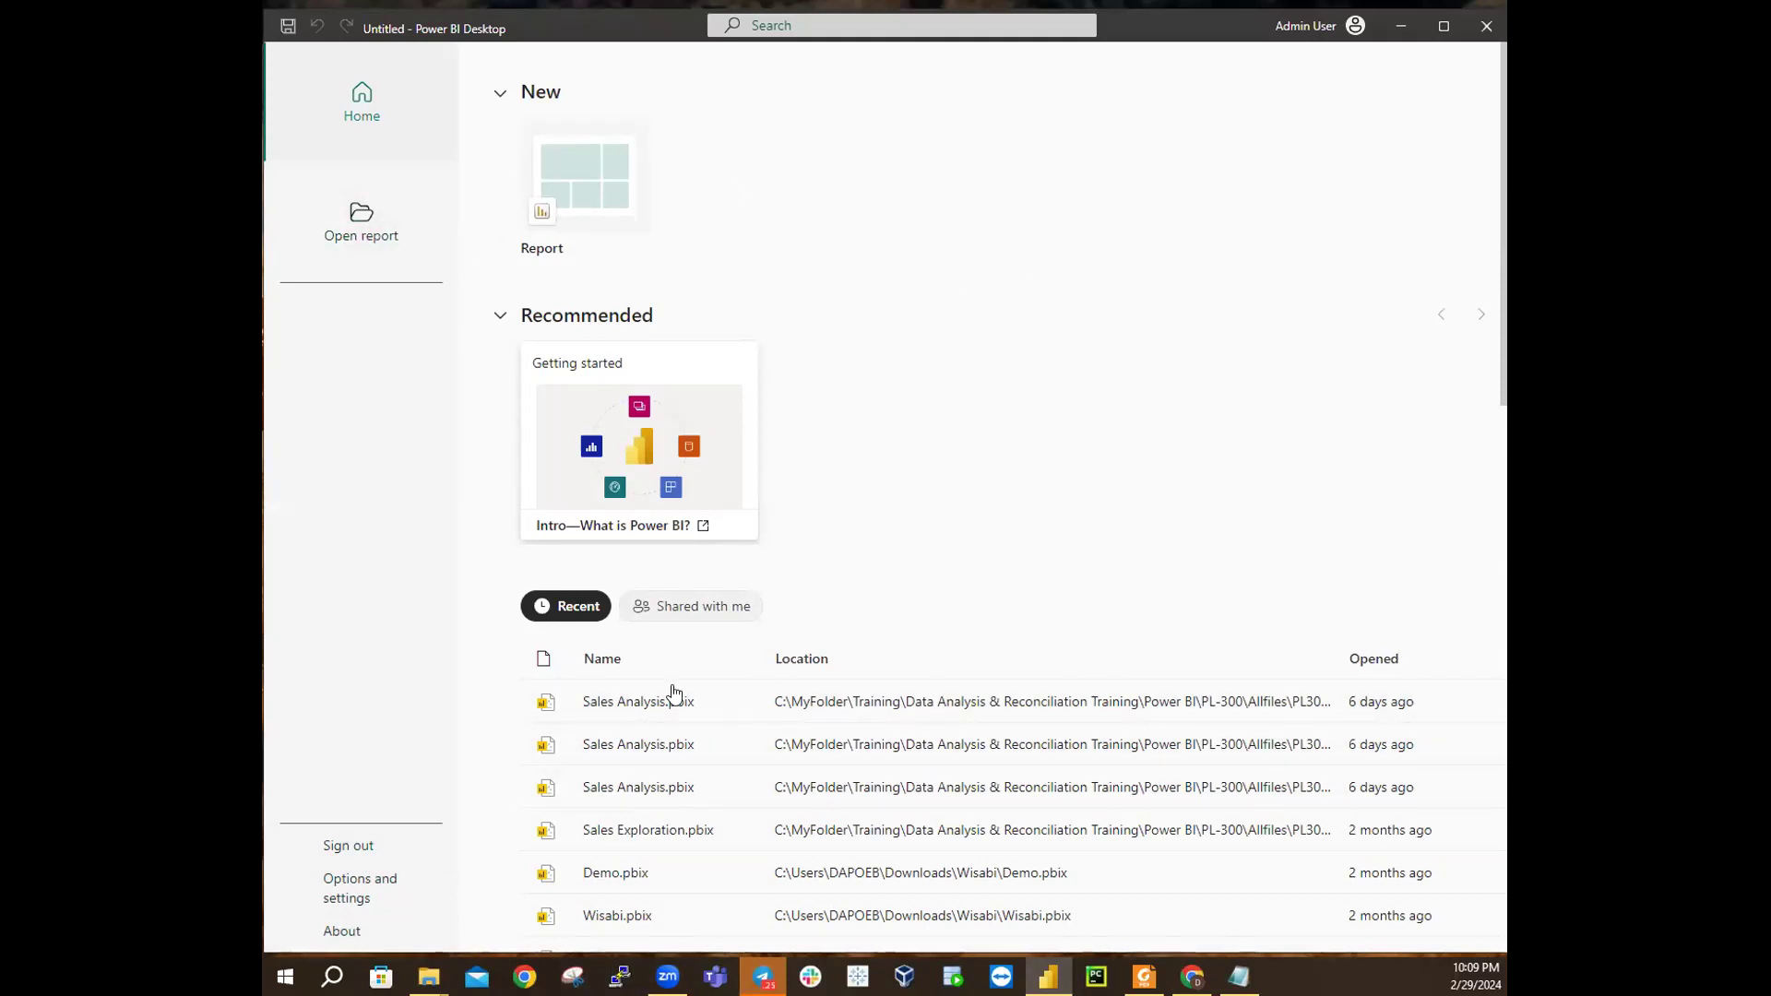
Step: View the product version information for Power BI Desktop, and close it
click(348, 923)
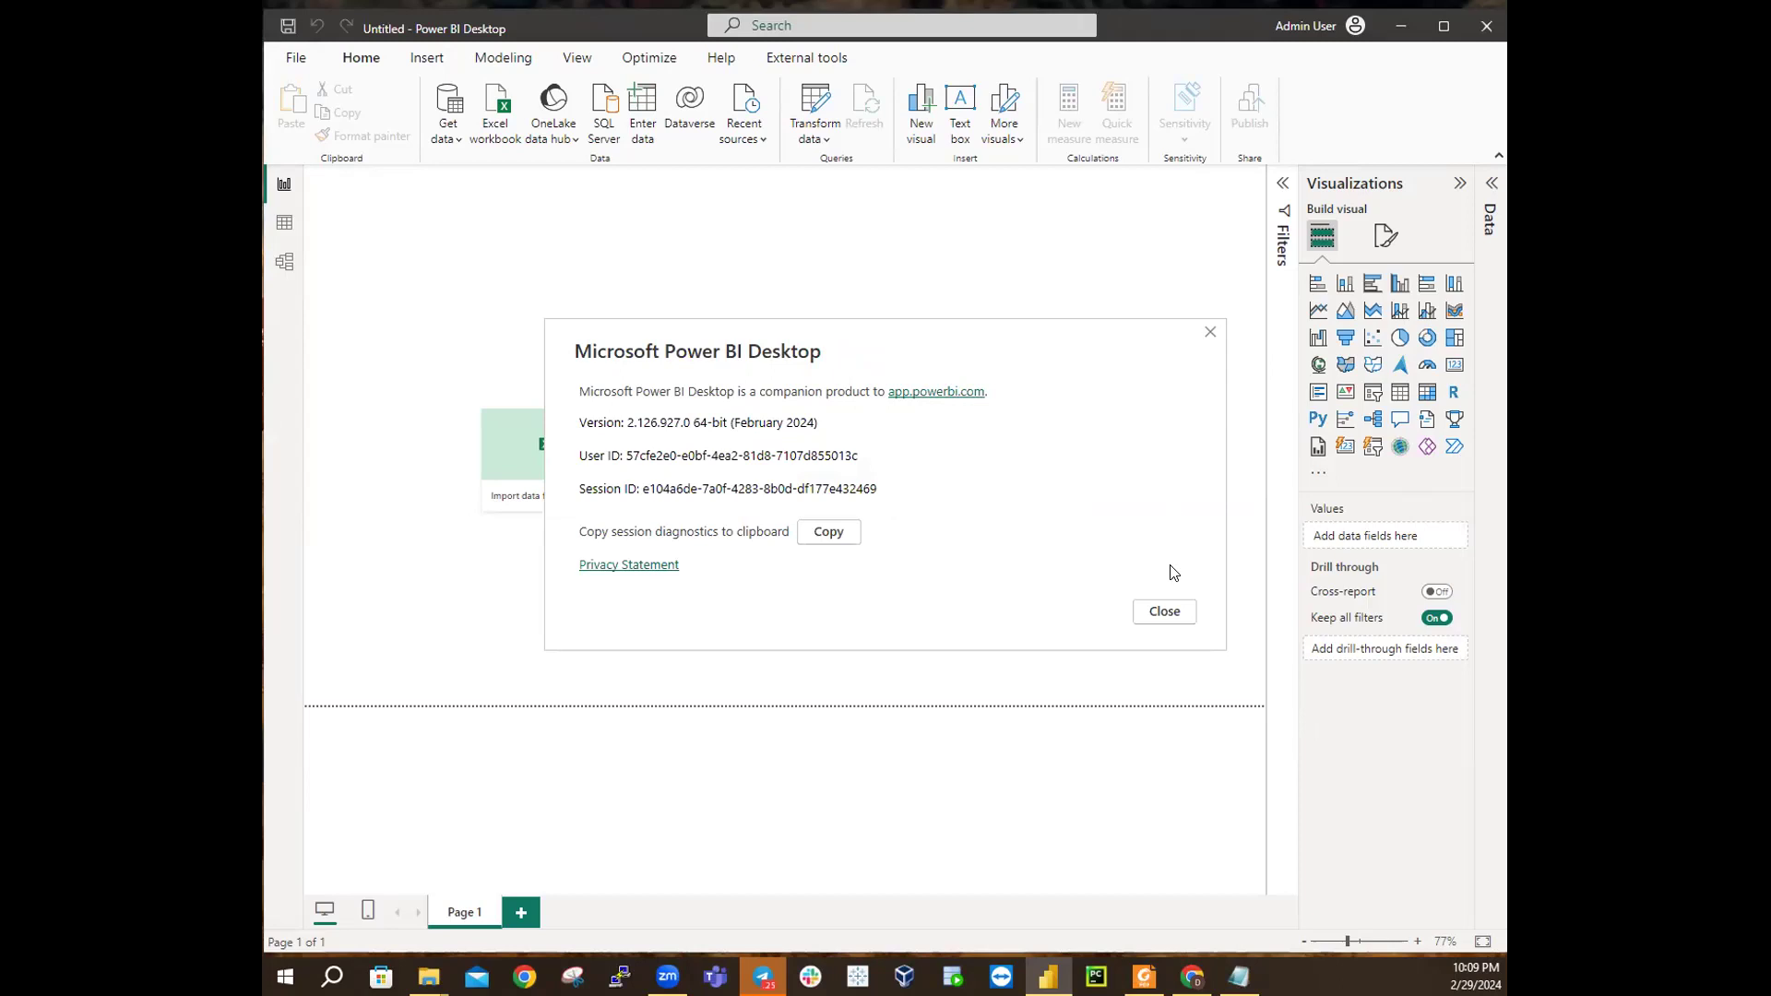
click(1164, 612)
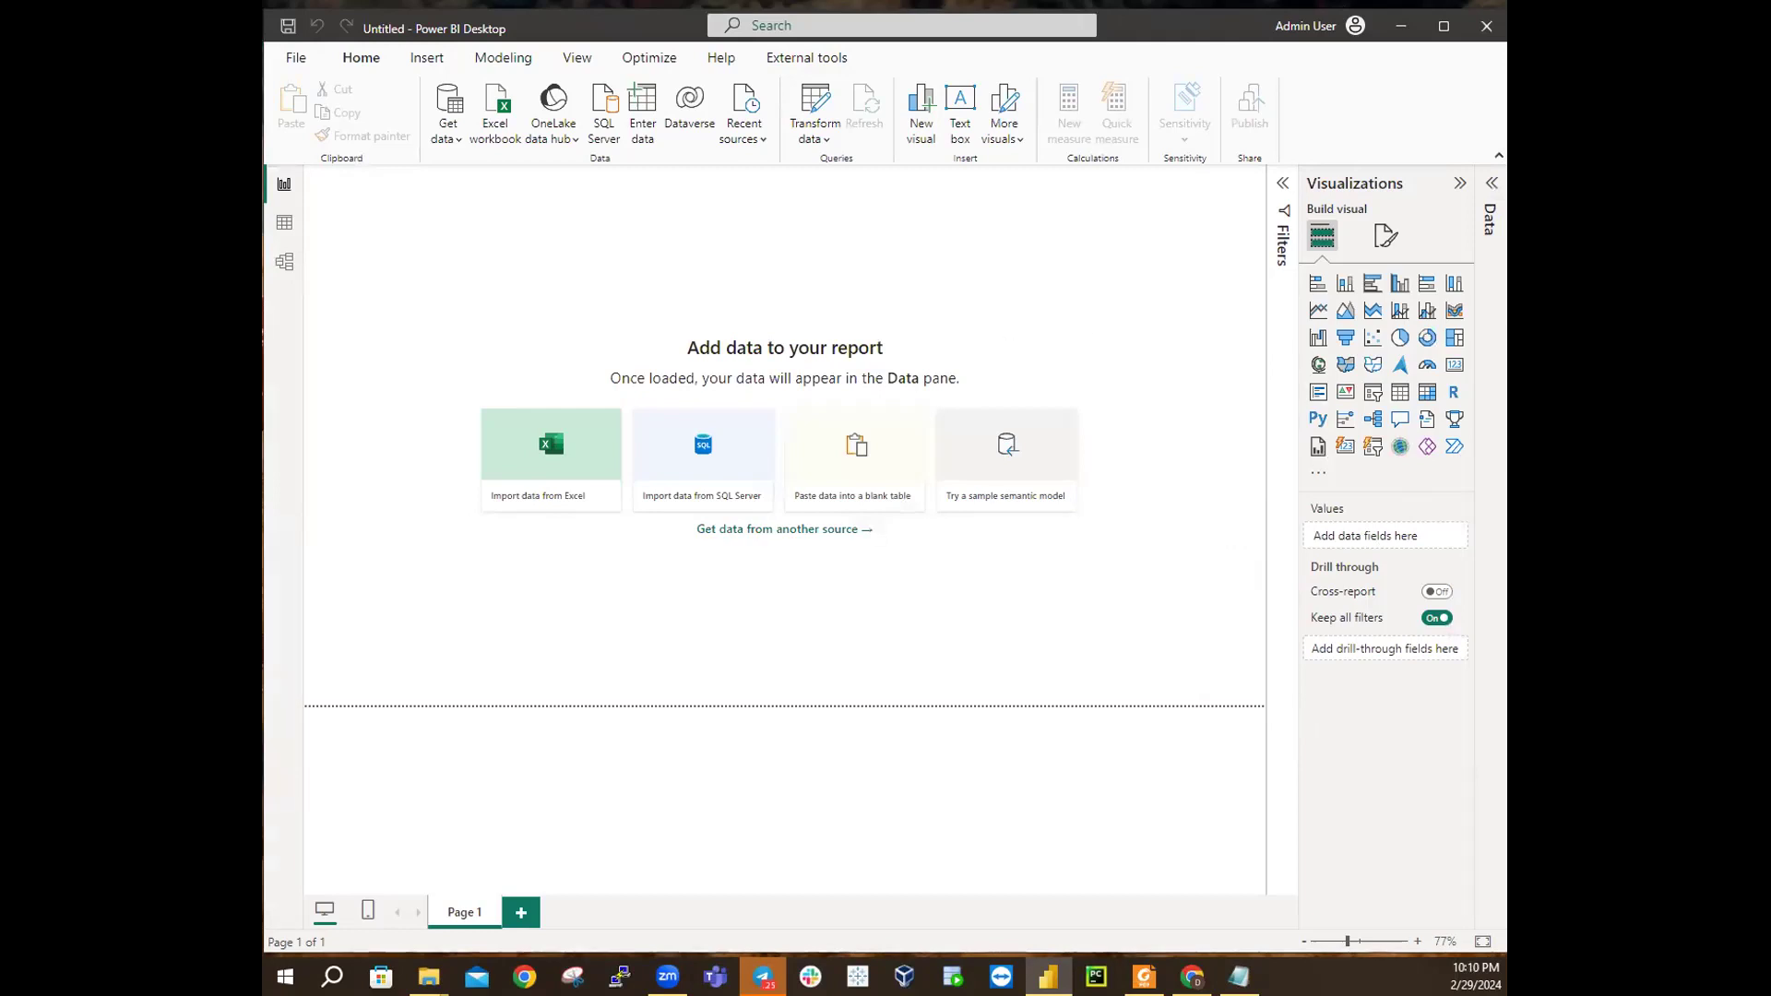
Step: Open the Sales Analysis.pbix report from the PL300\MySolution\Active folder
click(297, 62)
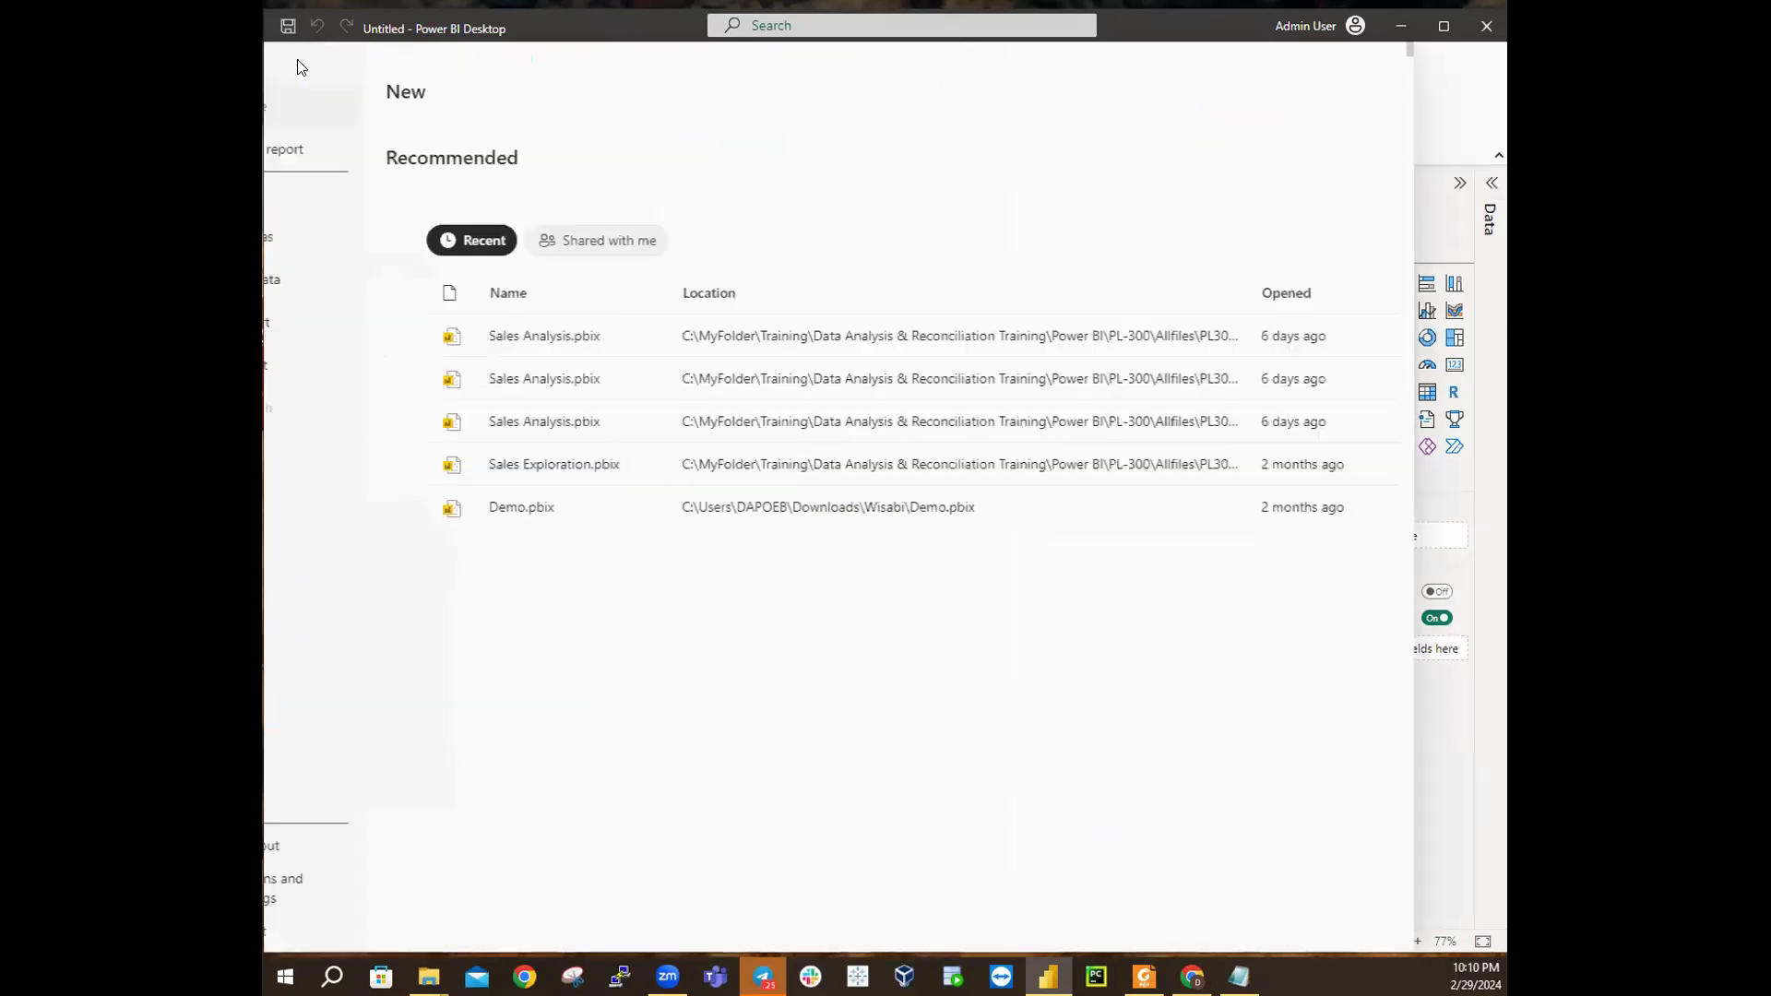
click(337, 152)
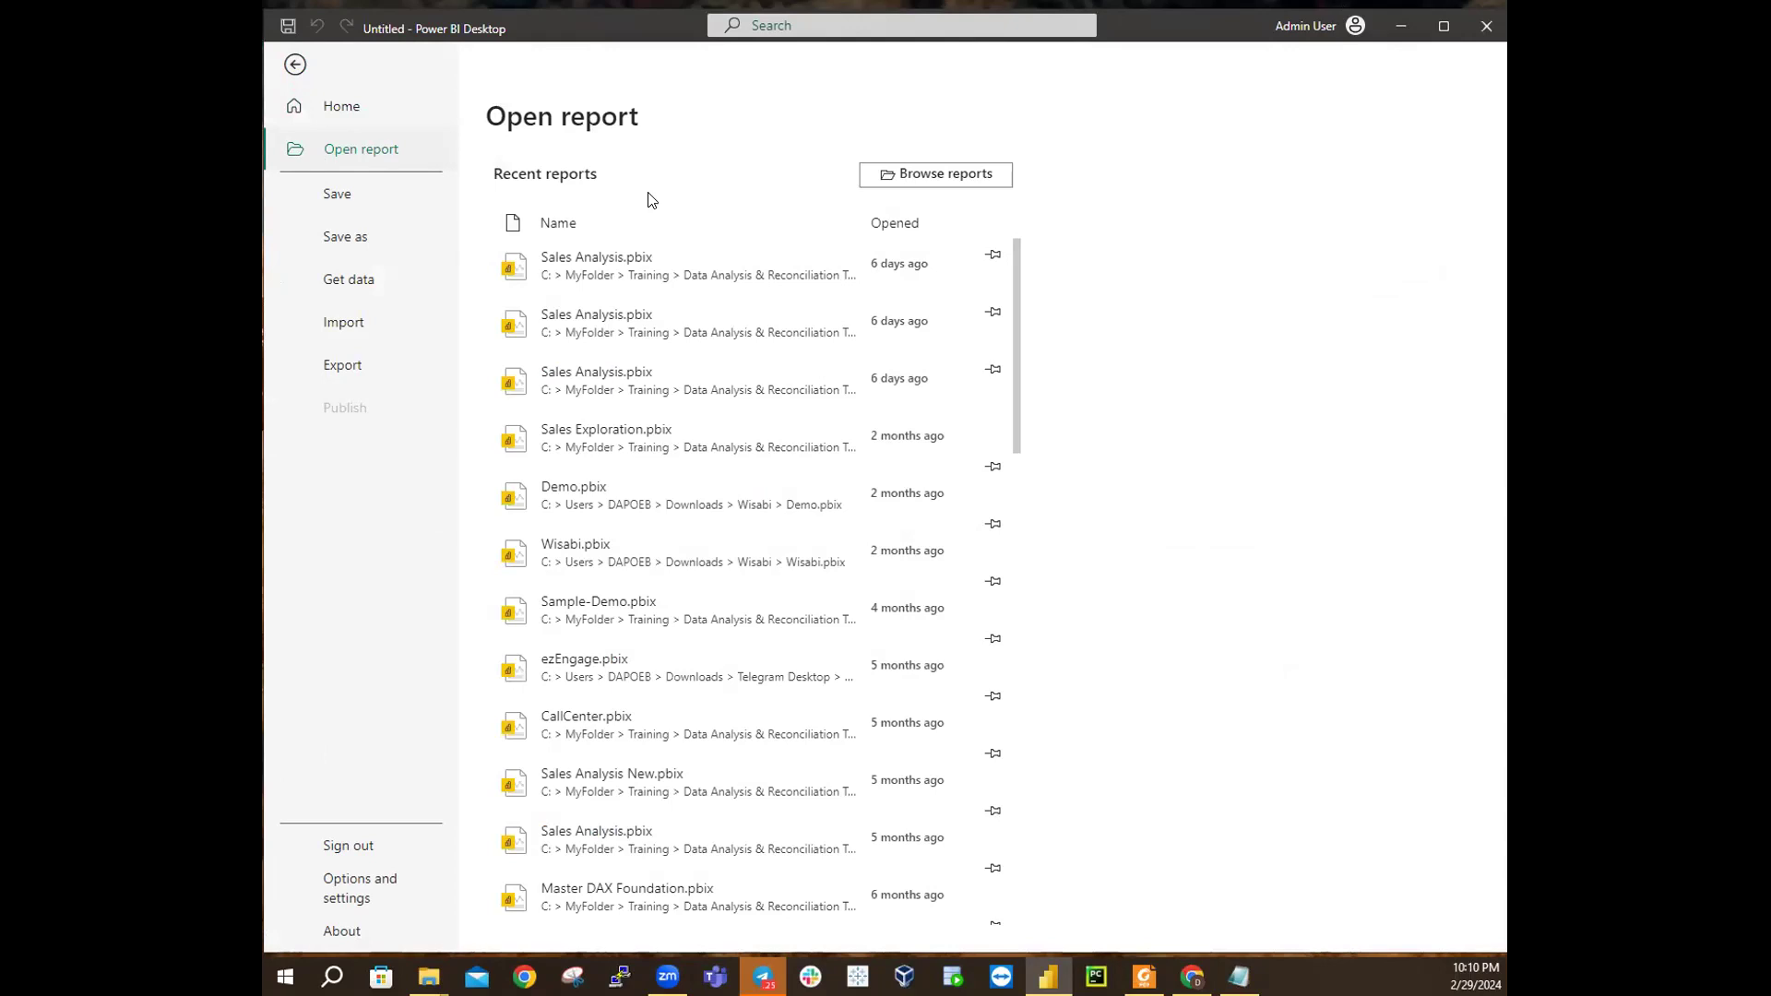
click(955, 177)
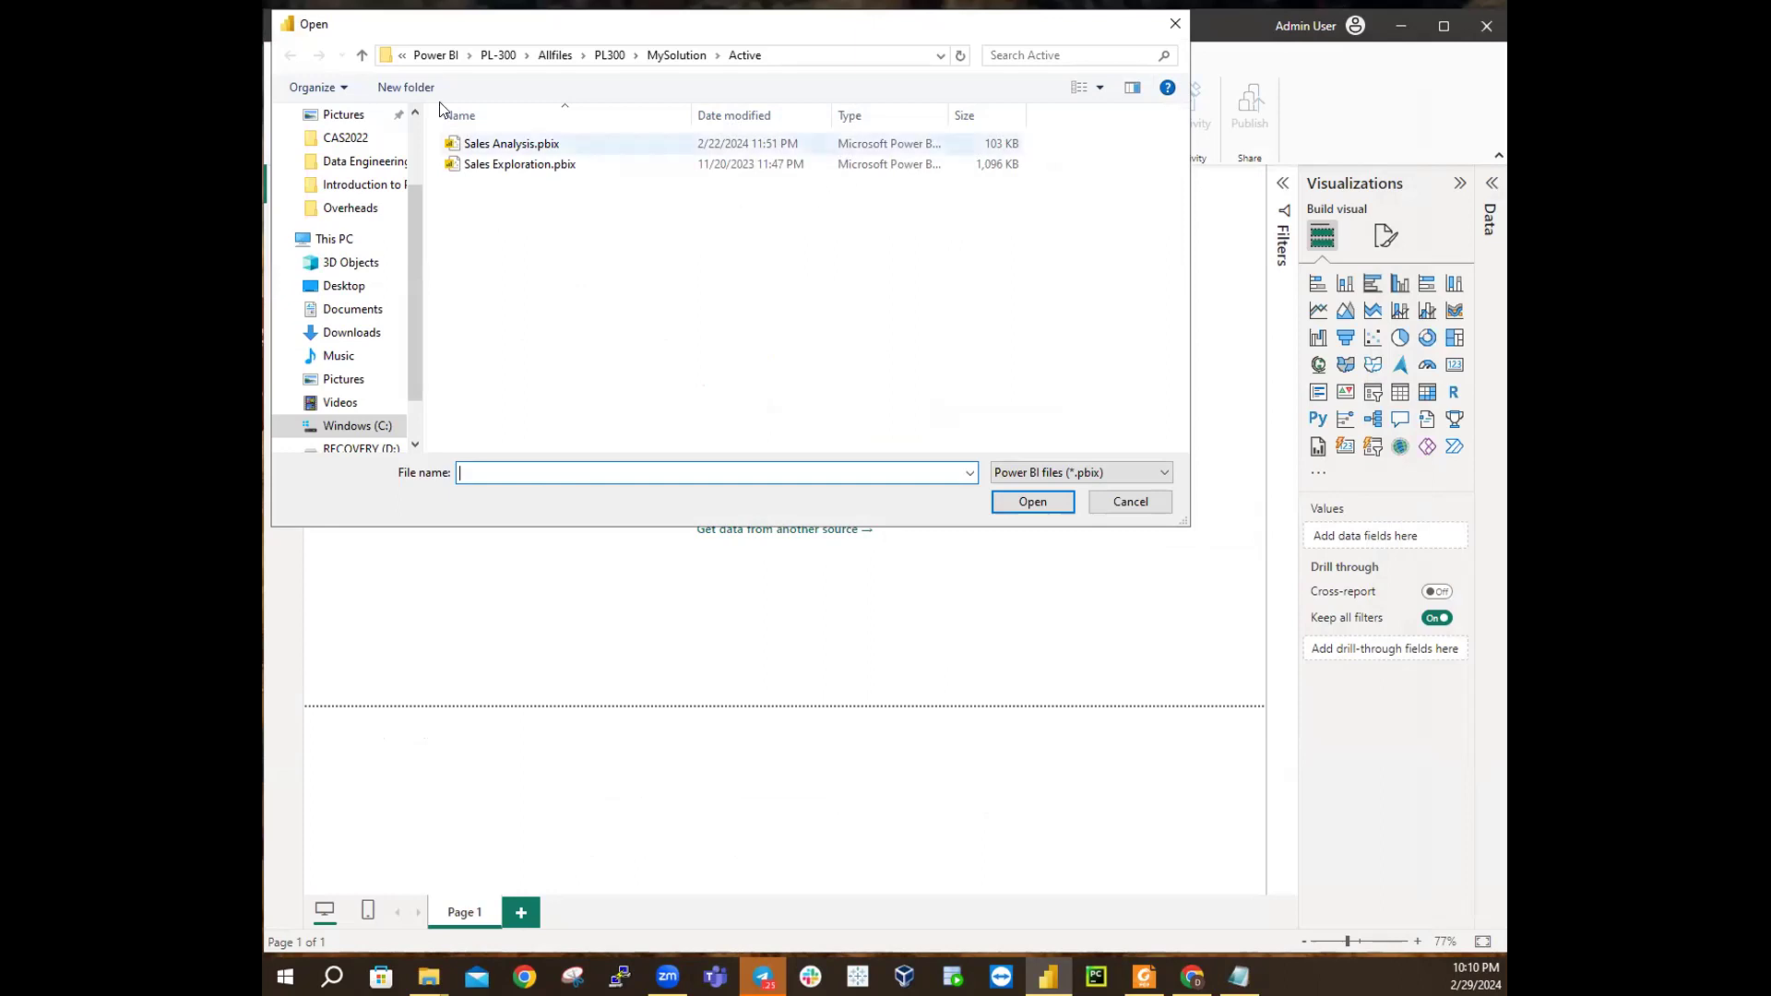
click(609, 55)
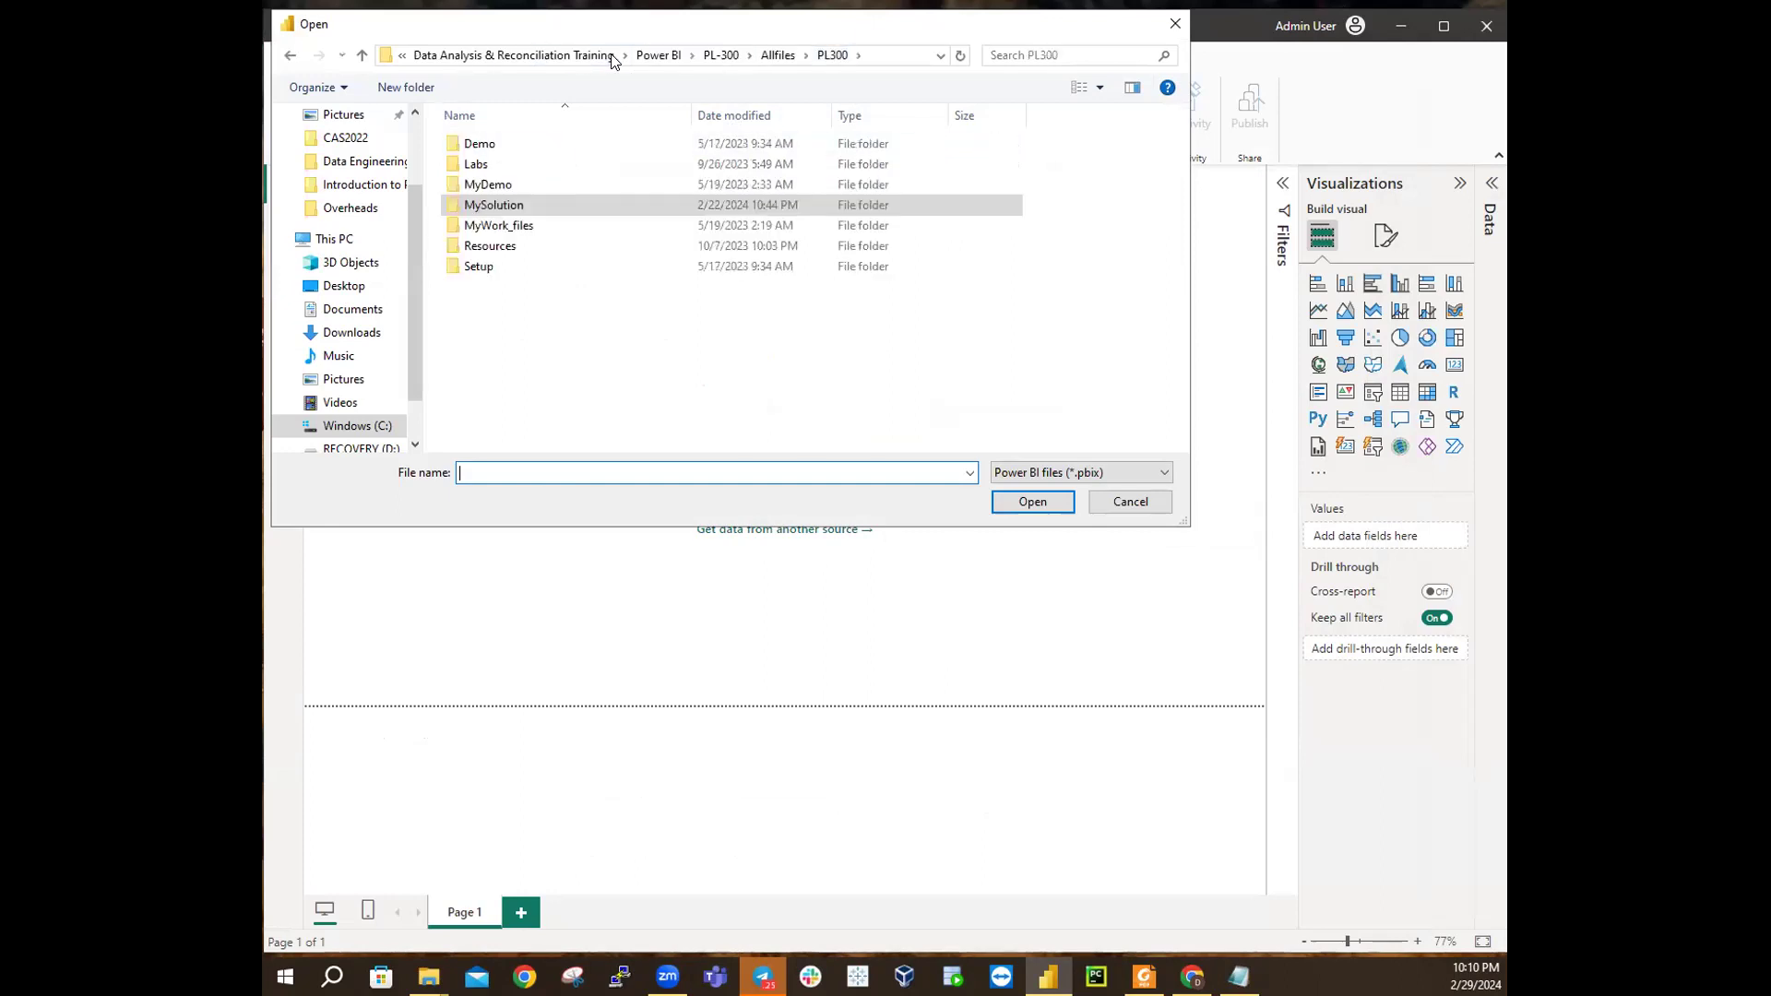
double_click(512, 207)
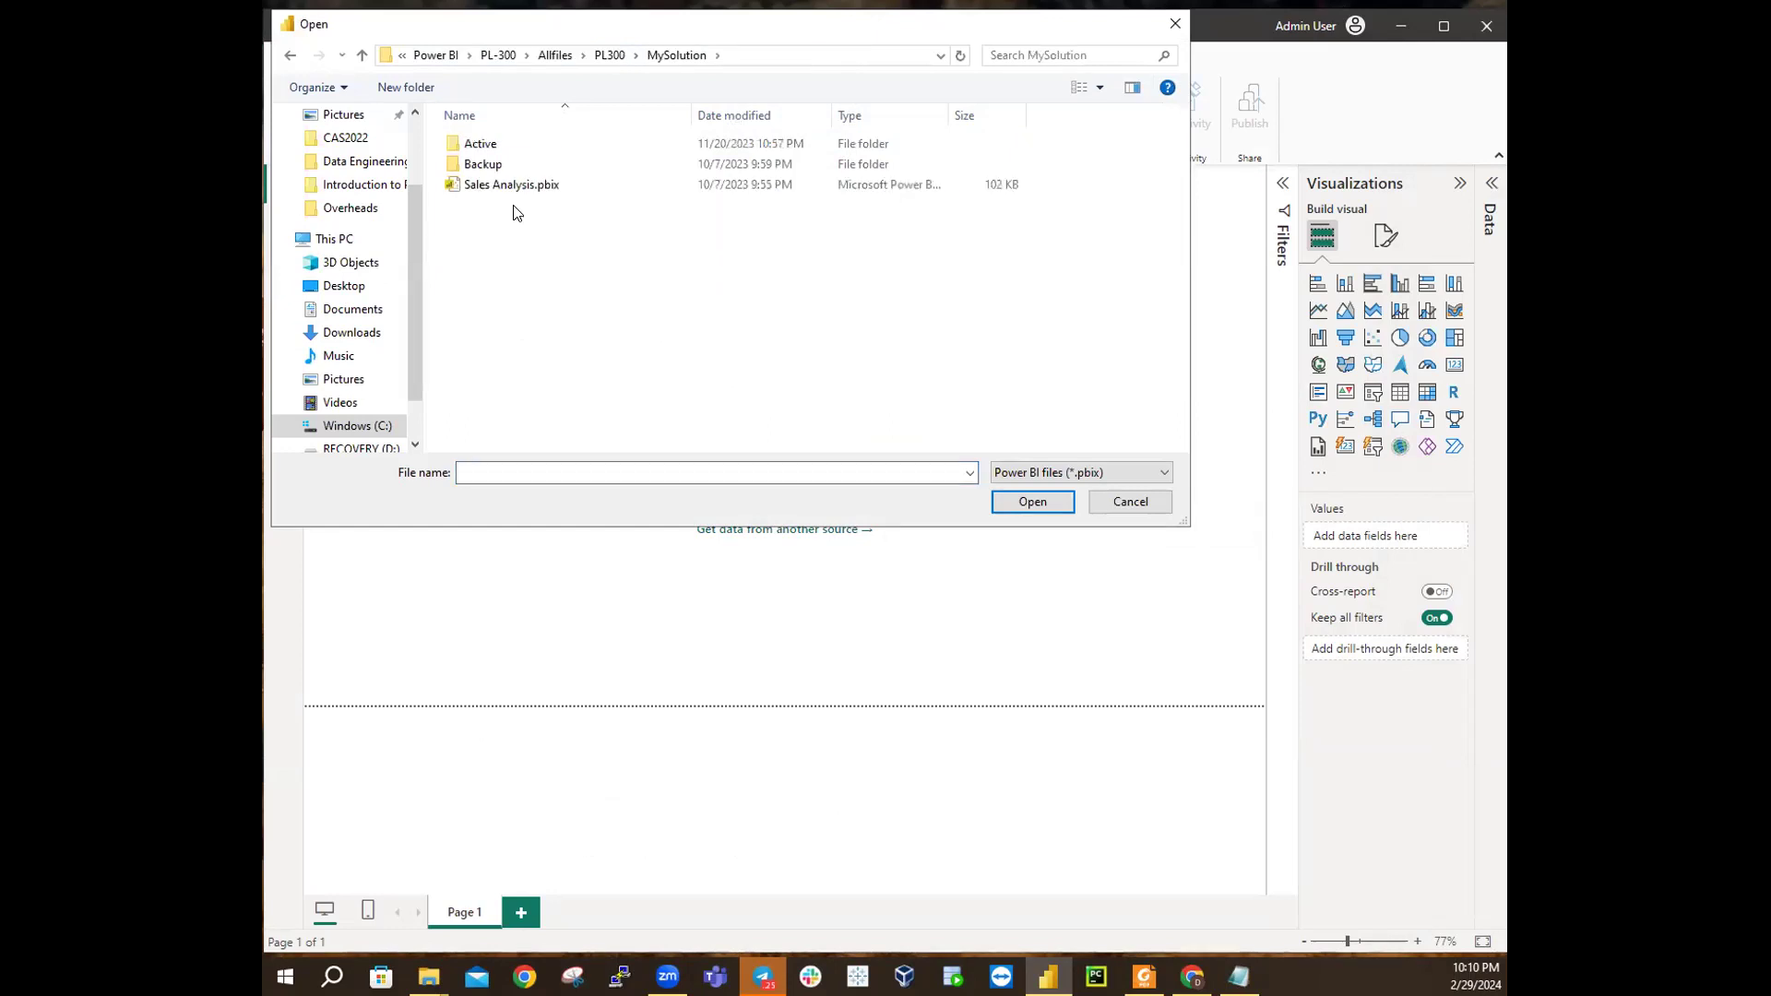
double_click(479, 144)
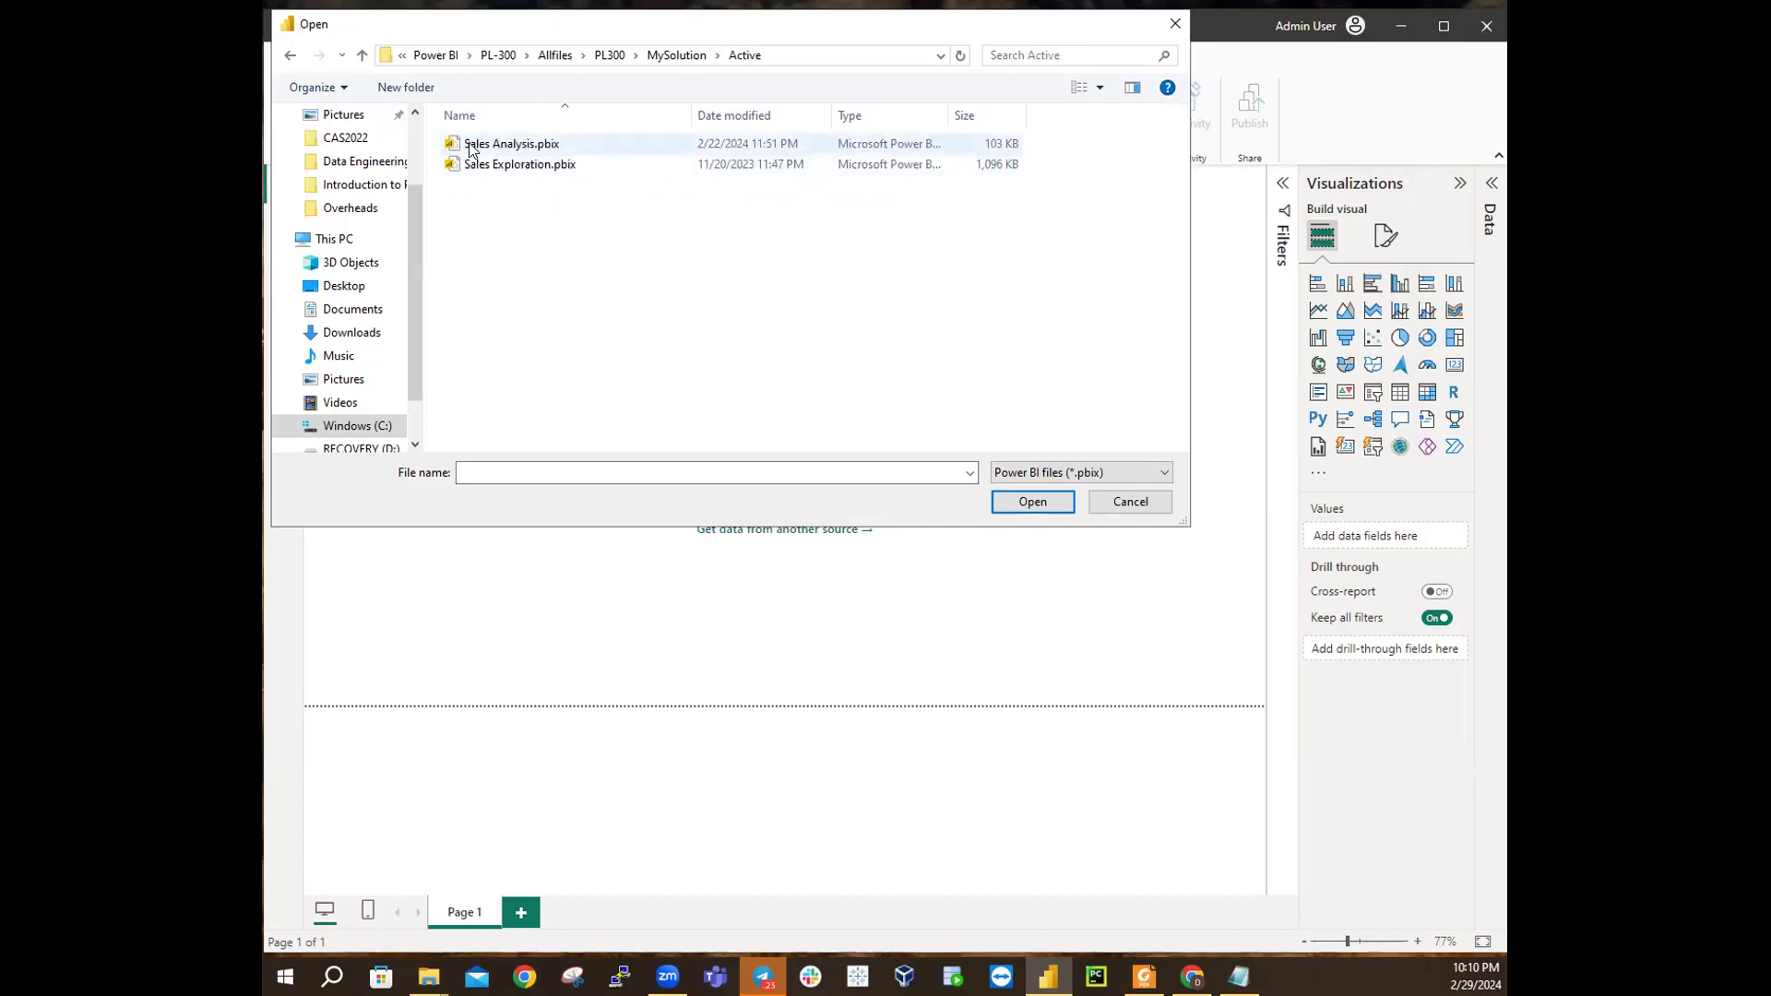
double_click(473, 145)
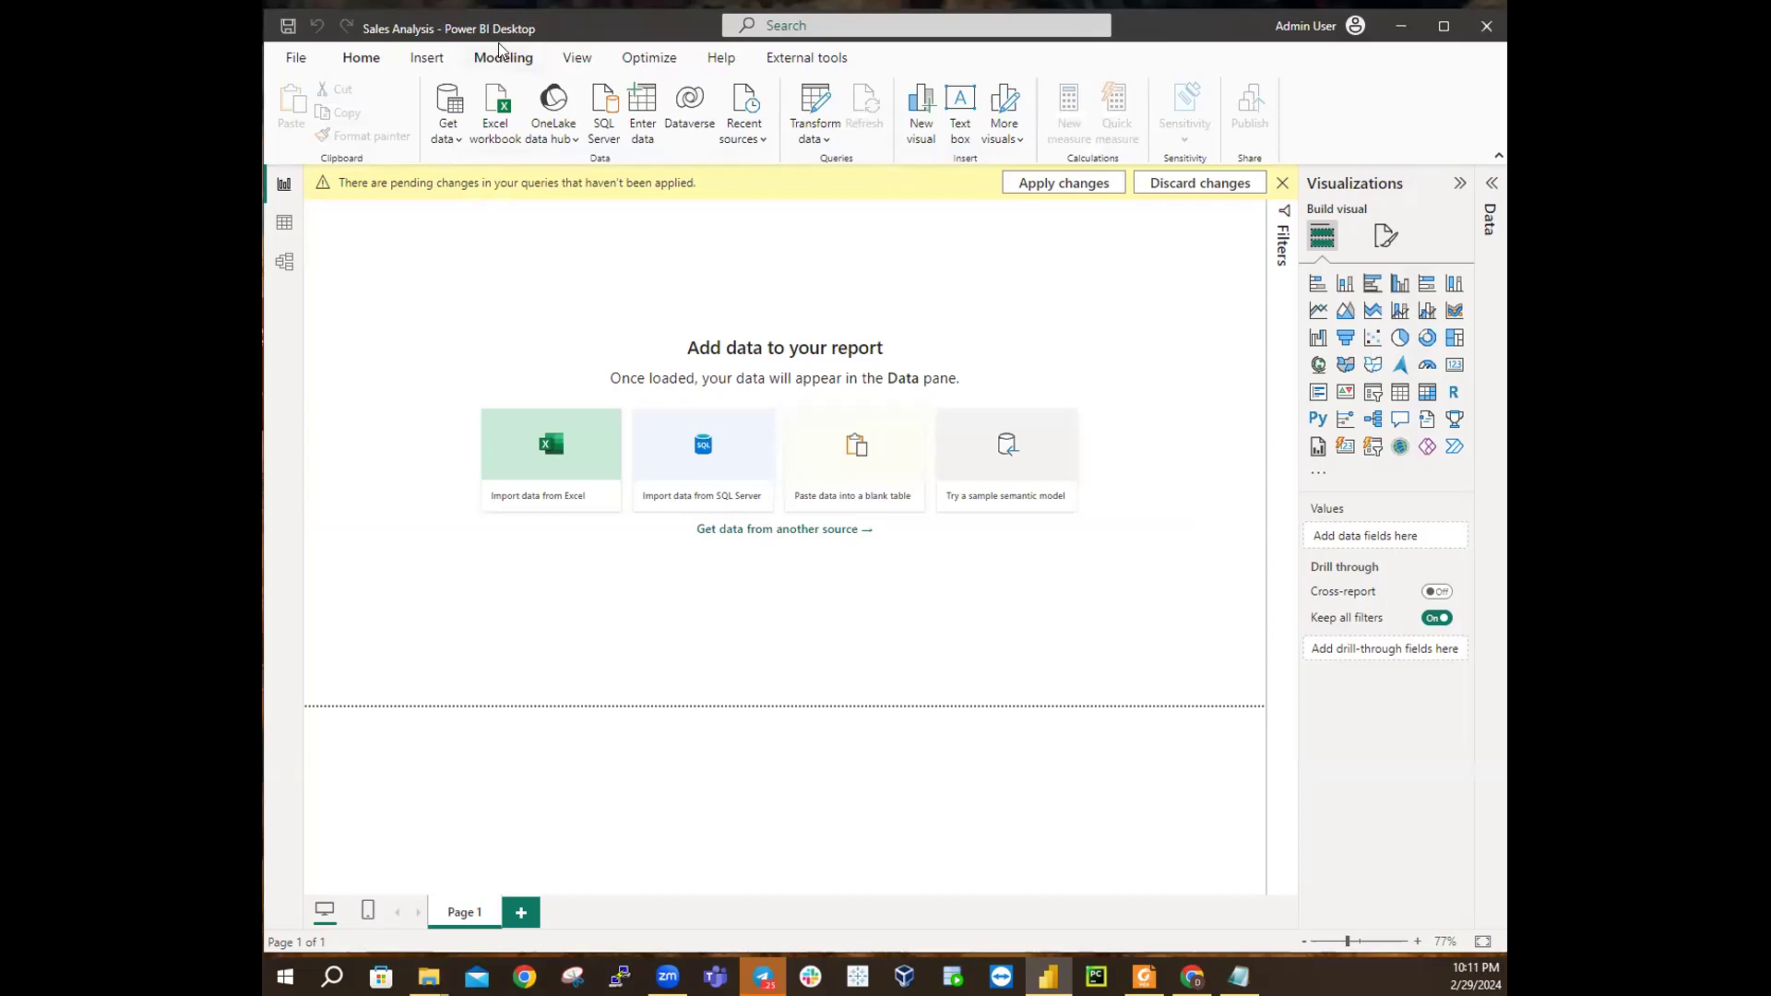
Step: Save the report as Sales Analysis.pbix in the MySolution\Backup folder, replacing the existing file and leaving the pending query changes unapplied
click(293, 60)
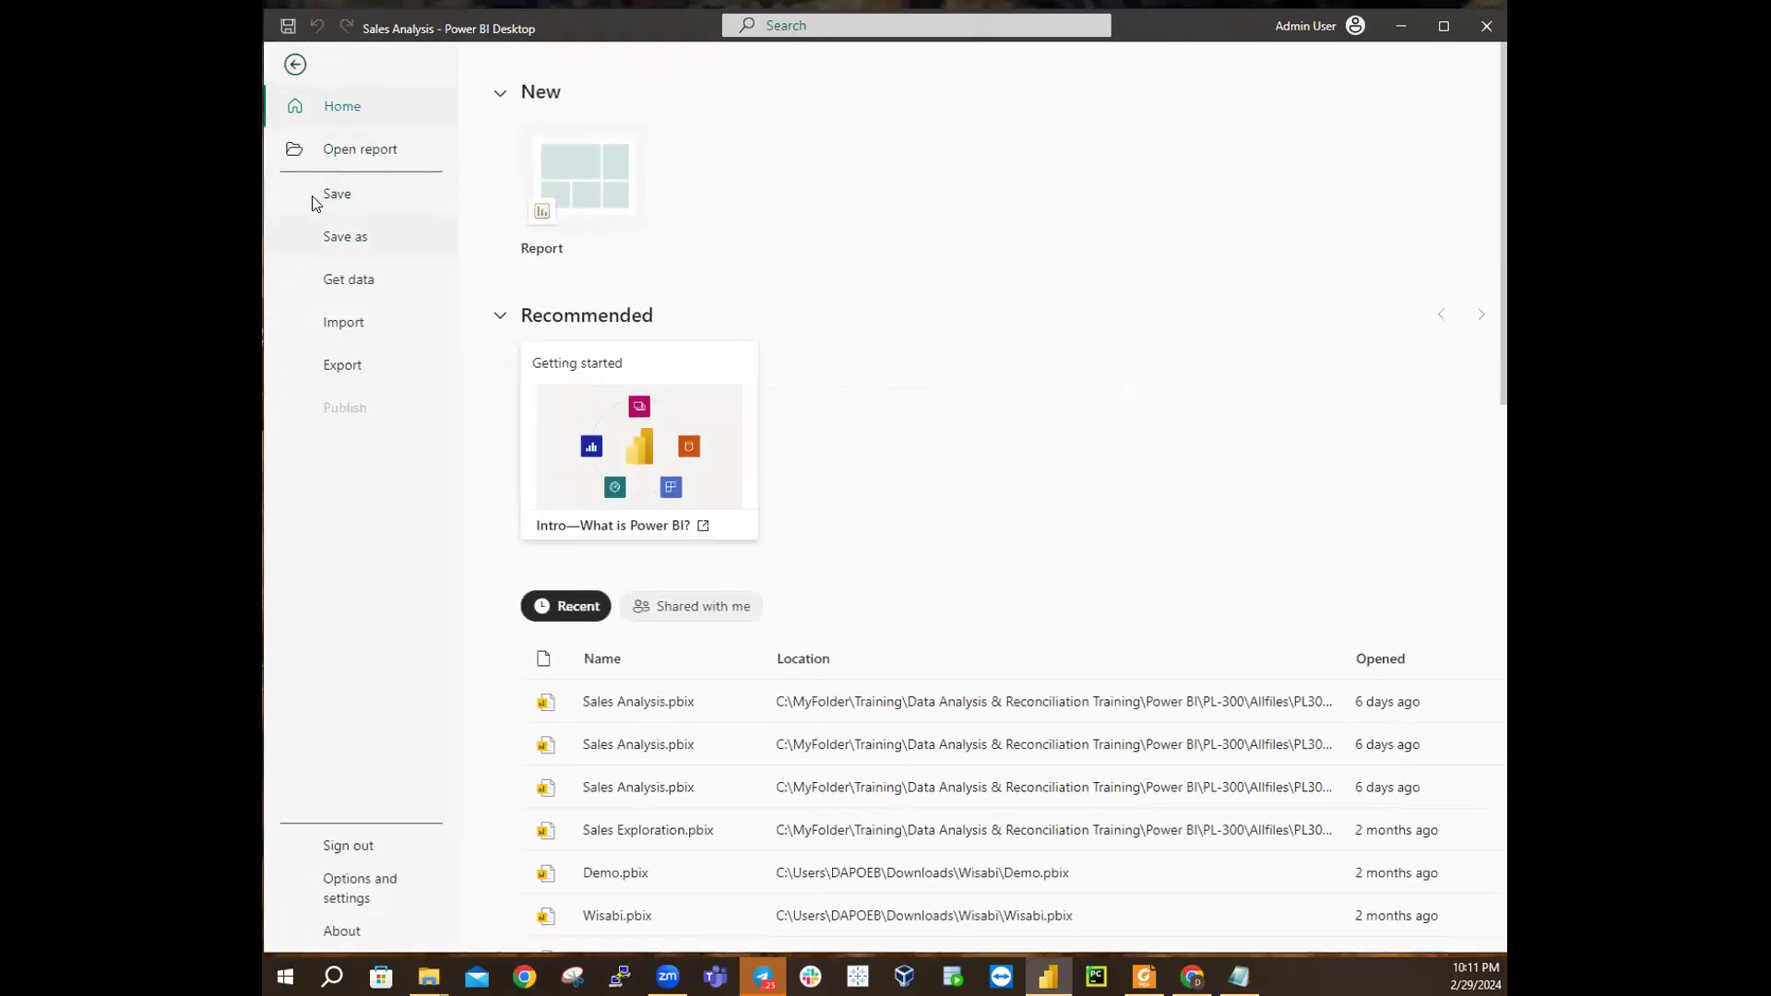
click(332, 236)
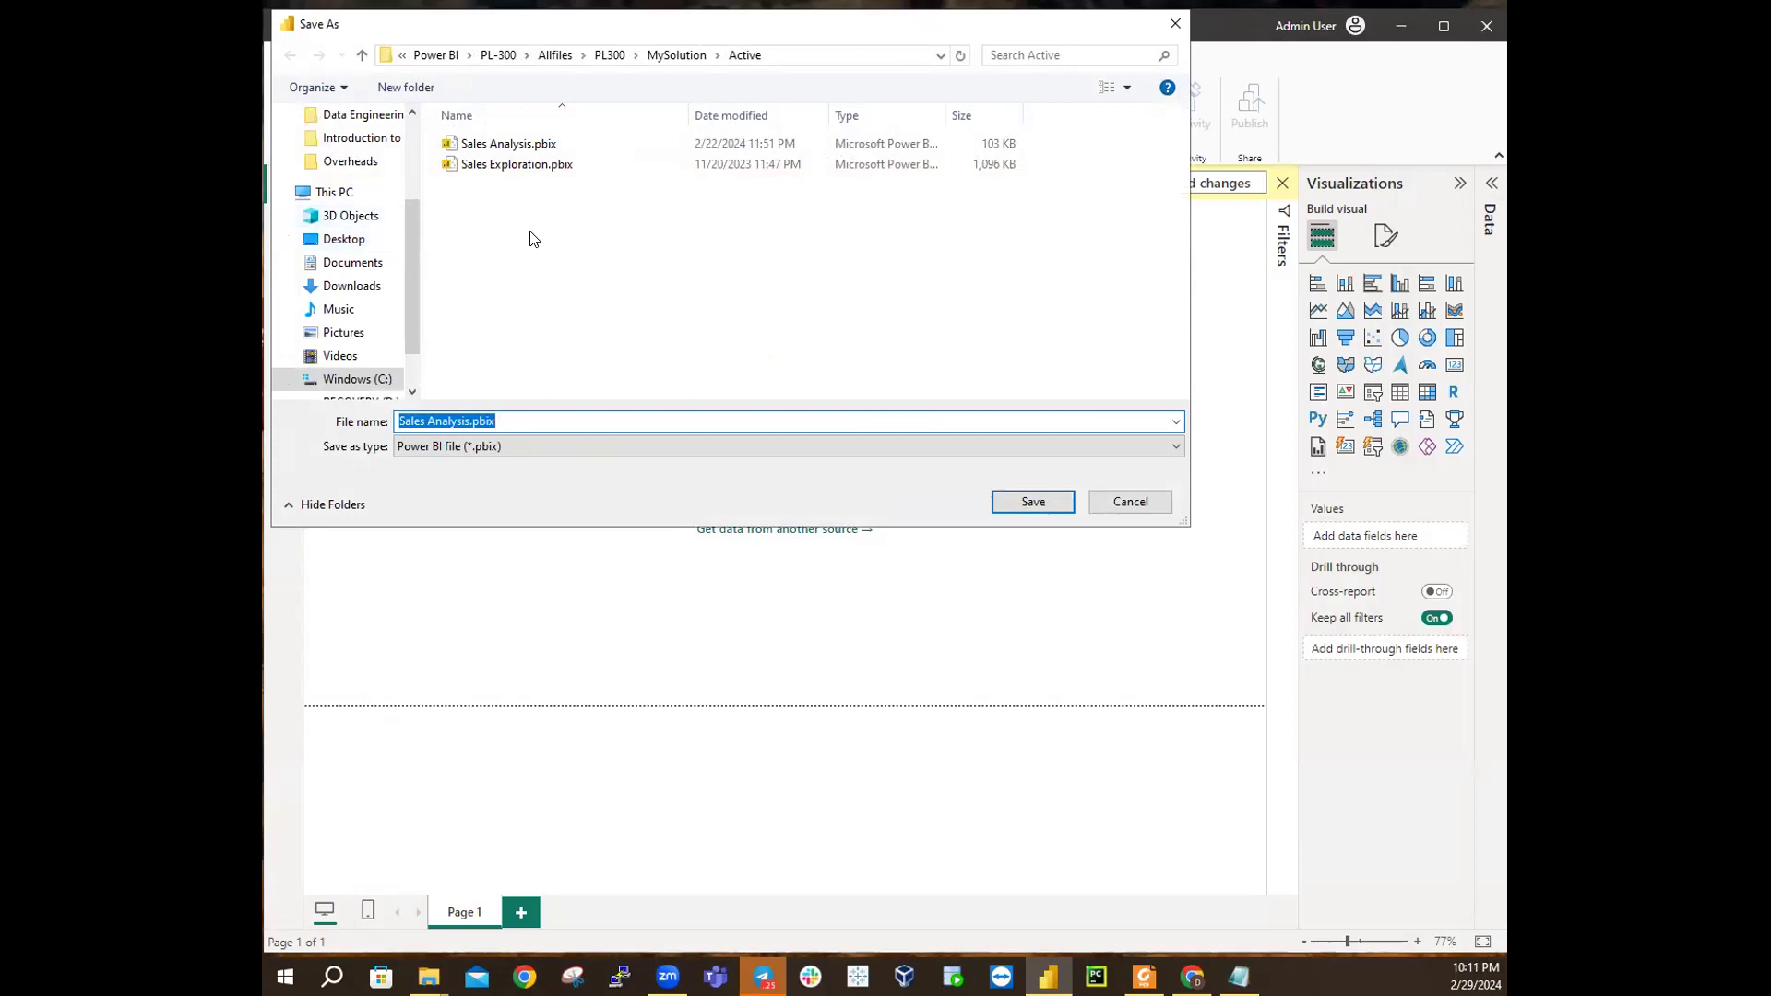
click(663, 57)
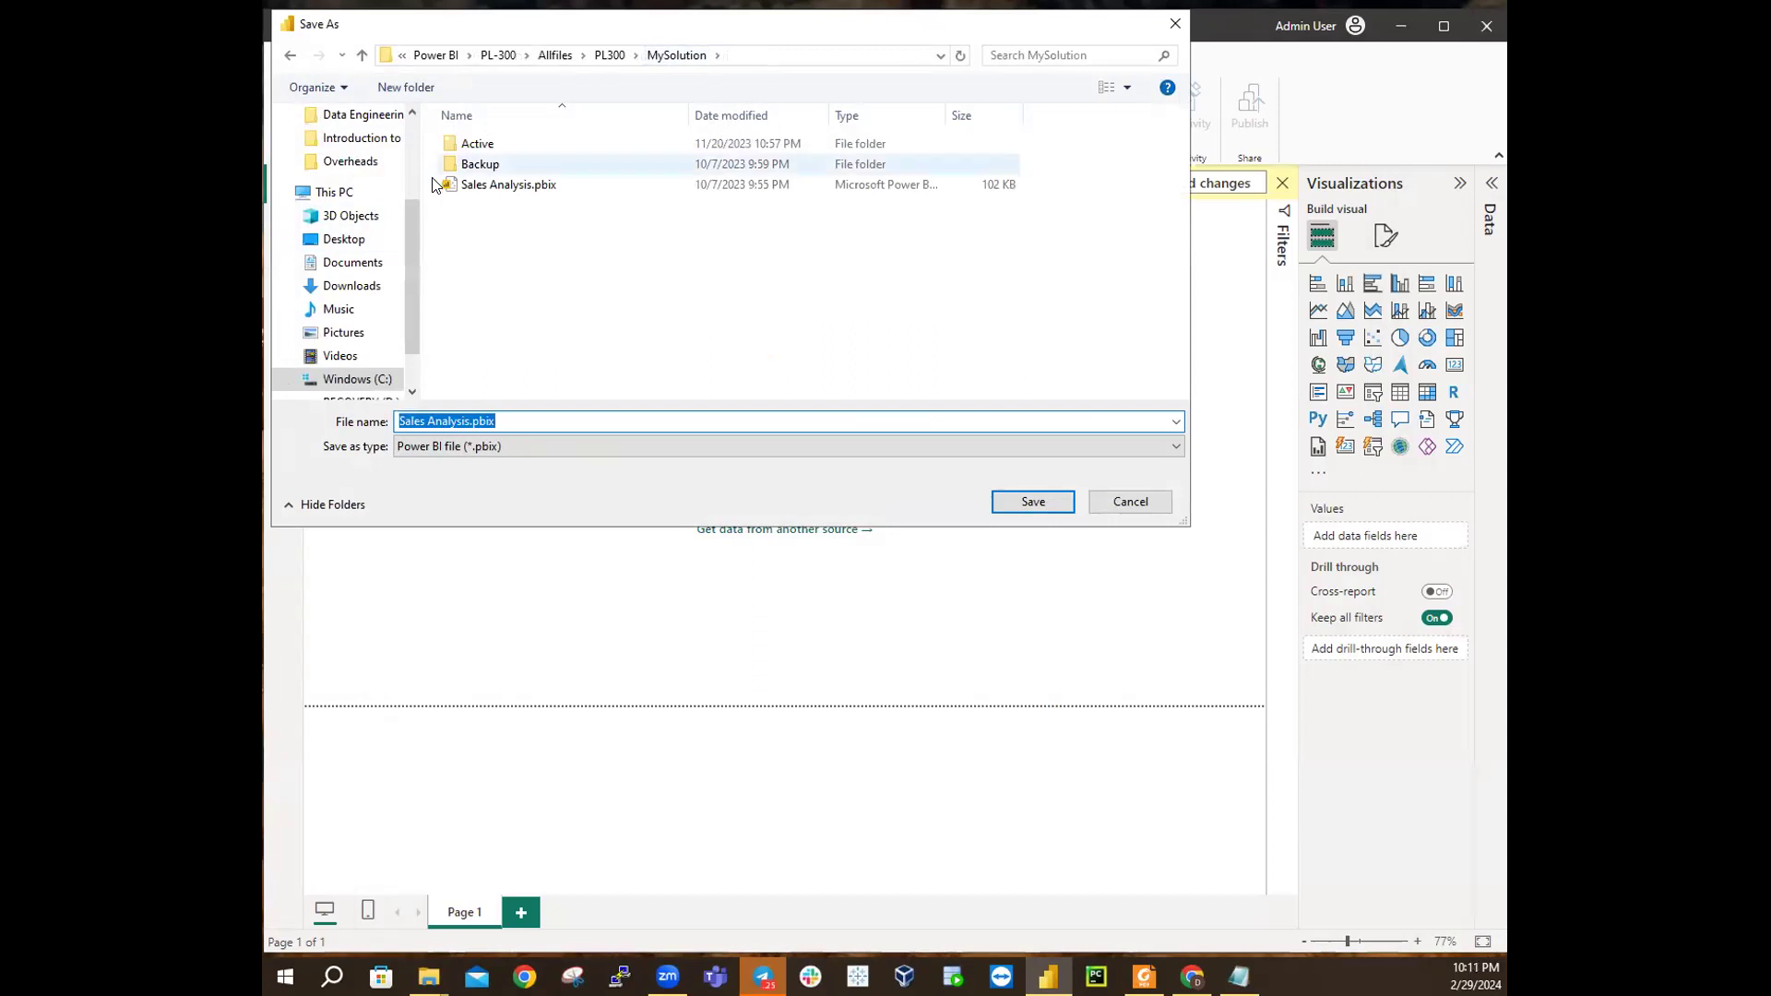
click(484, 166)
double_click(484, 166)
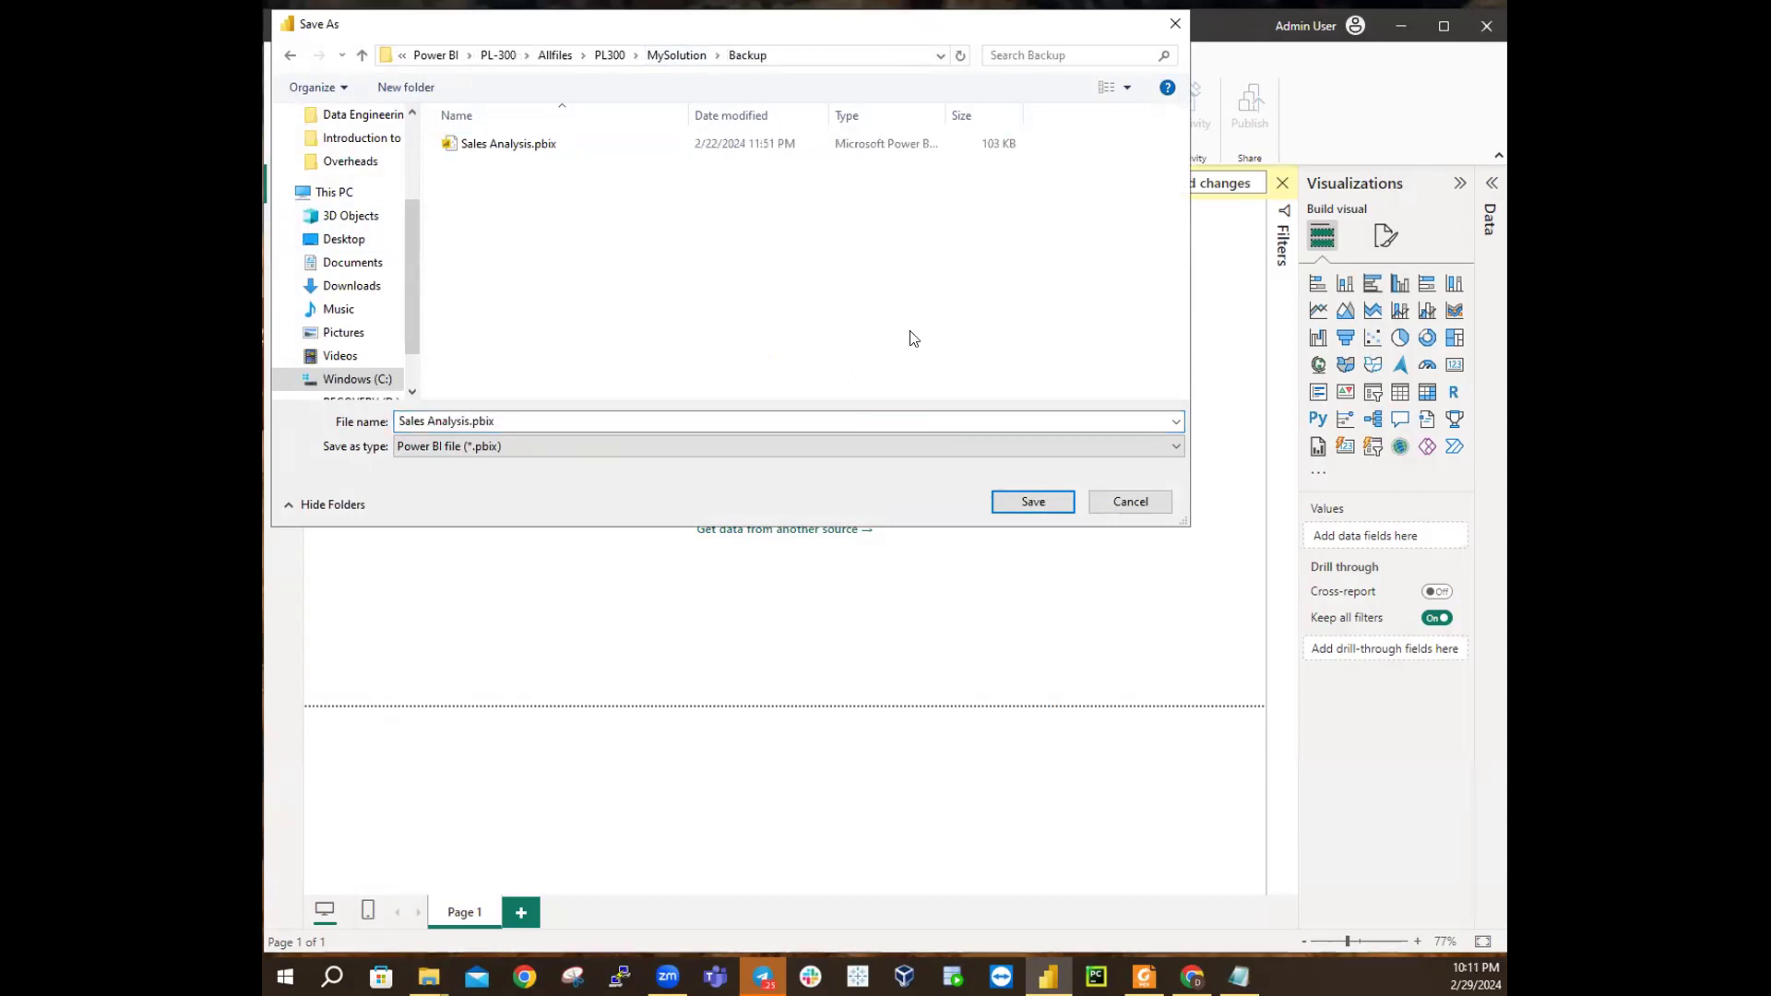
click(1020, 507)
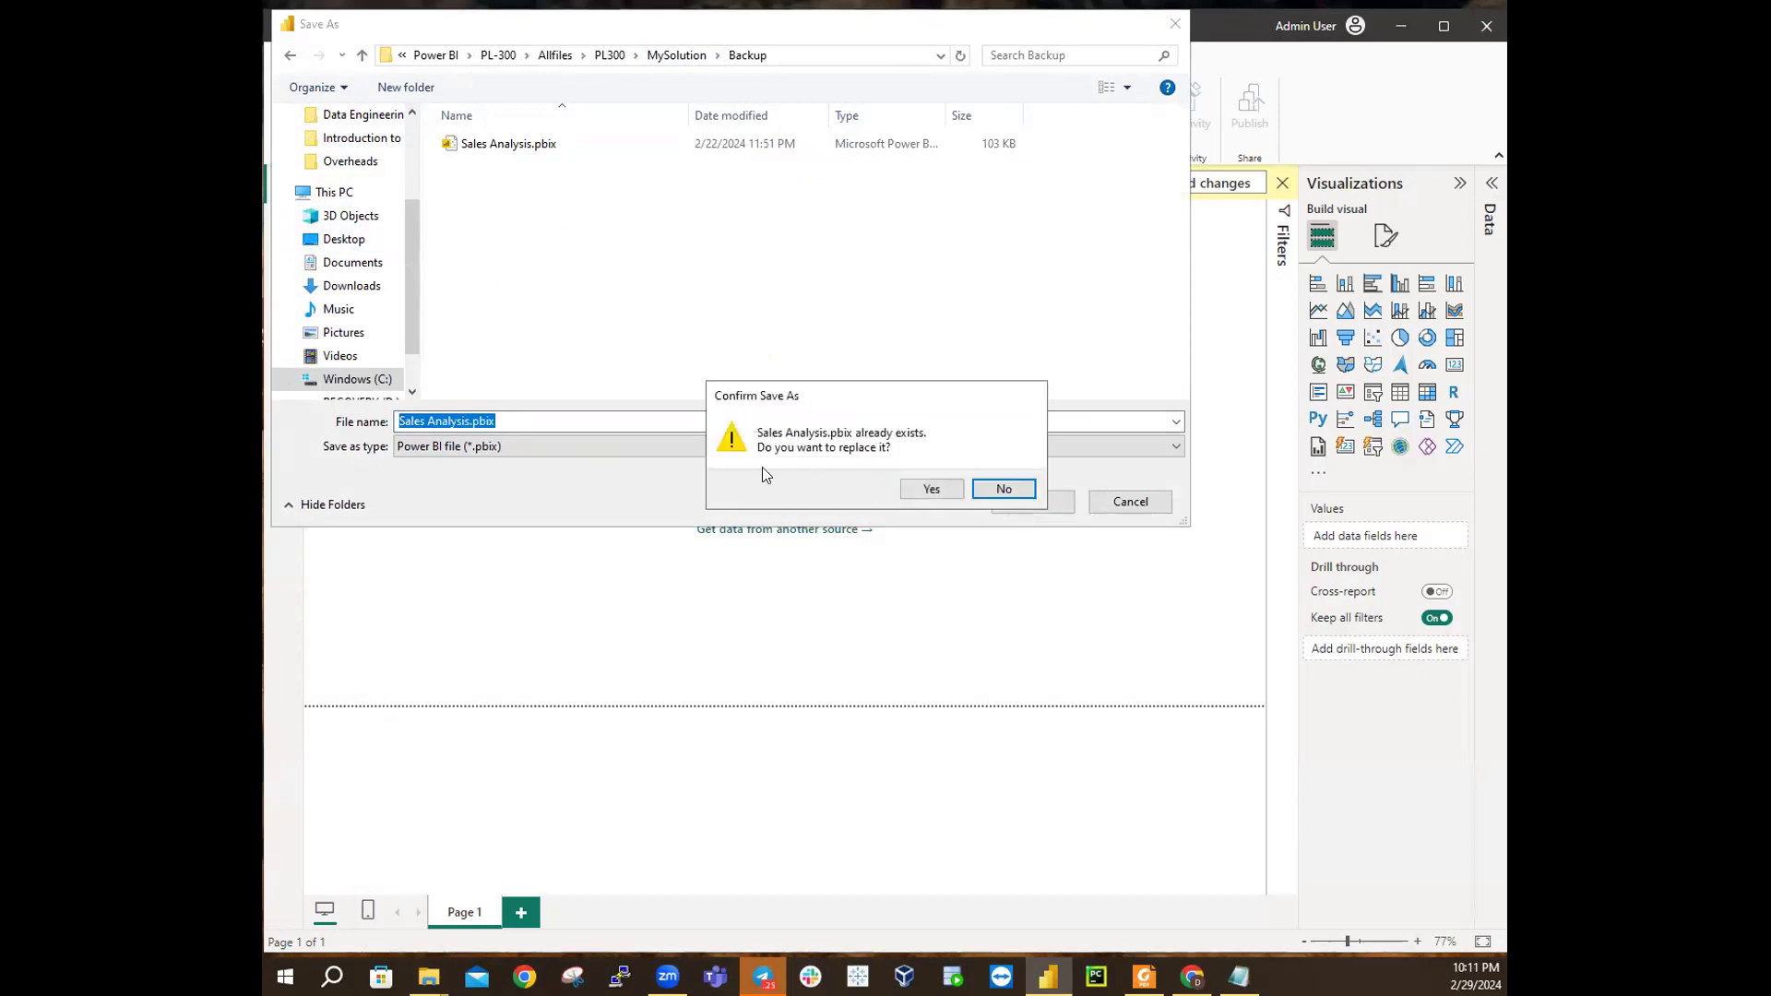
click(927, 484)
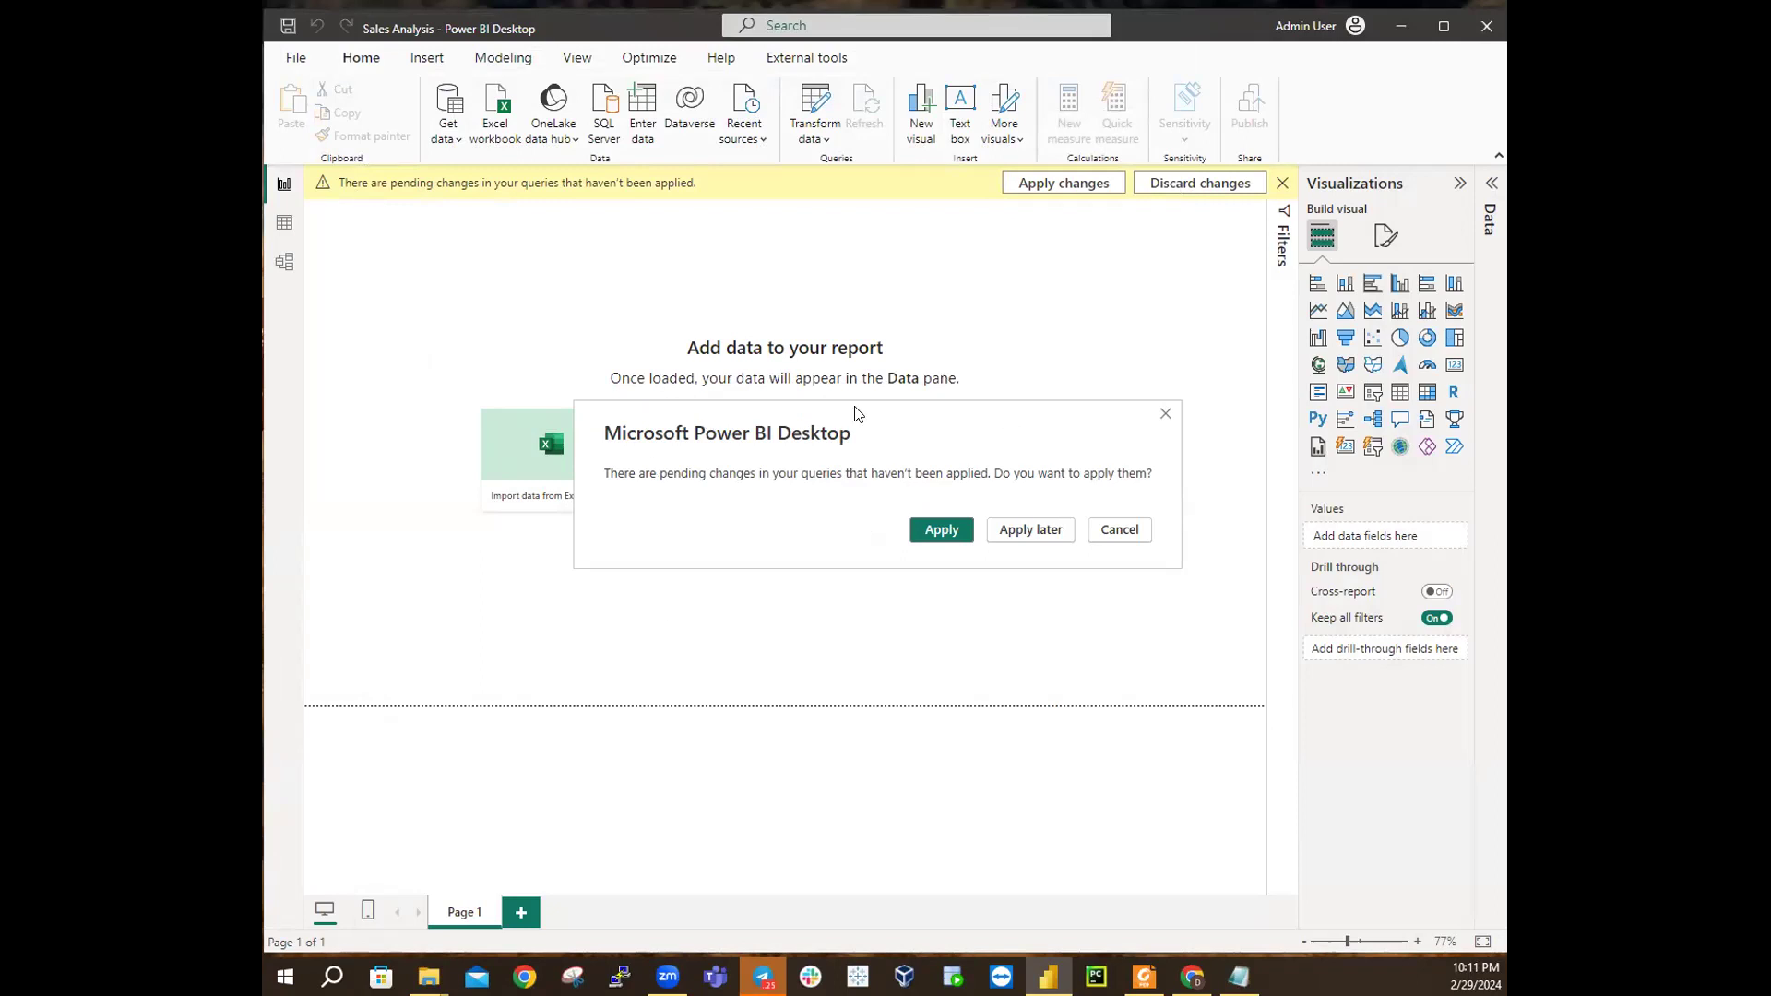
click(1026, 539)
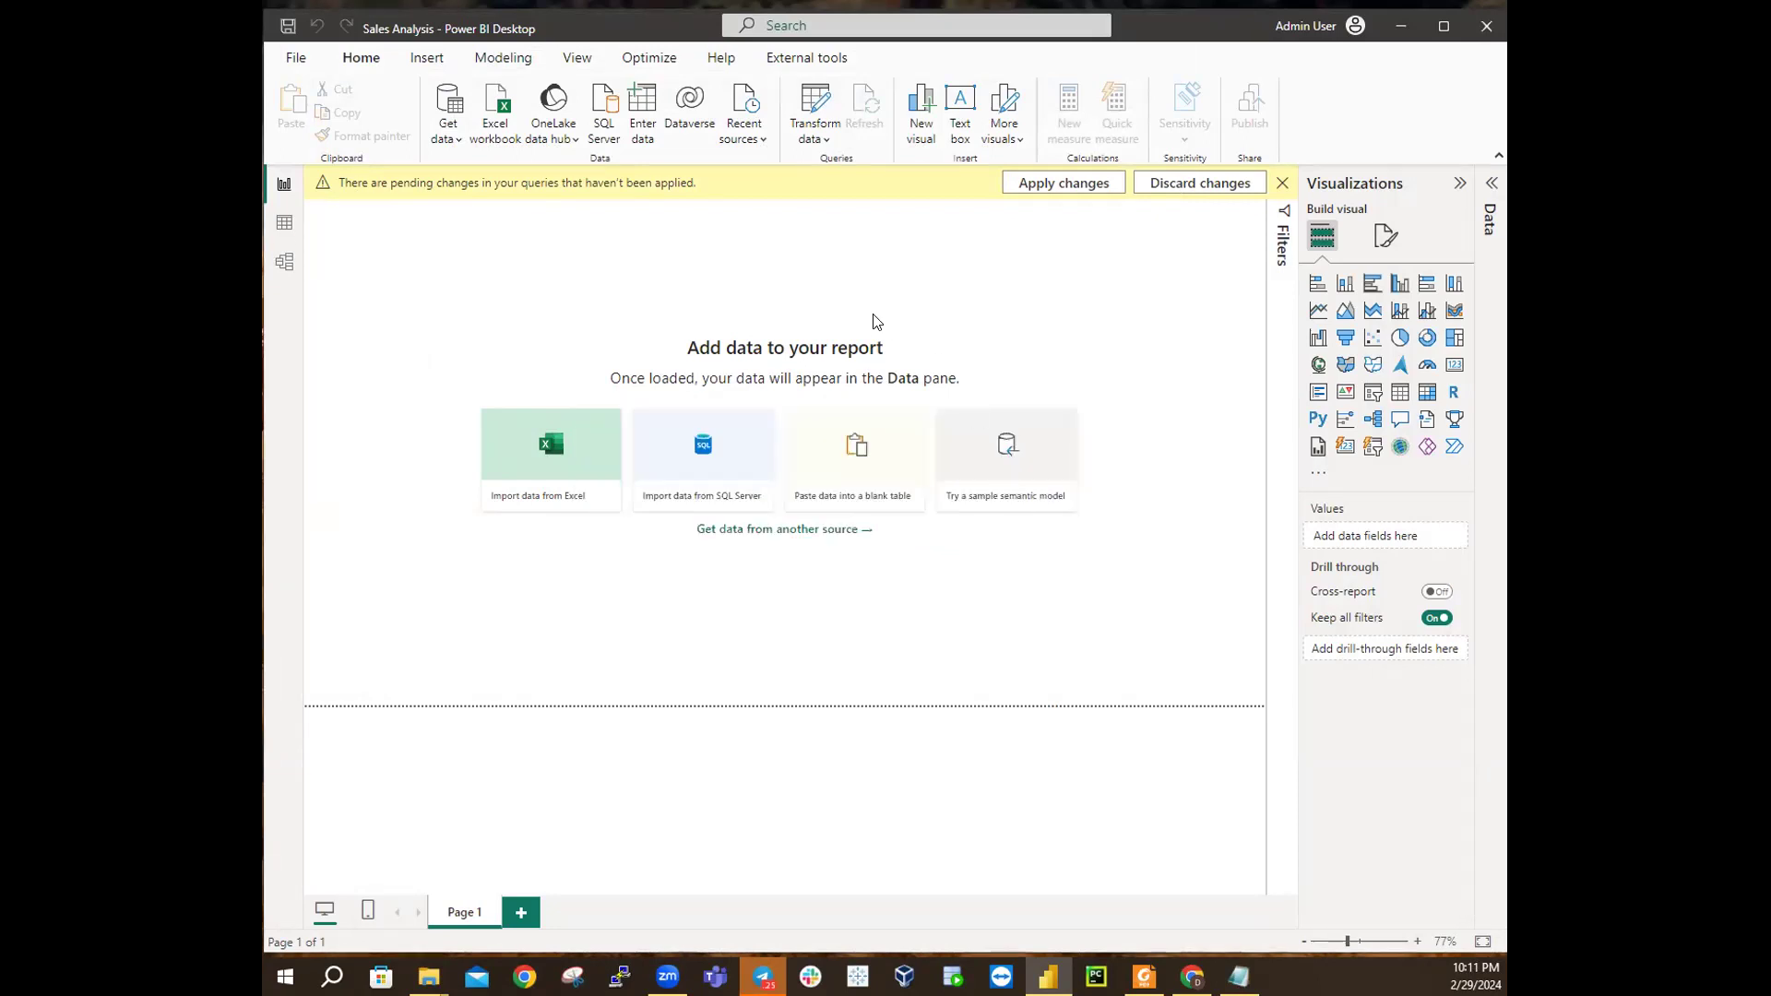
click(1282, 183)
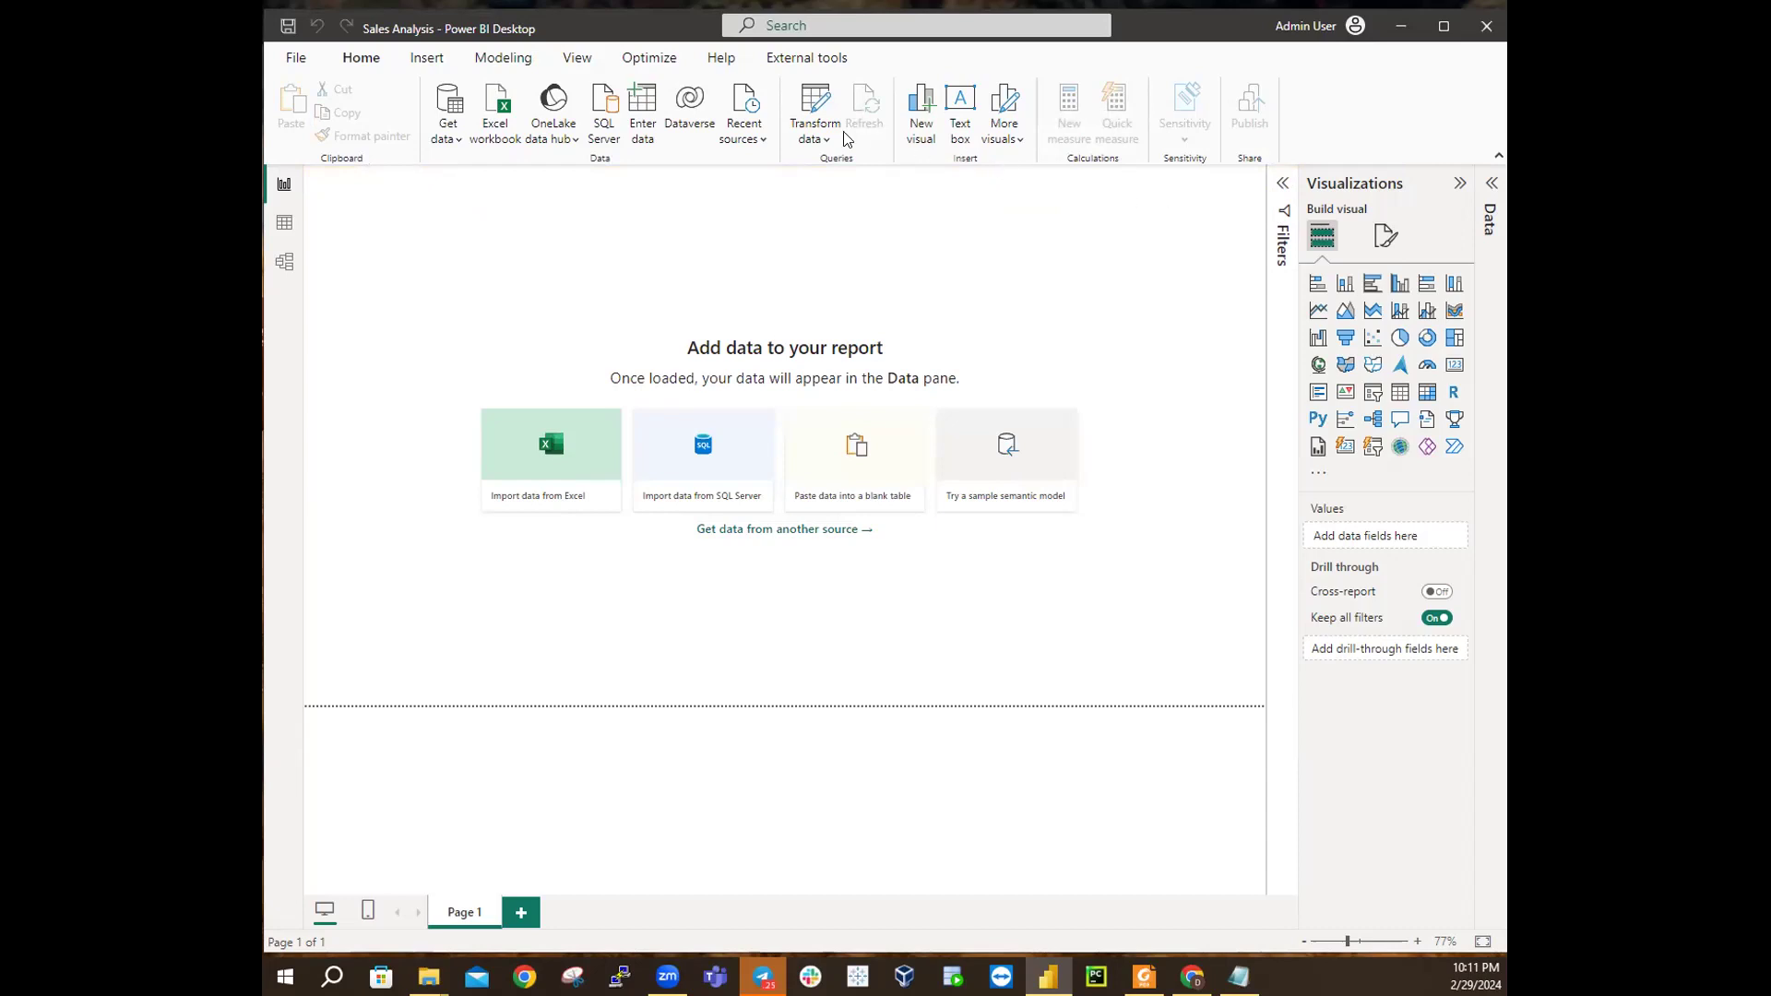
Step: Save the report back to MySolution\Active as Sales Analysis.pbix, overwriting the existing file without applying the pending query changes
click(294, 55)
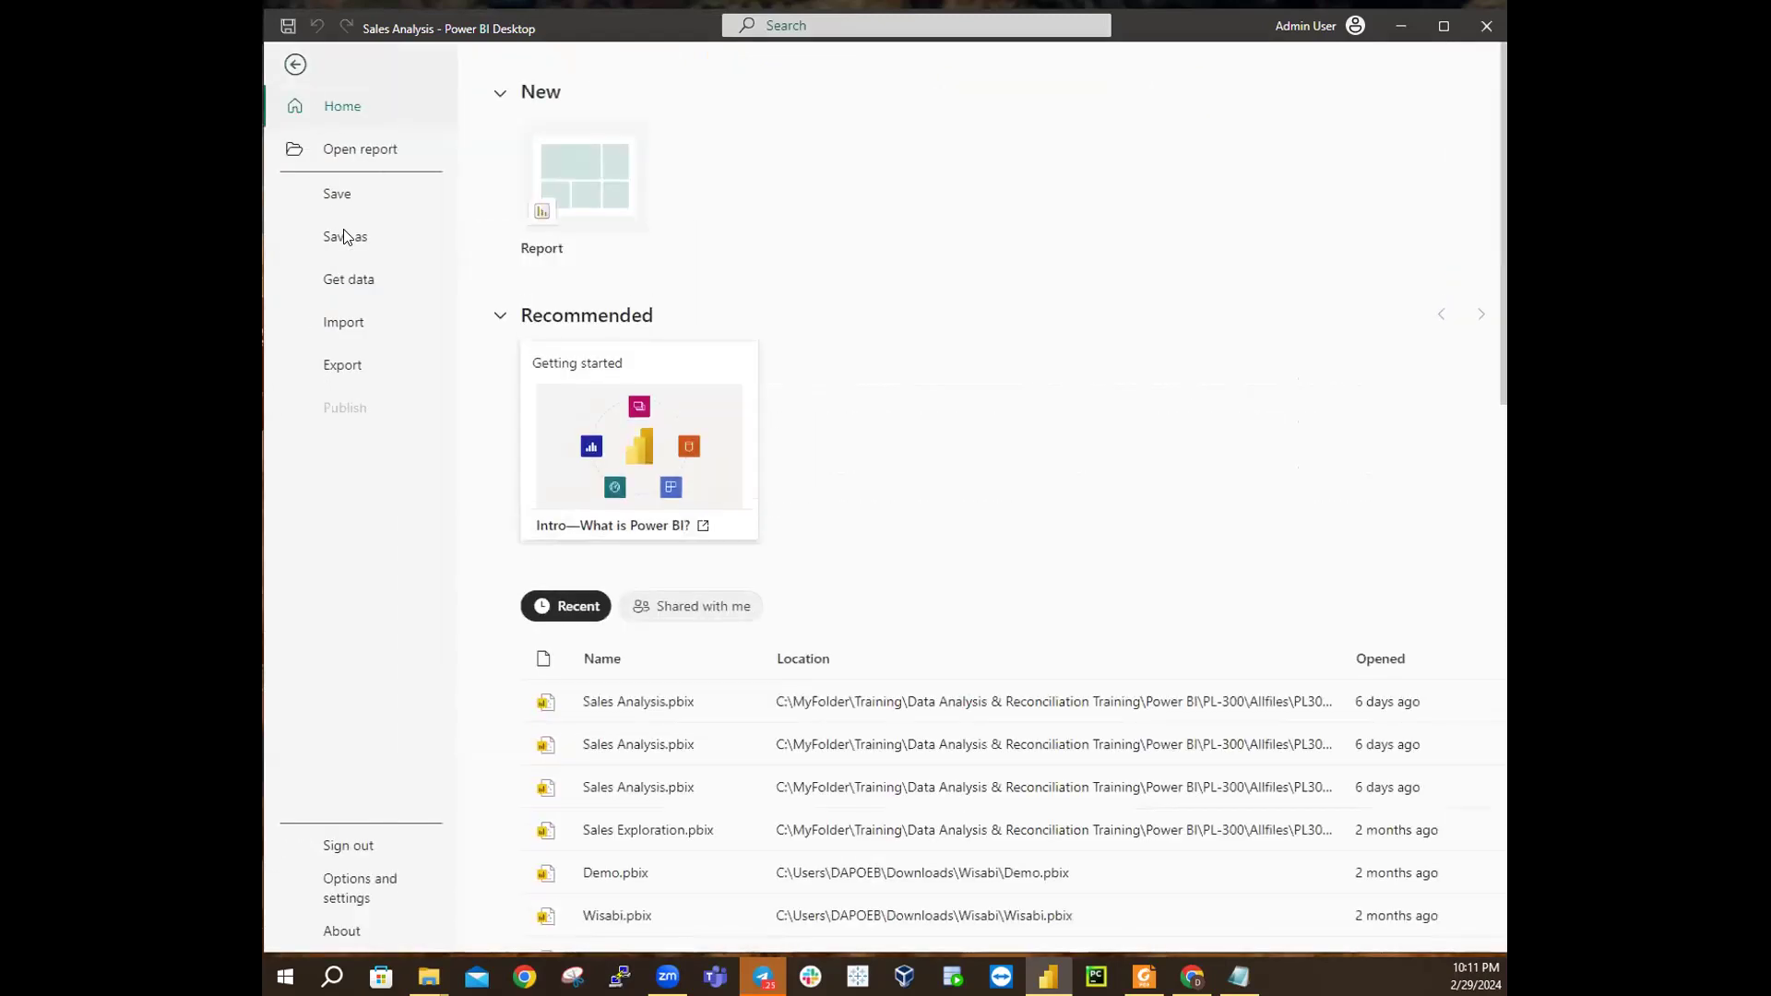
click(343, 238)
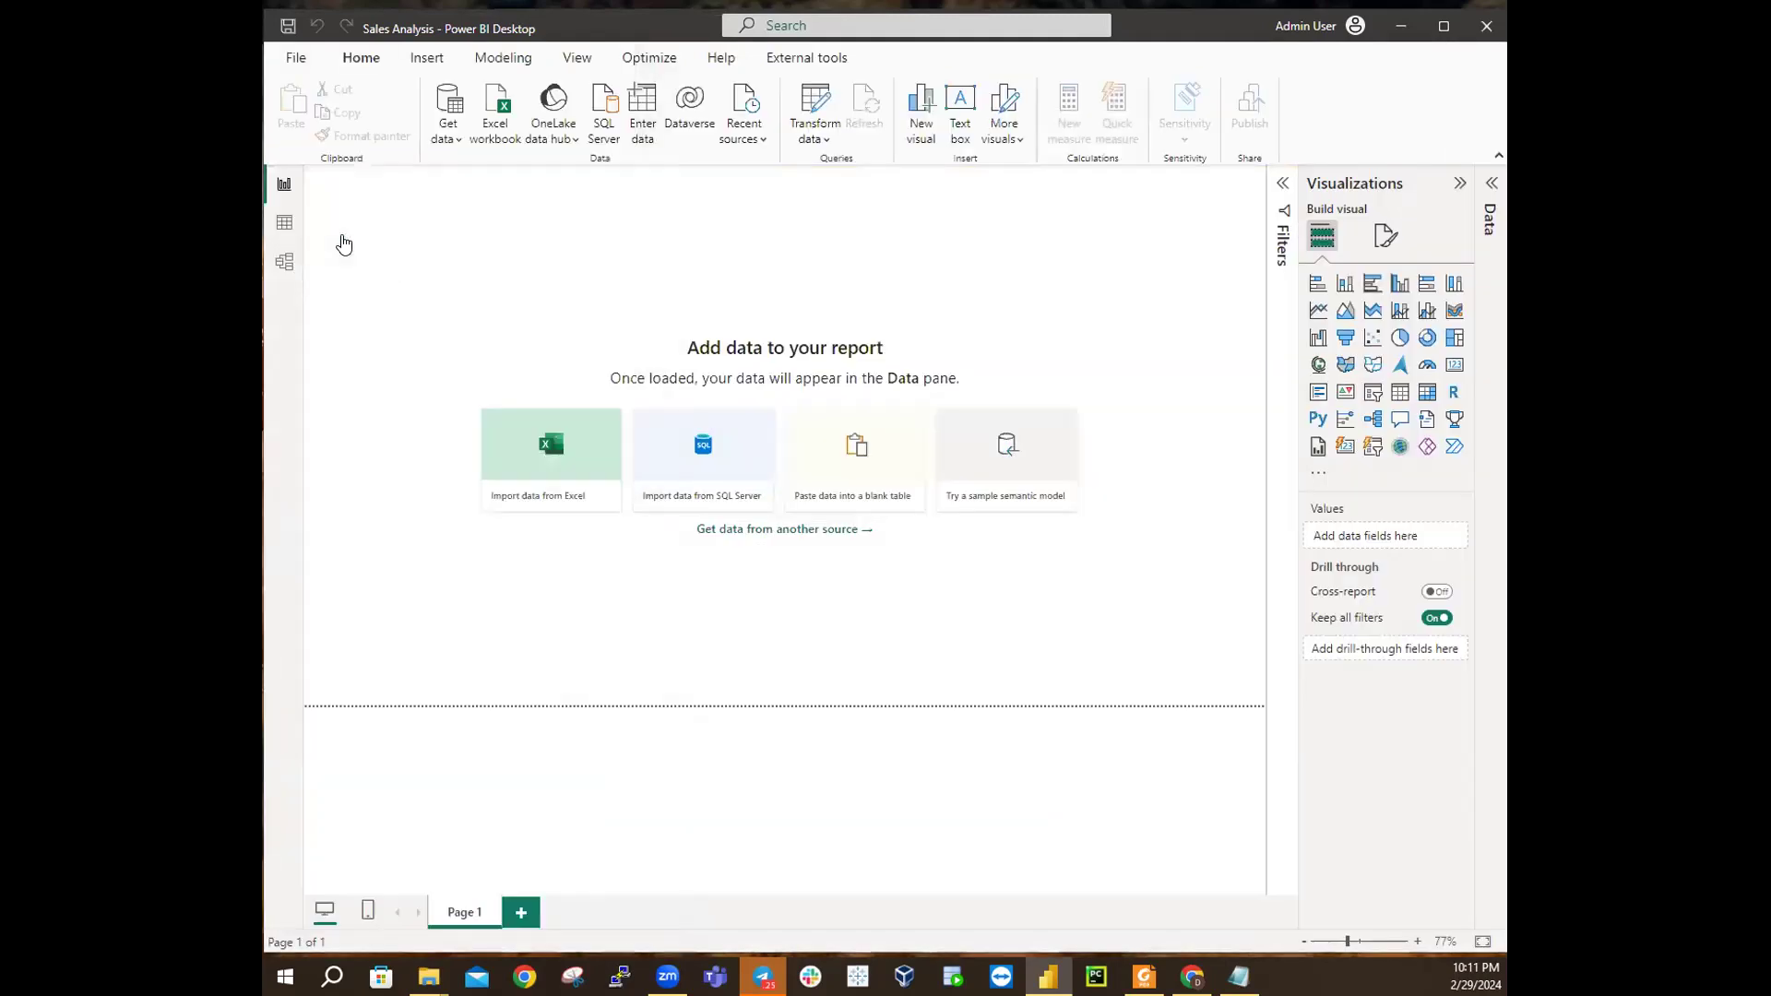
click(660, 57)
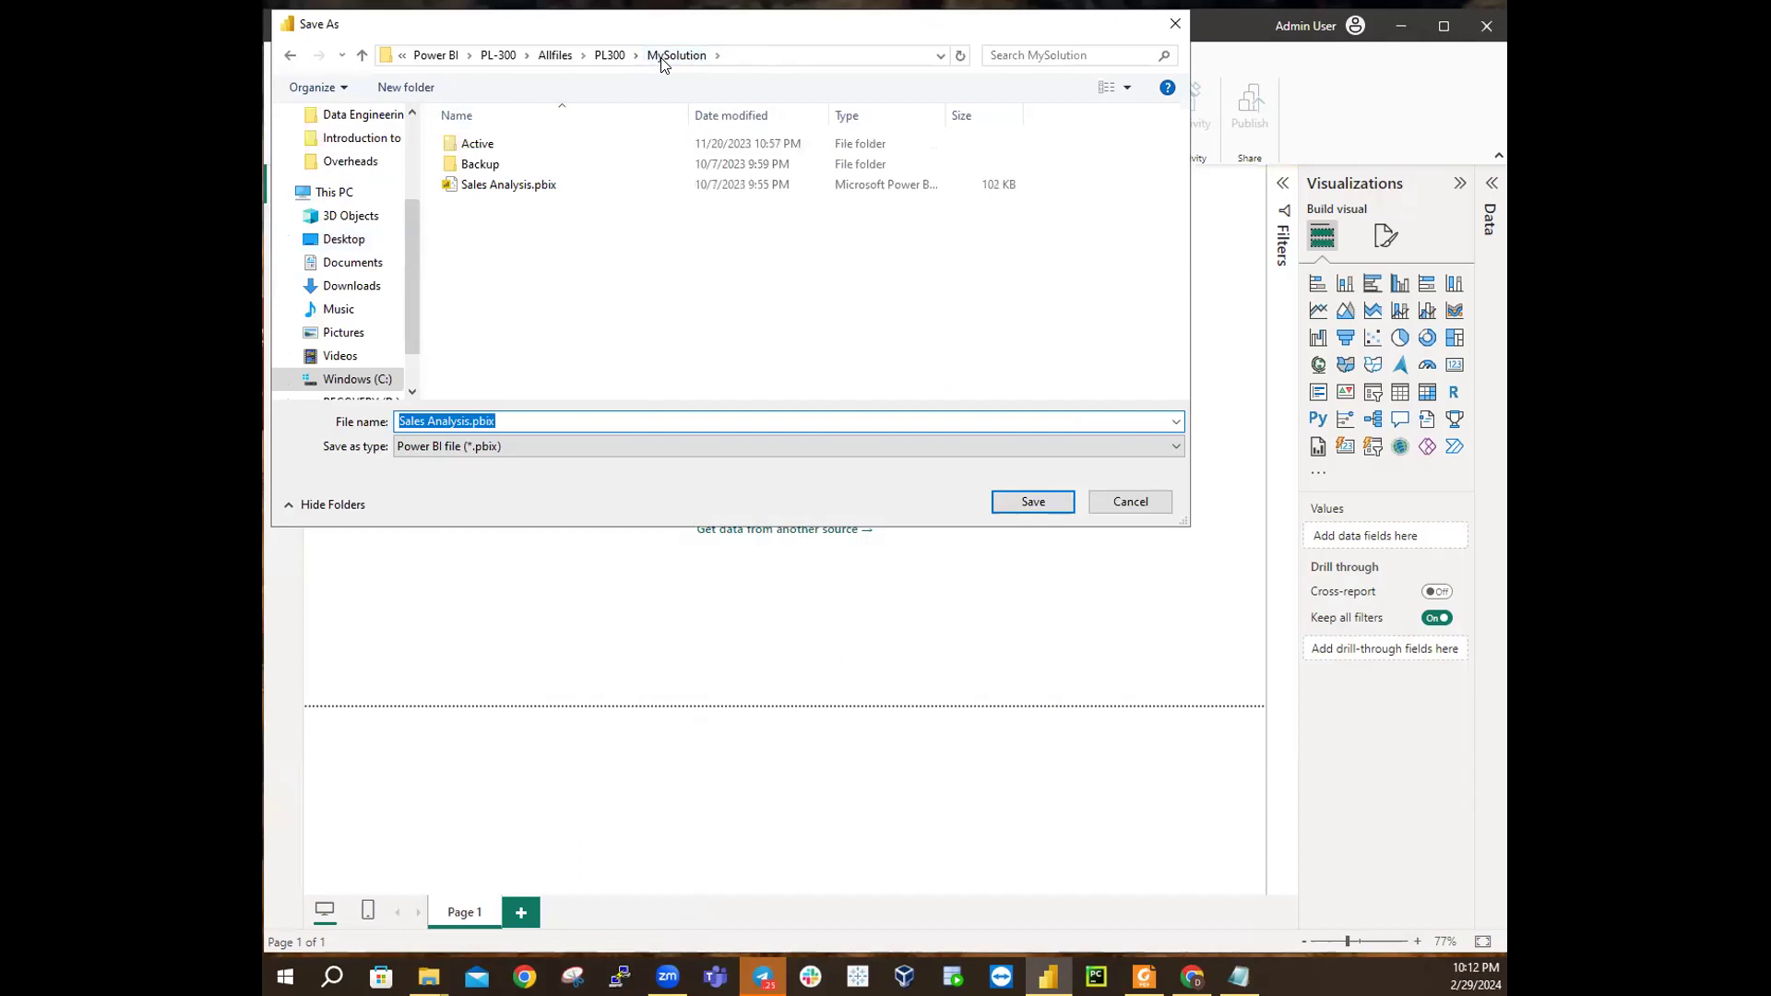
double_click(473, 146)
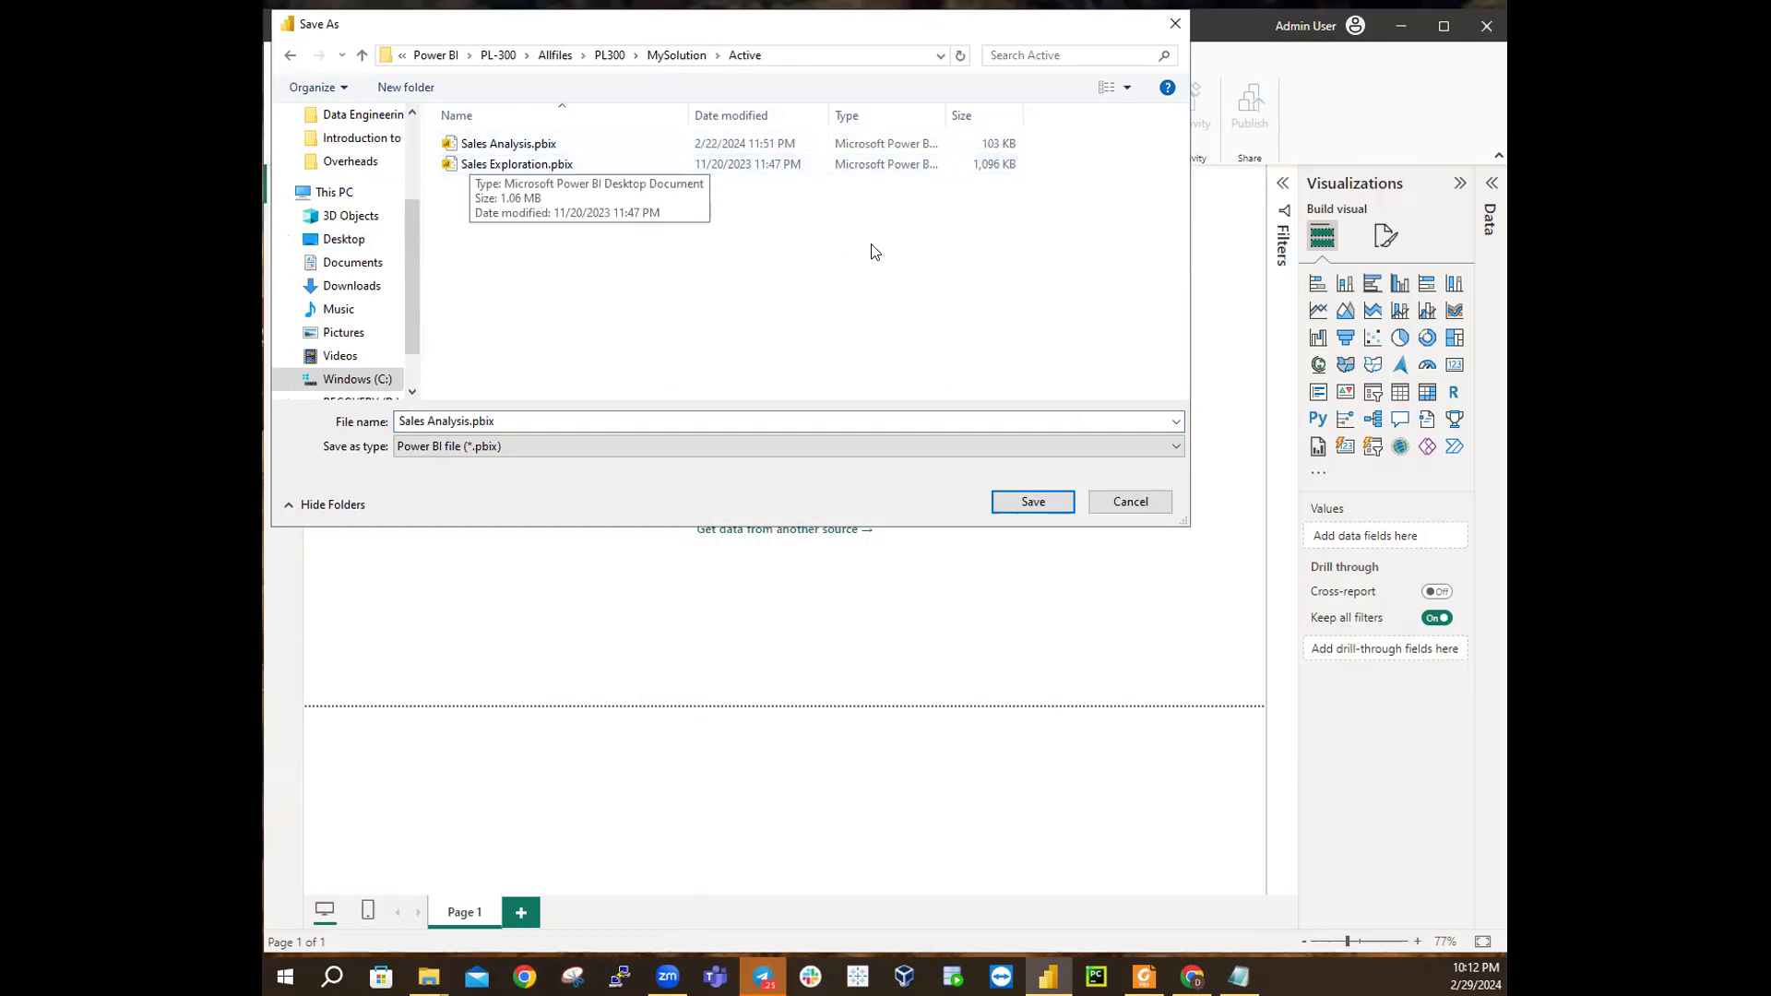
click(1023, 503)
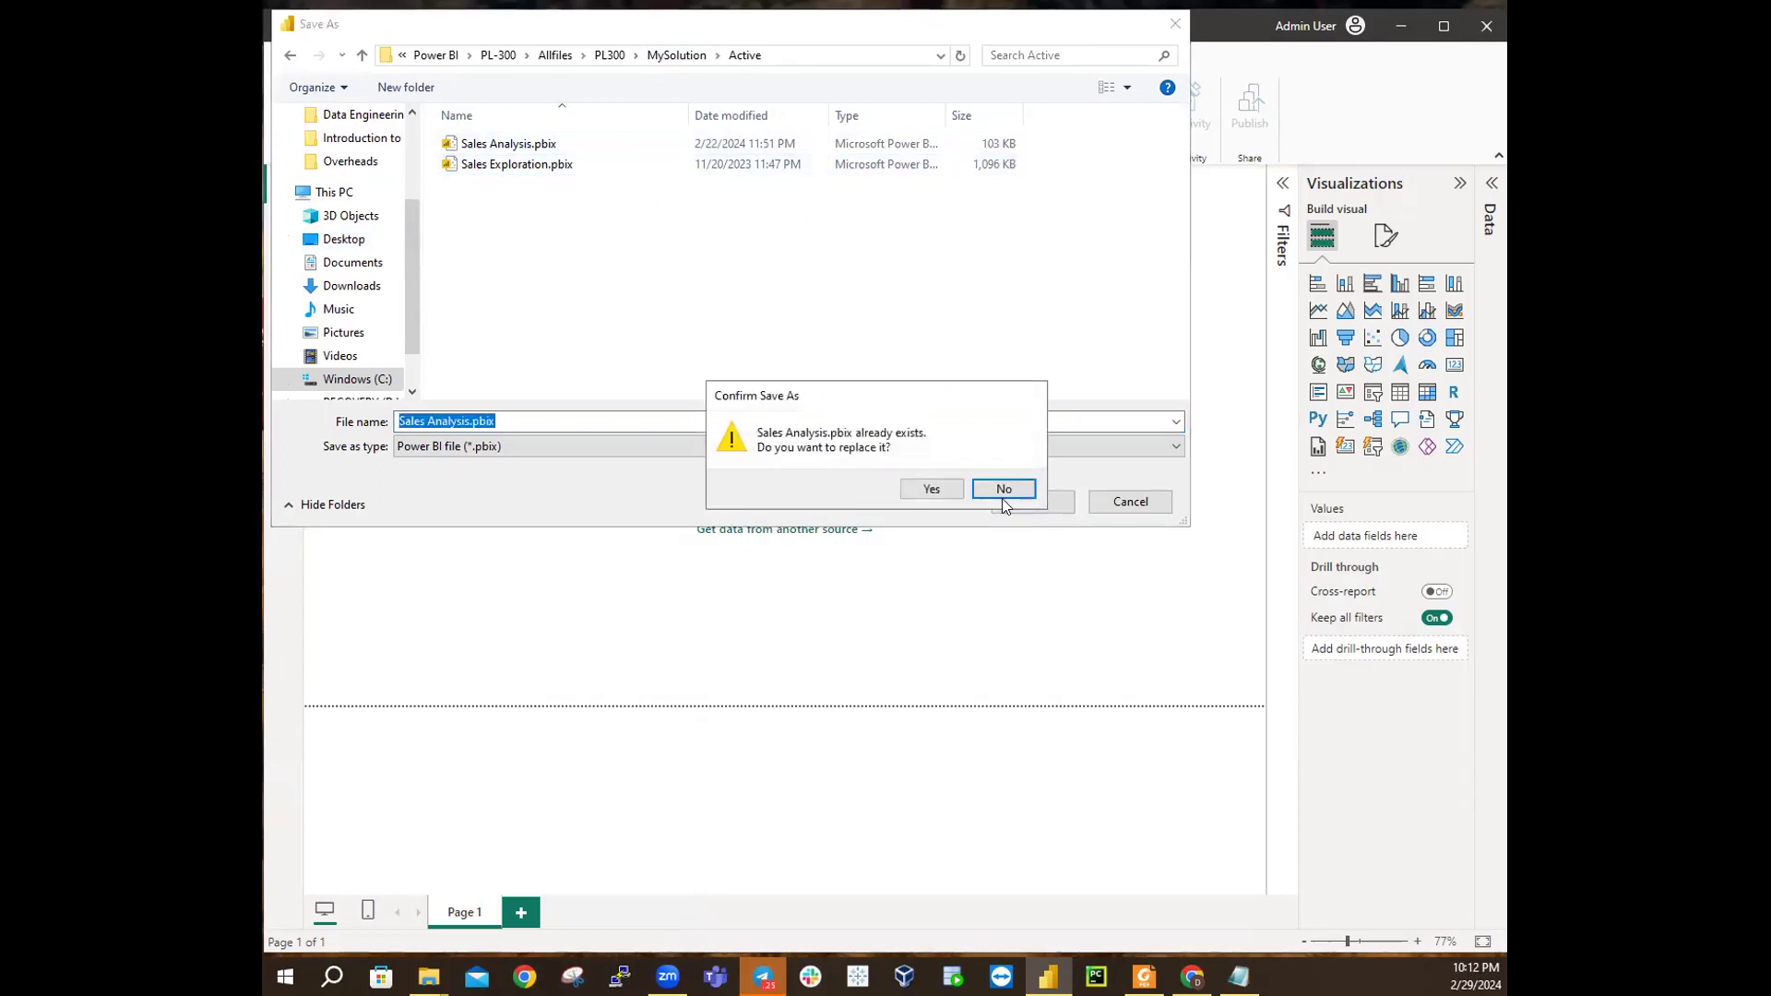
click(930, 488)
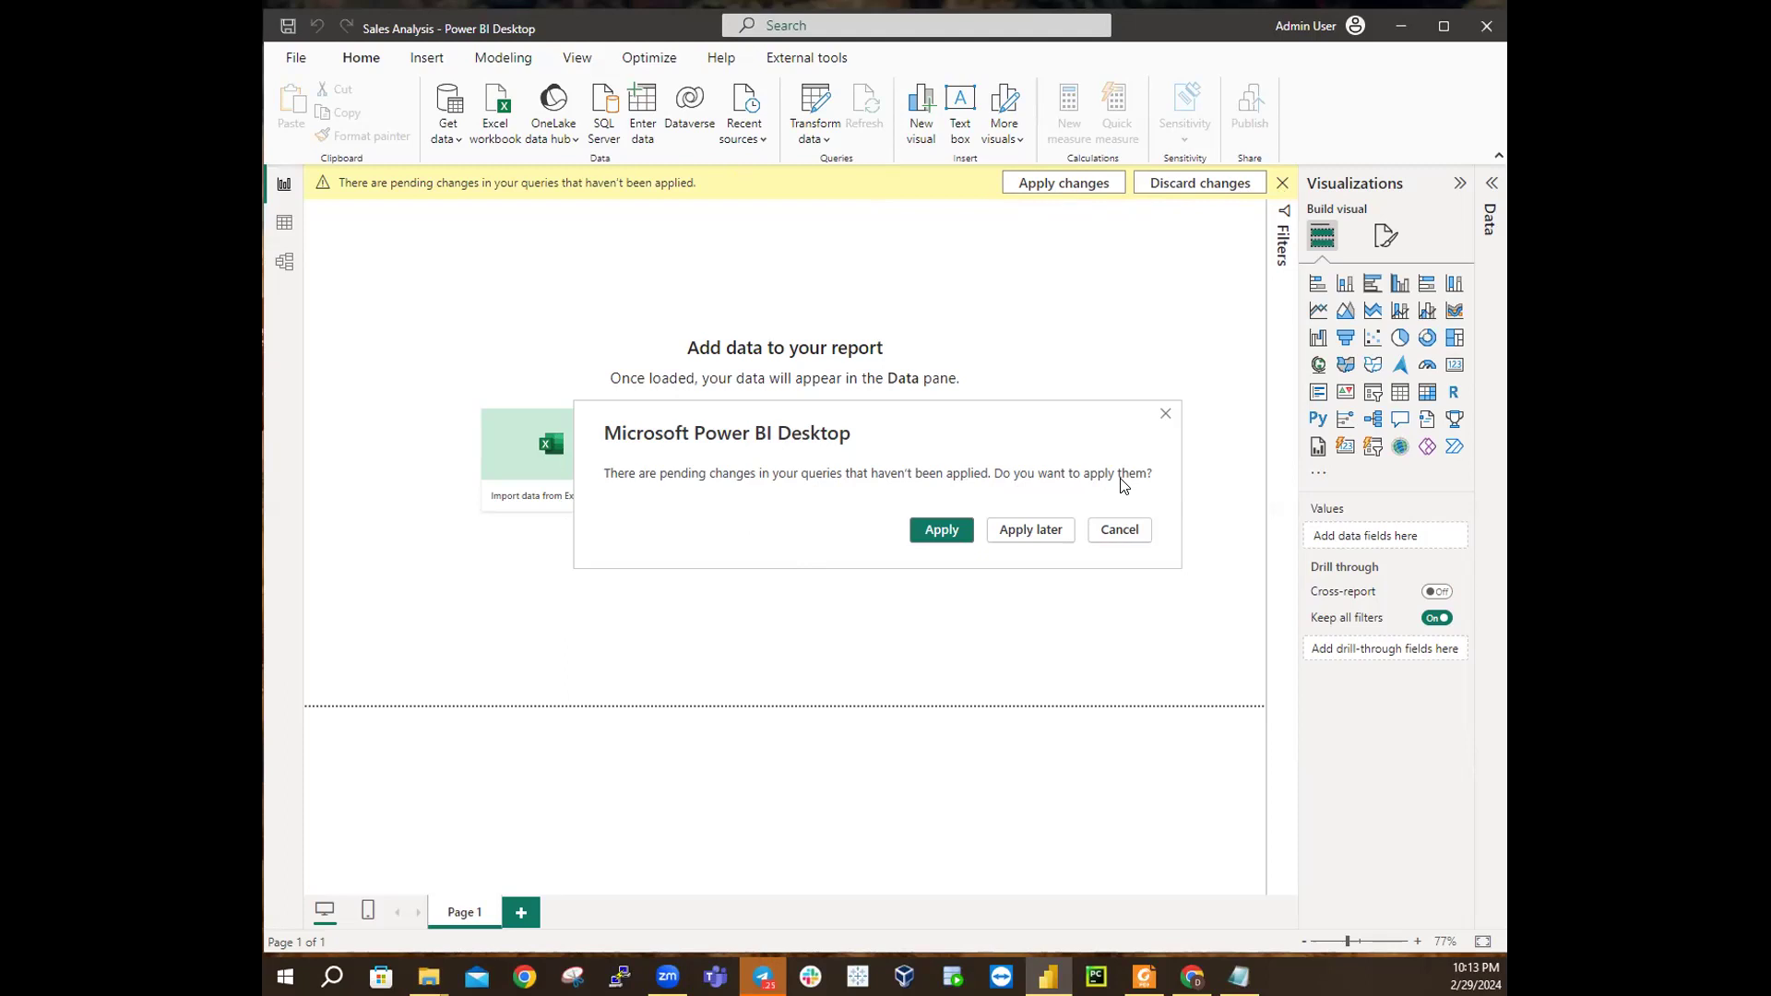
click(1047, 534)
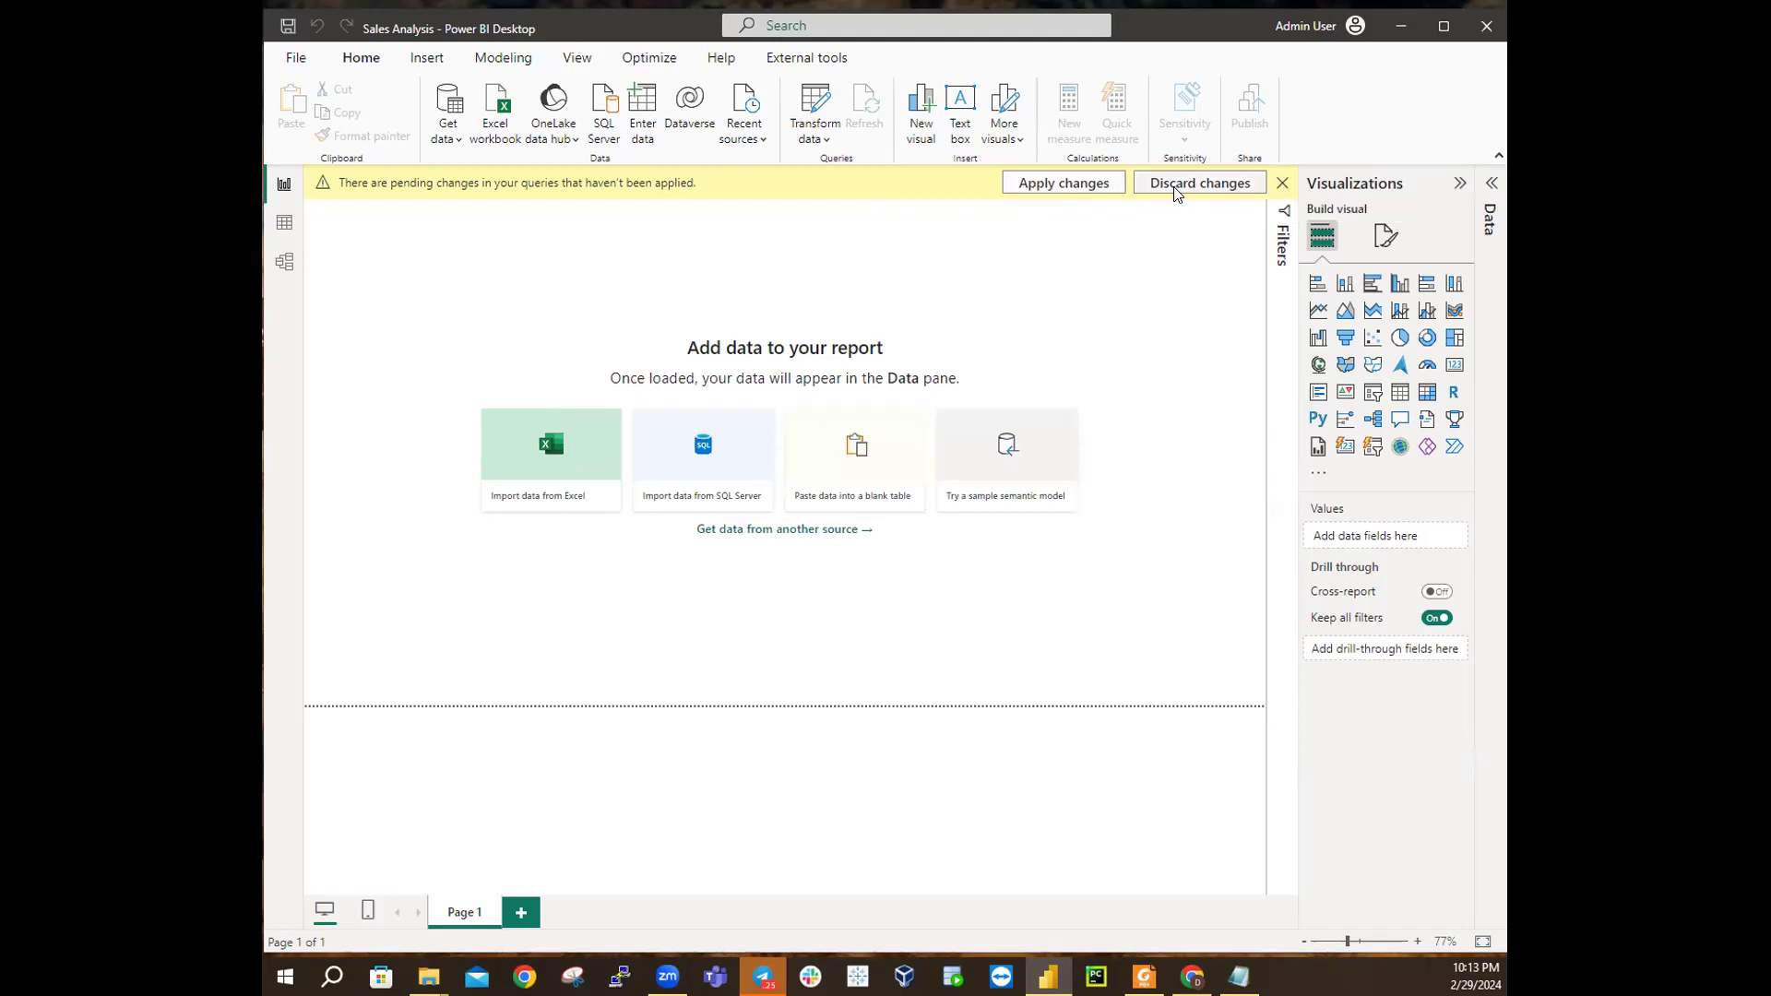
click(1282, 184)
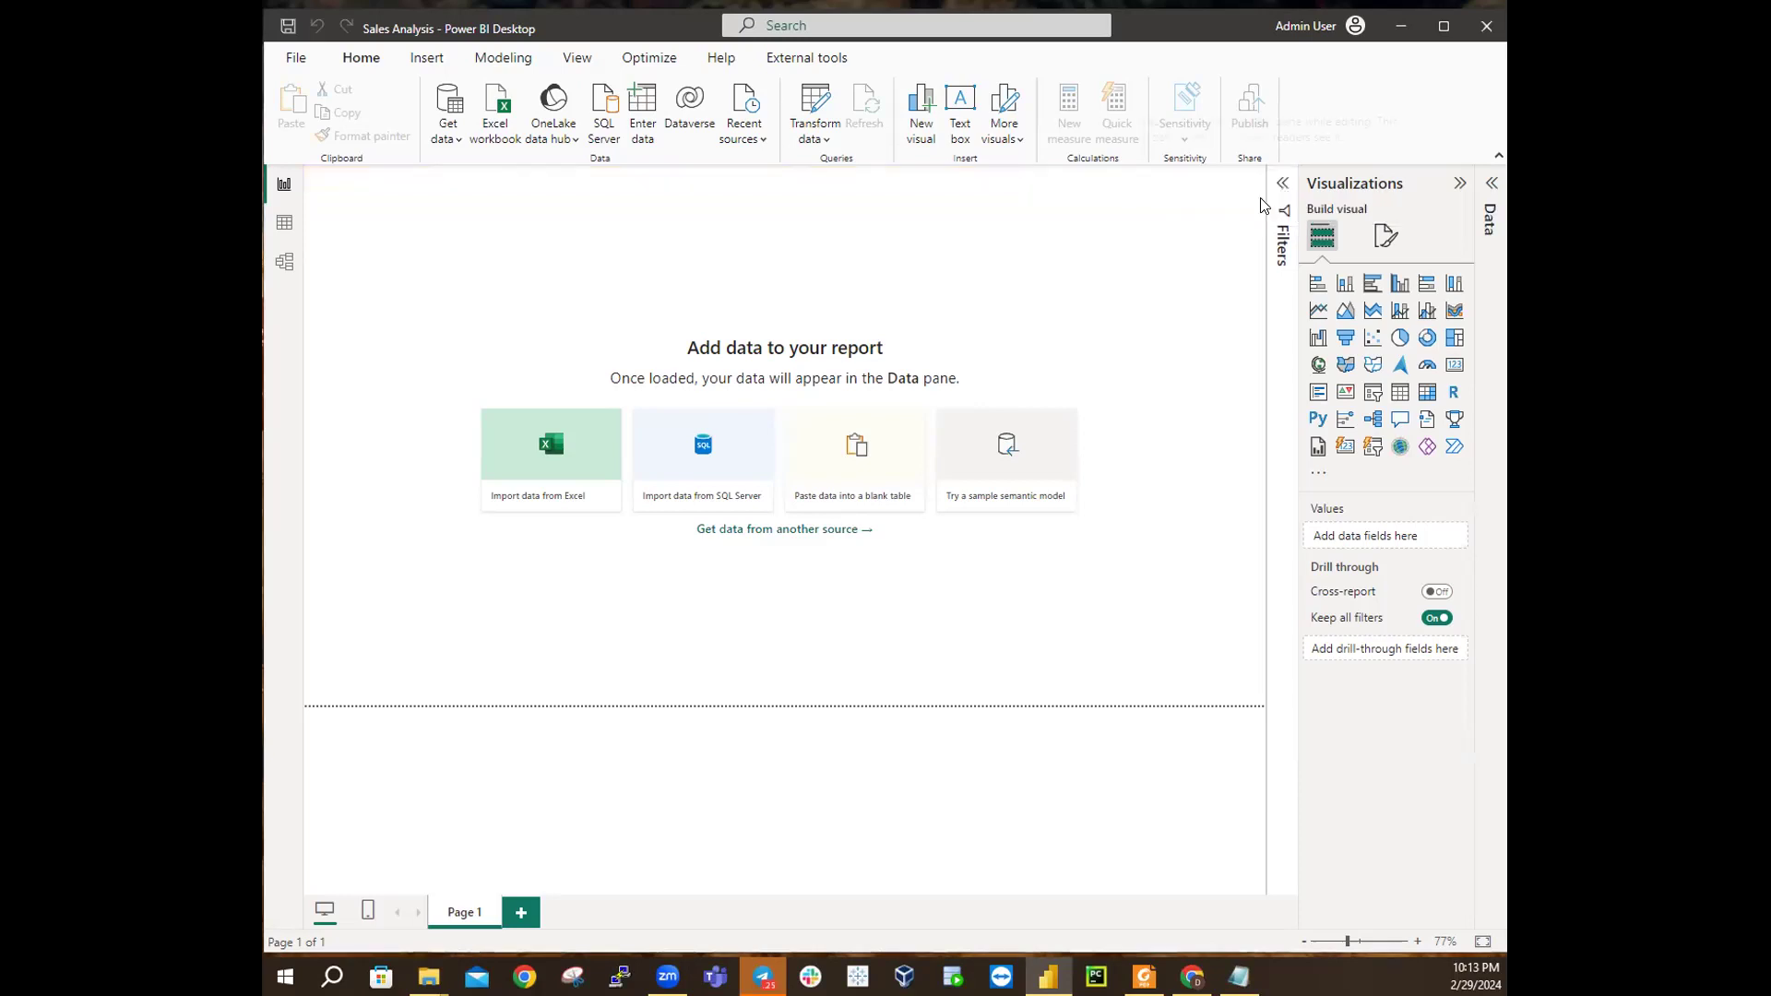
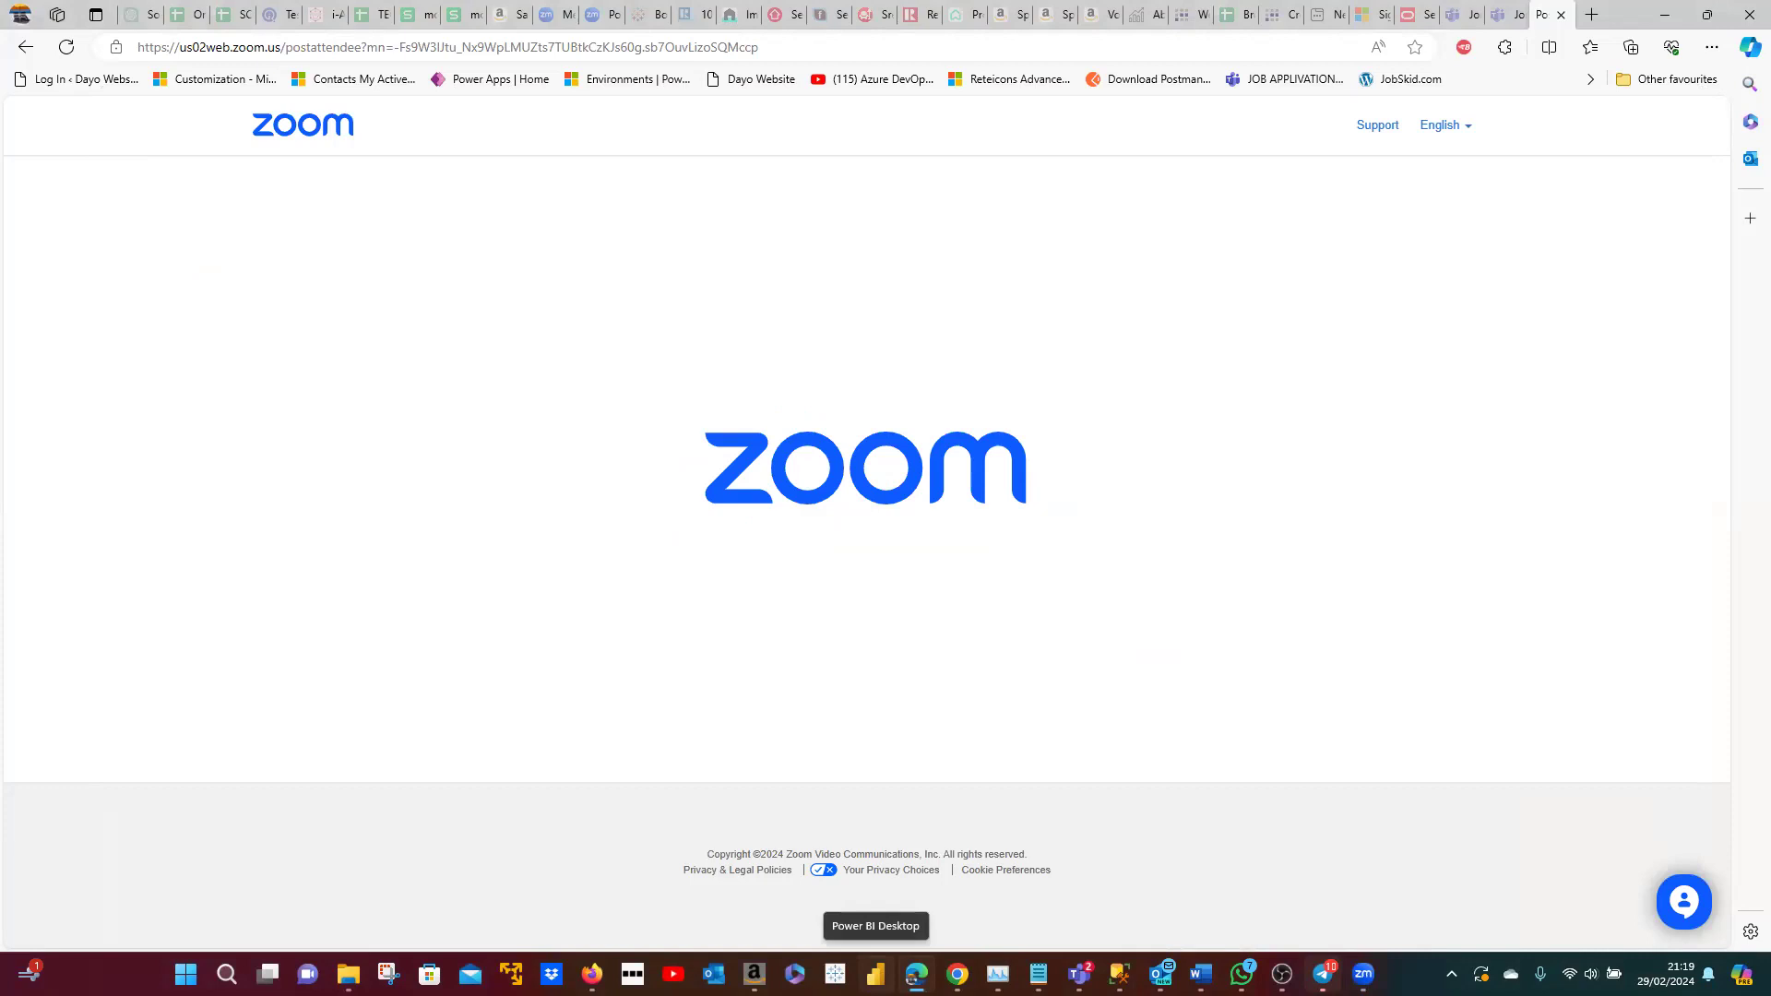
Step: Launch Power BI Desktop from the Zoom browser page and bring its window back to the front
click(875, 974)
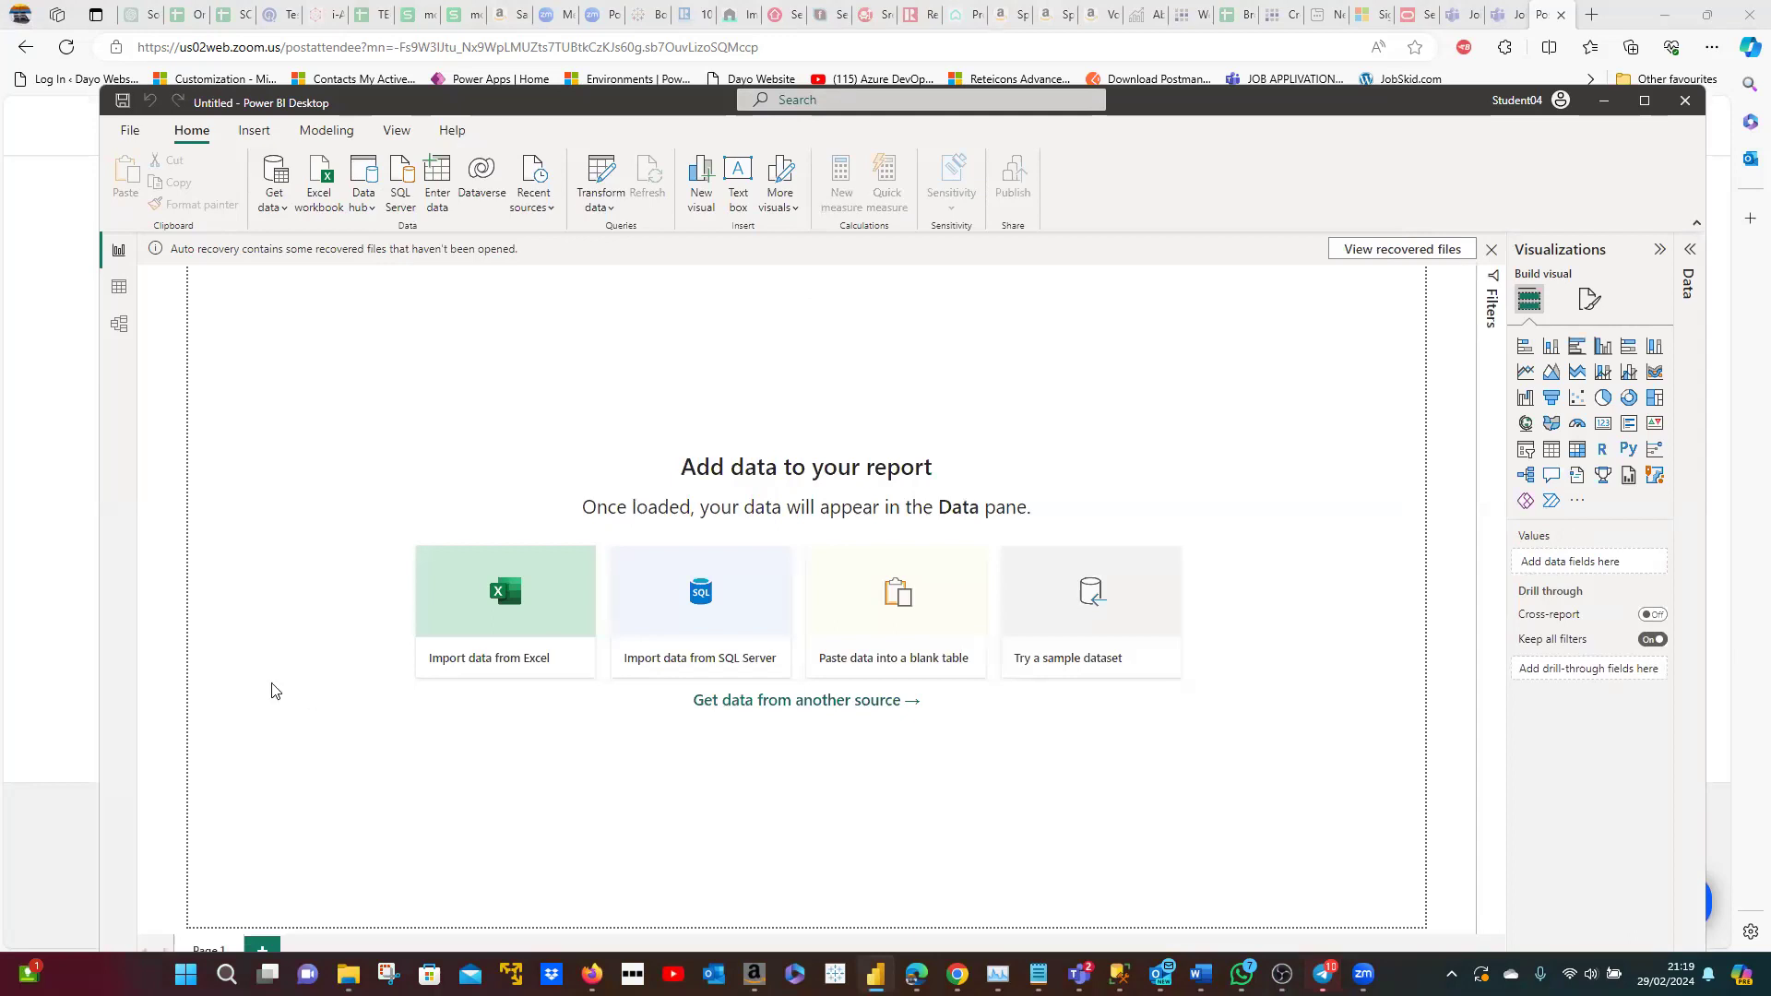
key(alt+Tab)
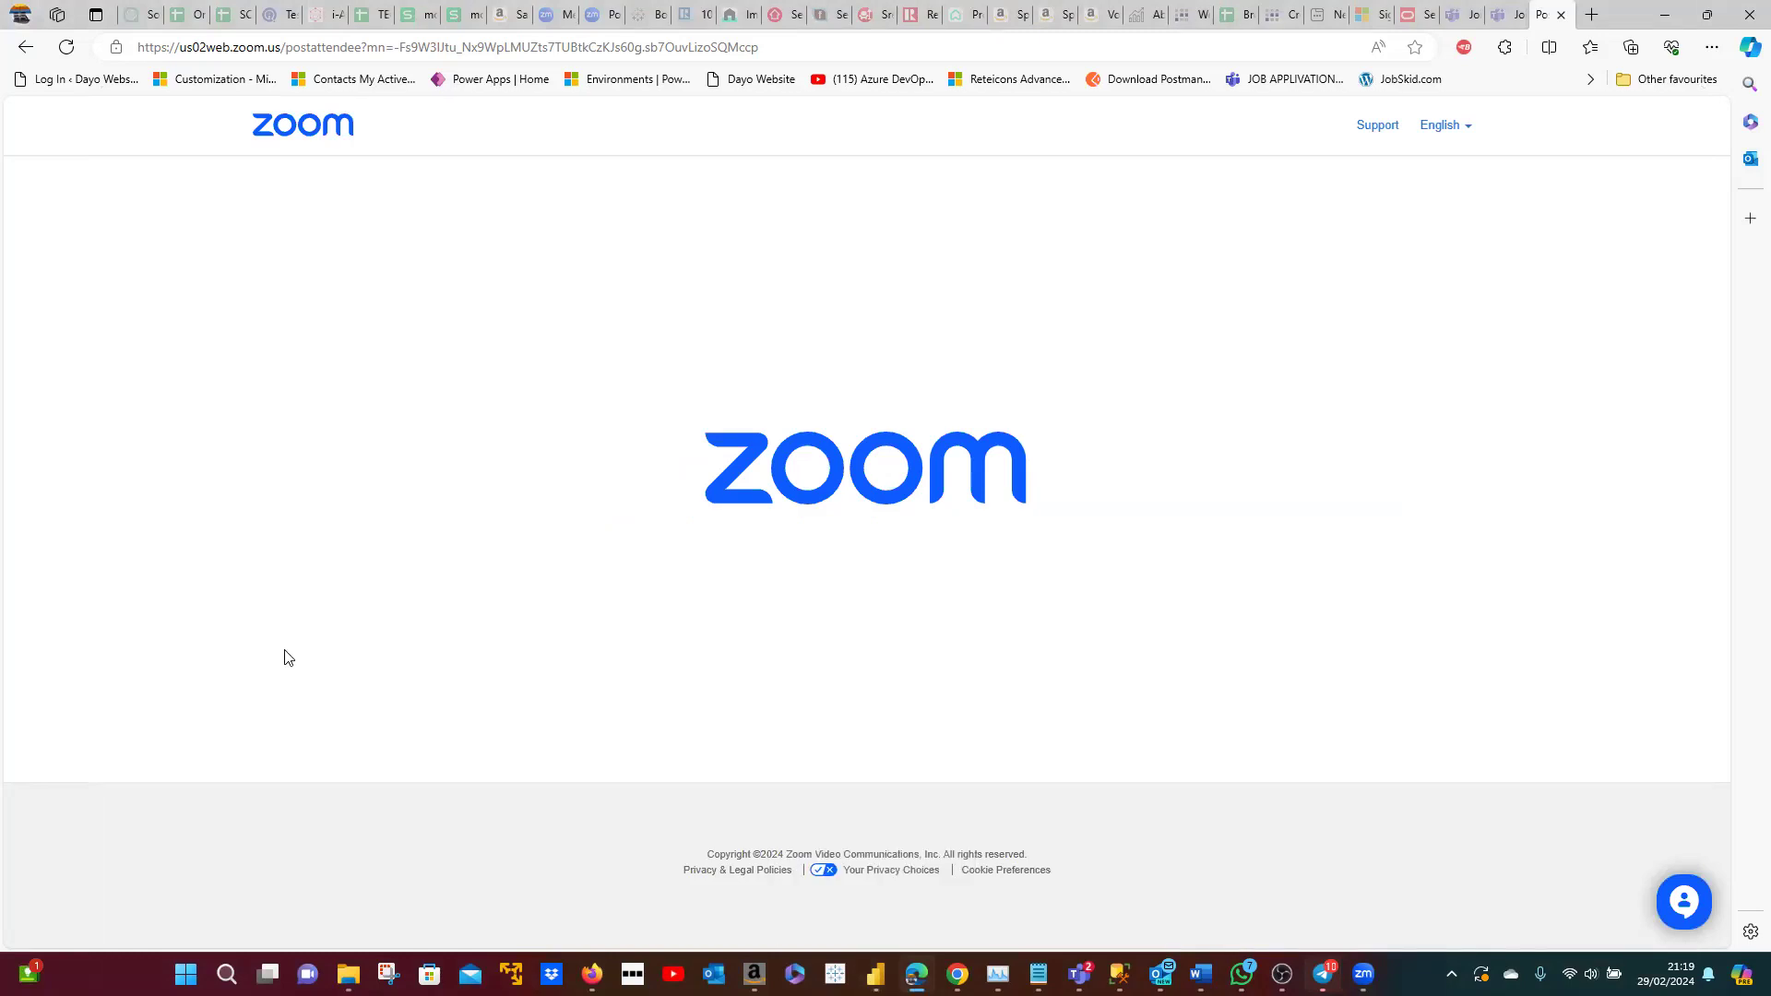
mouse_move(881, 974)
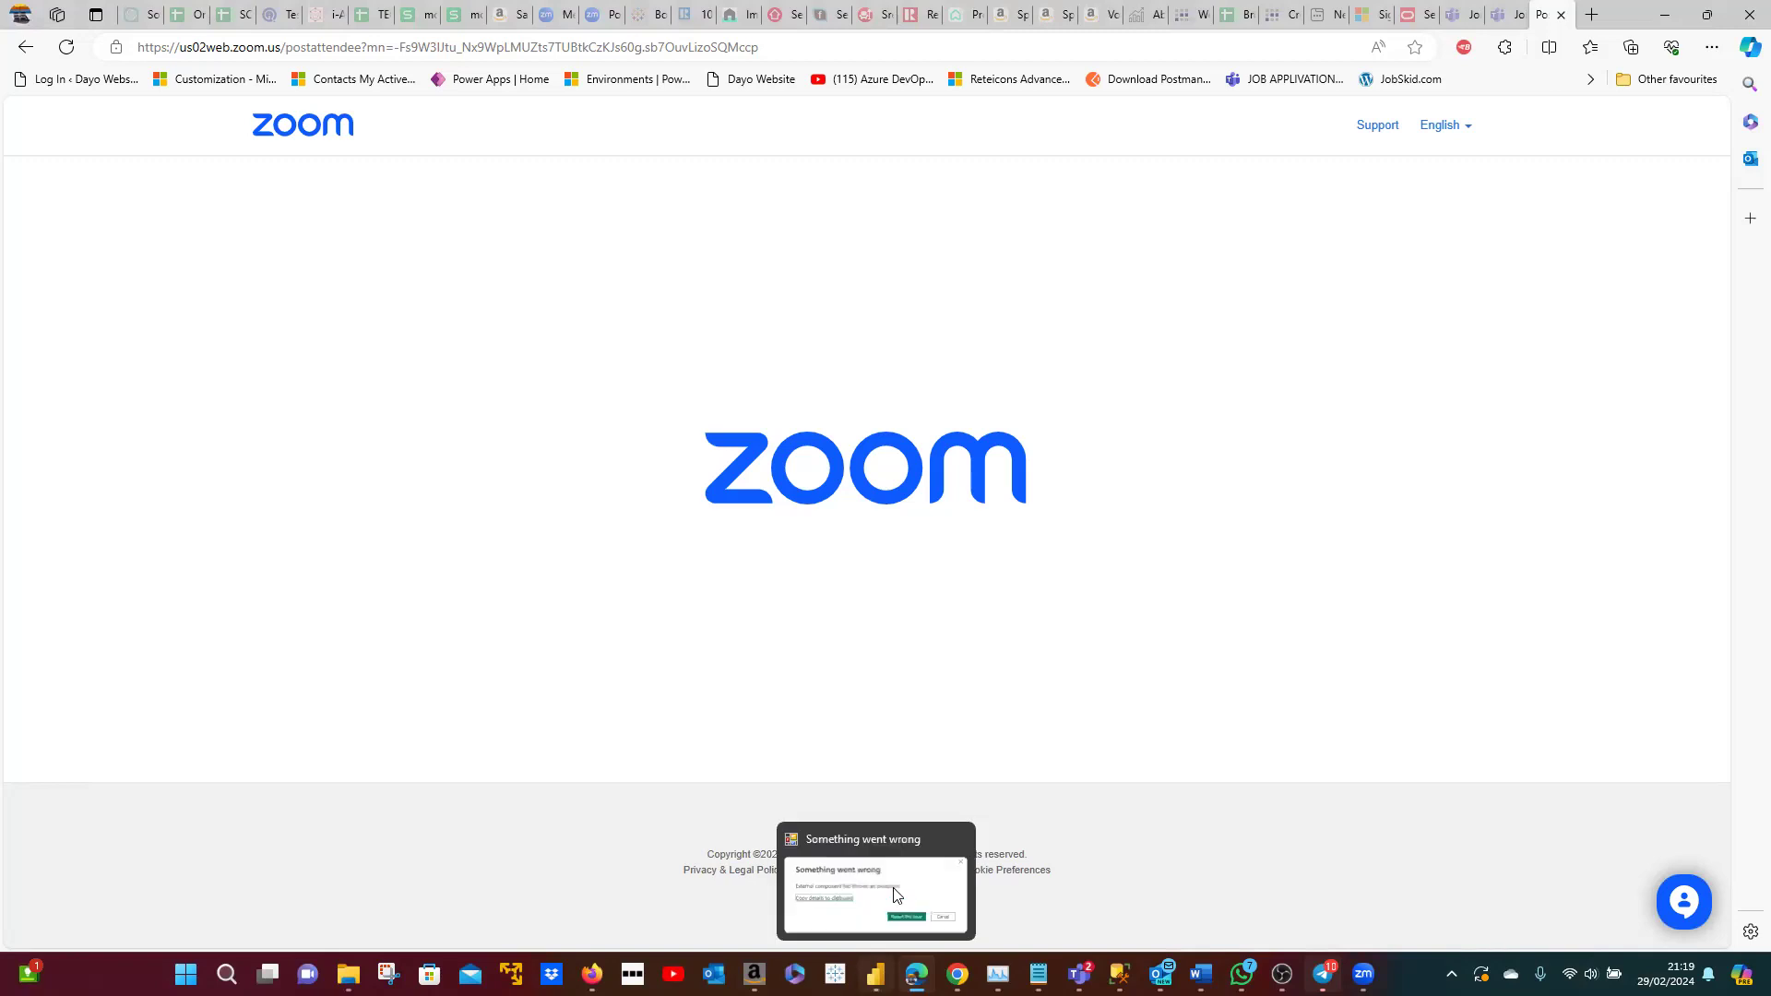
click(894, 892)
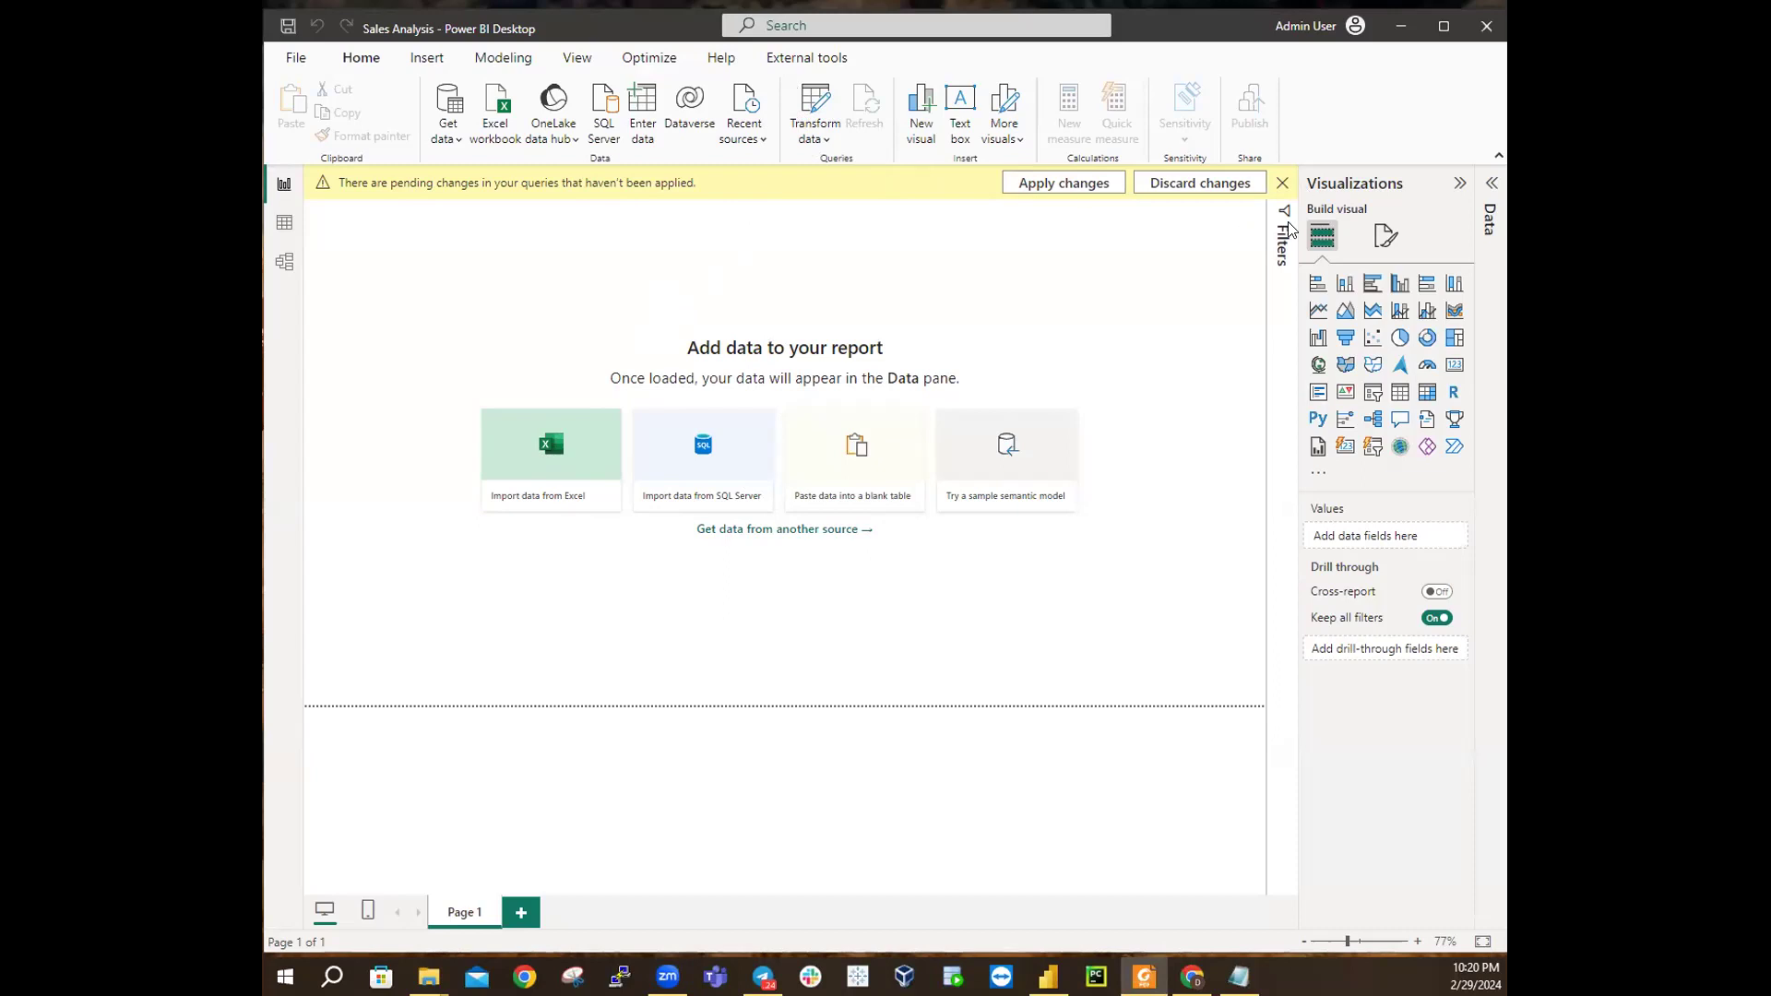
Step: Dismiss the pending-changes notice and open the Sales Analysis queries in the Power Query Editor, with the DimEmployee query selected
click(1276, 190)
click(1276, 190)
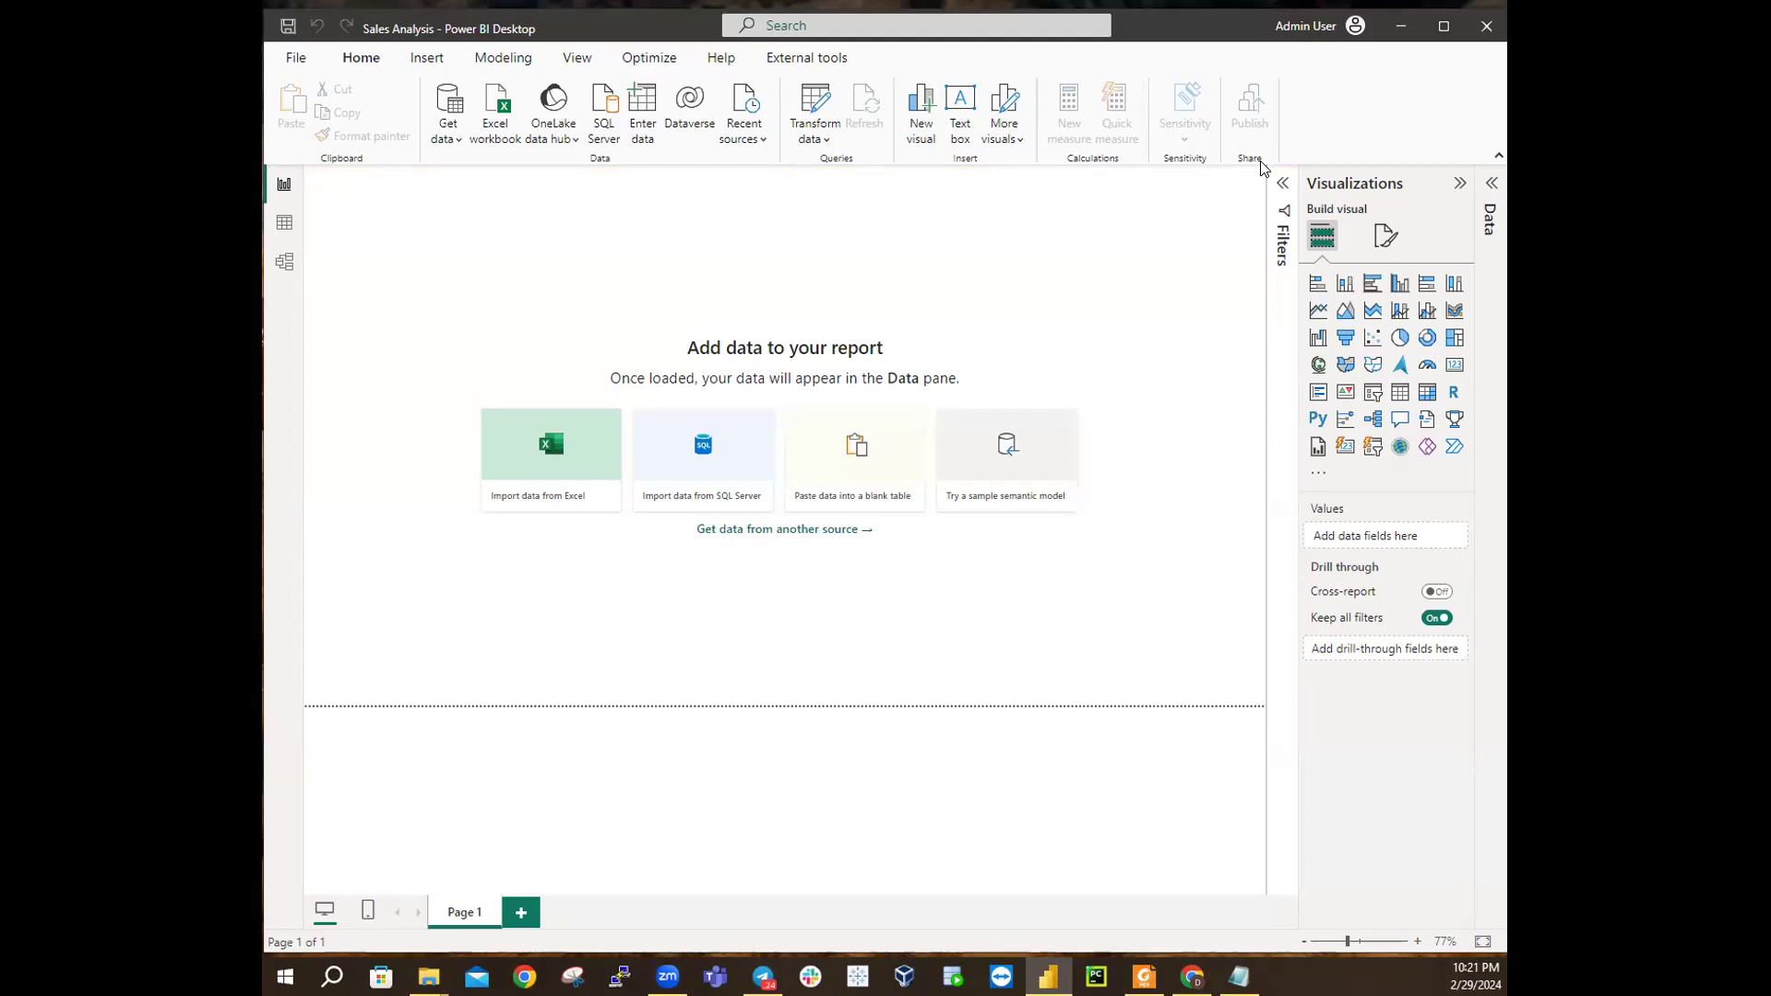
click(827, 141)
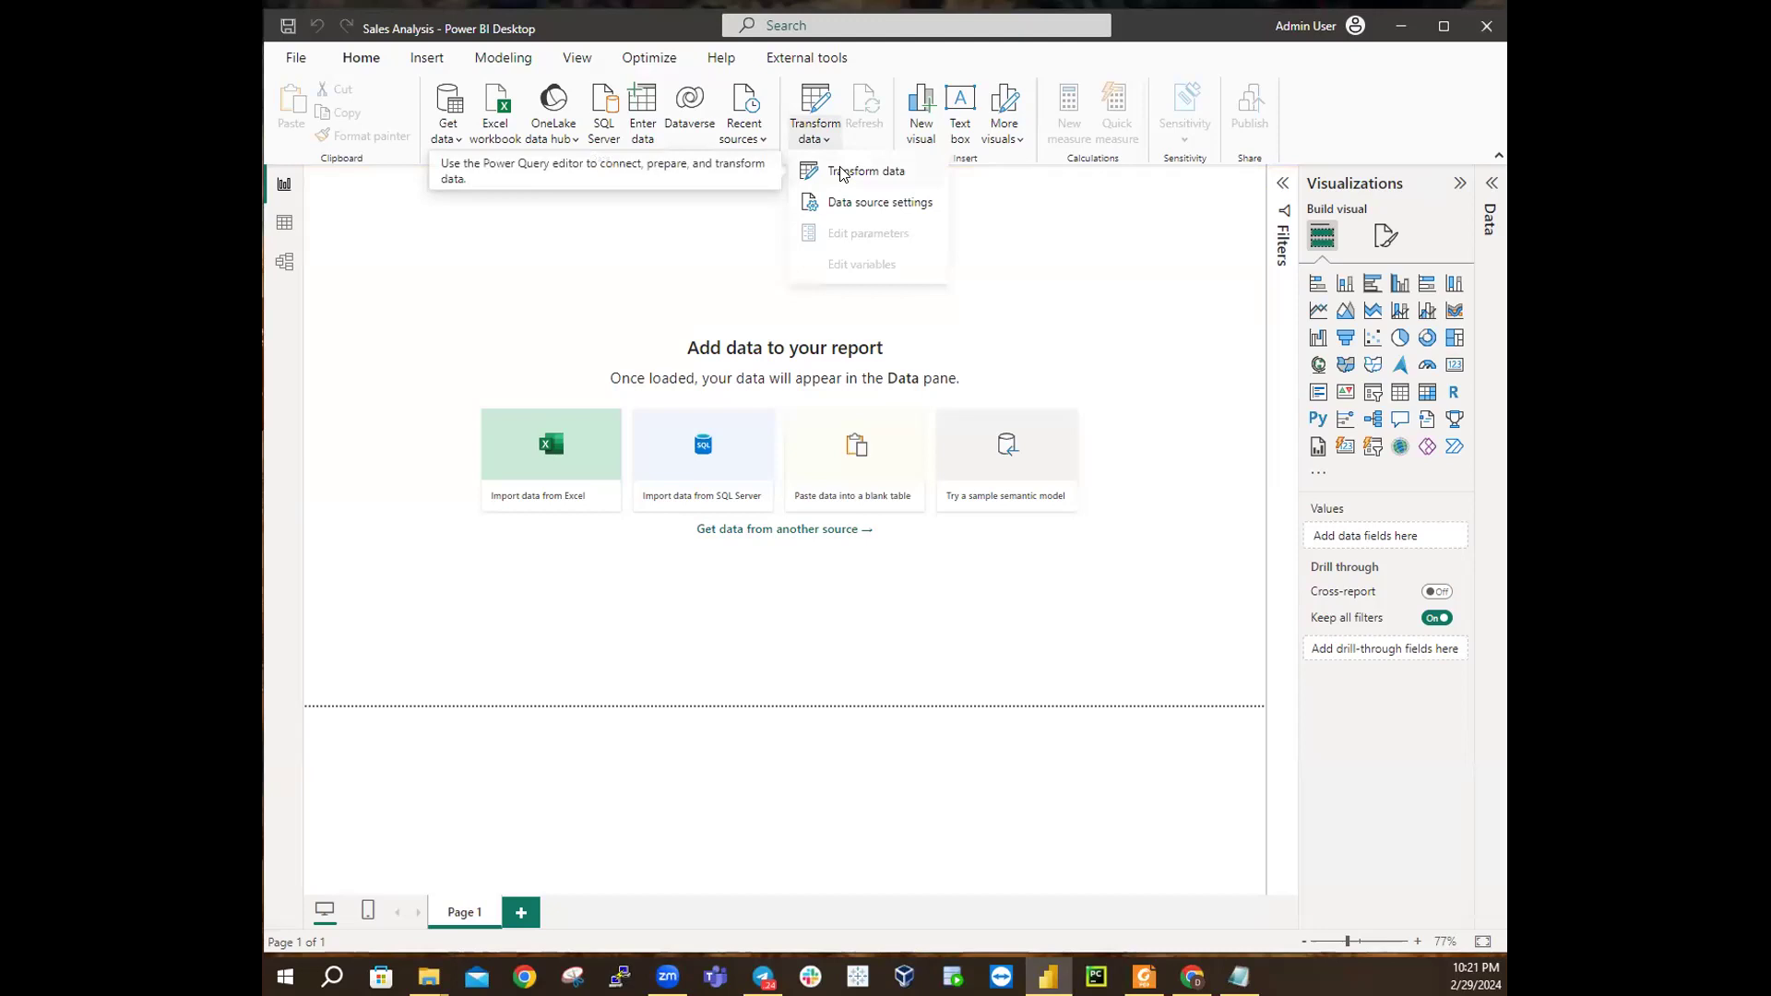
click(842, 172)
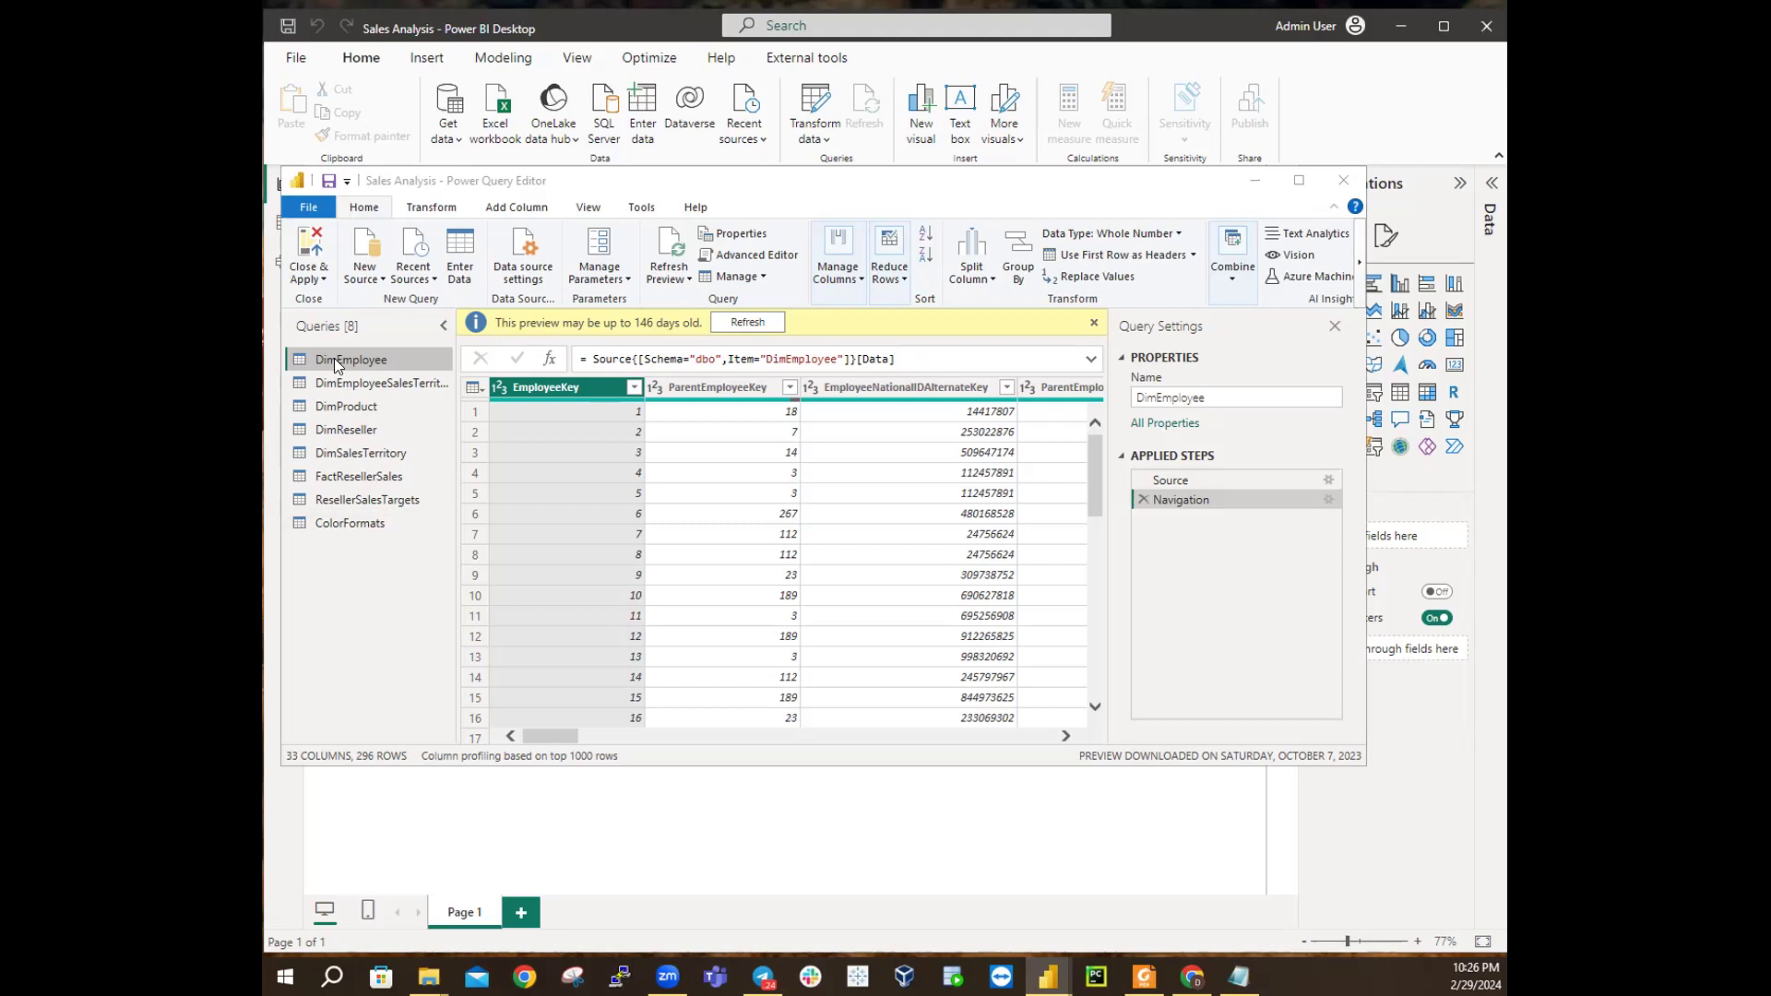
click(361, 386)
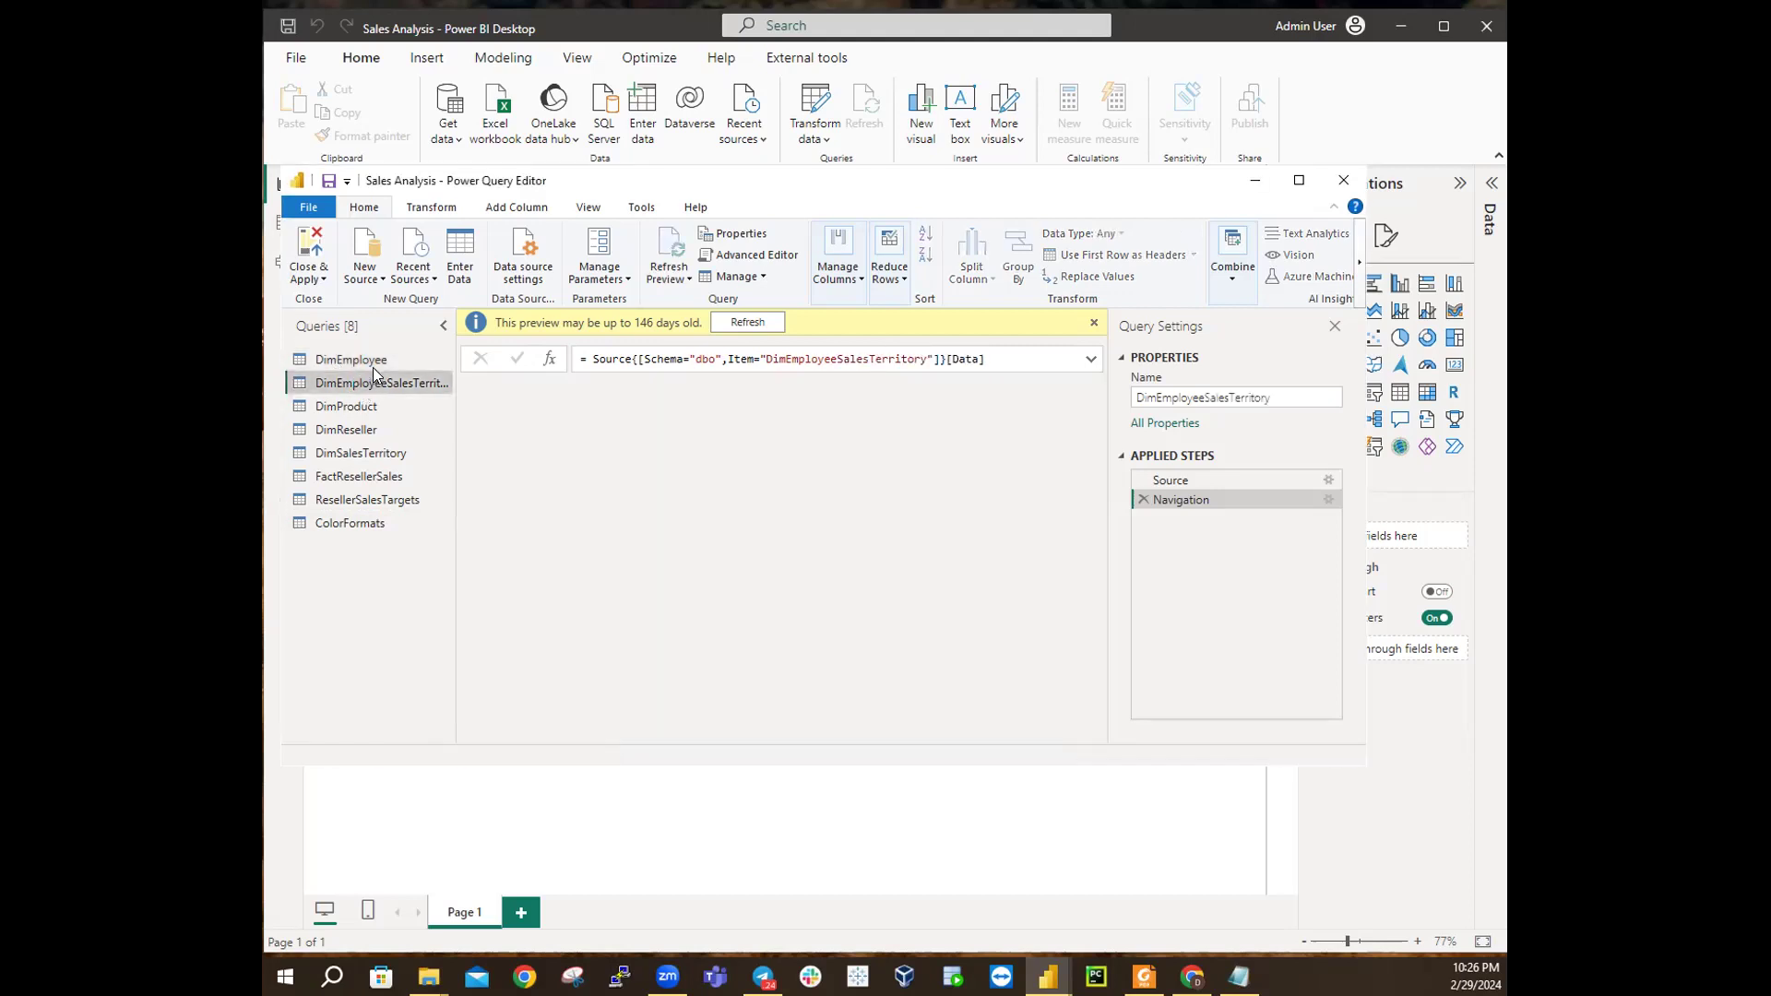
click(370, 359)
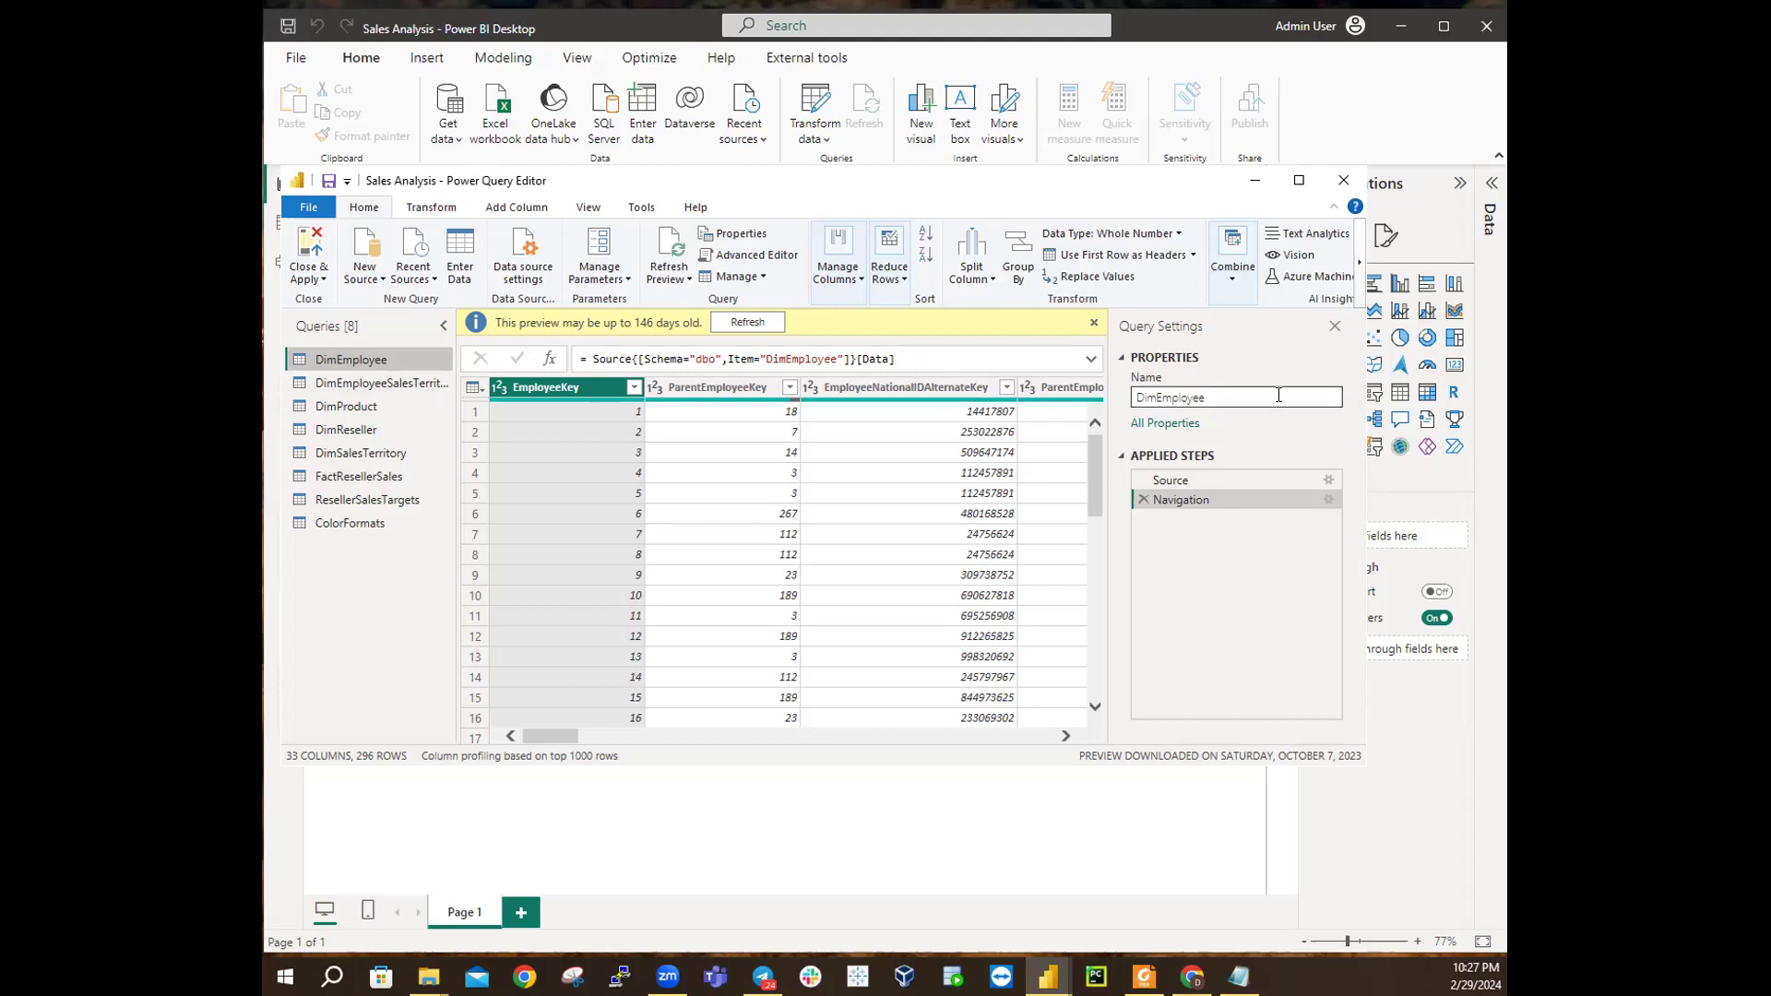
Step: Rename the DimEmployee query as Salesperson
click(1212, 397)
key(BackSpace)
key(BackSpace)
key(BackSpace)
key(BackSpace)
key(BackSpace)
key(BackSpace)
key(BackSpace)
key(BackSpace)
key(BackSpace)
key(BackSpace)
key(BackSpace)
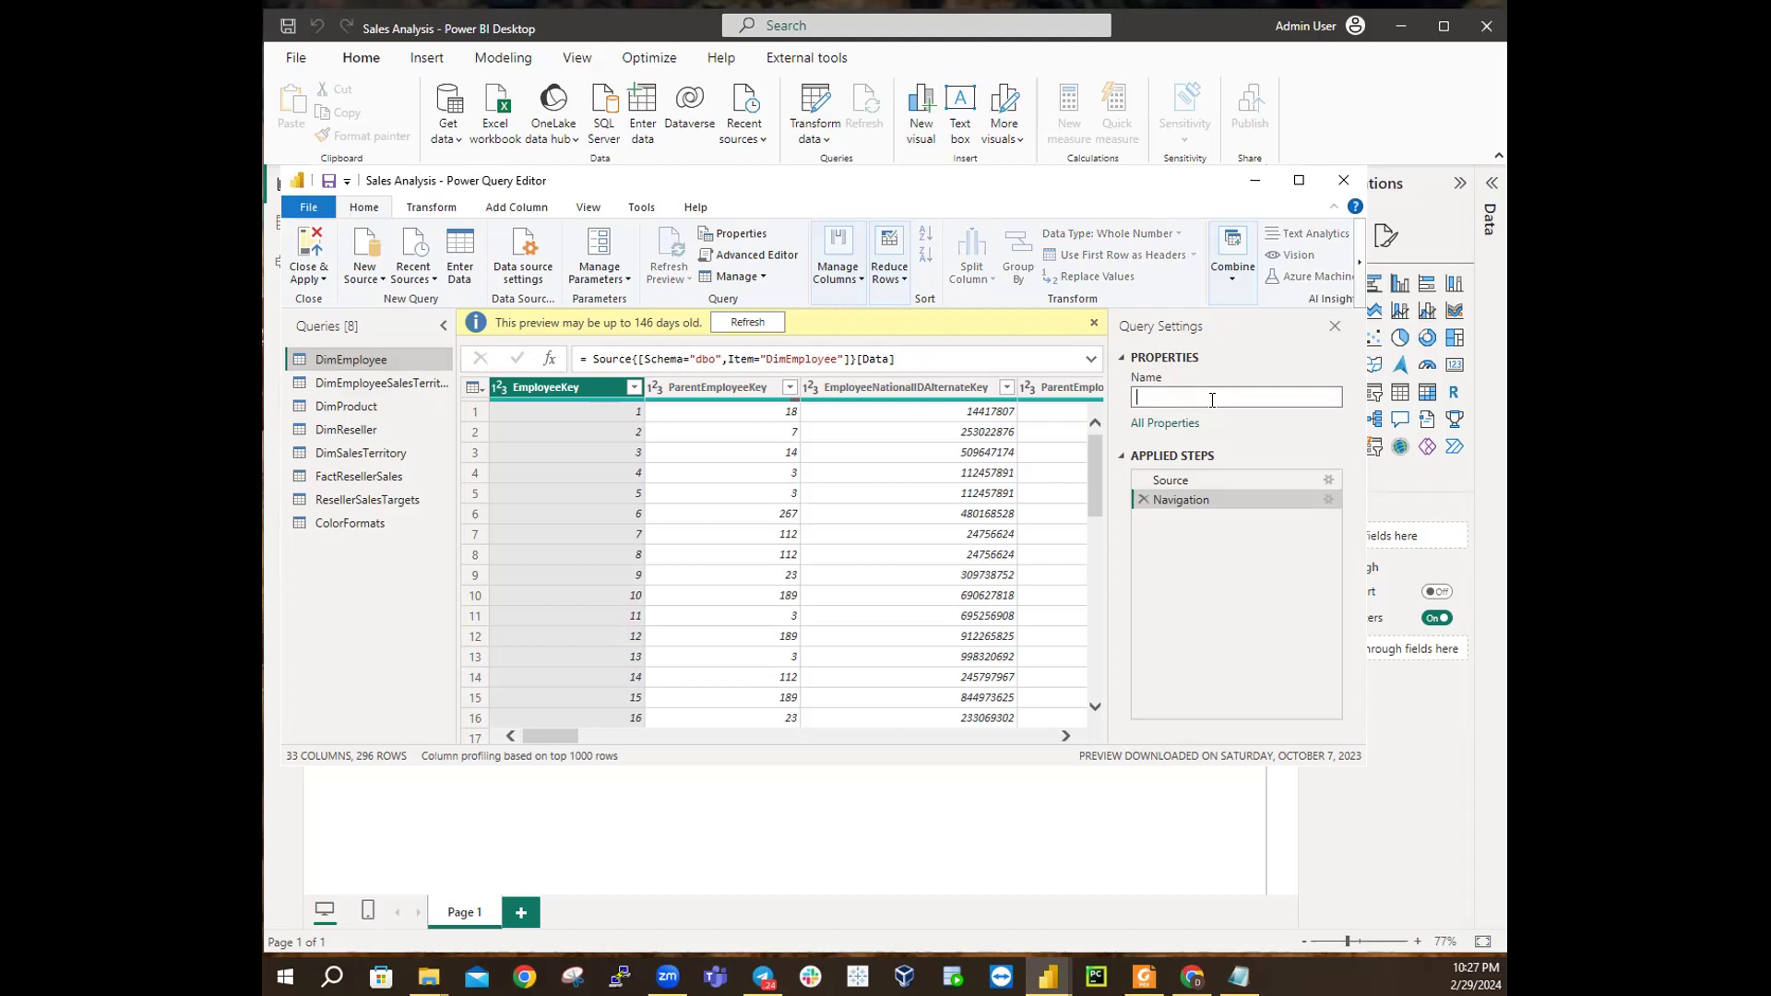
text(Sa)
text(les)
text(o)
text(erso)
text(n)
key(Return)
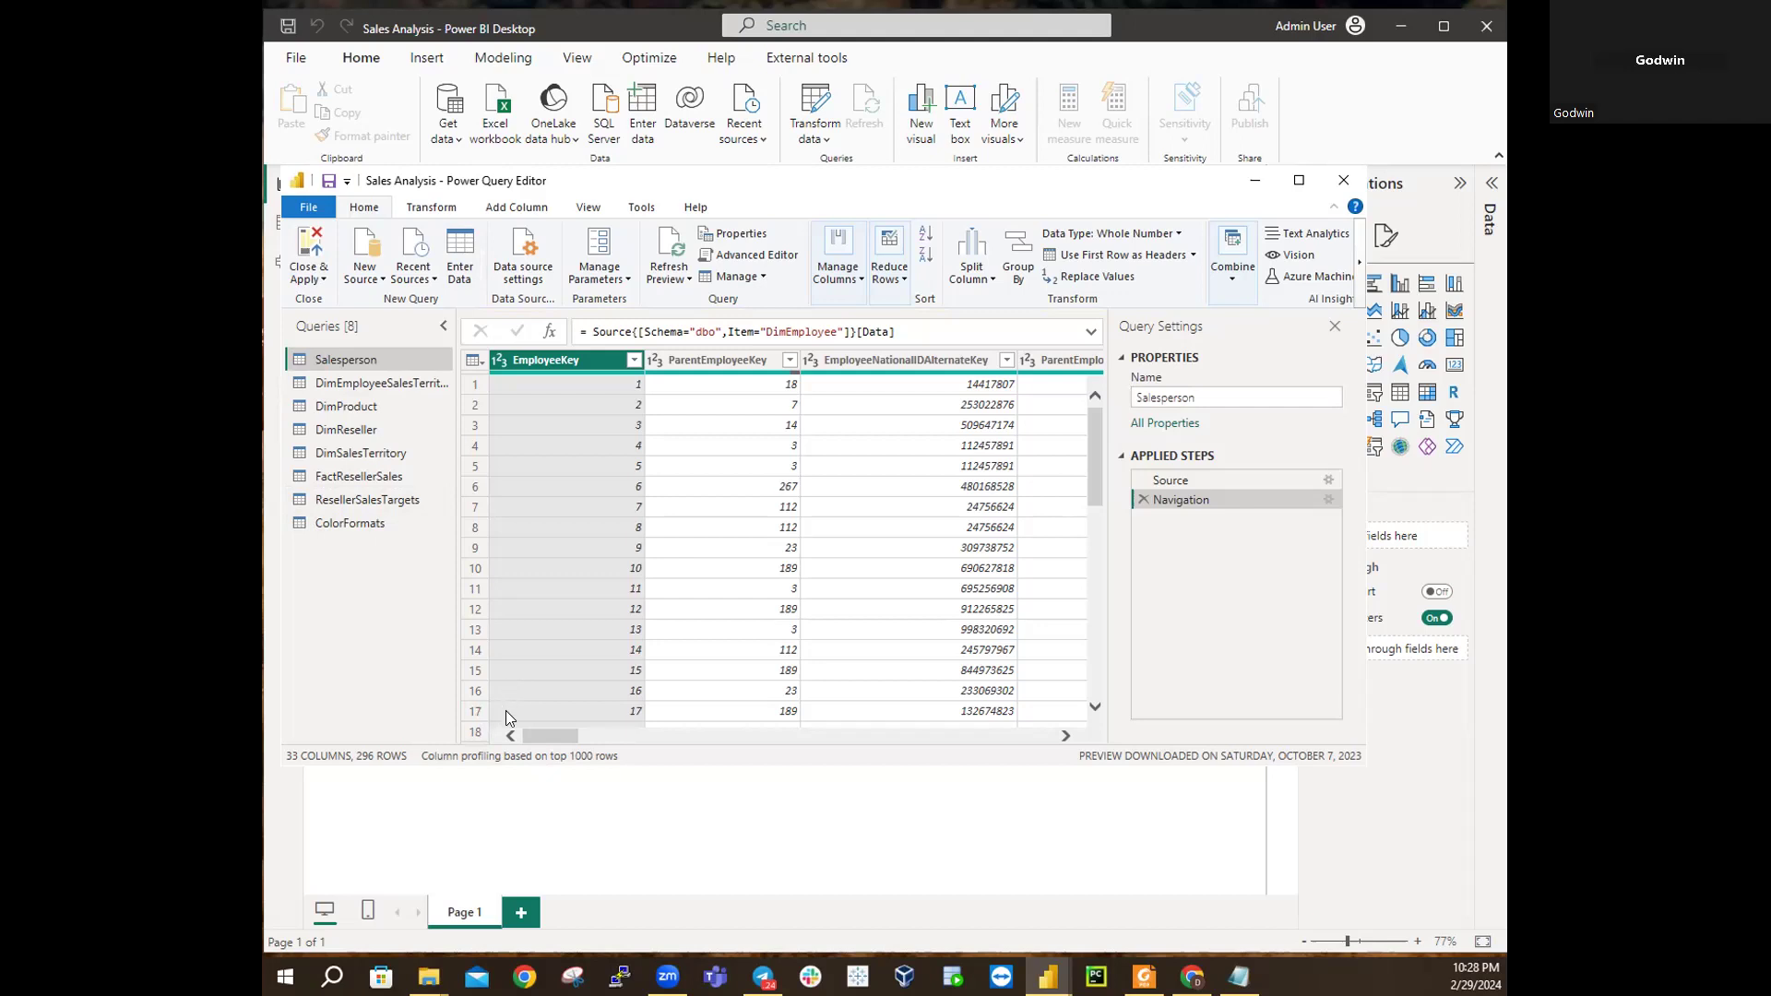
Step: Look across the Salesperson query's columns from EmployeeKey to Position, and check the available column management commands
drag(539, 736, 938, 806)
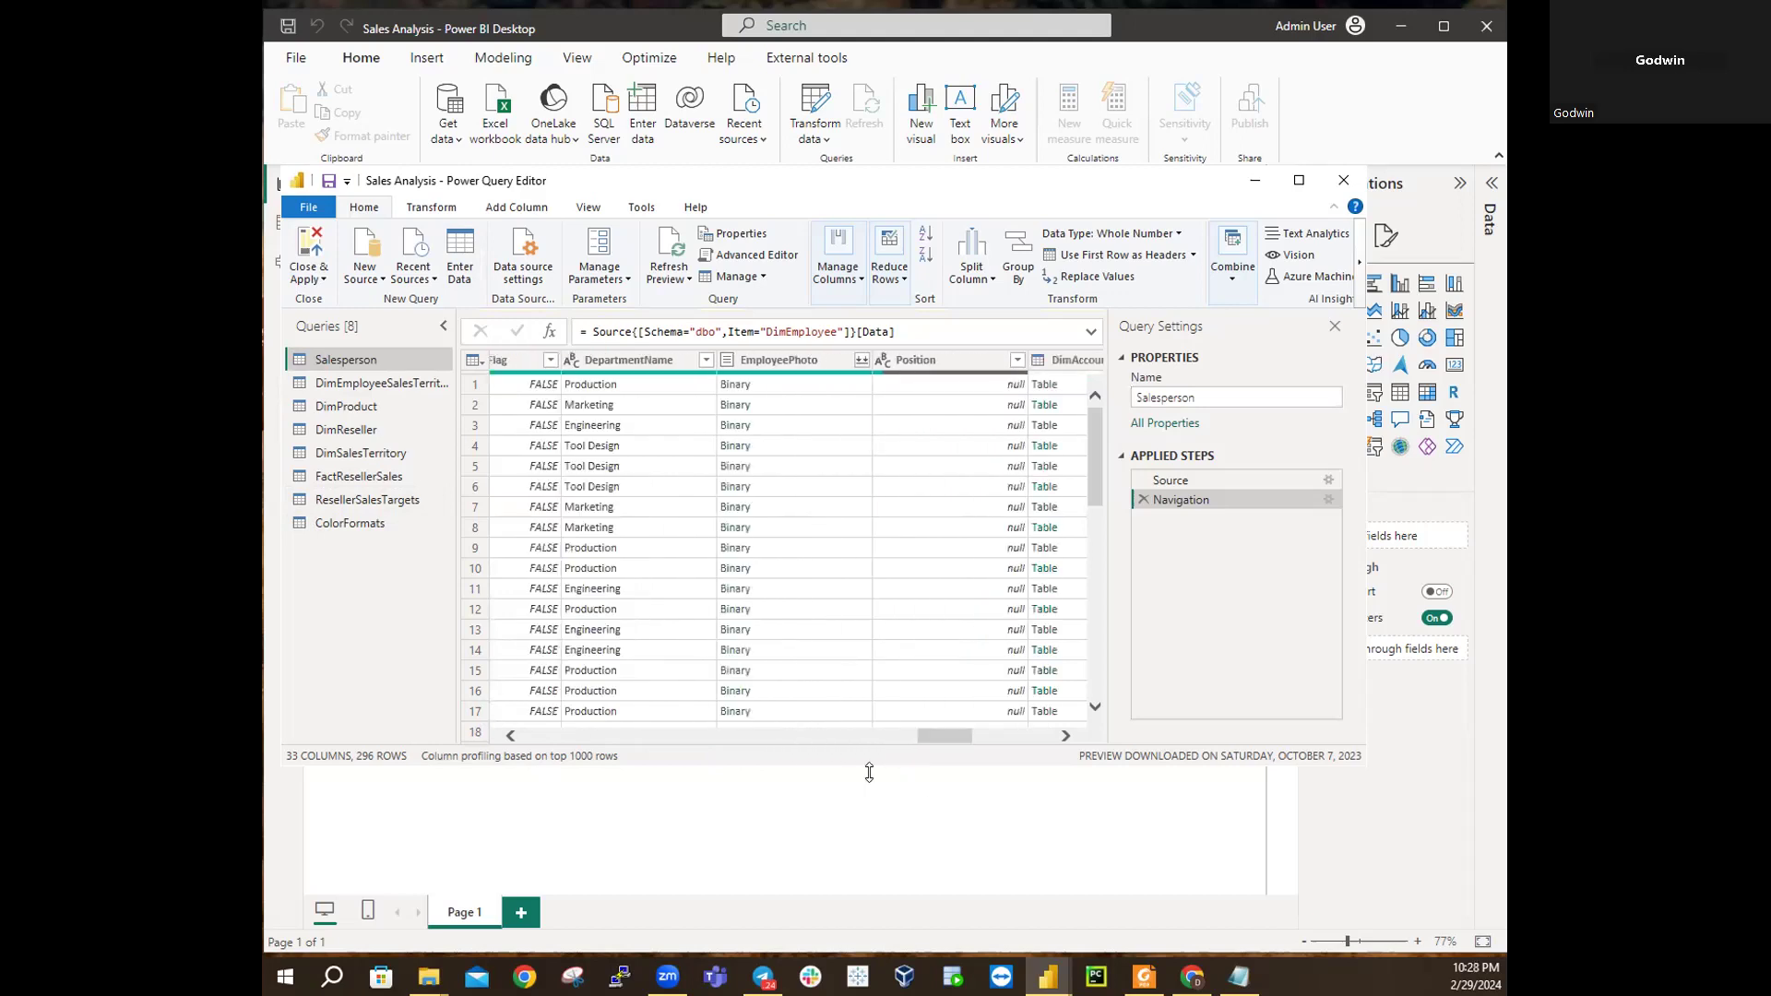
drag(919, 730, 482, 734)
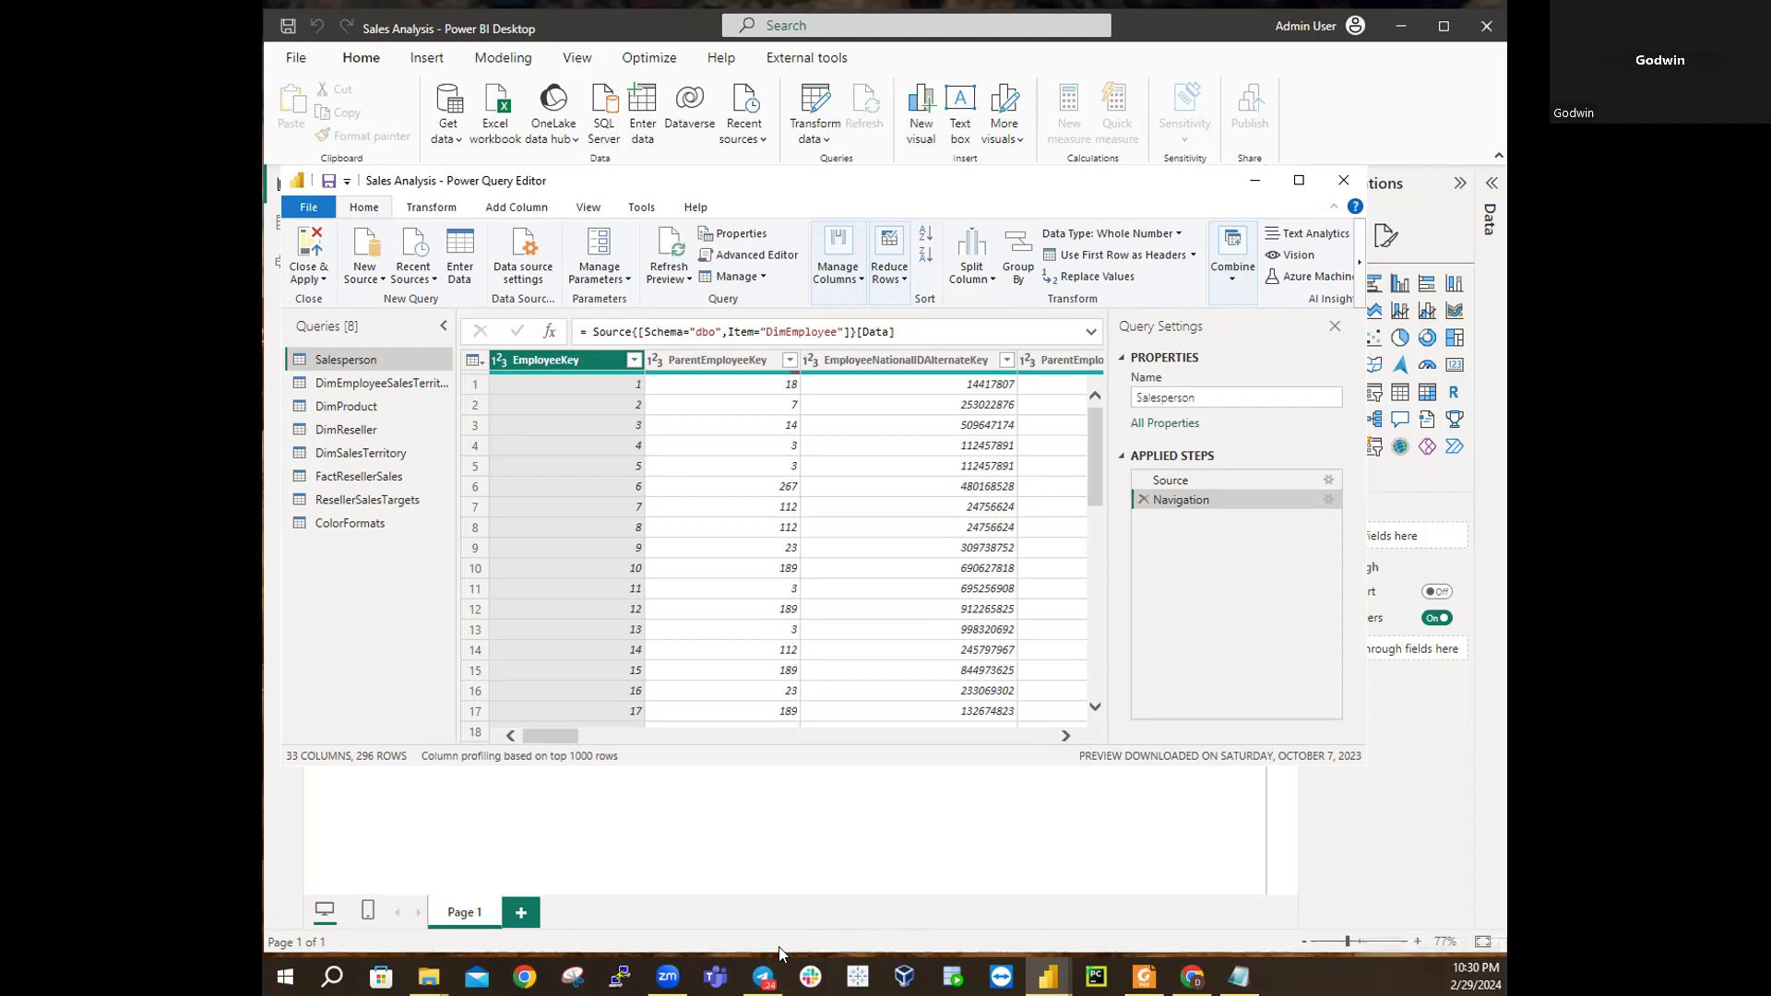
drag(542, 737, 484, 746)
click(366, 62)
click(861, 280)
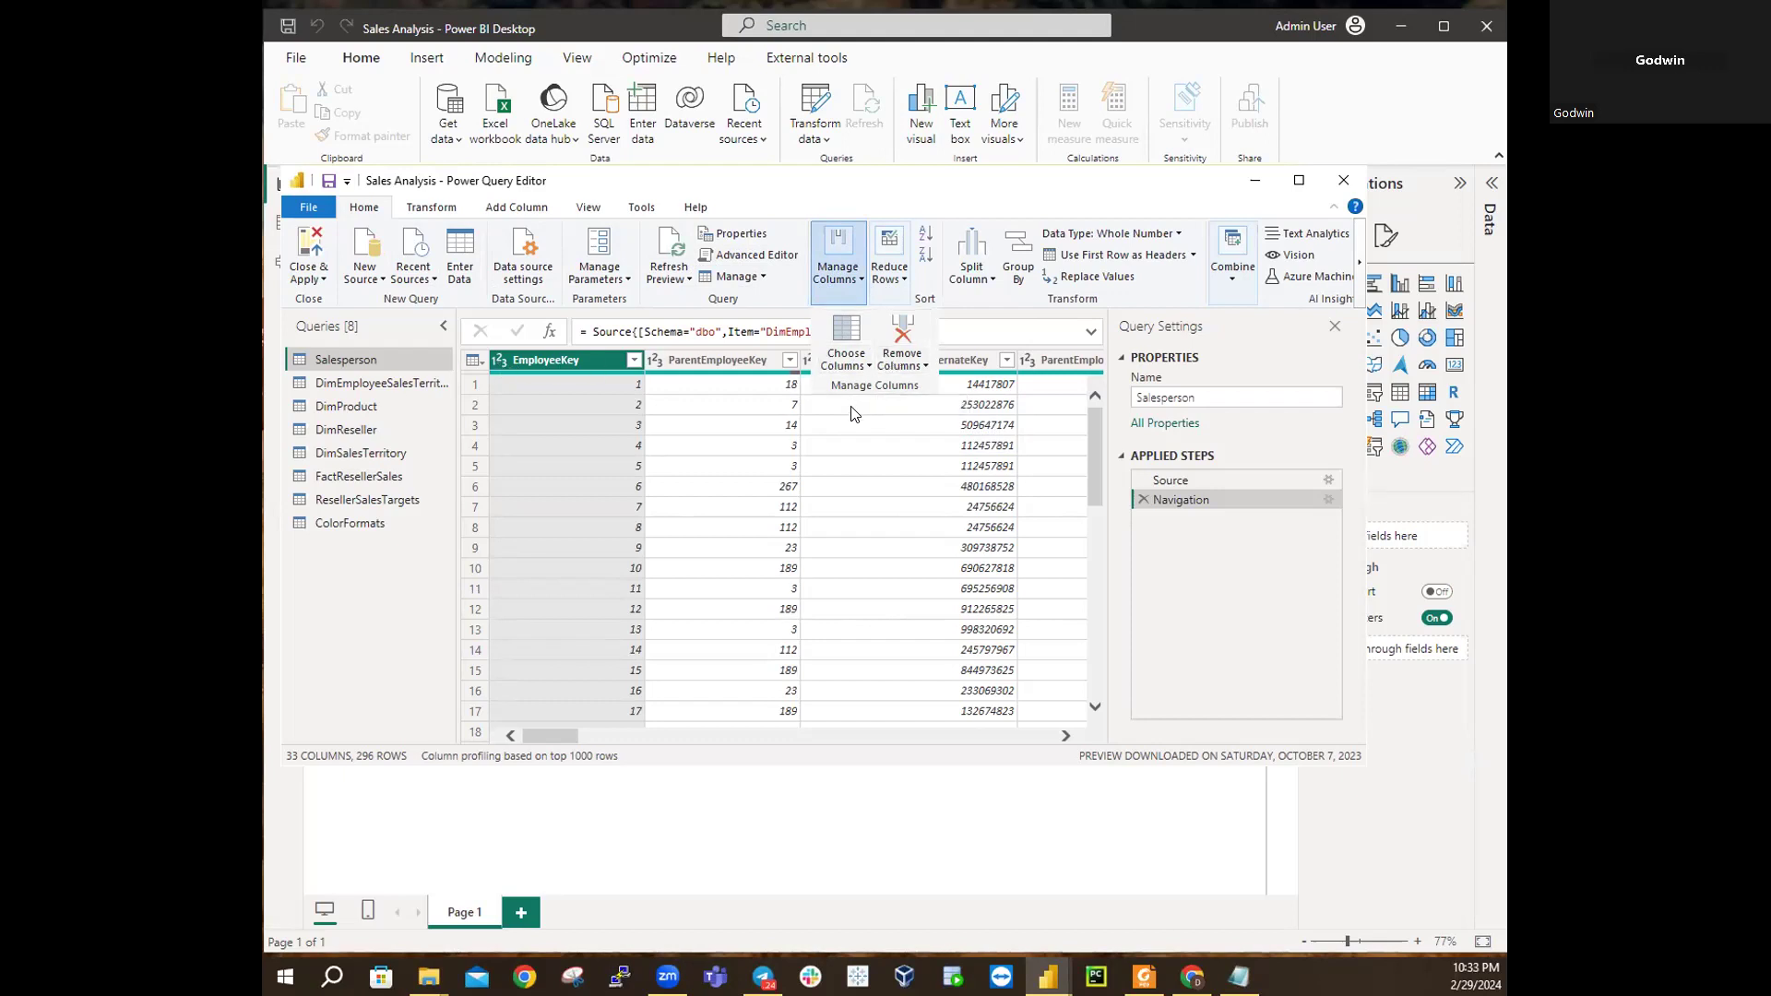
click(874, 425)
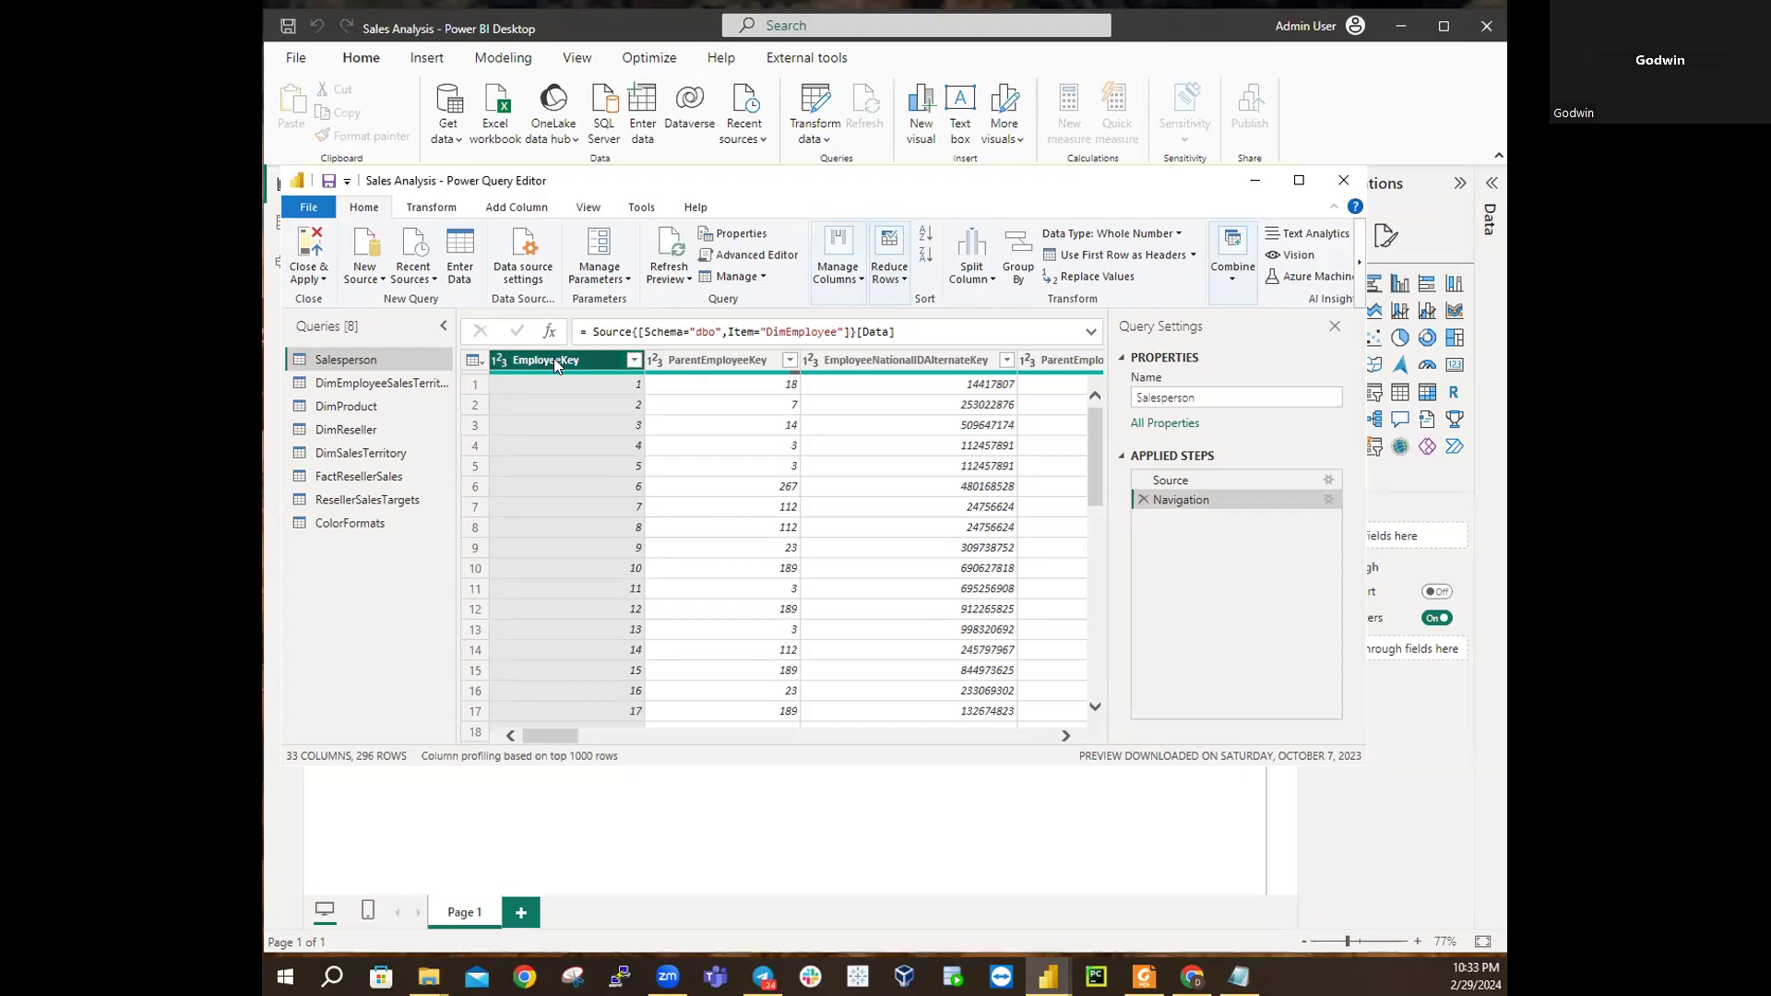
Step: Inspect the ParentEmployeeKey and national ID alternate key columns one by one, ending with EmployeeNationalIDAlternateKey selected
click(676, 362)
click(900, 361)
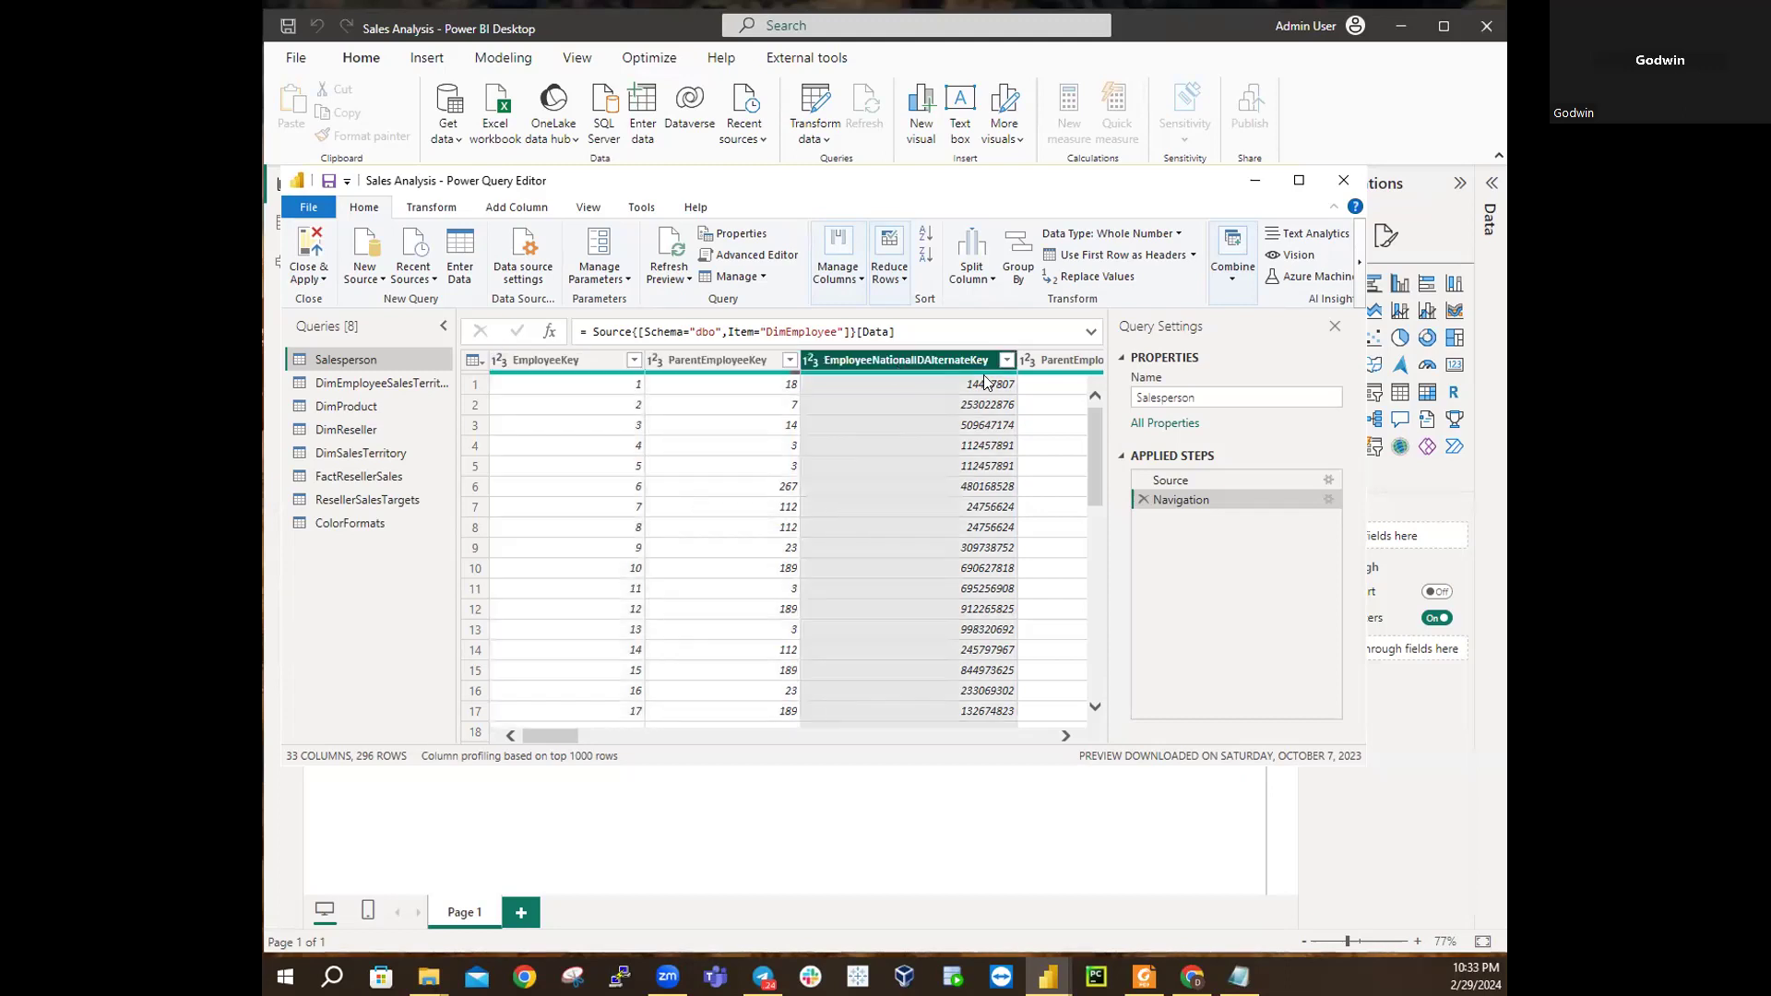
click(1069, 361)
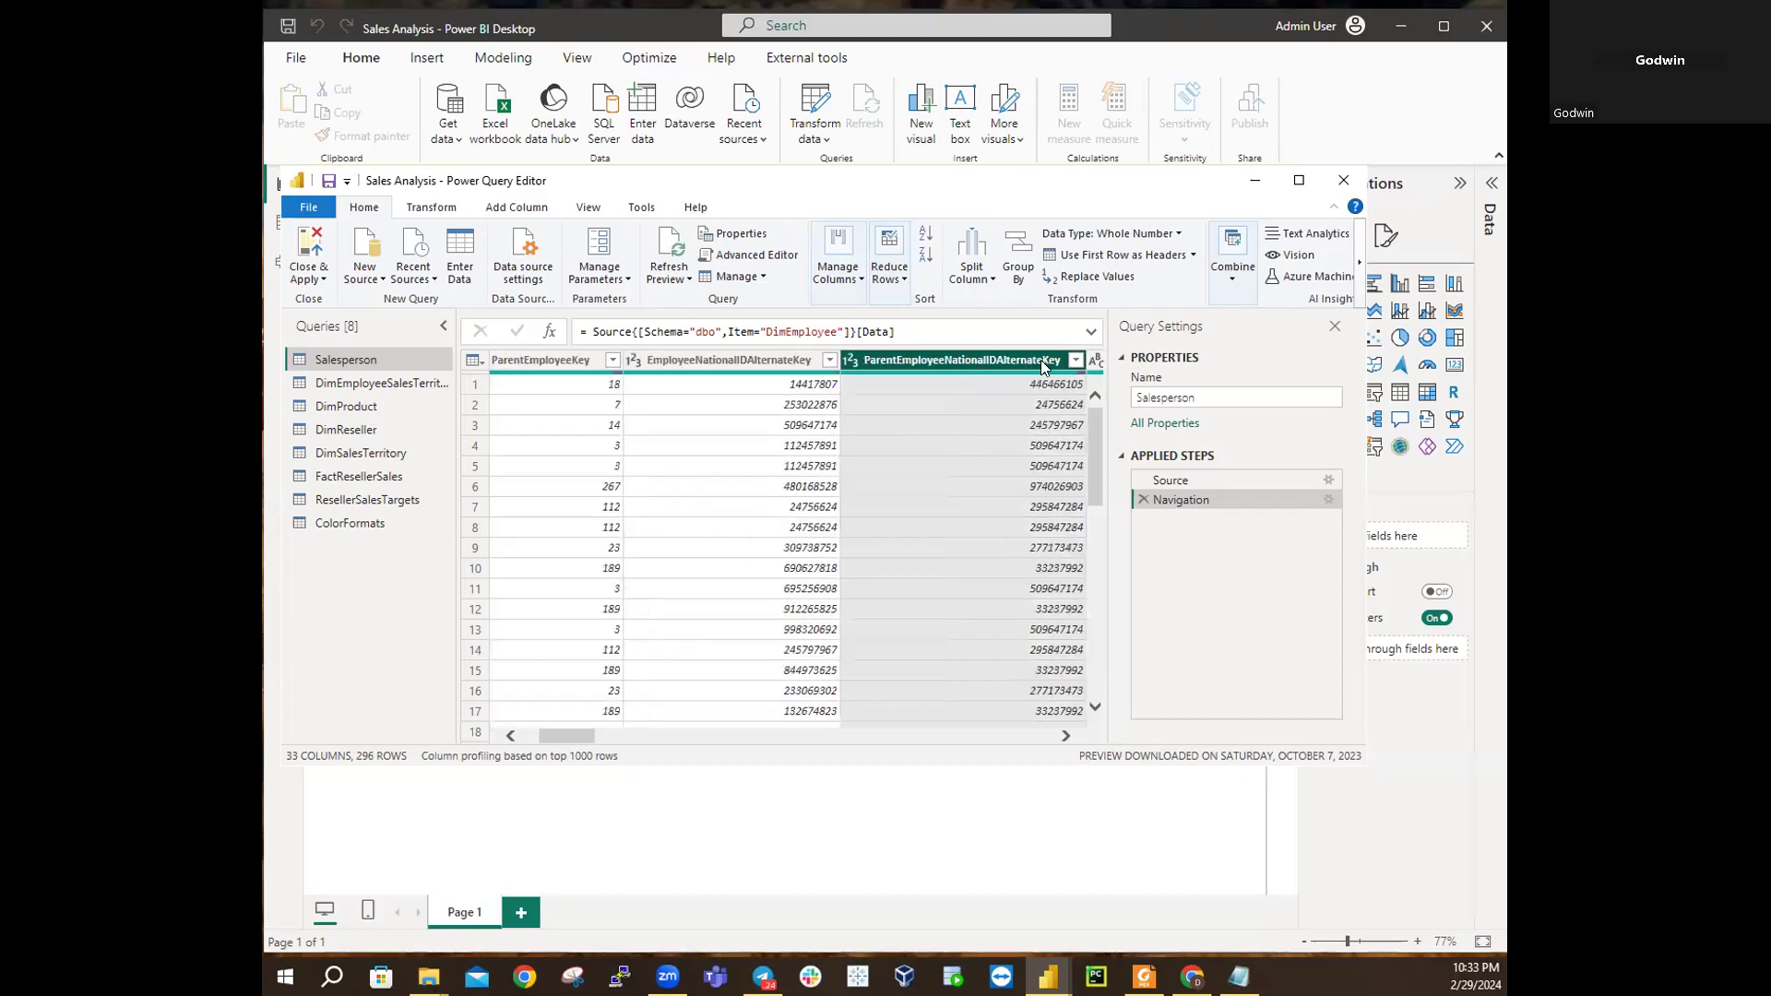
click(786, 358)
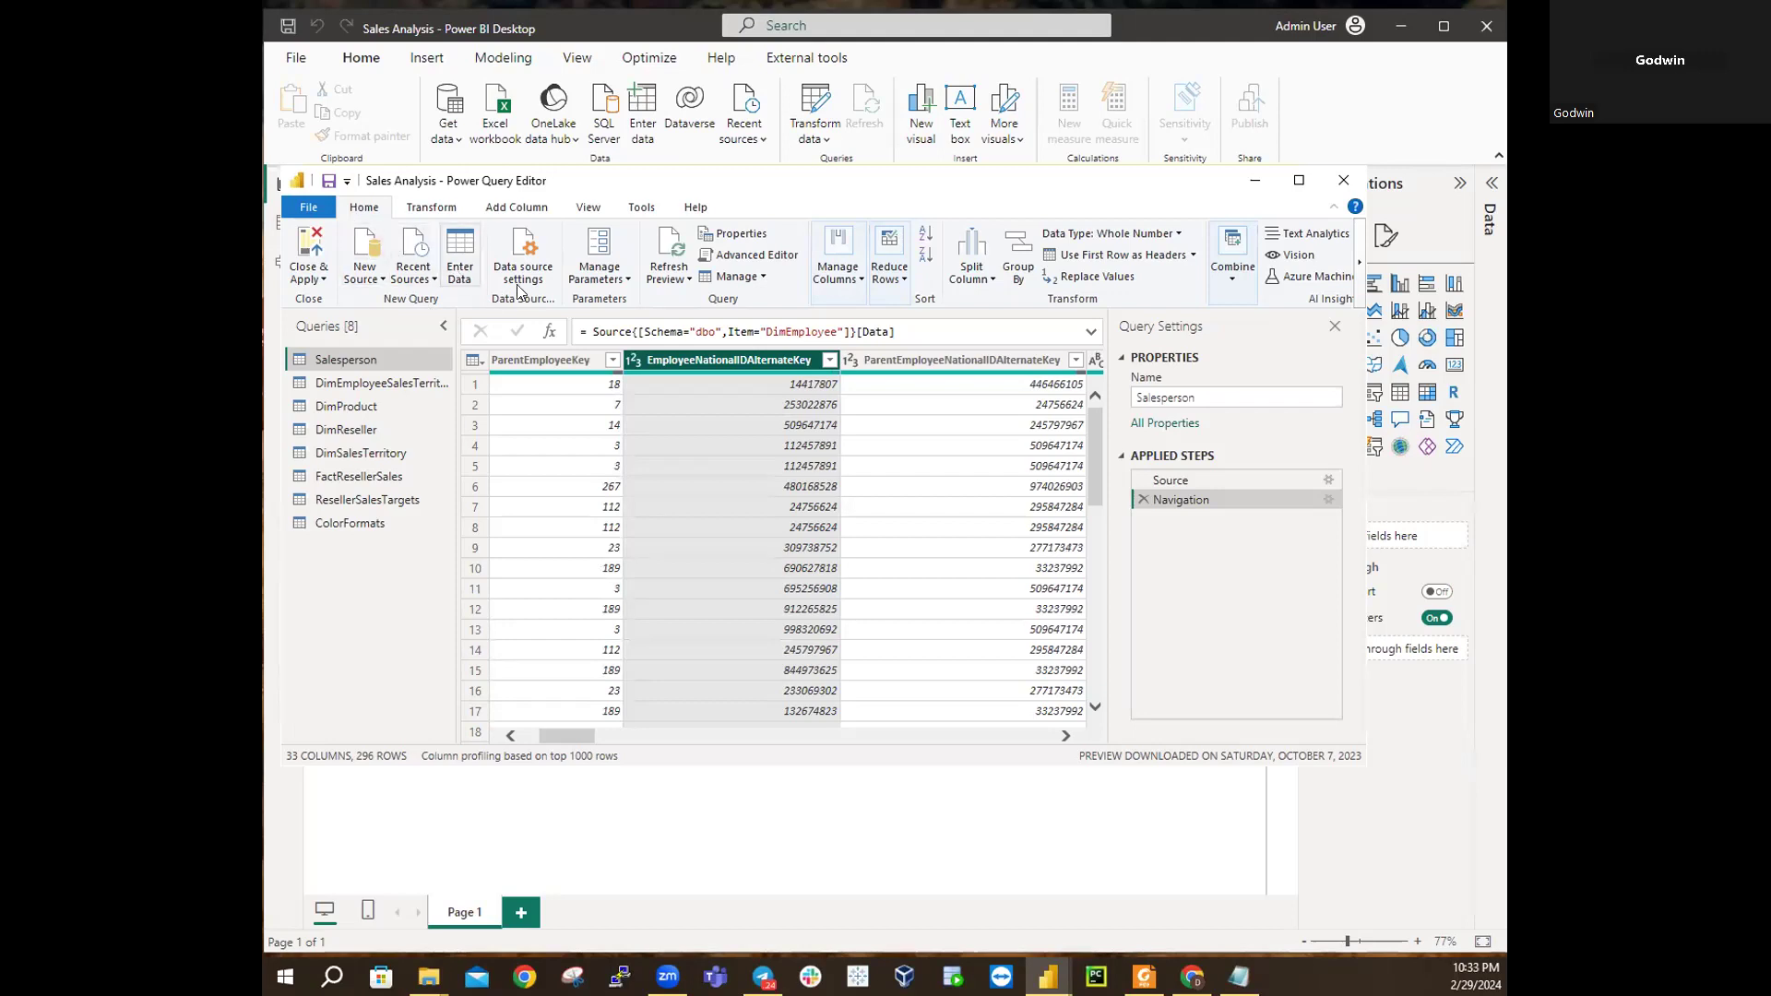
Step: View the Salesperson query's column list in Go to Column and close it without jumping to a column
click(846, 282)
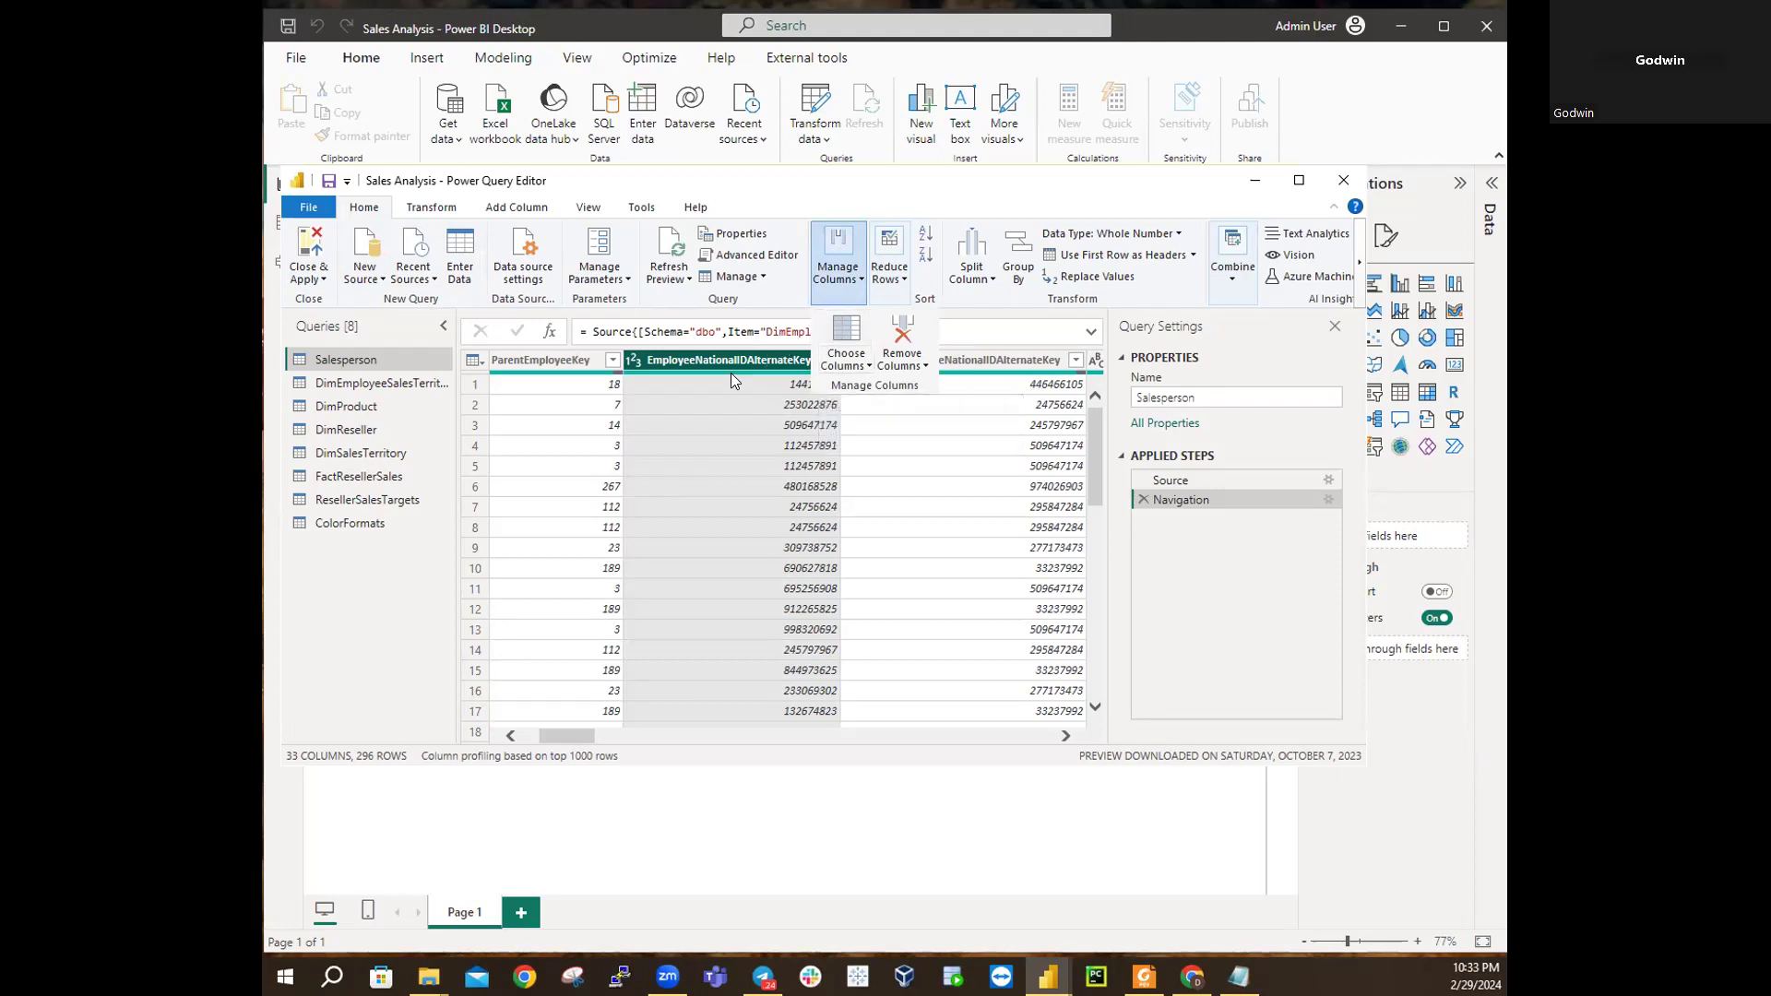
click(866, 367)
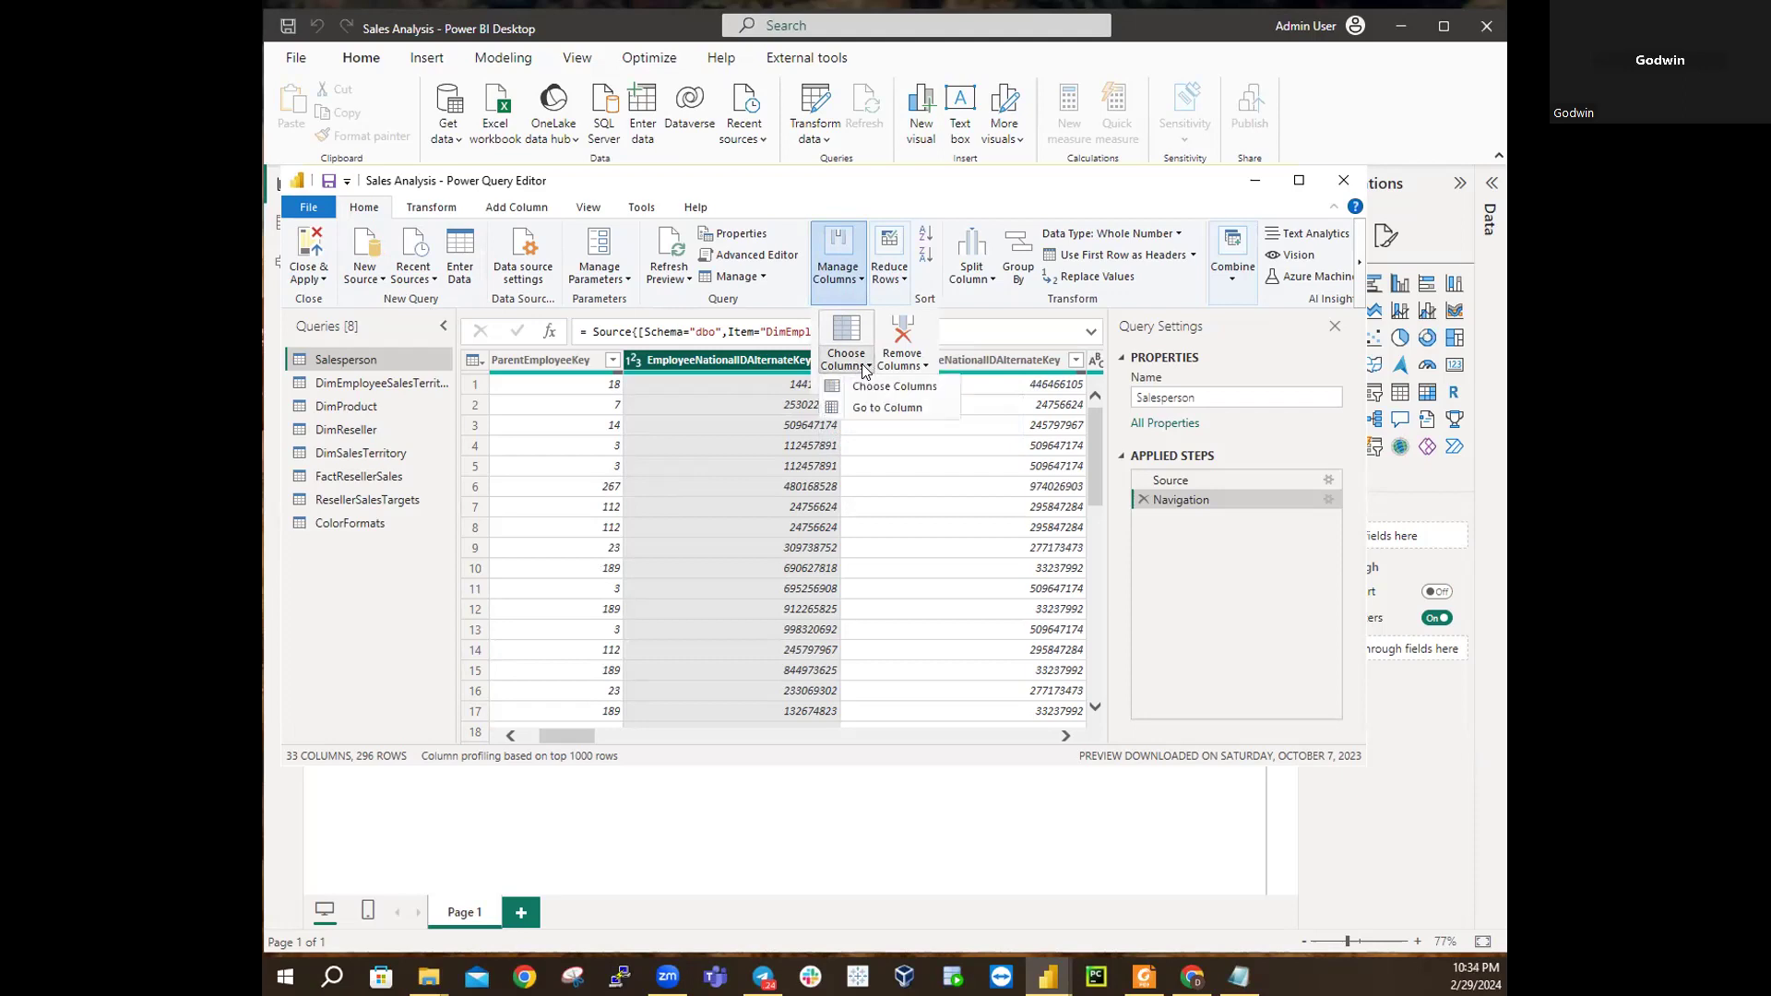
click(869, 413)
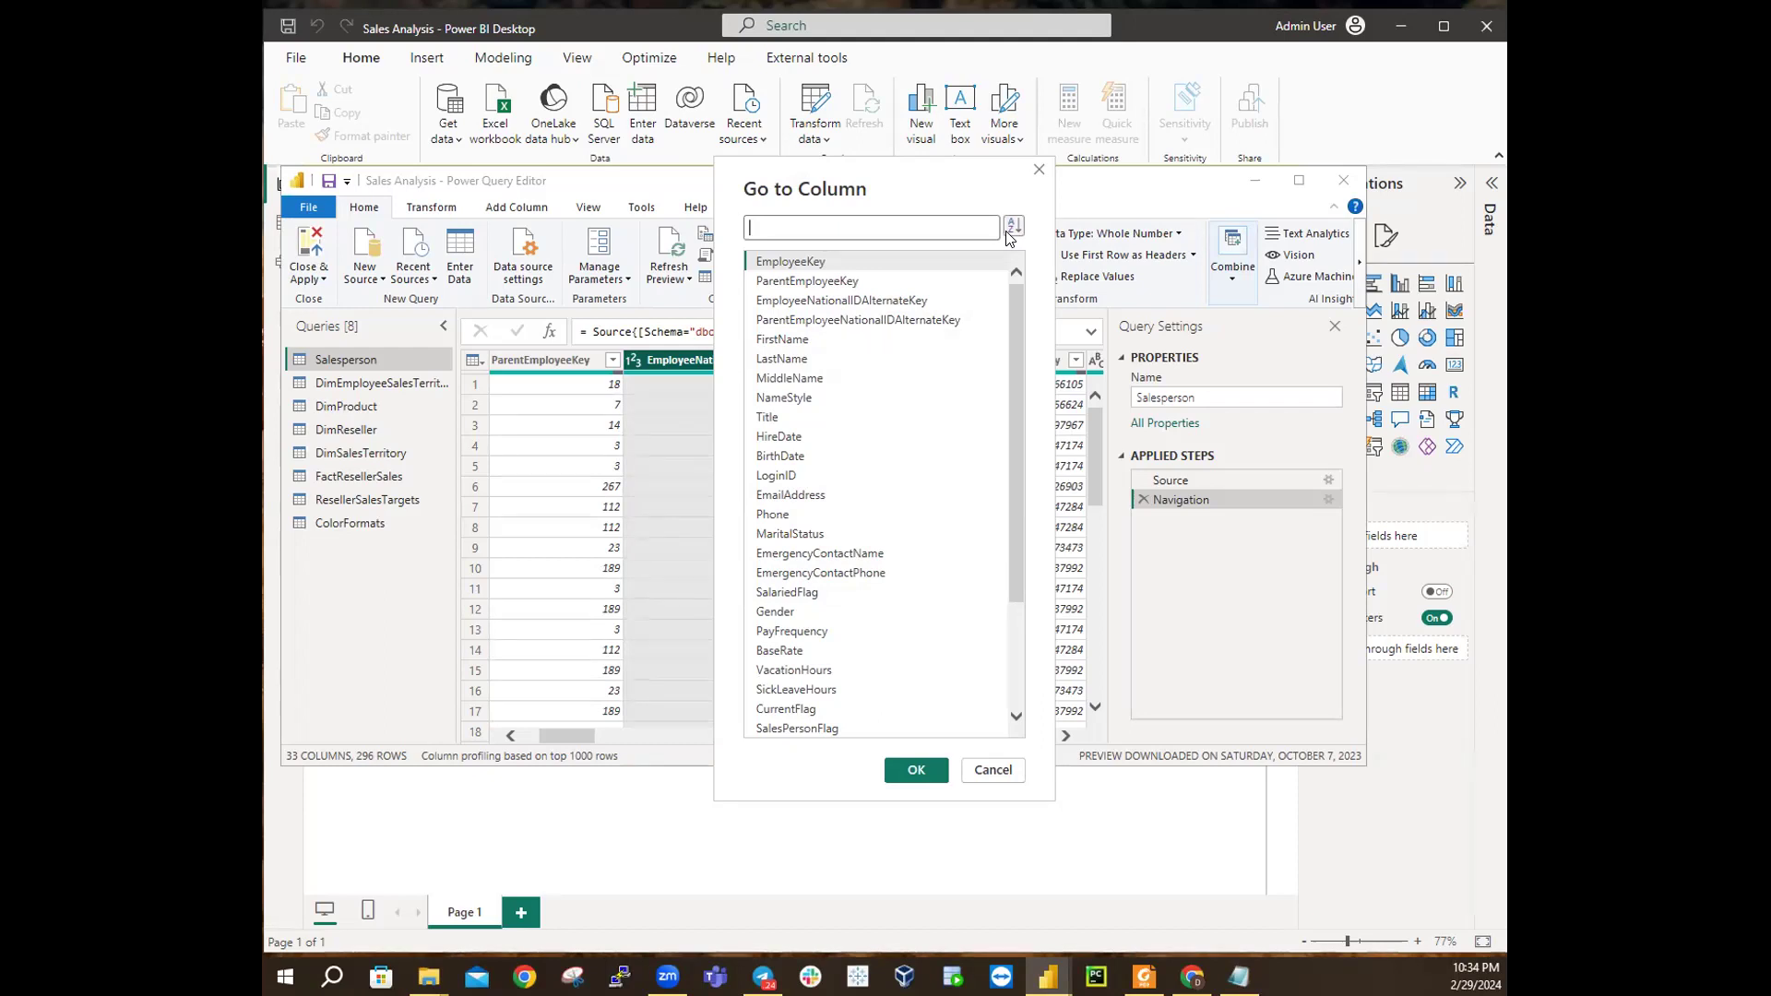
click(989, 771)
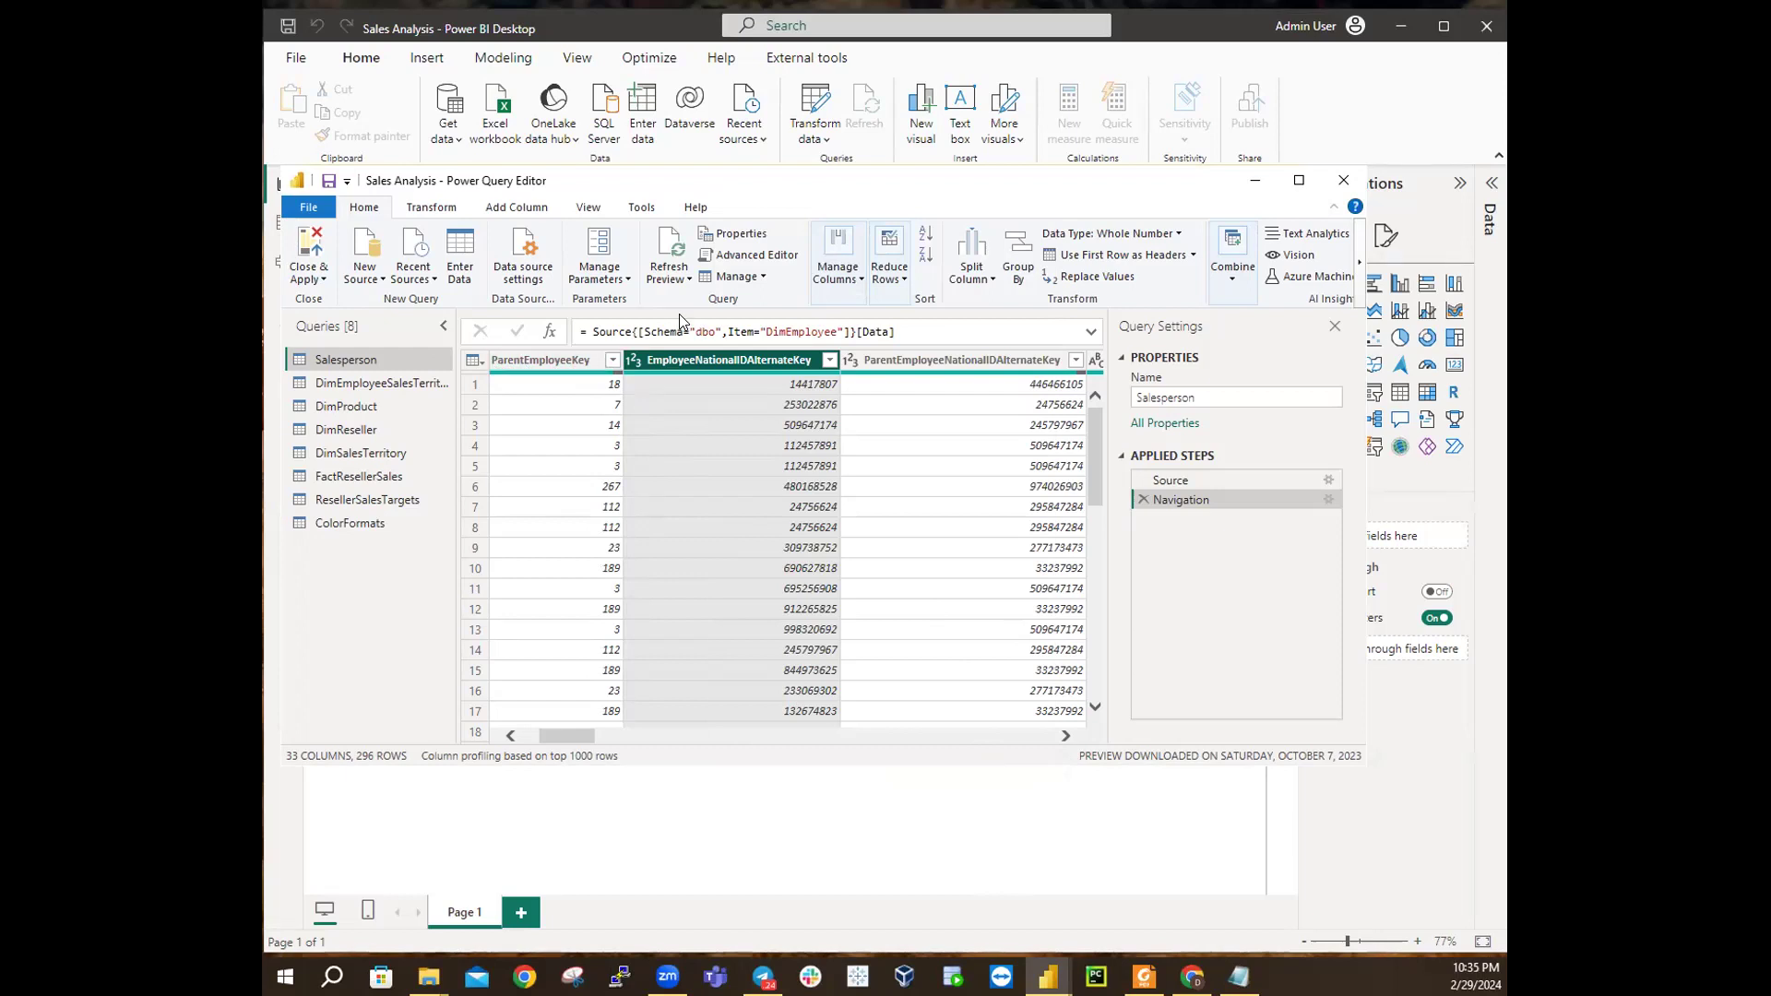
Step: View the Choose Columns list of columns to keep in the Salesperson query and cancel without changes
click(842, 277)
click(841, 339)
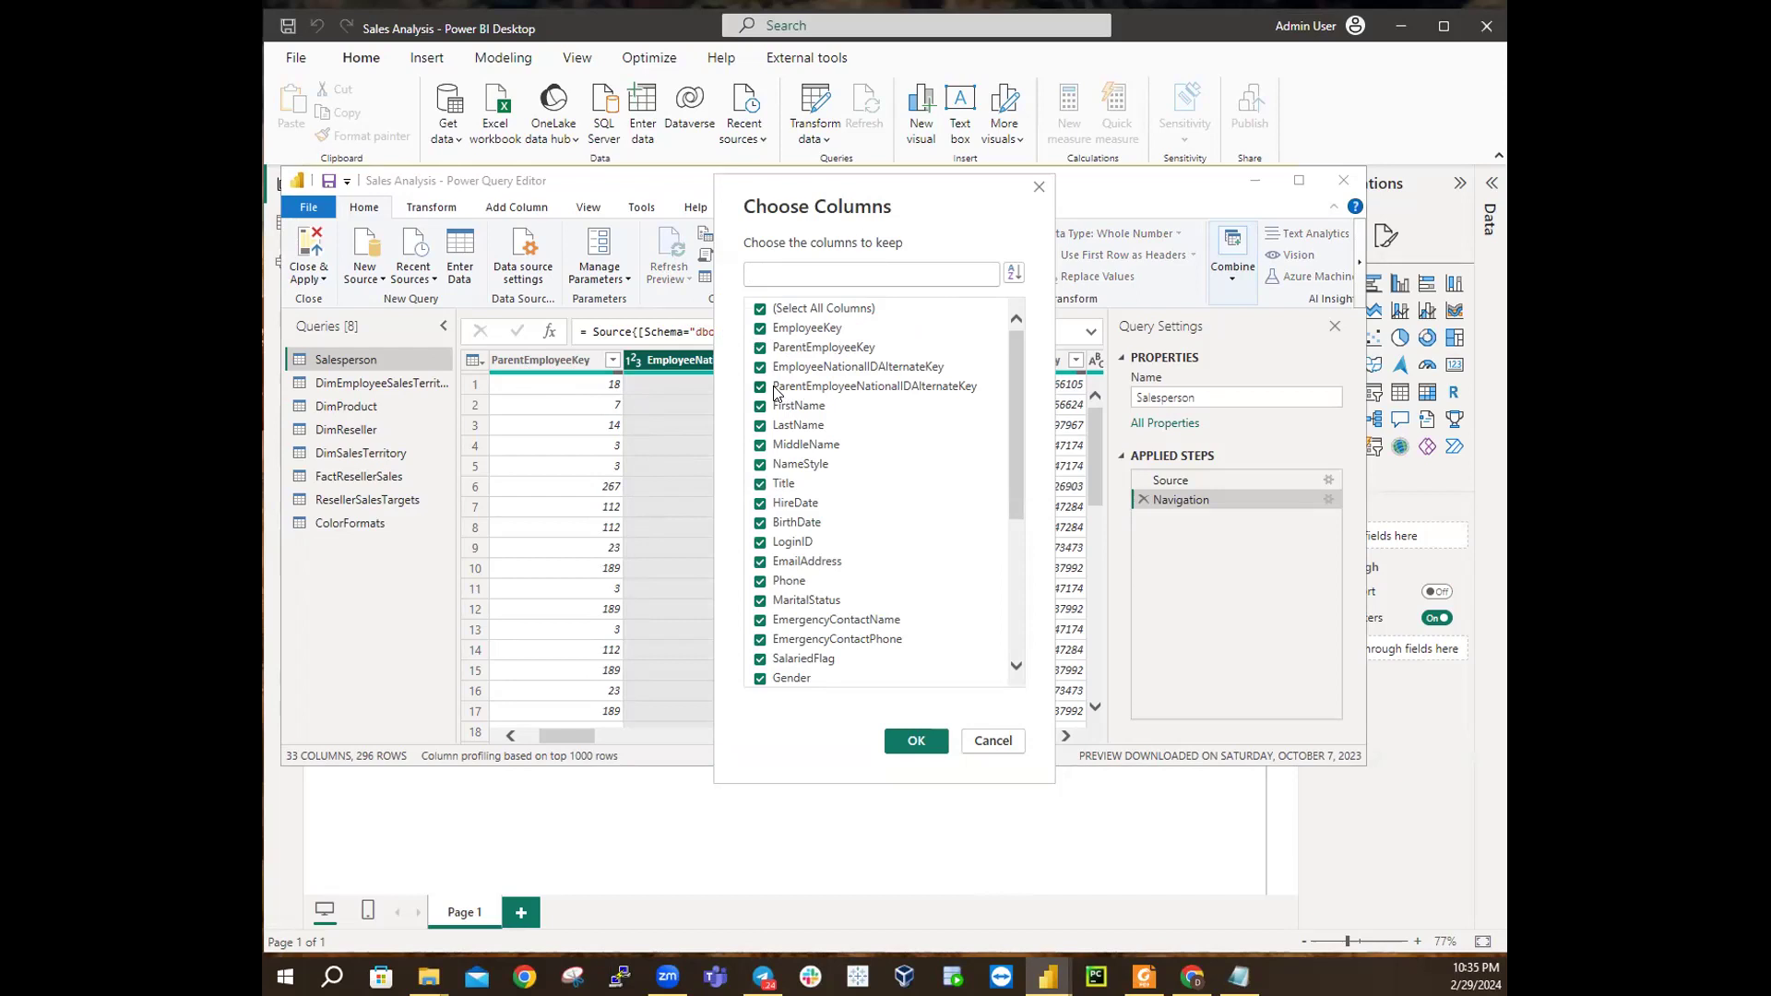
click(991, 739)
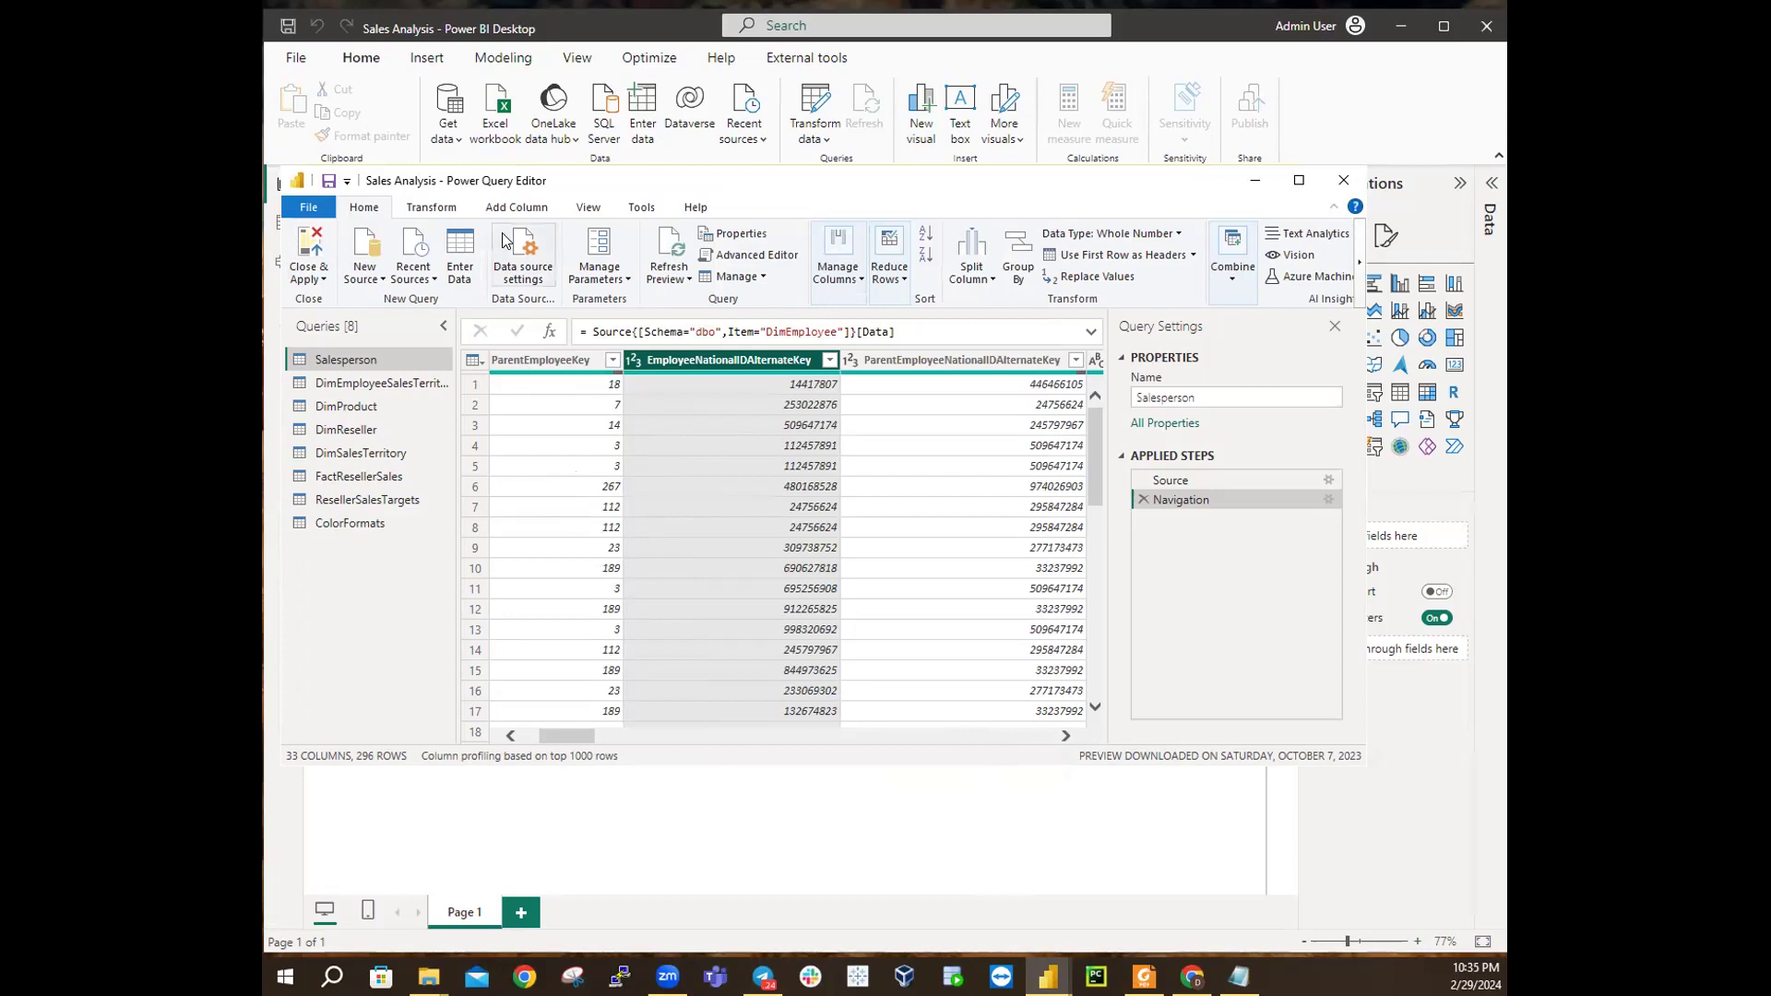
Step: Check the sort options in Go to Column, keep Natural Order, and close the column list
click(857, 283)
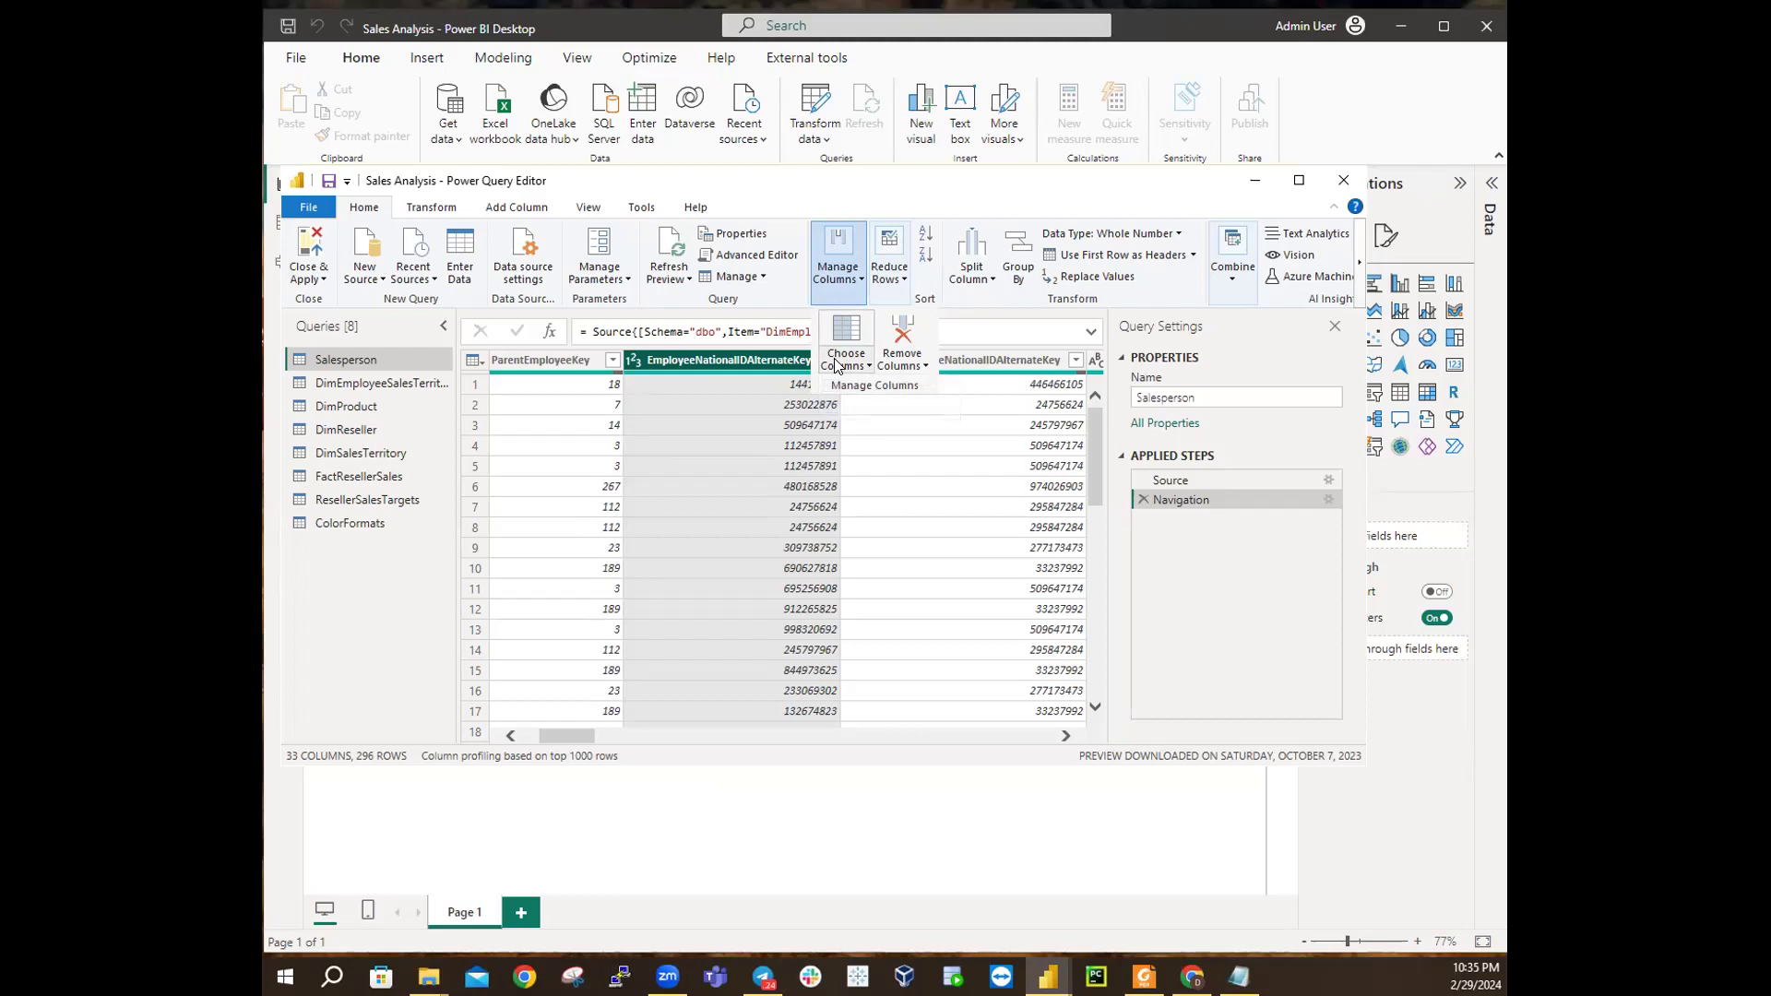
click(881, 365)
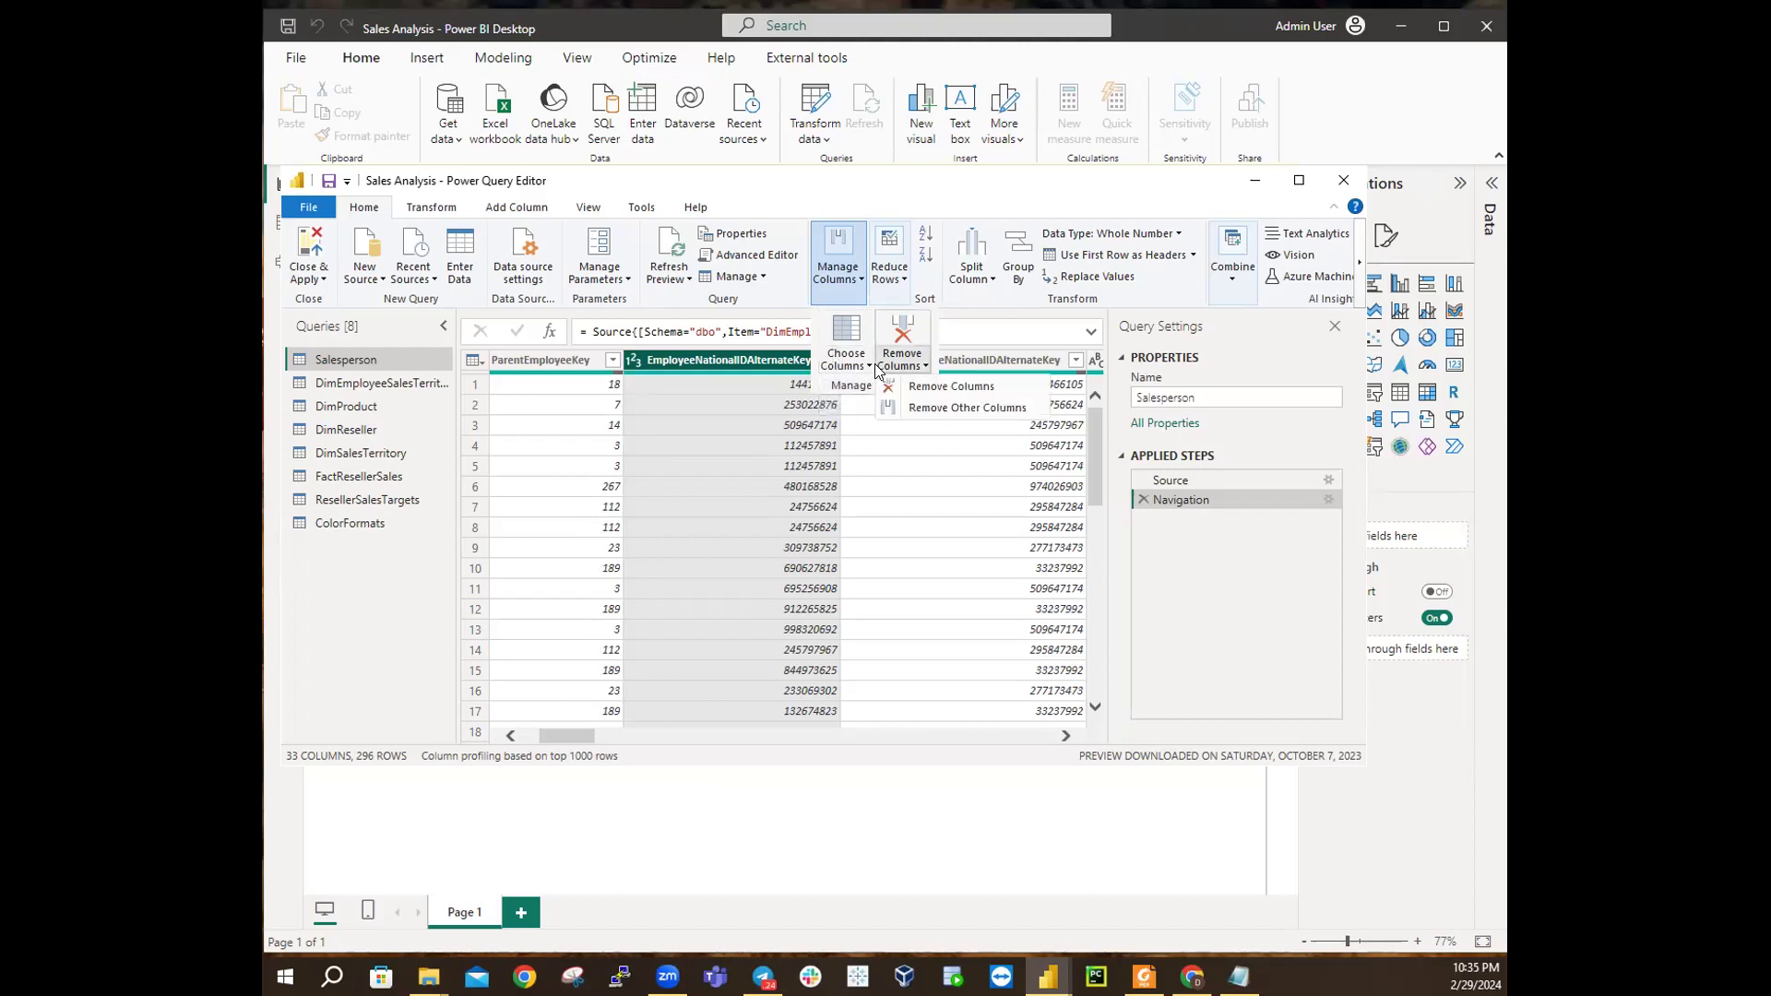
click(867, 369)
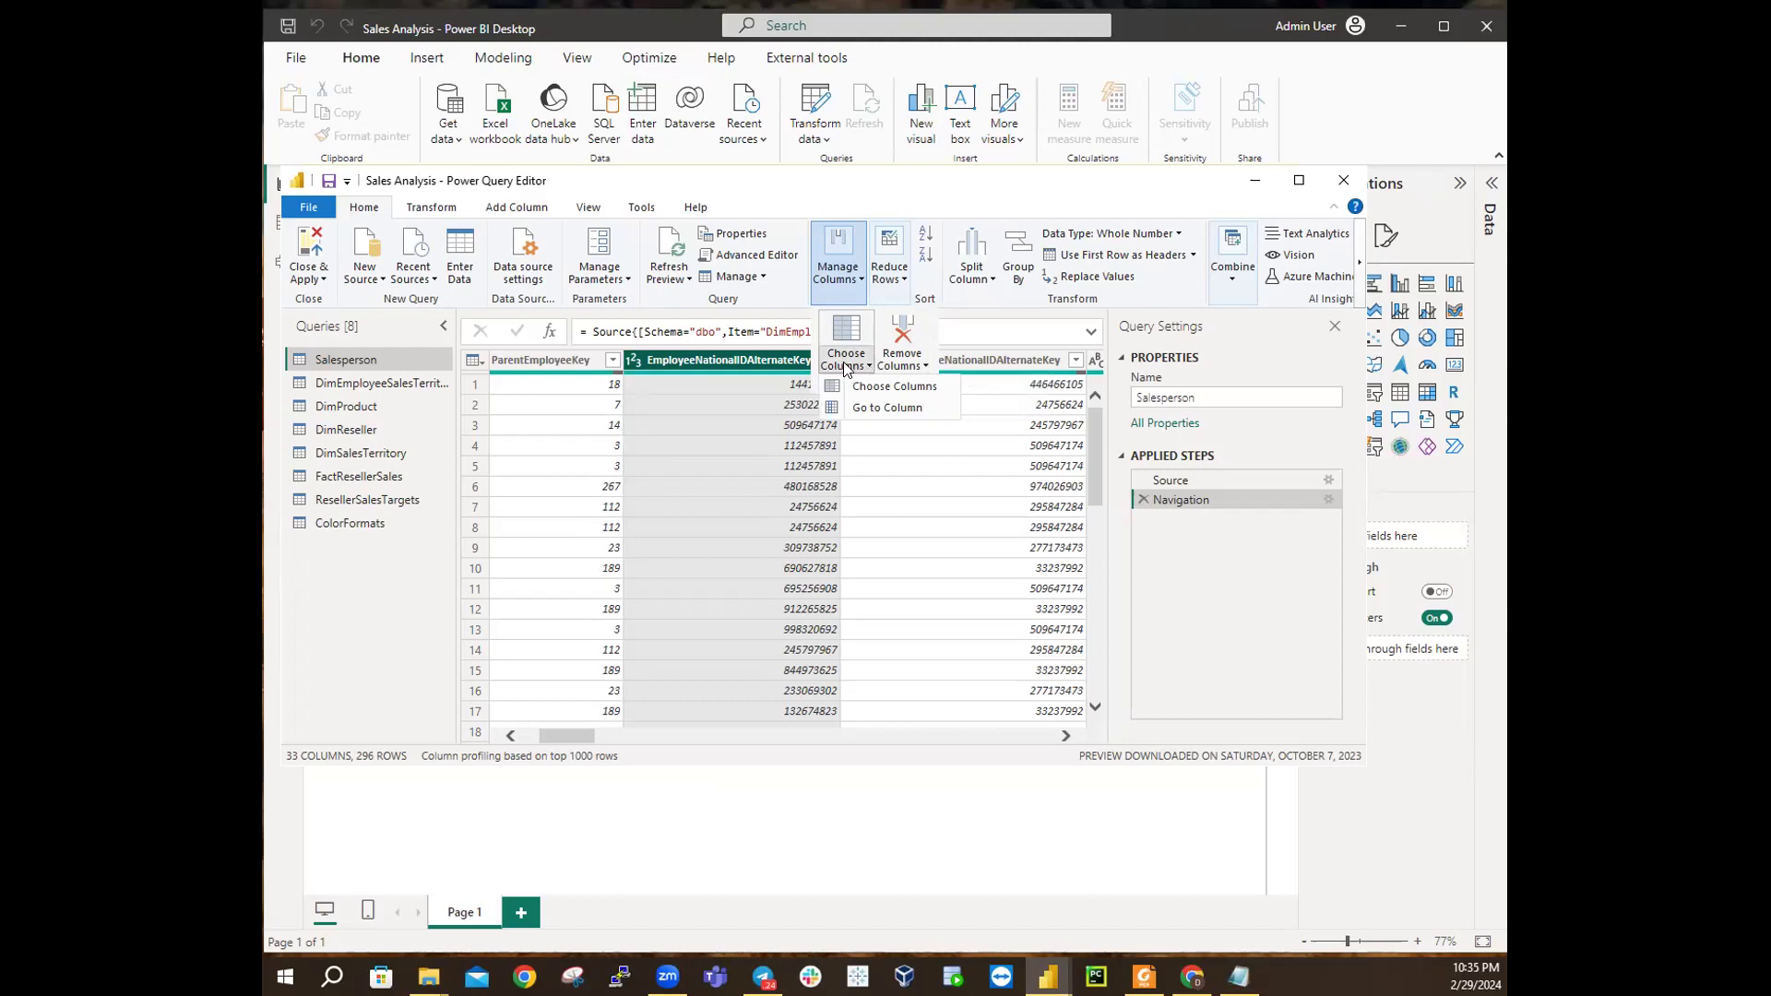
click(850, 409)
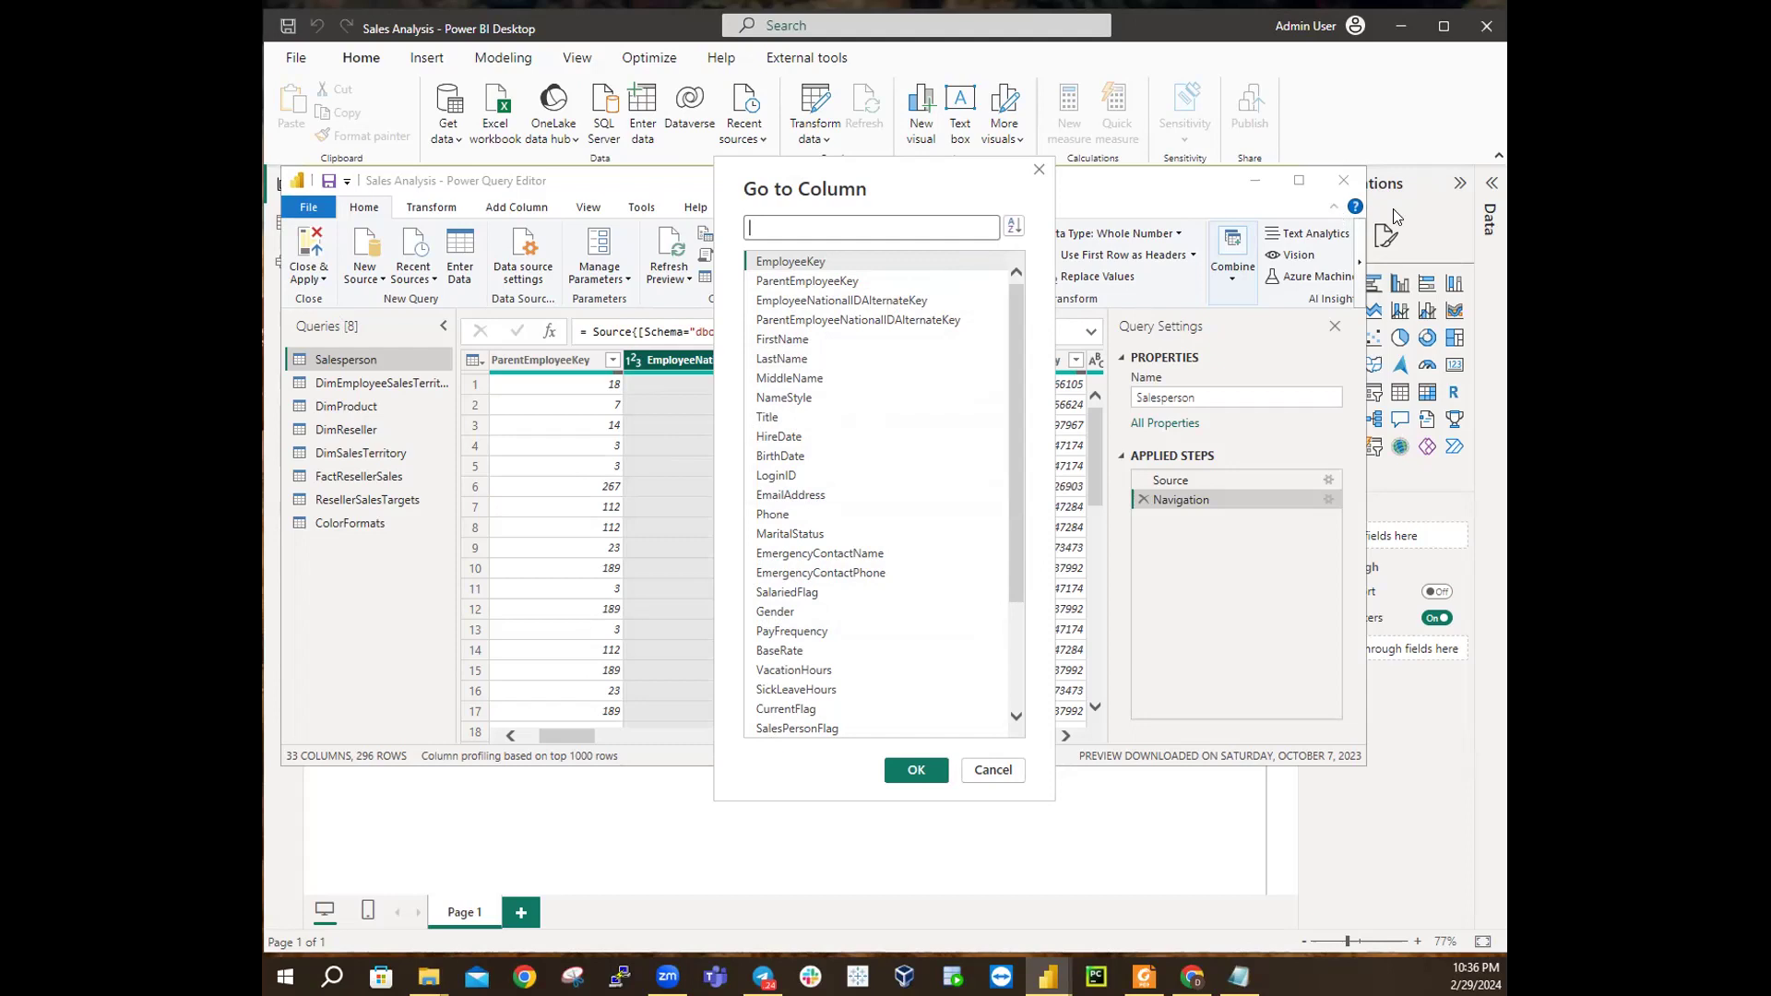
click(1012, 228)
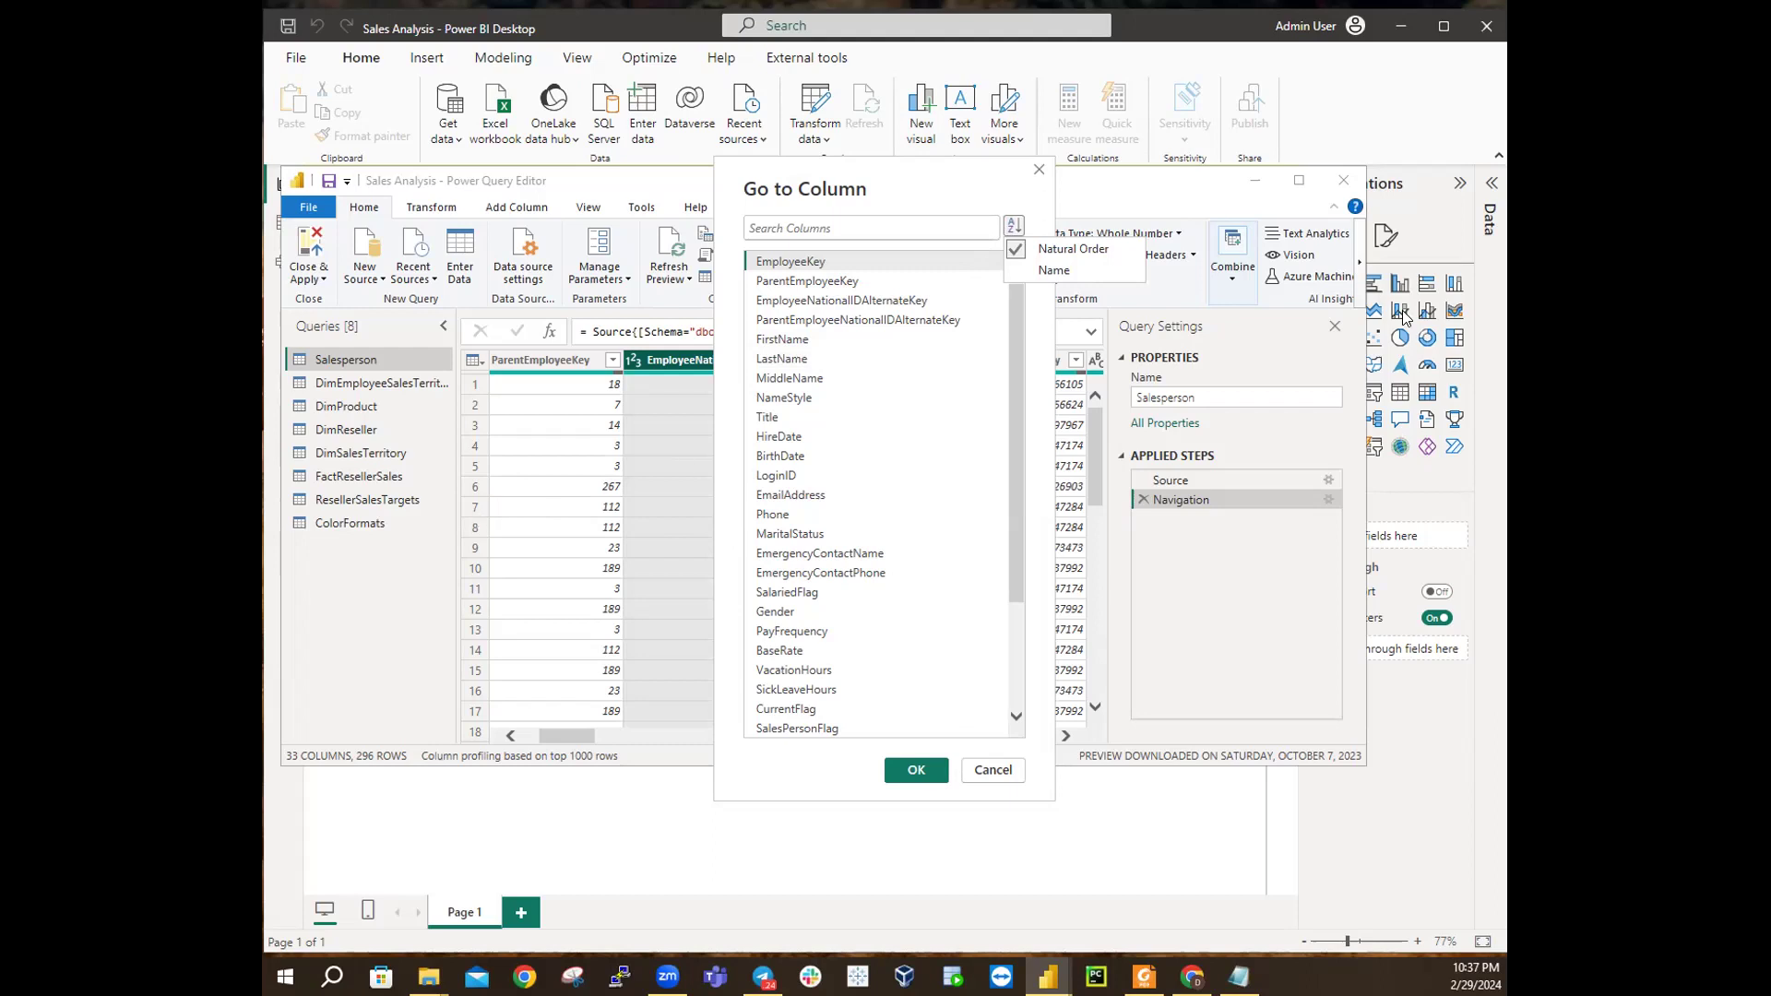
click(1024, 248)
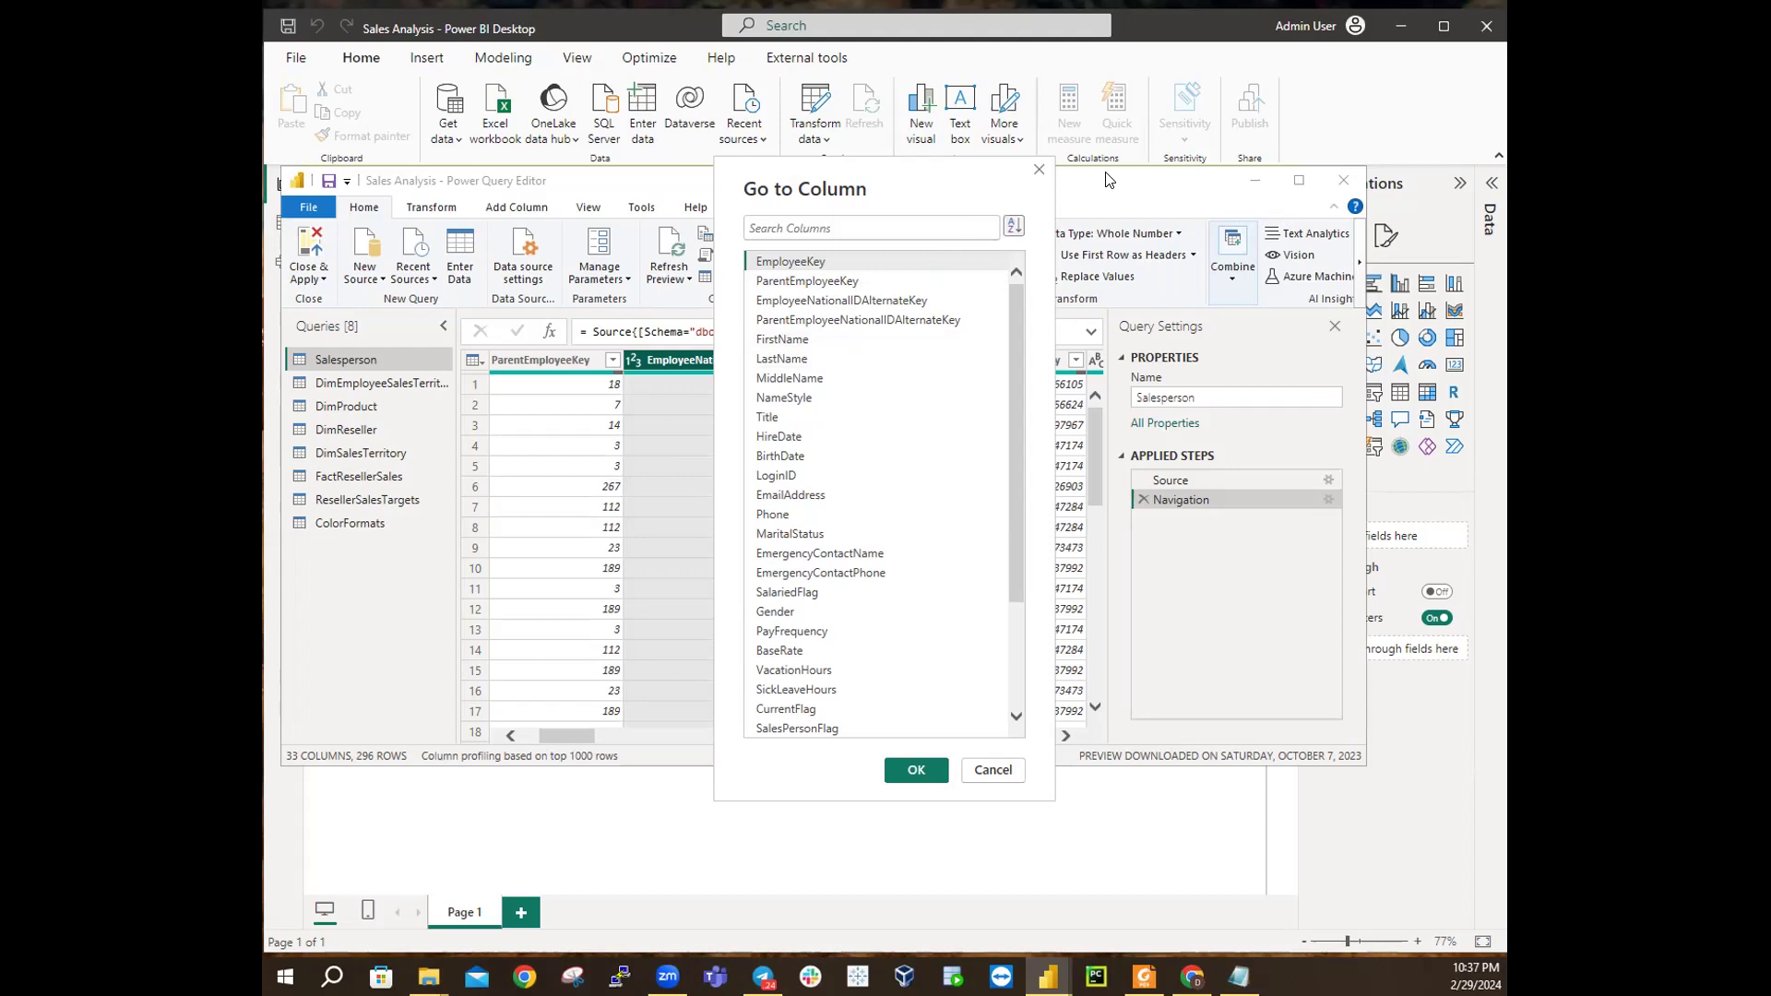
click(1039, 169)
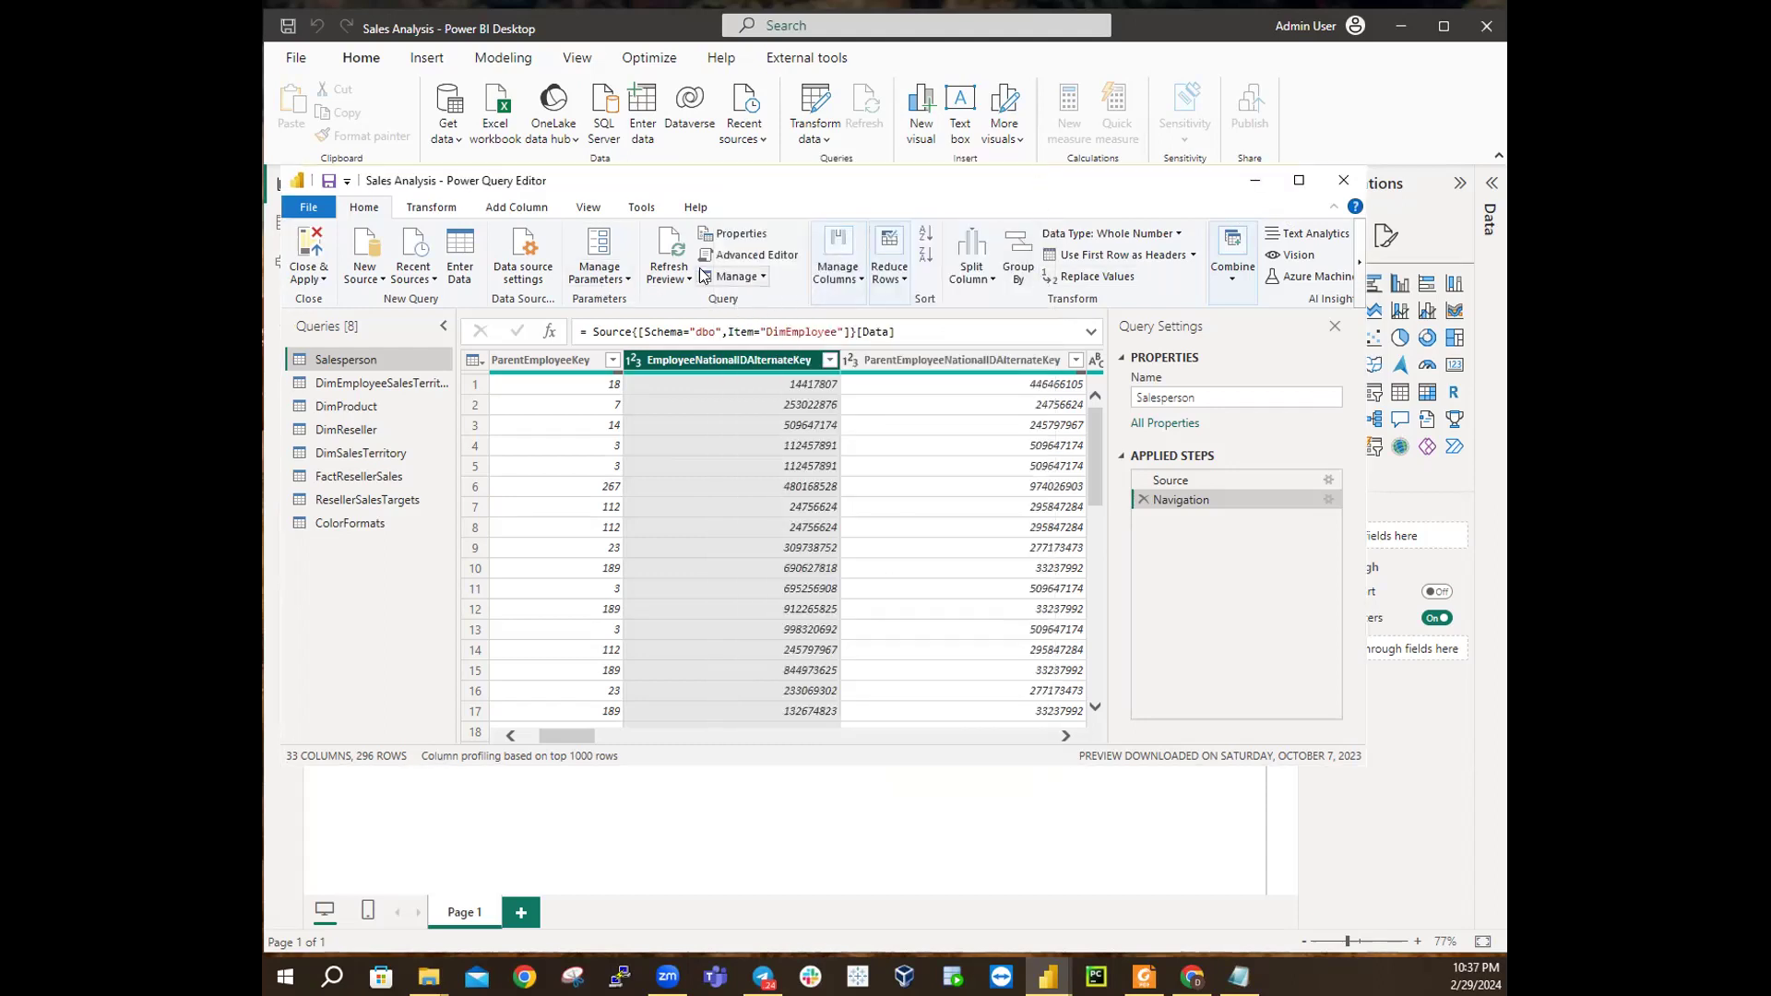
Step: Try excluding SalesPersonFlag and sorting the list by Name in Choose Columns, cancelling the dialog at the end
click(861, 274)
click(834, 327)
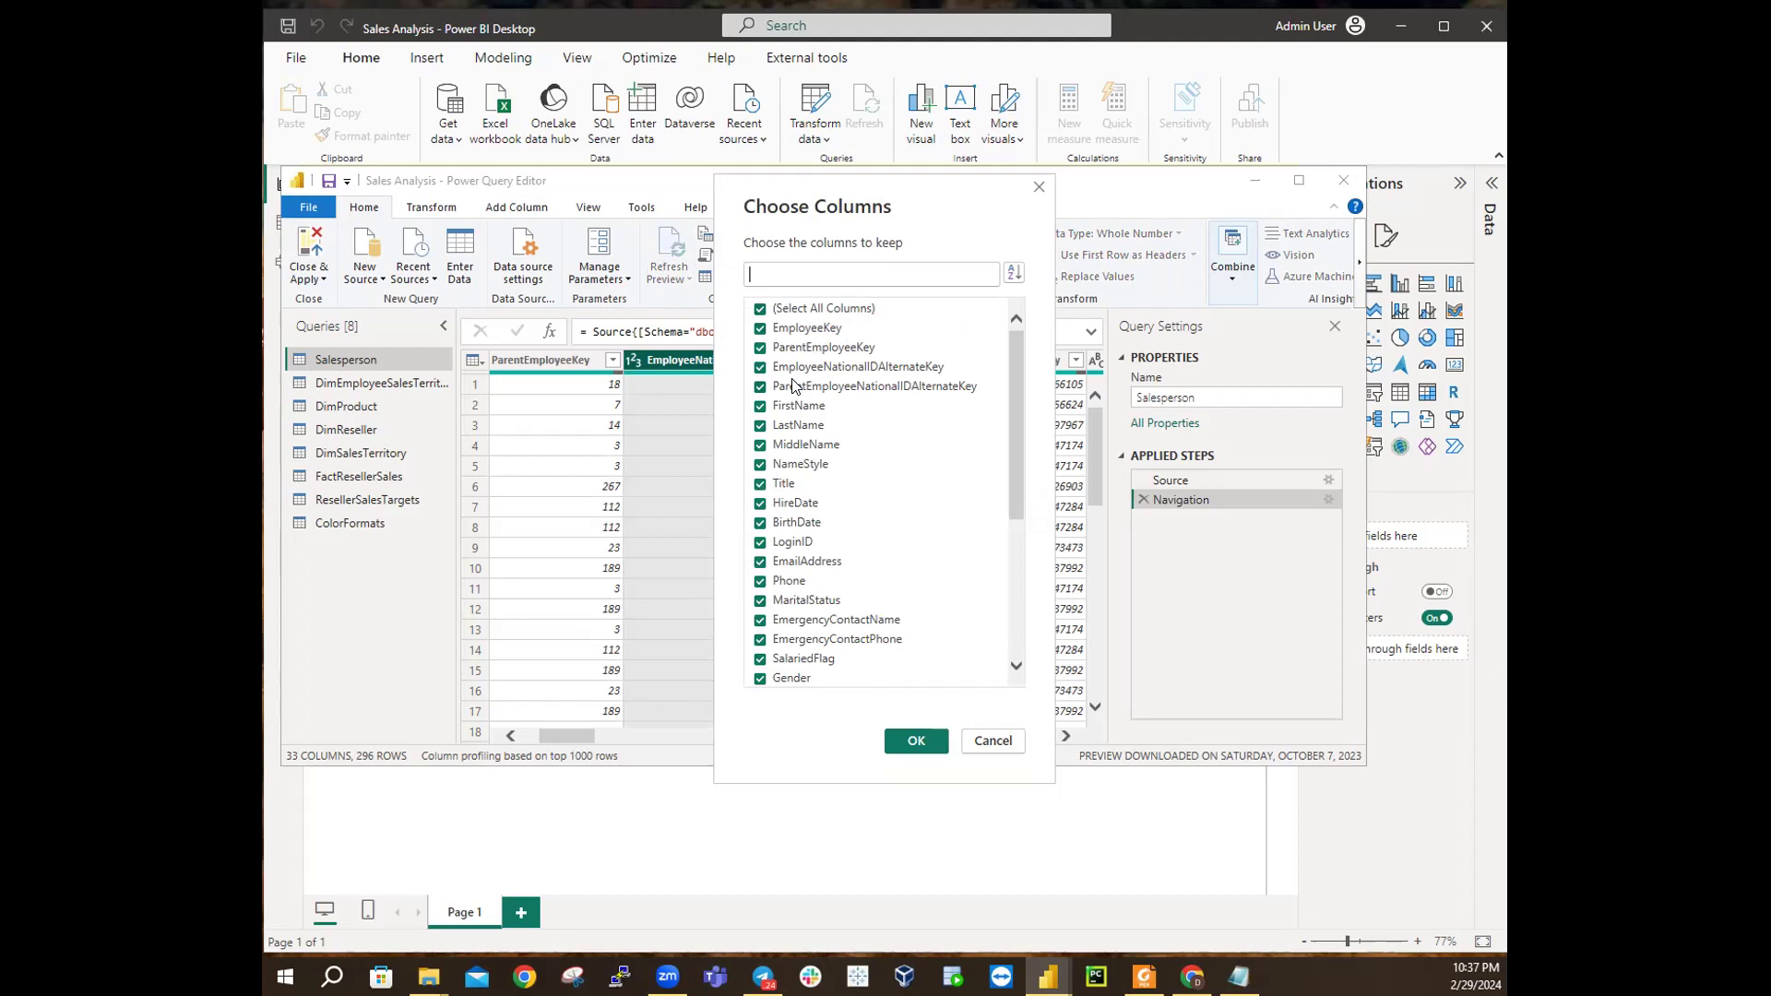
scroll(856, 424, down, 4)
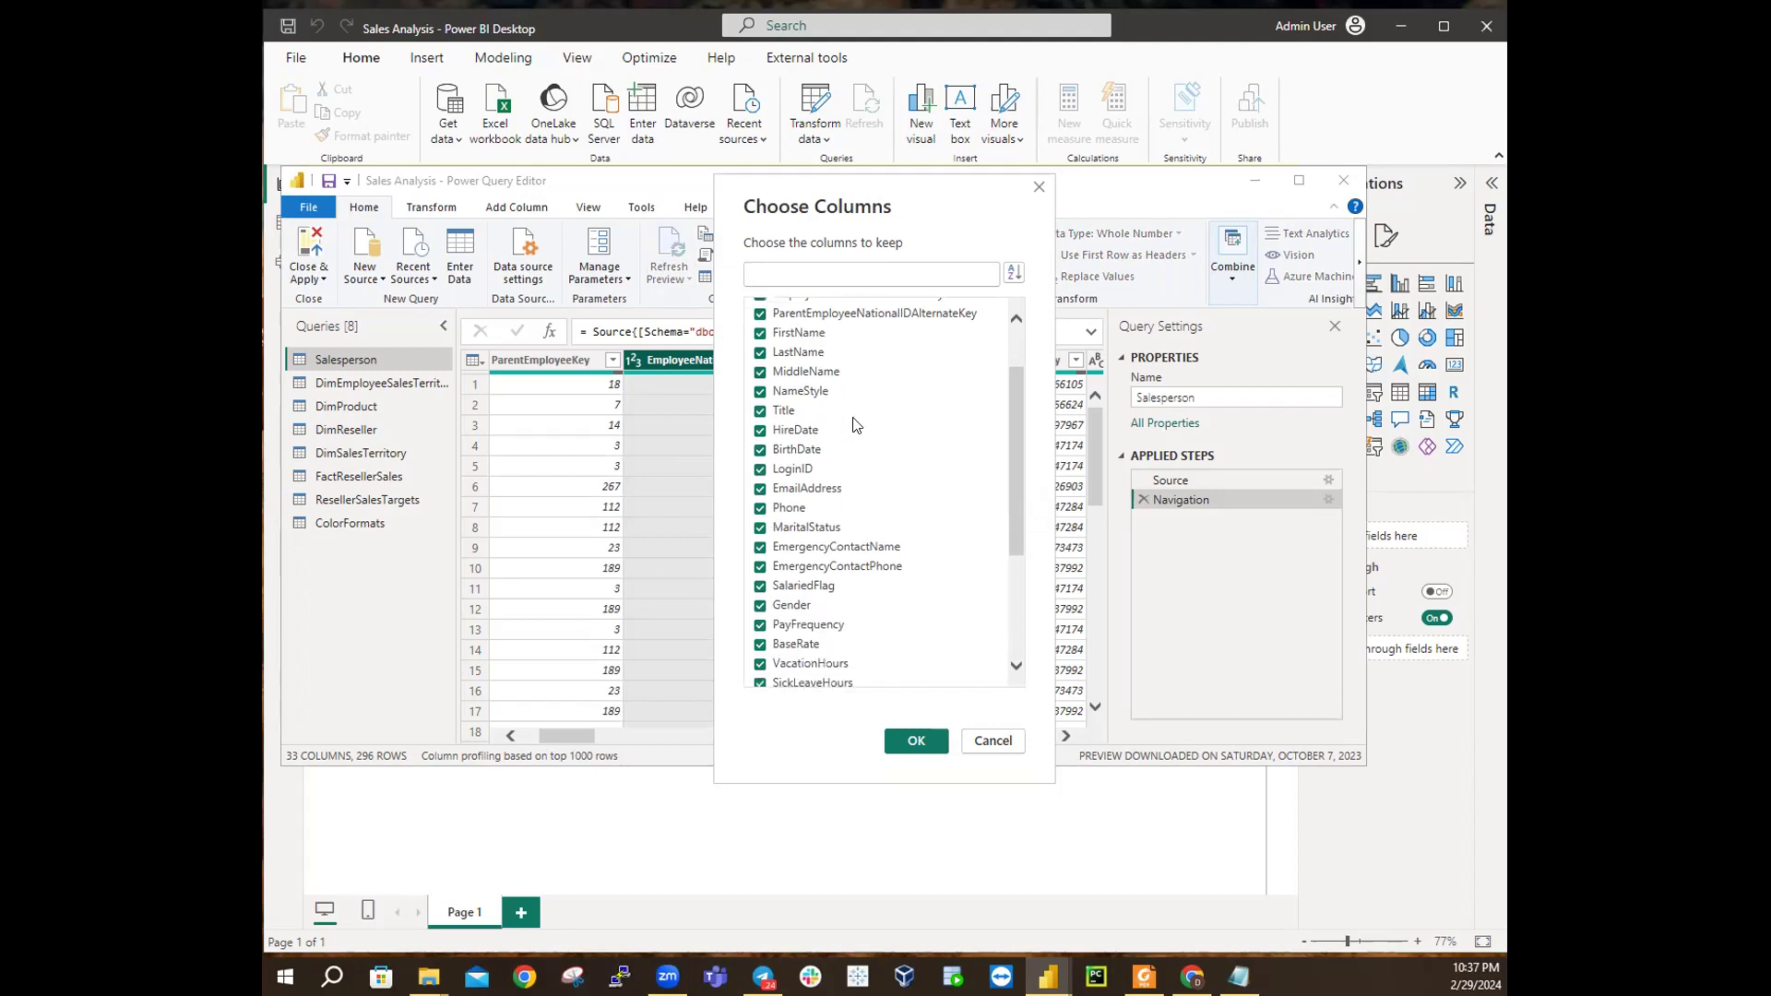
scroll(856, 424, down, 1)
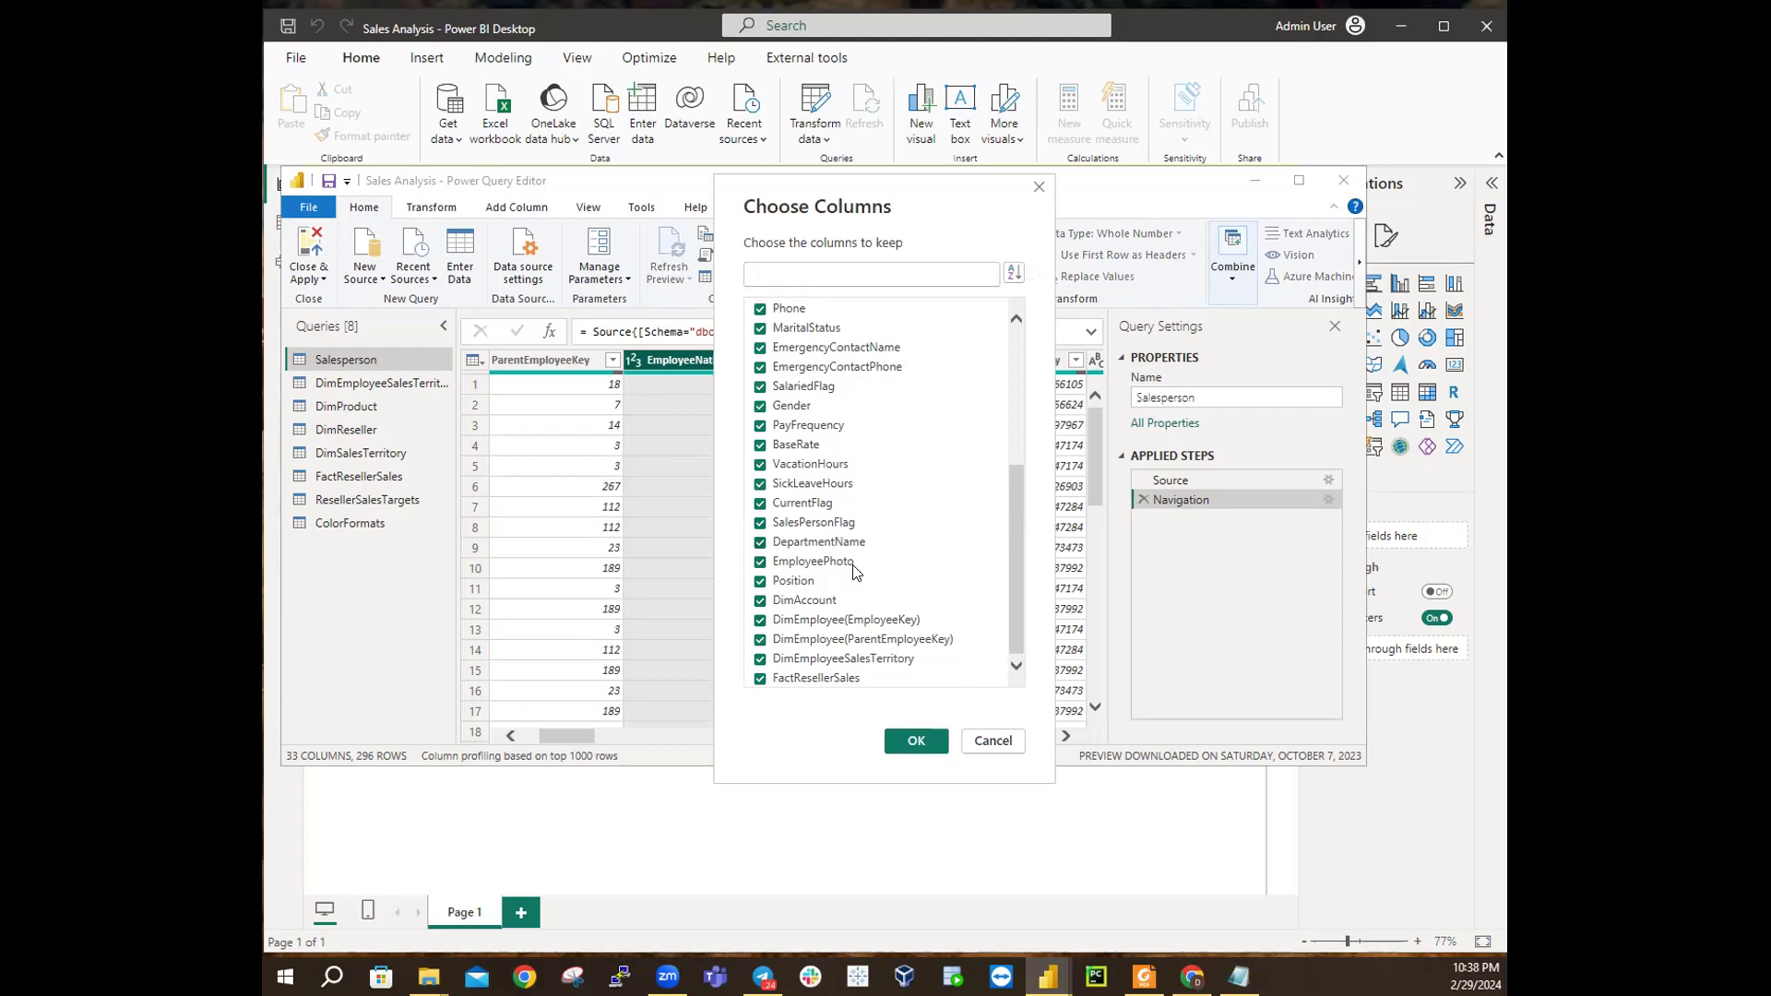
click(816, 524)
scroll(918, 396, up, 5)
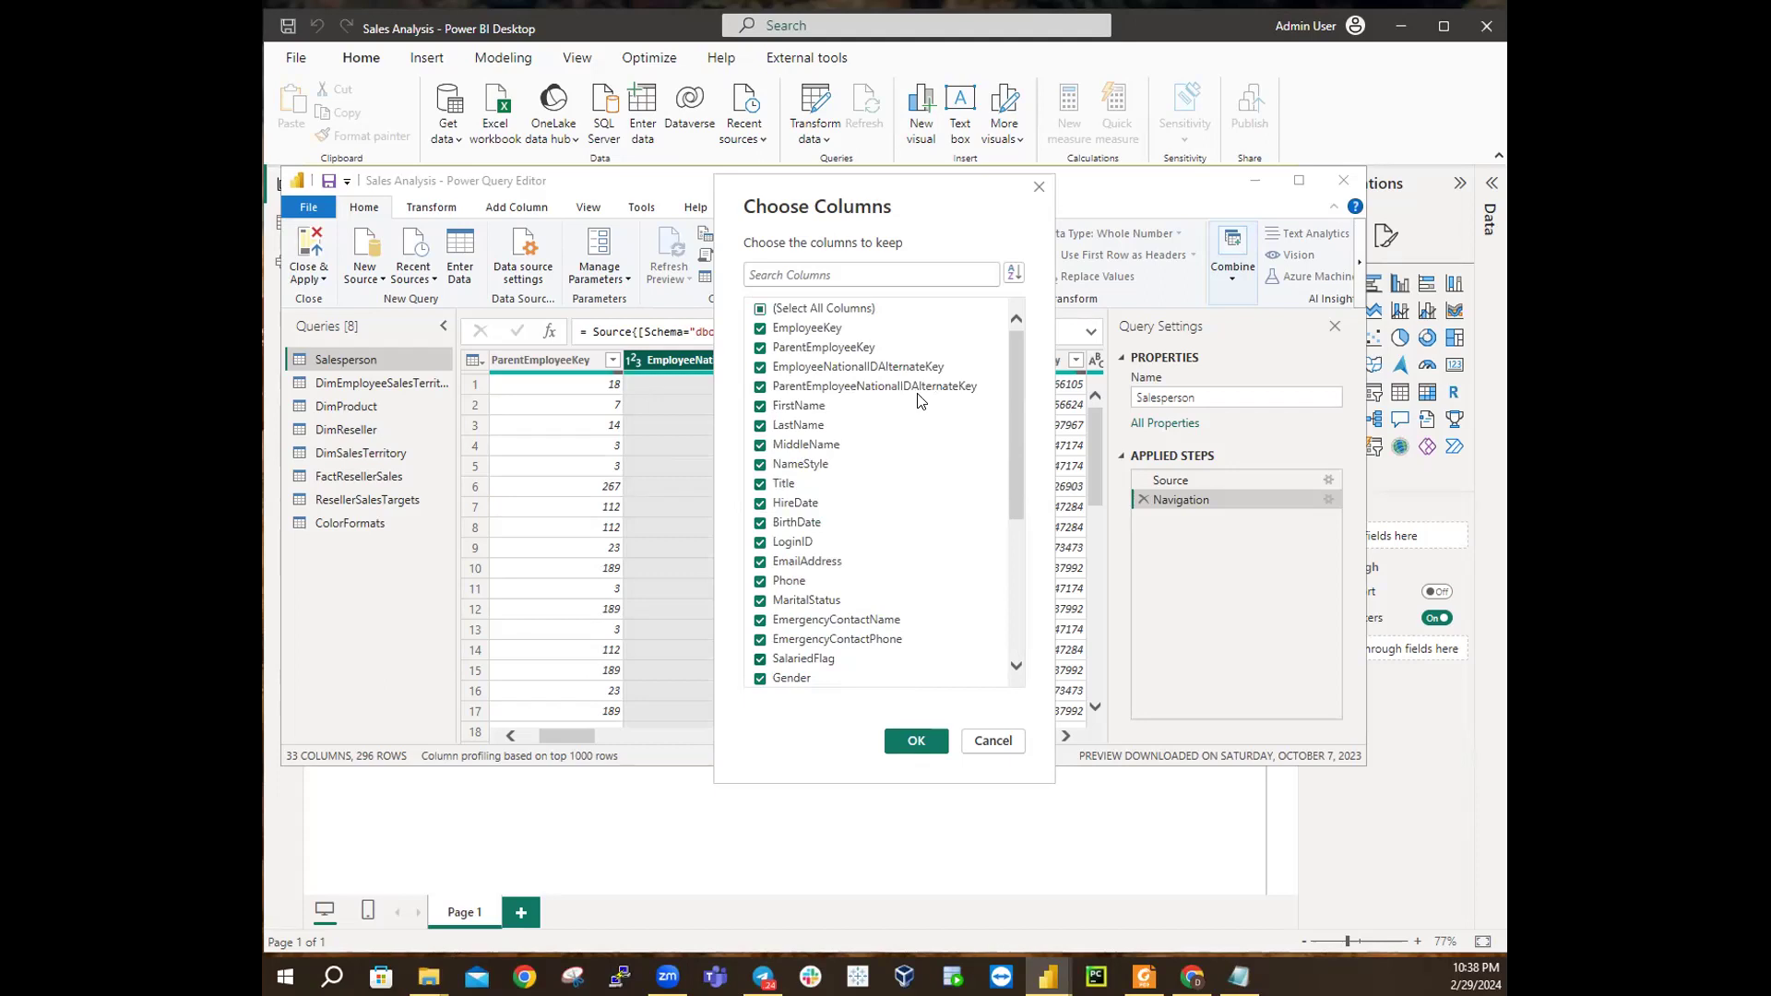
click(1013, 274)
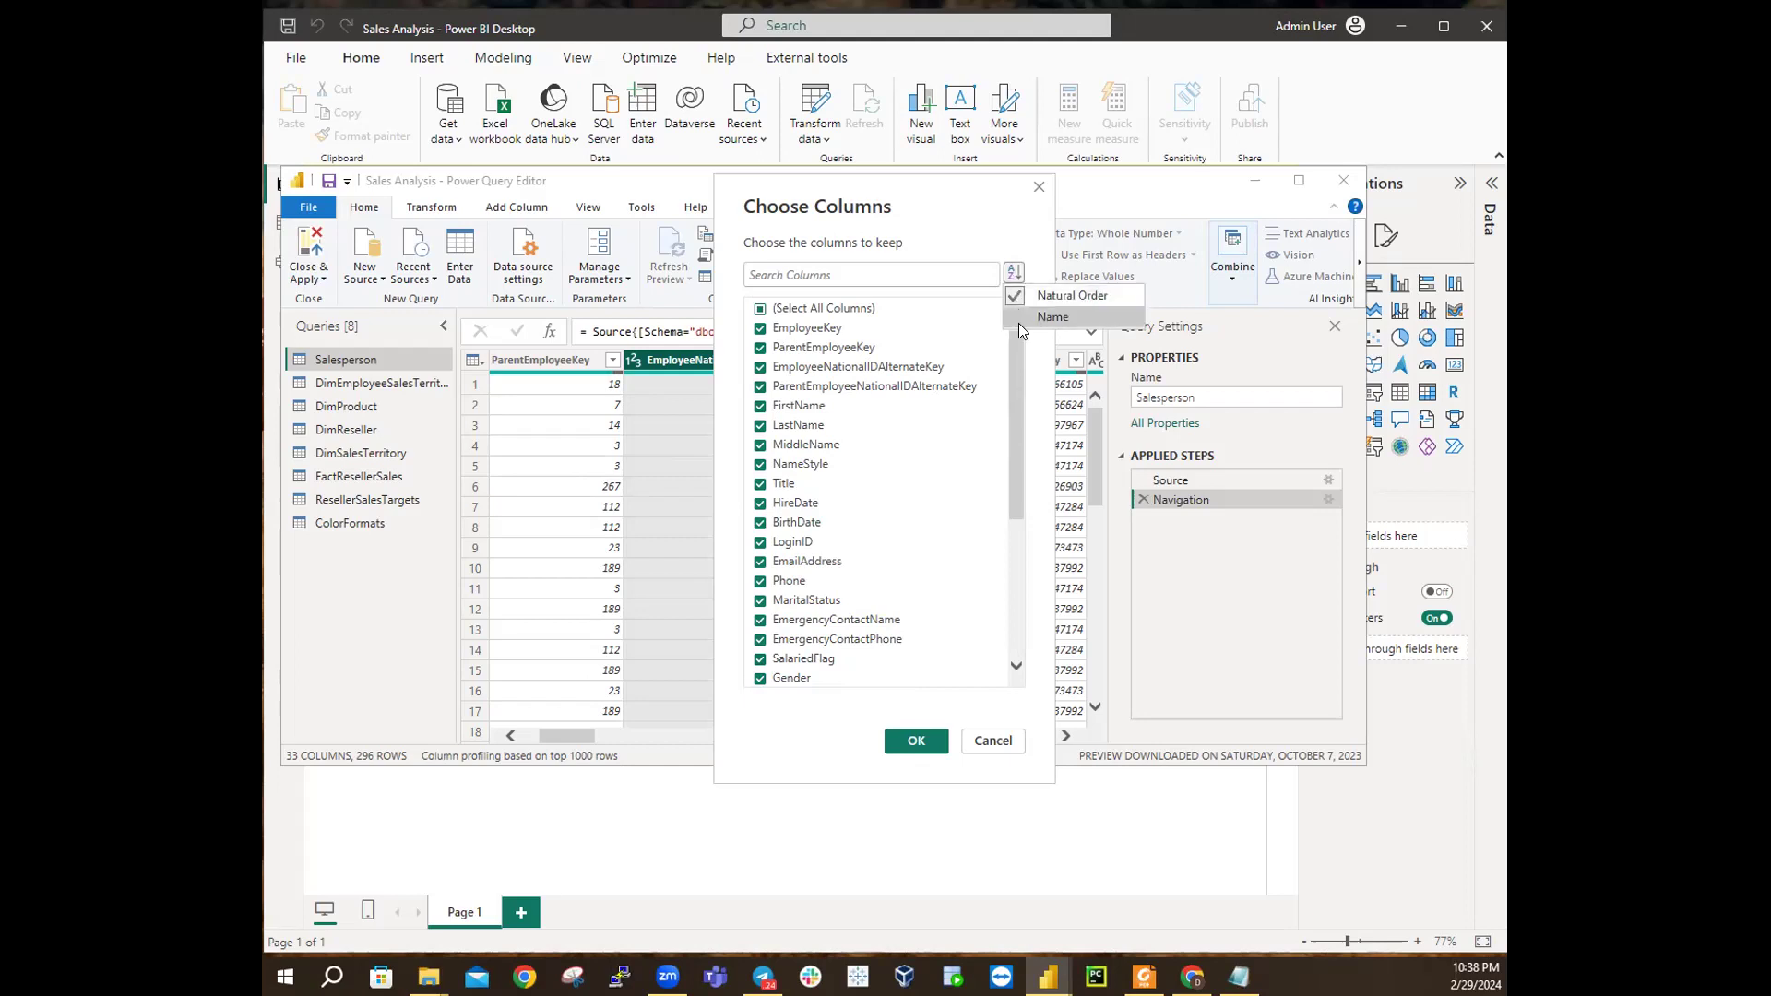
click(1021, 303)
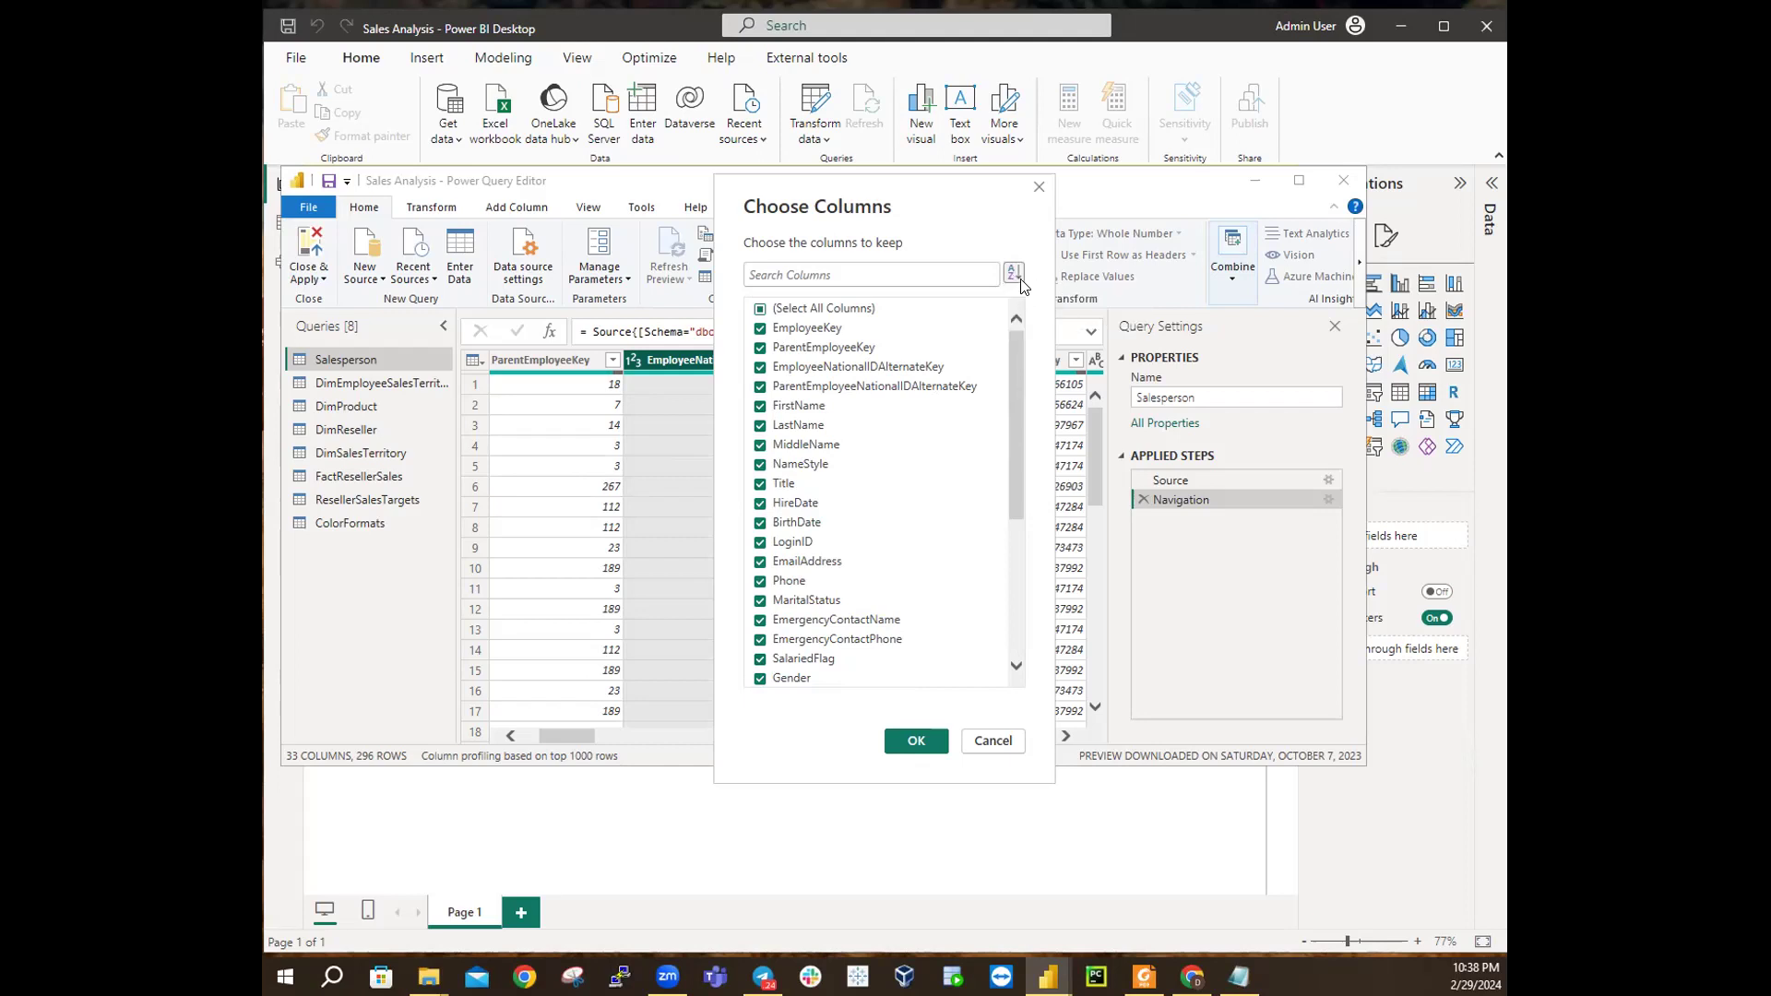
click(1013, 273)
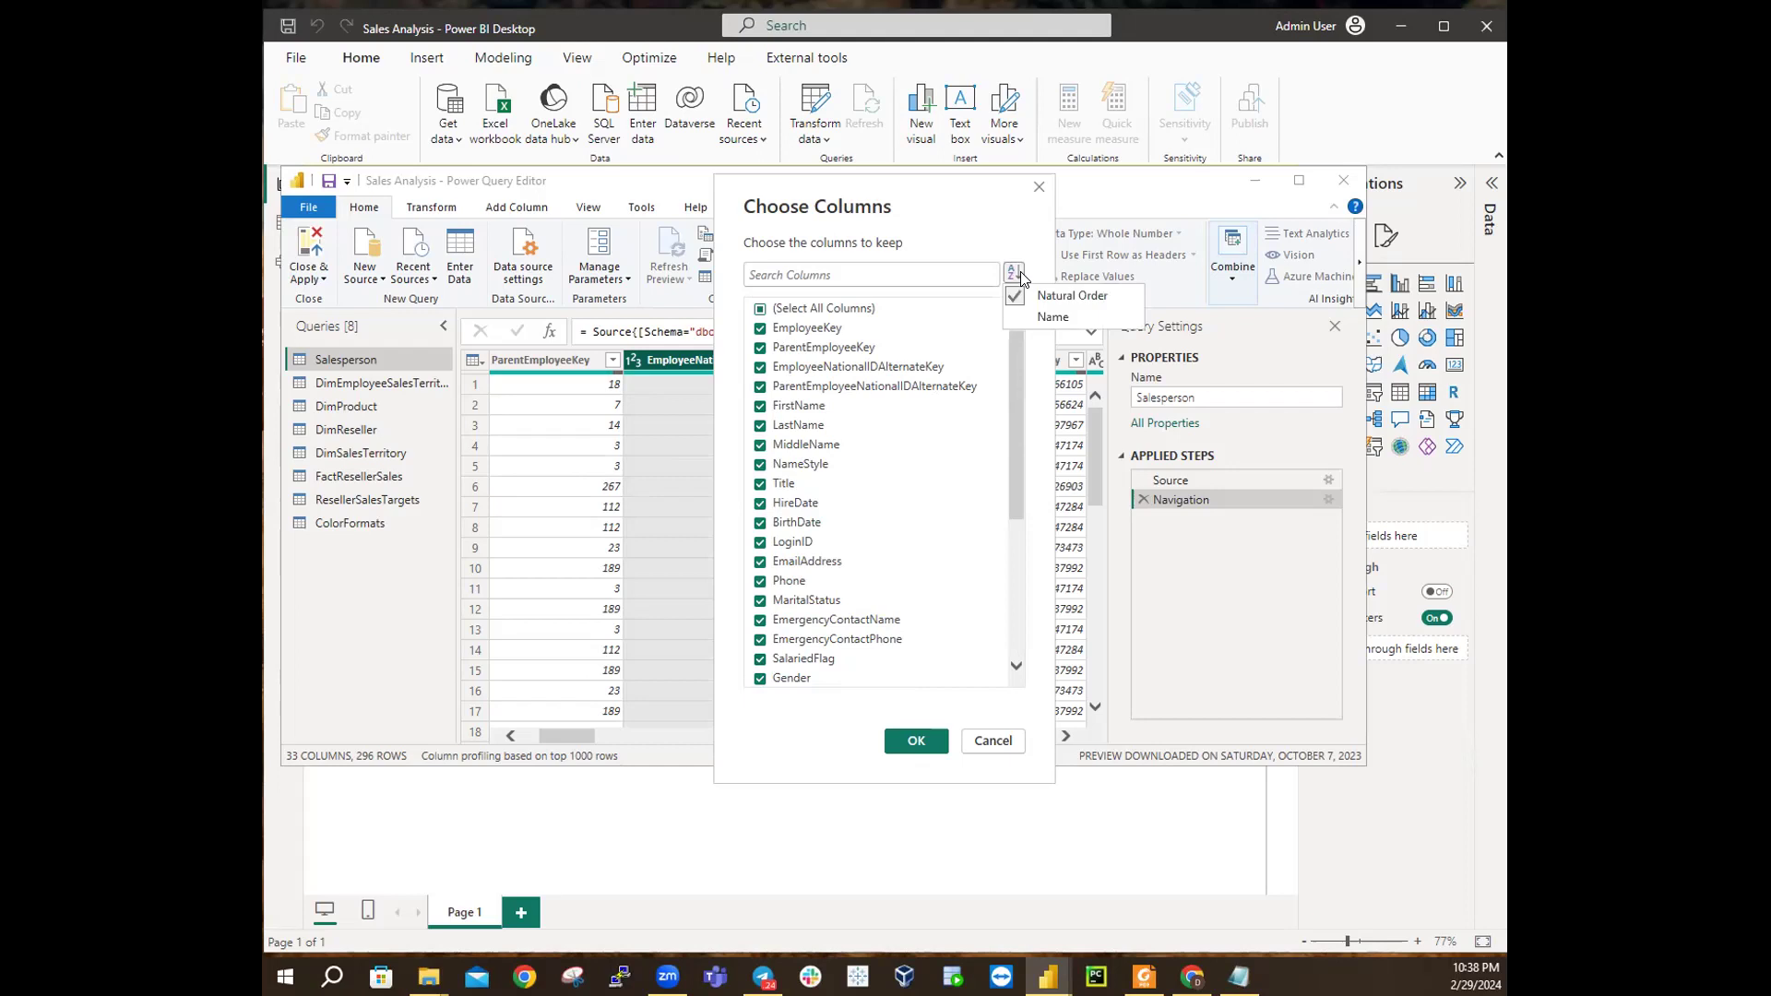
click(1067, 318)
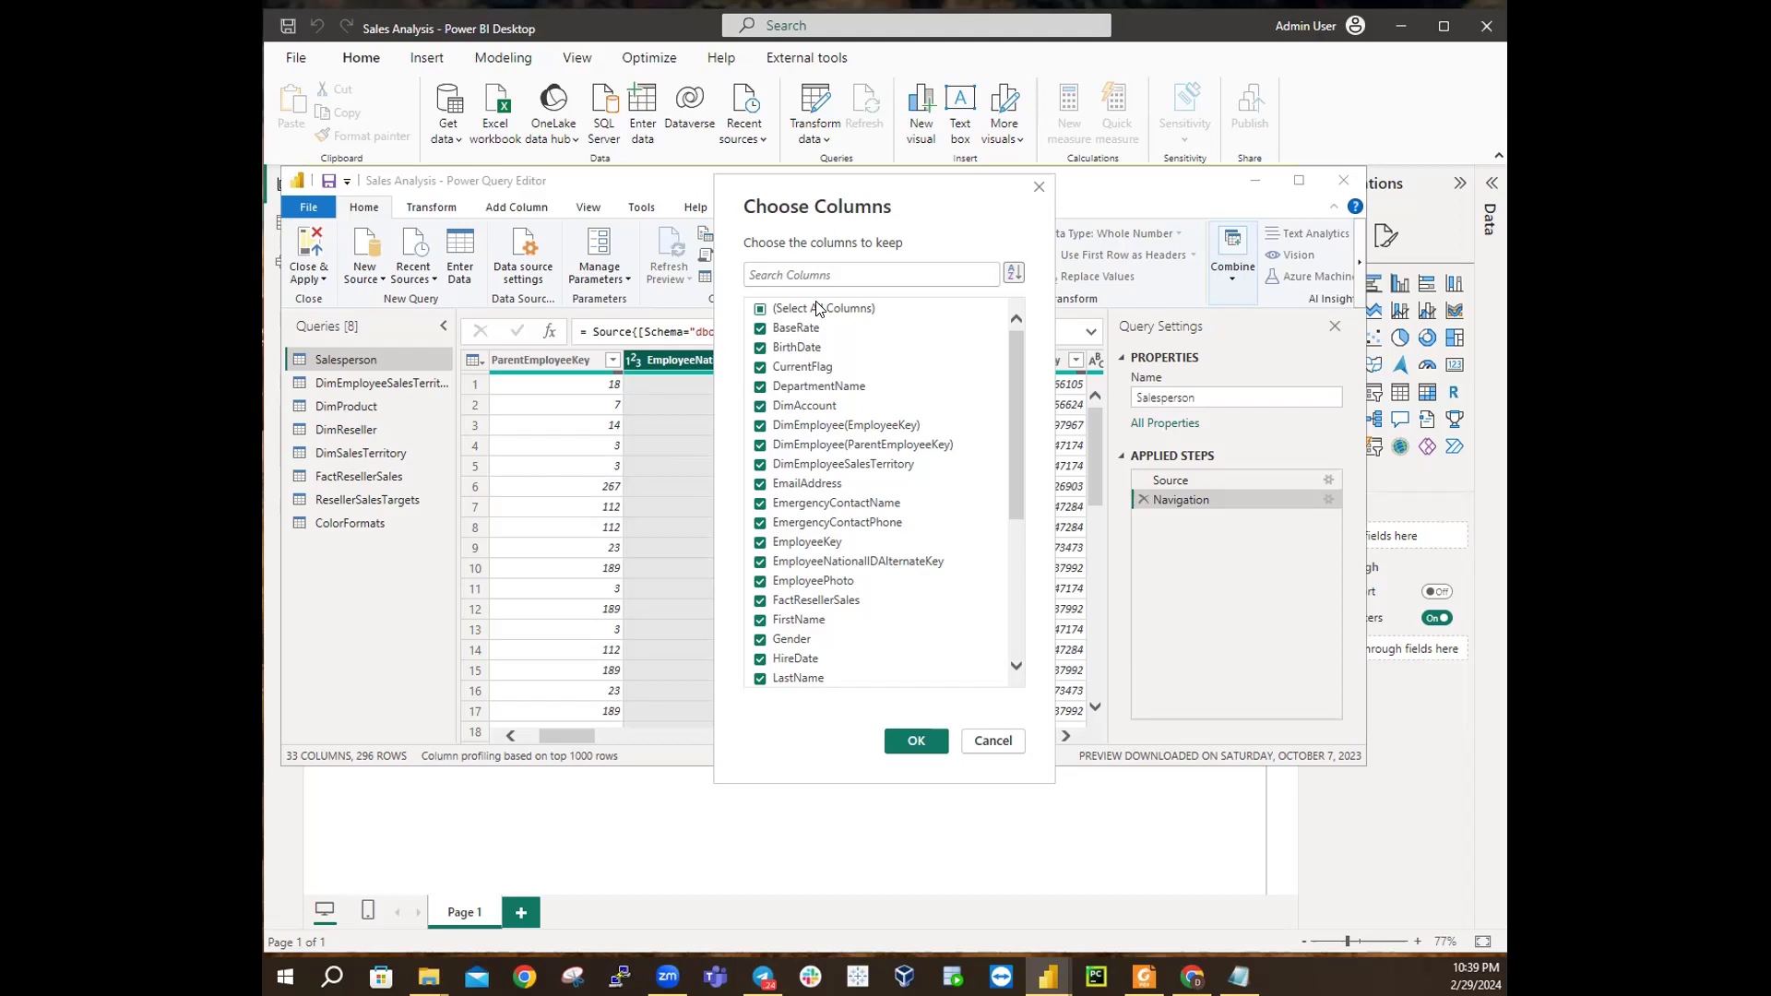
click(988, 740)
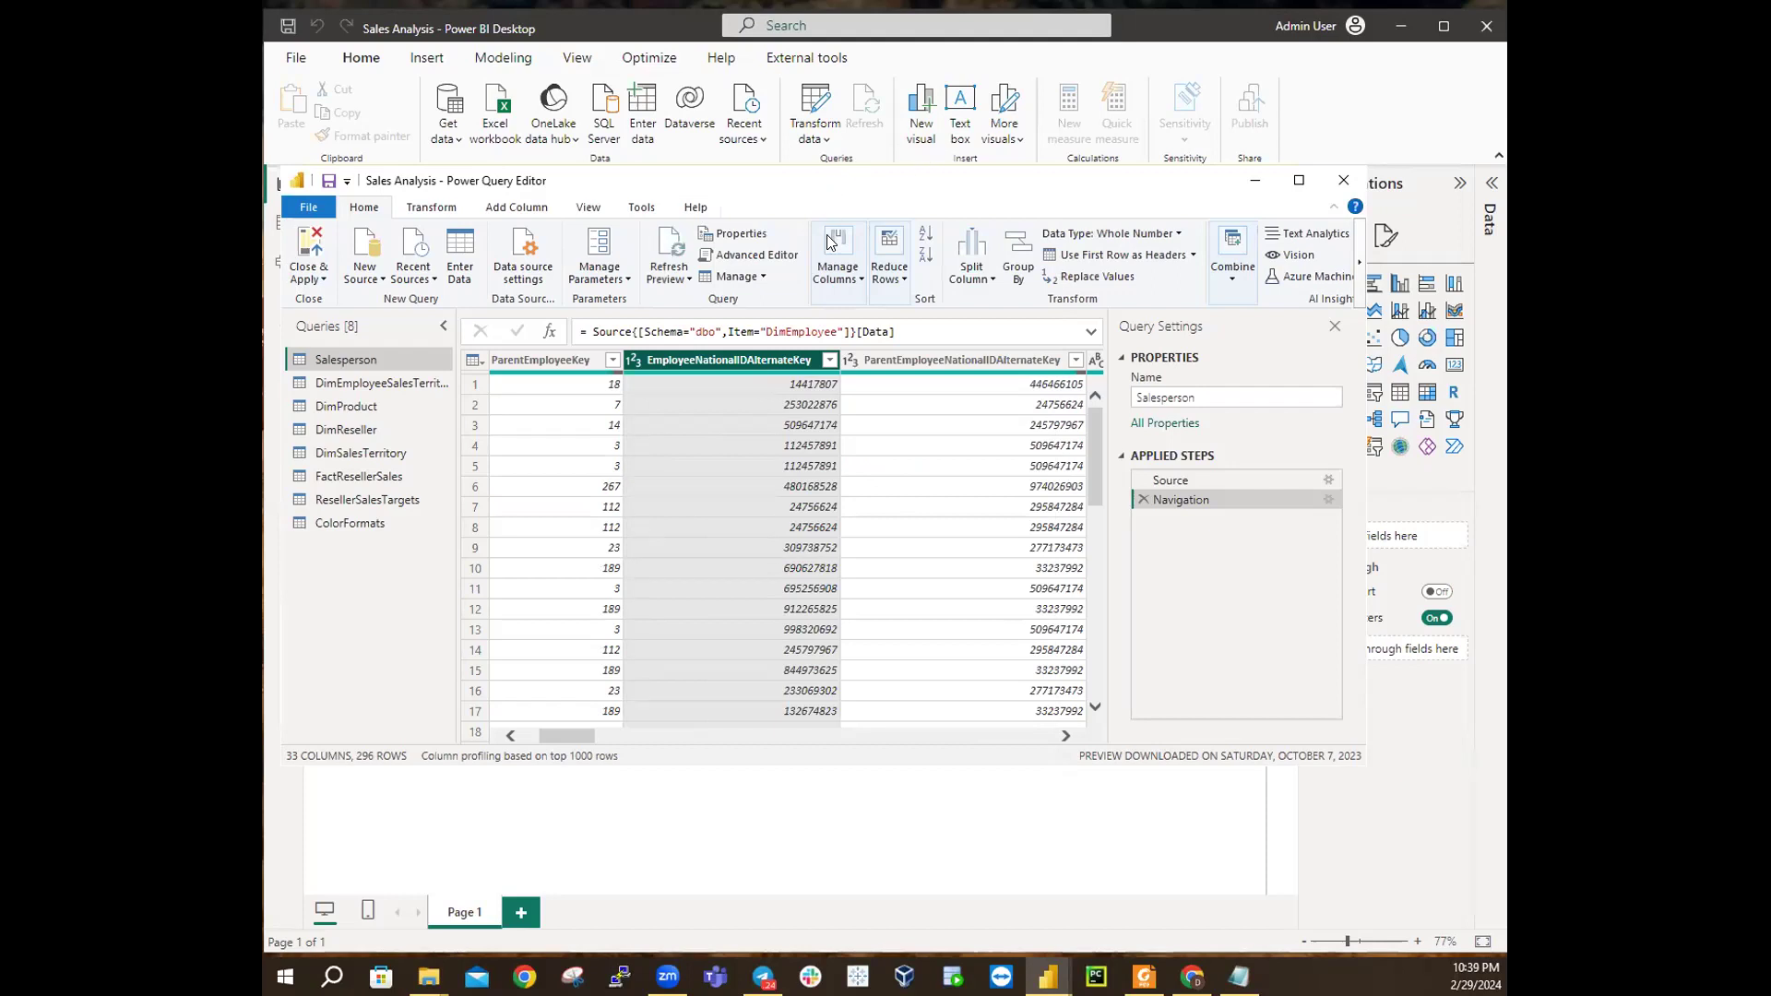
Step: Jump to the SalesPersonFlag column of the Salesperson query using Go to Column with the list sorted by Name
click(858, 280)
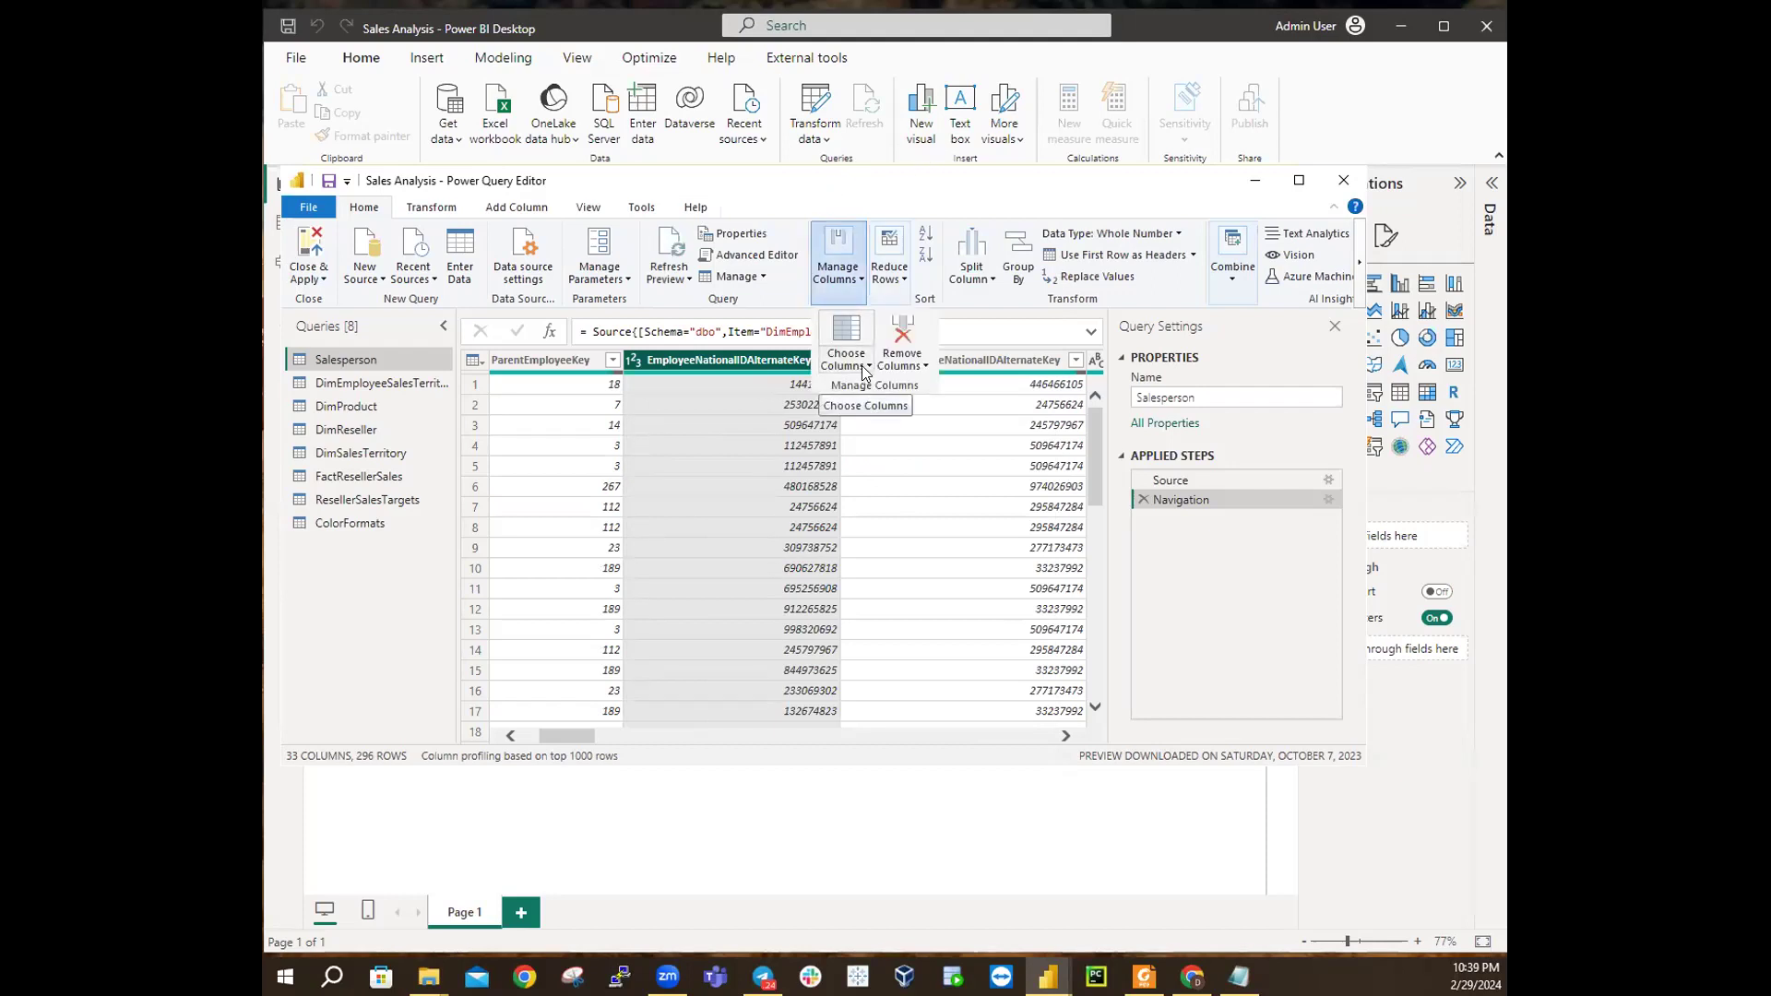
click(867, 368)
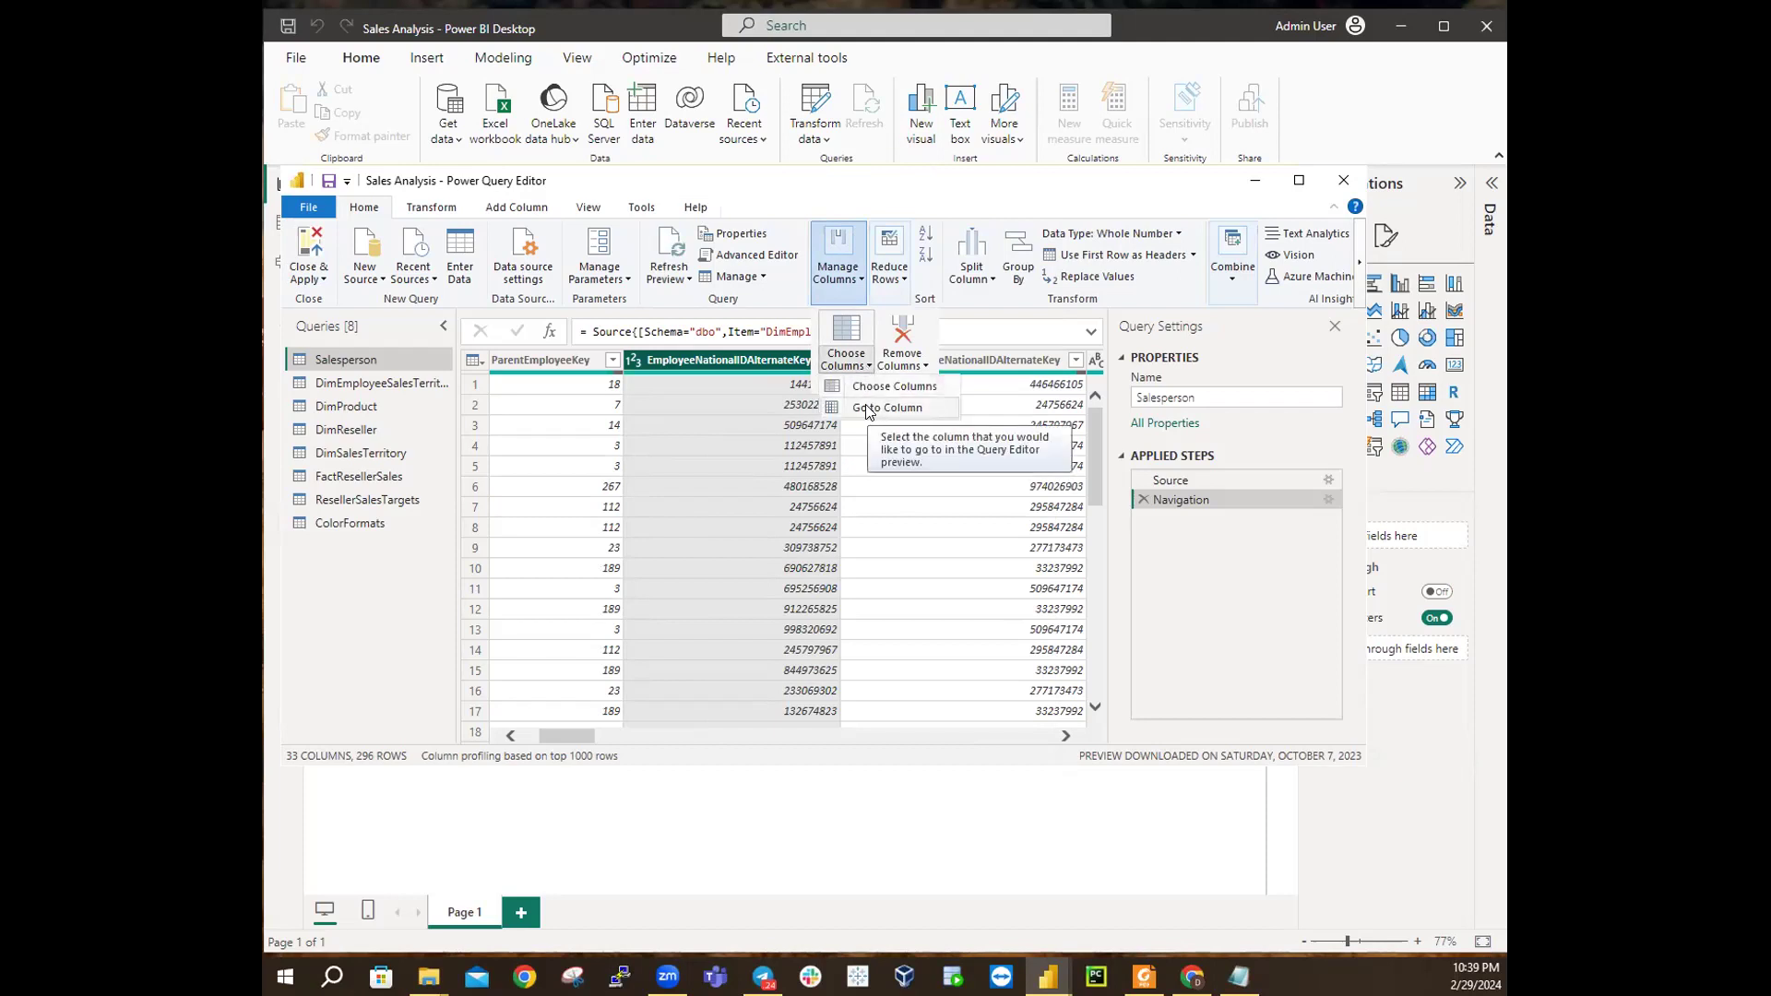
click(867, 410)
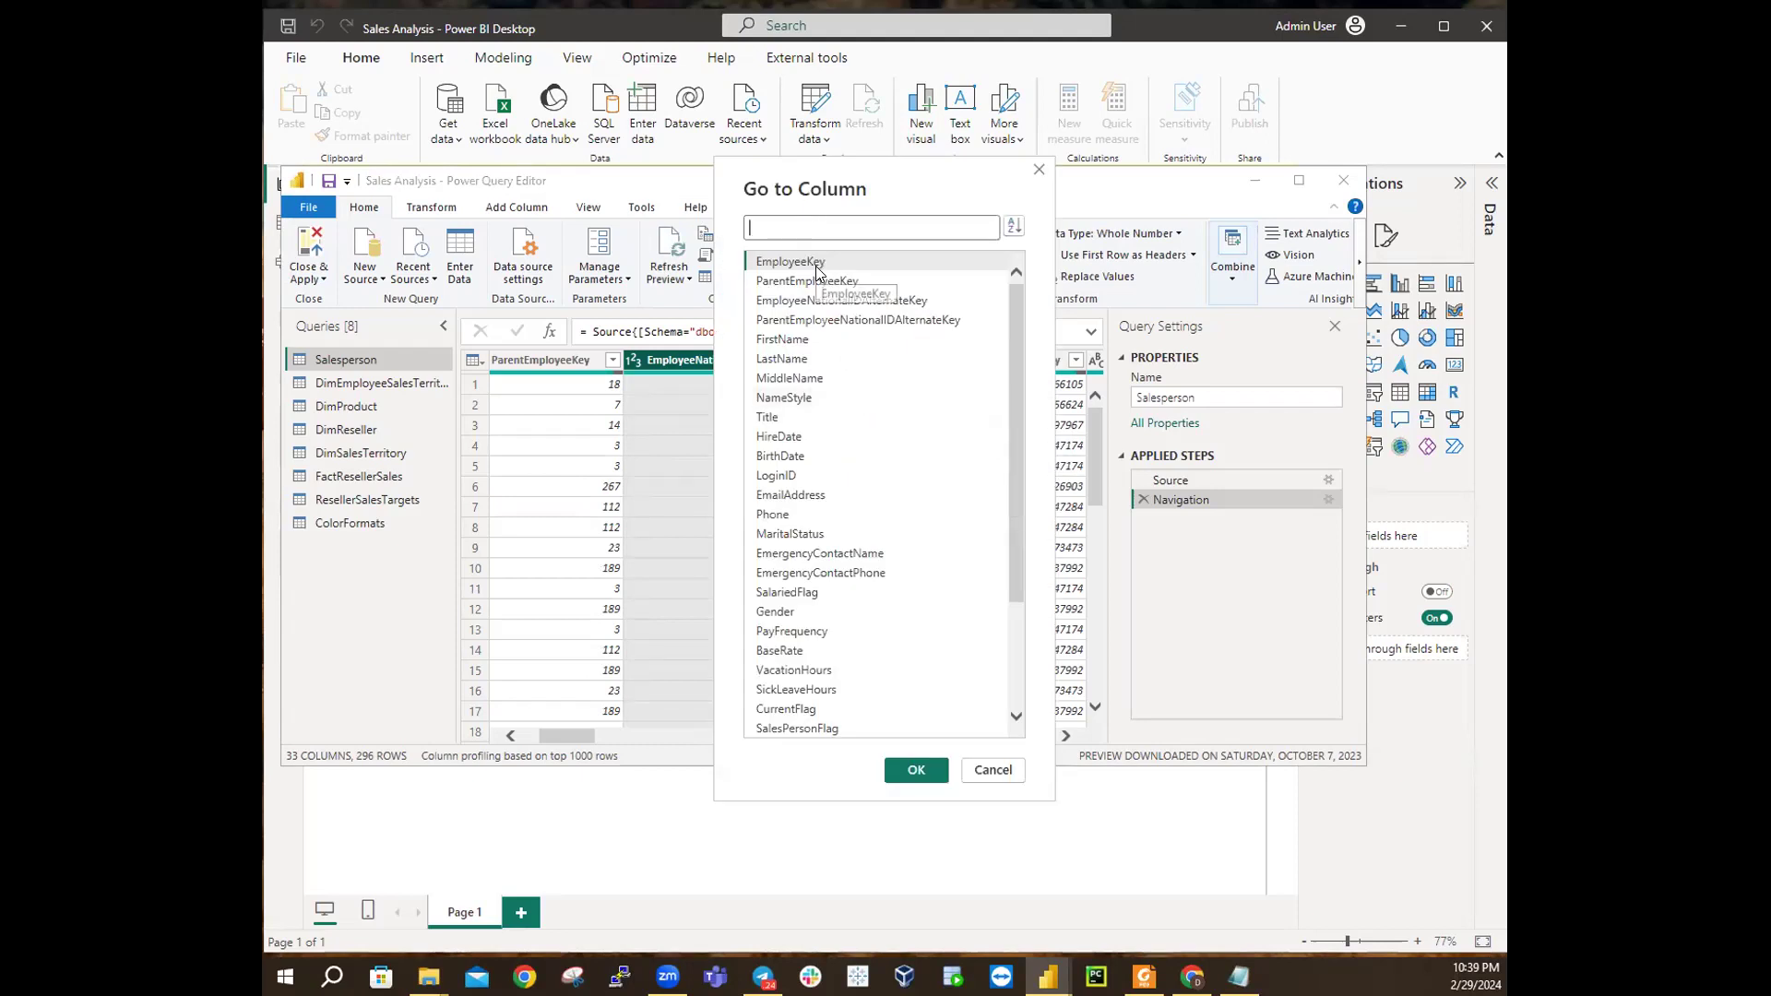
click(1013, 227)
click(1050, 279)
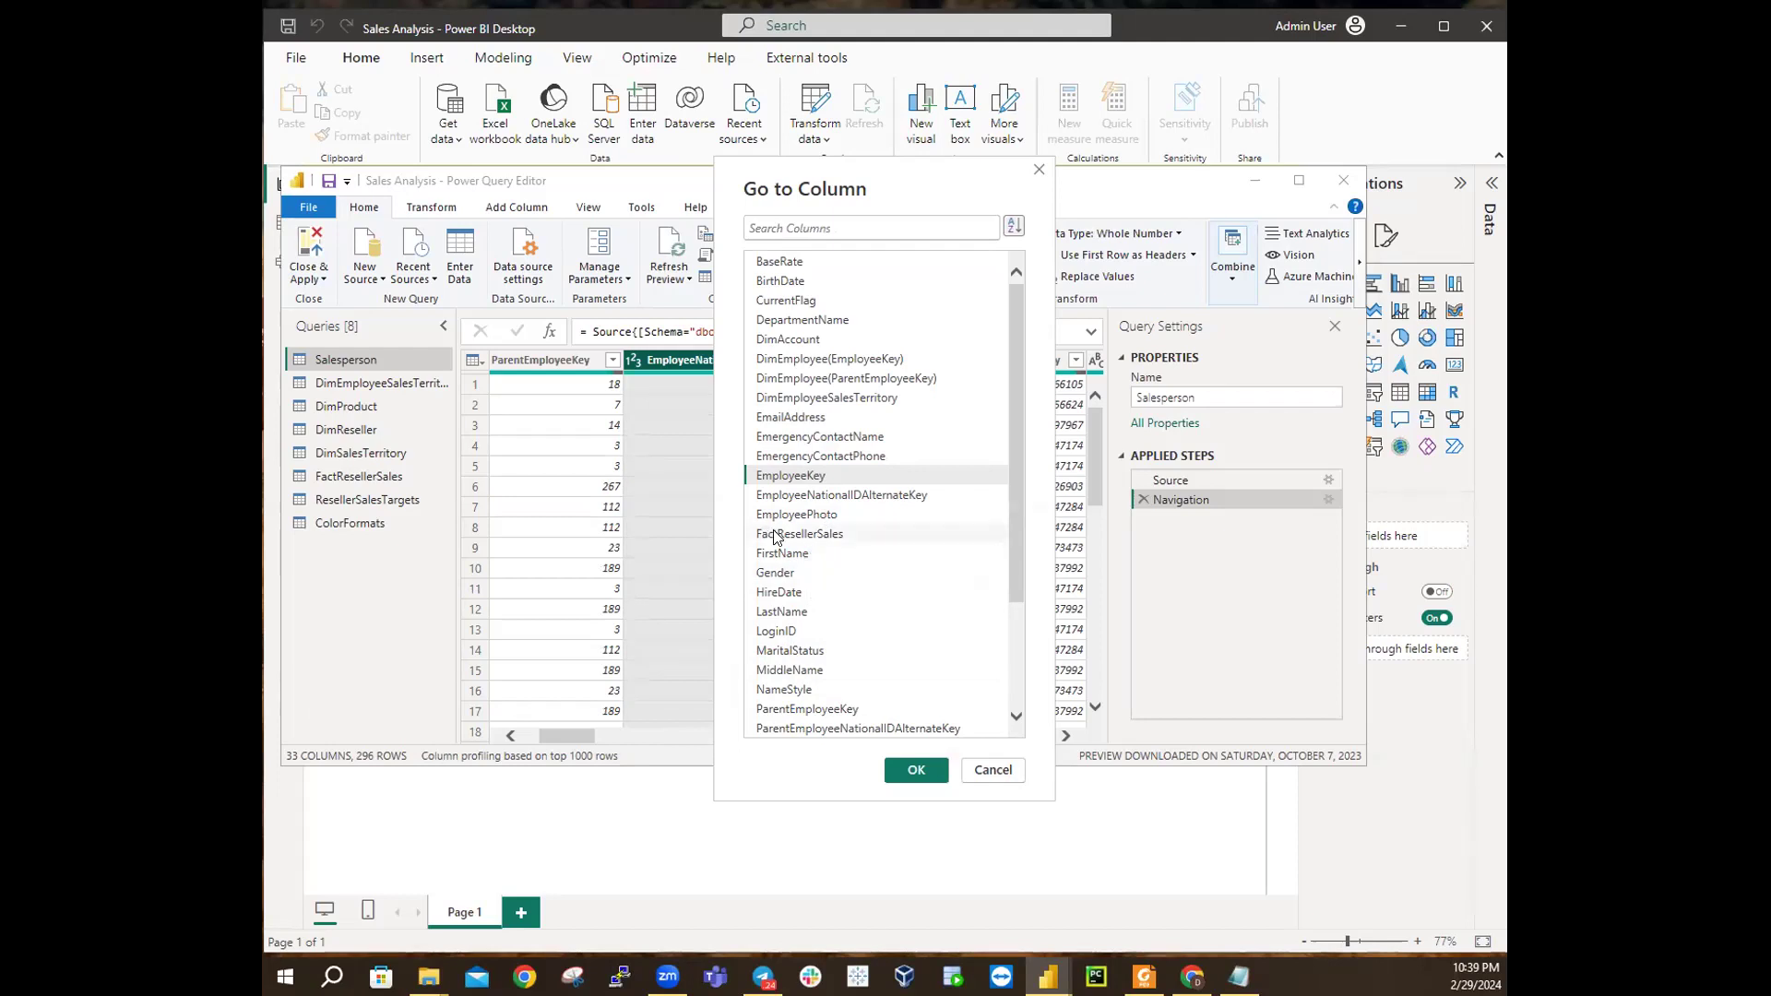
scroll(823, 571, down, 3)
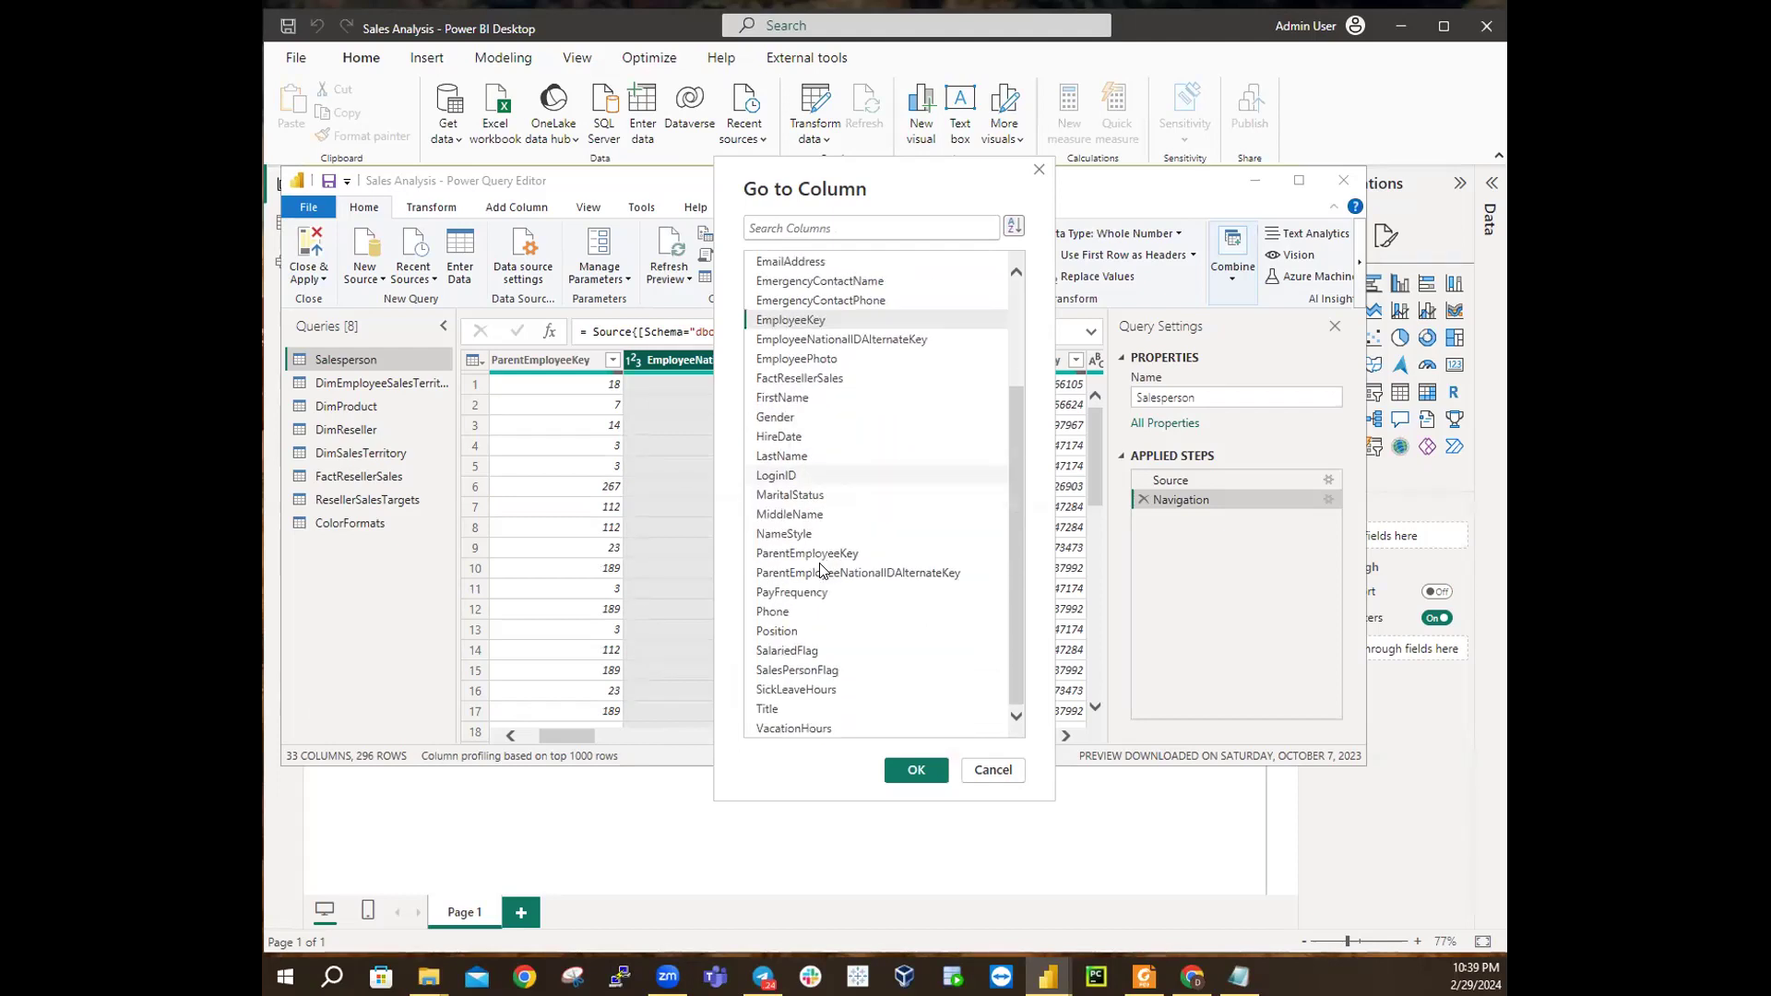
click(823, 672)
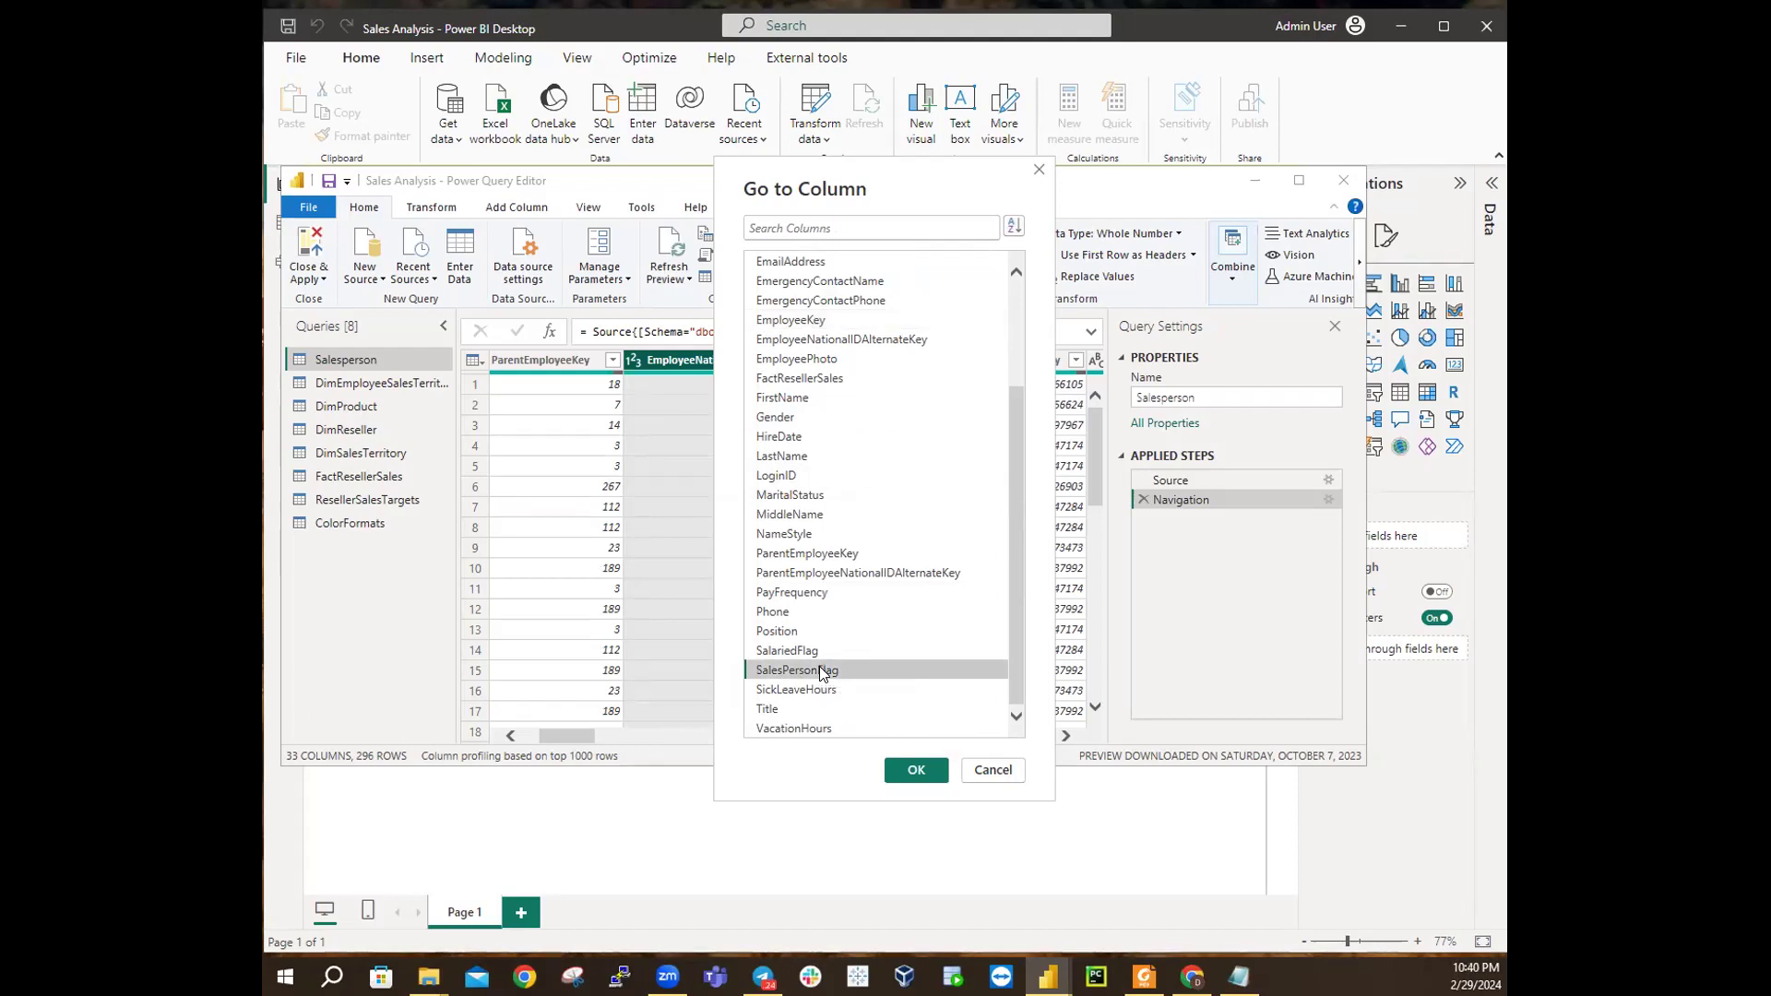
click(915, 770)
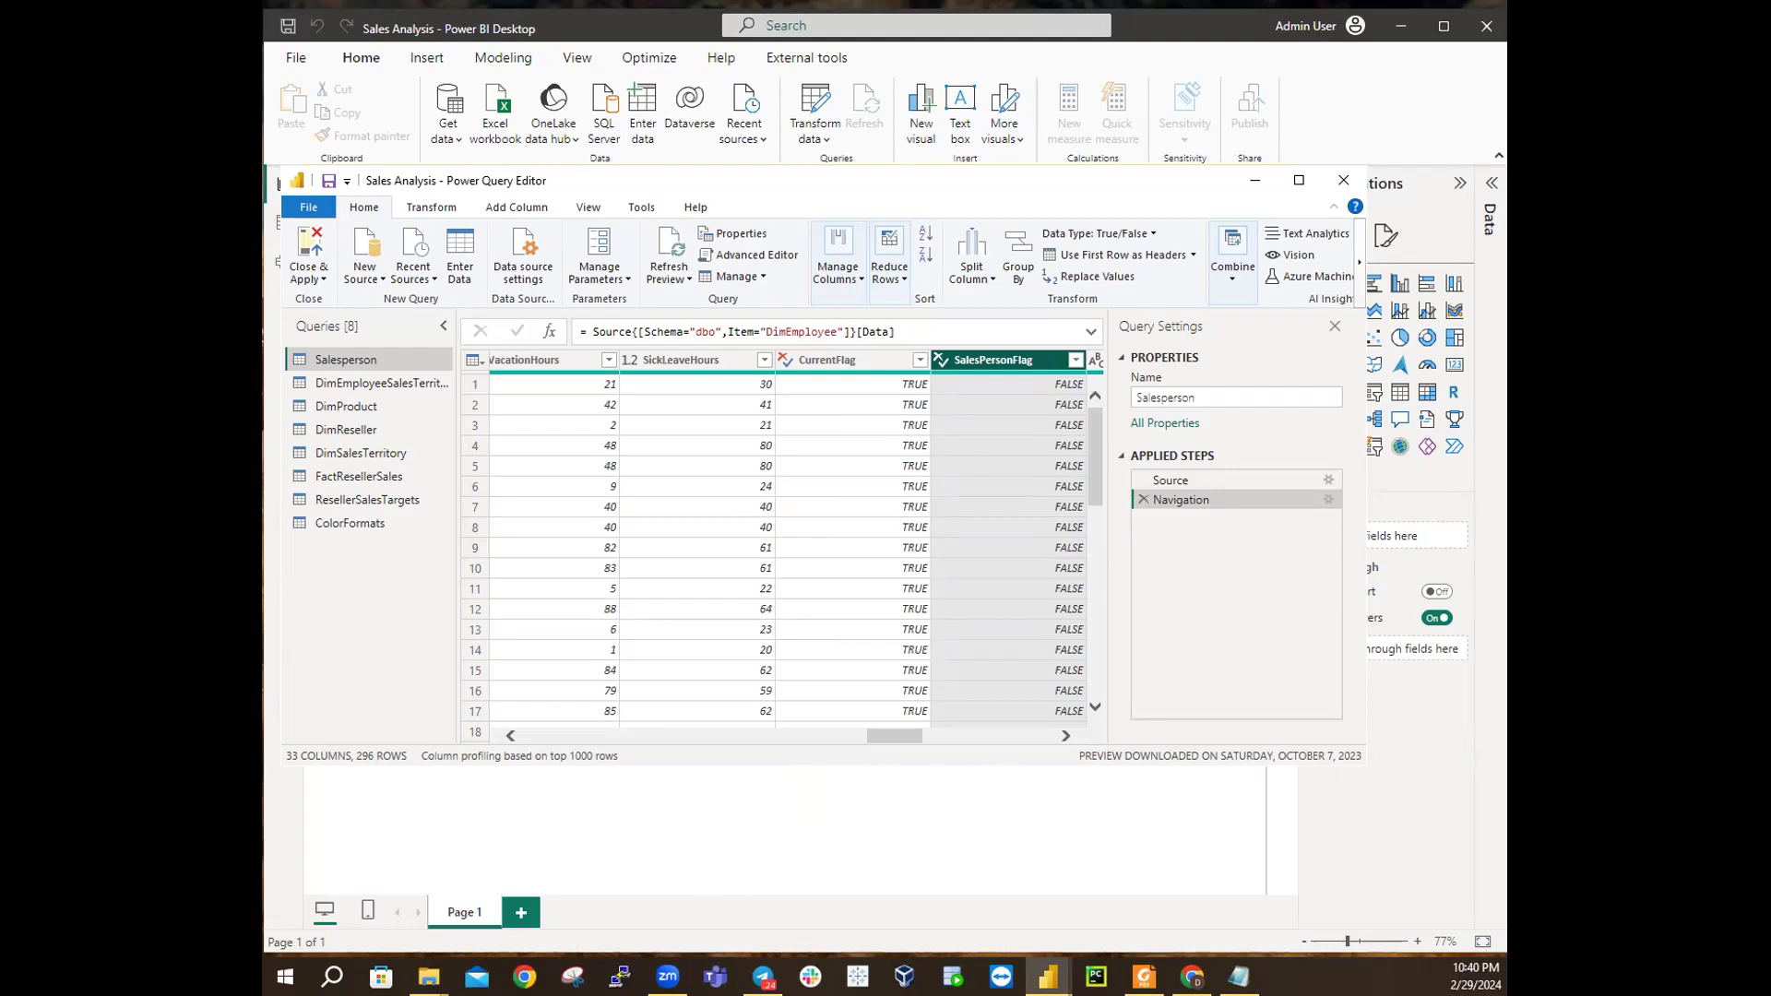
Step: Filter the SalesPersonFlag column to keep only the TRUE rows
click(1075, 361)
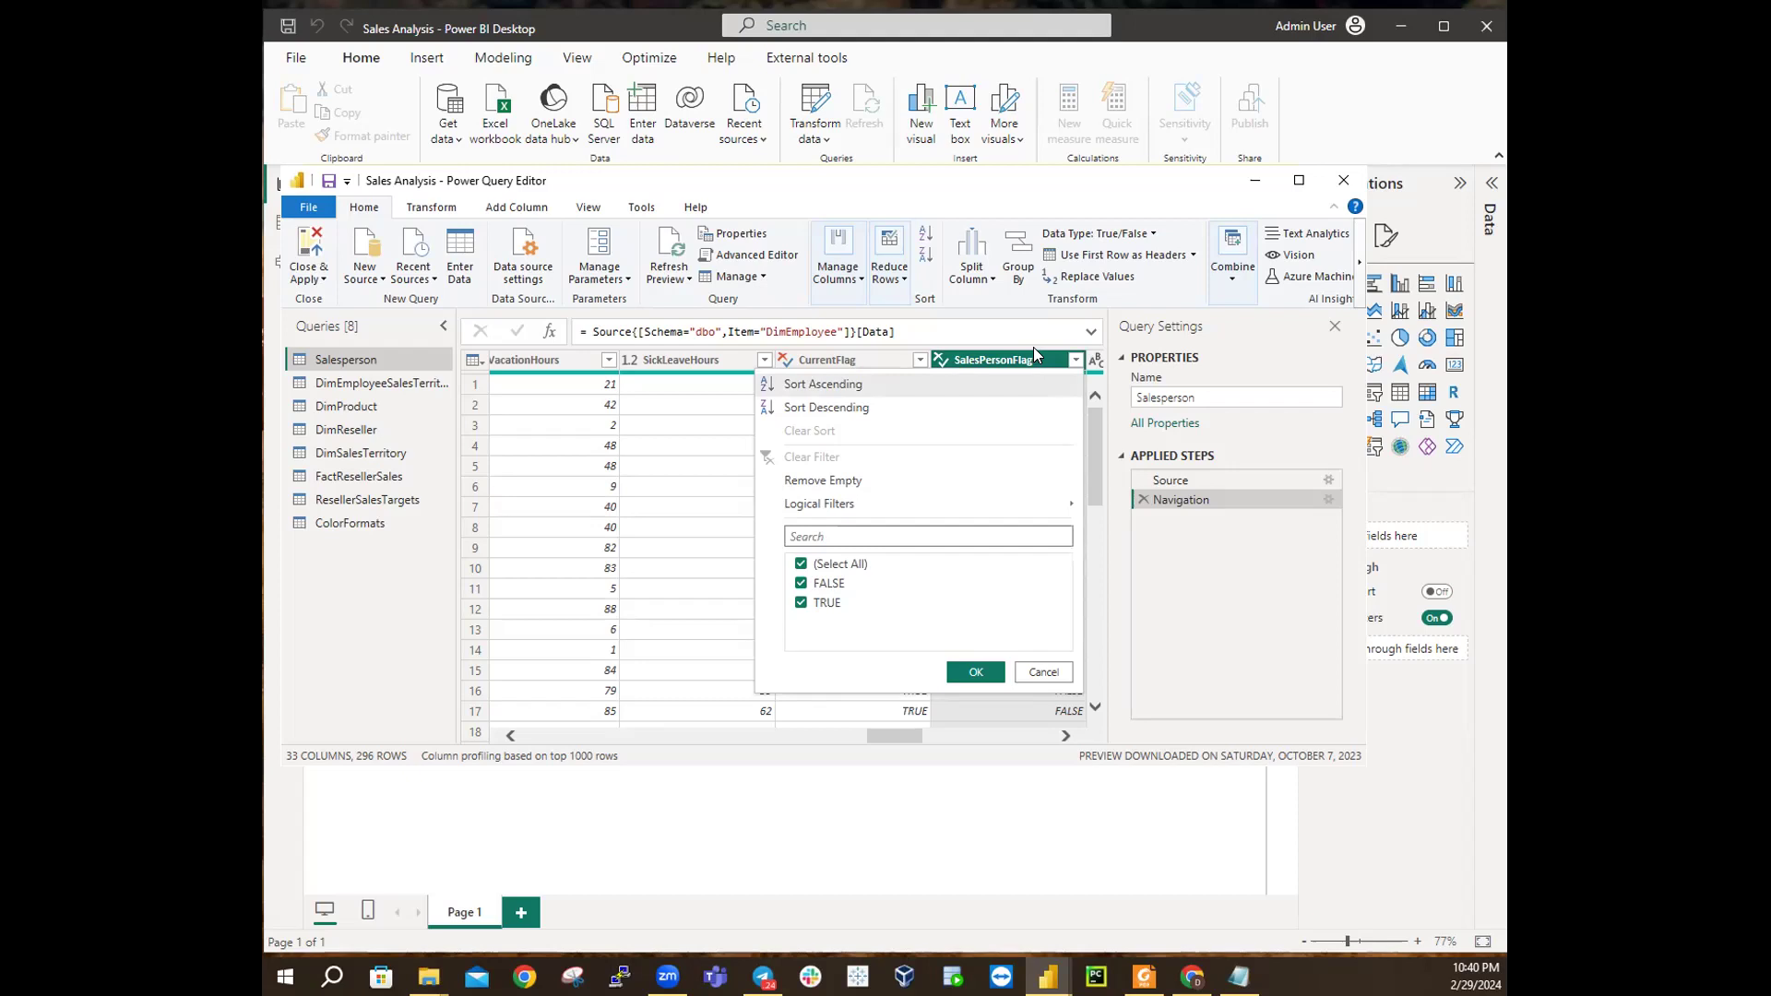
click(801, 565)
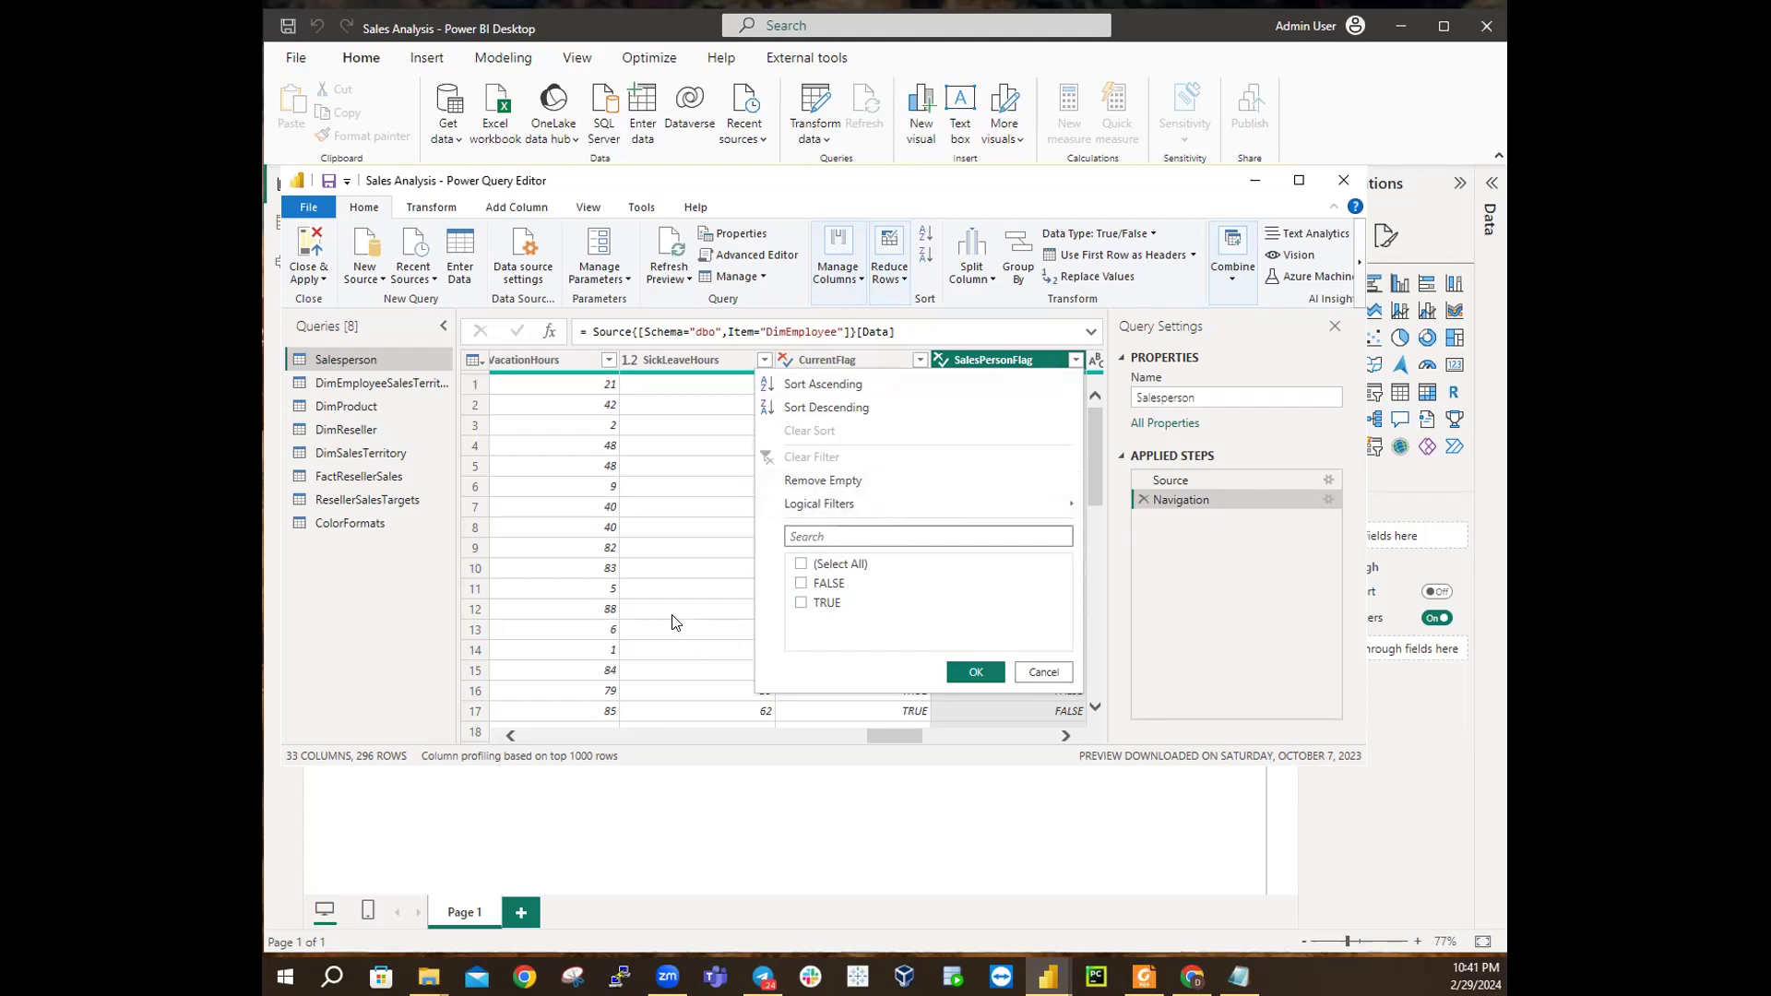
click(801, 604)
click(976, 673)
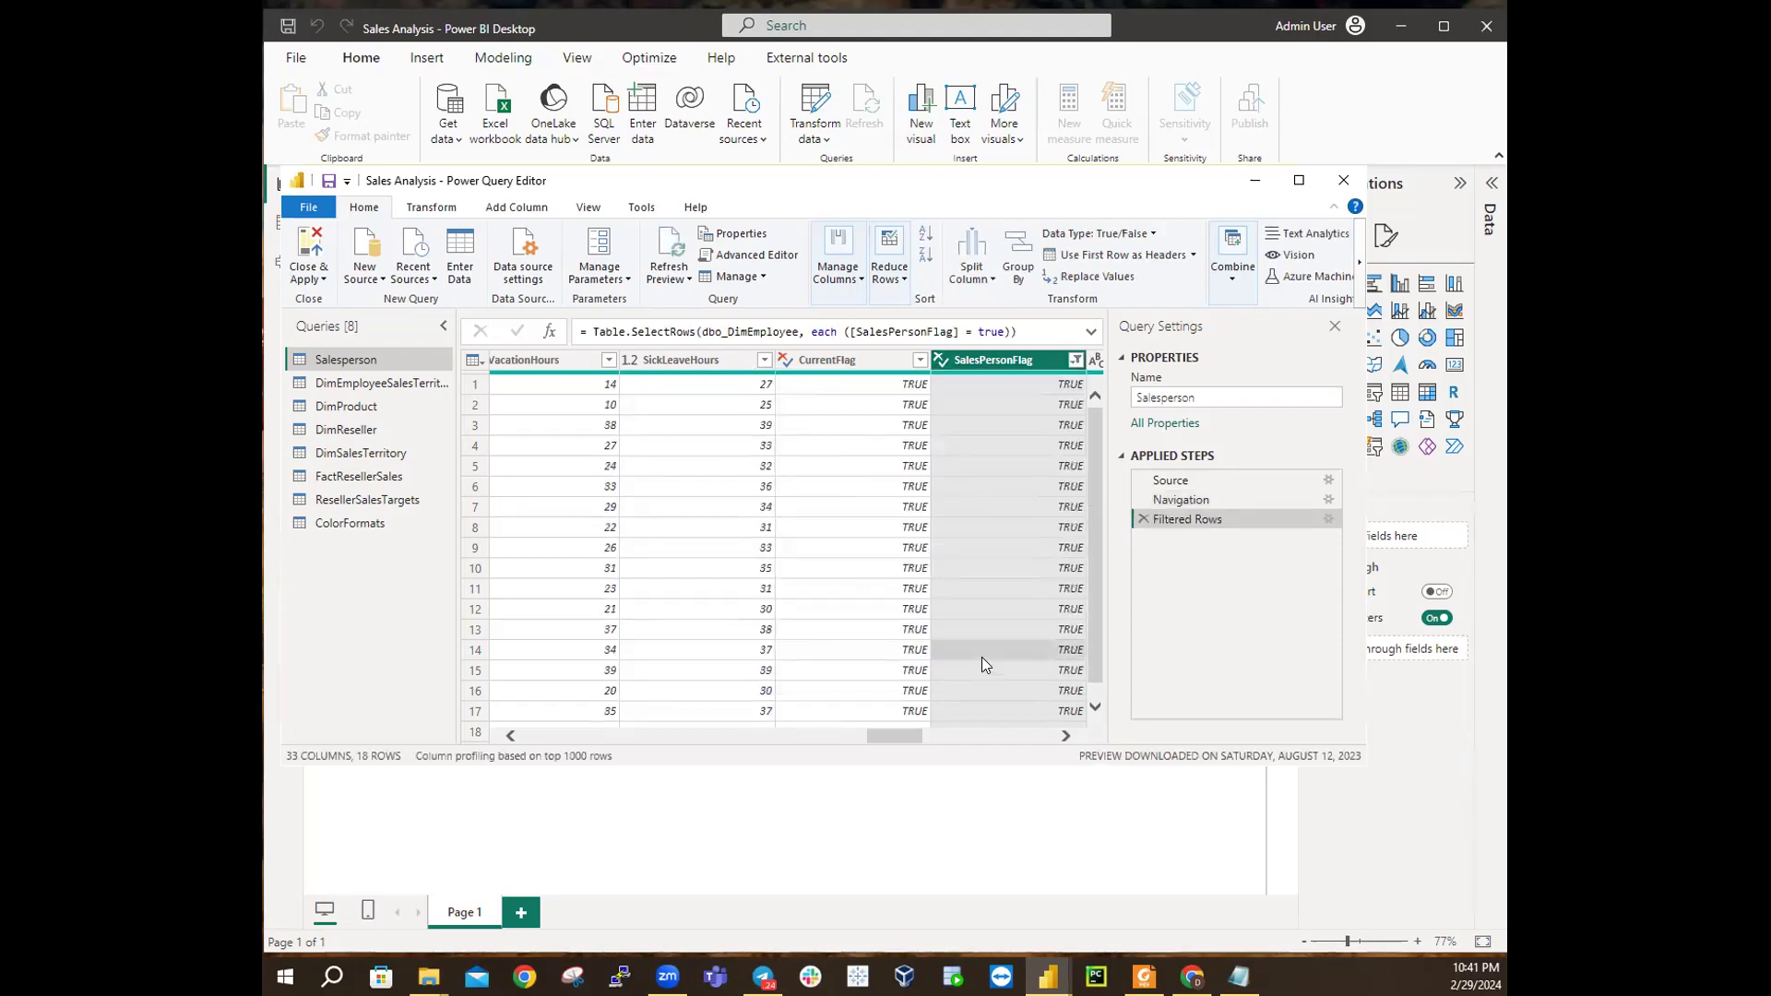
Step: Examine the filtered Salesperson rows across all columns, from EmployeeKey to FactResellerSales
right_click(982, 655)
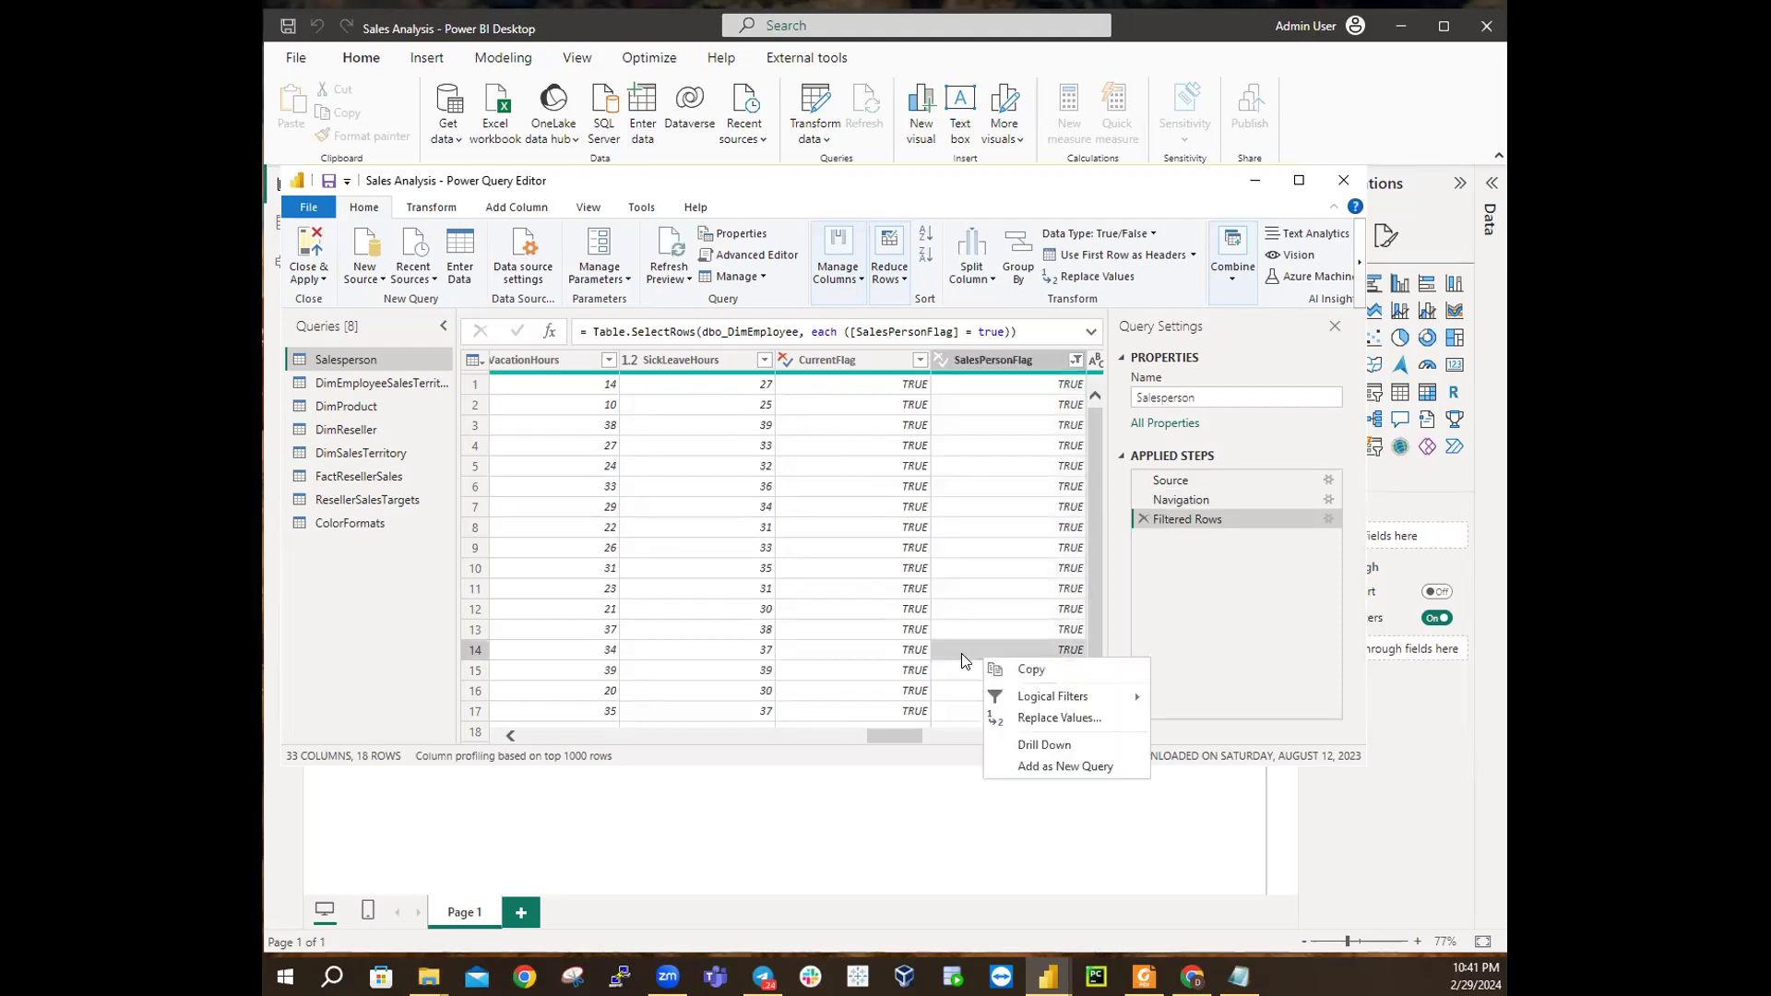
click(1184, 583)
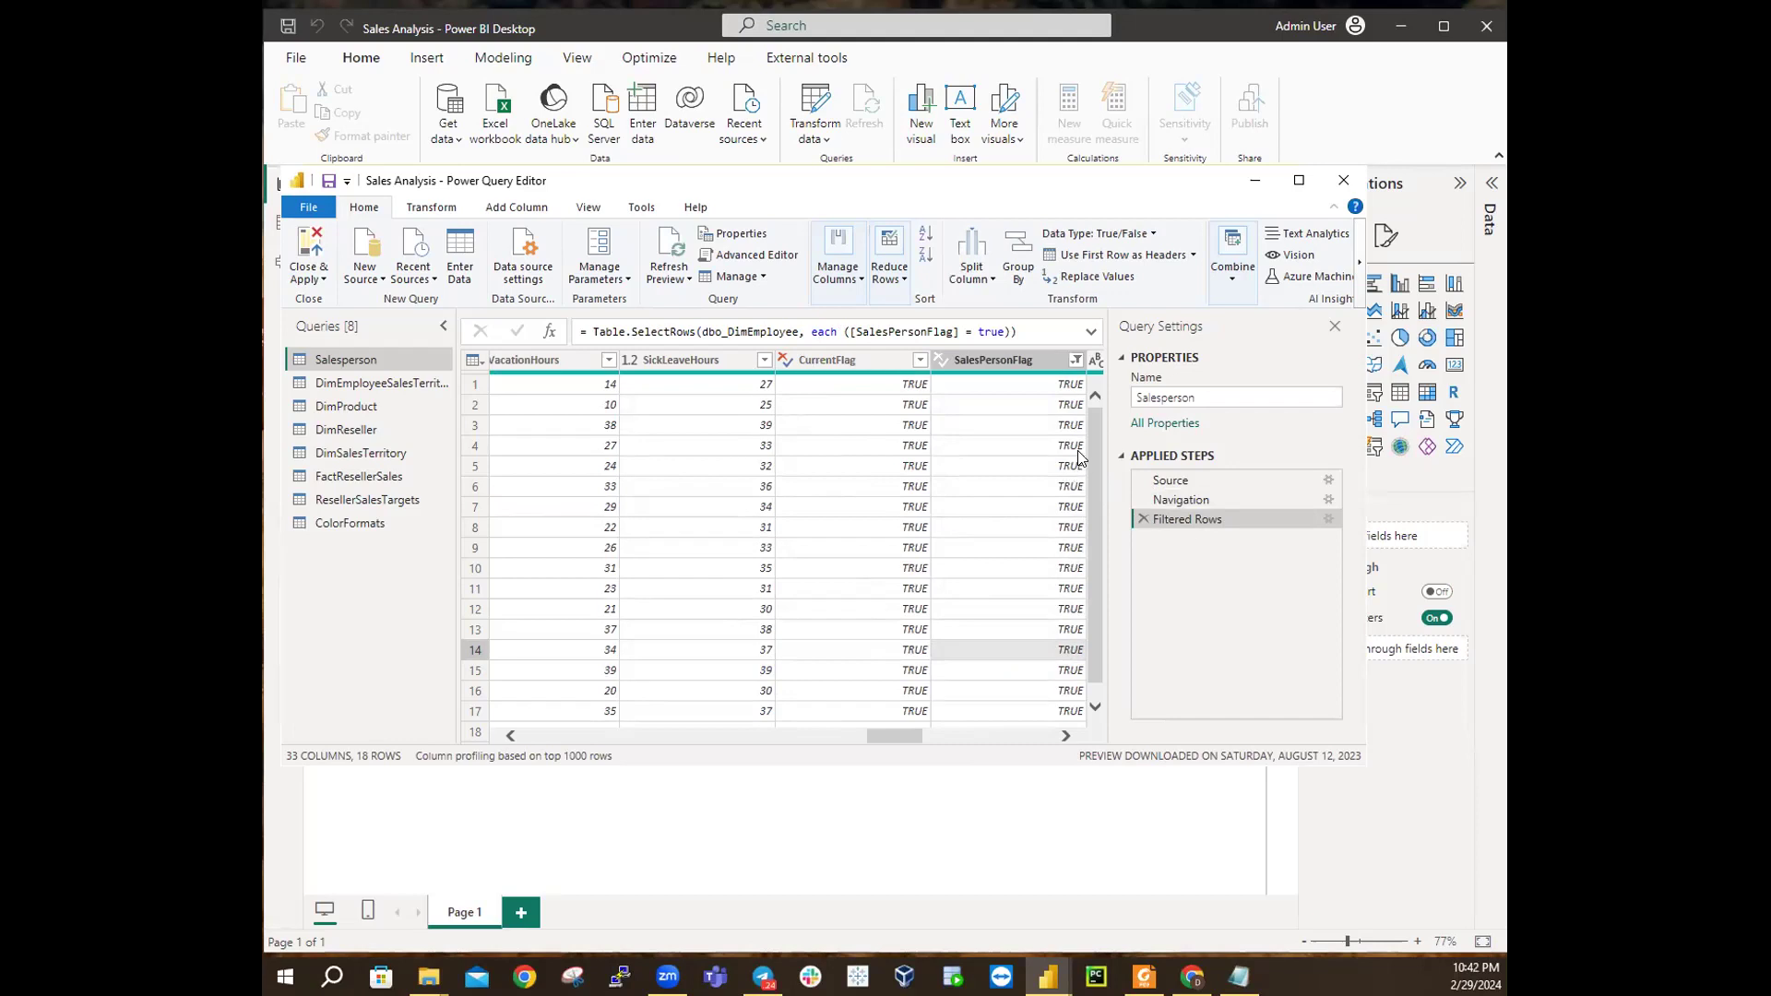
scroll(1101, 495, down, 2)
scroll(1099, 447, up, 1)
drag(886, 734, 542, 736)
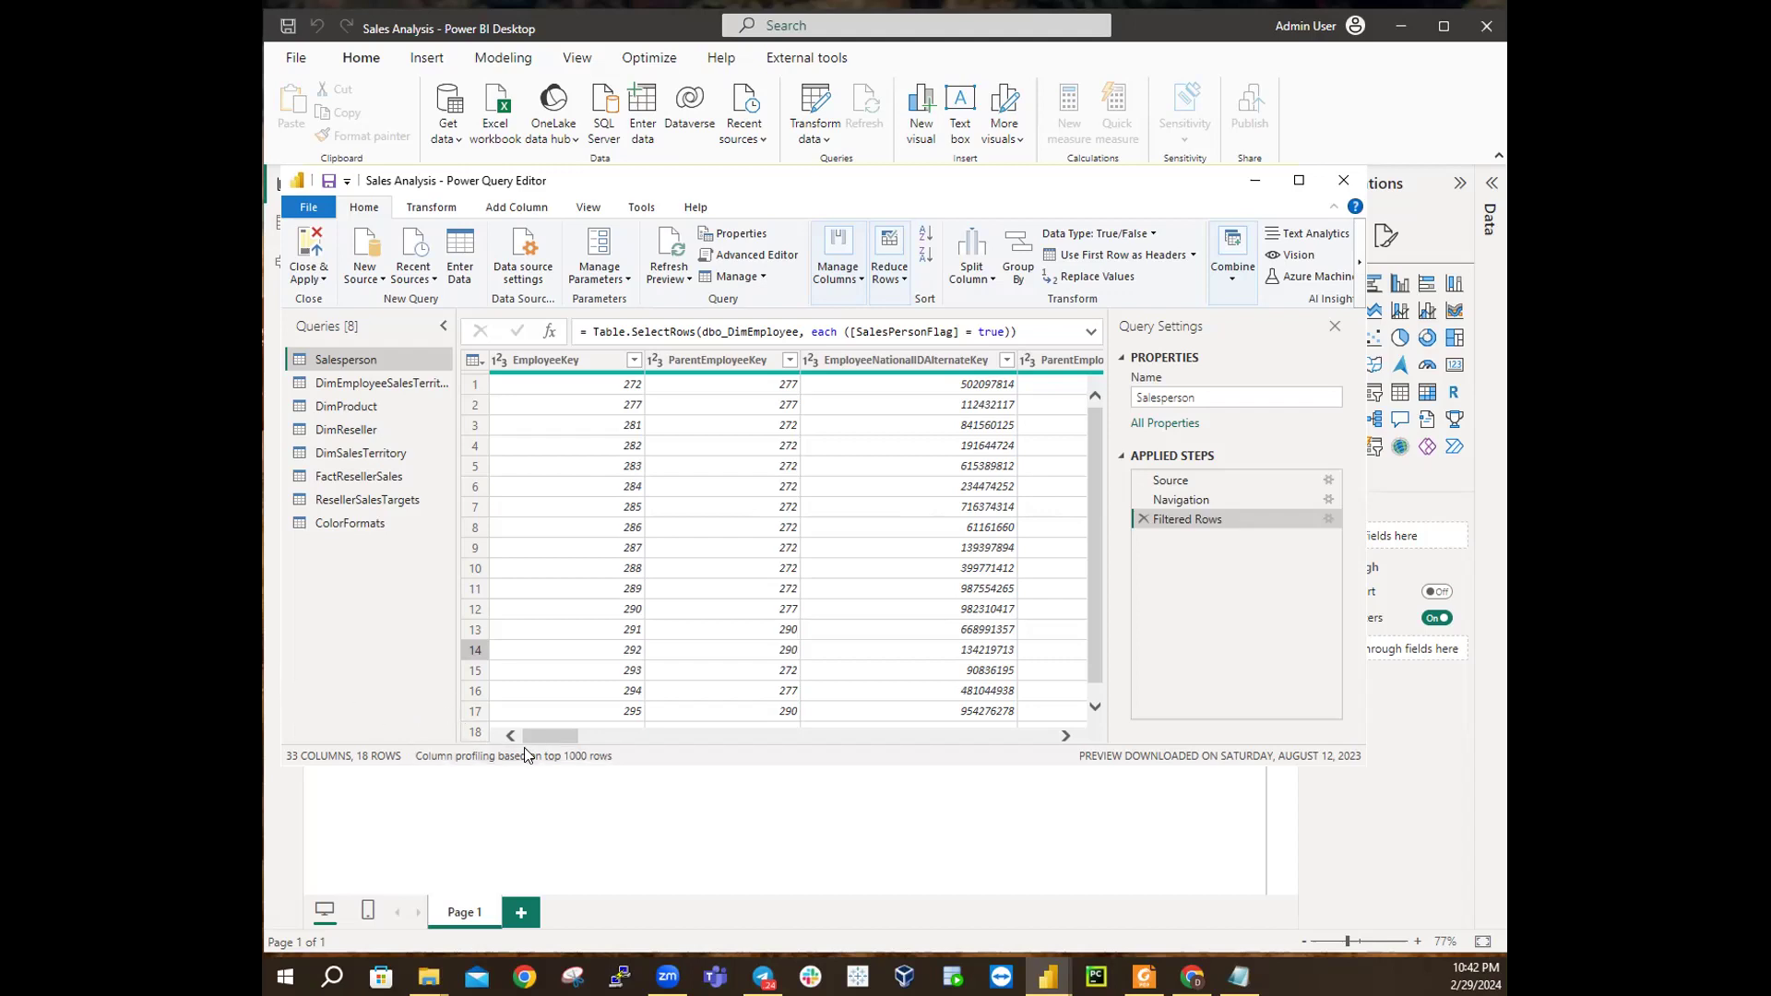
drag(546, 735, 1044, 735)
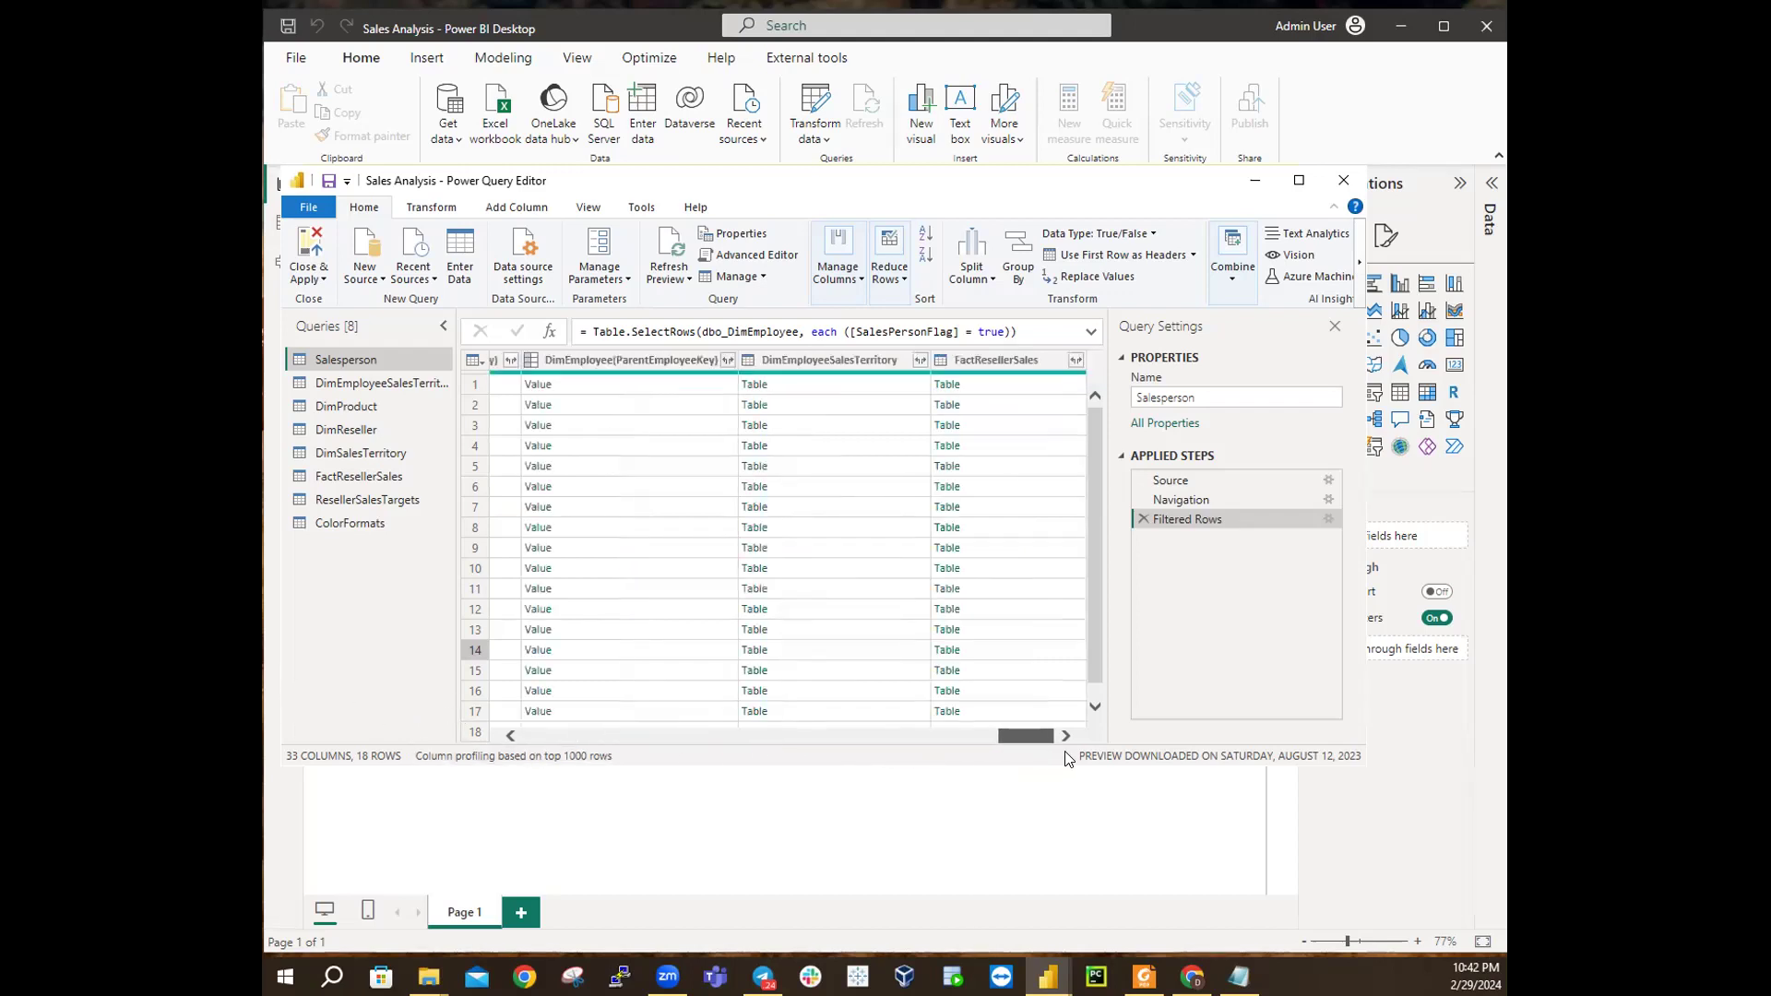
drag(854, 731, 505, 703)
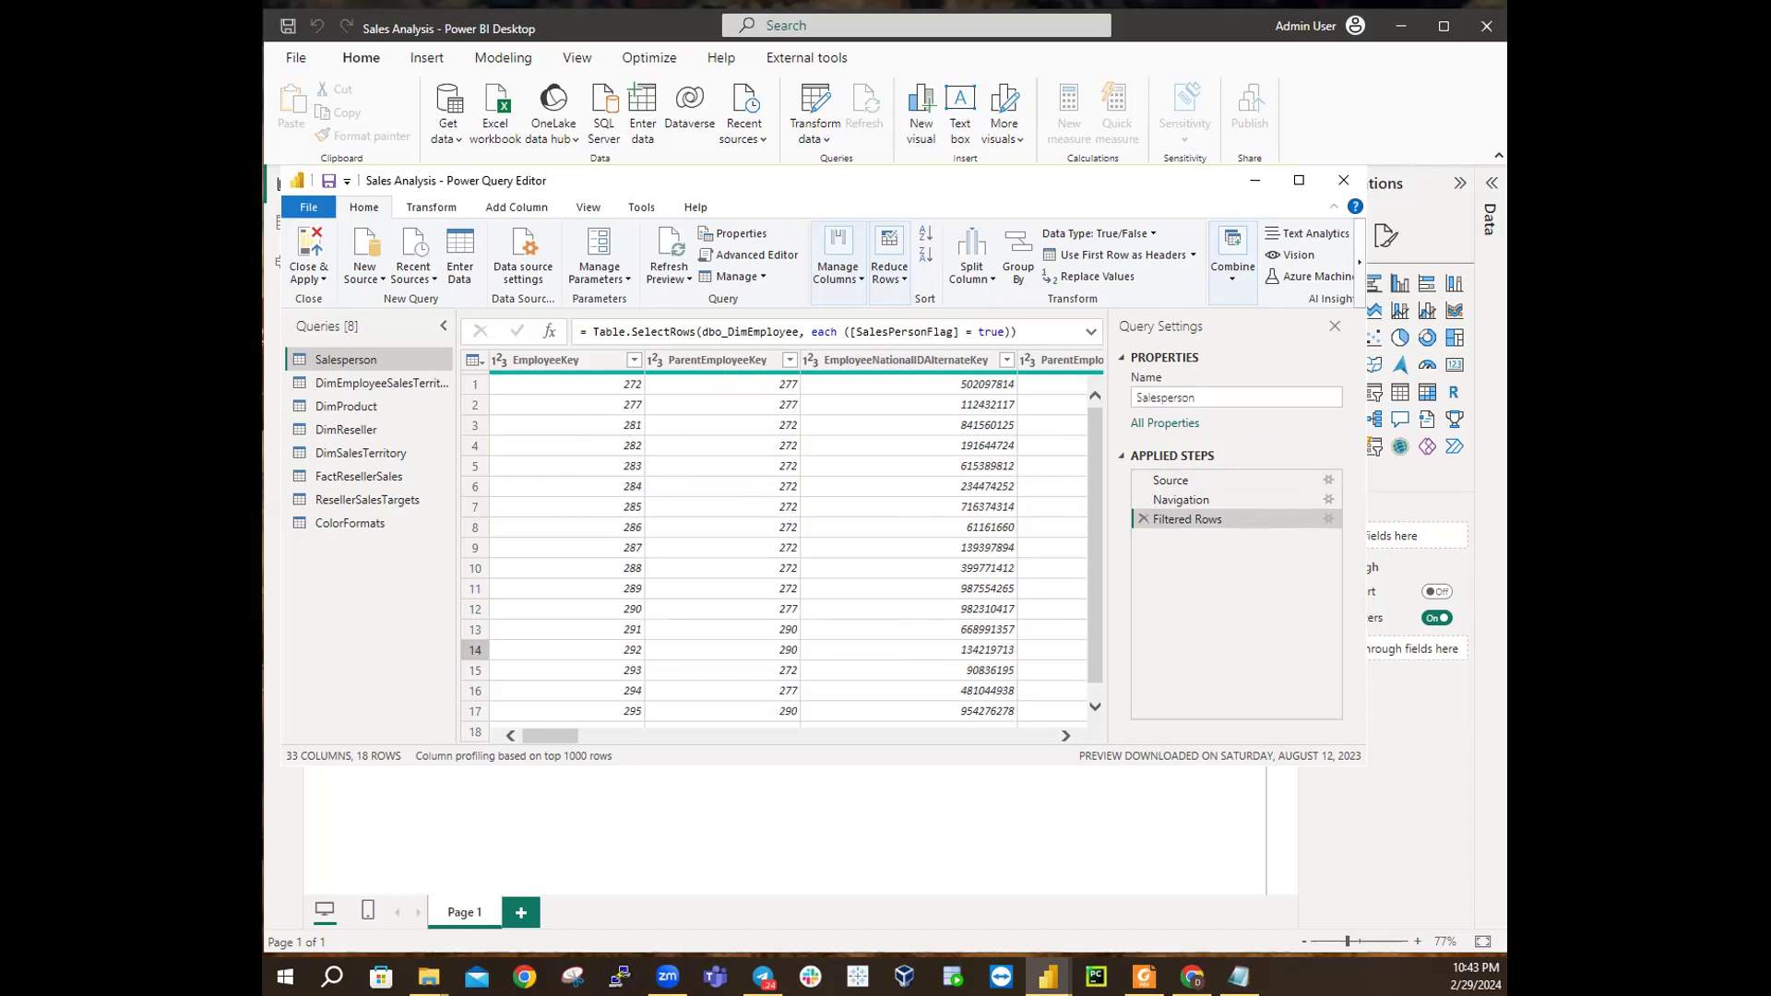
key(alt+Tab)
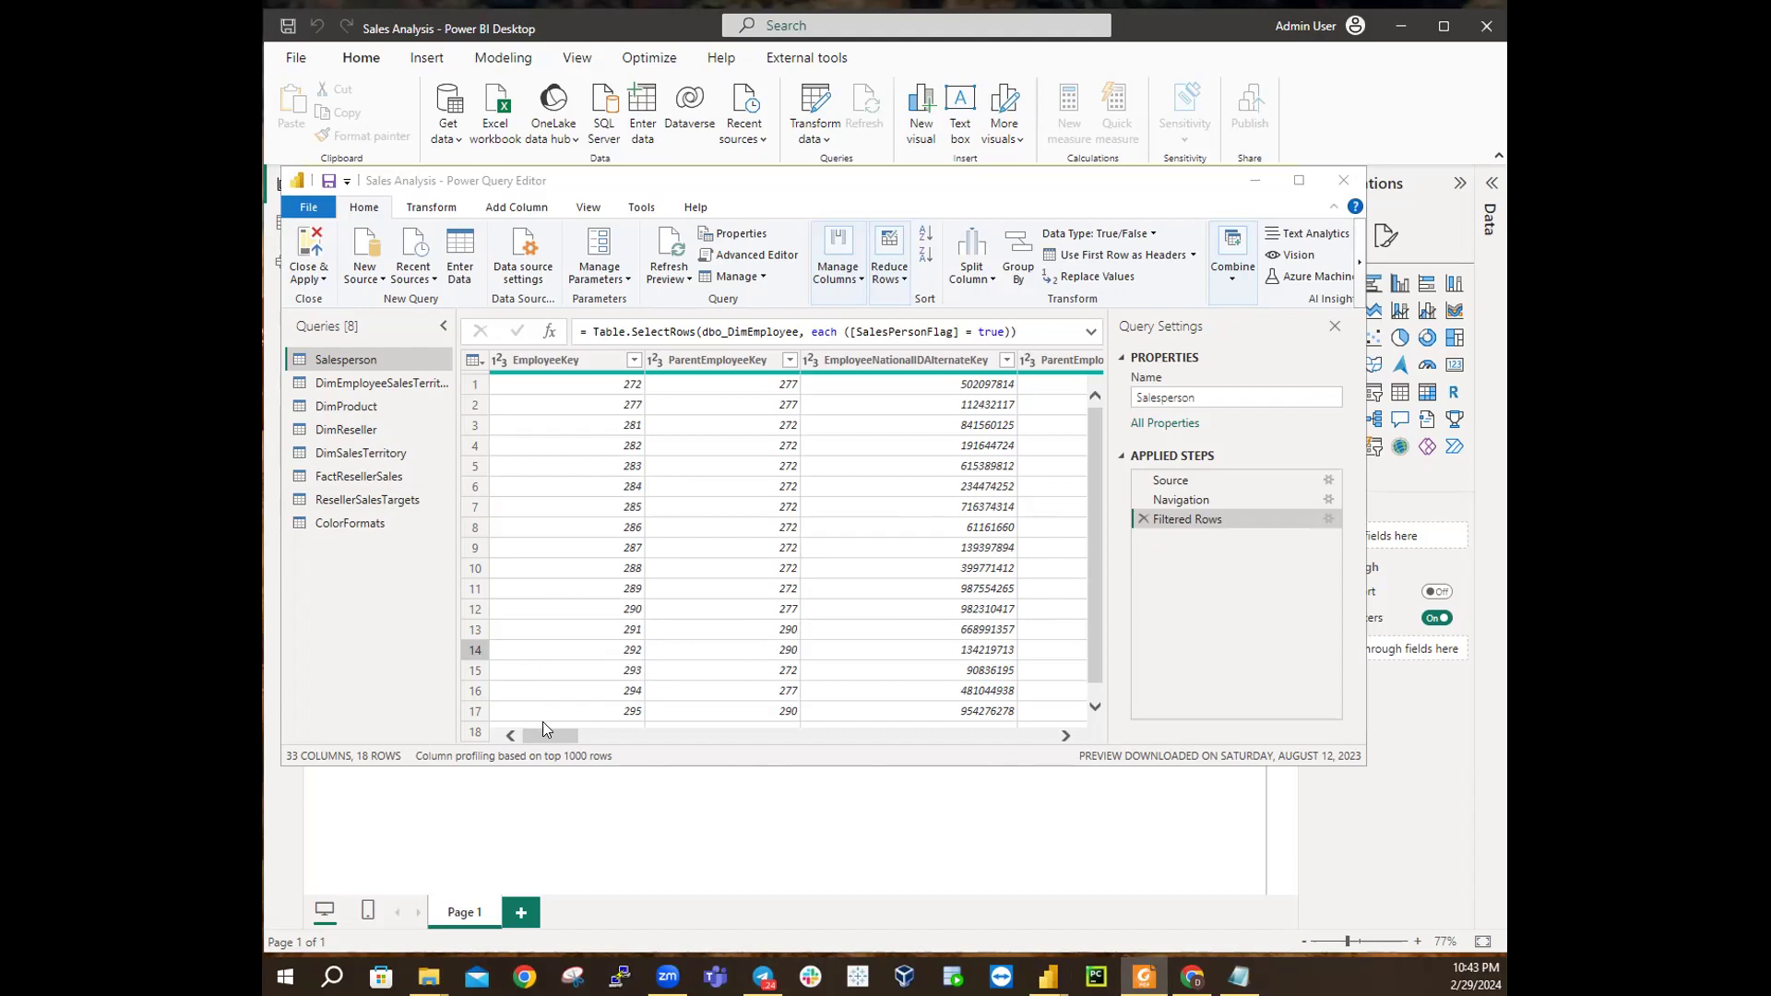
drag(538, 731, 874, 735)
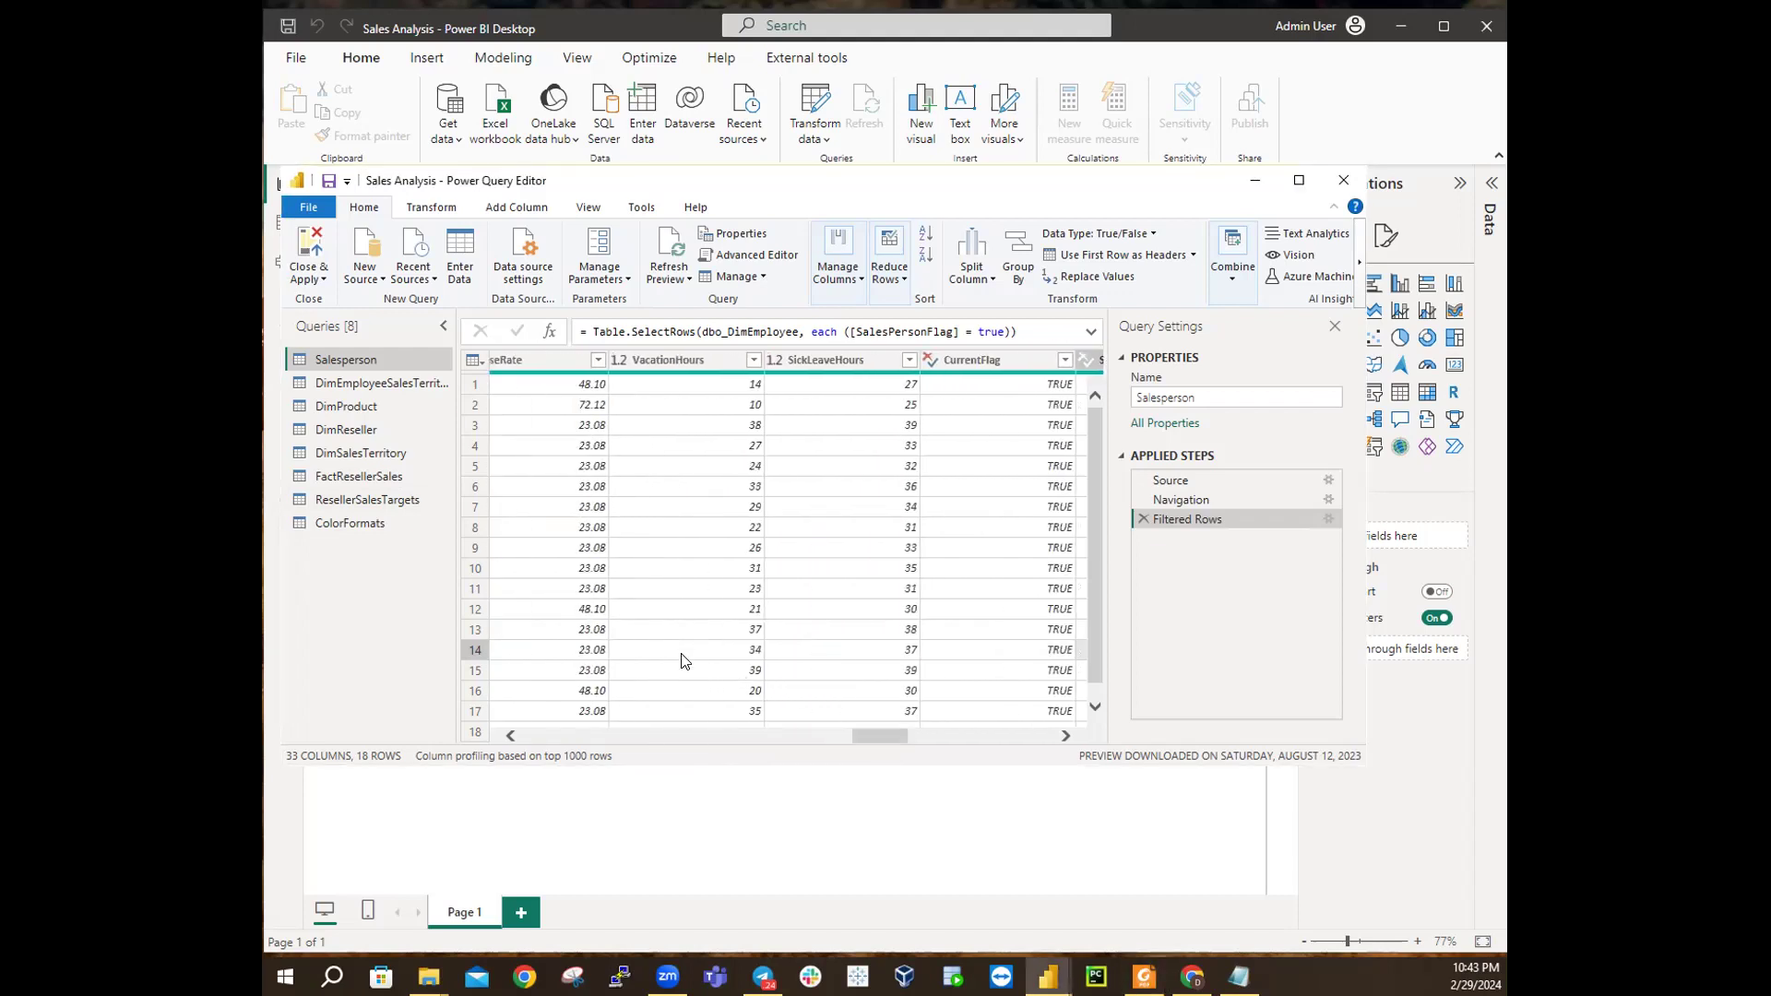
right_click(614, 632)
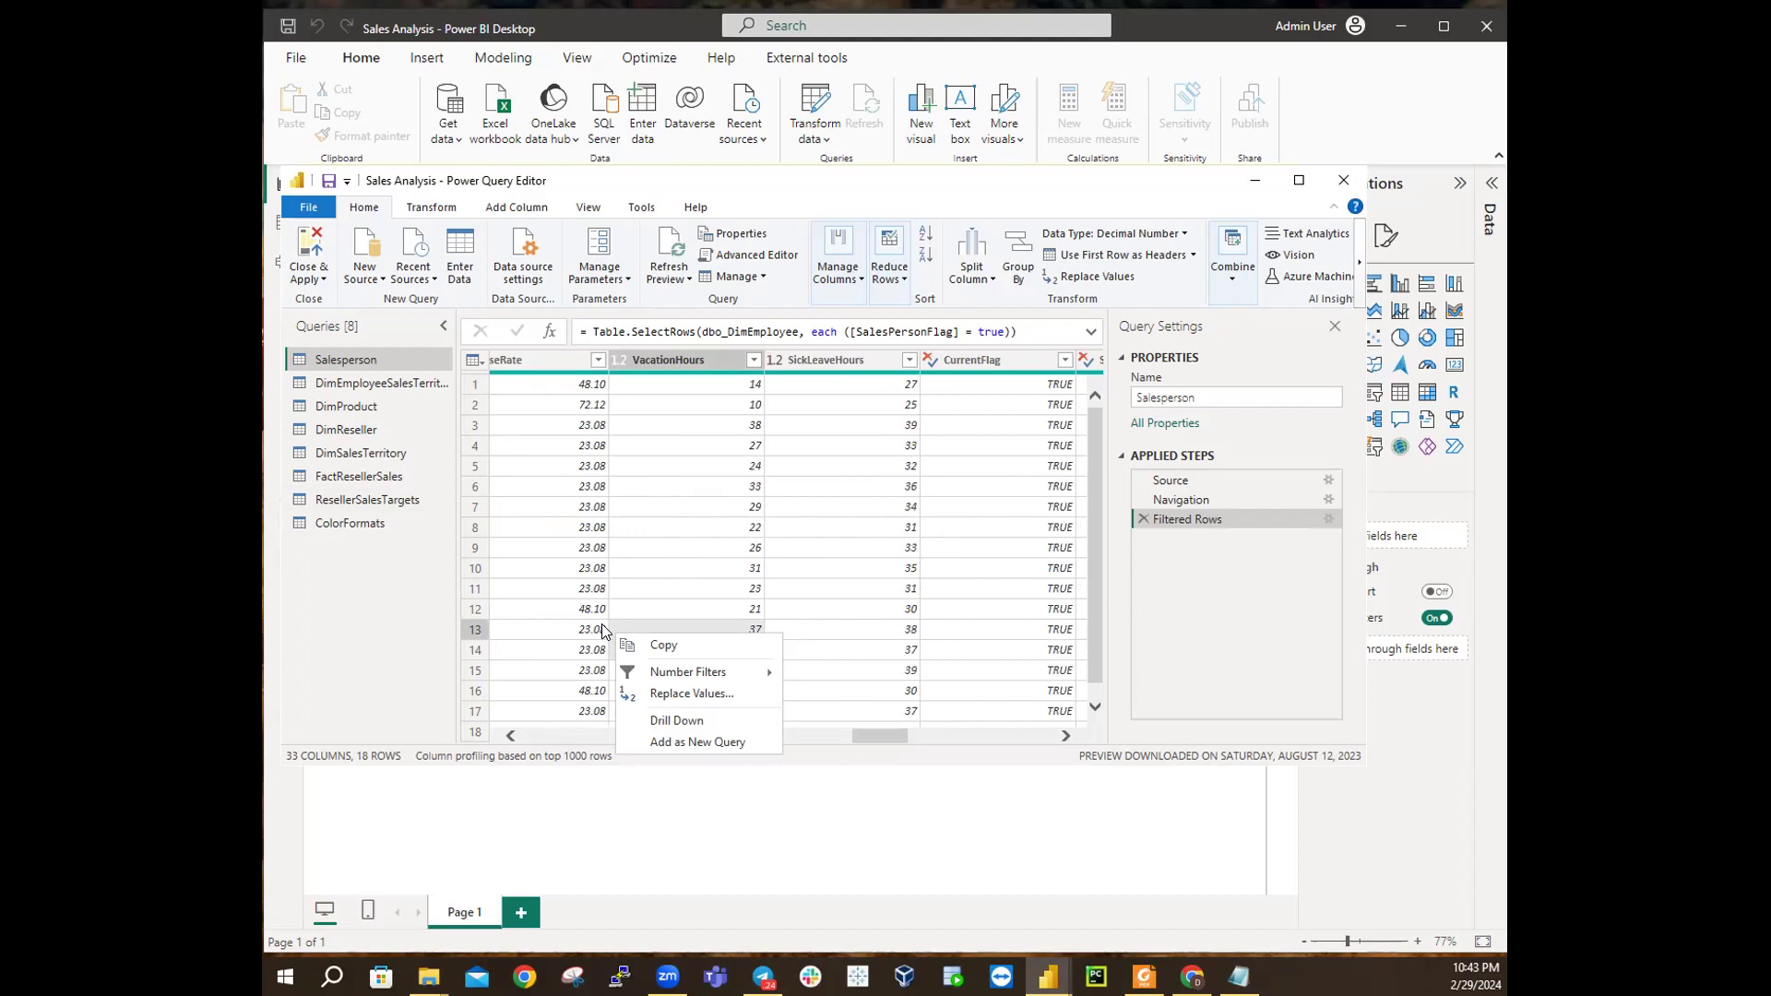
click(602, 627)
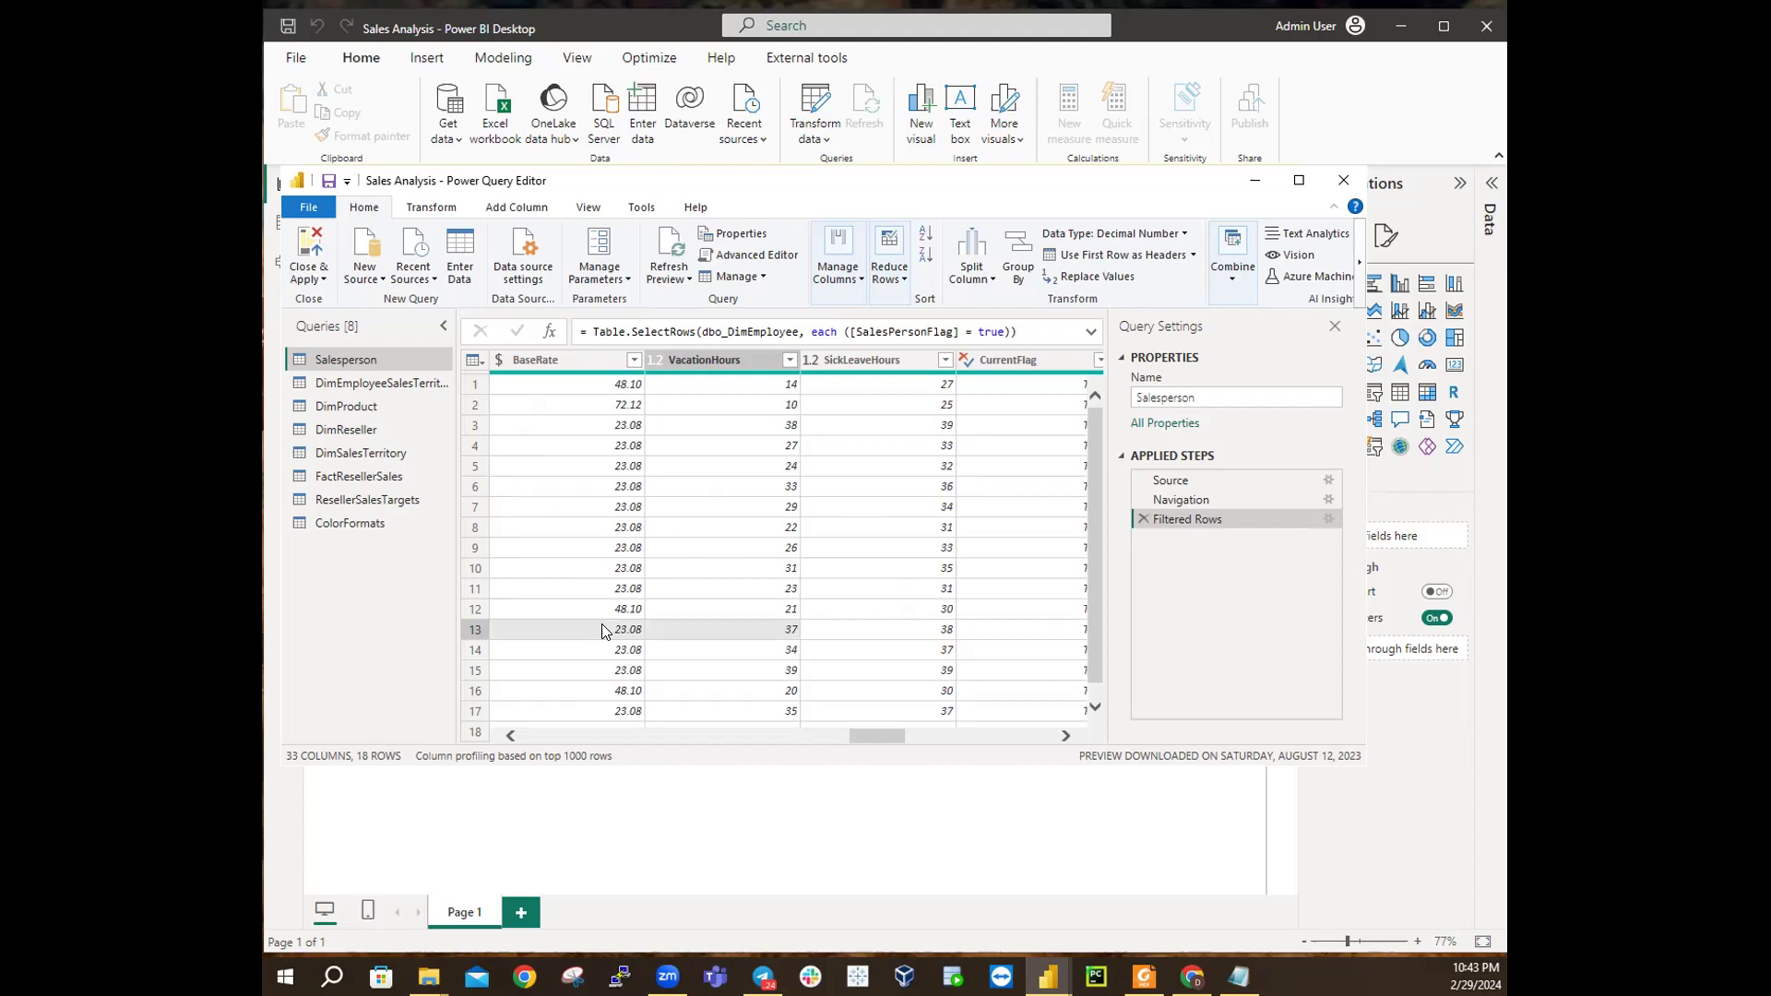
right_click(604, 631)
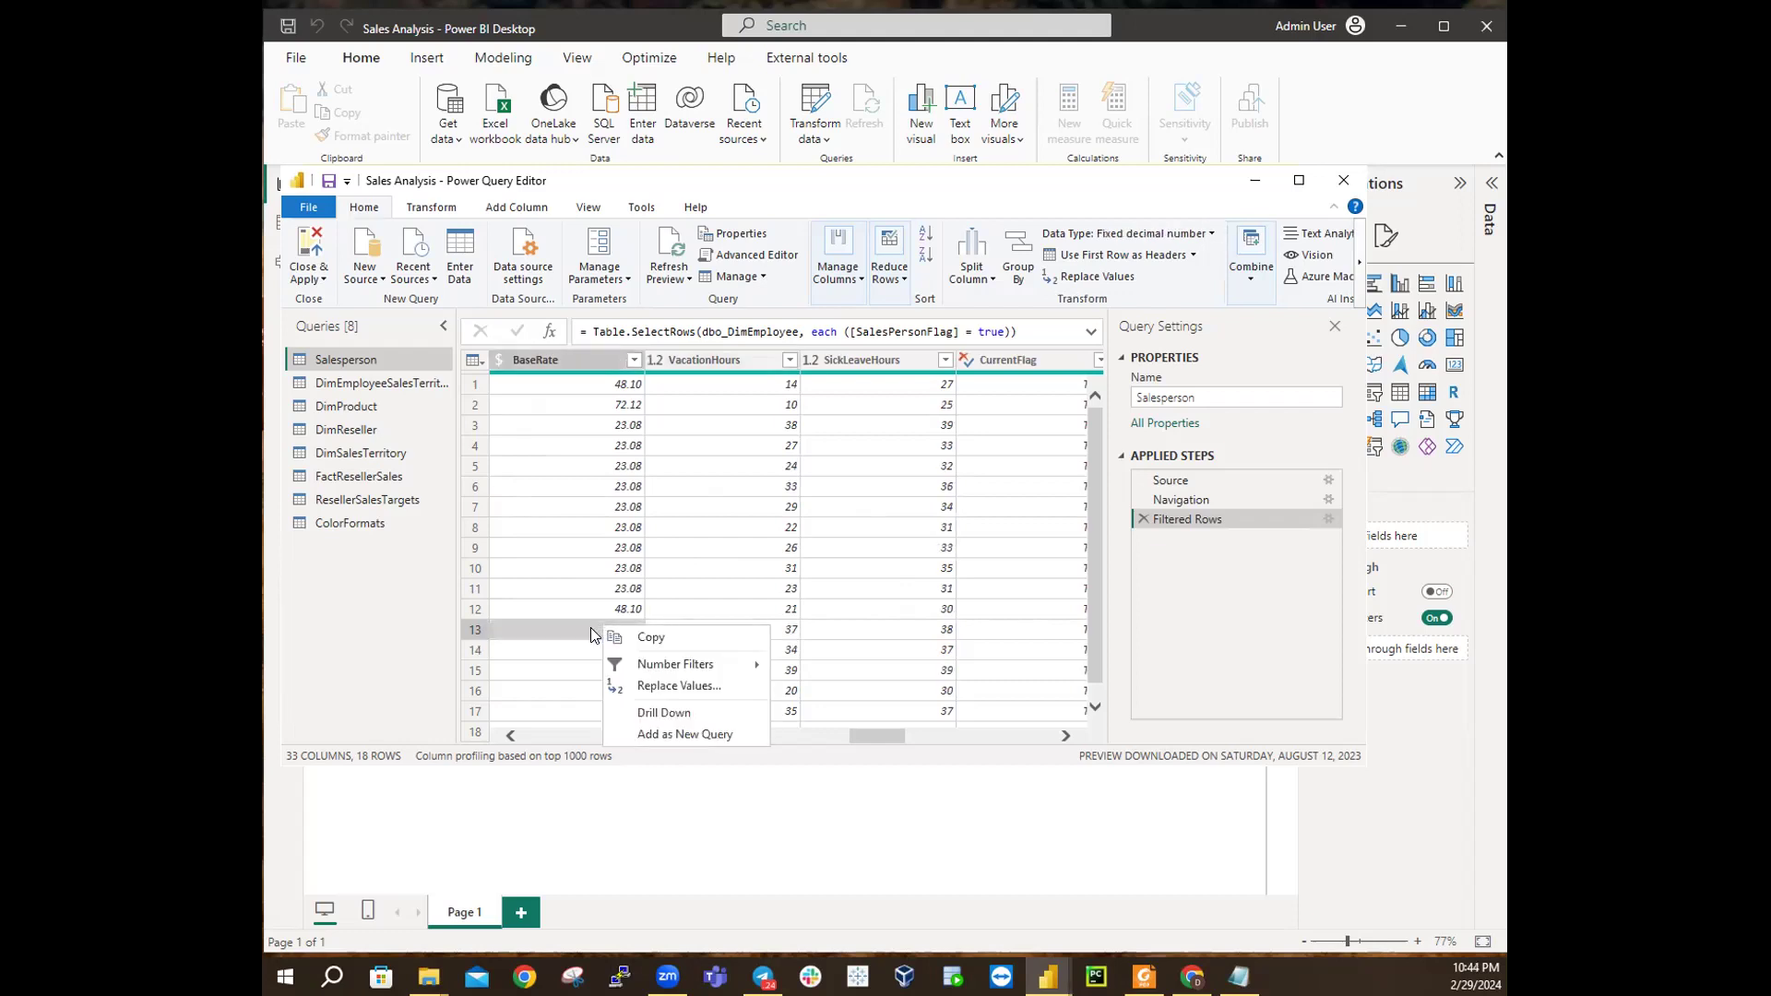
click(890, 845)
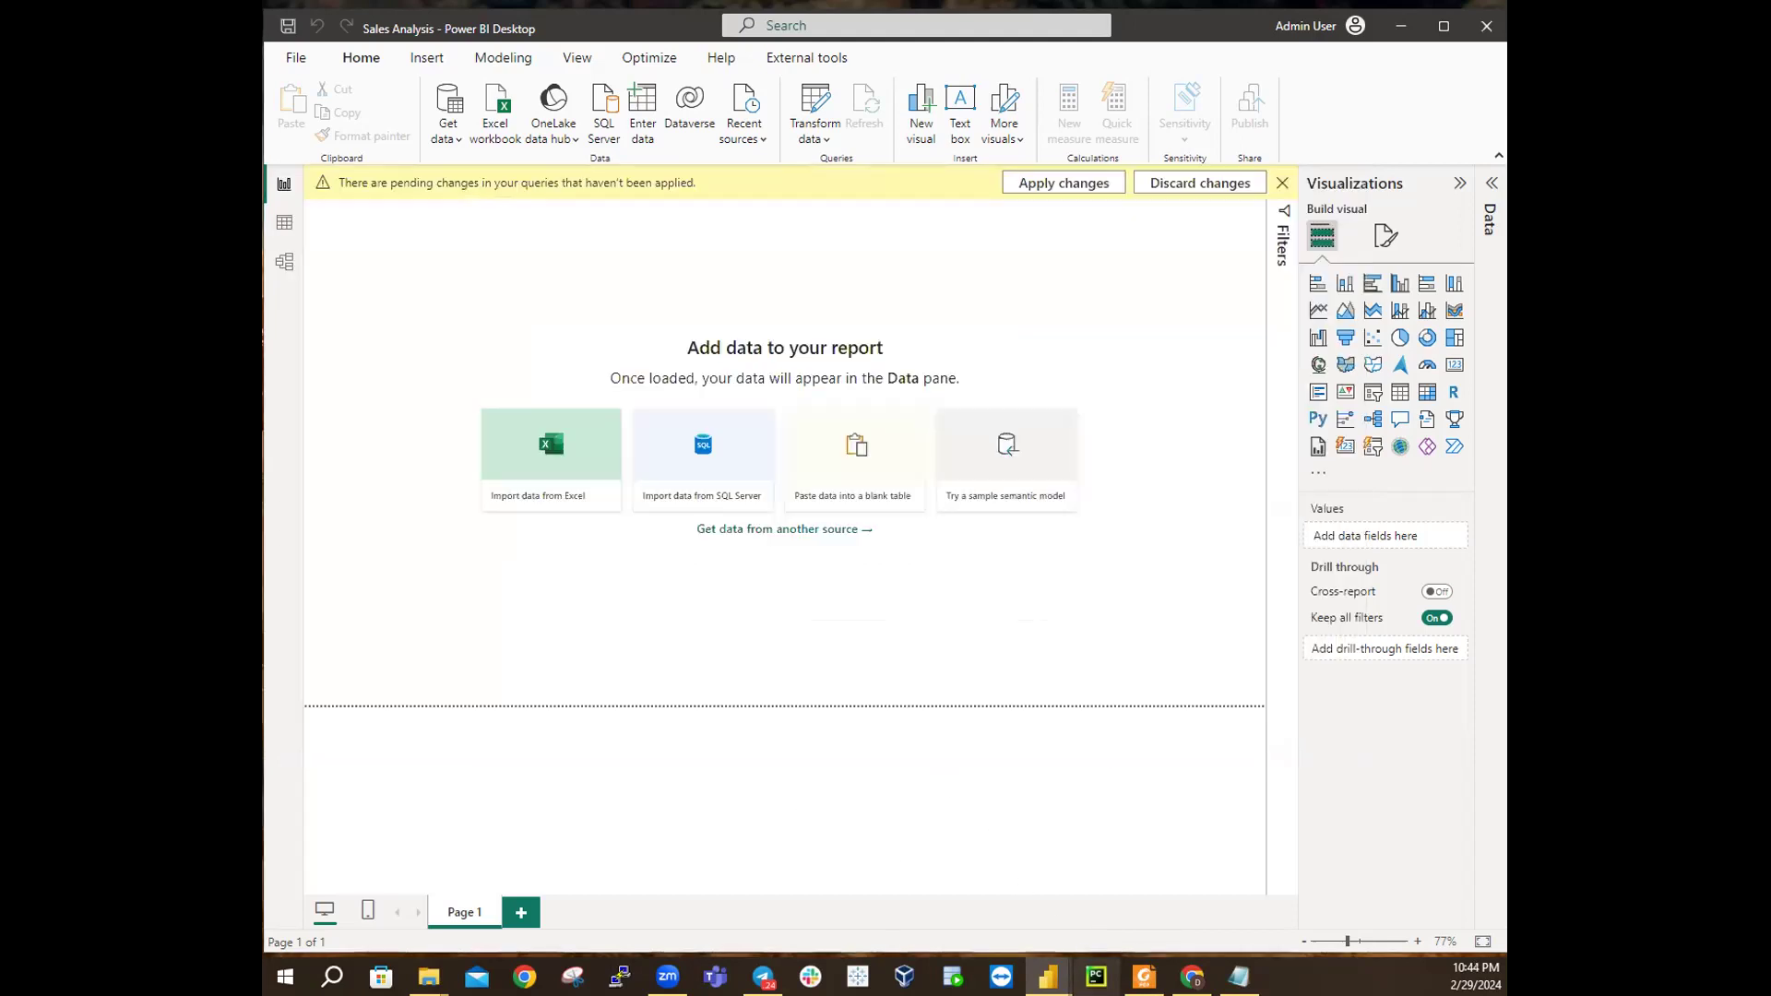
mouse_move(1048, 976)
click(1107, 913)
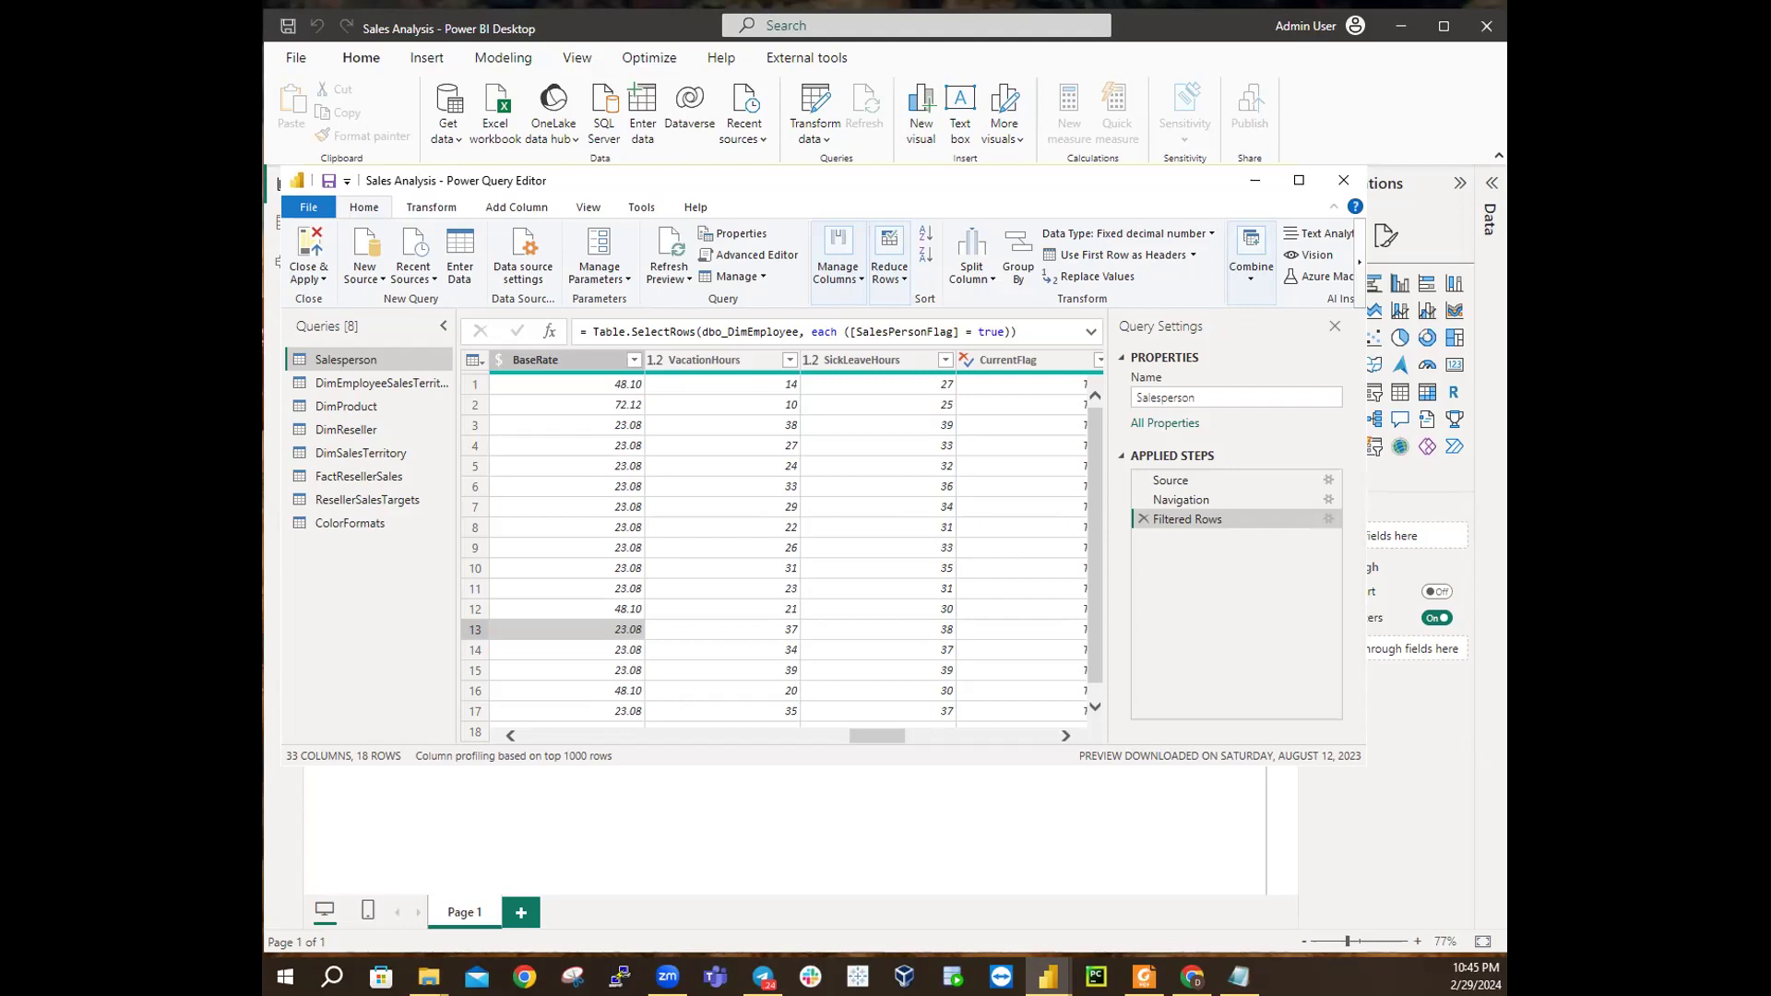
click(299, 207)
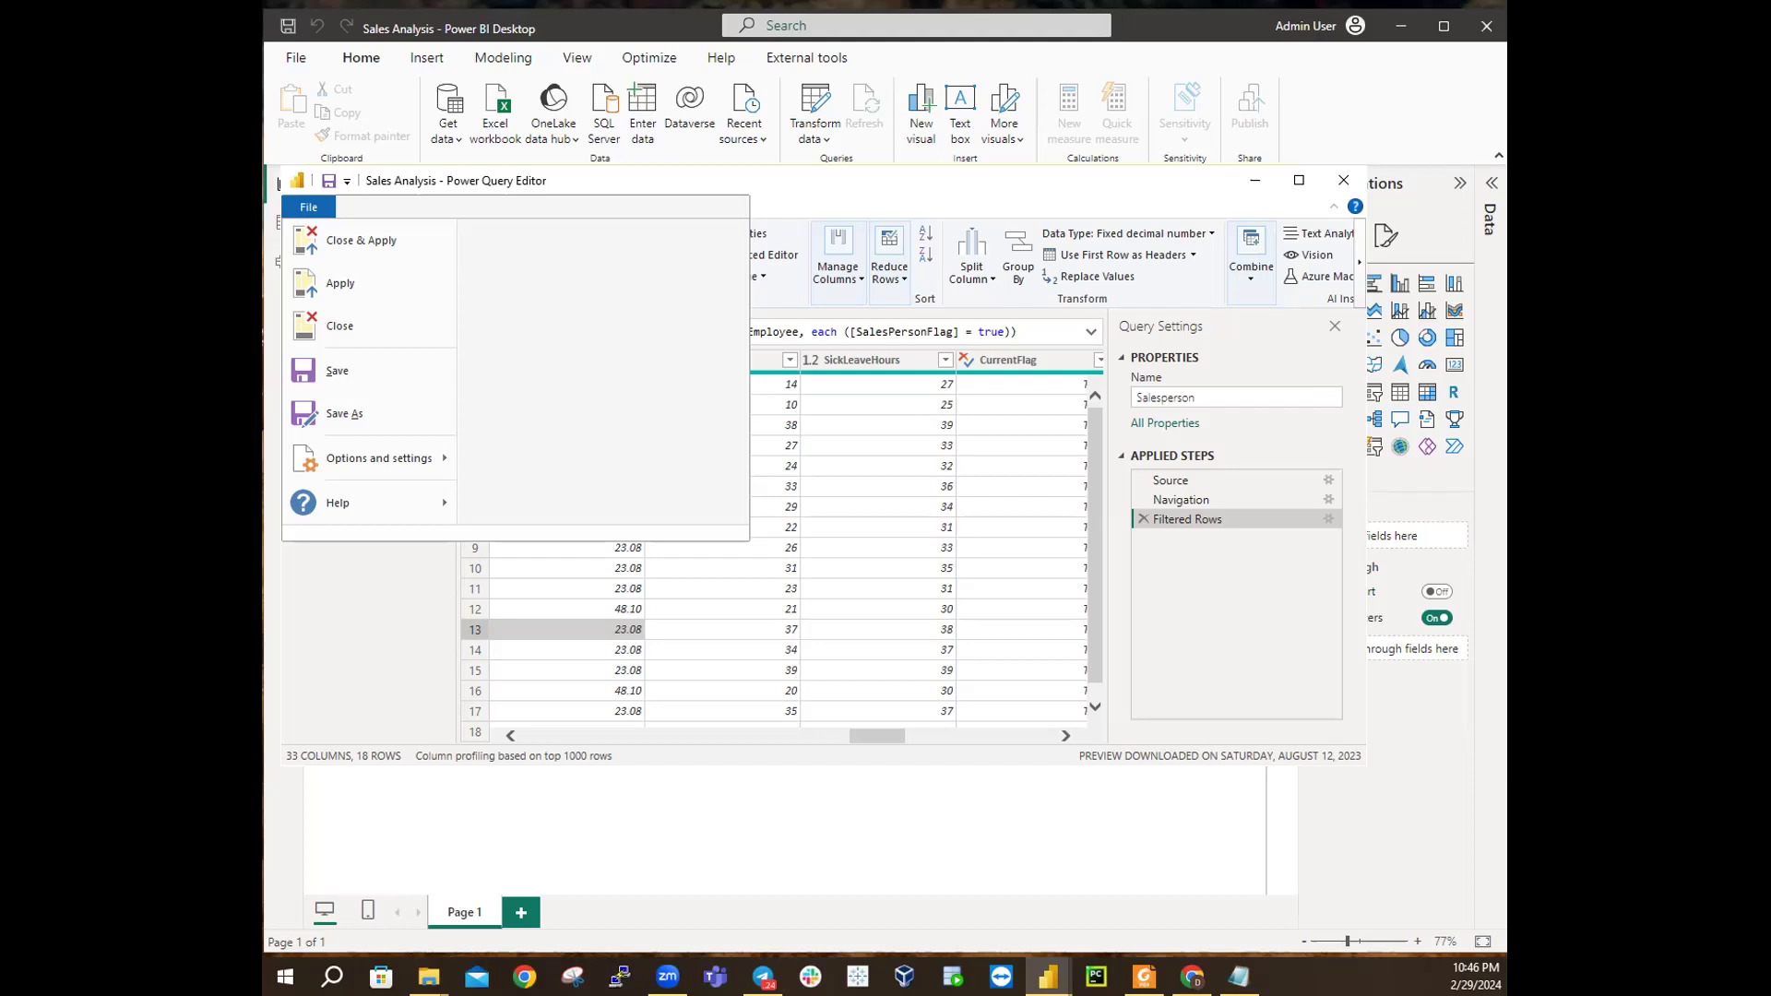
click(892, 188)
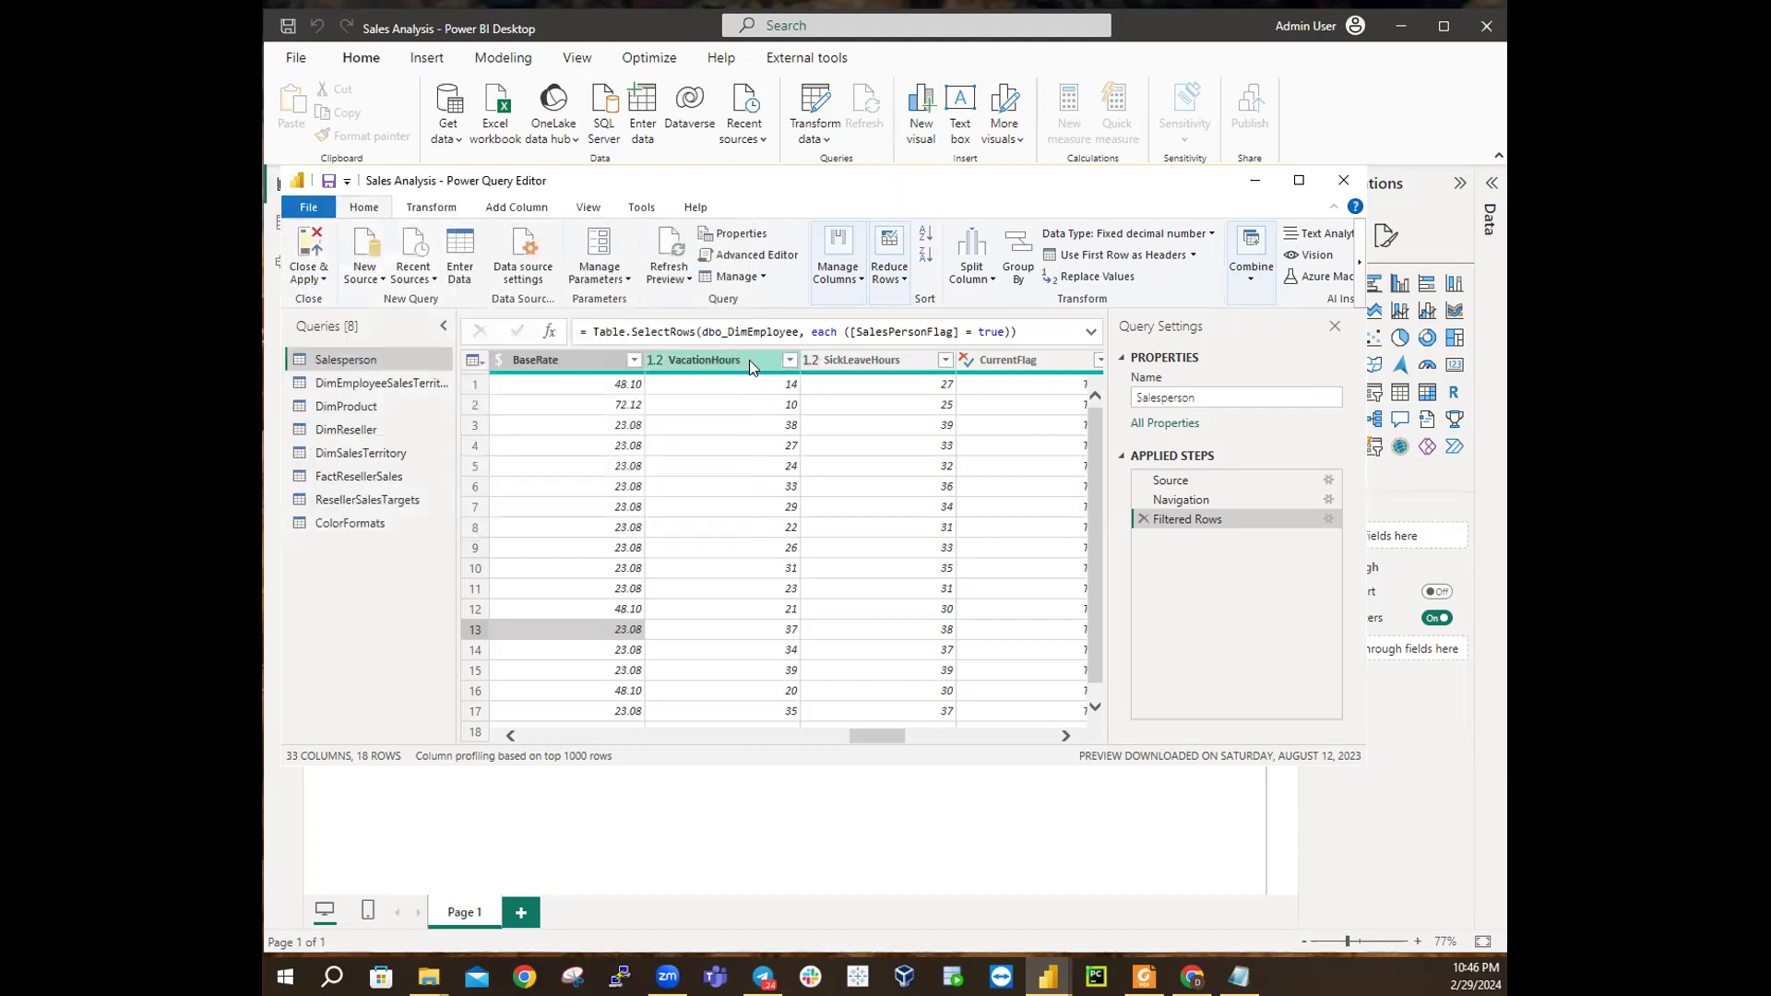
click(694, 362)
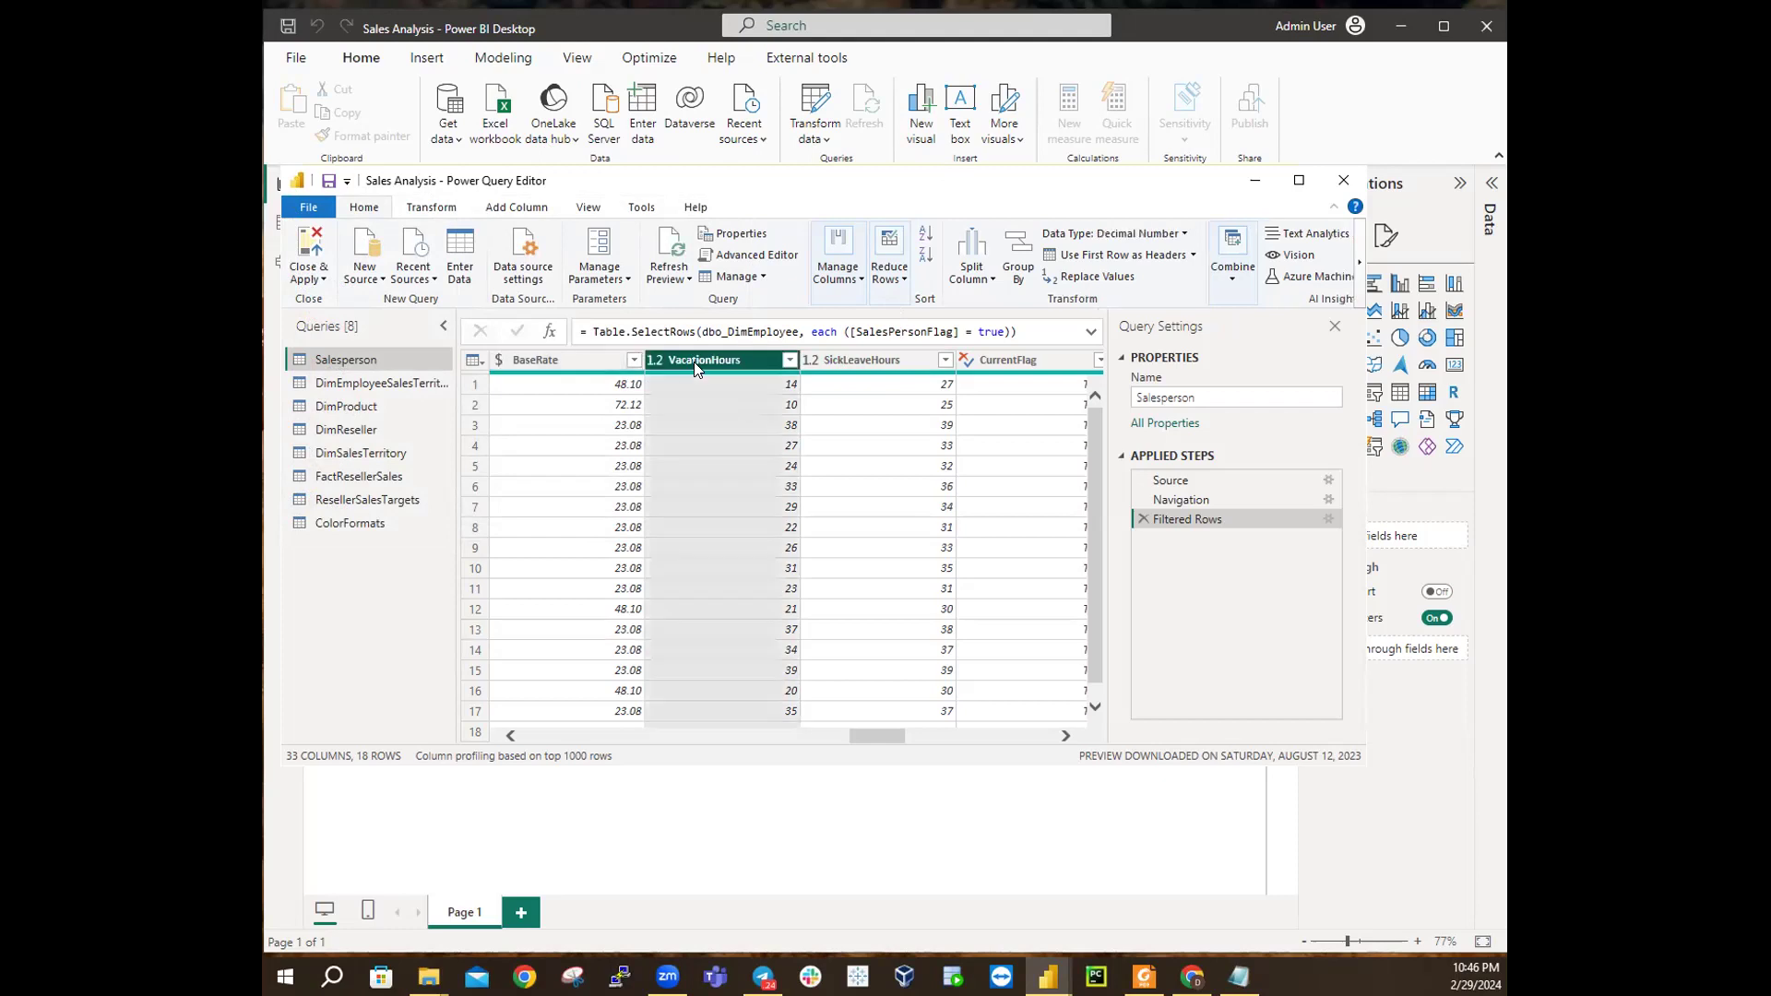
right_click(694, 361)
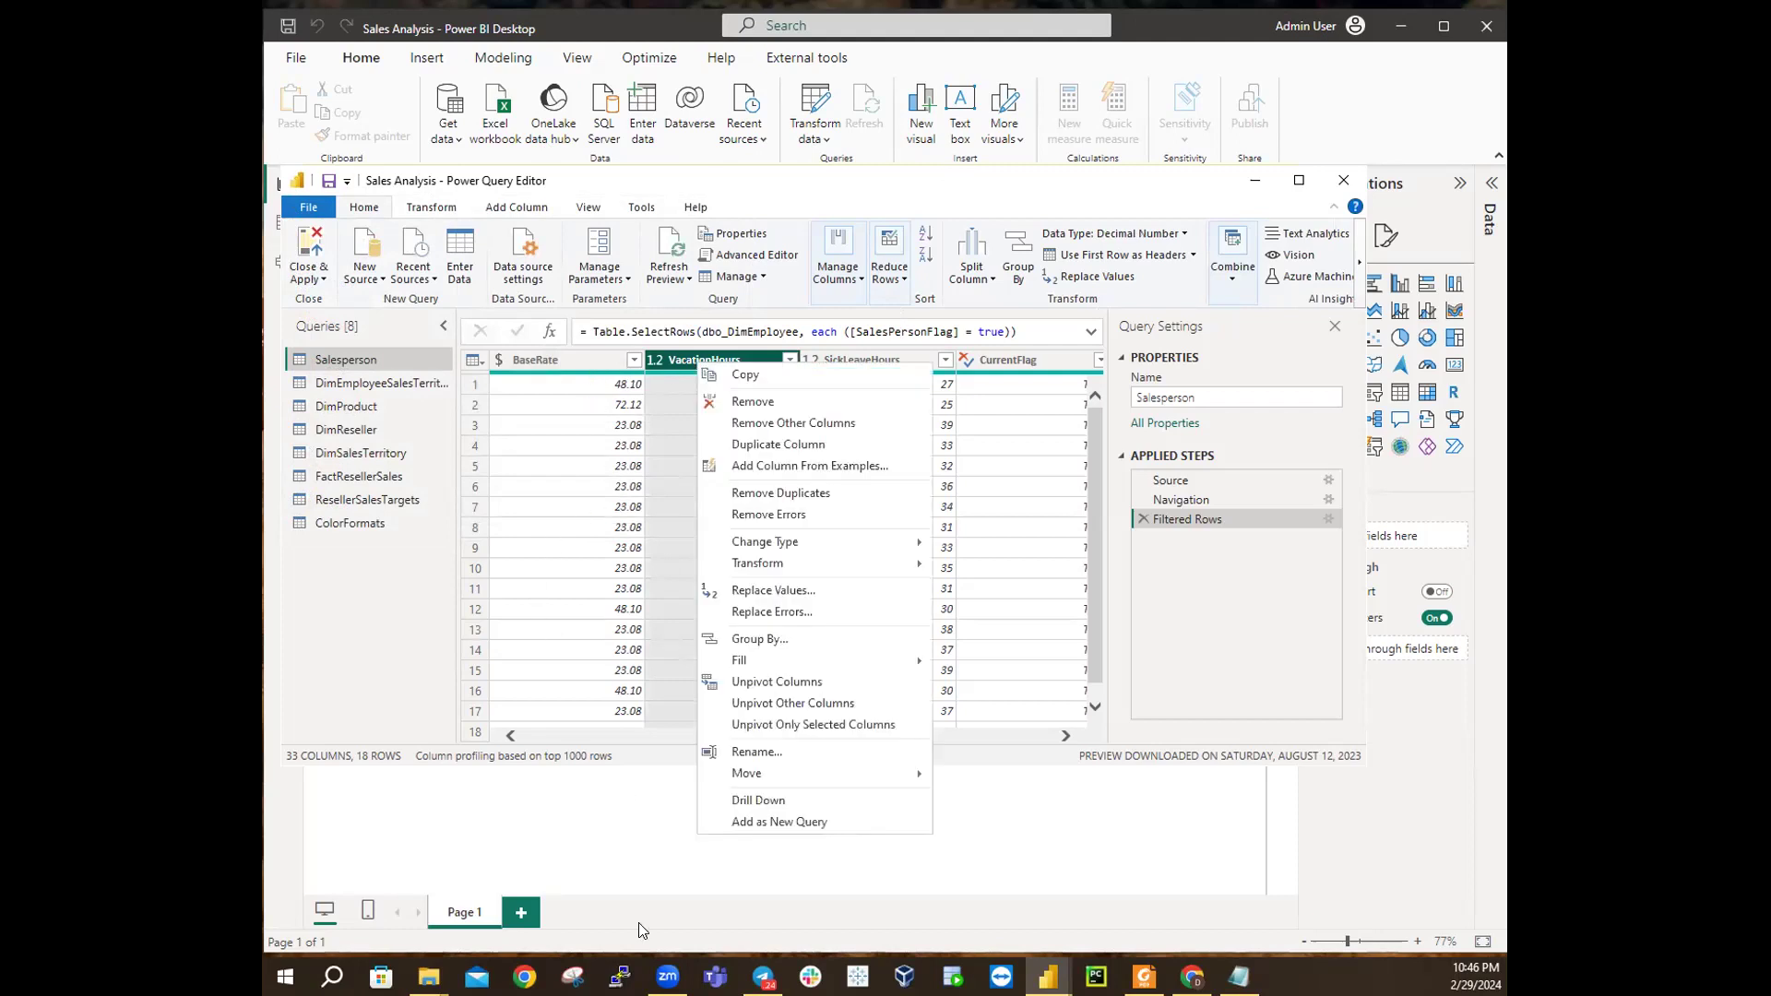
click(613, 818)
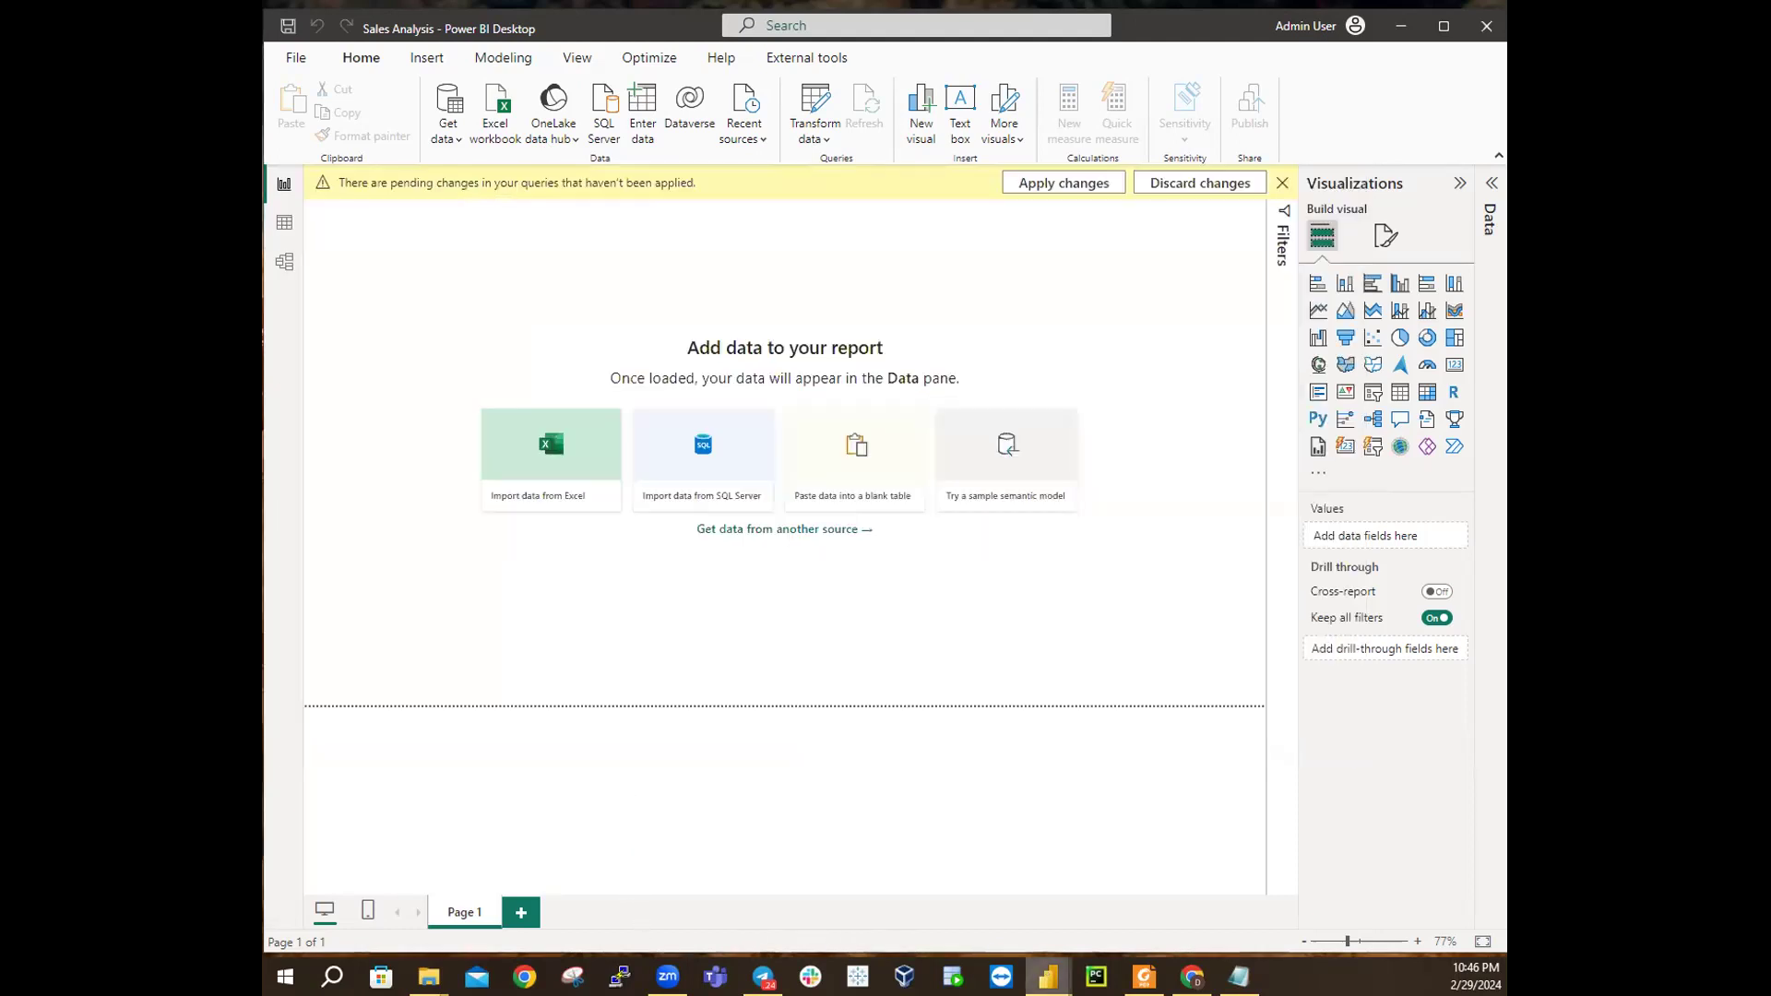
mouse_move(1048, 976)
click(1079, 906)
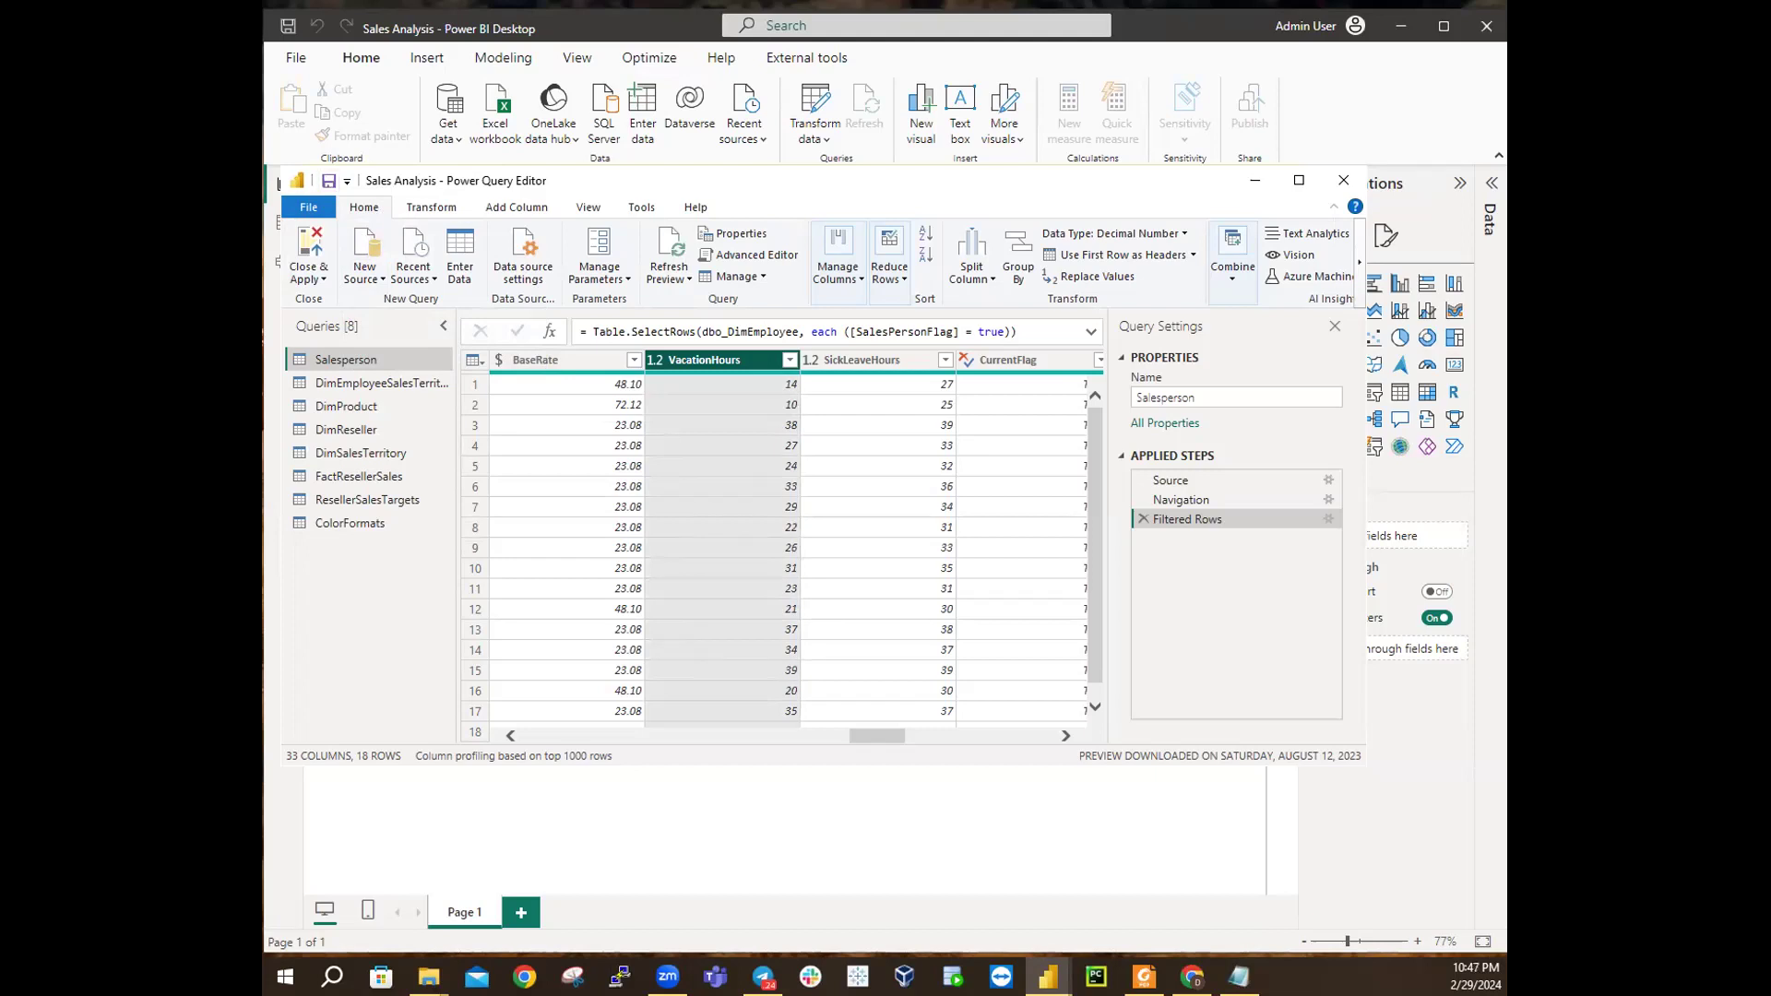
click(765, 278)
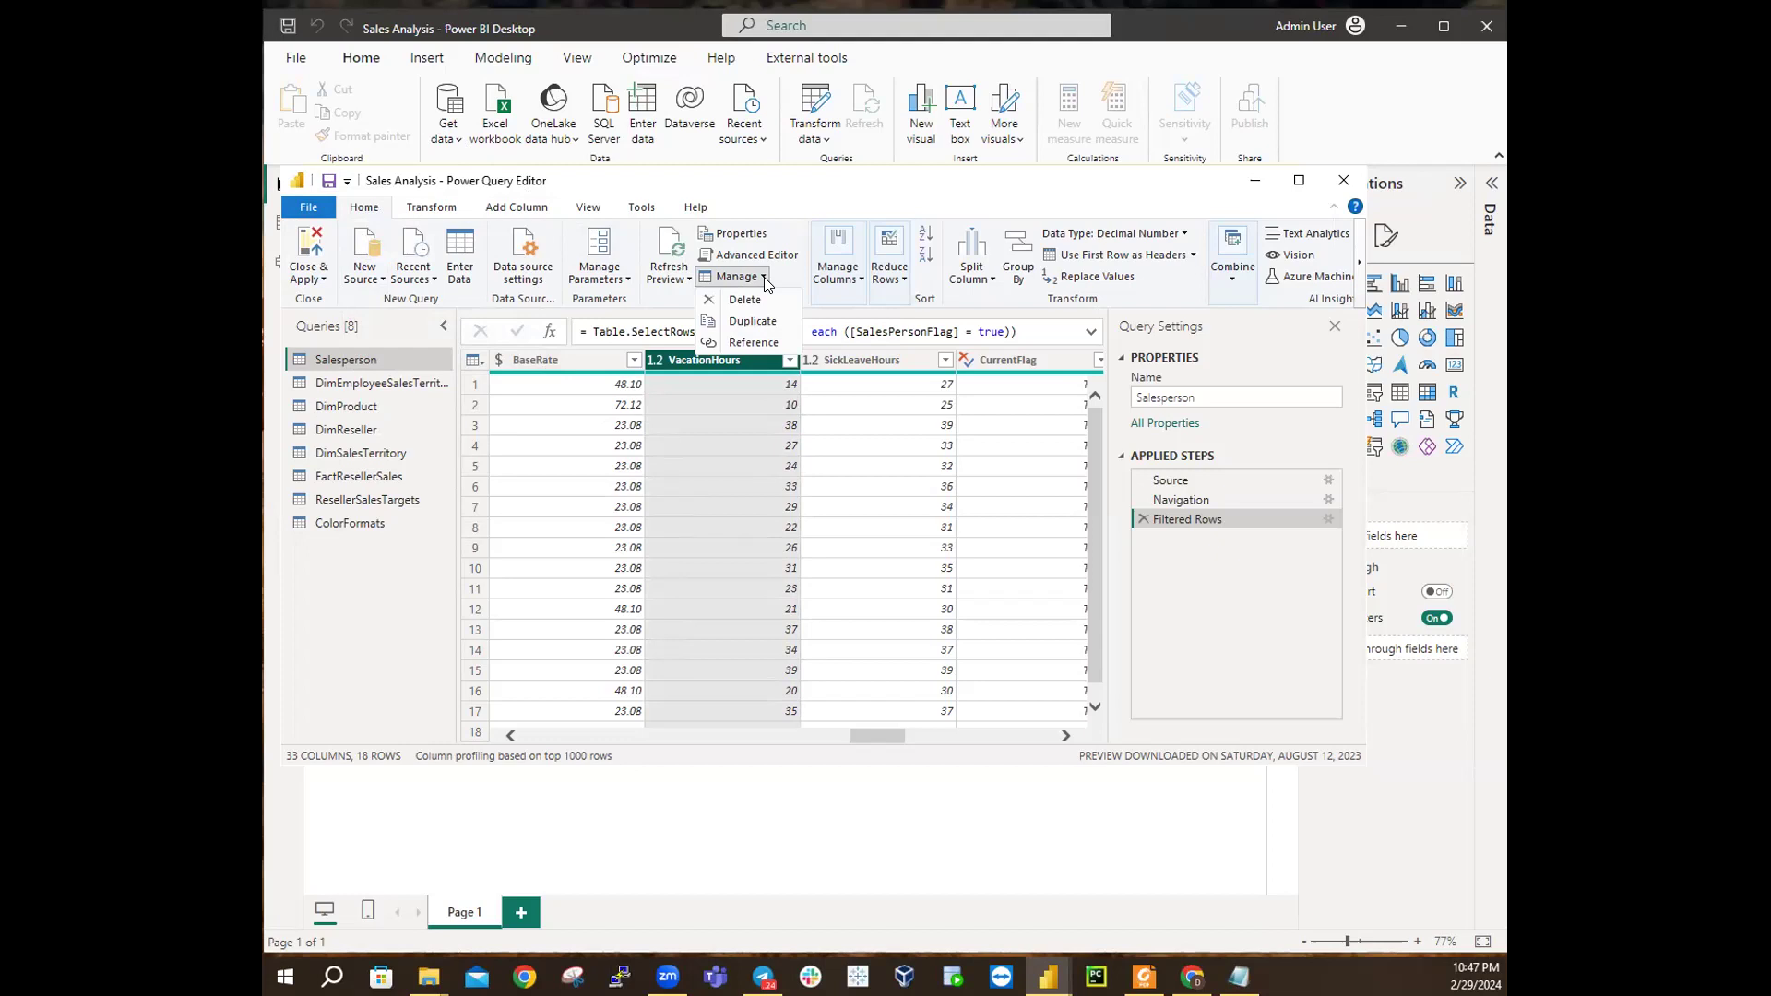
click(879, 204)
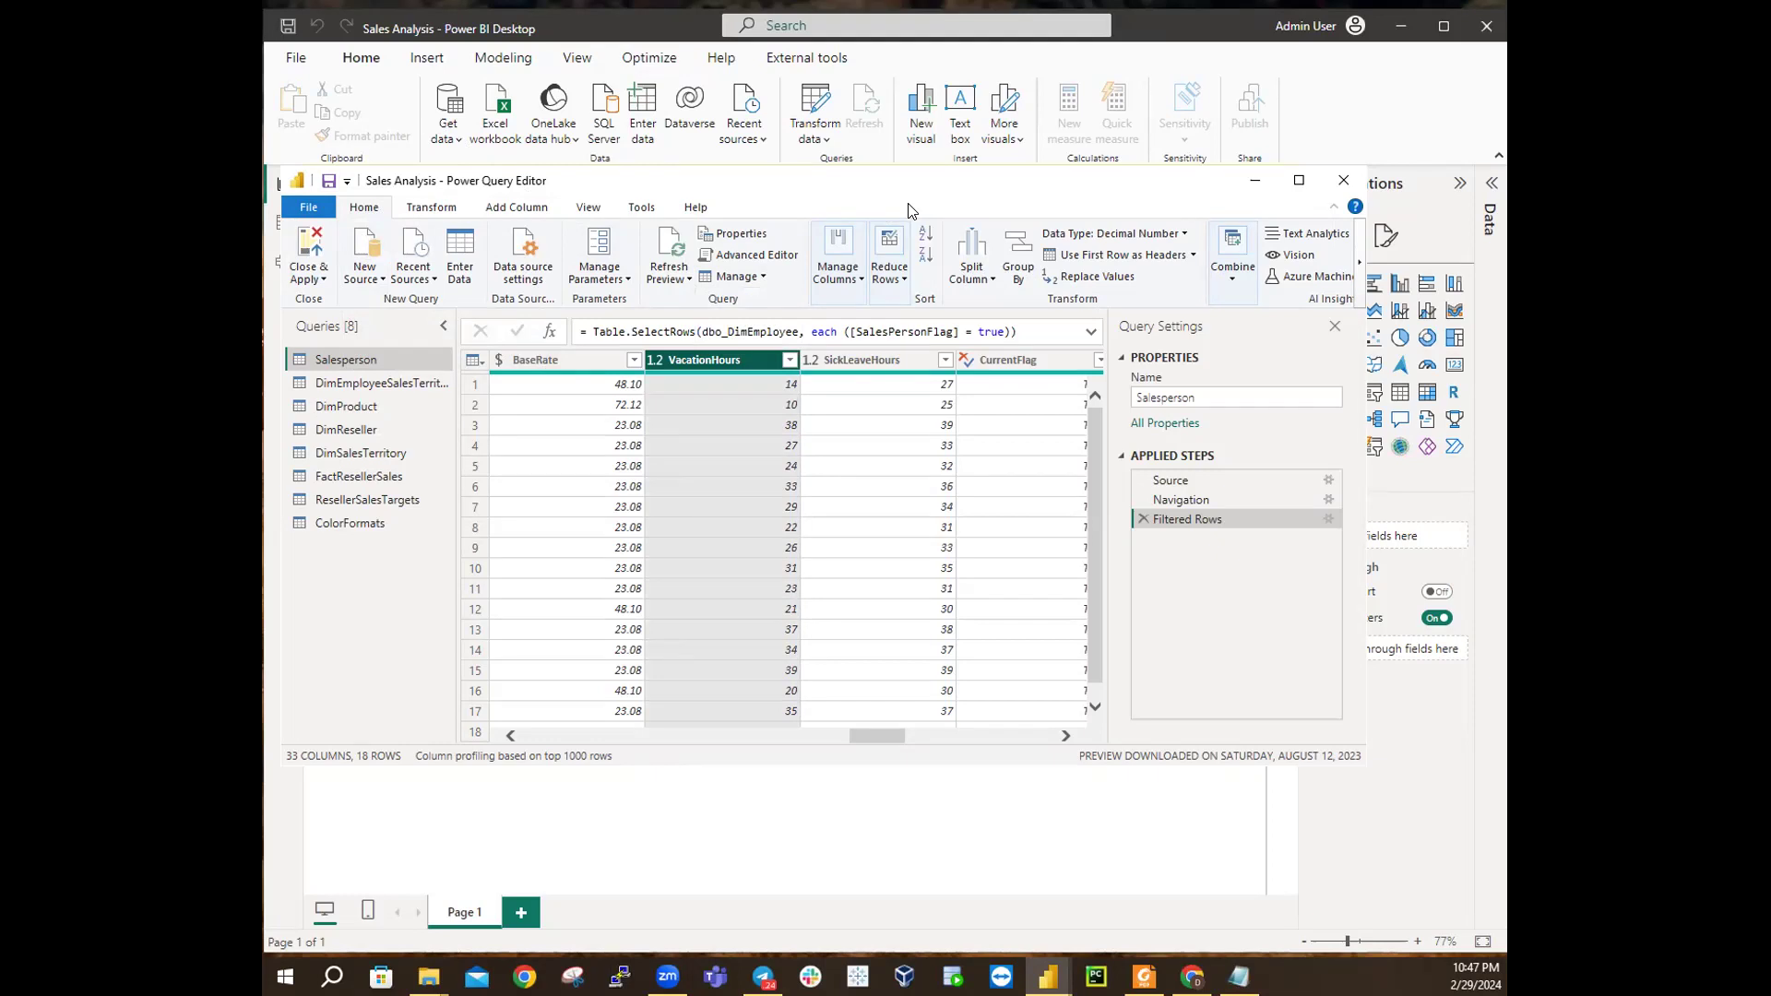
Step: Keep only the EmployeeKey, EmployeeNationalIDAlternateKey, FirstName, LastName, Title and EmailAddress columns in the Salesperson query with Choose Columns
click(858, 280)
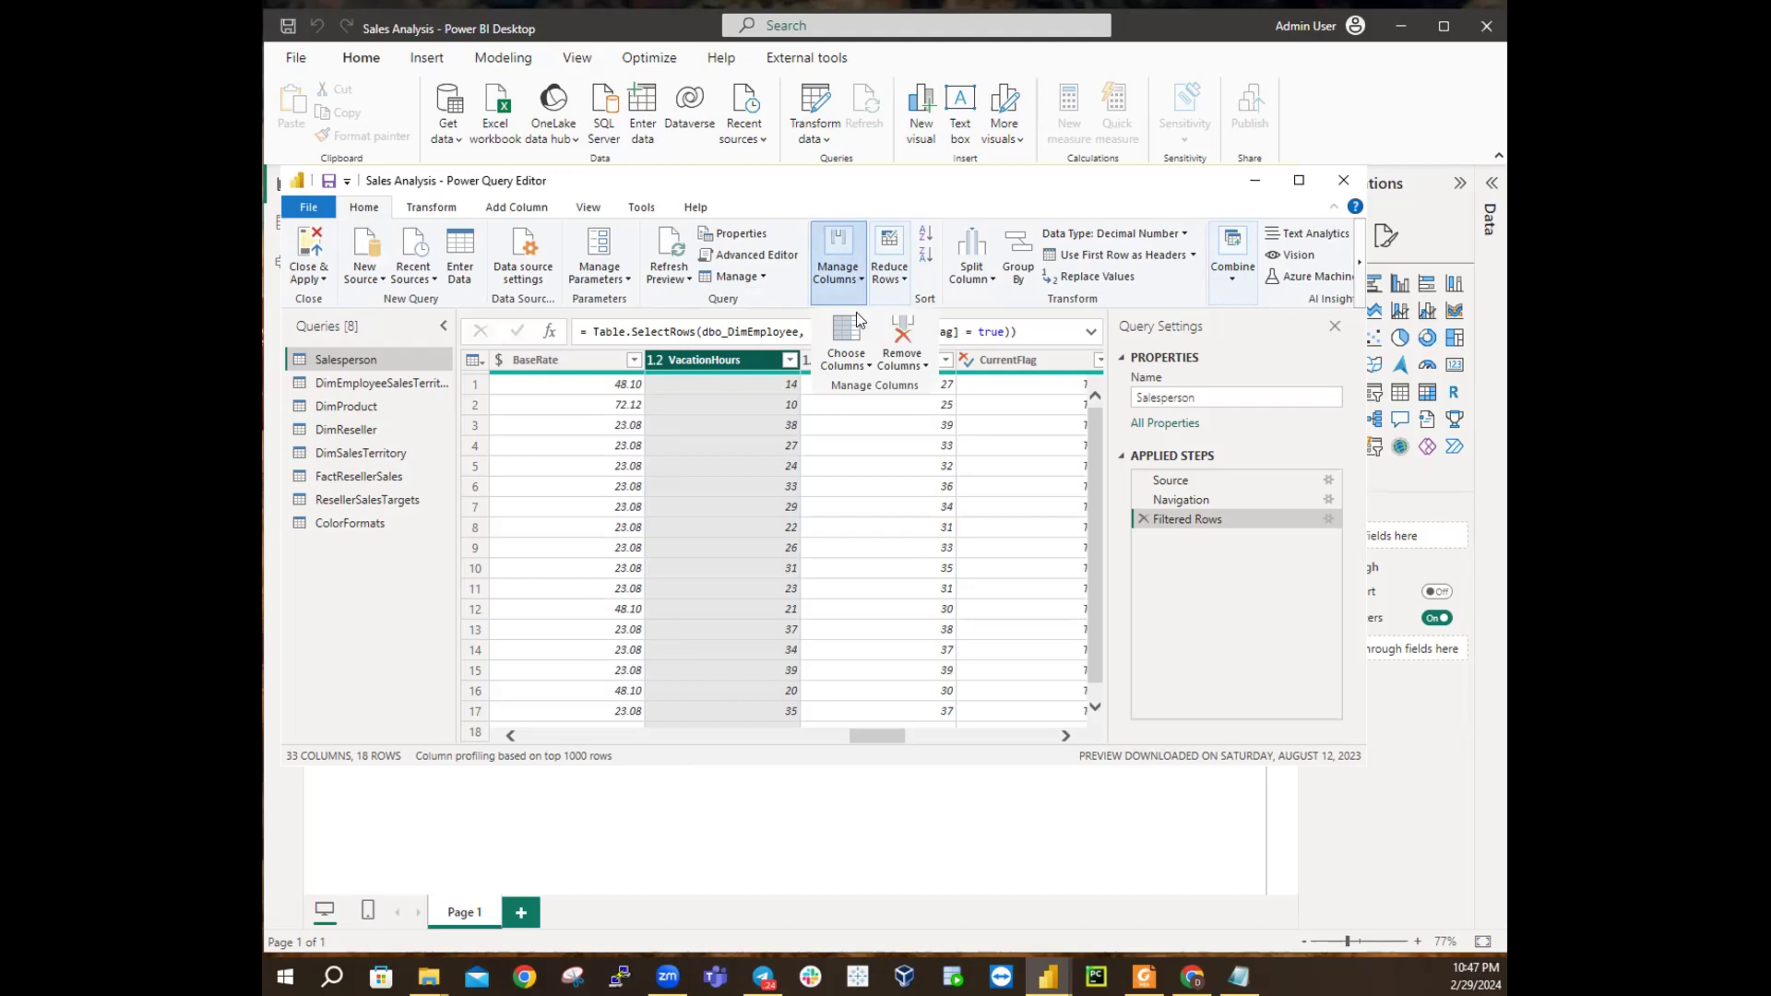
click(864, 368)
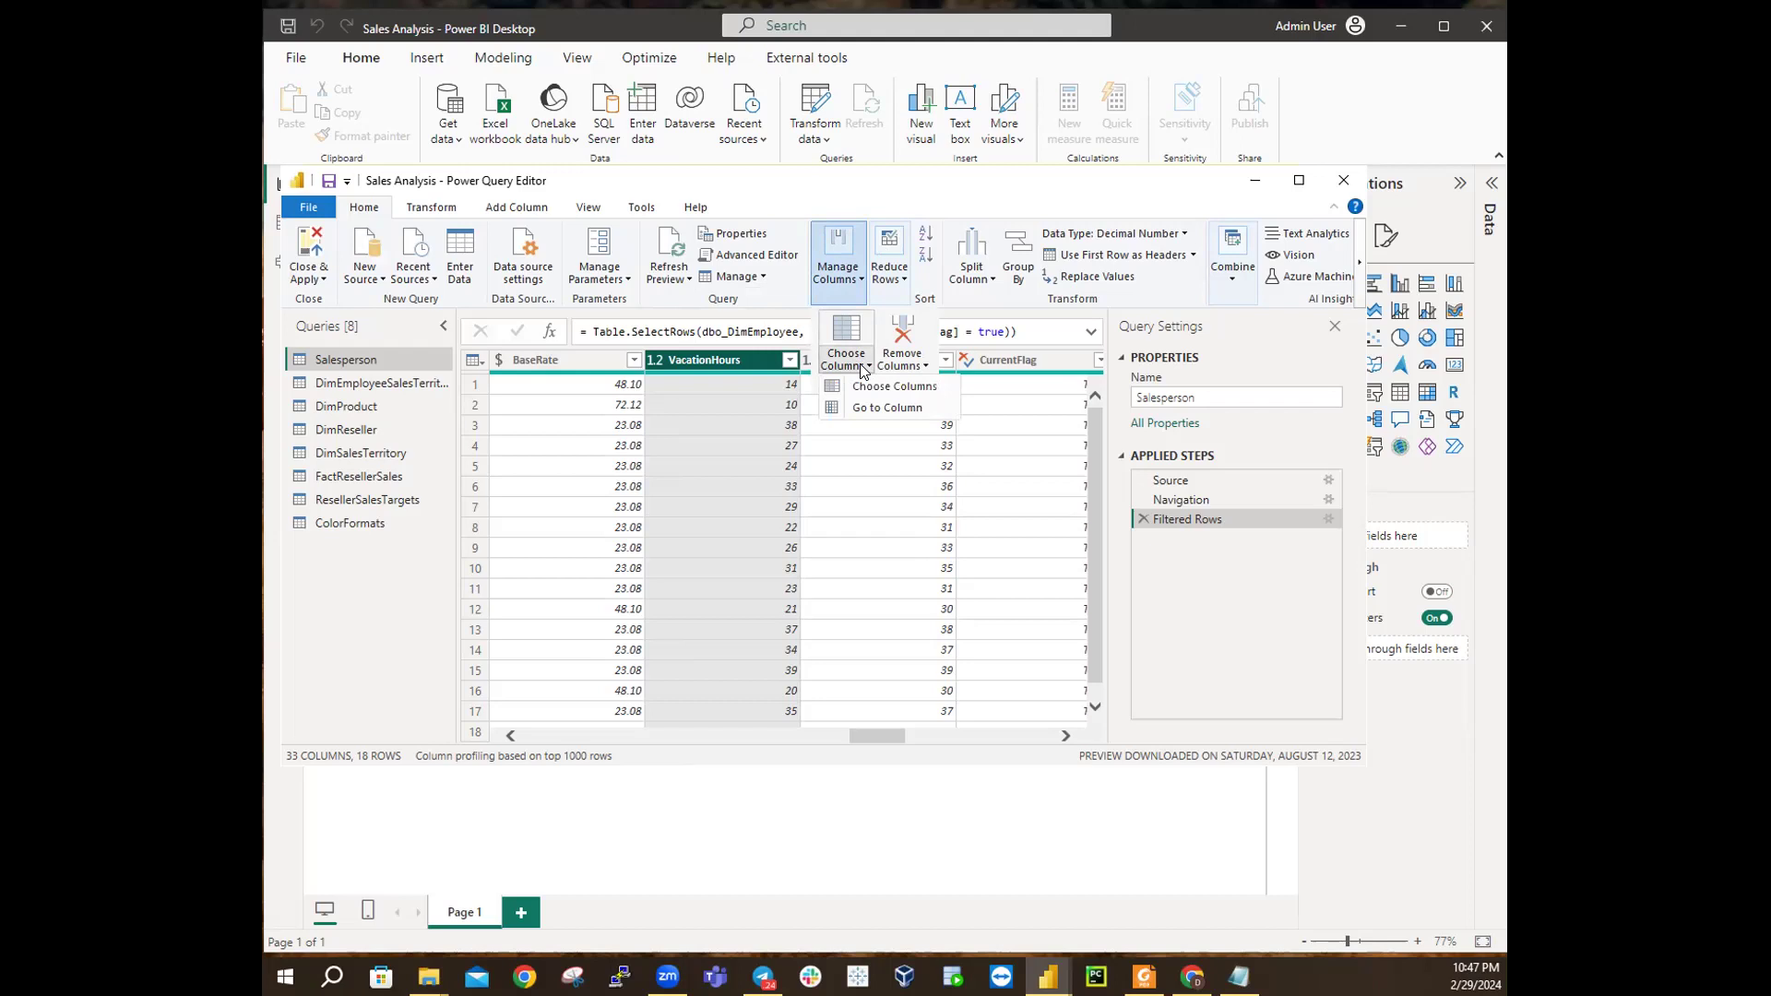
click(866, 390)
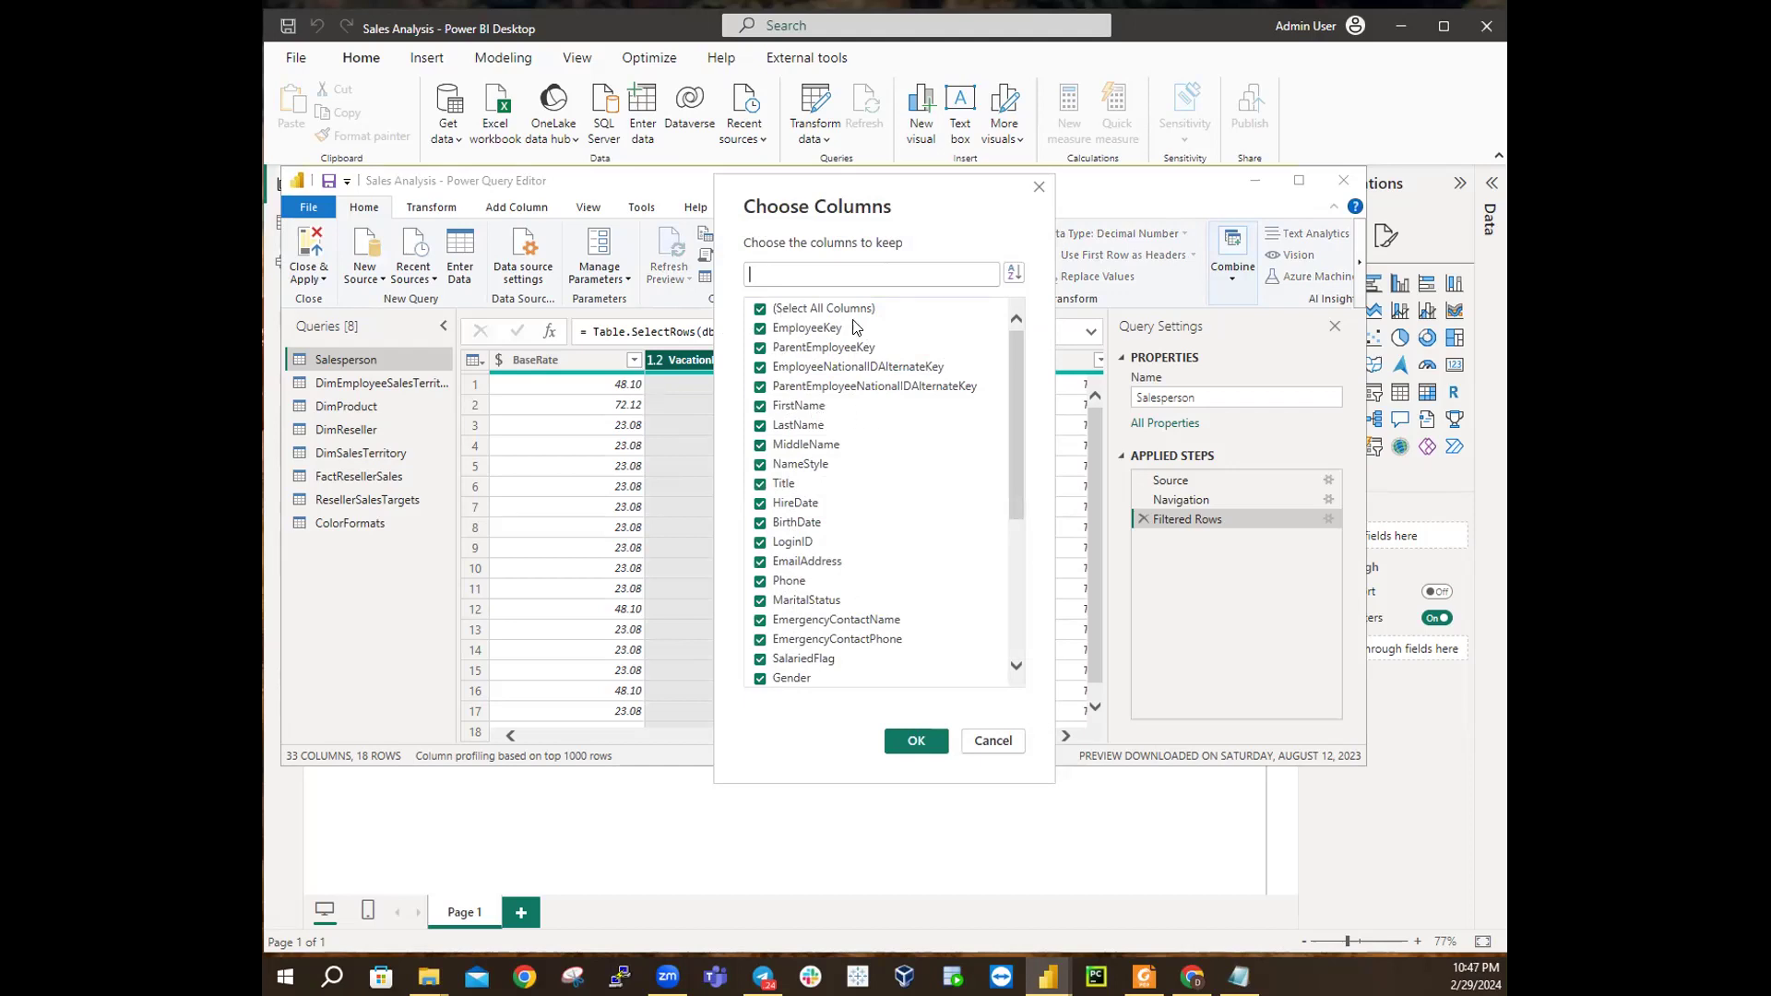
click(761, 310)
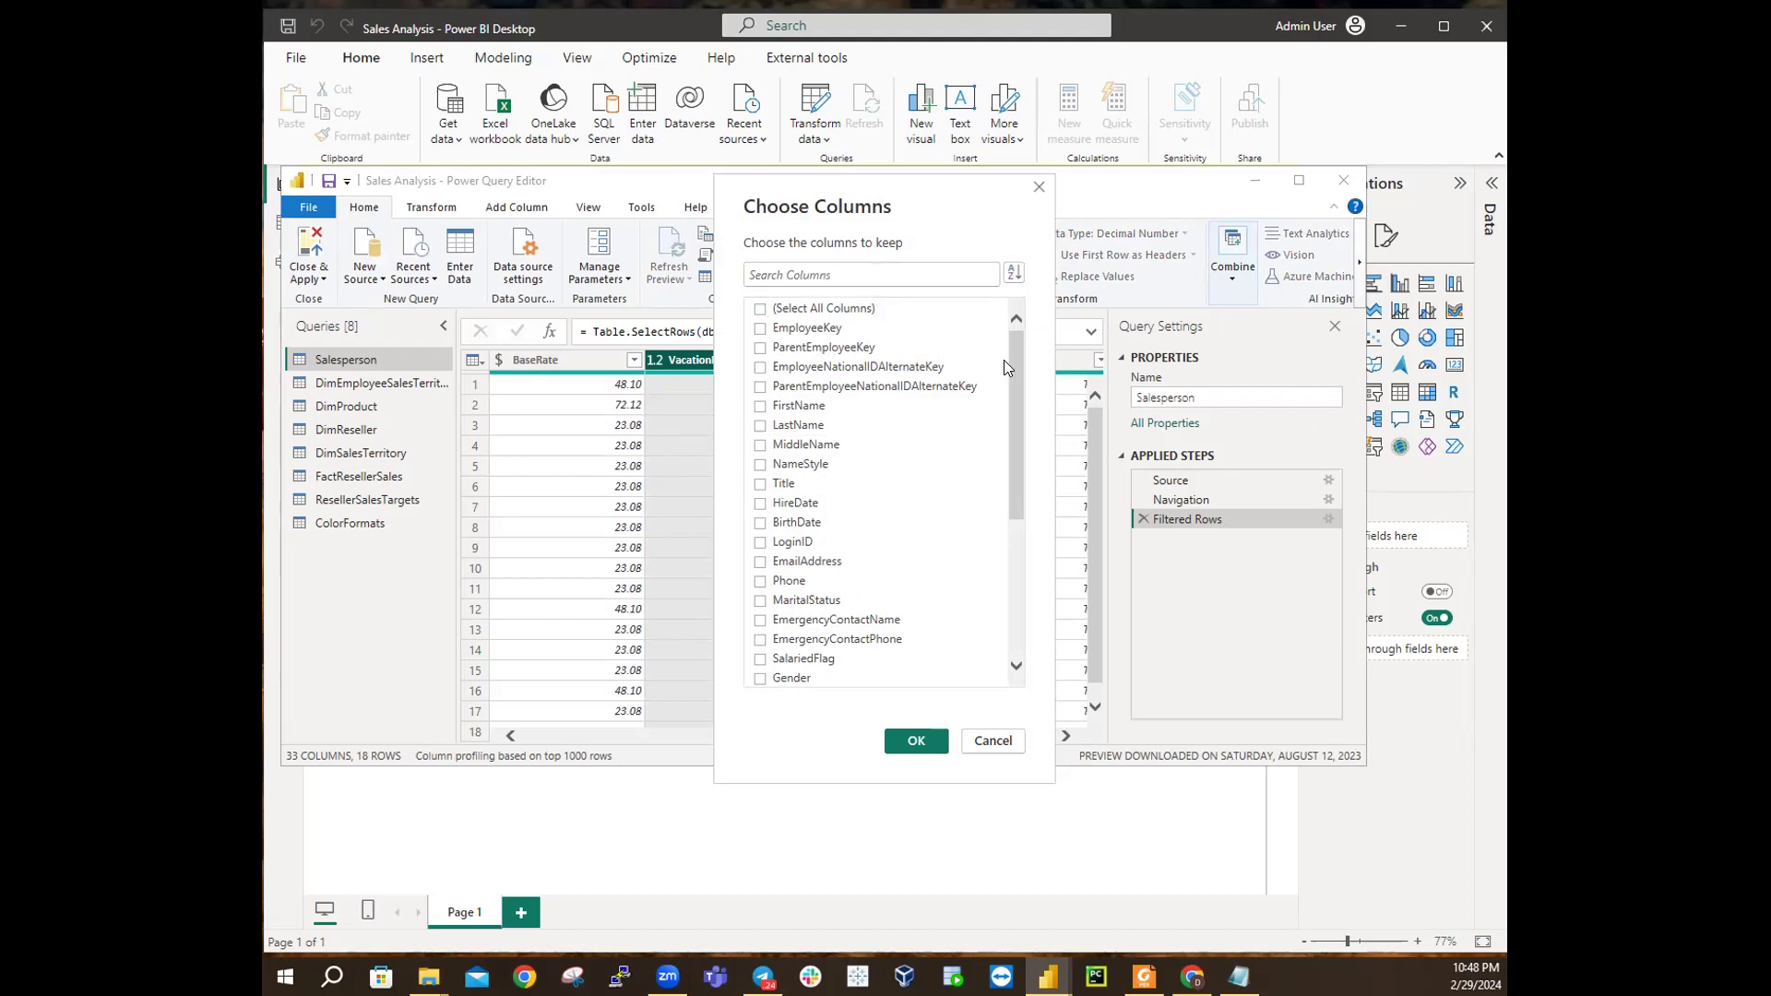
drag(1012, 345, 1027, 294)
click(760, 328)
click(781, 369)
click(761, 409)
click(778, 446)
click(762, 427)
click(764, 561)
click(919, 740)
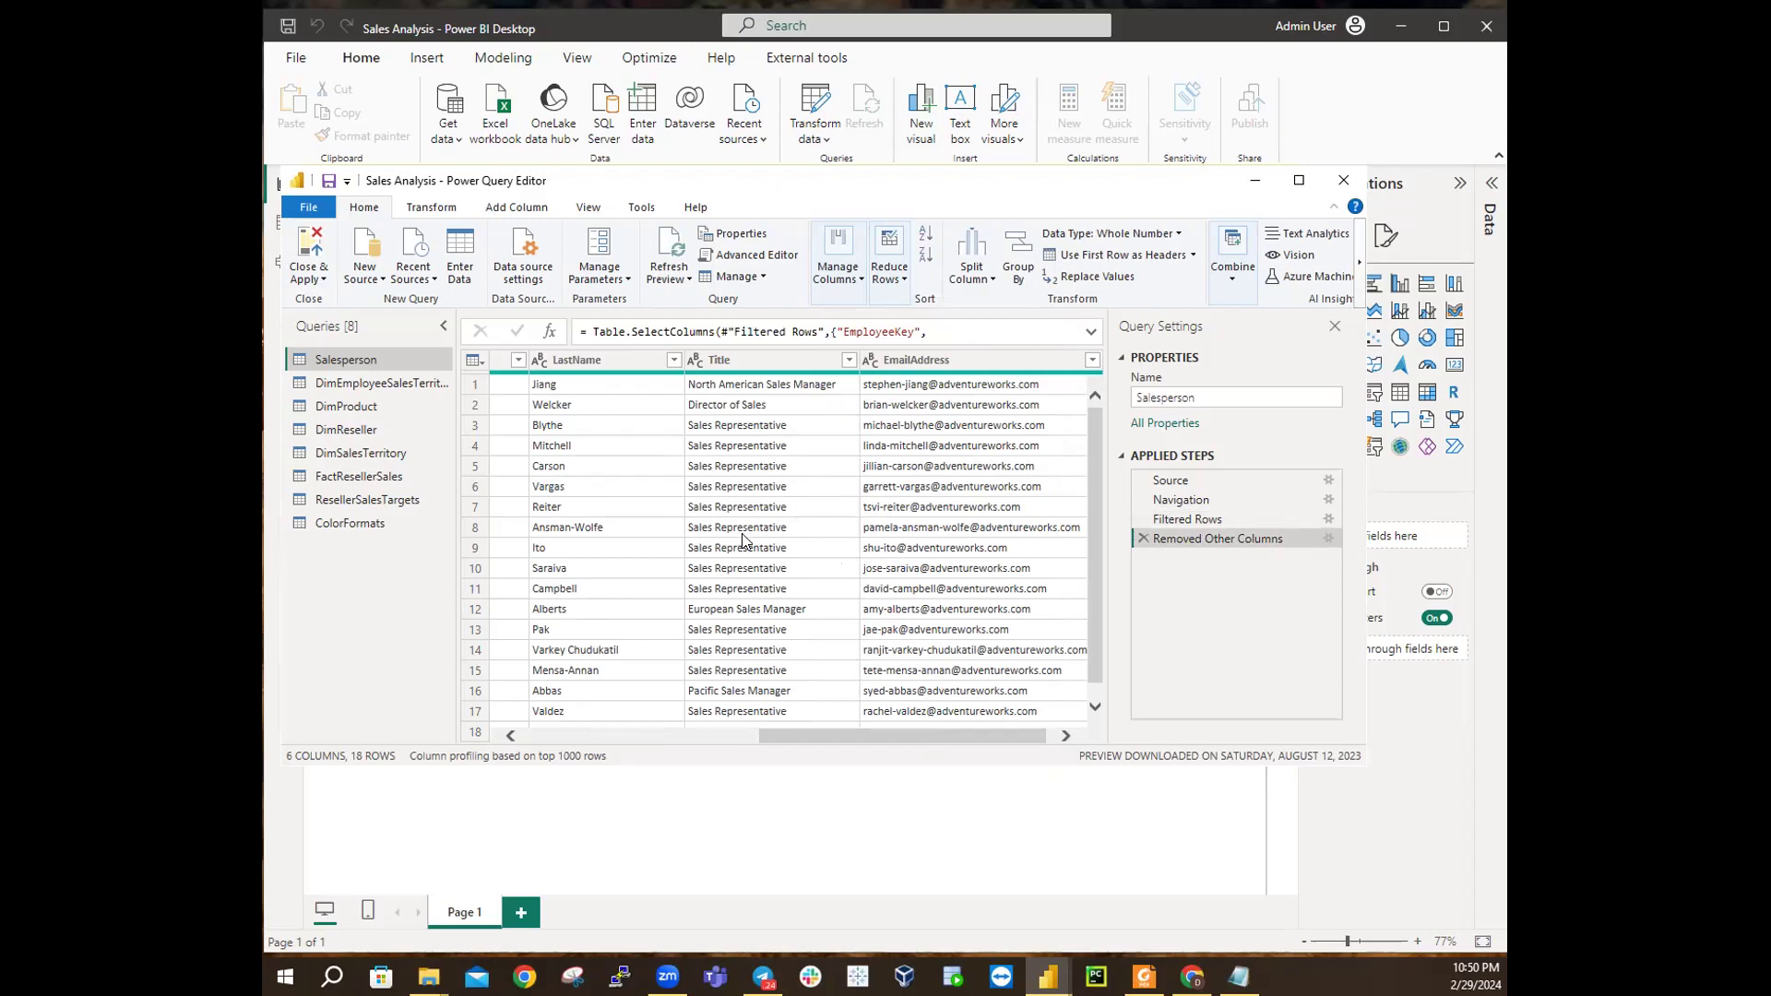
drag(851, 735, 918, 715)
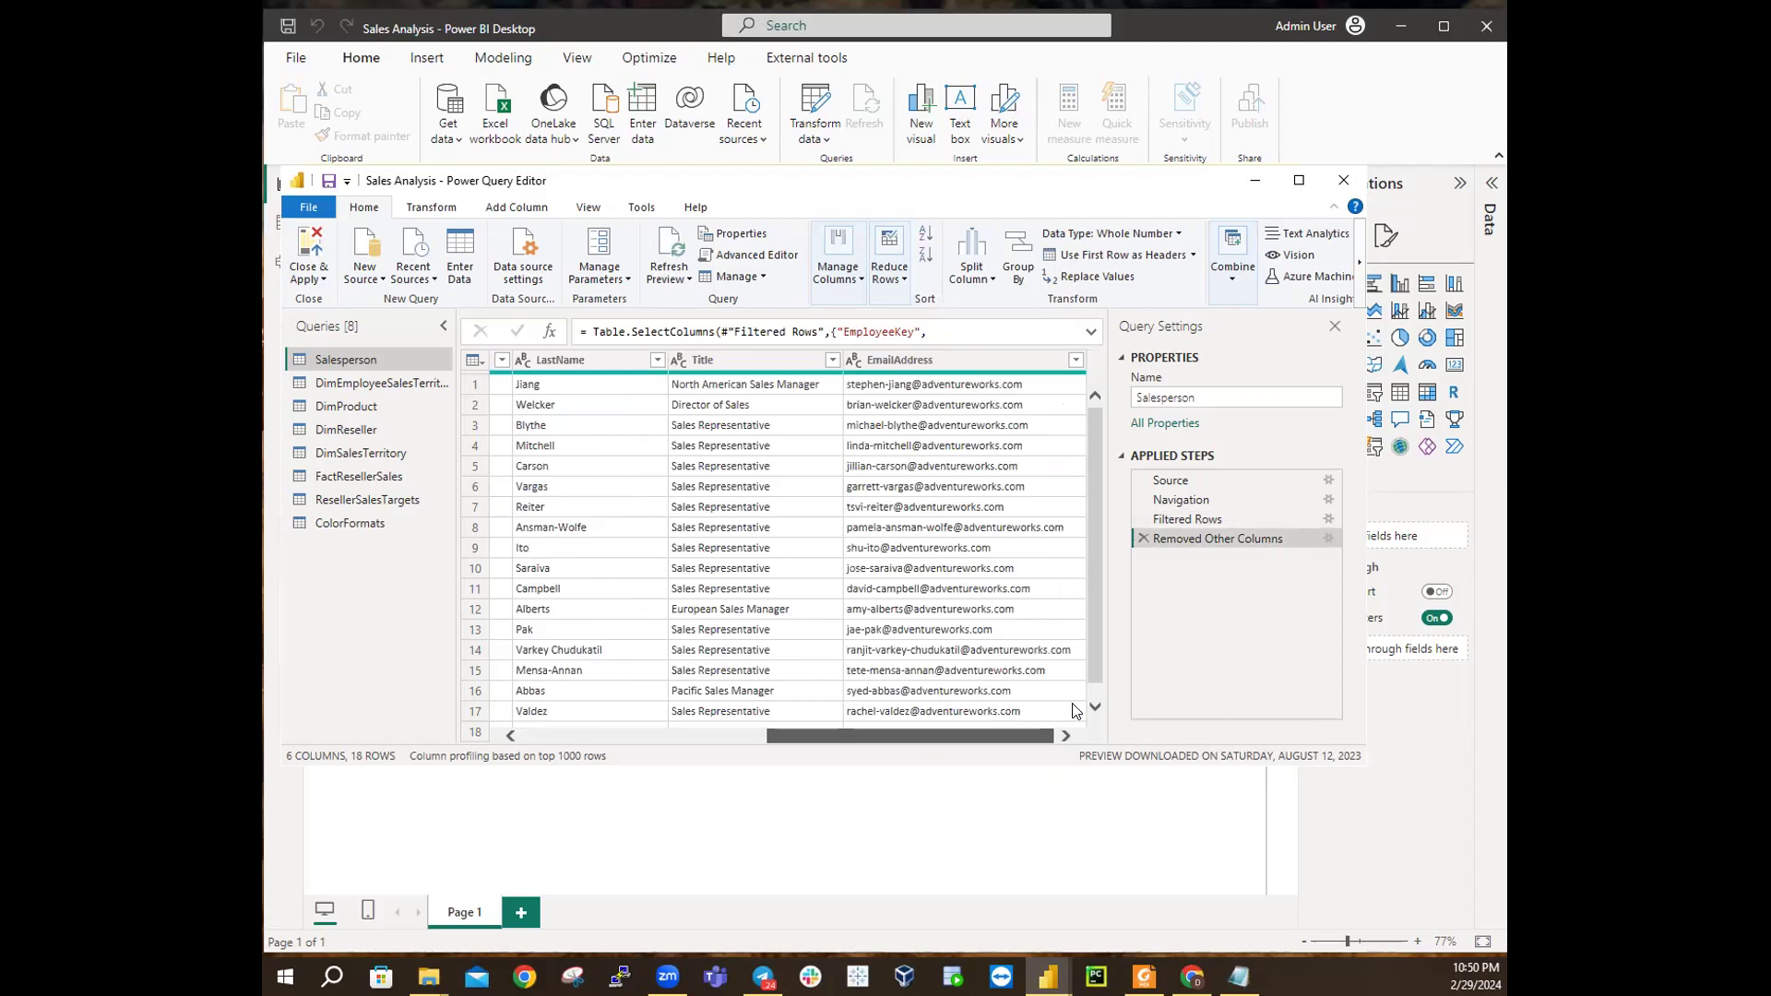
mouse_move(853, 729)
mouse_down()
mouse_move(584, 718)
mouse_move(834, 717)
mouse_up()
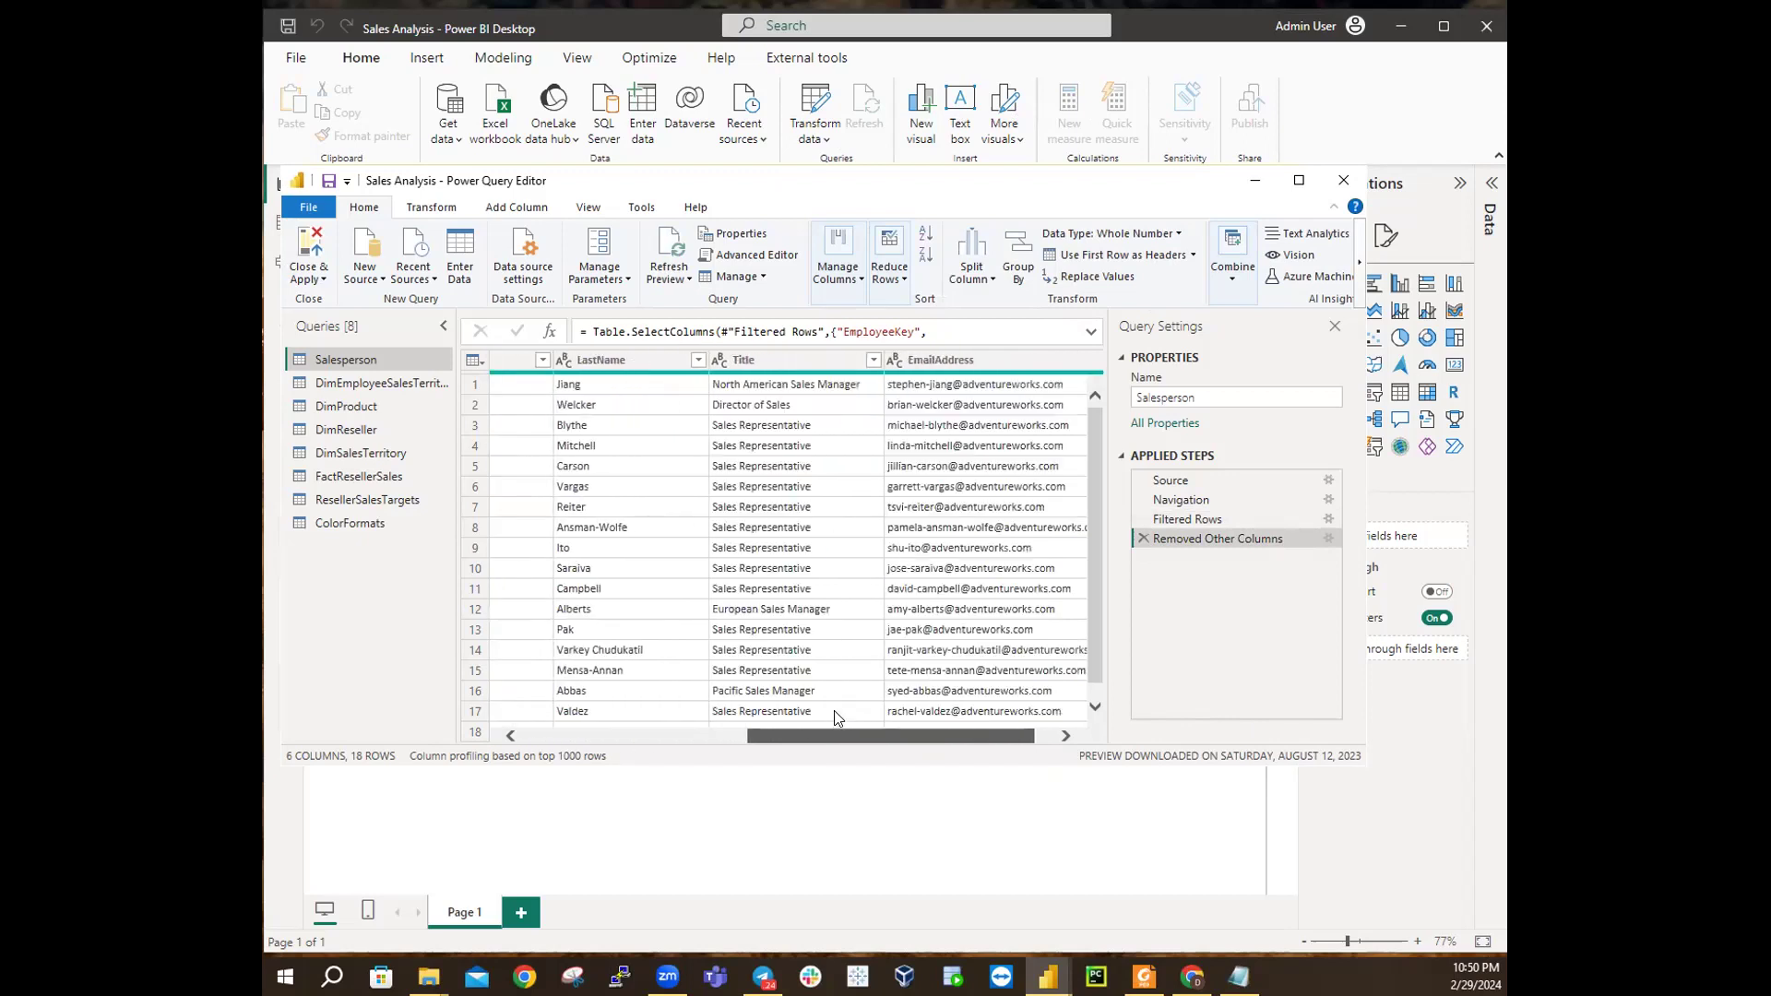
click(833, 707)
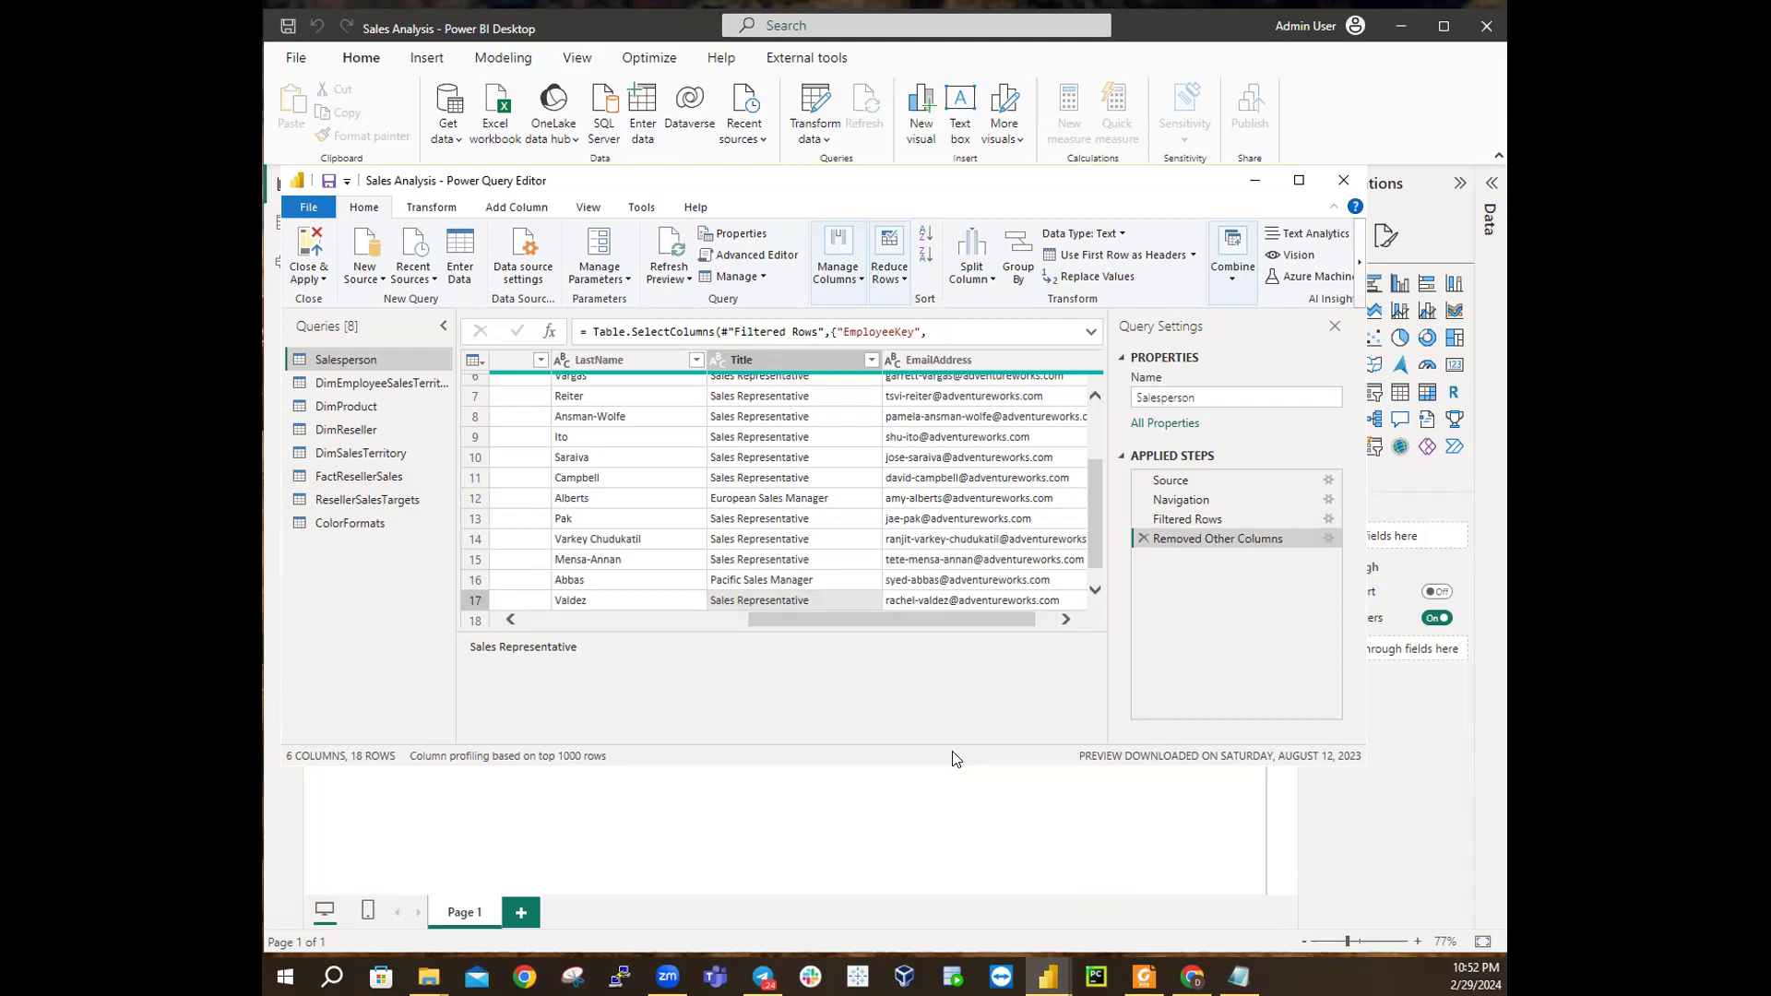
Step: Set up a merge of the Salesperson query's FirstName and LastName columns with Space as the separator
drag(843, 622, 640, 610)
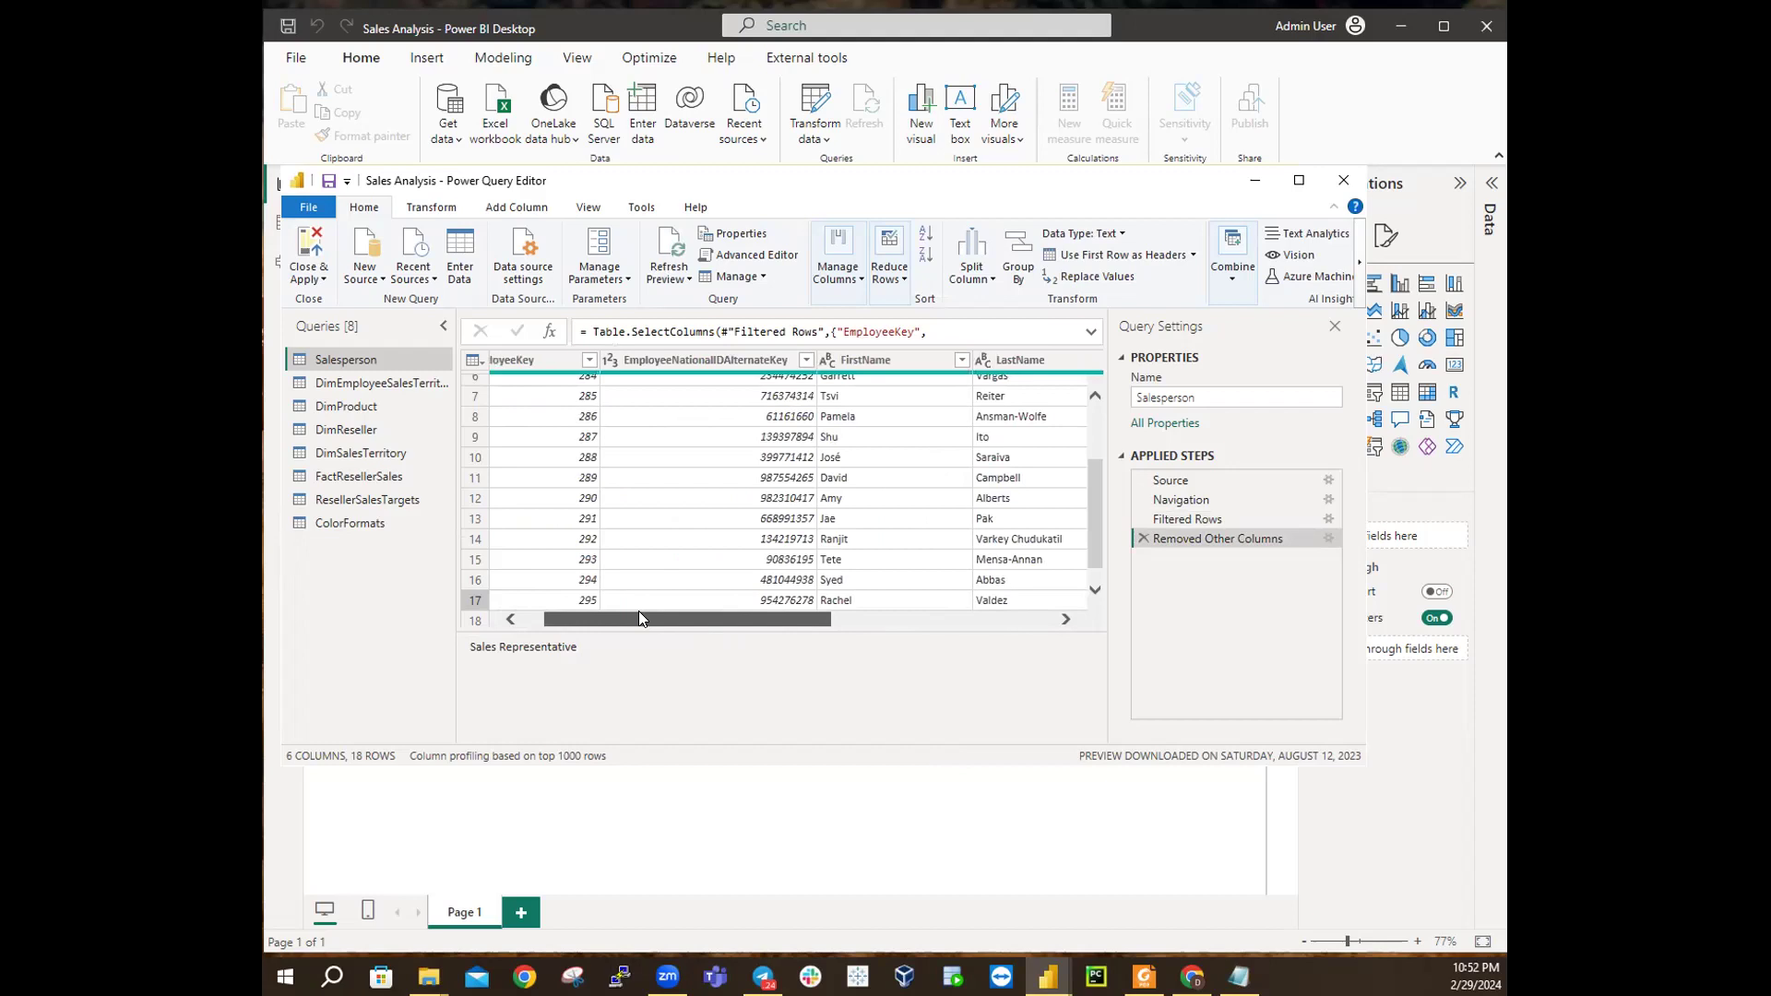
drag(639, 611, 692, 604)
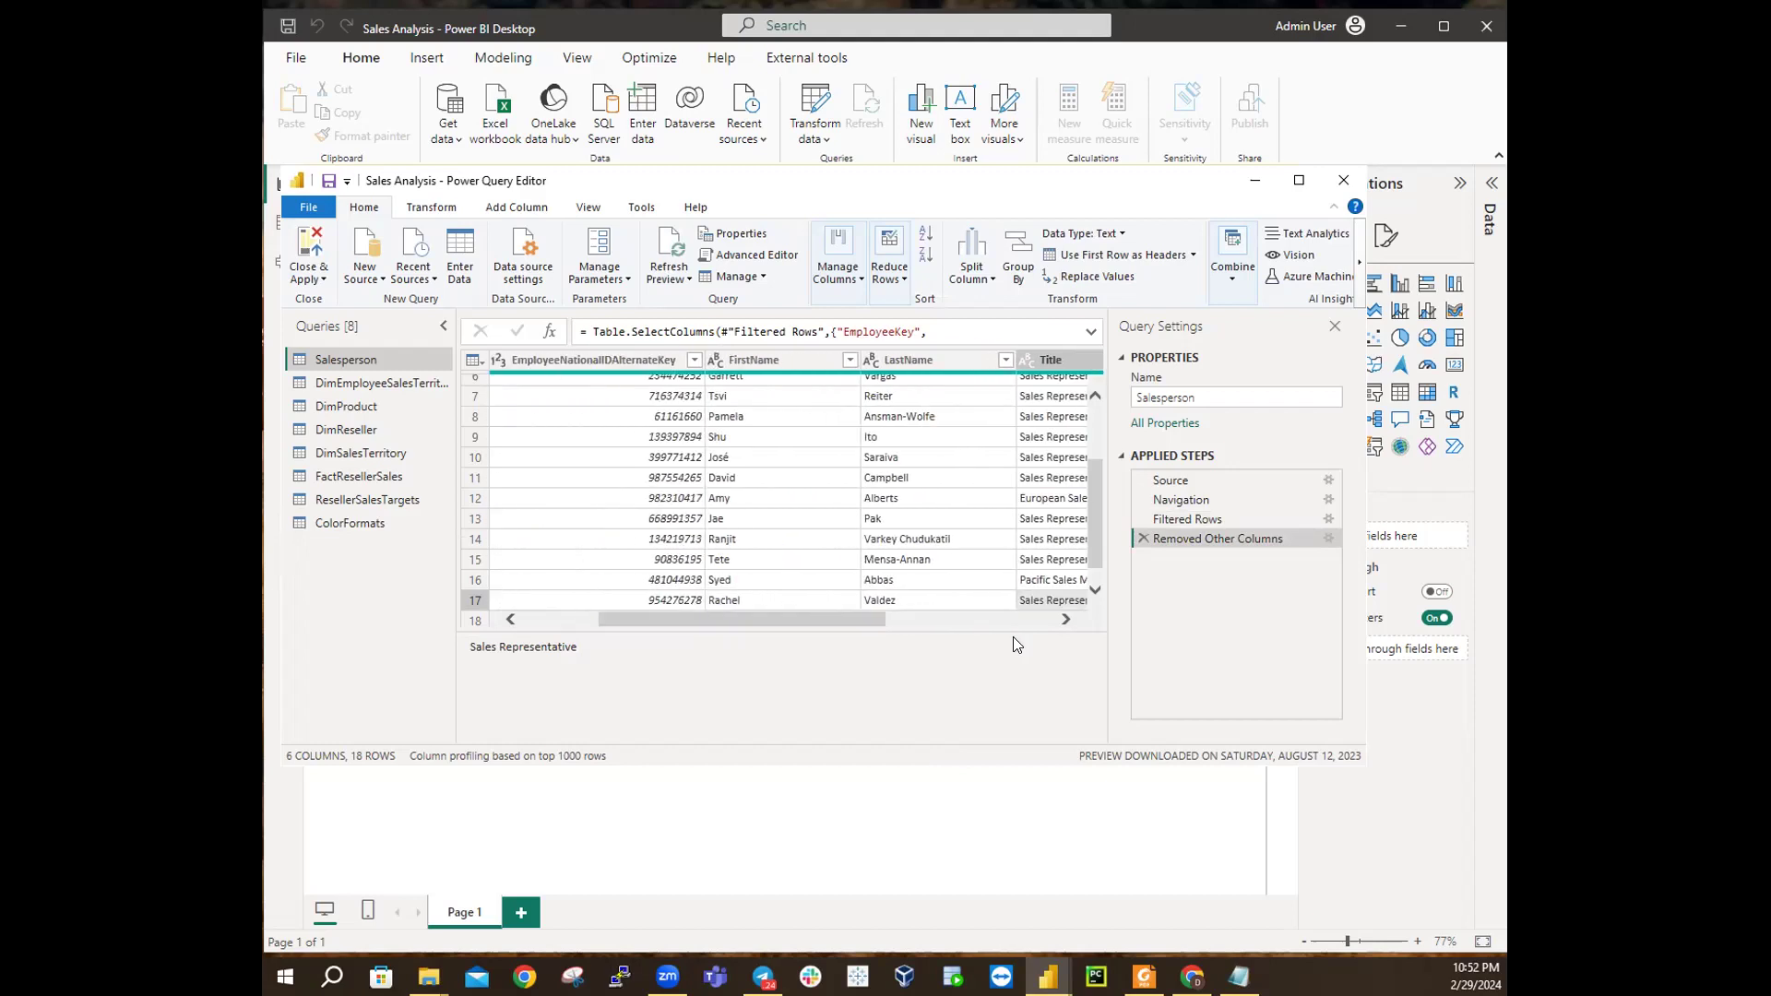
click(751, 360)
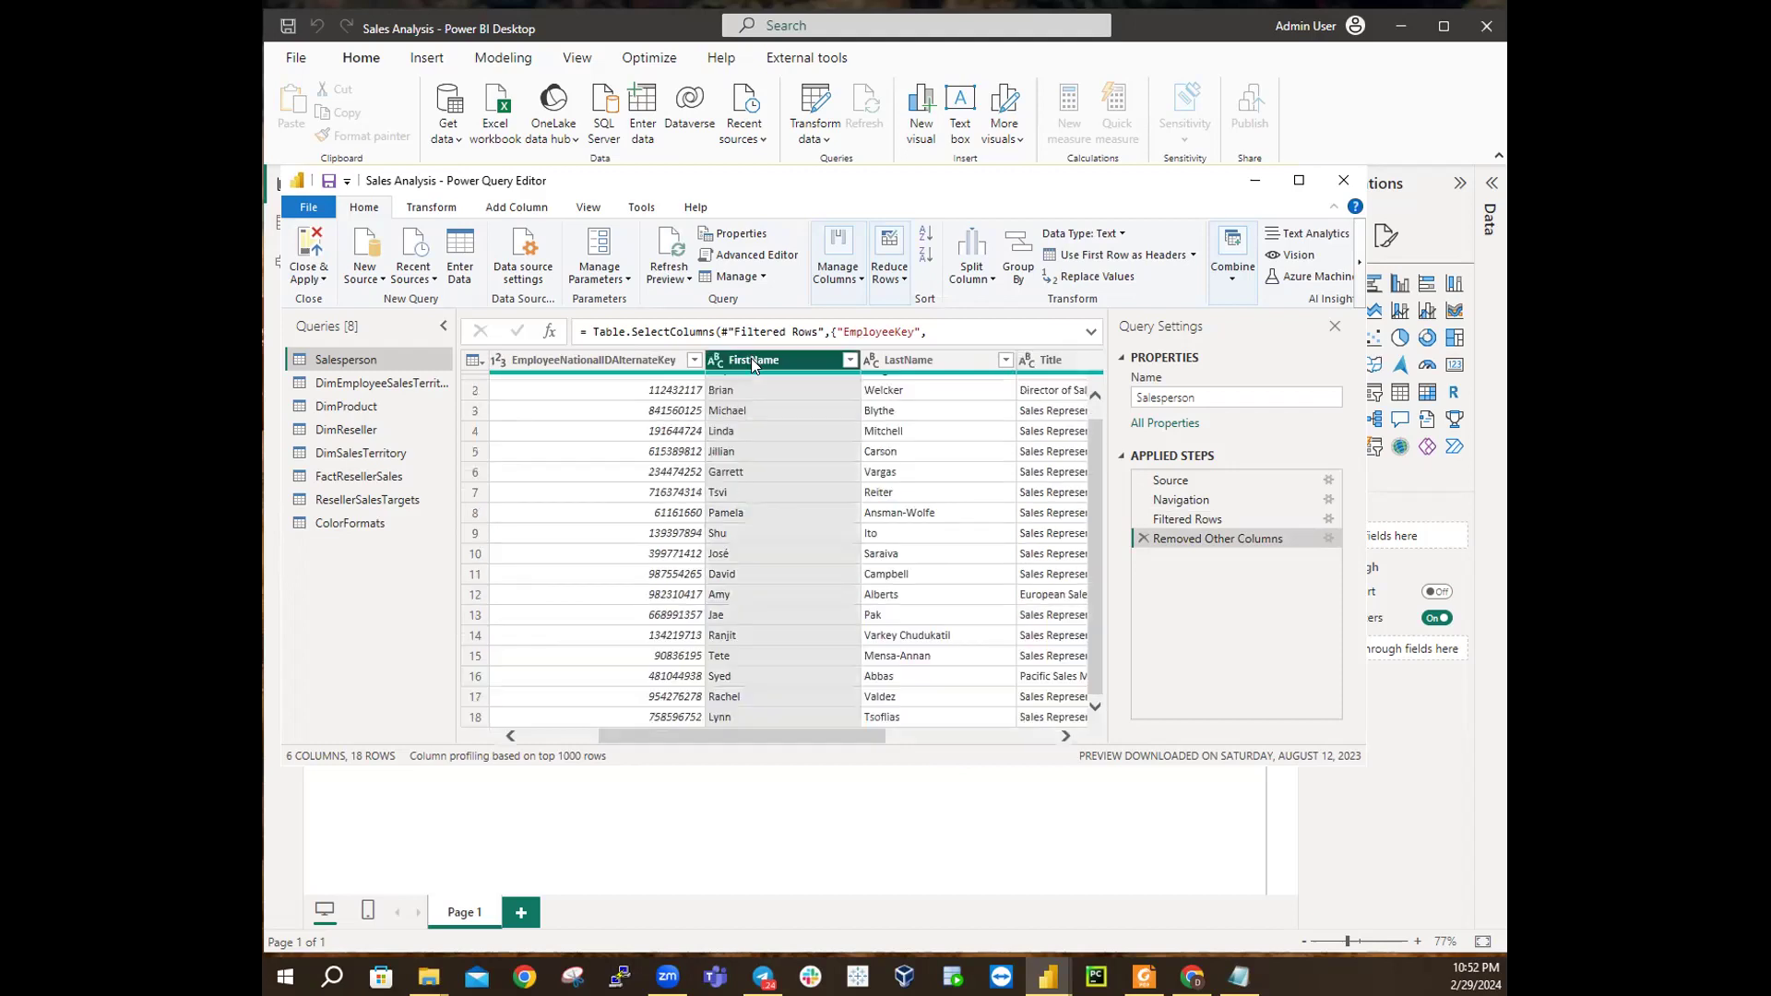
ctrl+click(915, 363)
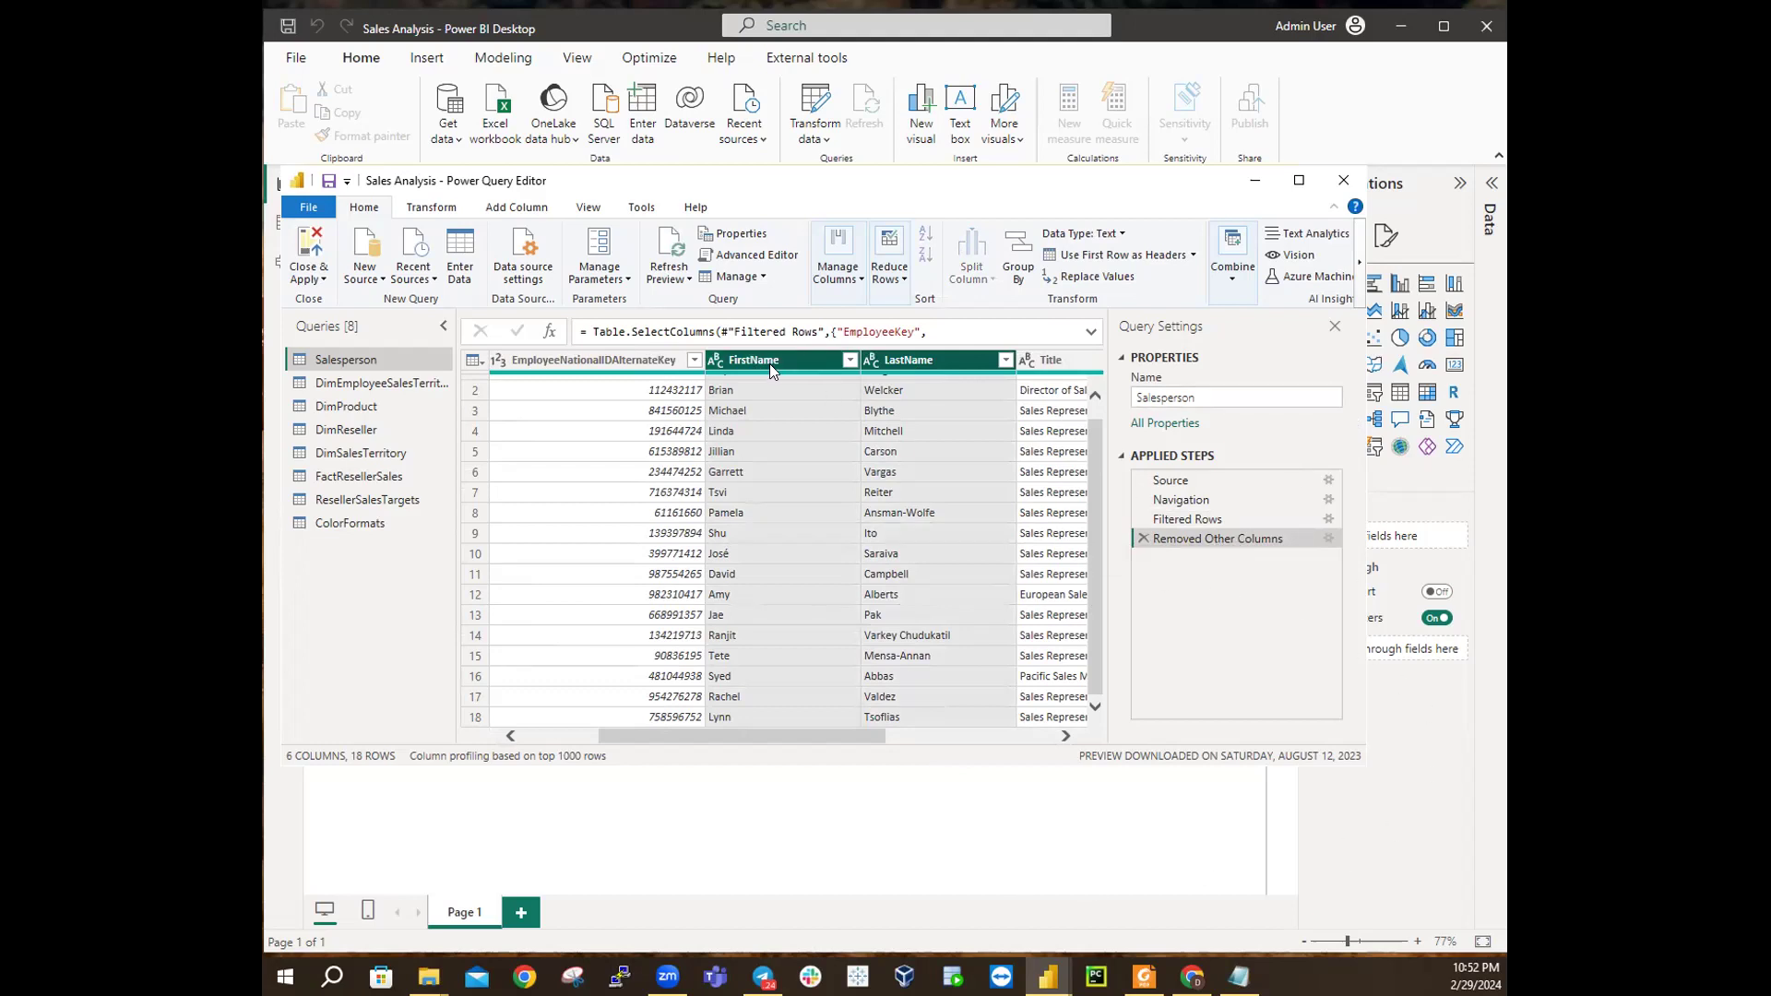
right_click(799, 360)
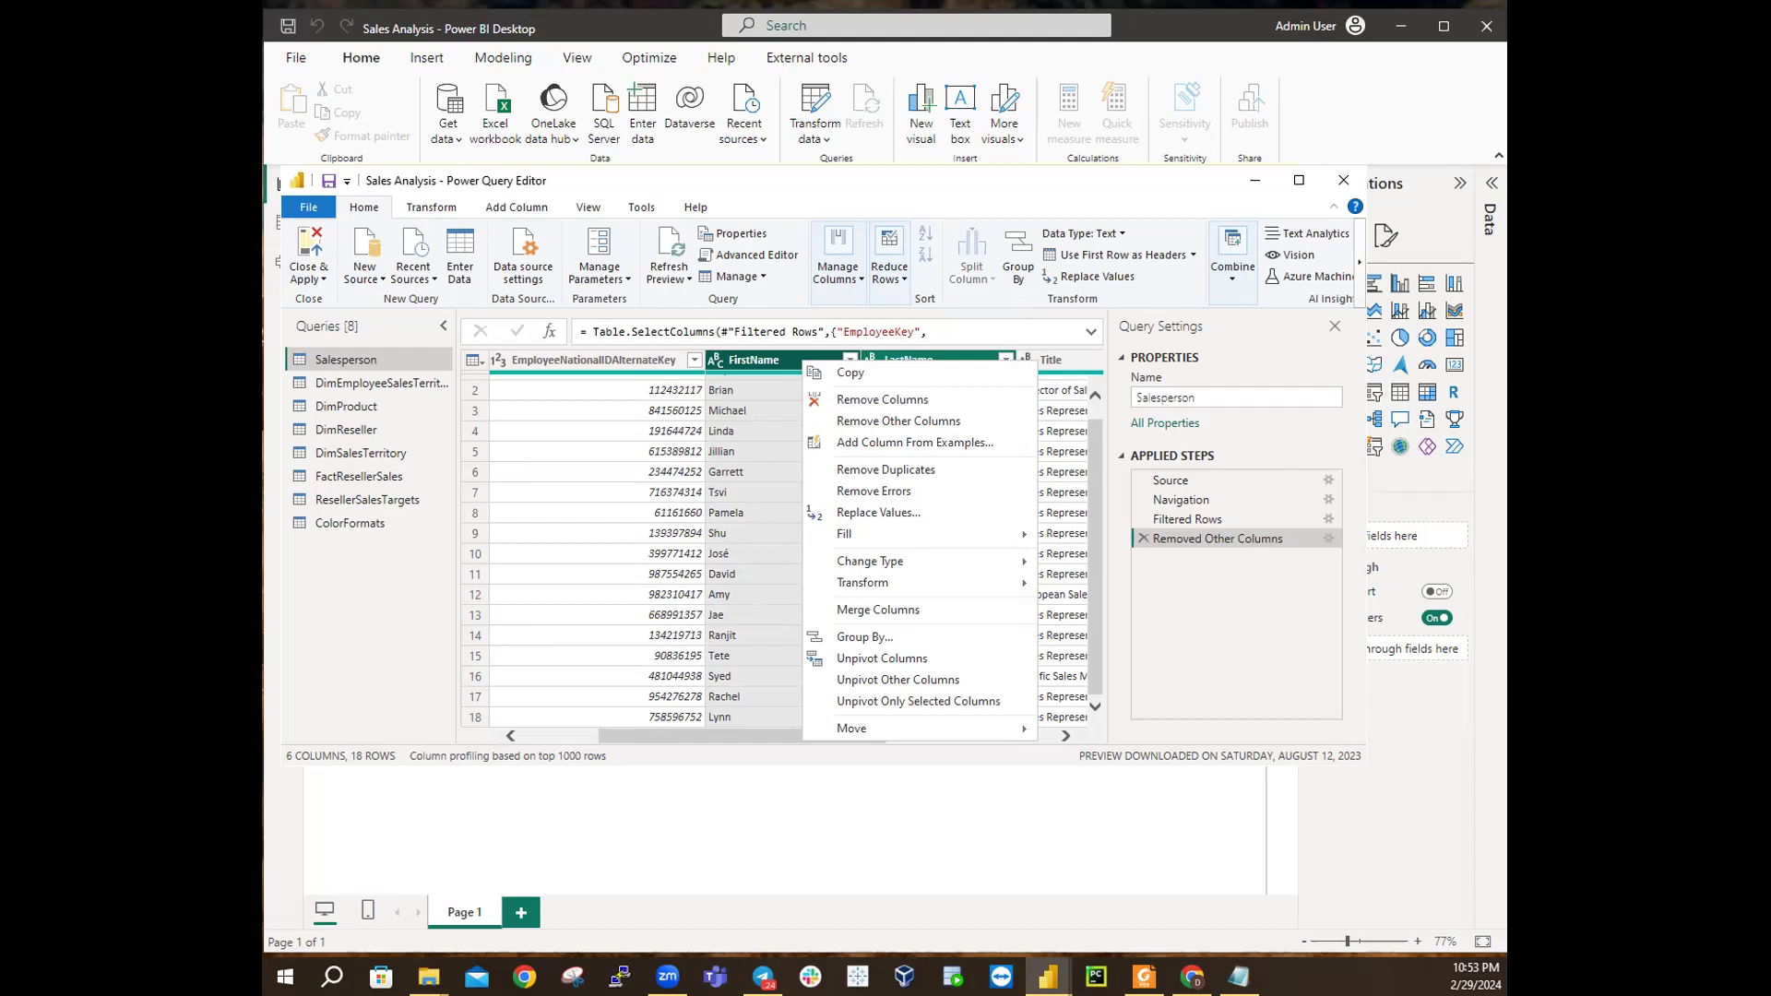
key(alt+Tab)
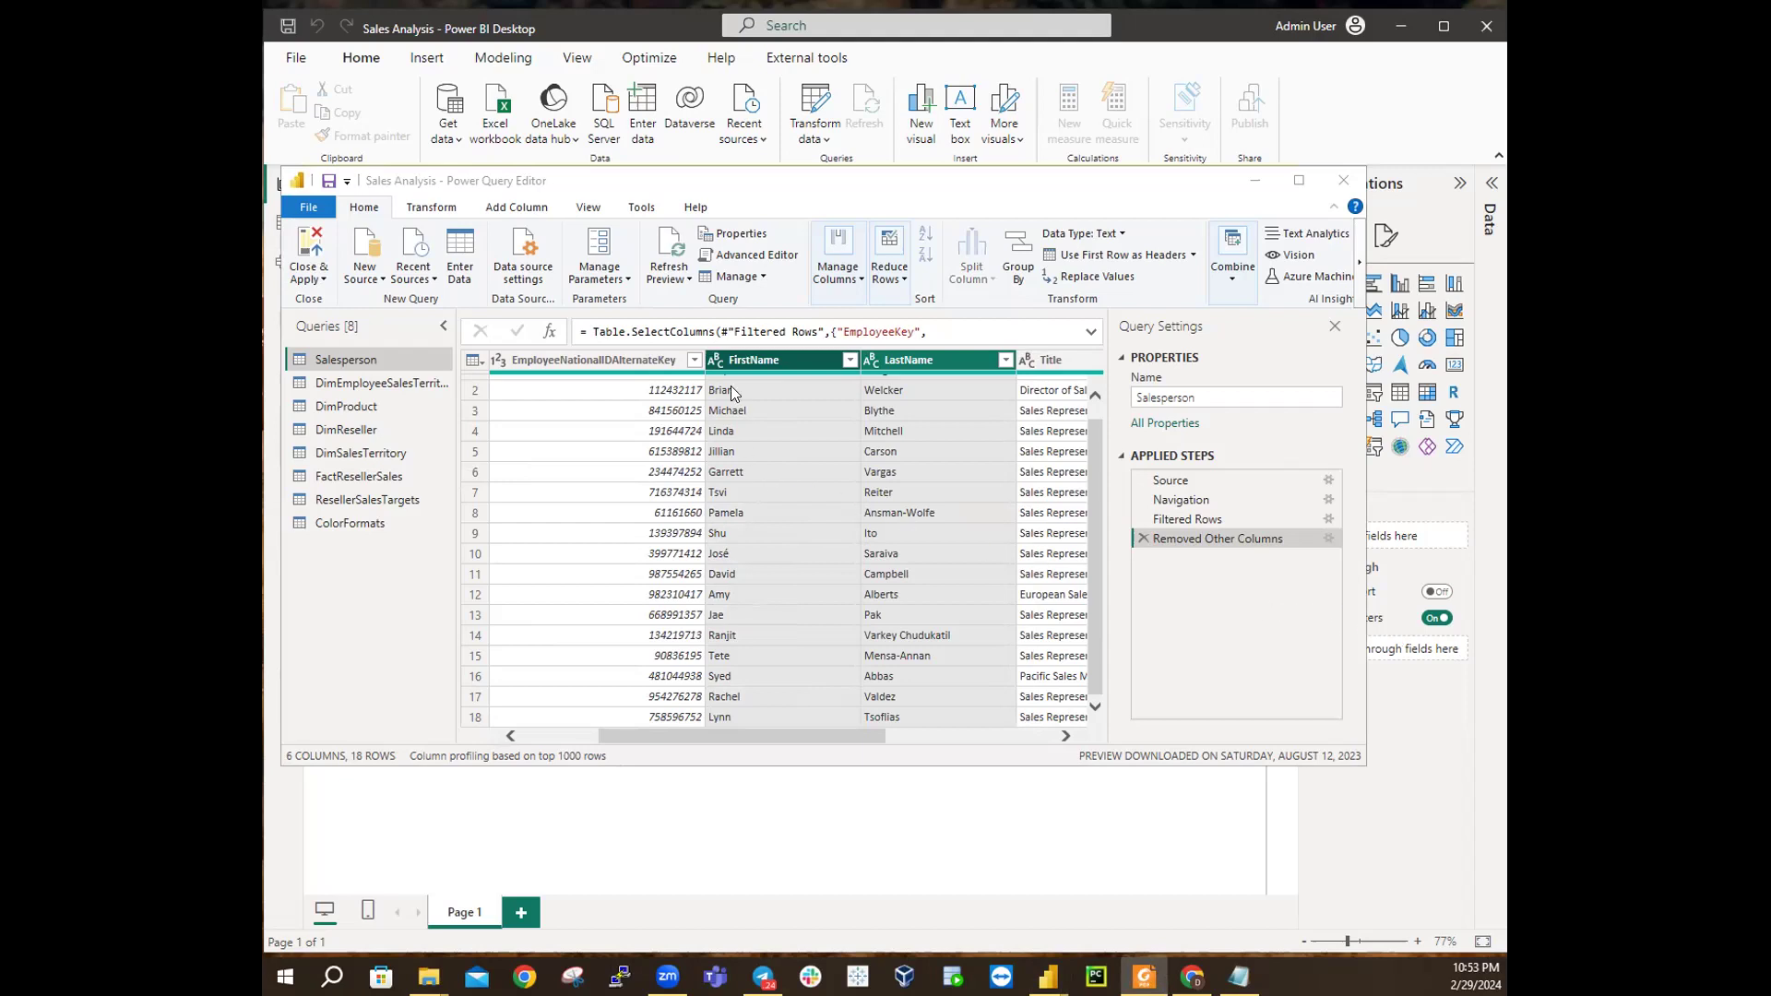
right_click(778, 360)
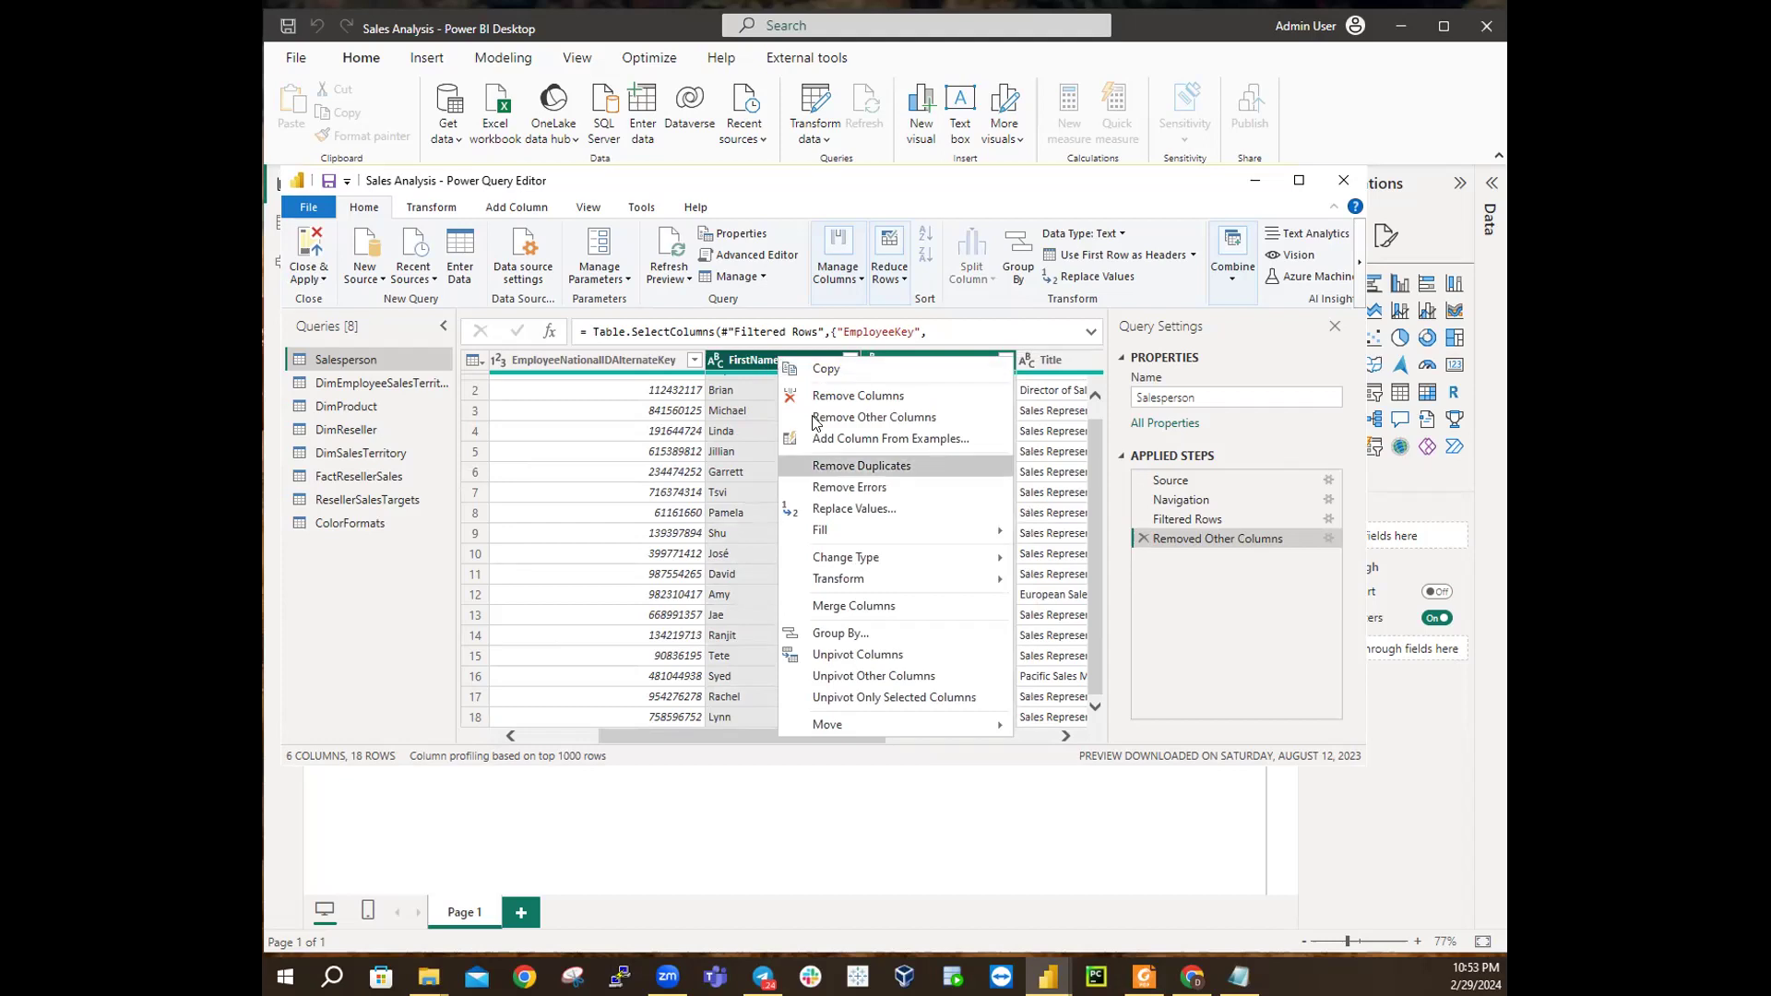
click(882, 606)
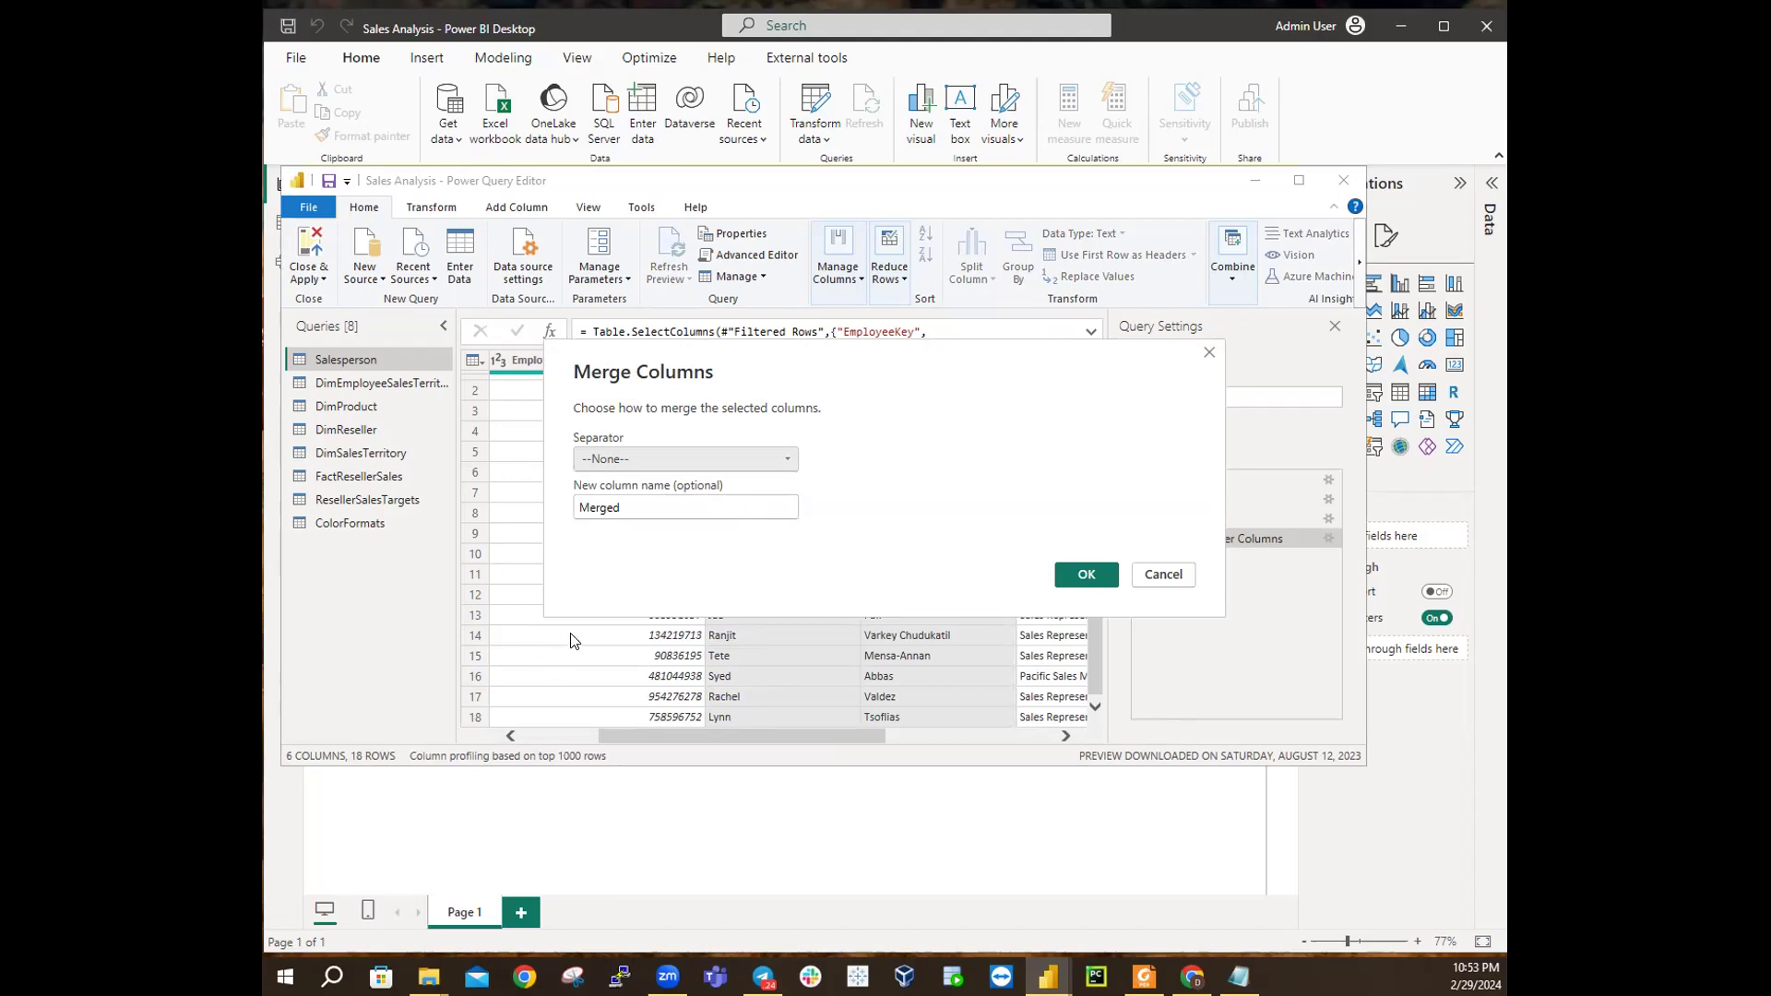
click(650, 459)
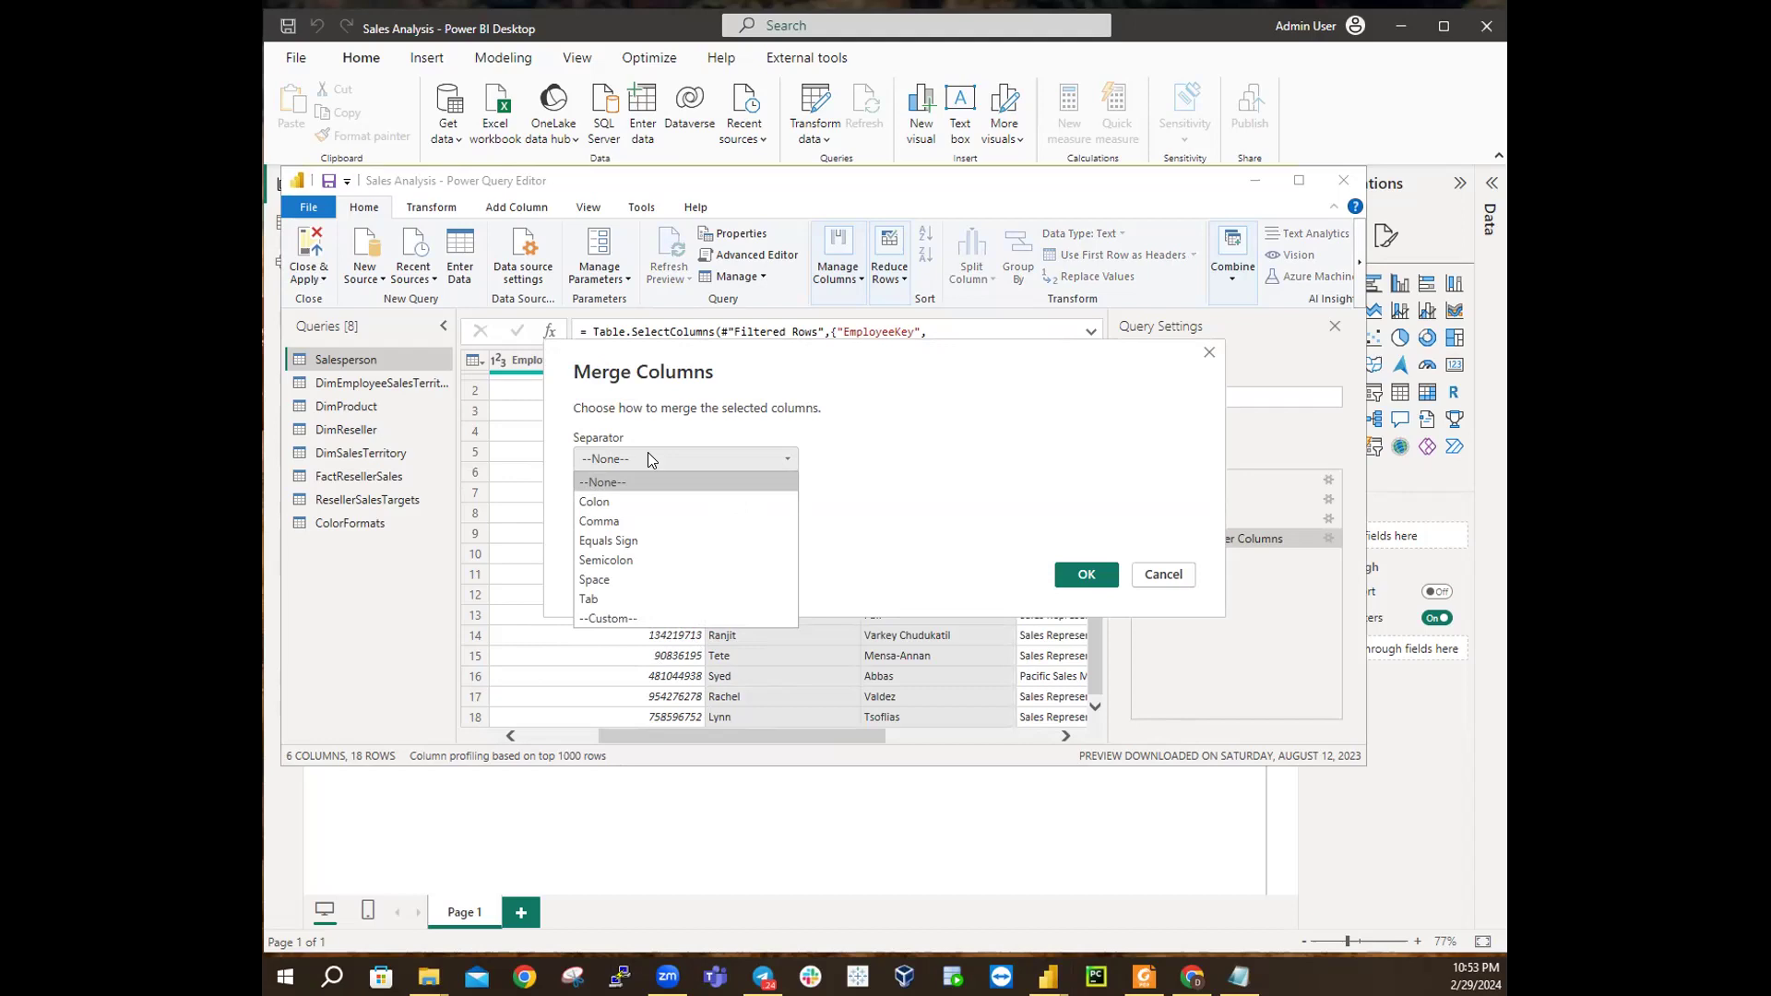
click(642, 579)
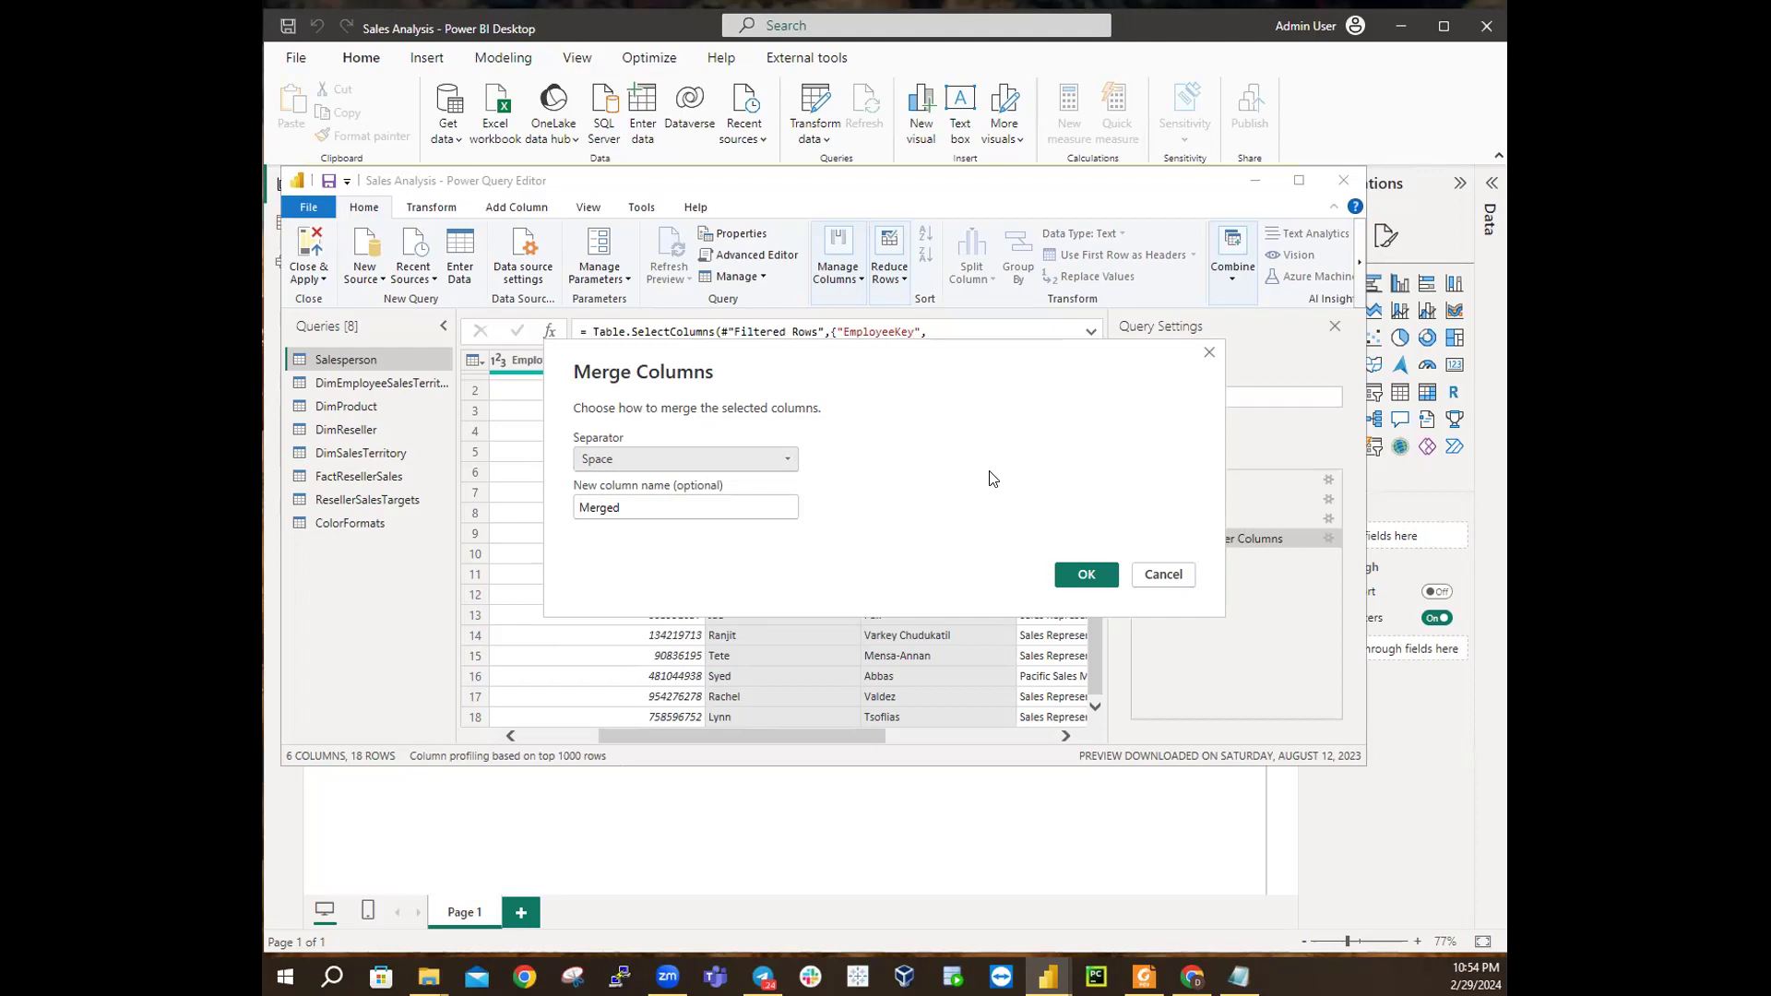
Step: Name the merged column Salesperson and apply the column merge
click(677, 509)
drag(677, 509, 530, 513)
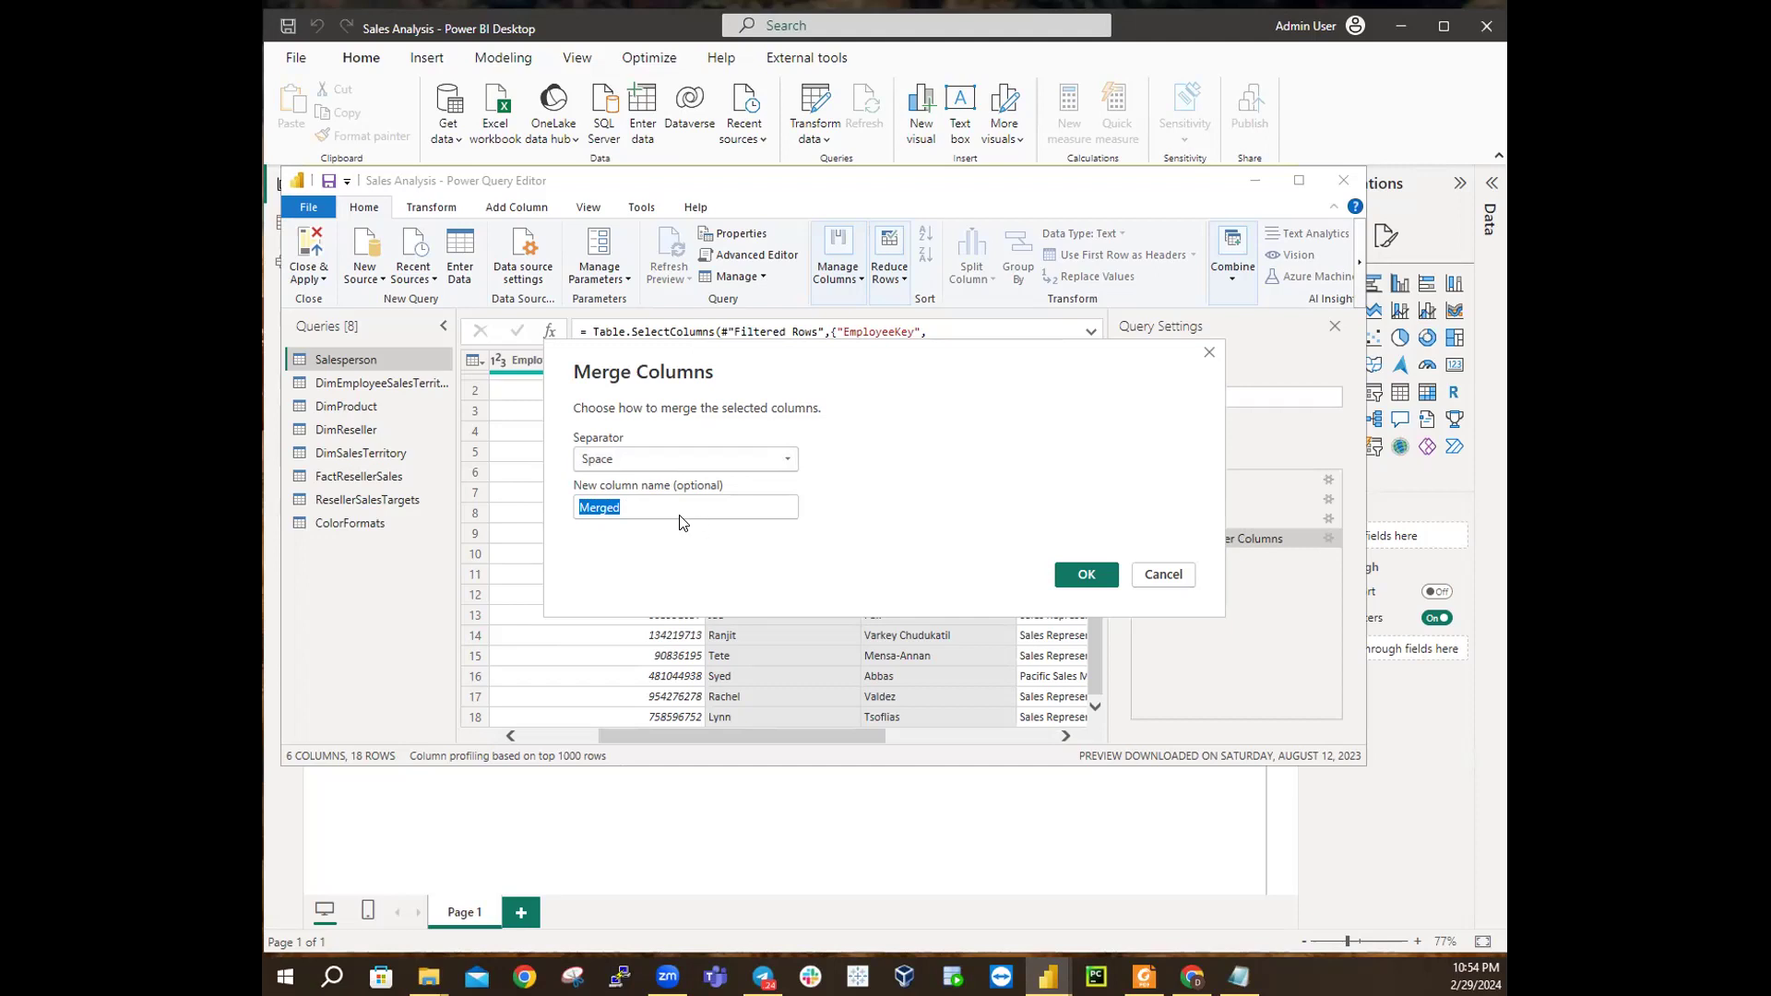
text(Sale)
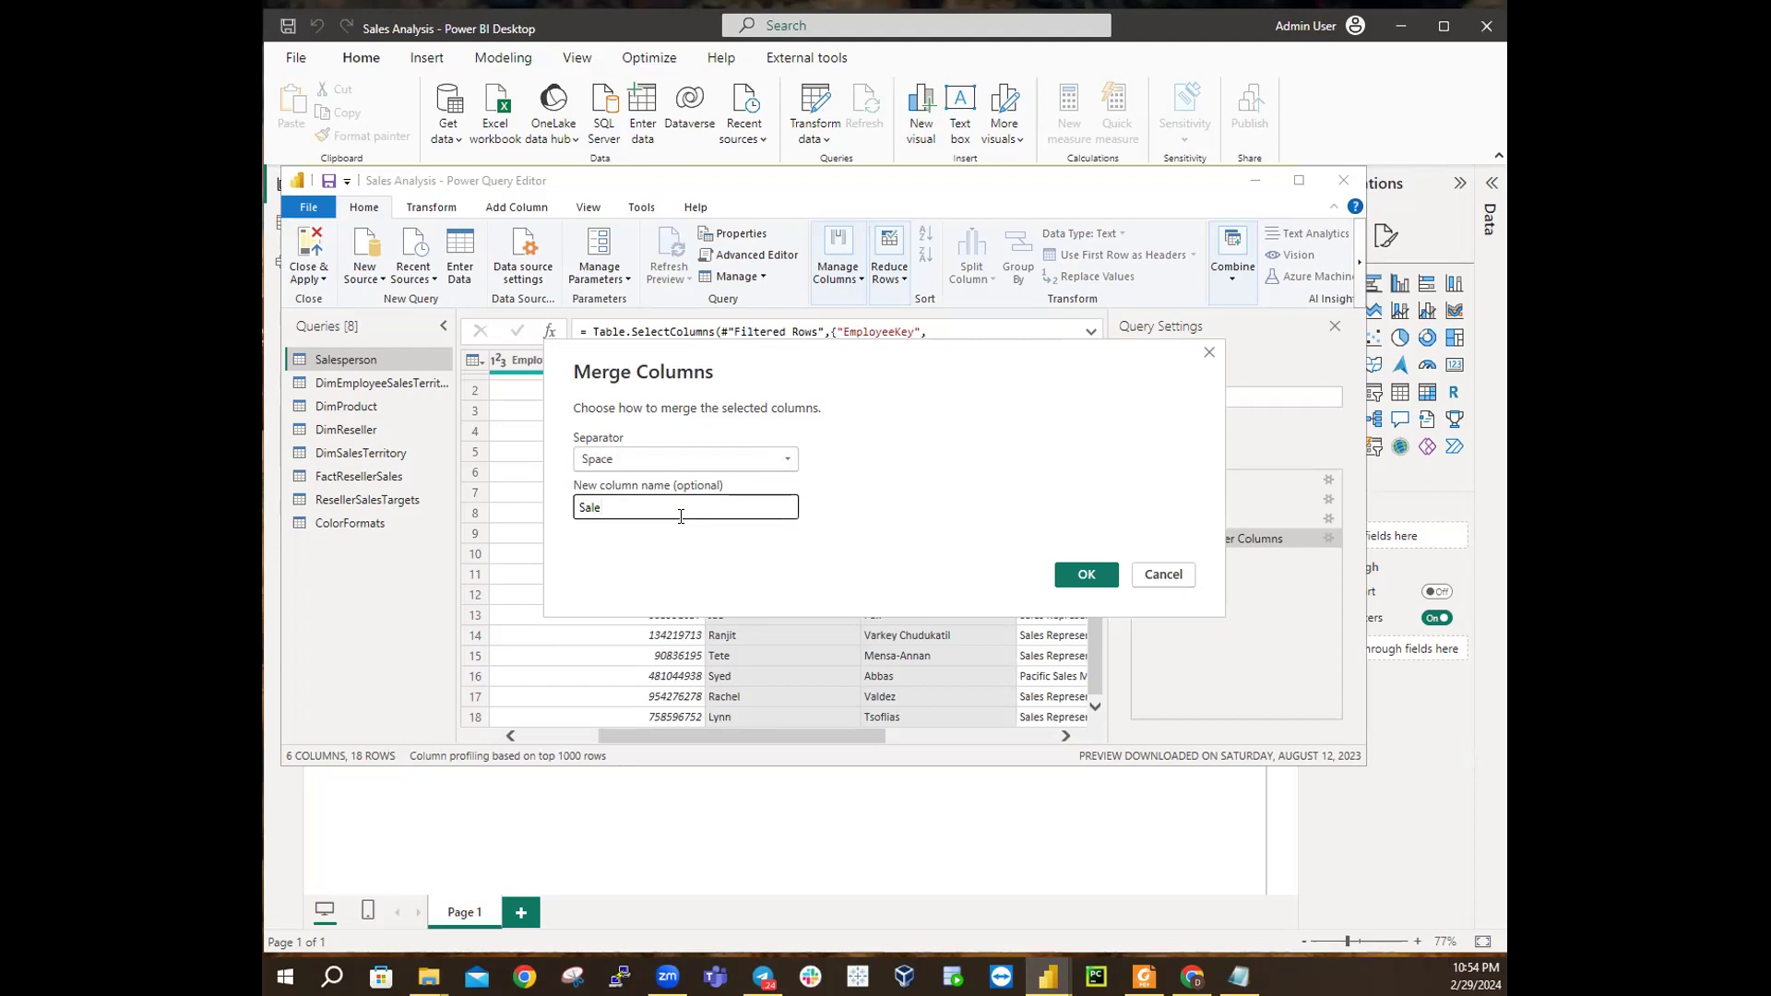
text(sperson)
click(1086, 574)
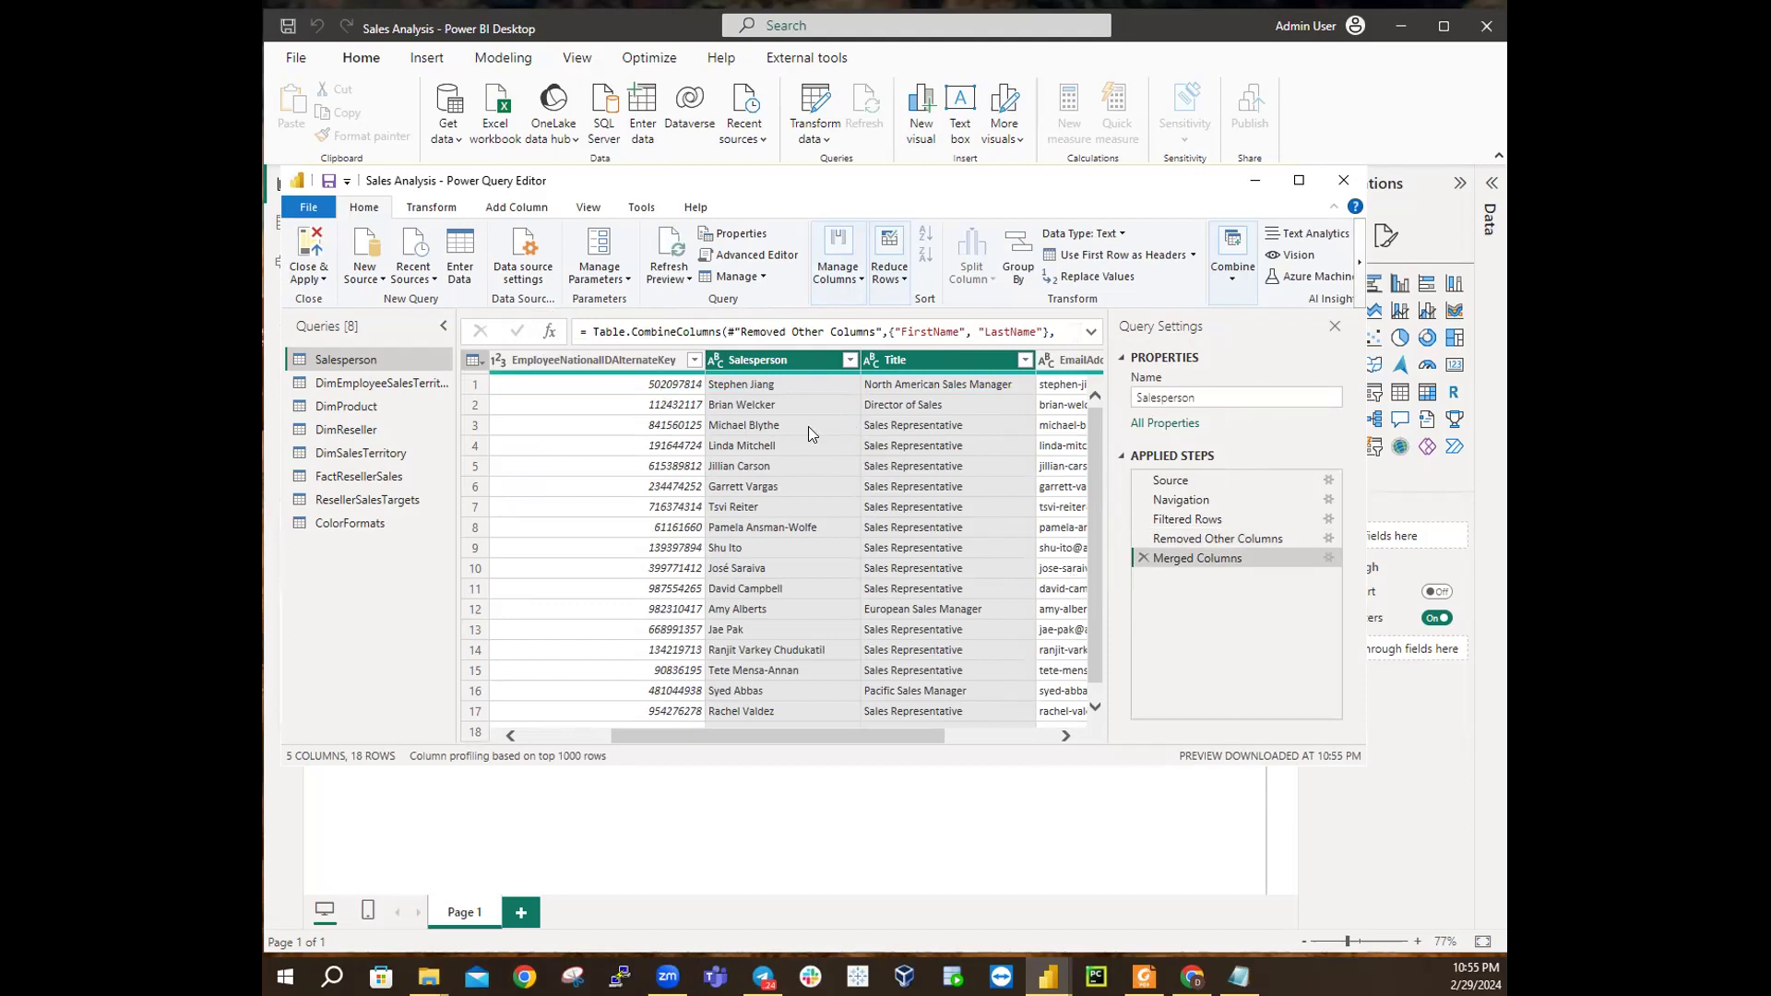
Step: Rename the EmployeeNationalIDAlternateKey column of the Salesperson query to EmployeeID
click(777, 359)
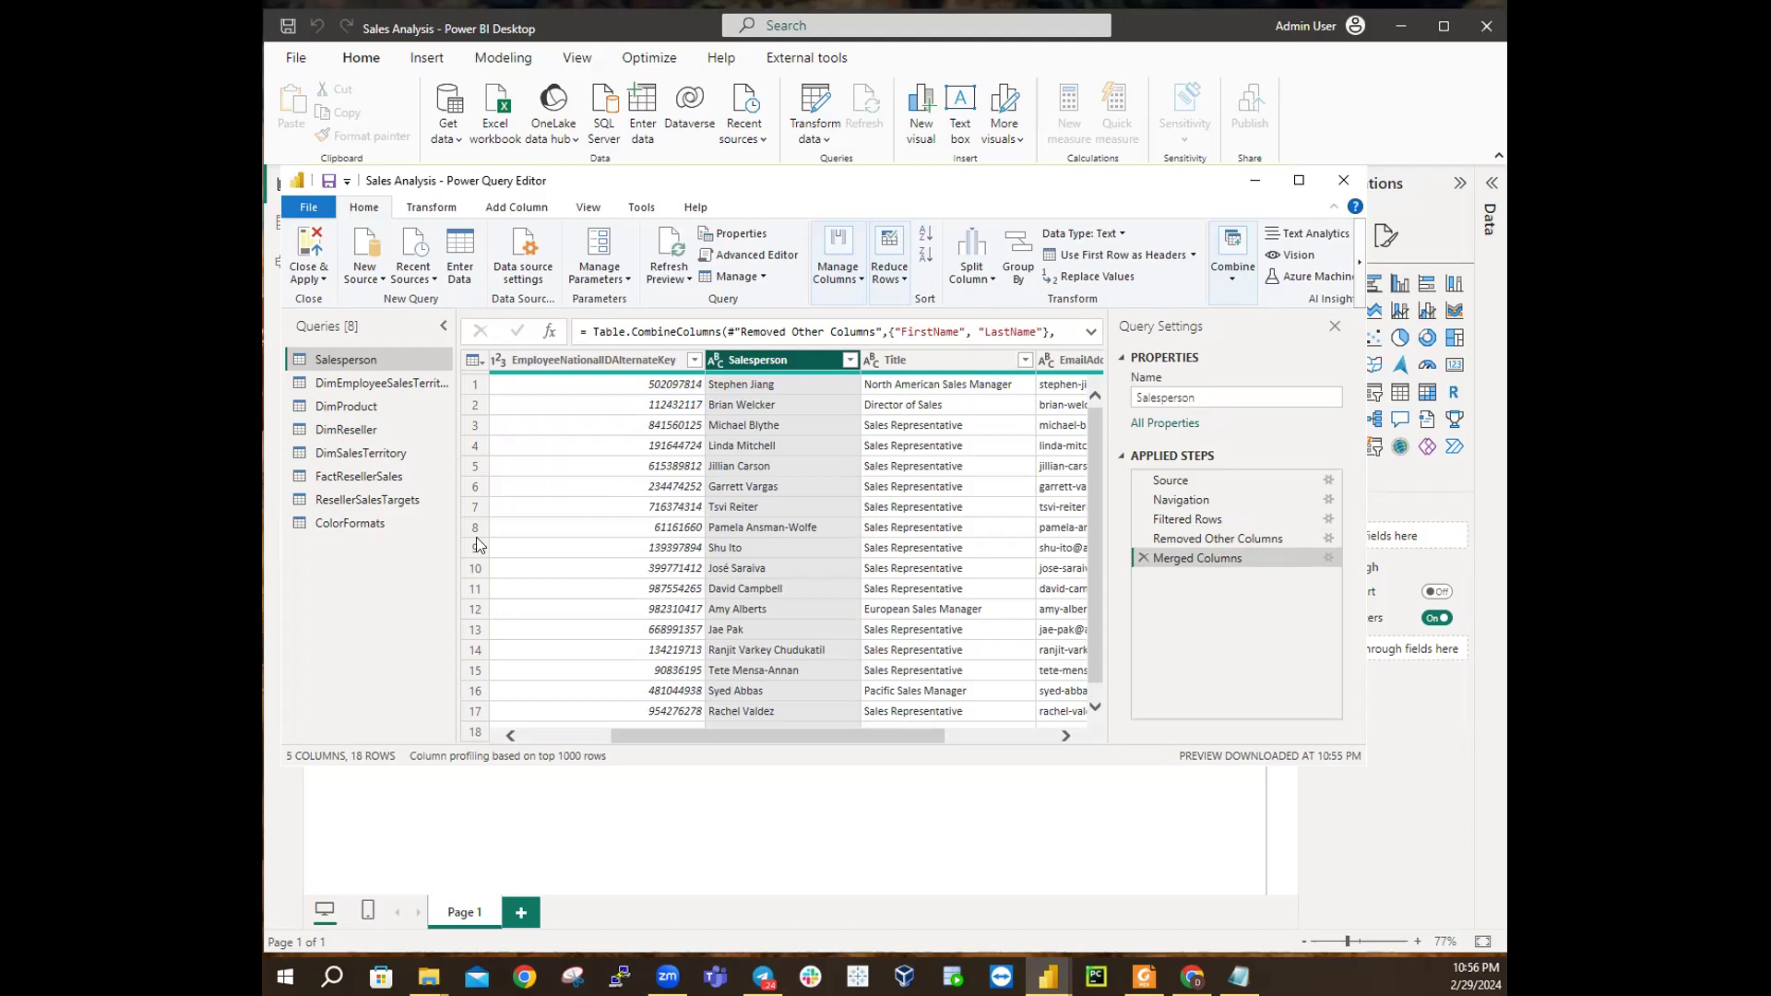
click(604, 363)
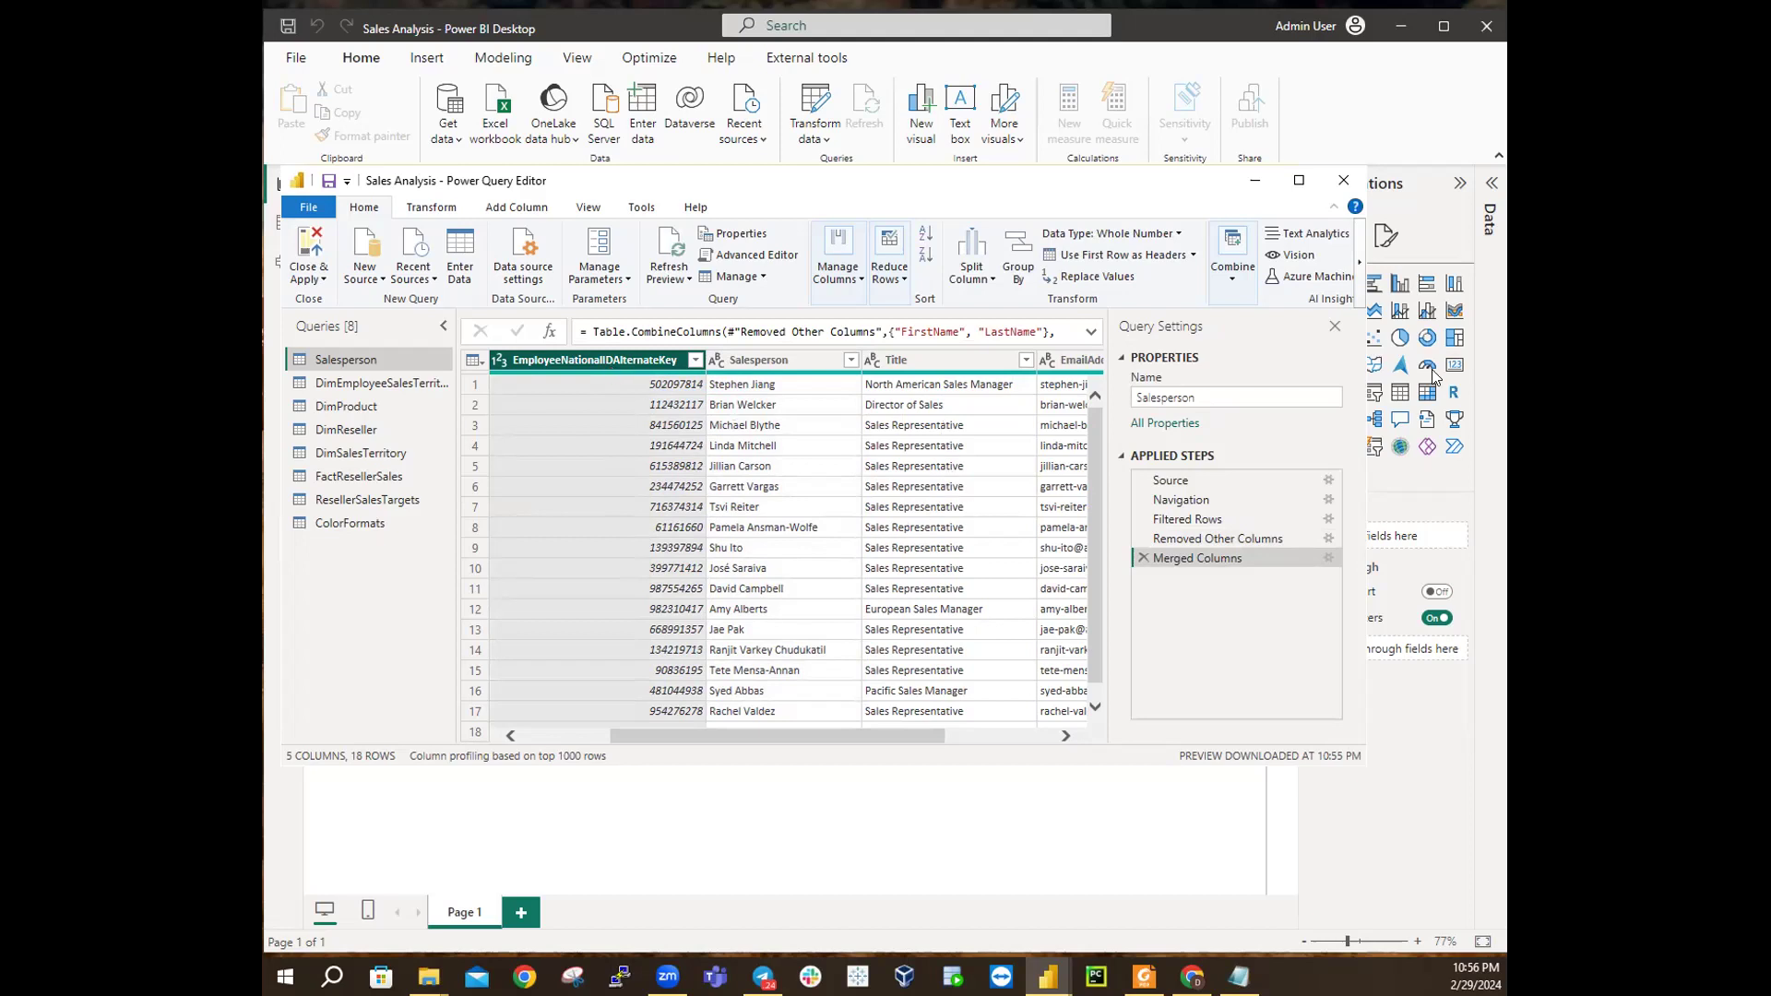
right_click(647, 361)
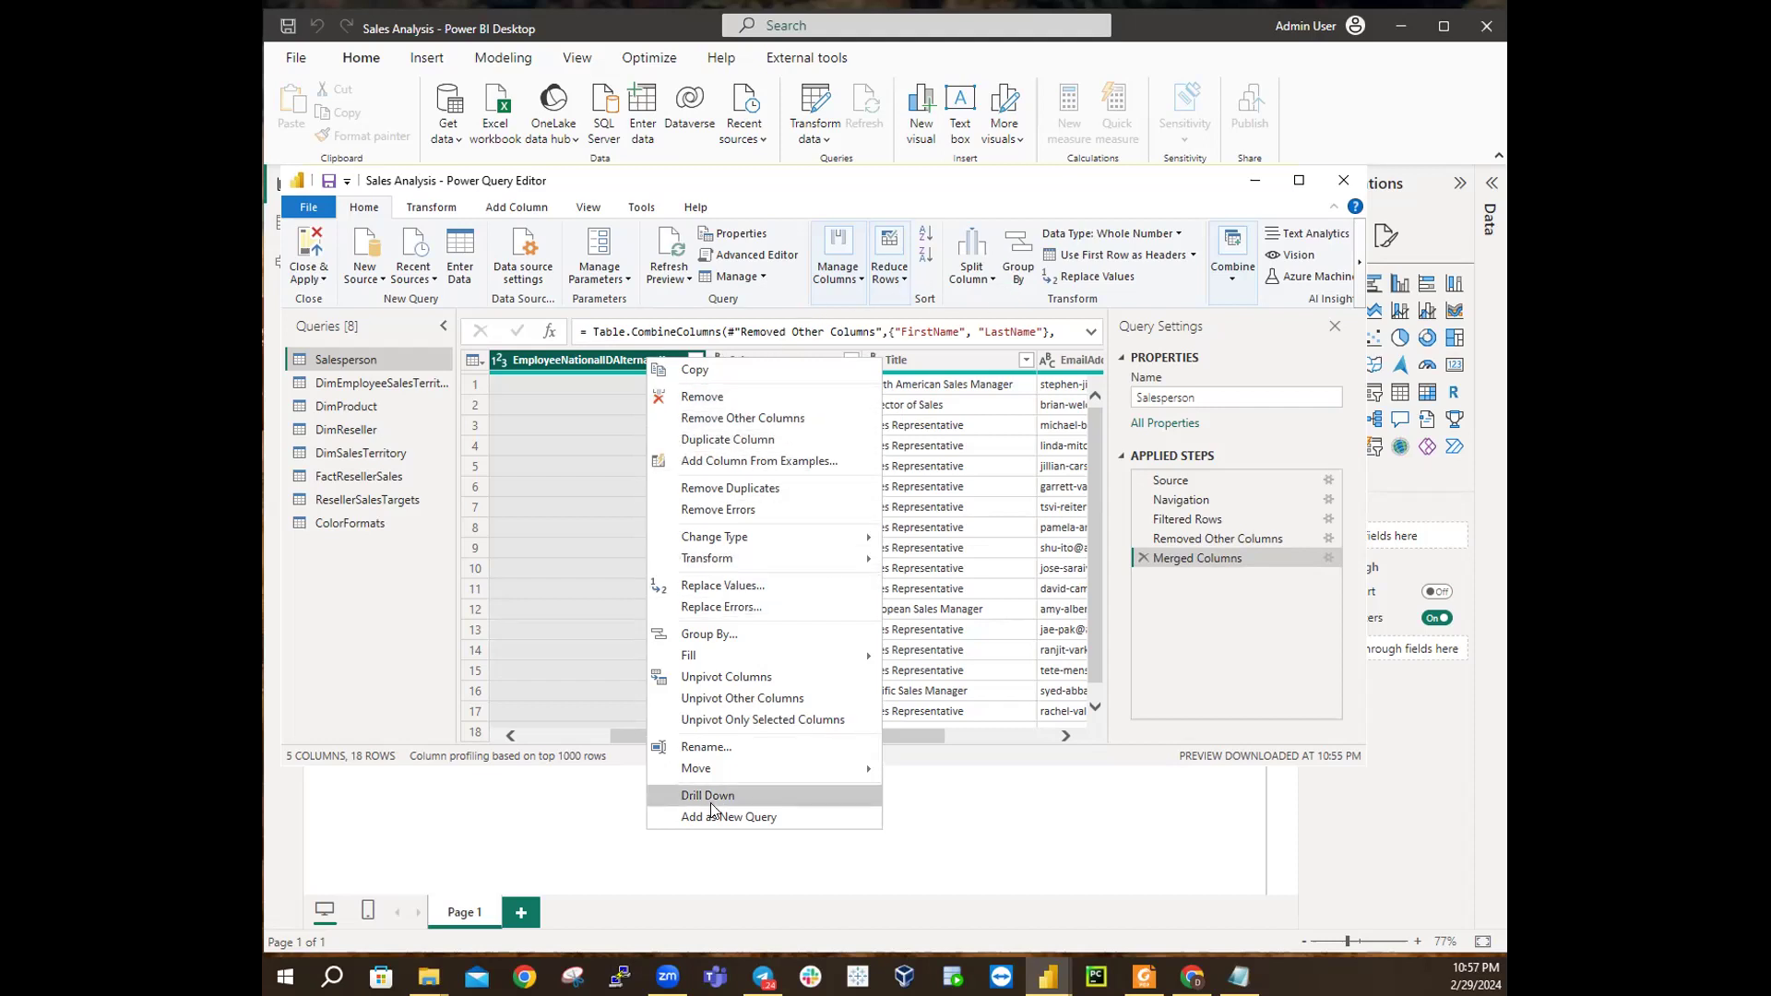
click(711, 749)
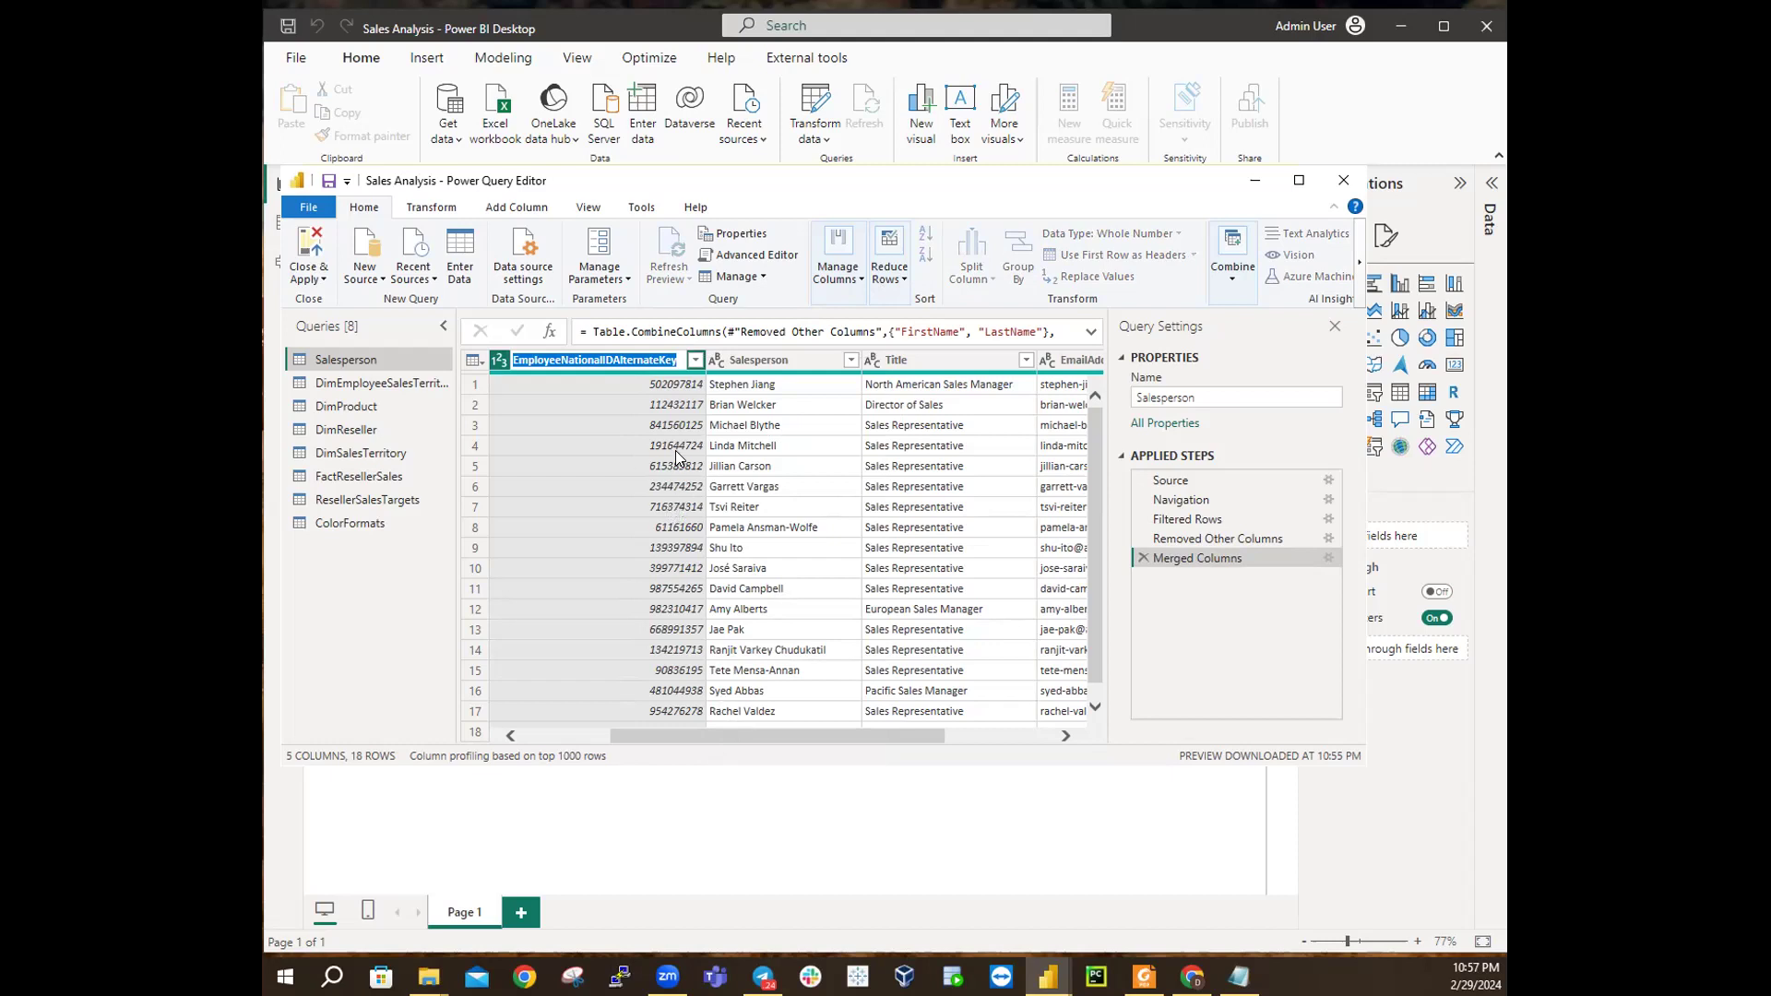
click(578, 359)
drag(560, 360, 590, 358)
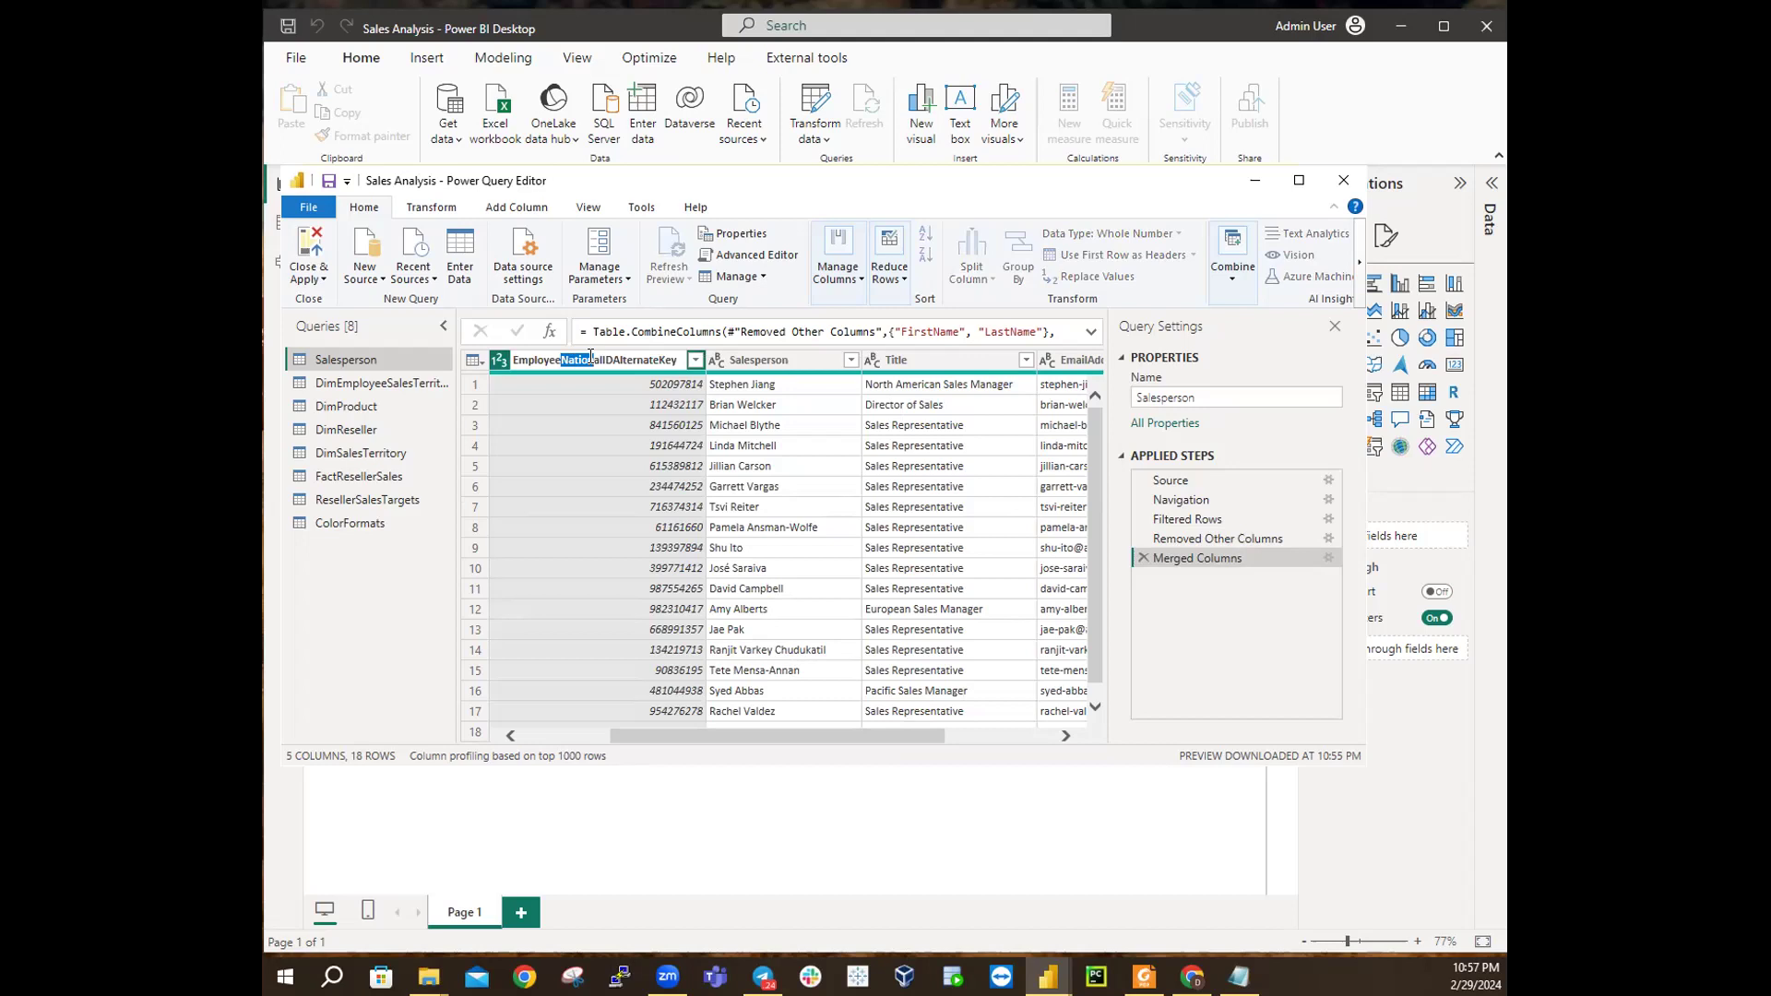
drag(591, 358, 603, 360)
key(BackSpace)
drag(572, 360, 733, 368)
key(BackSpace)
key(Return)
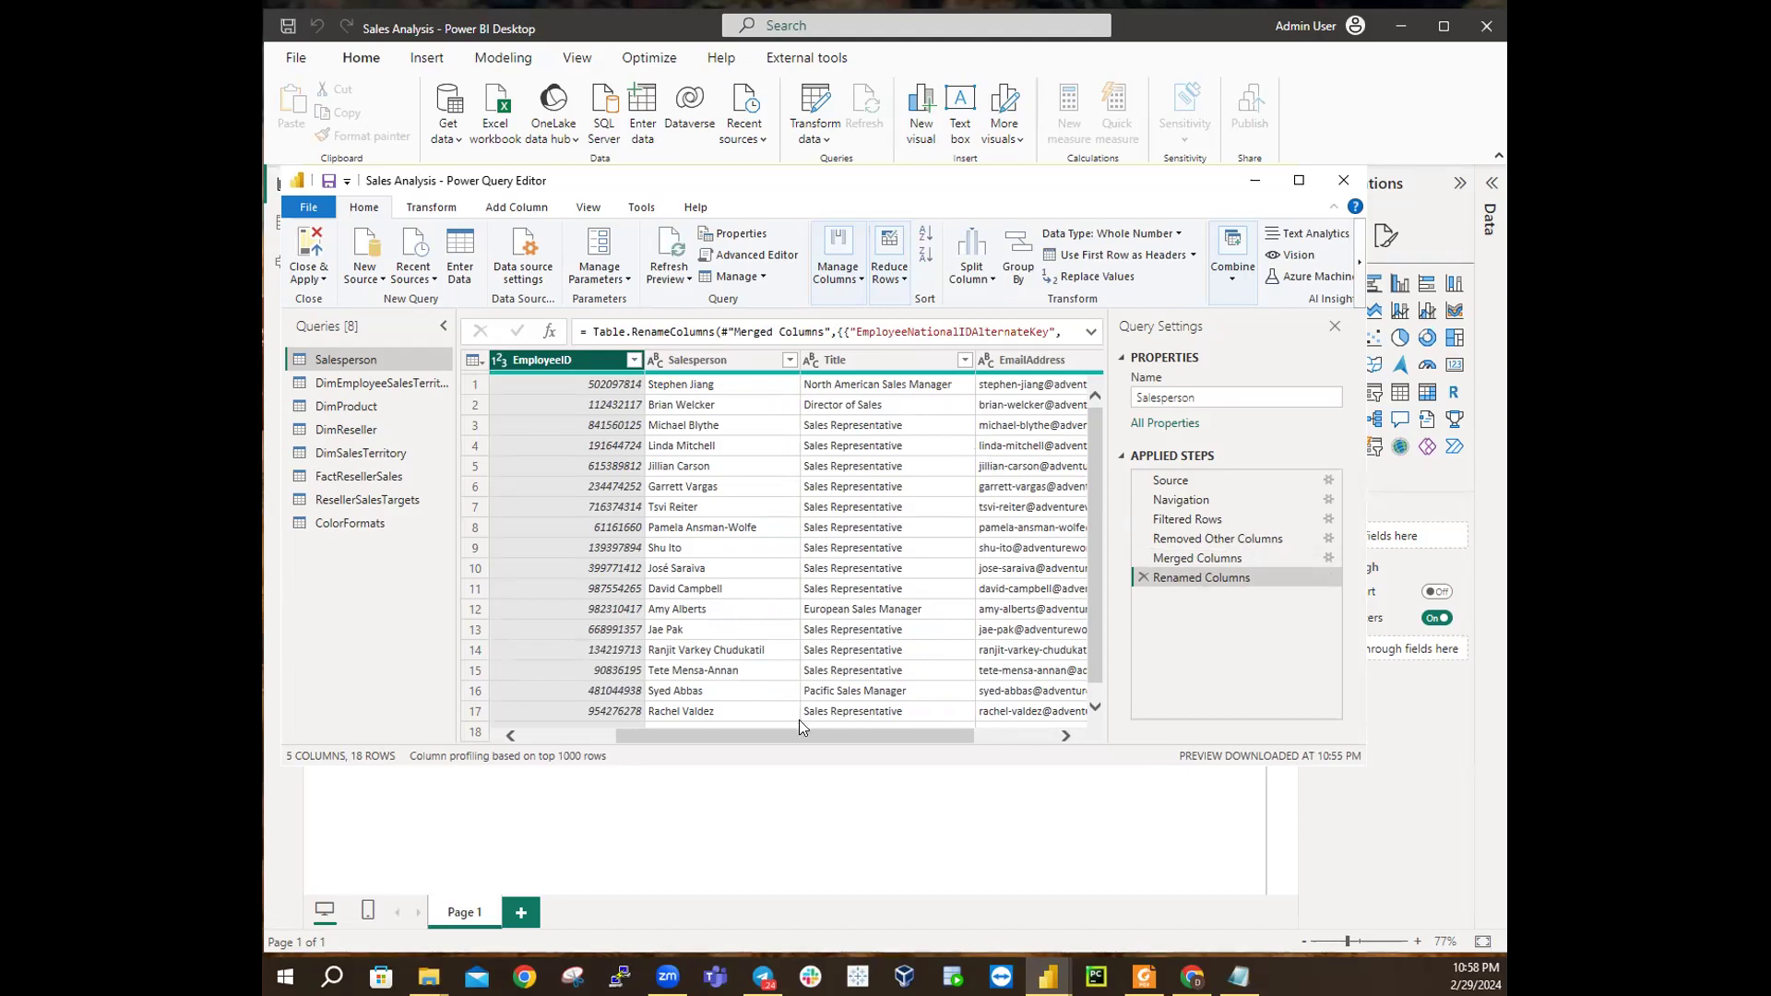
Step: Rename the EmailAddress column of the Salesperson query to UPN
drag(799, 738, 879, 739)
click(905, 362)
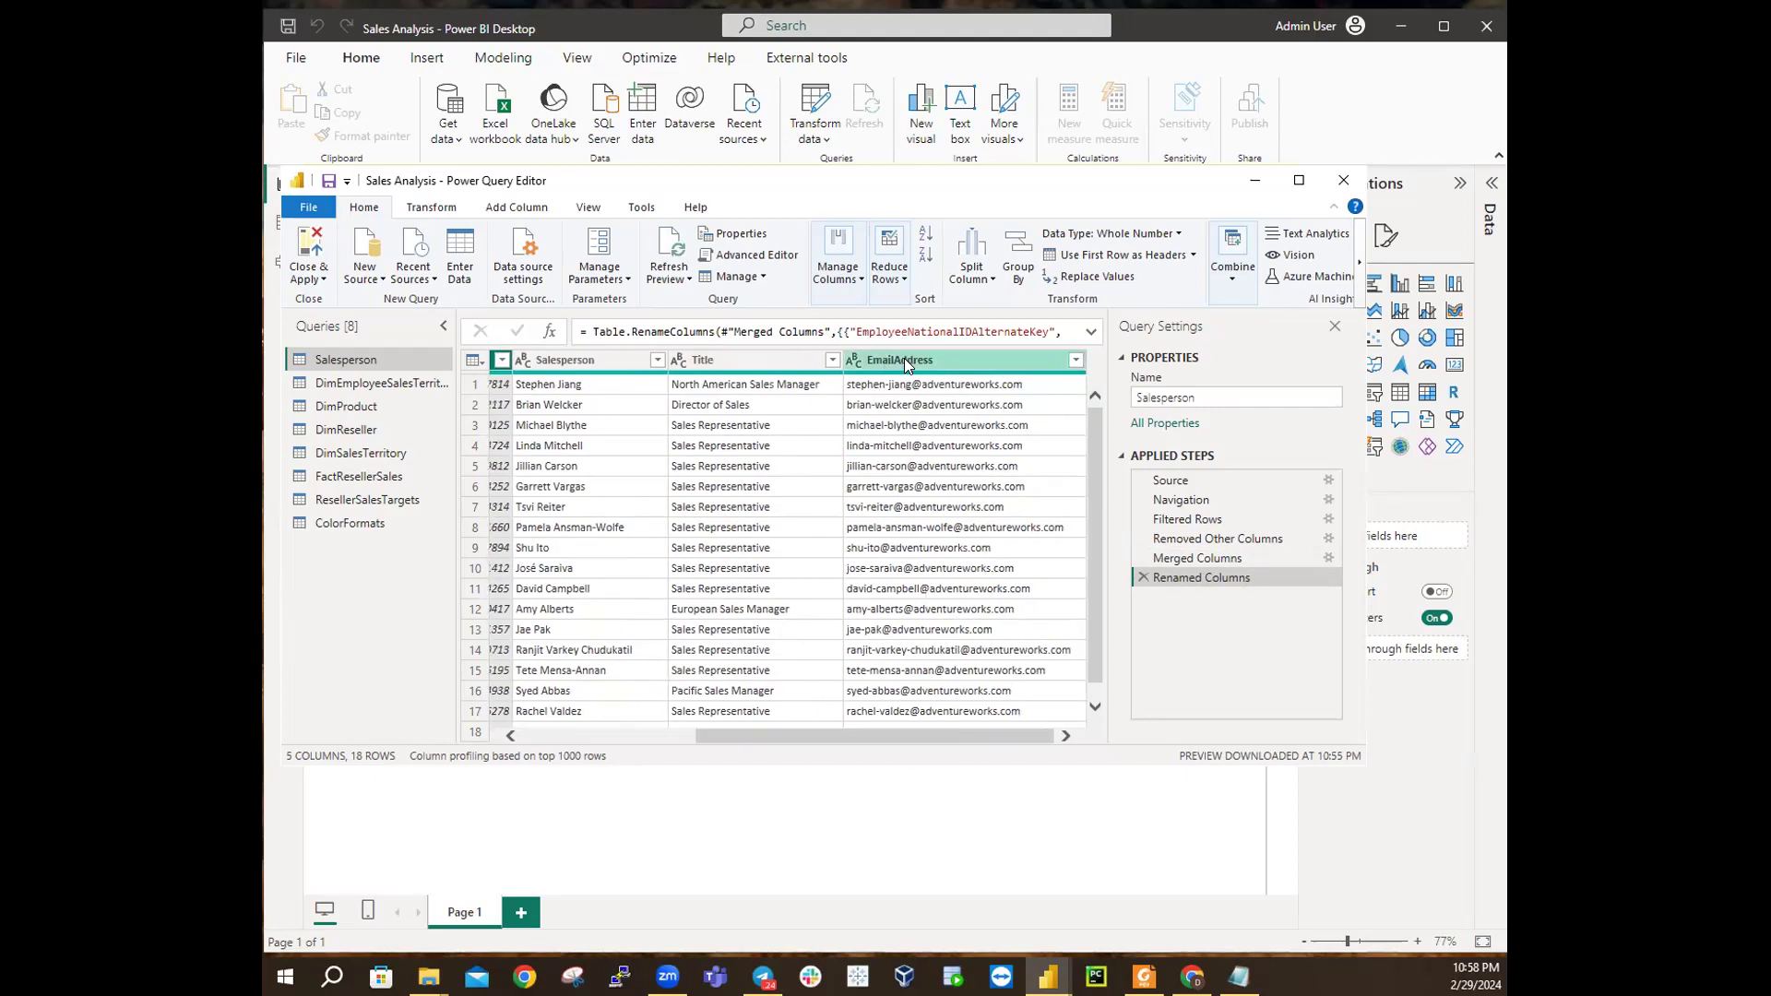
right_click(905, 365)
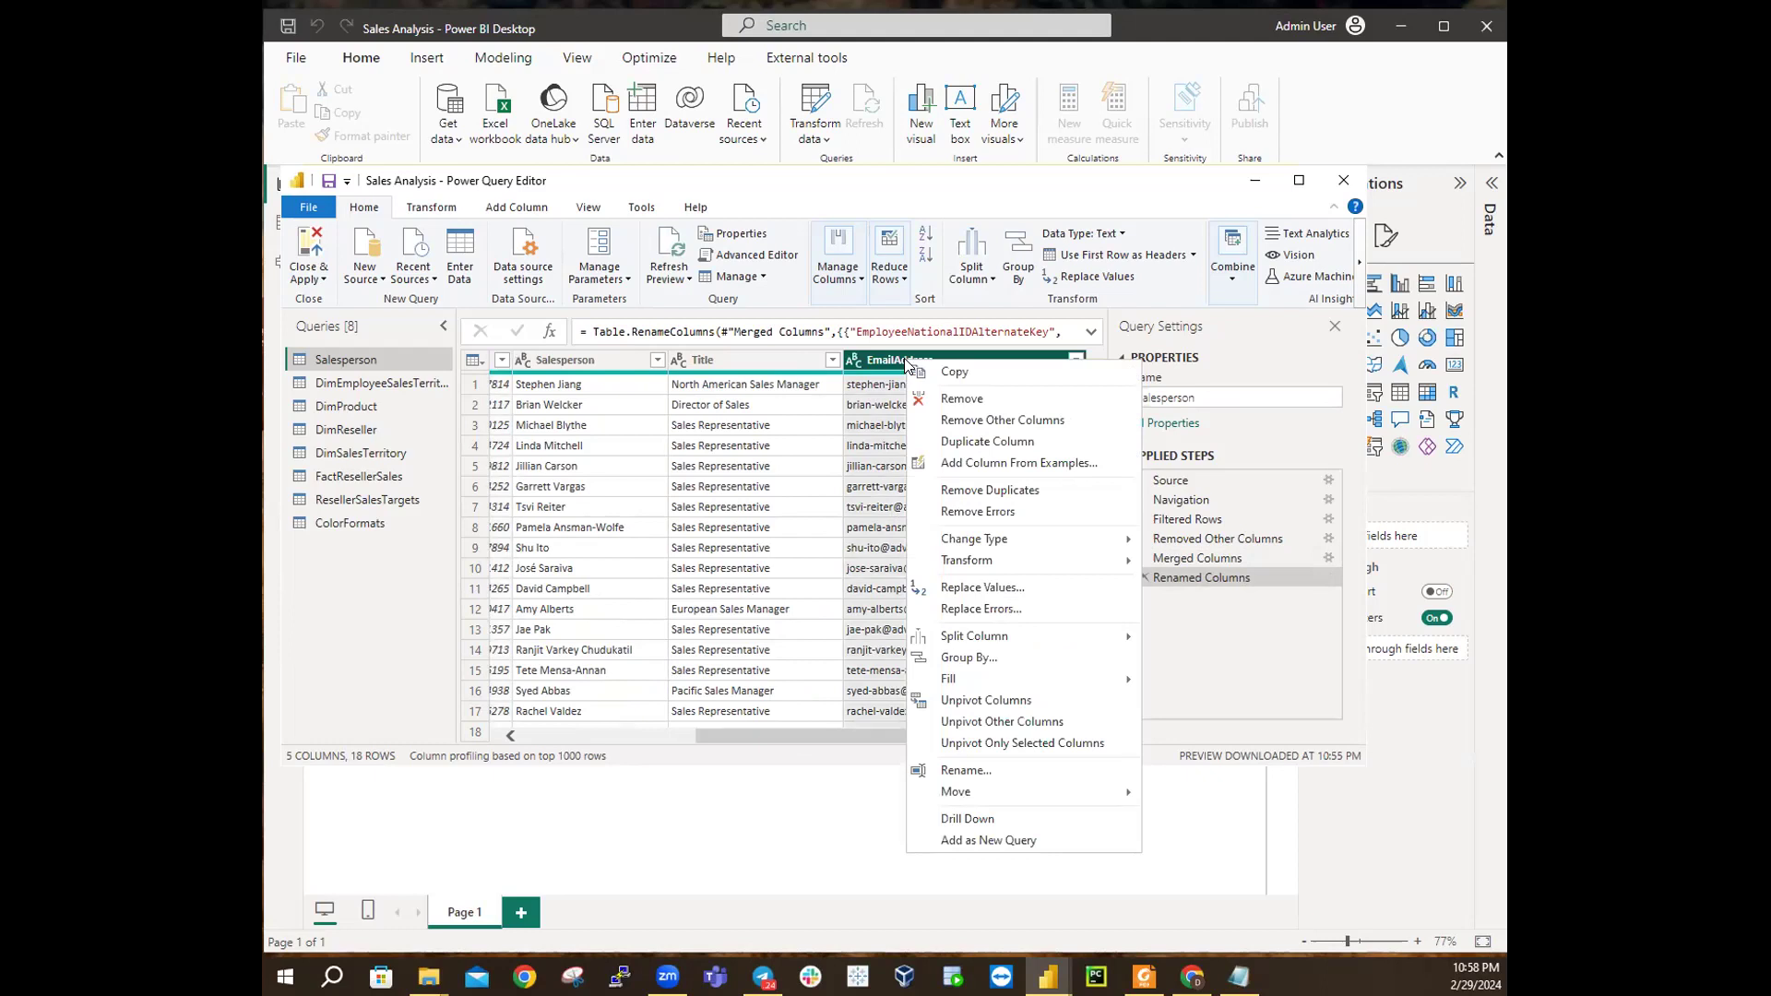
click(965, 771)
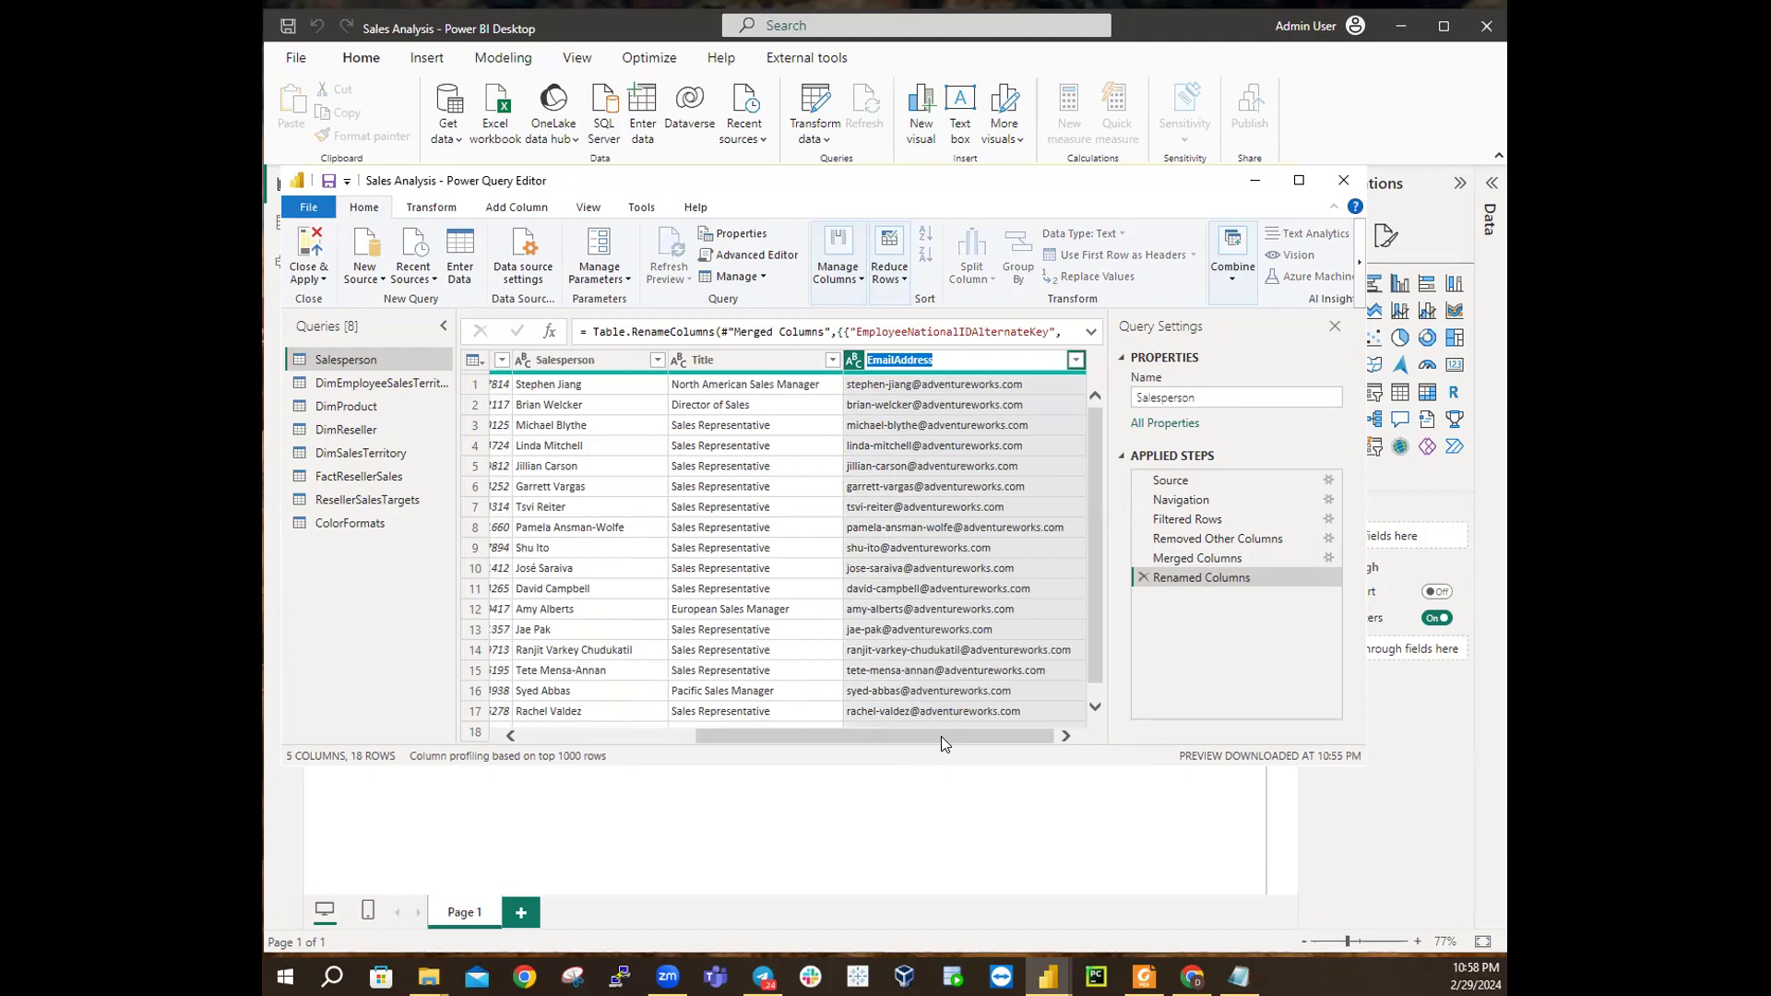
text(U)
text(PPPP)
key(BackSpace)
key(BackSpace)
key(BackSpace)
text(N)
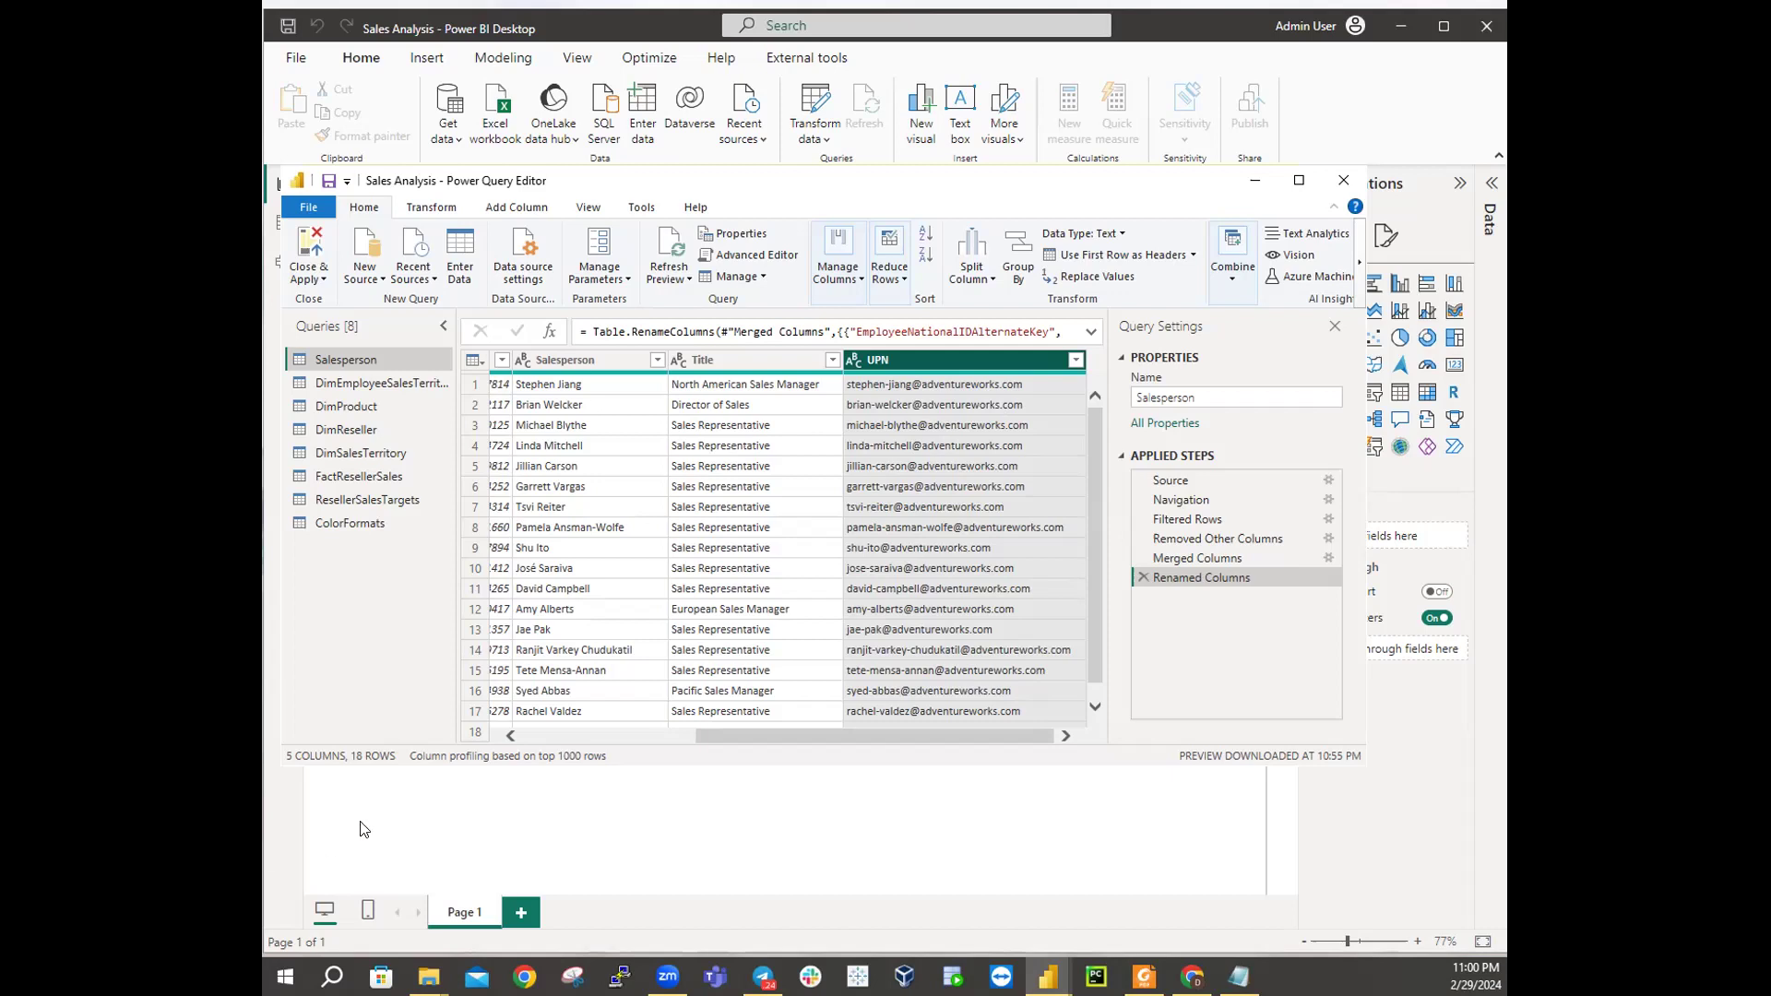
Step: Open the DimEmployeeSalesTerritory query
click(364, 378)
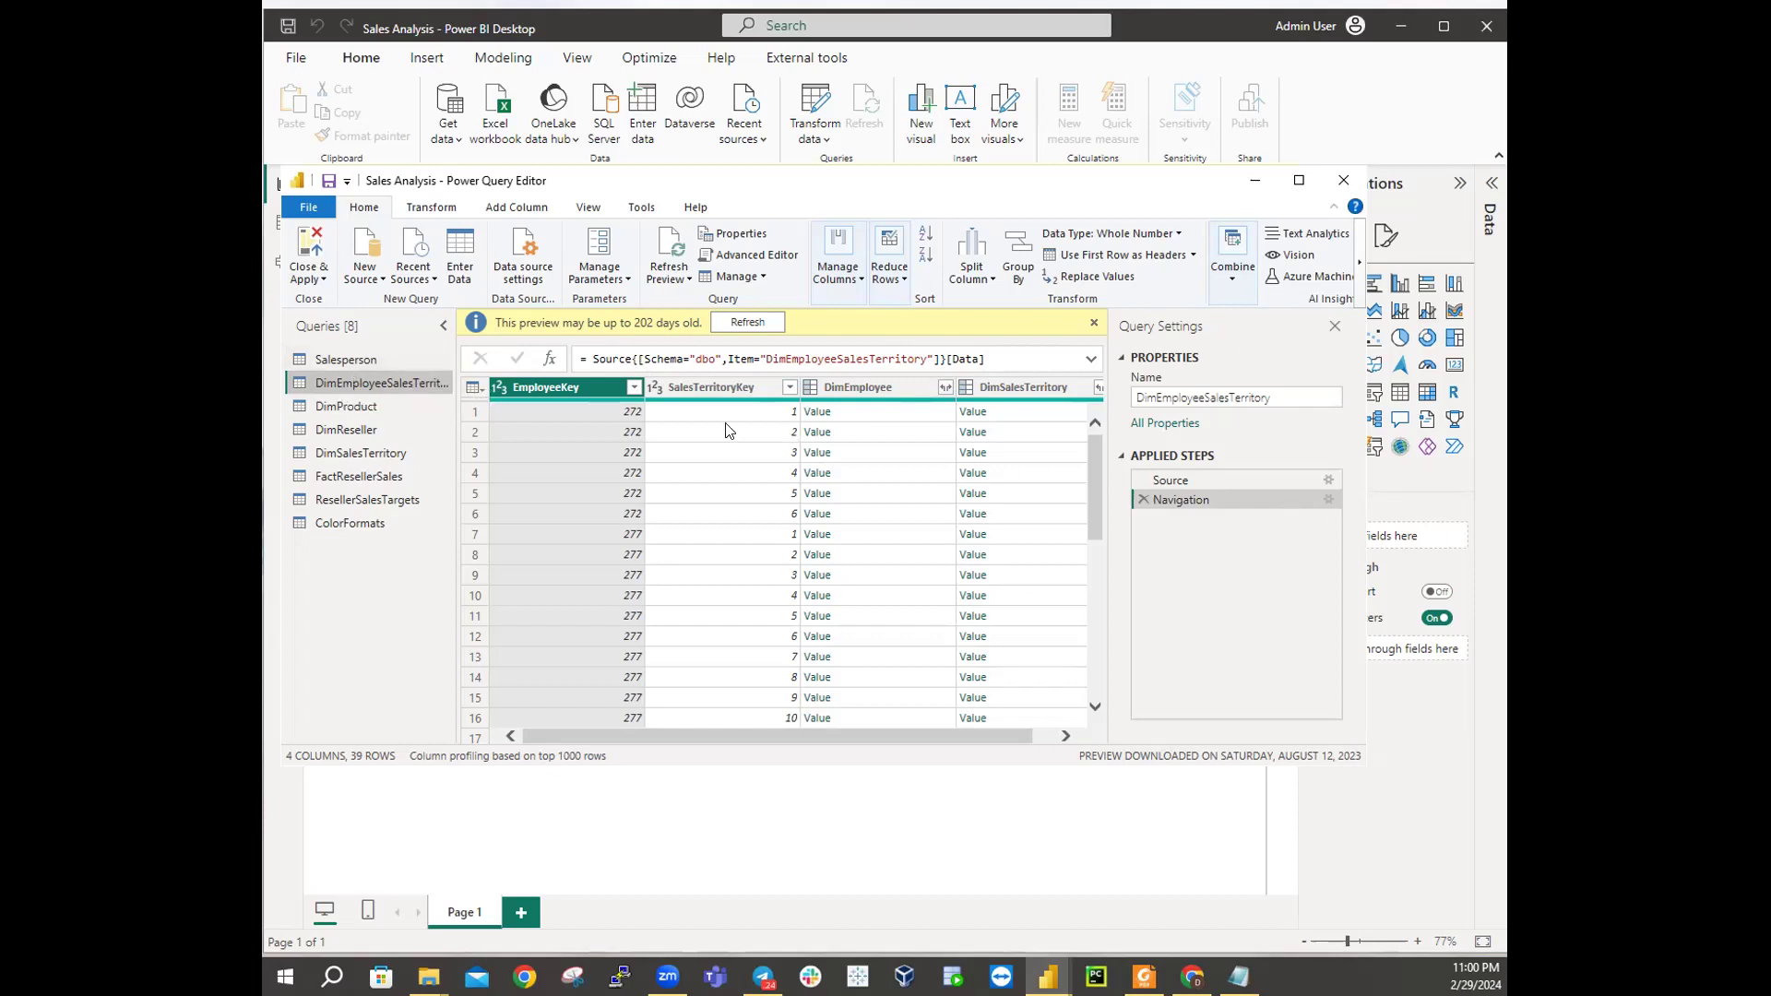
right_click(364, 383)
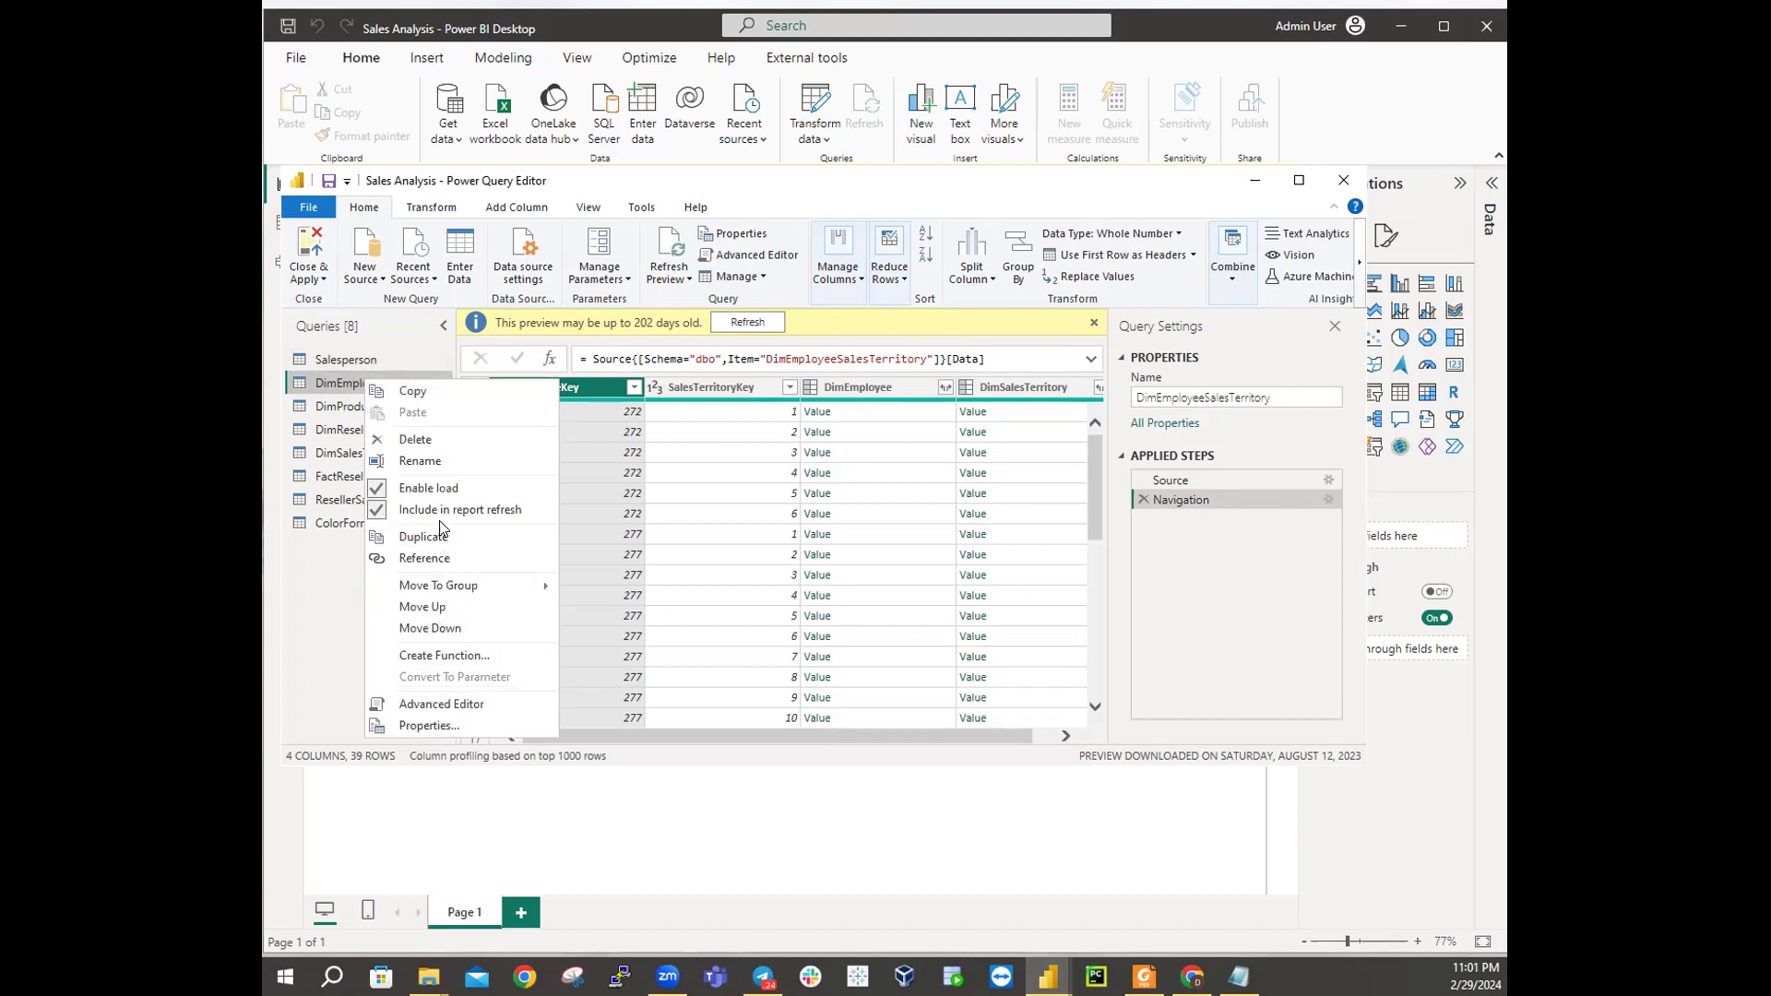
click(426, 462)
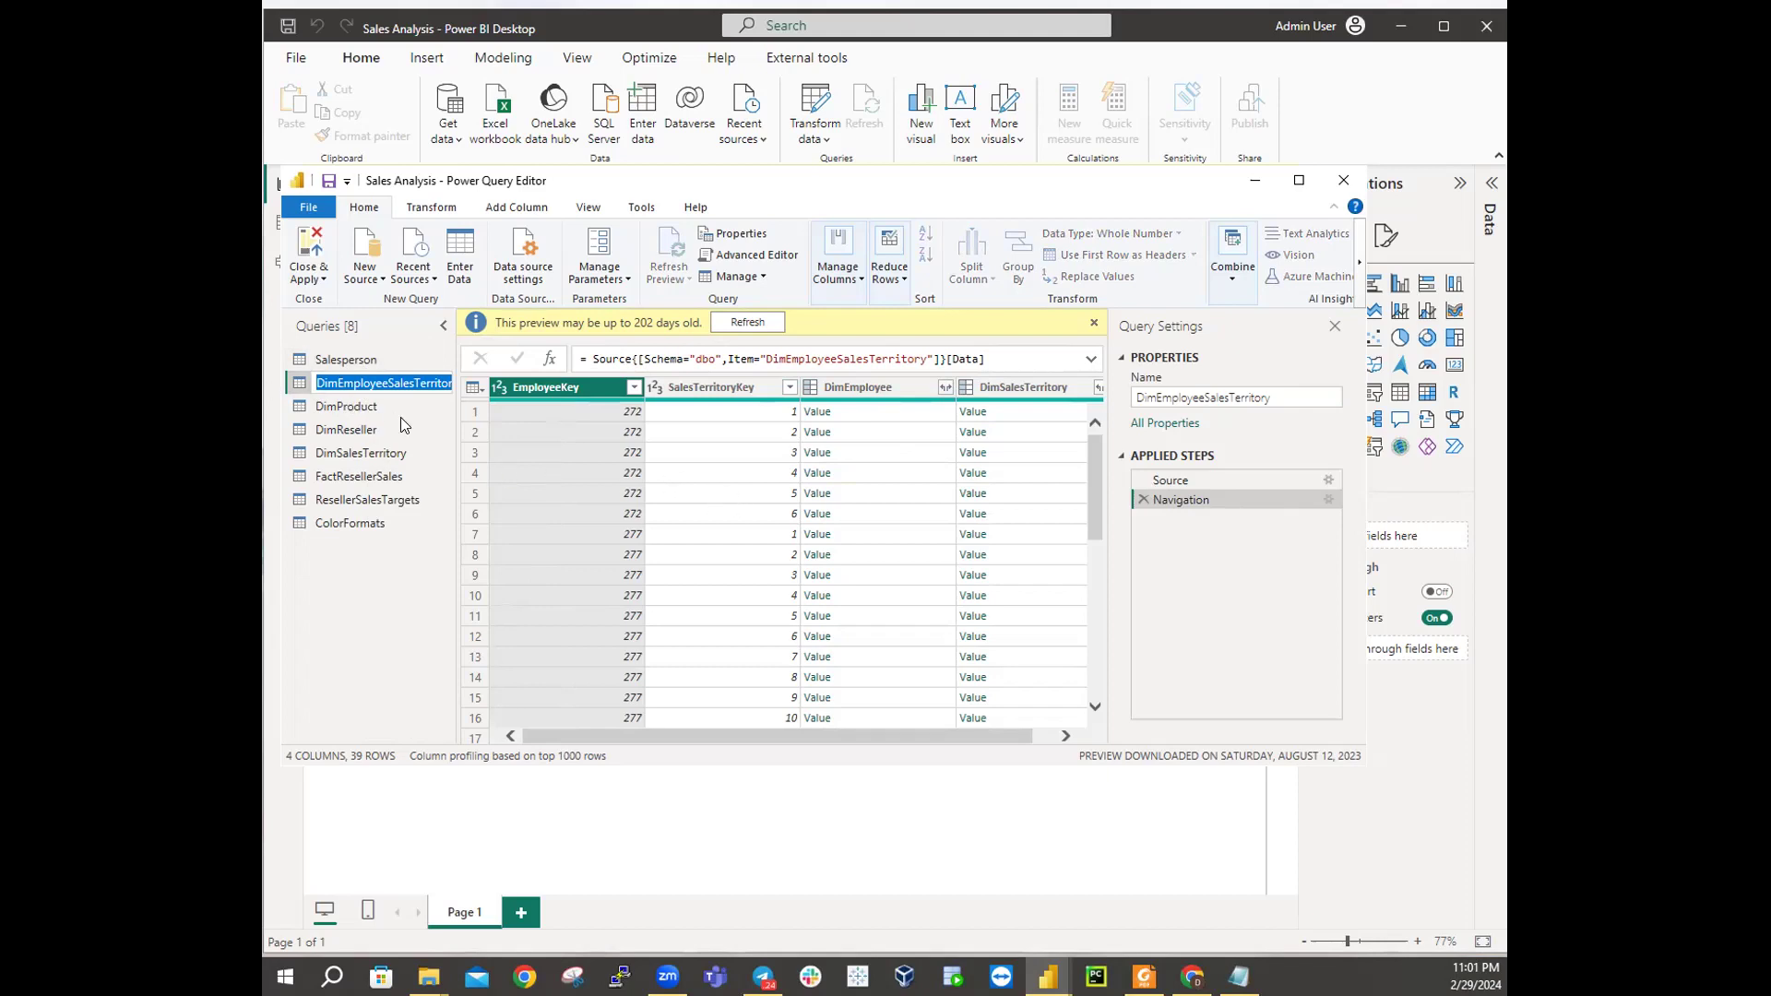
right_click(415, 385)
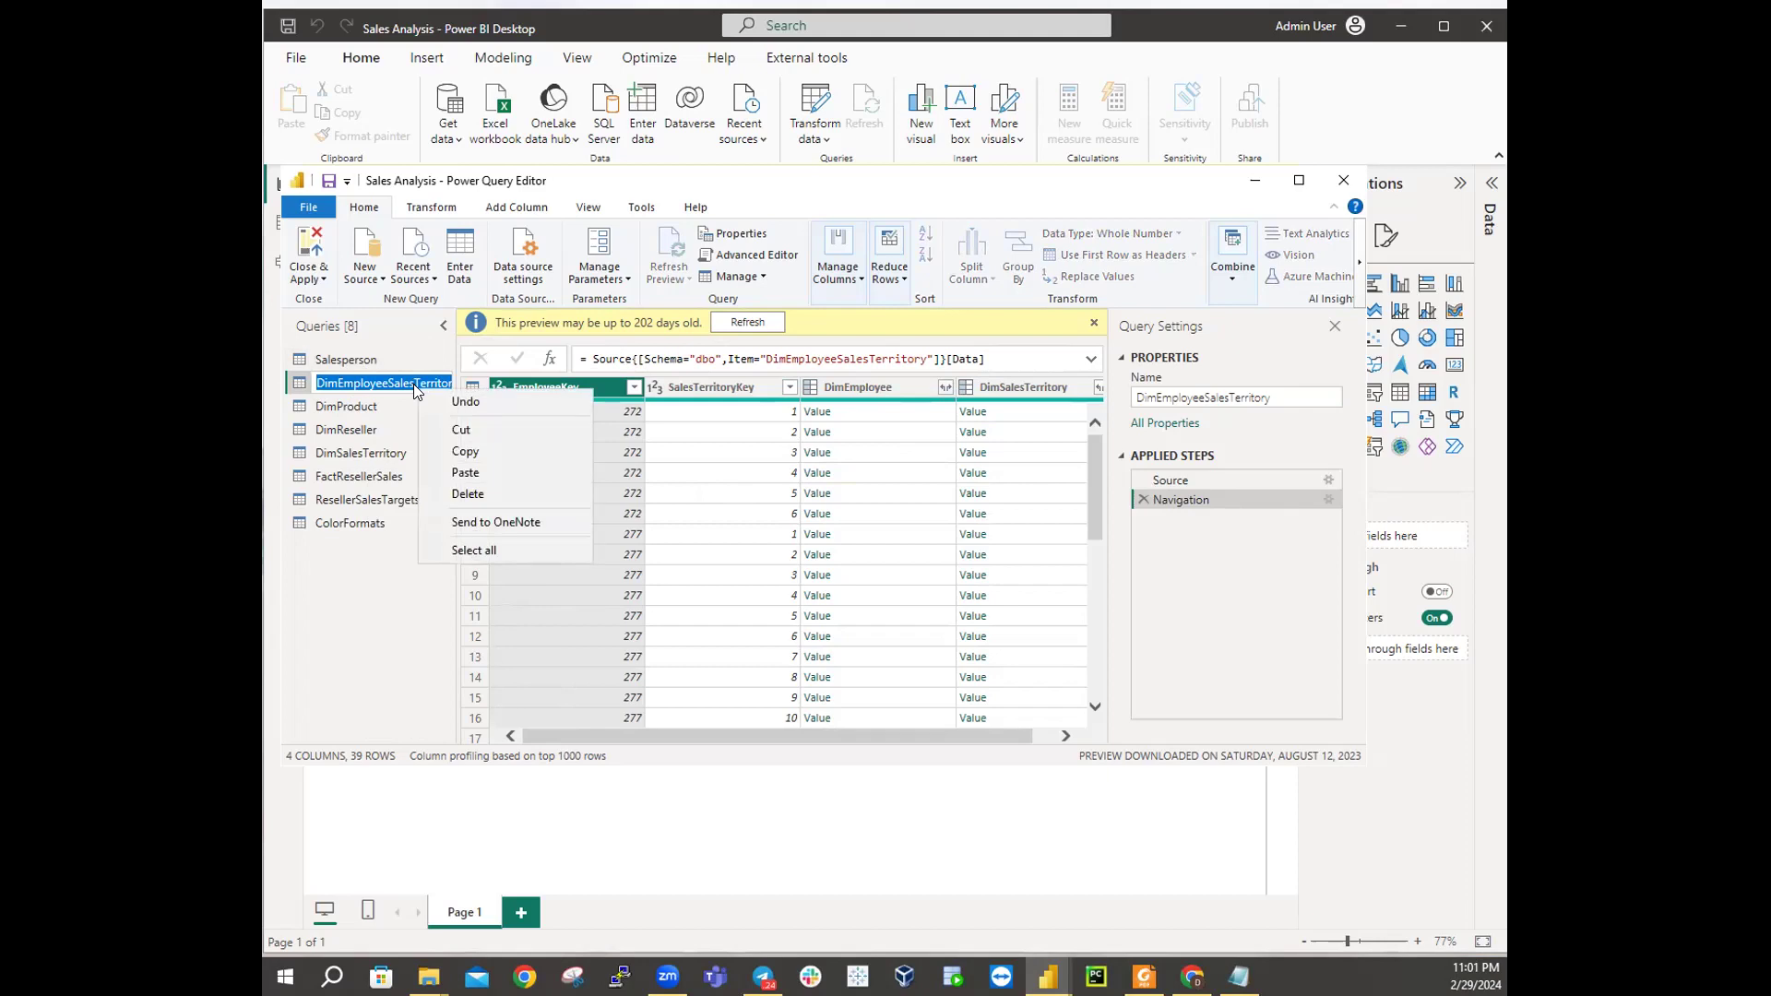
key(Escape)
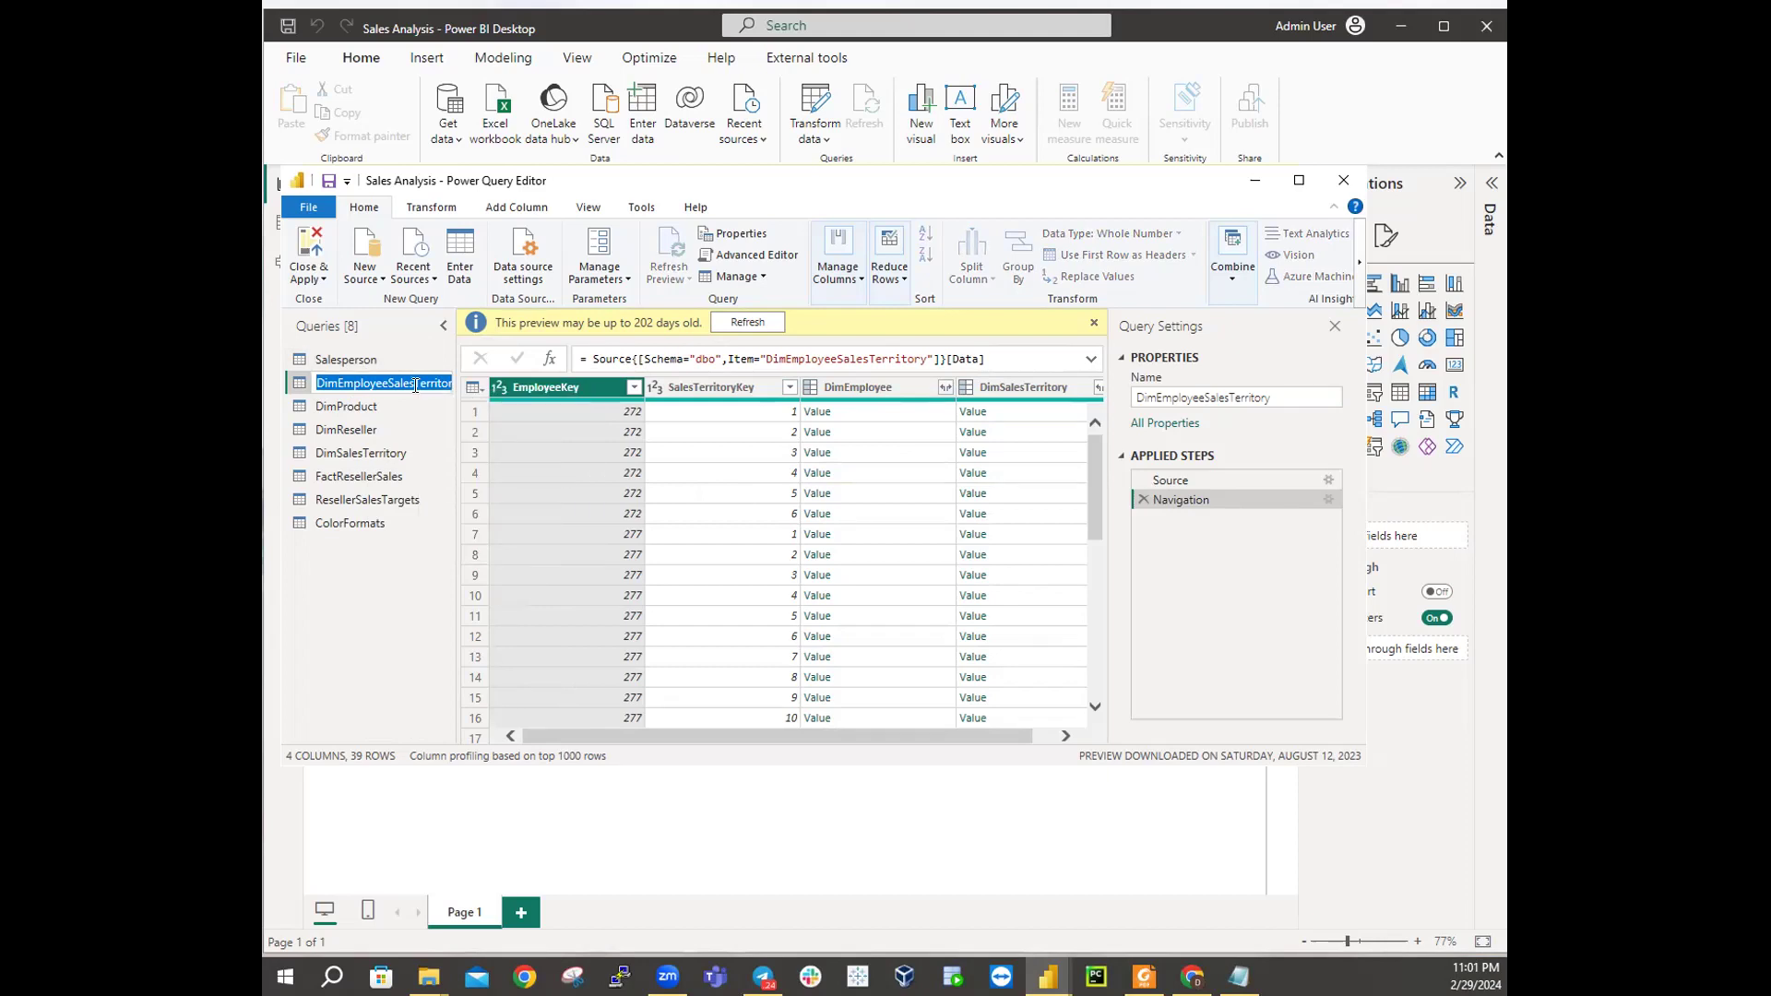
right_click(415, 386)
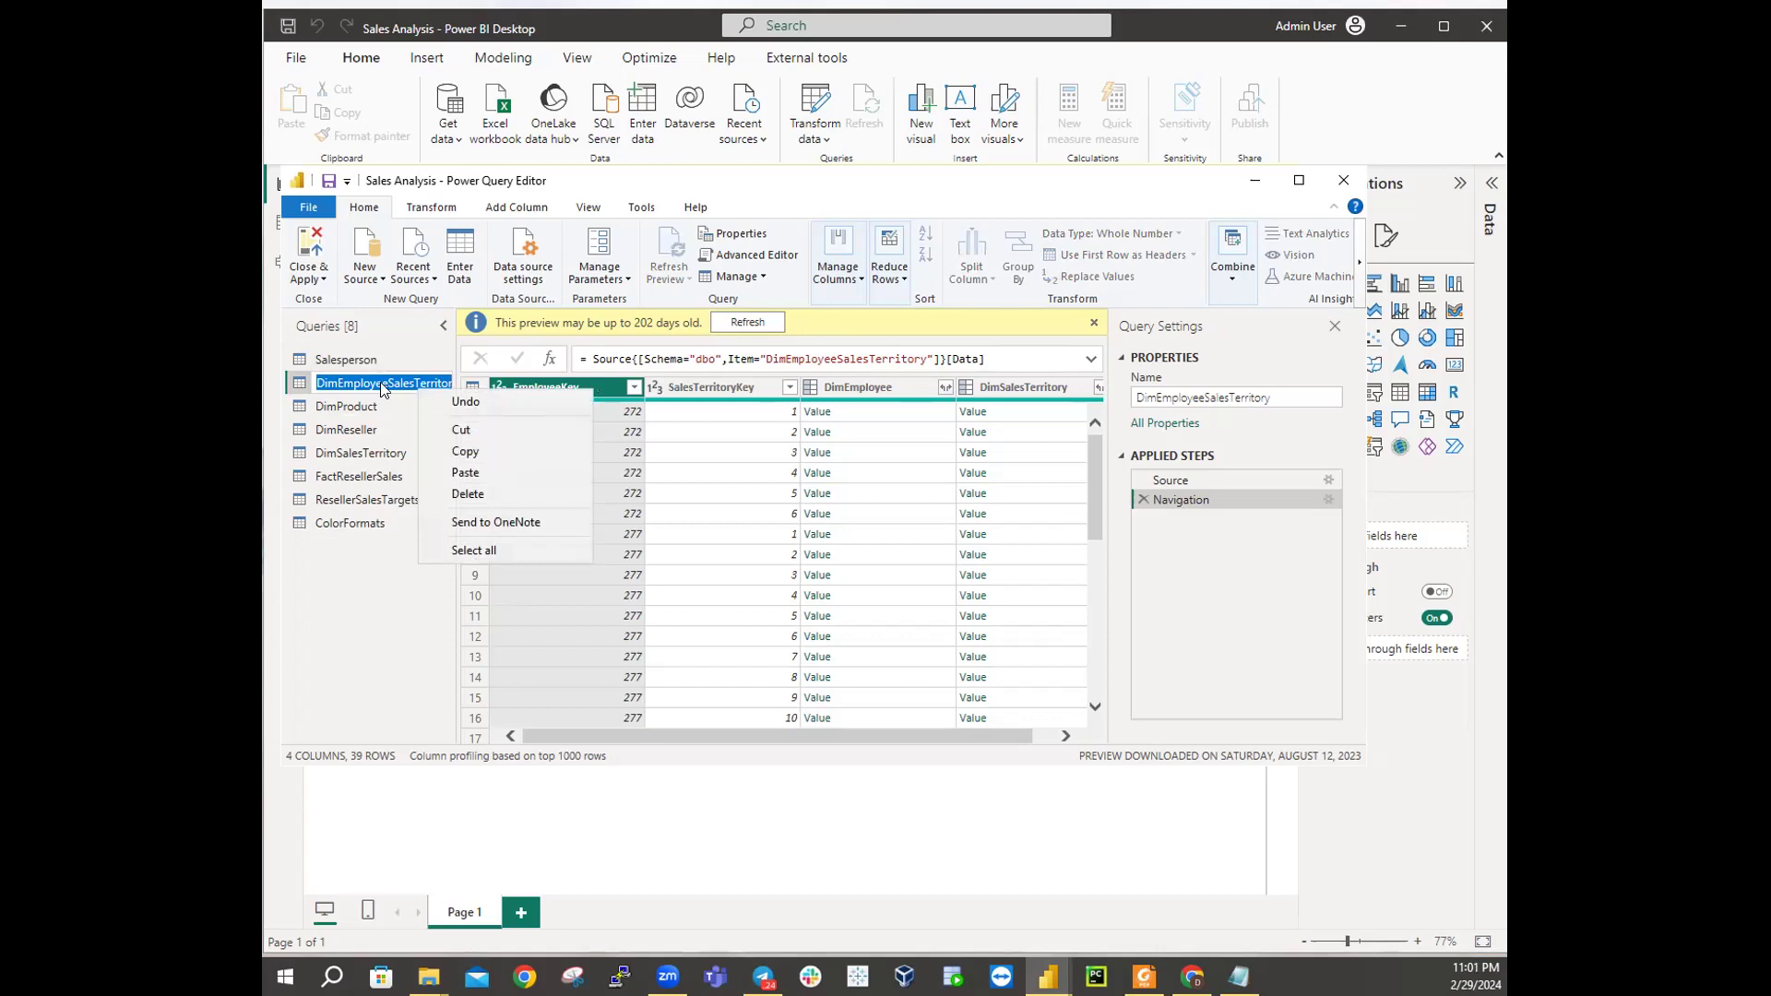
right_click(380, 383)
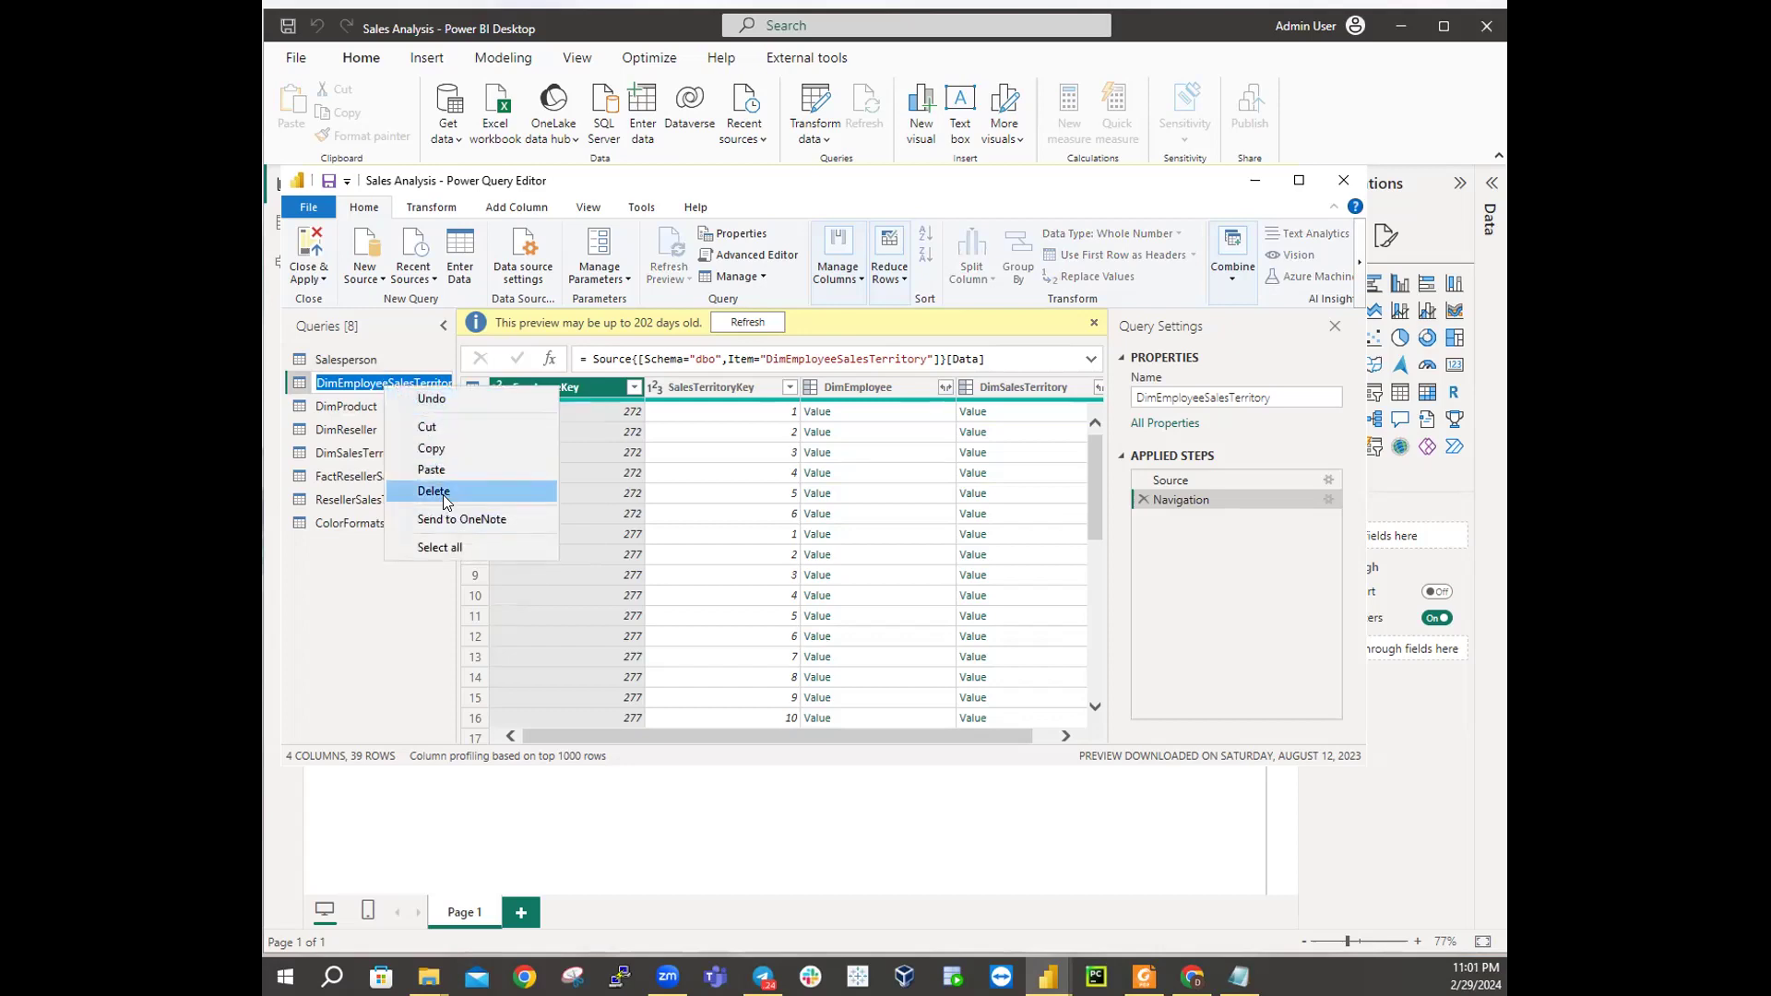
right_click(357, 382)
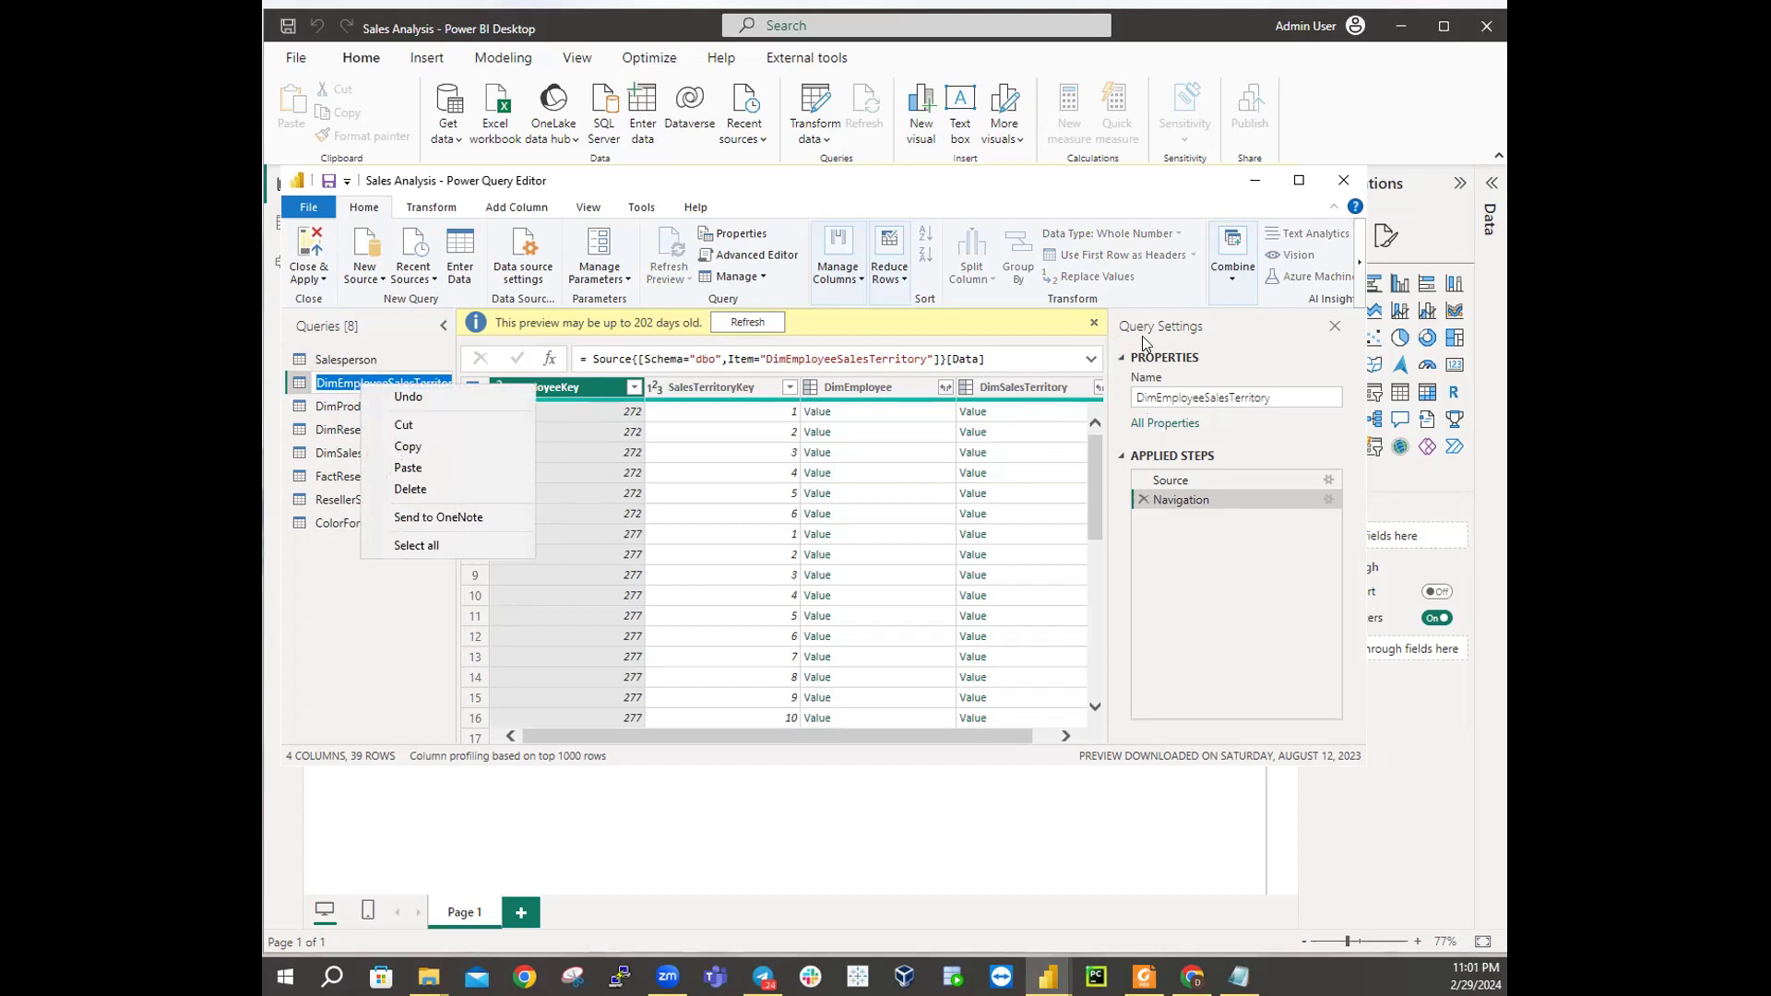
click(1181, 343)
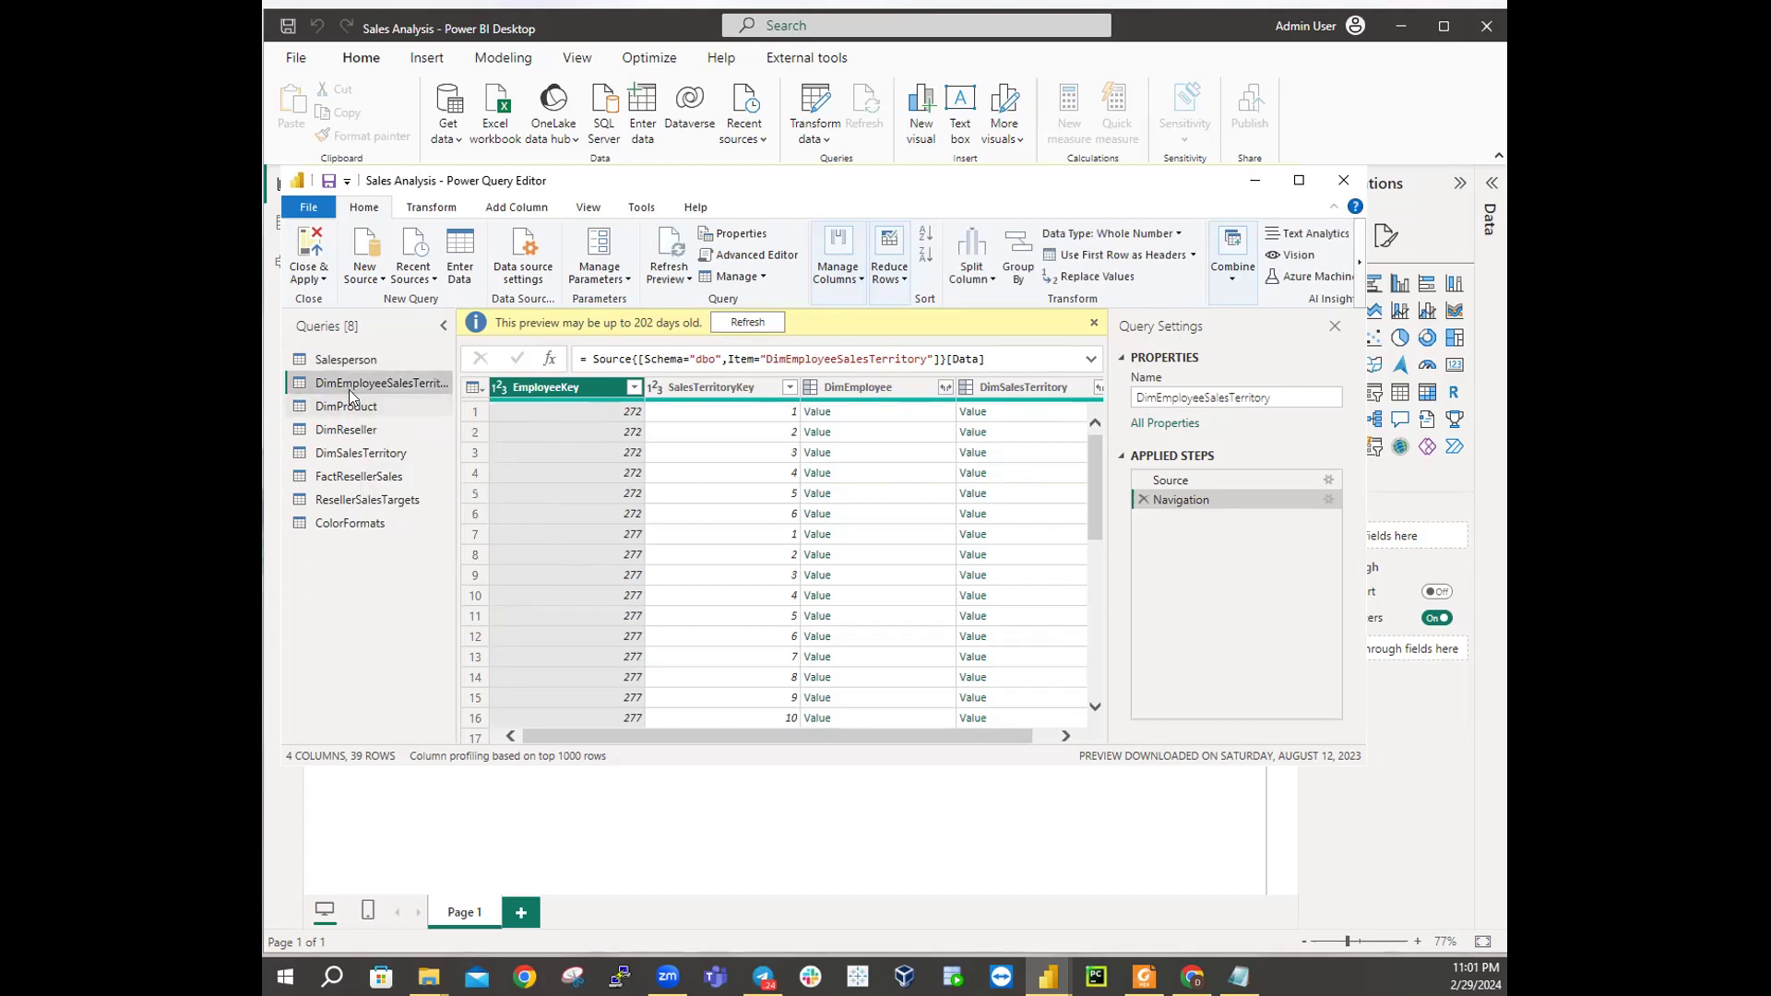
Step: Rename the DimEmployeeSalesTerritory query to SalespersonRegion
right_click(379, 384)
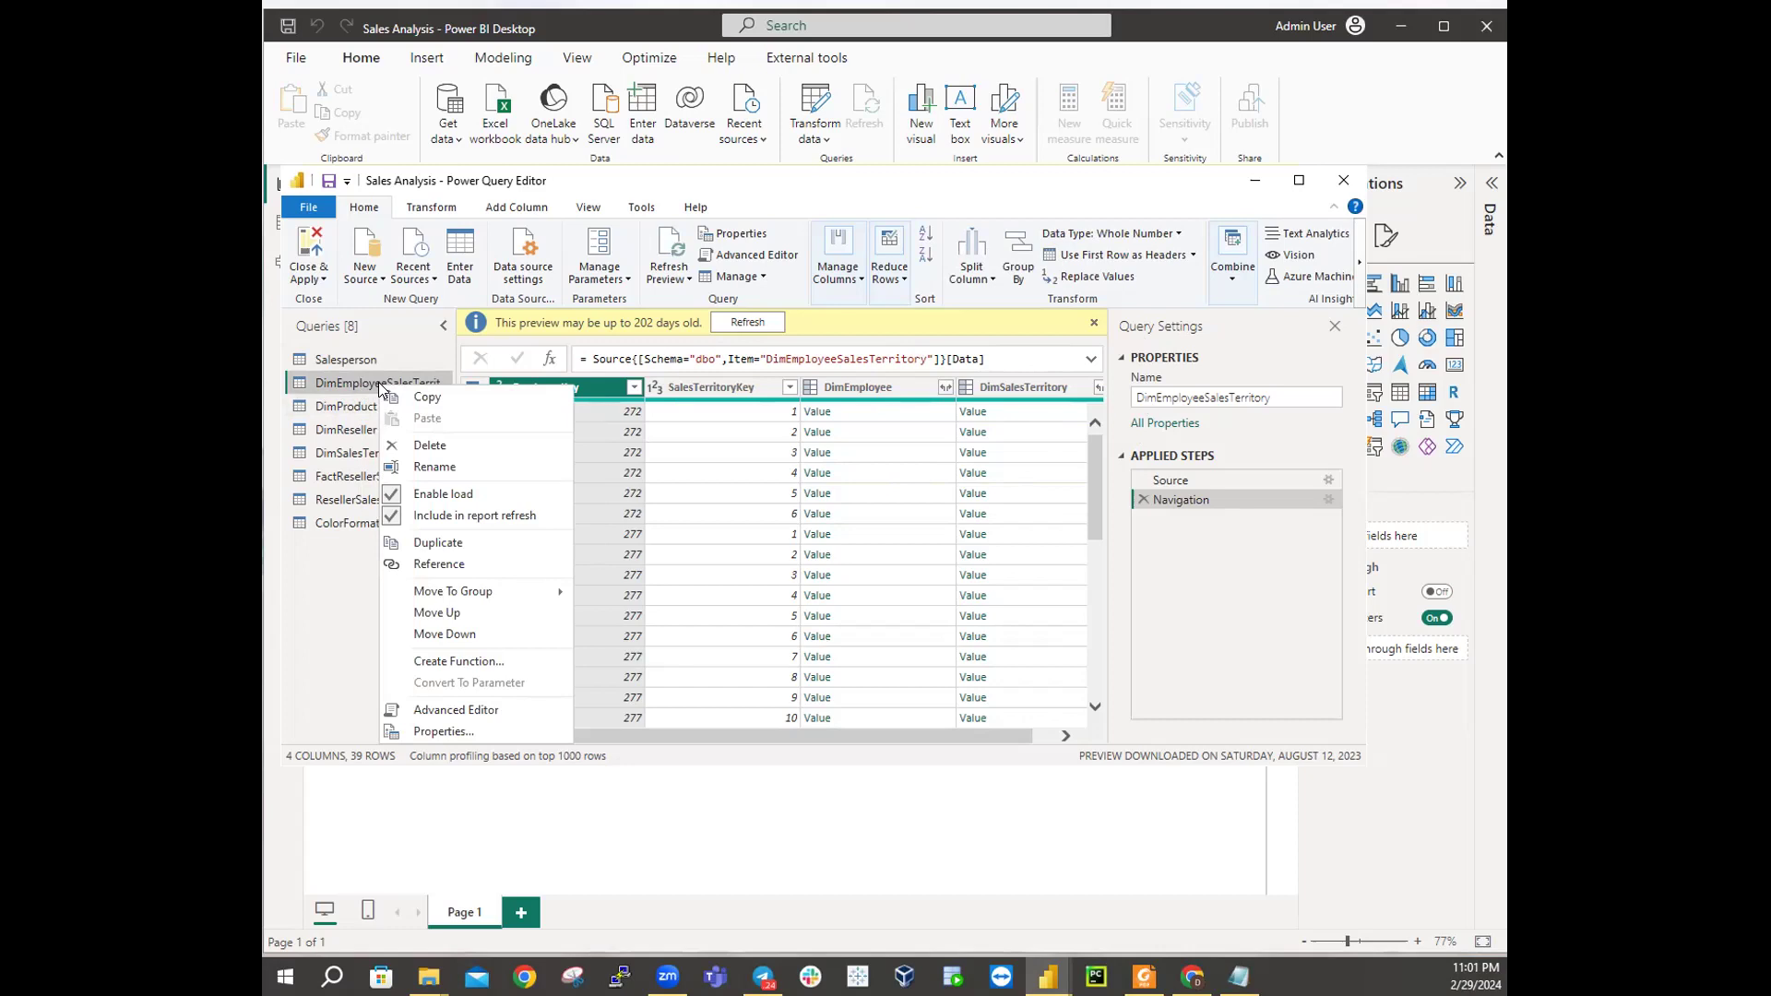
click(461, 461)
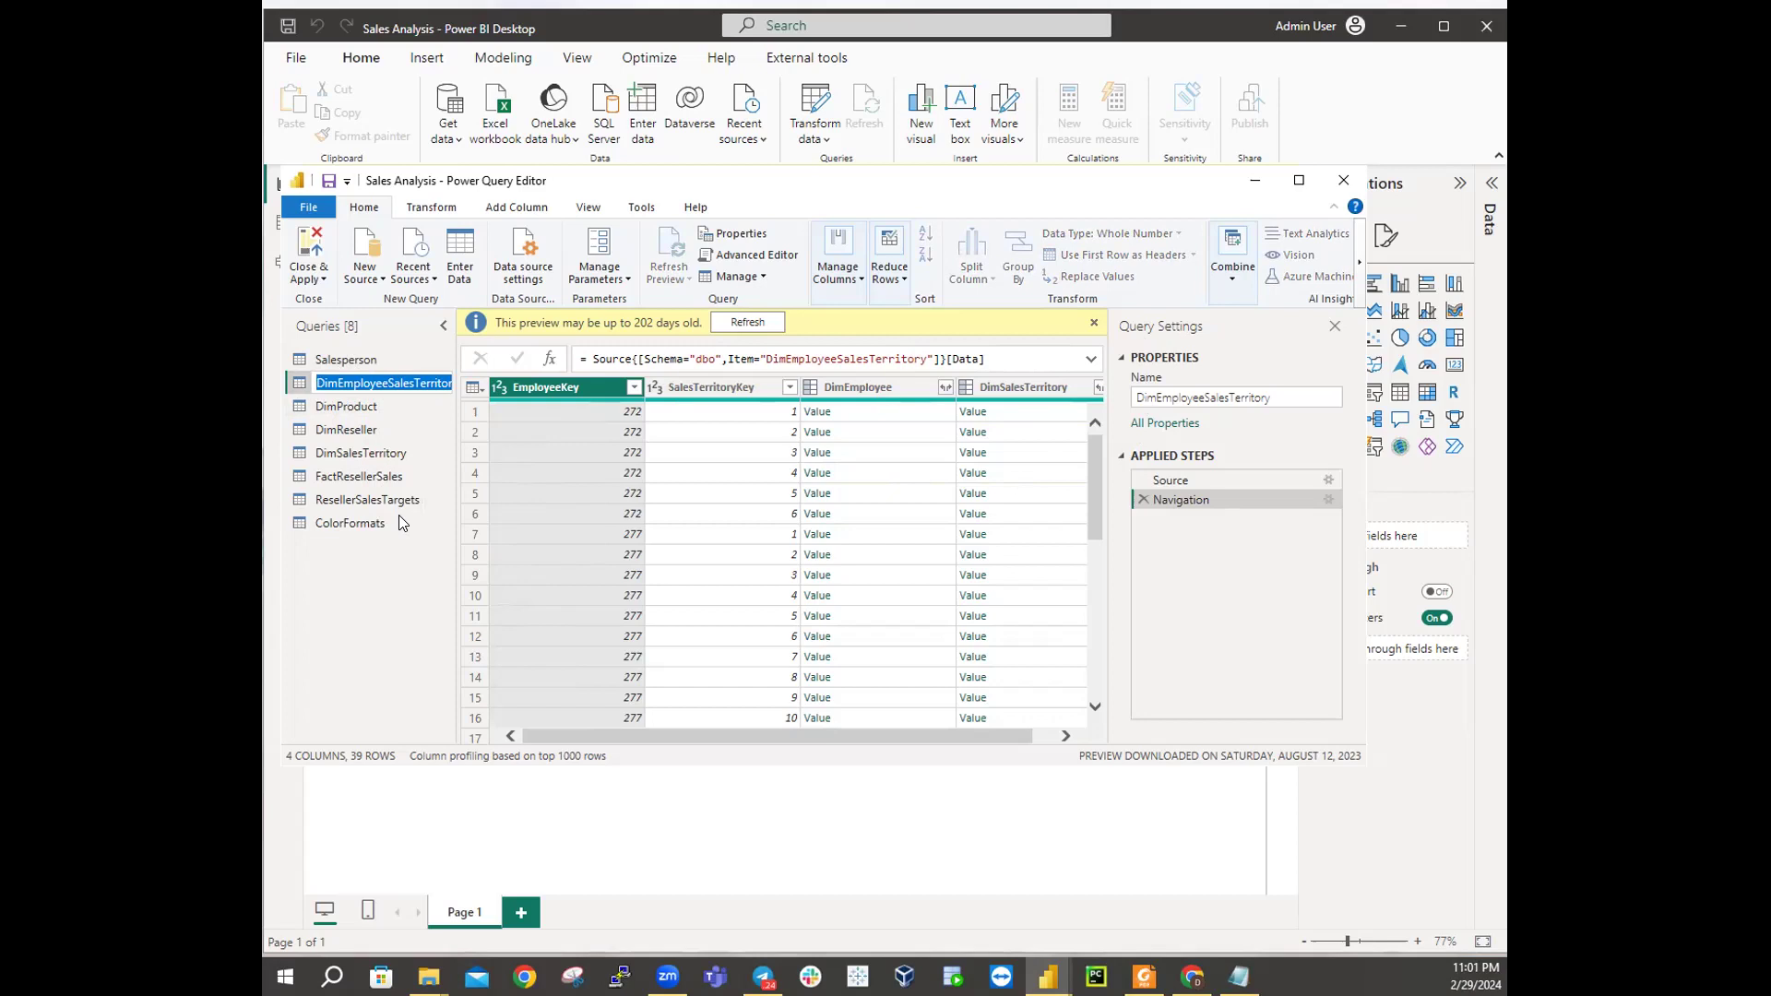
key(BackSpace)
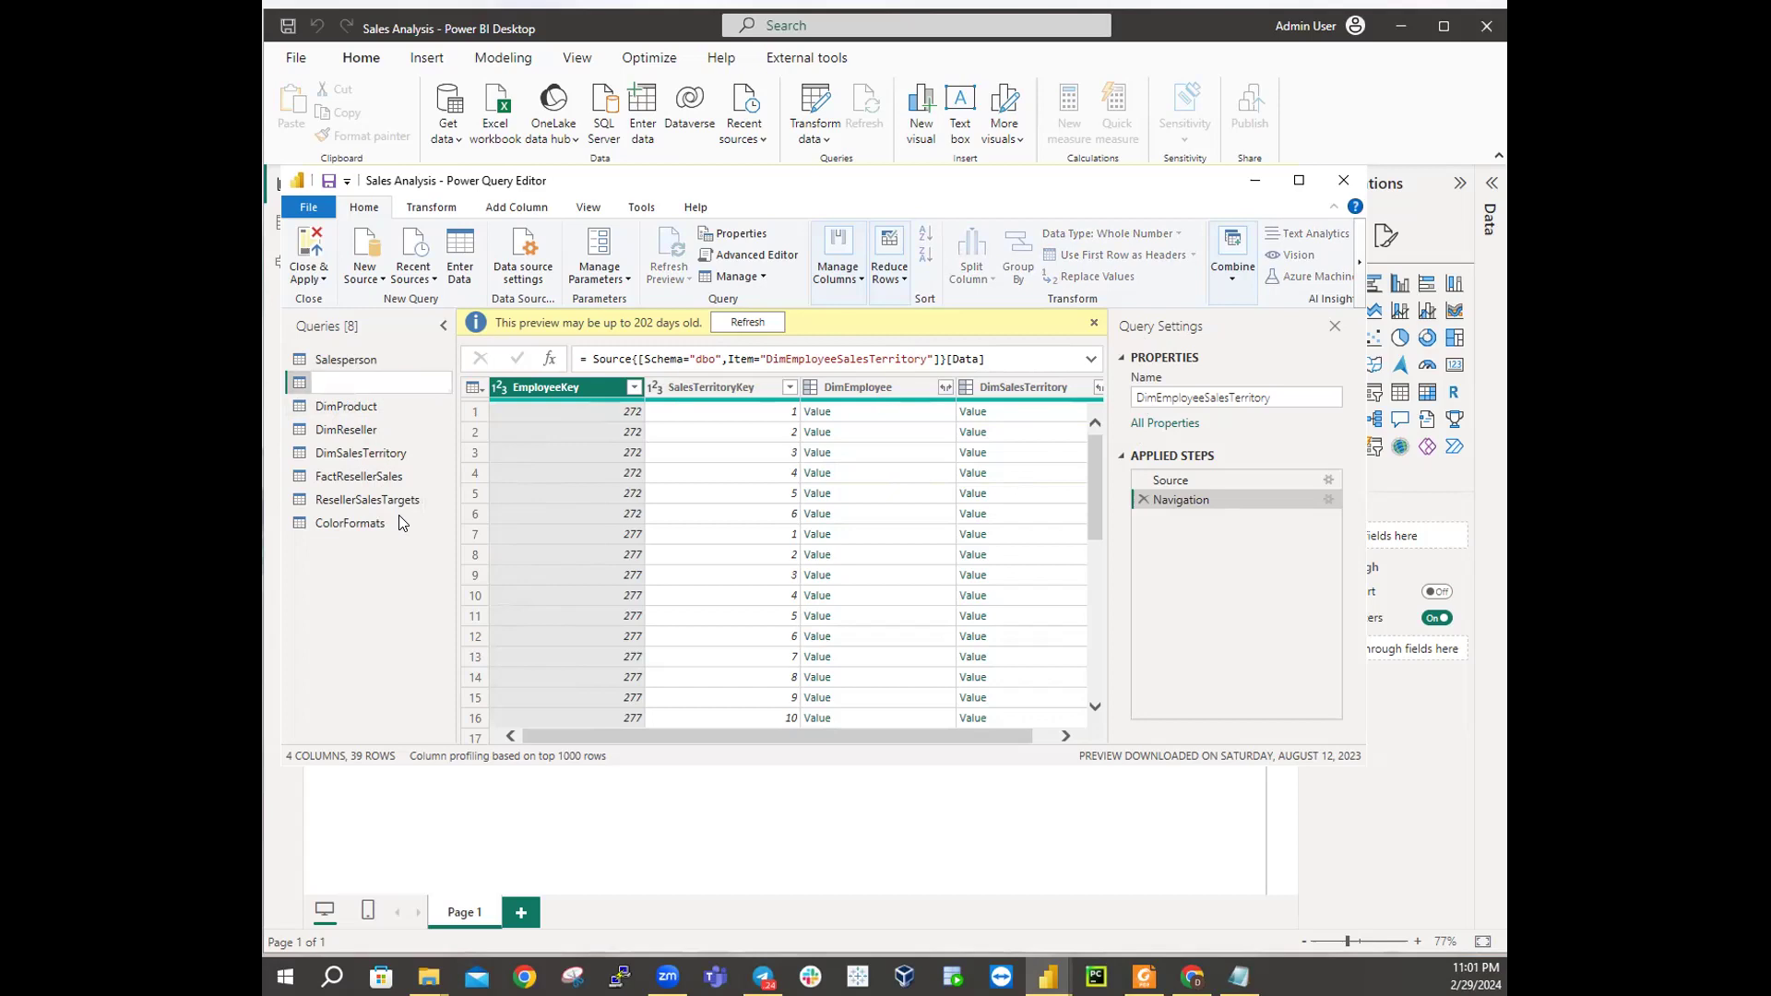
text(Salesperson)
text(Regio)
text(n)
key(Return)
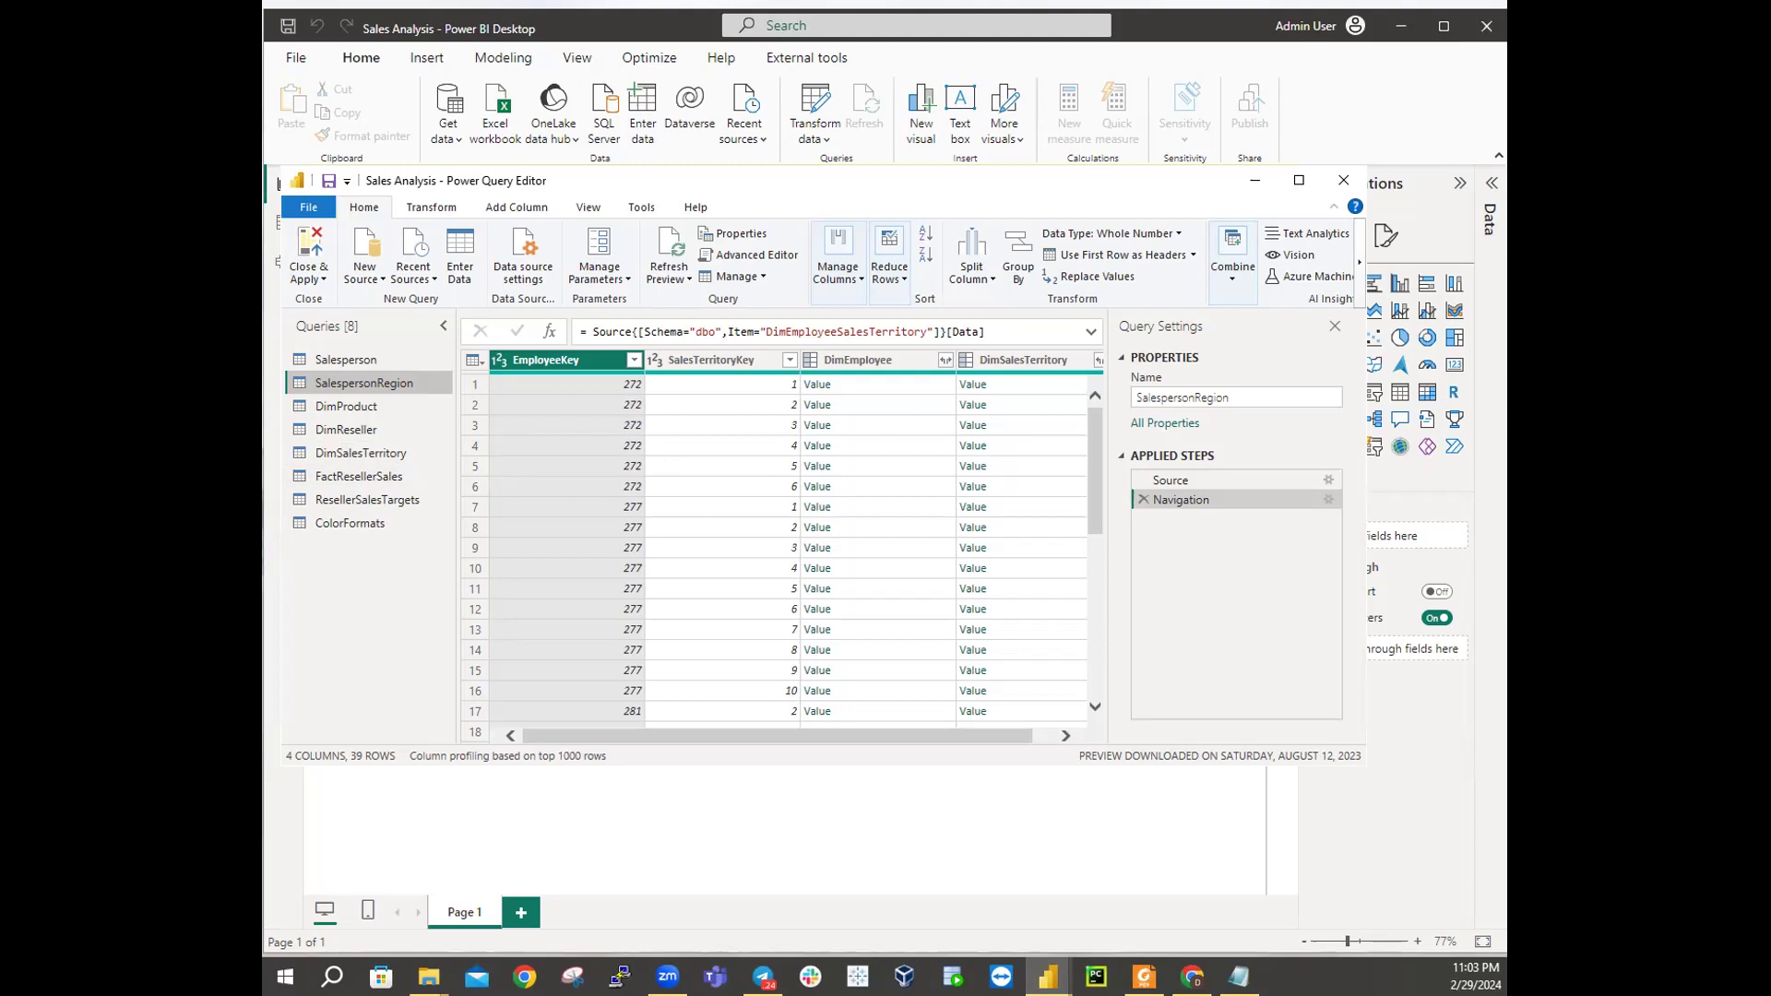
Step: Try removing the DimEmployee and DimSalesTerritory columns from the SalespersonRegion query, and delete the resulting applied step
click(837, 358)
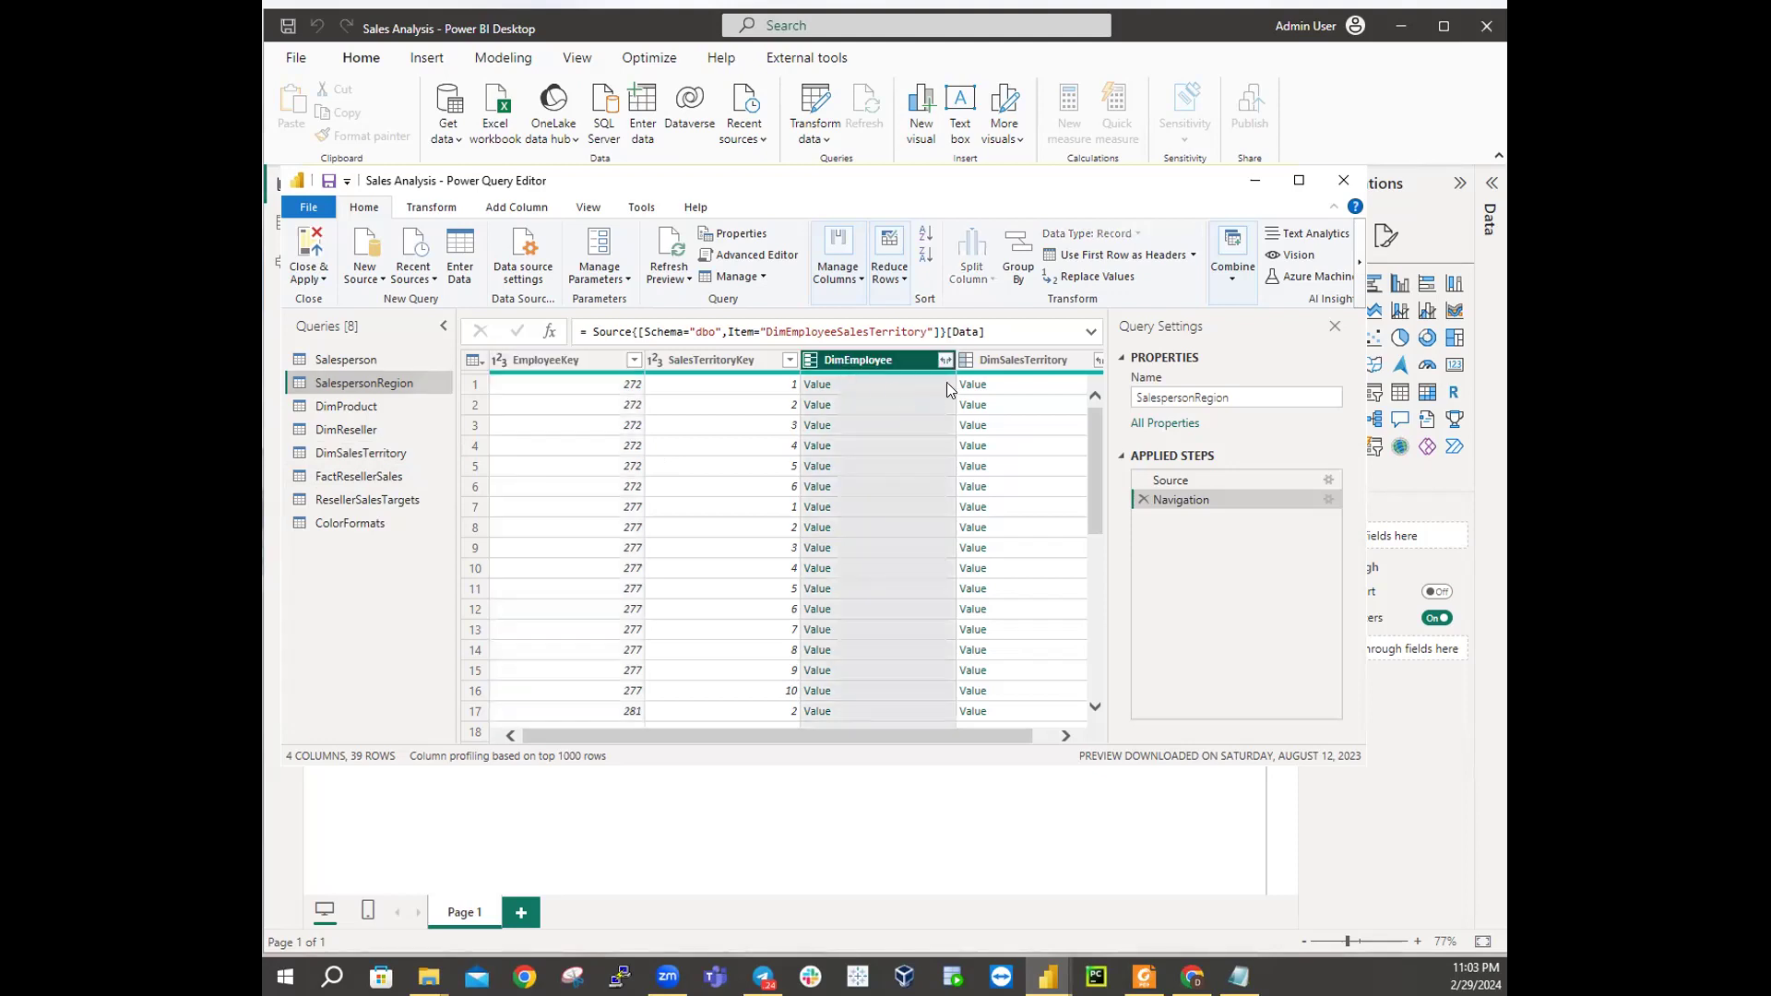
click(1029, 363)
click(800, 358)
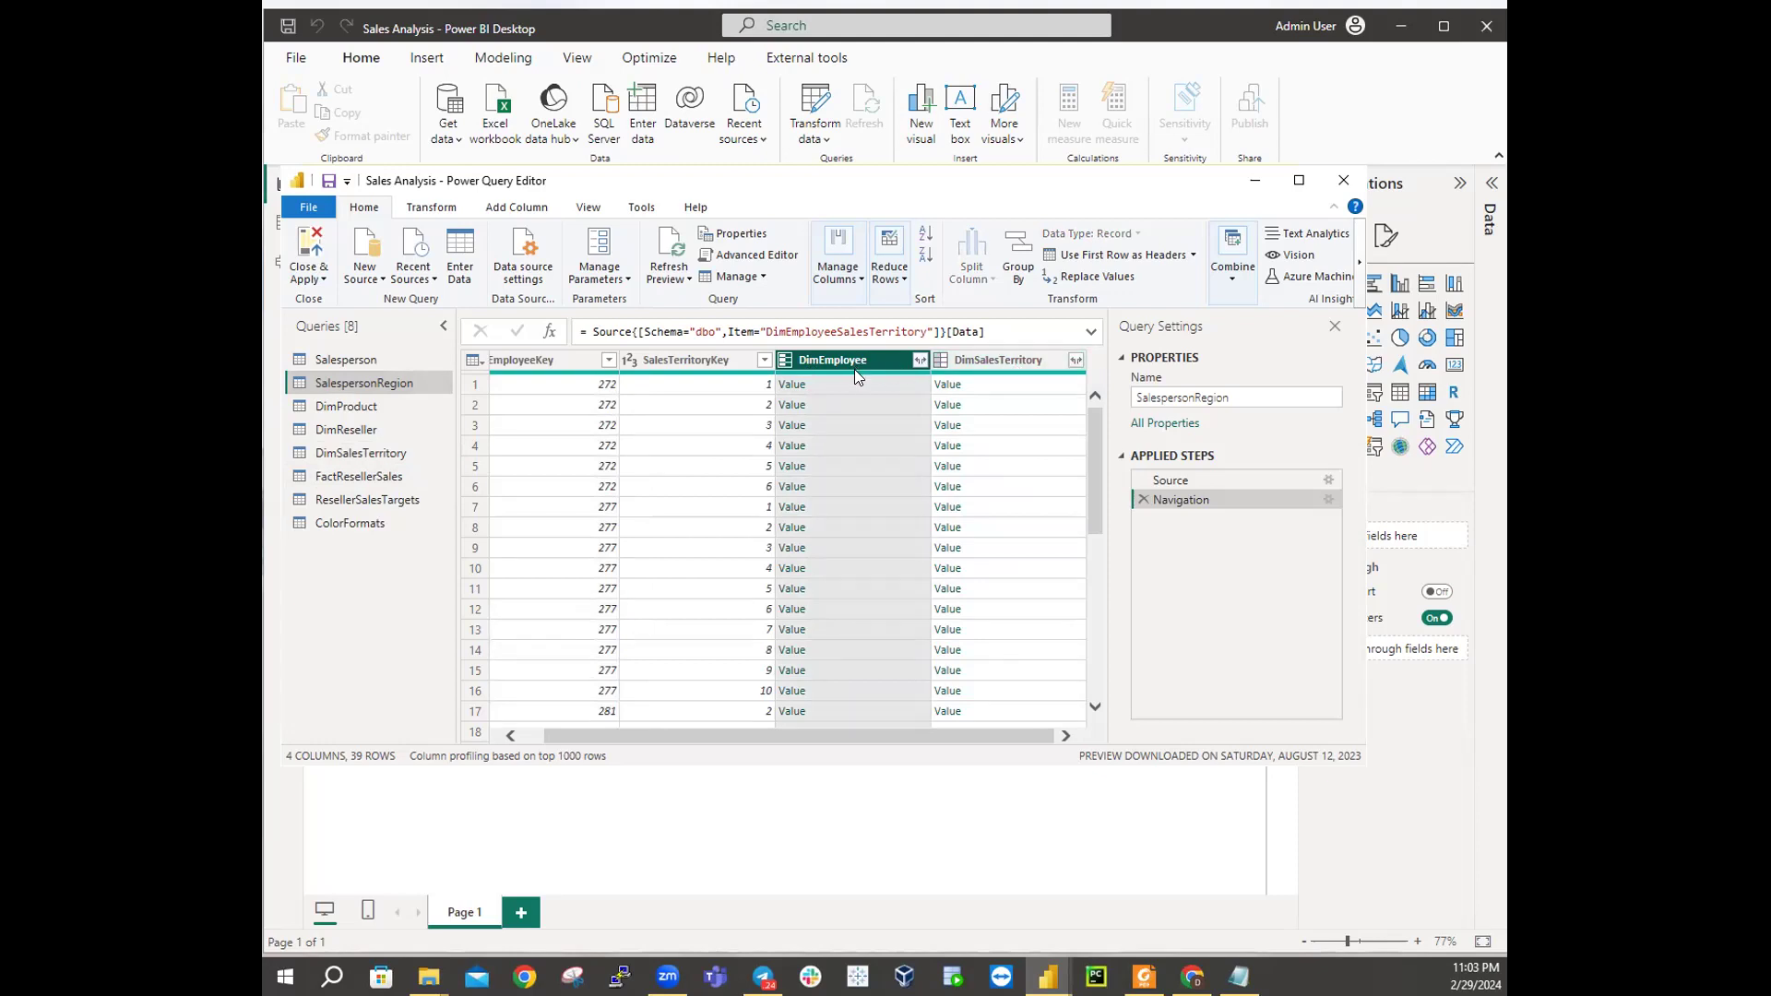
mouse_move(855, 374)
ctrl+click(1005, 364)
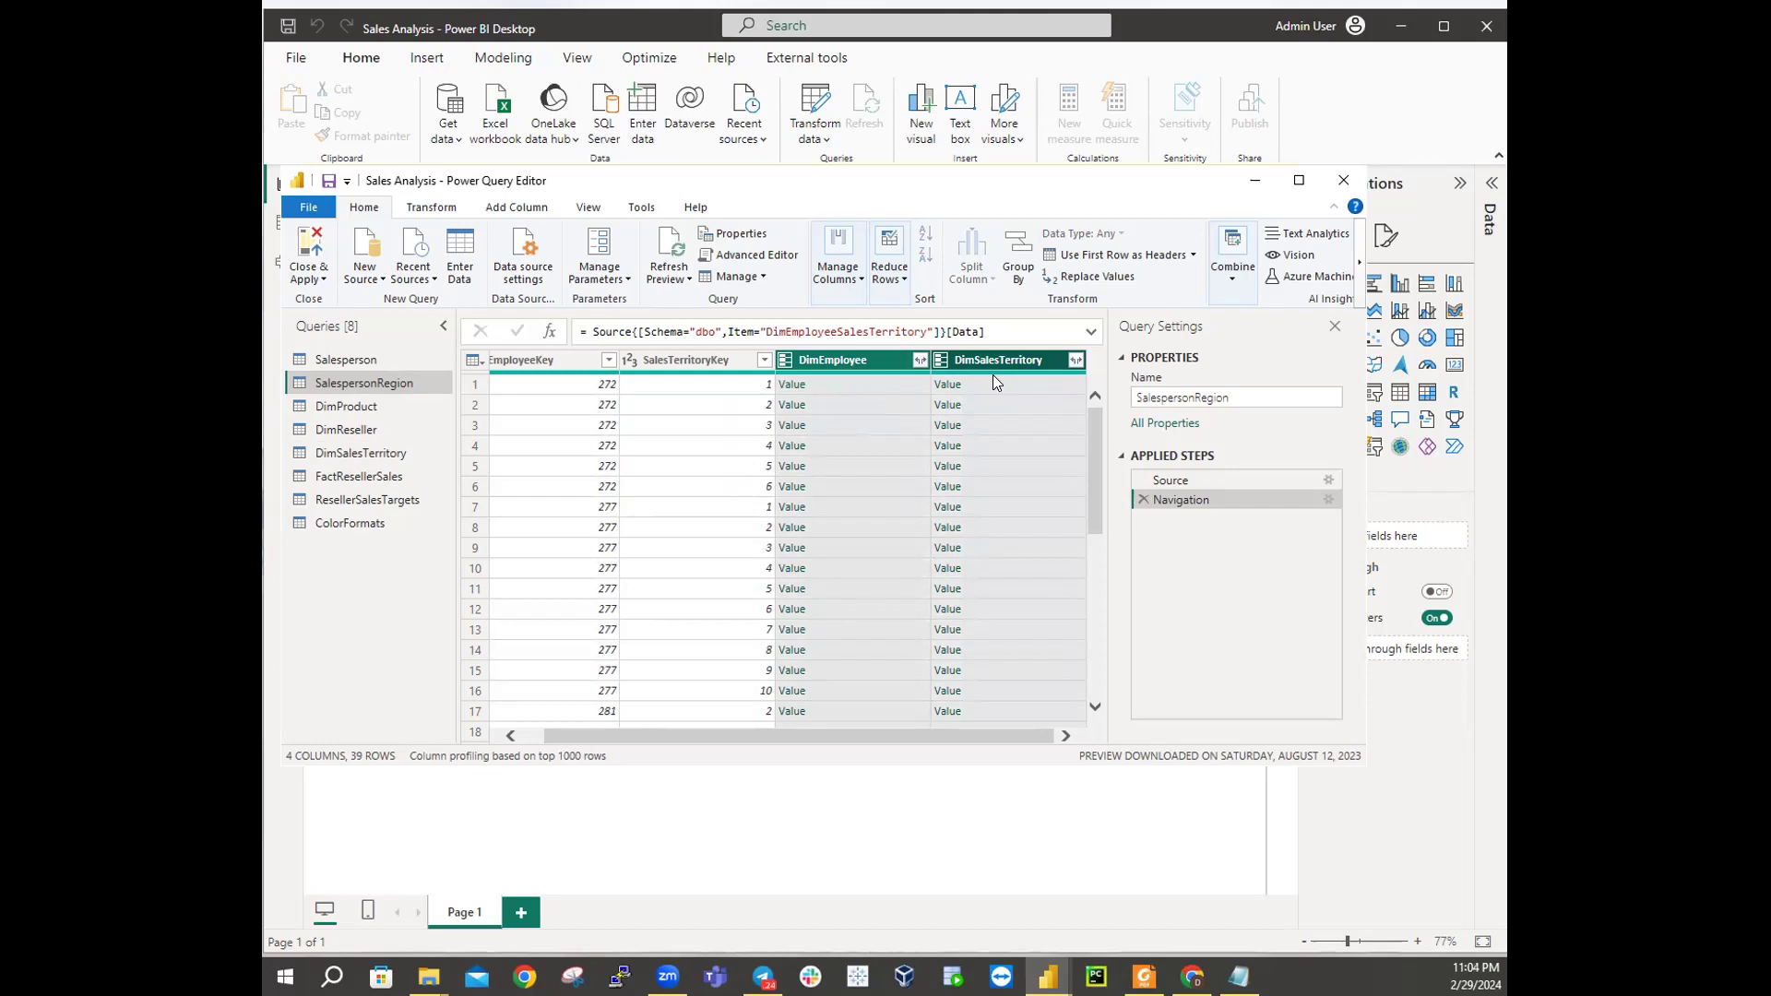
mouse_move(985, 369)
right_click(888, 360)
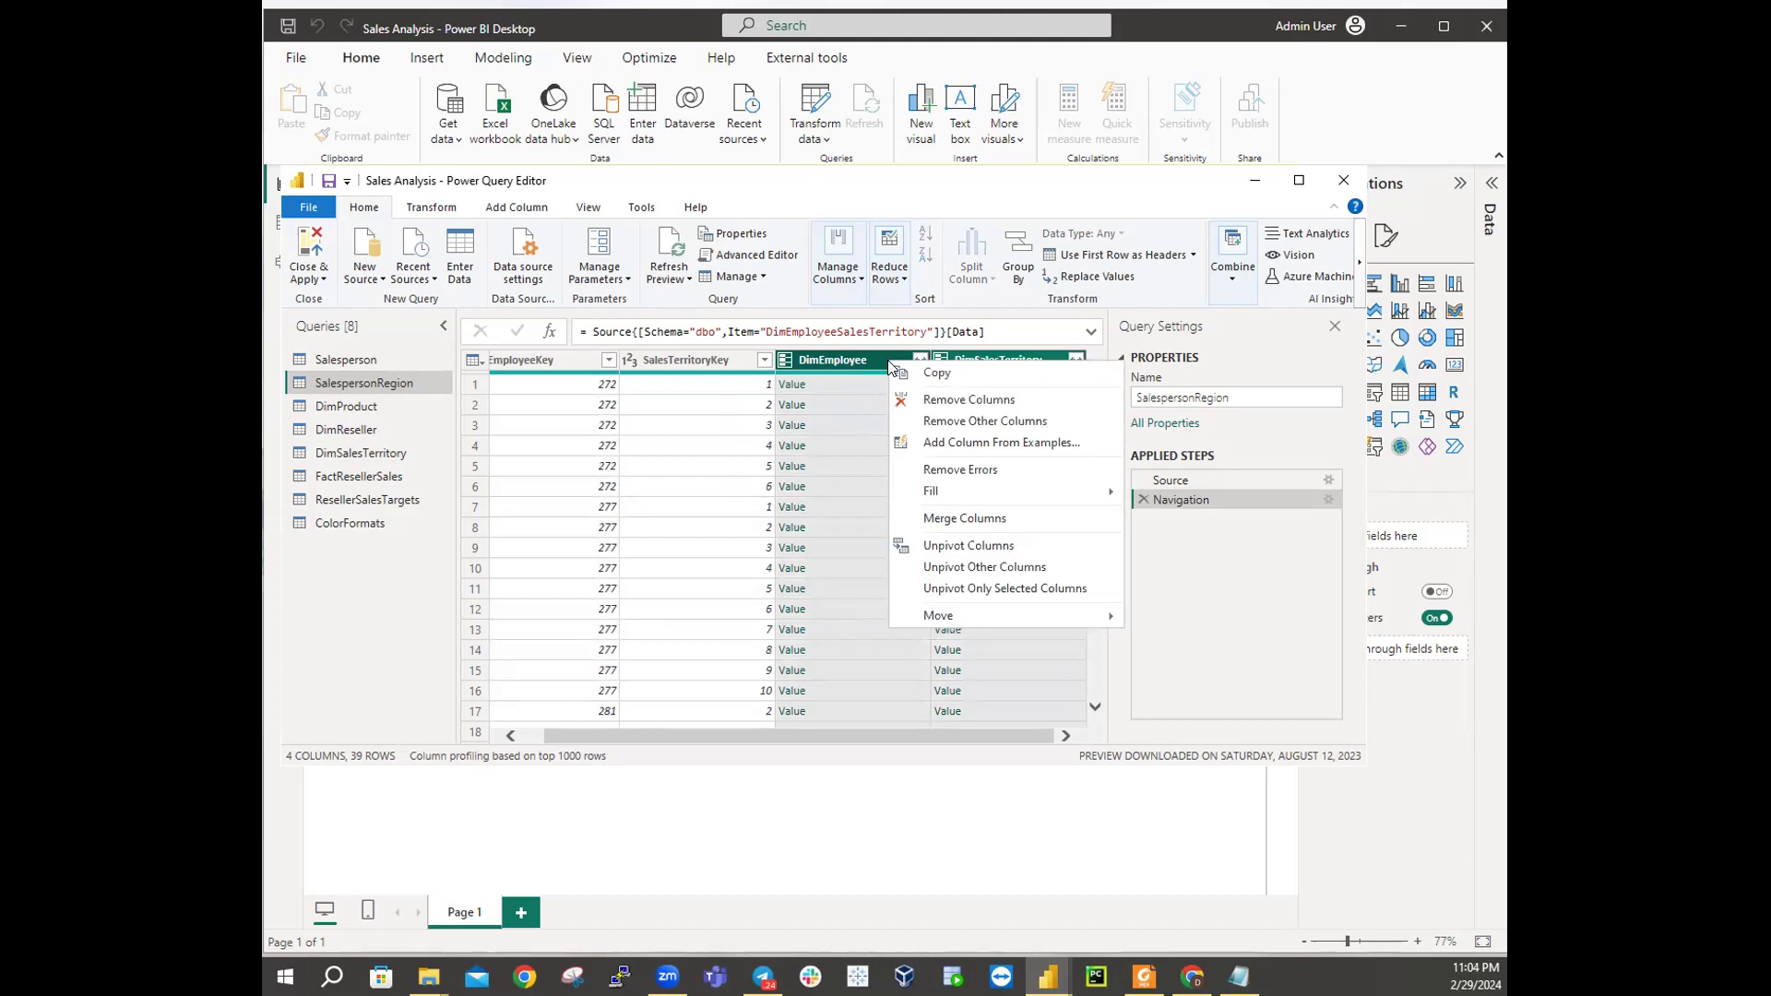
click(980, 399)
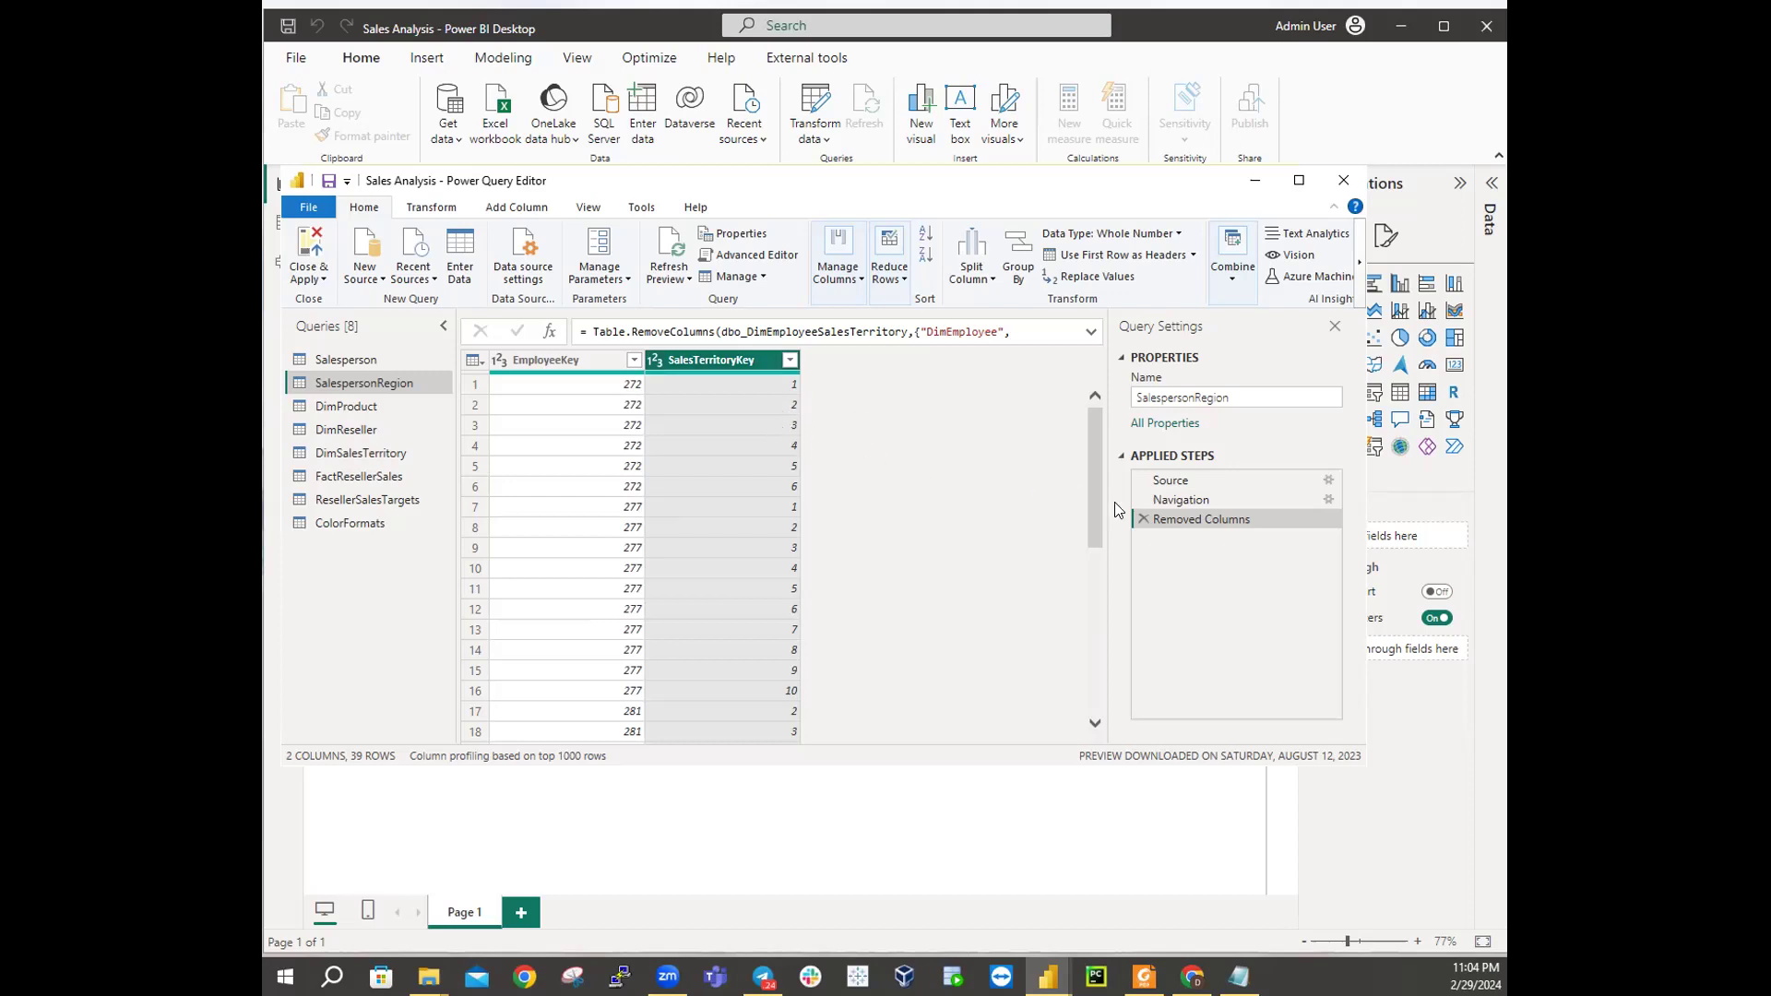
click(1140, 518)
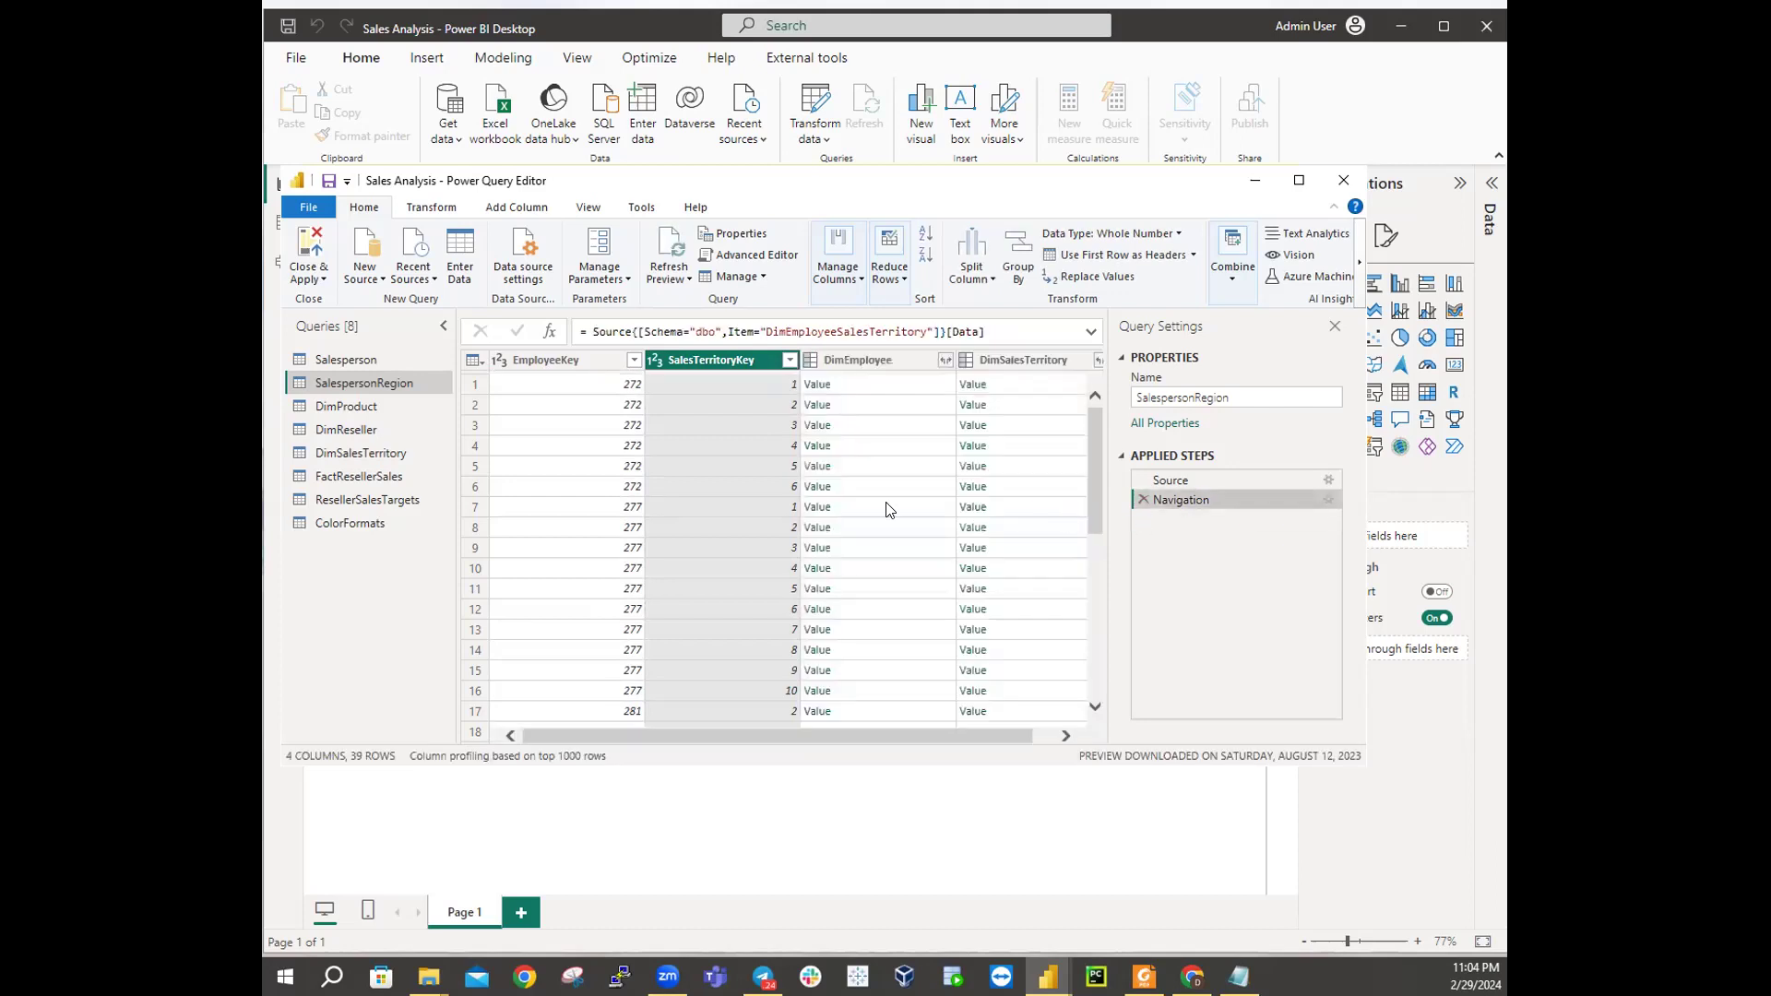
Step: Try Remove Other Columns with DimEmployee and DimSalesTerritory selected, and delete the resulting applied step
click(883, 362)
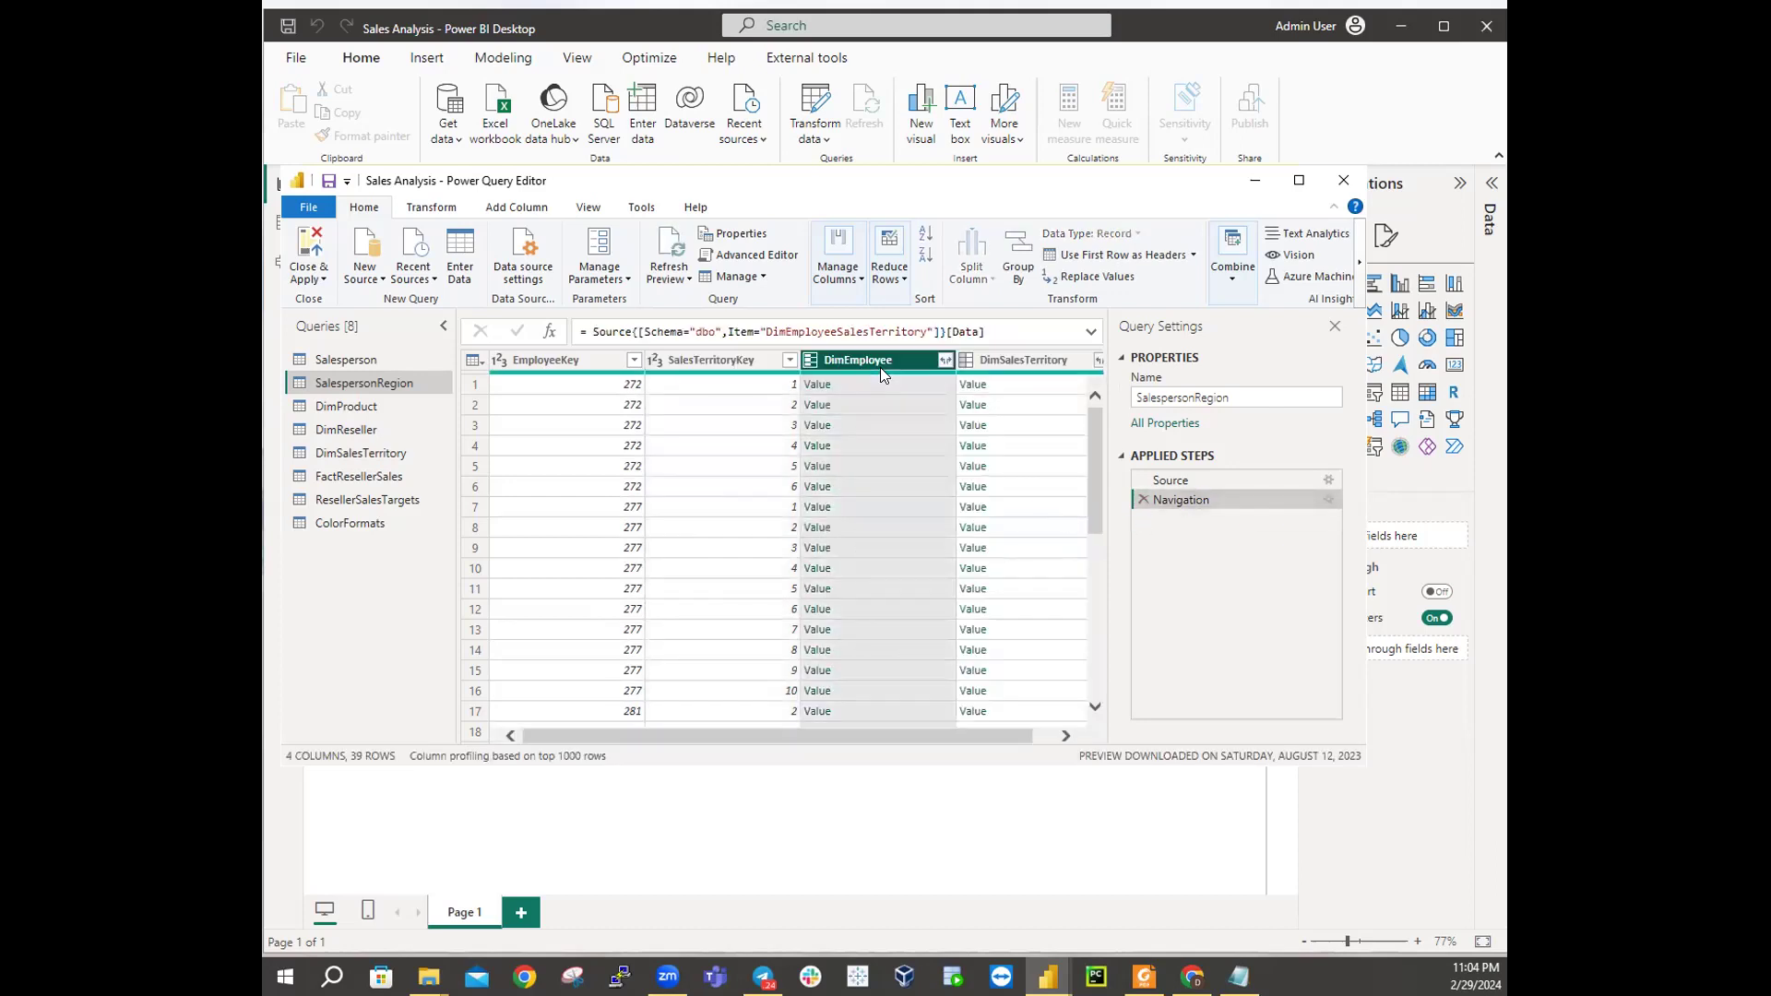
ctrl+click(1018, 361)
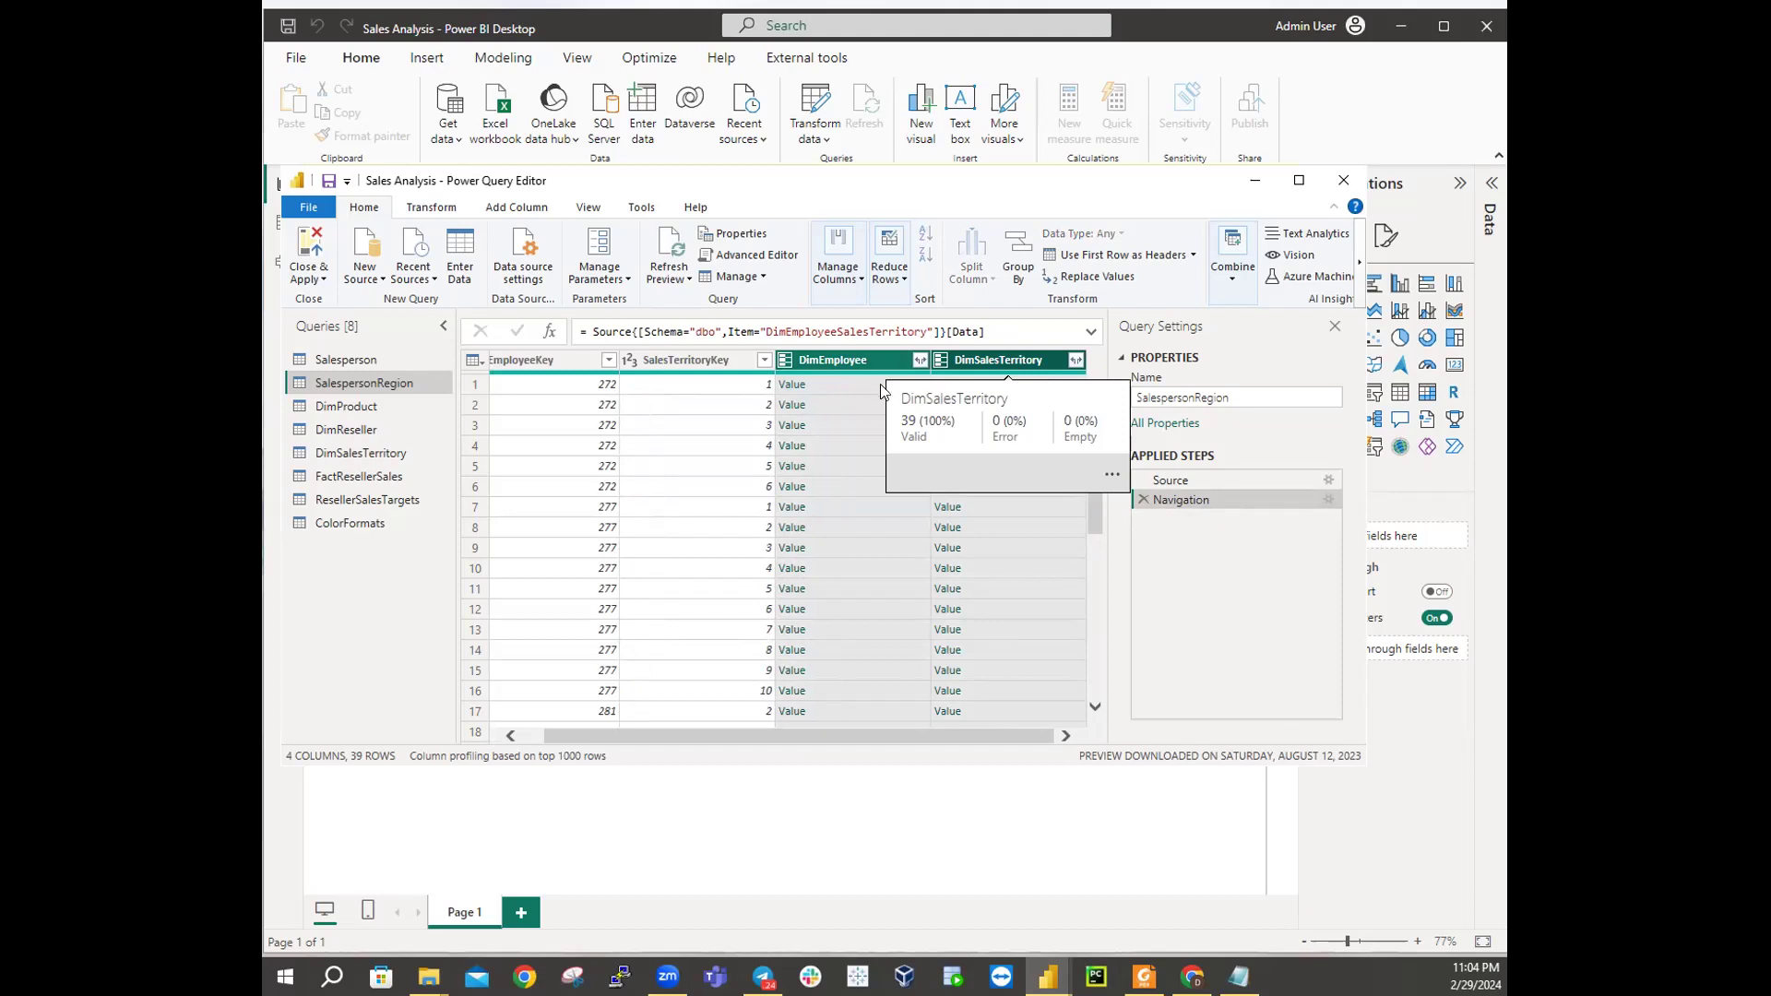
right_click(874, 360)
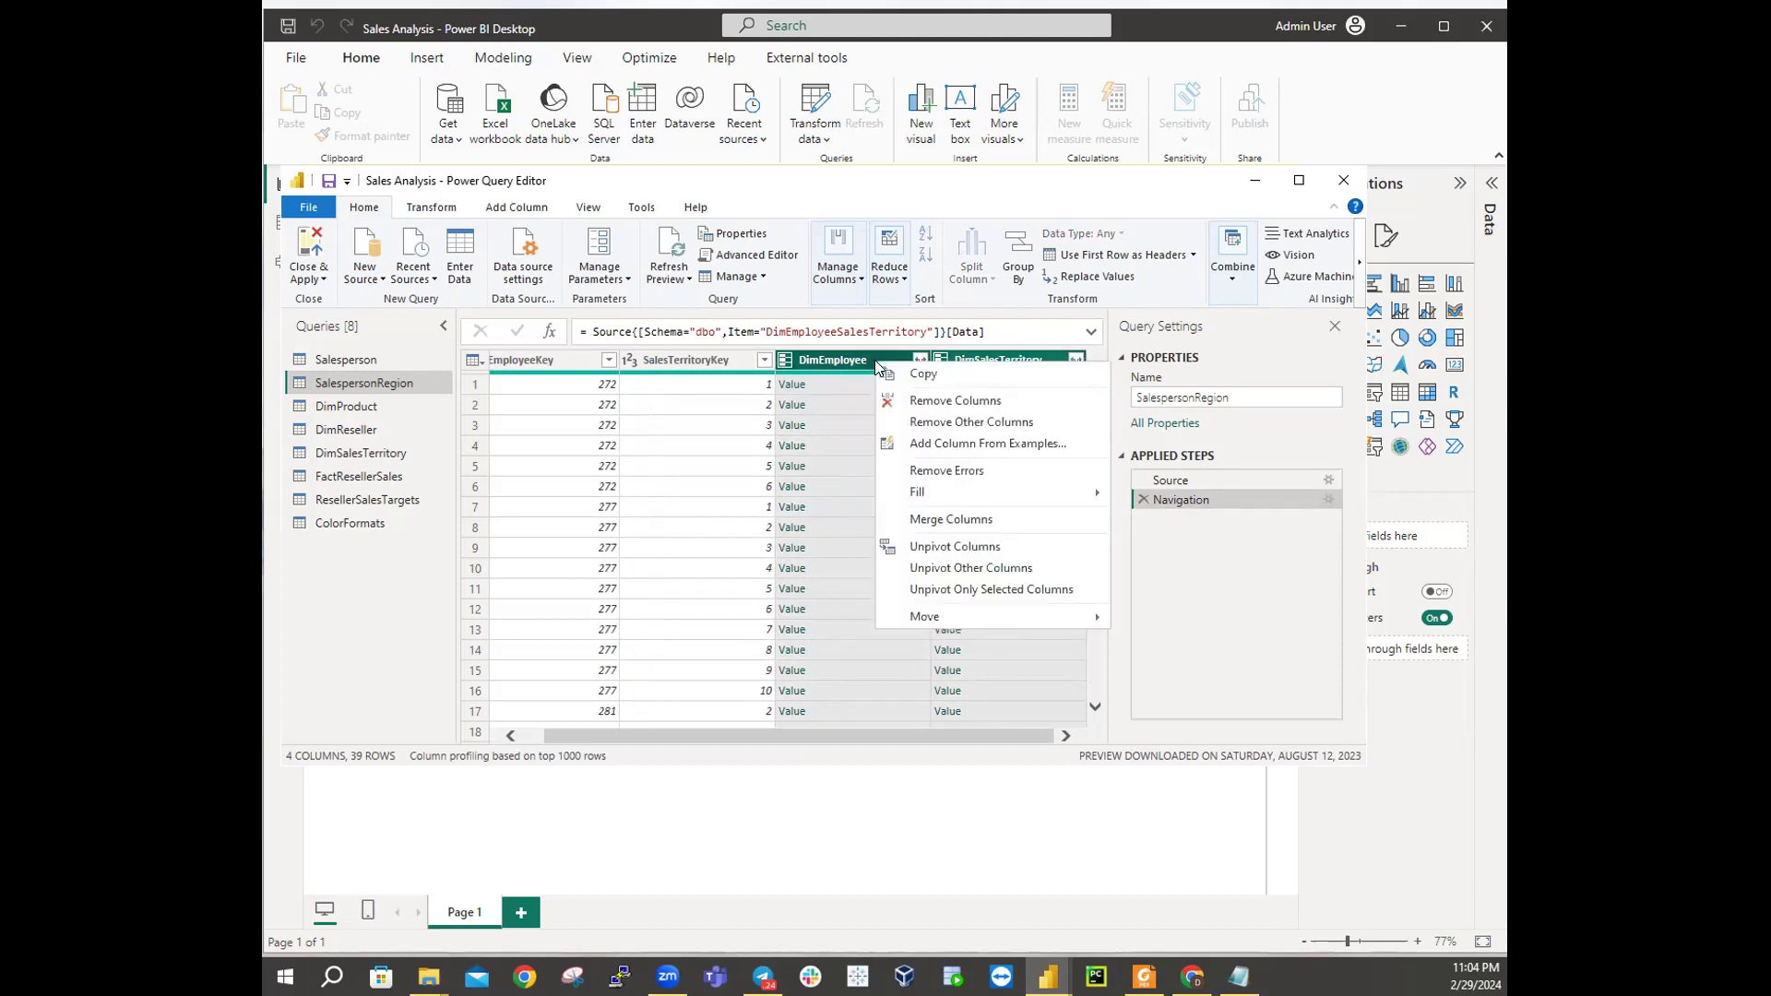
click(956, 422)
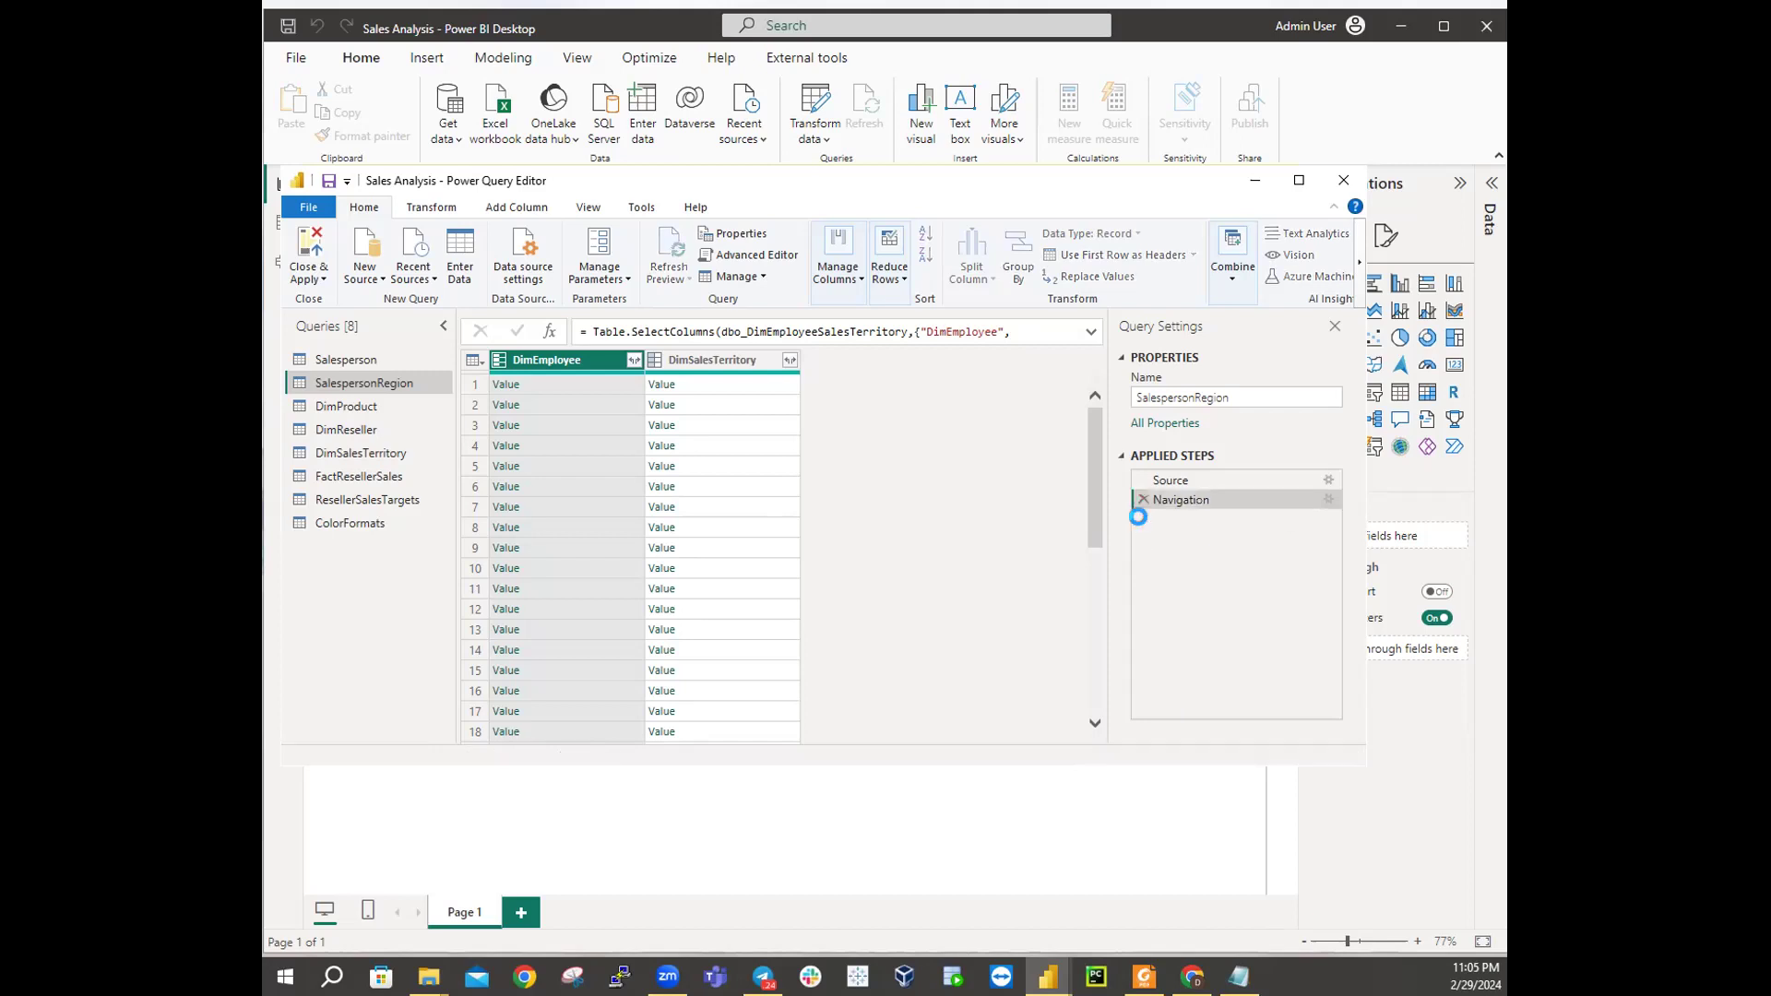
click(1142, 519)
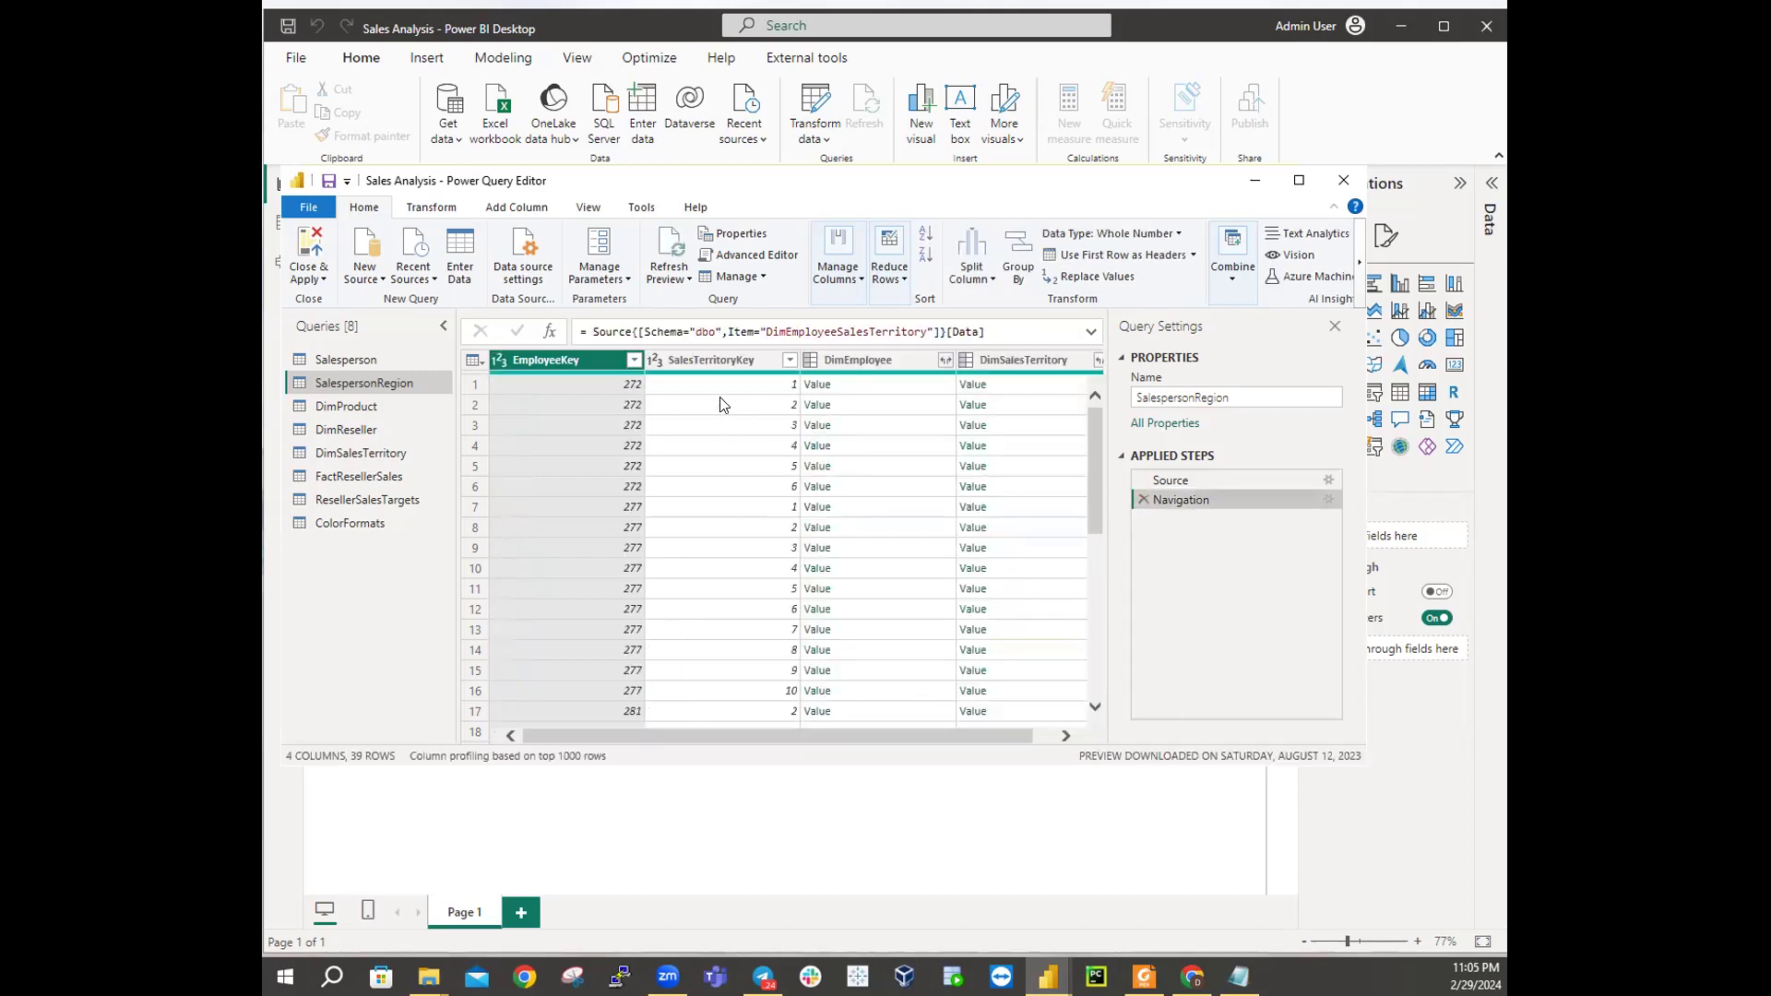
ctrl+click(704, 361)
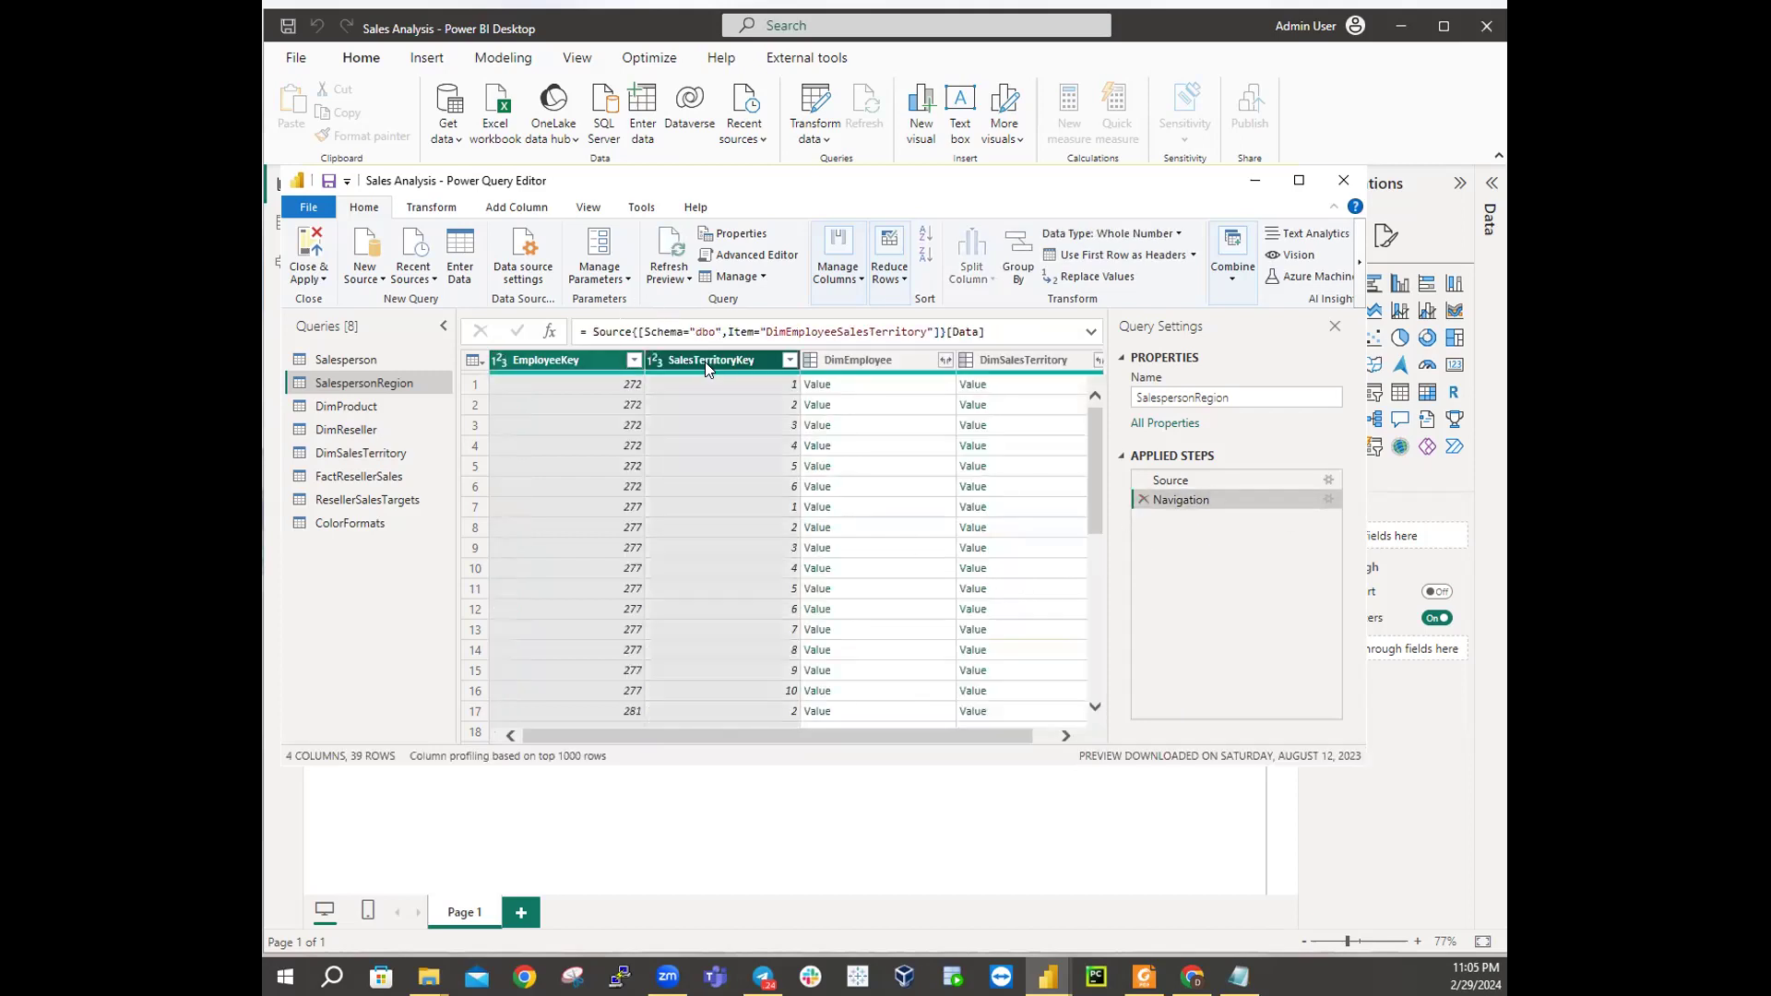
right_click(761, 371)
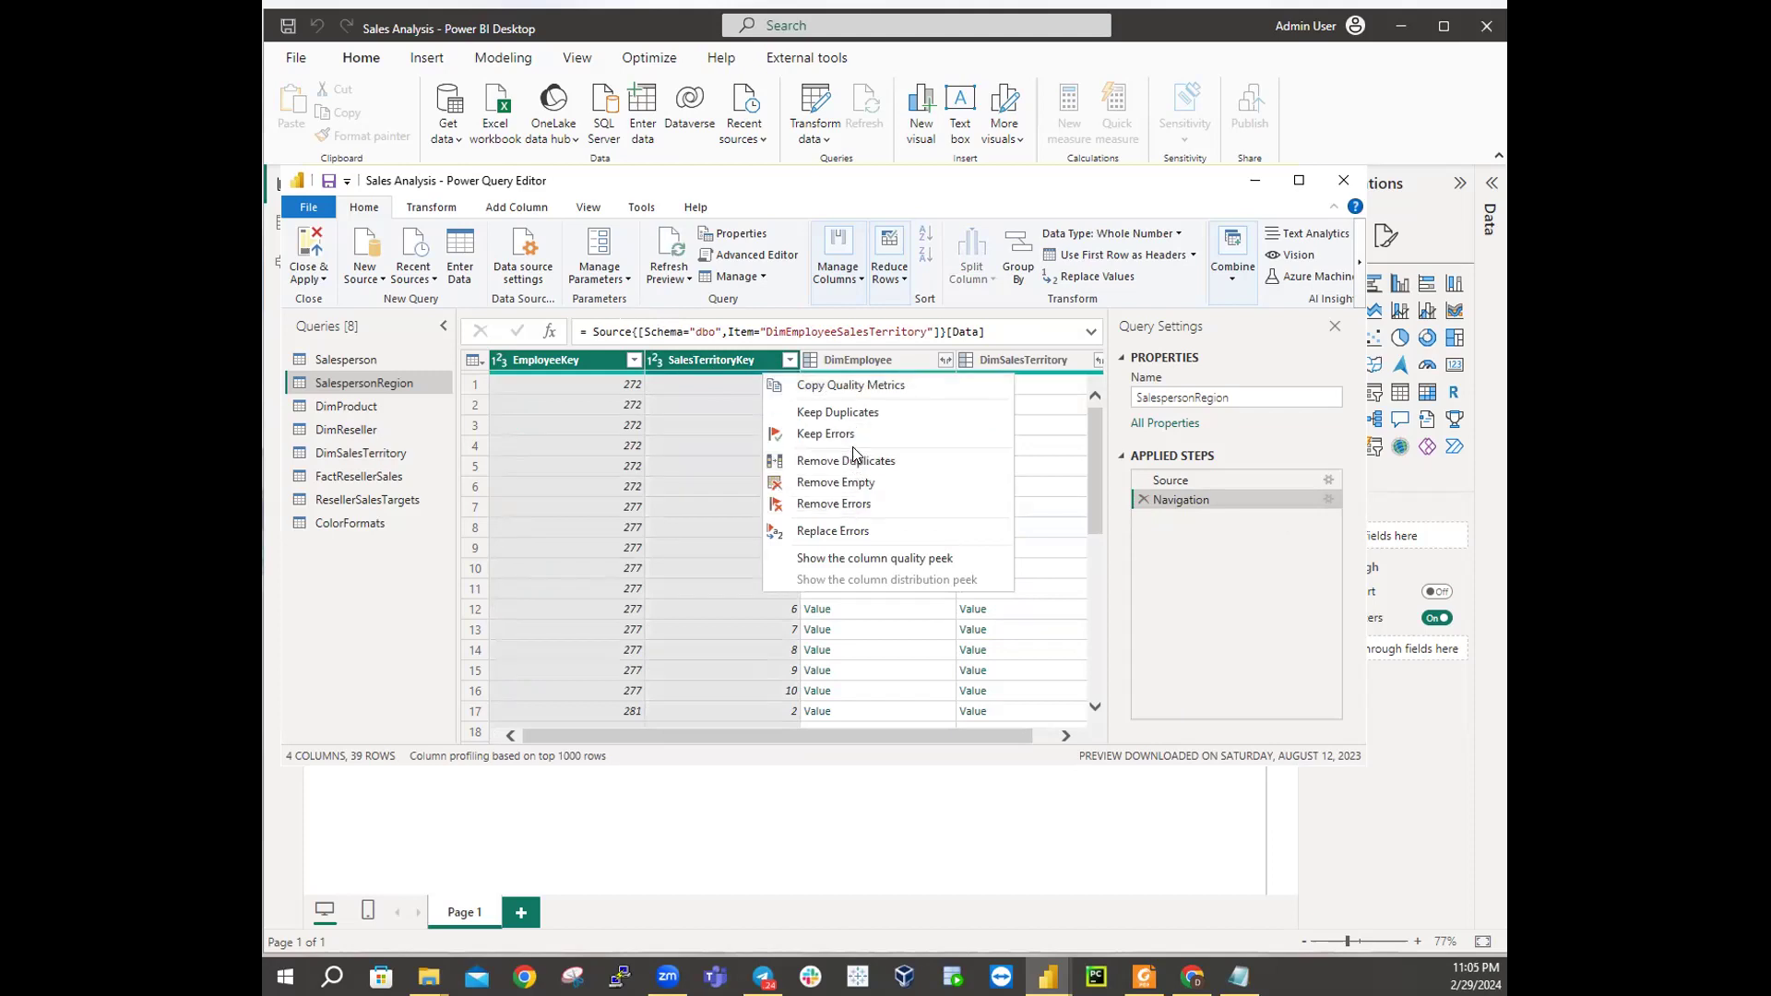
click(1208, 613)
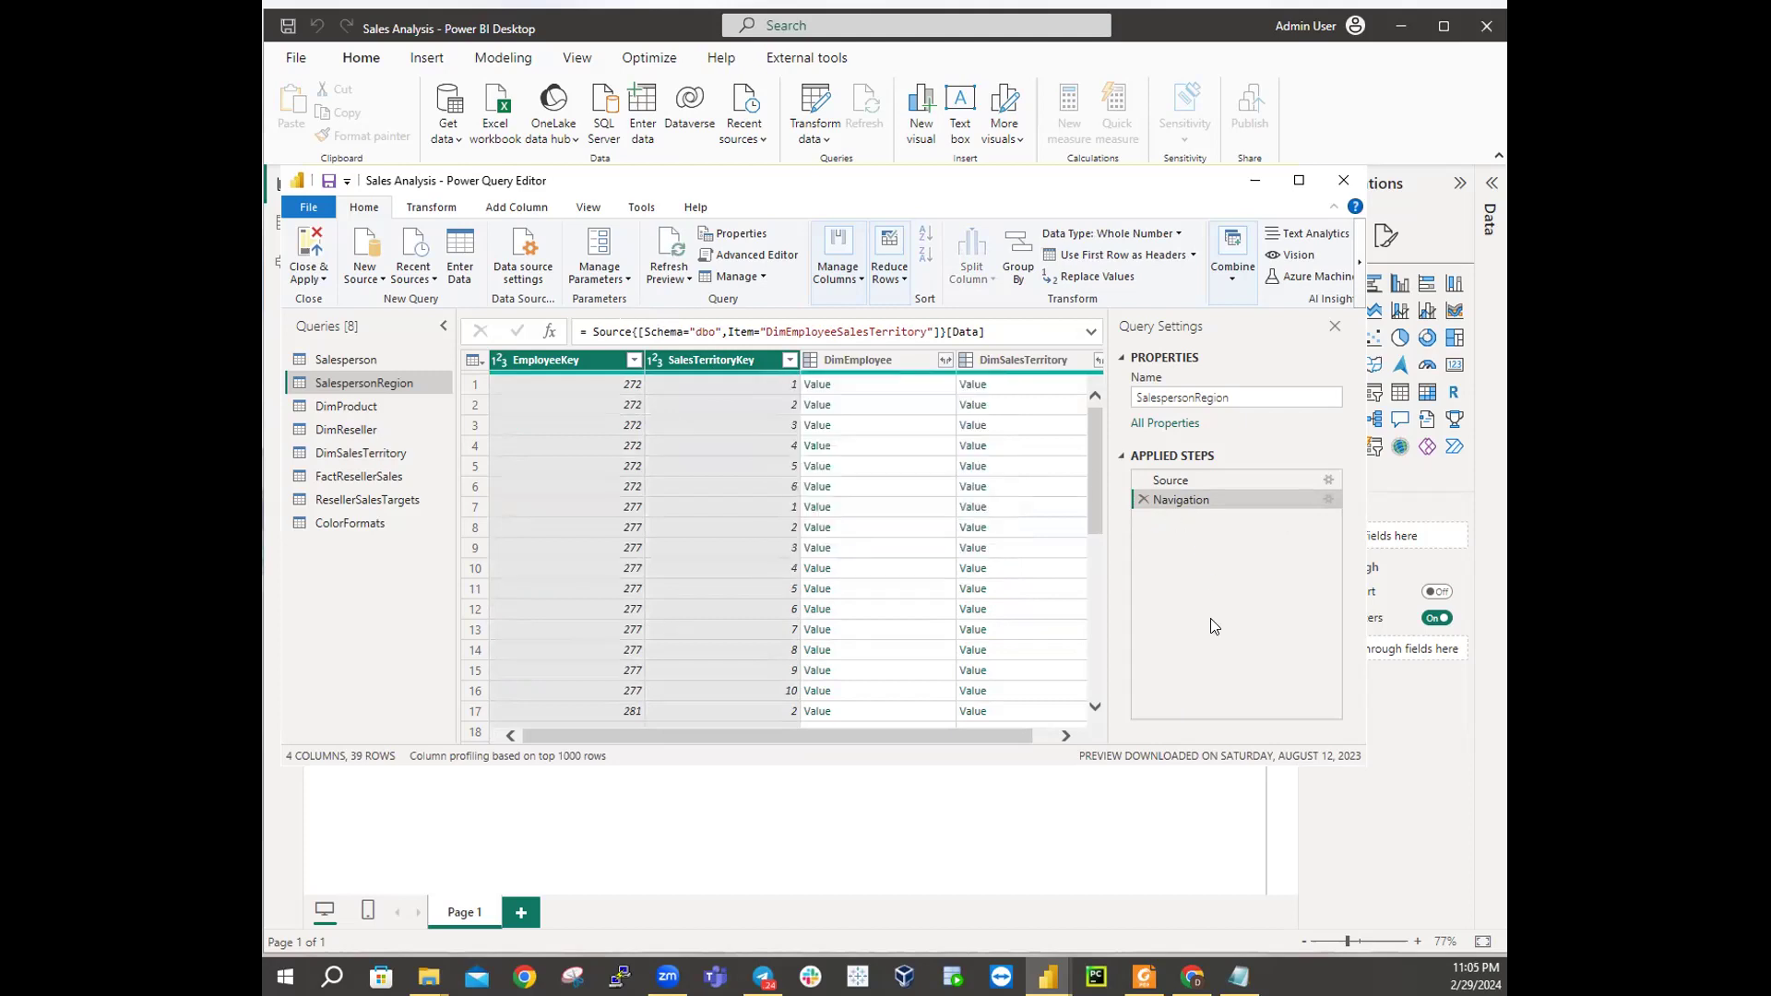
click(910, 383)
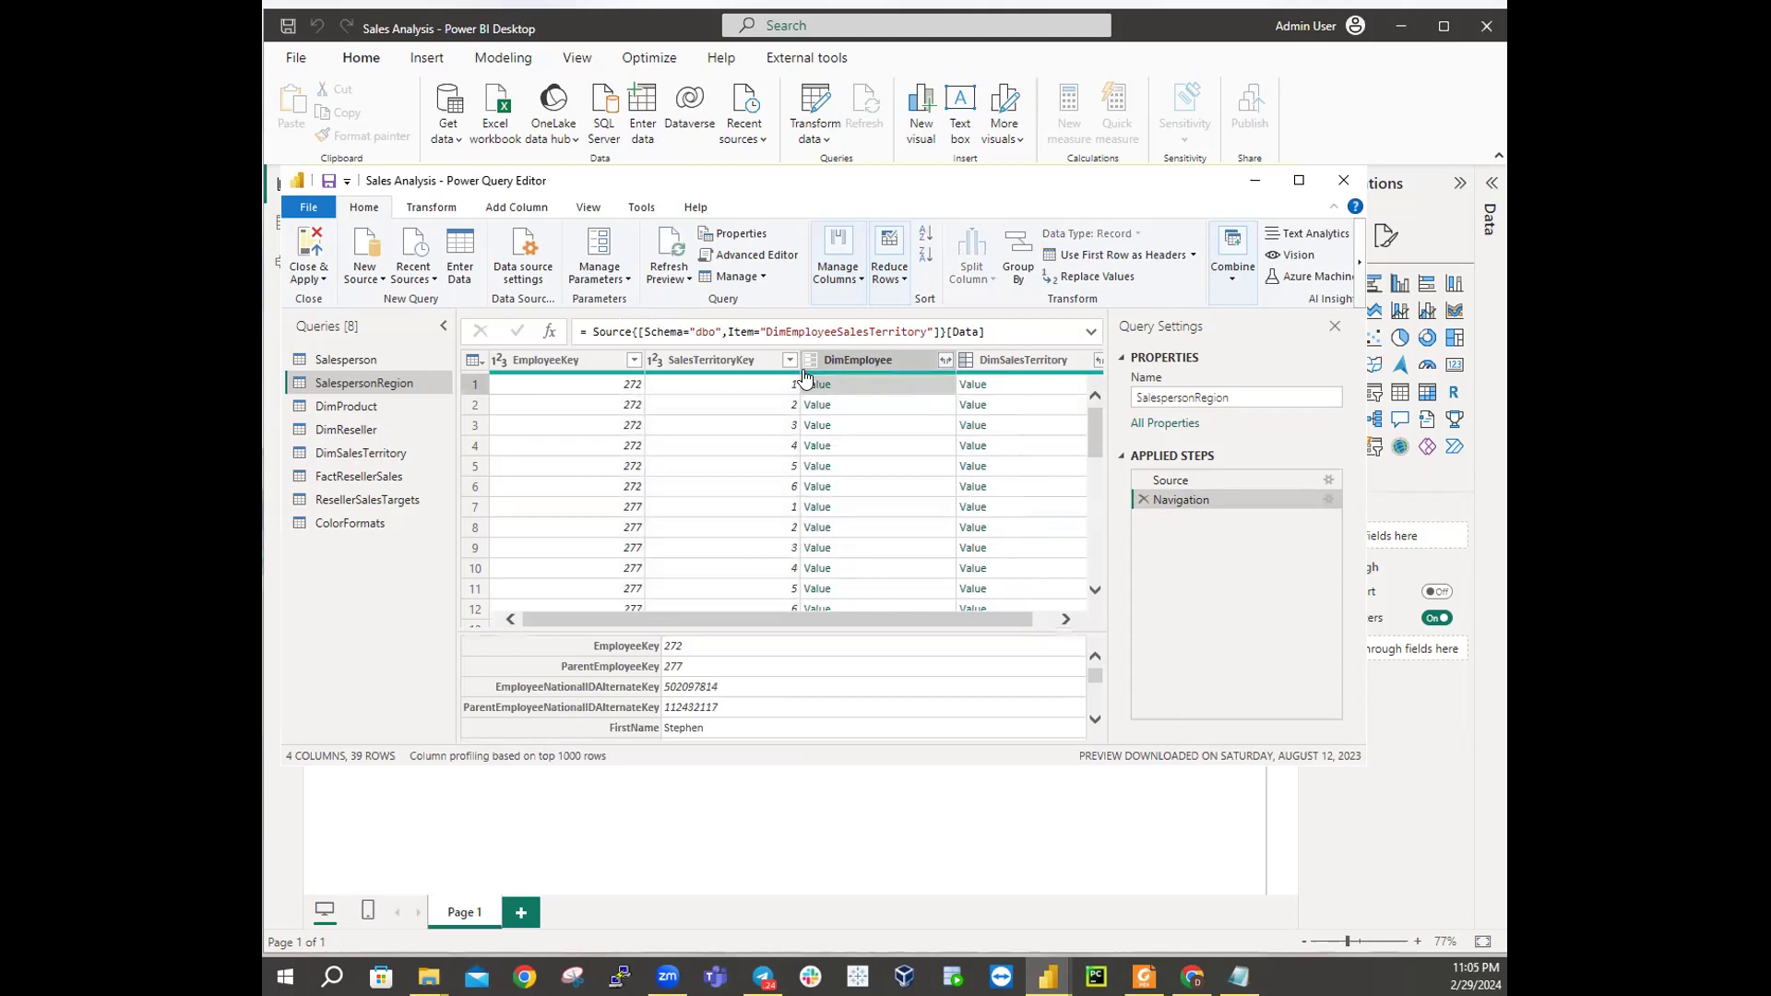
Step: Remove the DimEmployee and DimSalesTerritory columns from the SalespersonRegion query
click(891, 360)
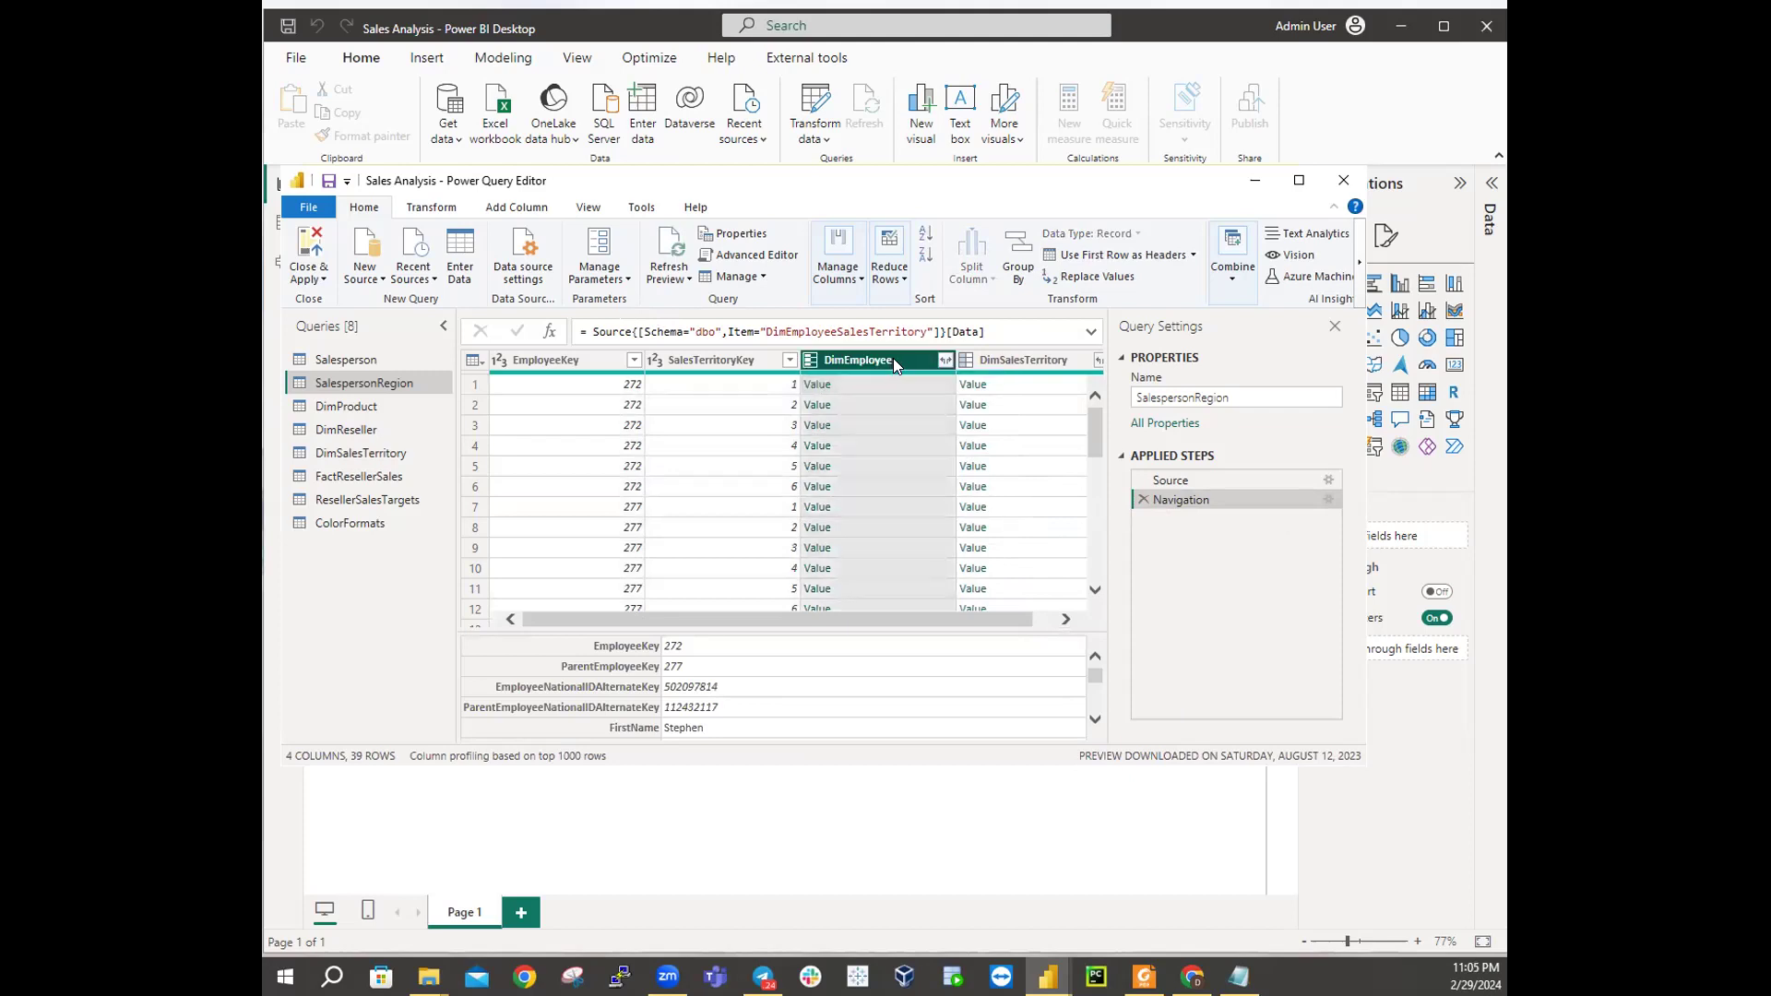
ctrl+click(983, 359)
right_click(984, 360)
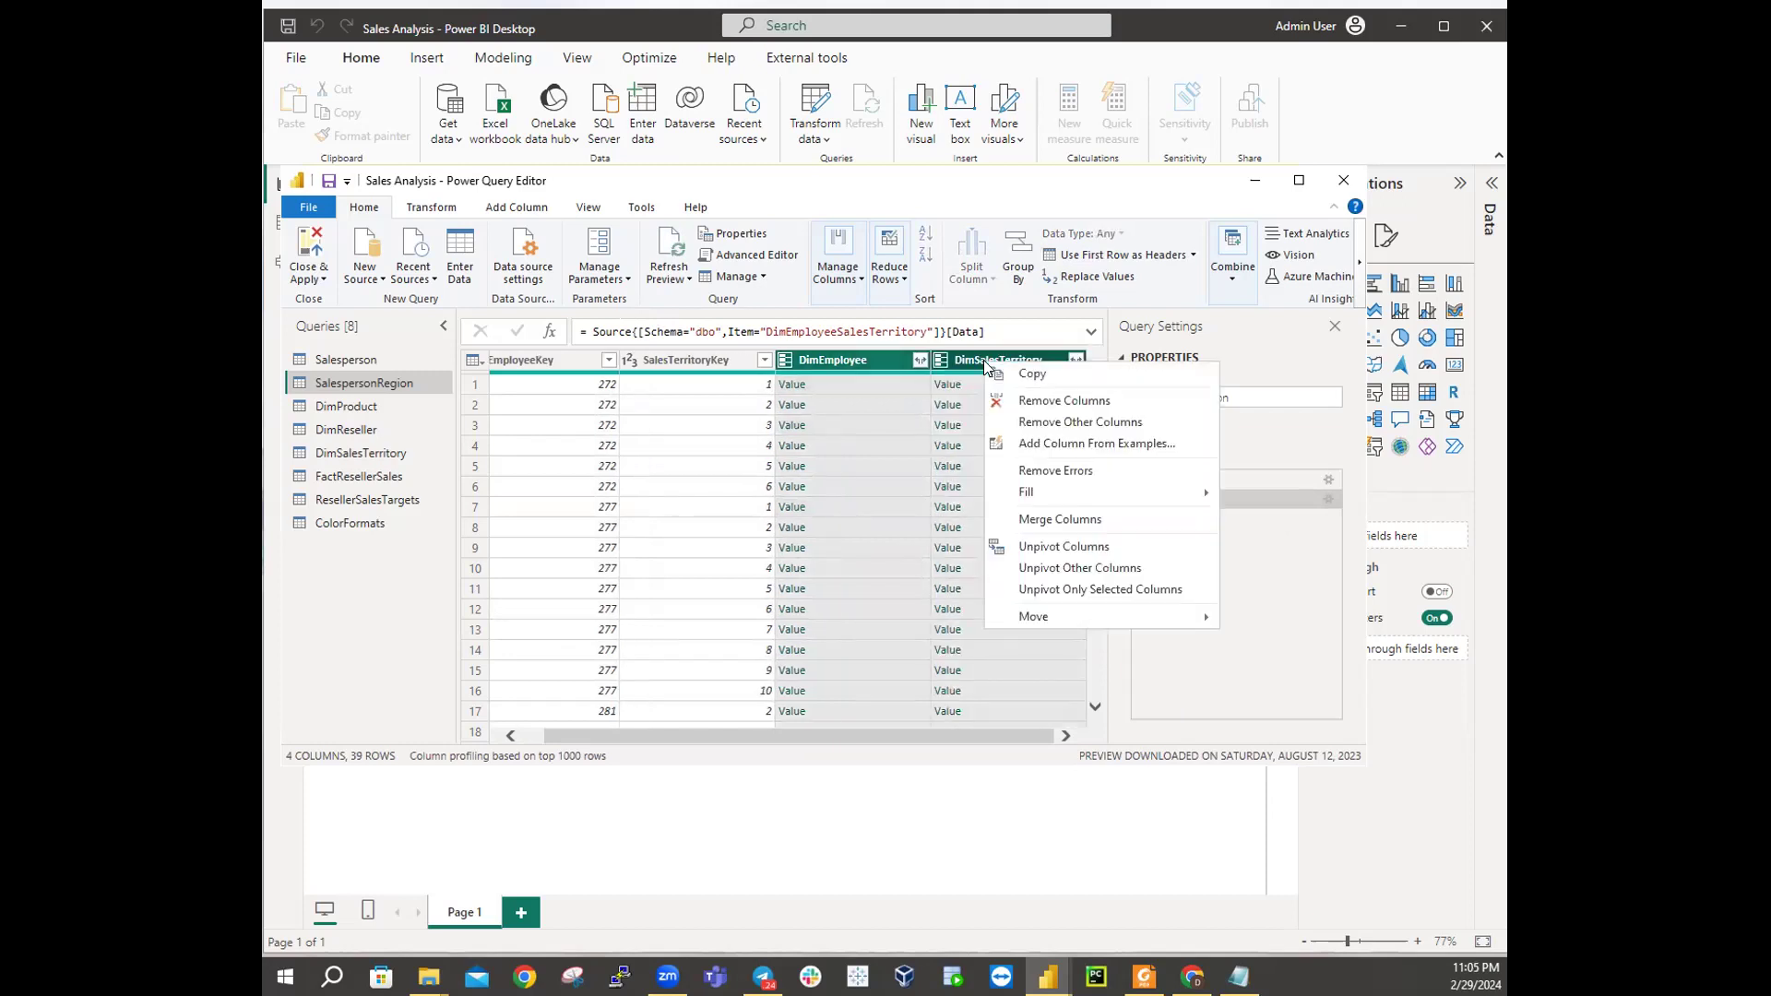
click(1042, 400)
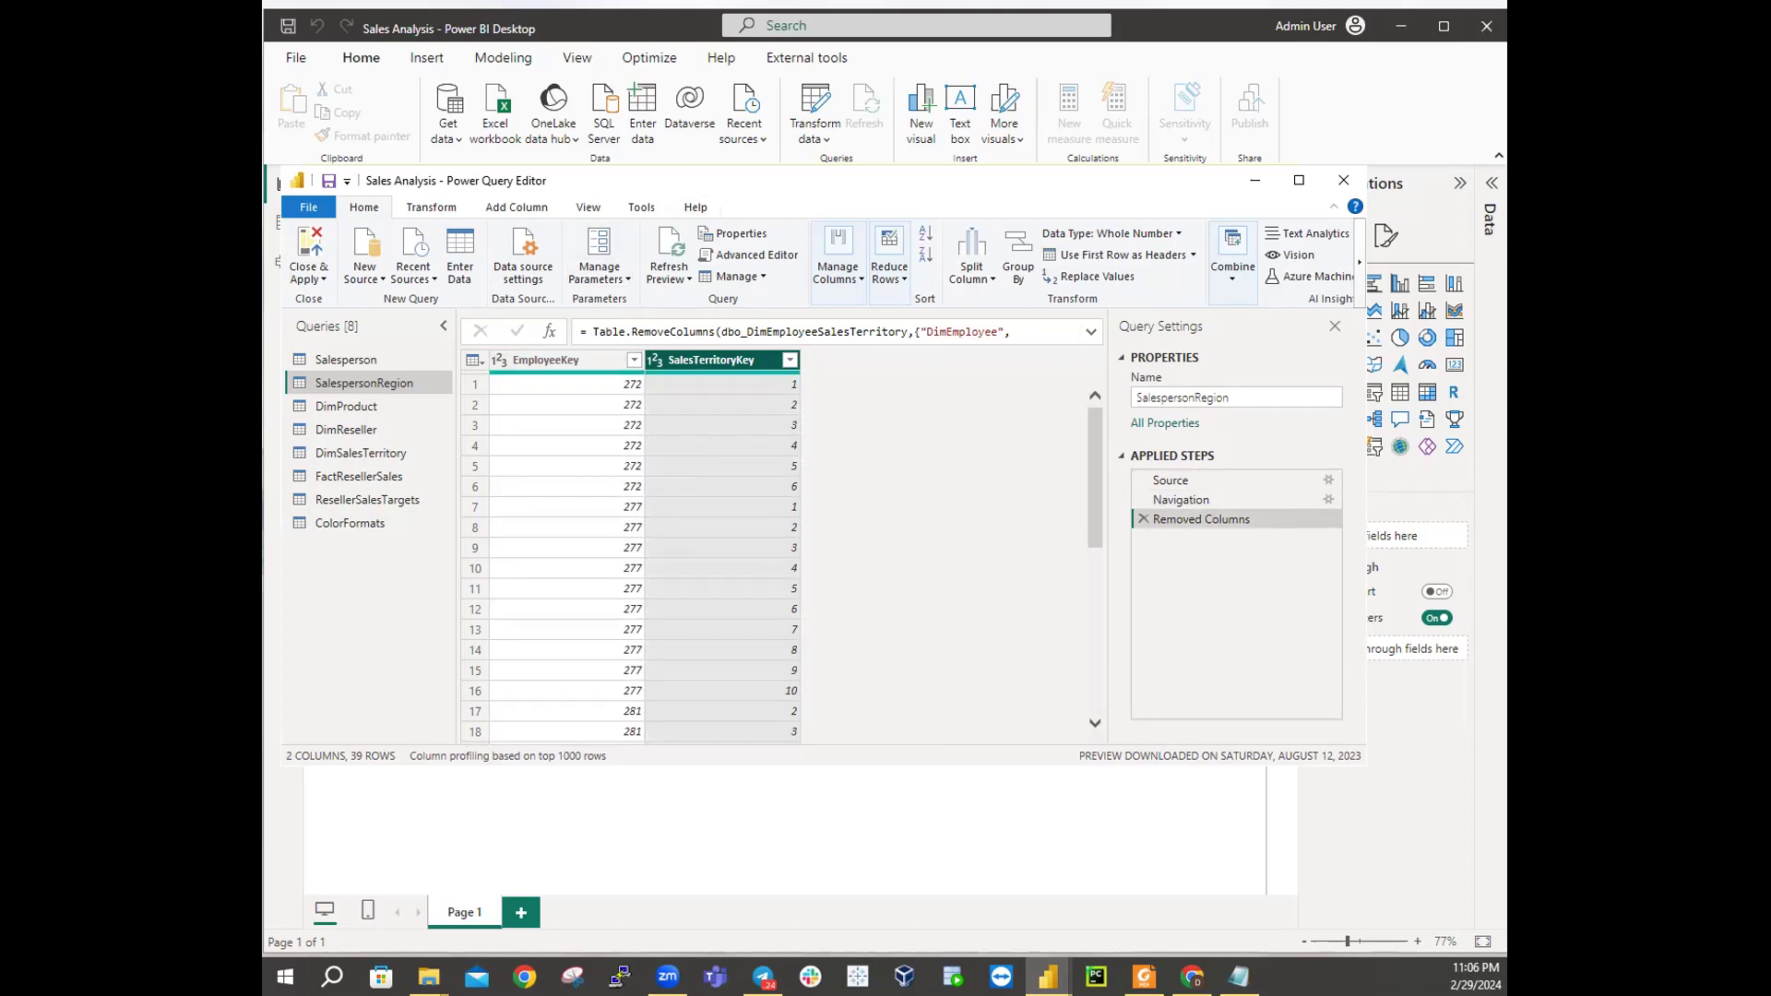
Step: Open the DimProduct query and rename it to Product
click(365, 405)
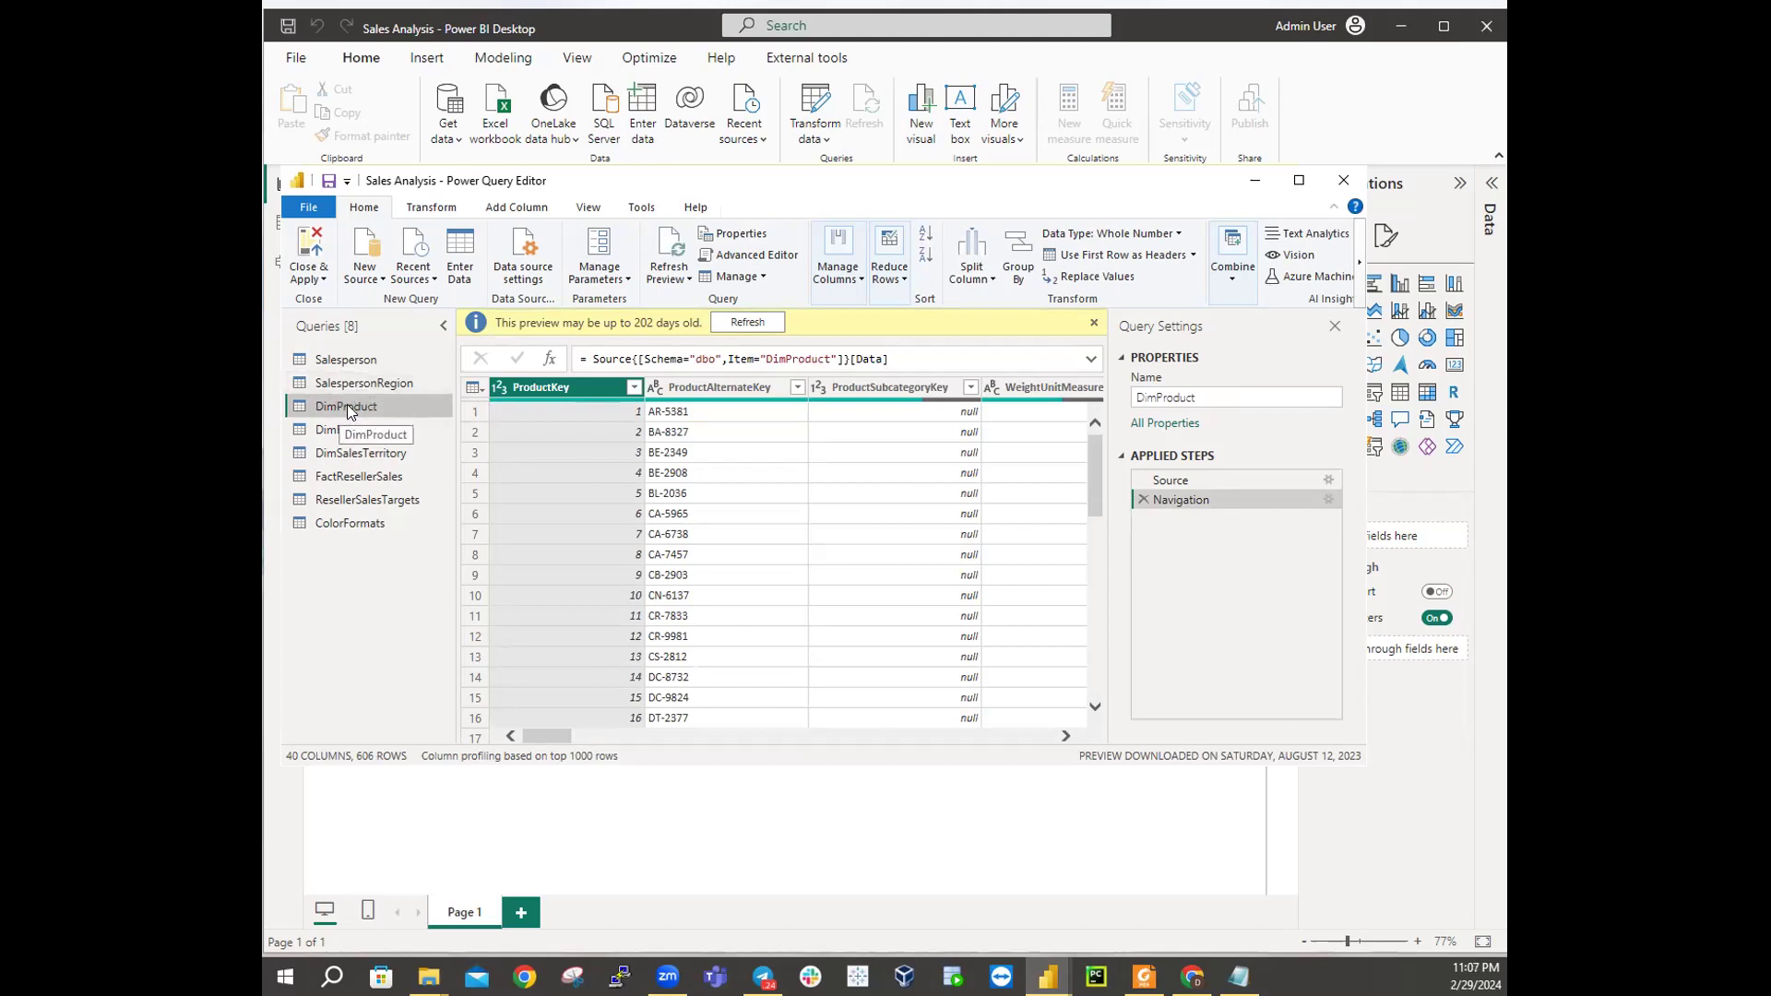
double_click(347, 406)
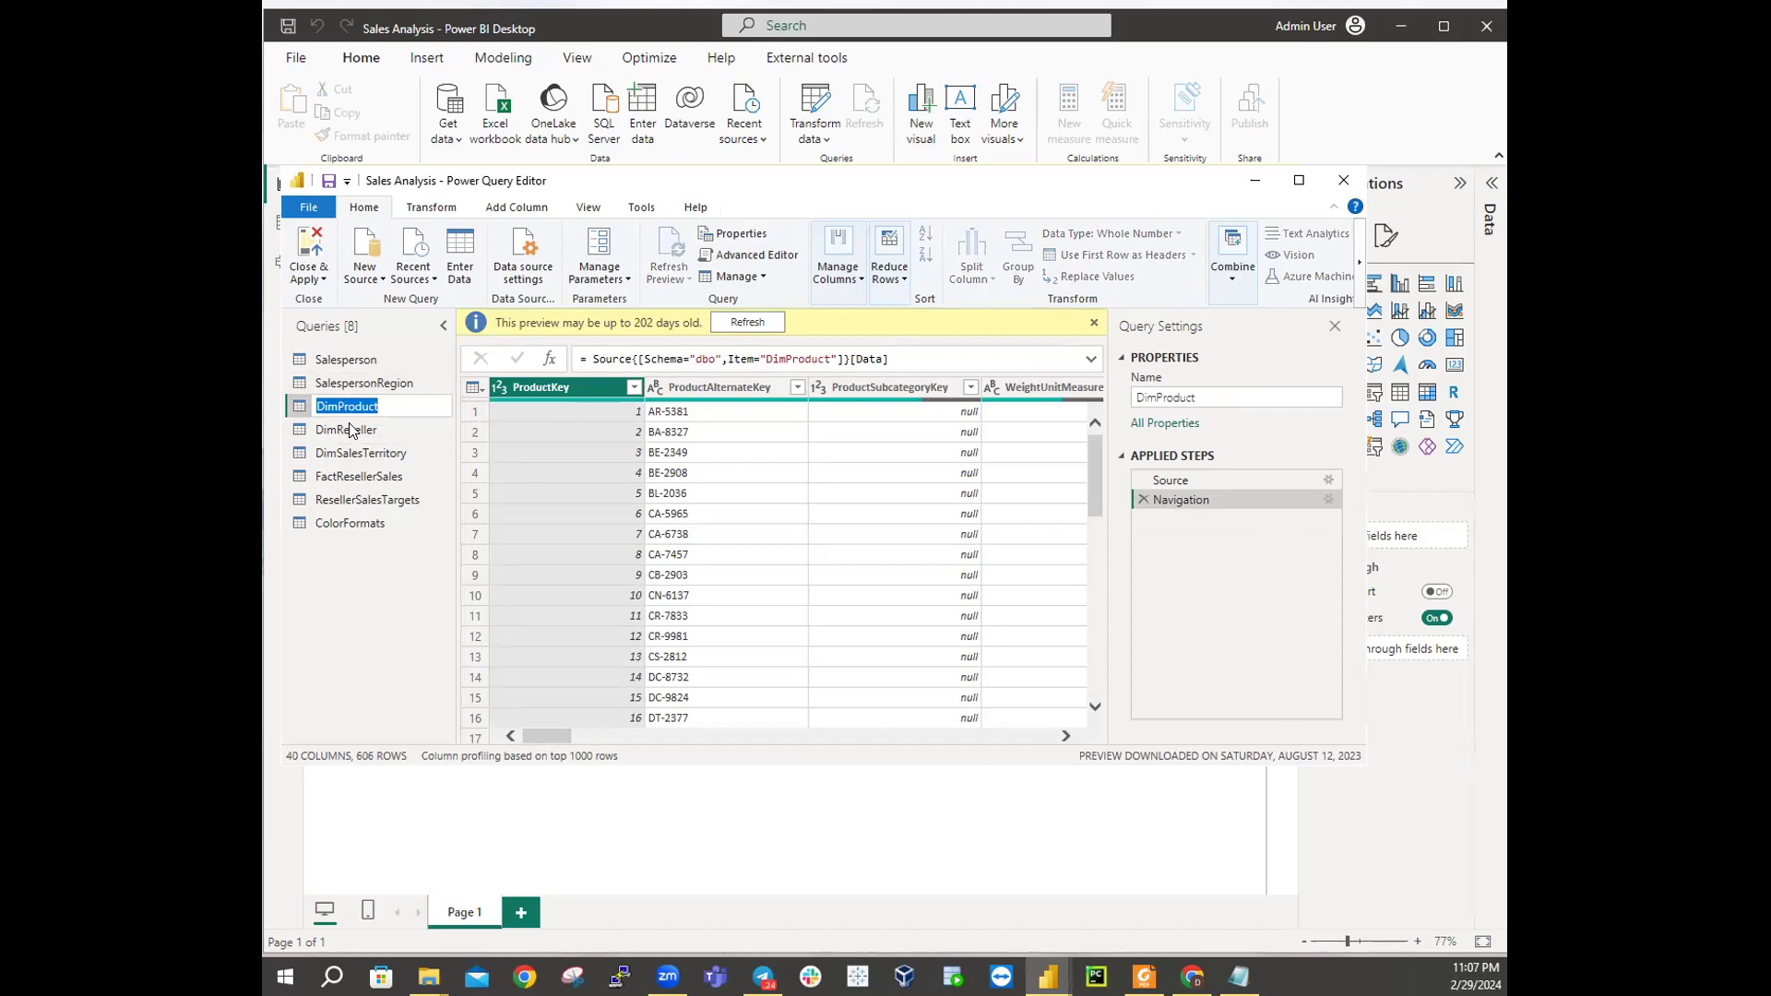
click(369, 402)
double_click(364, 413)
key(Return)
key(Delete)
key(Delete)
key(Delete)
key(Return)
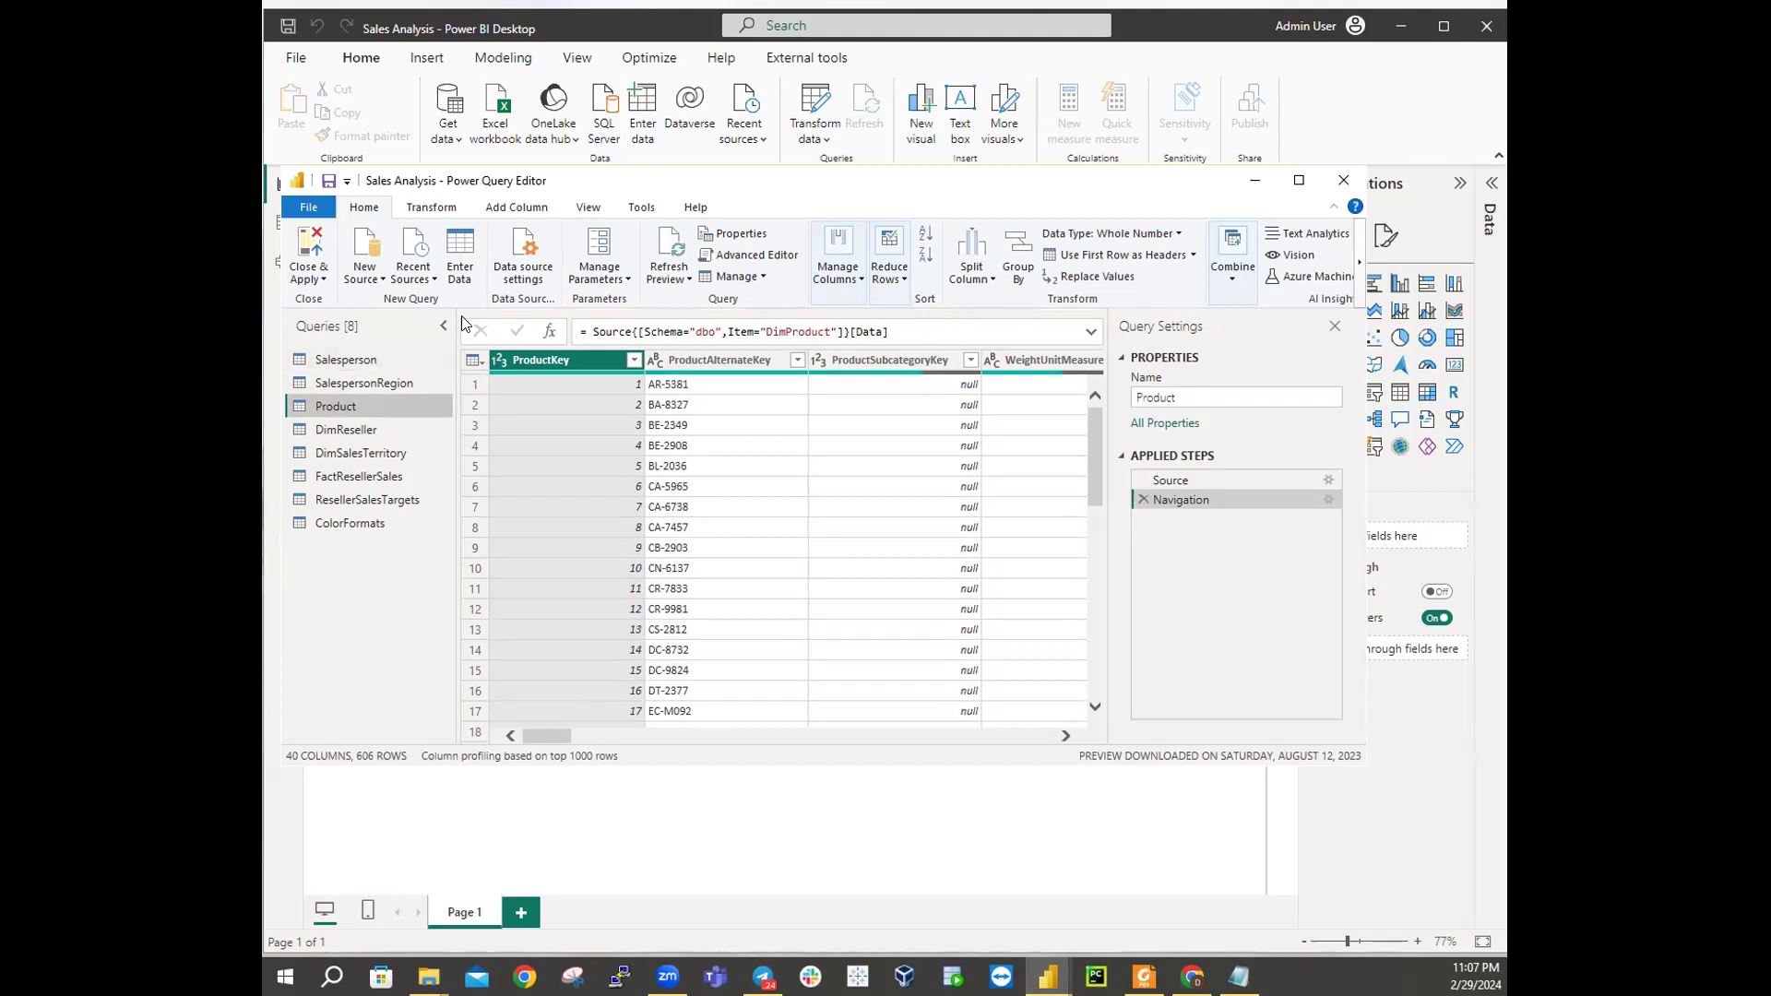
click(863, 281)
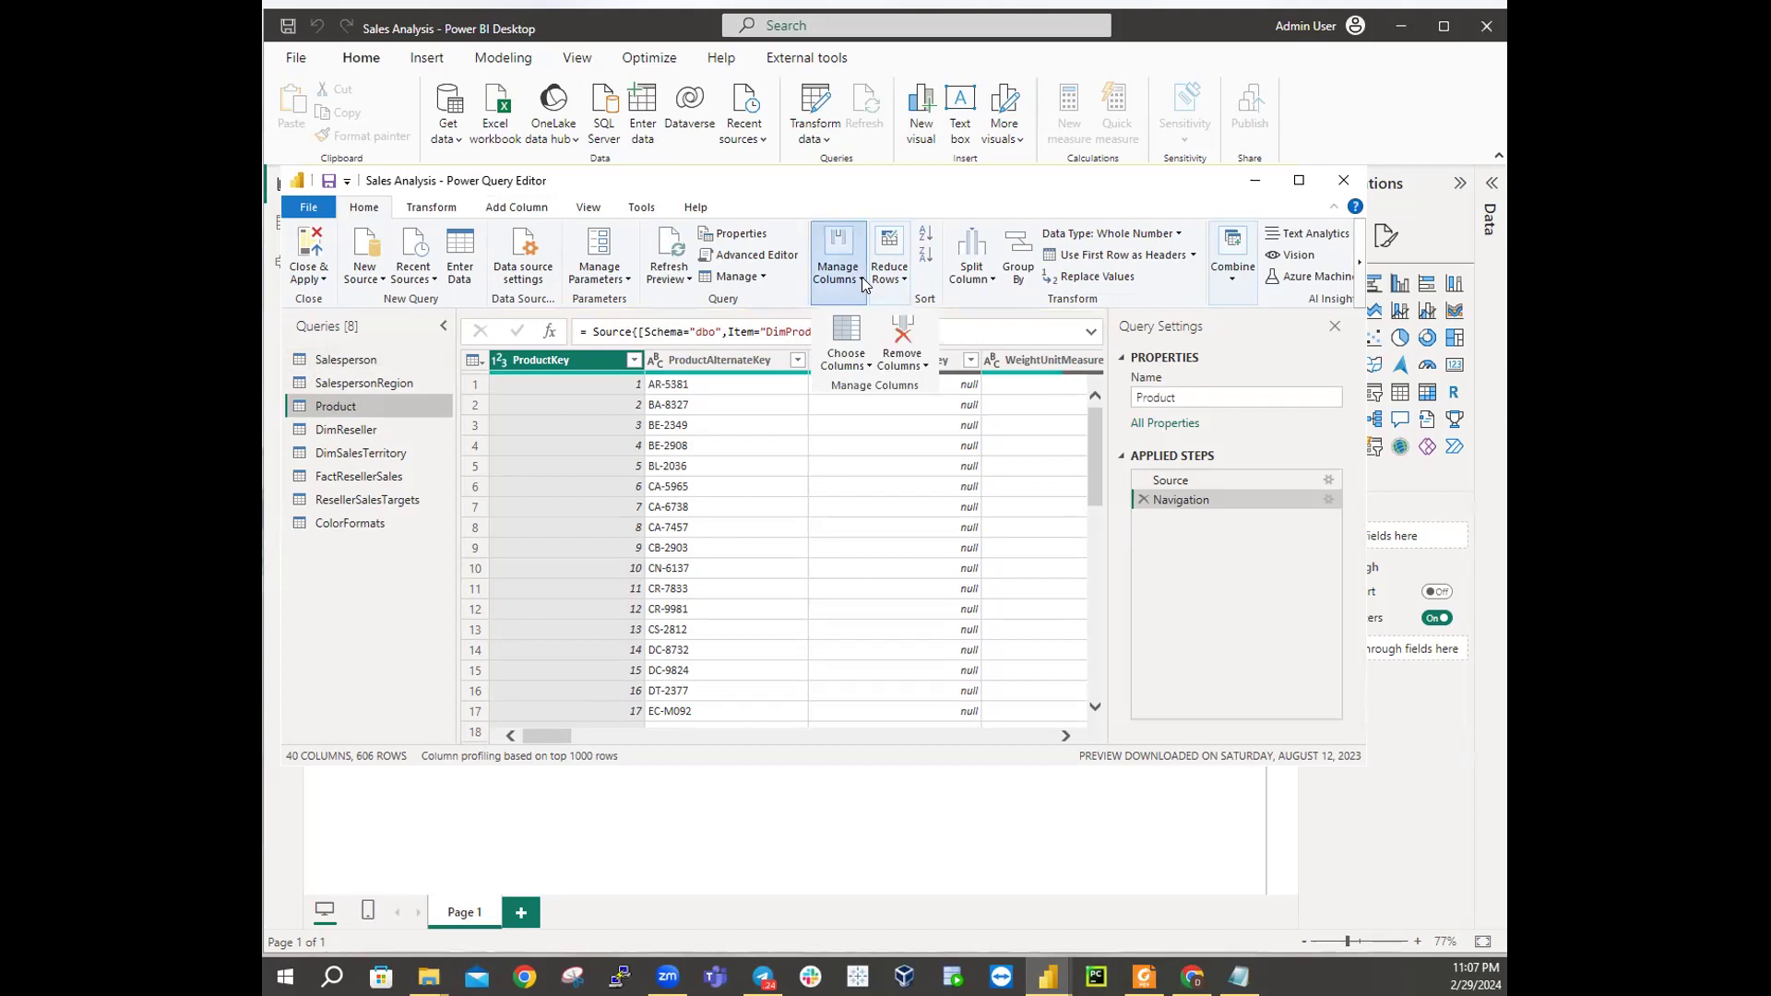
click(842, 367)
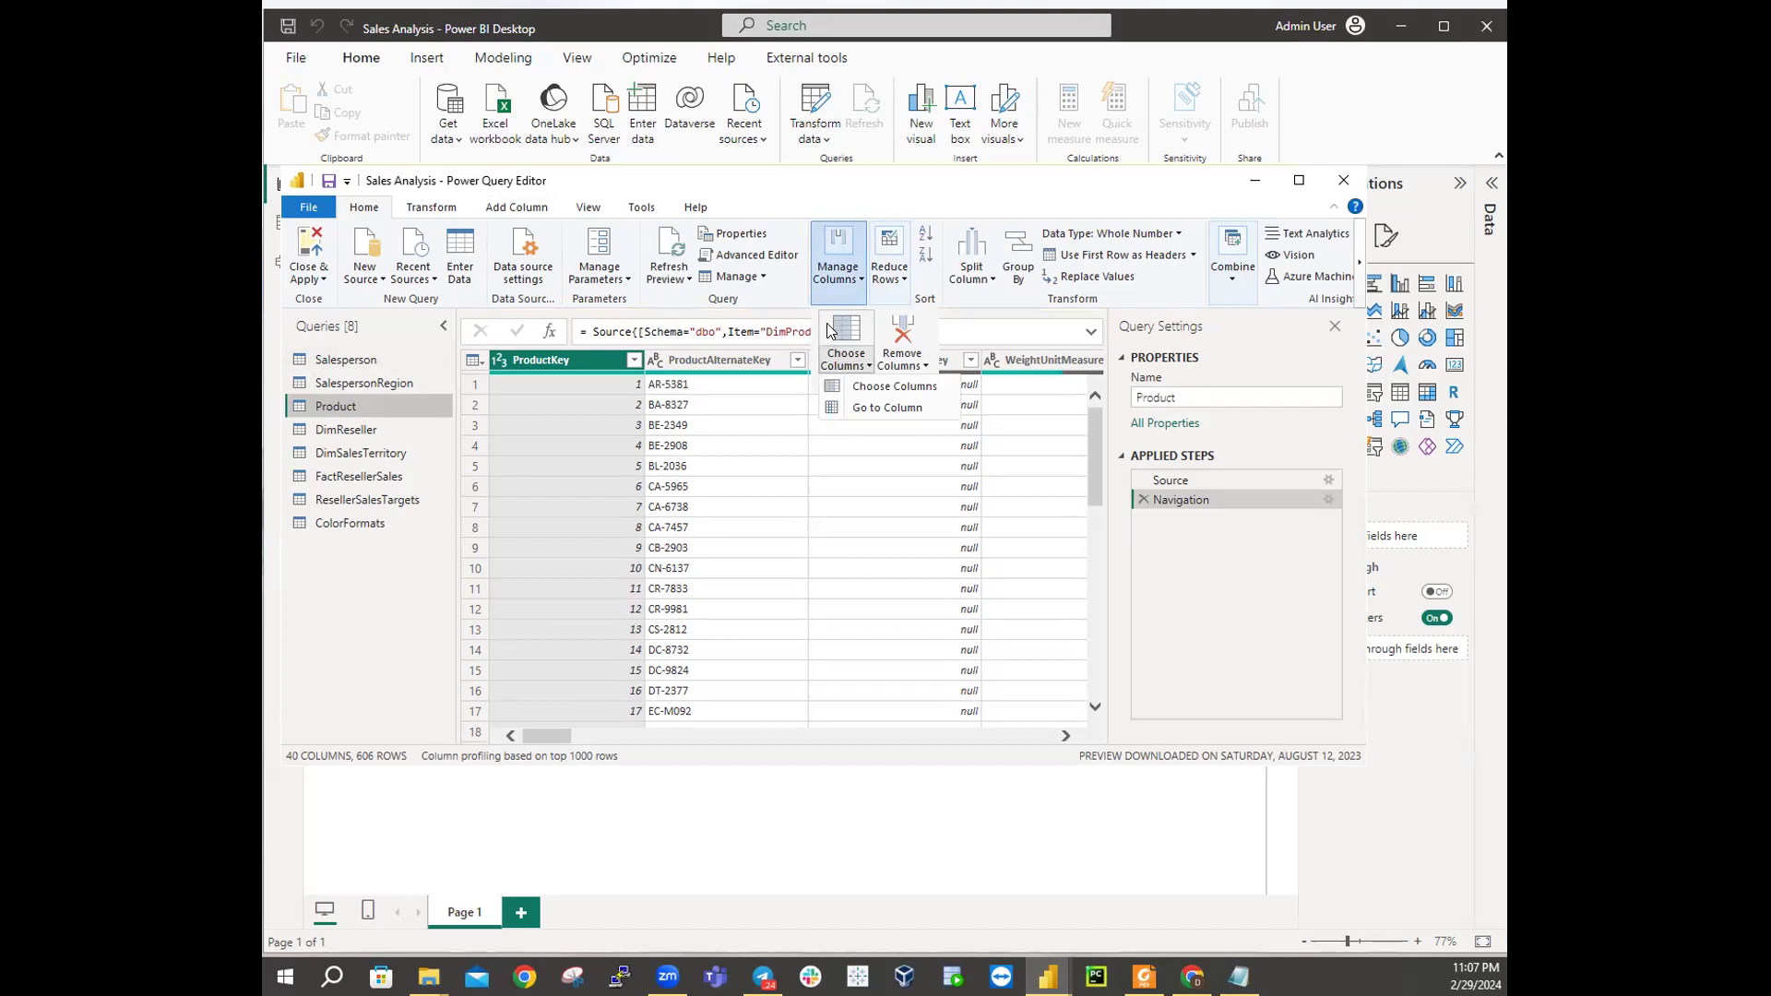
click(827, 327)
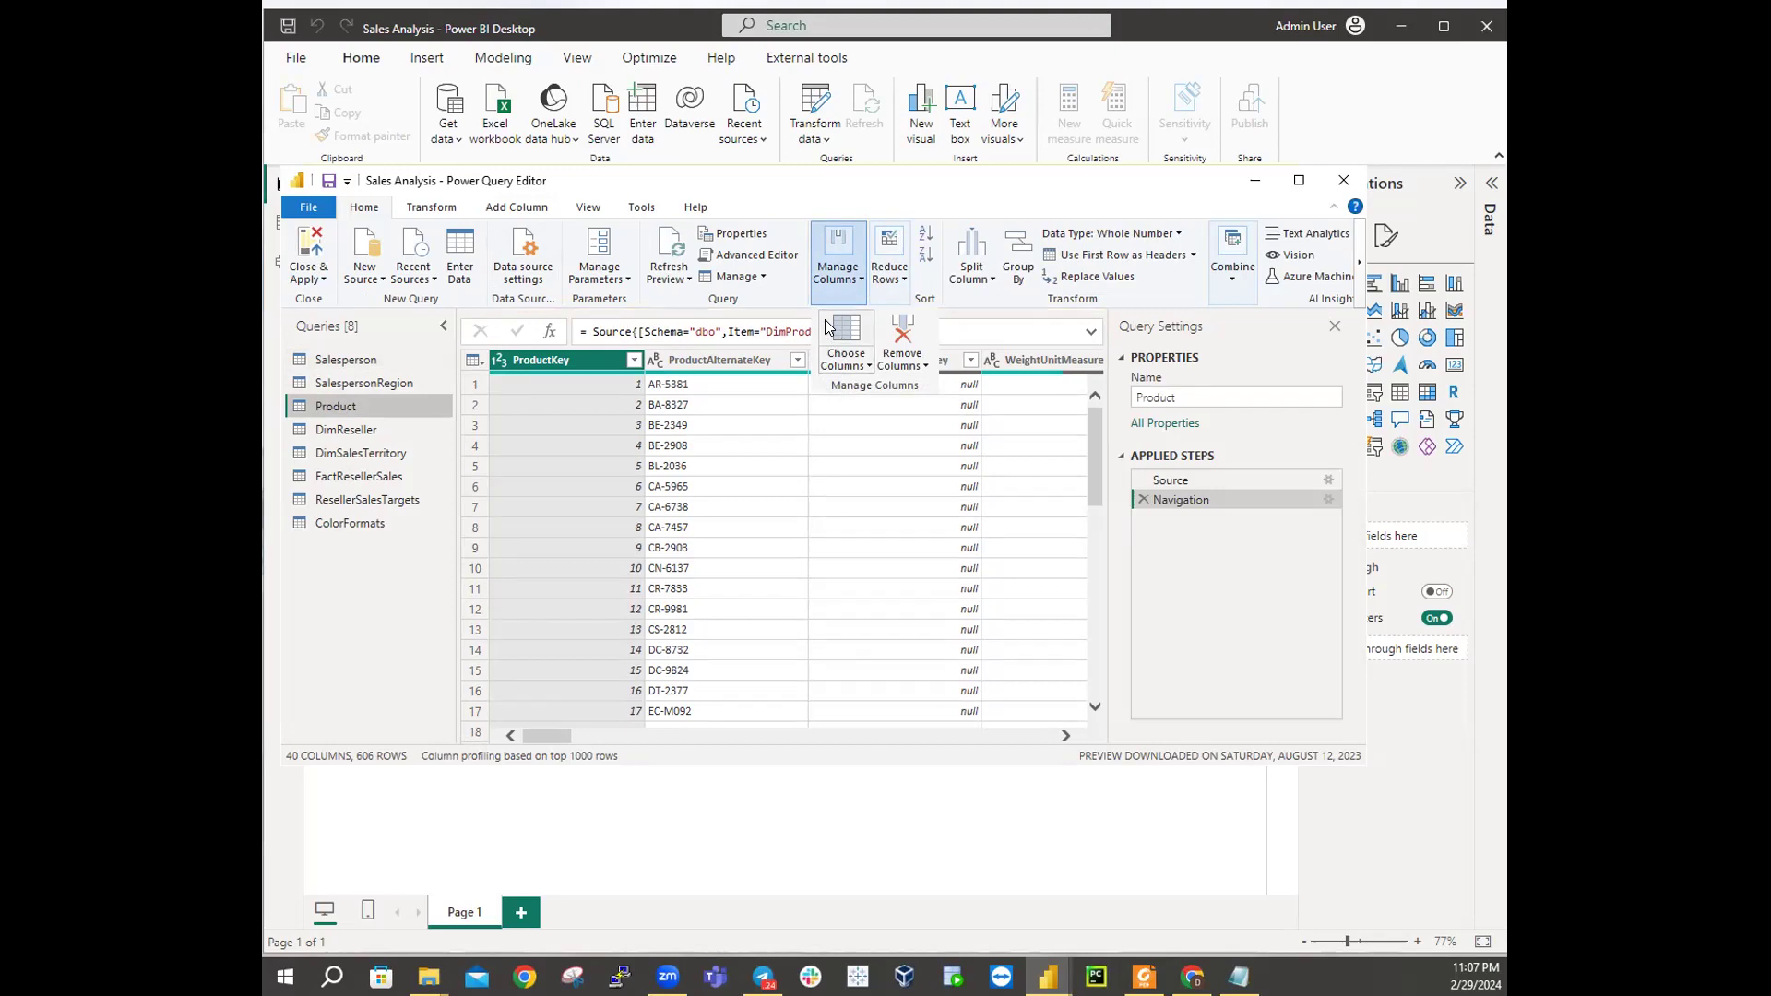
right_click(827, 328)
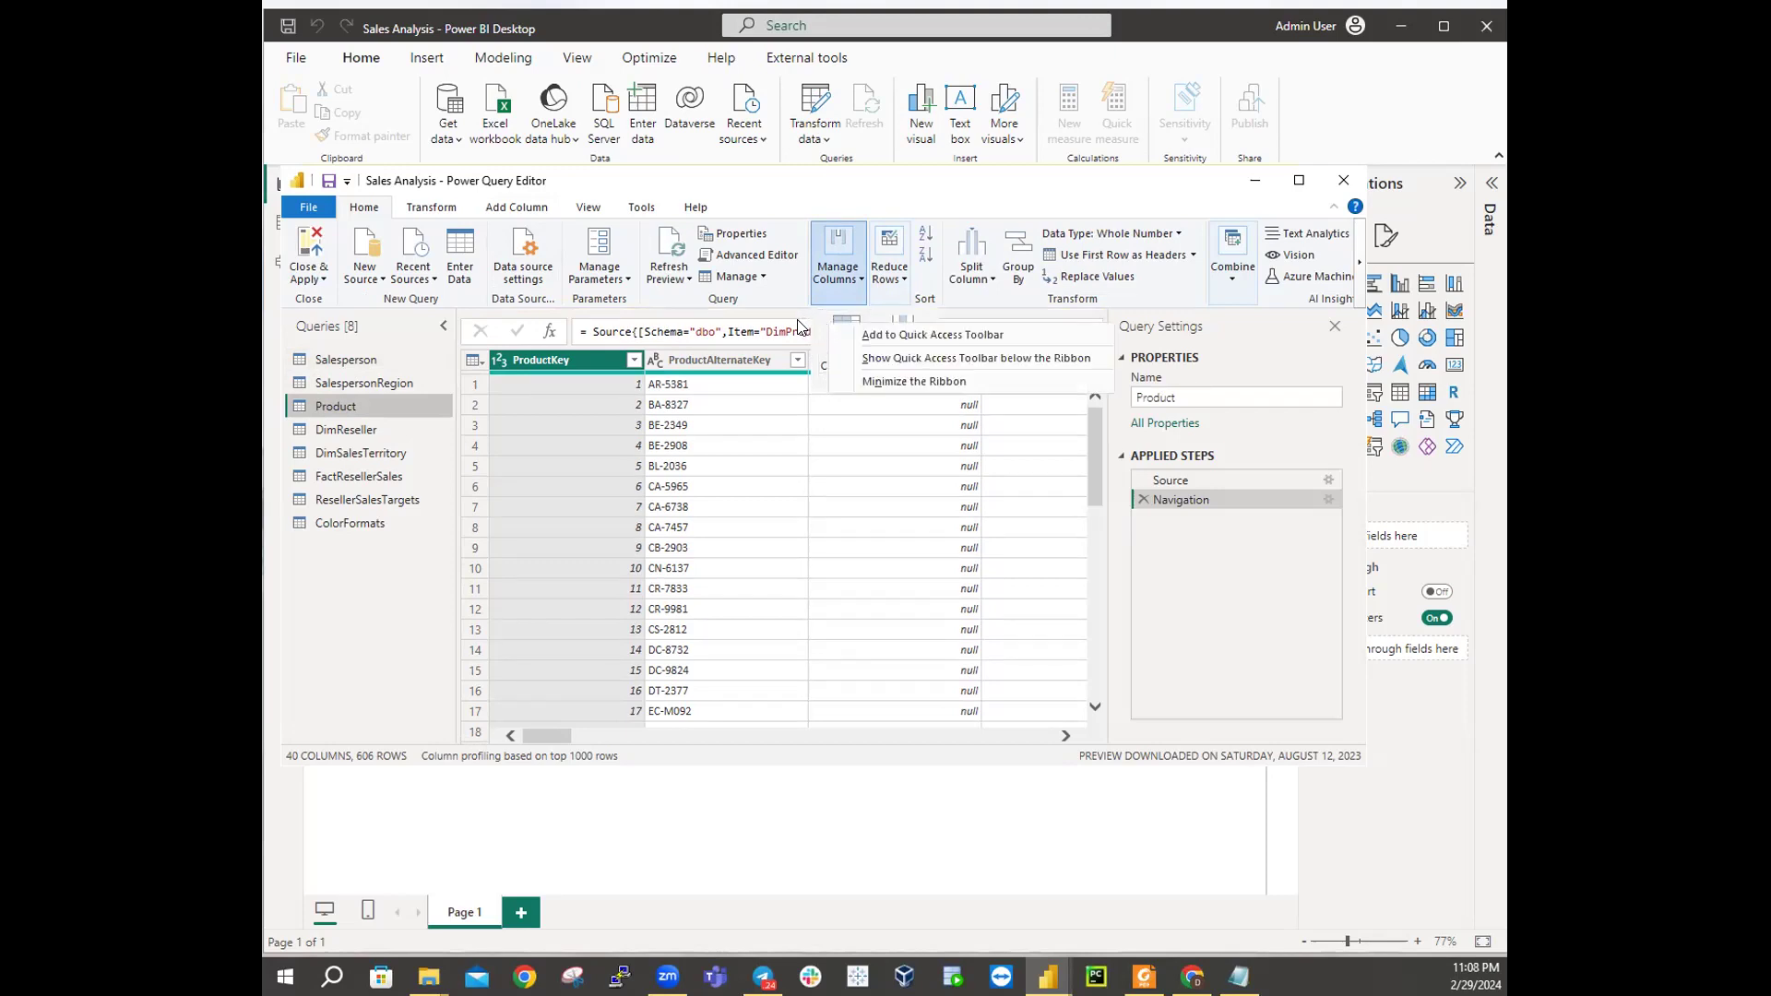
click(546, 359)
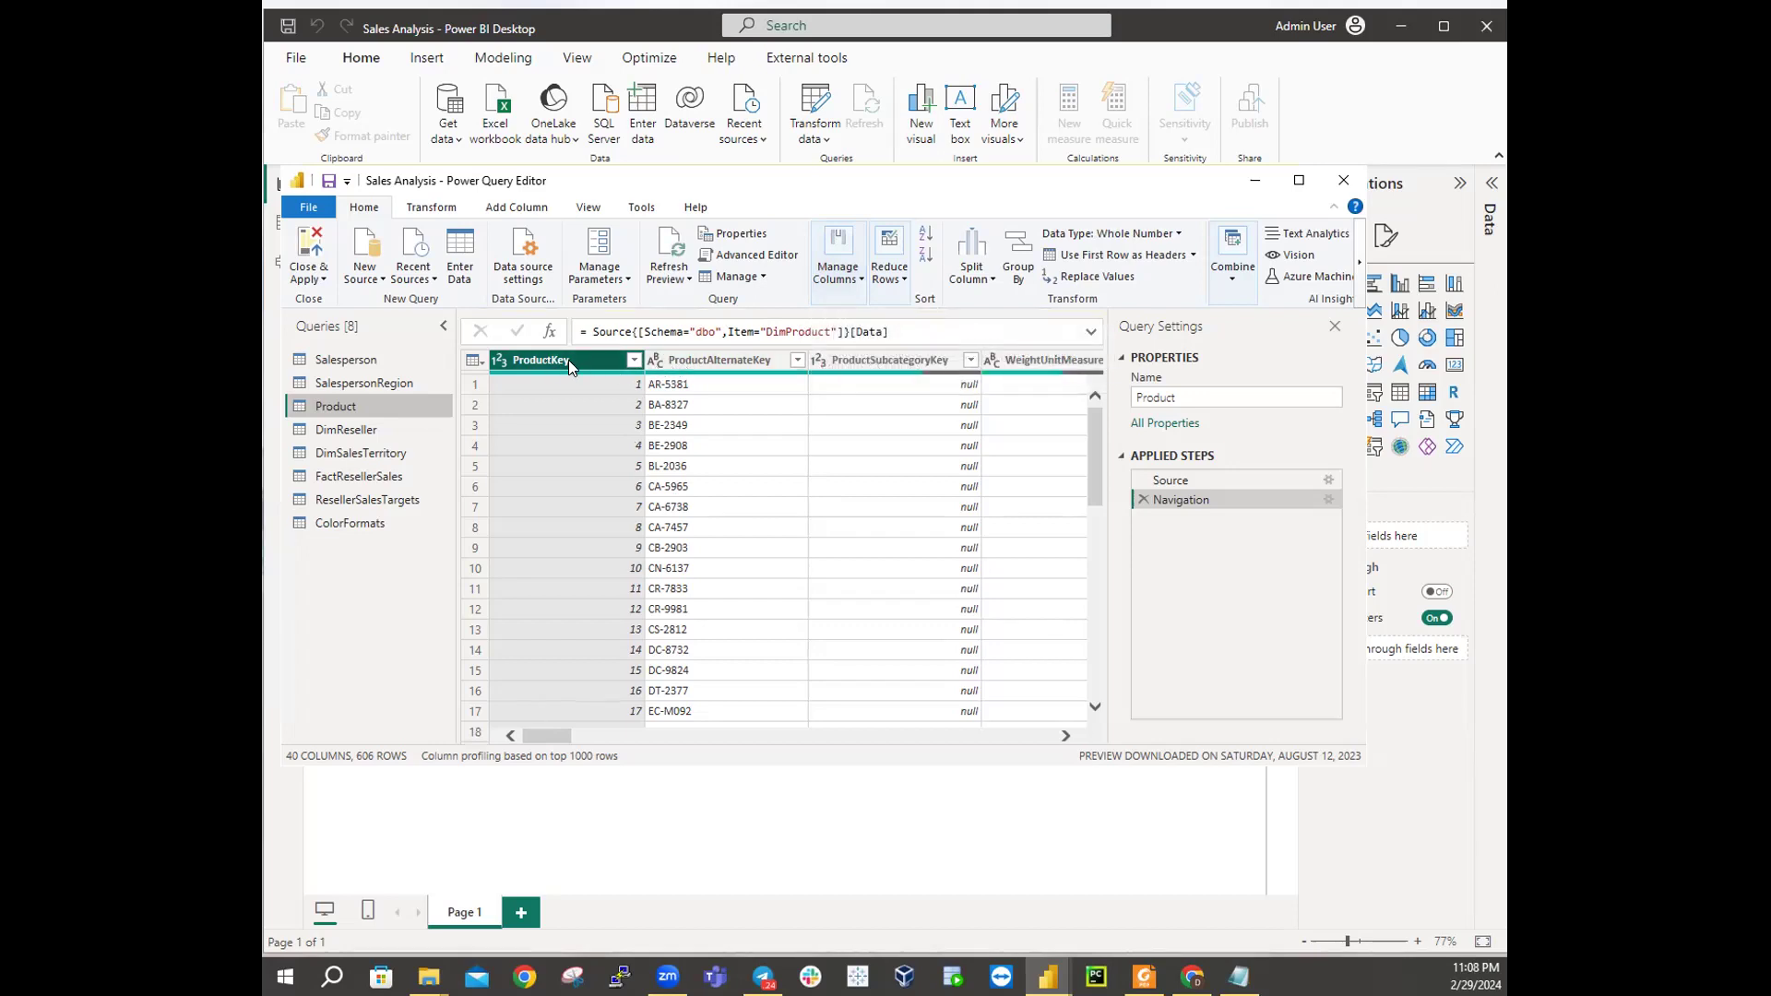
click(856, 277)
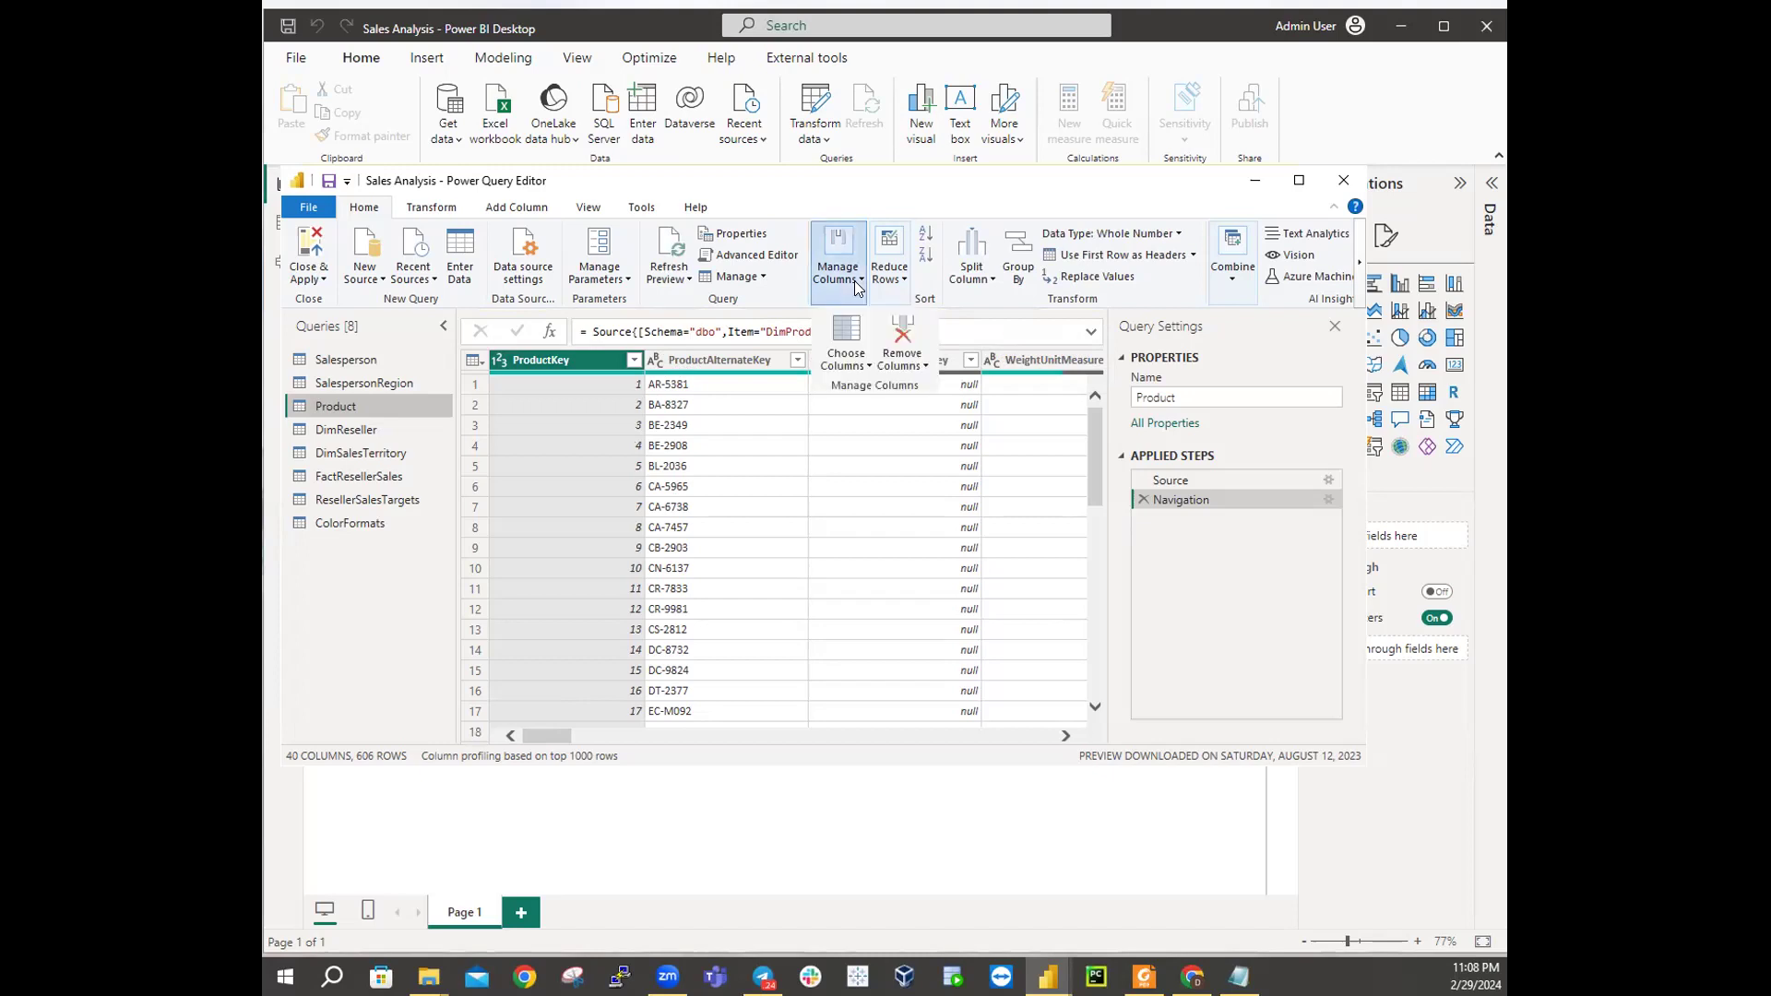
click(872, 367)
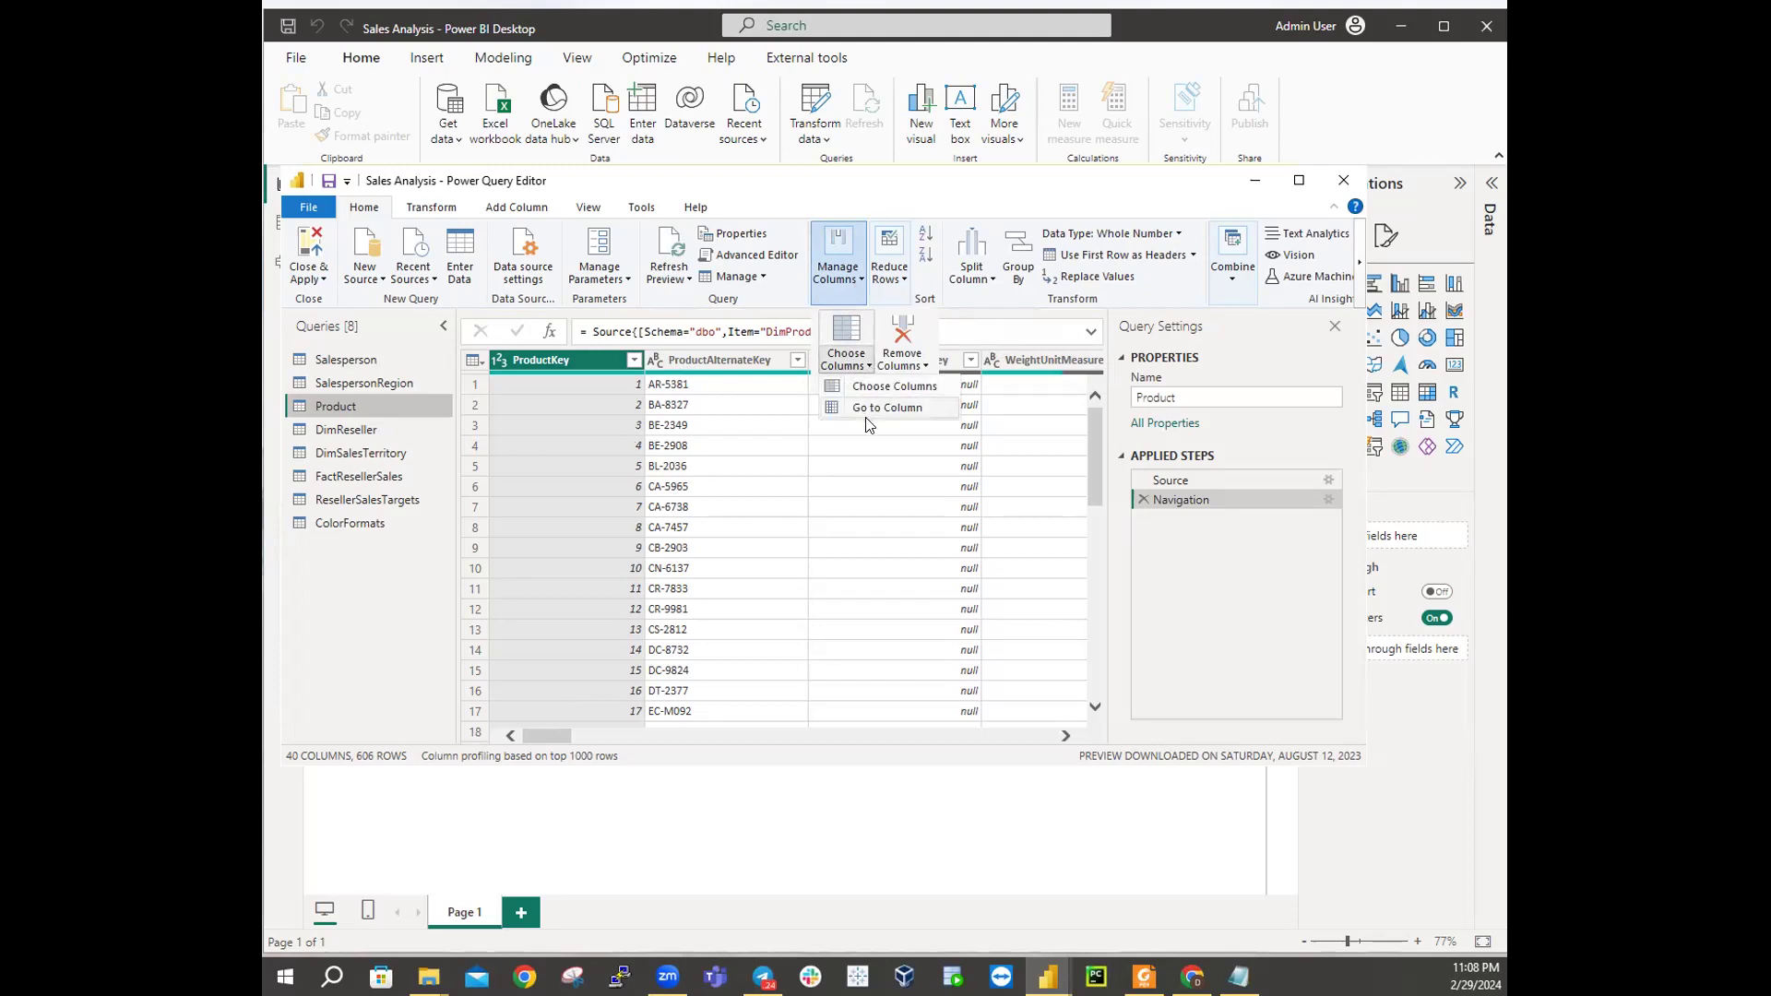
click(873, 412)
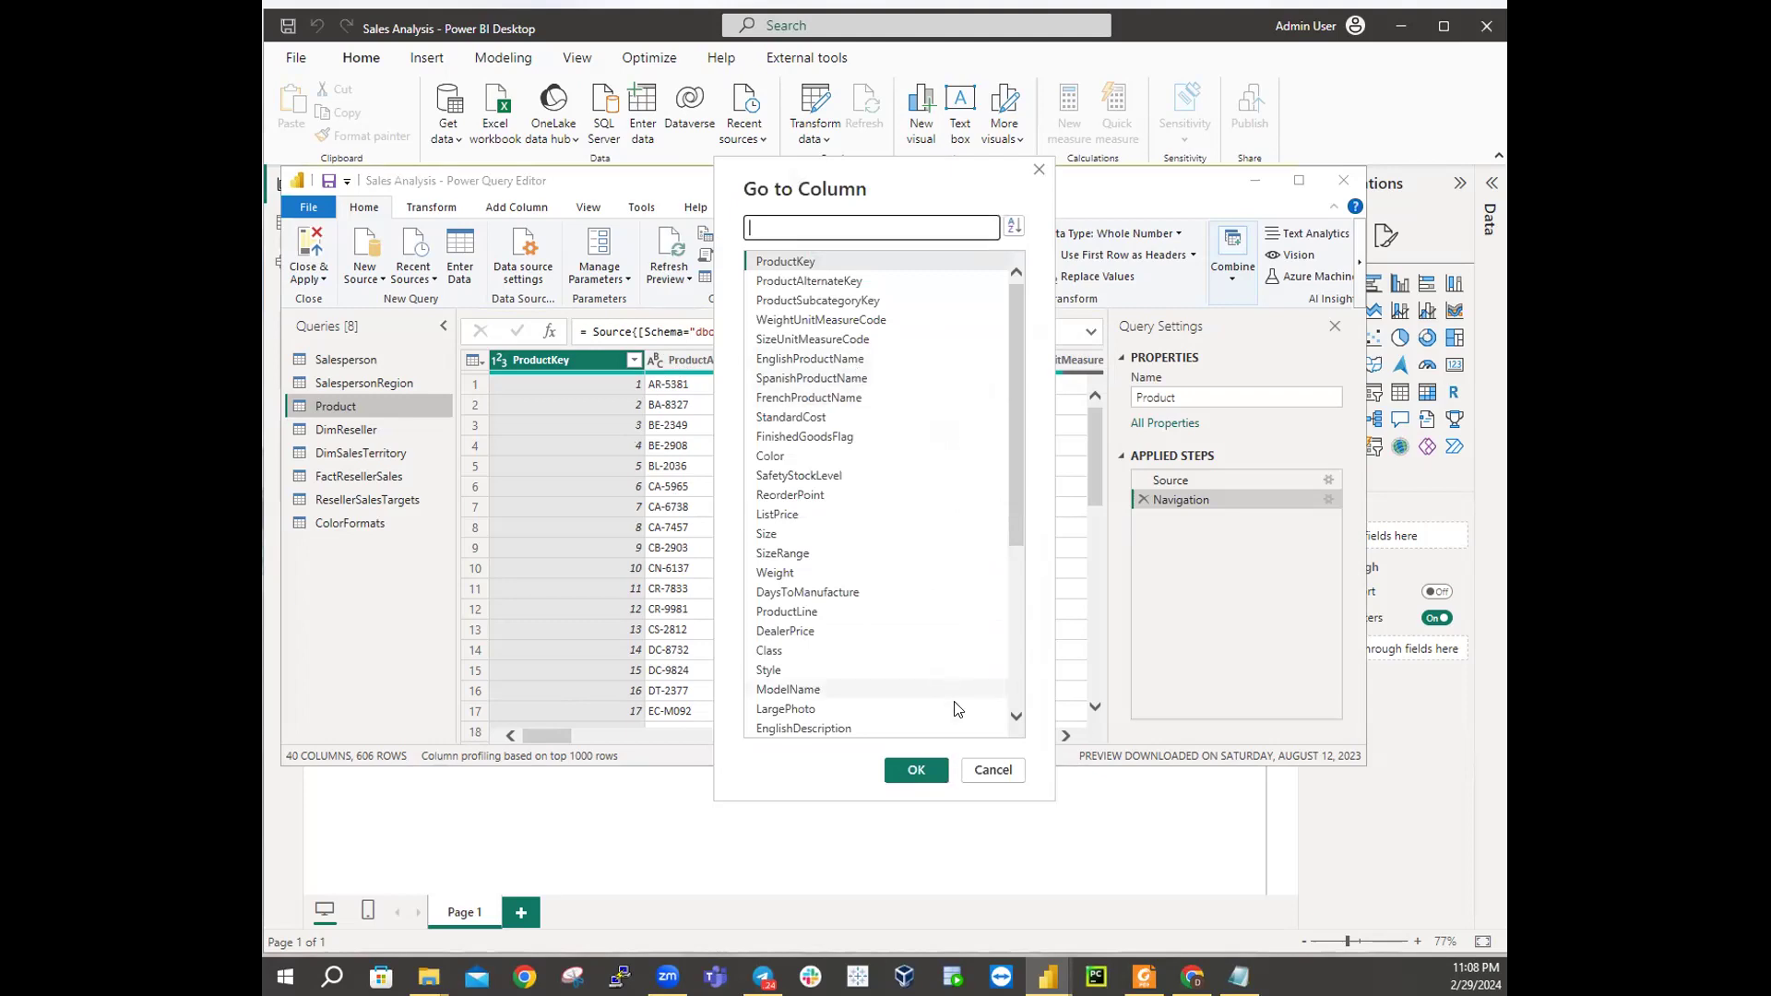
click(993, 768)
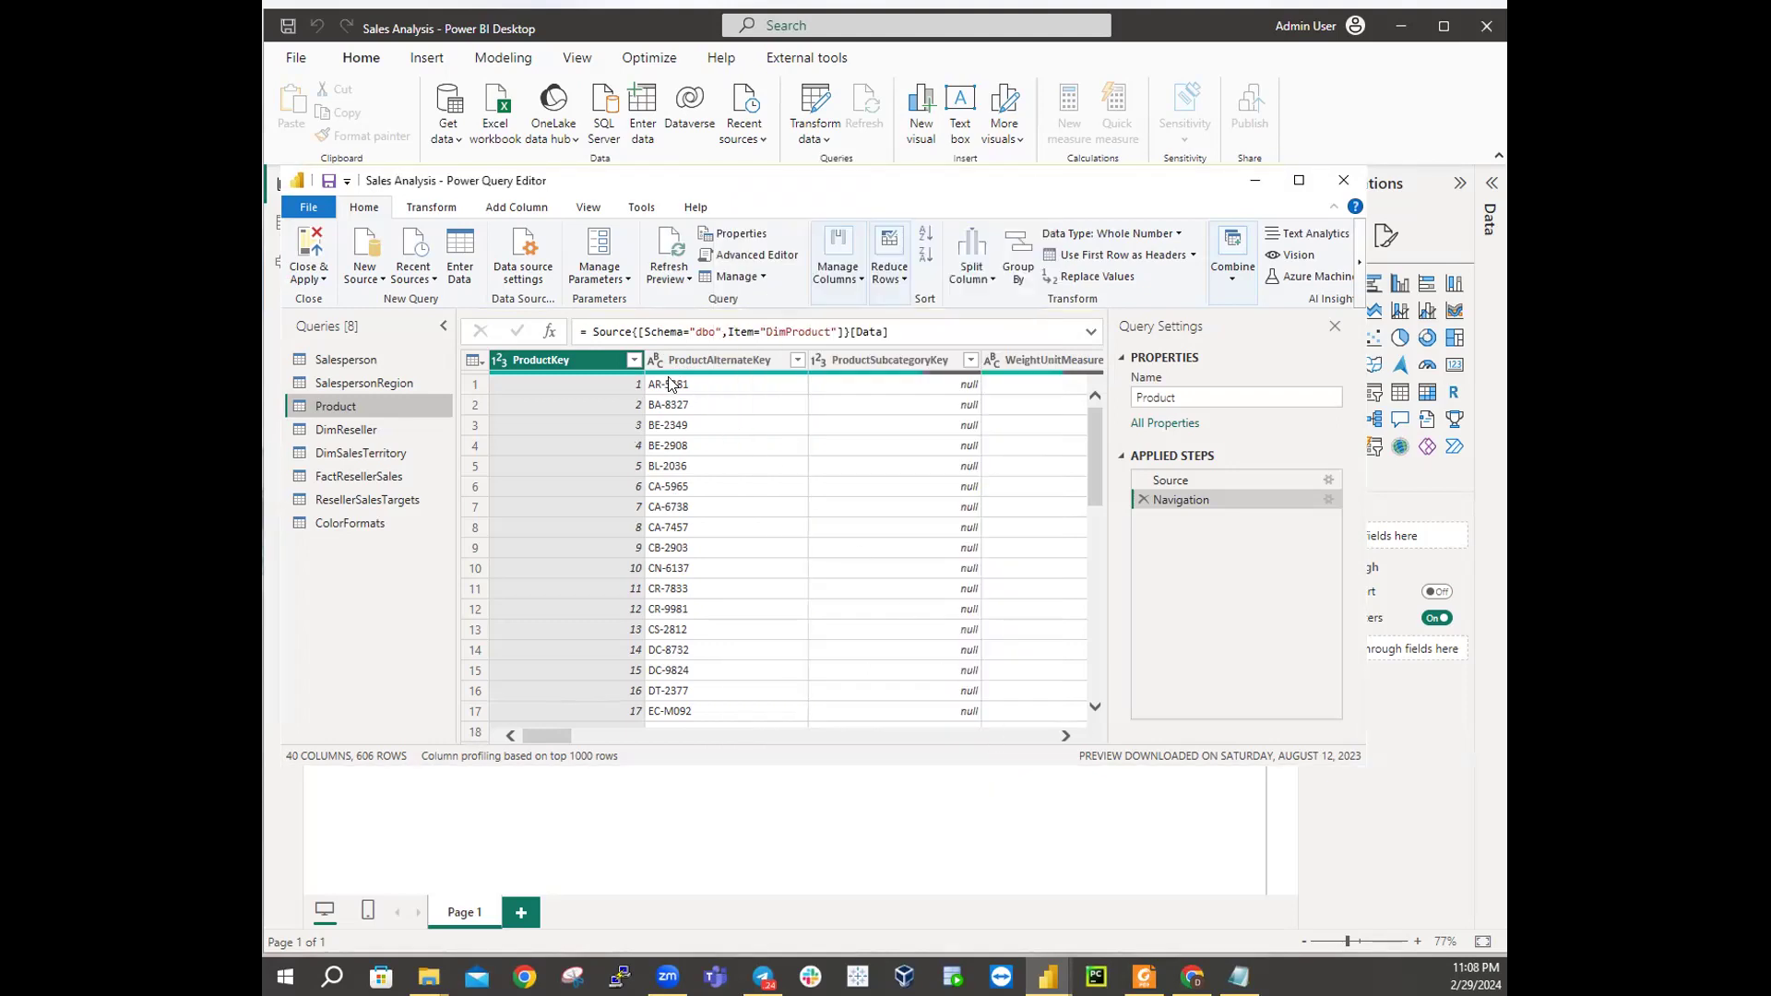
Step: Bring up the Go to Column dialog for the Product query
click(706, 358)
click(888, 363)
click(749, 362)
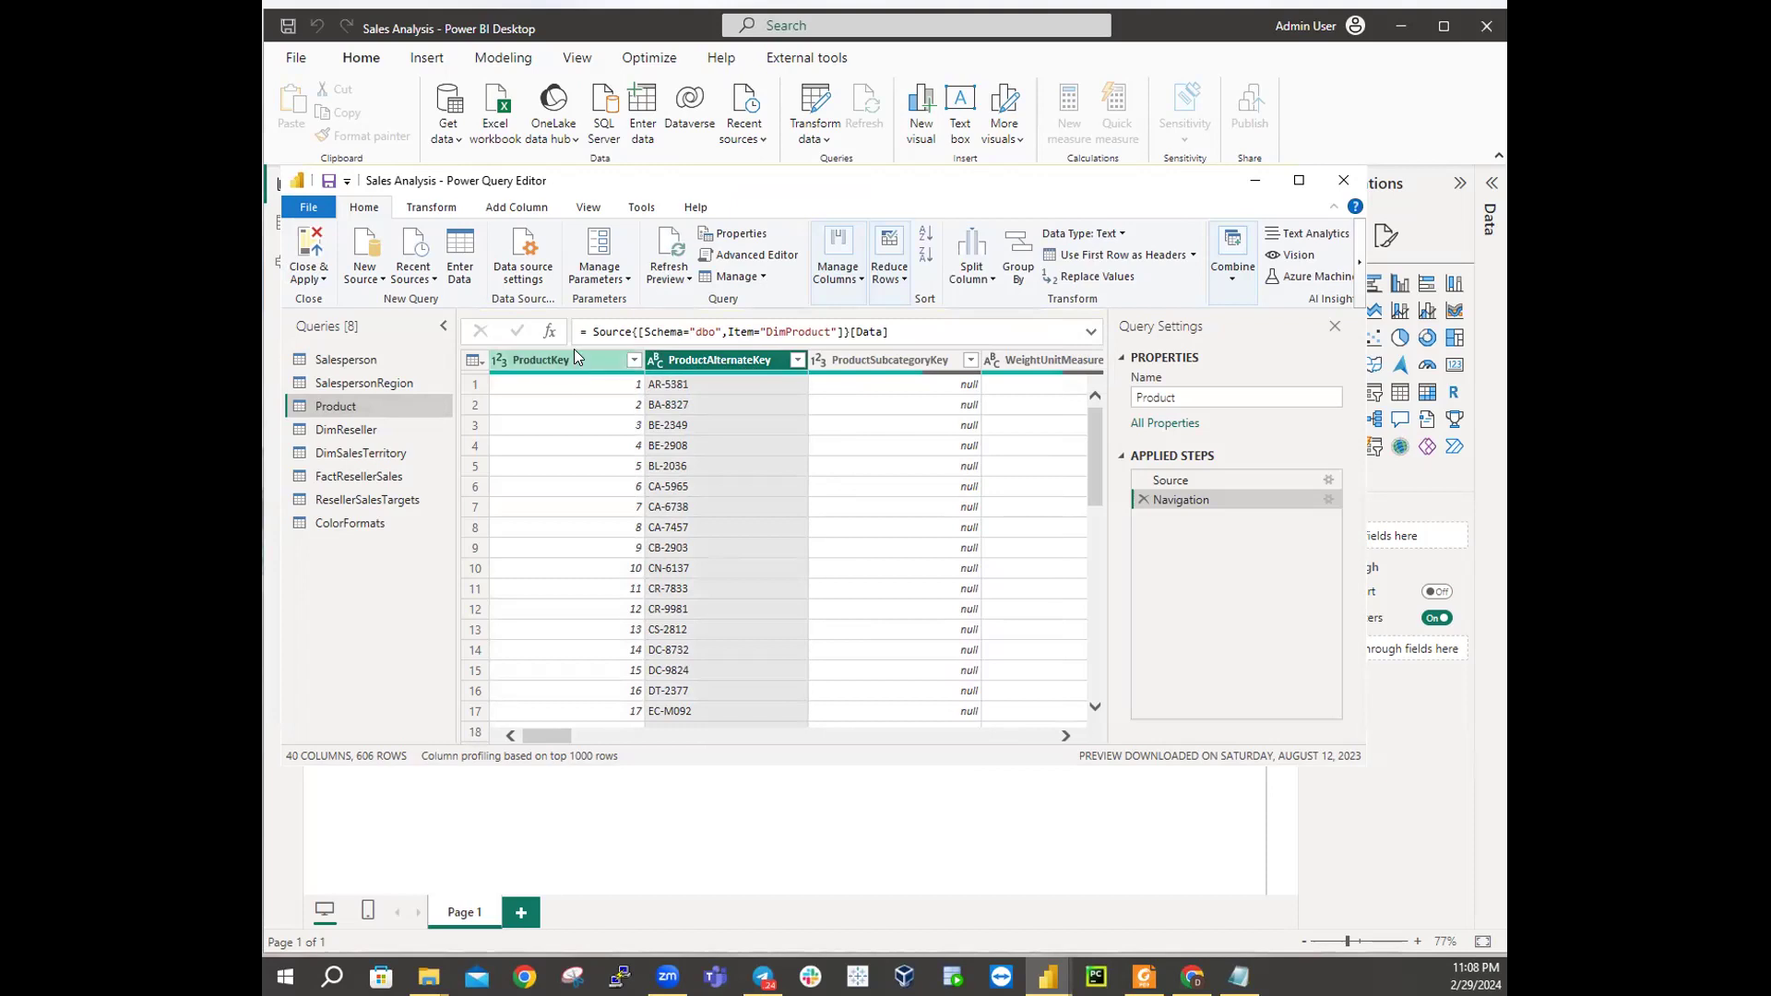
click(863, 289)
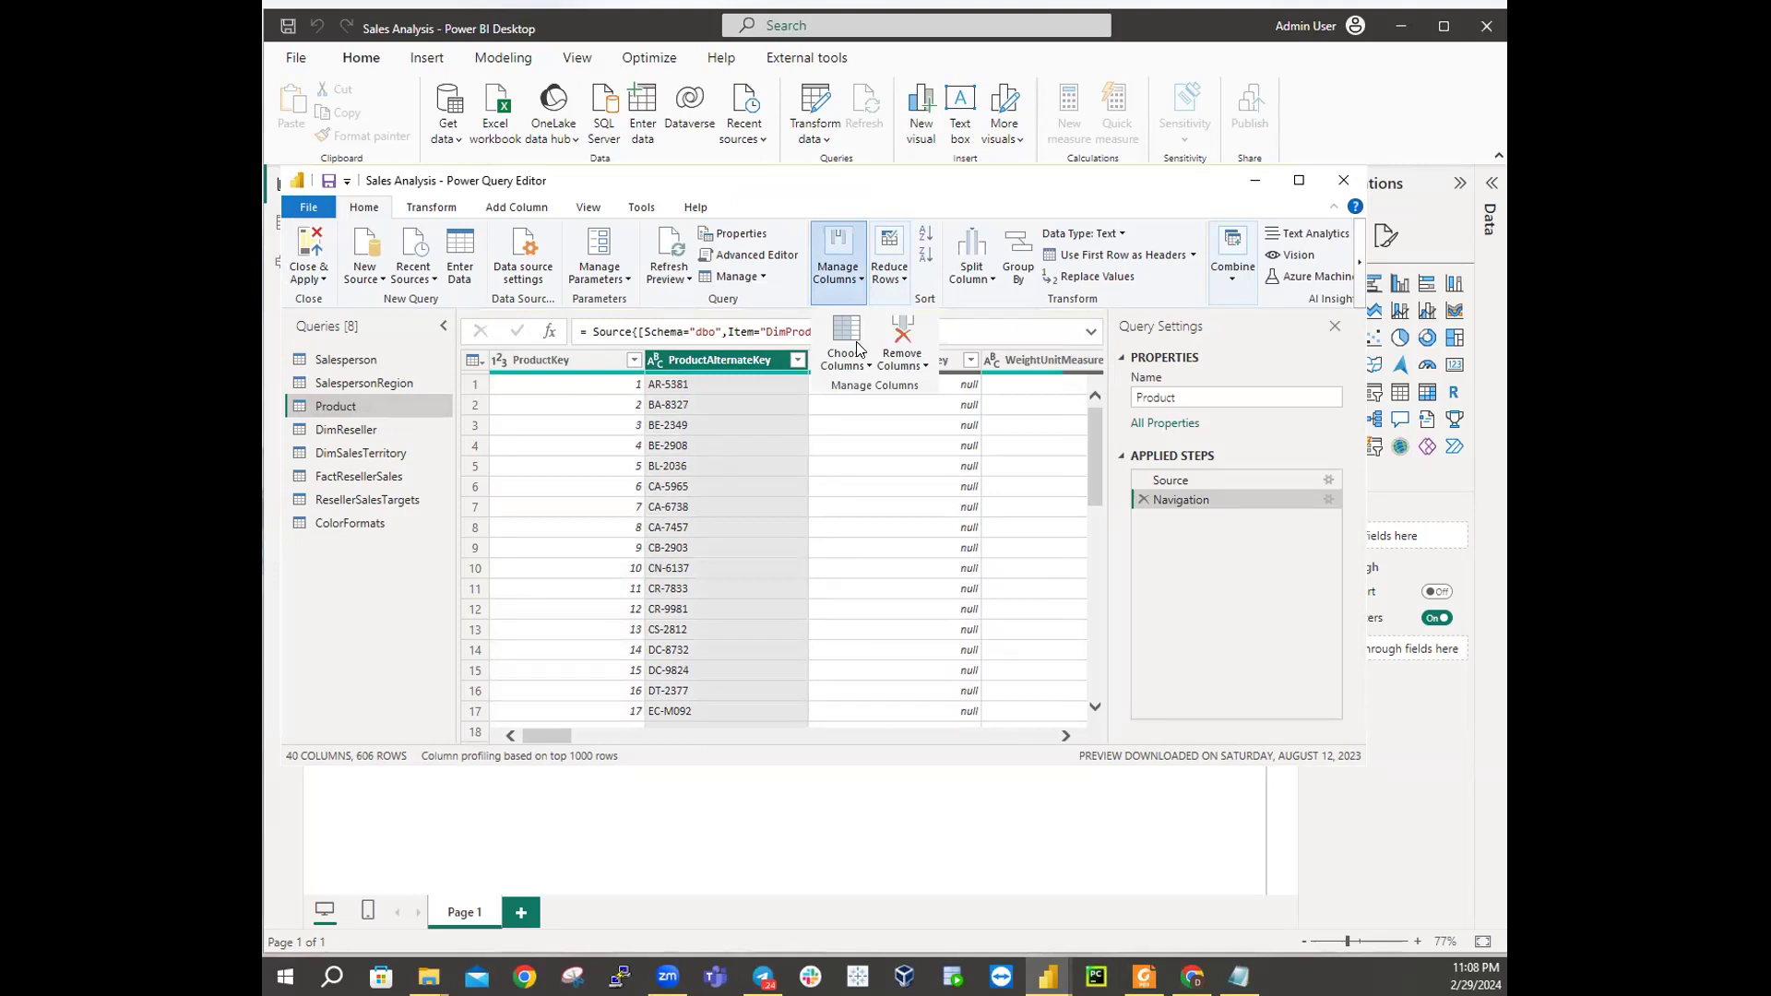
click(867, 367)
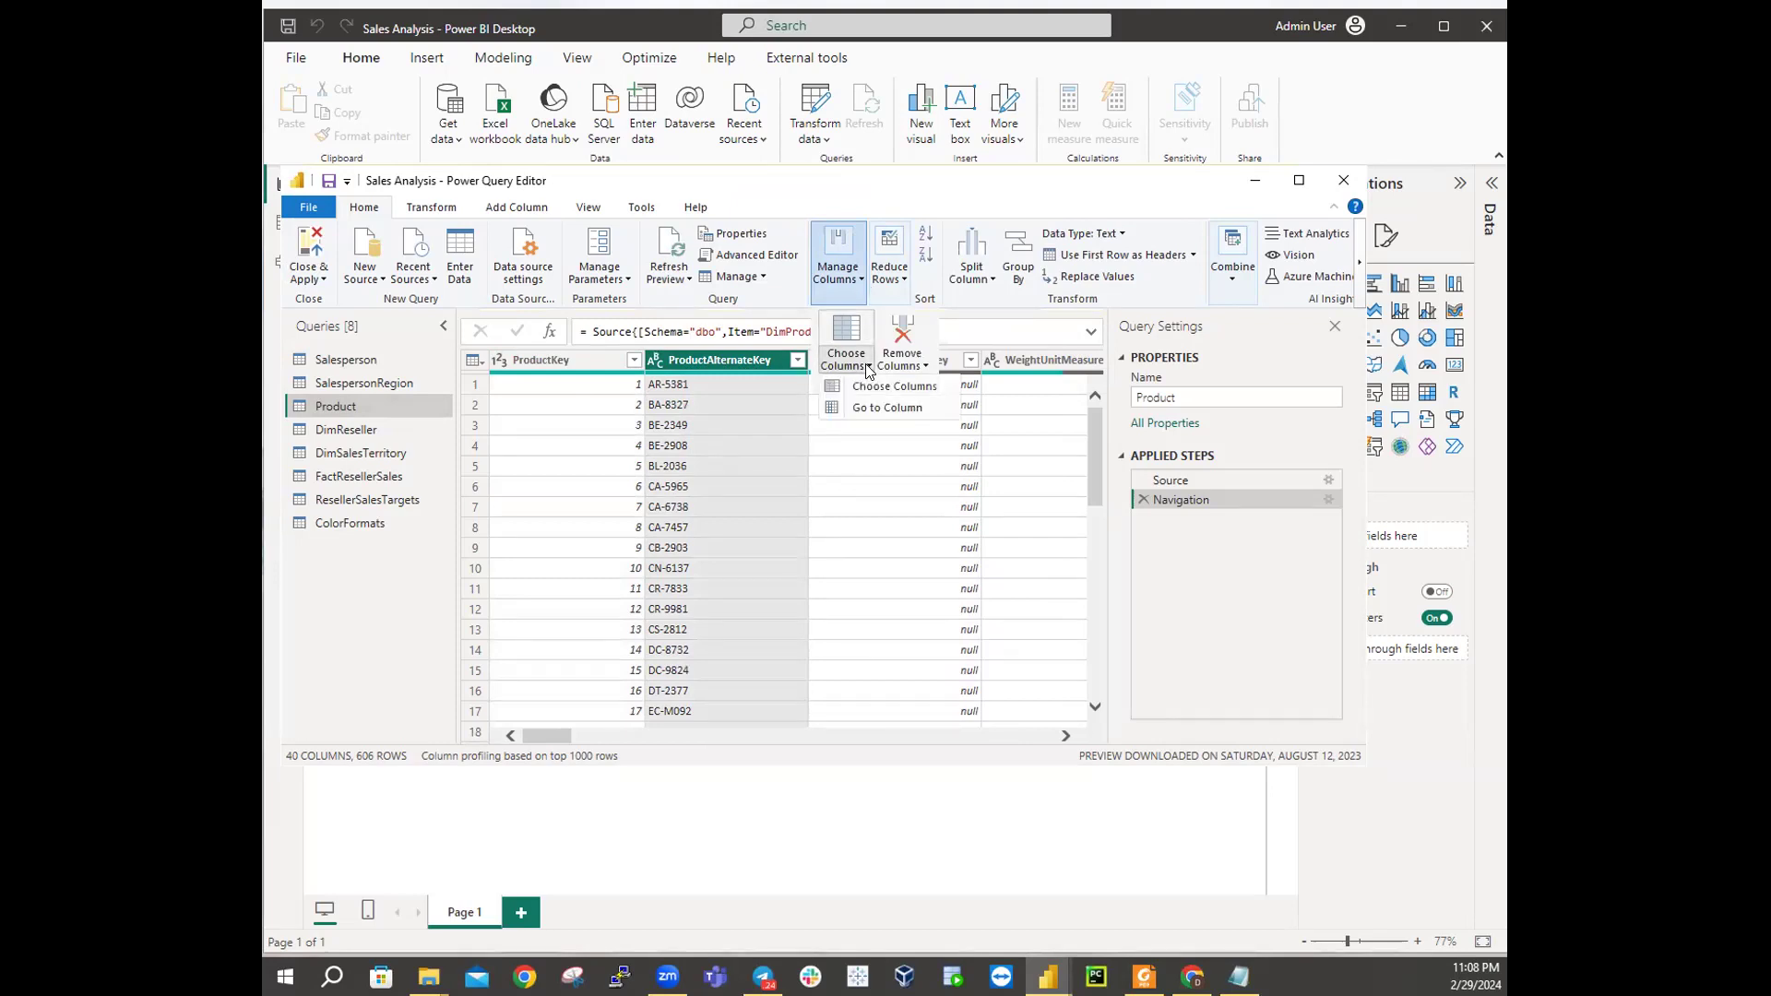
click(881, 407)
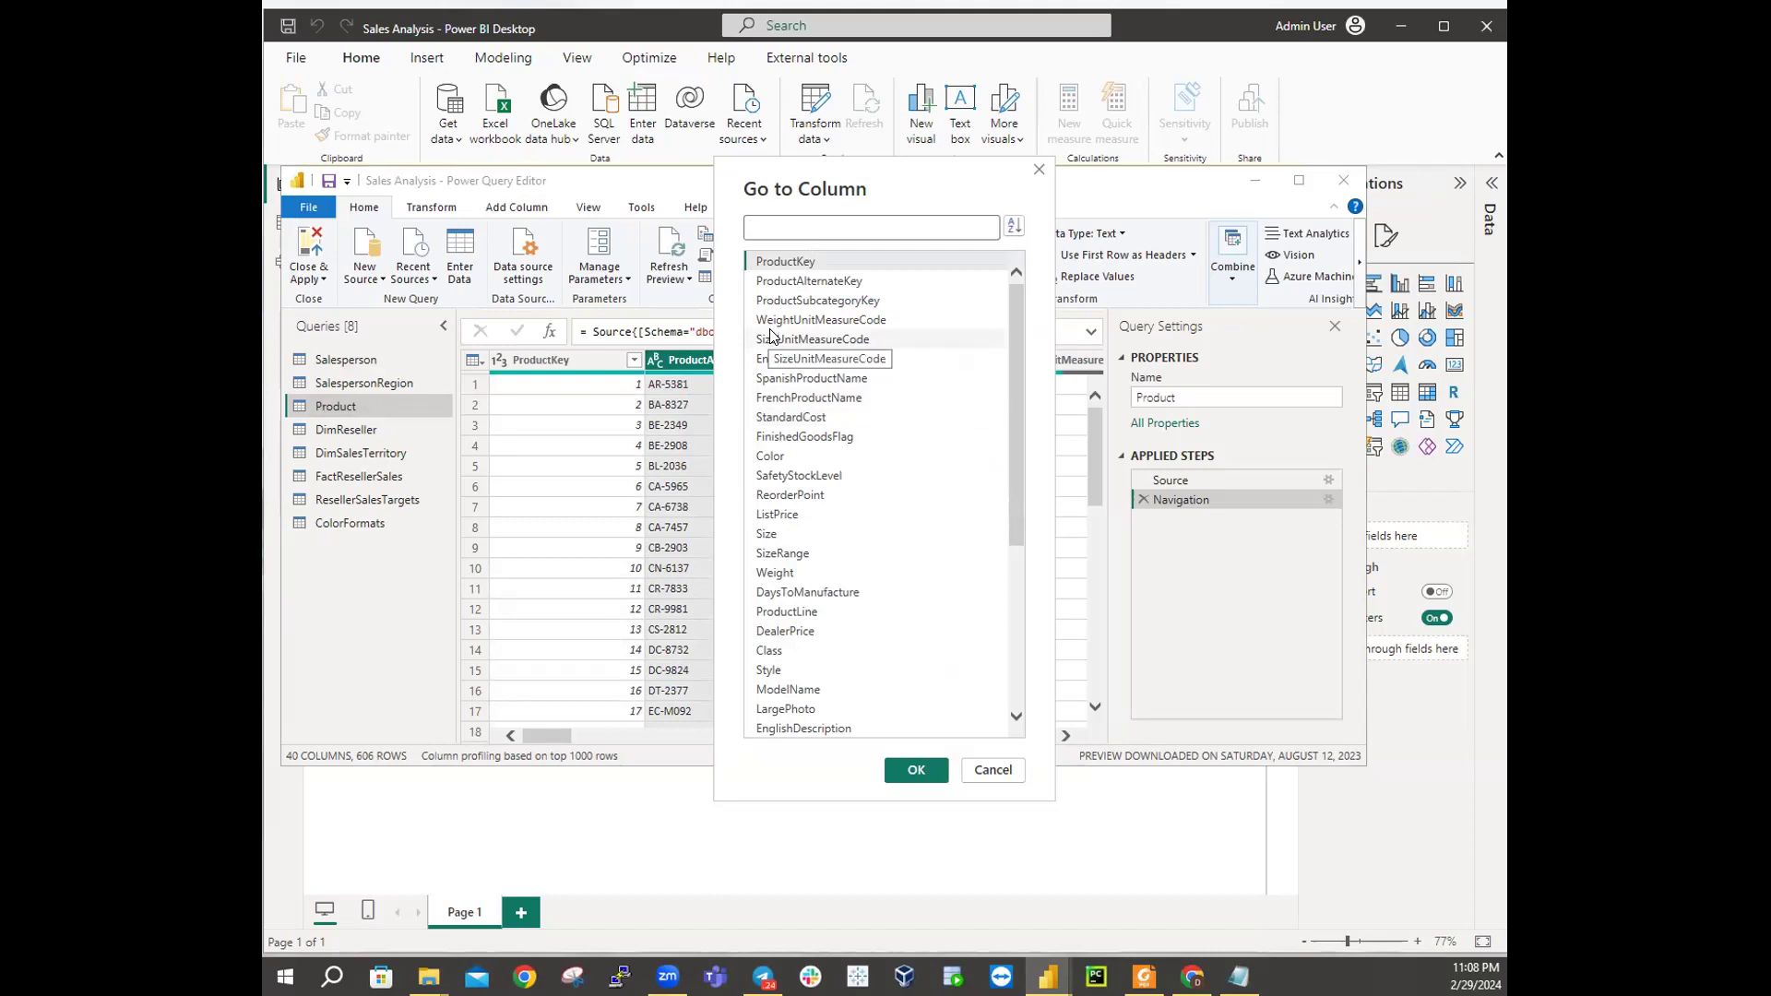
Step: Look through the Product column list in Go to Column and sort it by Name
click(1017, 231)
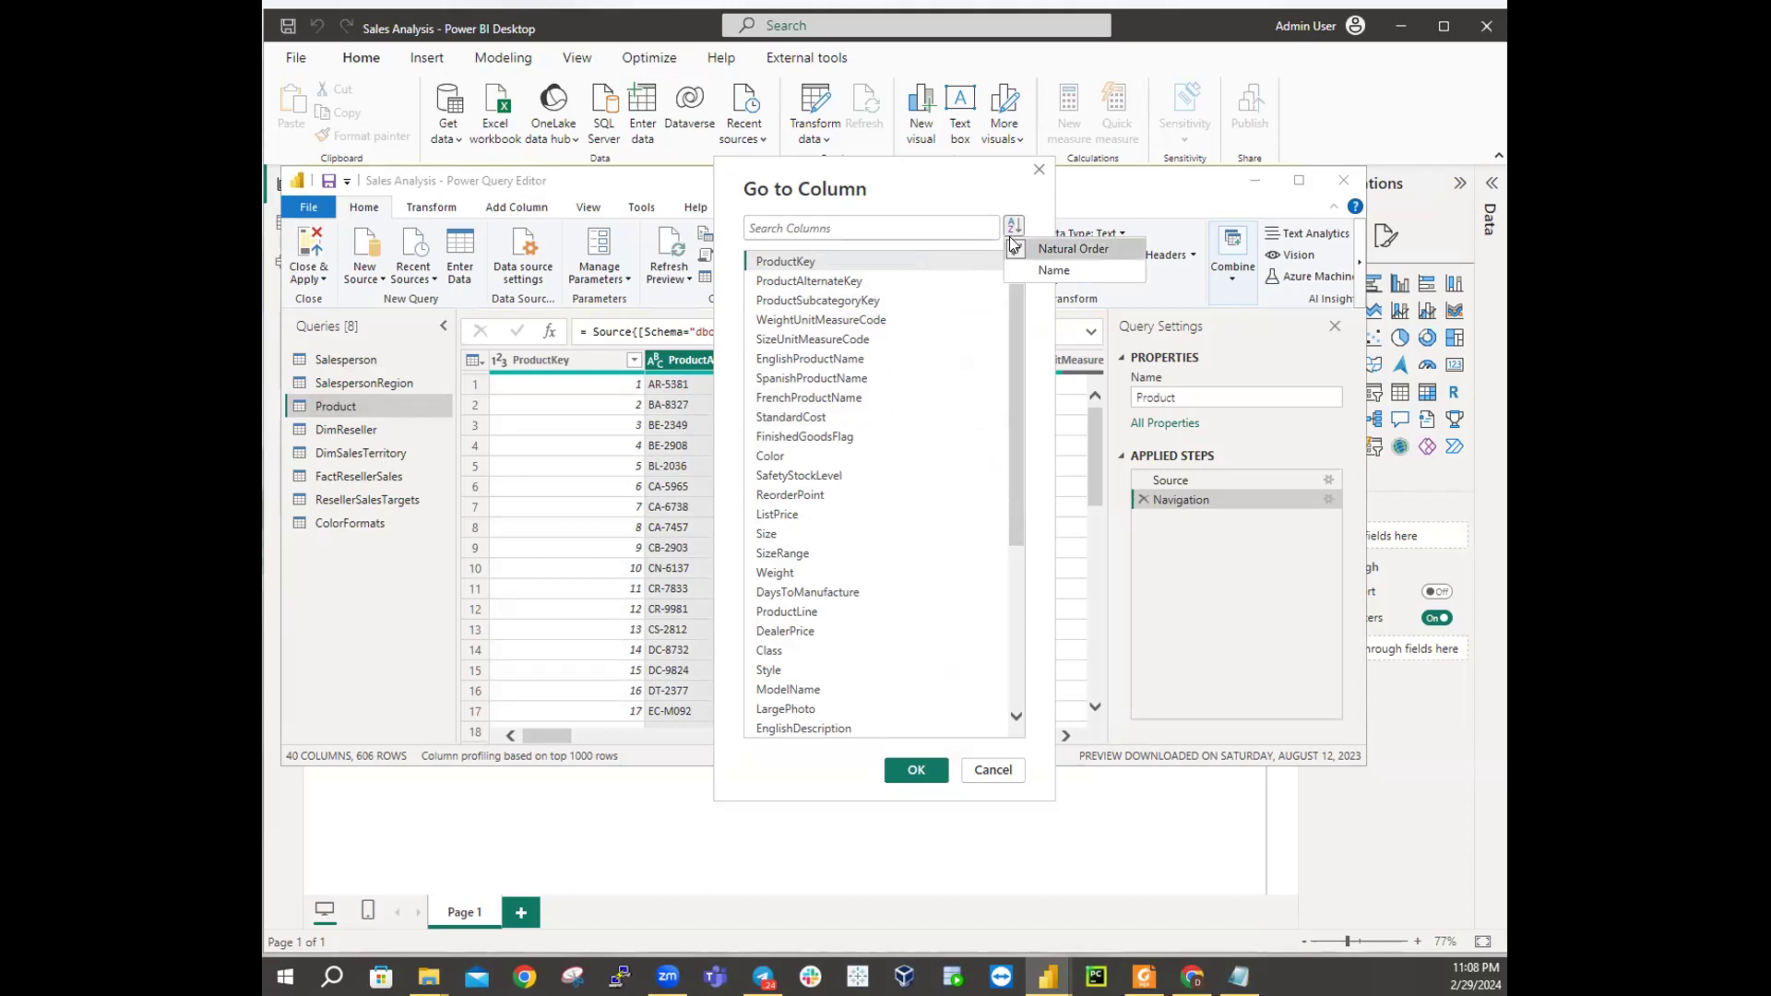
click(1012, 246)
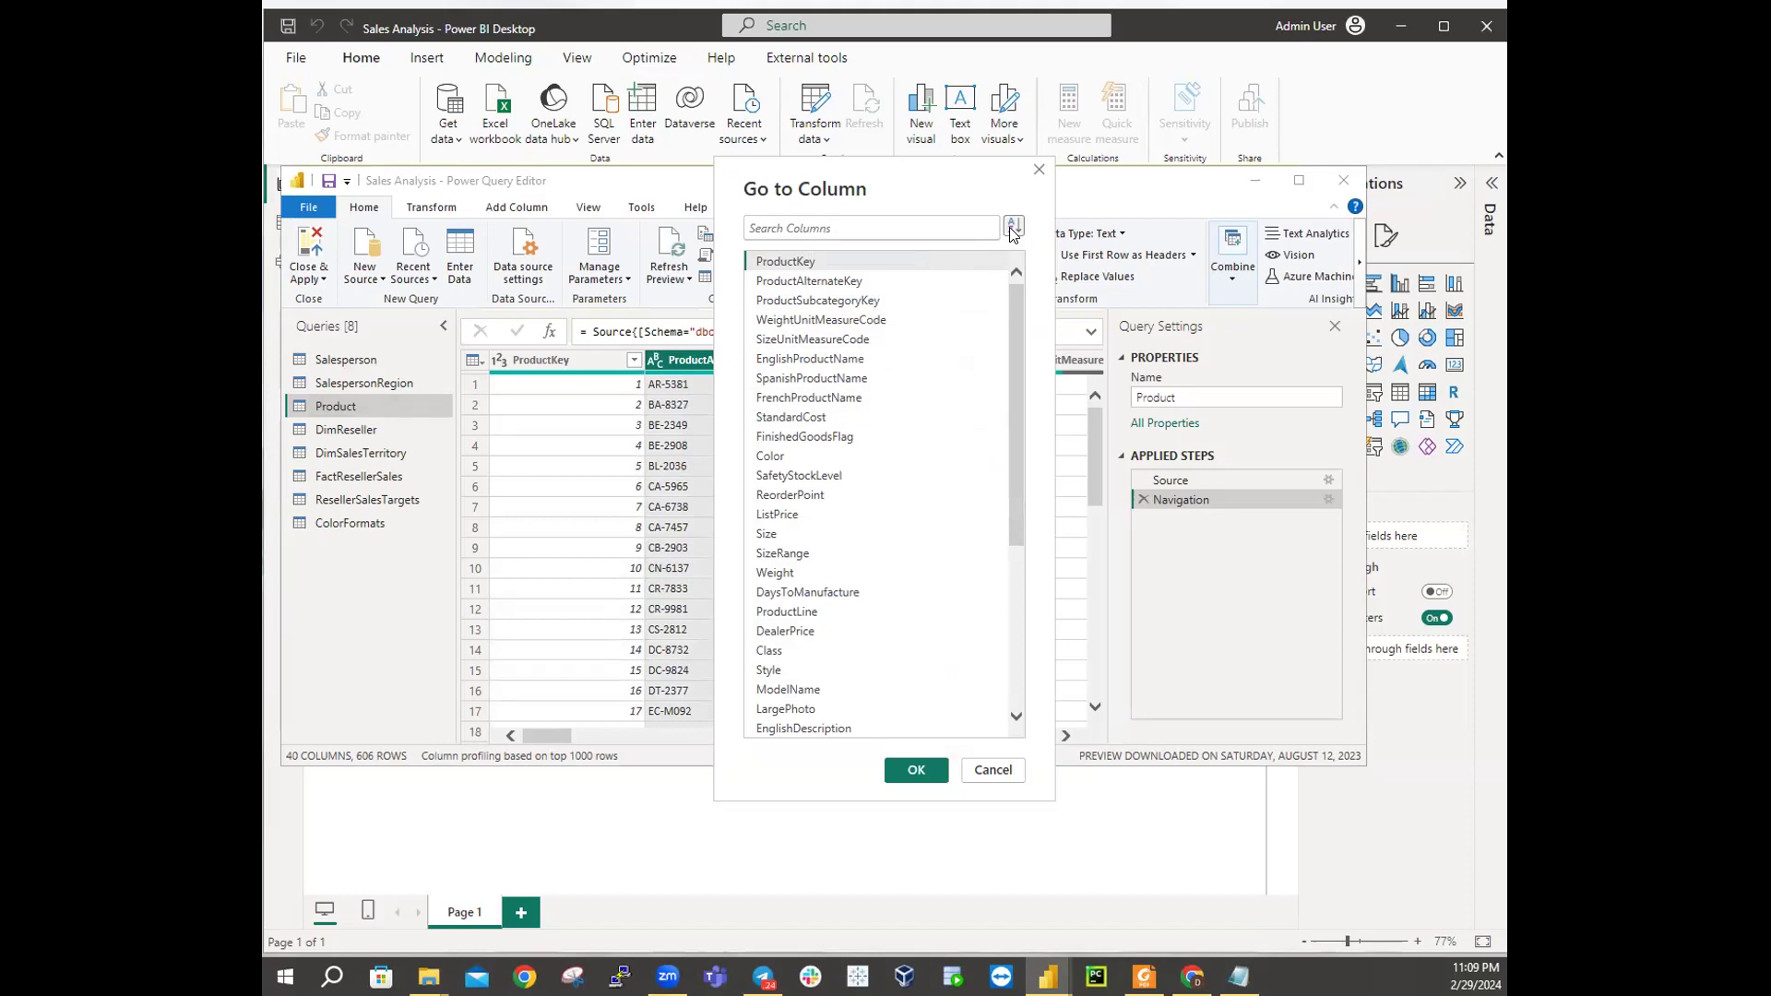
click(1013, 228)
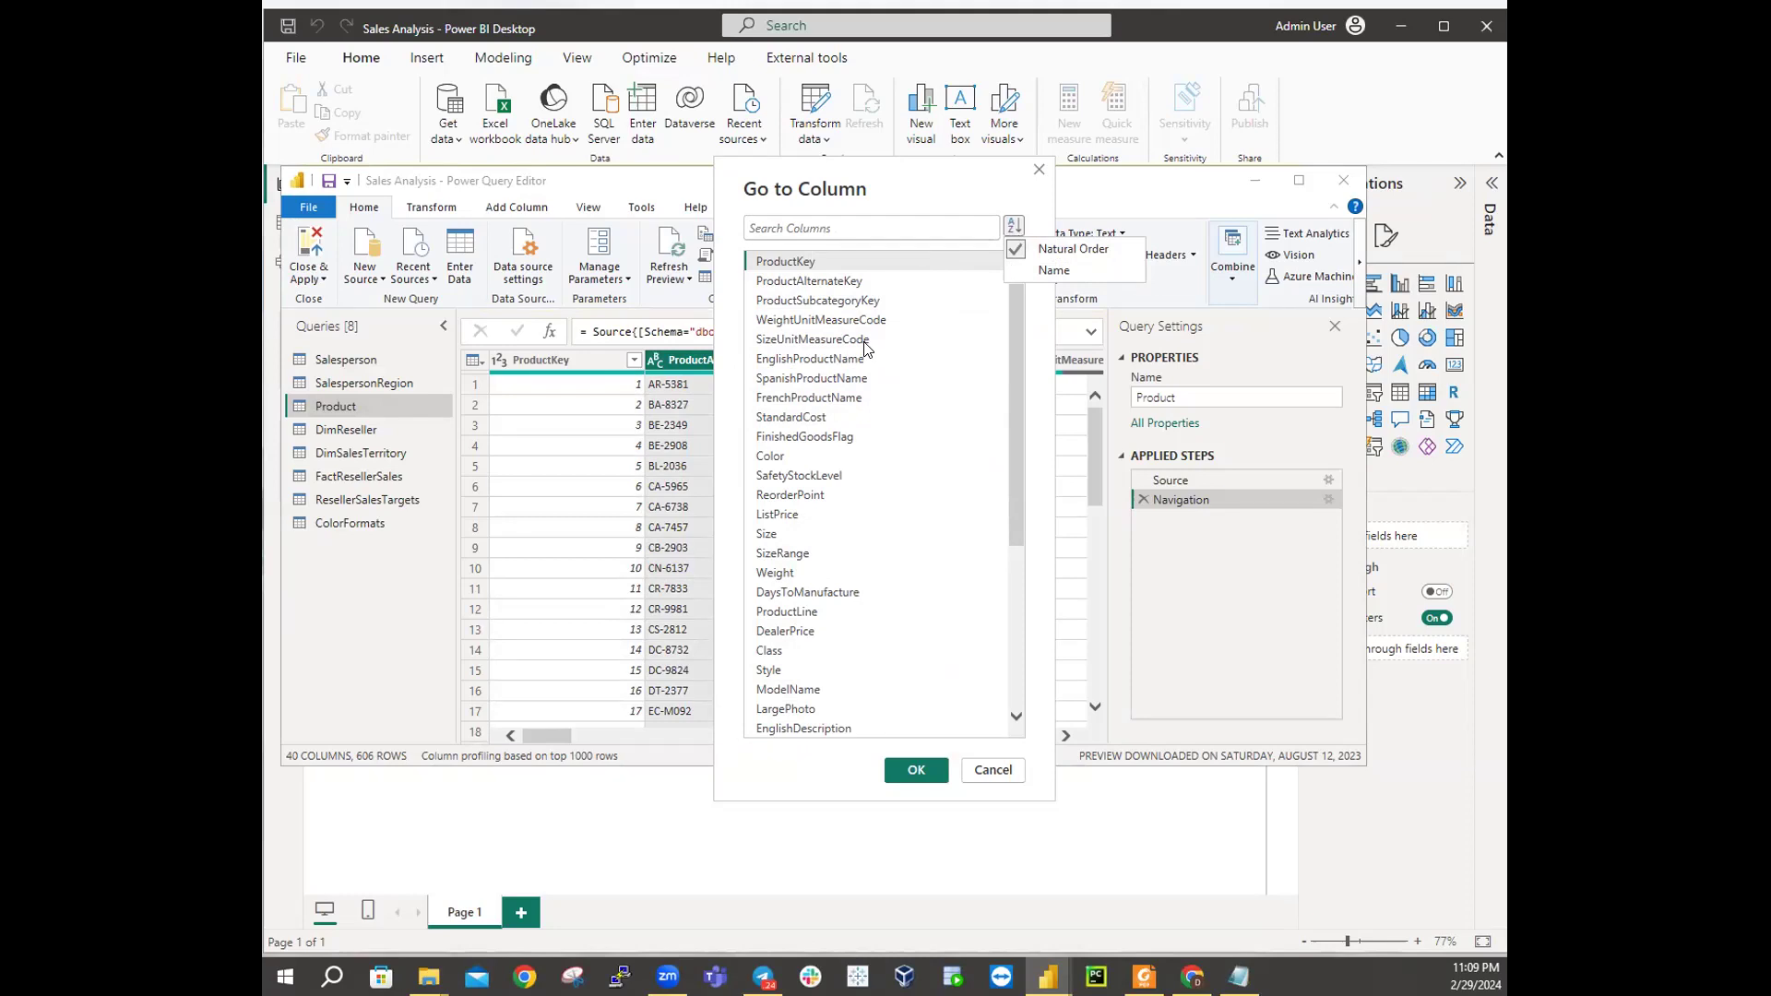
scroll(867, 351, down, 5)
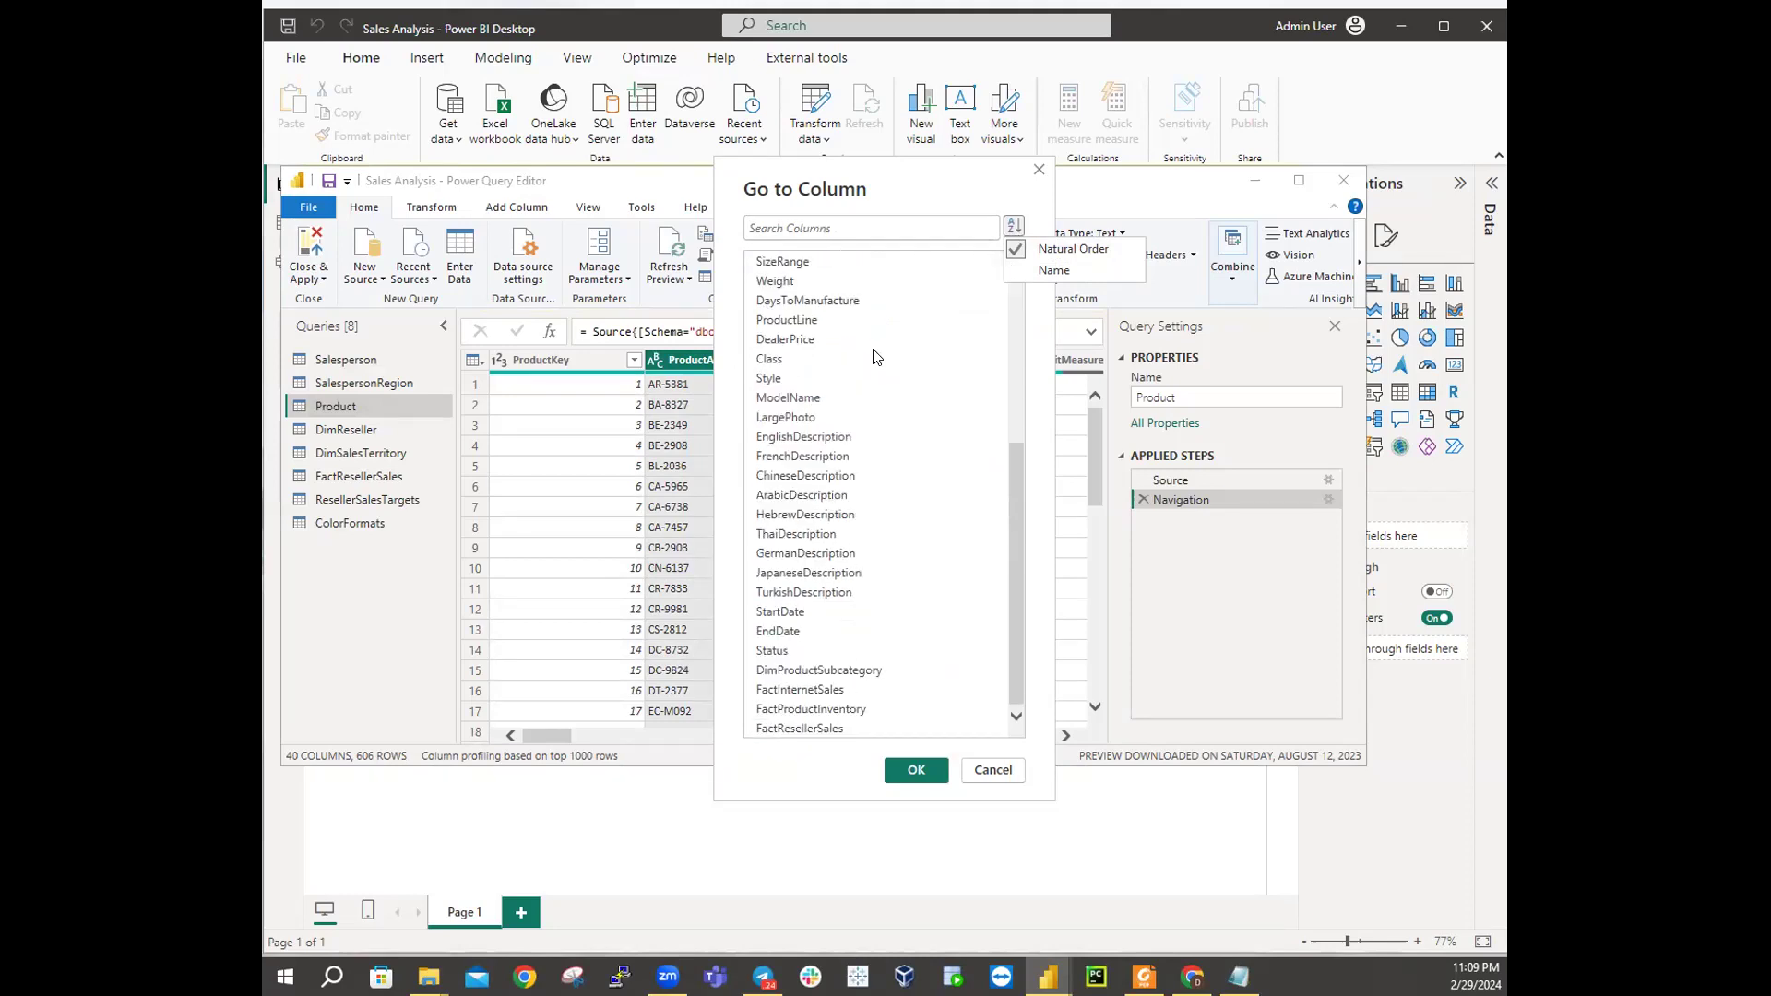
scroll(874, 356, up, 5)
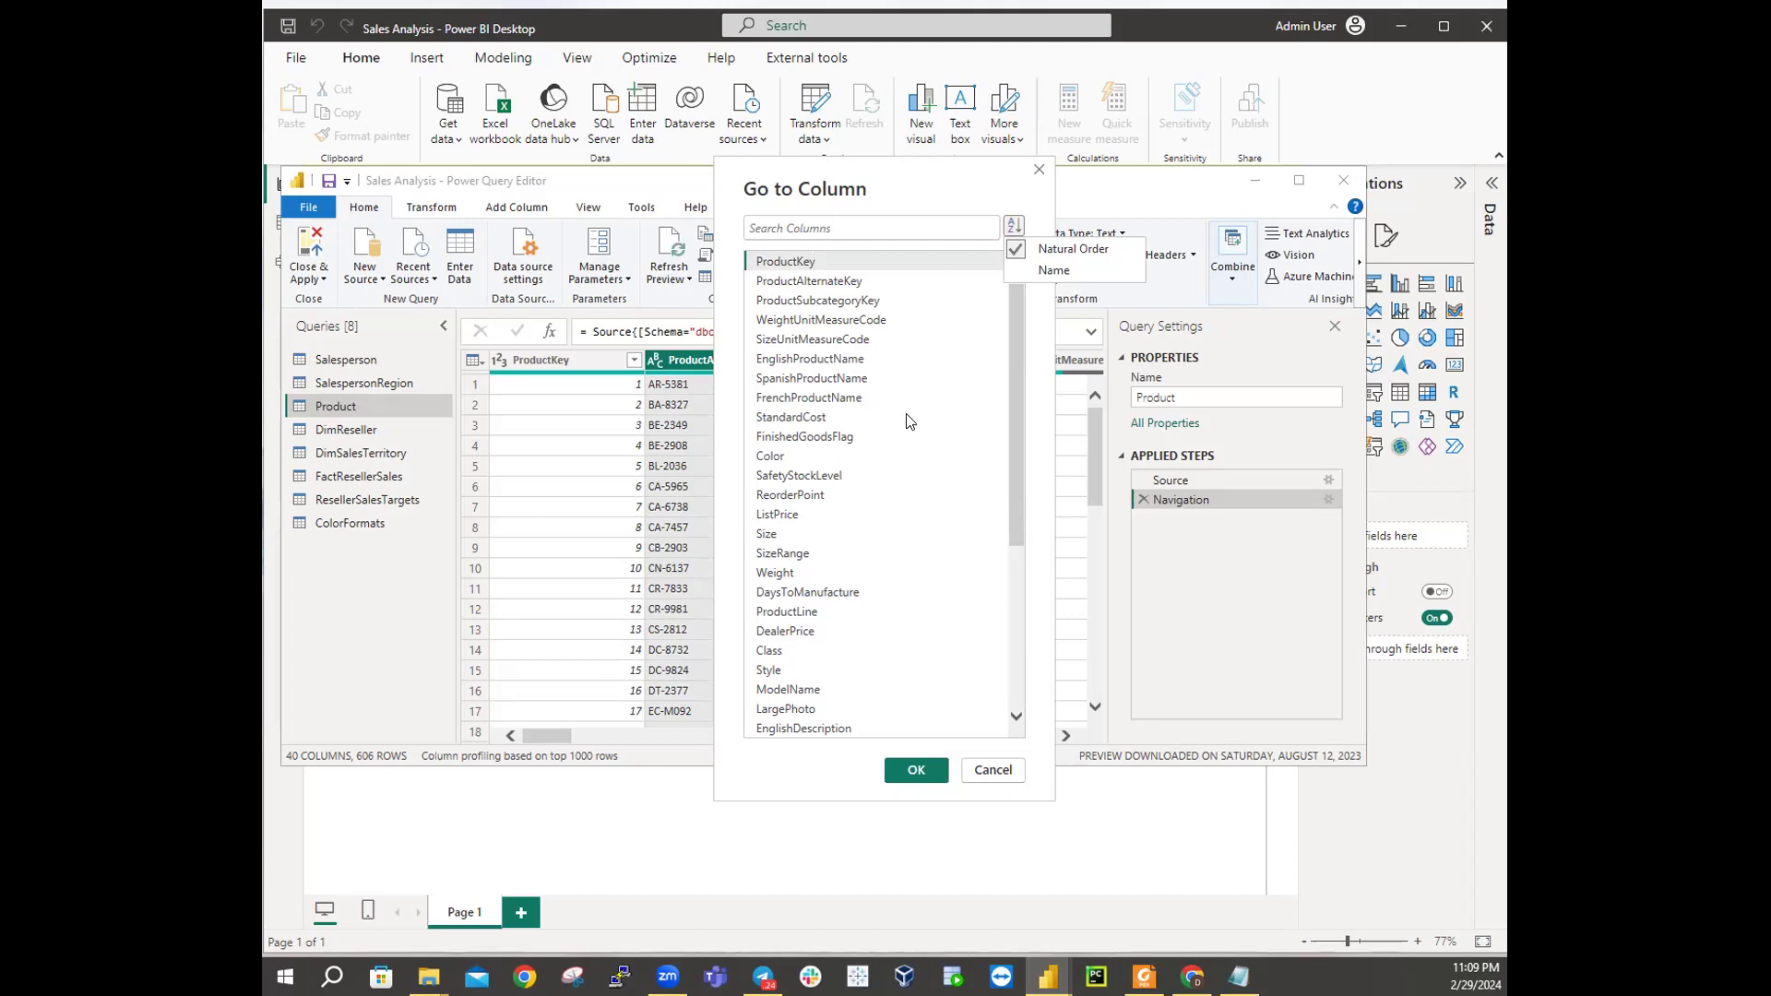
scroll(879, 397, down, 5)
scroll(878, 397, up, 5)
click(1052, 270)
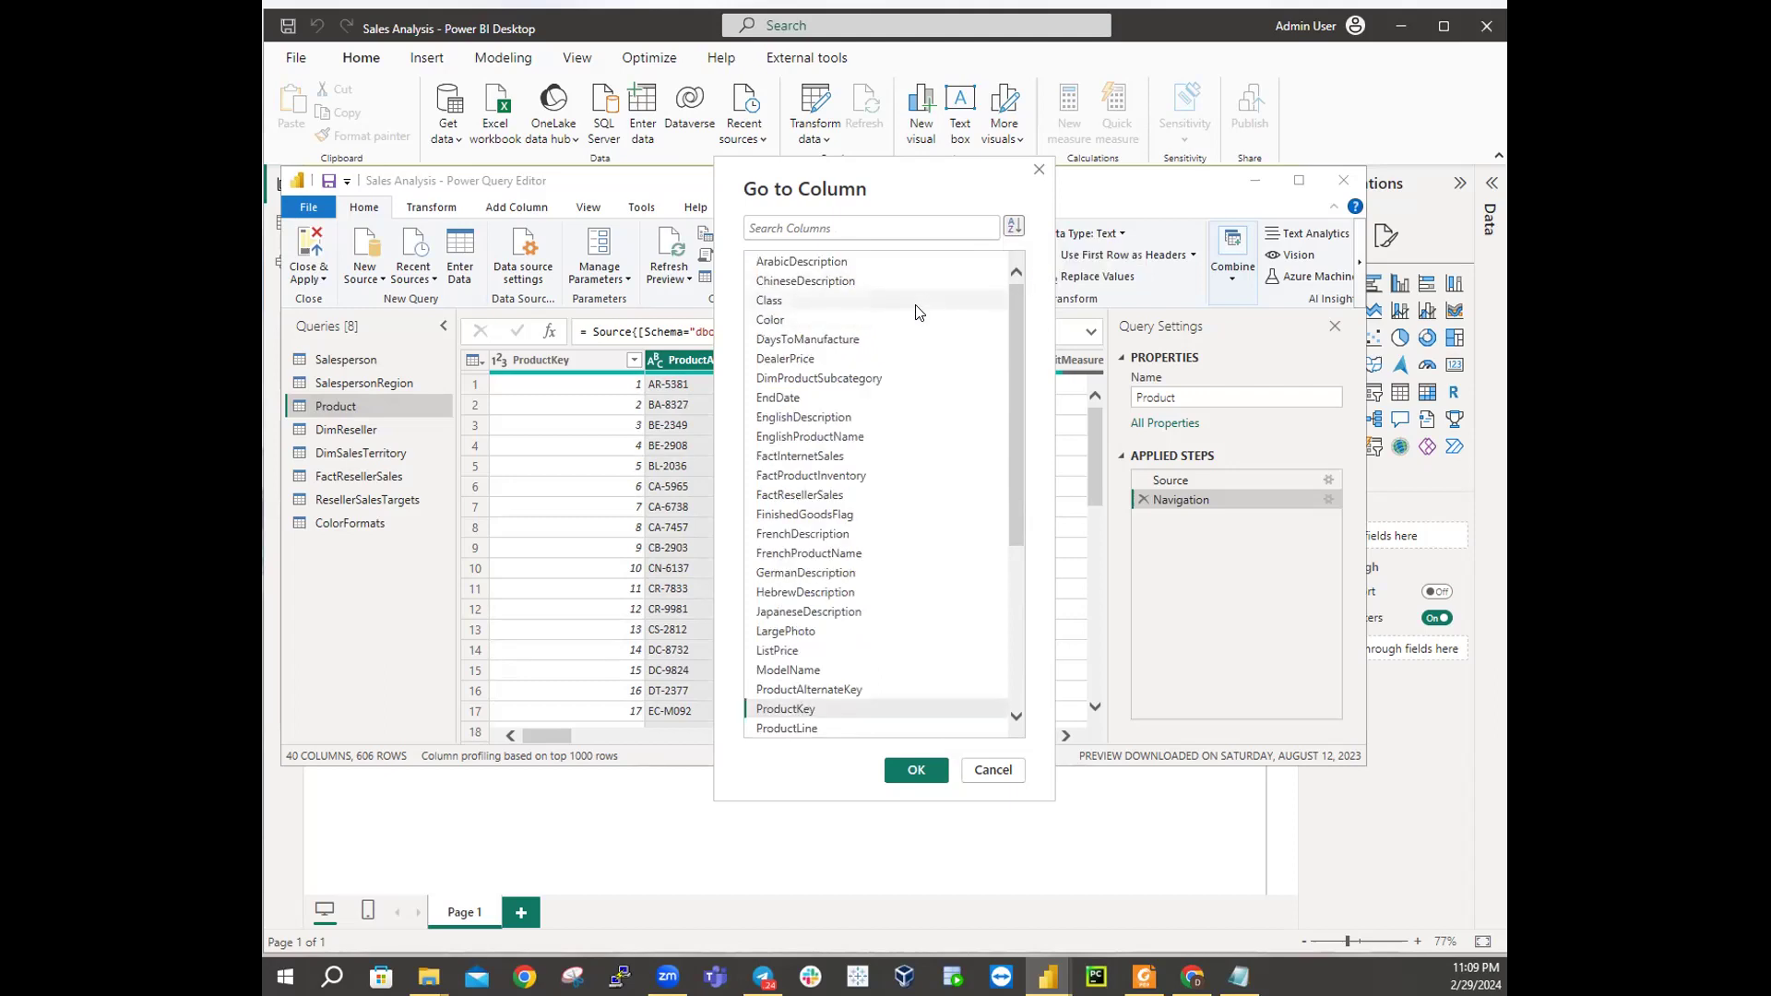
Step: Find FinishedGoodsFlag in the column list and go to that column in the Product query
scroll(919, 312, down, 5)
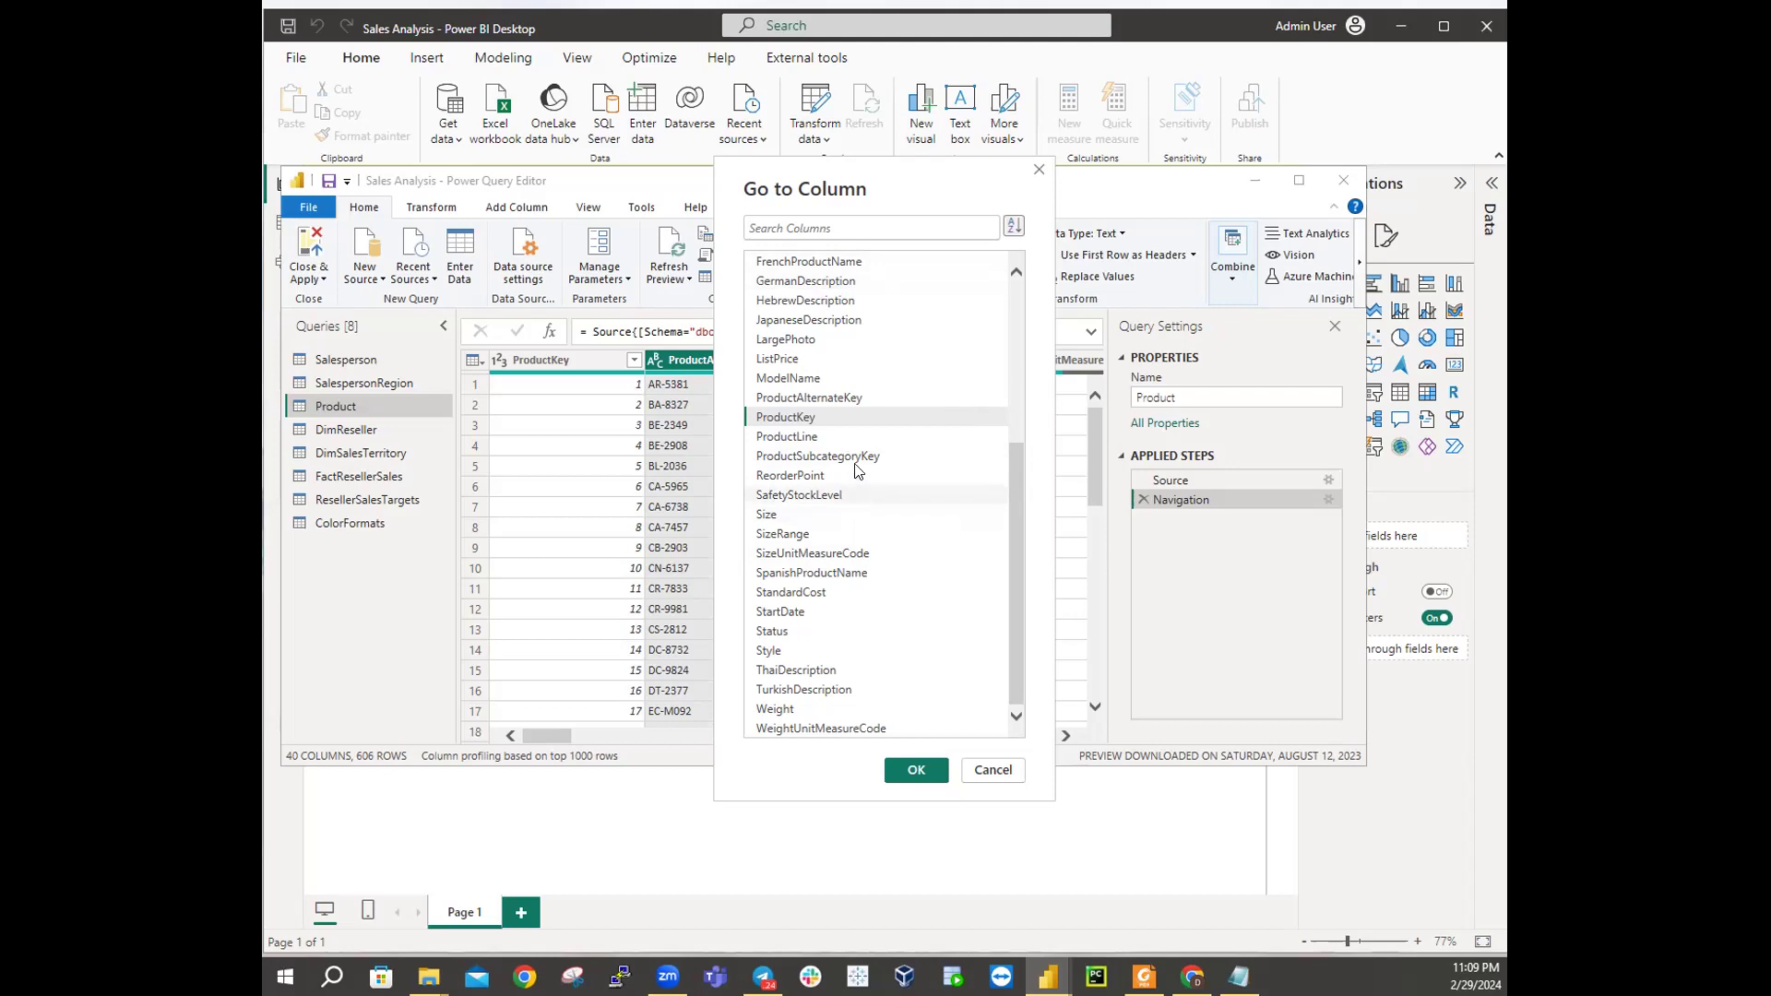
scroll(858, 434, up, 3)
scroll(858, 434, up, 1)
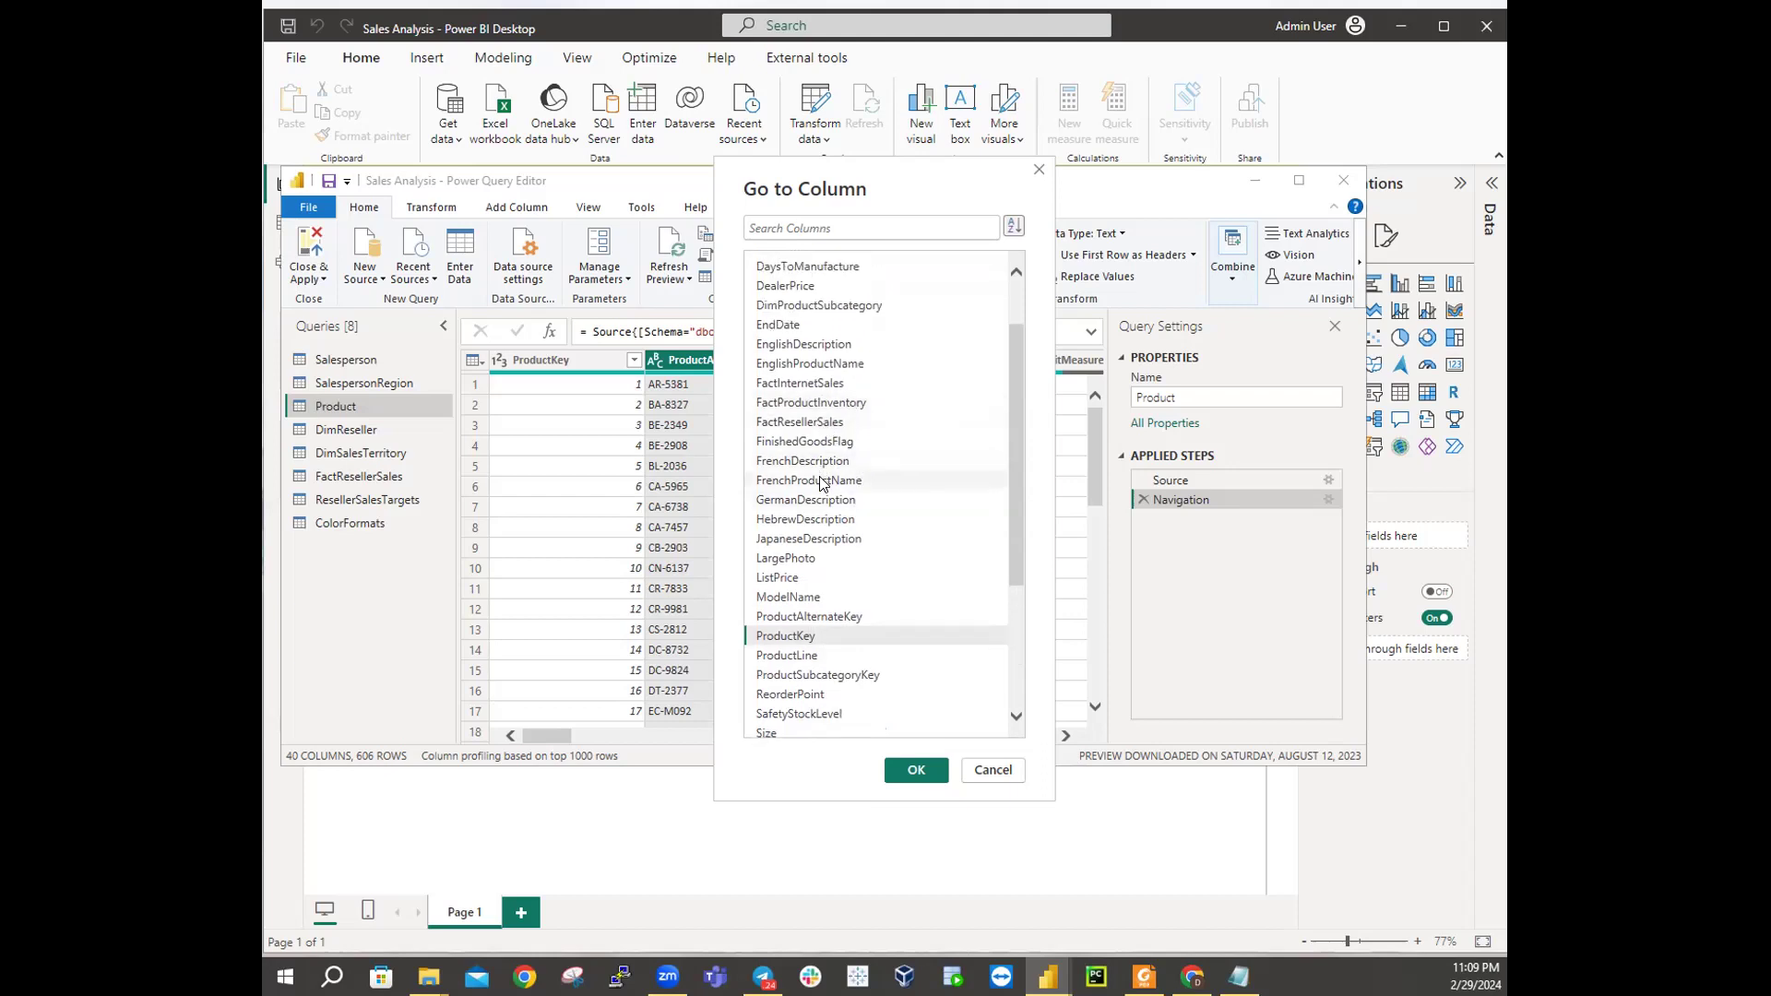
click(821, 443)
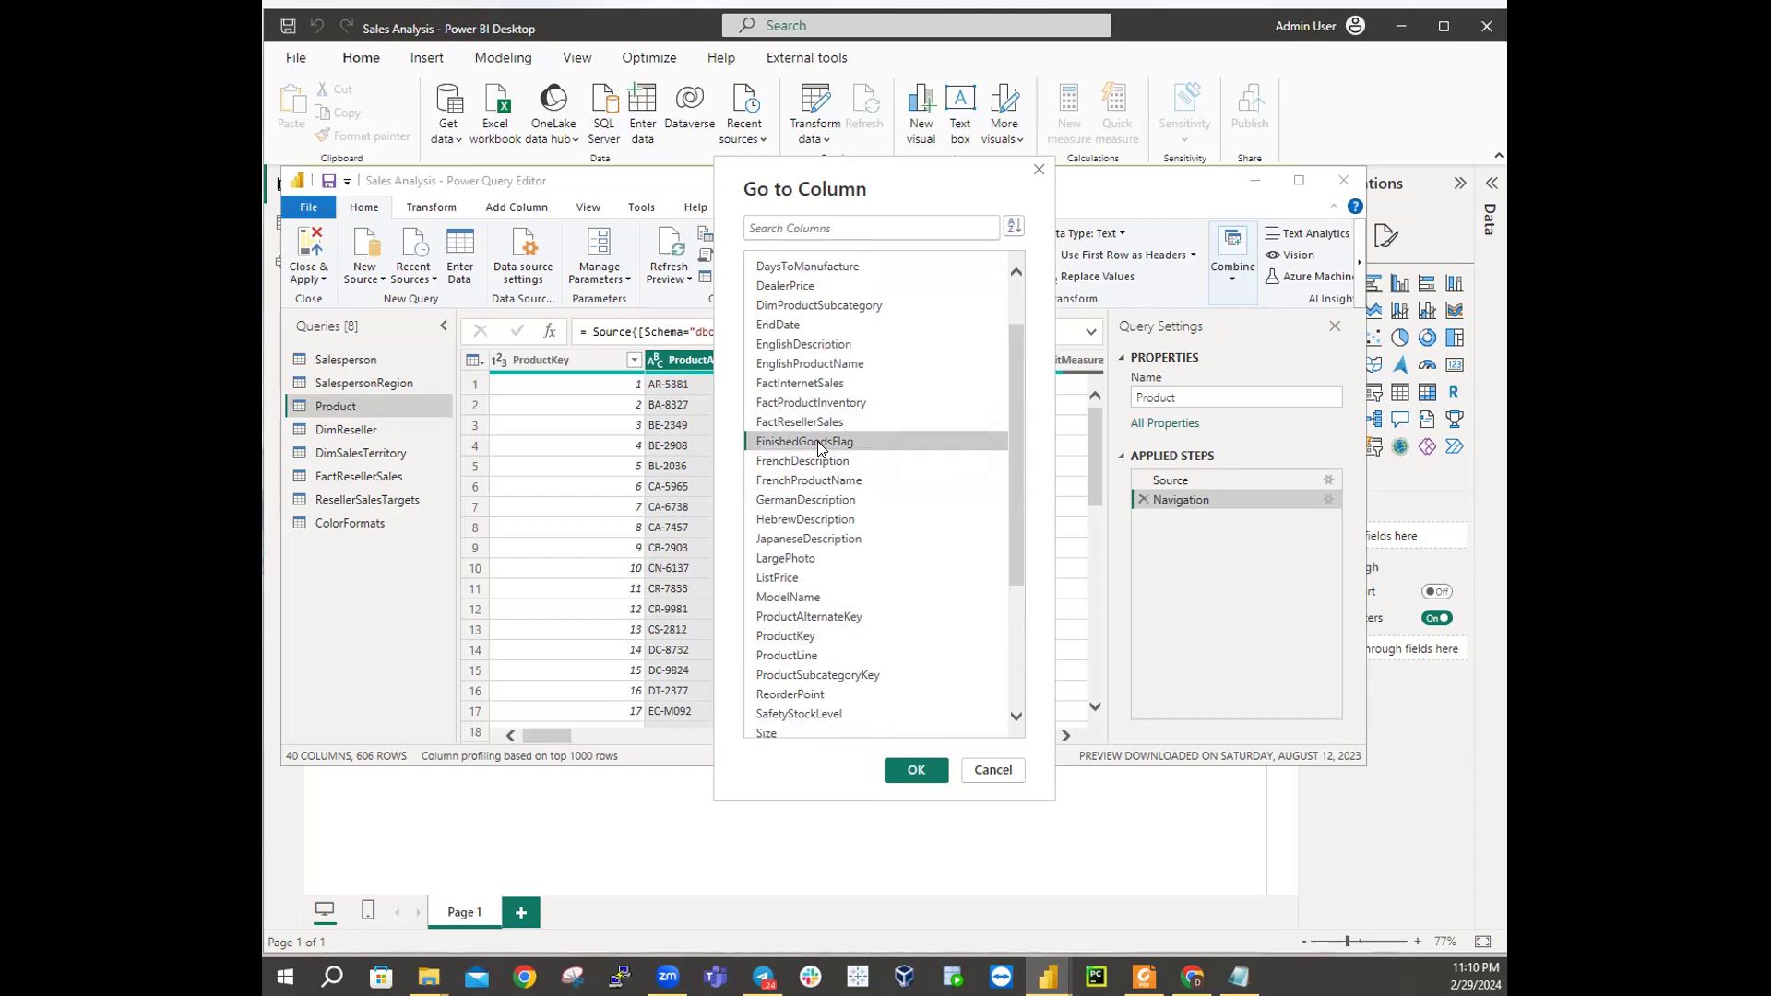
click(916, 770)
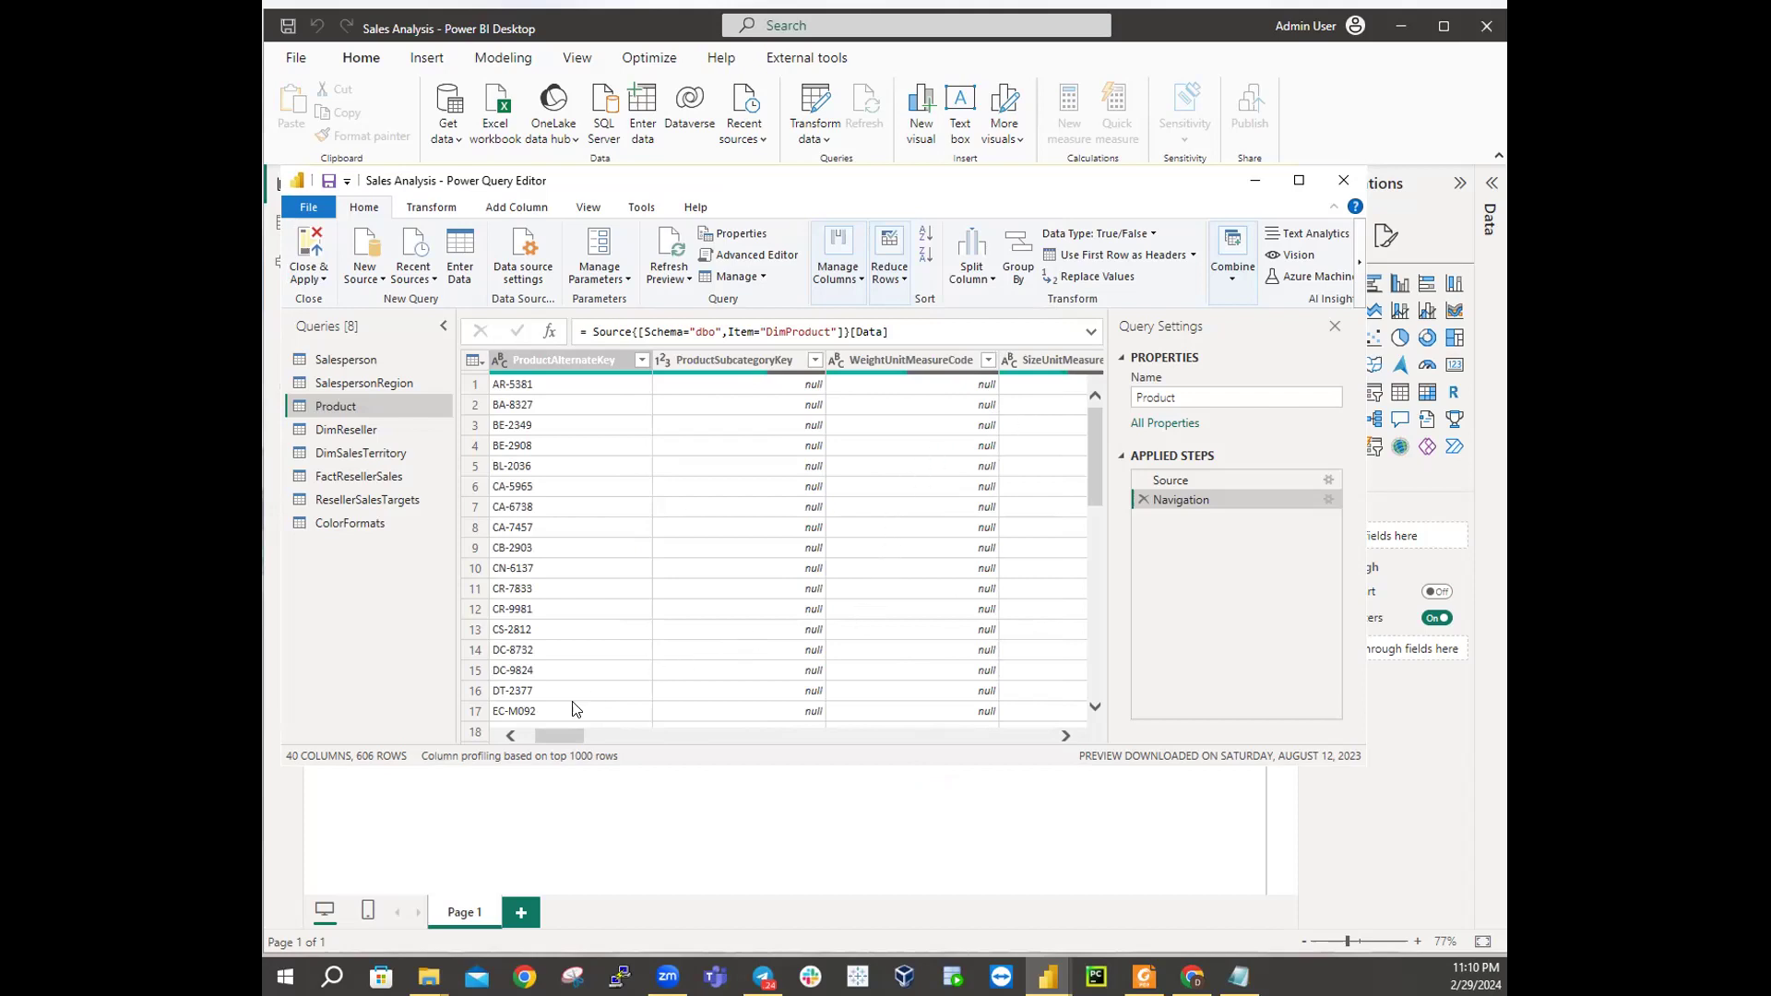
drag(545, 732, 642, 737)
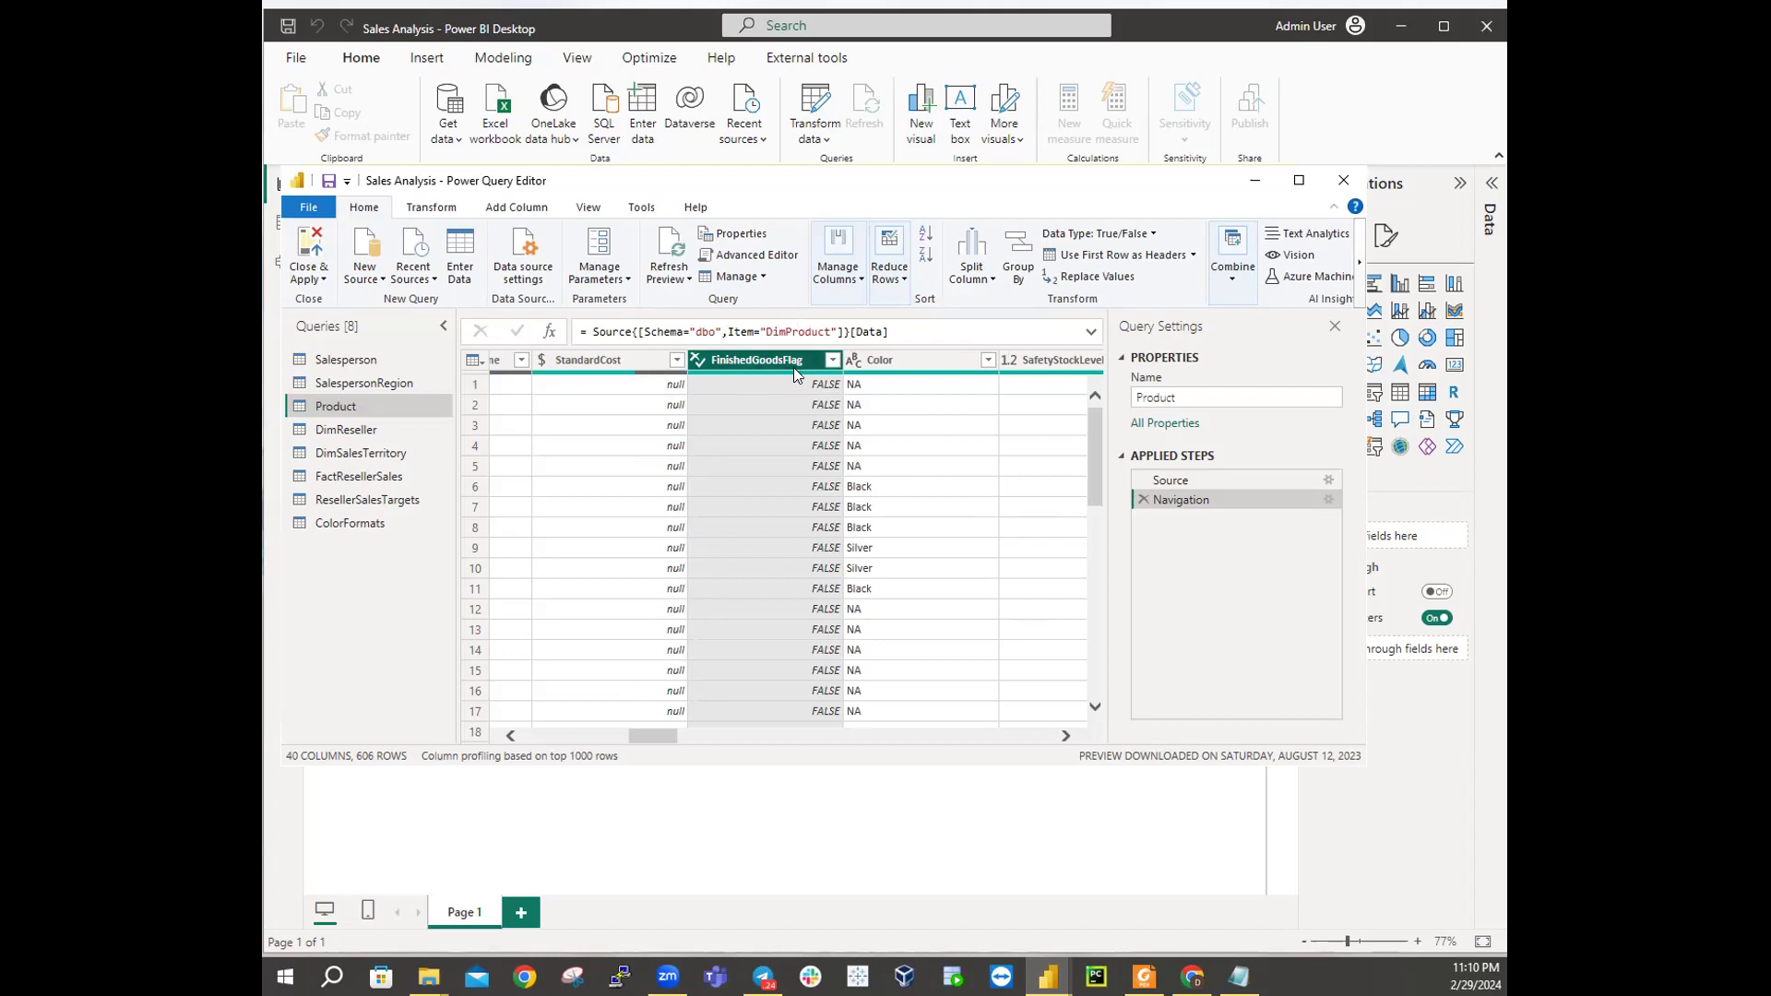
Step: Try filtering the FinishedGoodsFlag column of the Product query to keep only TRUE rows
click(833, 360)
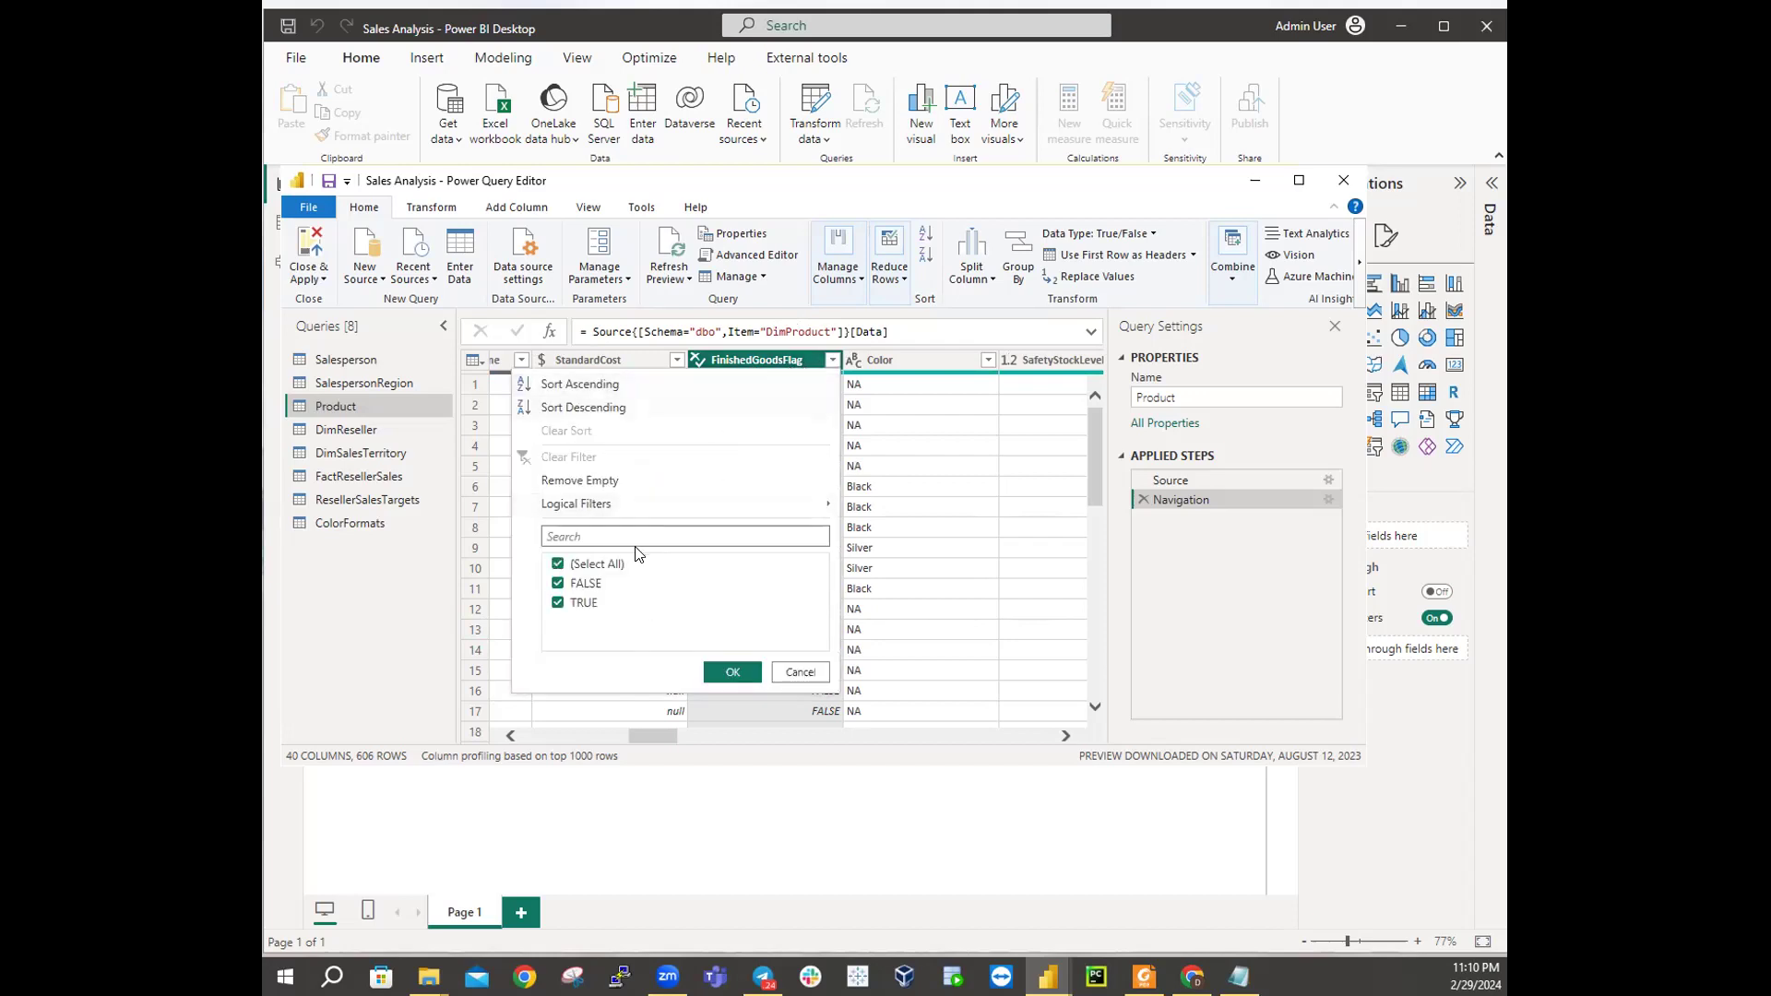
click(558, 564)
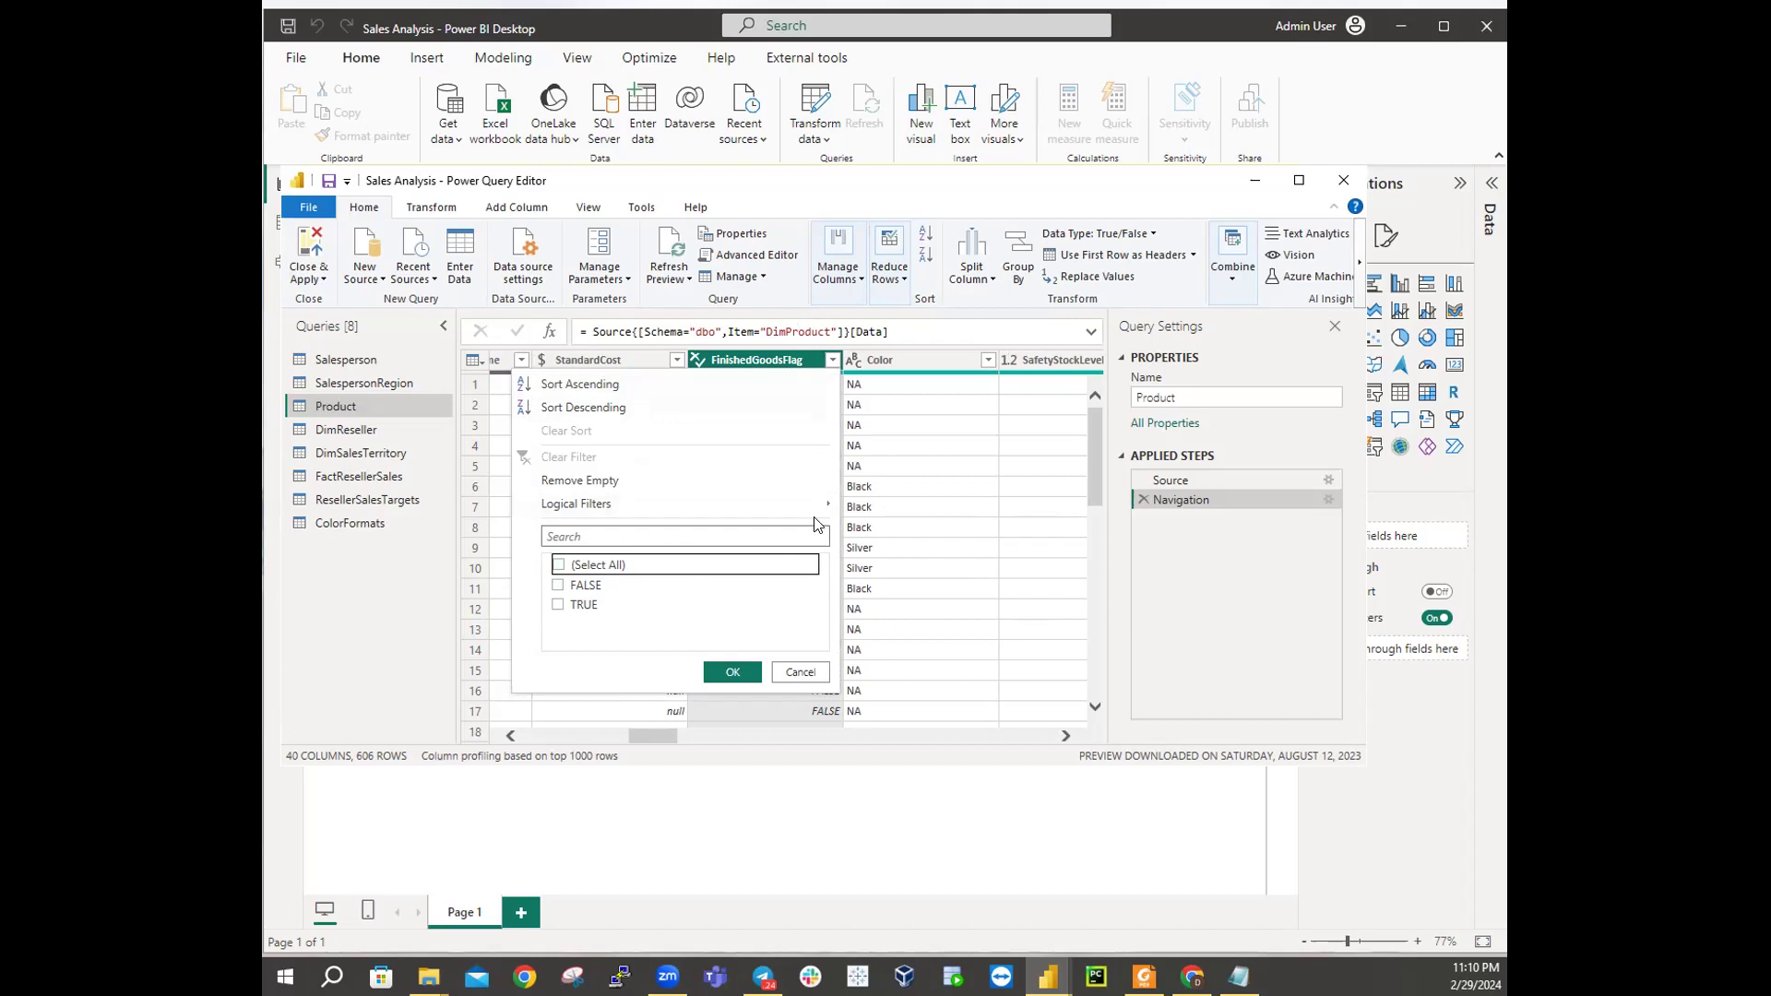
click(558, 605)
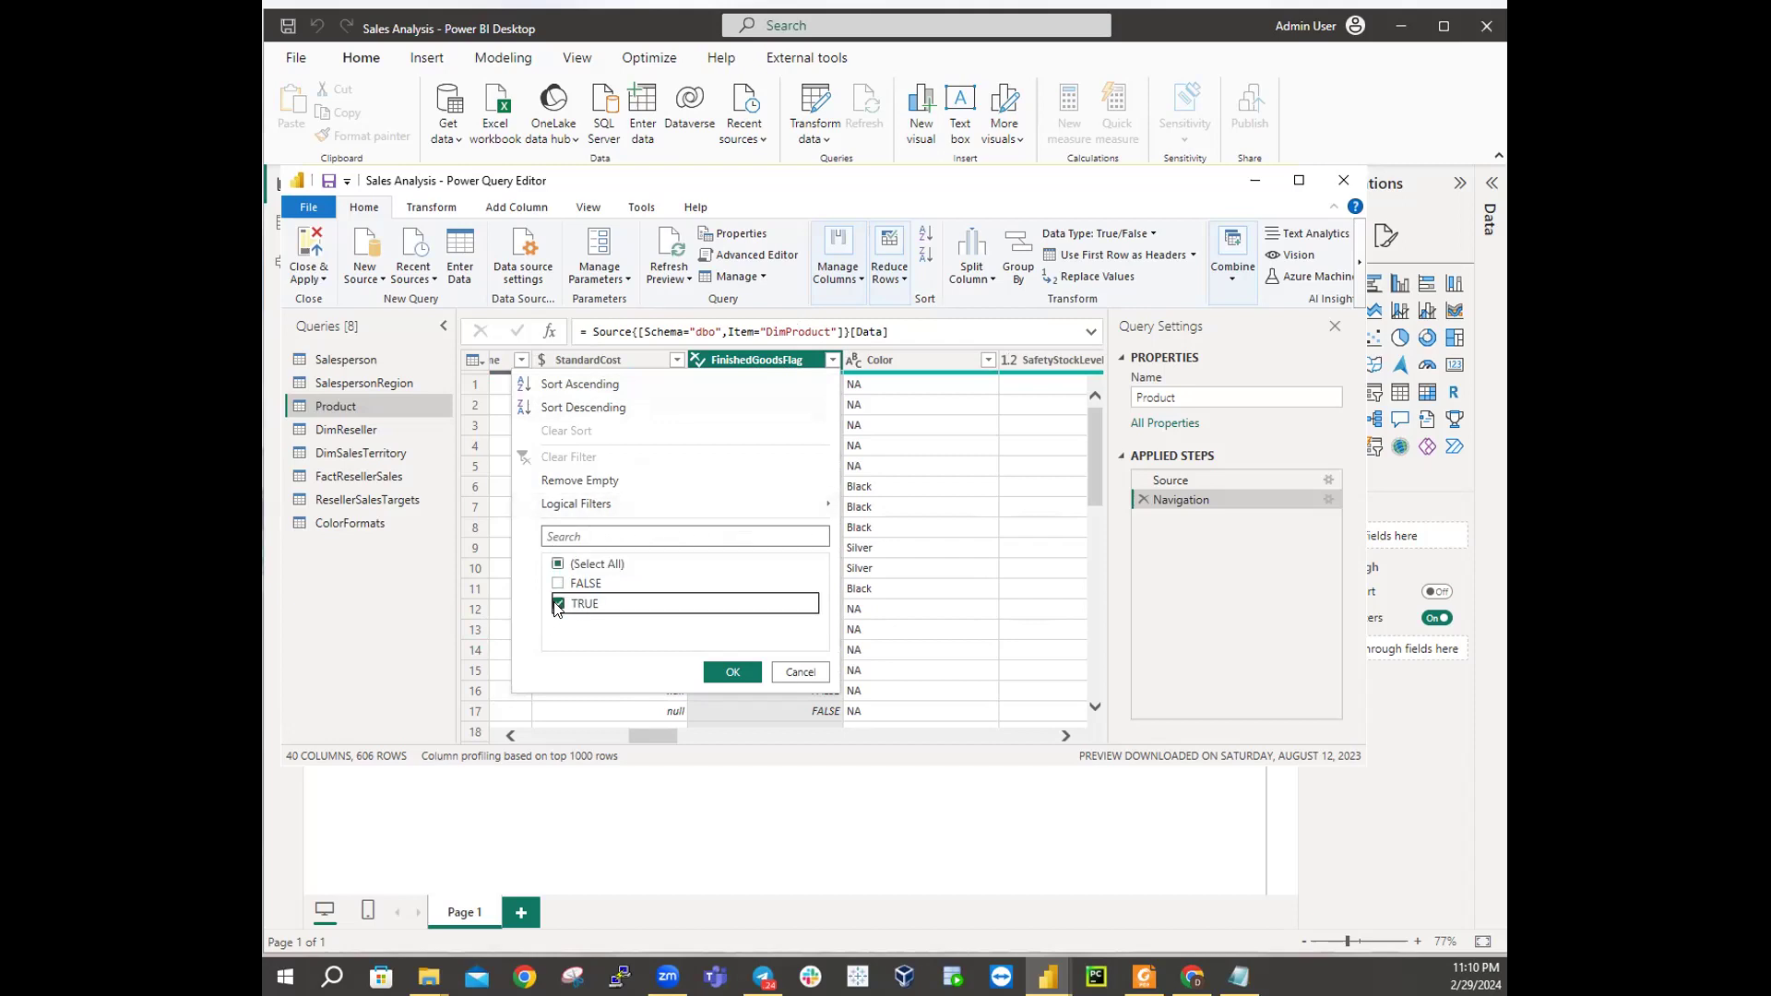
click(730, 673)
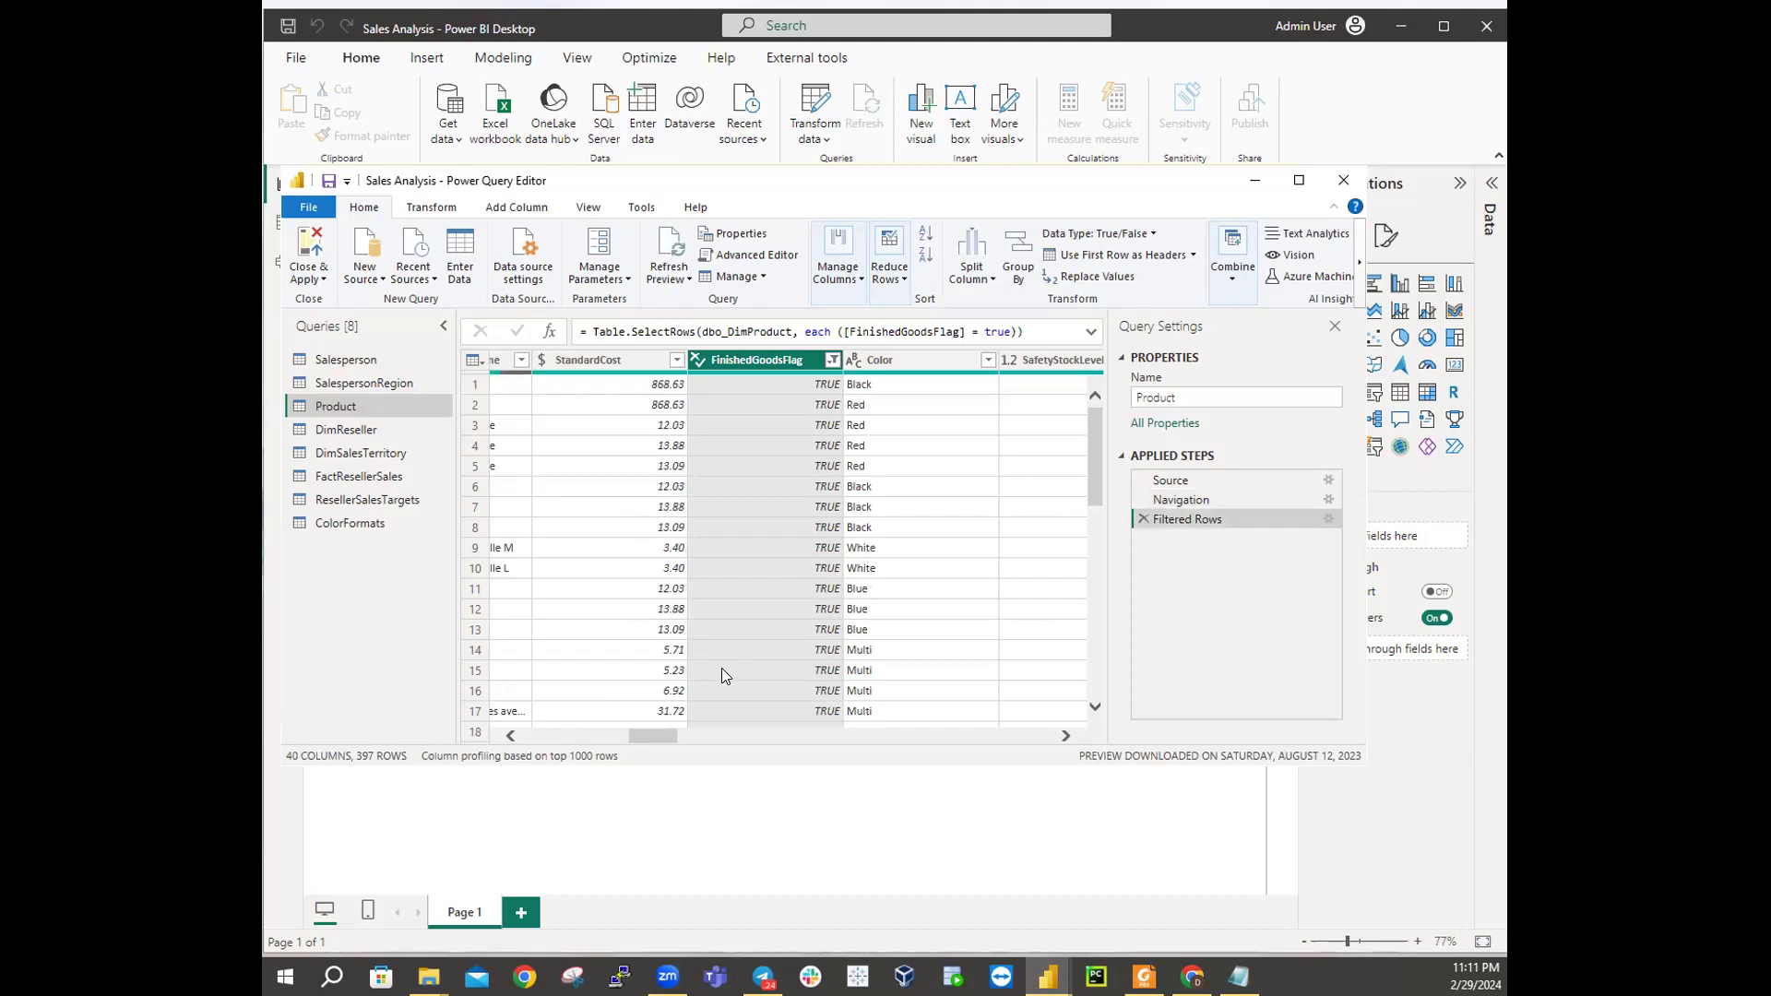
Step: Look through the filtered Product rows and delete the Filtered Rows applied step
scroll(801, 485, down, 17)
scroll(800, 485, up, 17)
drag(627, 743, 522, 738)
scroll(694, 489, down, 12)
scroll(694, 489, down, 20)
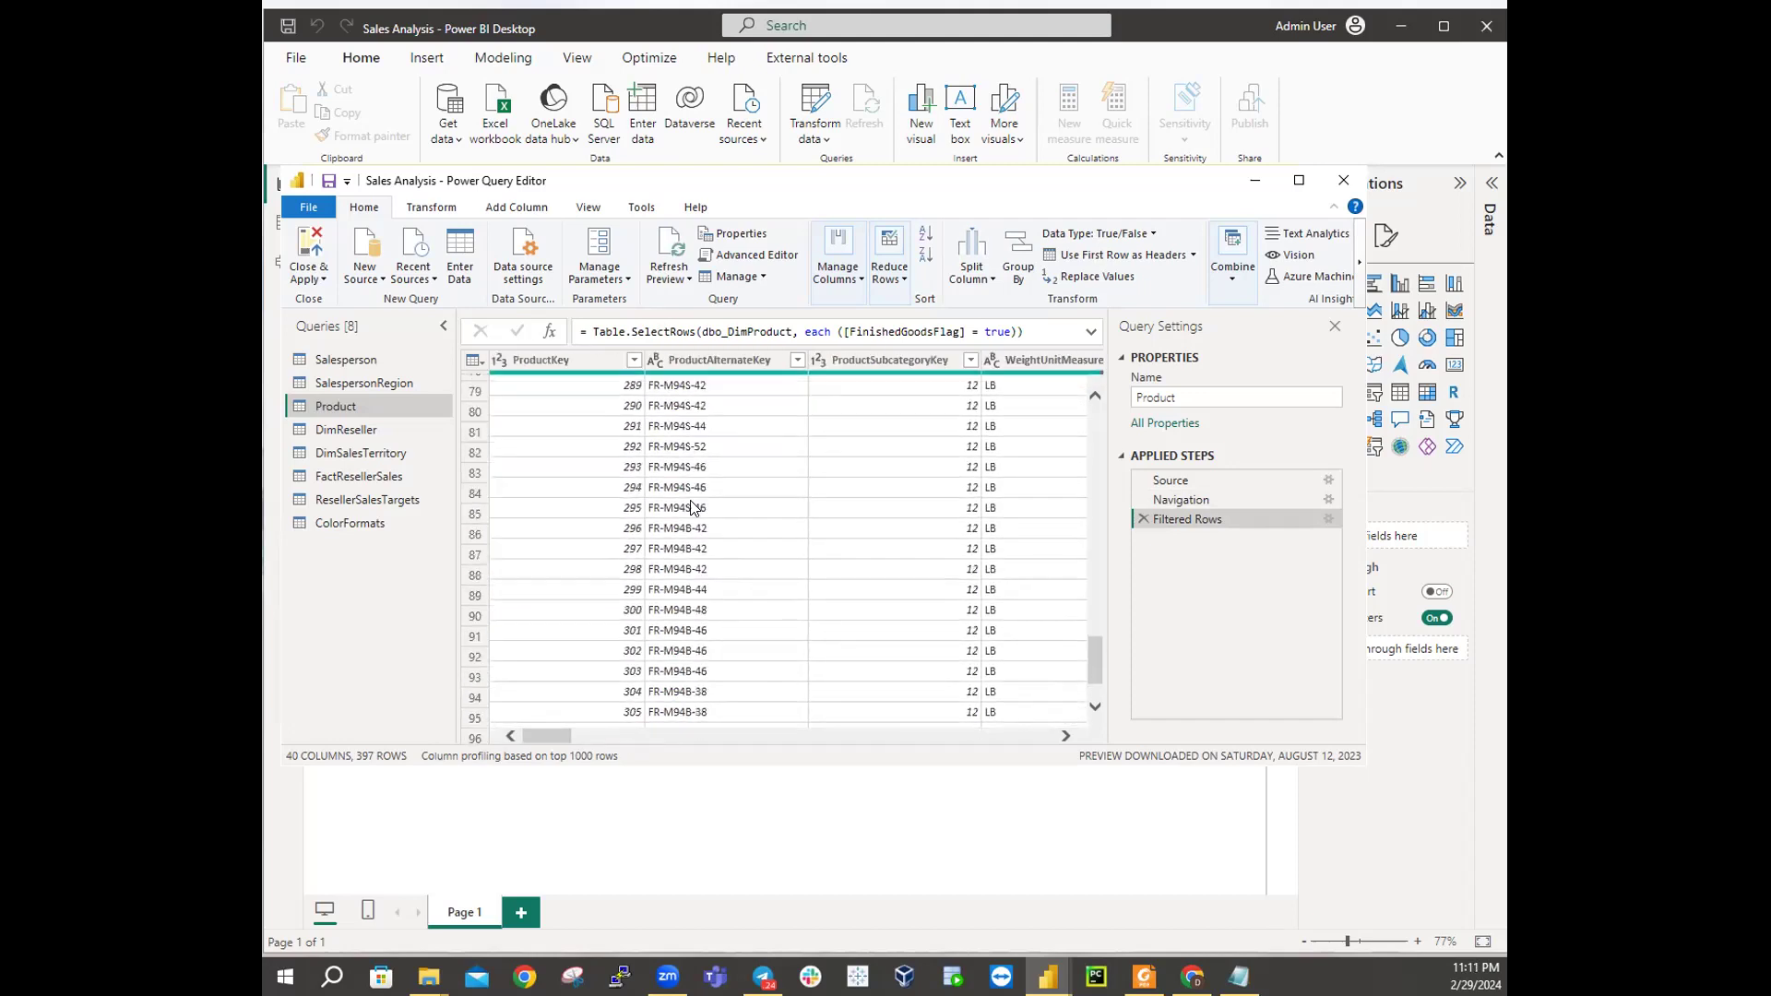
scroll(694, 509, down, 10)
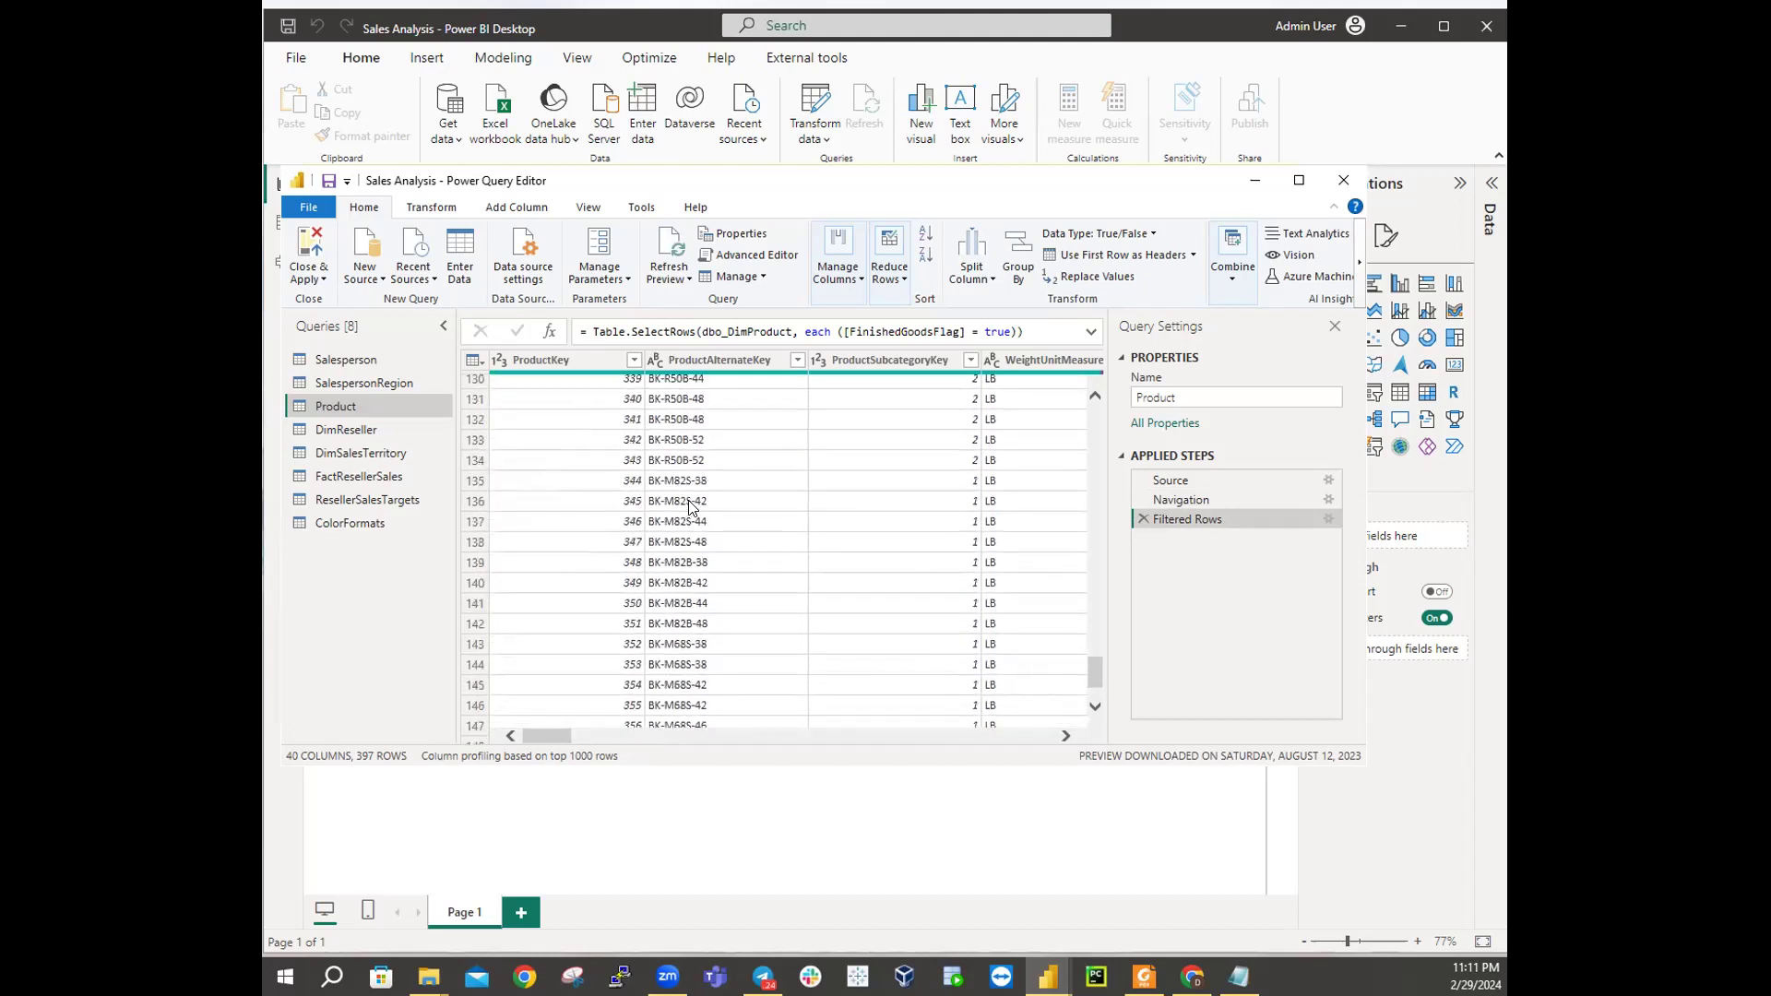
scroll(690, 507, up, 18)
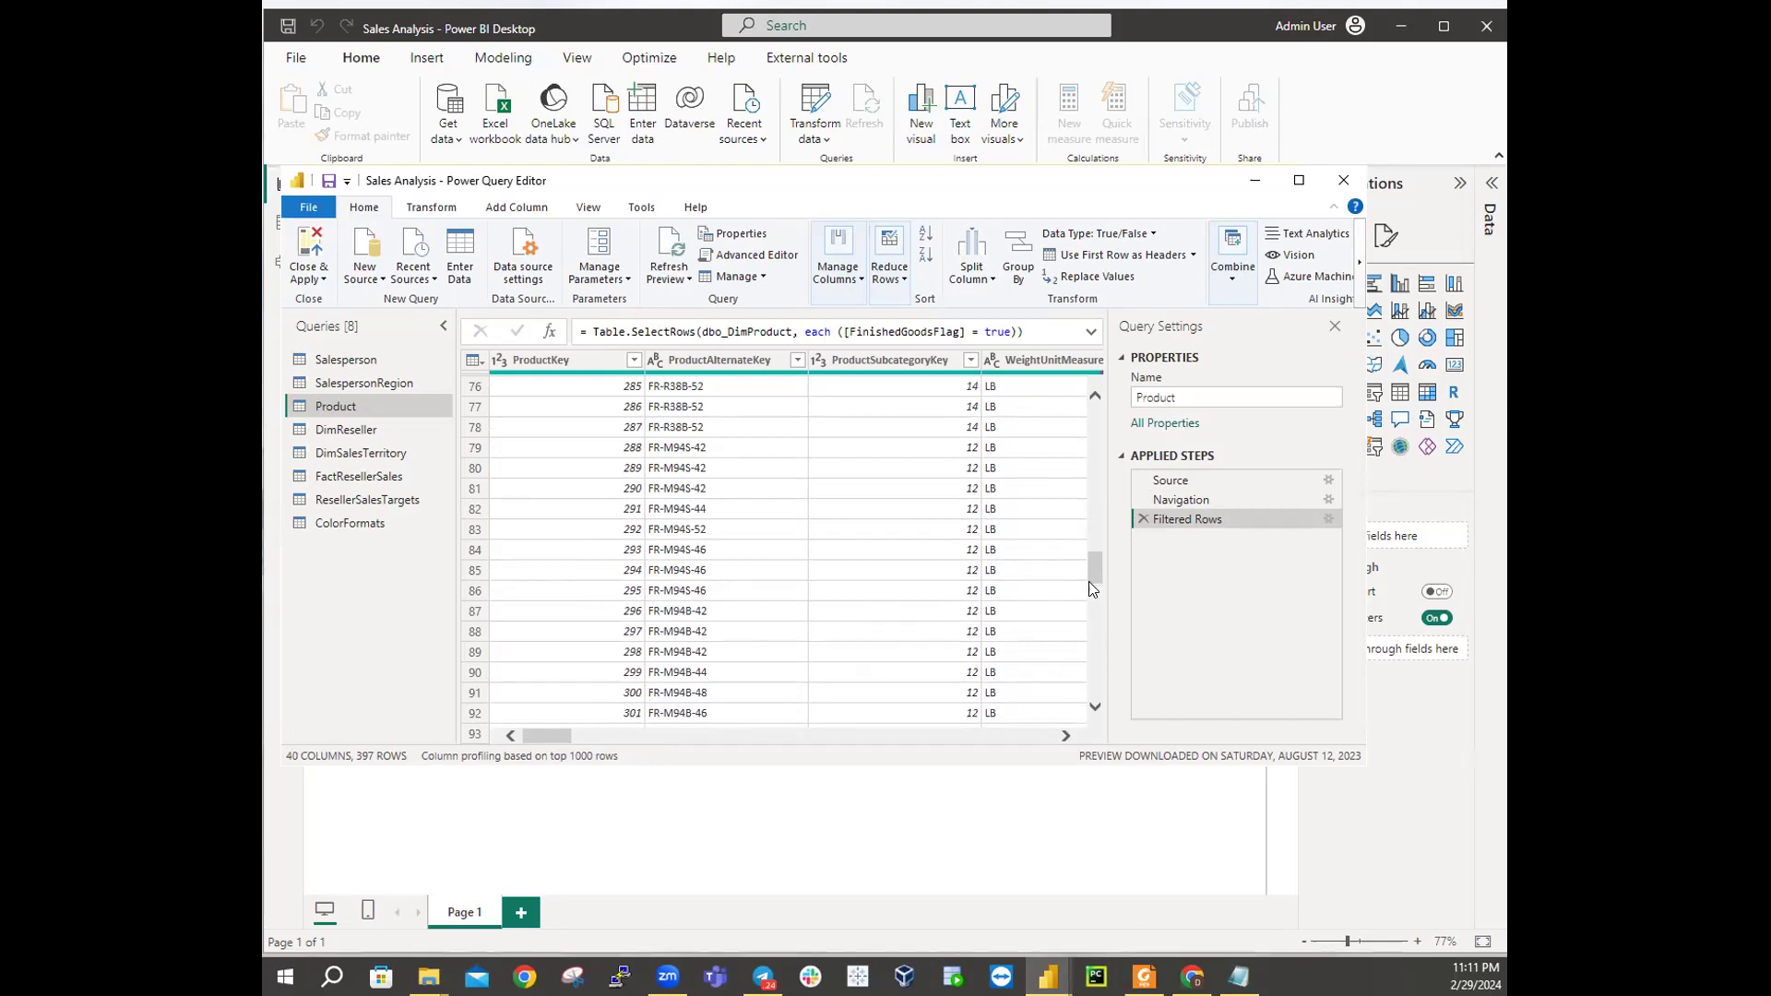
click(1142, 520)
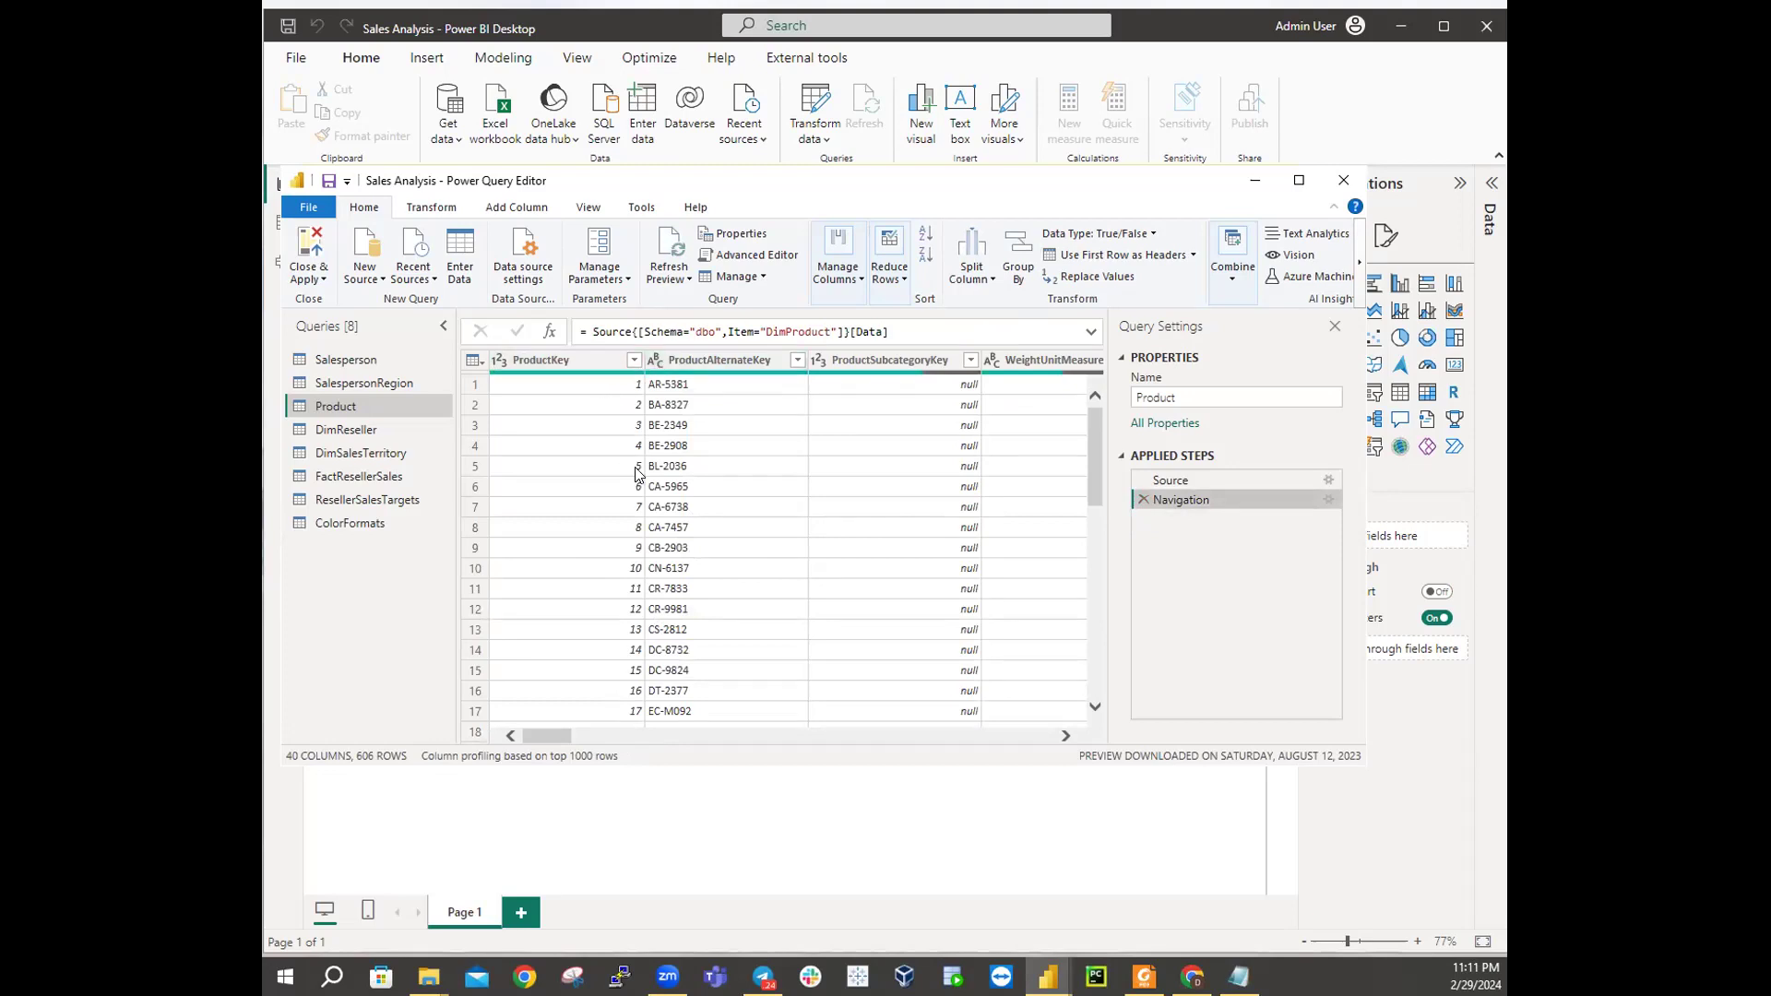
click(859, 283)
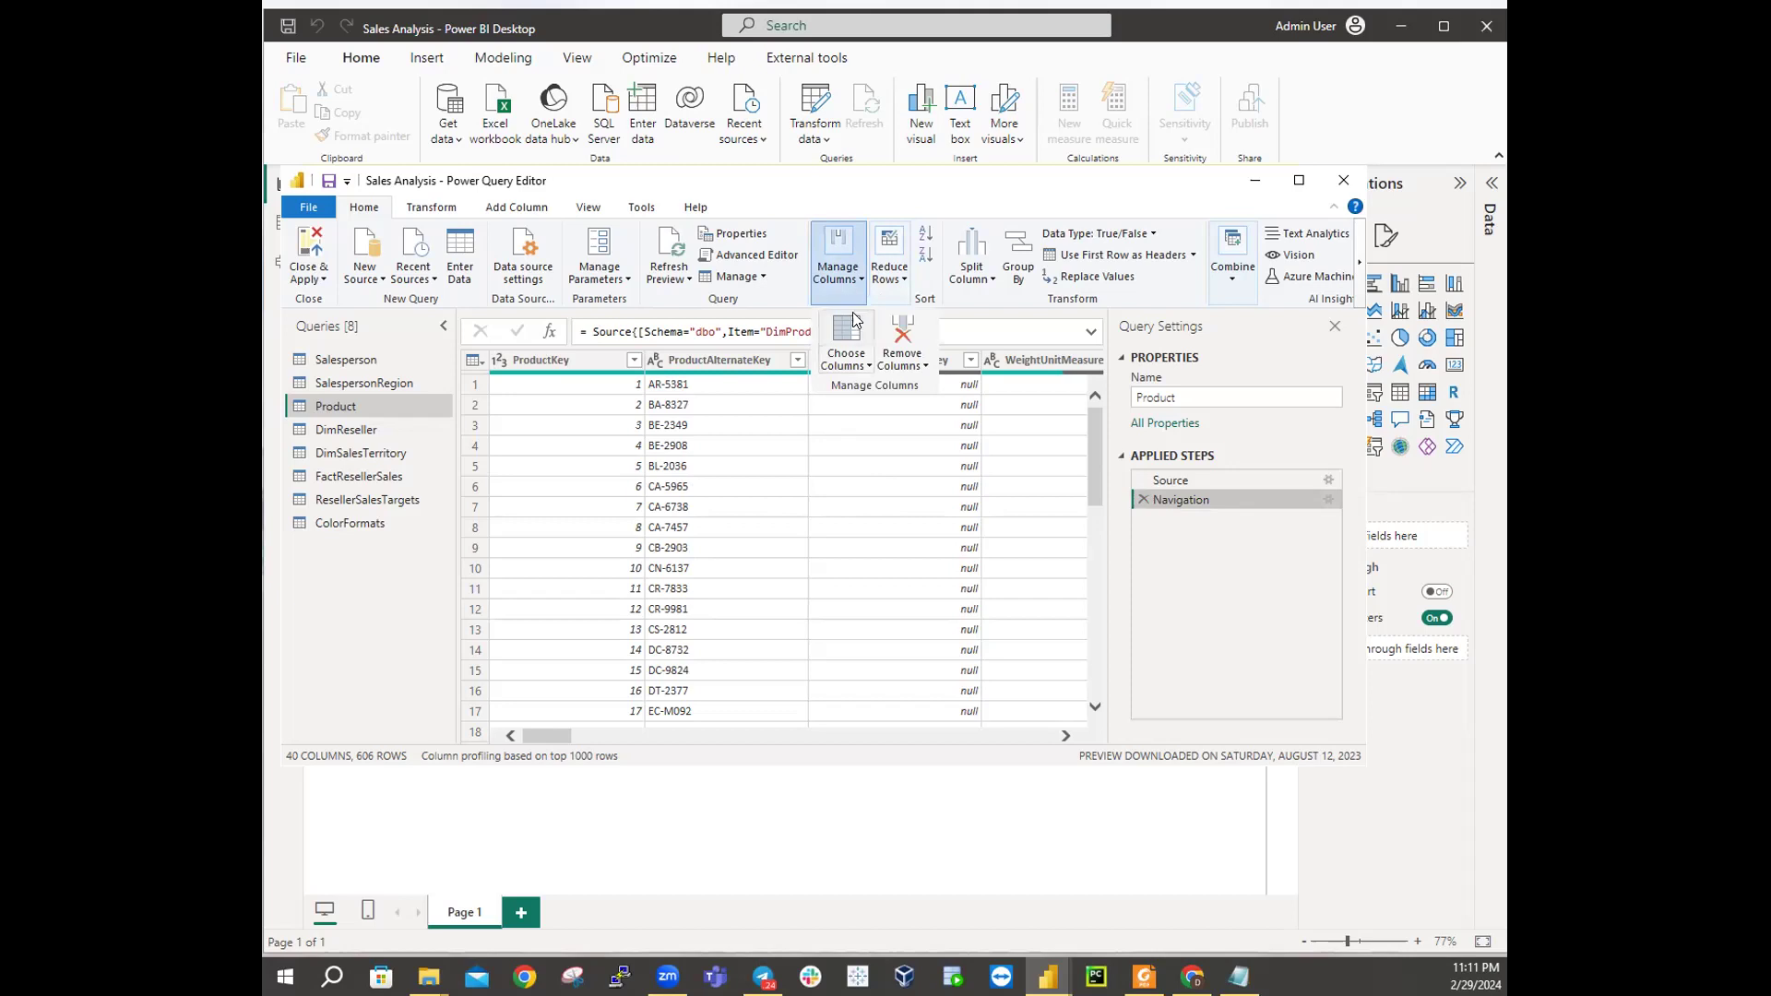
click(845, 371)
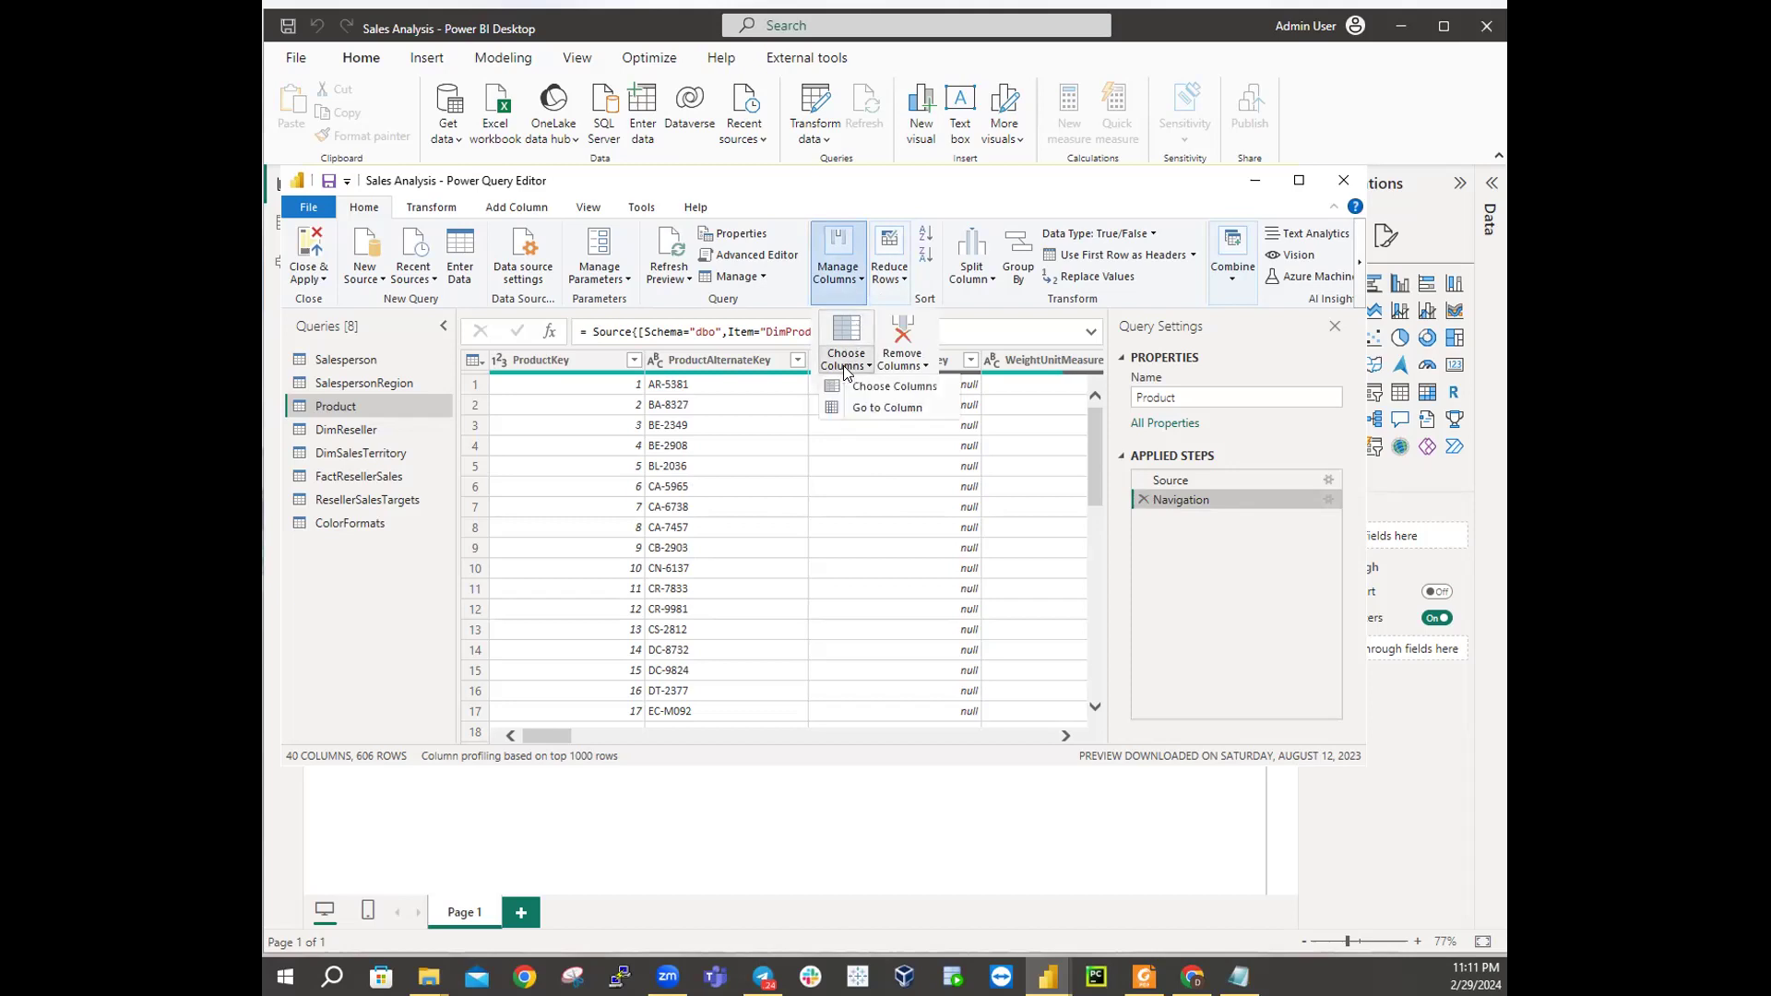
mouse_move(877, 371)
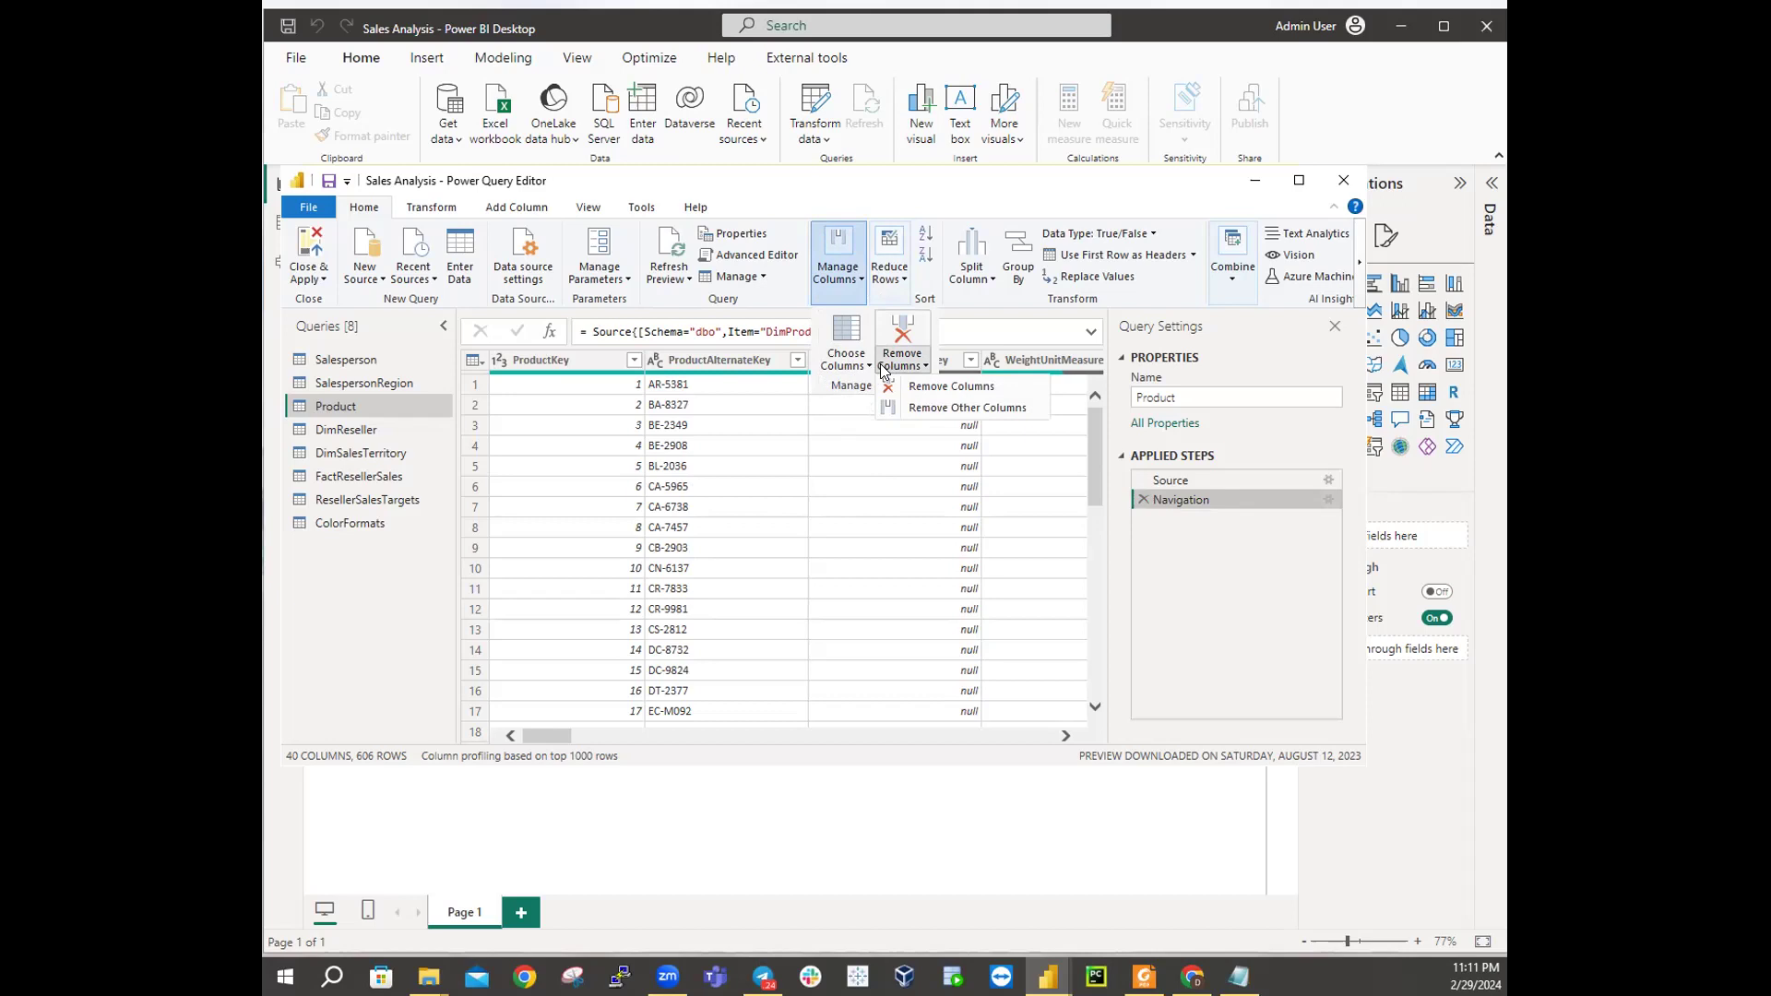
click(869, 367)
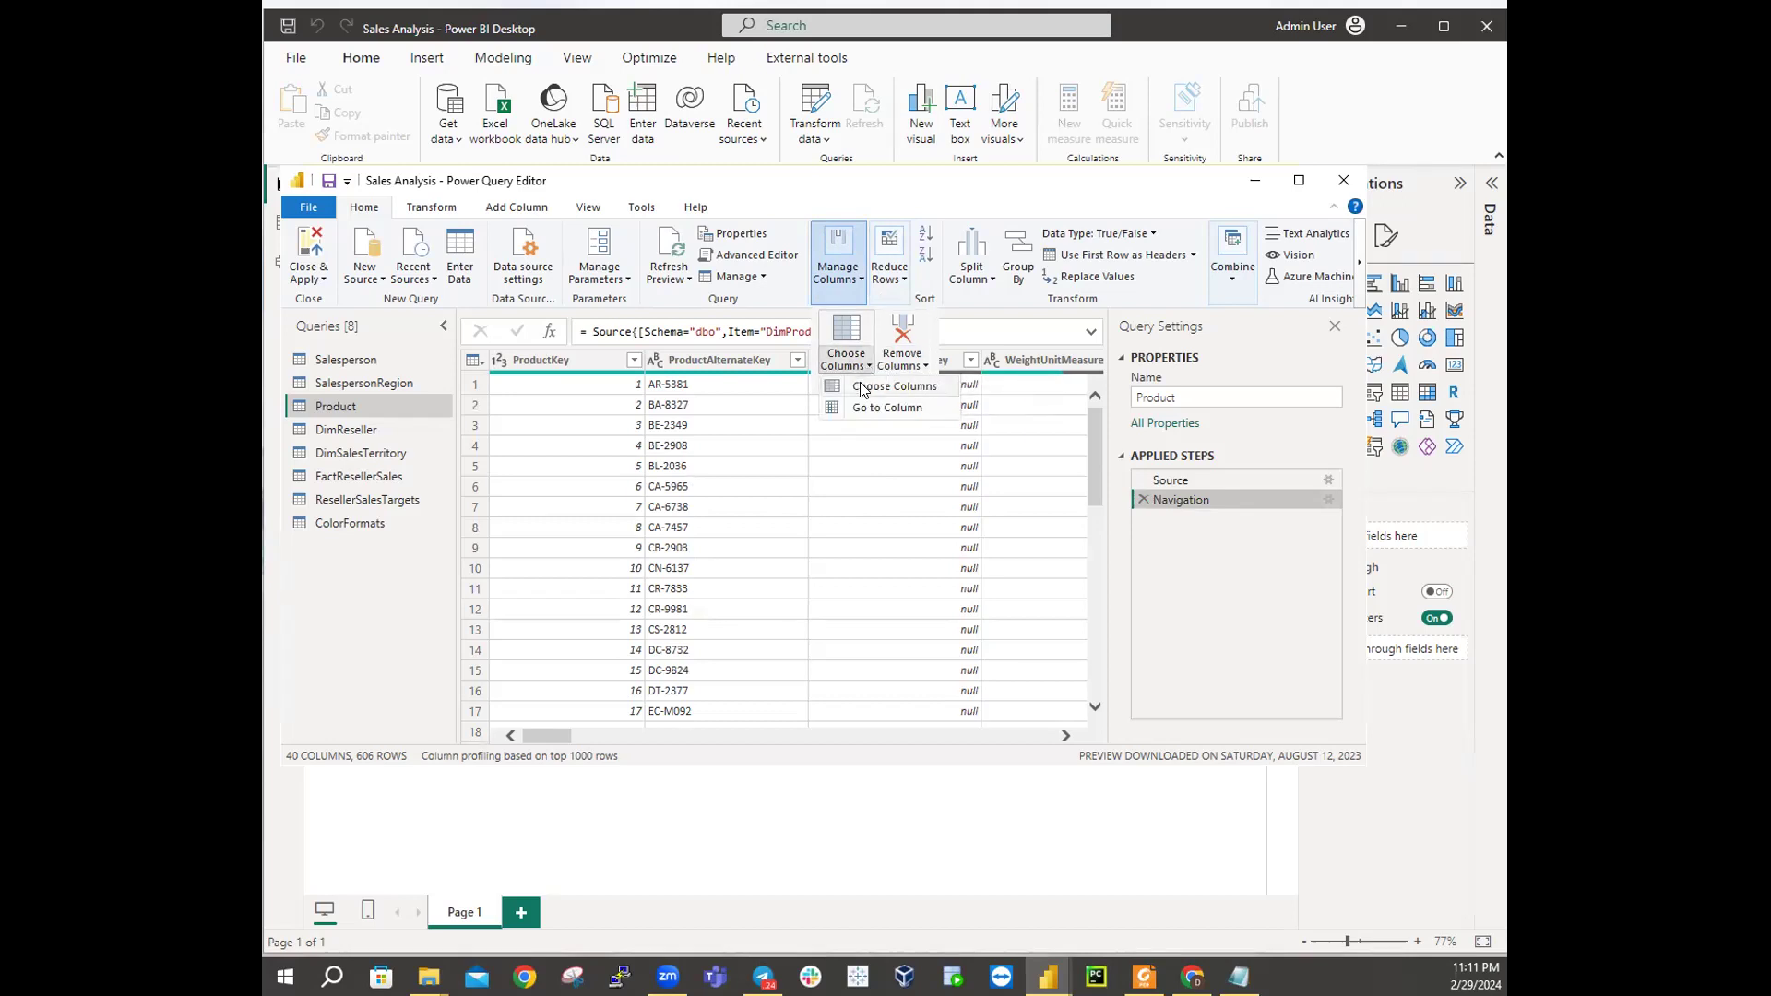
click(860, 393)
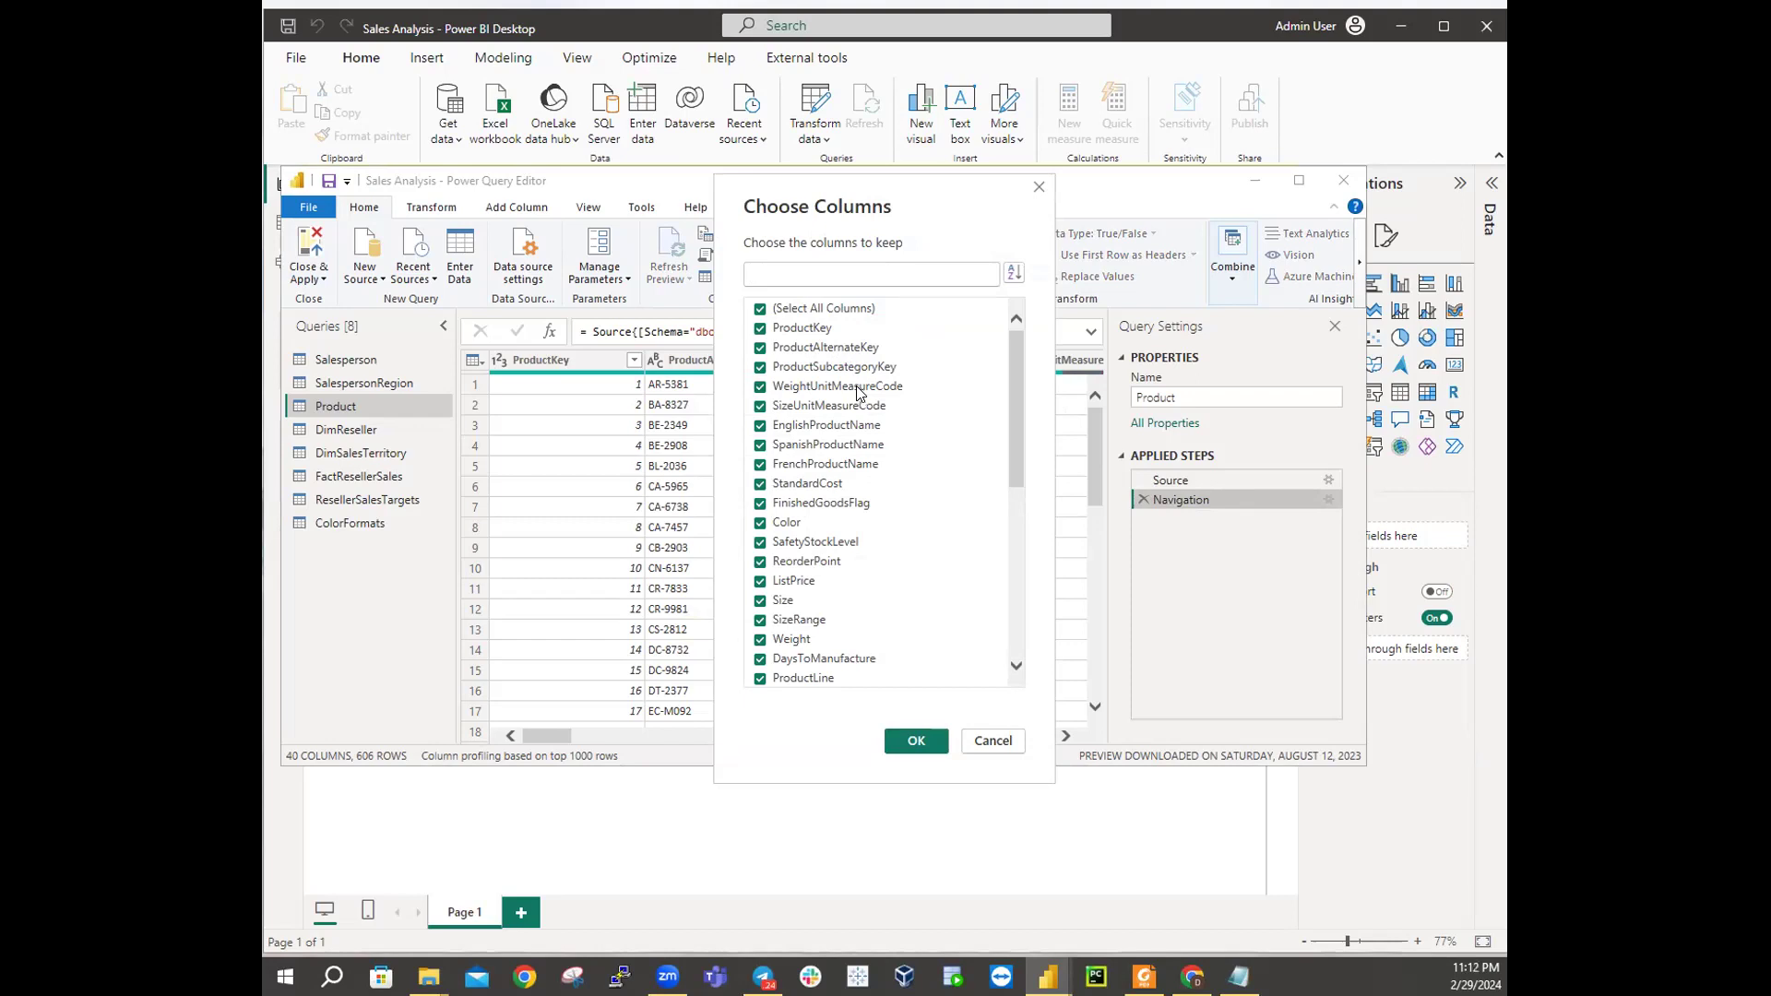
click(761, 311)
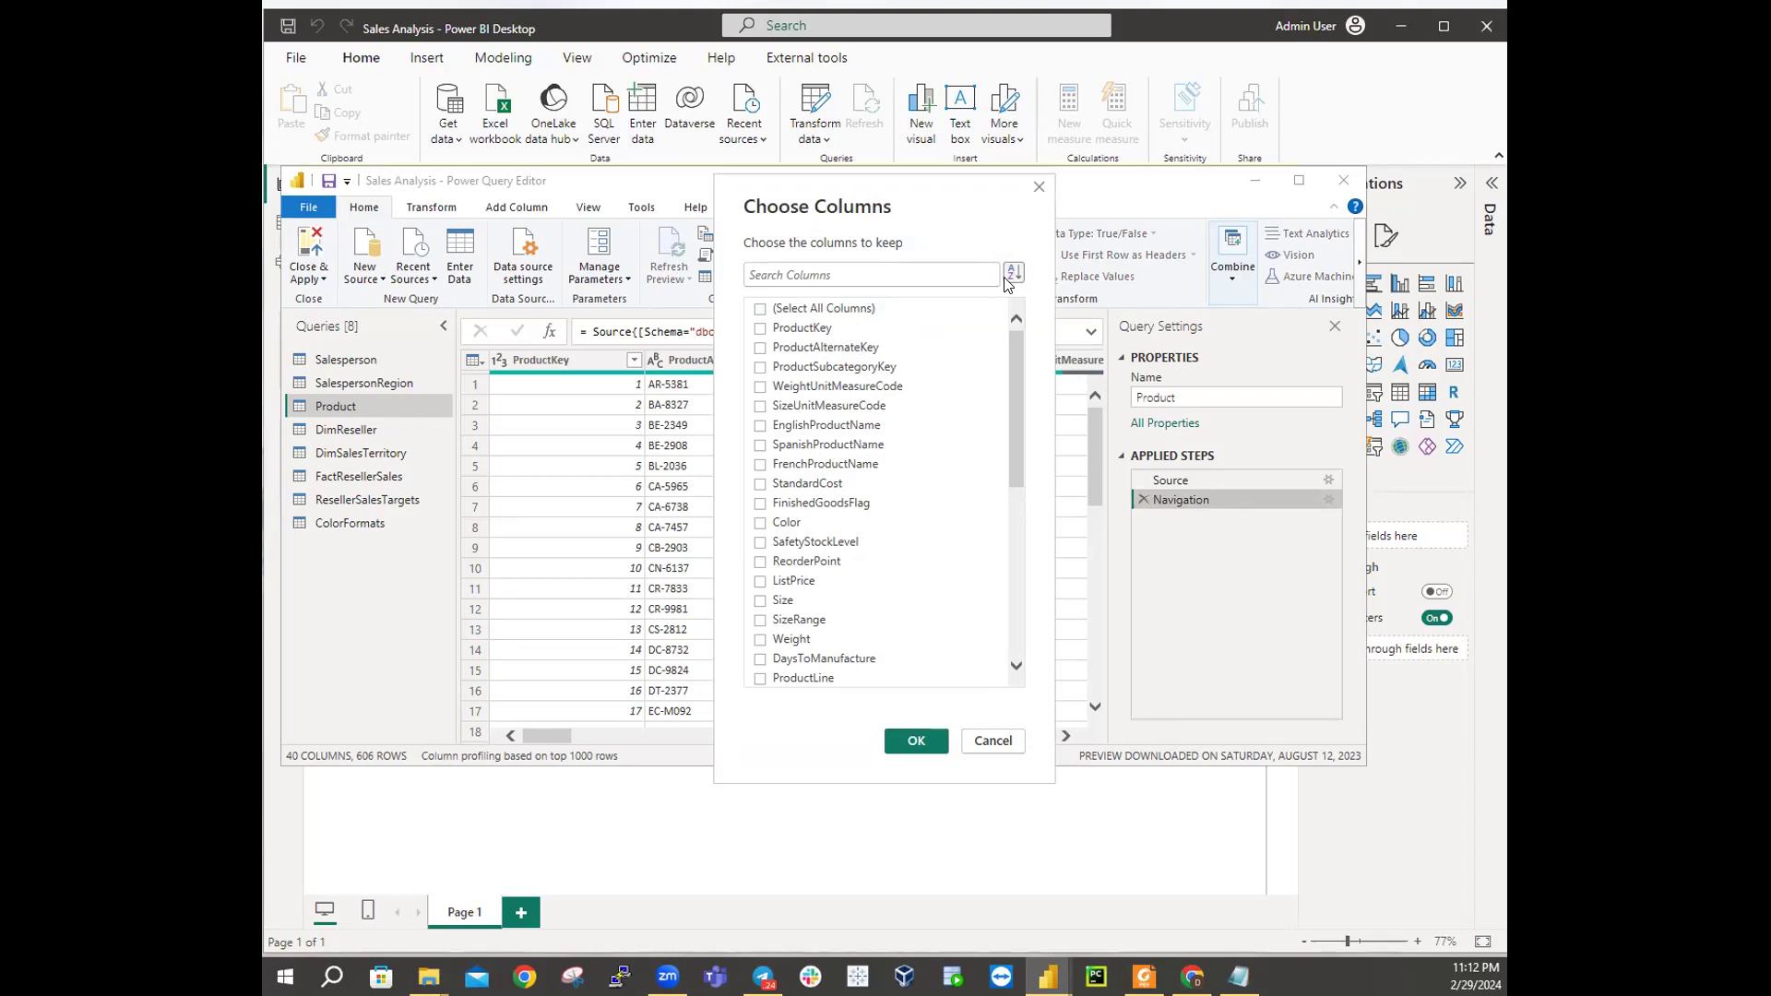
click(985, 743)
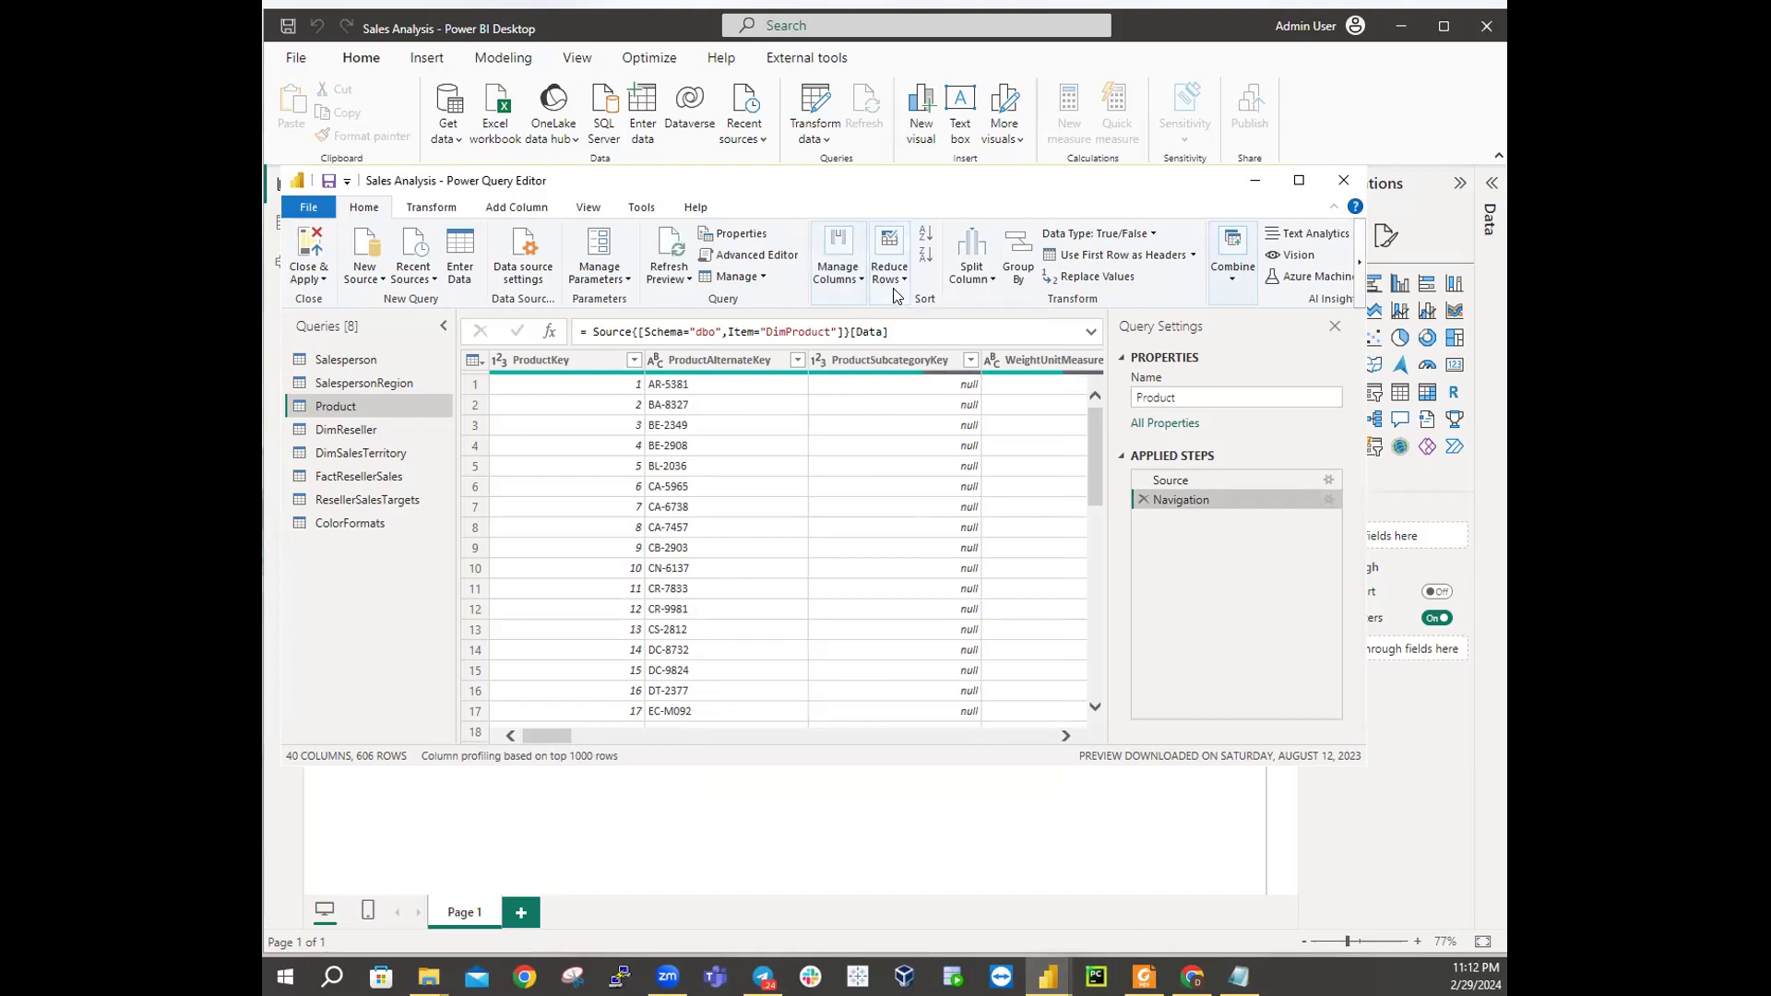
Step: Sort the Product column list by Name in Go to Column and go to the FinishedGoodsFlag column
click(864, 284)
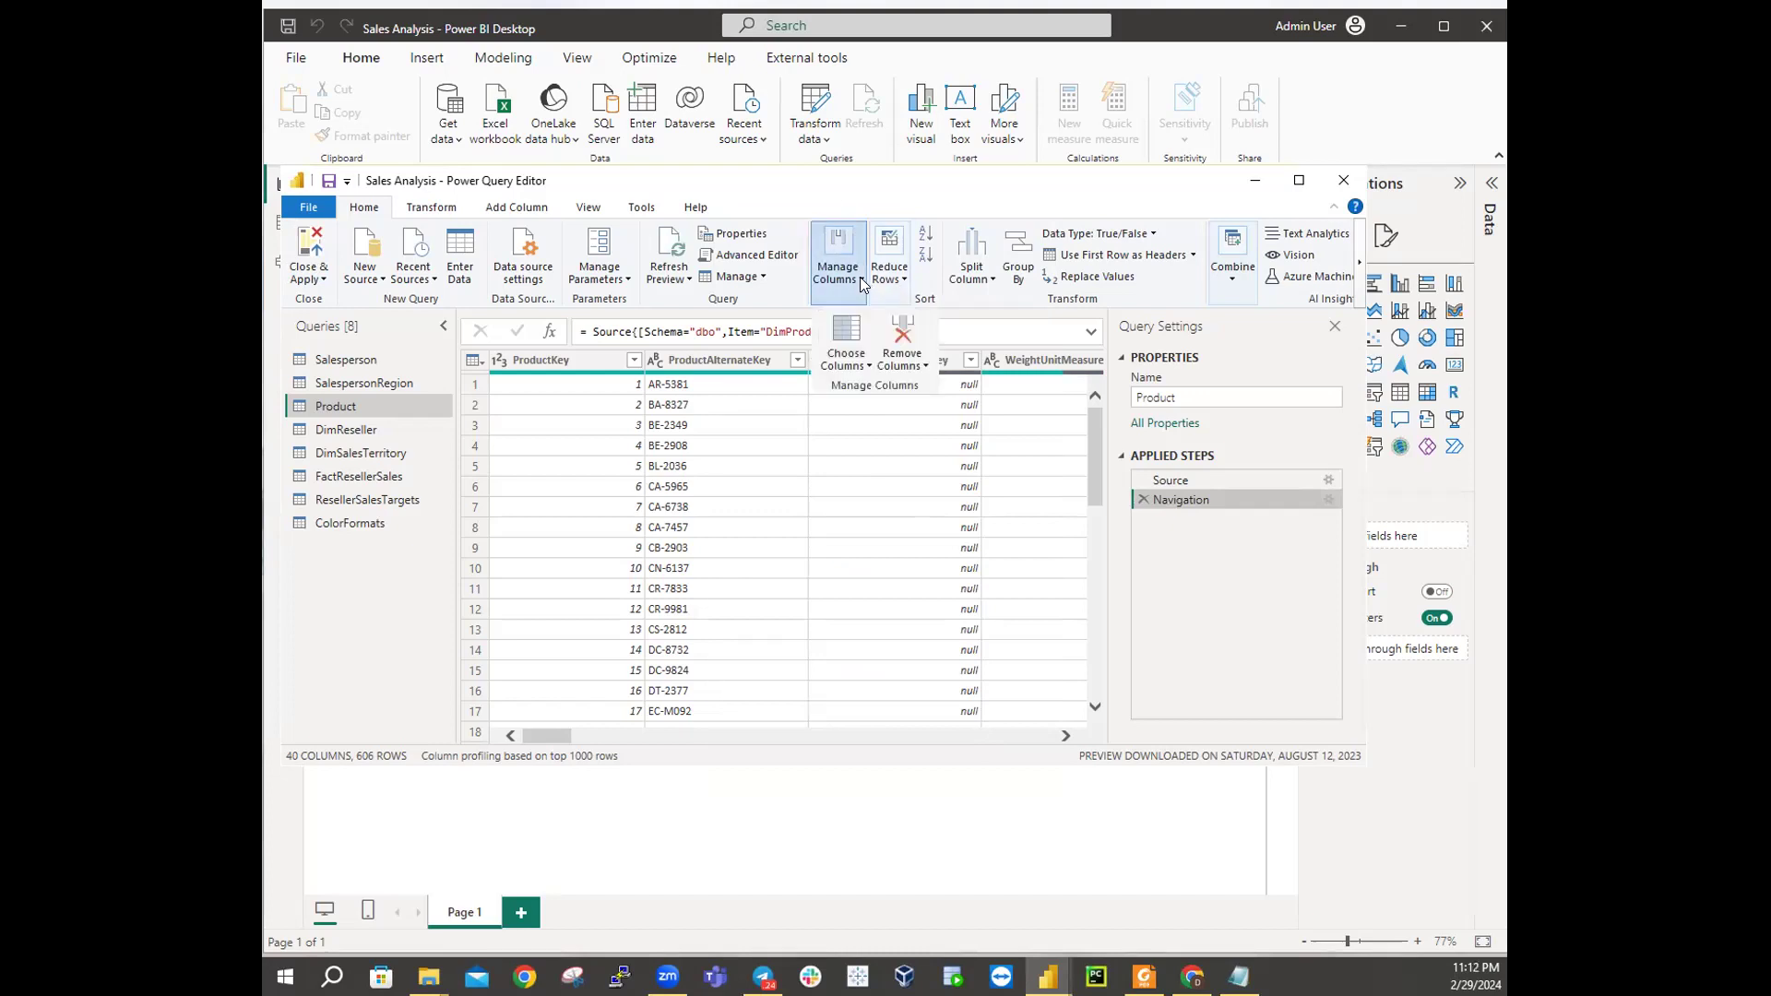
click(872, 371)
click(876, 408)
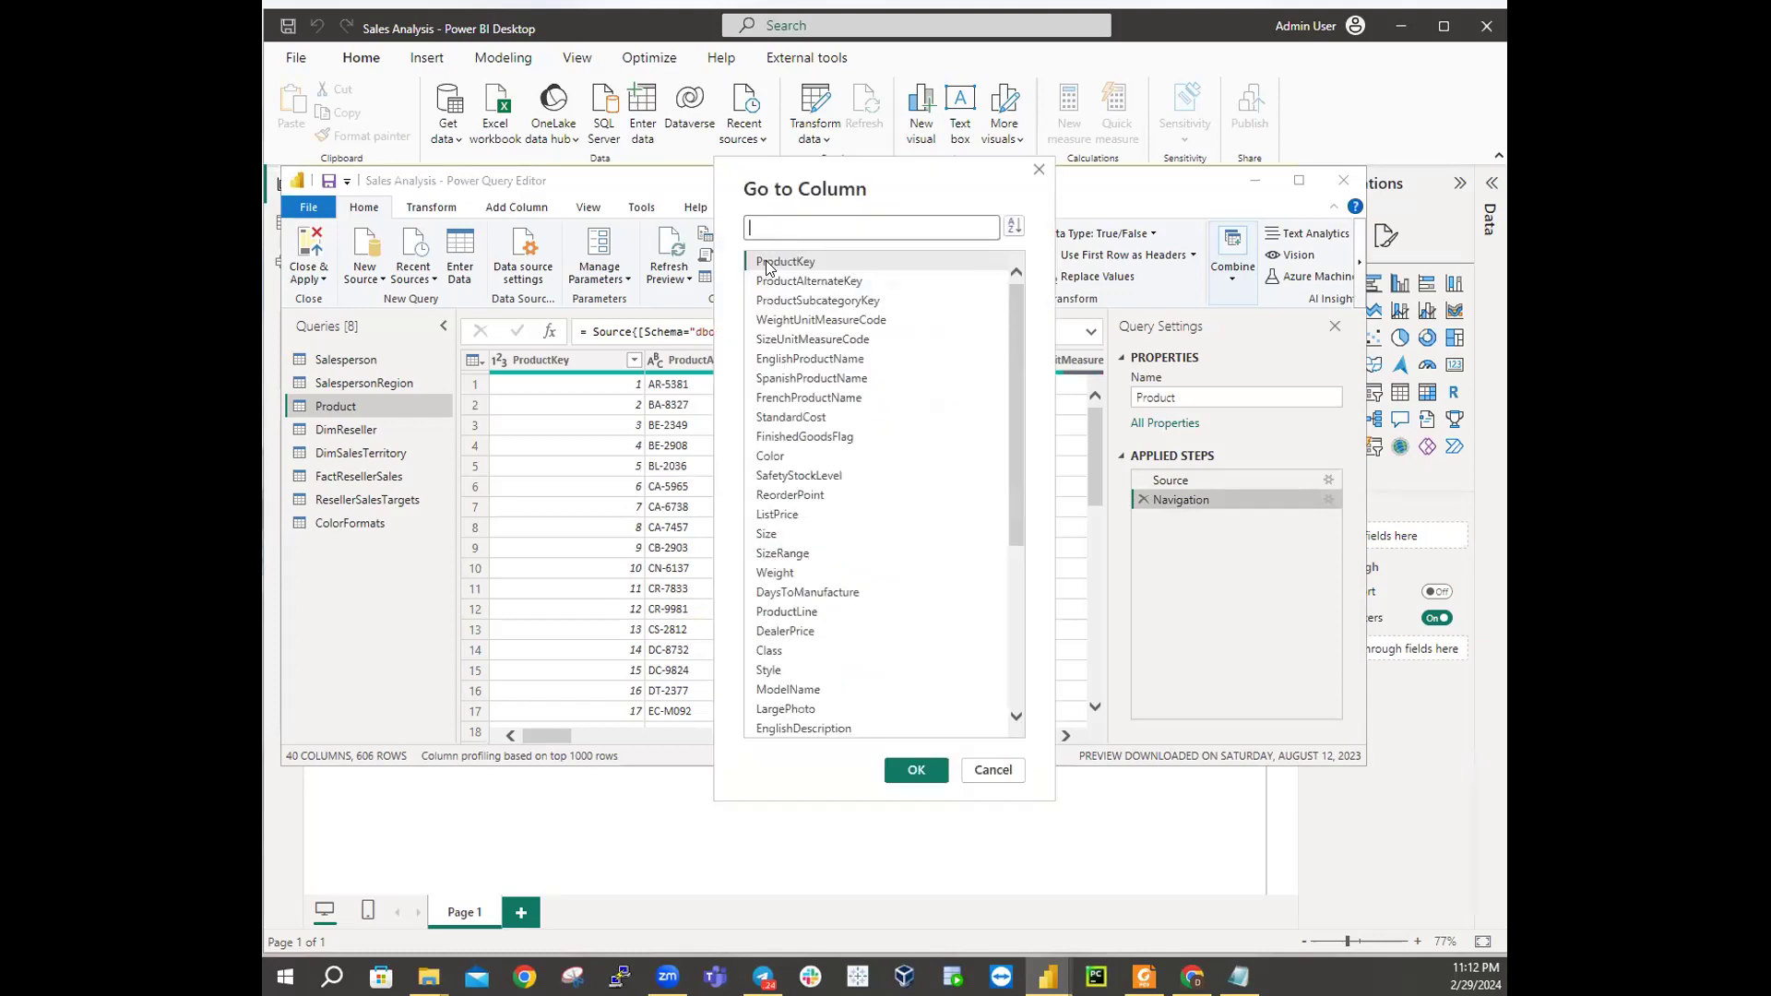
click(1010, 228)
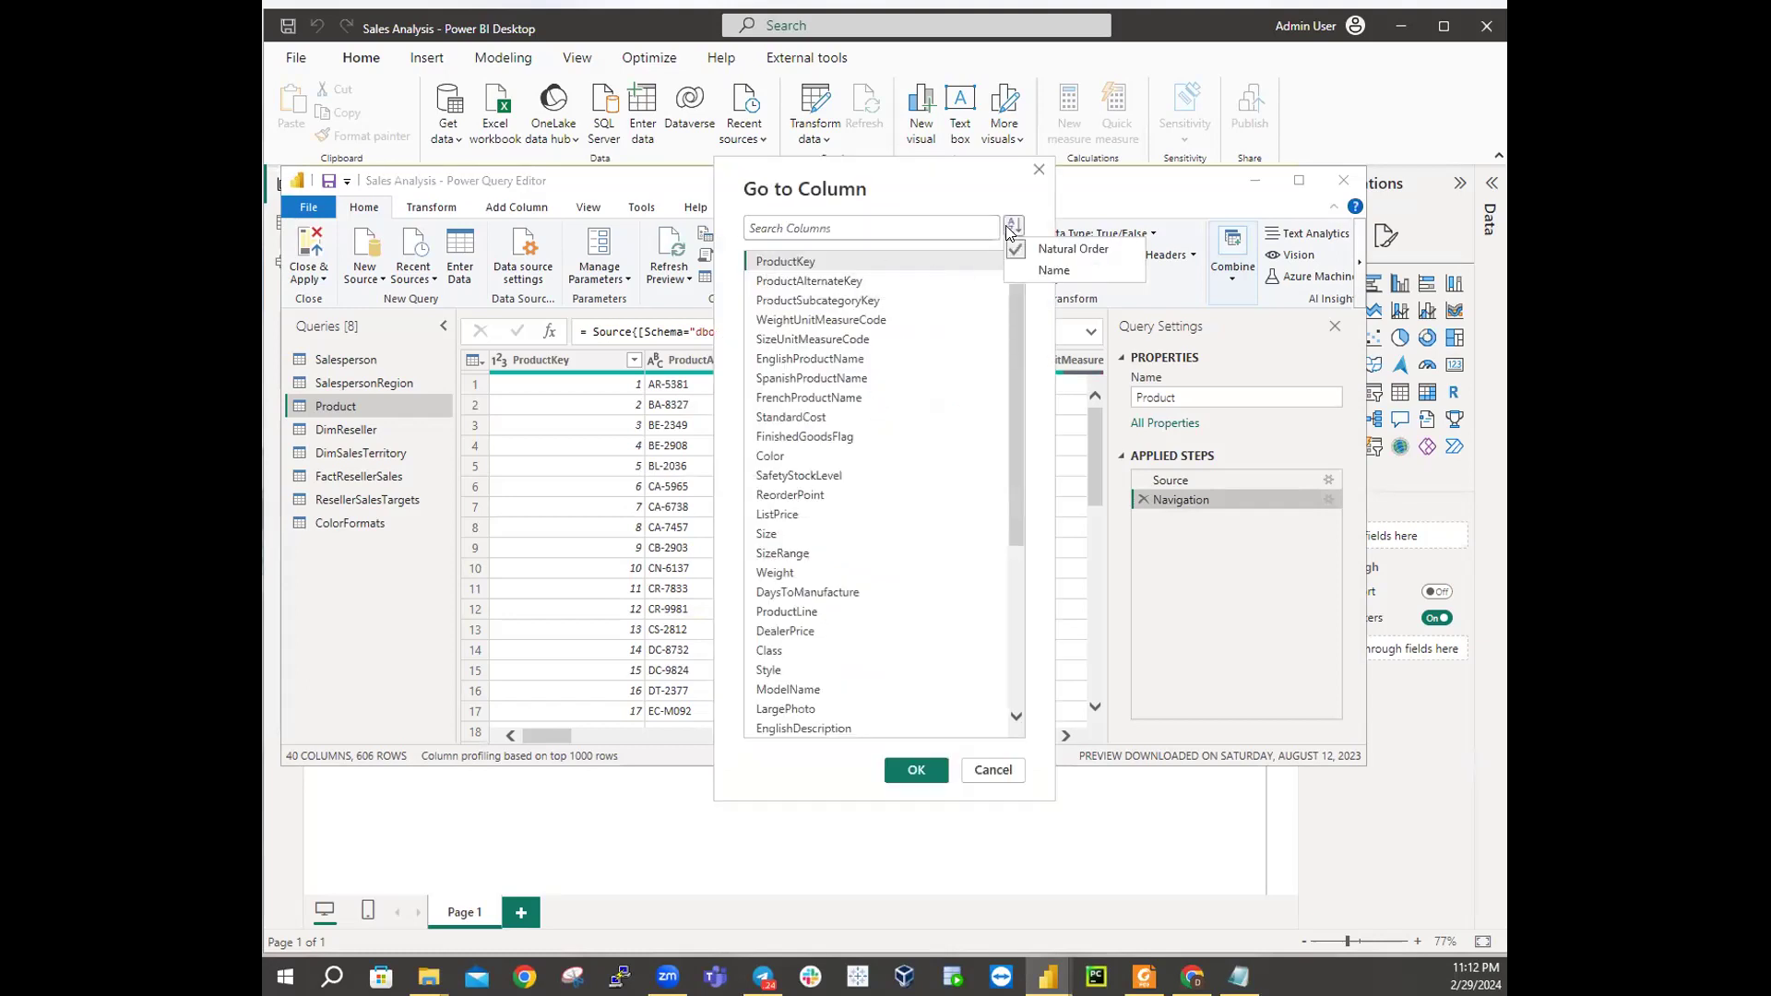
click(1053, 270)
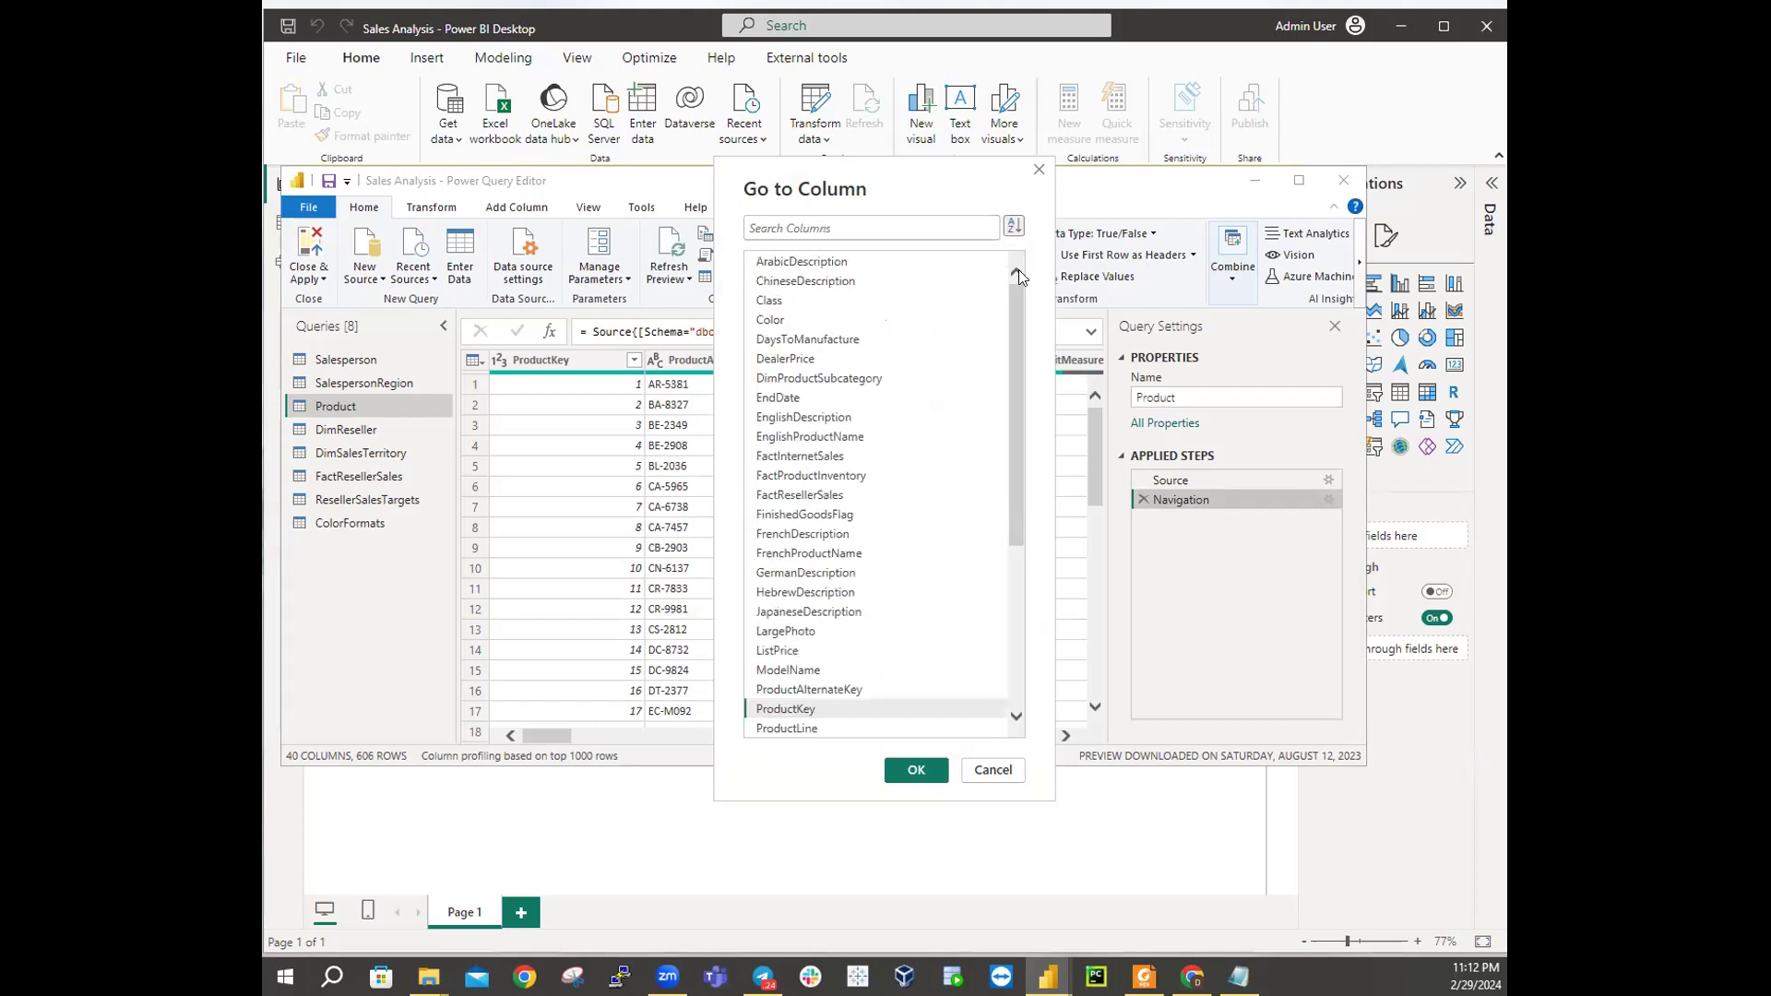
click(816, 519)
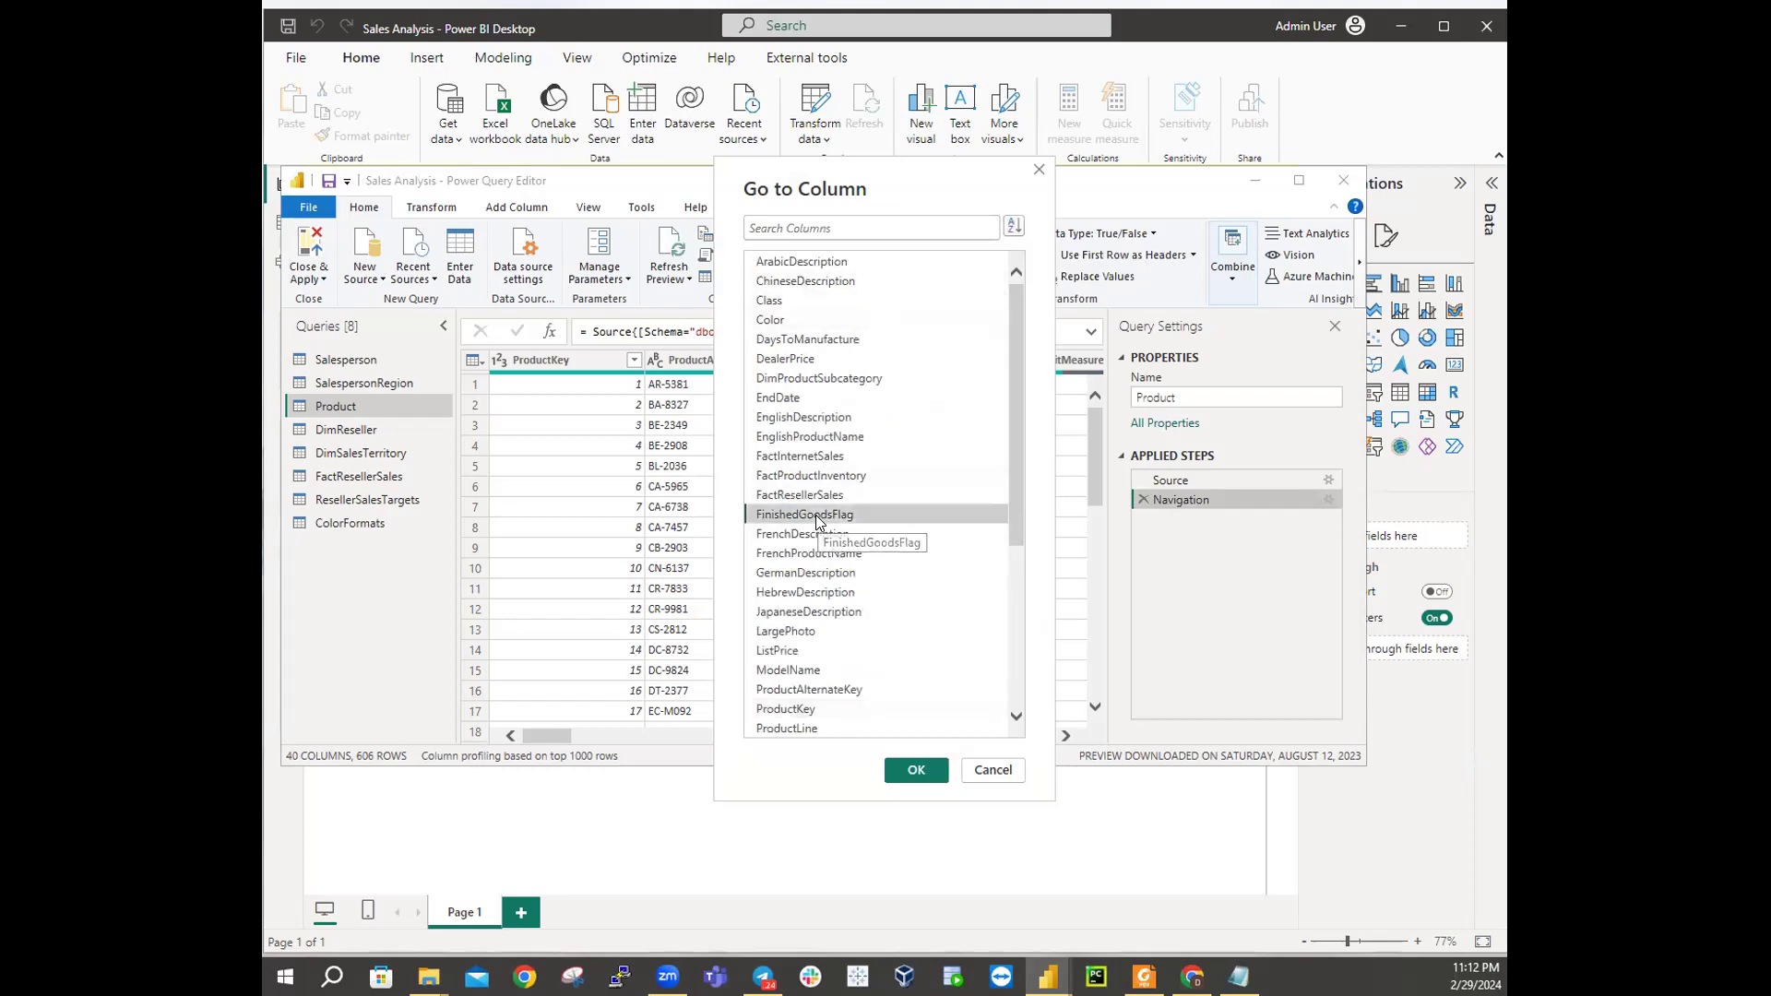
click(916, 770)
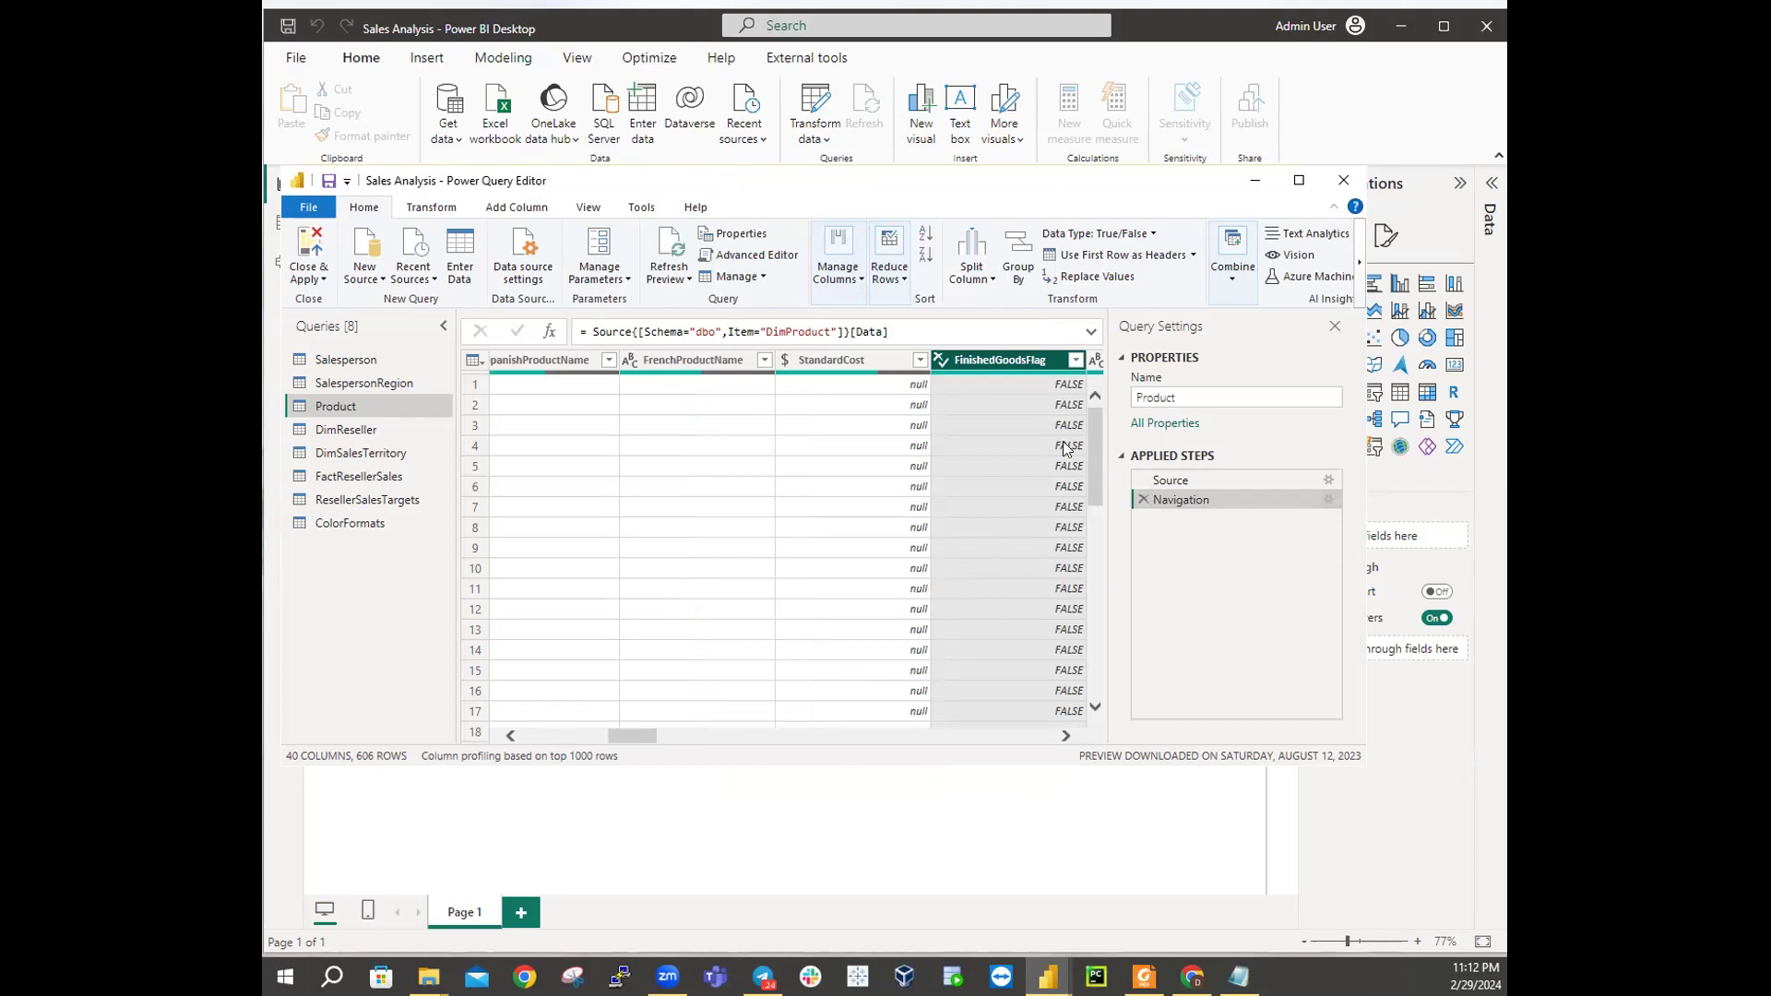
Step: Filter the FinishedGoodsFlag column of the Product query to keep only TRUE rows
click(1076, 359)
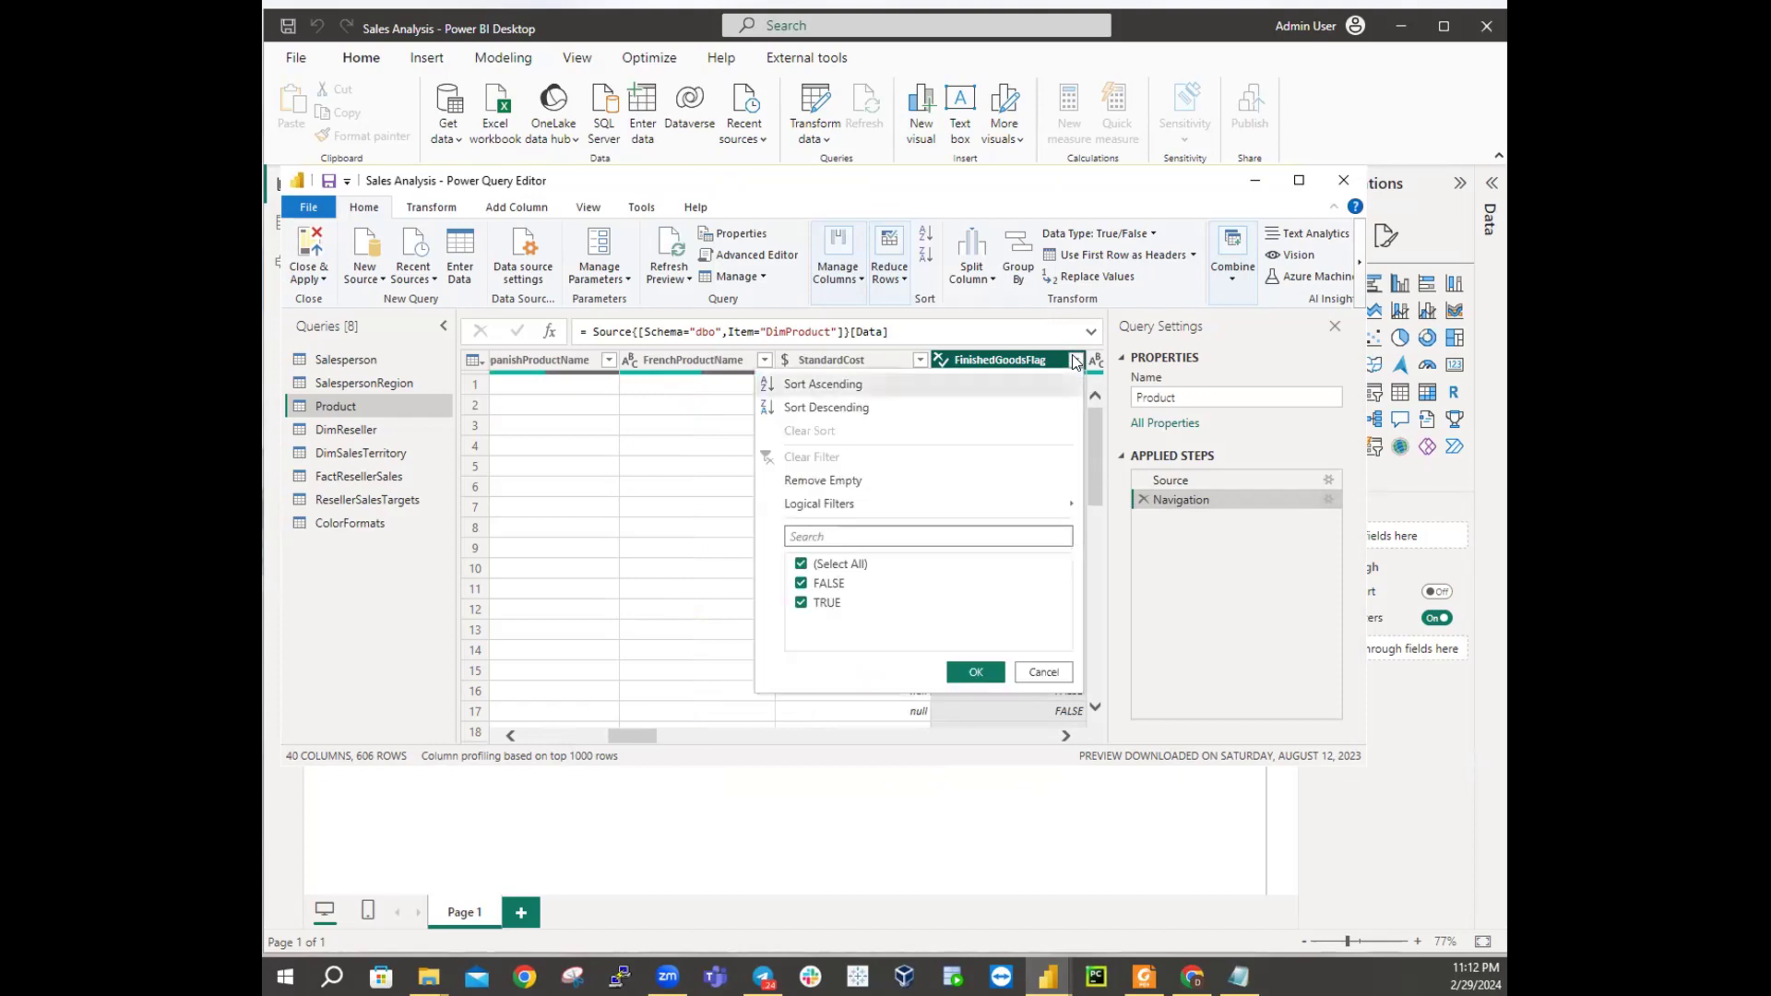
click(801, 565)
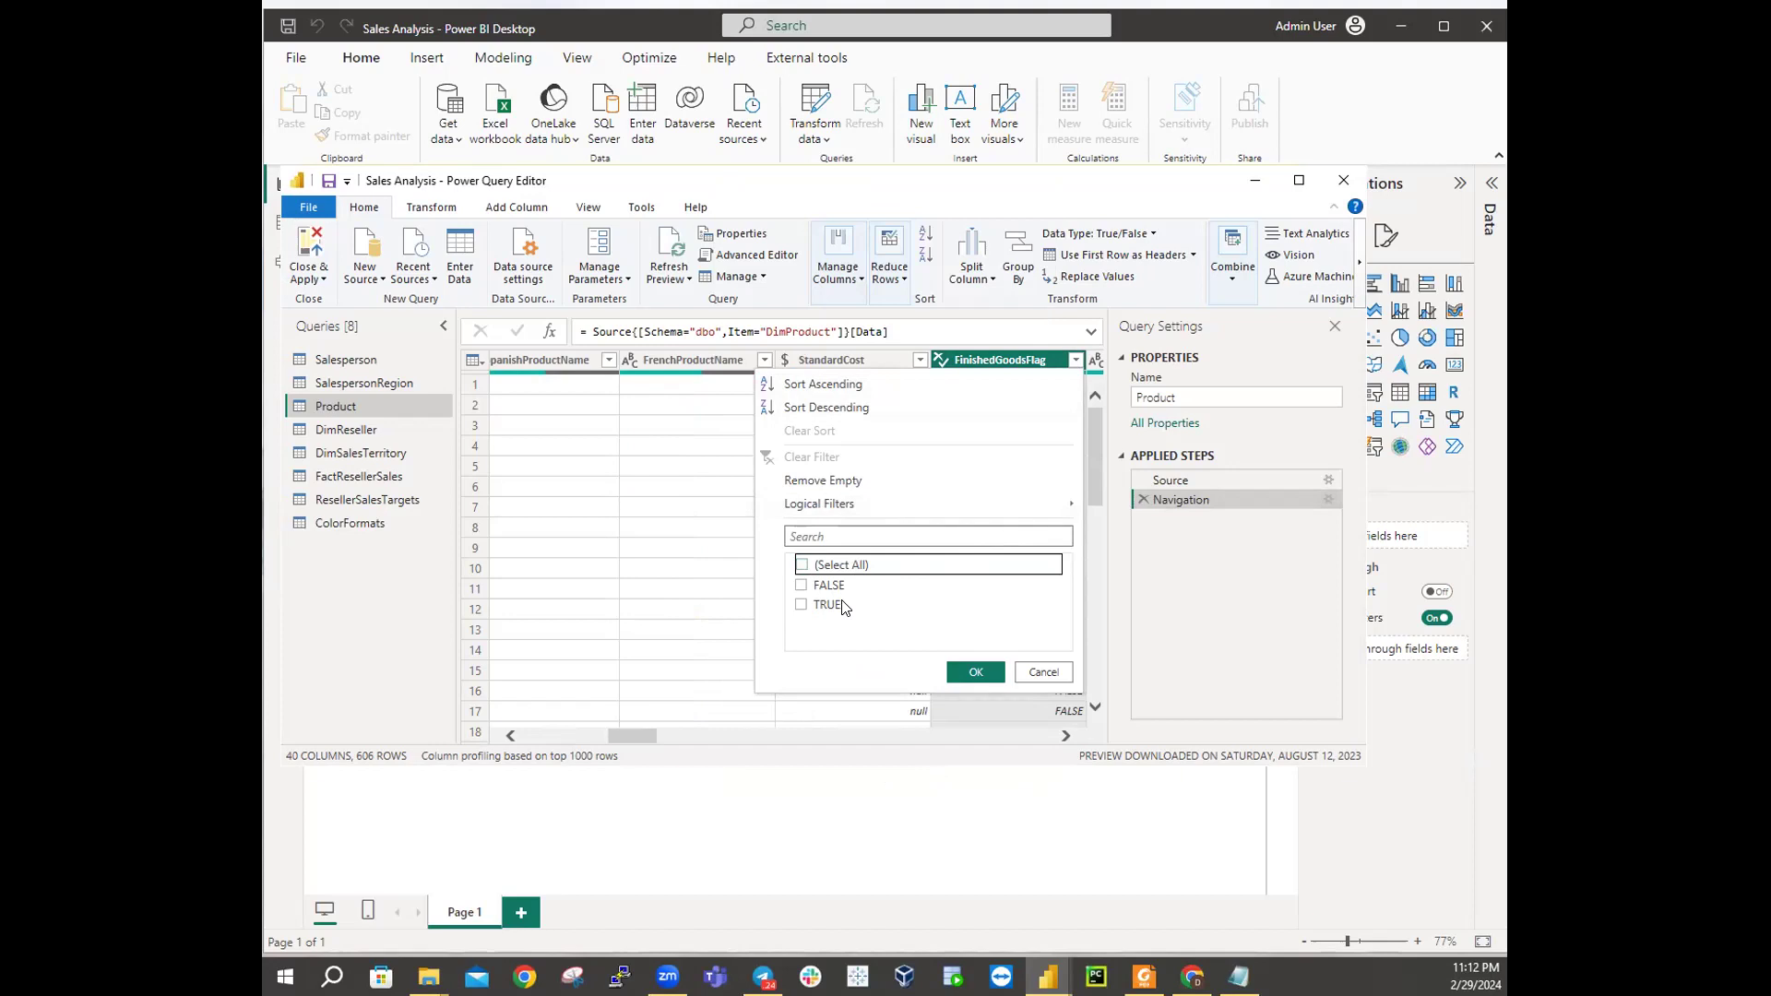
click(802, 606)
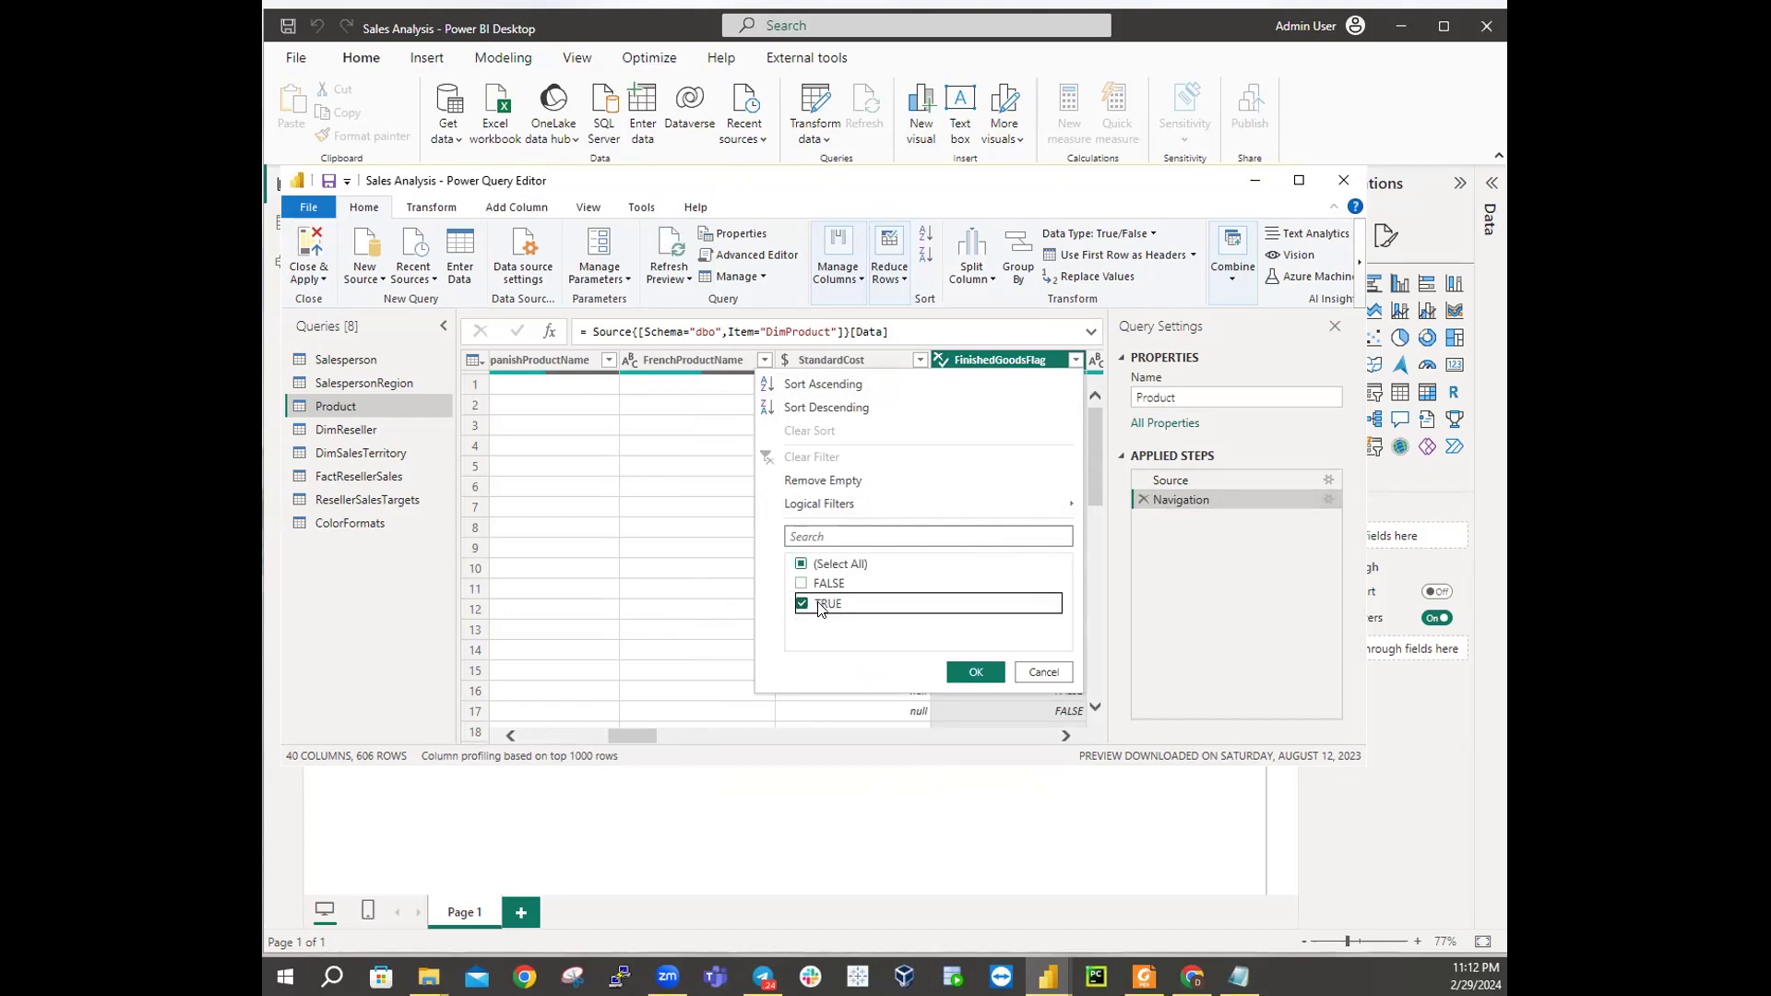
click(976, 673)
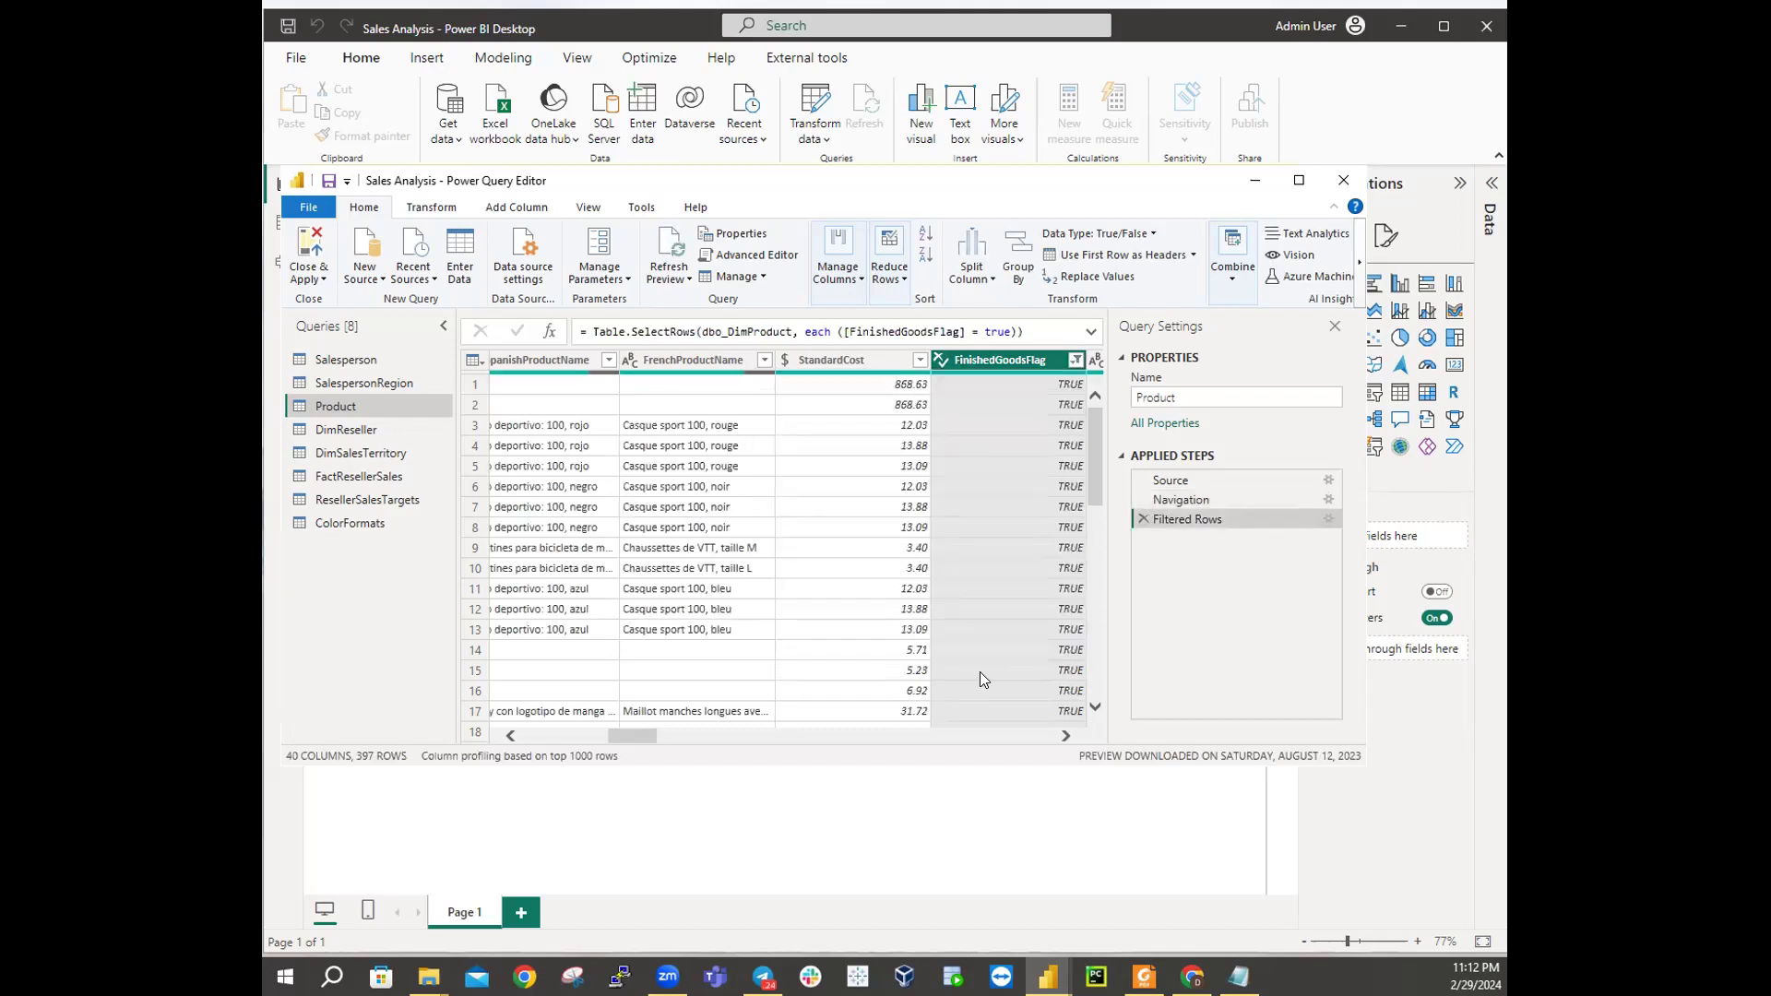
Step: In Choose Columns for the Product query, deselect all columns and select ProductKey, EnglishProductName, StandardCost and Color
drag(644, 735, 453, 709)
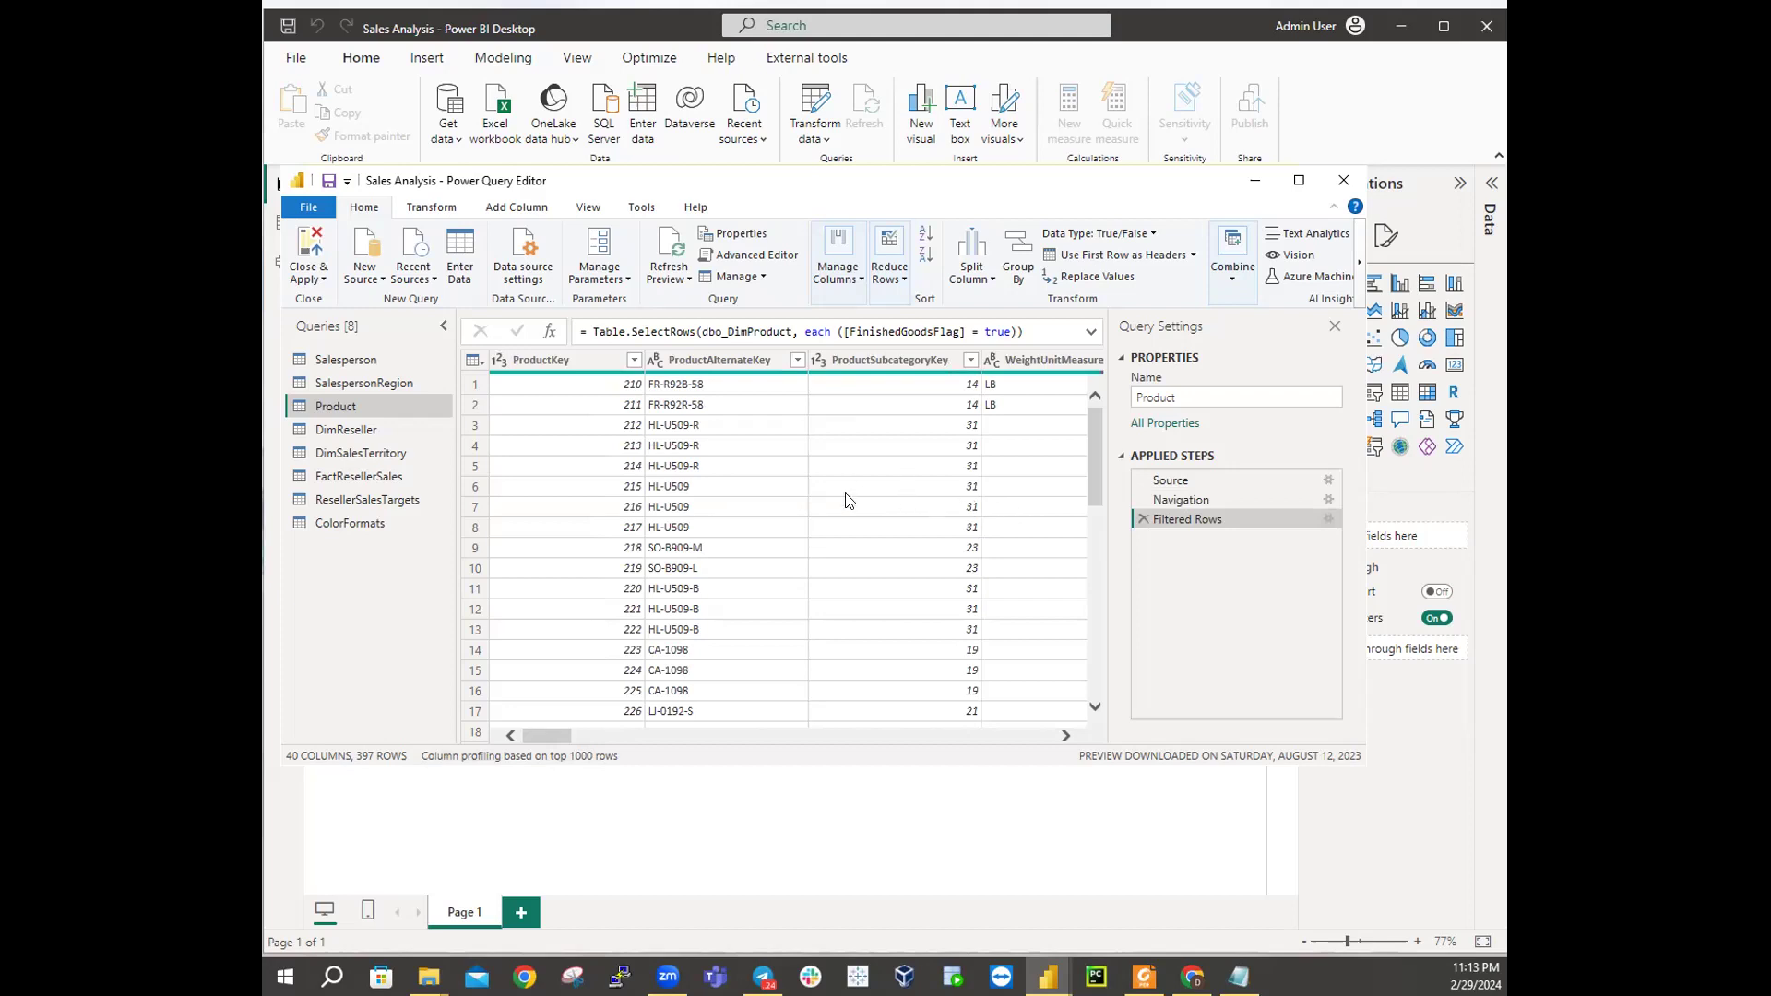
click(860, 283)
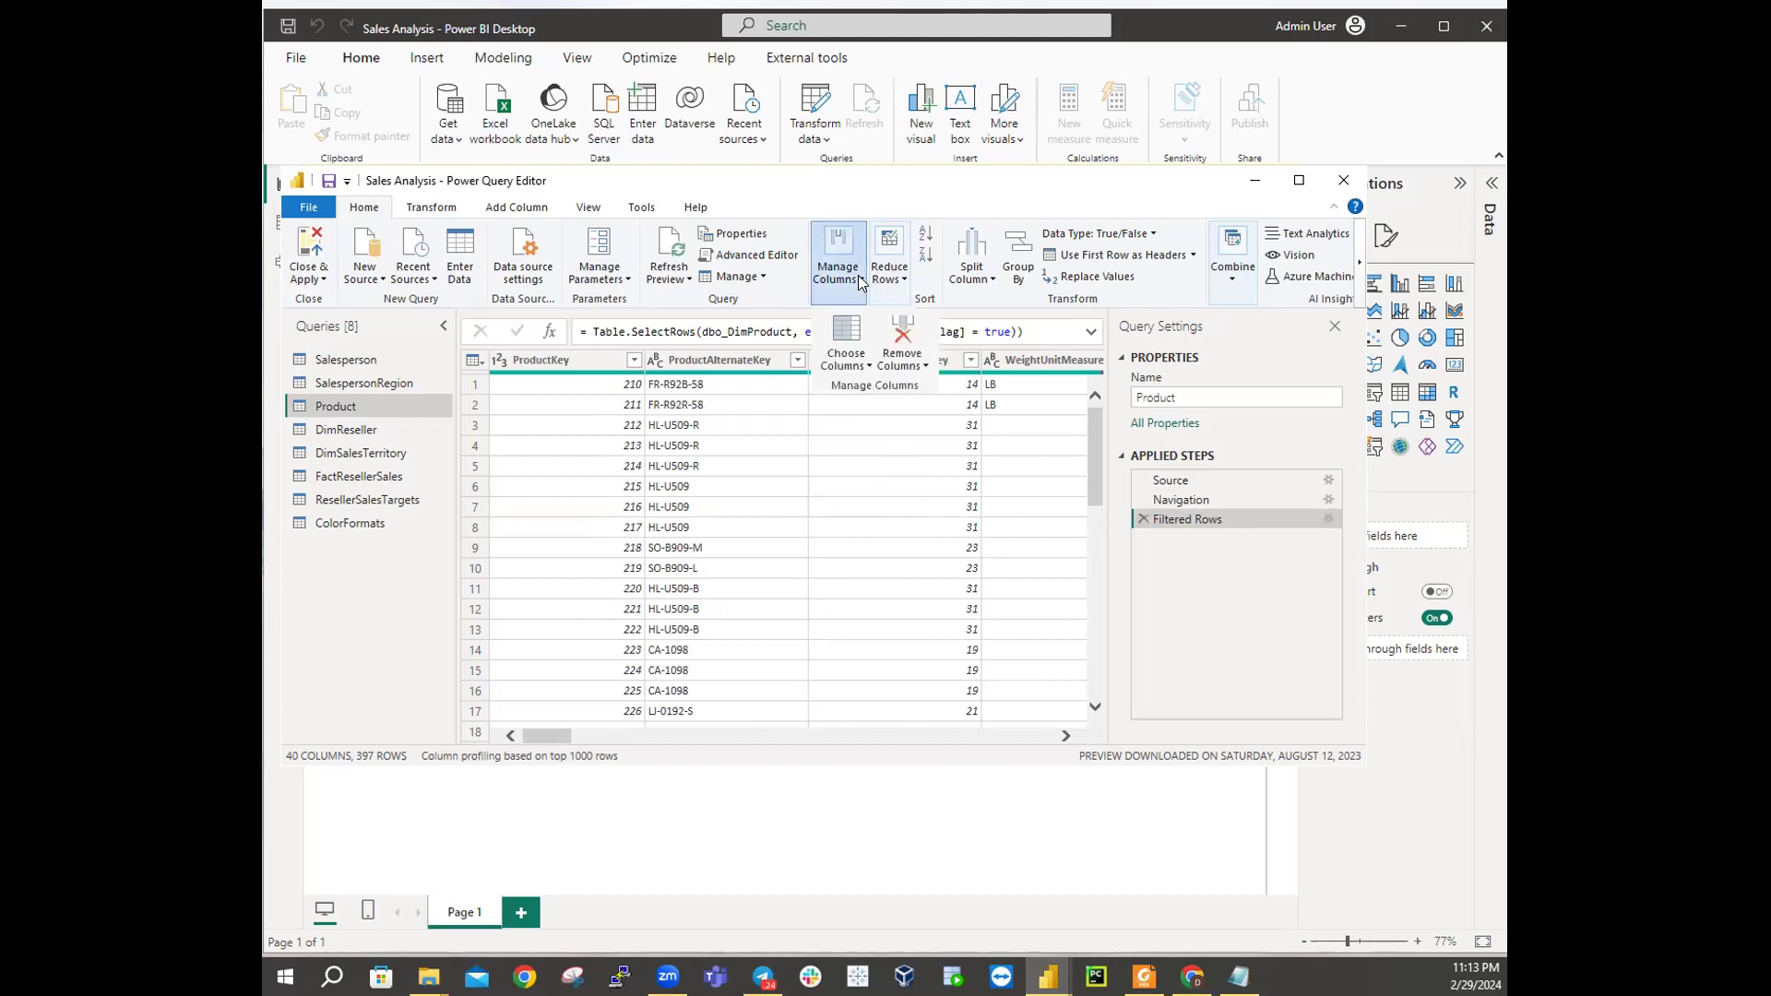
click(871, 368)
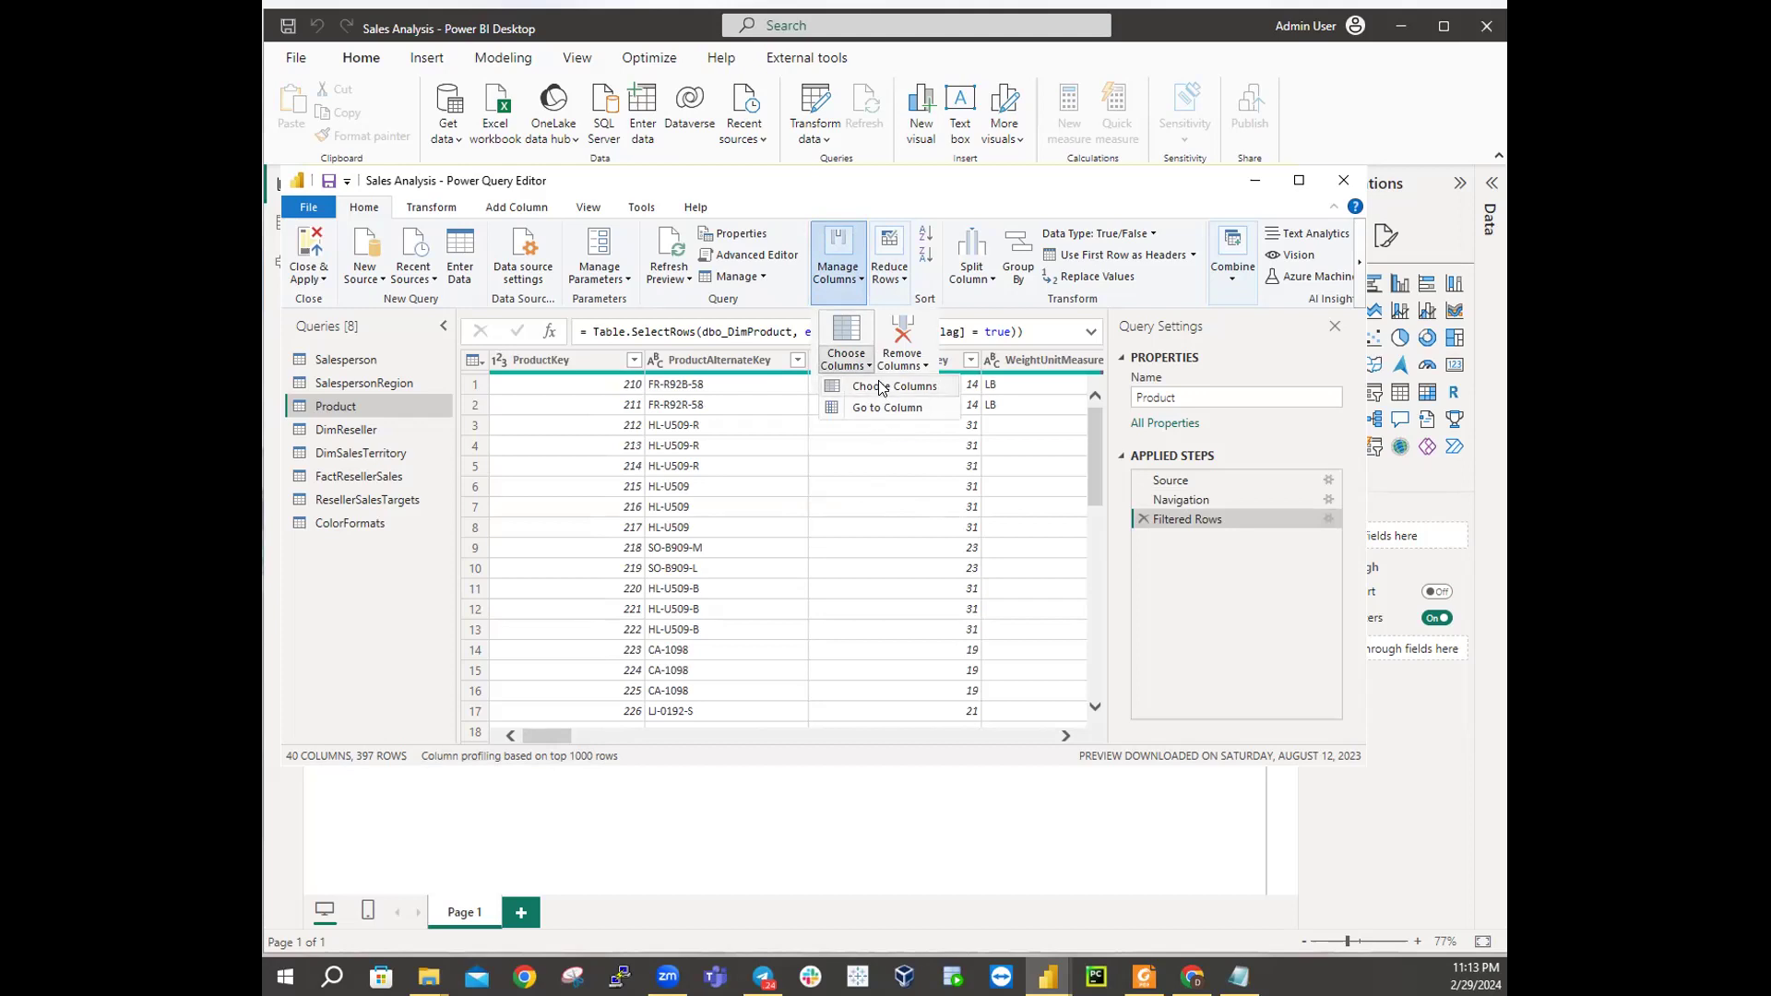
click(881, 386)
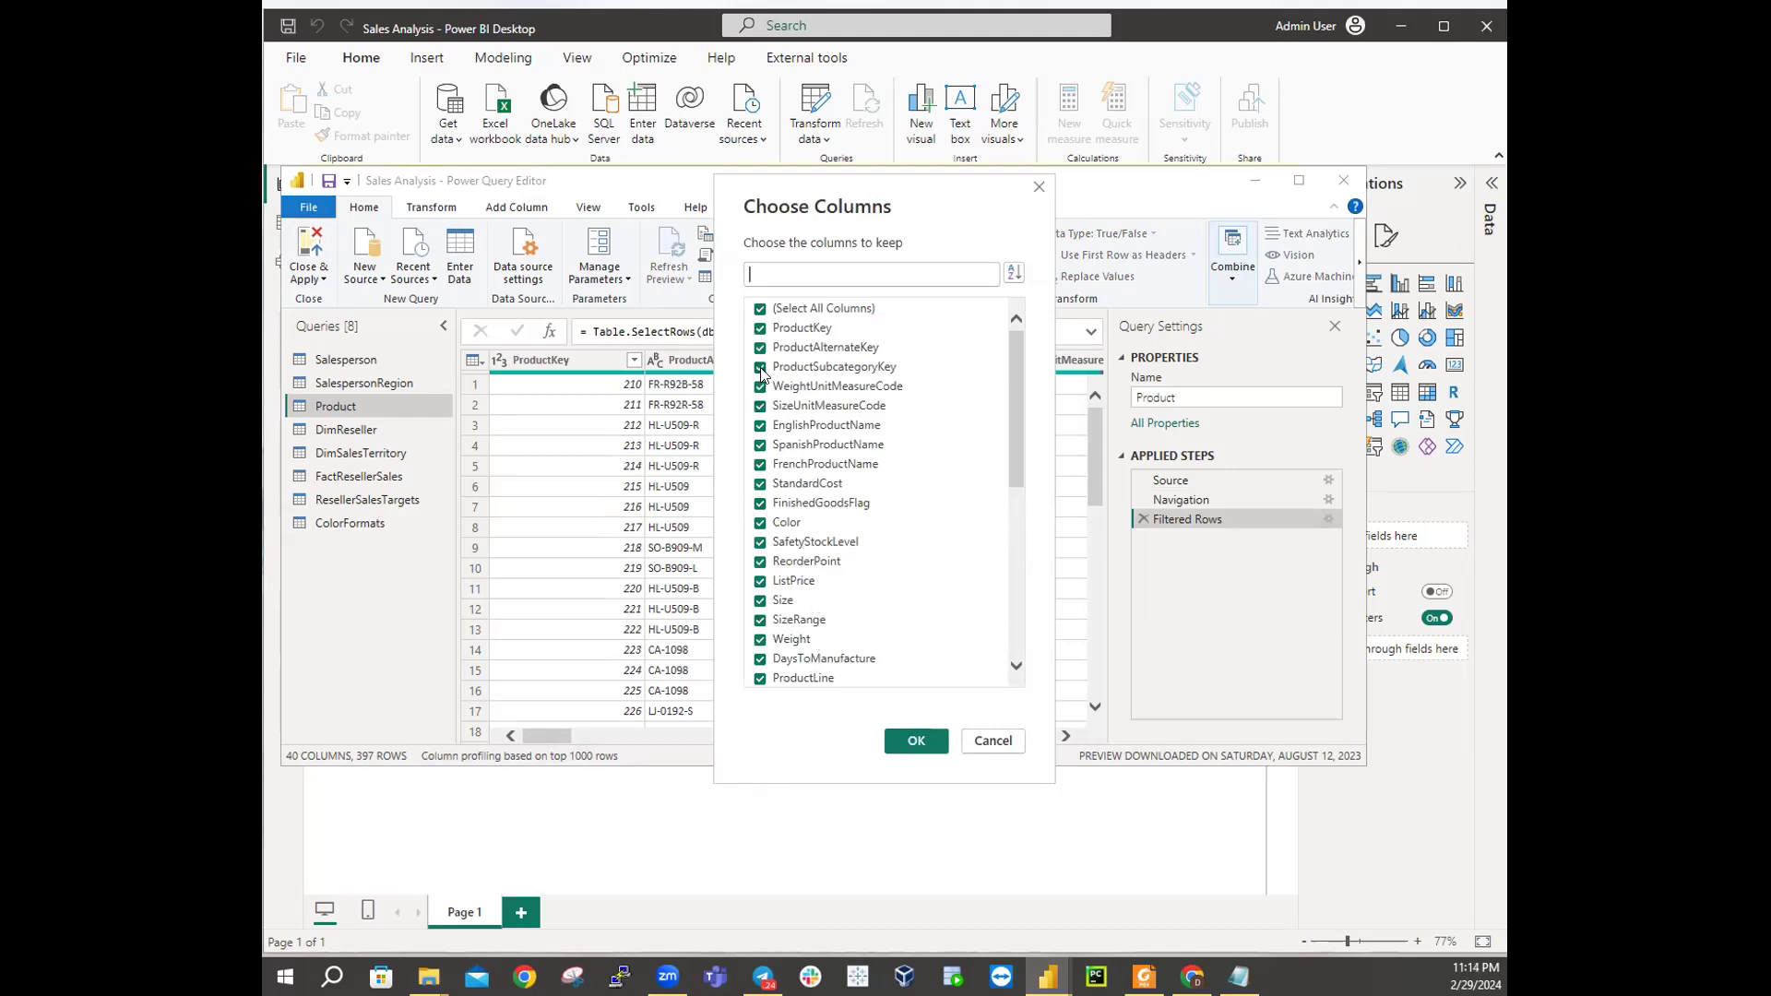
click(760, 309)
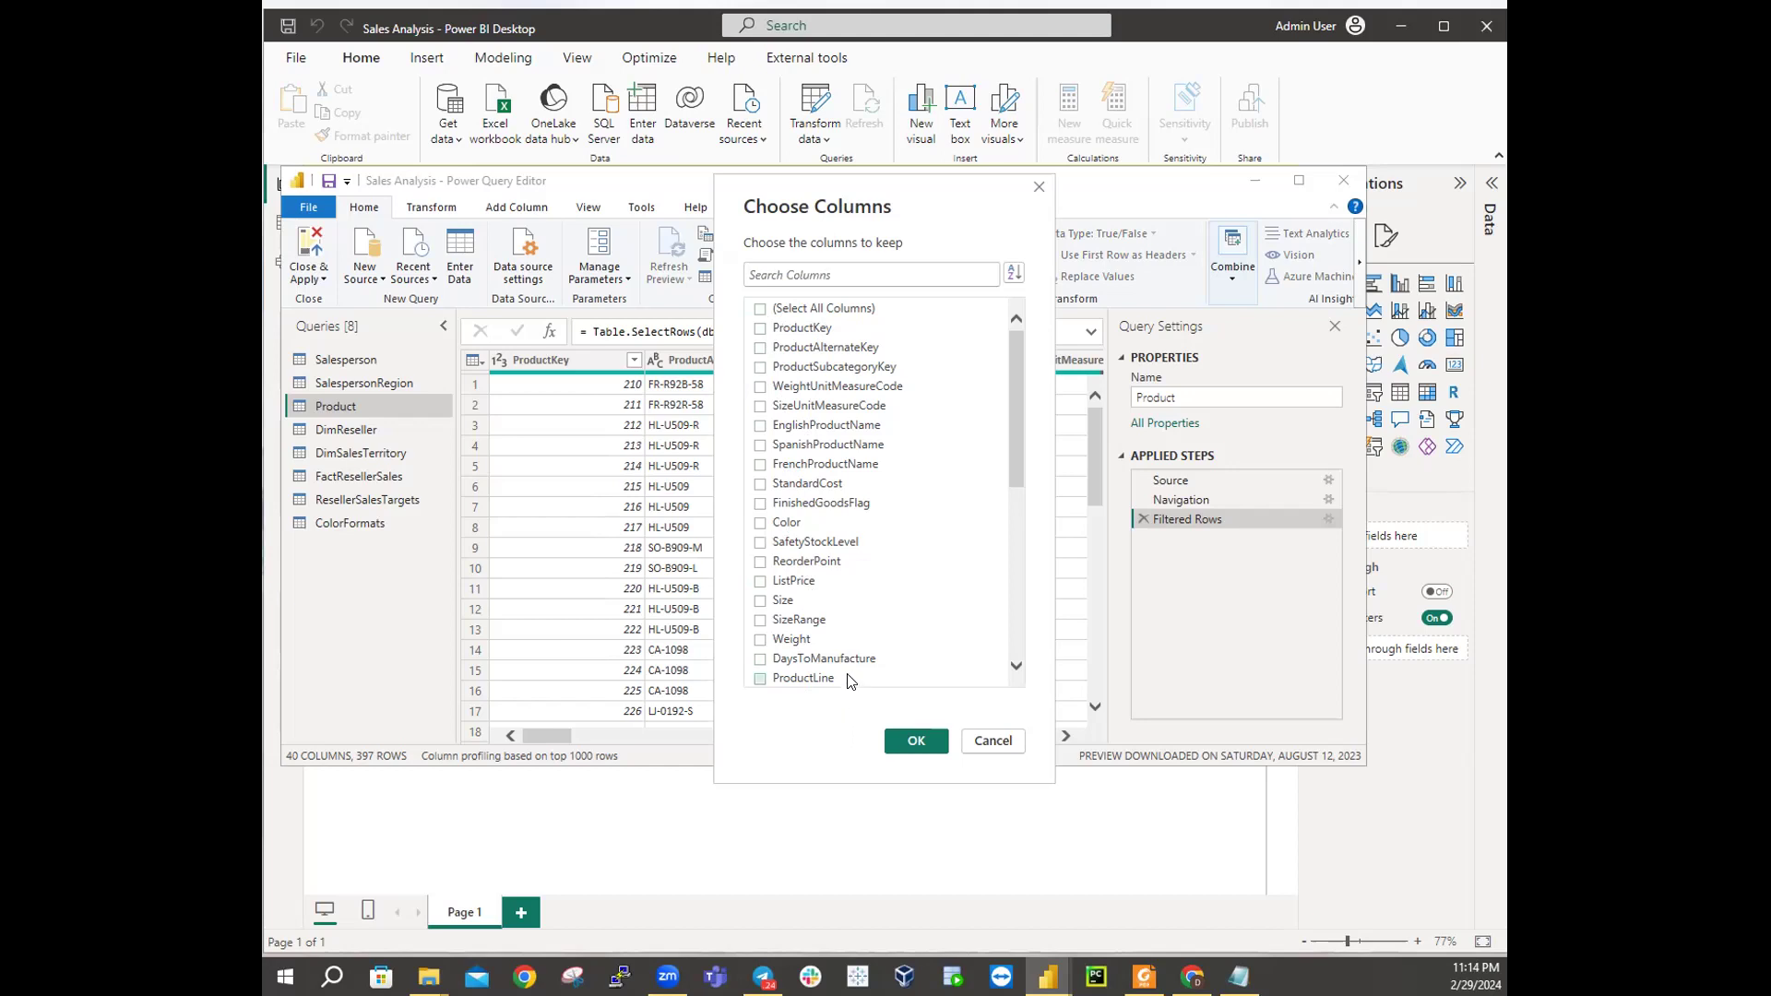
click(762, 331)
click(761, 485)
click(761, 523)
Step: Add DimProductSubcategory to the columns to keep, check the selection and apply it to the Product query
scroll(892, 624, down, 1)
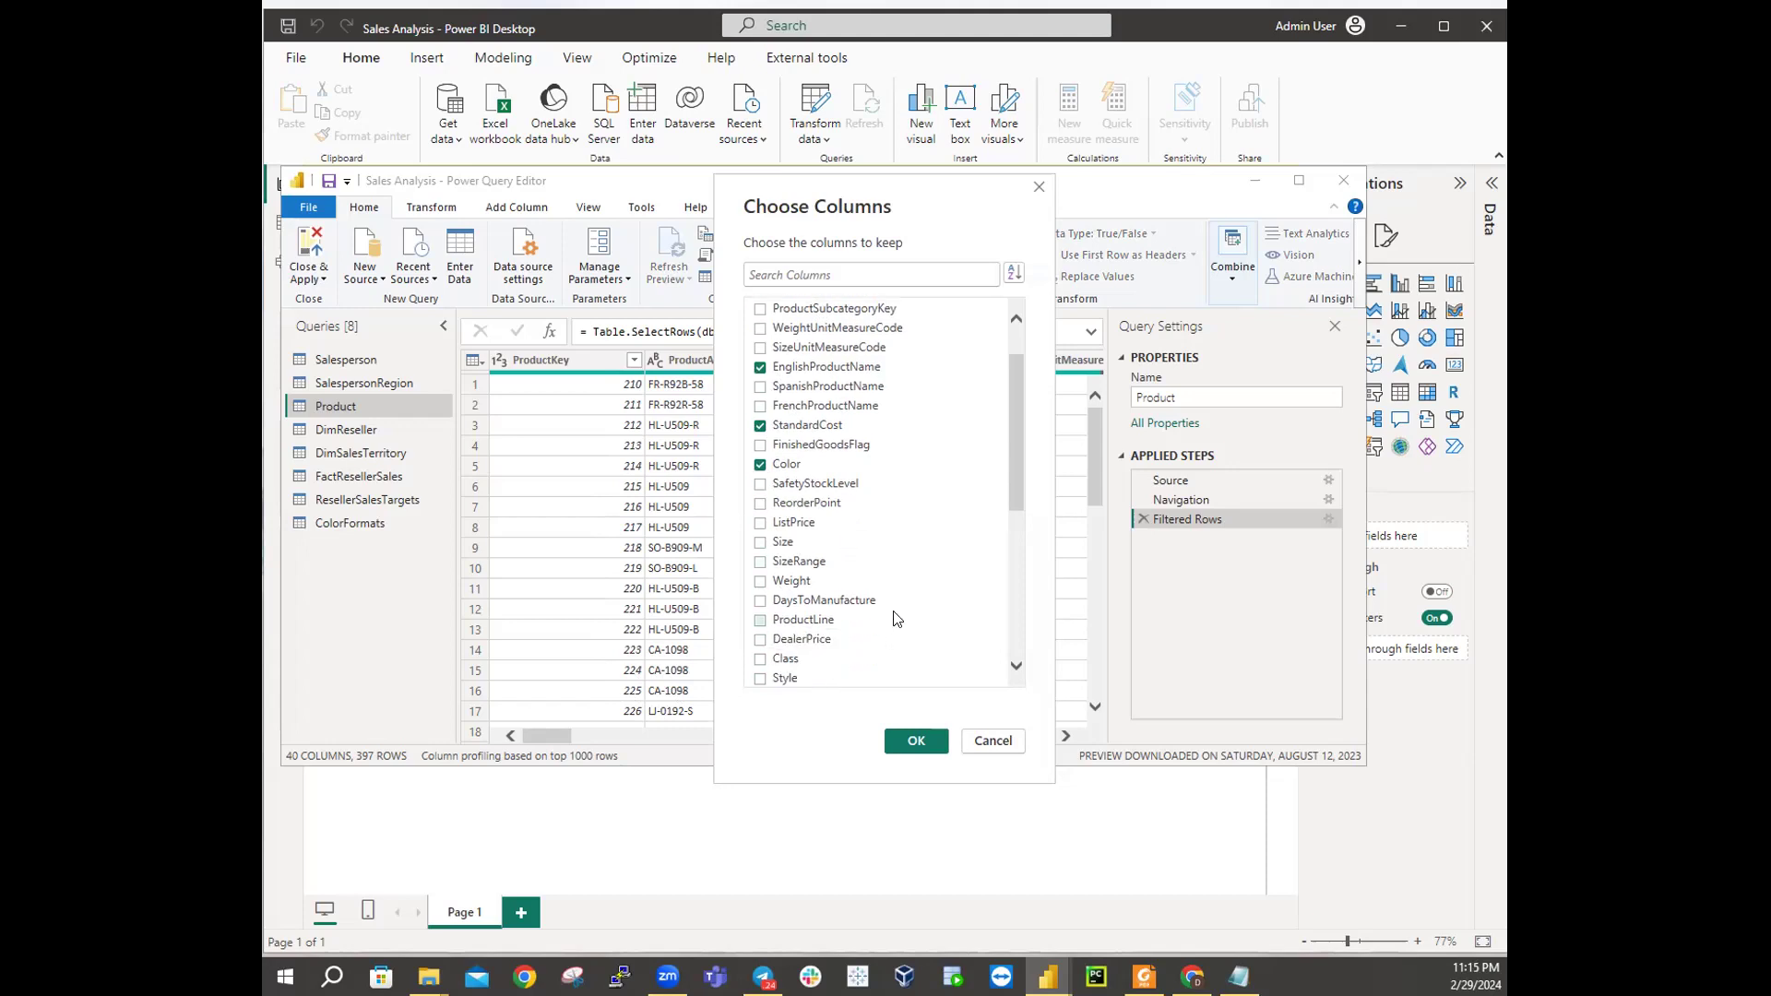
scroll(893, 624, down, 3)
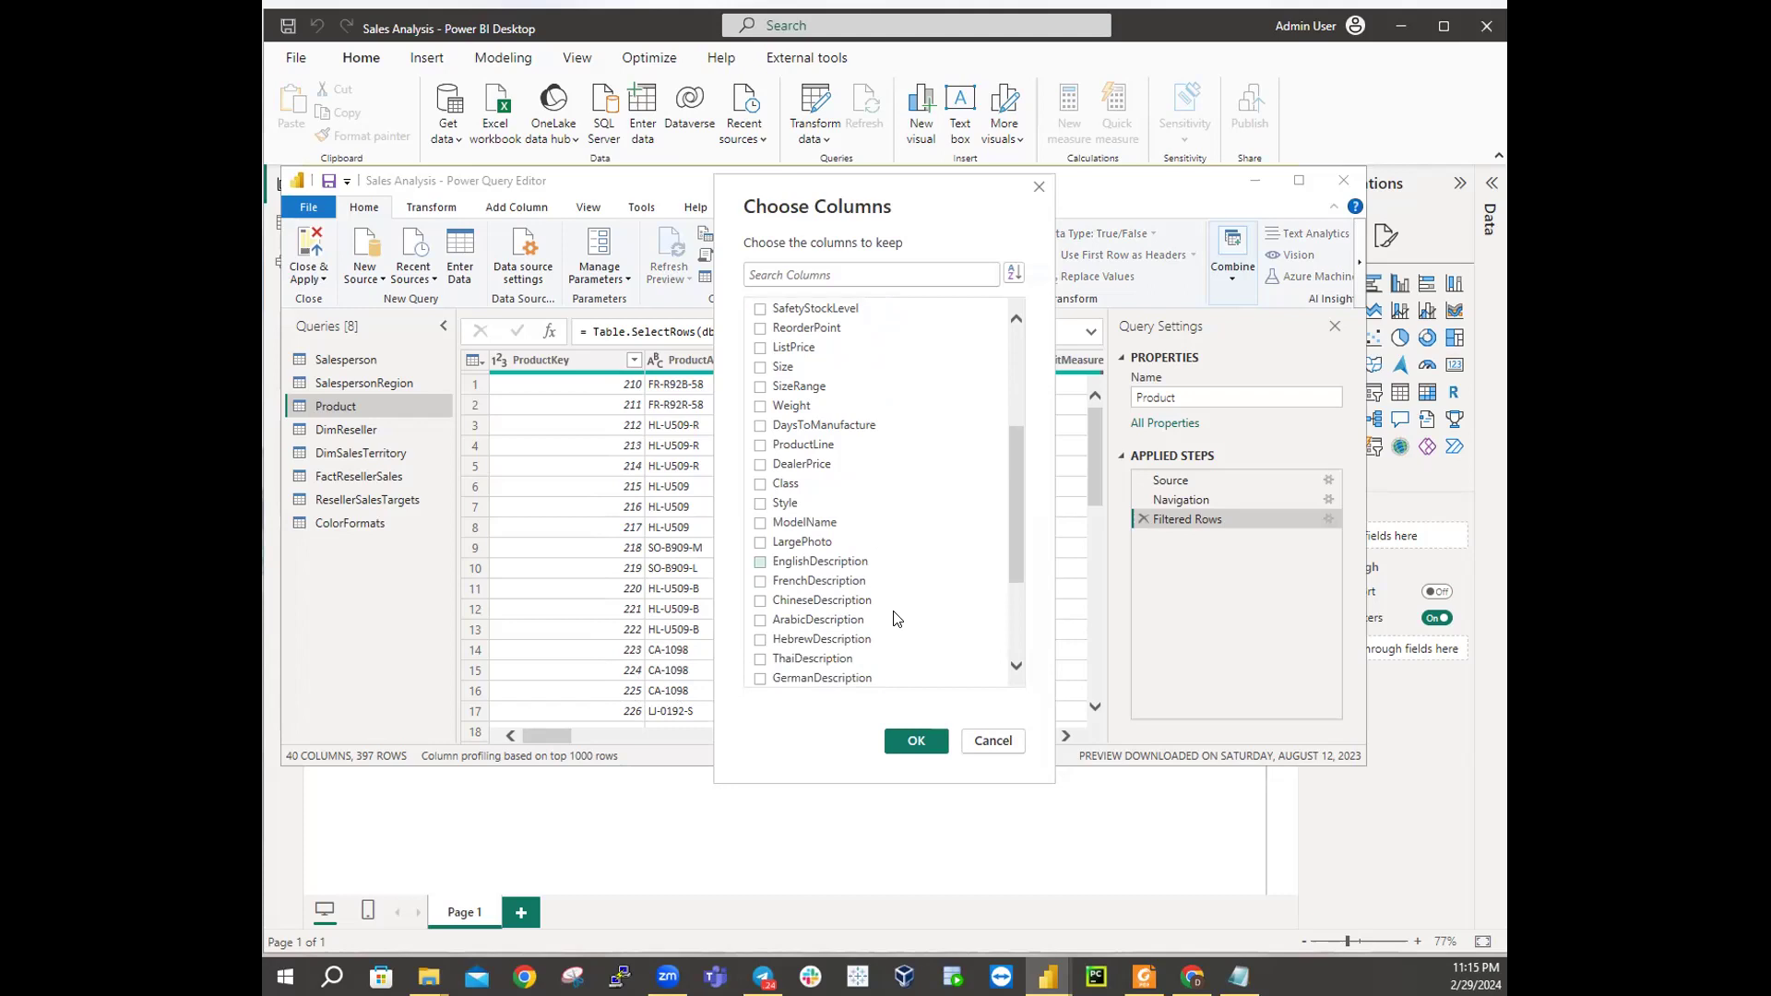
scroll(895, 619, down, 3)
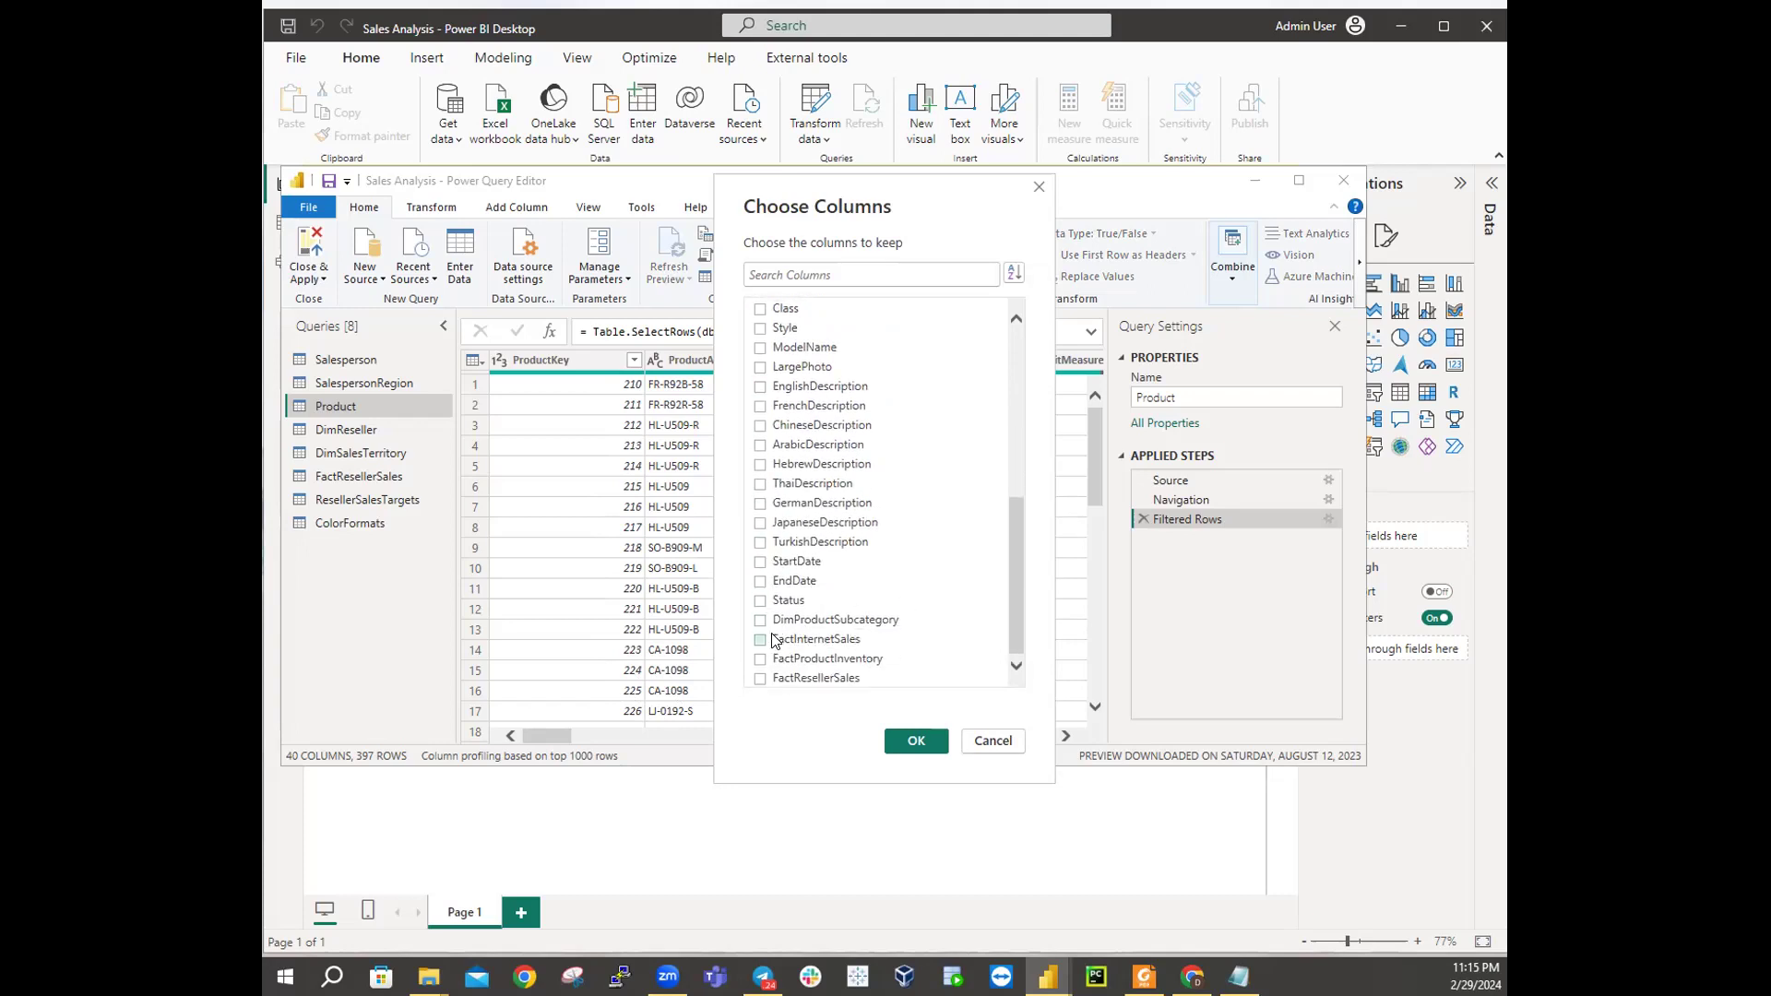
click(760, 621)
scroll(982, 606, up, 4)
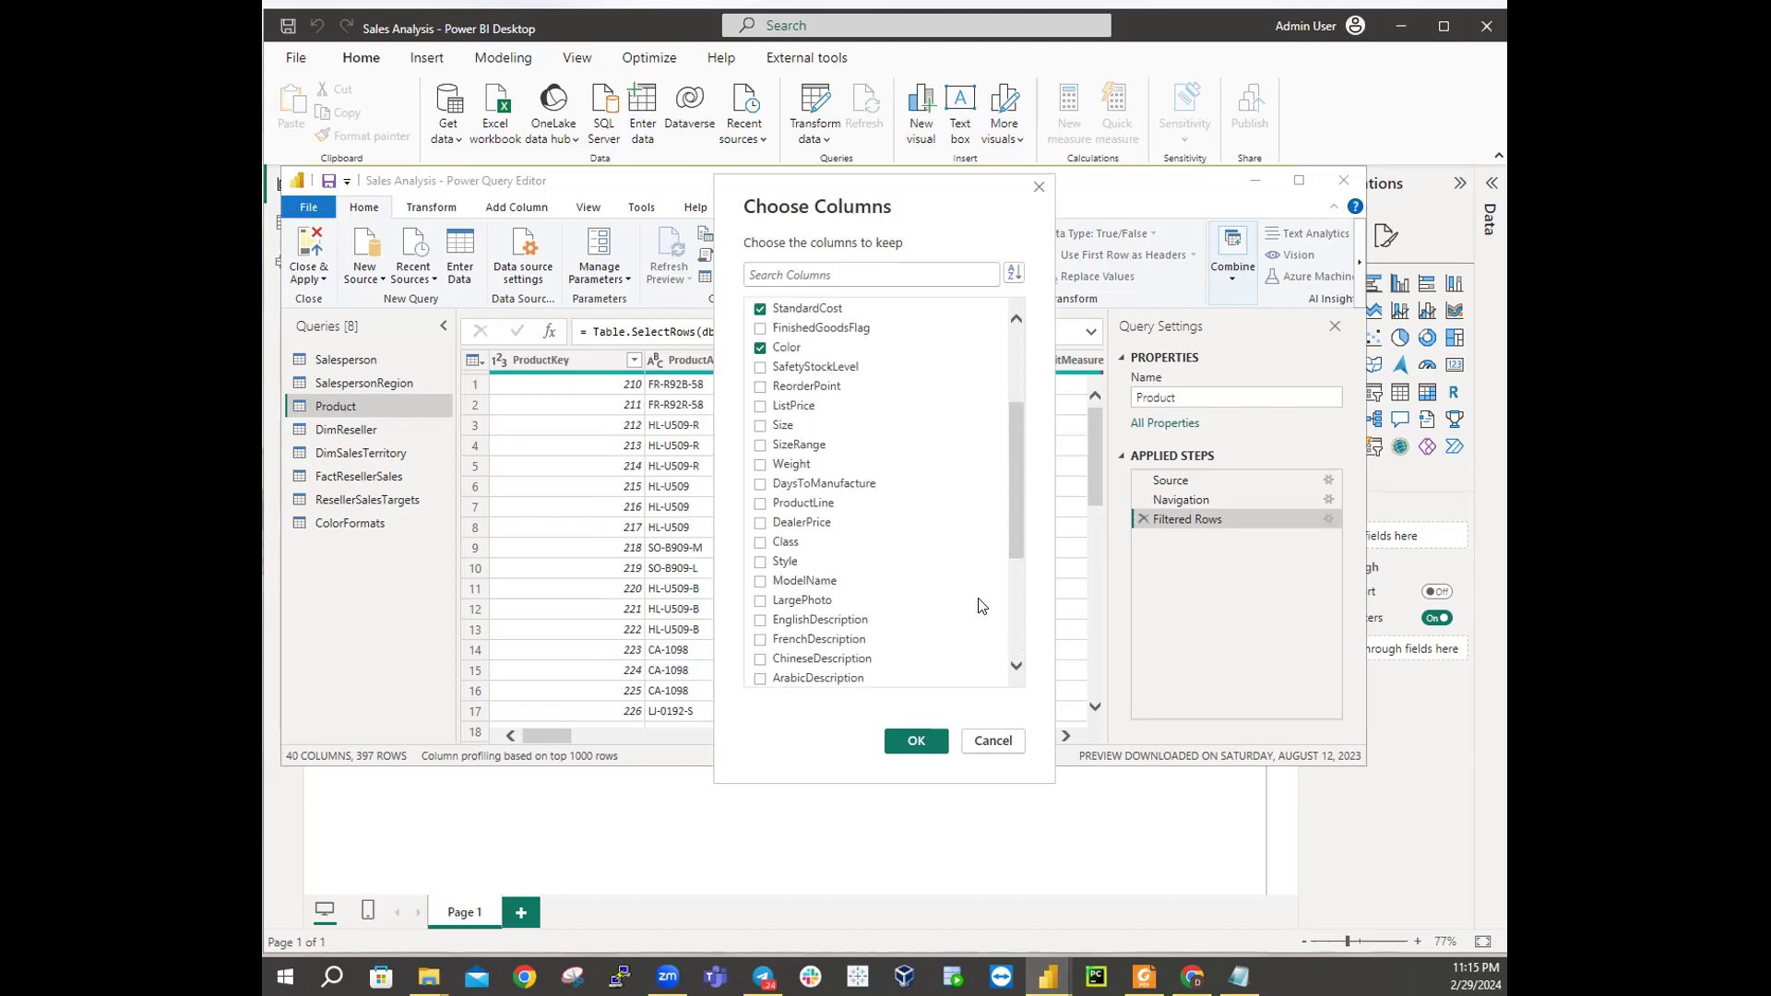
scroll(982, 606, up, 3)
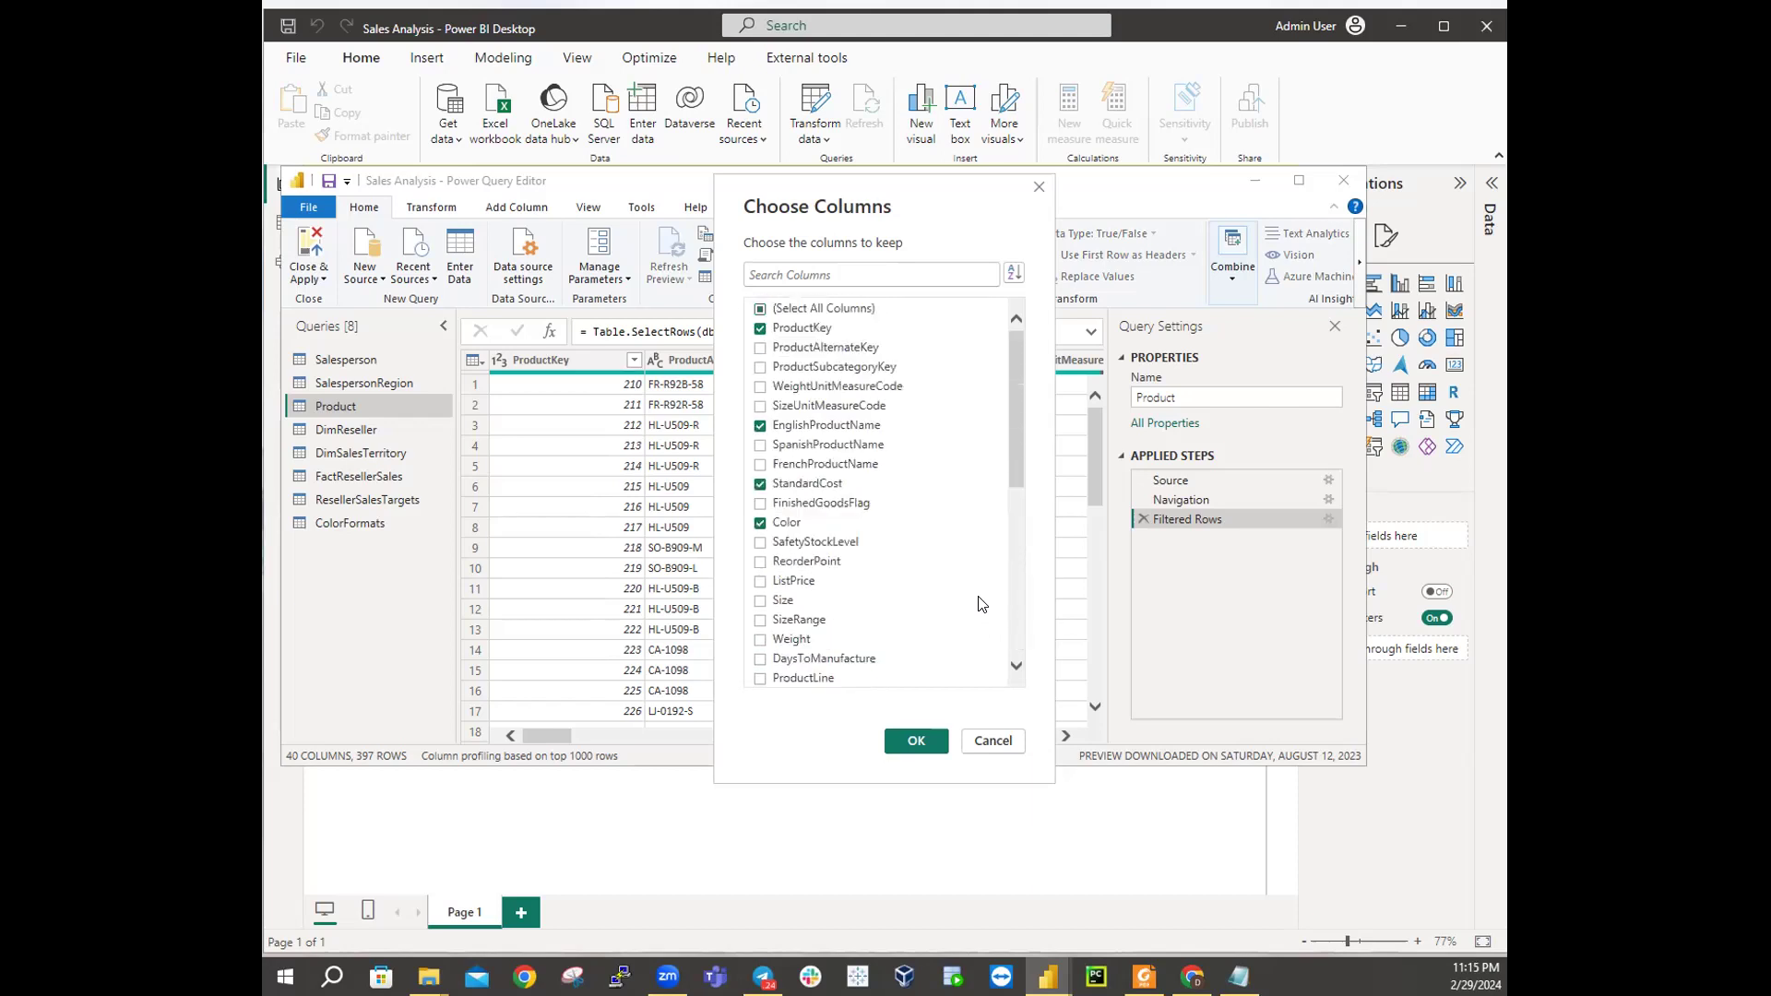
scroll(983, 604, down, 7)
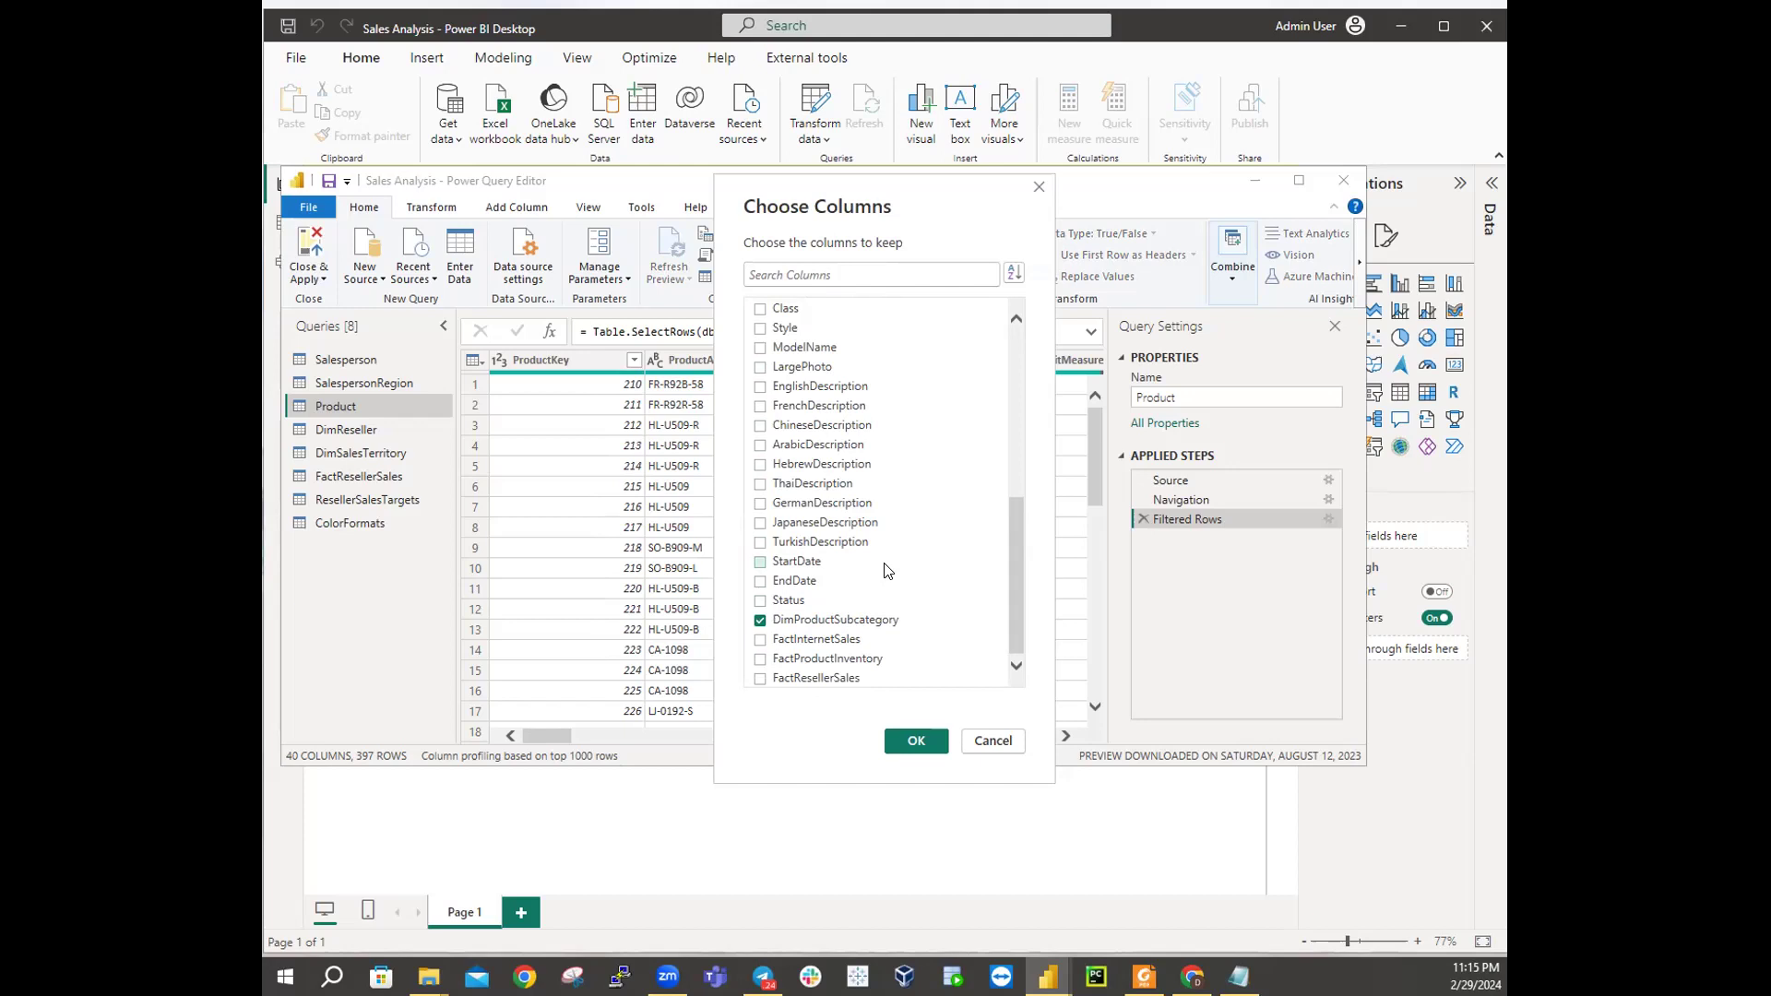
click(909, 741)
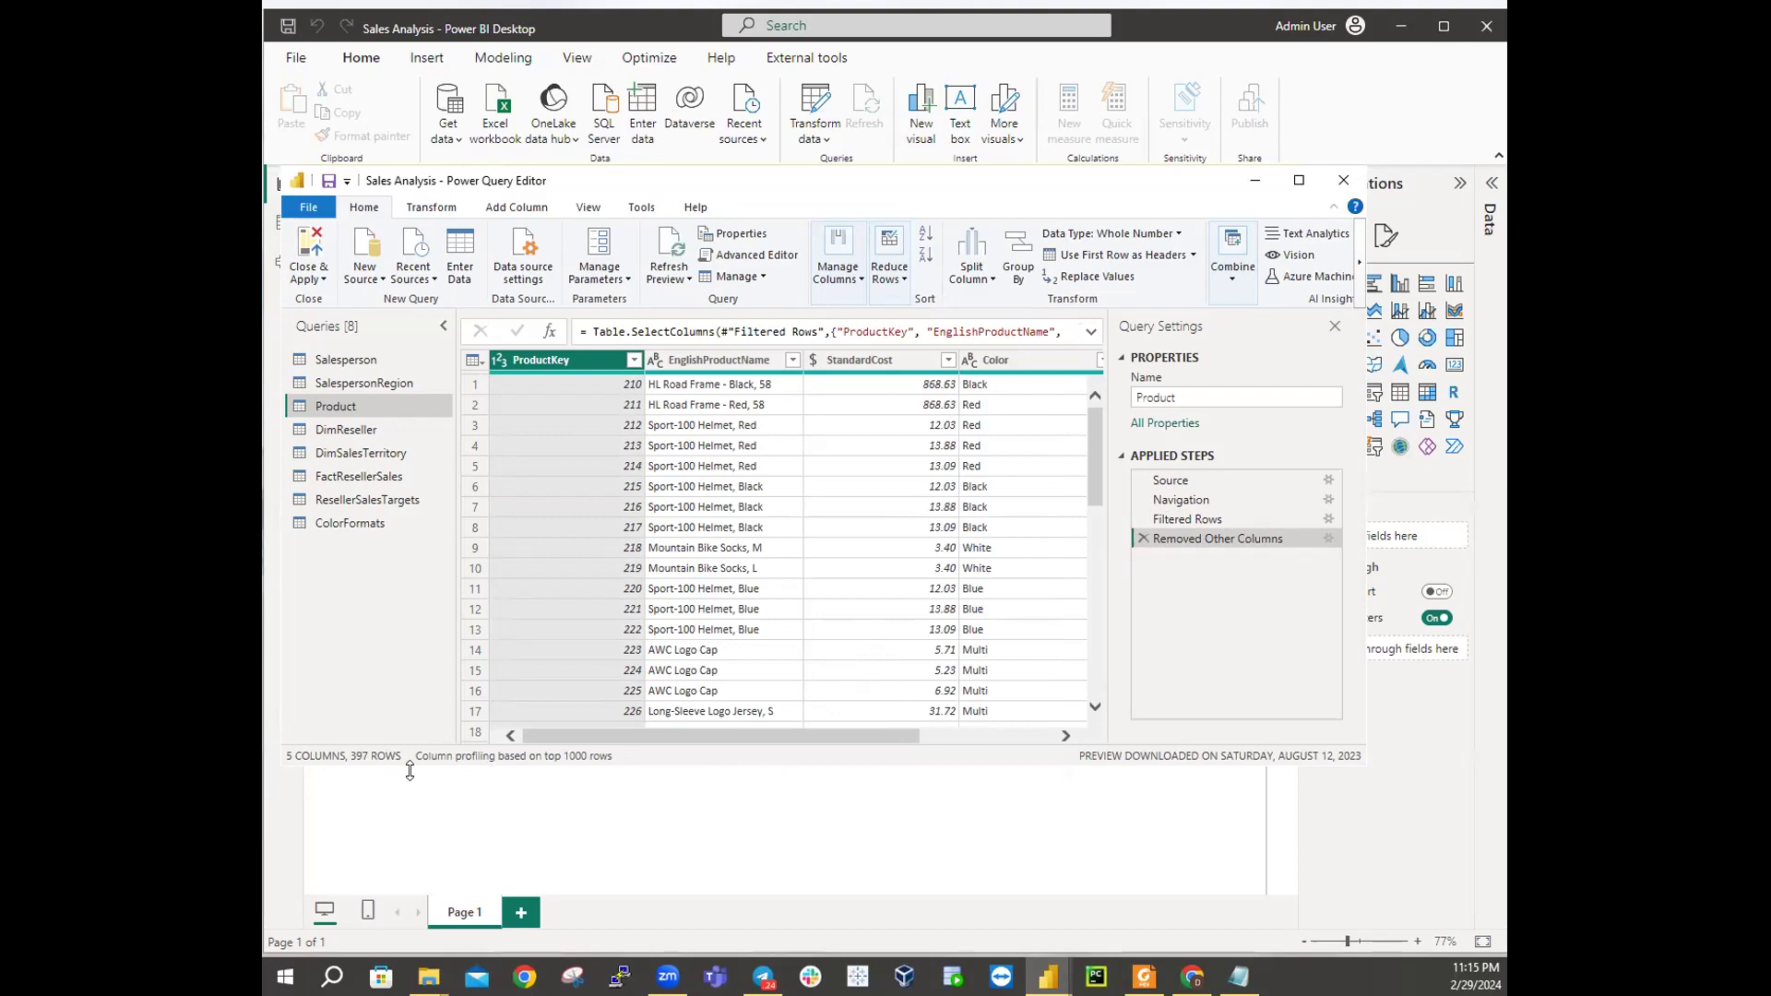
Step: Set the DimProductSubcategory expansion to include only EnglishProductSubcategoryName, with the original column name prefix turned off
drag(631, 735, 869, 738)
drag(624, 730, 657, 732)
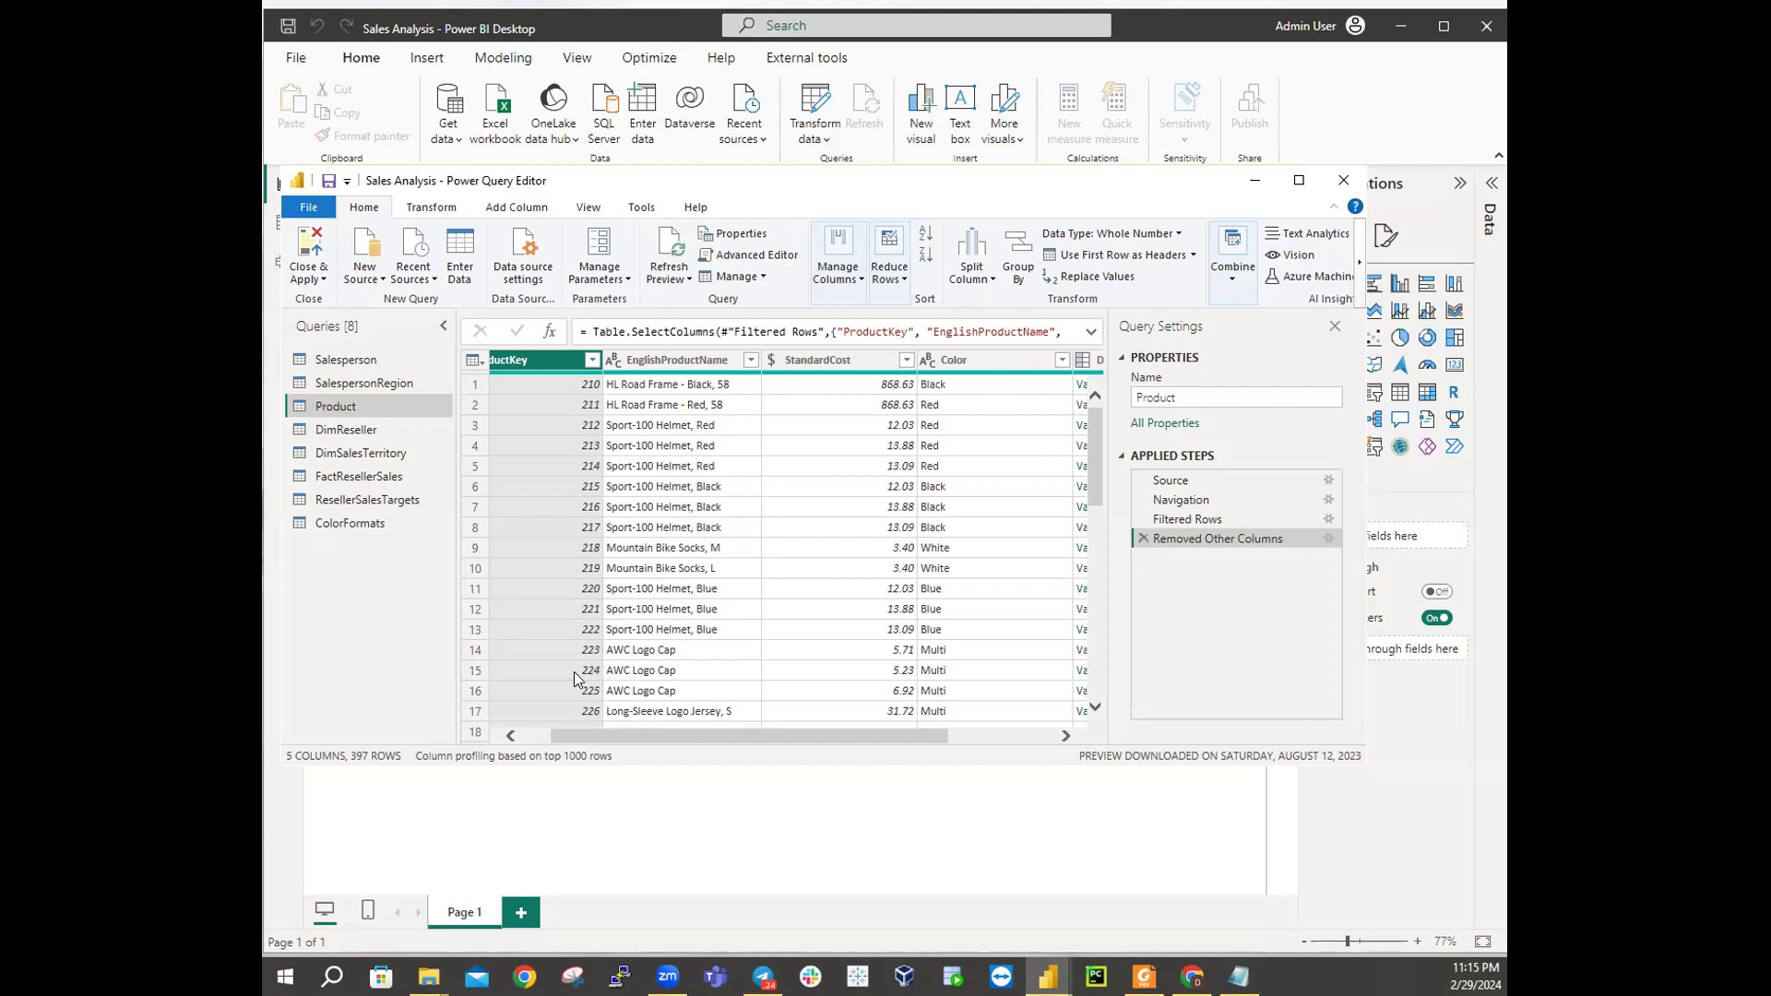
drag(625, 732, 412, 735)
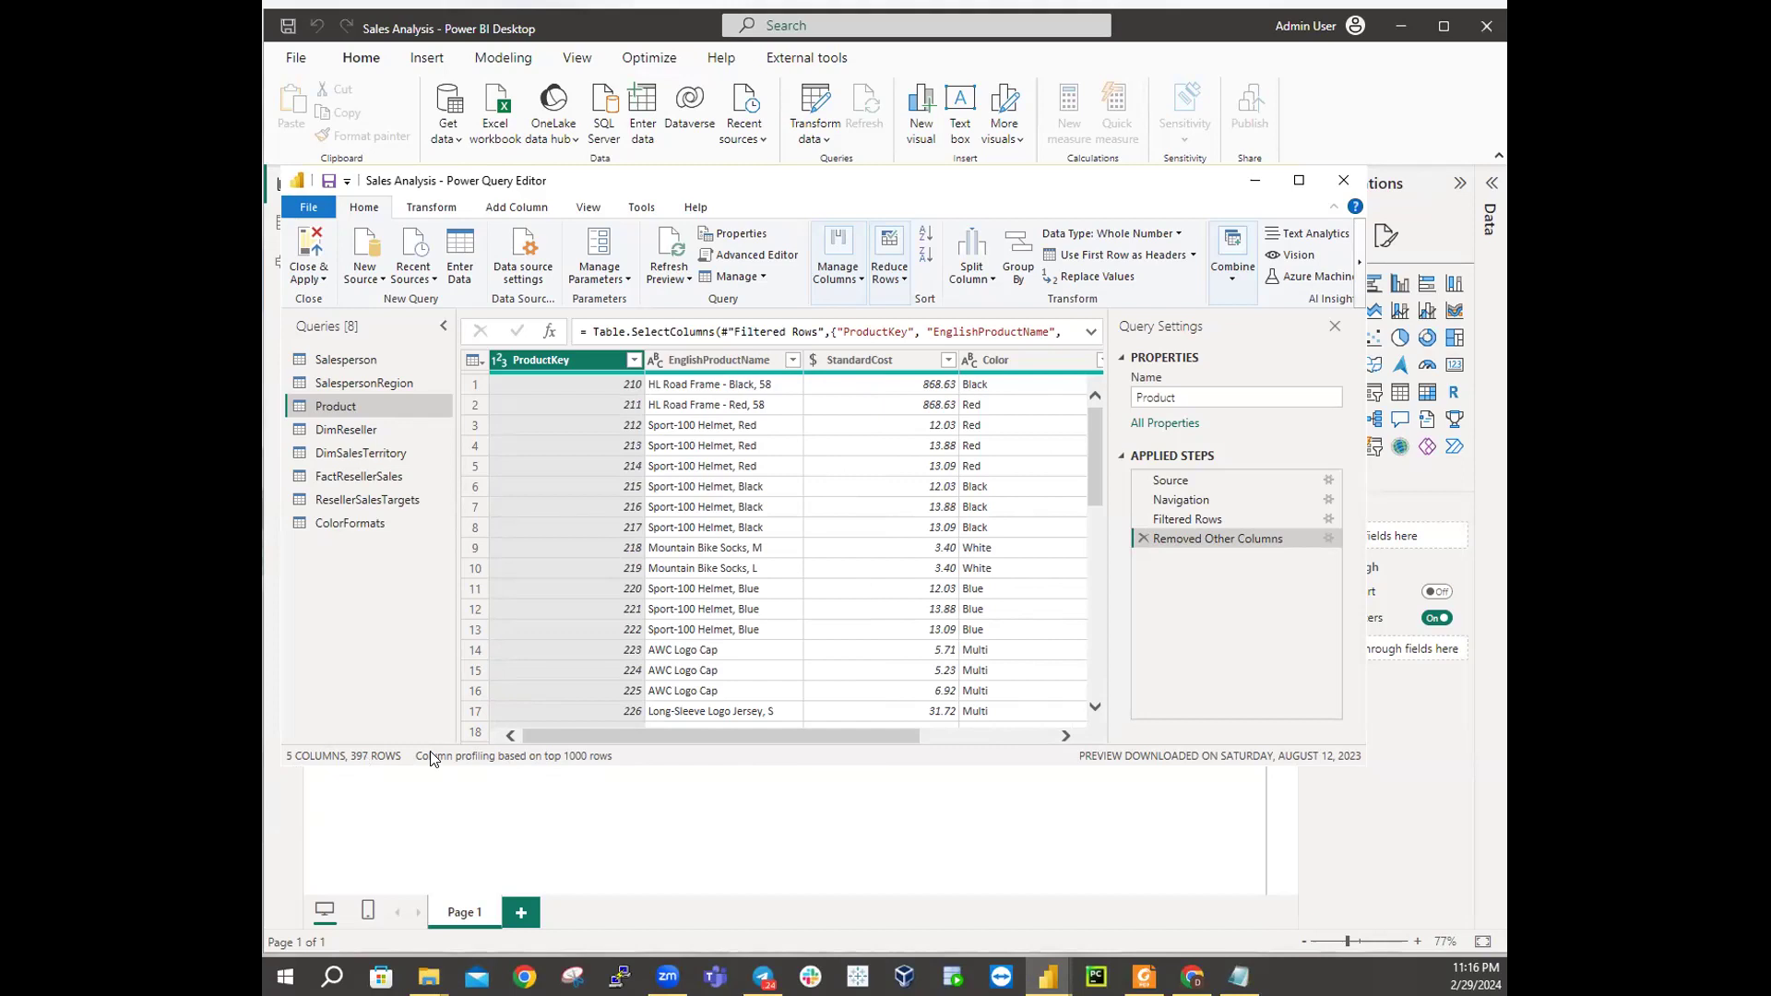
drag(739, 728, 1020, 729)
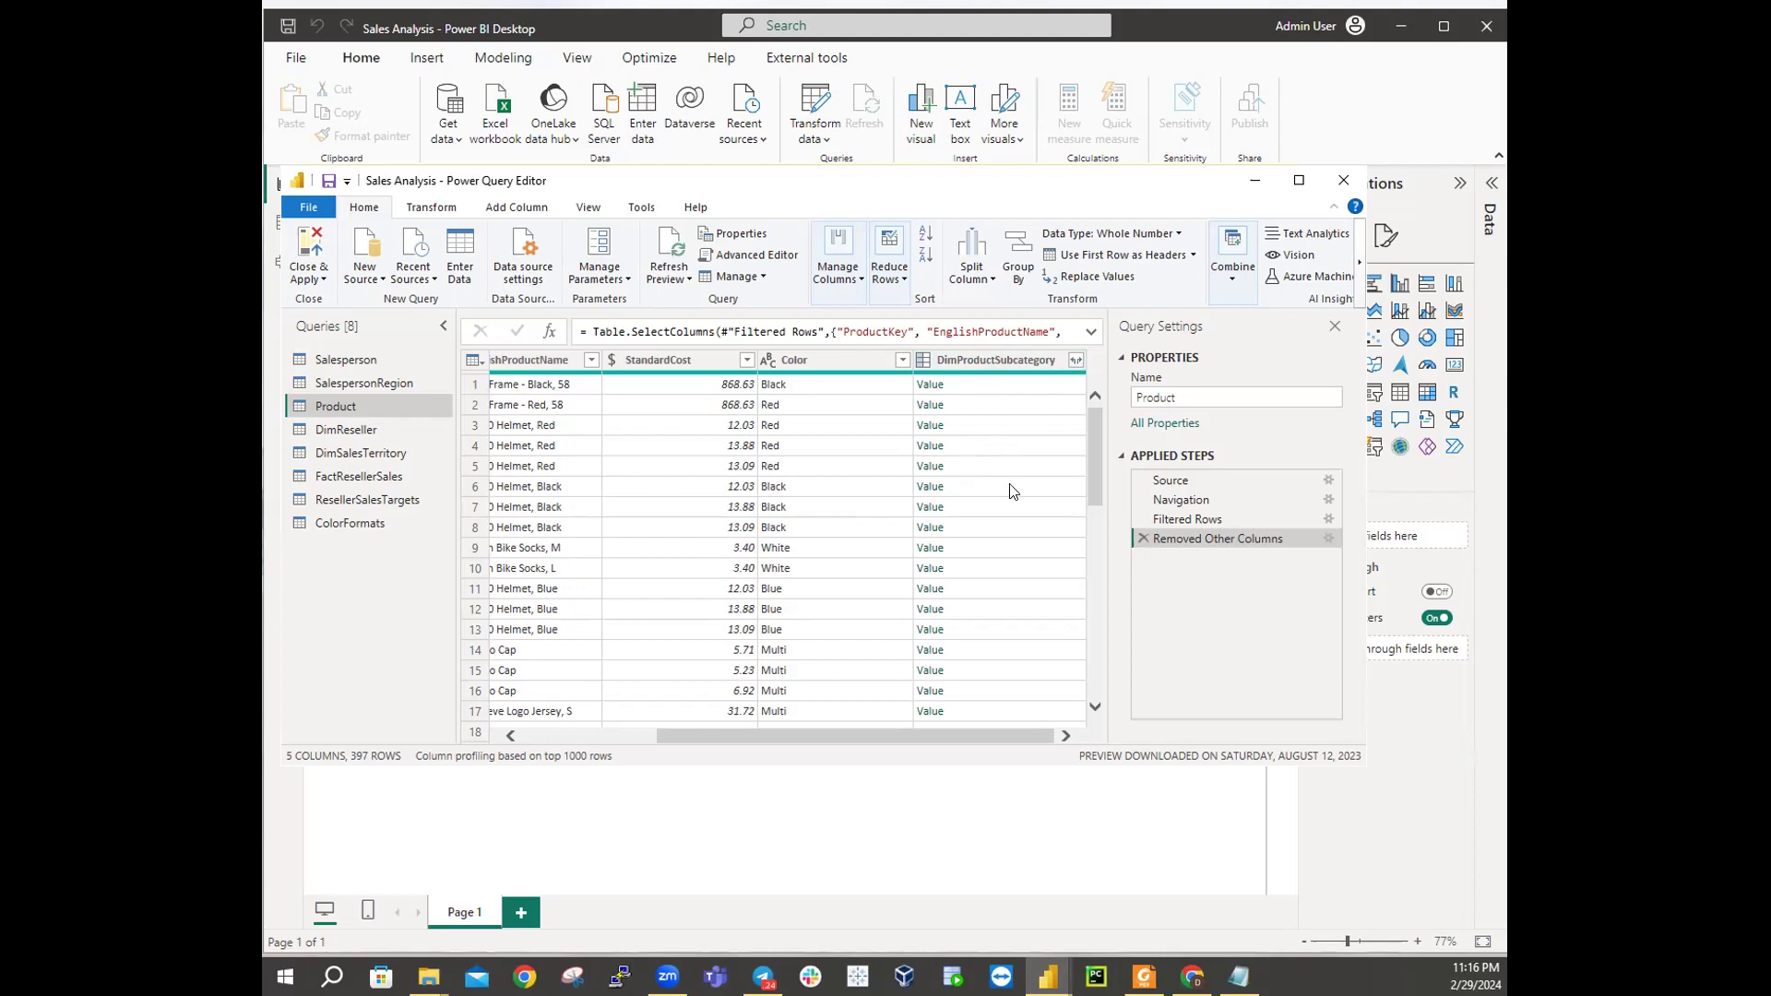
click(1075, 361)
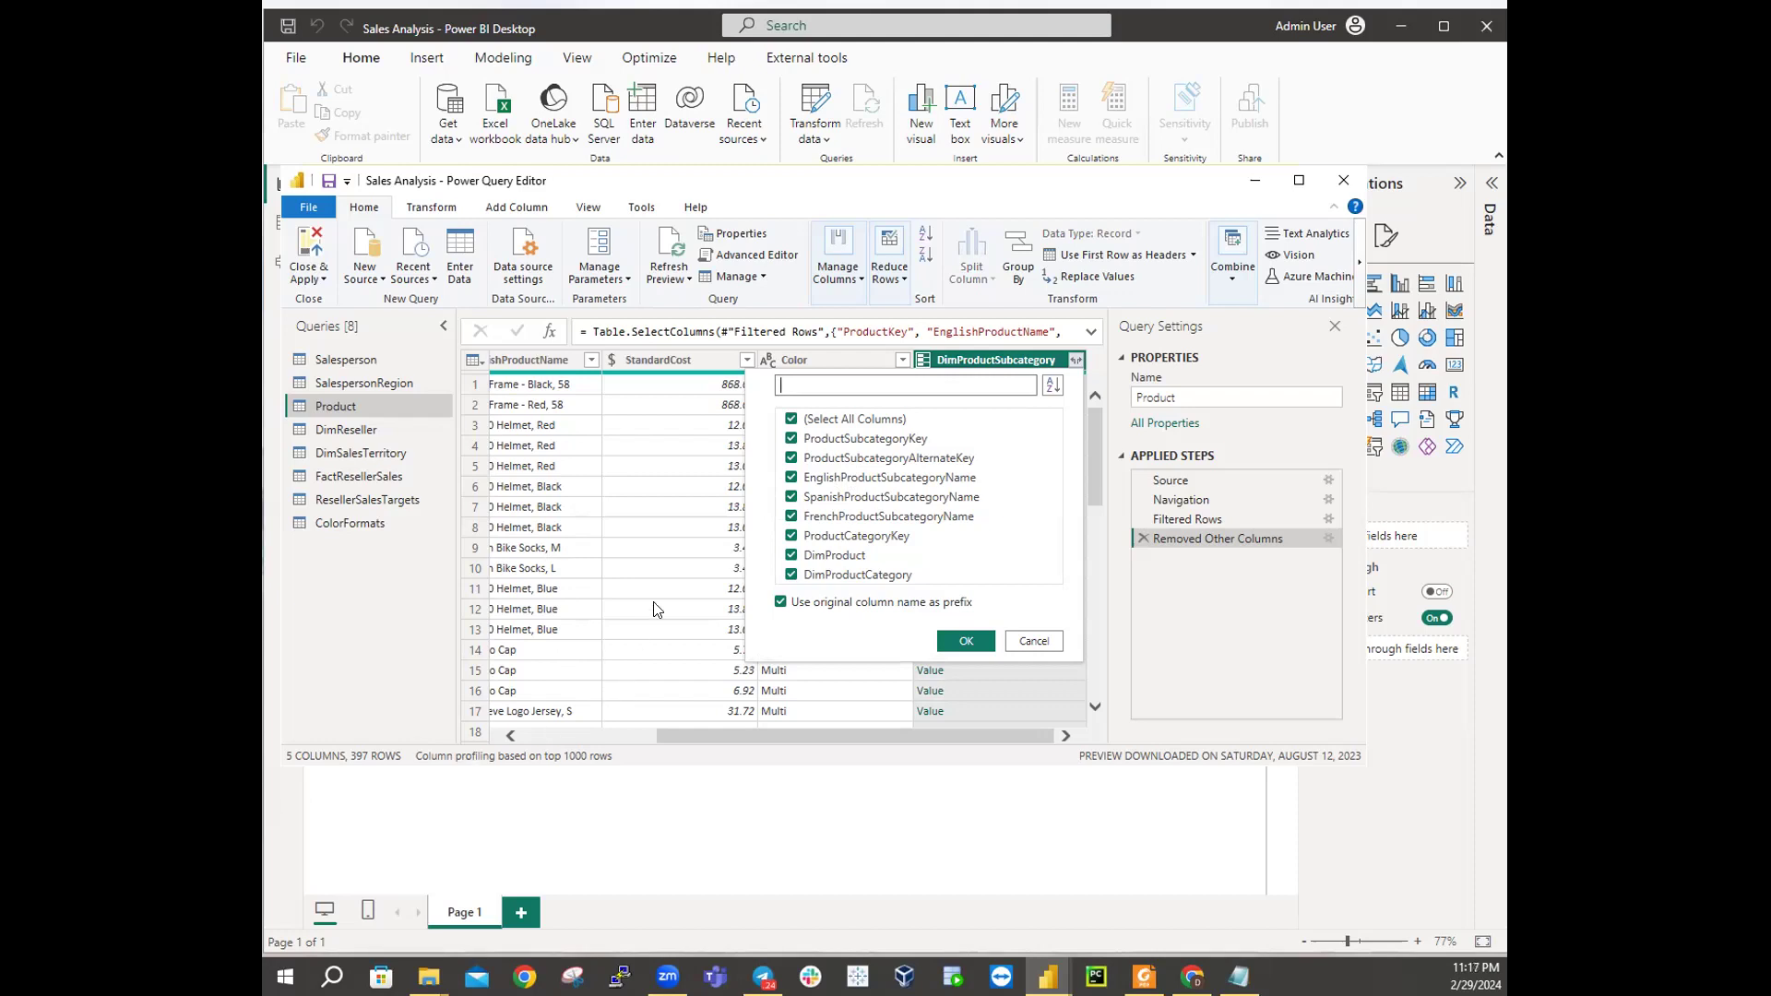
click(790, 419)
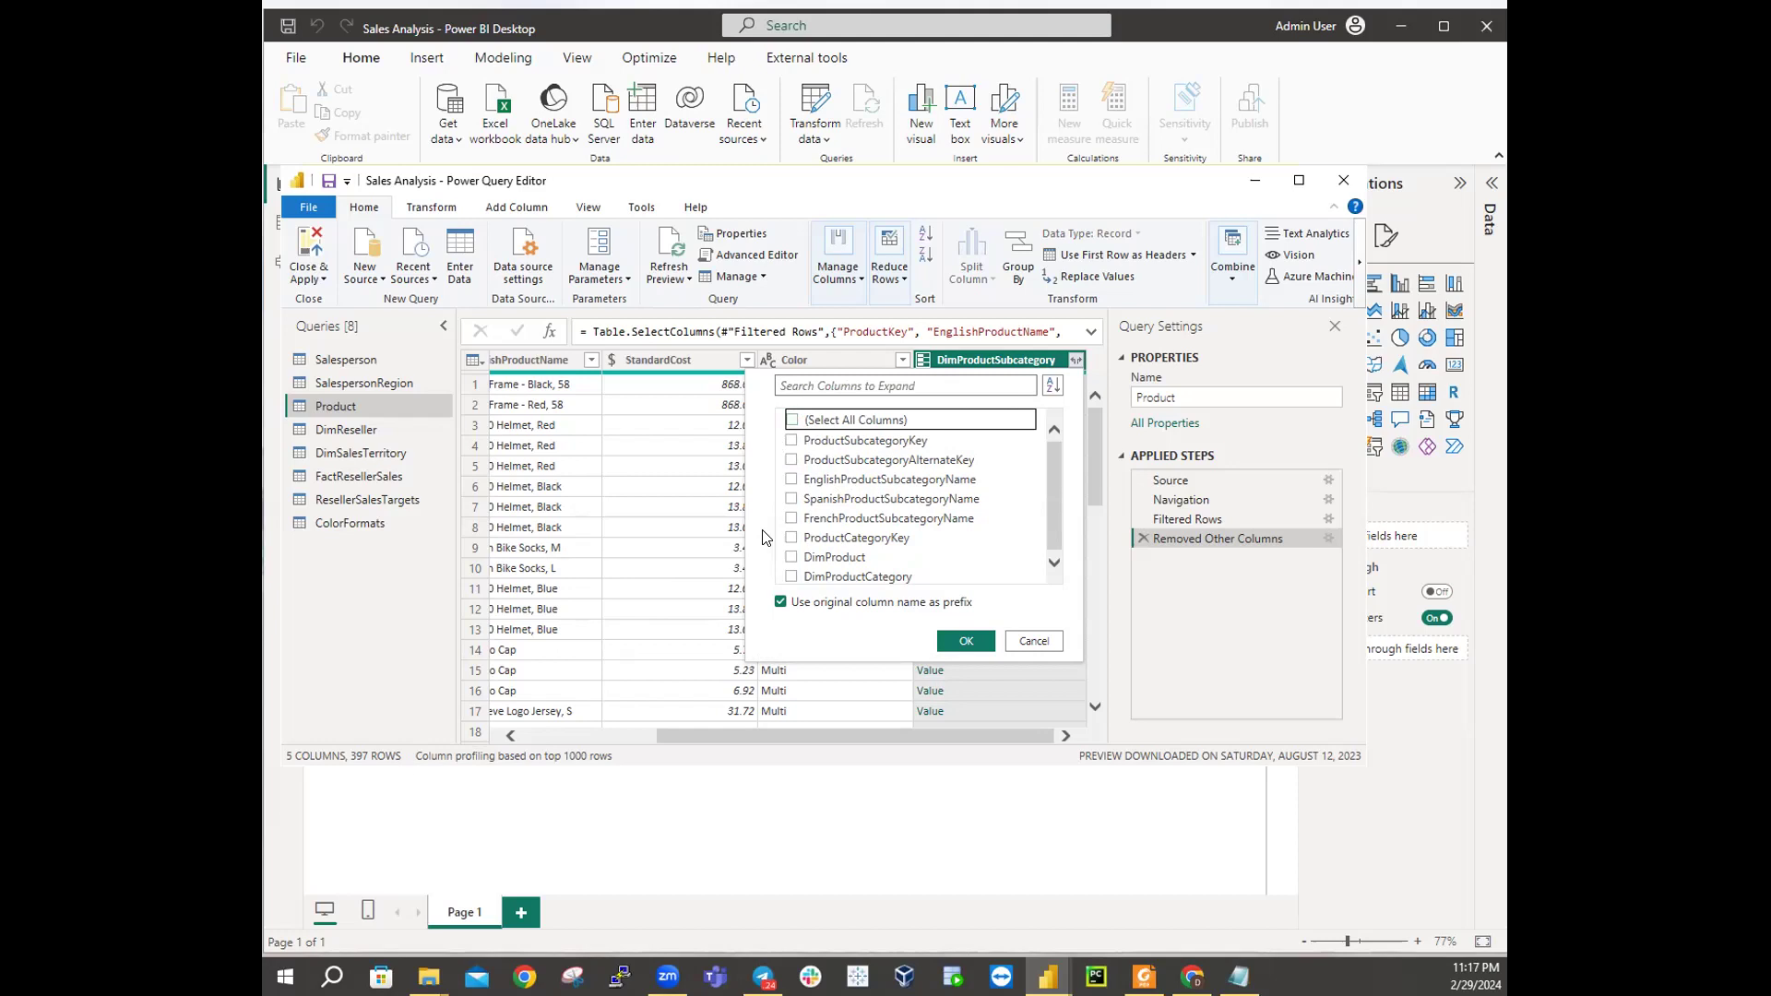
click(782, 604)
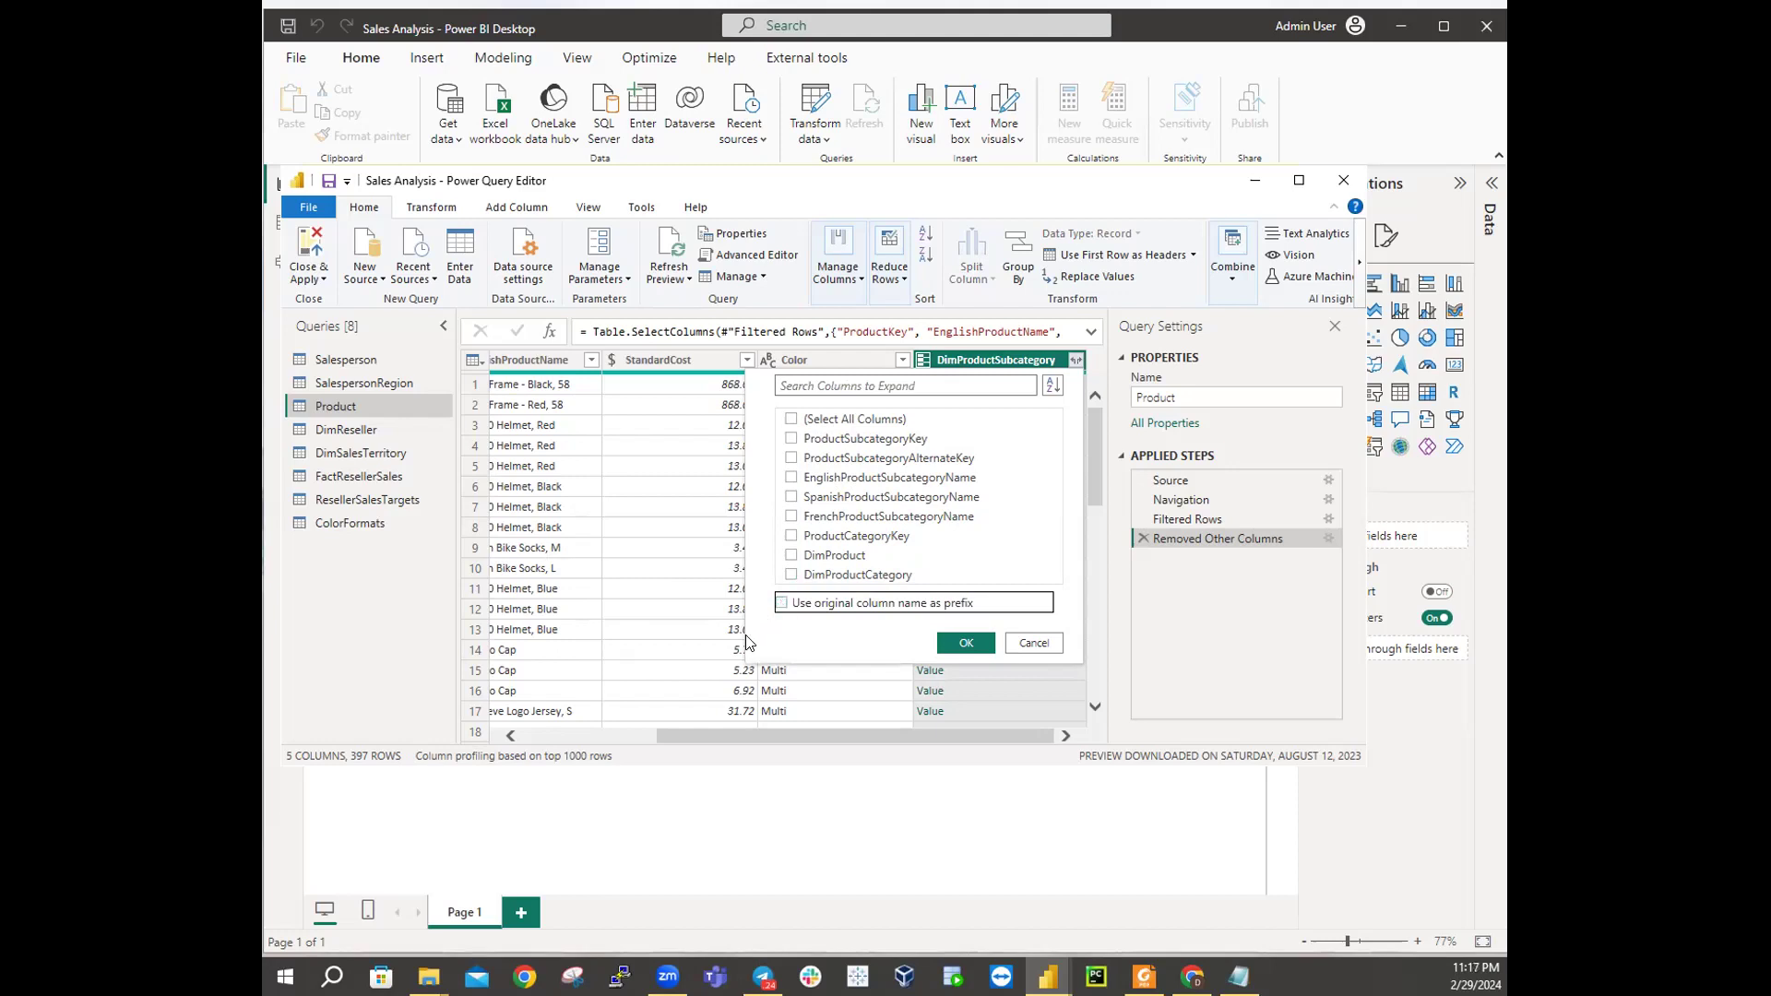
click(793, 479)
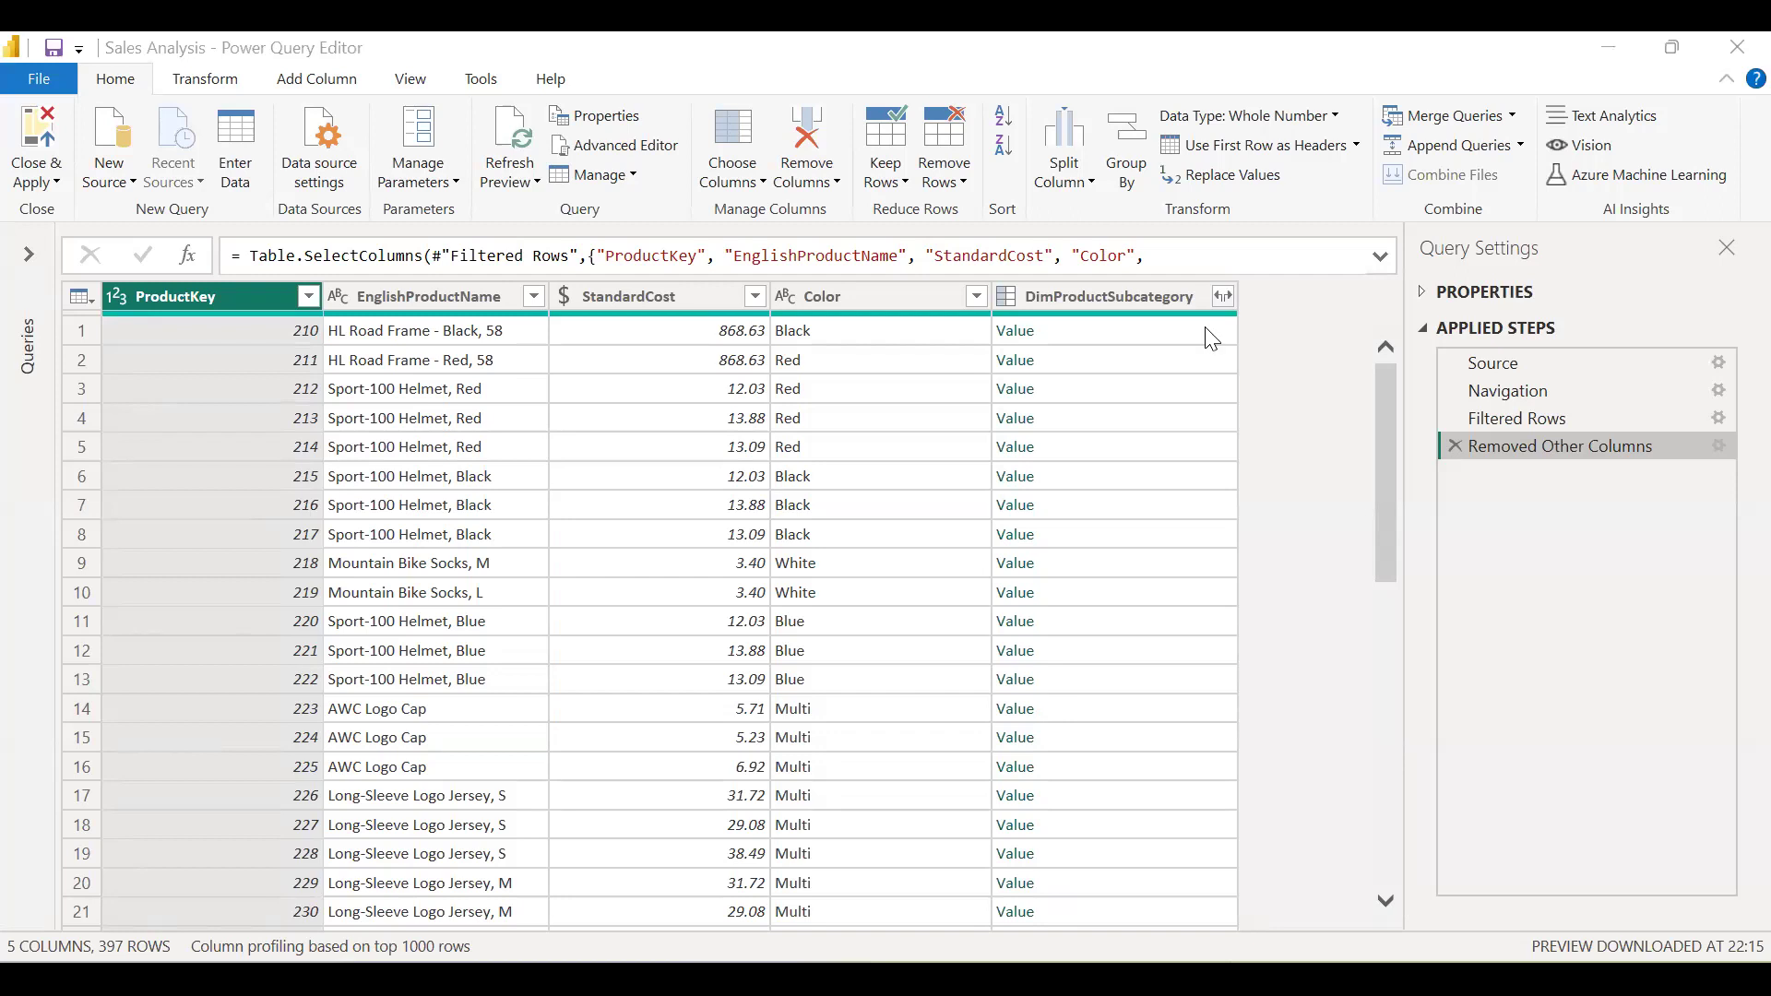
Step: Expand the DimProductSubcategory column in the maximized query editor into EnglishProductSubcategoryName only, without the original column name as prefix
click(1223, 297)
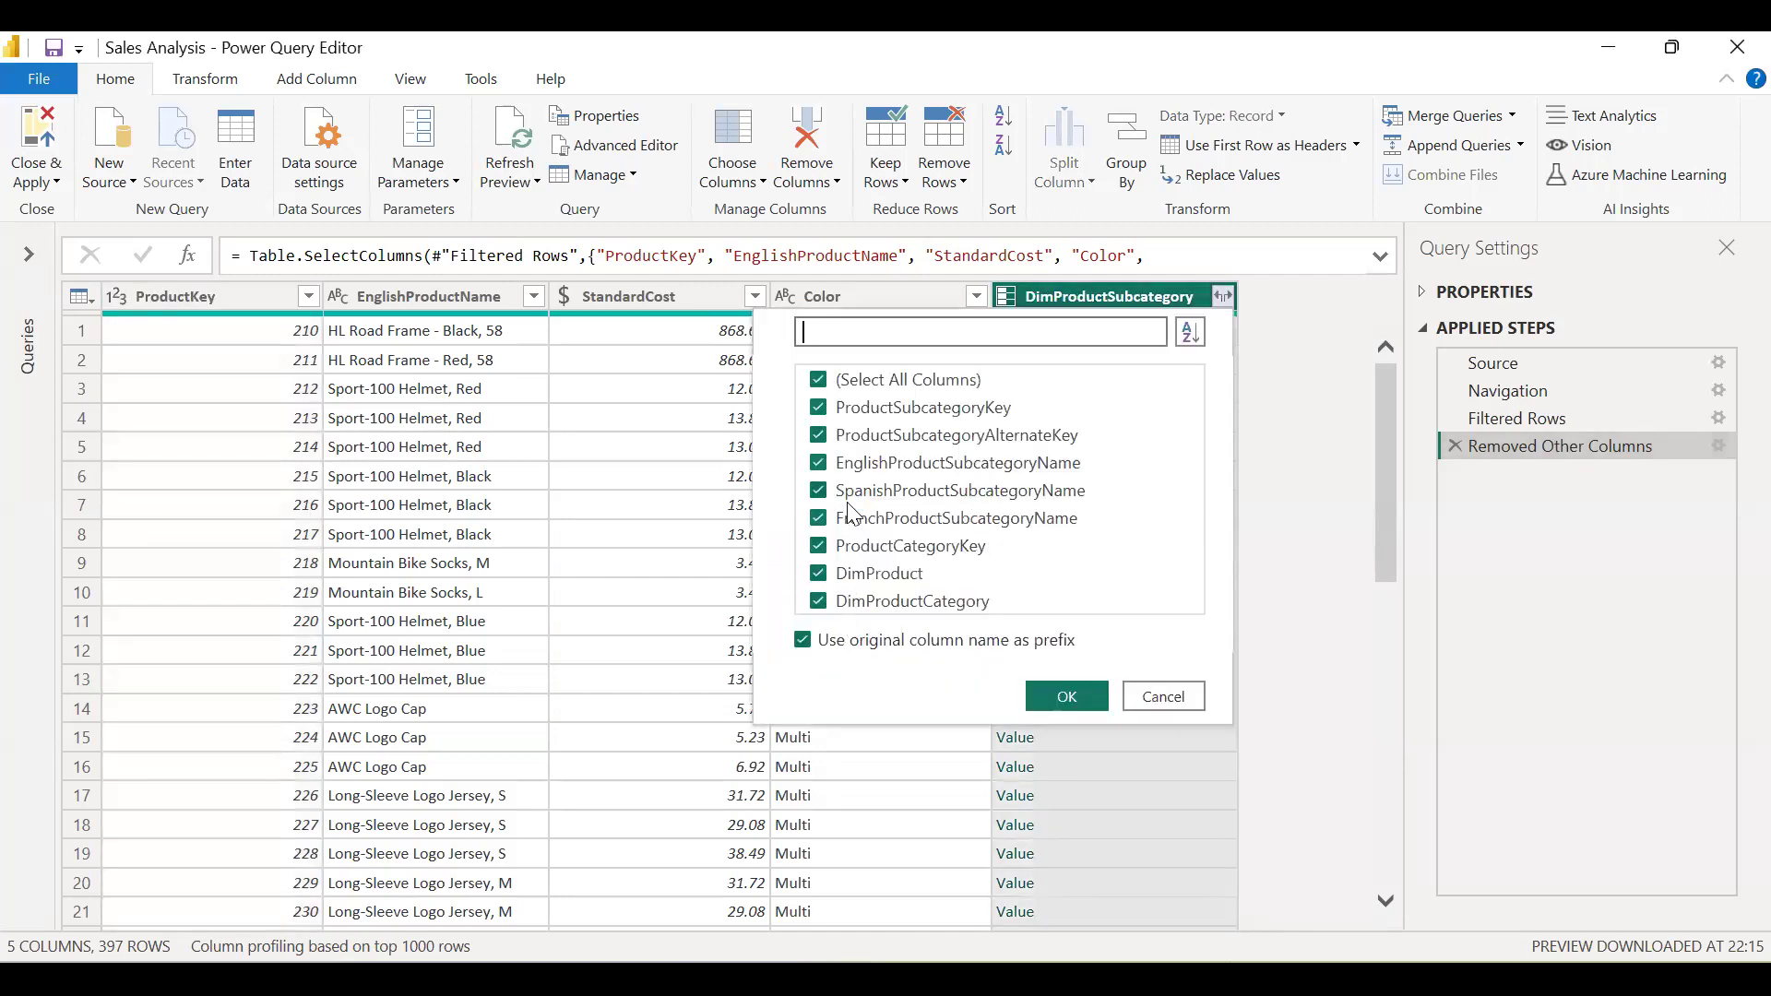
click(829, 387)
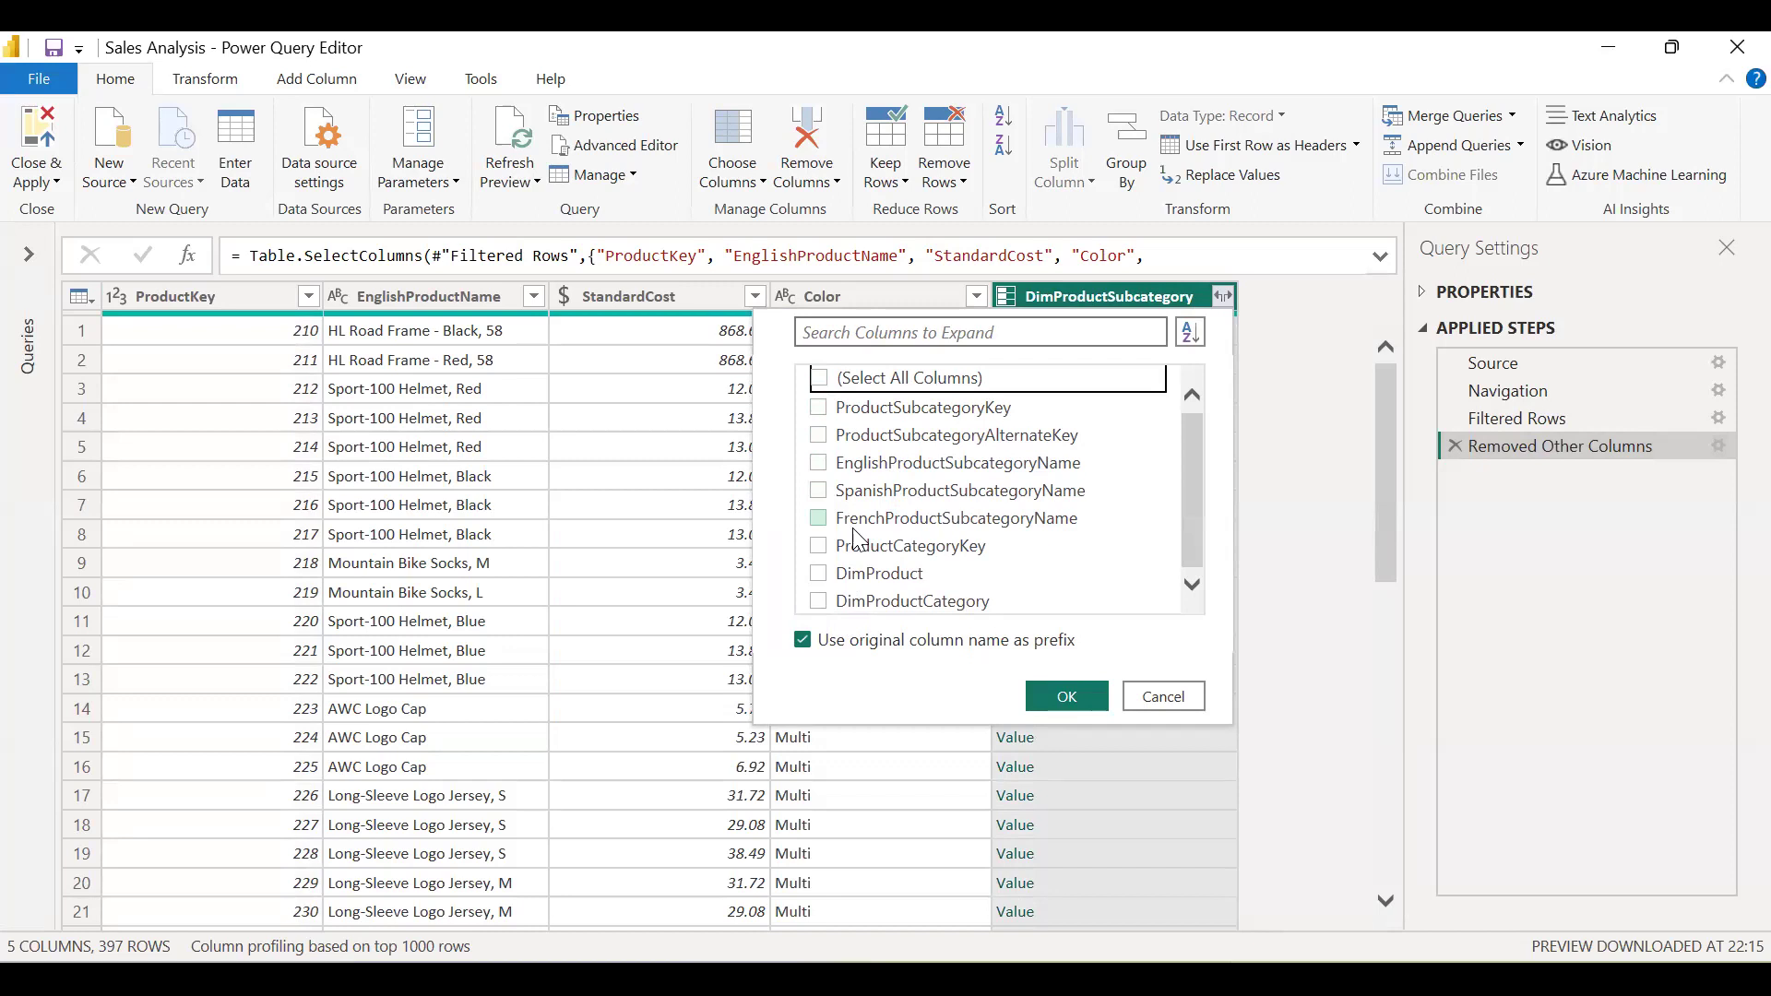
scroll(859, 541, up, 1)
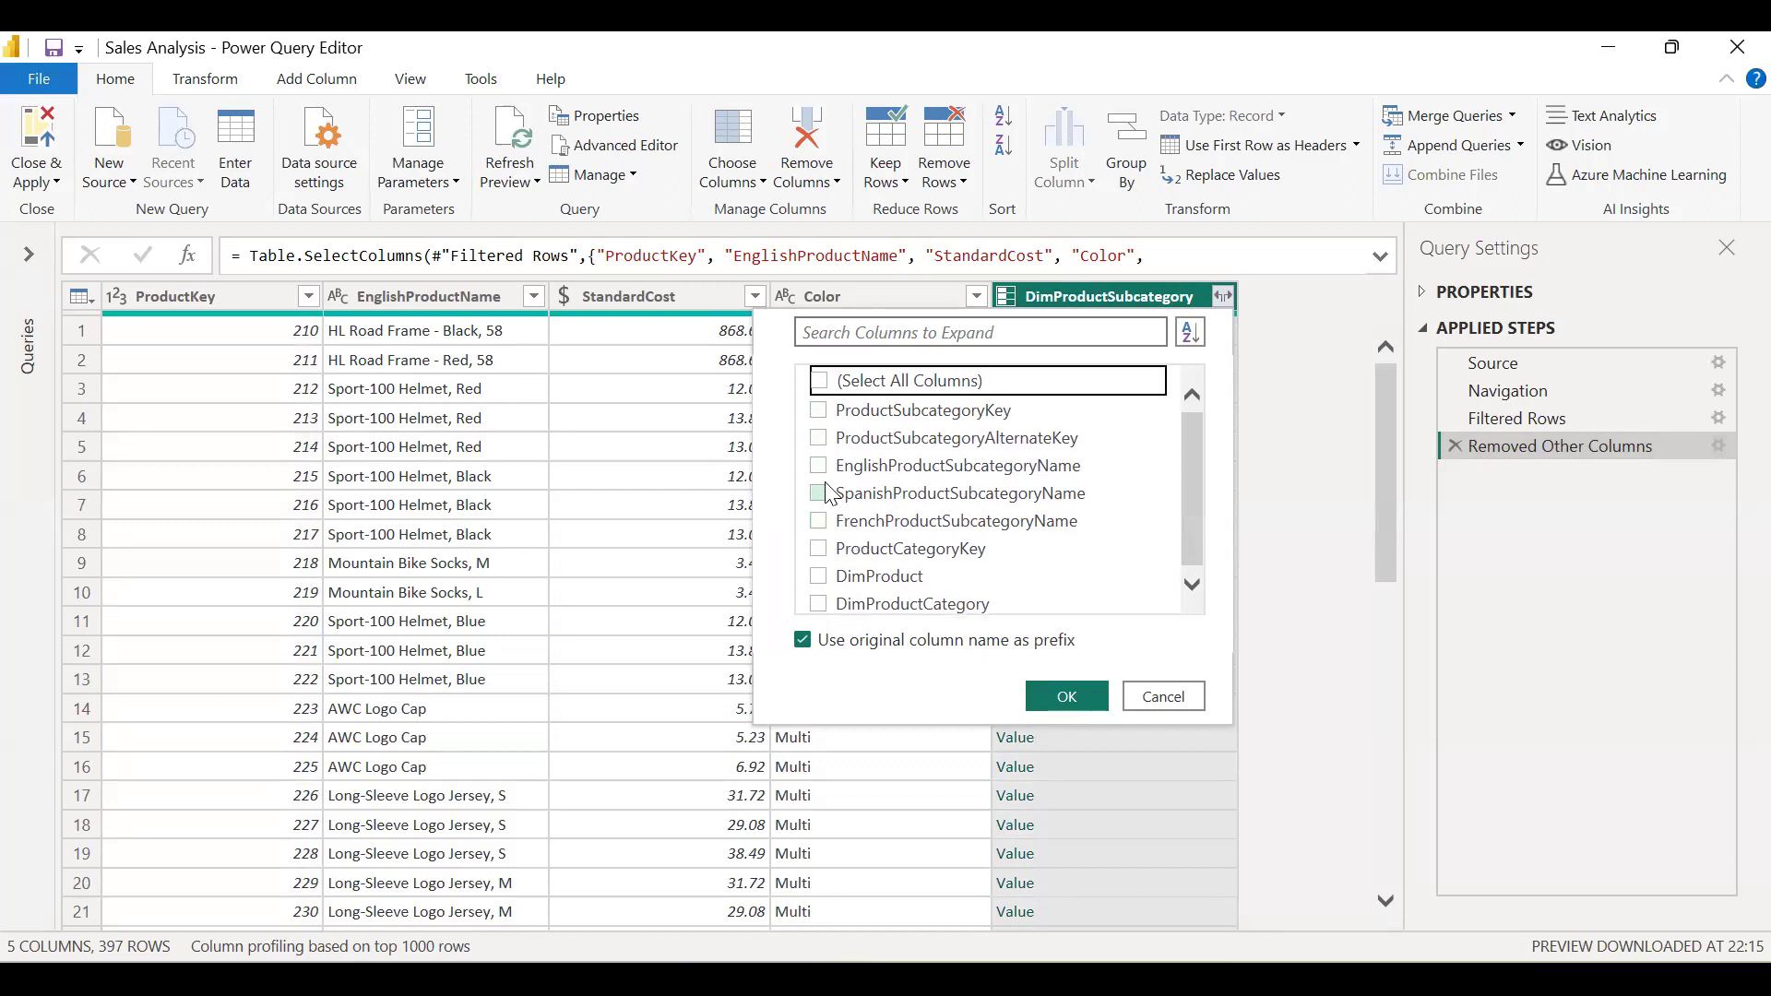
click(802, 638)
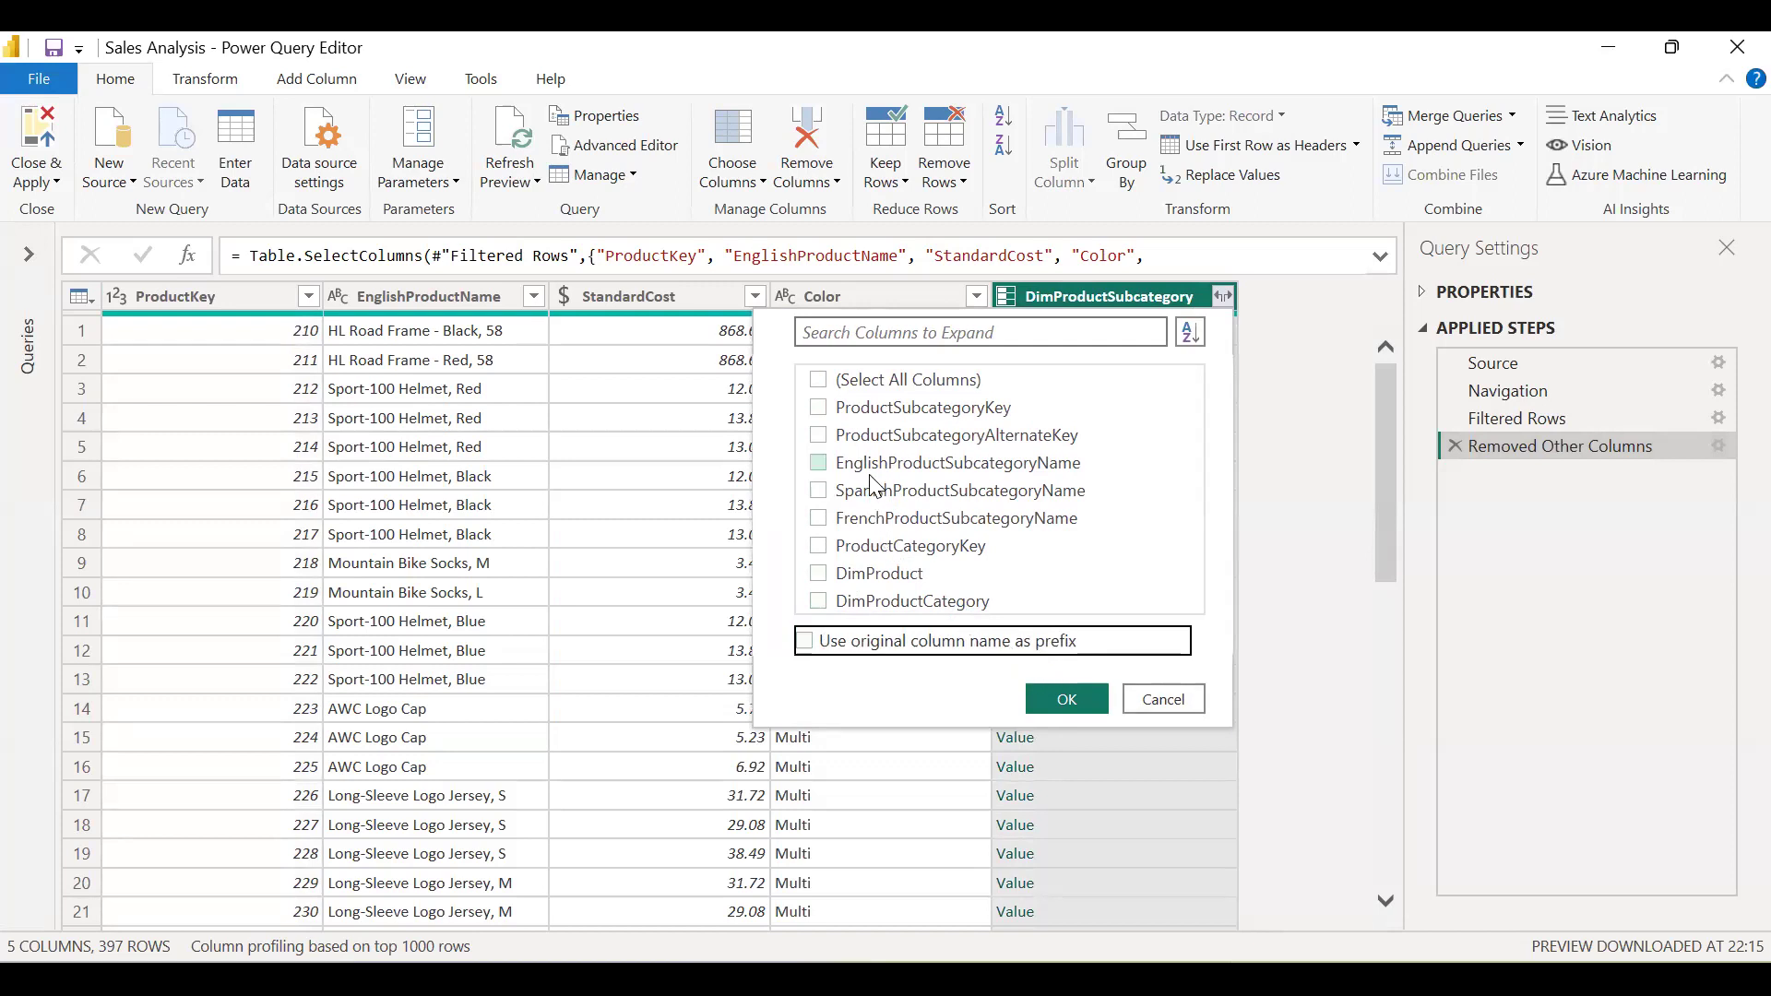
click(820, 466)
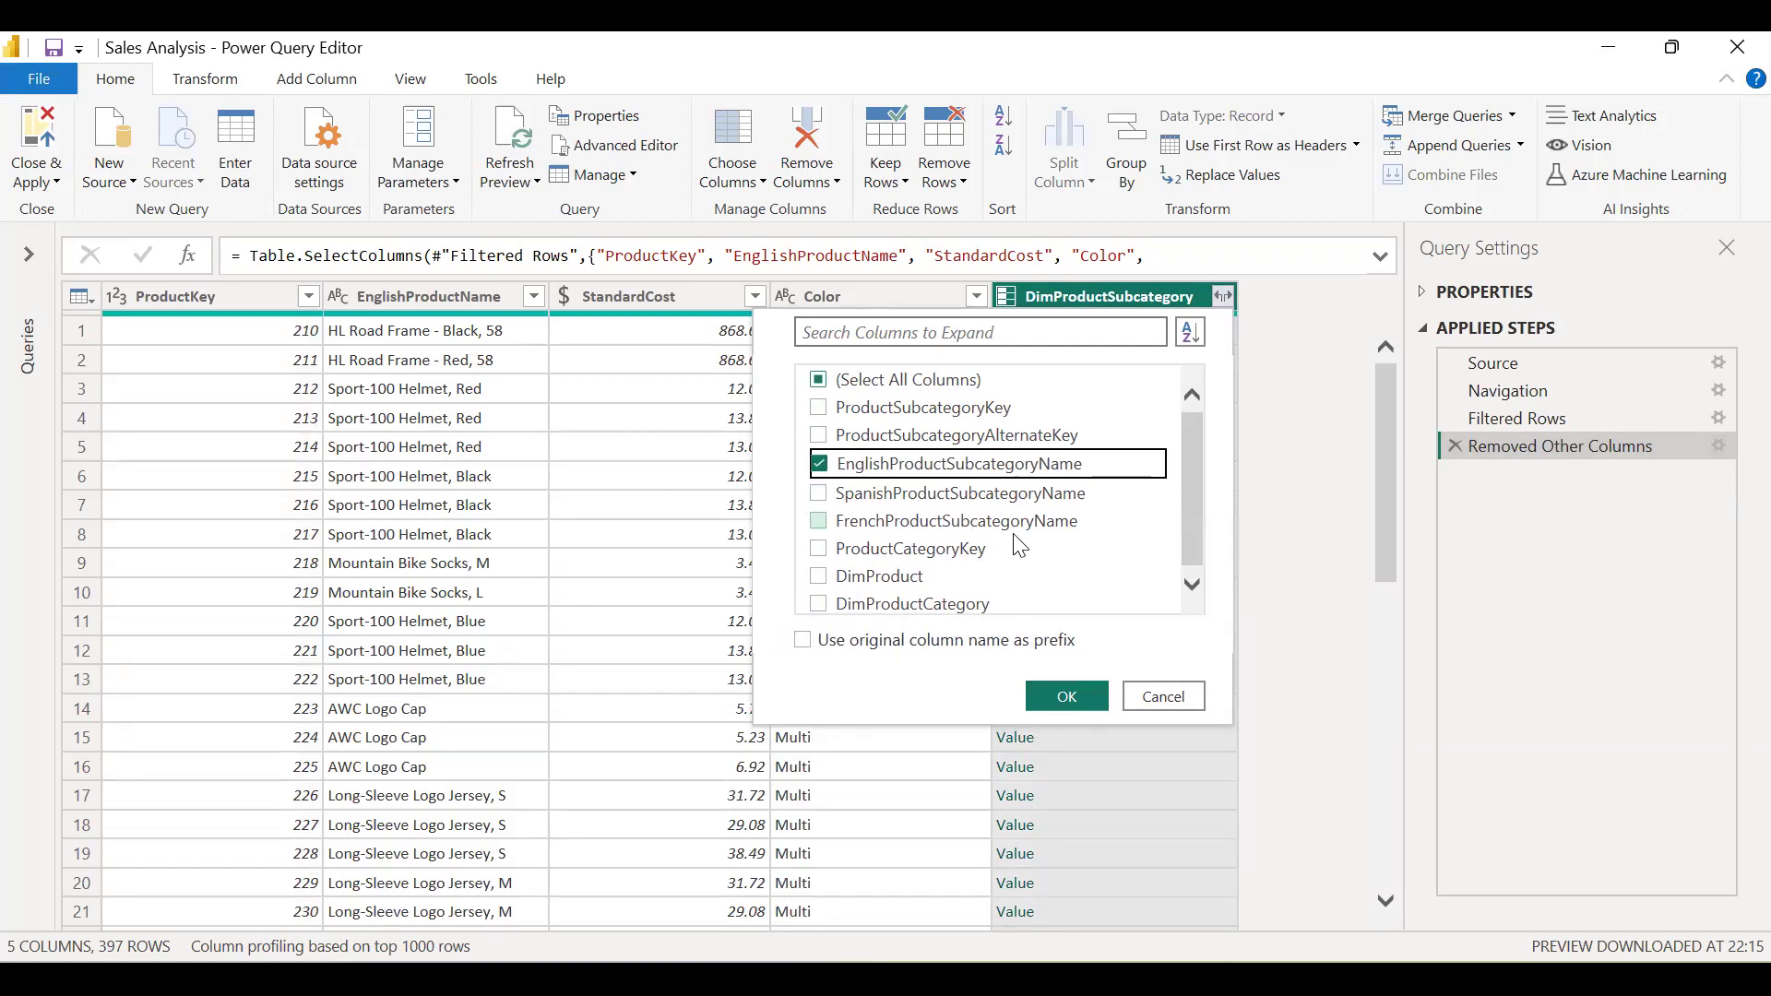
click(1083, 694)
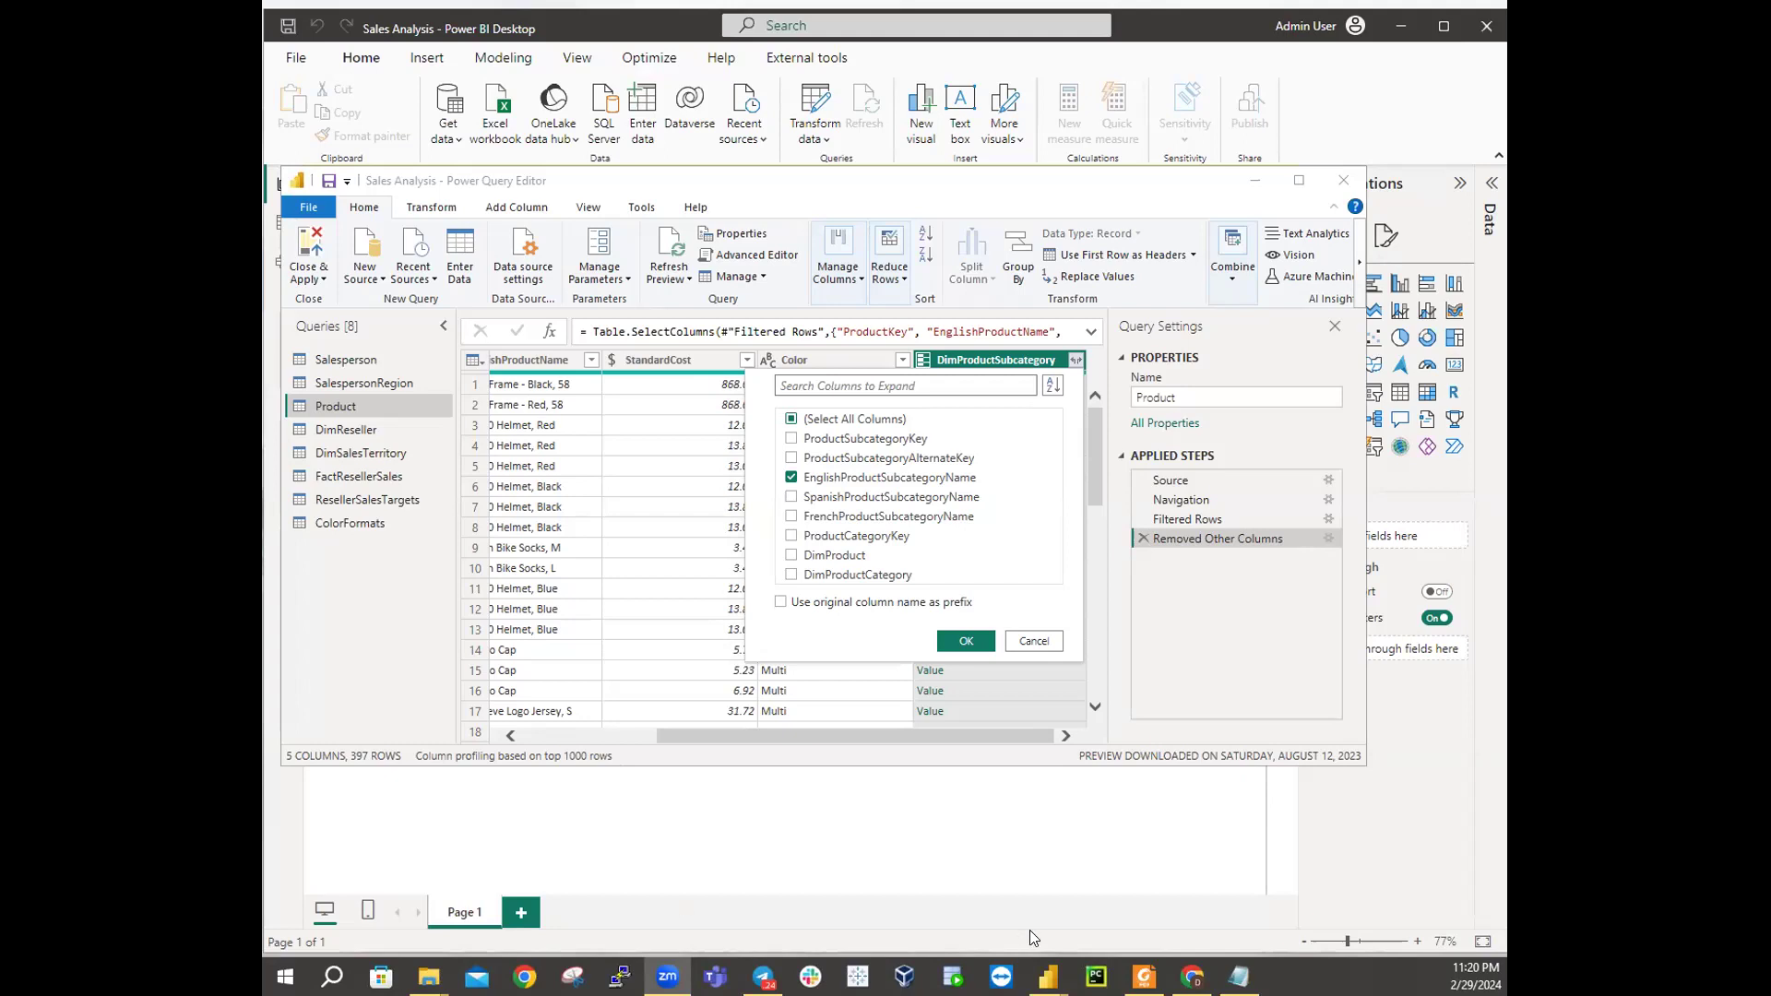
Step: Include DimProductCategory in the pending subcategory expansion, and delete the Expanded DimProductSubcategory step in the maximized query editor
click(791, 576)
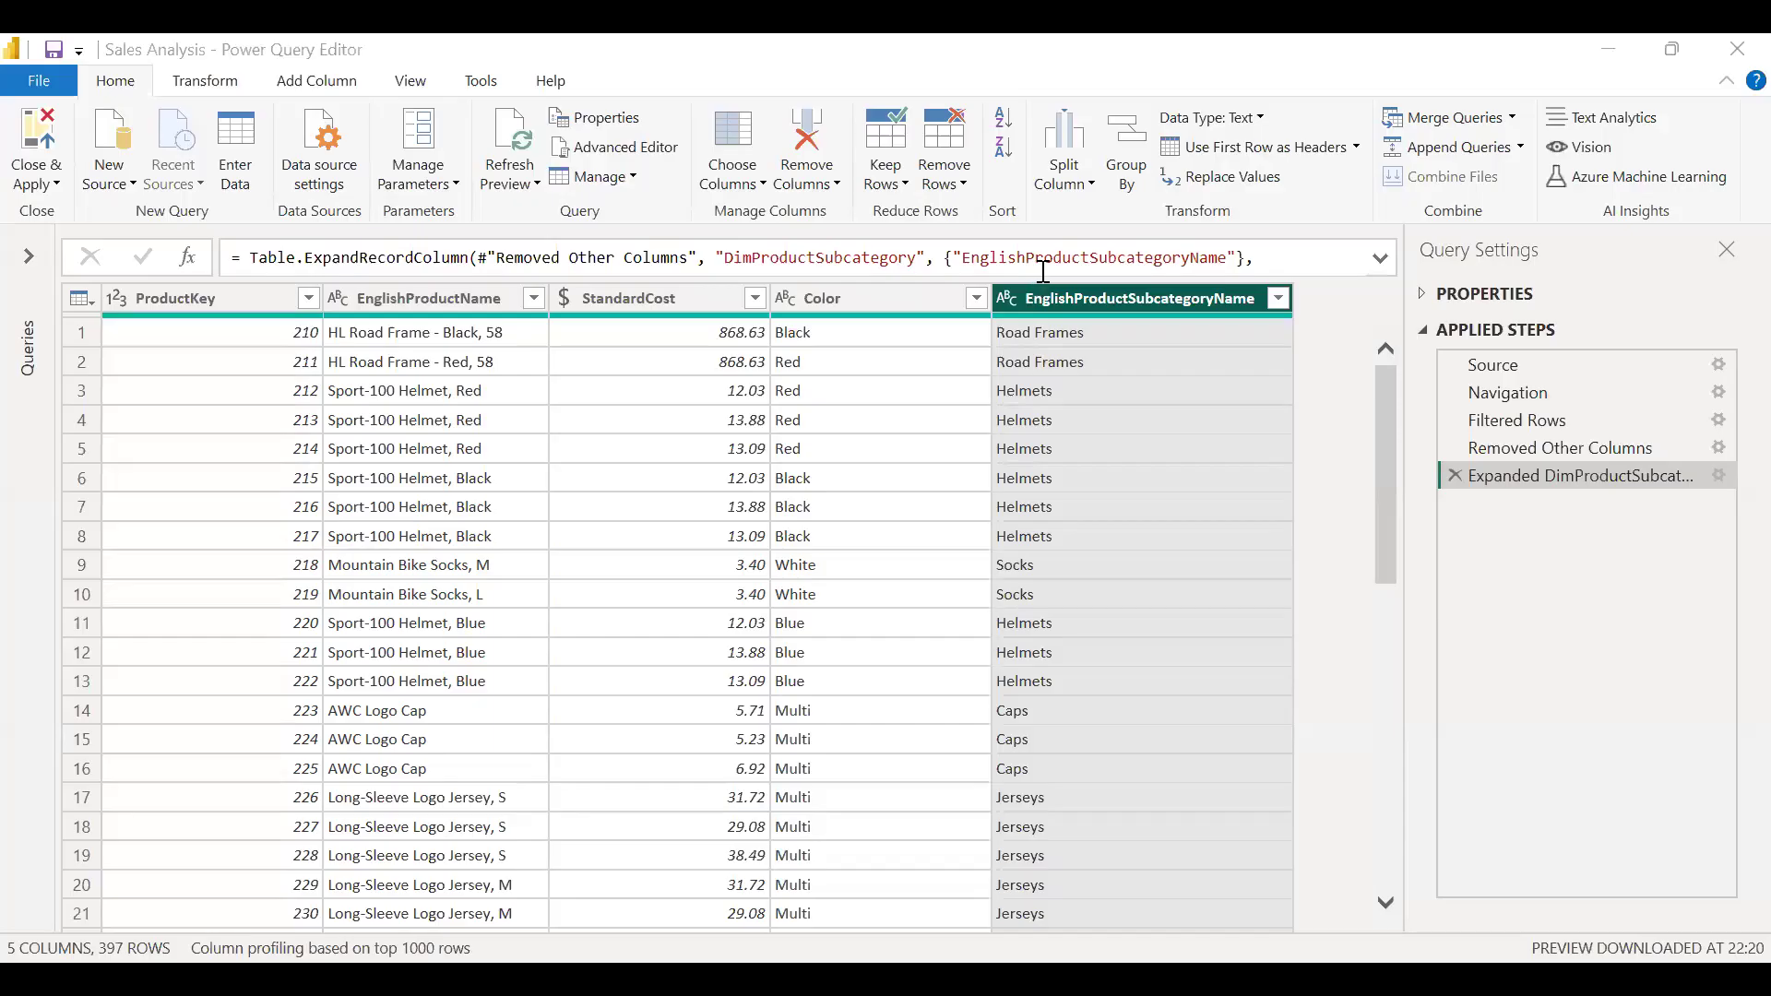
click(1275, 304)
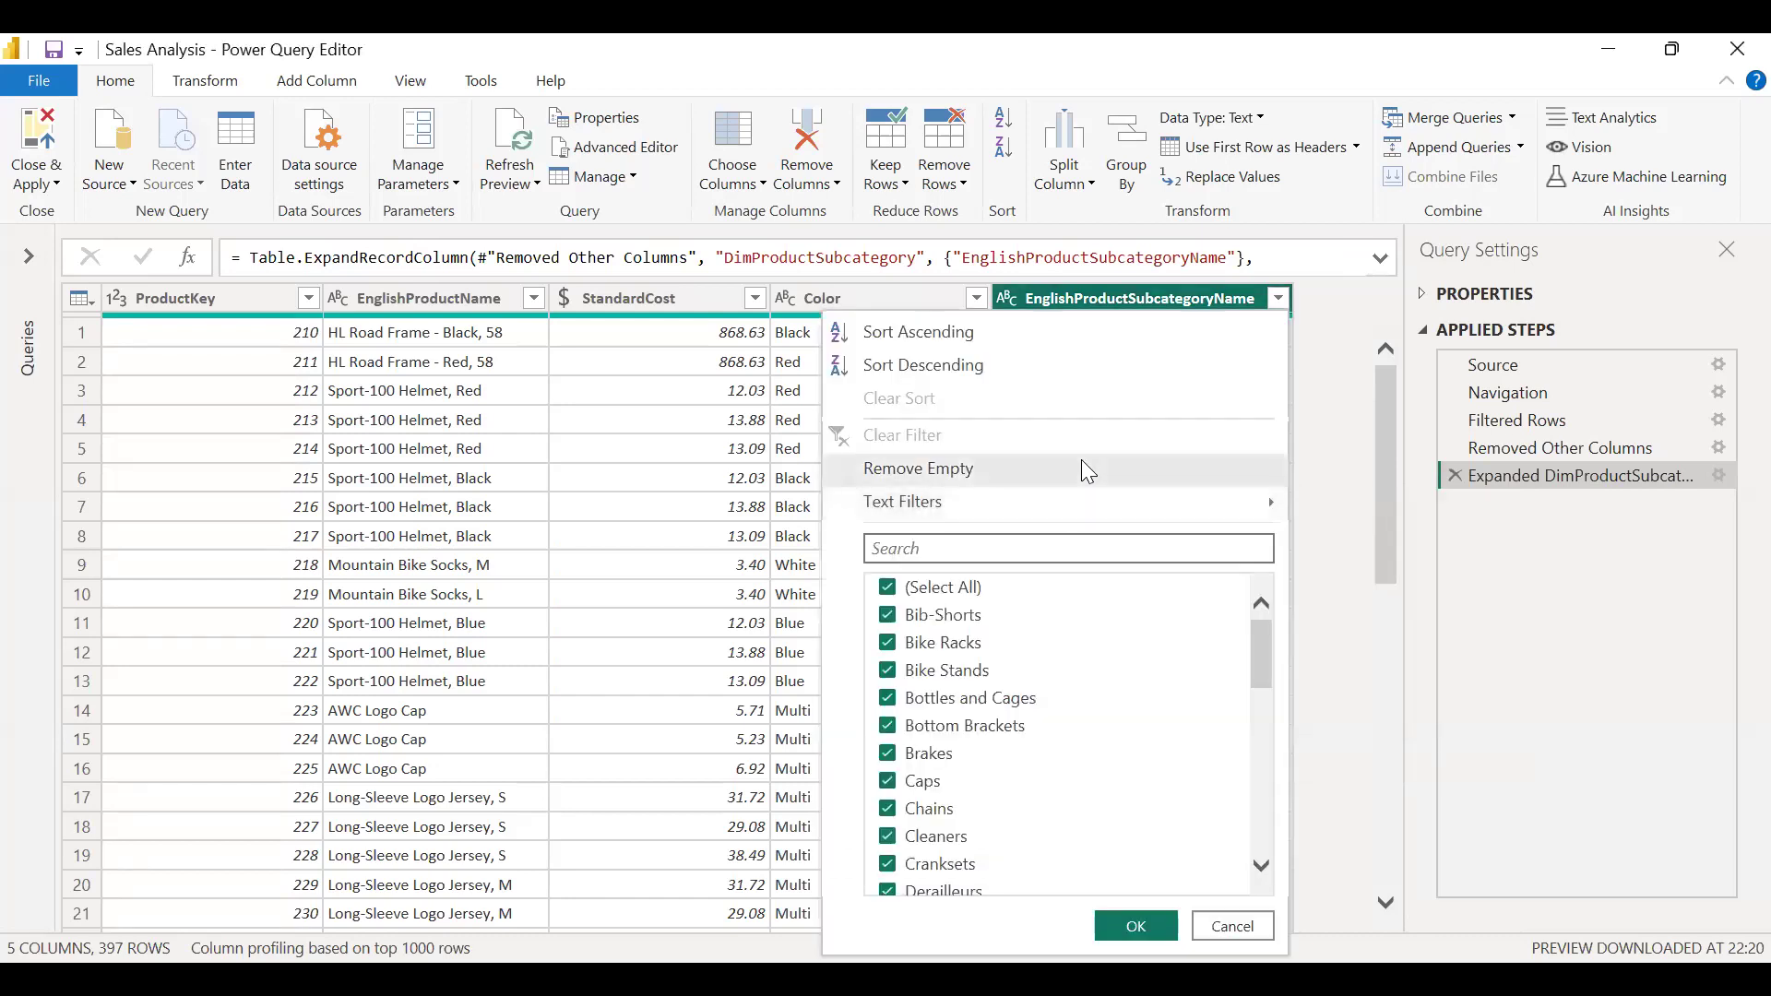
key(Down)
key(Down)
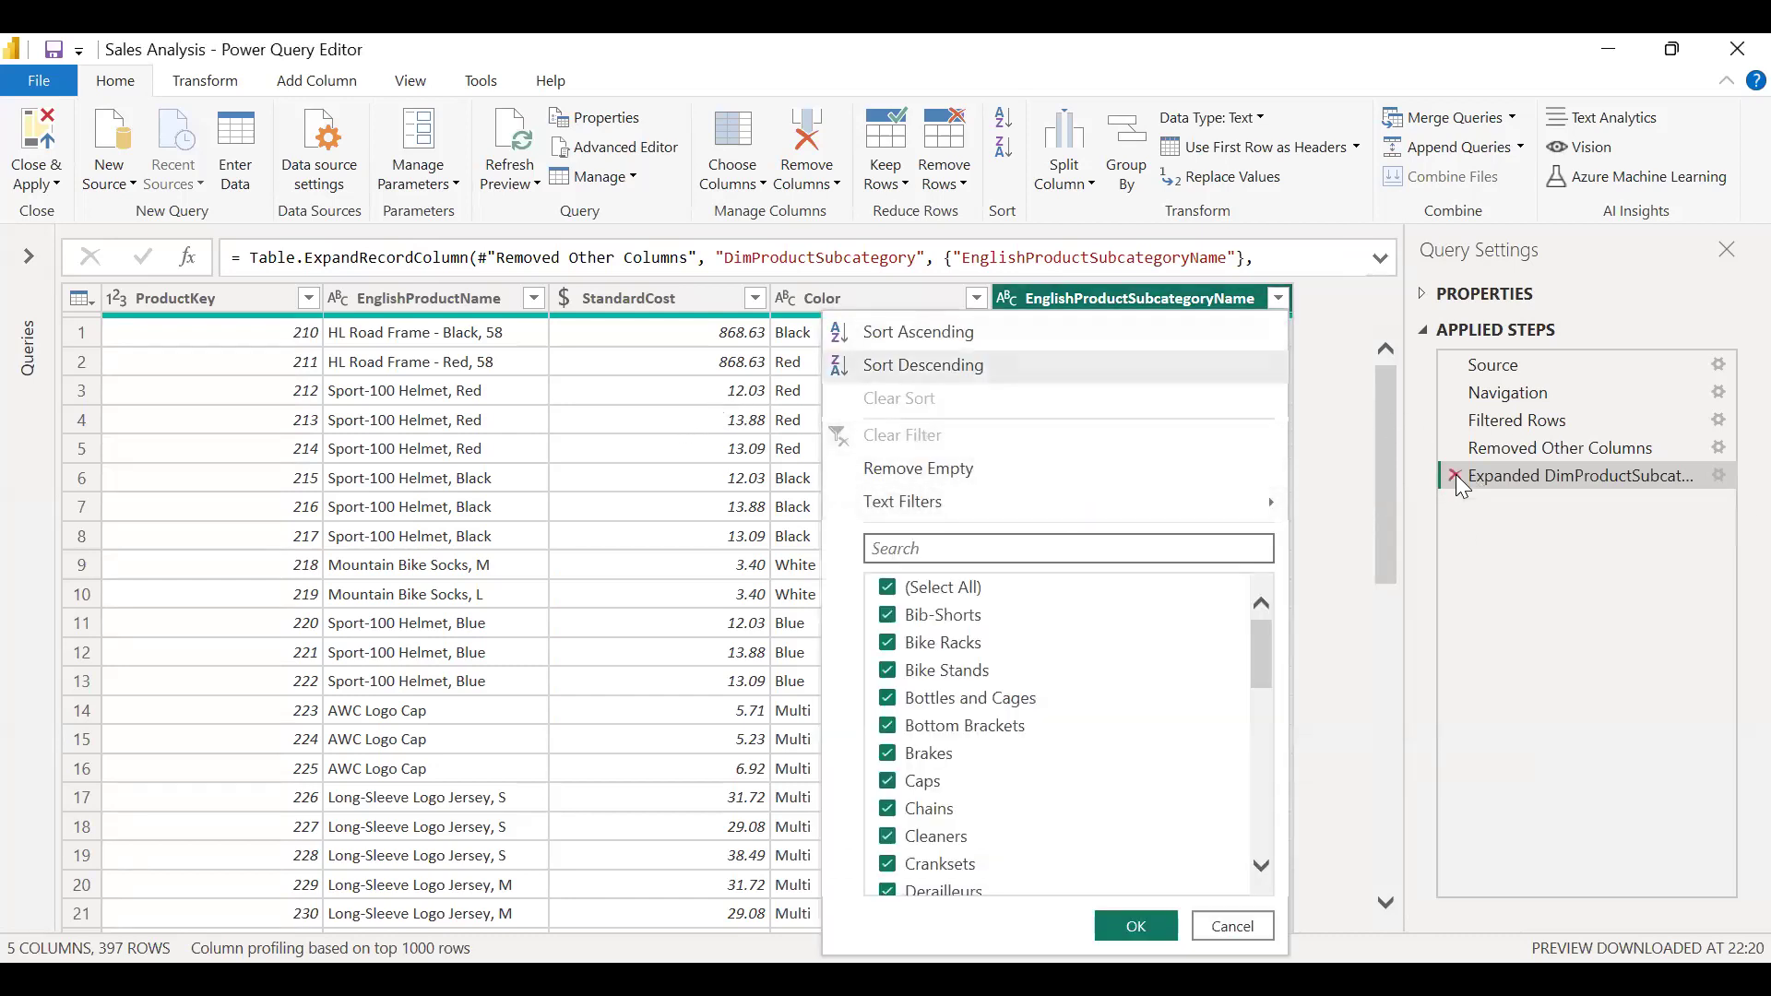
click(1454, 475)
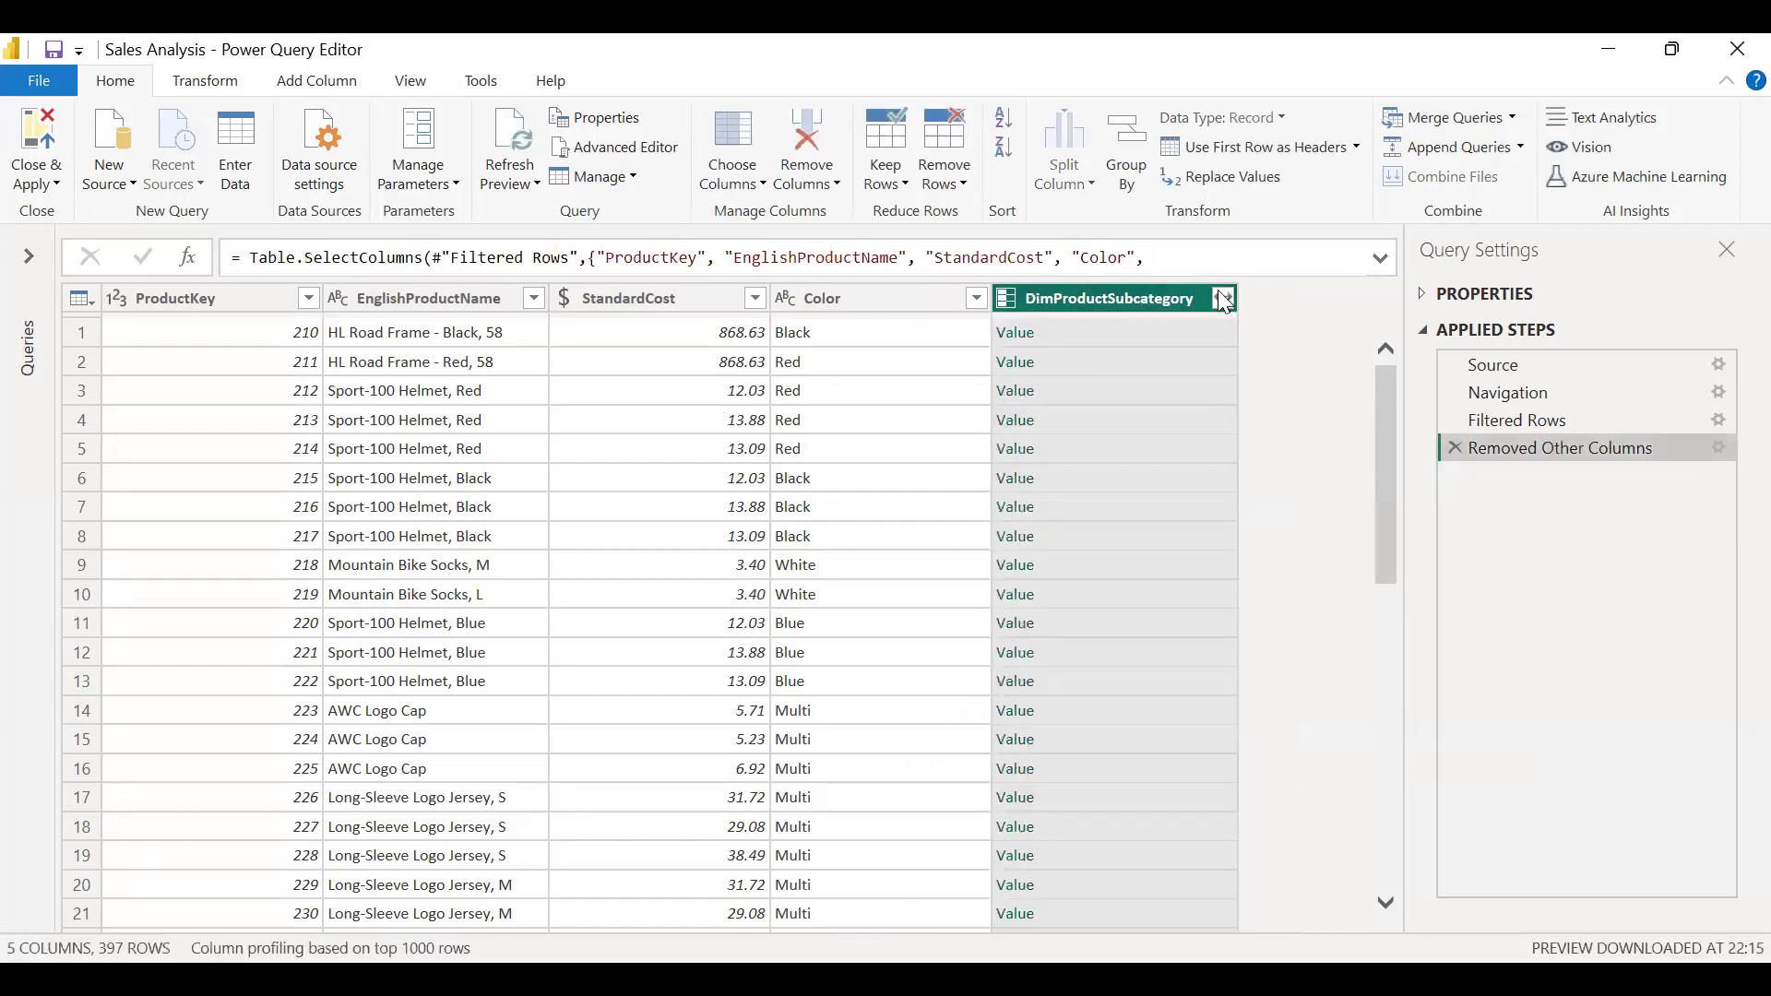
Step: Expand DimProductSubcategory into only EnglishProductSubcategoryName and DimProductCategory, without the original column name as prefix
click(1222, 298)
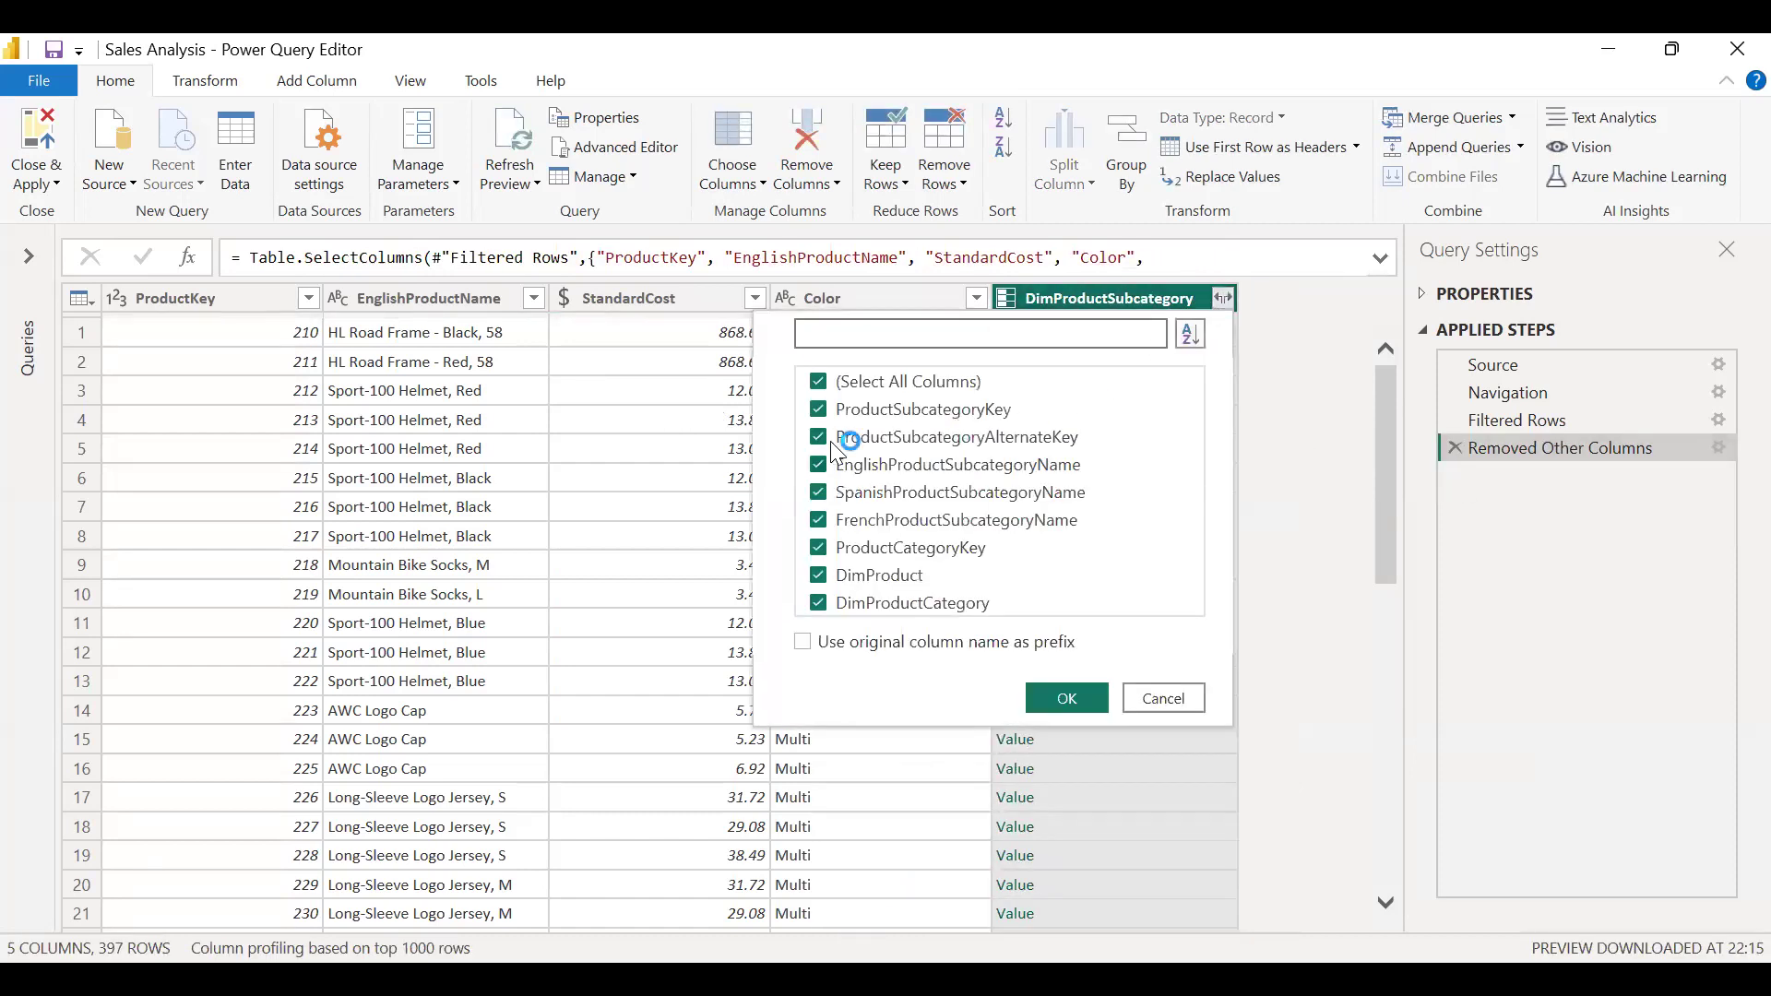
click(817, 381)
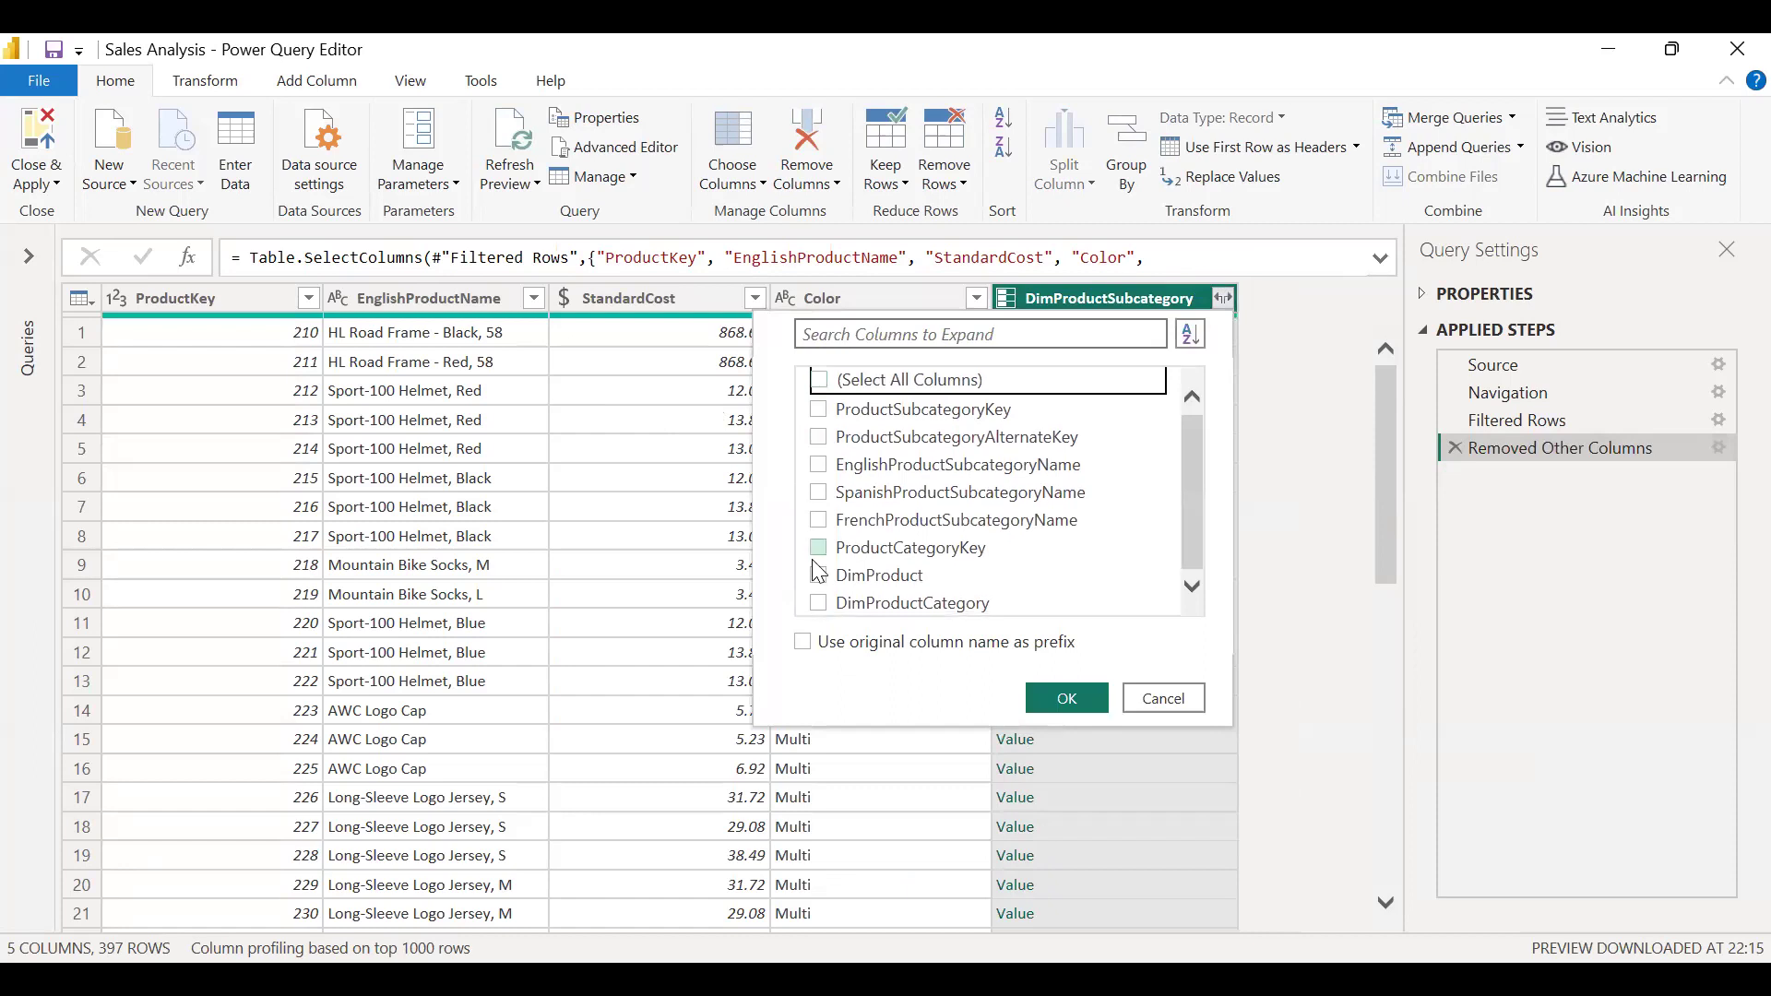
click(836, 473)
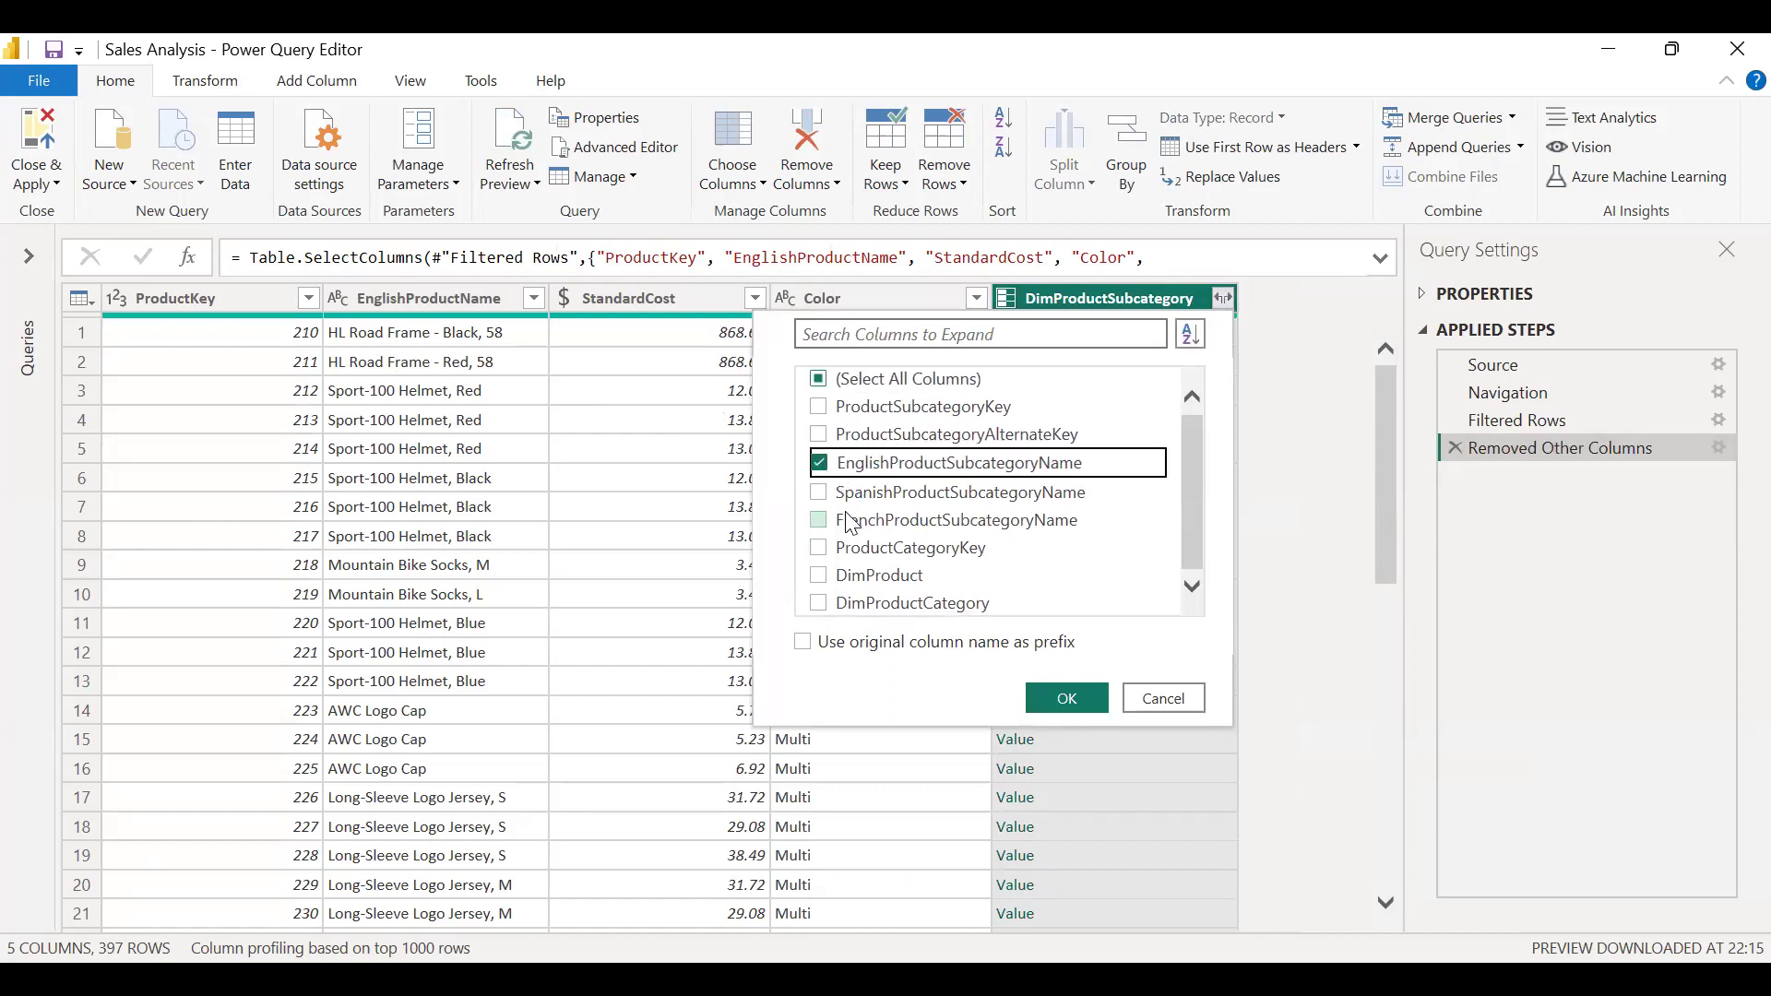
click(819, 604)
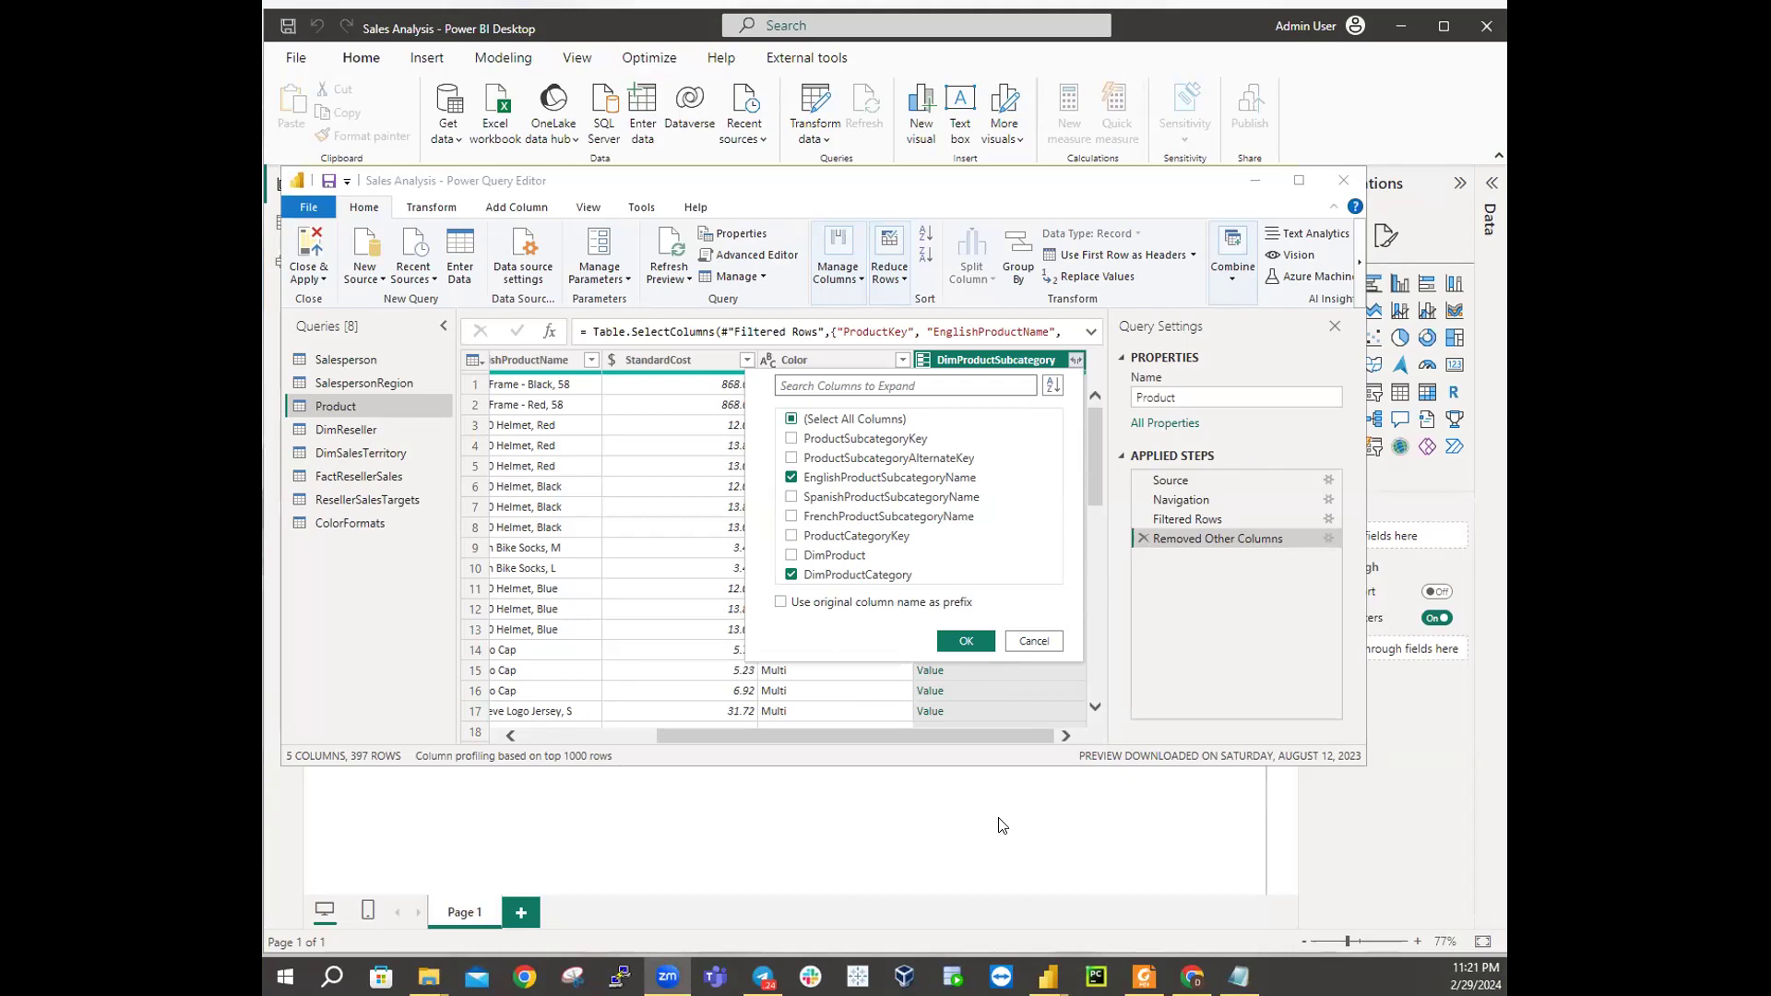
click(967, 640)
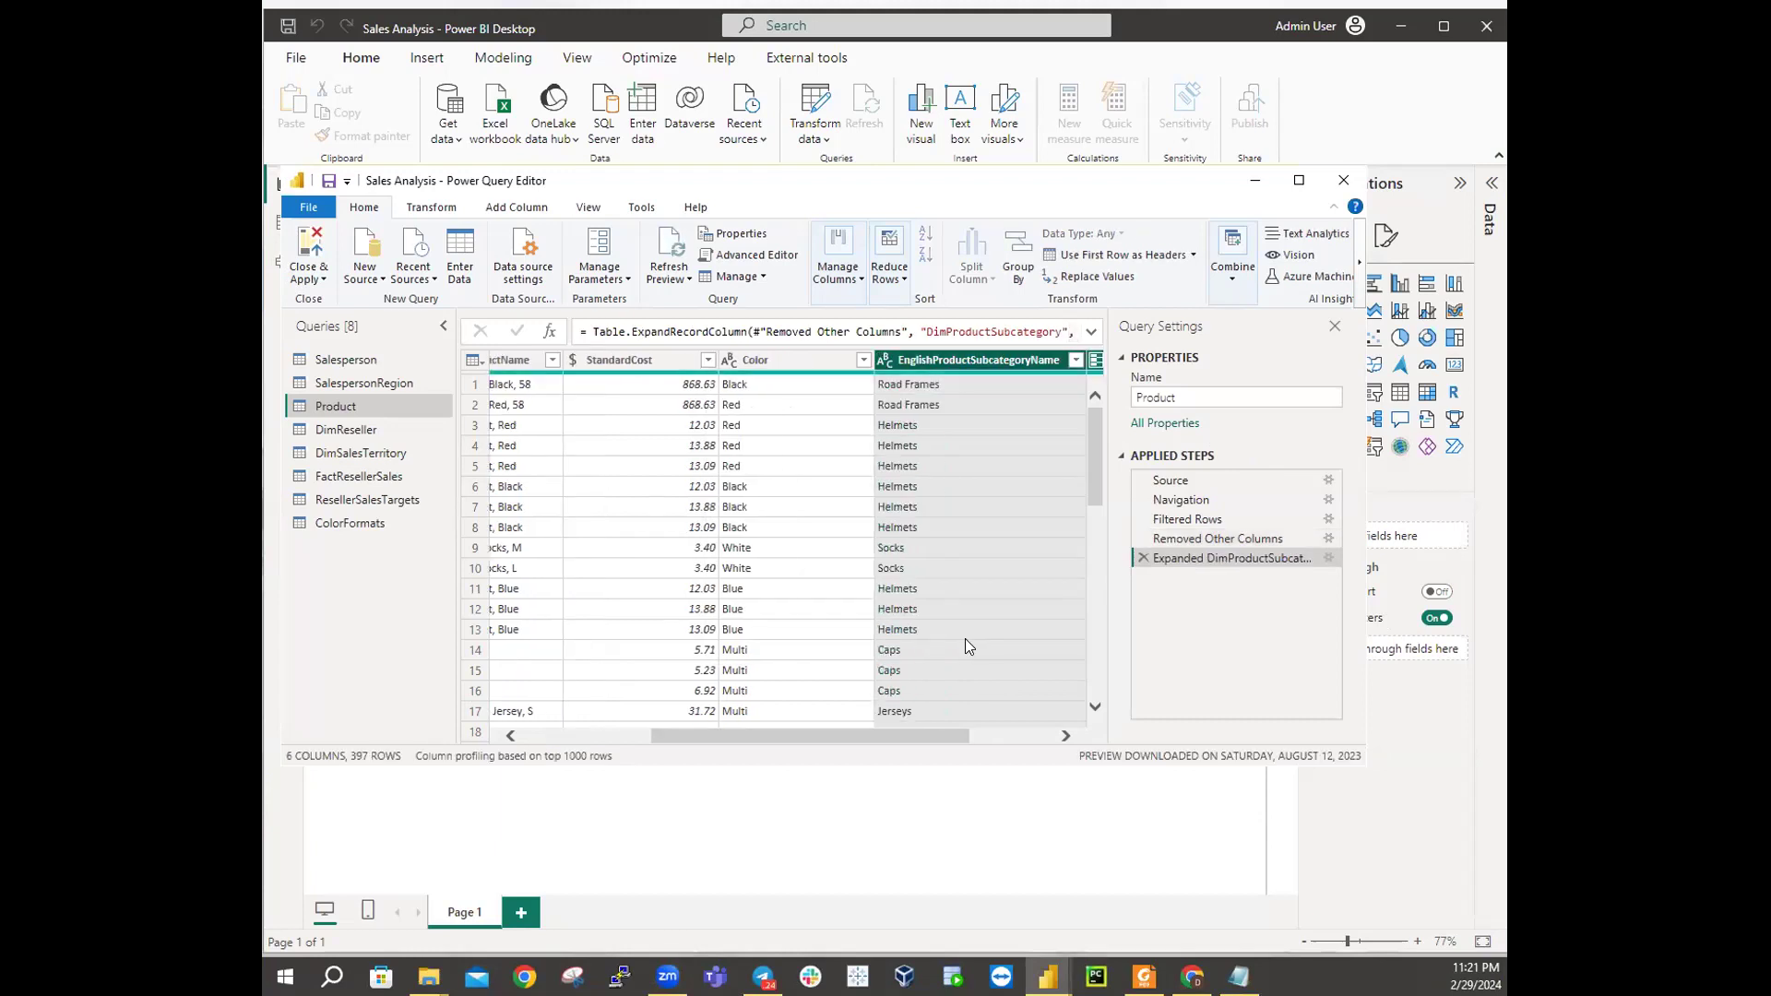
Step: Expand the DimProductCategory column into EnglishProductCategoryName only, without the original column name as prefix
drag(897, 732, 967, 711)
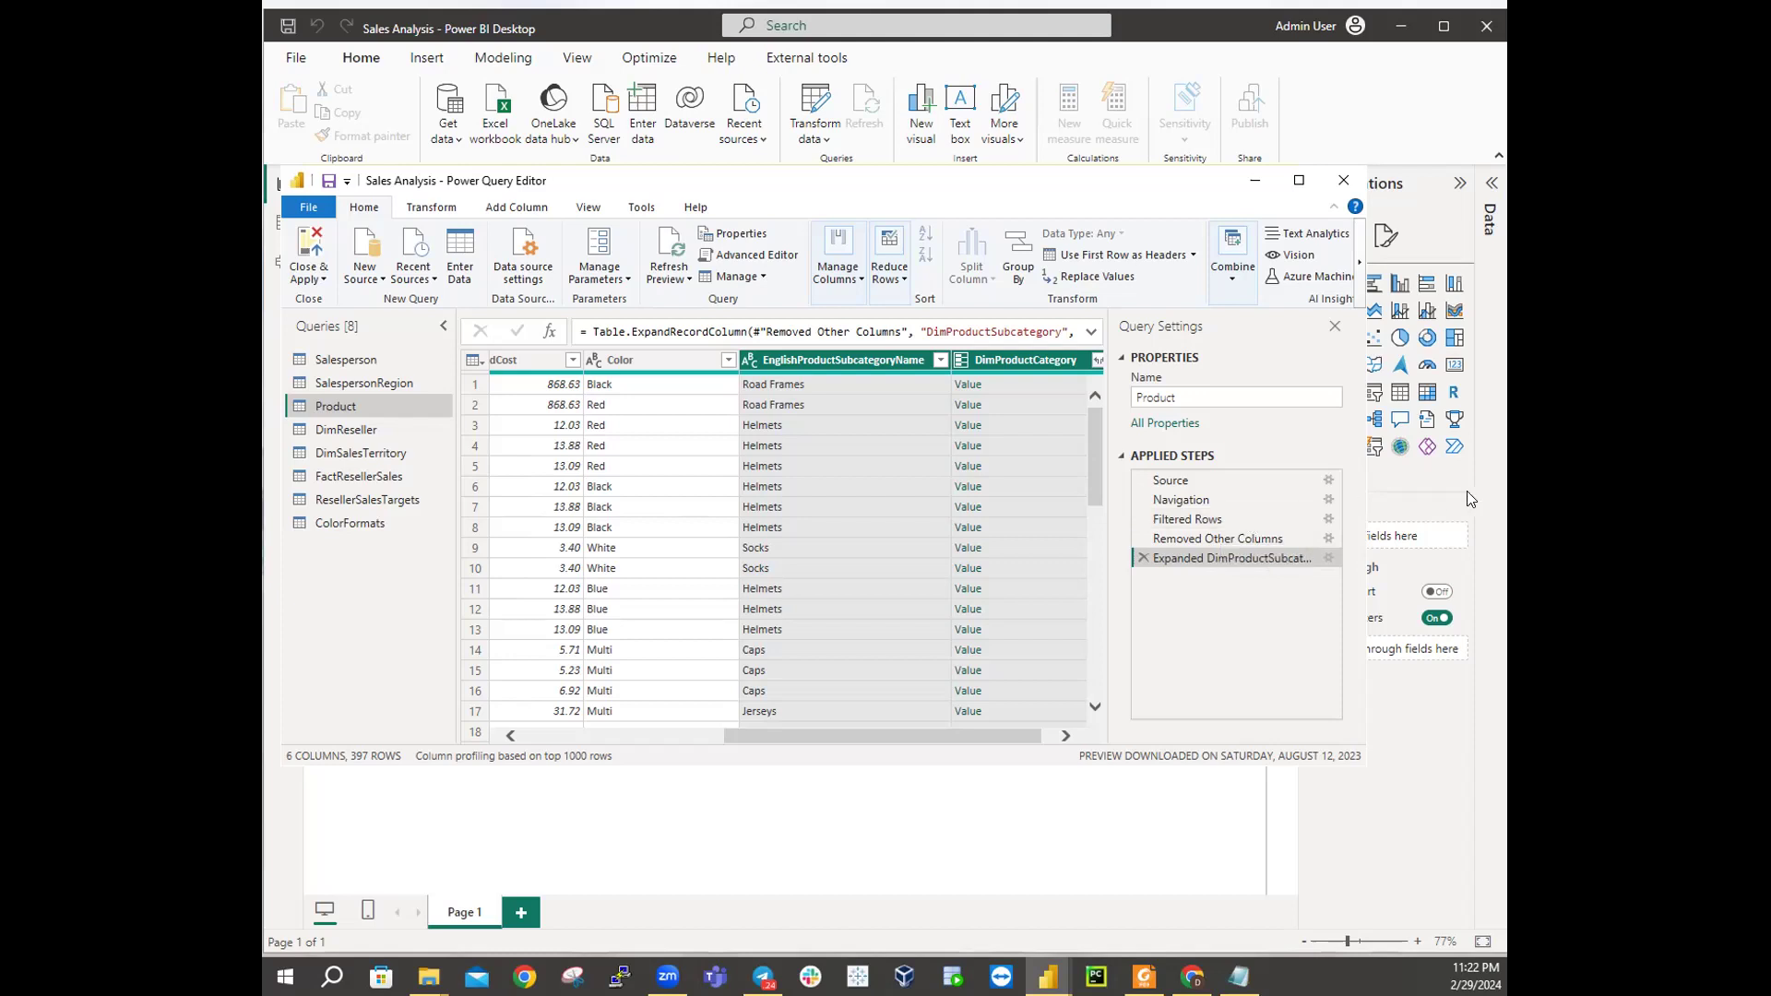
drag(1018, 738, 1086, 736)
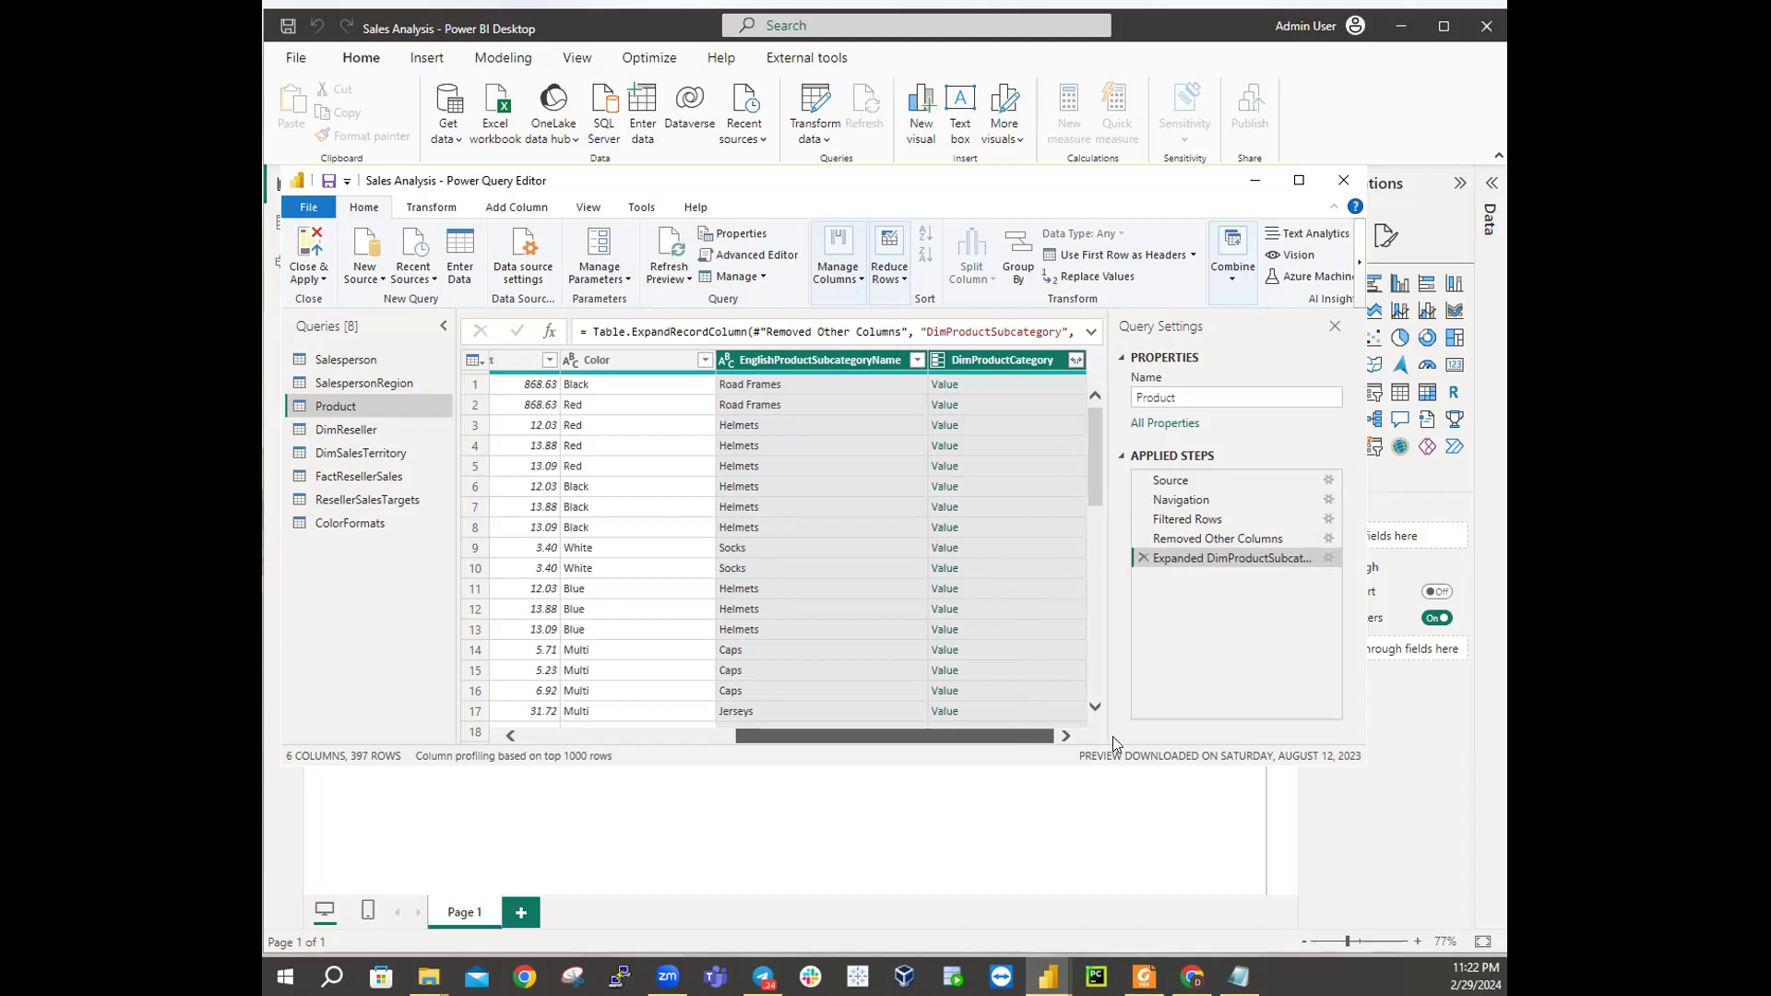
click(870, 387)
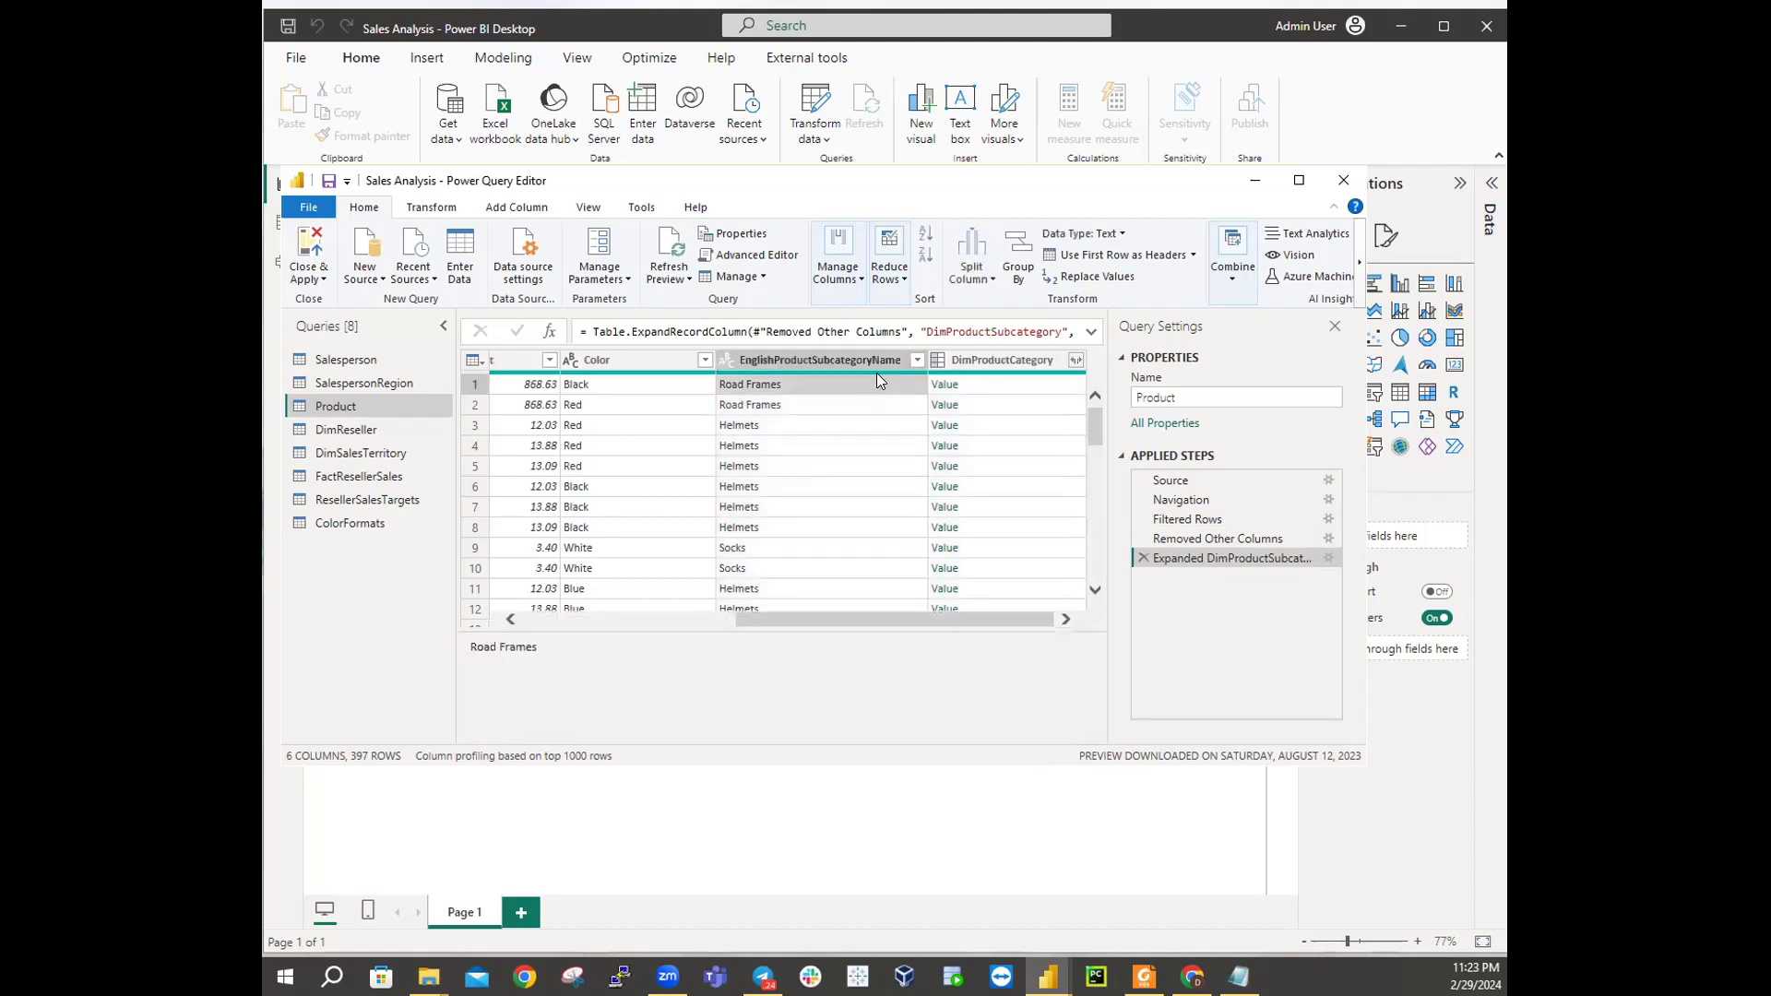
click(1077, 363)
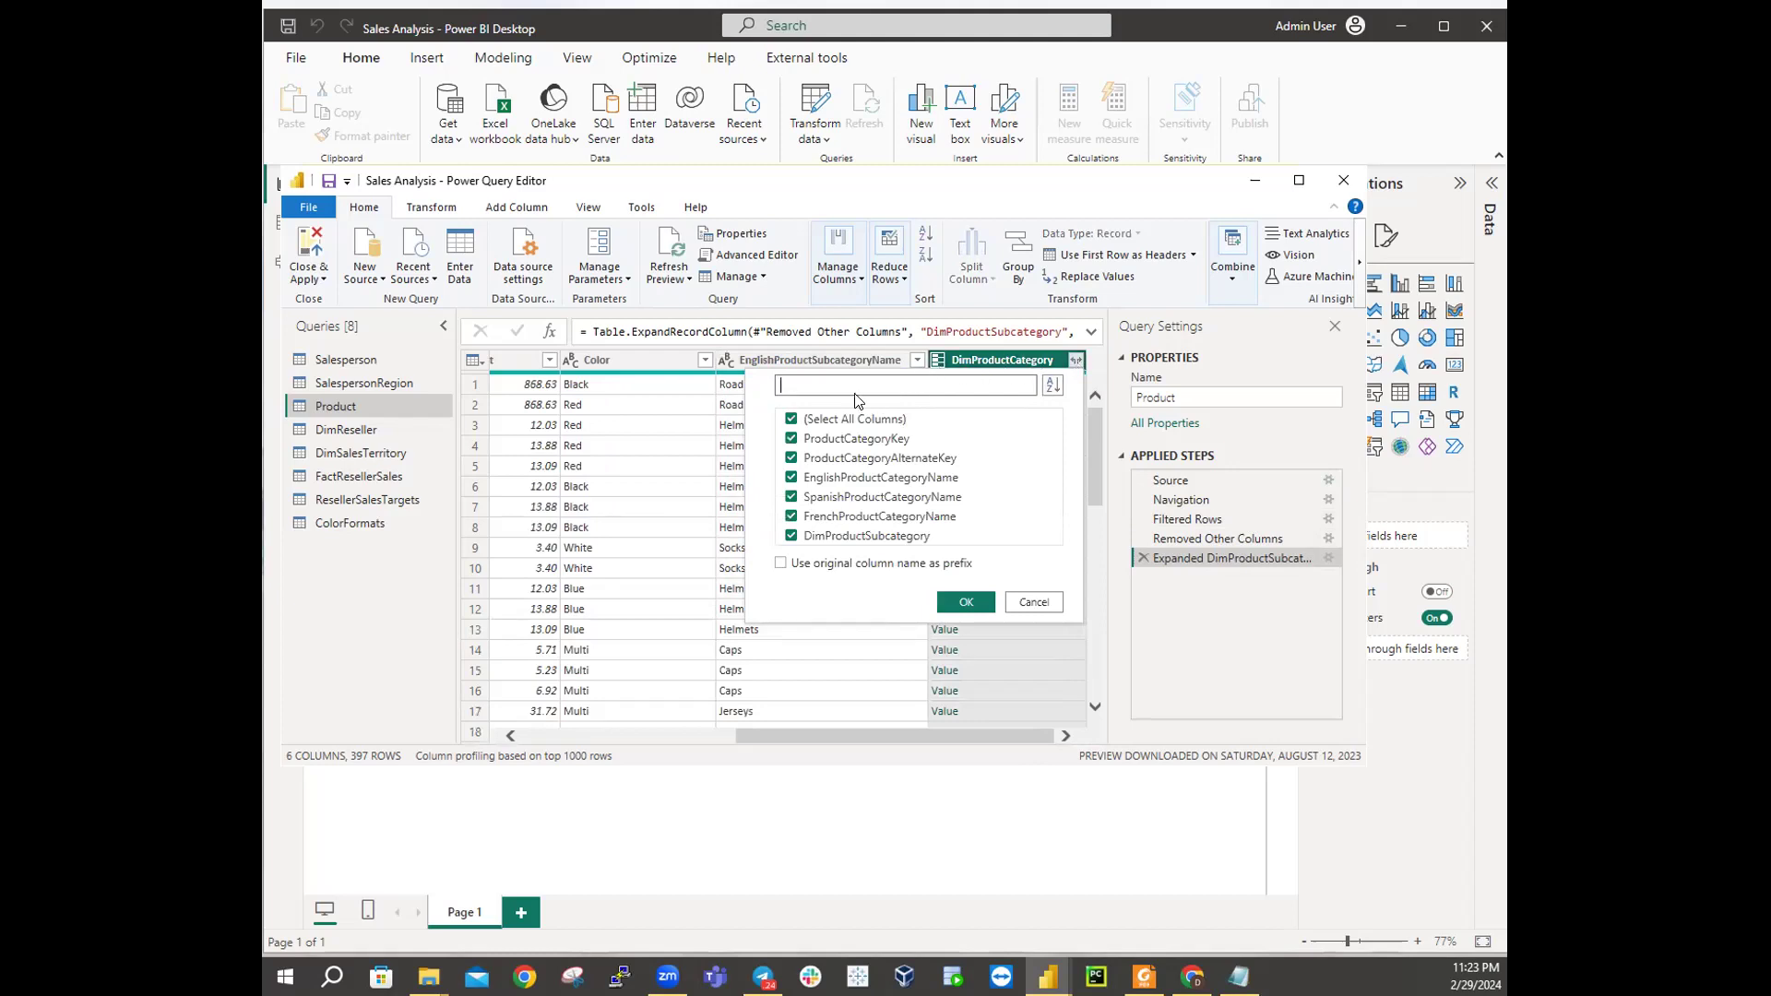
click(790, 421)
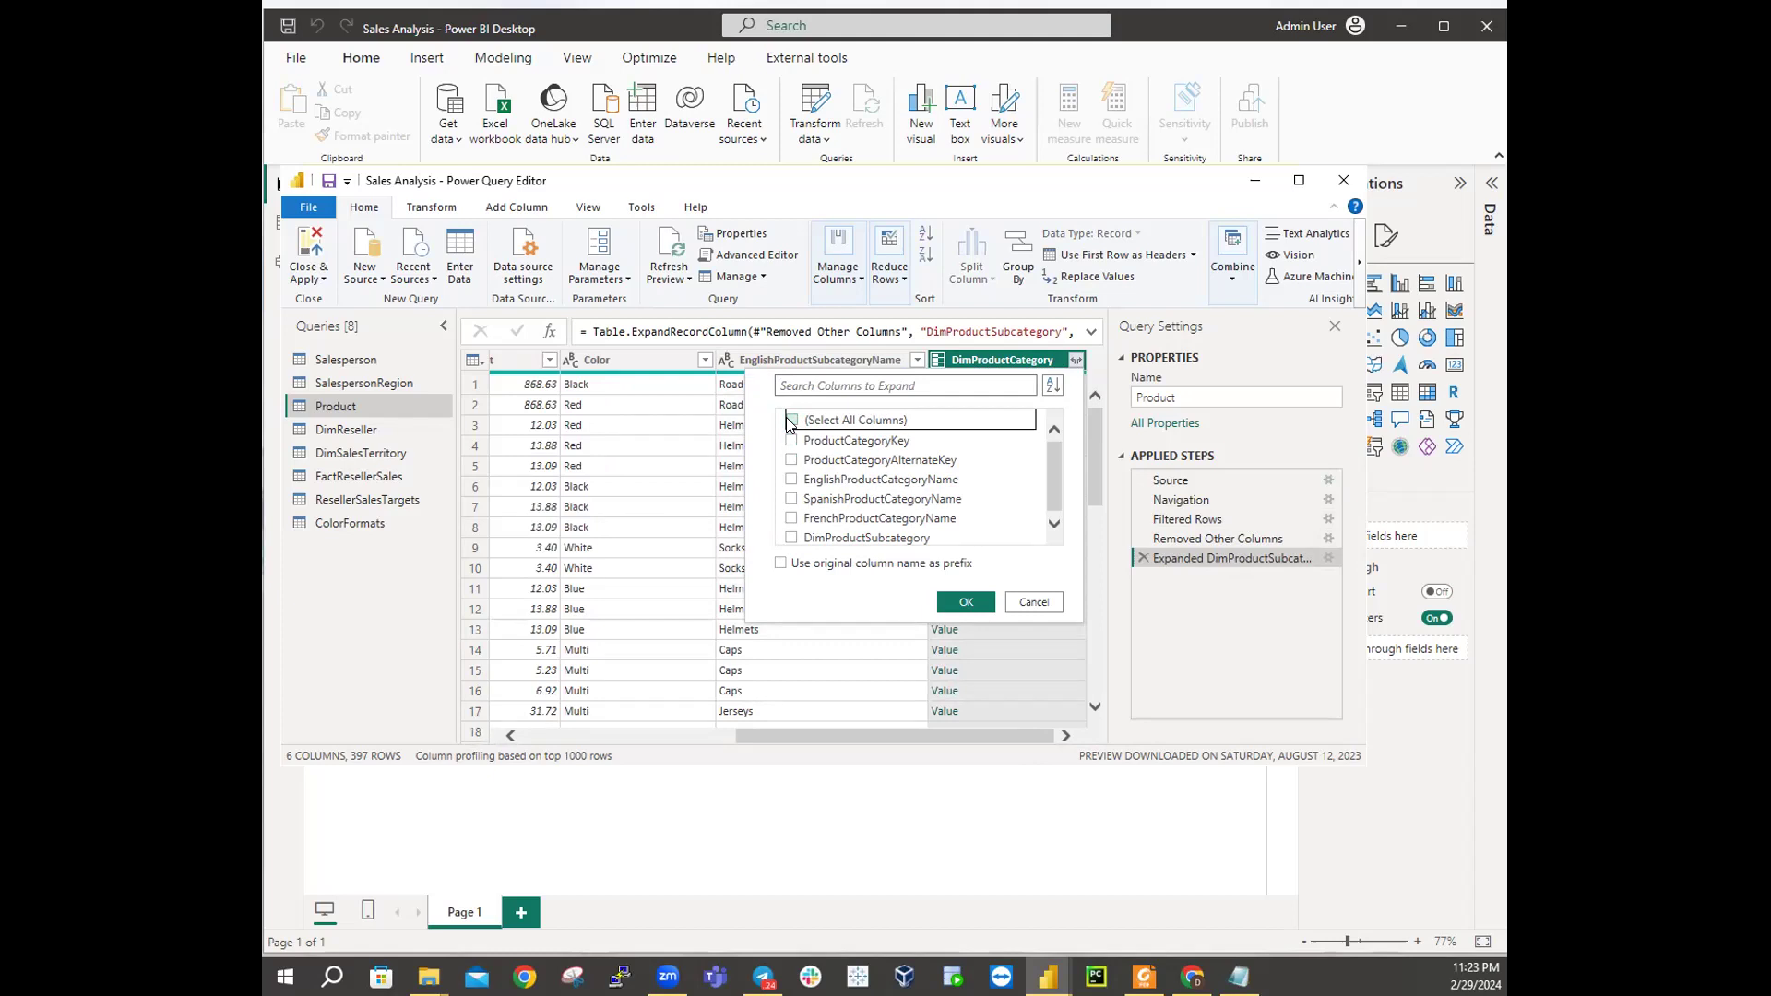
click(791, 479)
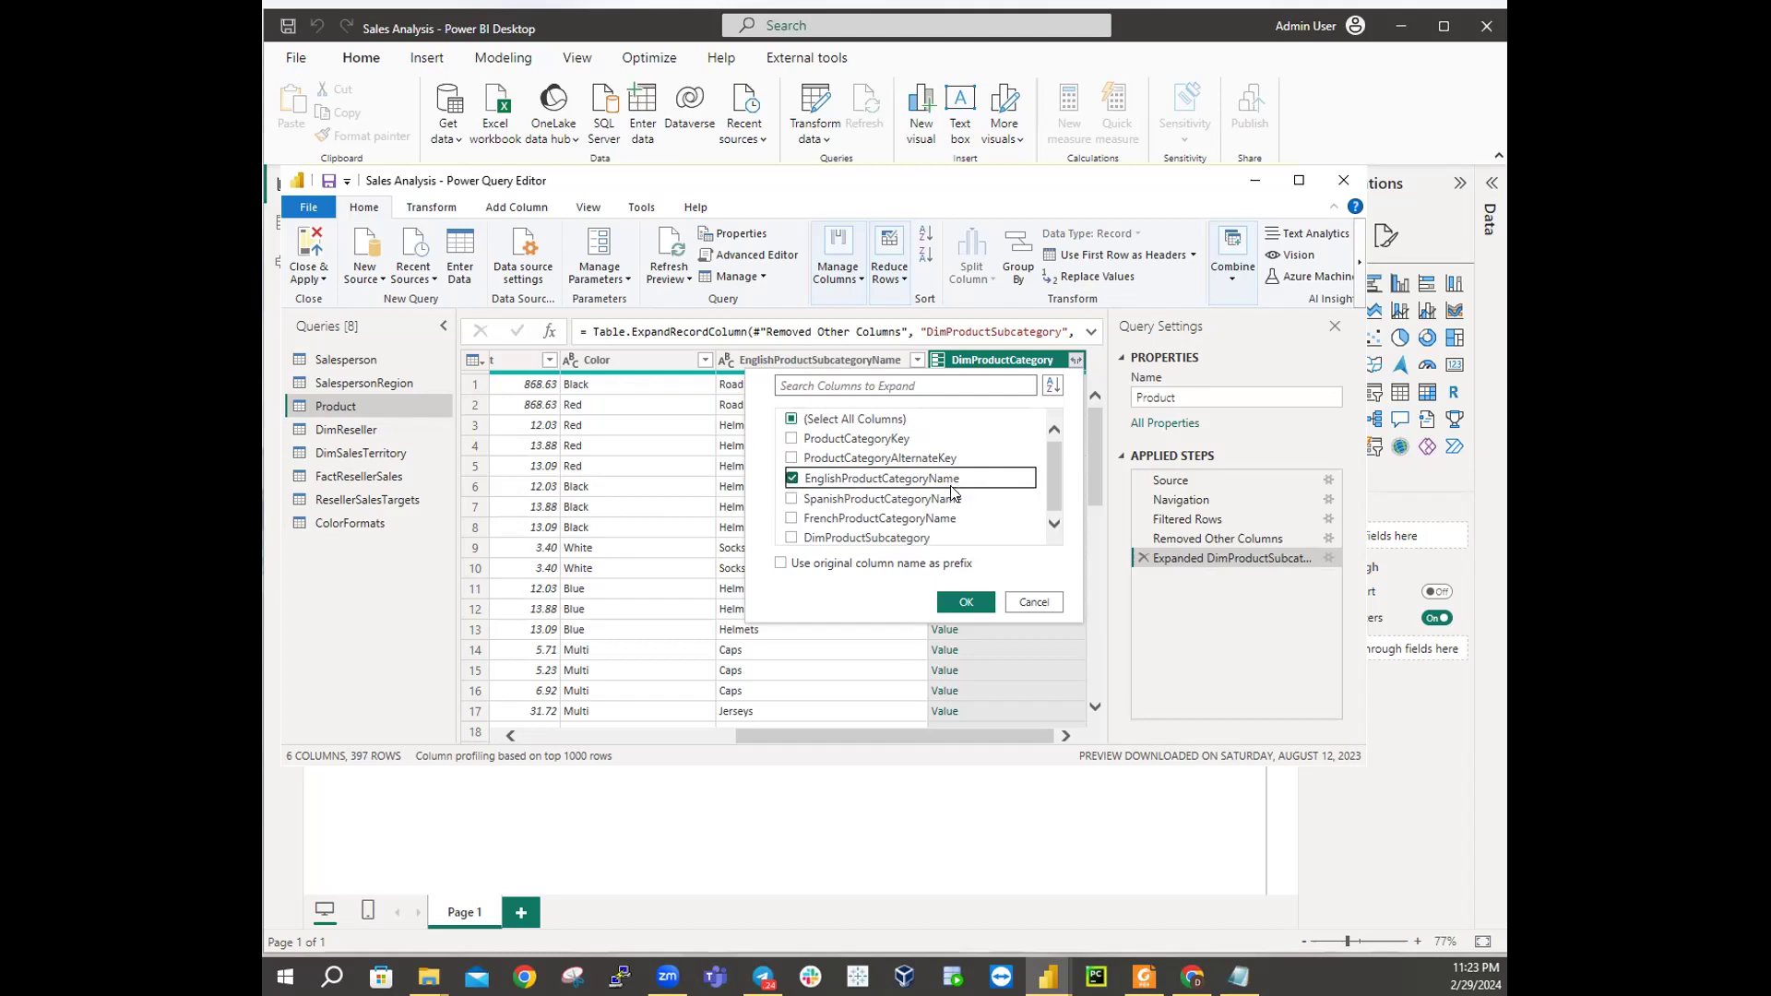
click(966, 607)
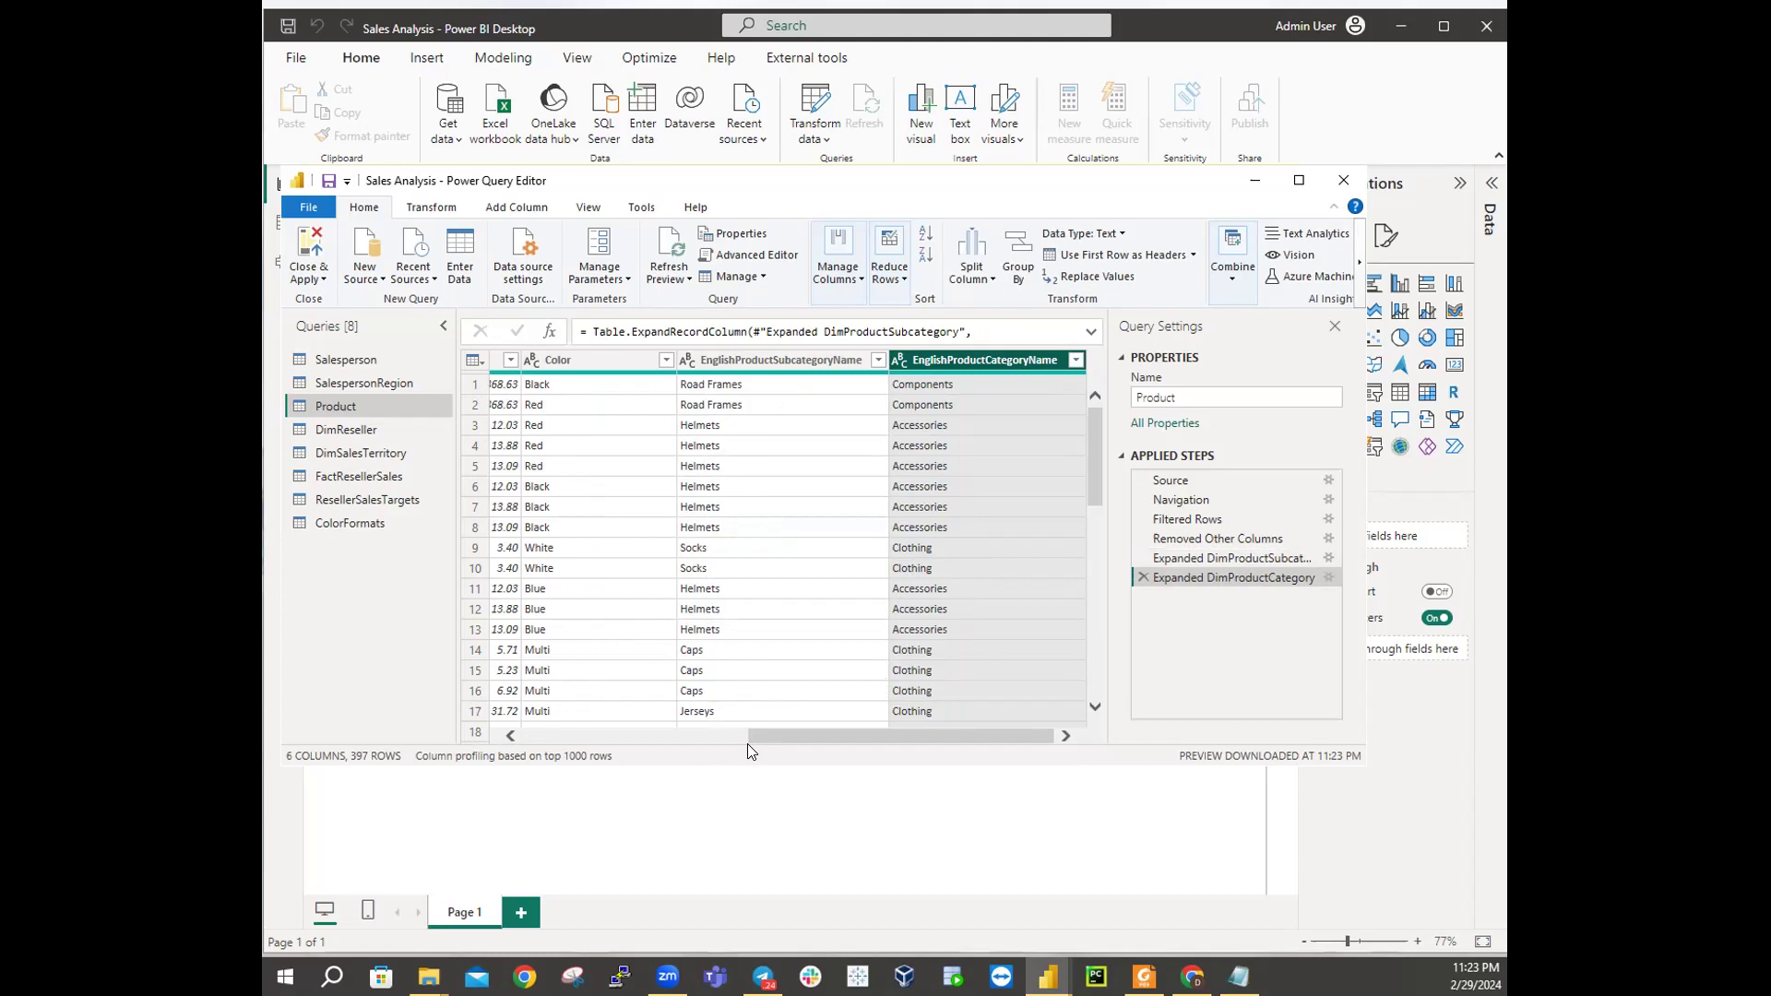
Step: Rename the EnglishProductName column of the Product query as Product
drag(795, 734, 570, 736)
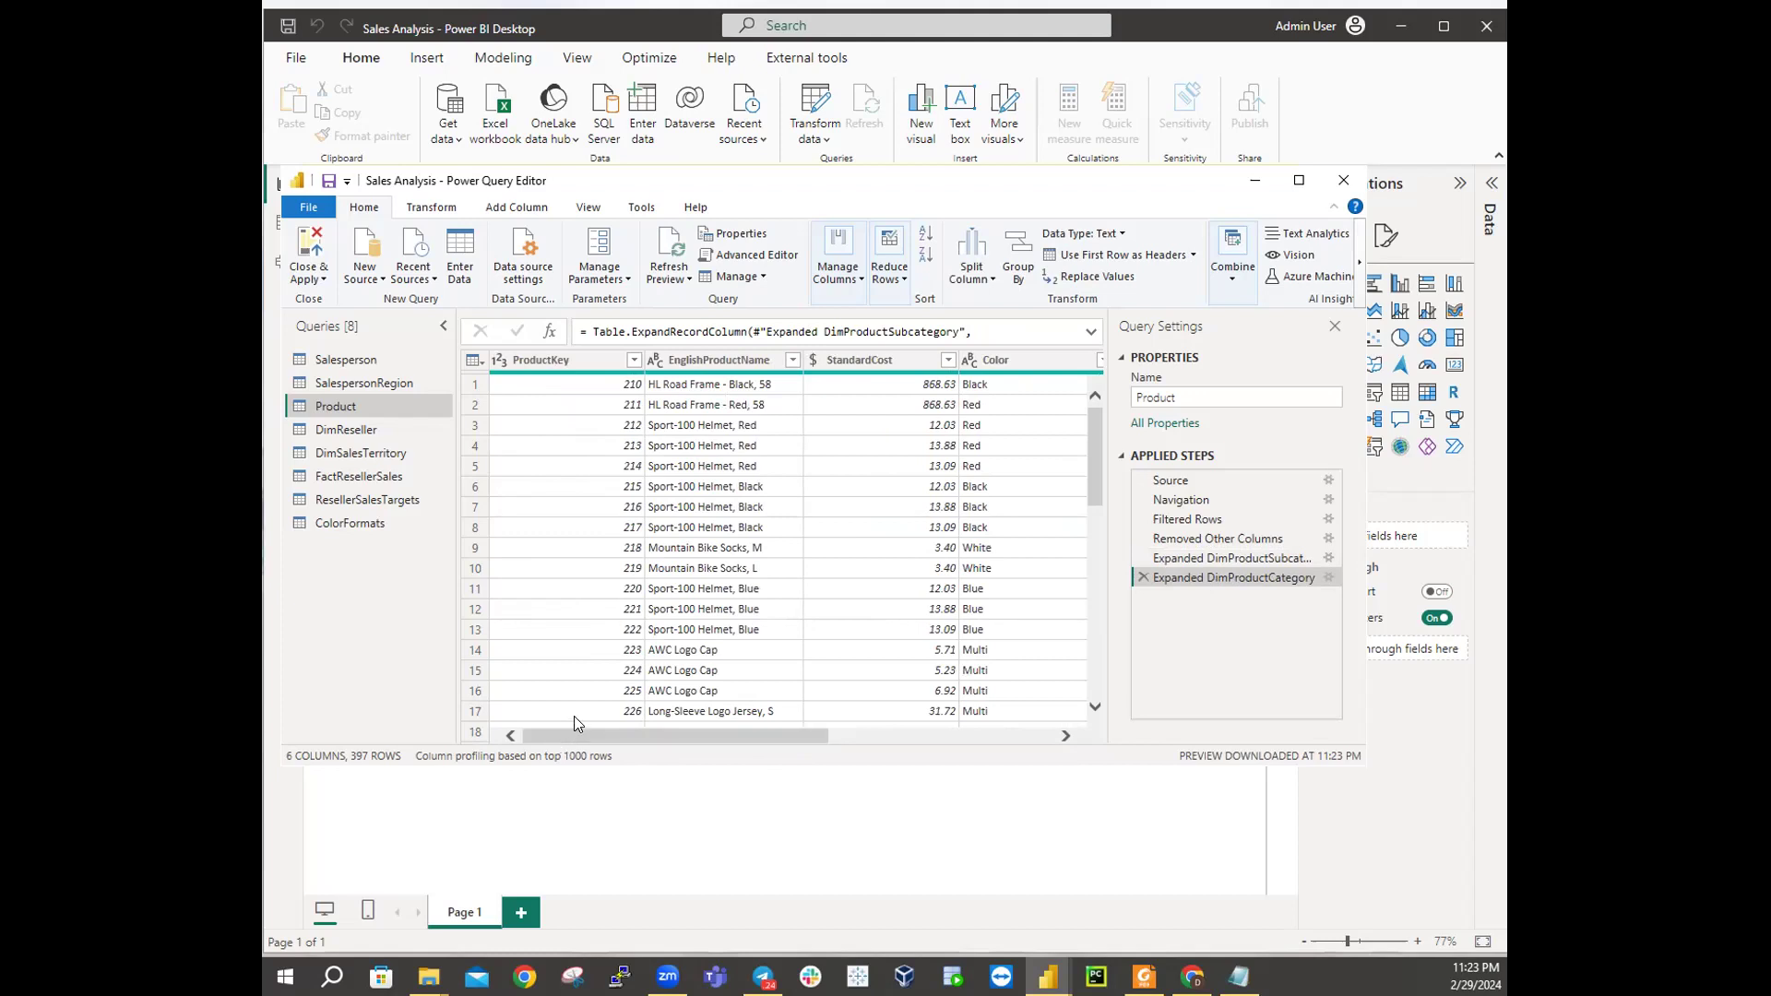
double_click(710, 360)
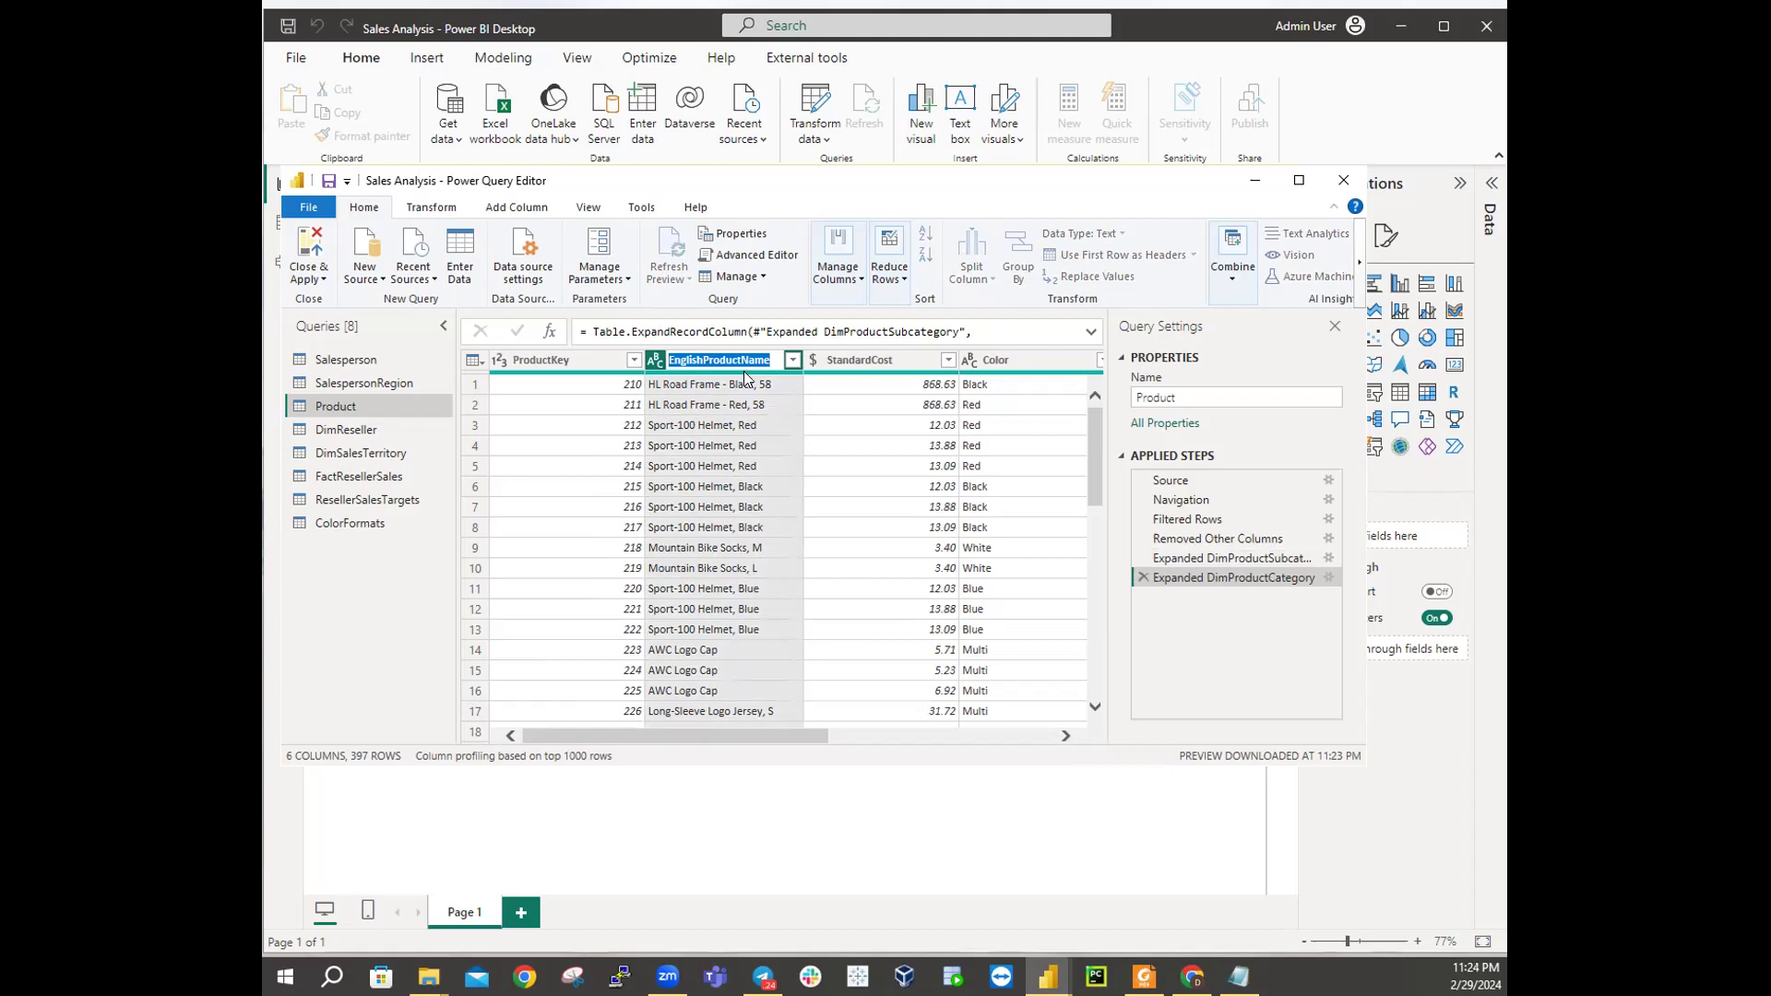
click(704, 360)
key(BackSpace)
key(BackSpace)
key(BackSpace)
key(BackSpace)
key(BackSpace)
key(BackSpace)
key(BackSpace)
key(BackSpace)
key(BackSpace)
key(BackSpace)
key(BackSpace)
key(Return)
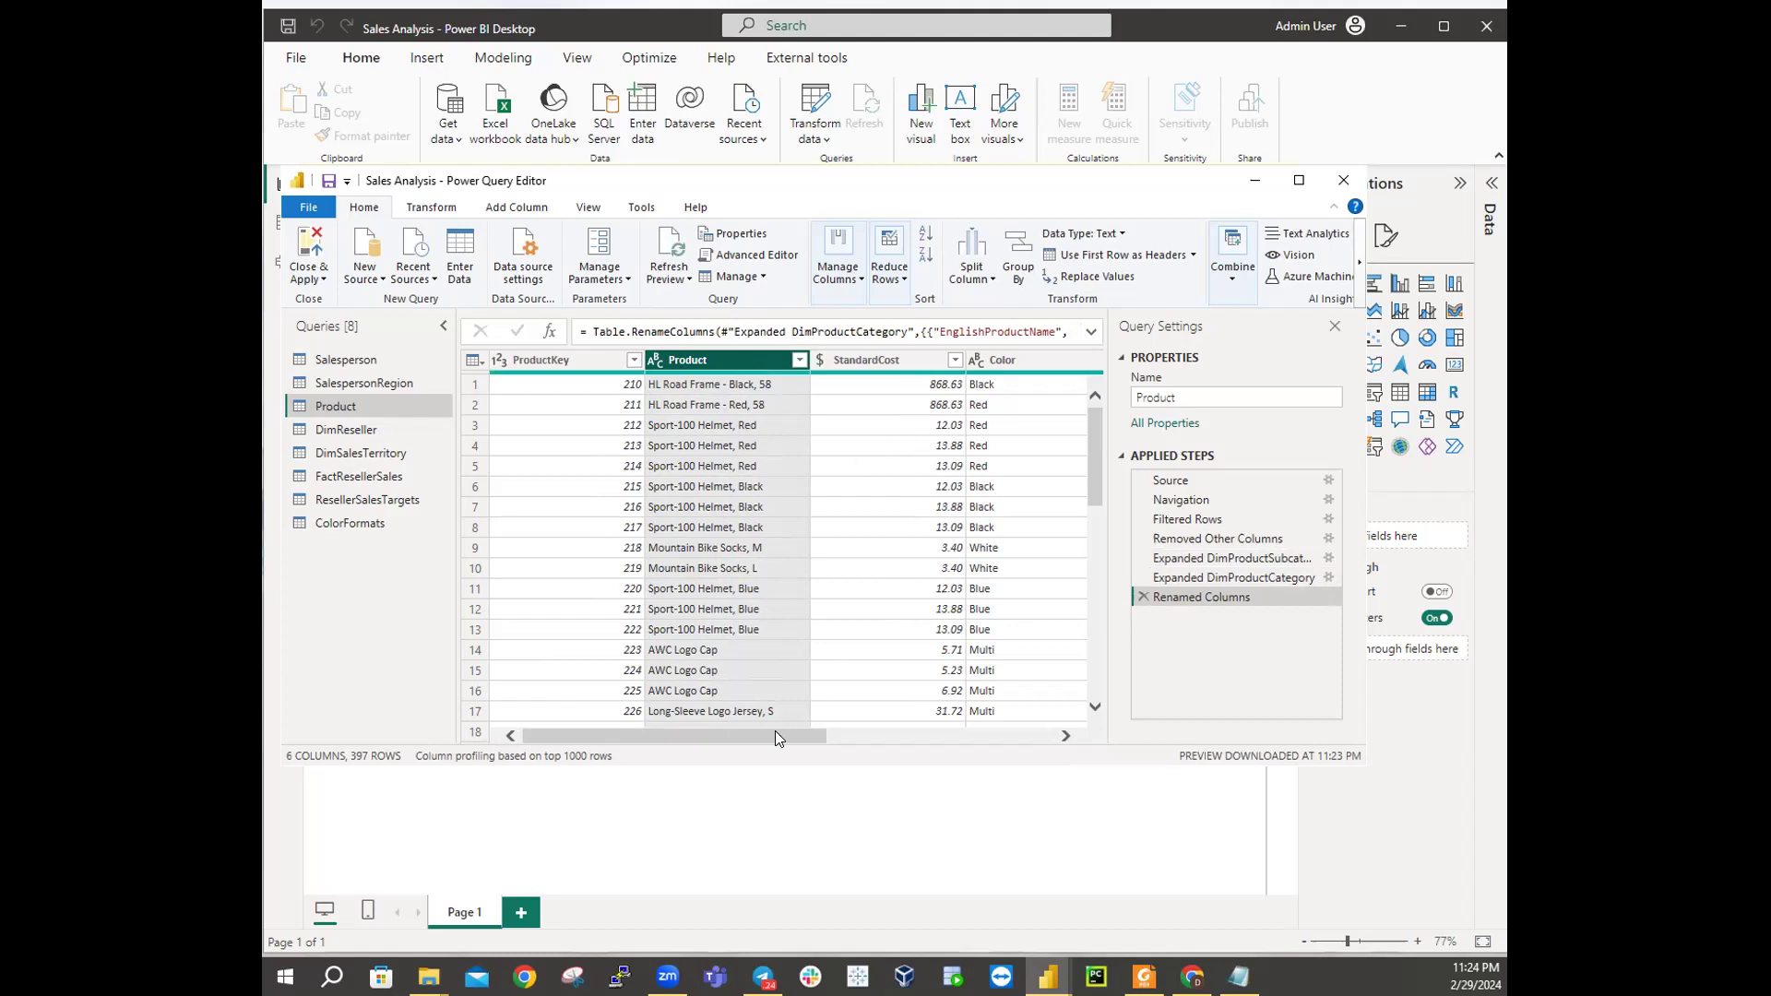
Step: Rename the StandardCost column as Standard Cost, with a space between the words
drag(776, 736, 821, 735)
click(785, 360)
double_click(784, 360)
click(786, 359)
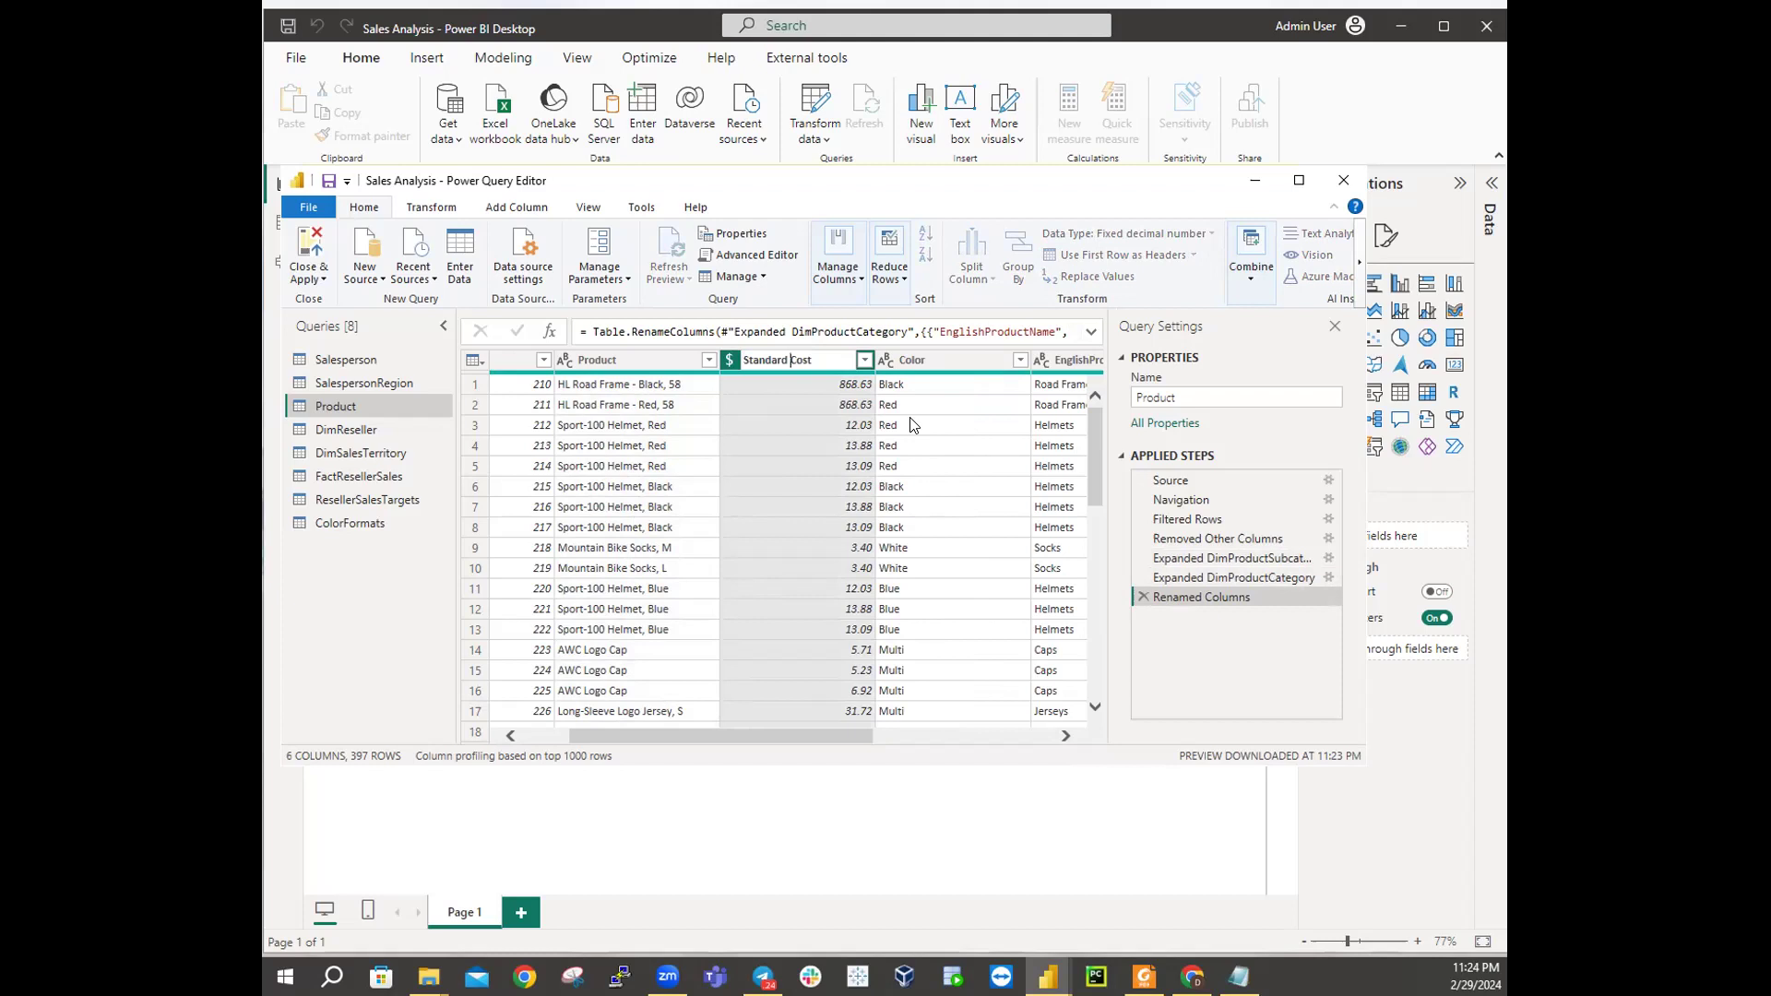
key(Return)
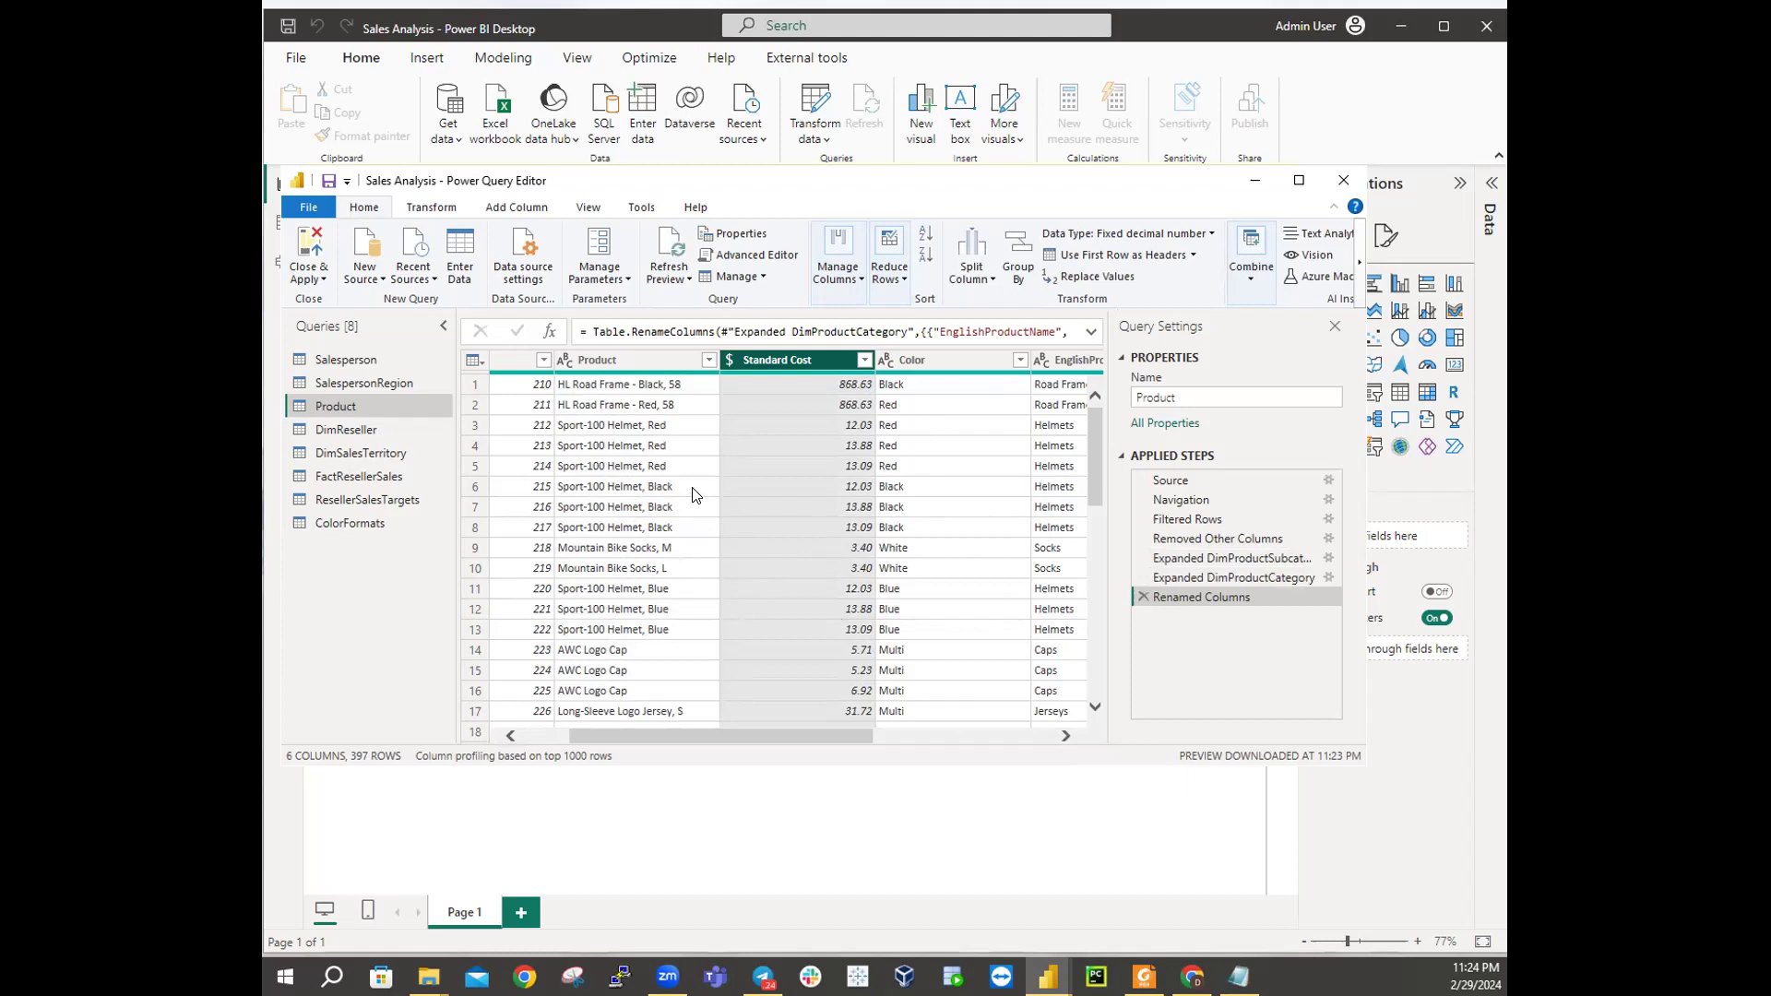
click(605, 365)
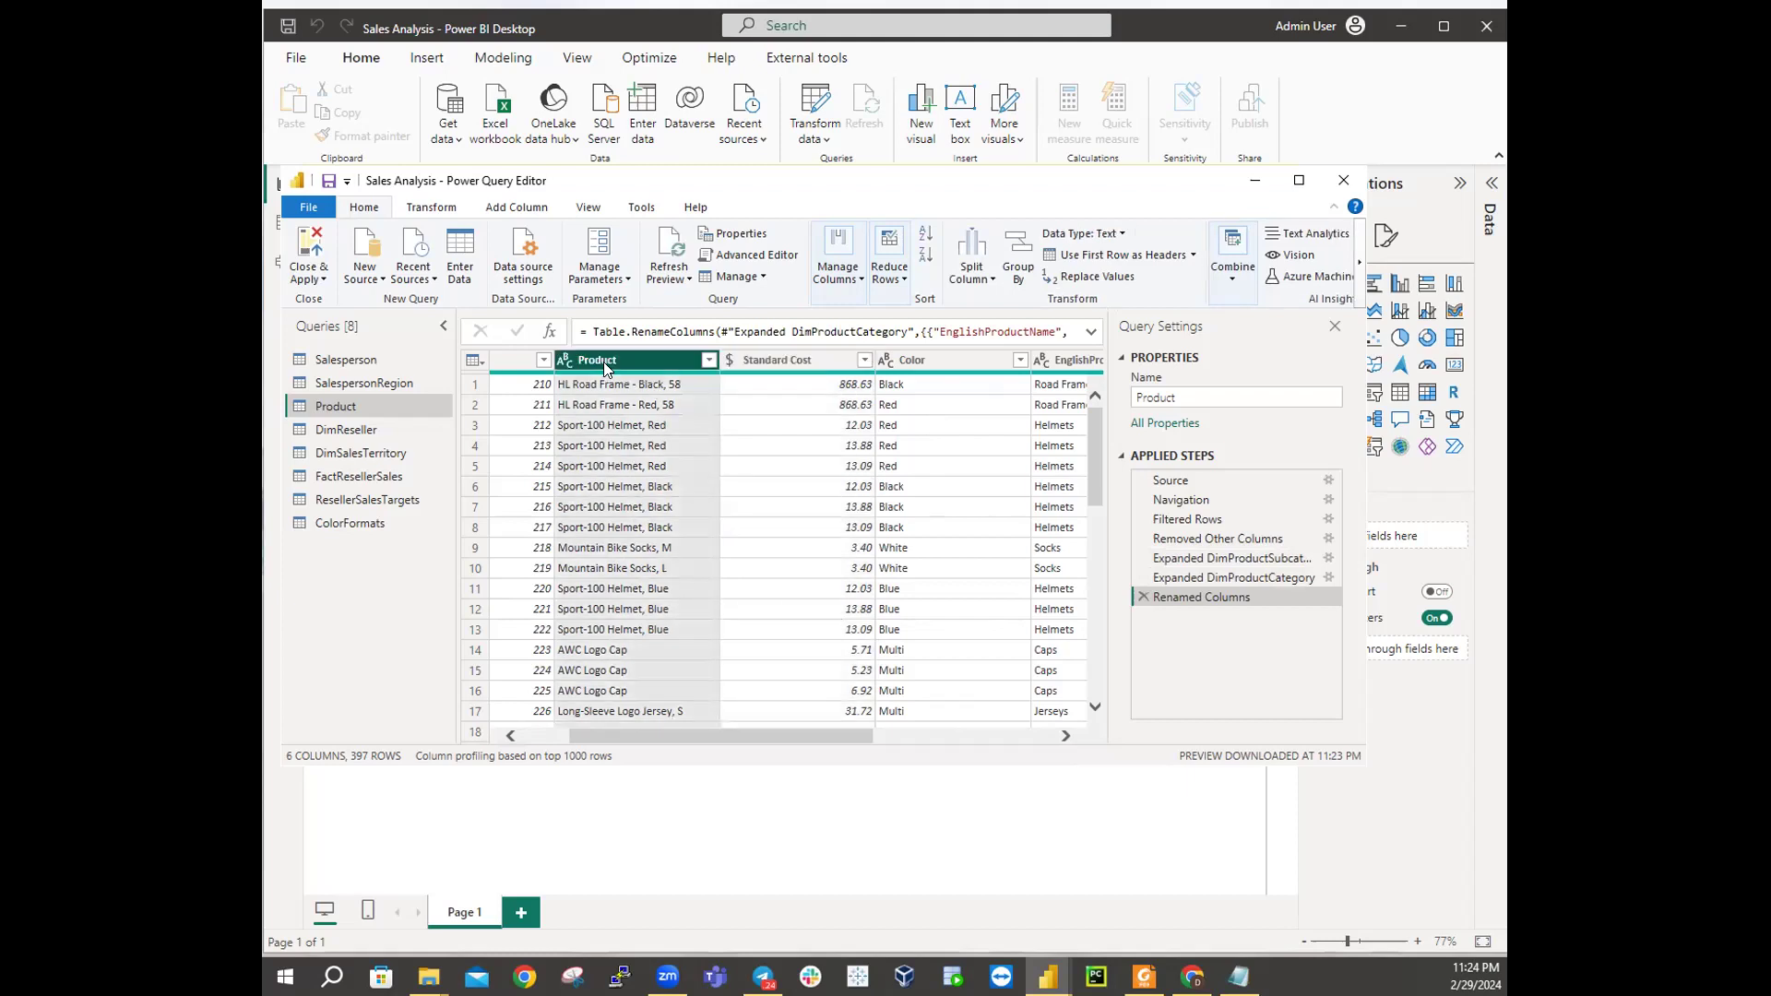
Step: Rename the EnglishProductSubcategoryName column of the Product query as Subcategory
drag(806, 735, 949, 739)
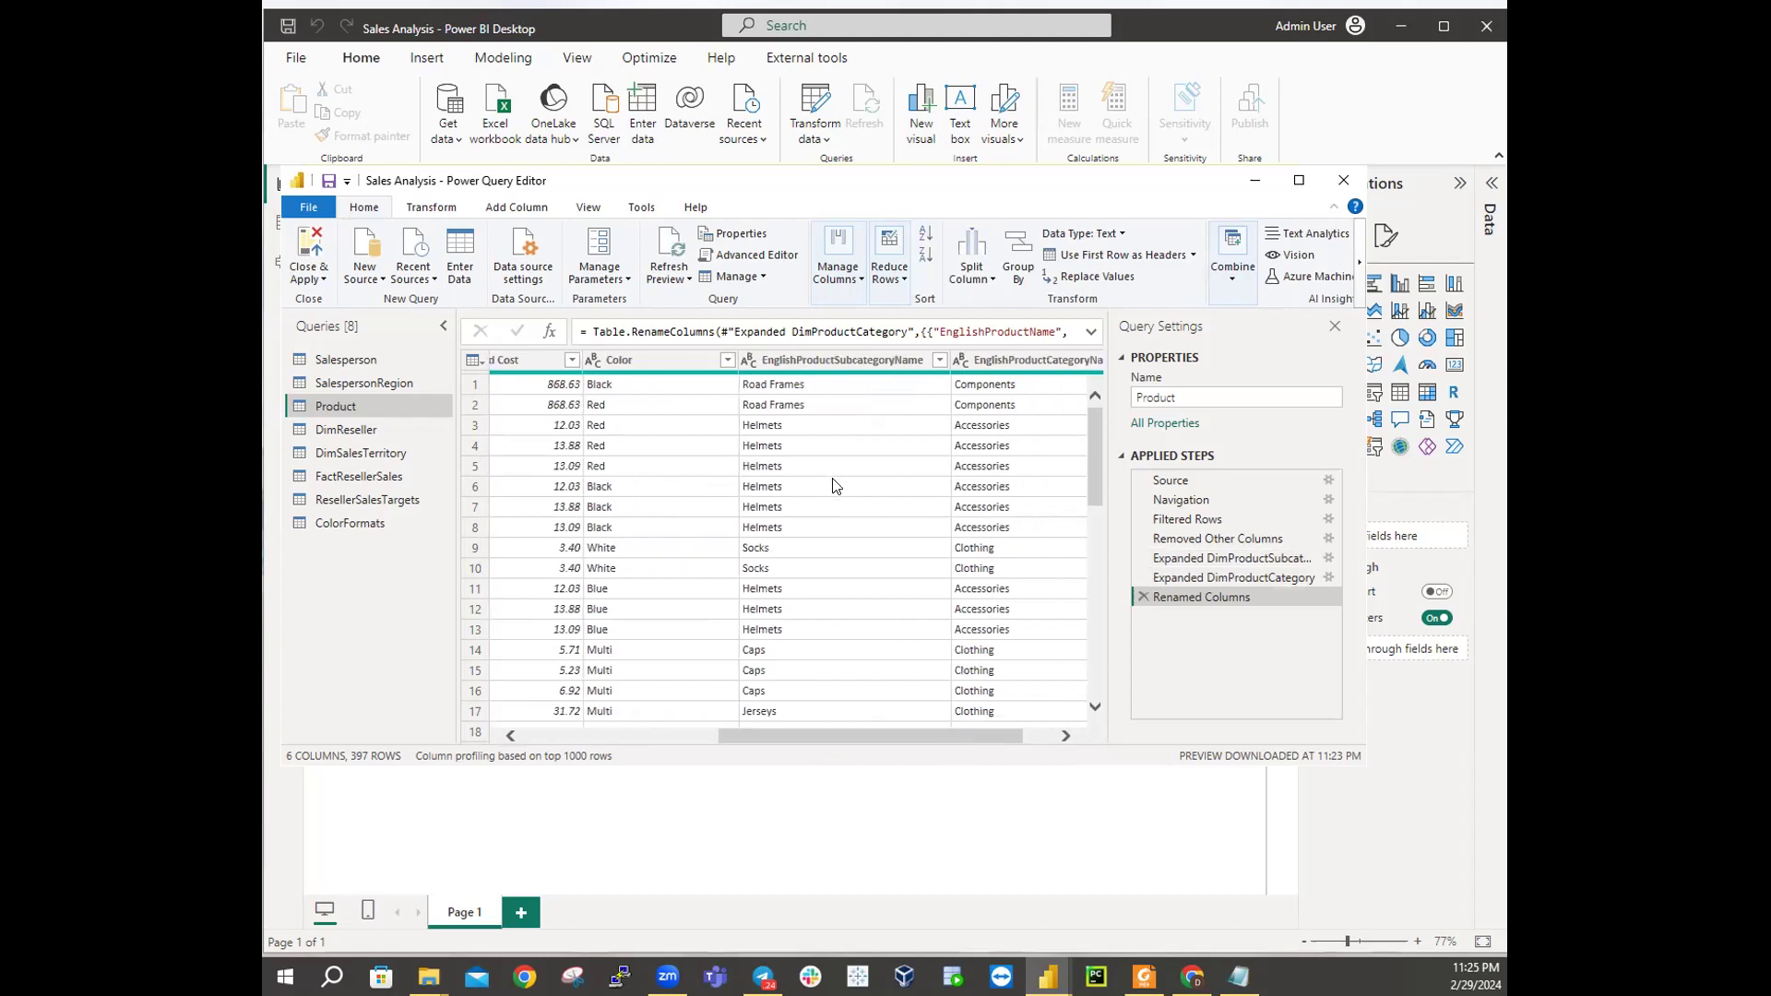
right_click(829, 359)
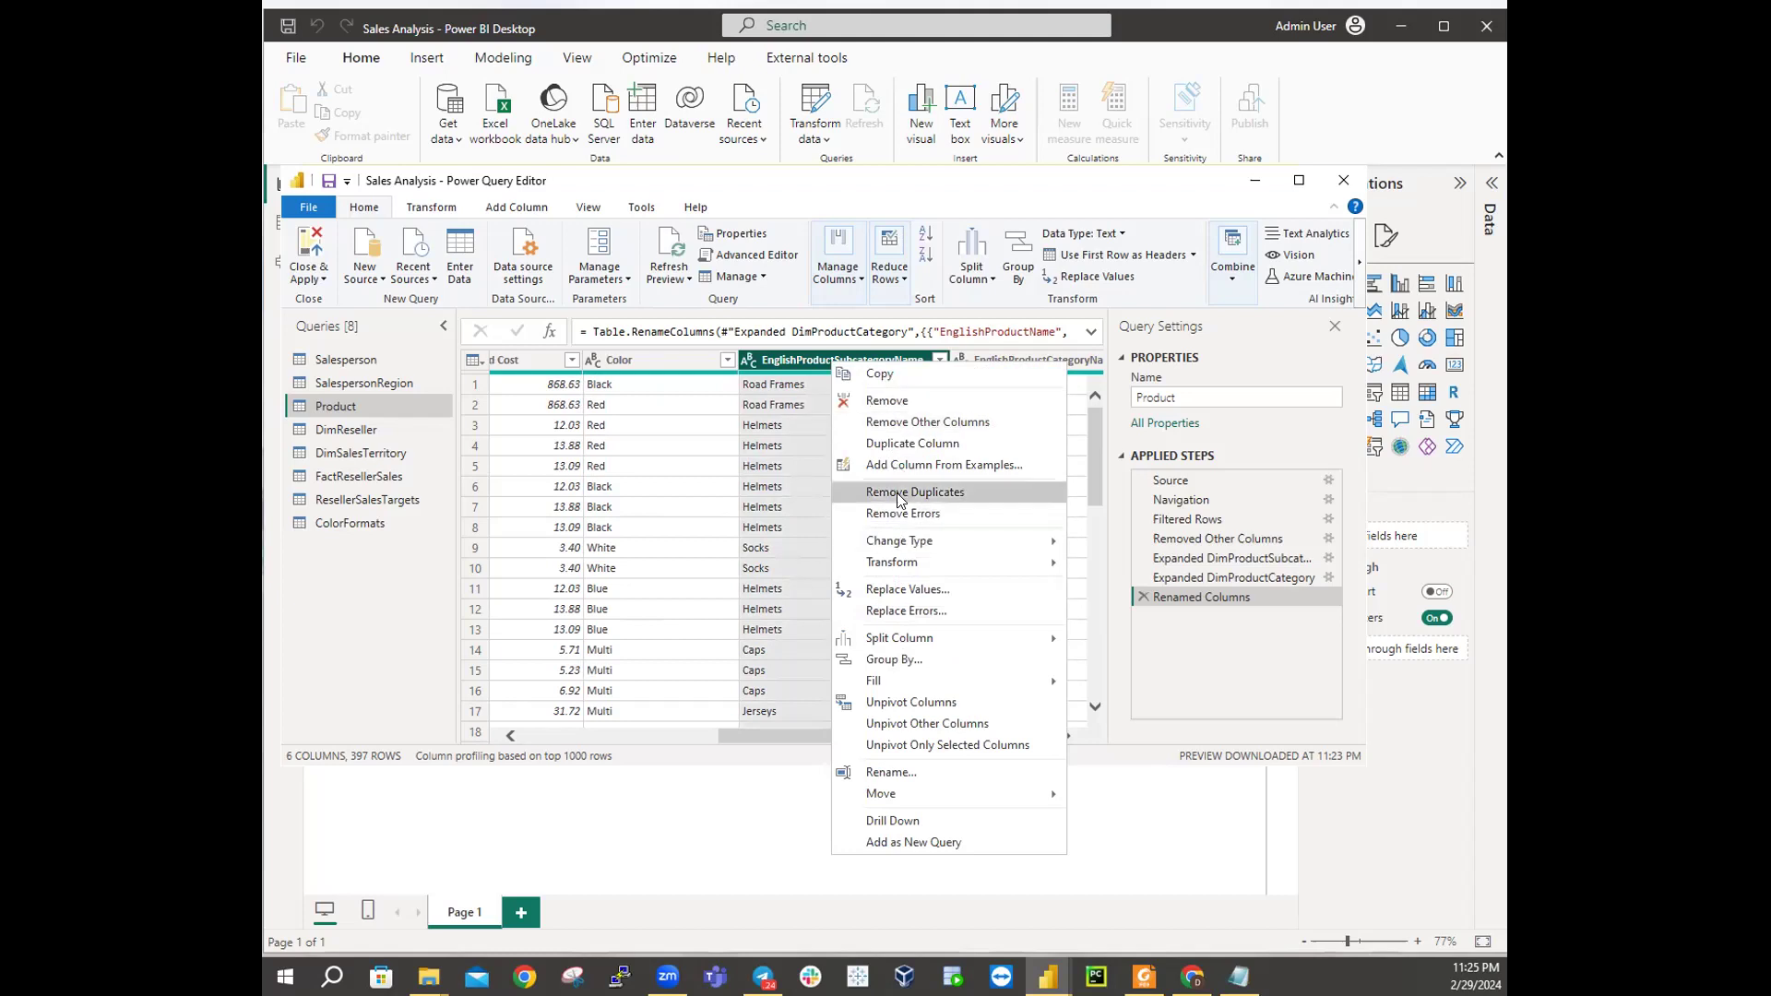
click(883, 773)
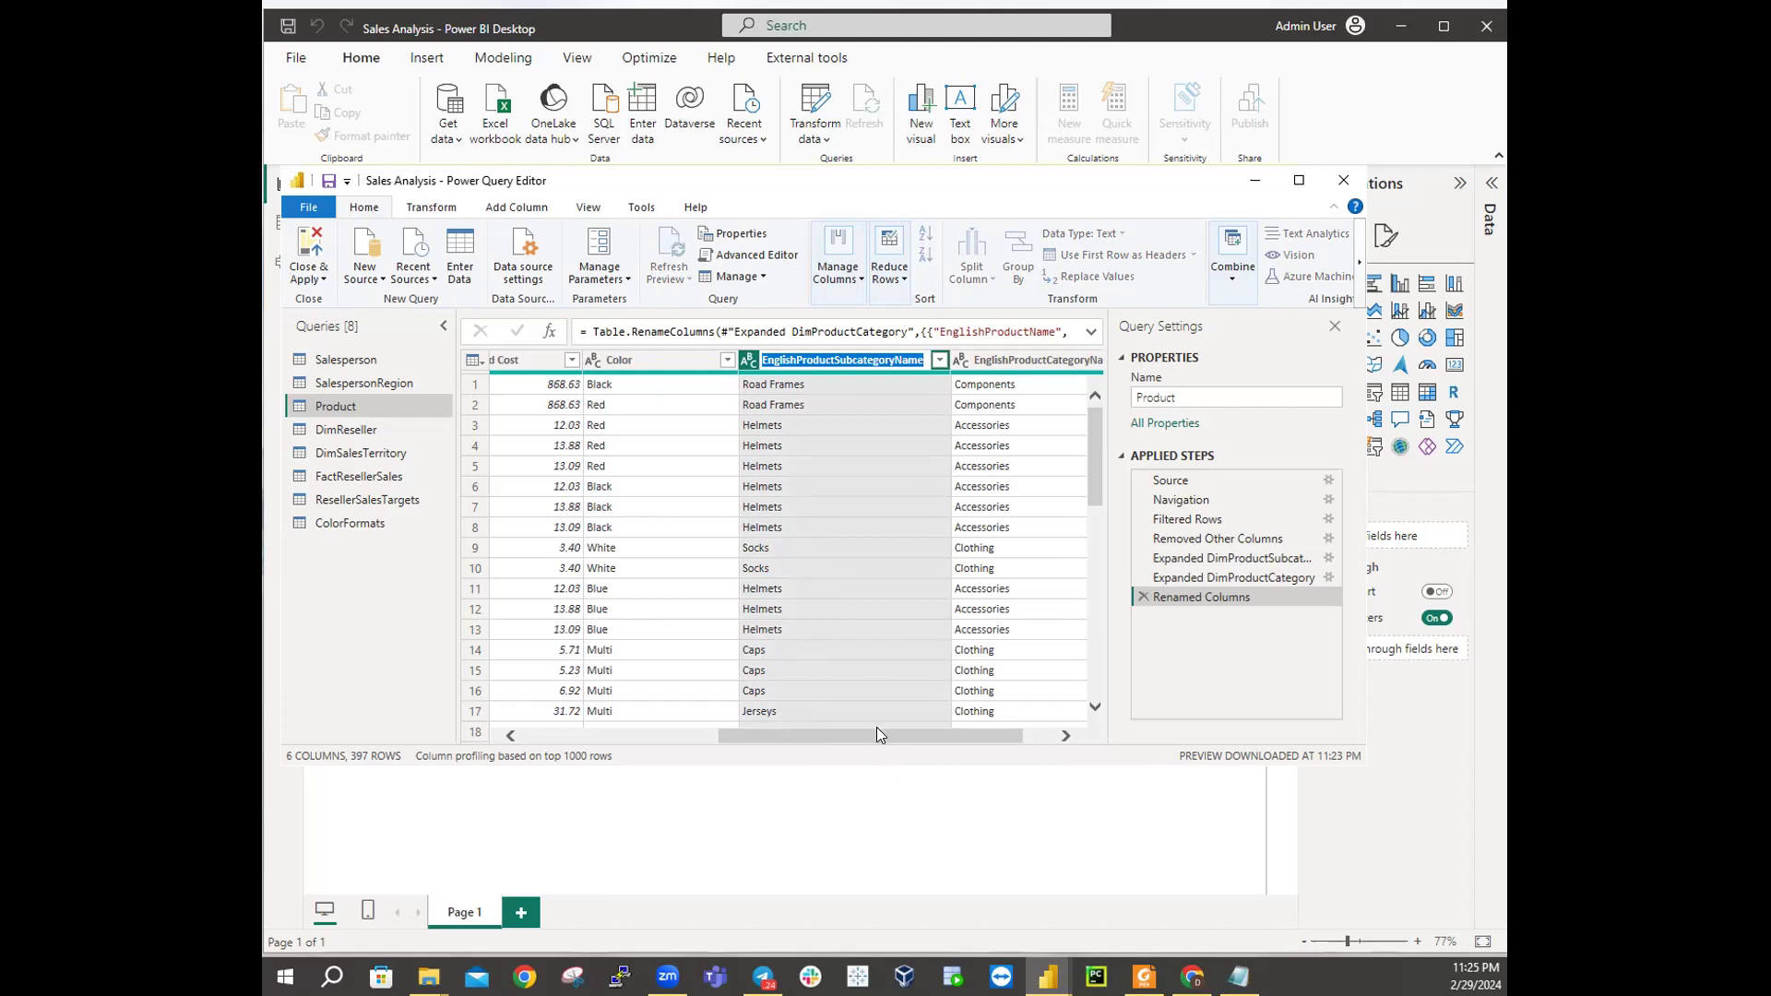
click(836, 360)
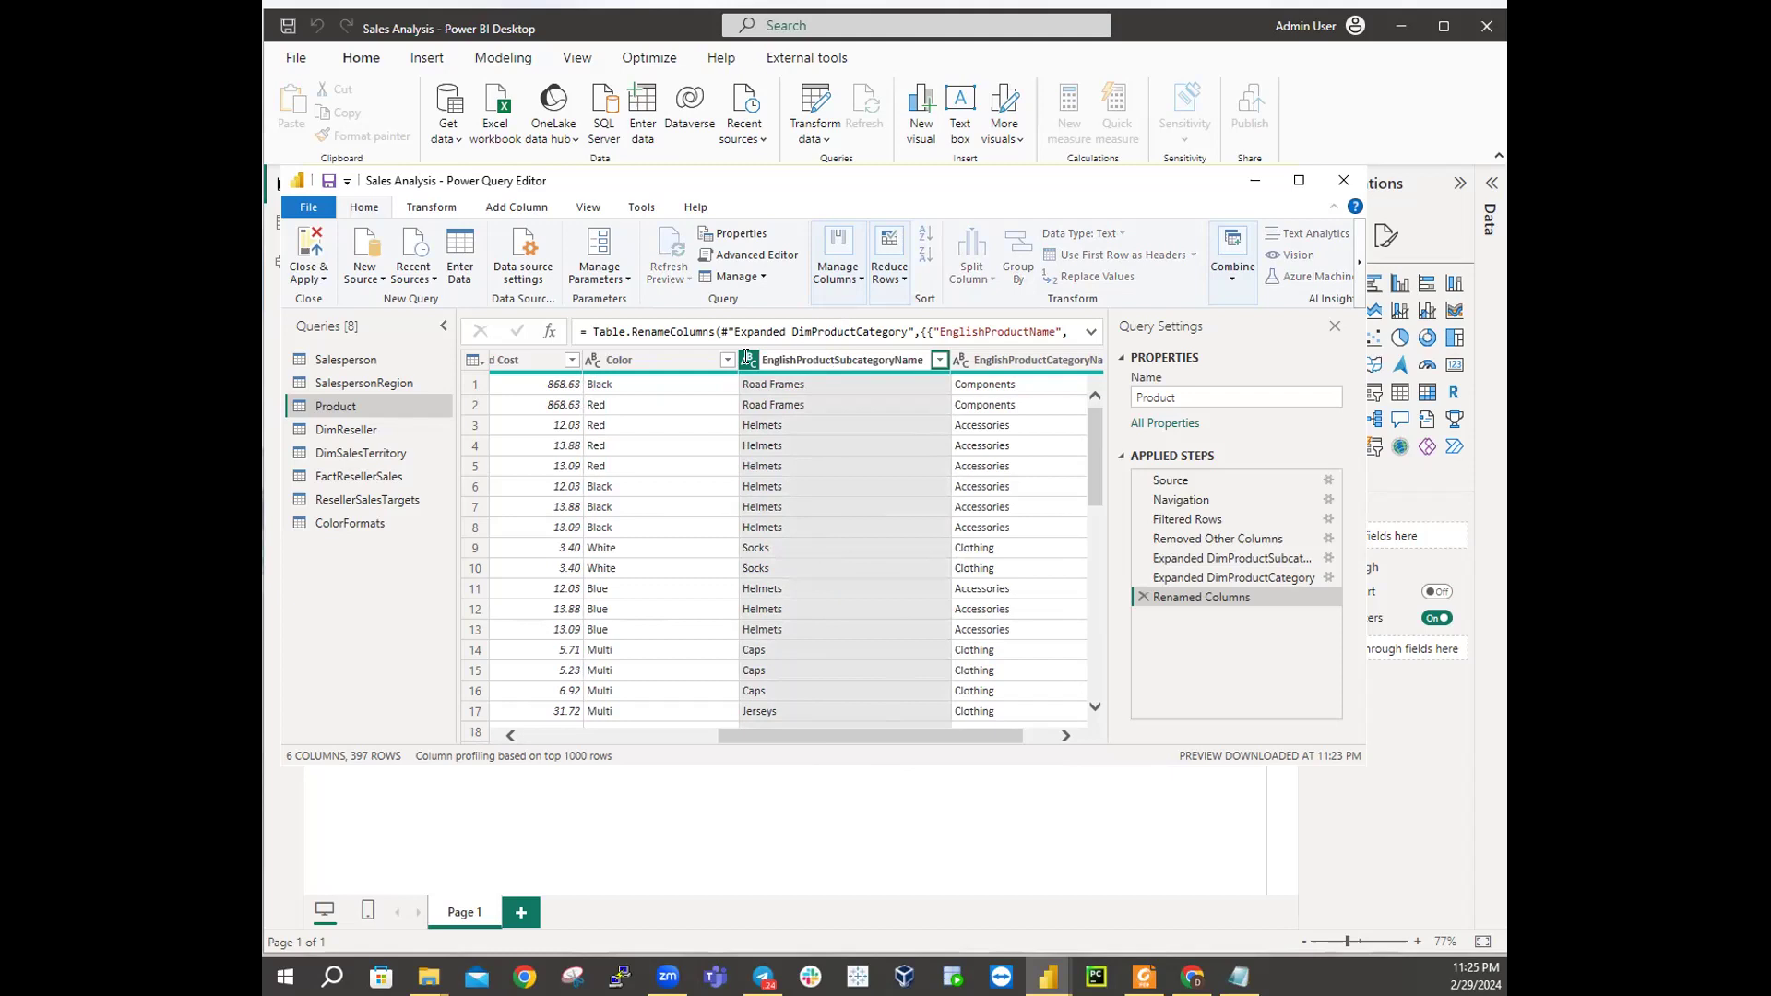
double_click(805, 357)
click(832, 356)
key(BackSpace)
key(BackSpace)
key(BackSpace)
key(BackSpace)
key(BackSpace)
key(BackSpace)
key(BackSpace)
key(BackSpace)
key(BackSpace)
key(BackSpace)
key(BackSpace)
key(BackSpace)
key(BackSpace)
key(BackSpace)
drag(822, 360, 879, 359)
key(BackSpace)
key(Return)
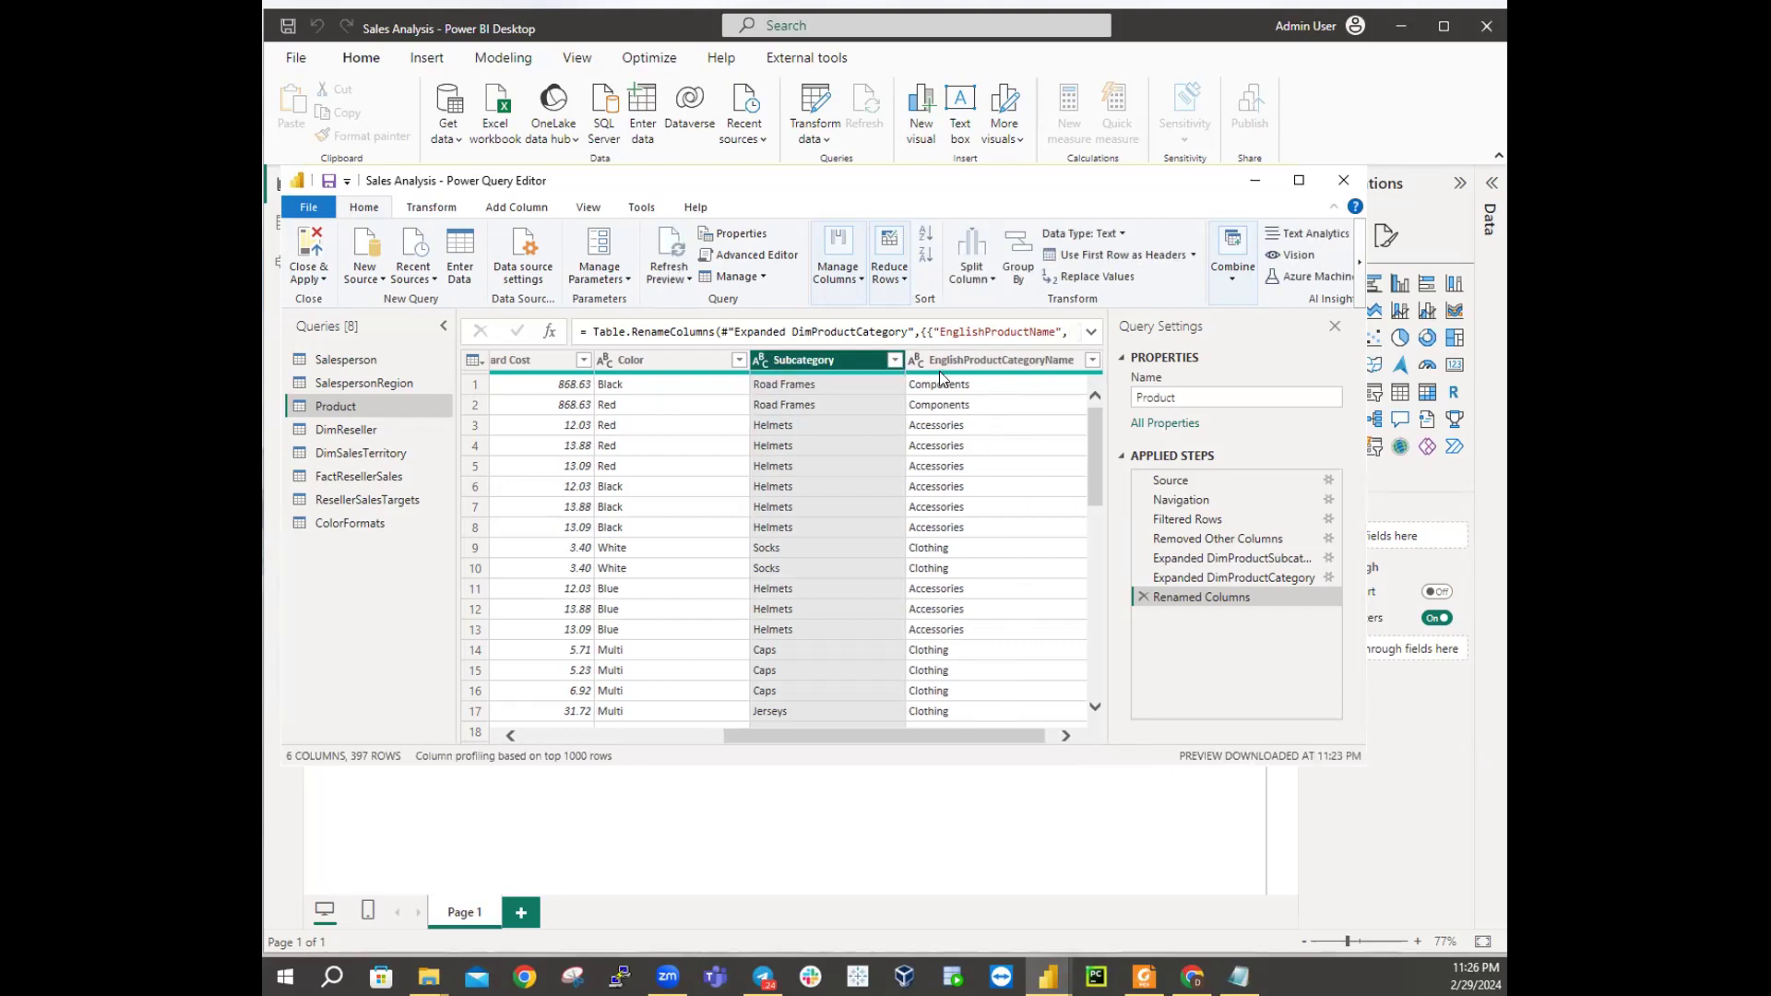
Step: Rename the EnglishProductCategoryName column of the Product query as Category
drag(931, 738, 1101, 731)
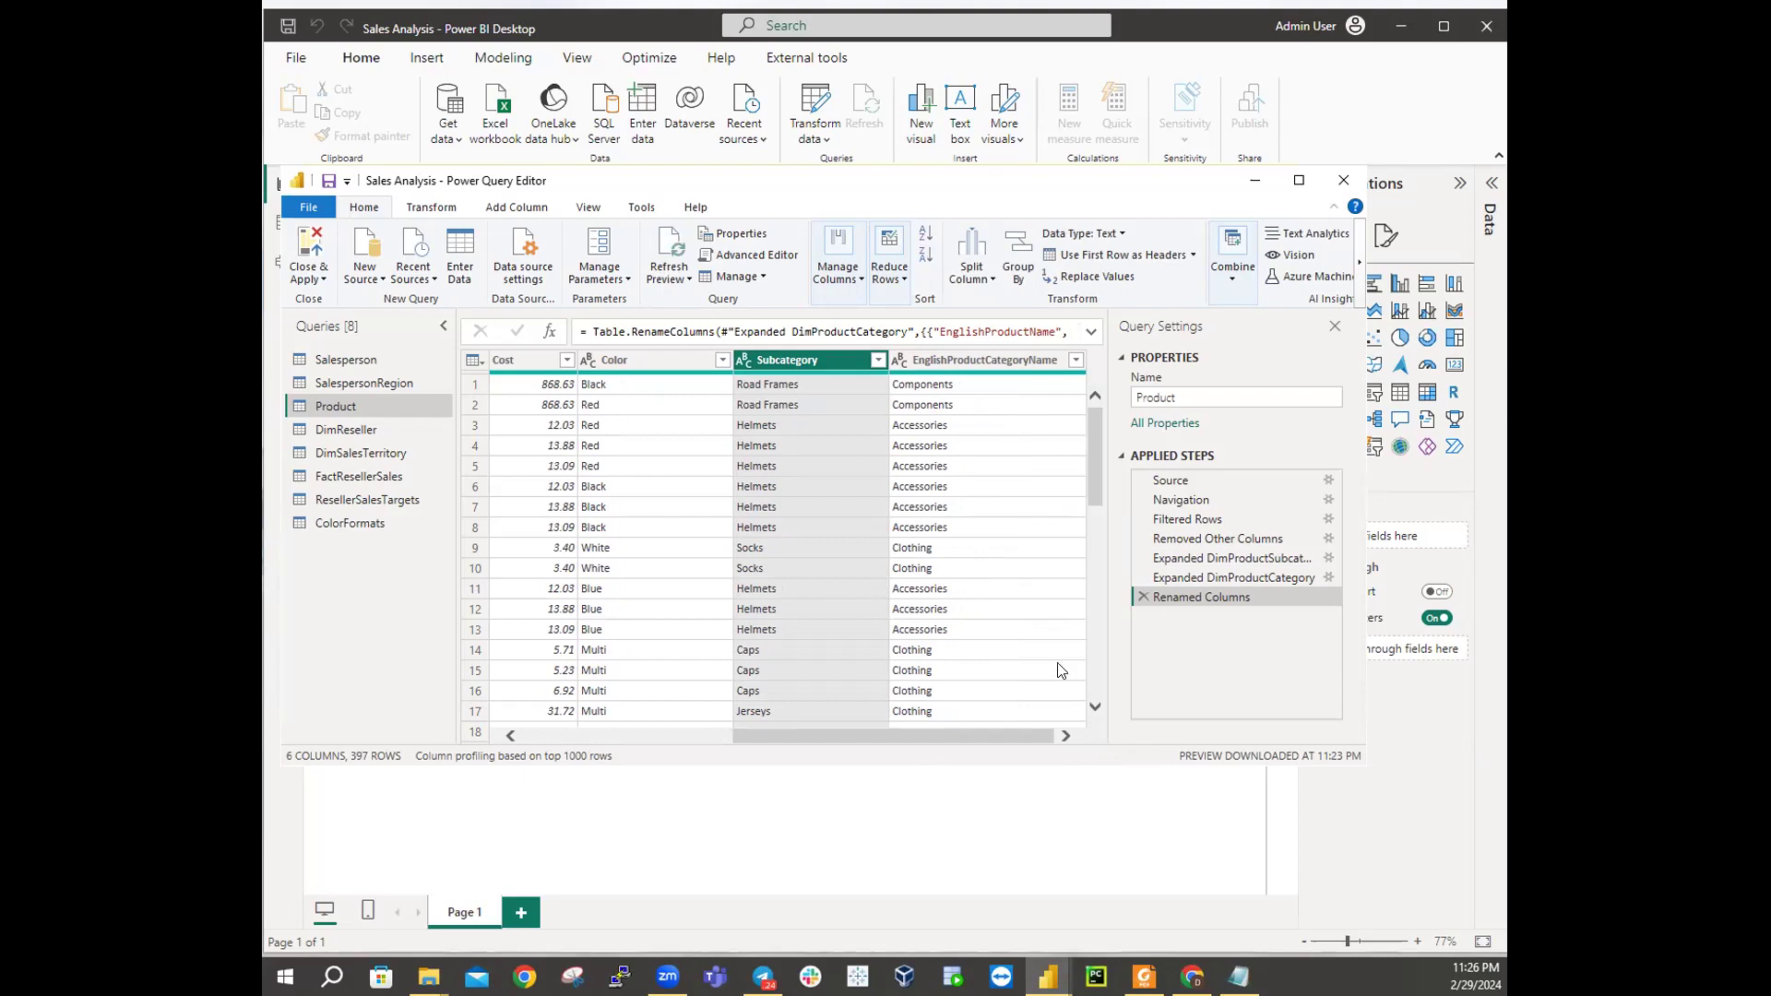
double_click(993, 360)
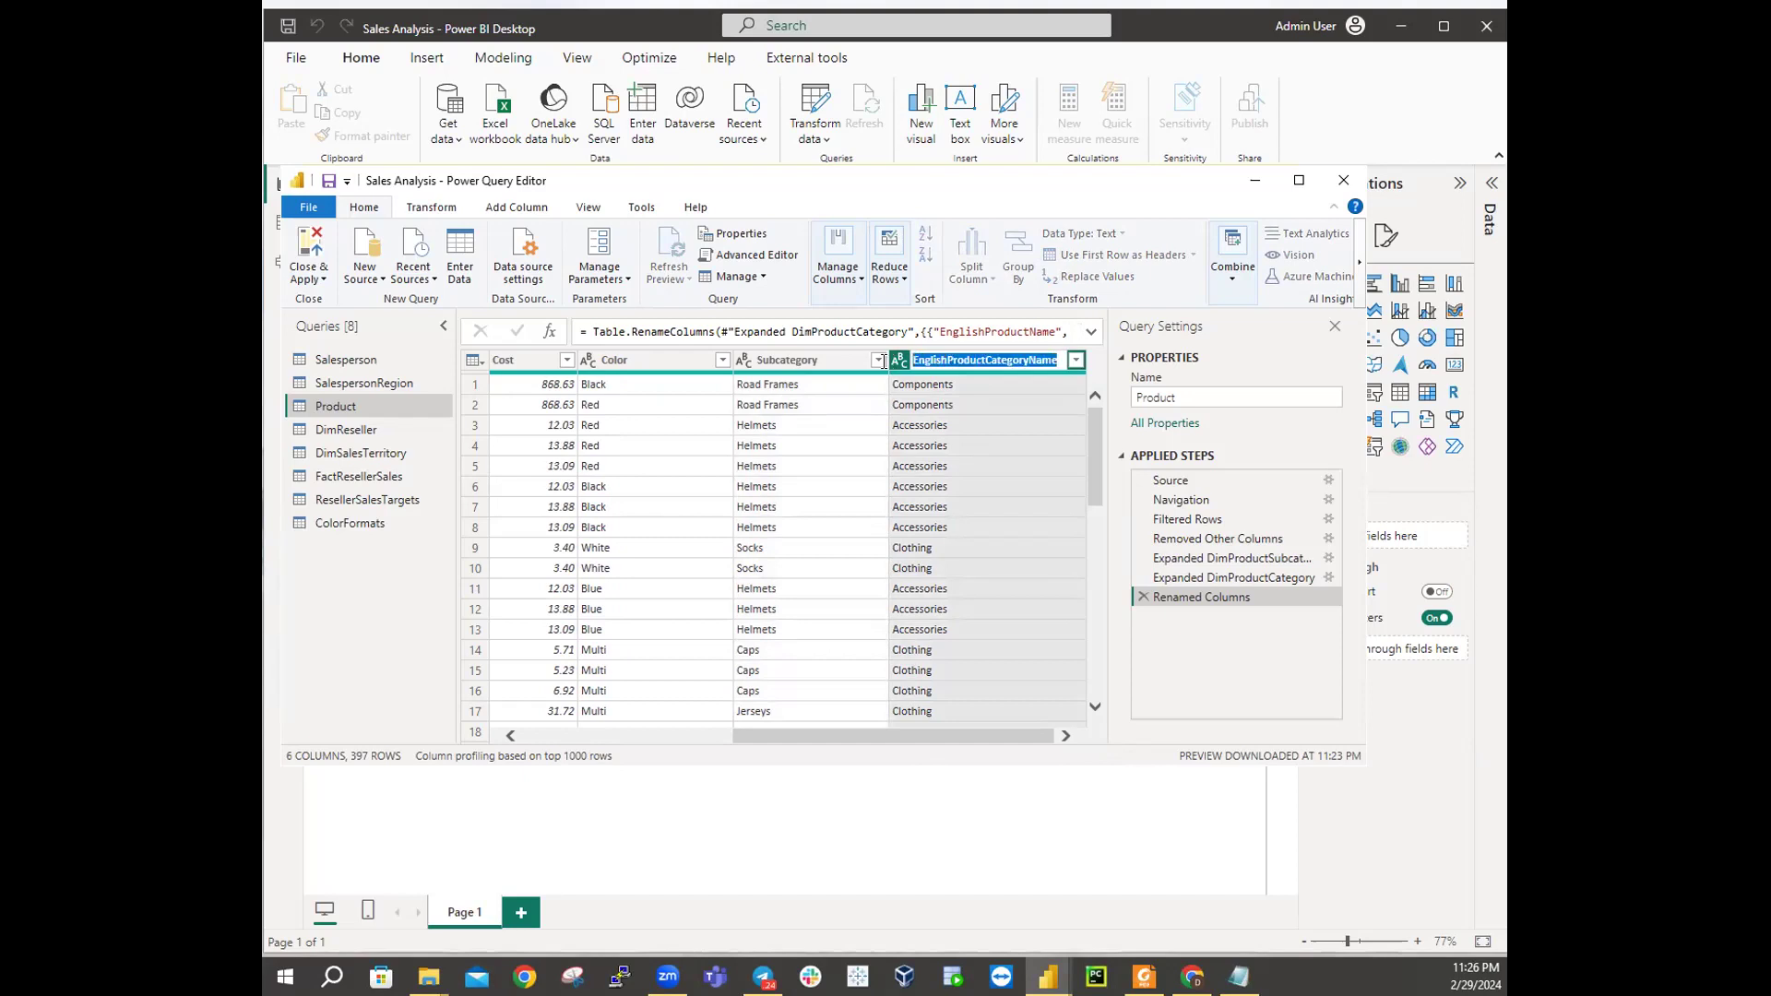
click(994, 359)
key(BackSpace)
key(BackSpace)
key(BackSpace)
key(BackSpace)
key(BackSpace)
key(BackSpace)
key(BackSpace)
key(BackSpace)
key(BackSpace)
key(BackSpace)
key(BackSpace)
key(BackSpace)
key(BackSpace)
key(BackSpace)
drag(956, 359, 1031, 361)
key(BackSpace)
key(Return)
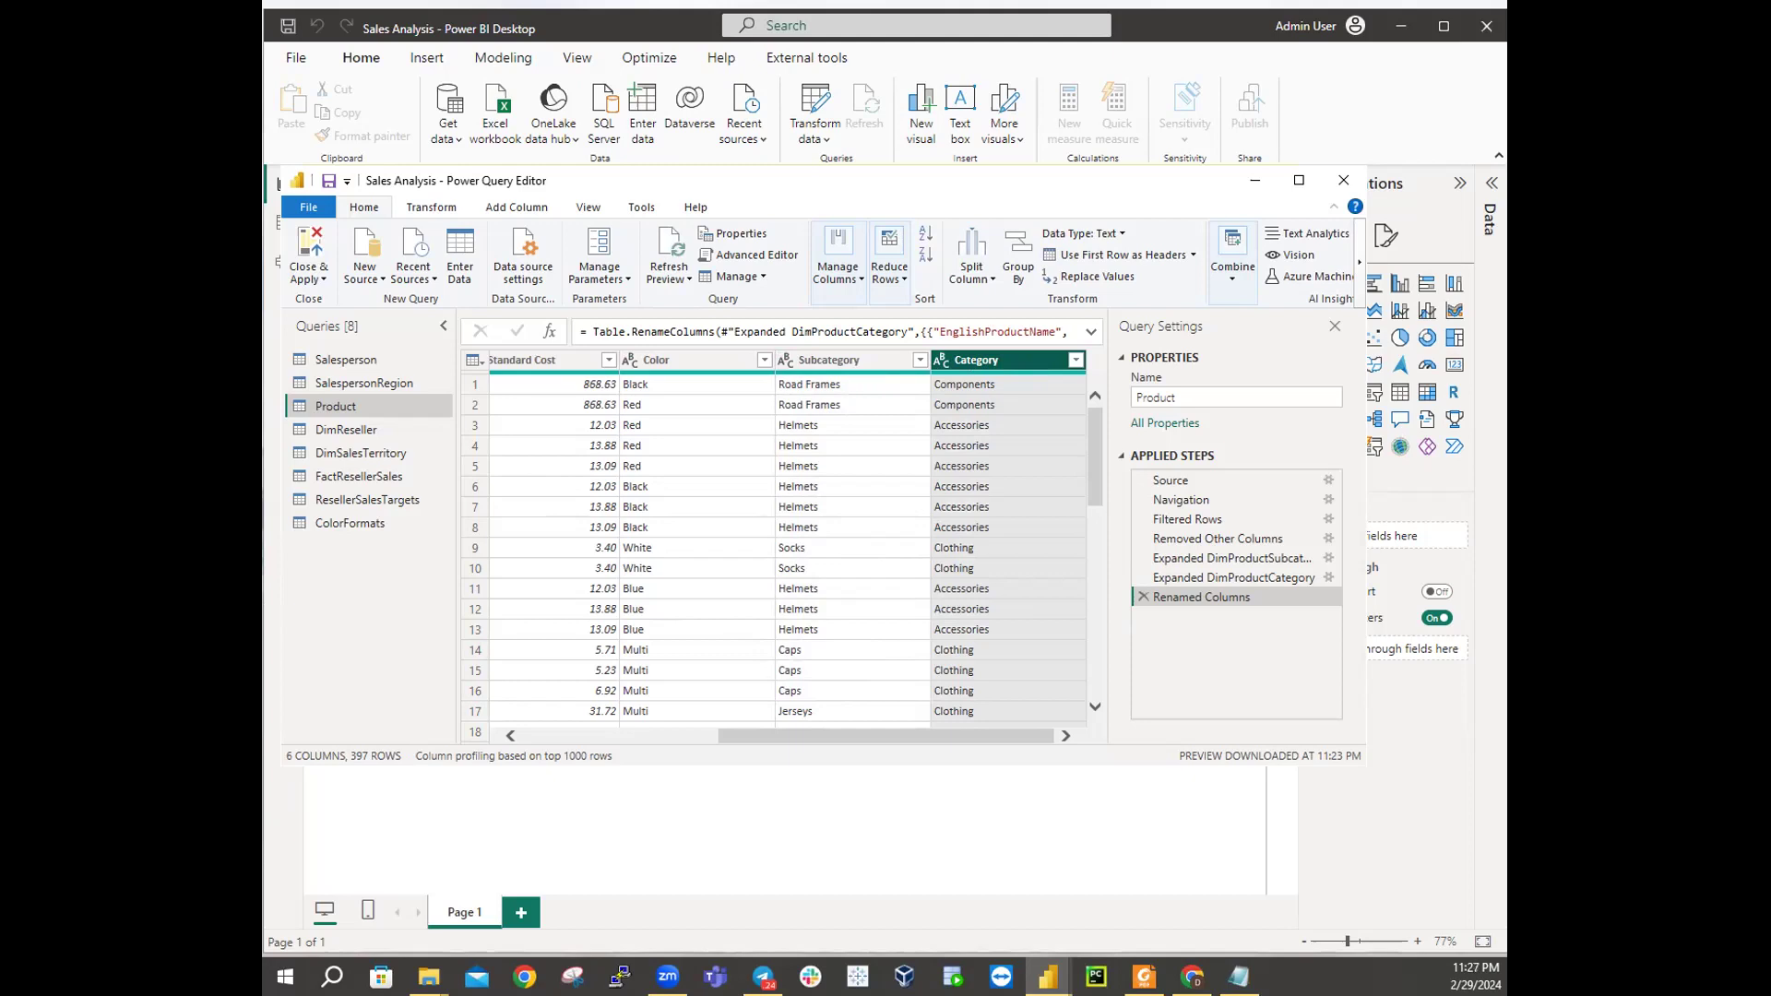
Step: Rename the DimReseller query as Reseller
click(353, 432)
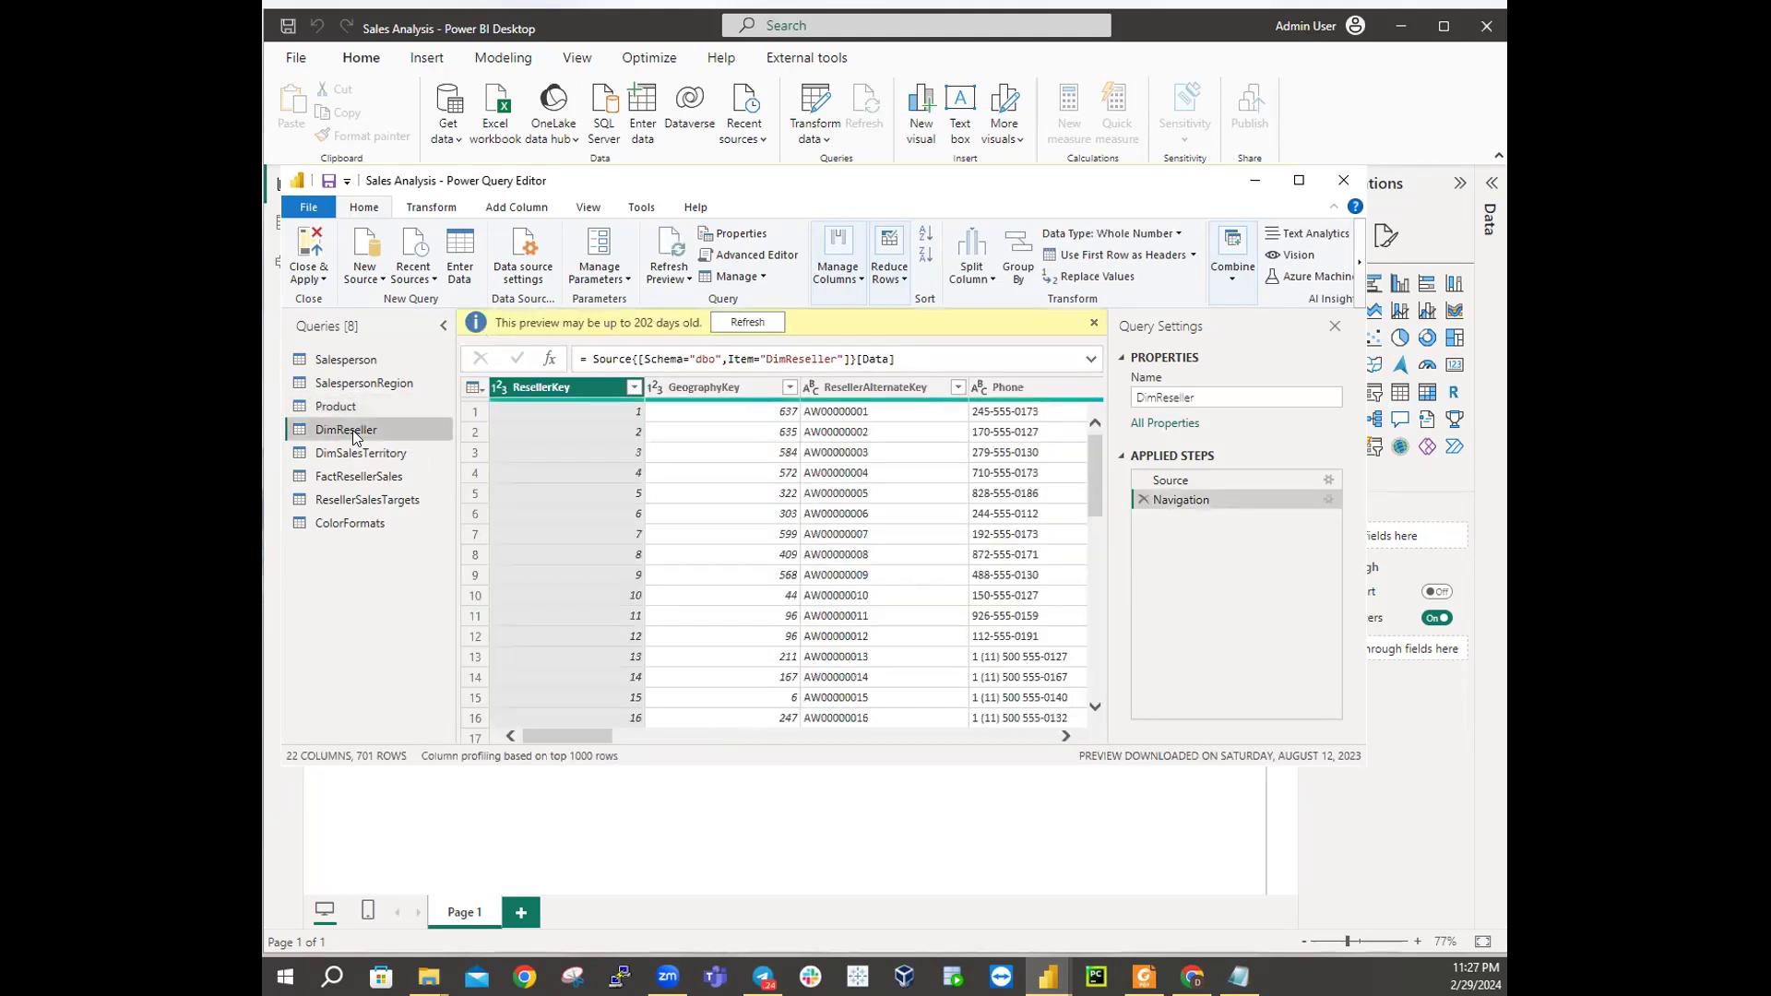
double_click(354, 431)
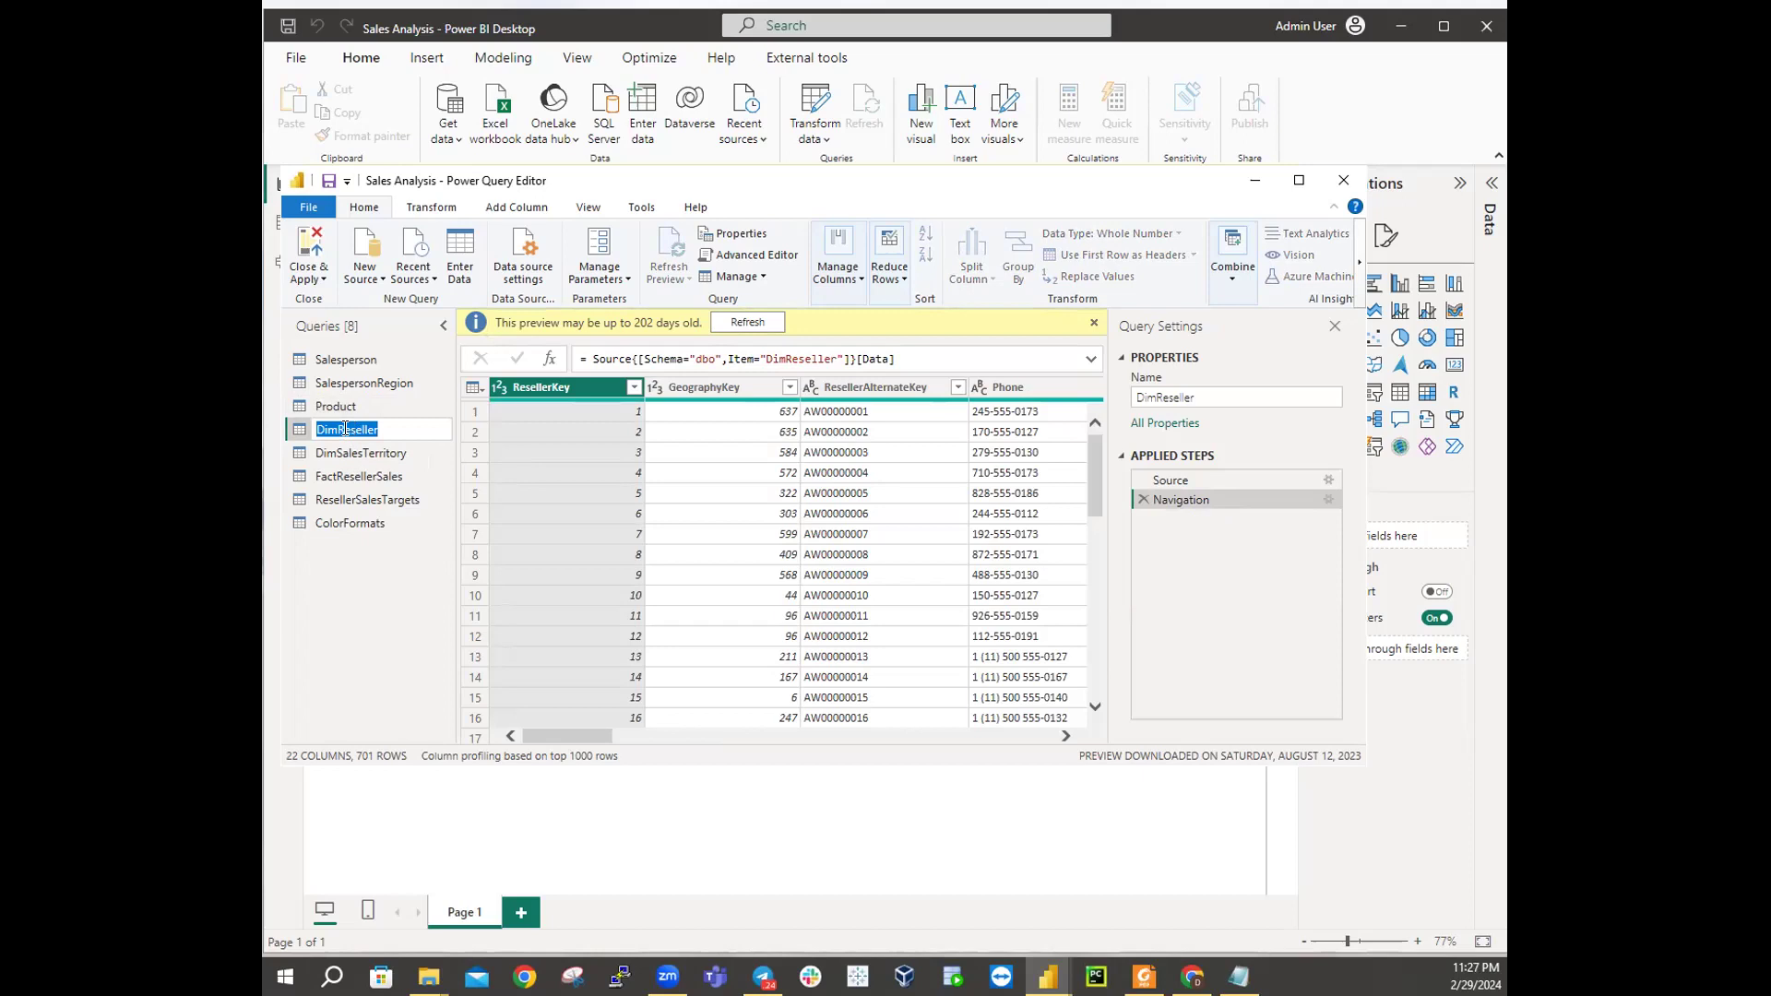
click(341, 429)
key(BackSpace)
key(BackSpace)
key(BackSpace)
key(Return)
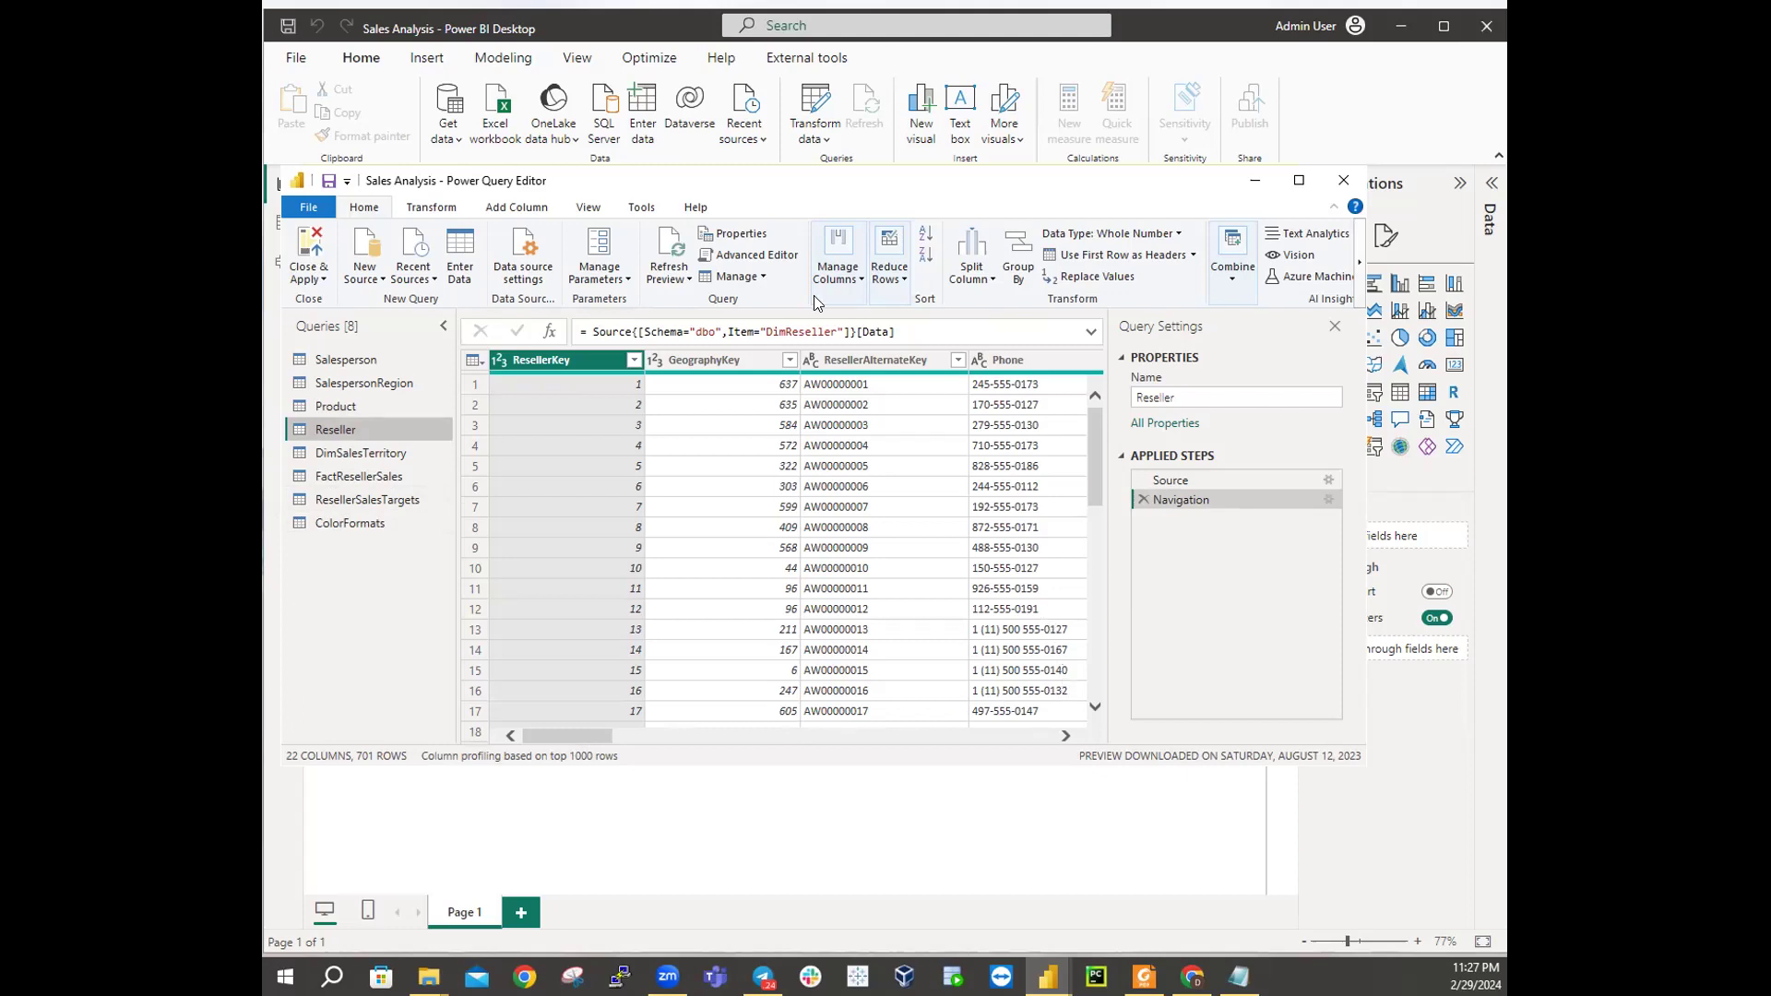
Step: Keep only the ResellerKey, BusinessType, ResellerName and DimGeography columns in the Reseller query
click(856, 279)
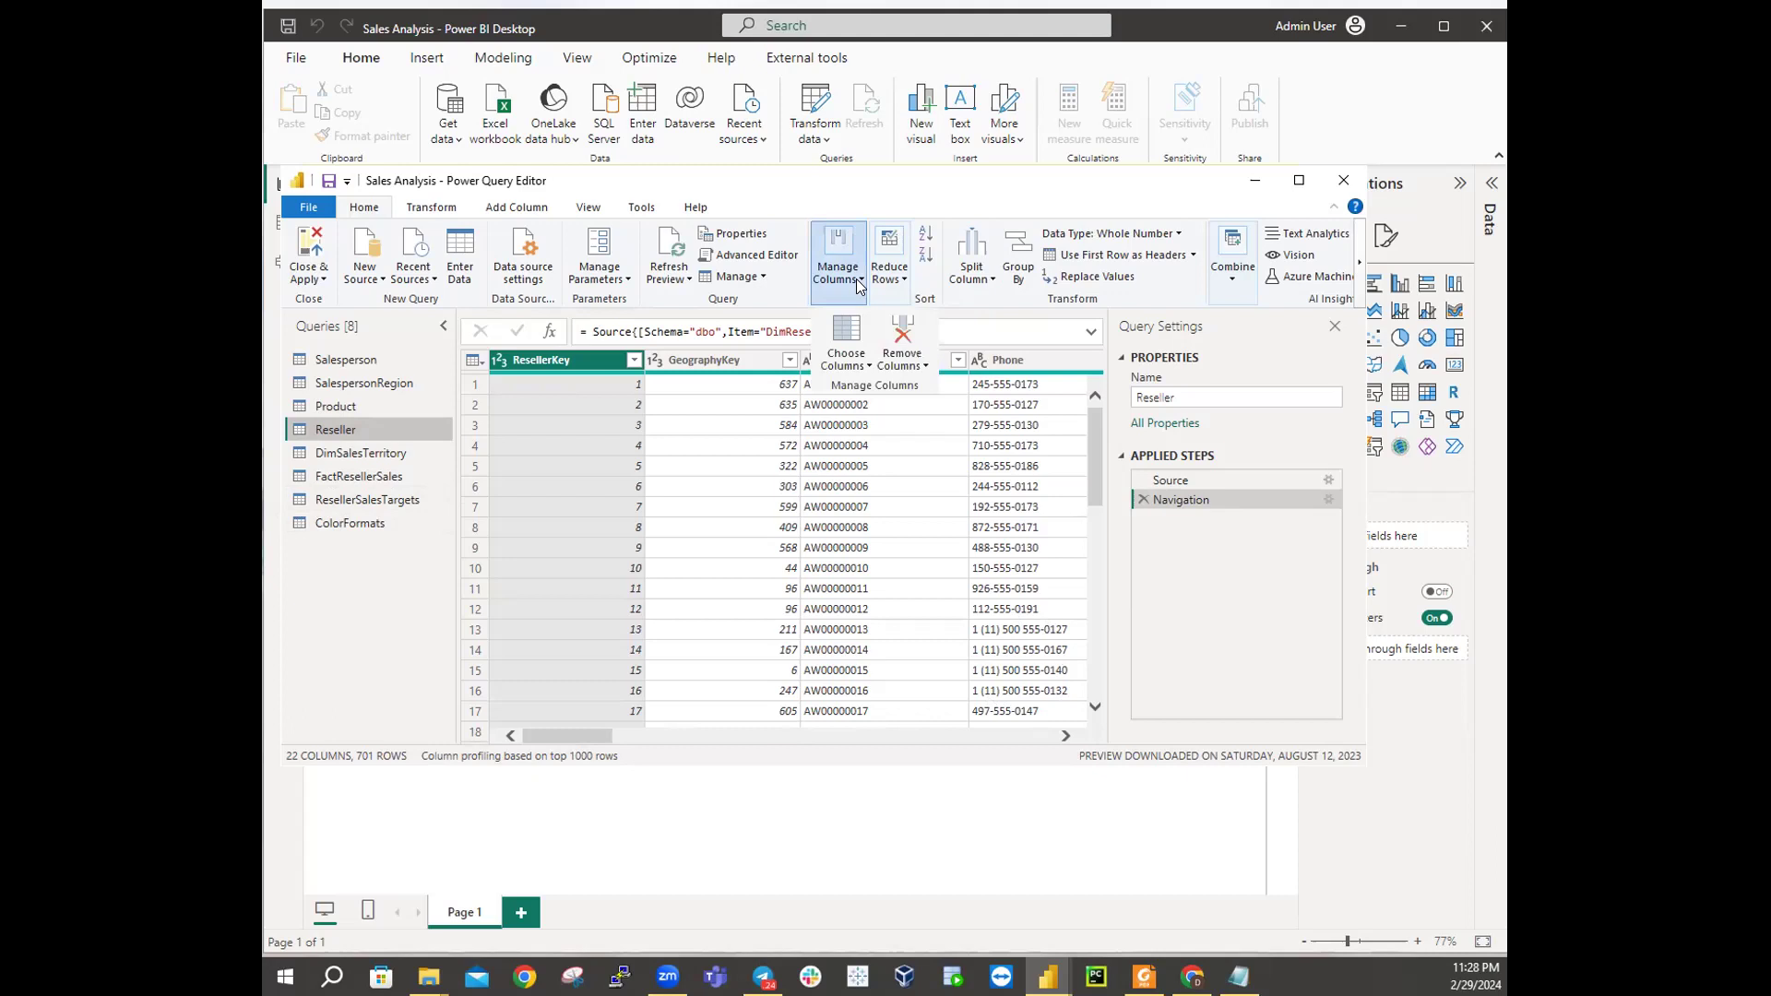
click(856, 329)
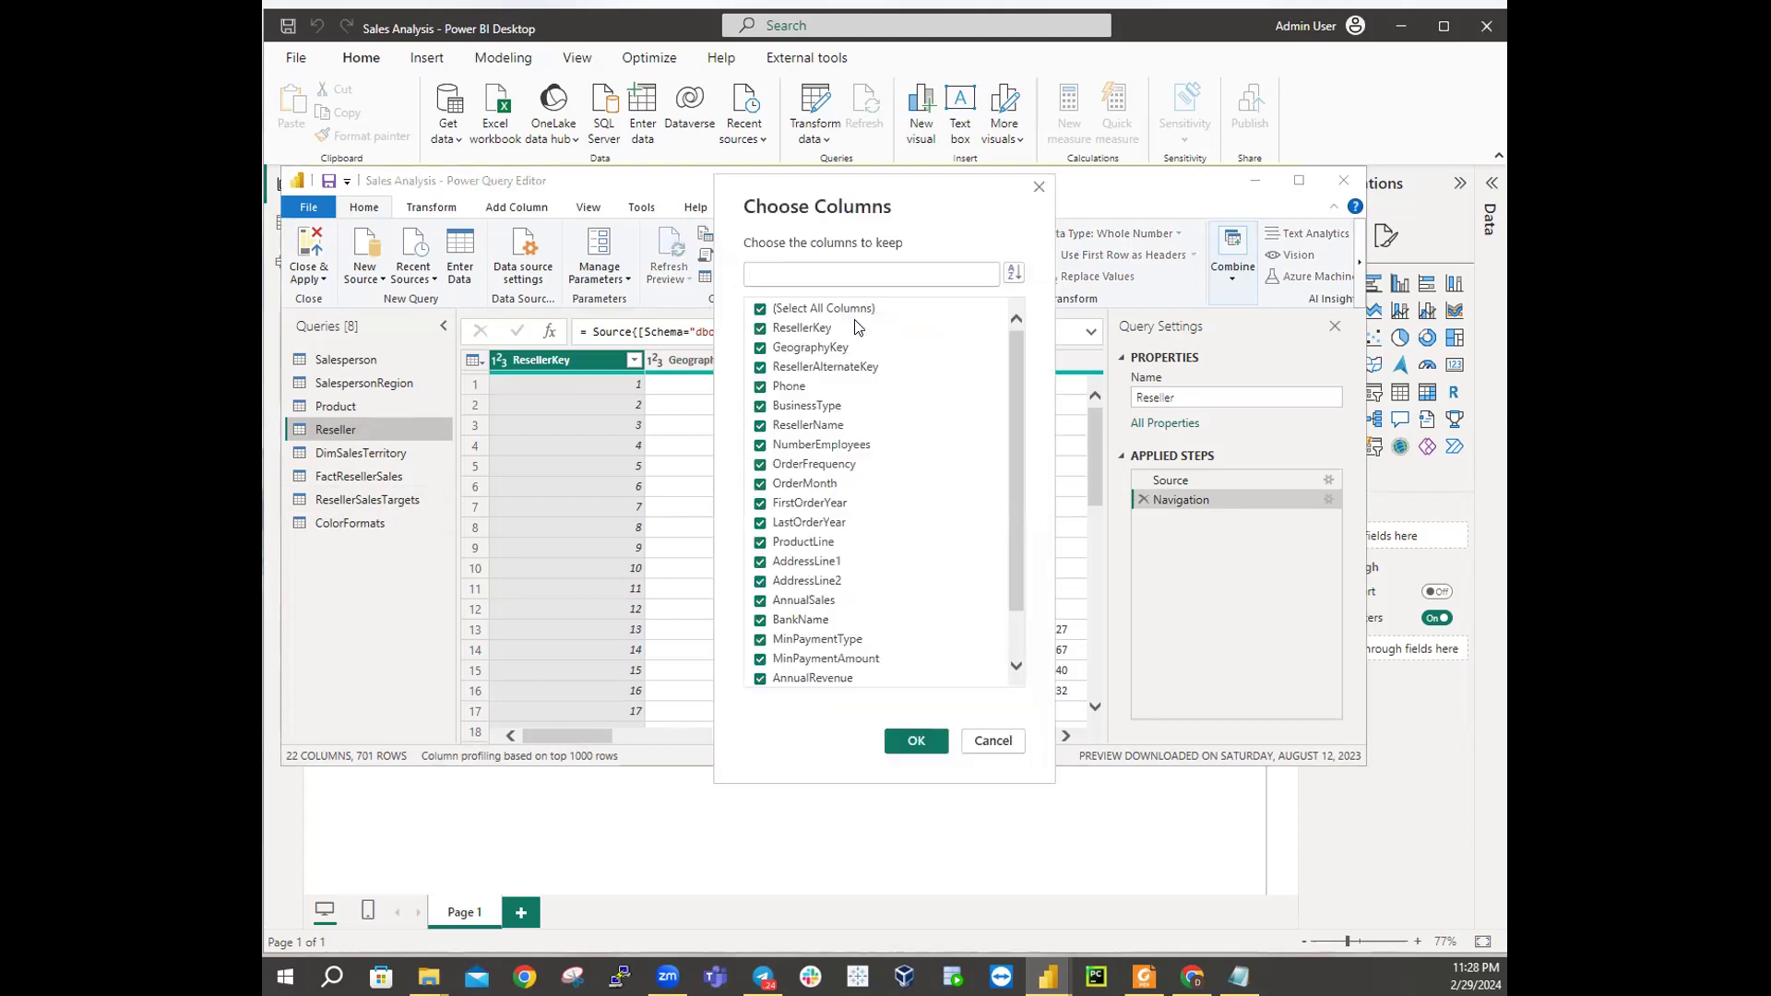
click(760, 309)
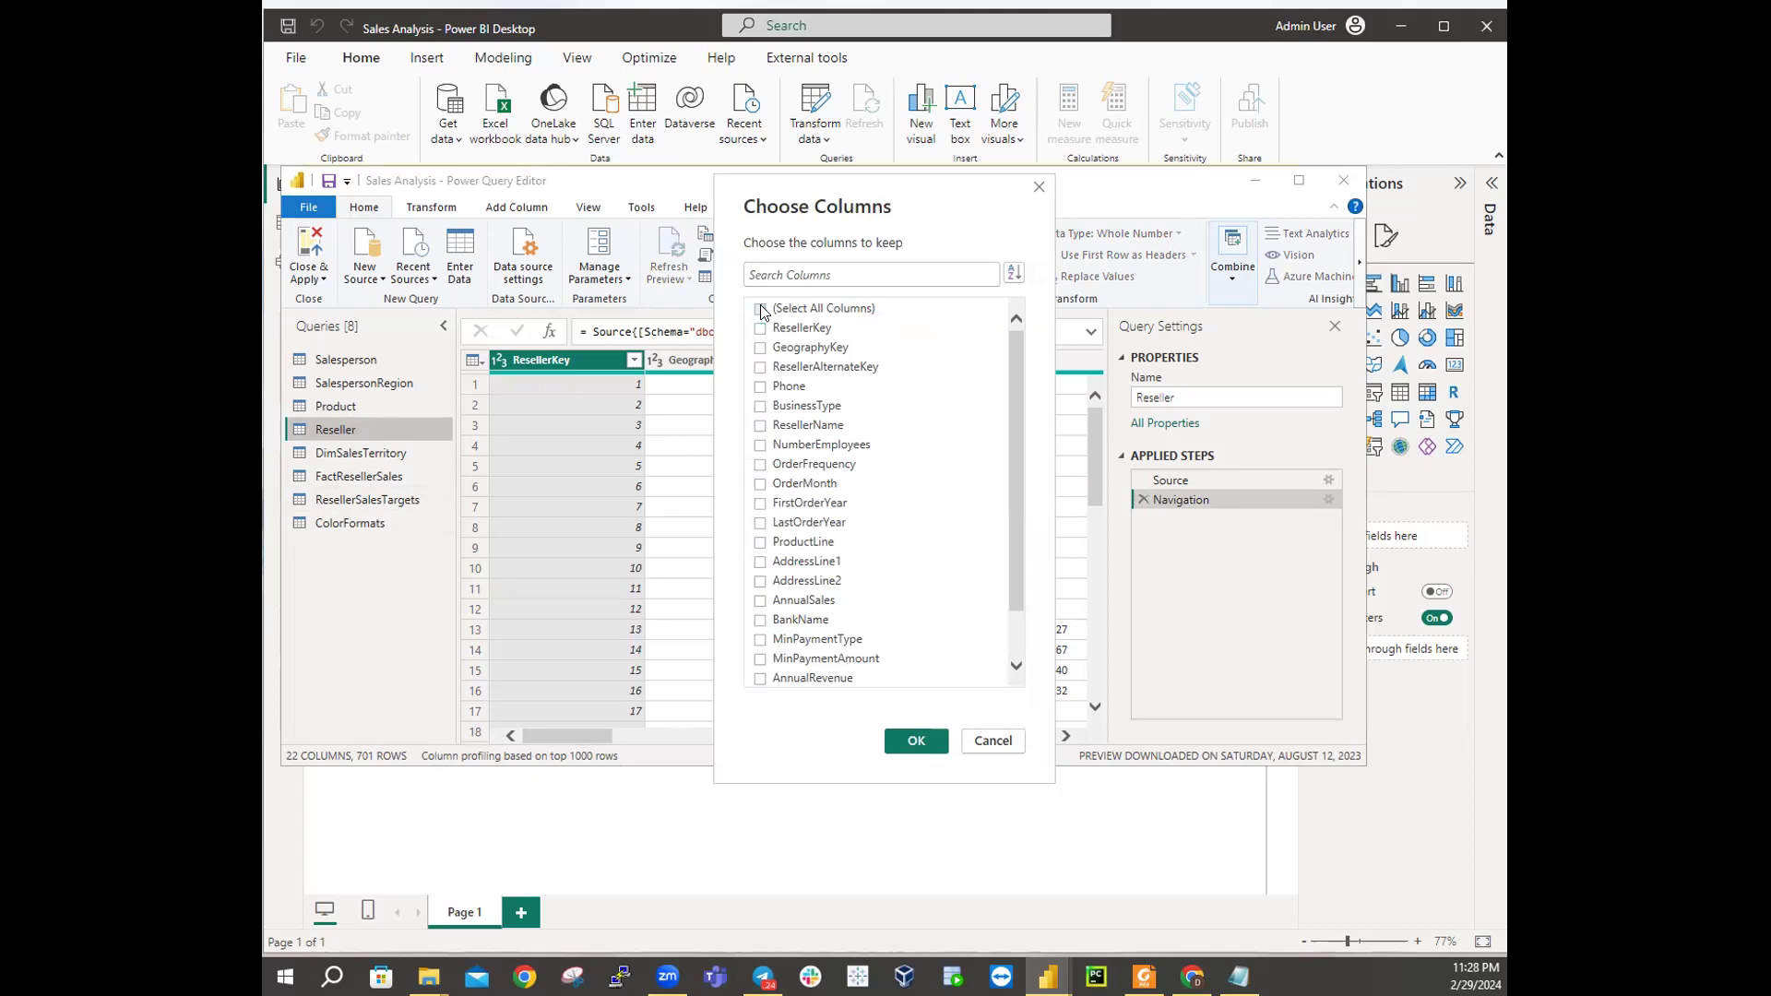
click(761, 330)
click(761, 409)
click(761, 426)
scroll(792, 591, down, 1)
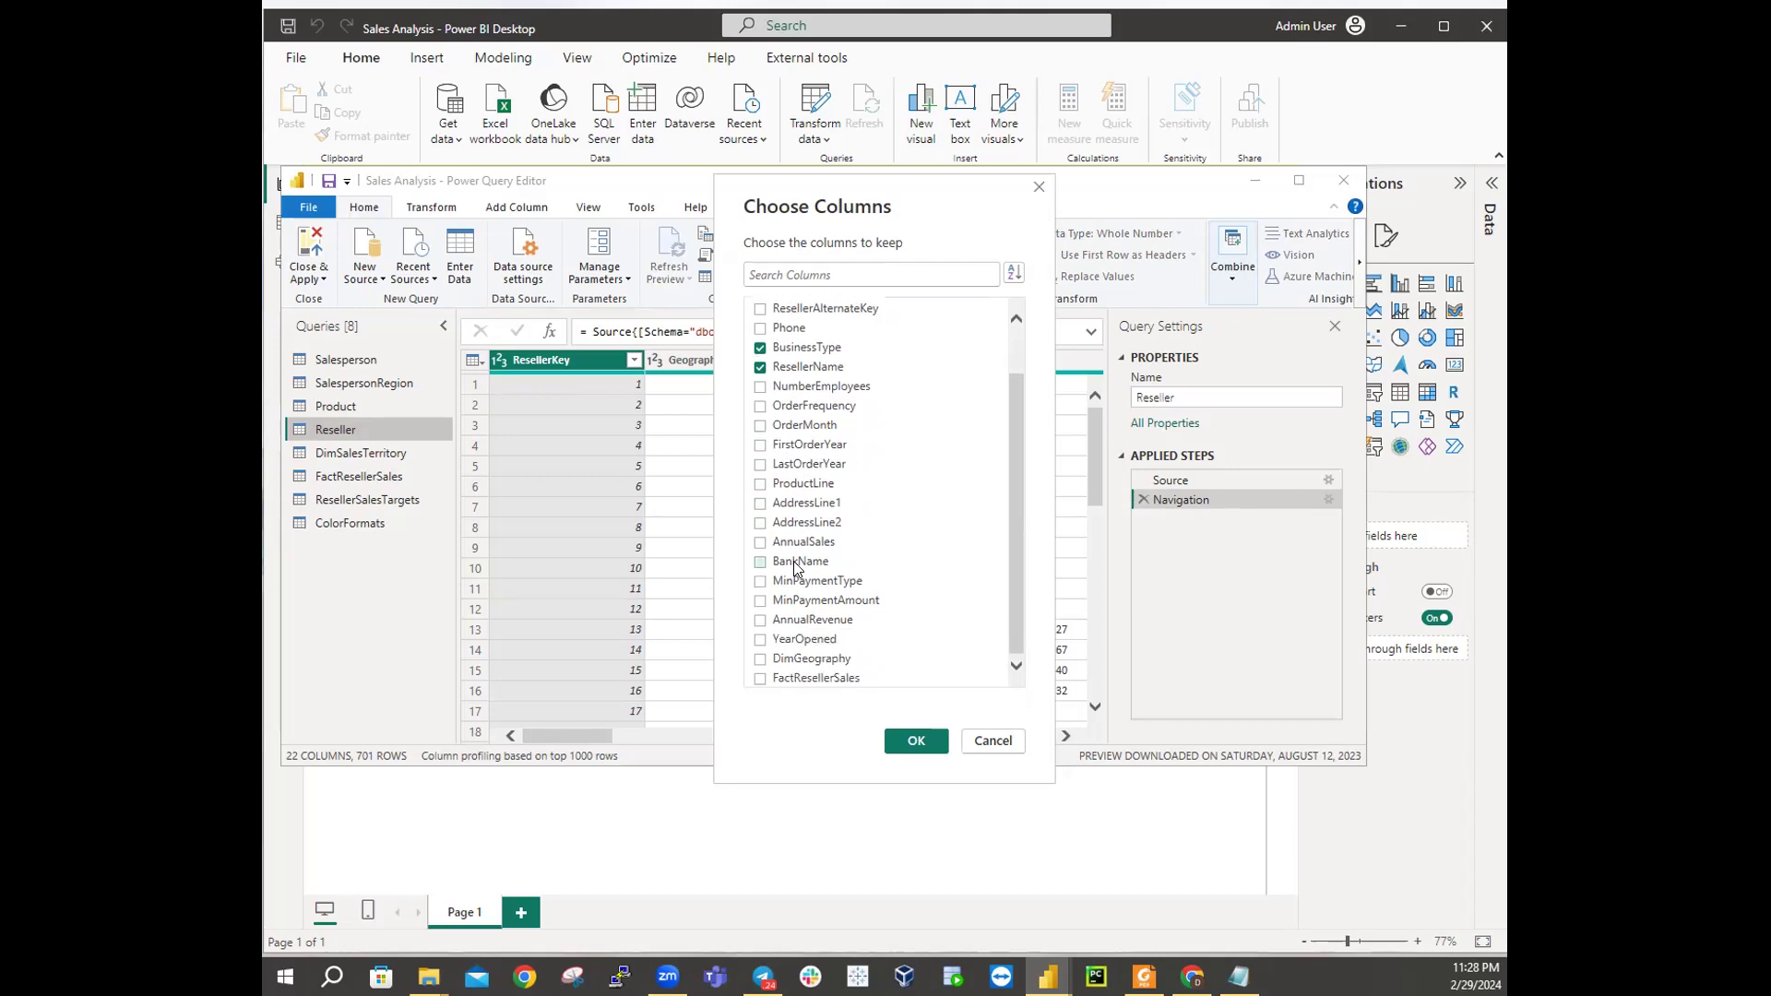
click(761, 661)
scroll(872, 464, up, 1)
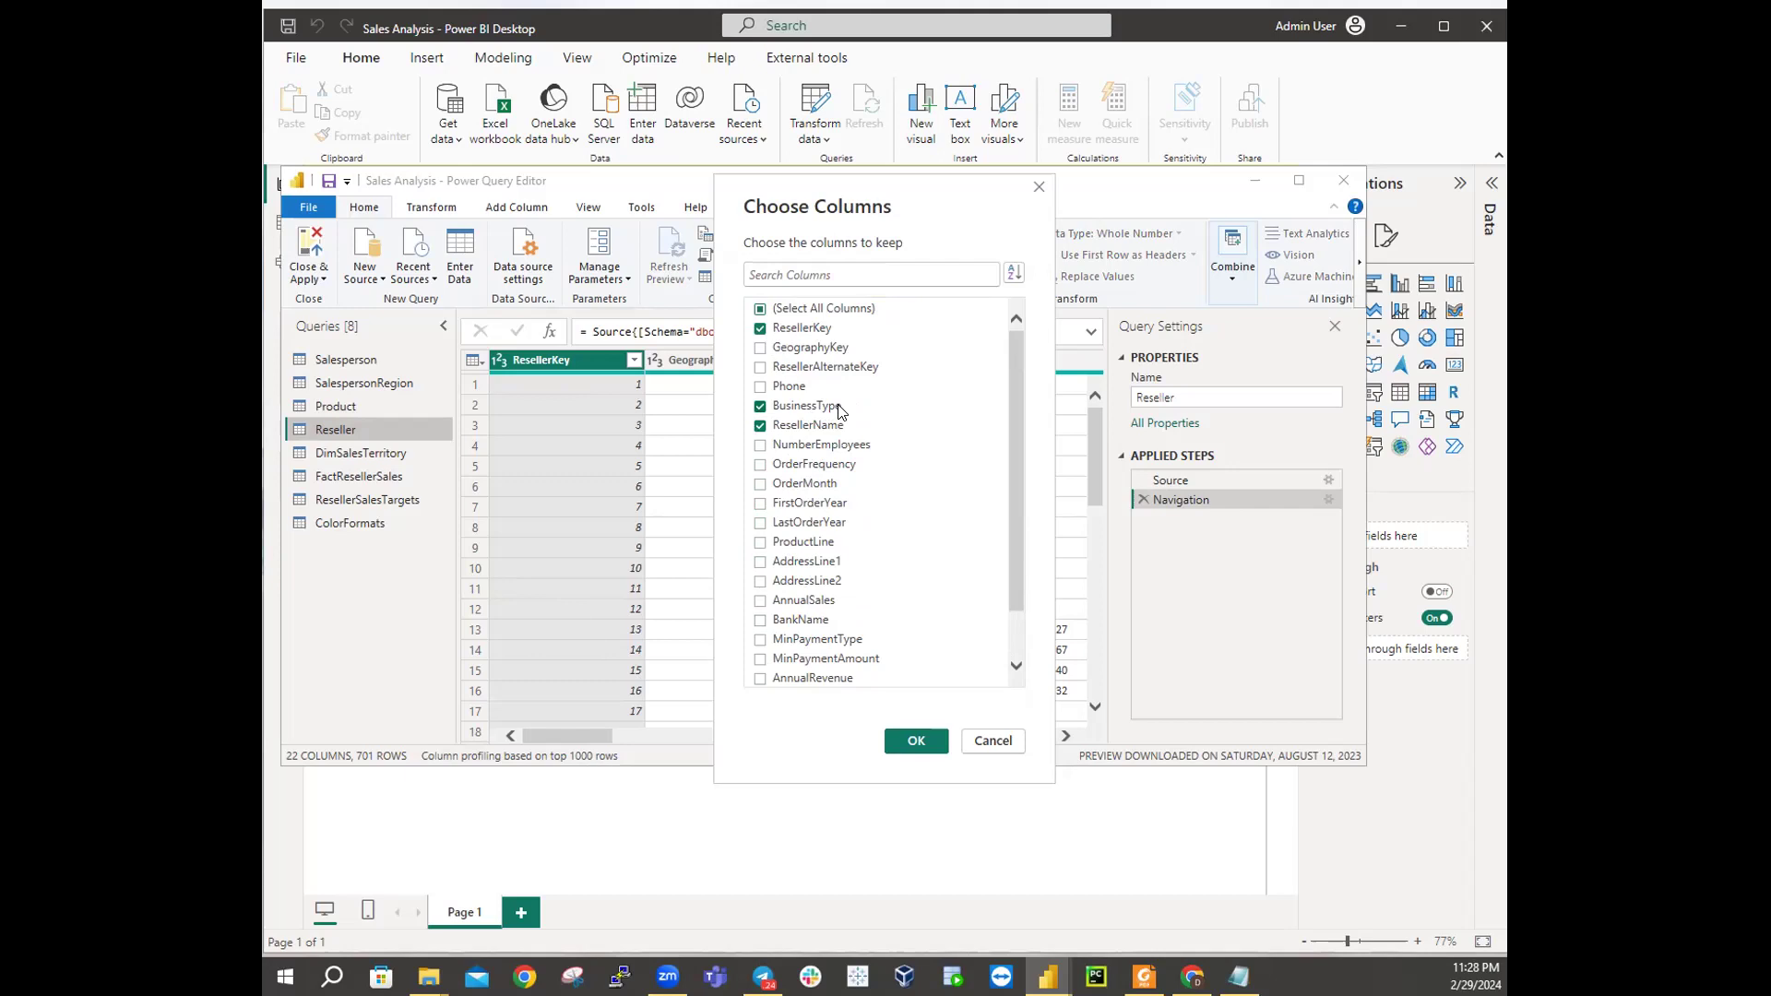
scroll(841, 411, down, 1)
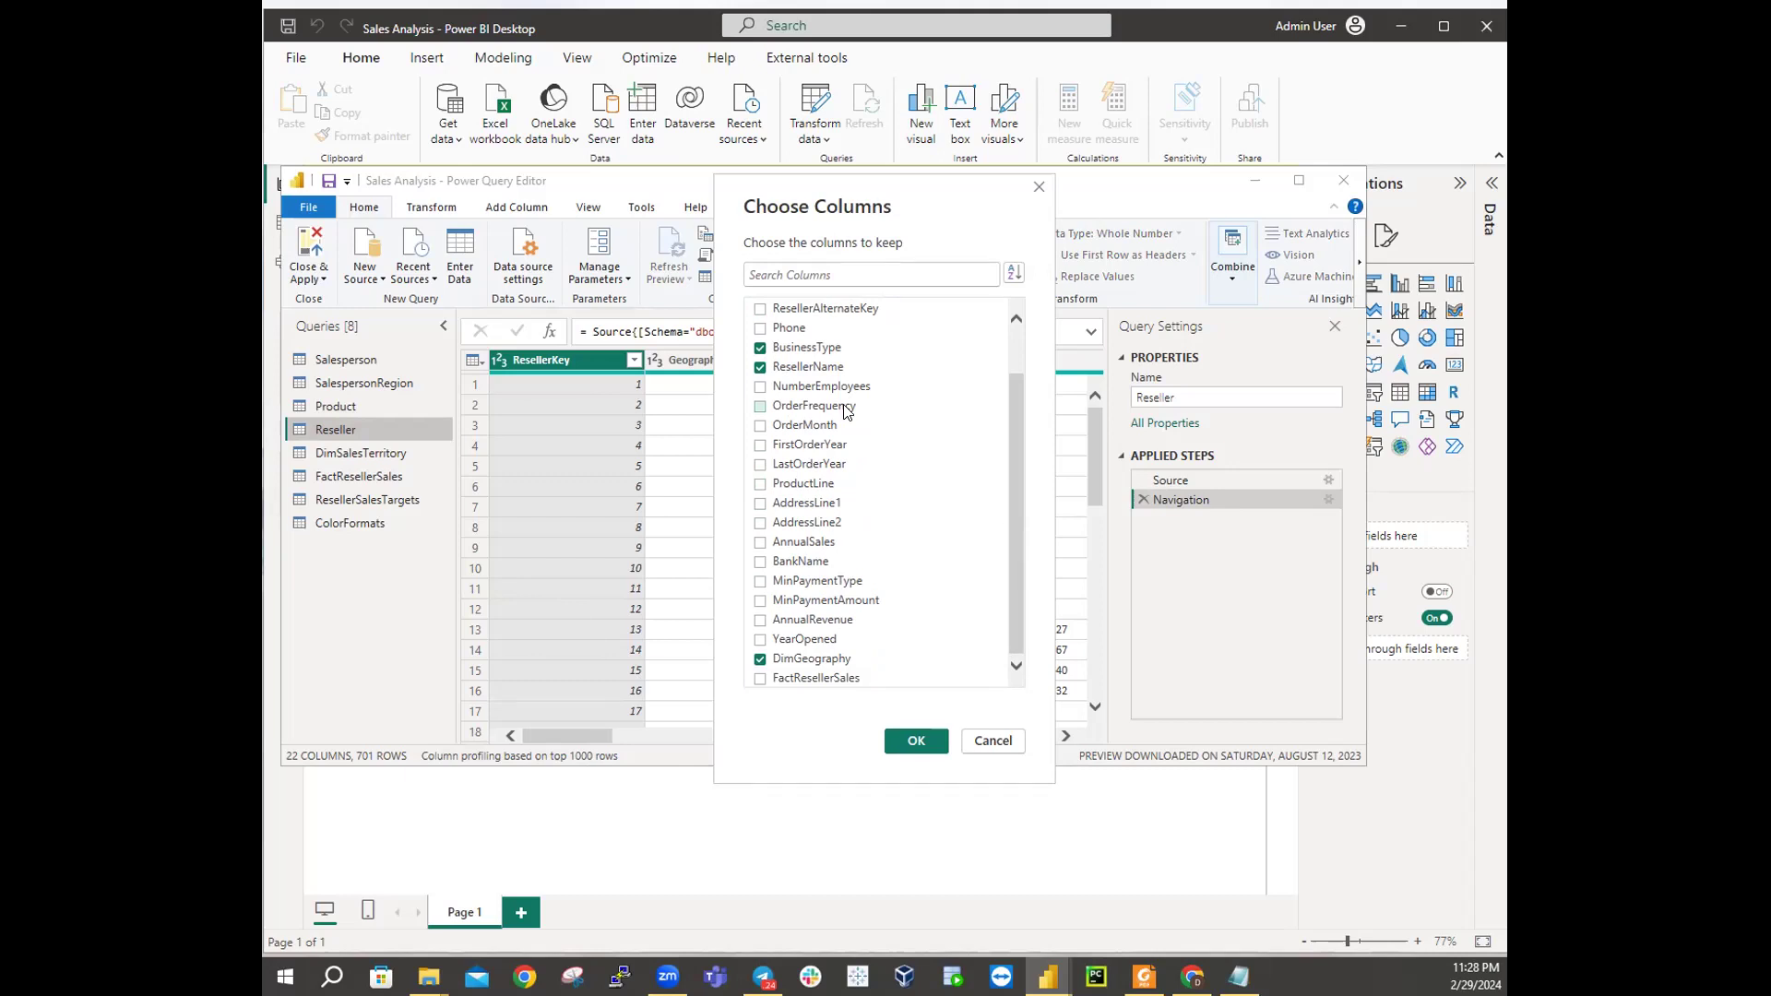
scroll(842, 412, up, 1)
scroll(842, 411, down, 1)
scroll(842, 411, up, 1)
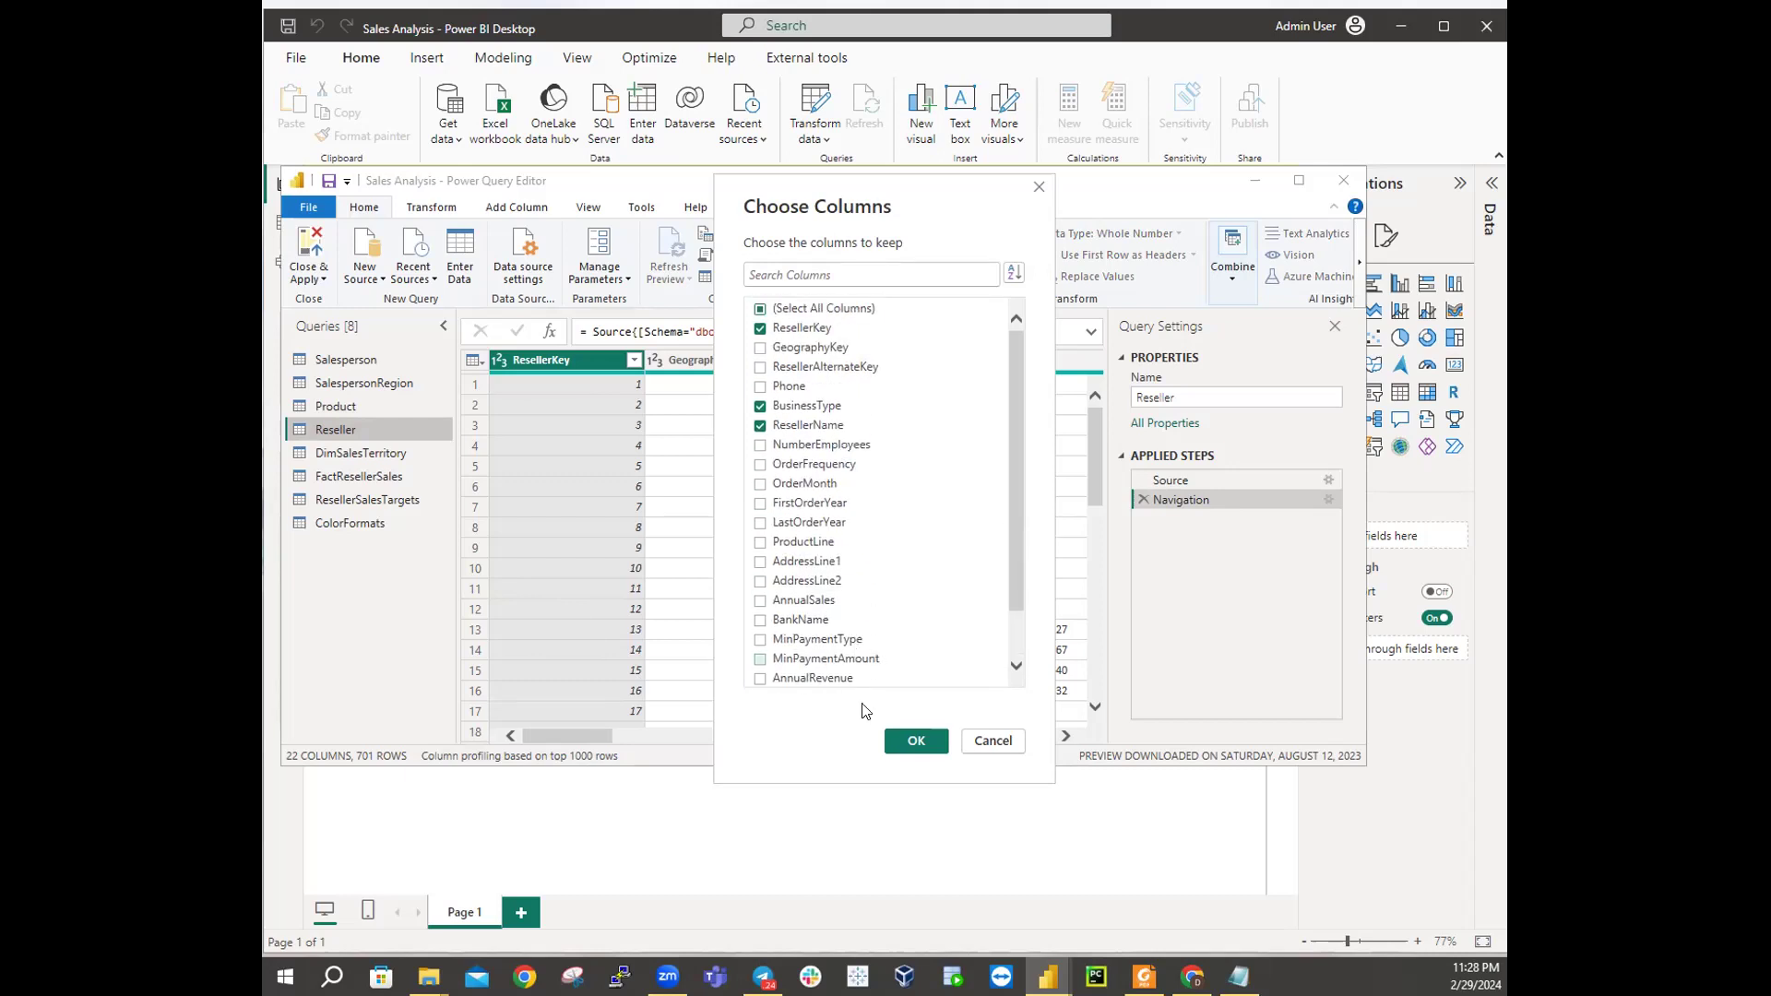
click(906, 738)
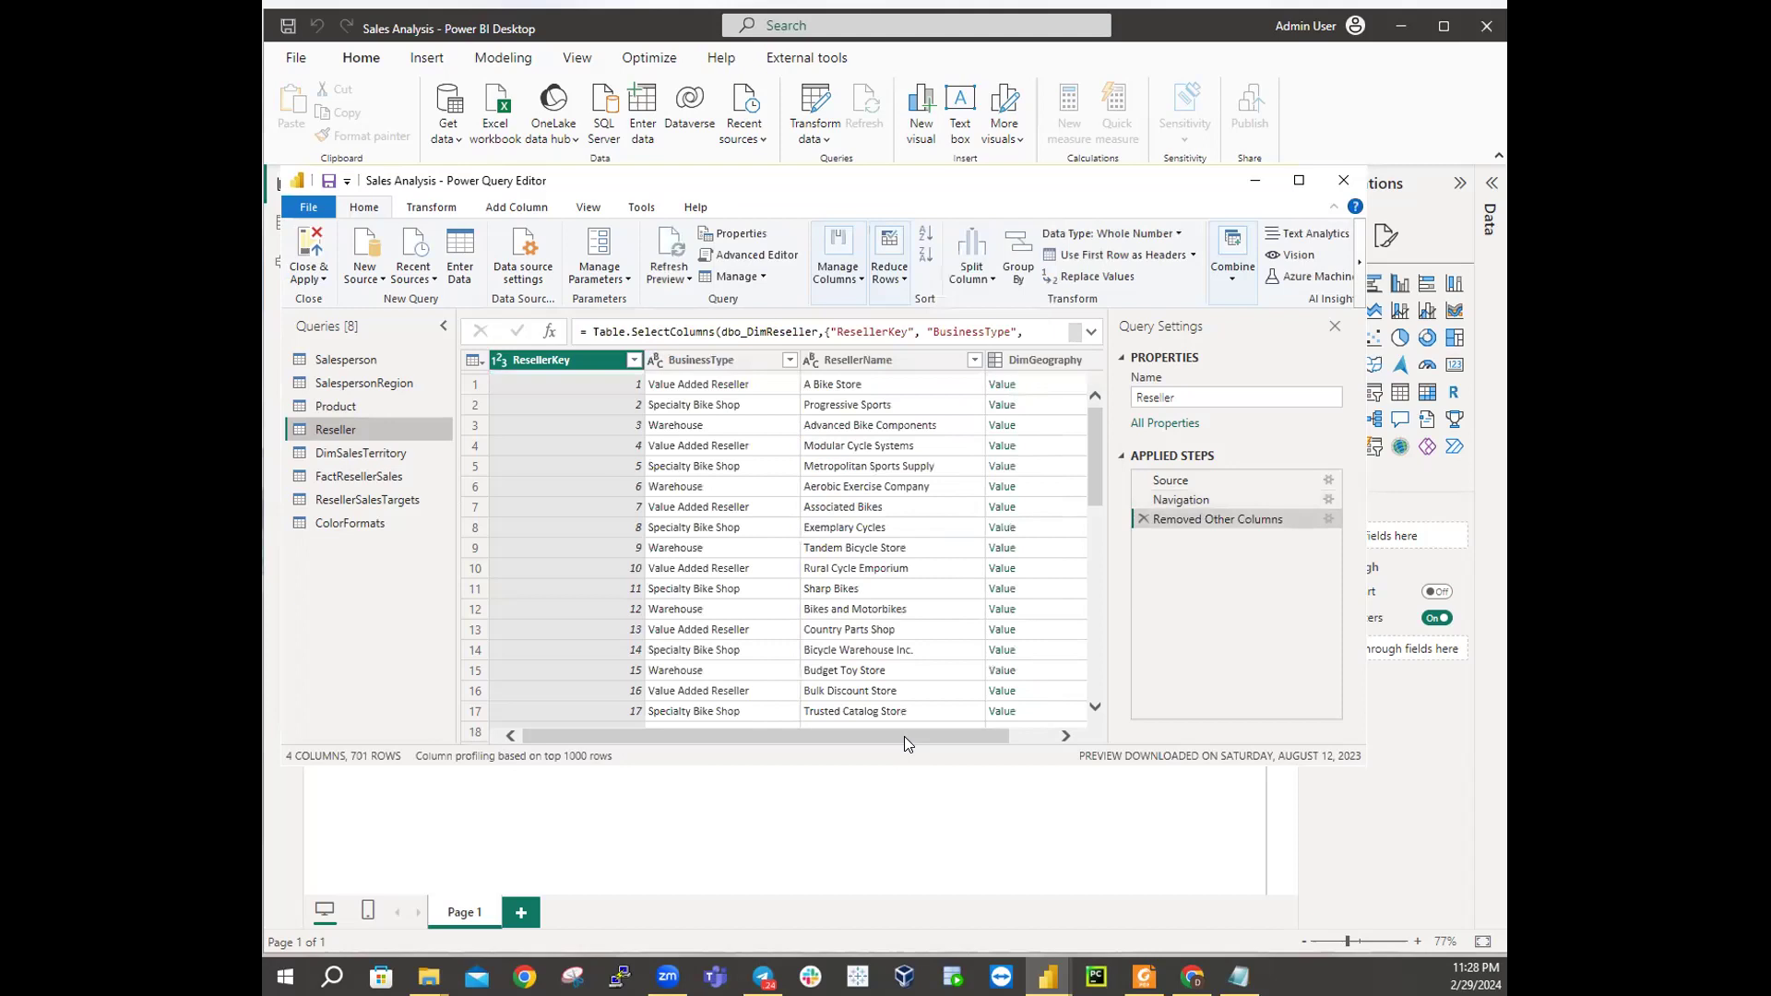
Step: Expand the DimGeography column to City, StateProvinceName and EnglishCountryRegionName, using the original column name as prefix
drag(814, 730, 967, 720)
drag(801, 717, 413, 704)
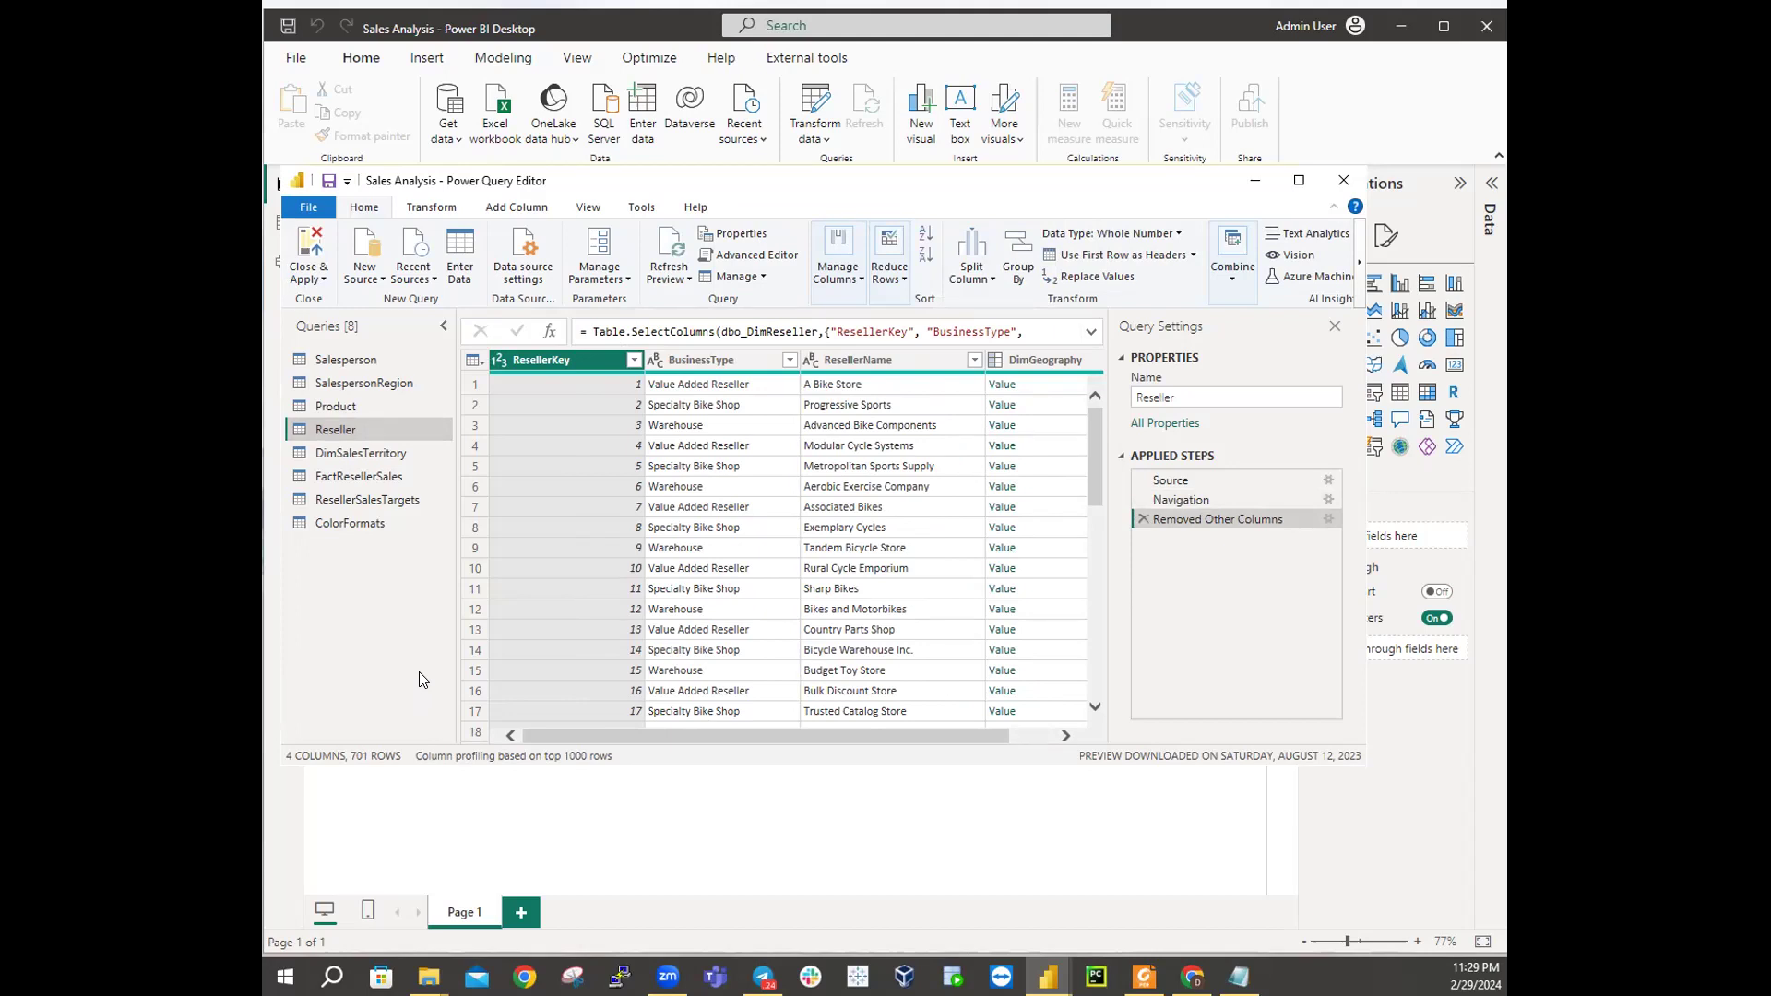
drag(847, 736, 989, 744)
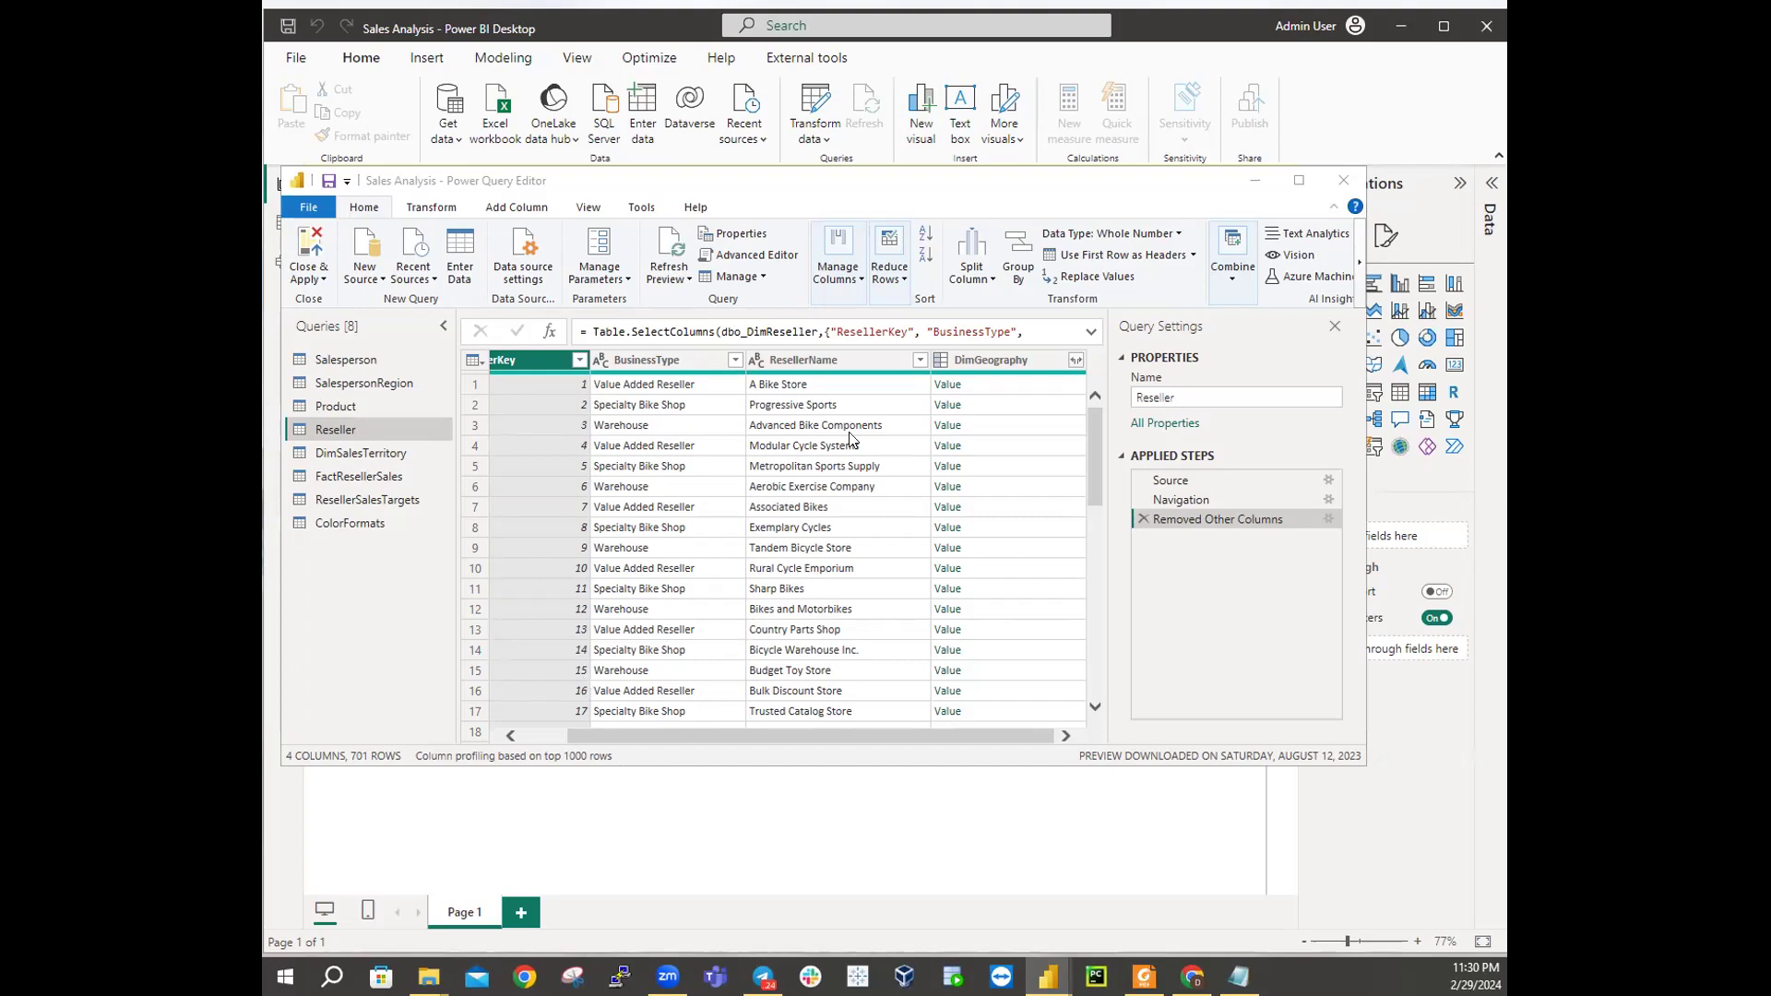
click(1077, 362)
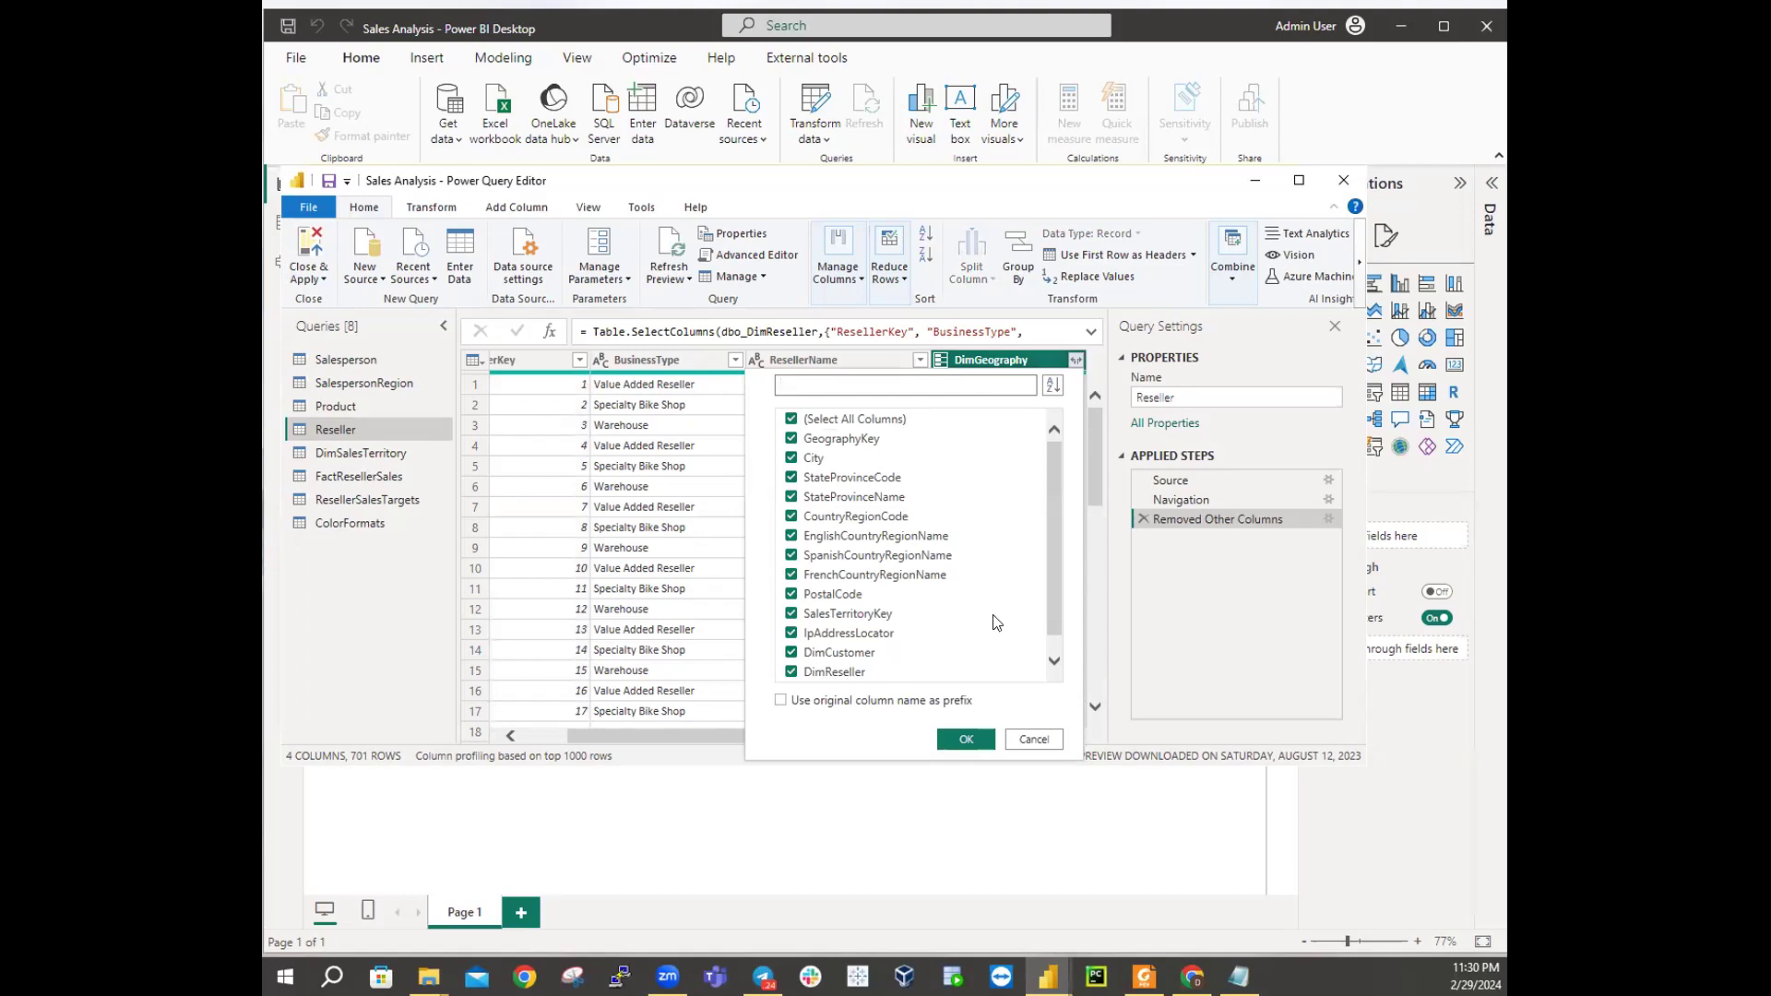
click(791, 421)
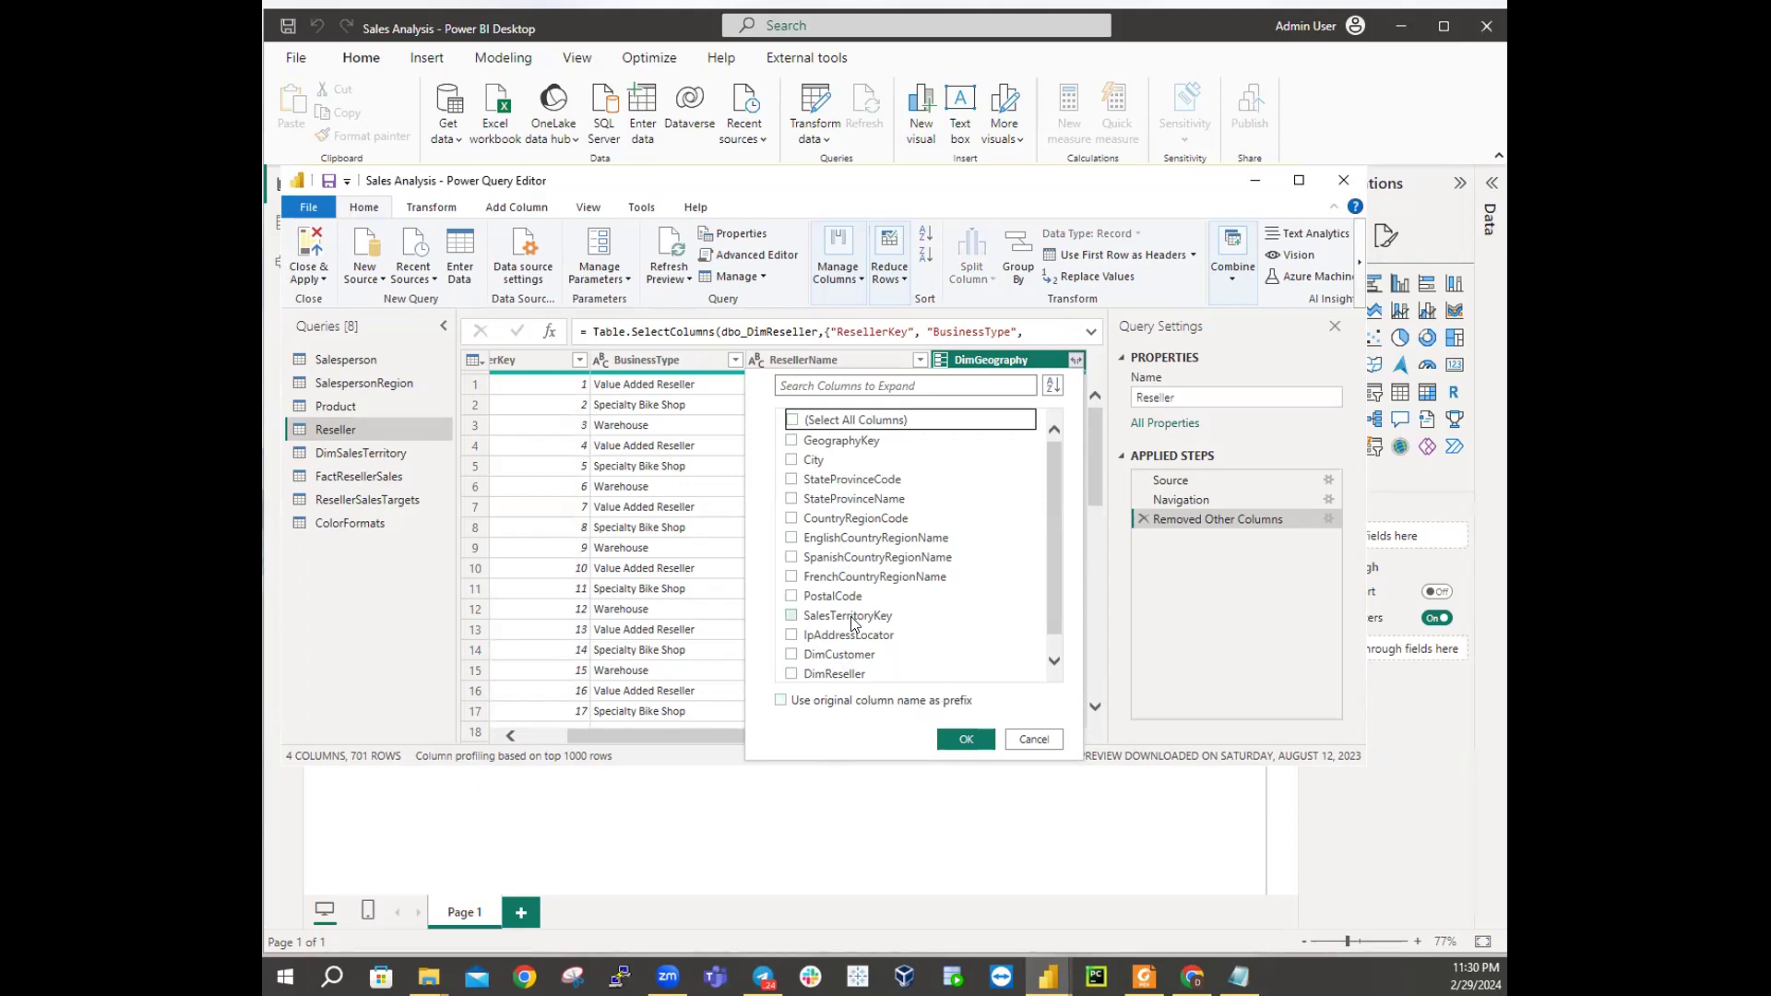
click(781, 701)
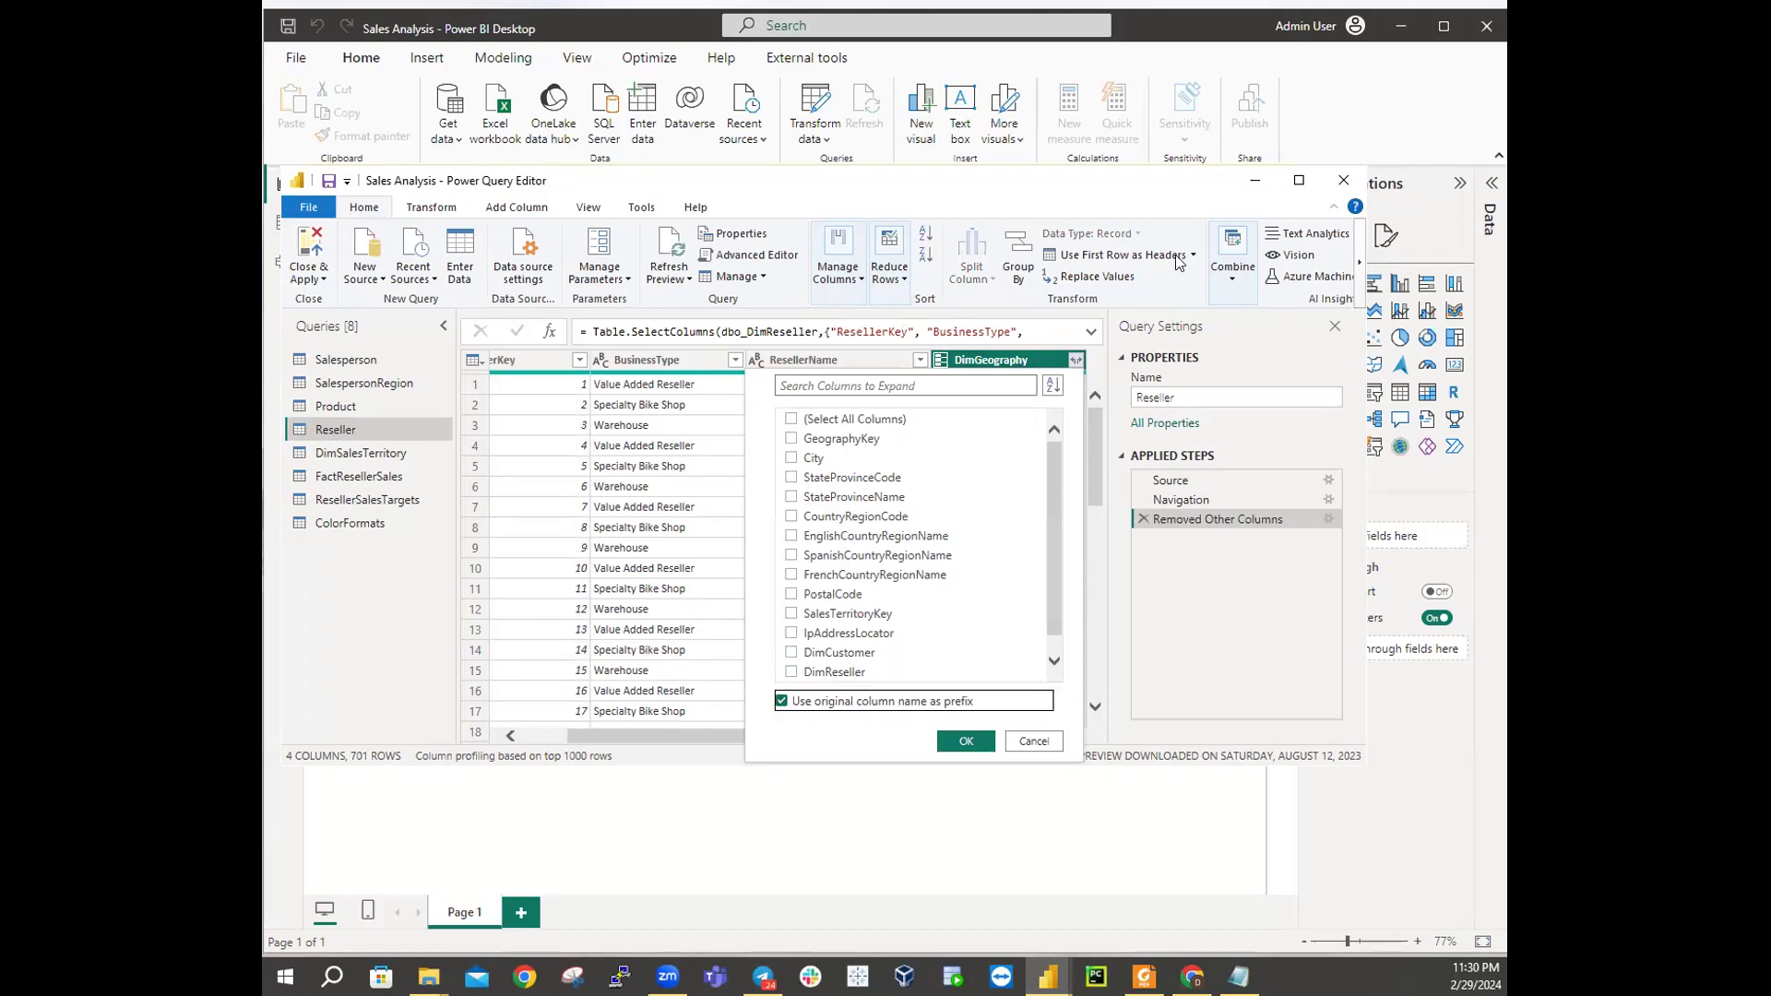
click(791, 458)
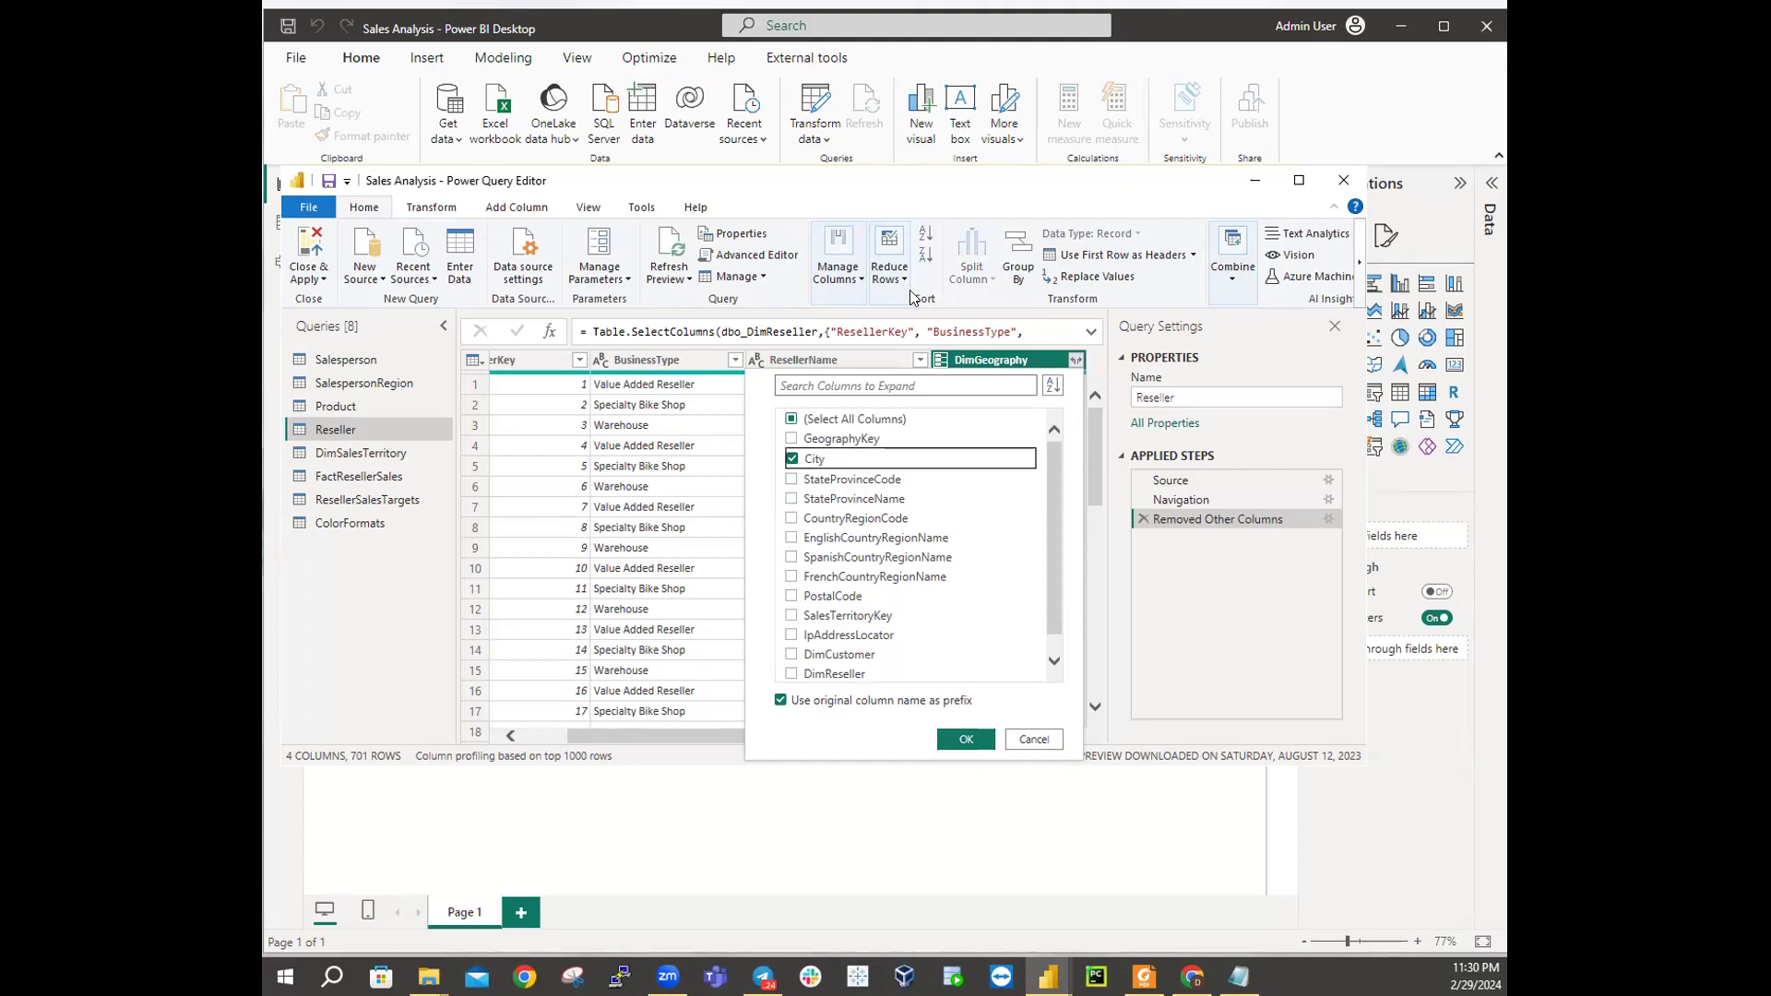
click(791, 498)
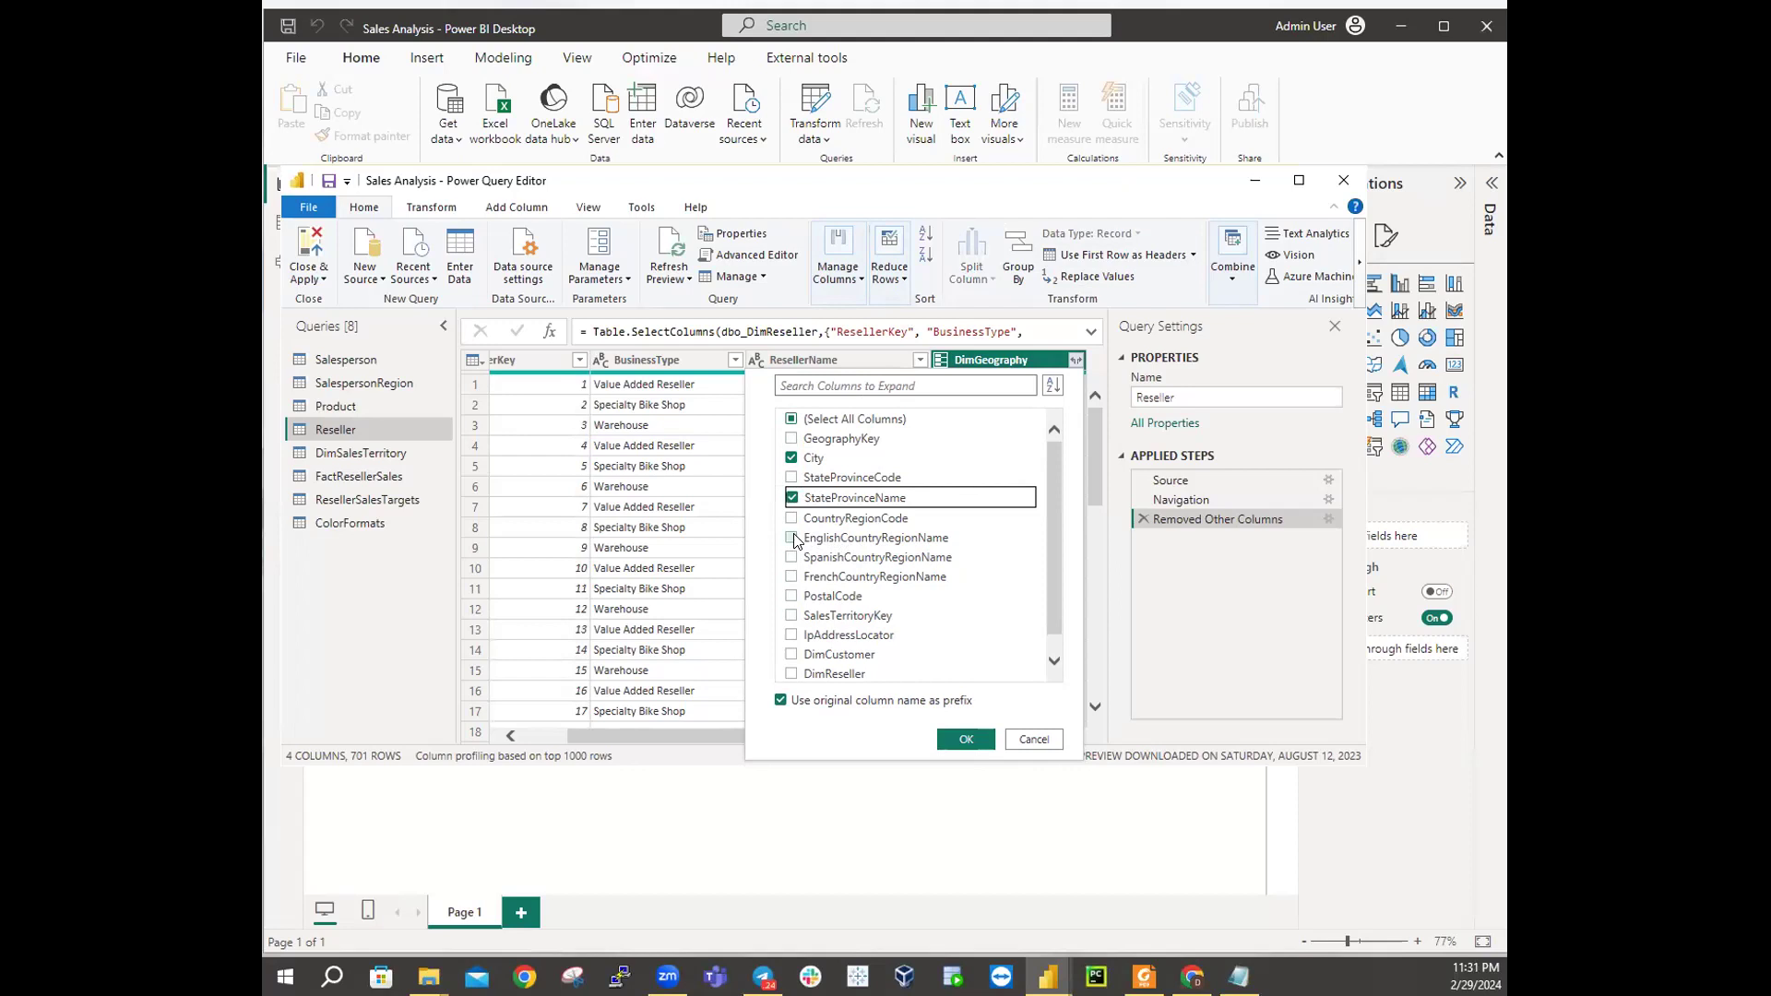
click(791, 538)
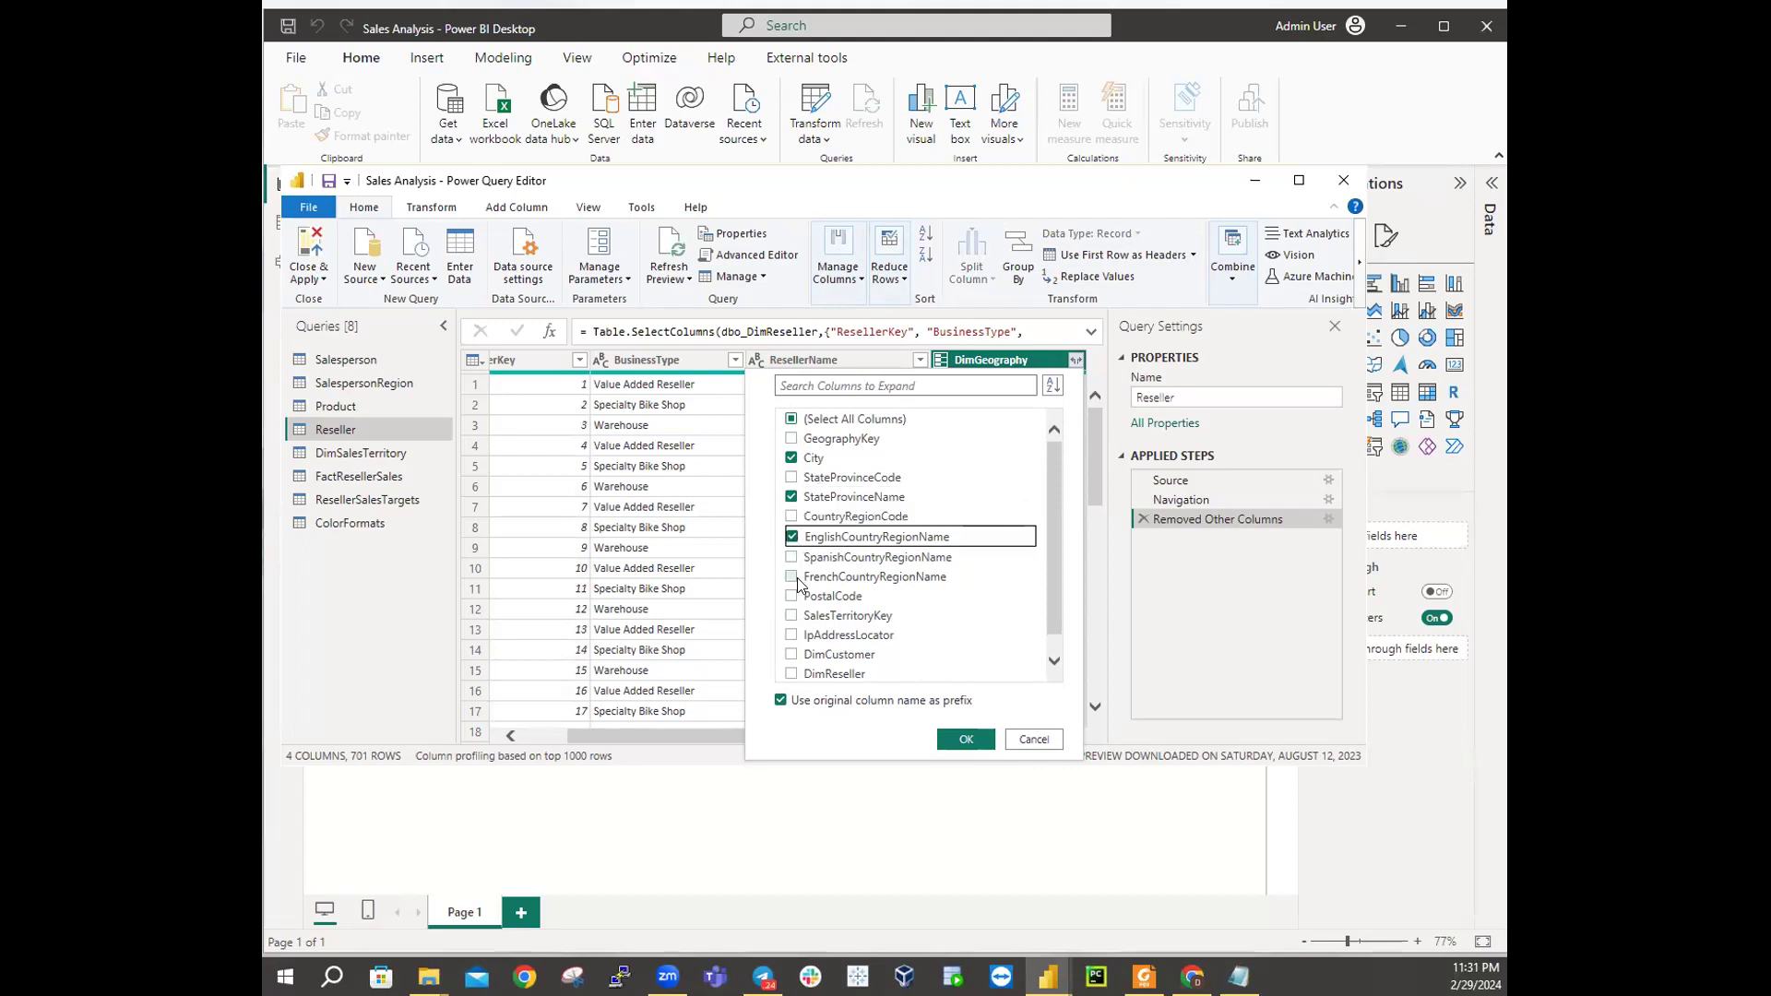
click(965, 739)
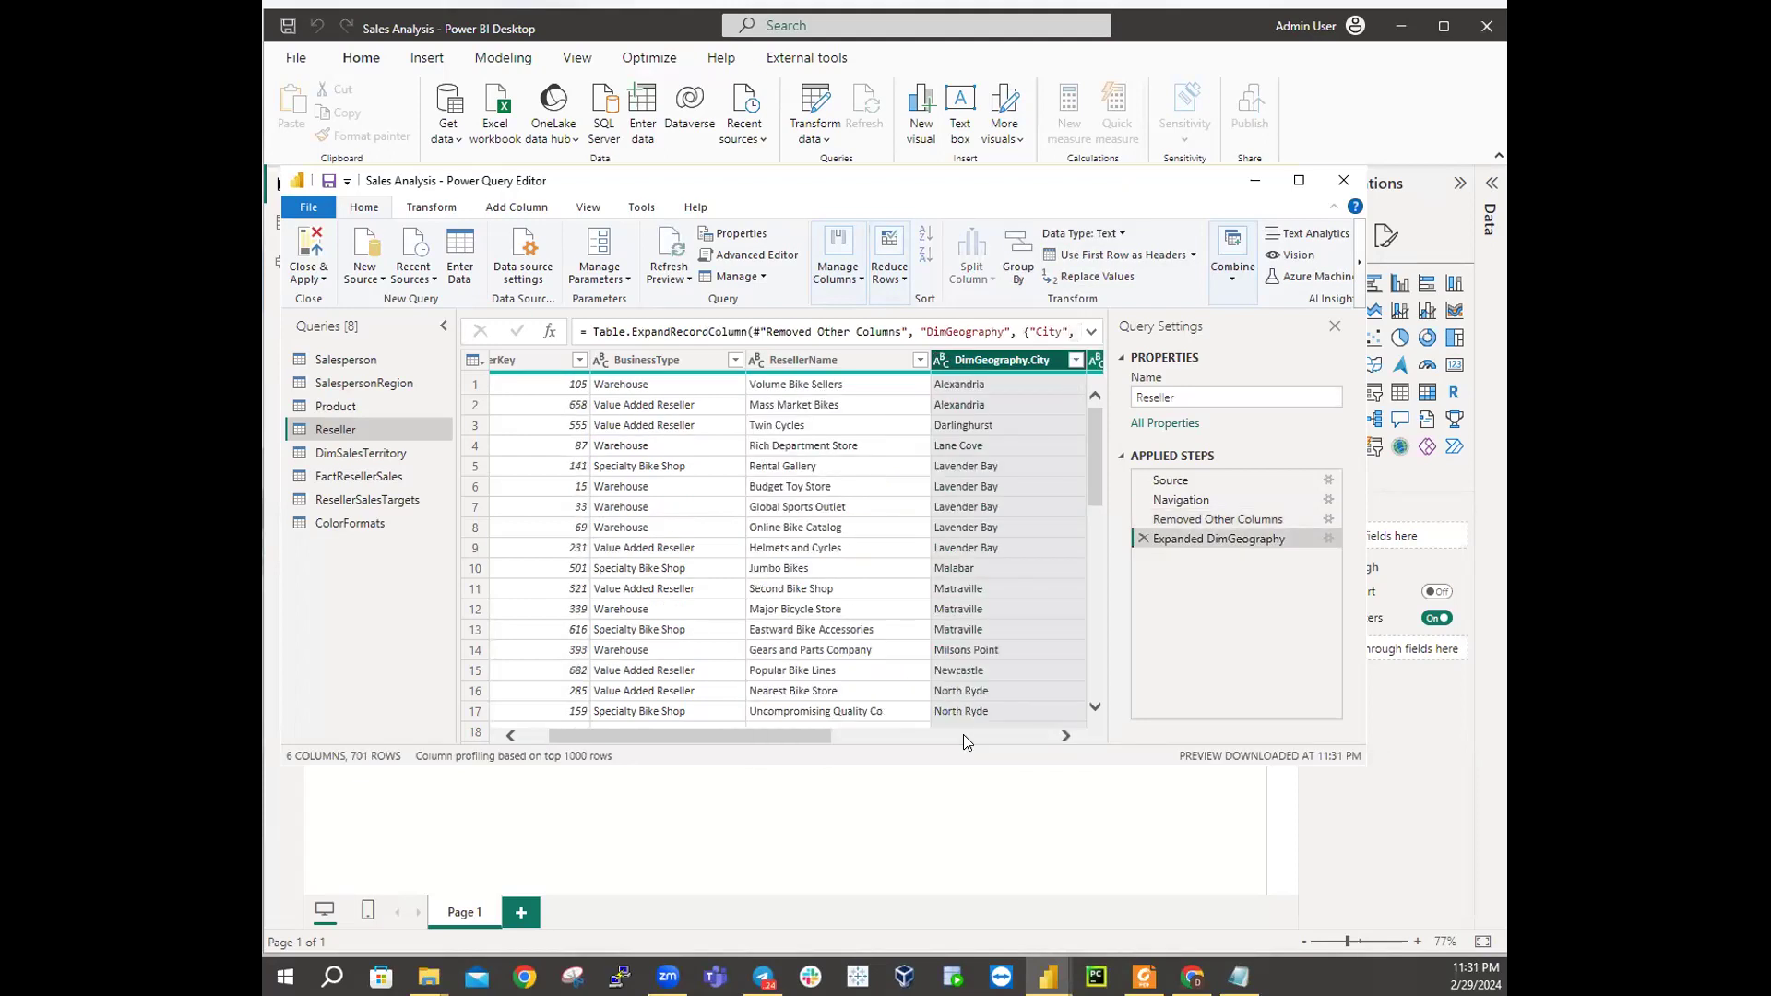
Step: Check the prefixed names of the expanded geography columns and delete the Expanded DimGeography step
drag(810, 727, 1017, 737)
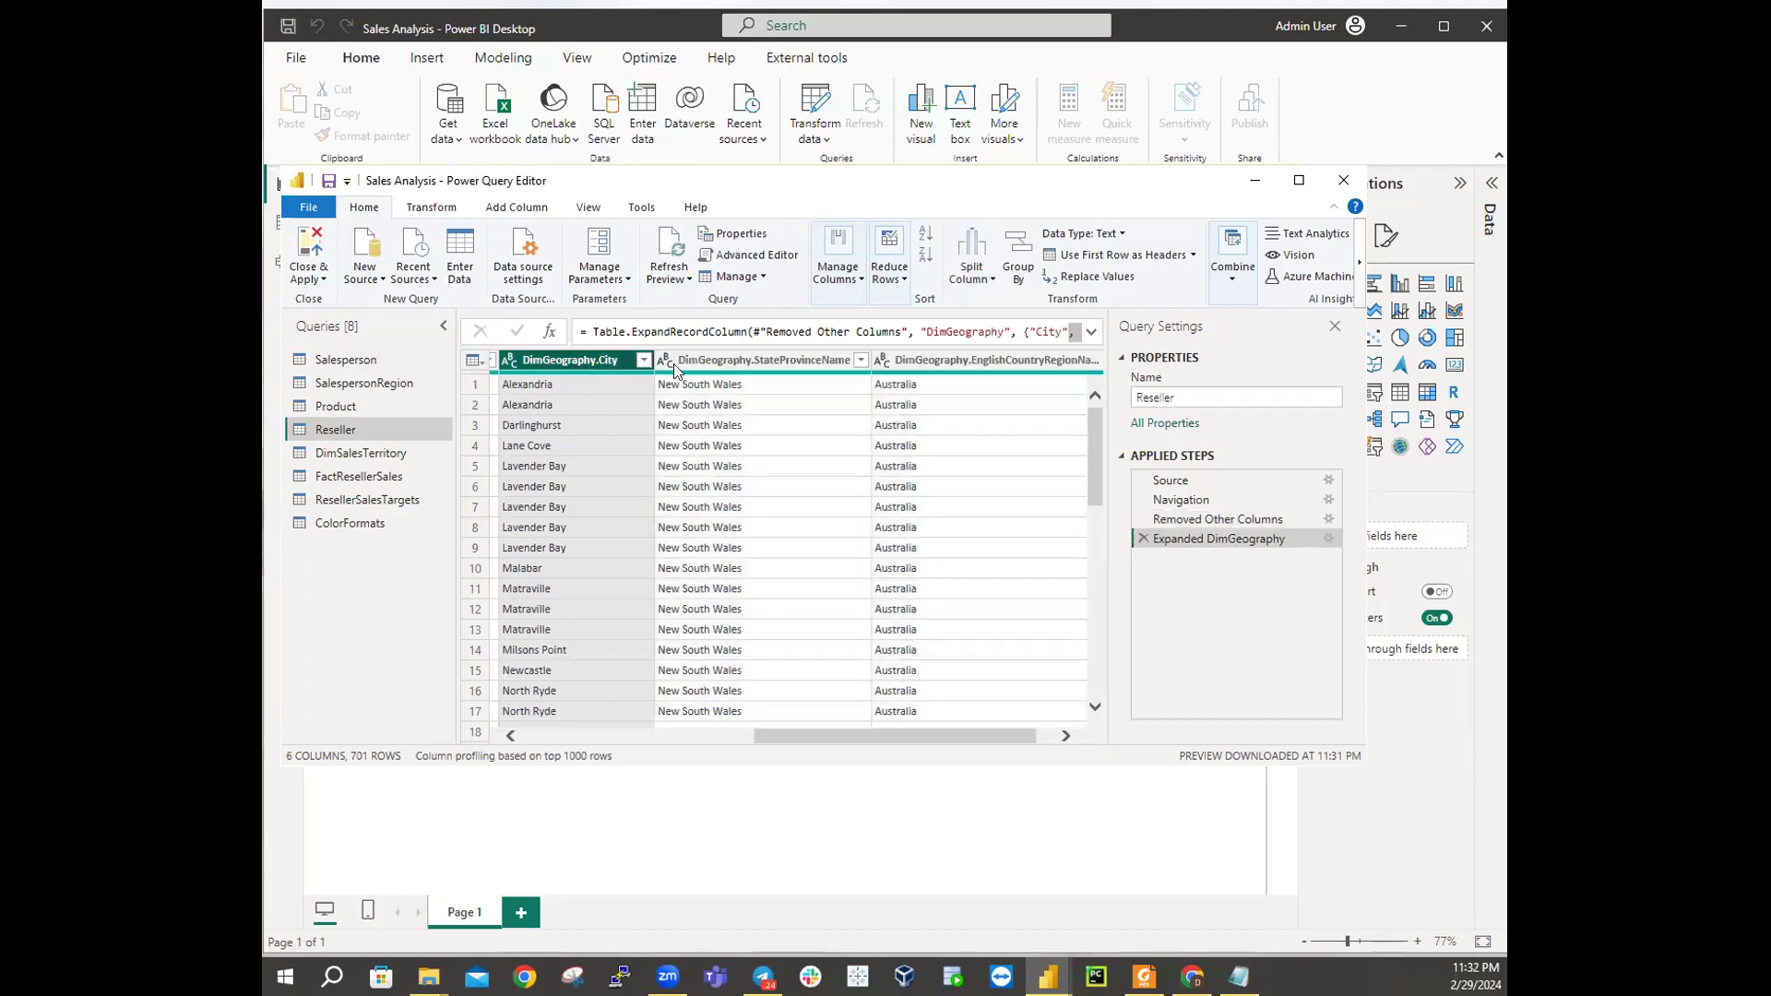
click(701, 359)
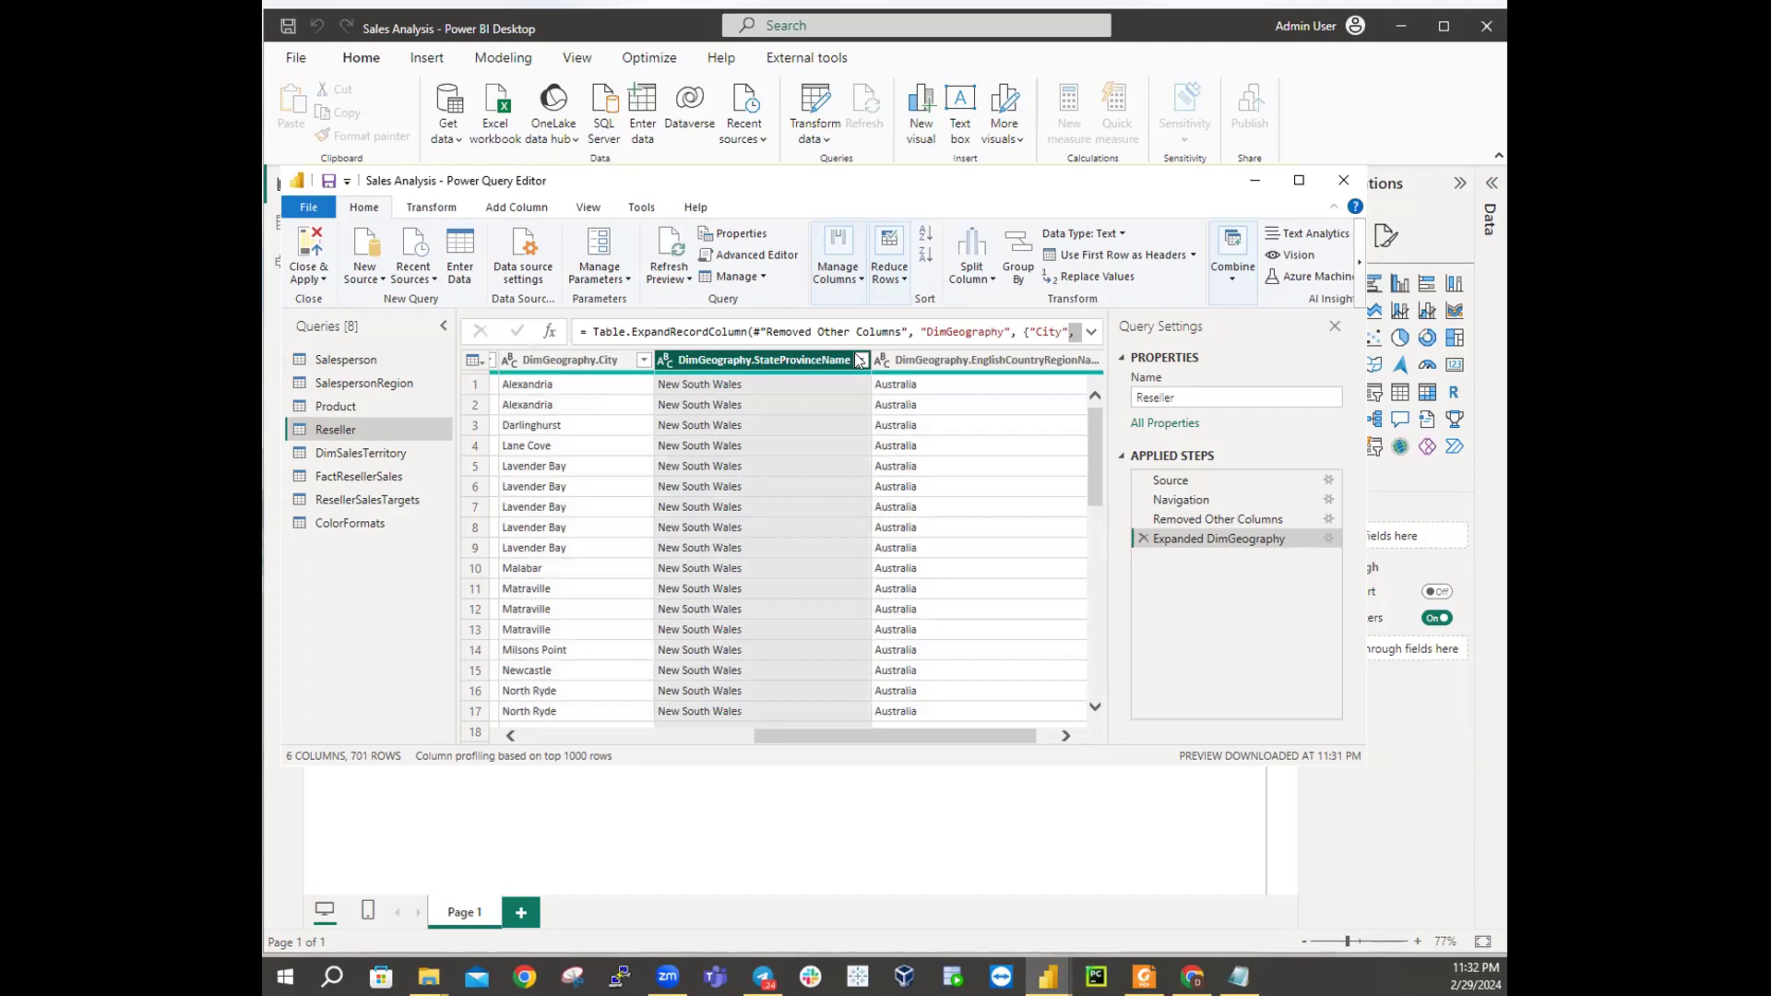
click(908, 360)
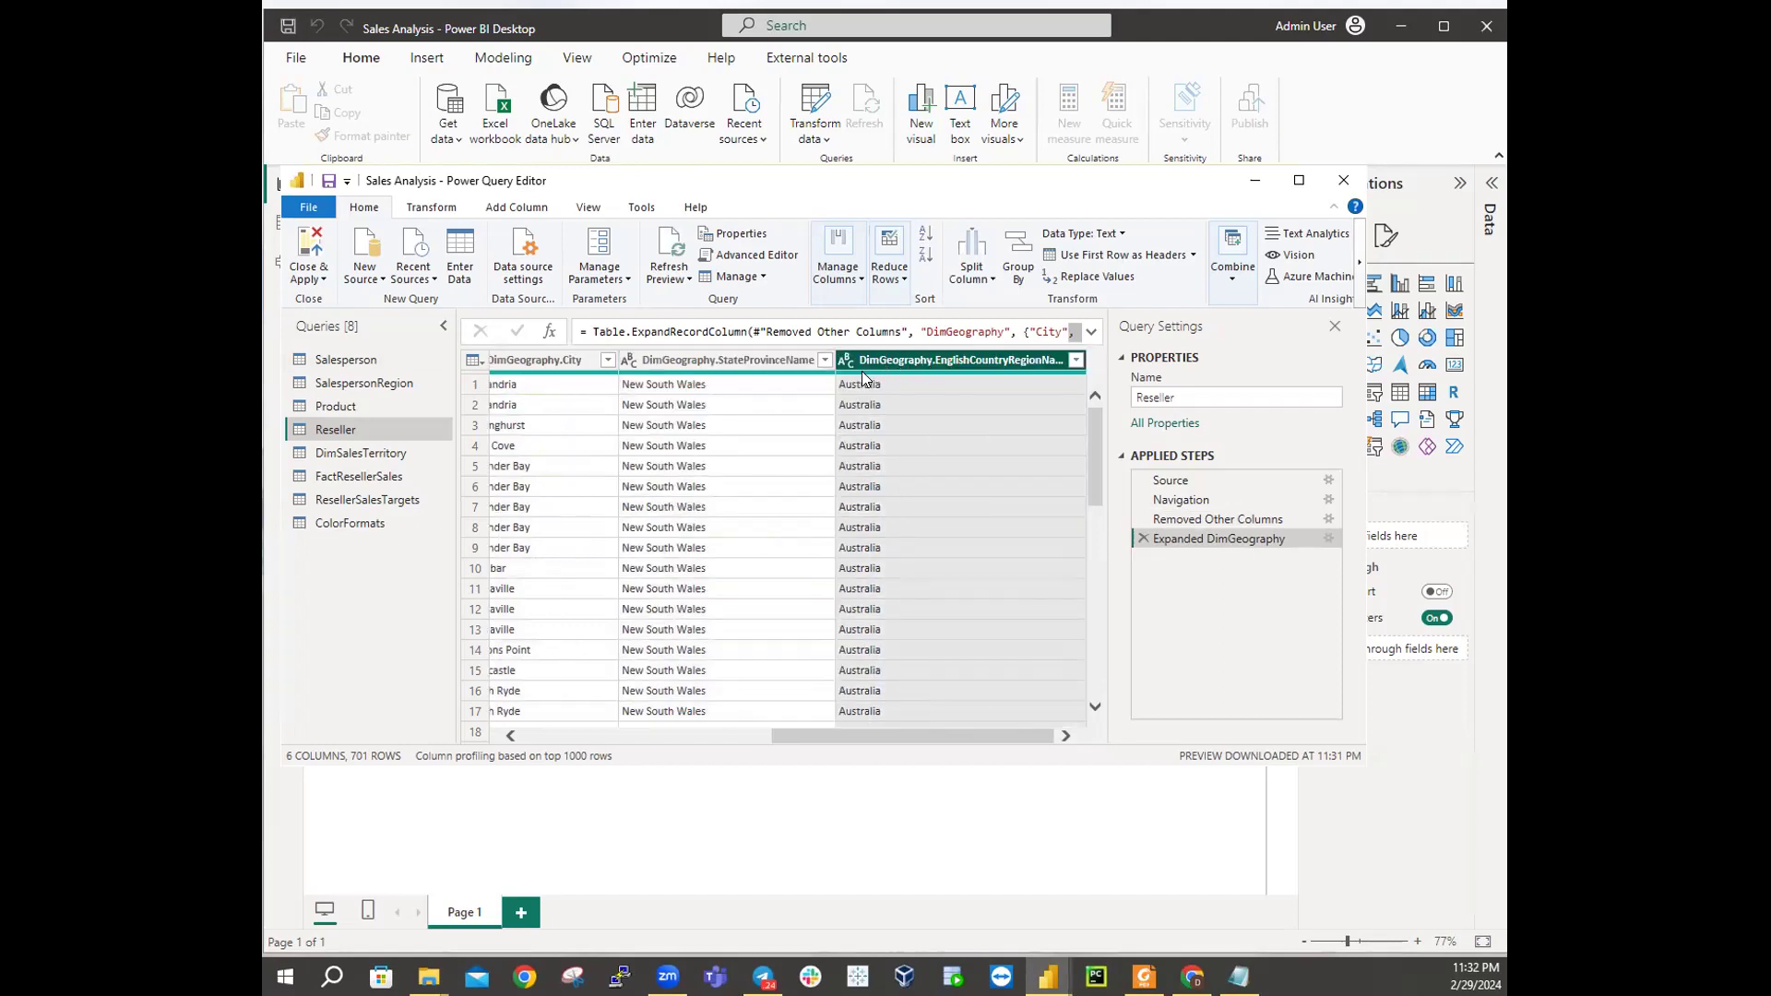
mouse_move(865, 374)
click(1143, 538)
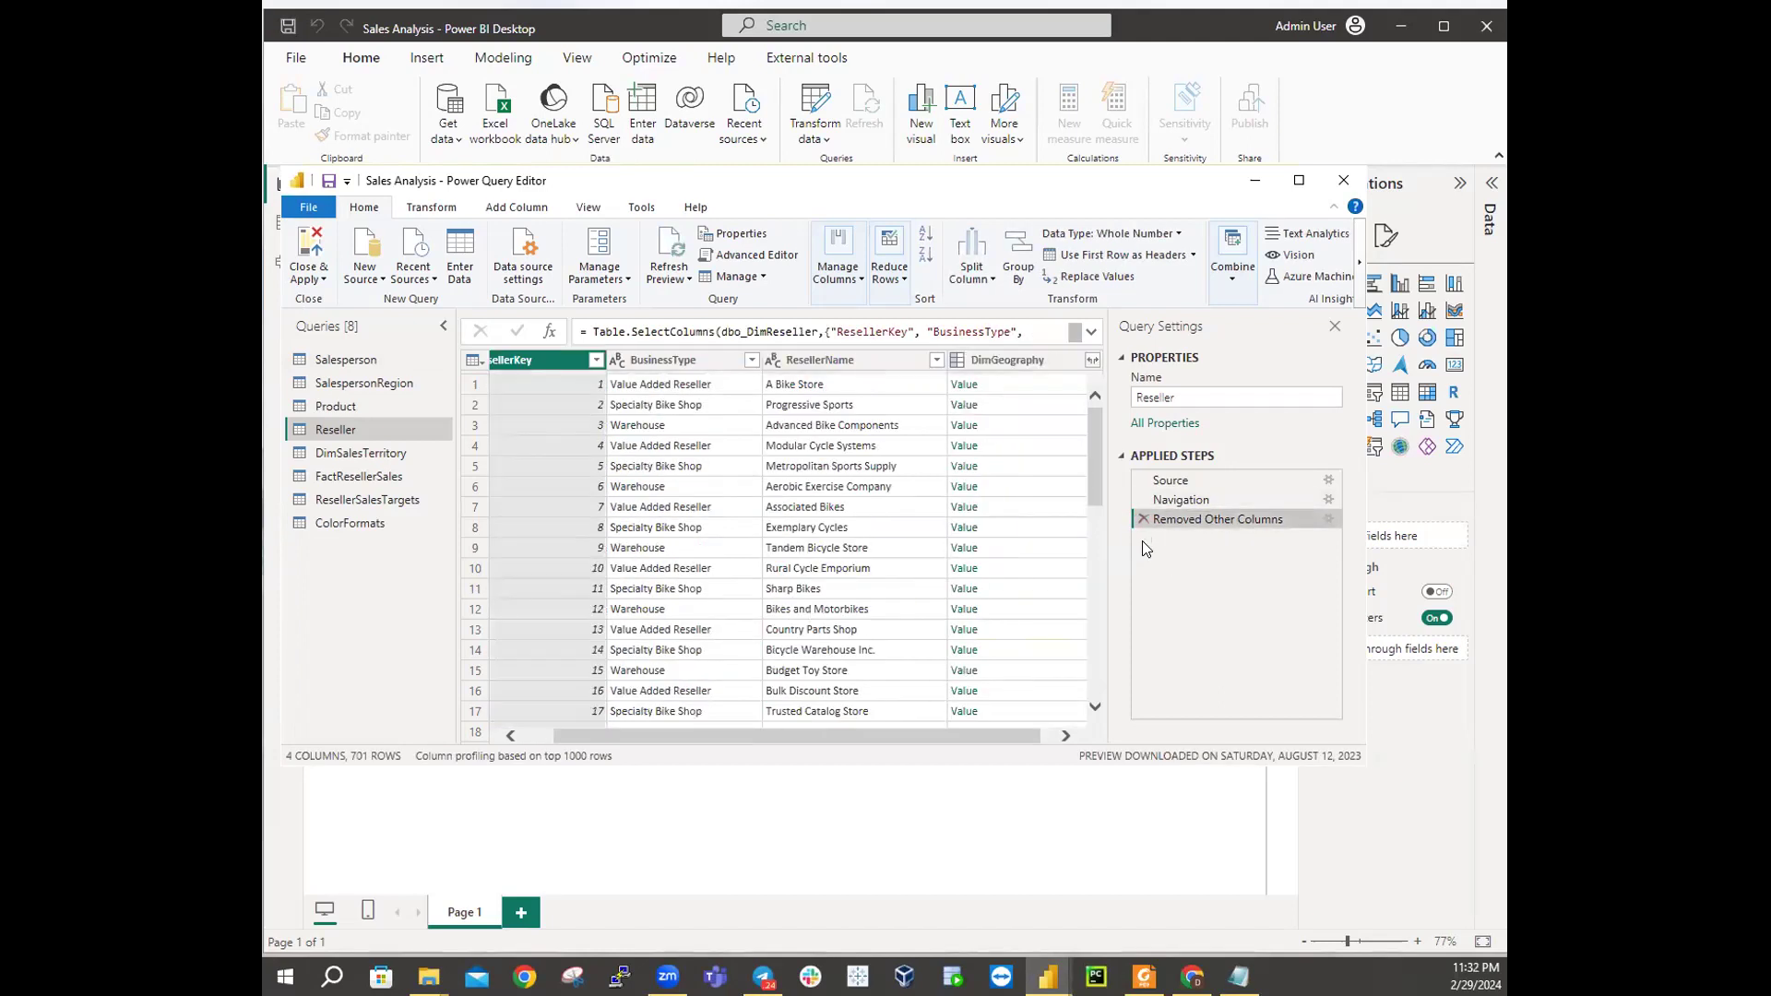
Step: Expand the DimGeography column to City, StateProvinceName and EnglishCountryRegionName without using the original column name as prefix
click(1063, 360)
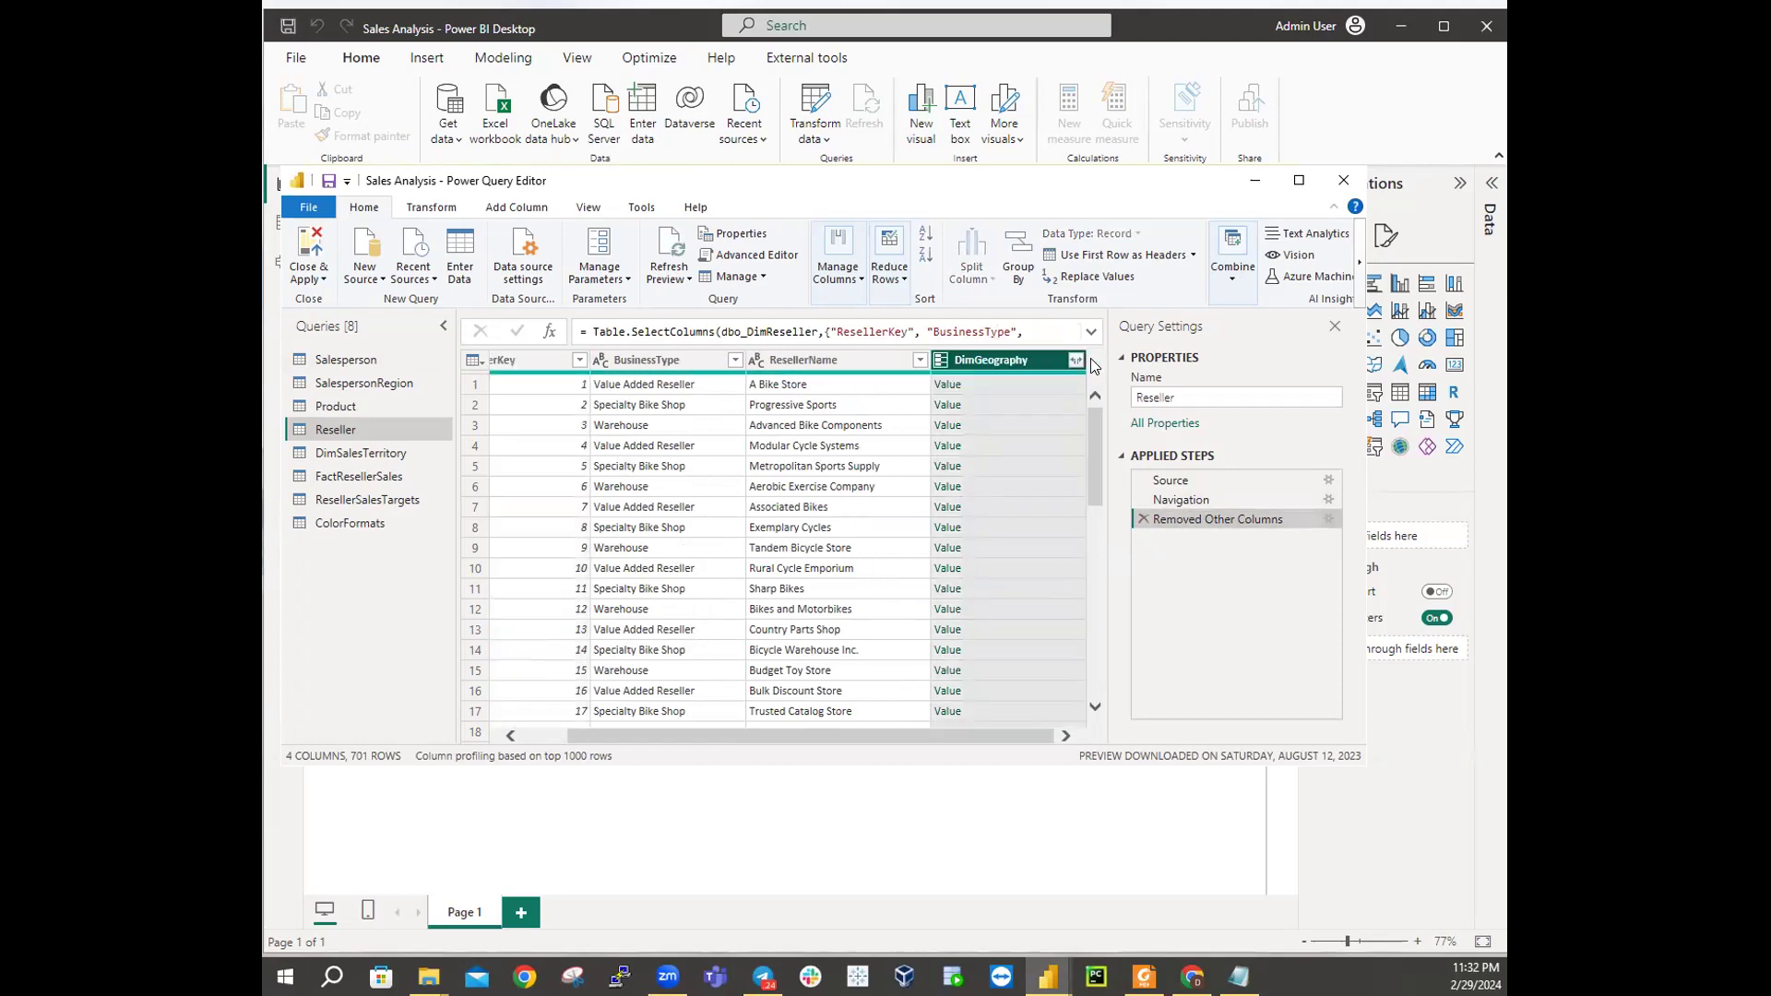
click(1076, 362)
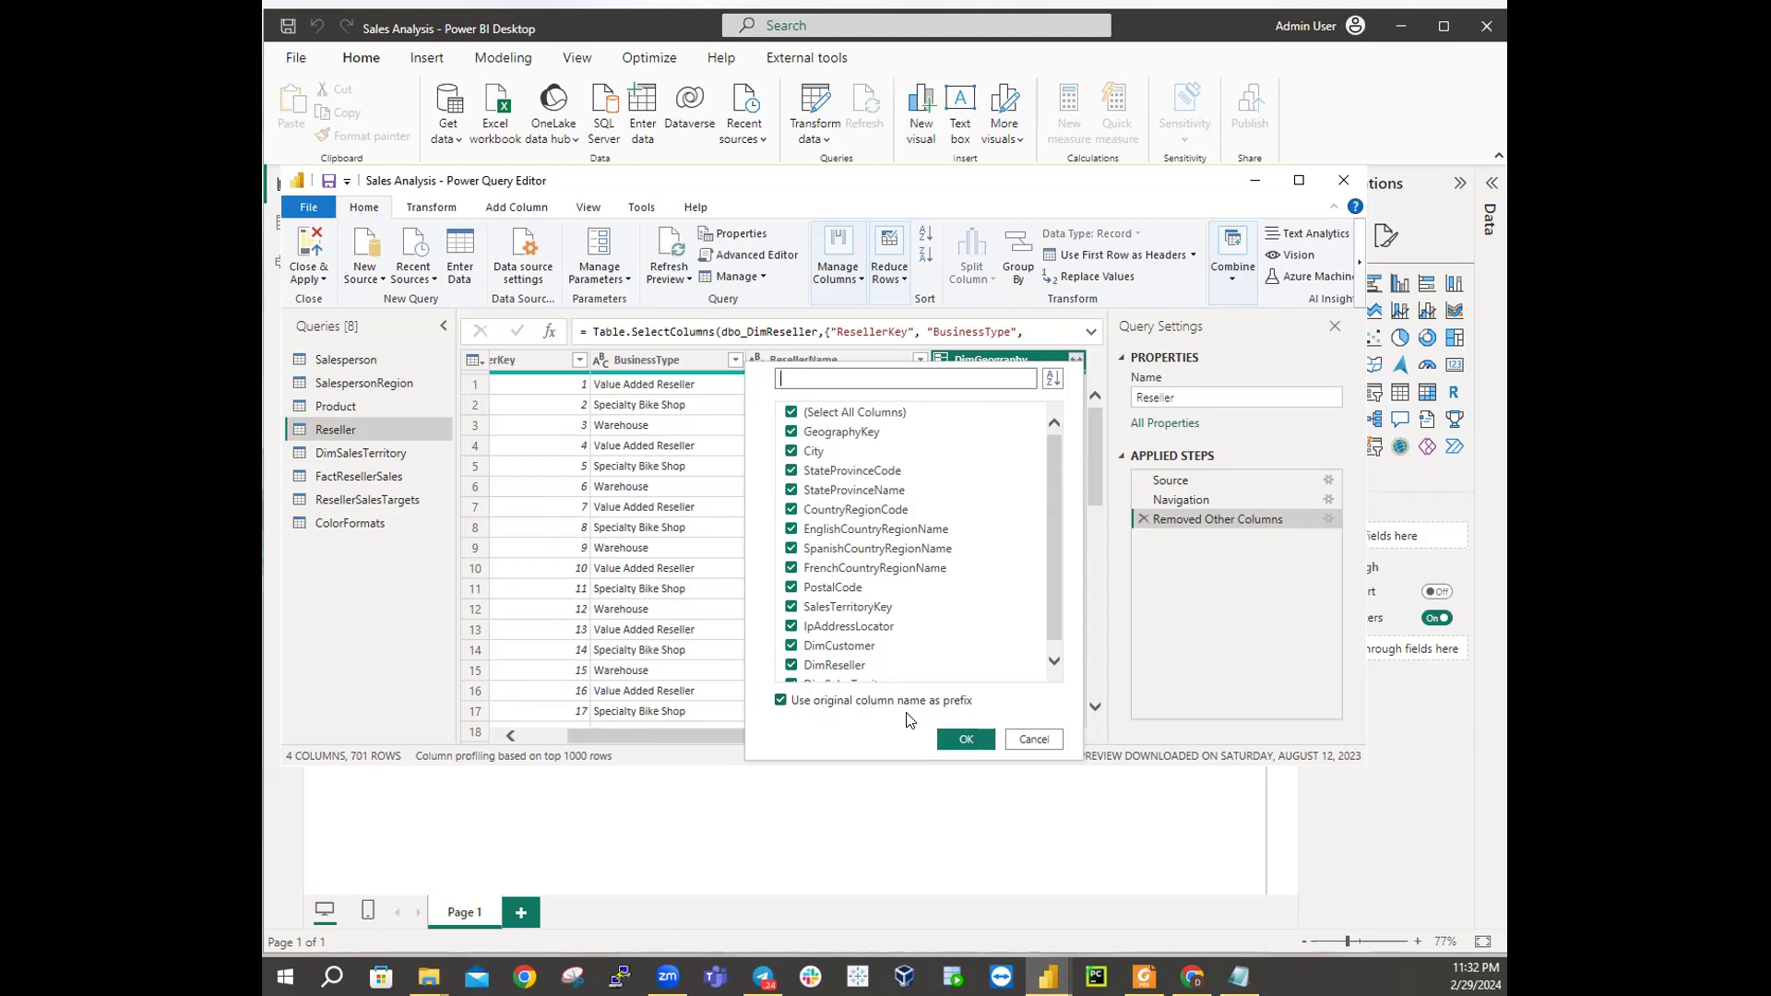
click(780, 703)
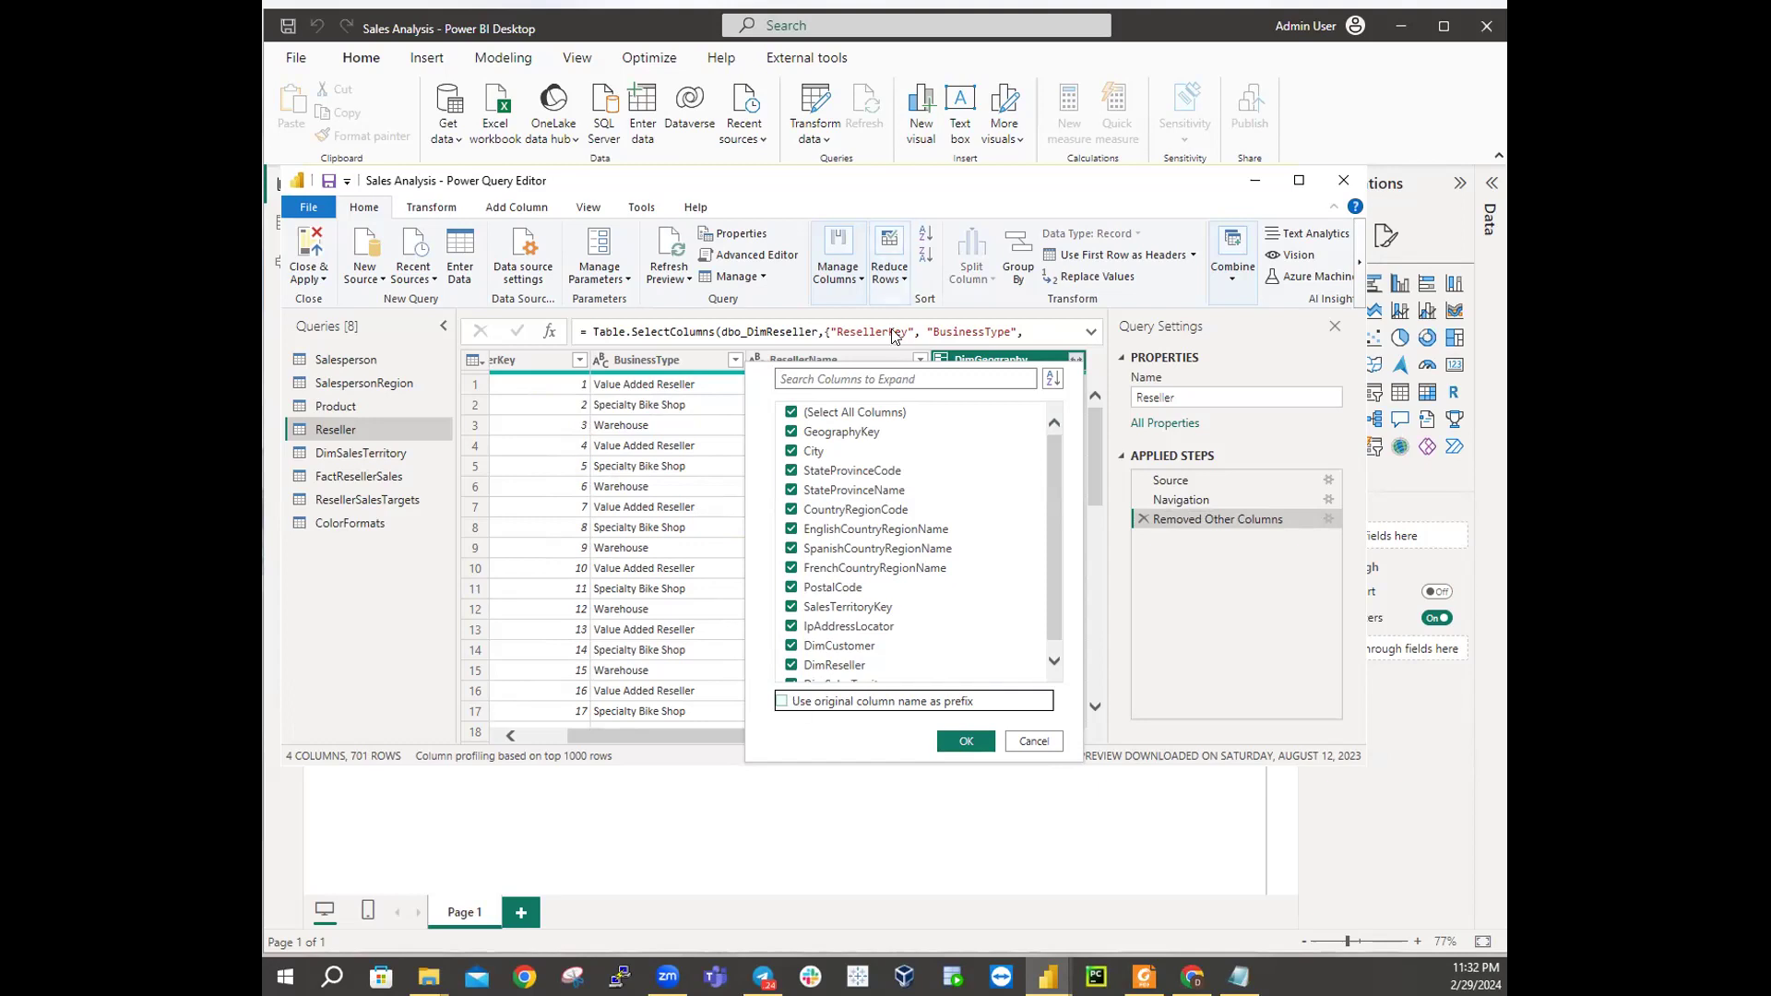
click(792, 413)
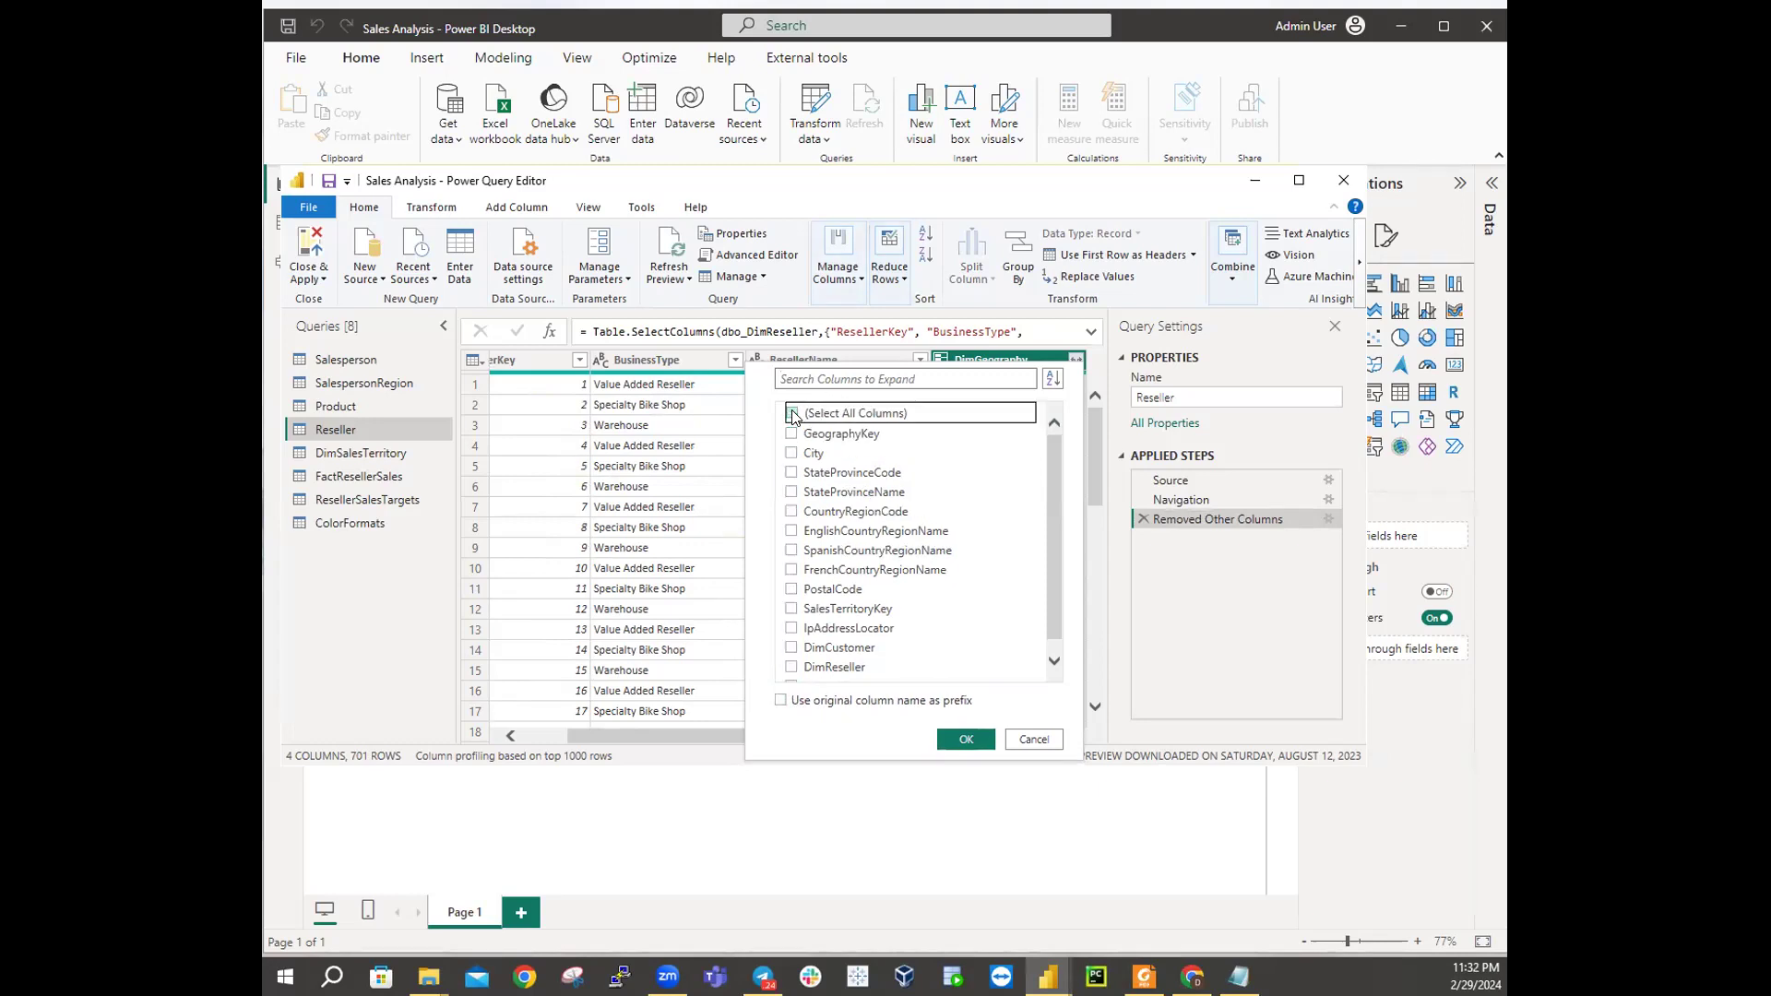
click(792, 457)
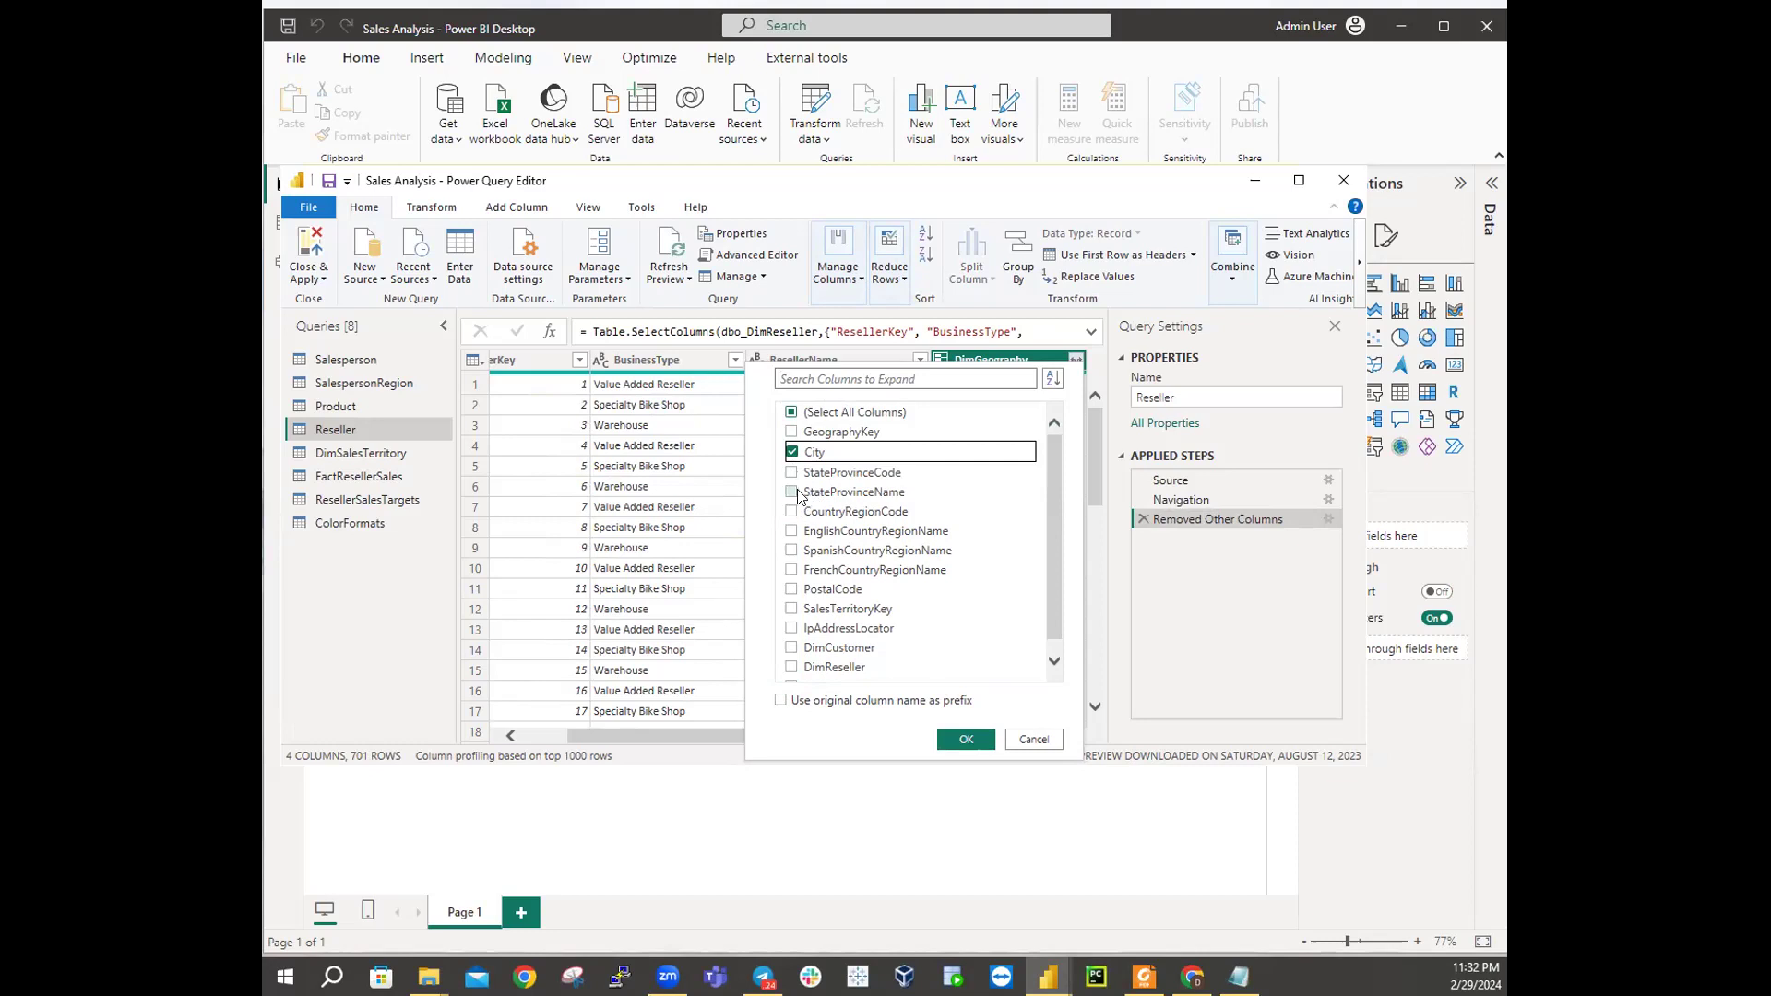
click(792, 492)
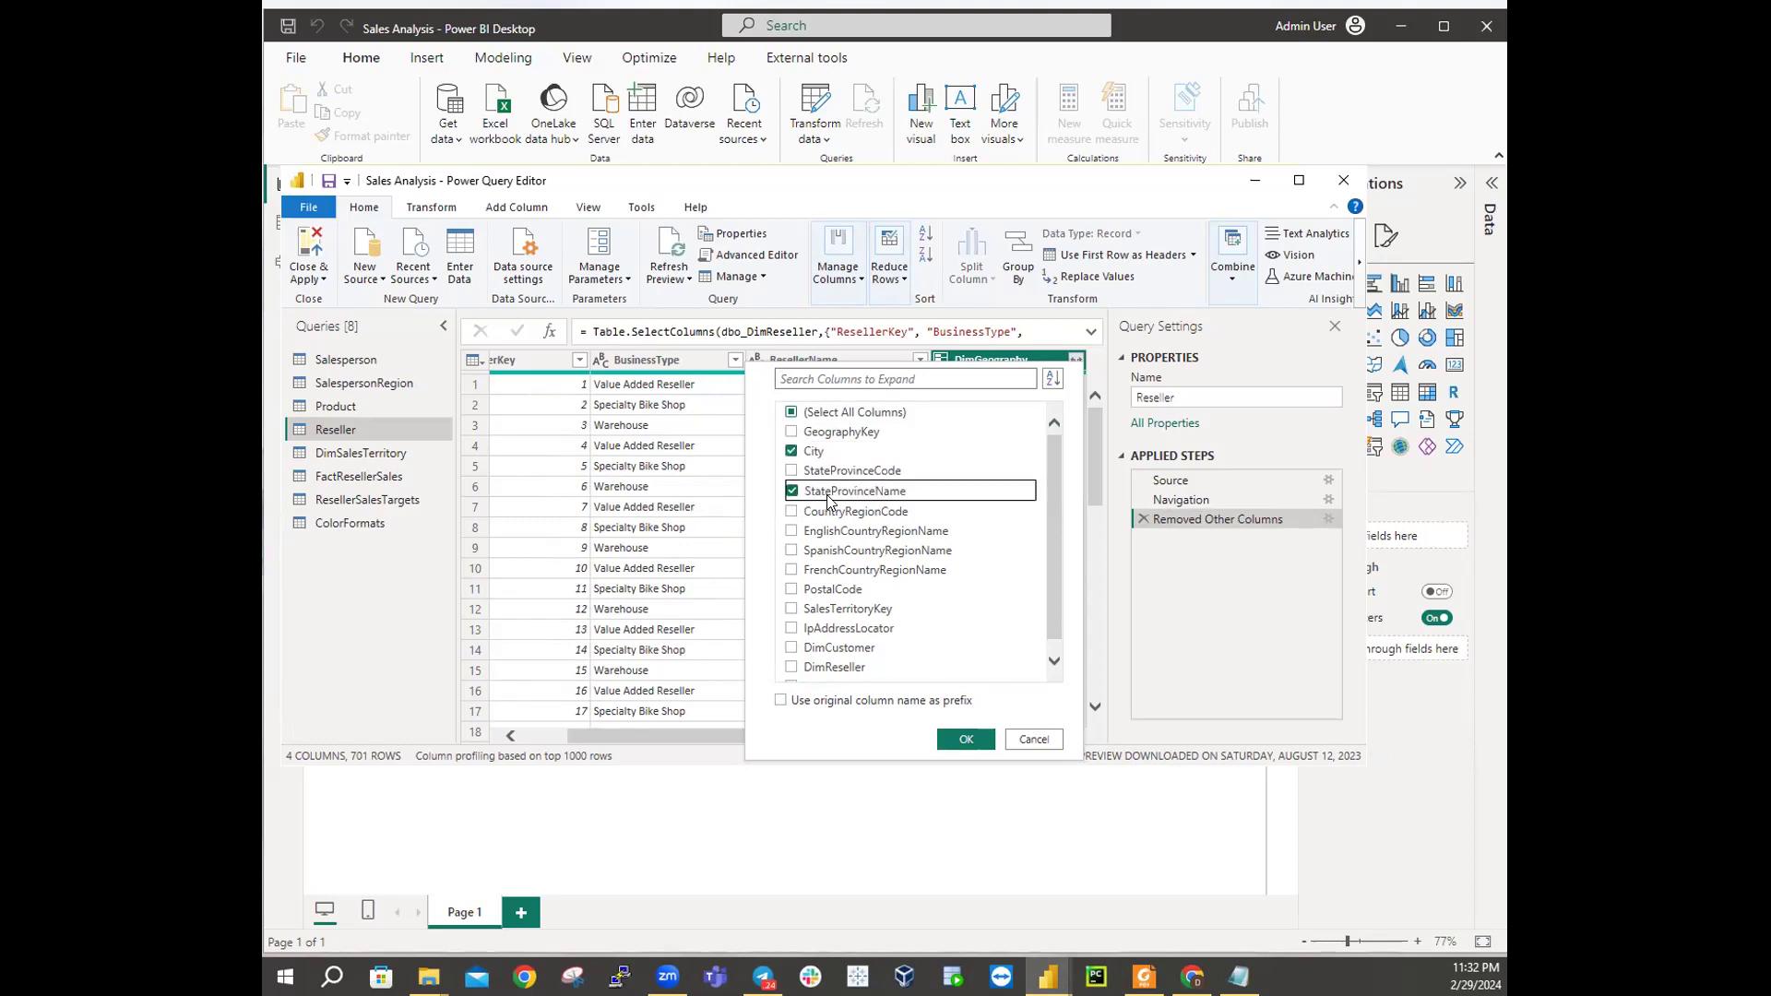
click(793, 532)
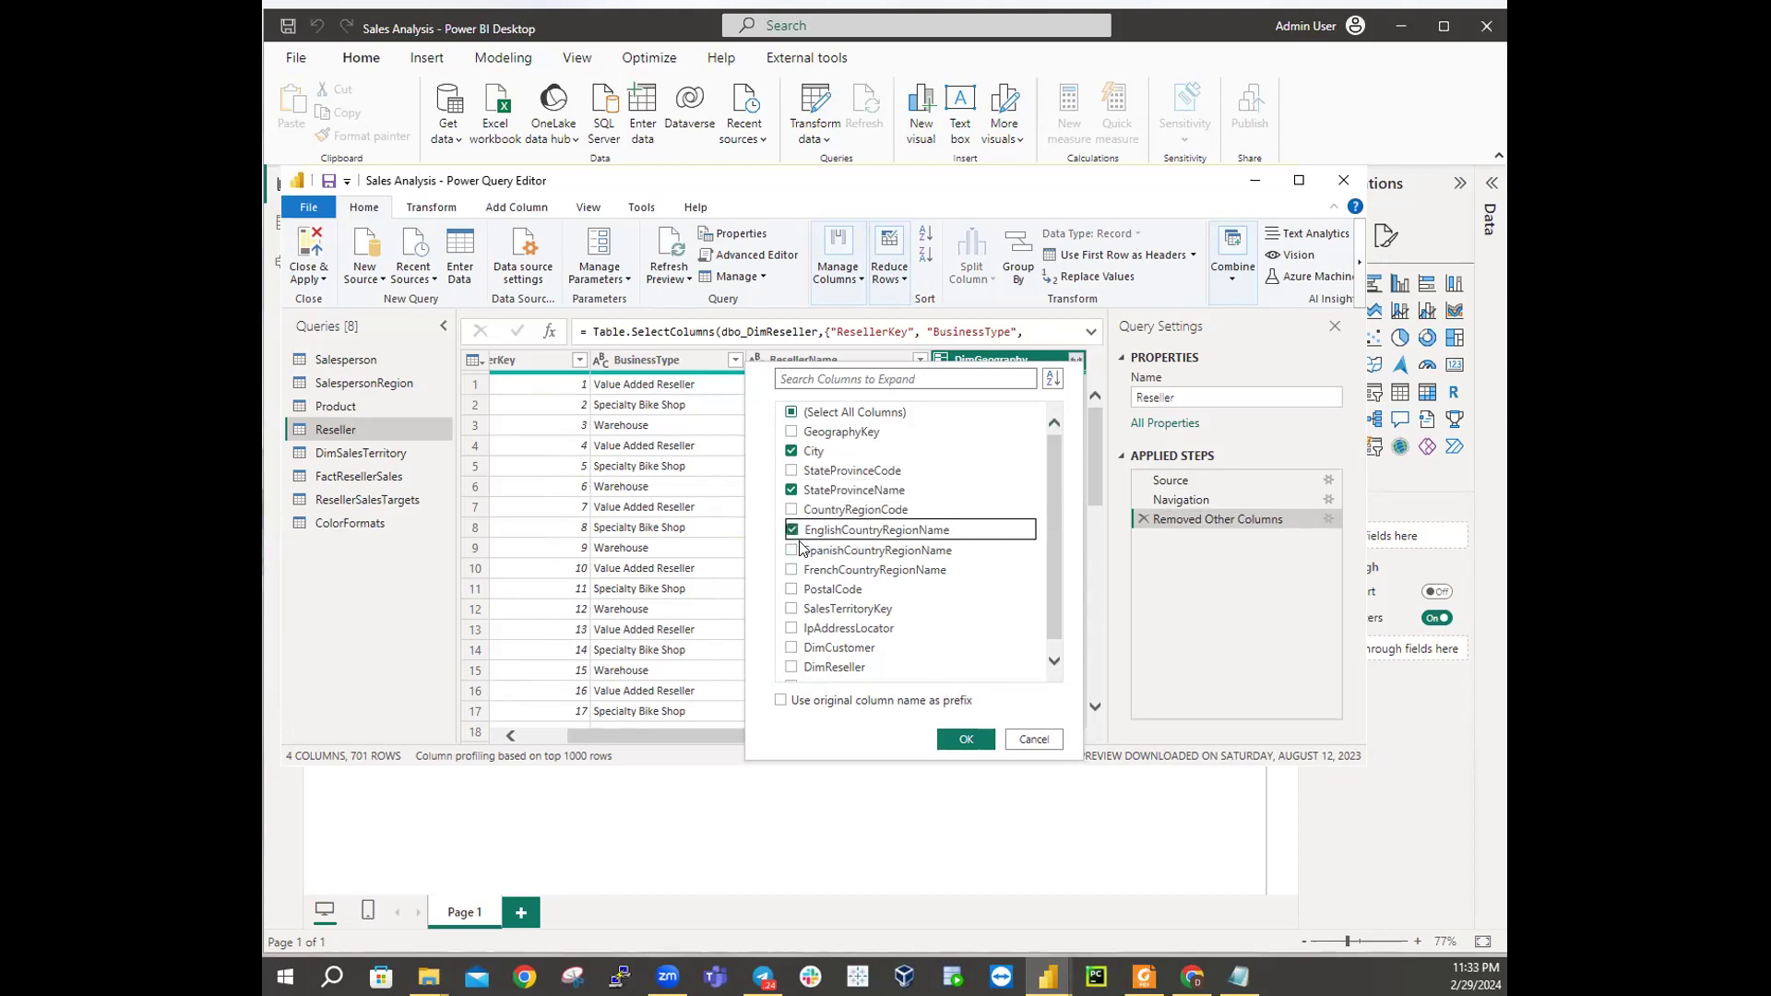
click(968, 740)
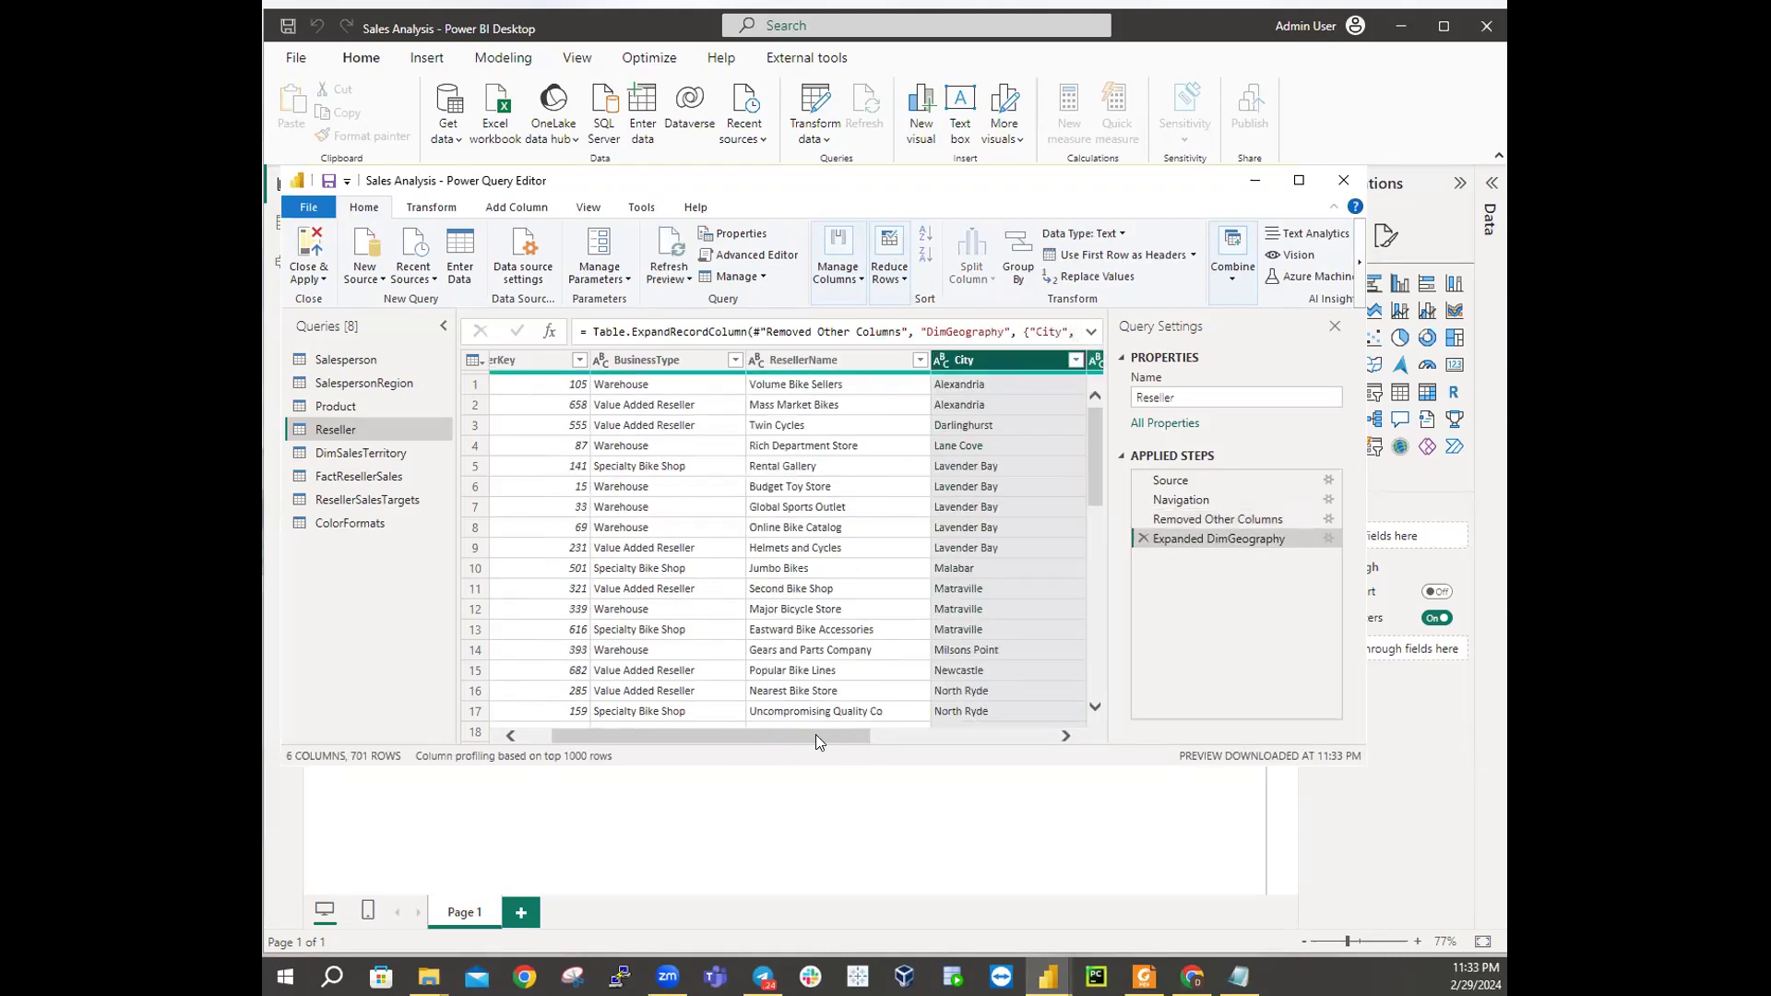
drag(810, 733, 871, 723)
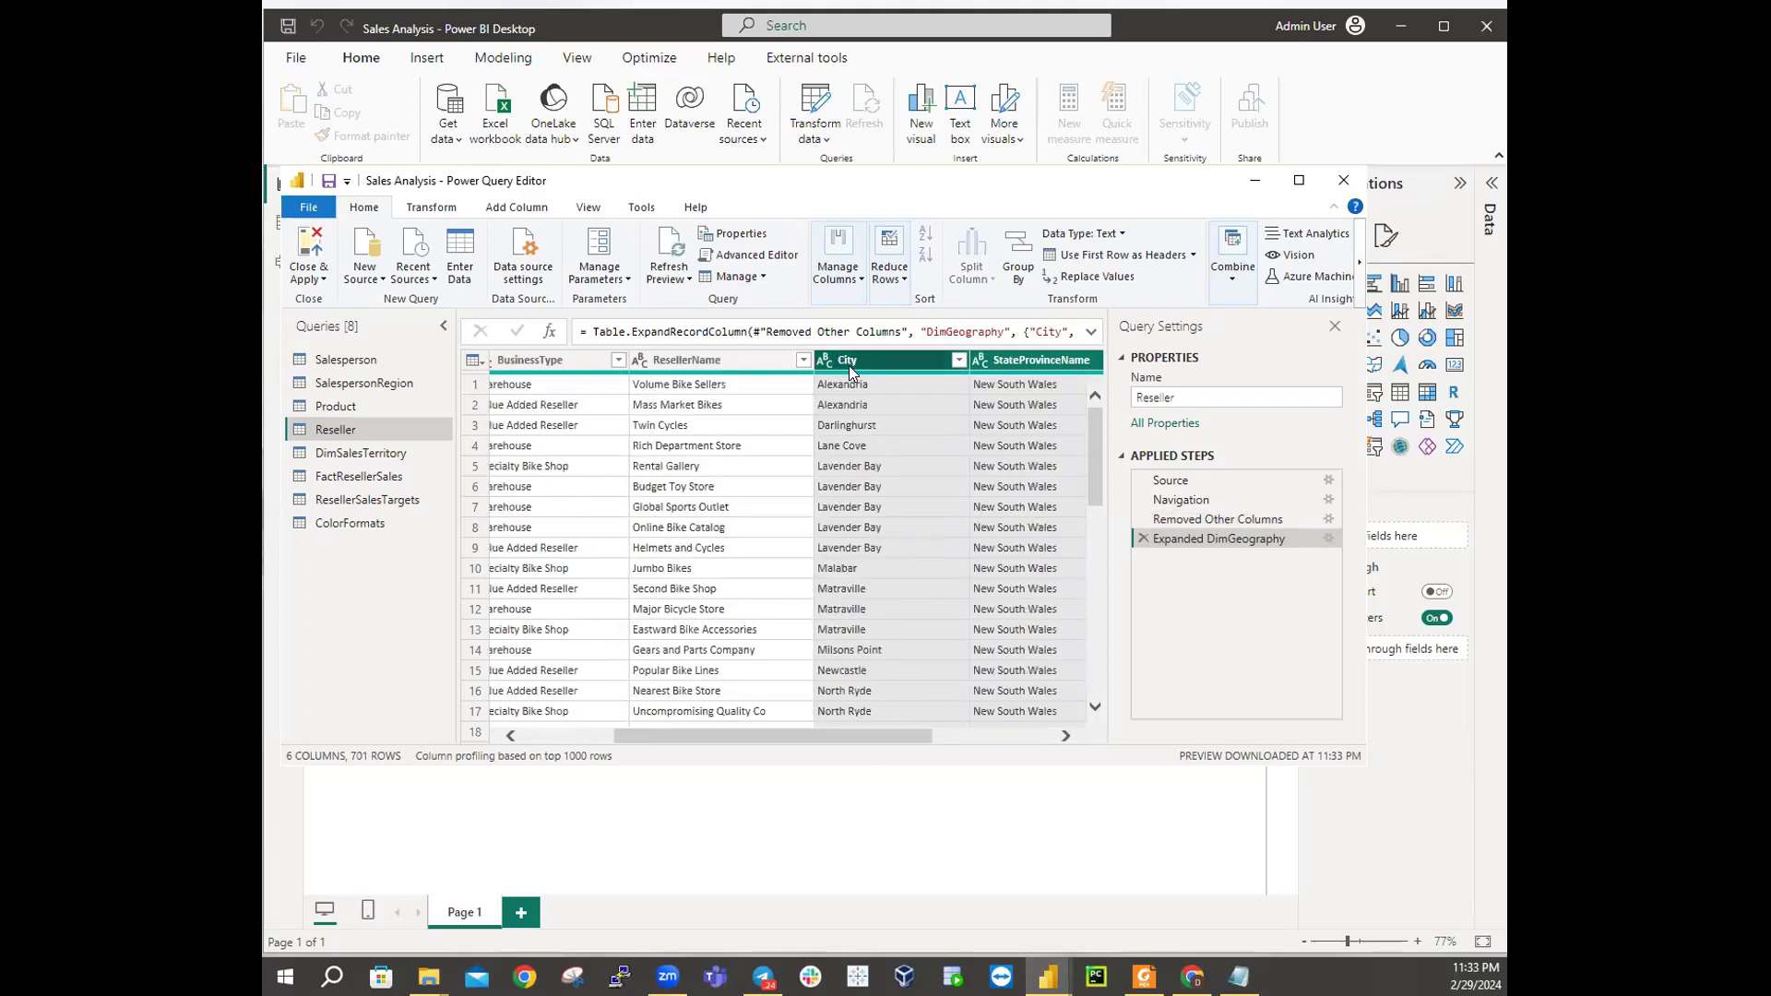
click(983, 729)
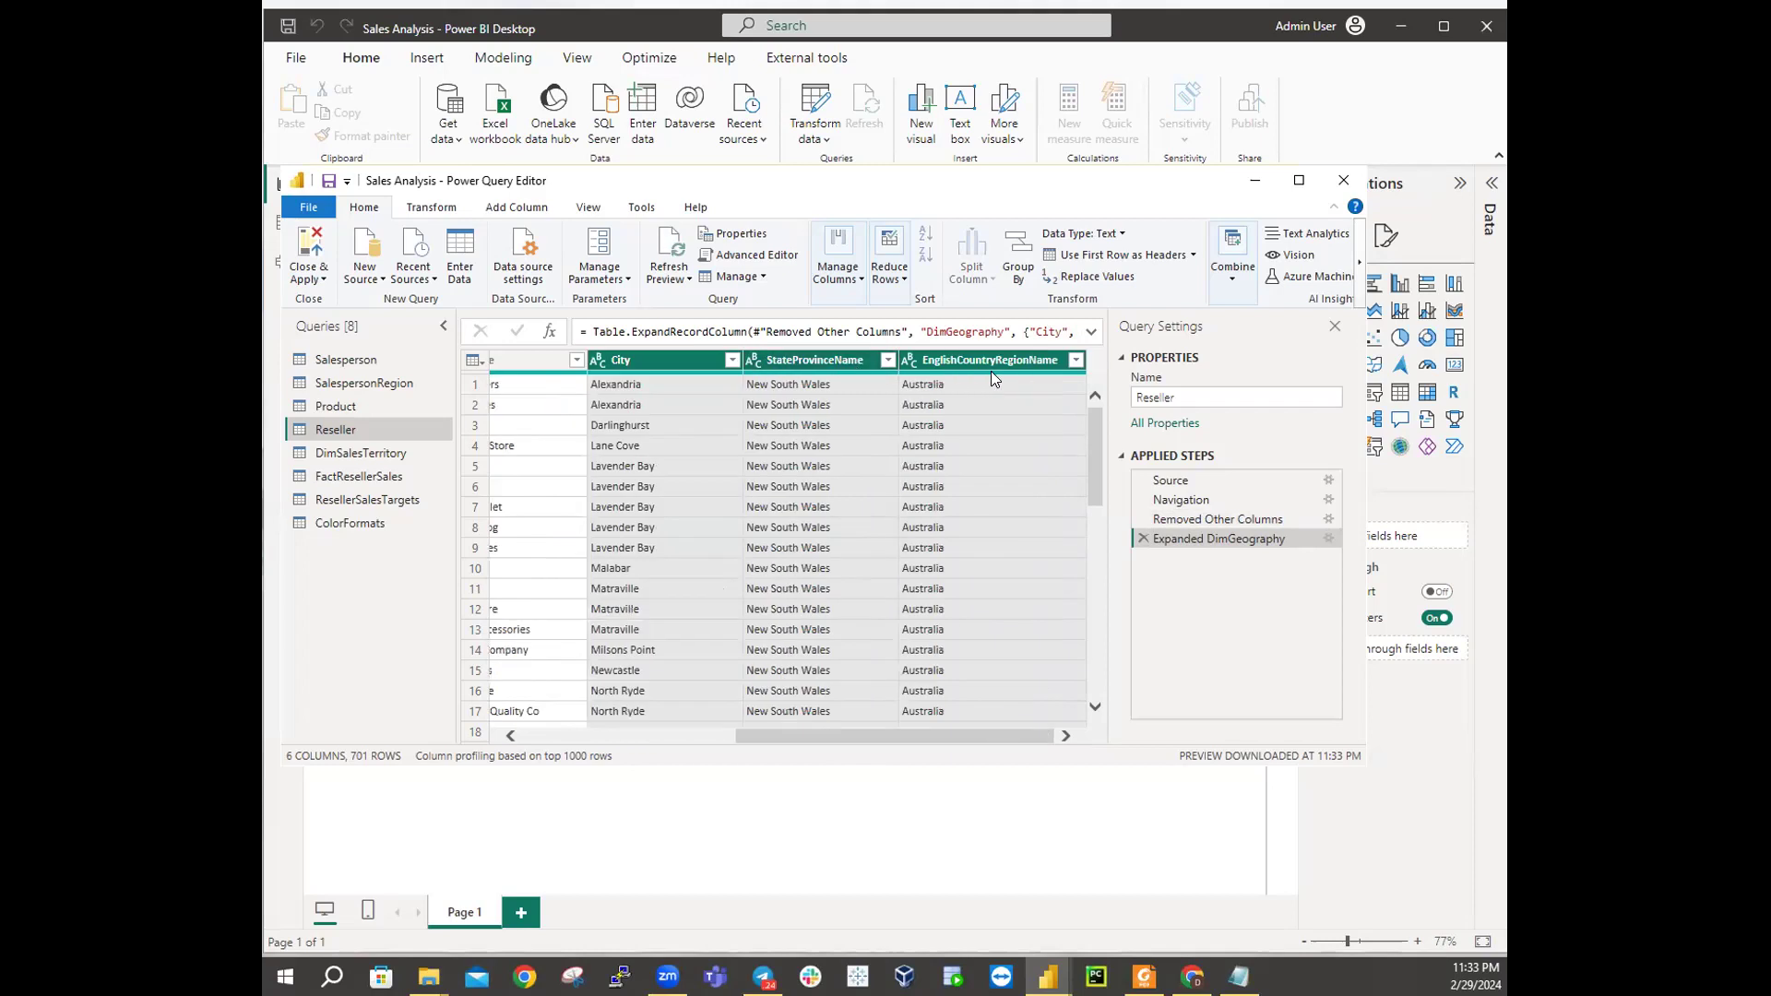
mouse_move(991, 371)
Step: Inspect the distinct values of the BusinessType column and apply its filter with all values selected
drag(763, 735, 434, 724)
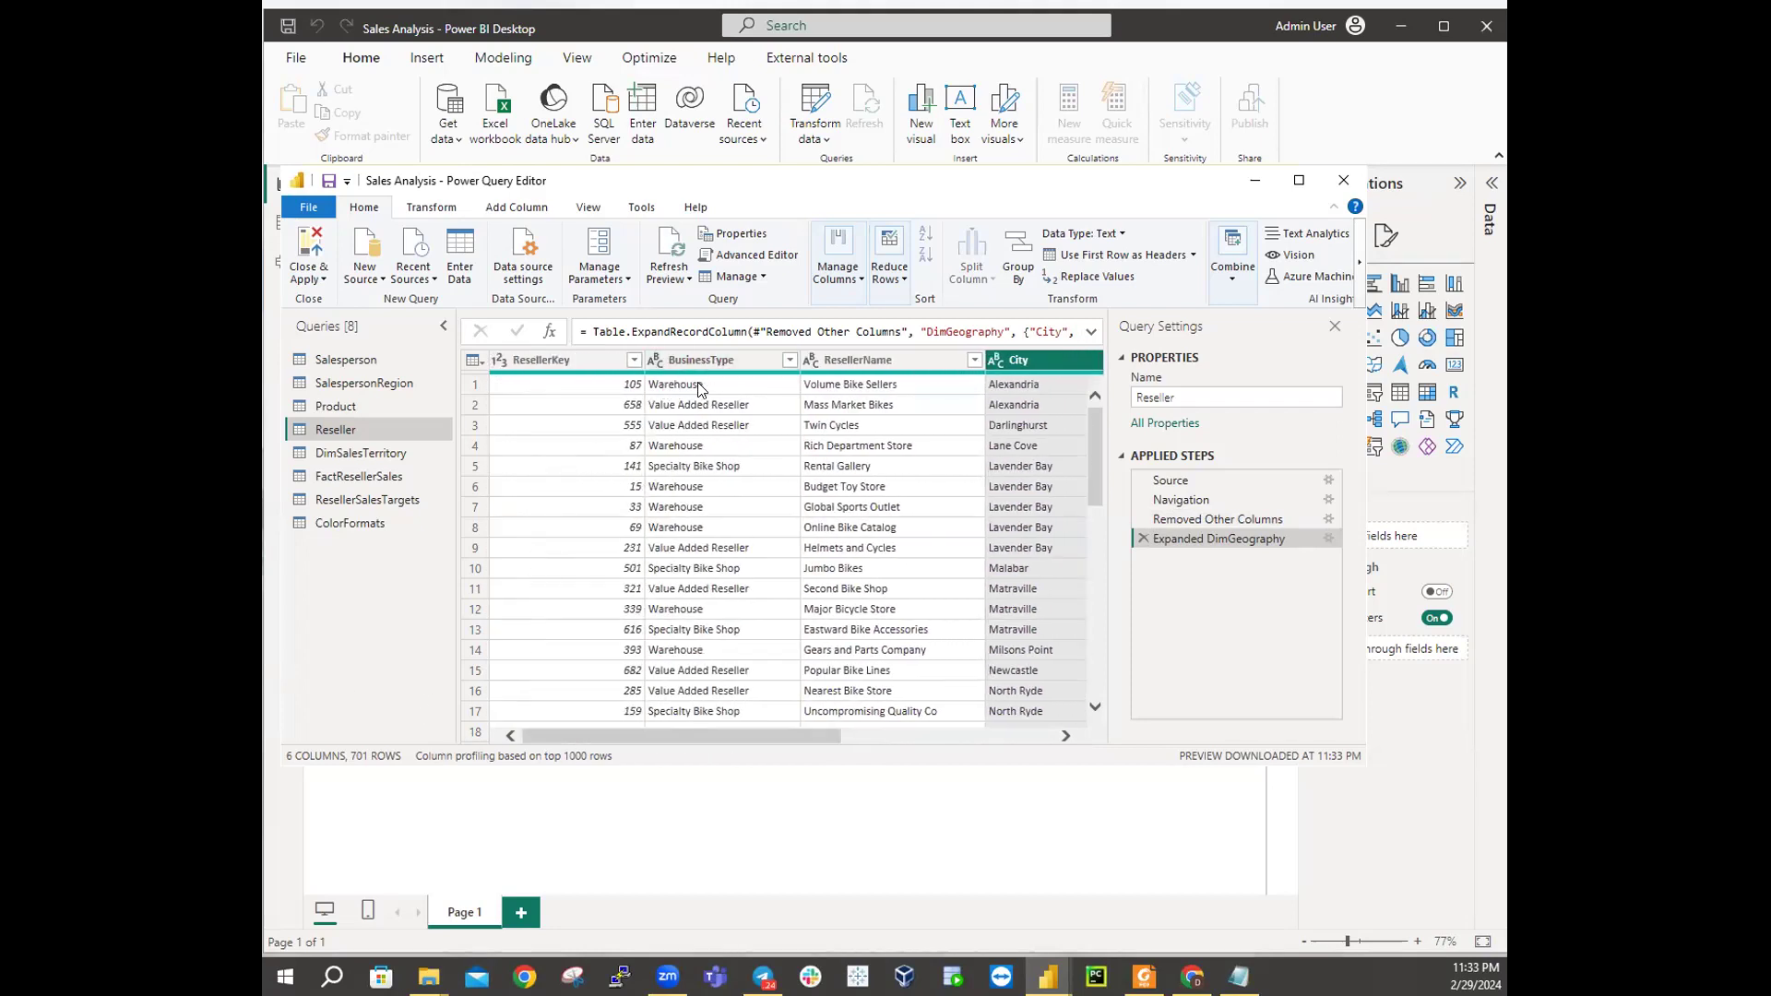
click(790, 361)
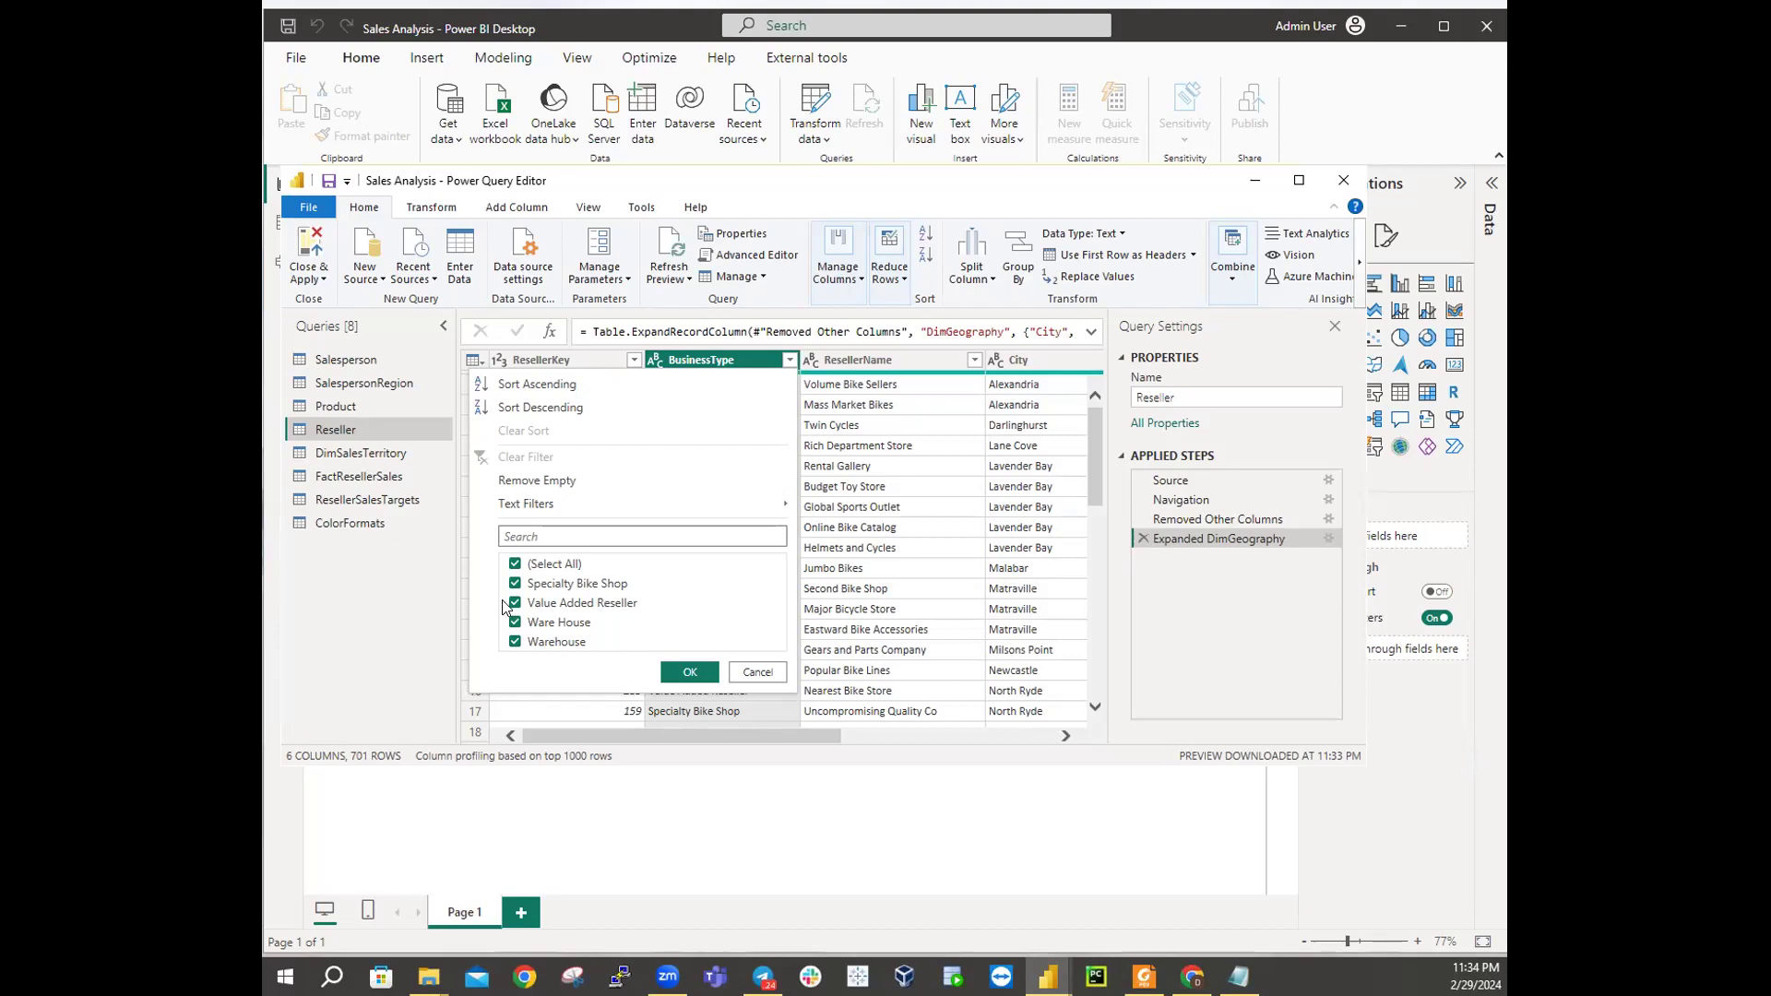
click(690, 671)
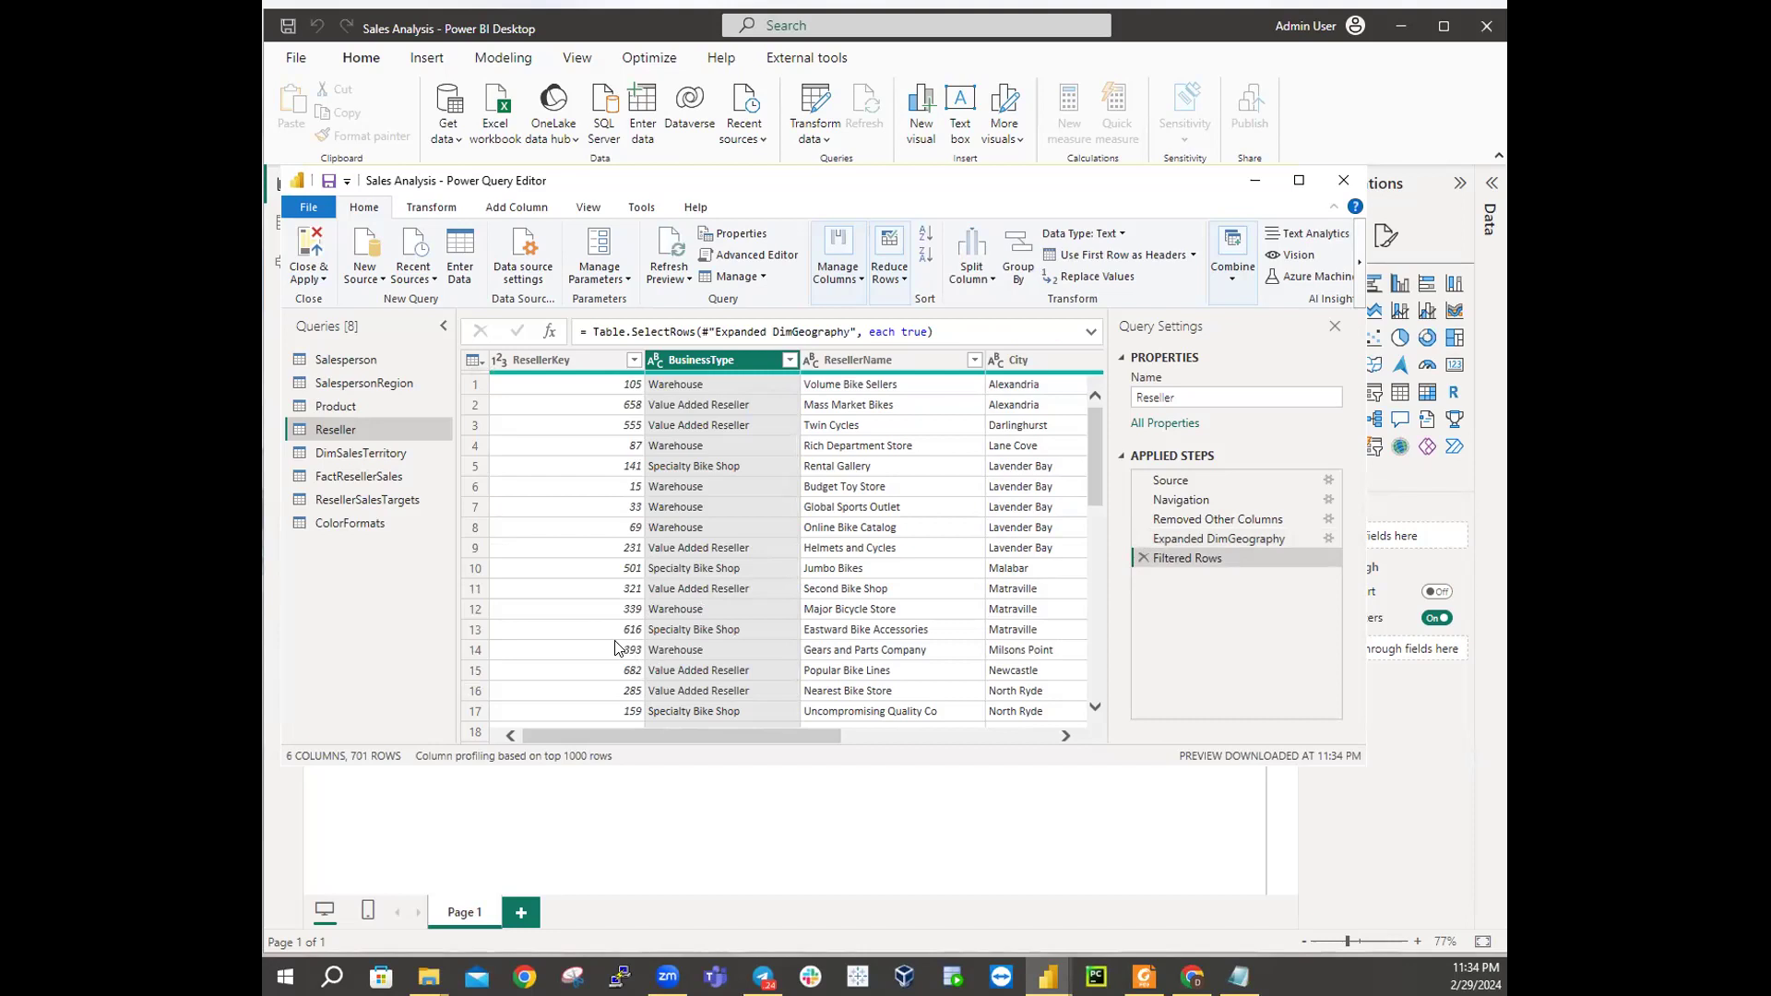
Step: Open the Replace Values dialog for the BusinessType column of the Reseller query
right_click(718, 364)
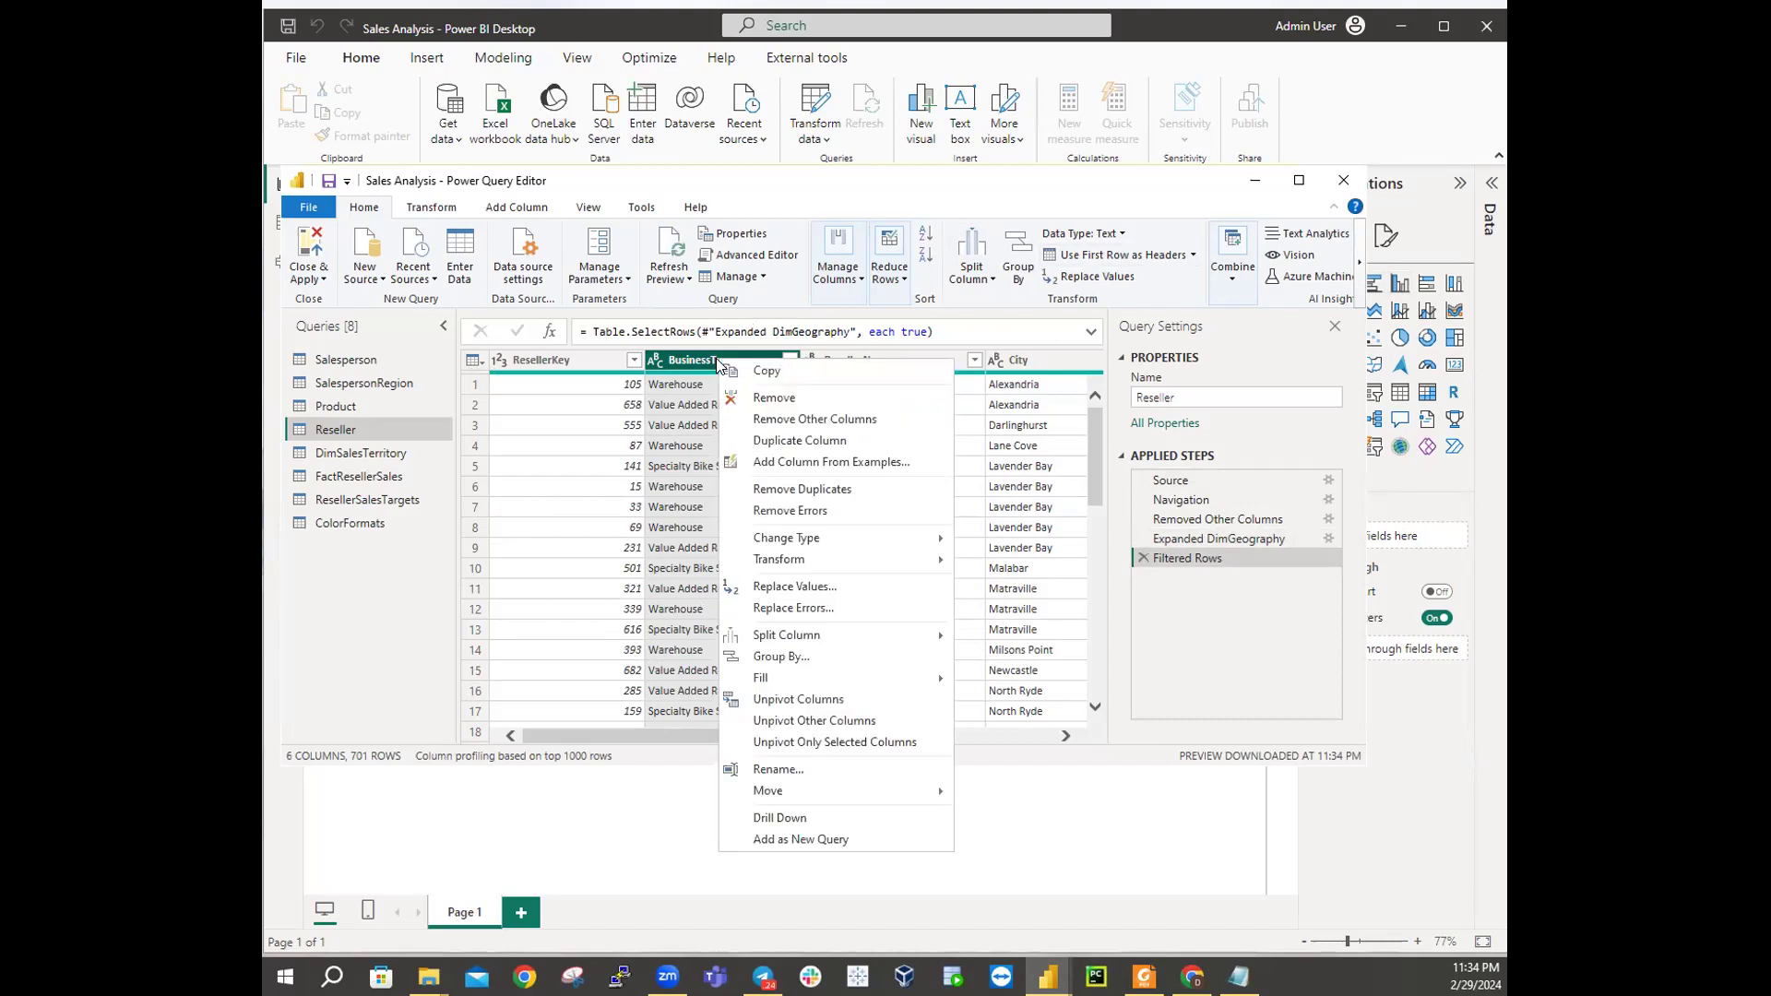
click(802, 587)
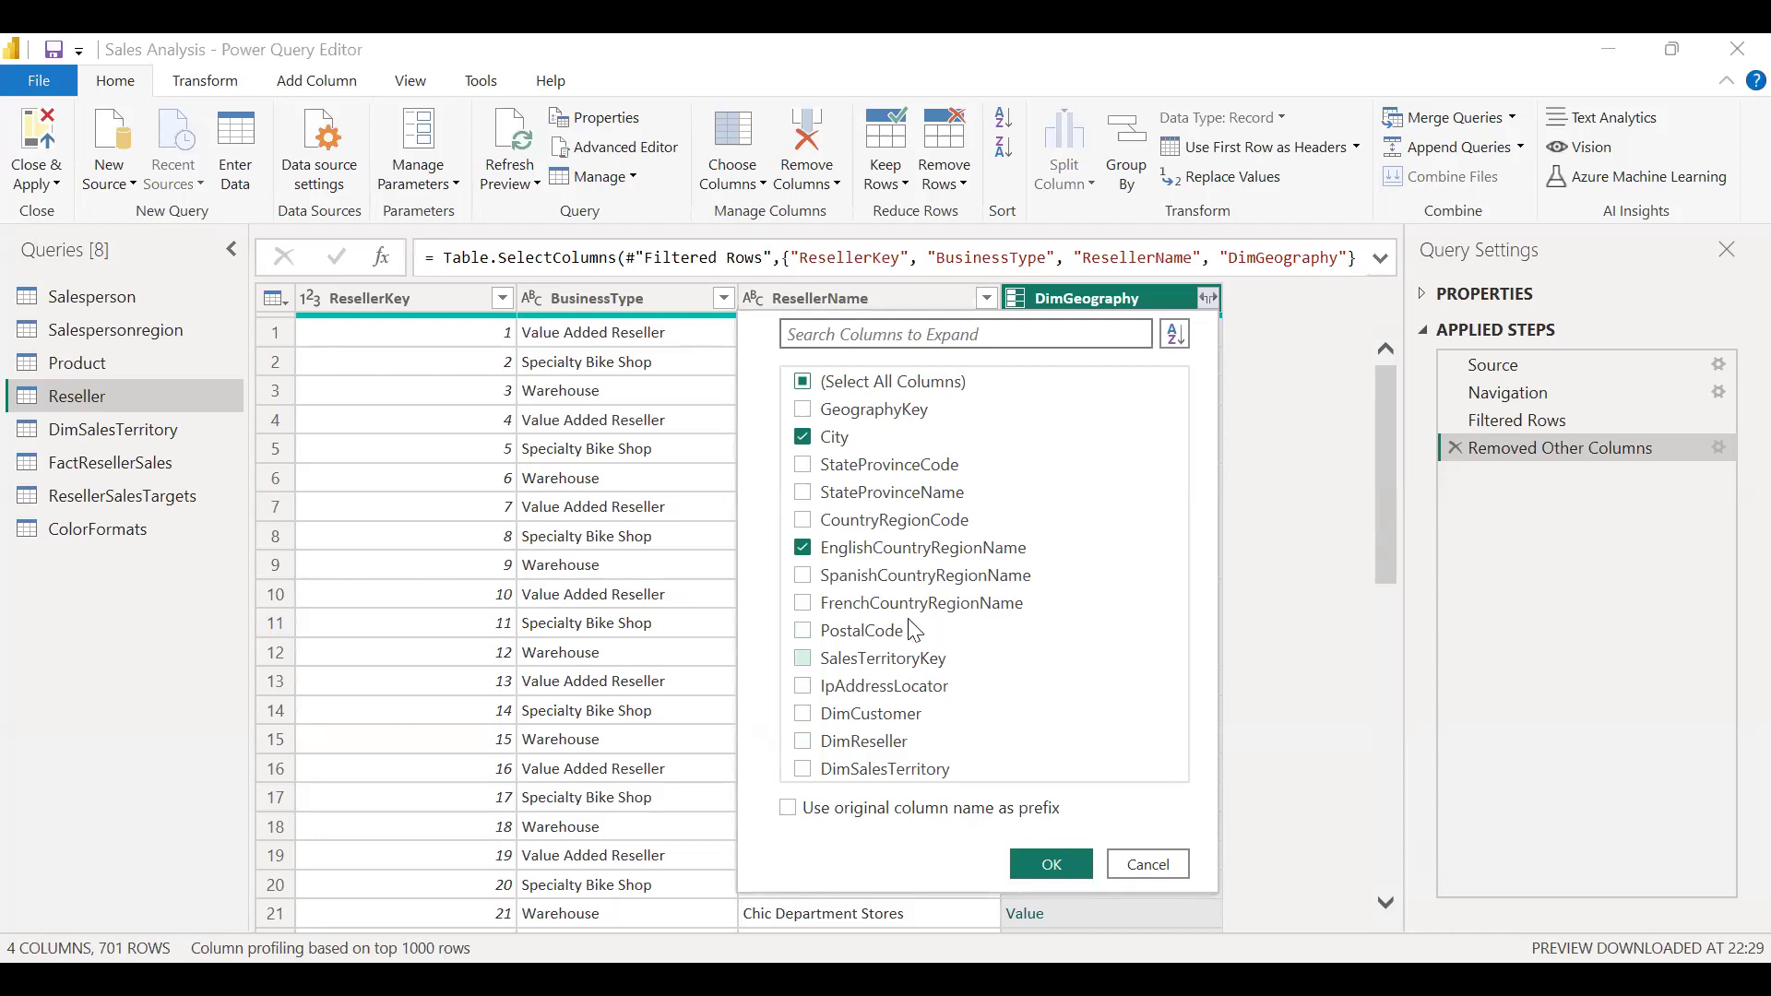
click(802, 492)
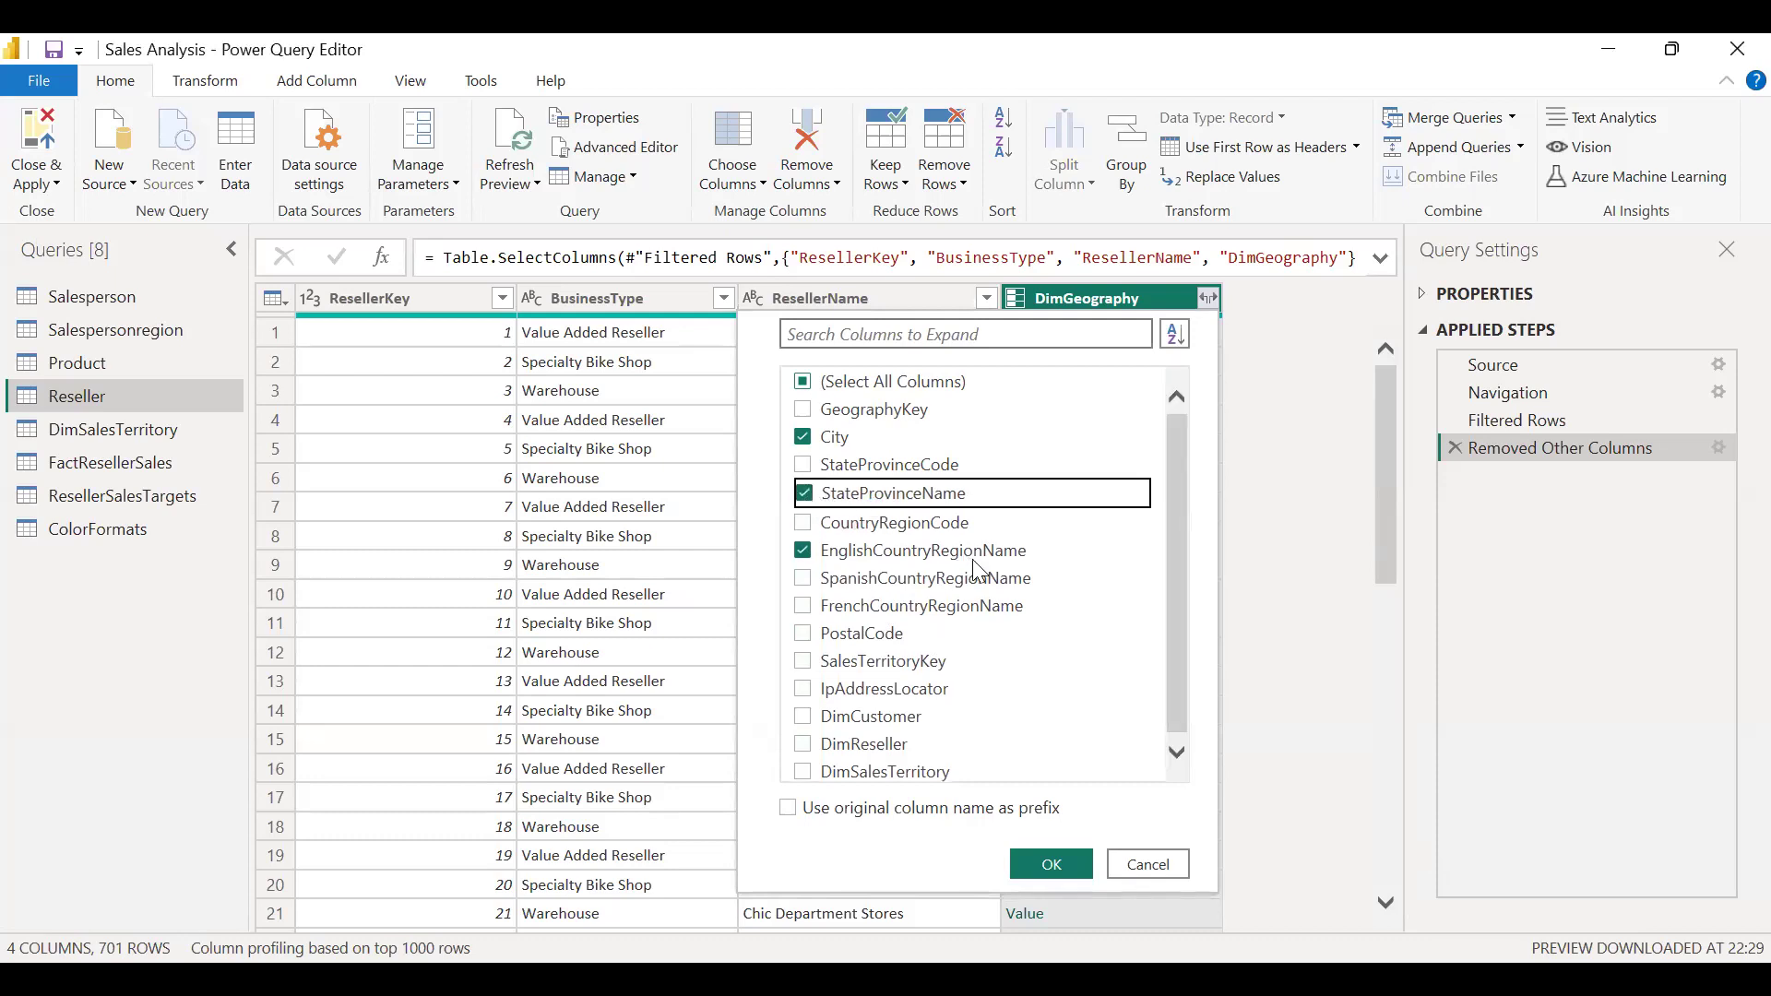
click(1386, 753)
scroll(1225, 725, up, 6)
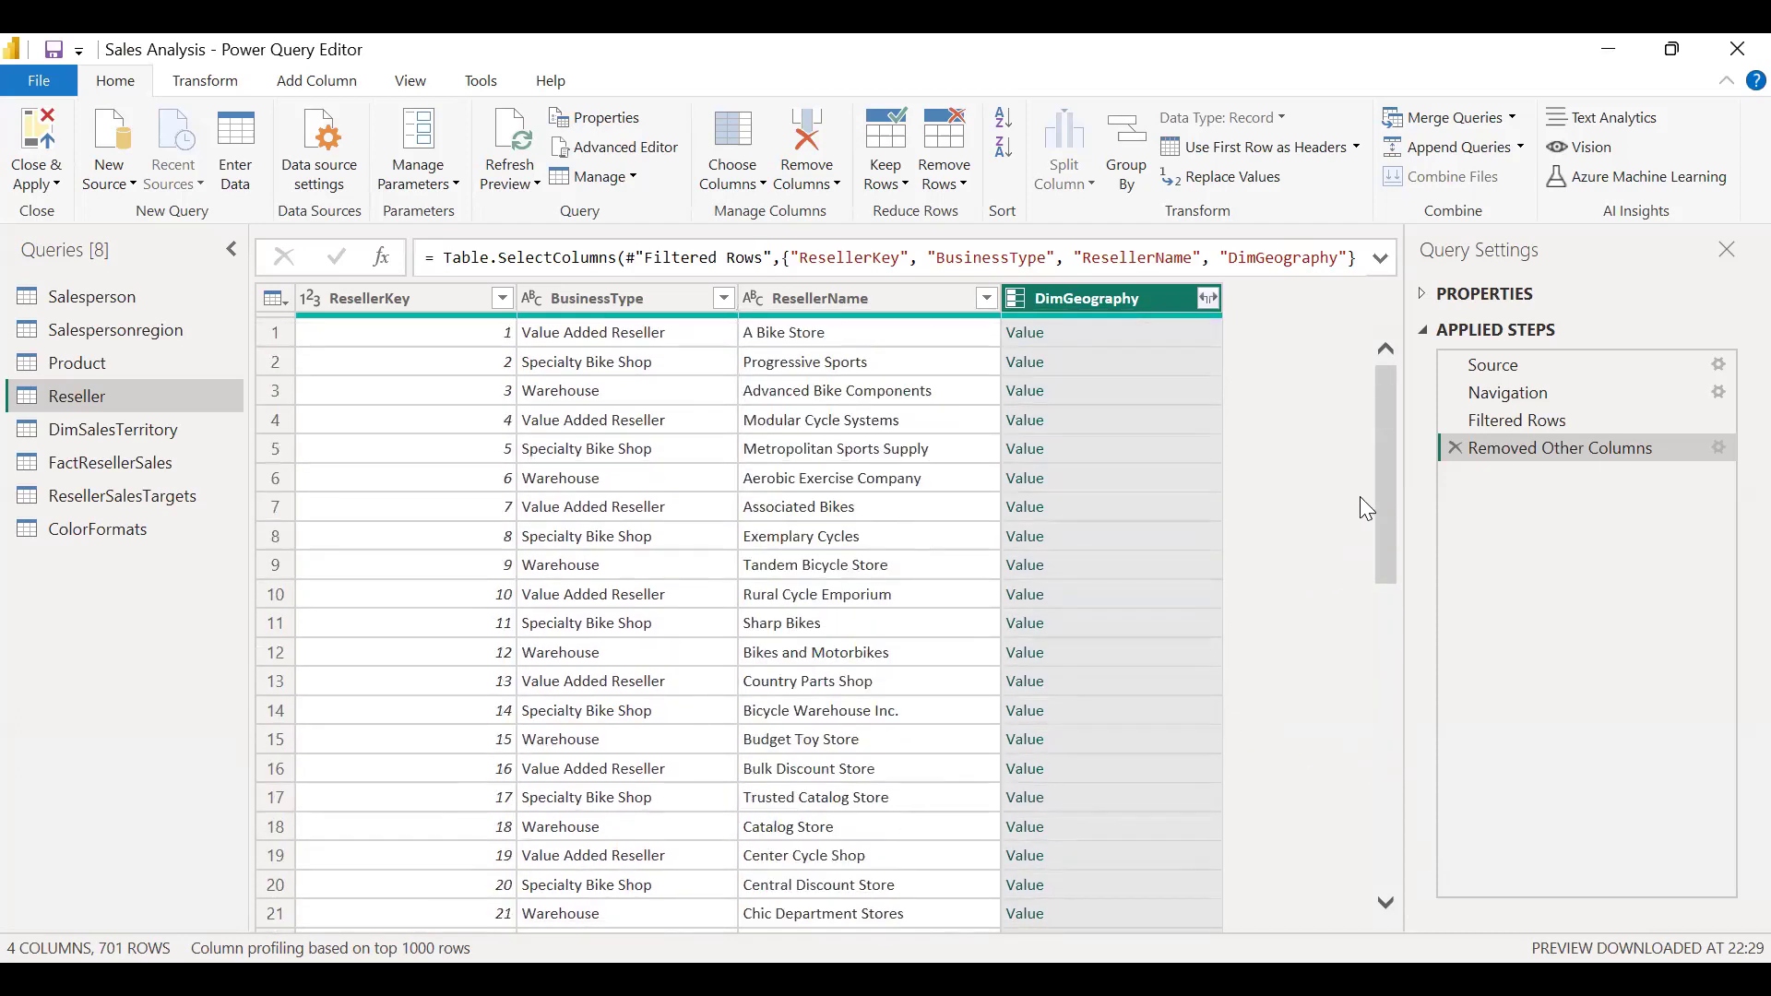
Step: Expand the Reseller query's DimGeography column to only City, StateProvinceName and EnglishCountryRegionName, without the original column name as prefix
click(1205, 301)
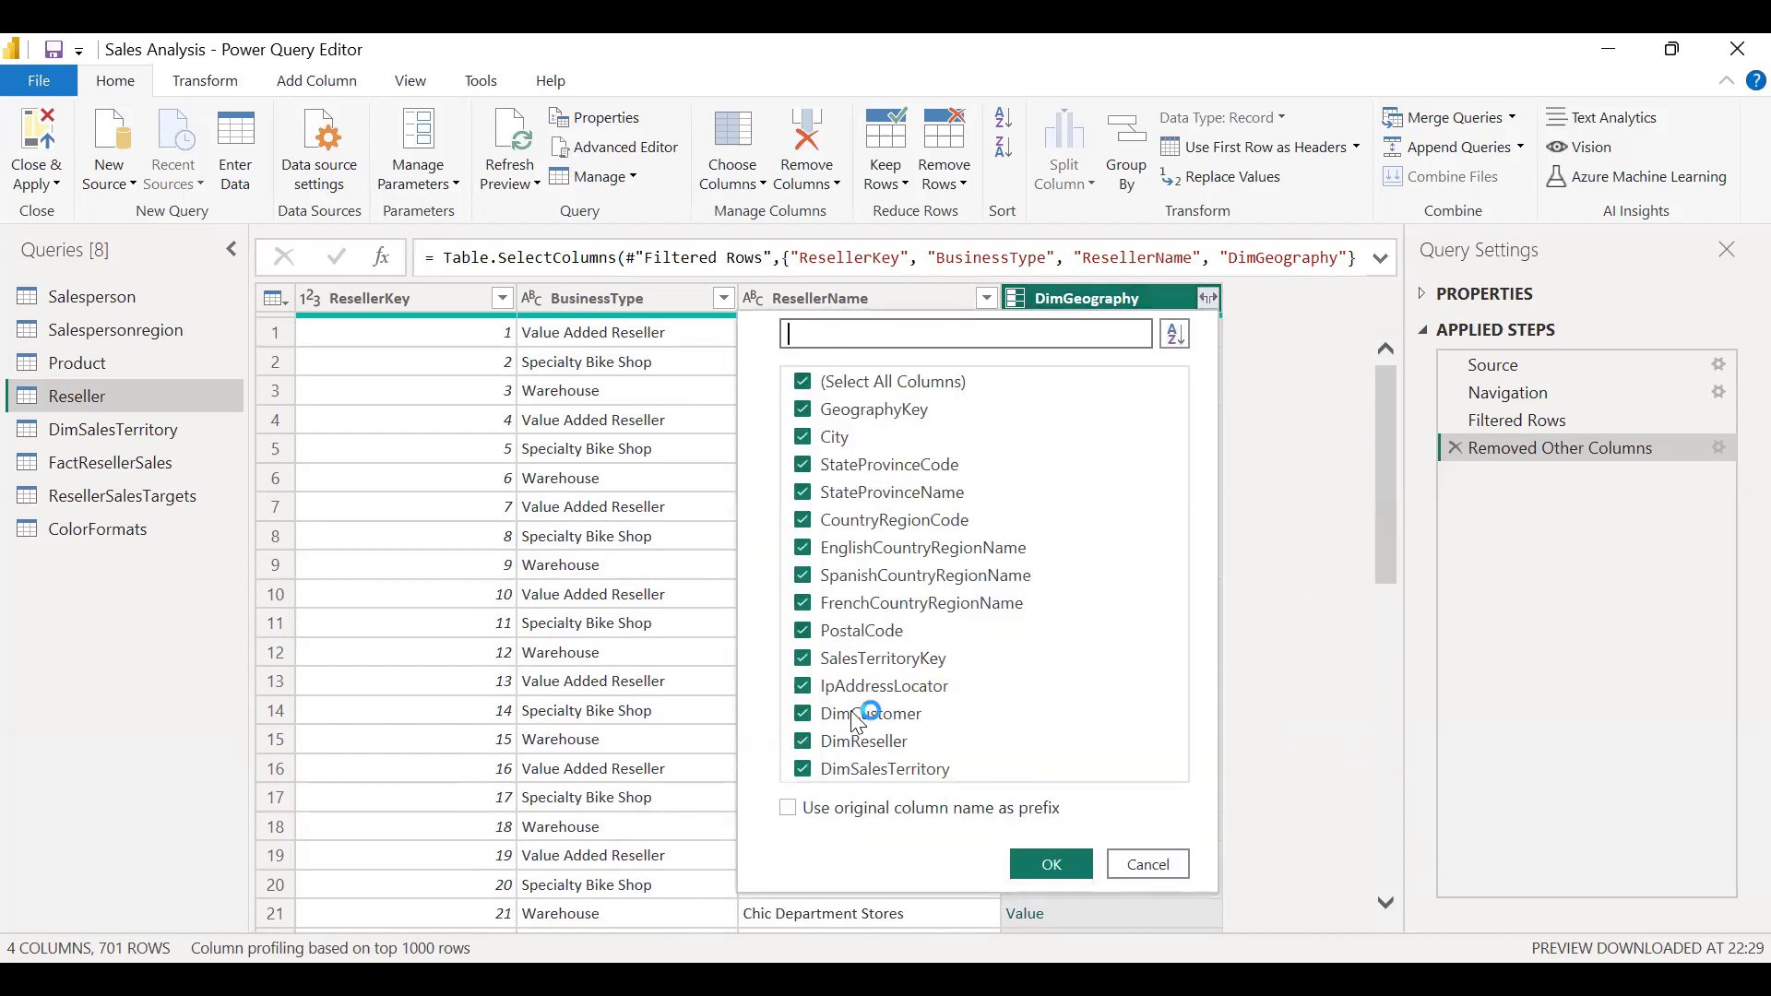
click(804, 383)
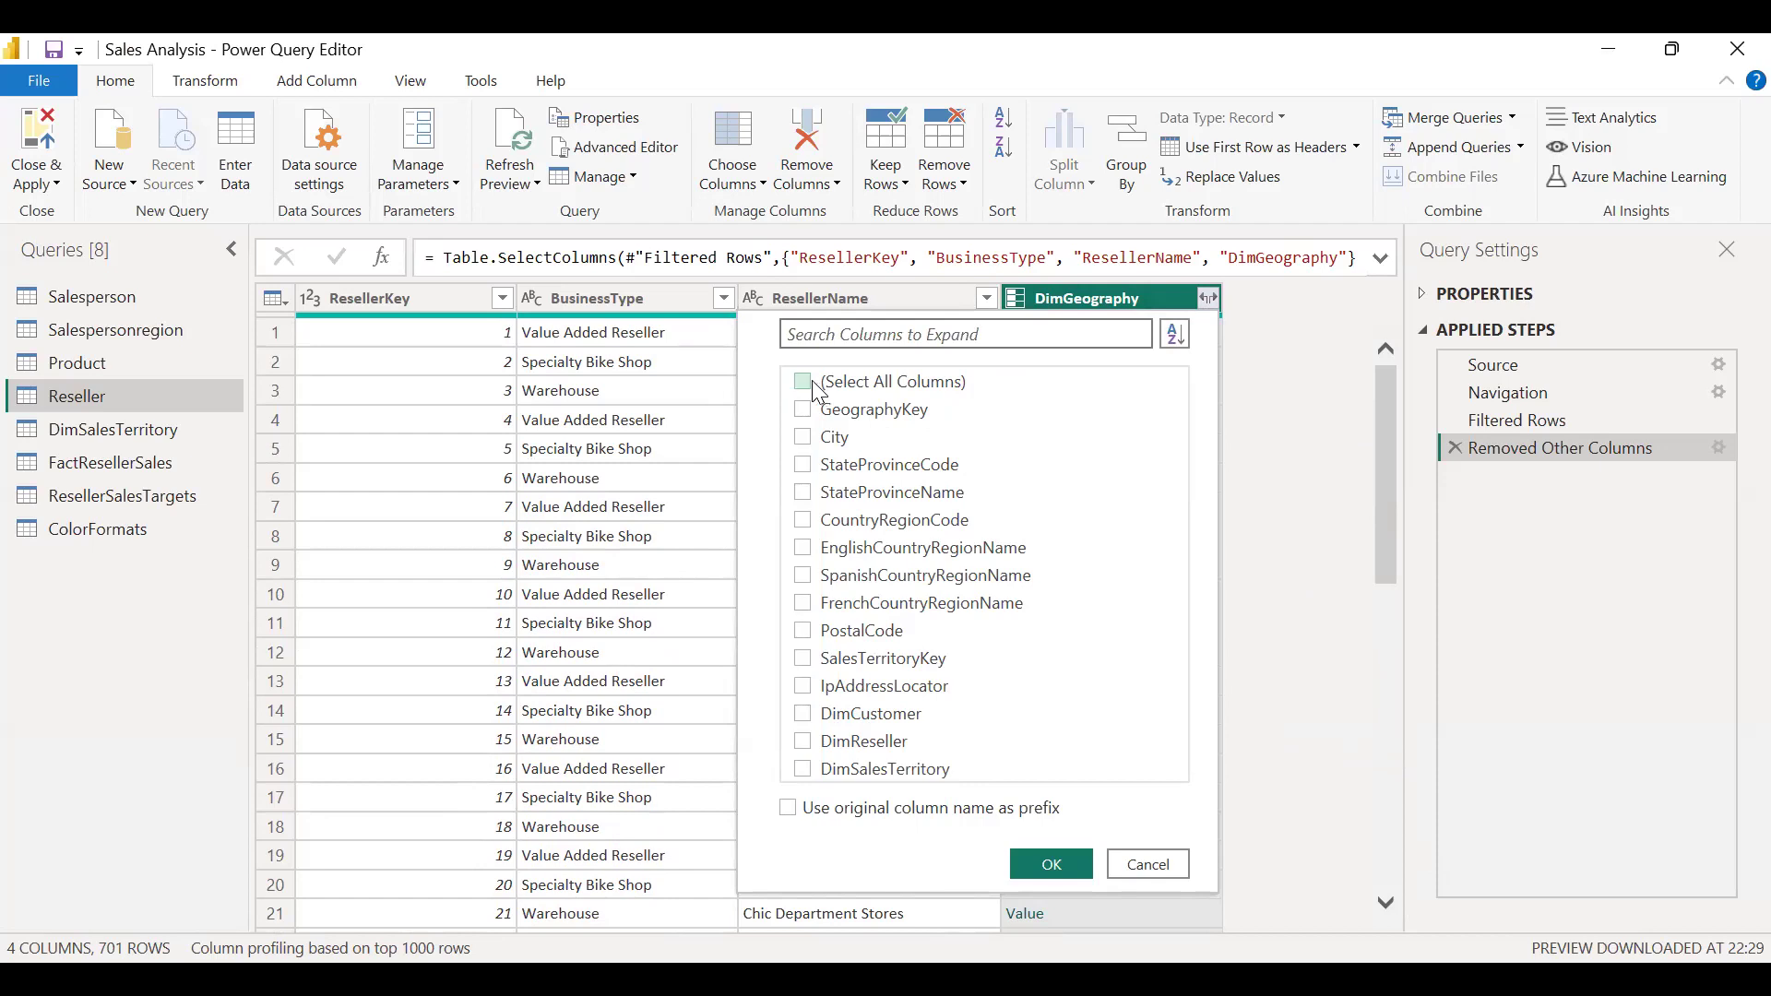
click(806, 441)
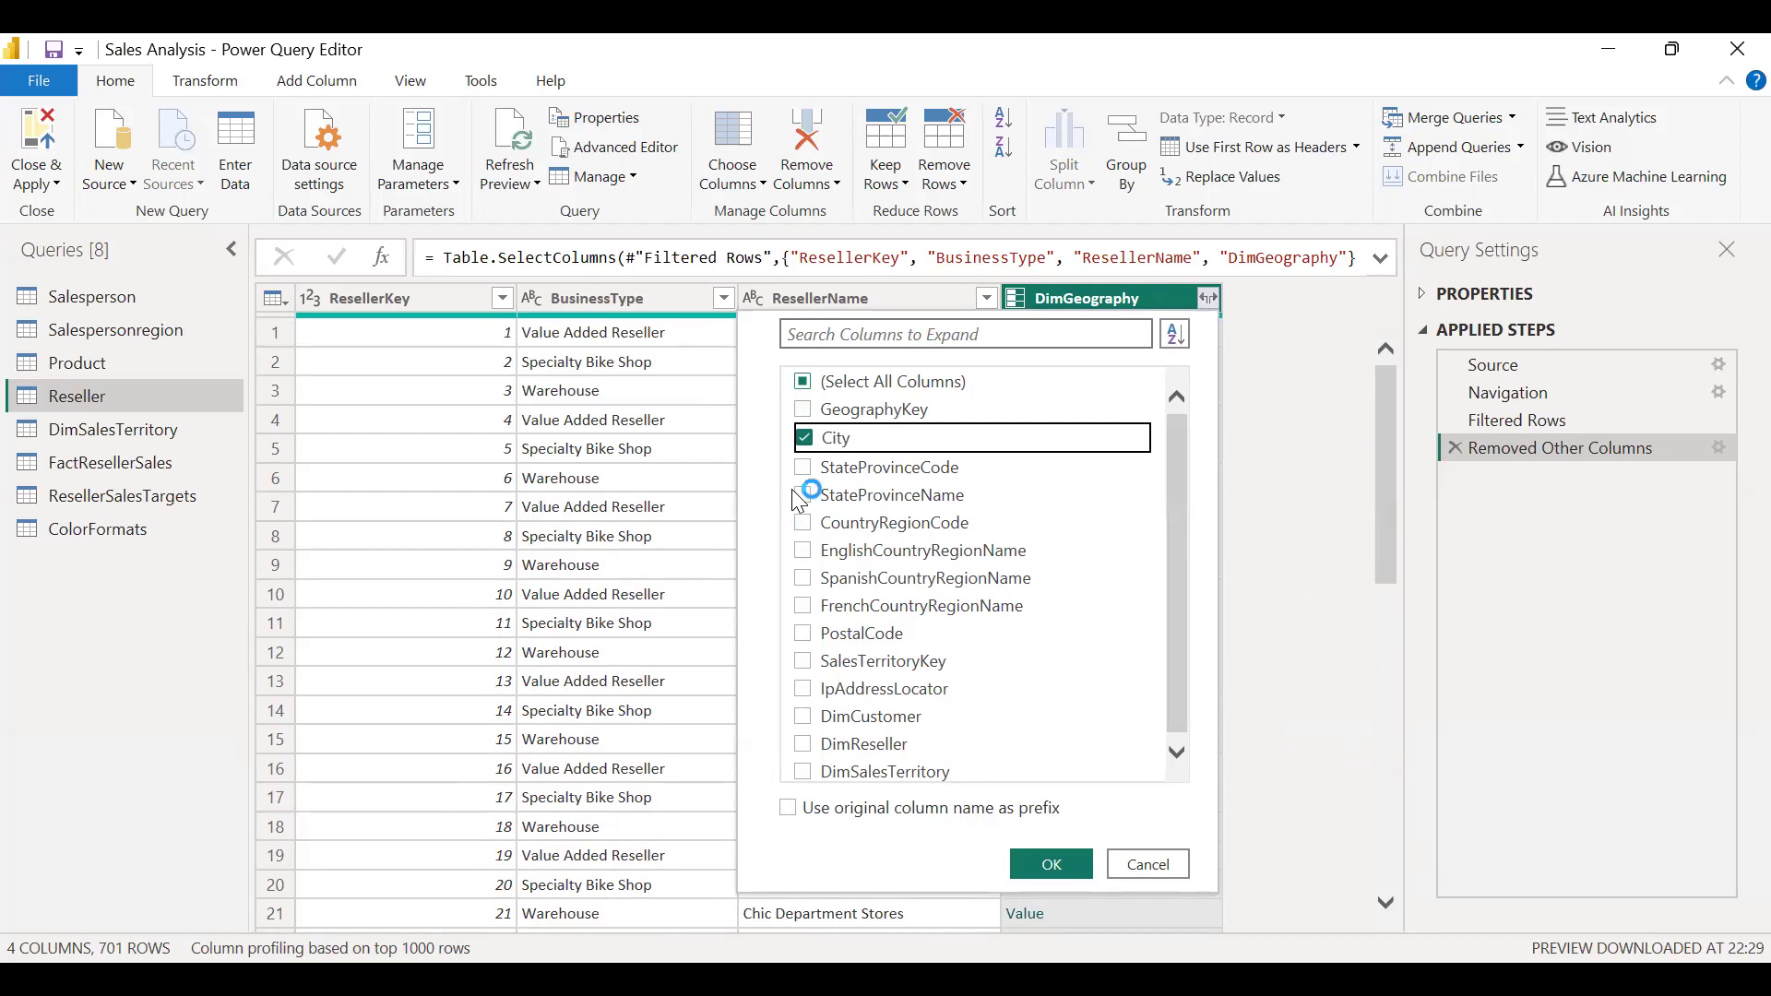
click(803, 497)
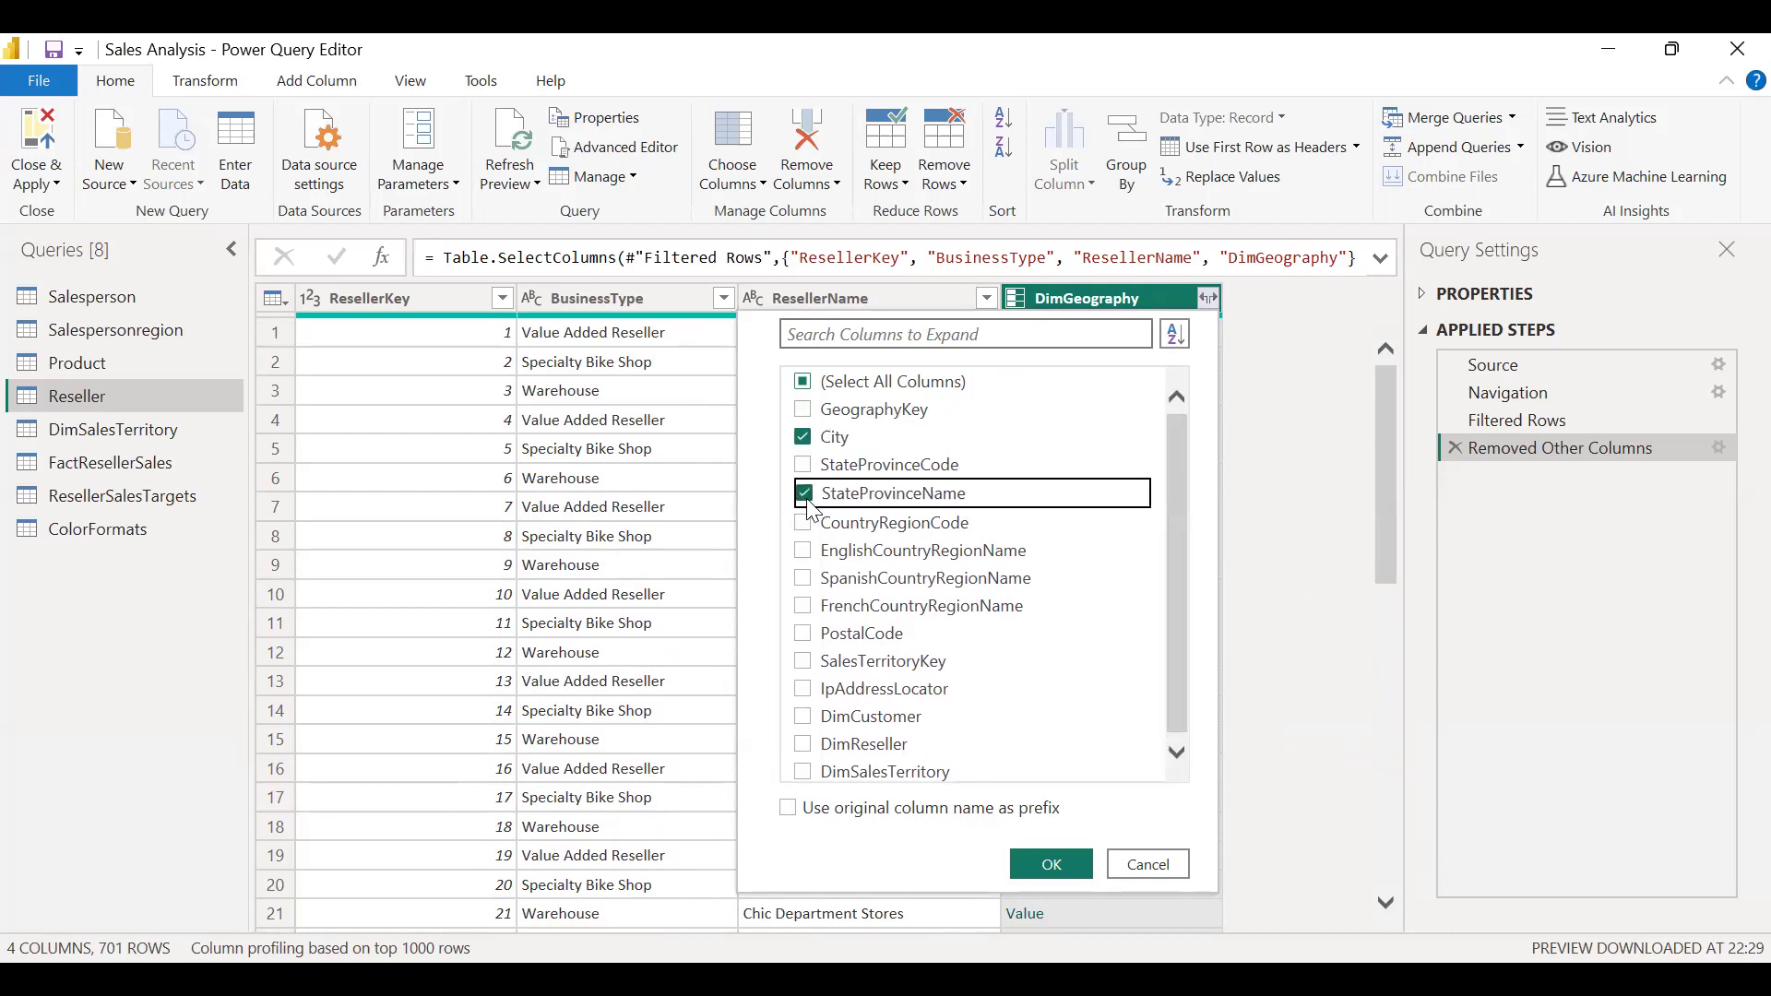
click(803, 550)
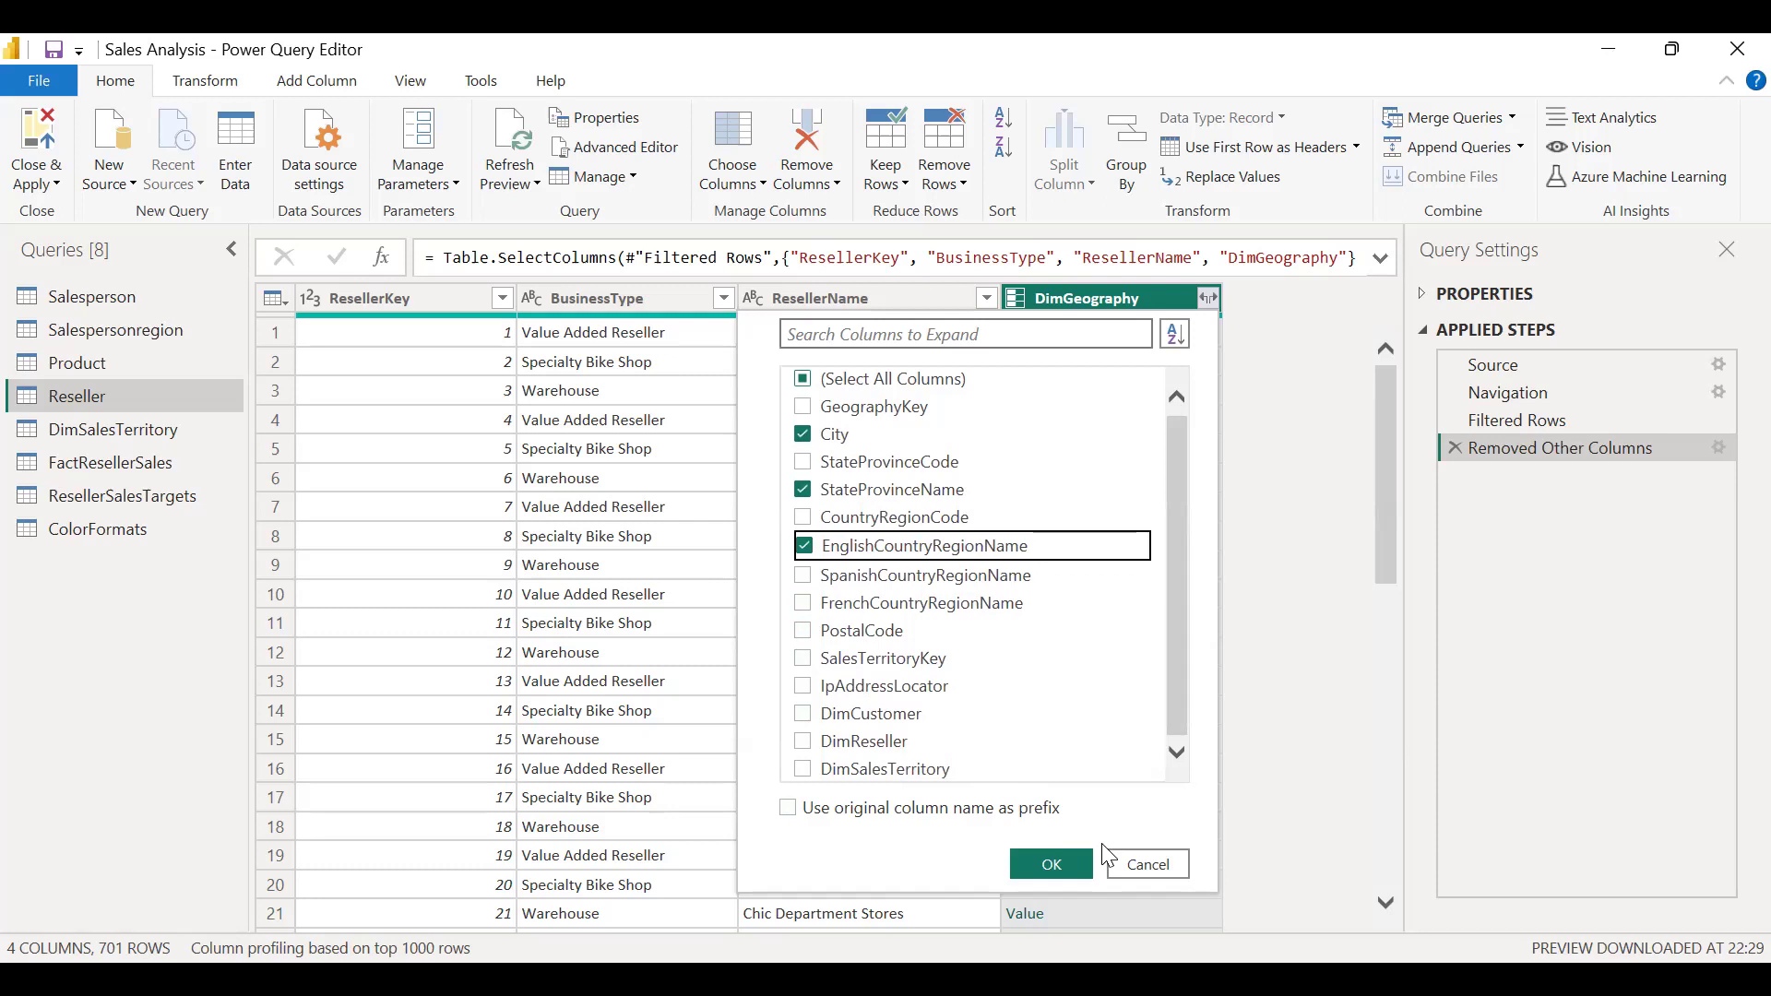
click(1026, 862)
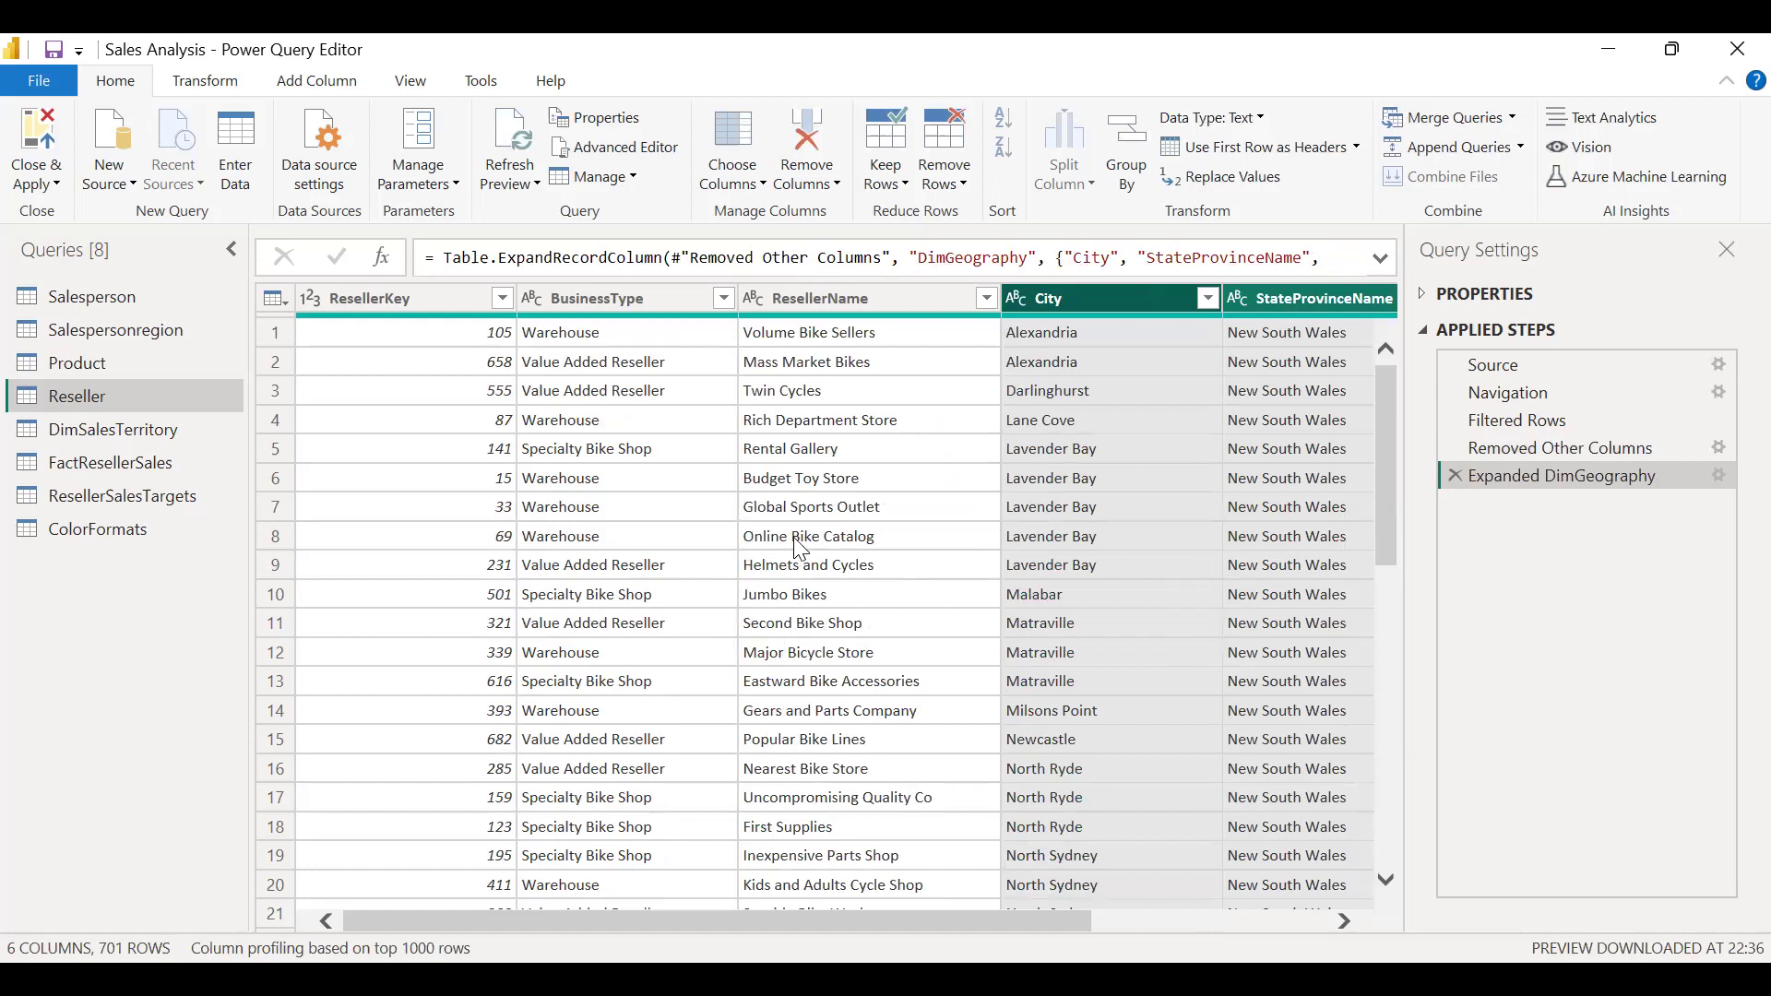
Step: Exclude the Ware House value in the filter of the BusinessType column
scroll(803, 548, down, 1)
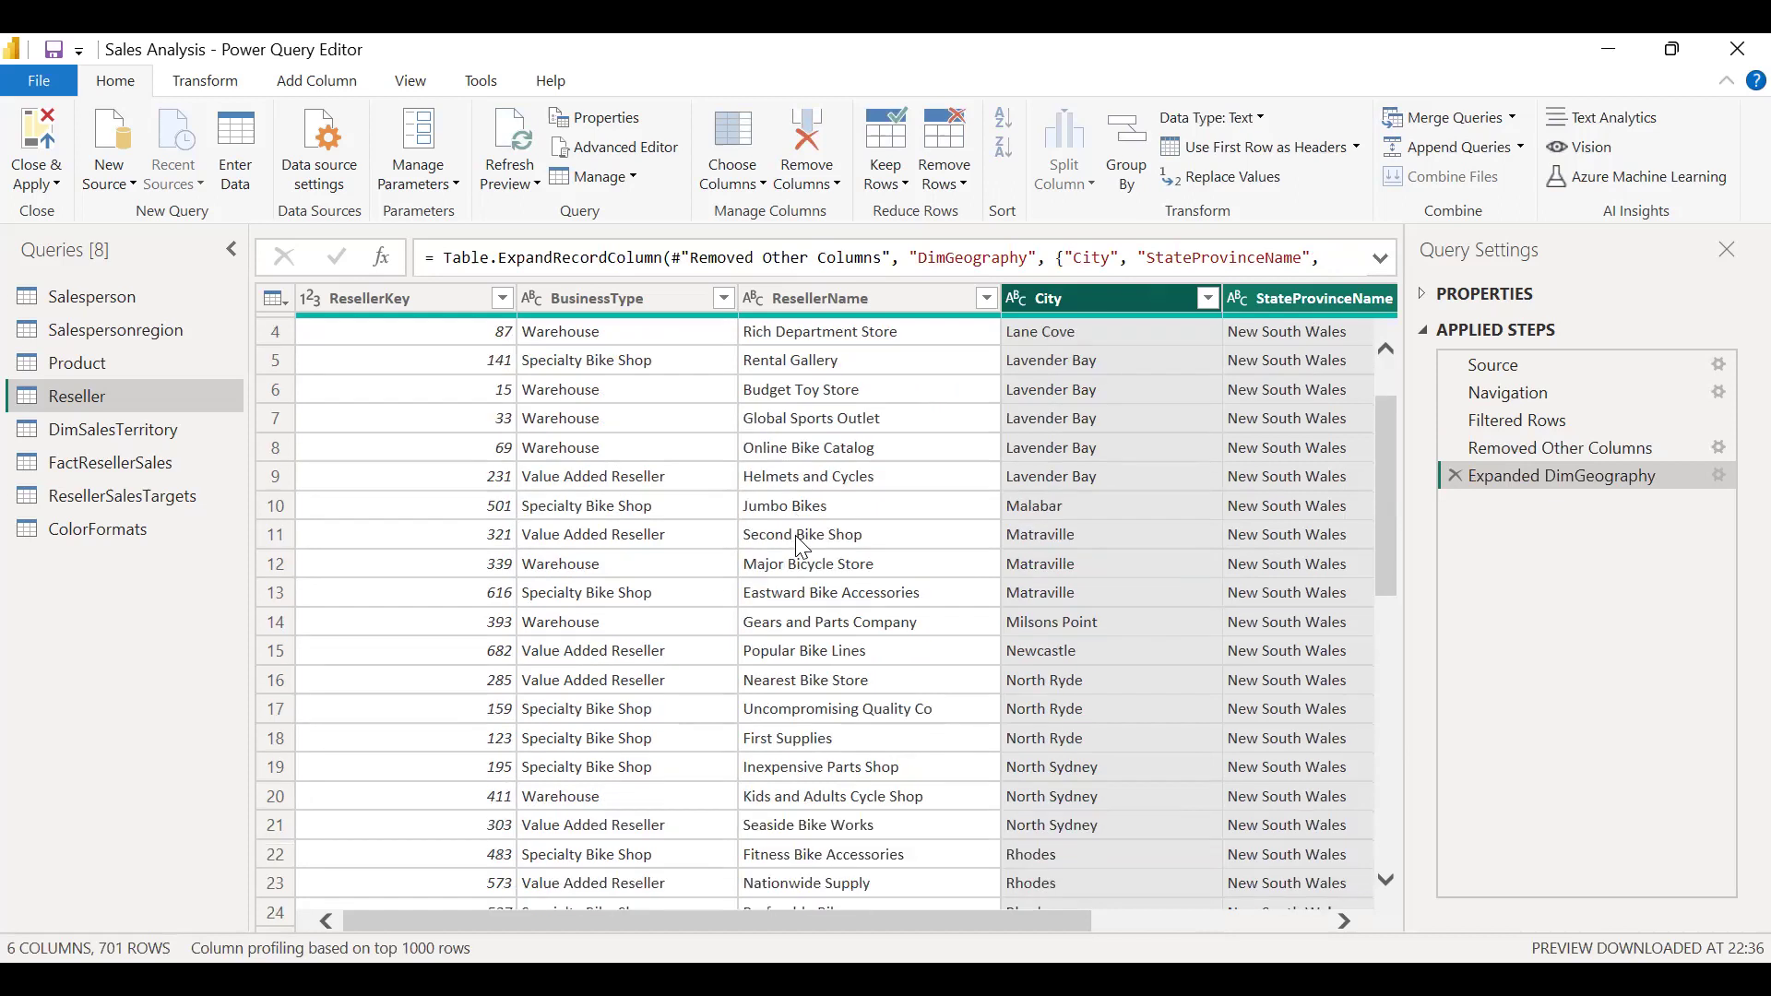
scroll(803, 548, down, 2)
scroll(778, 466, up, 3)
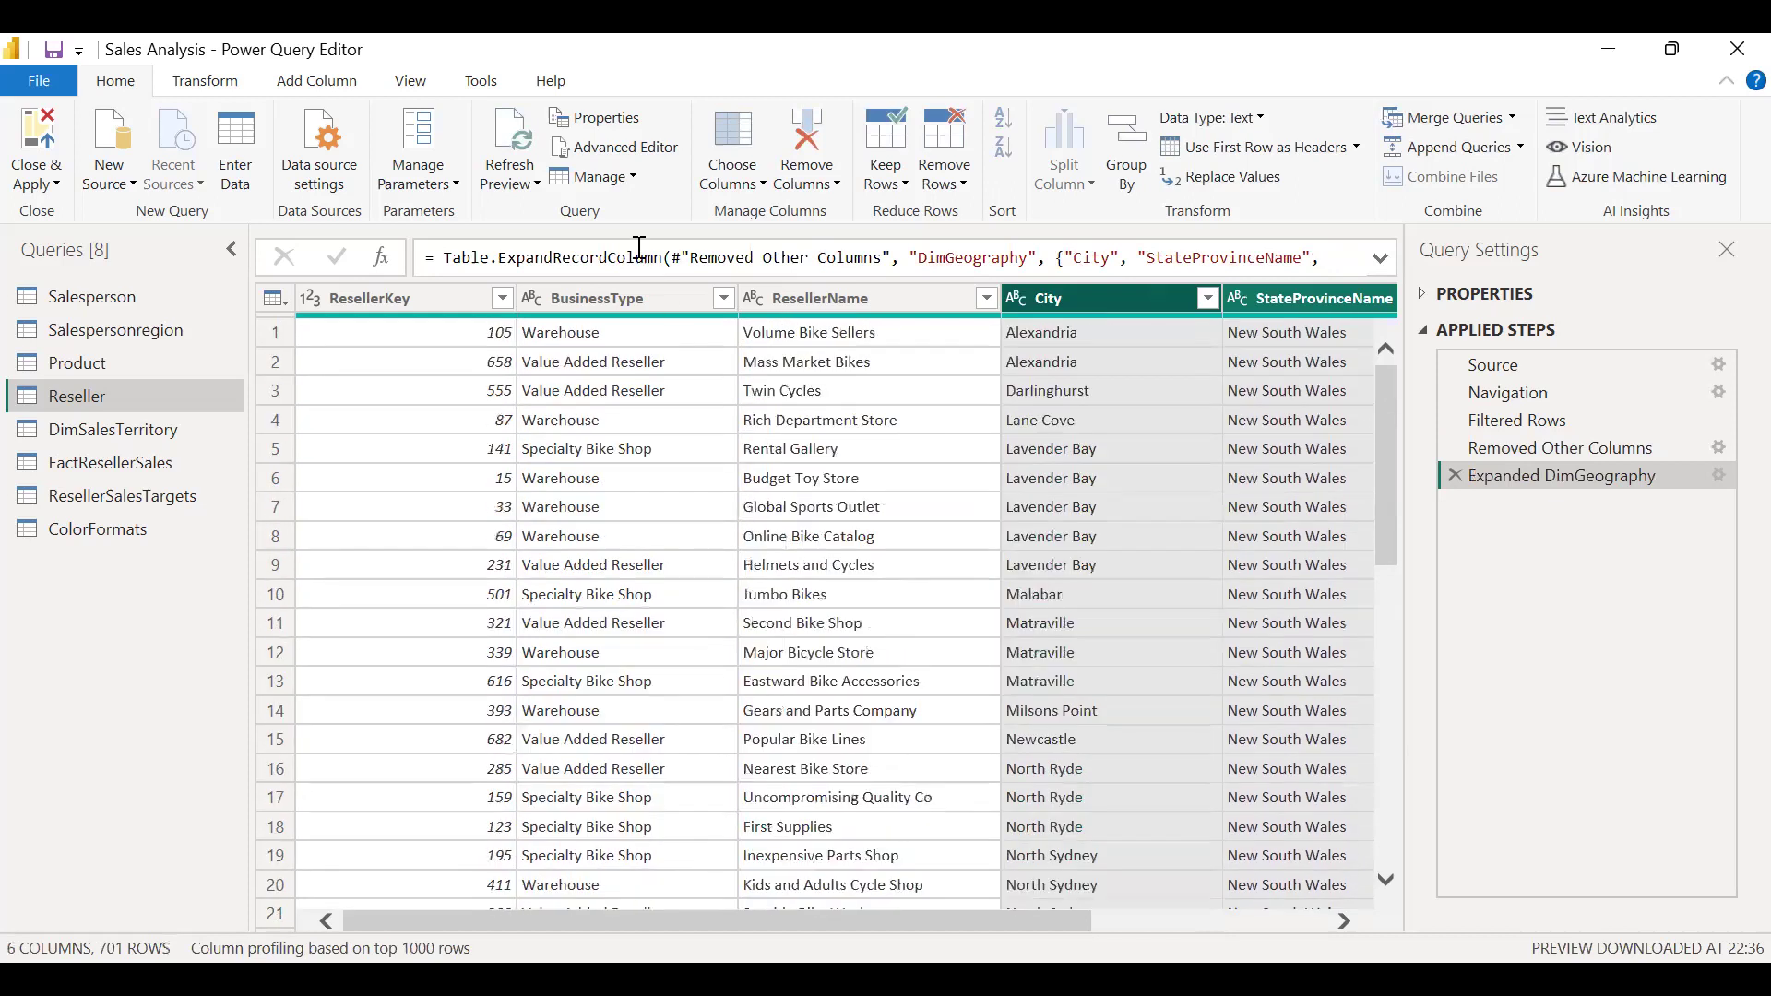
click(725, 299)
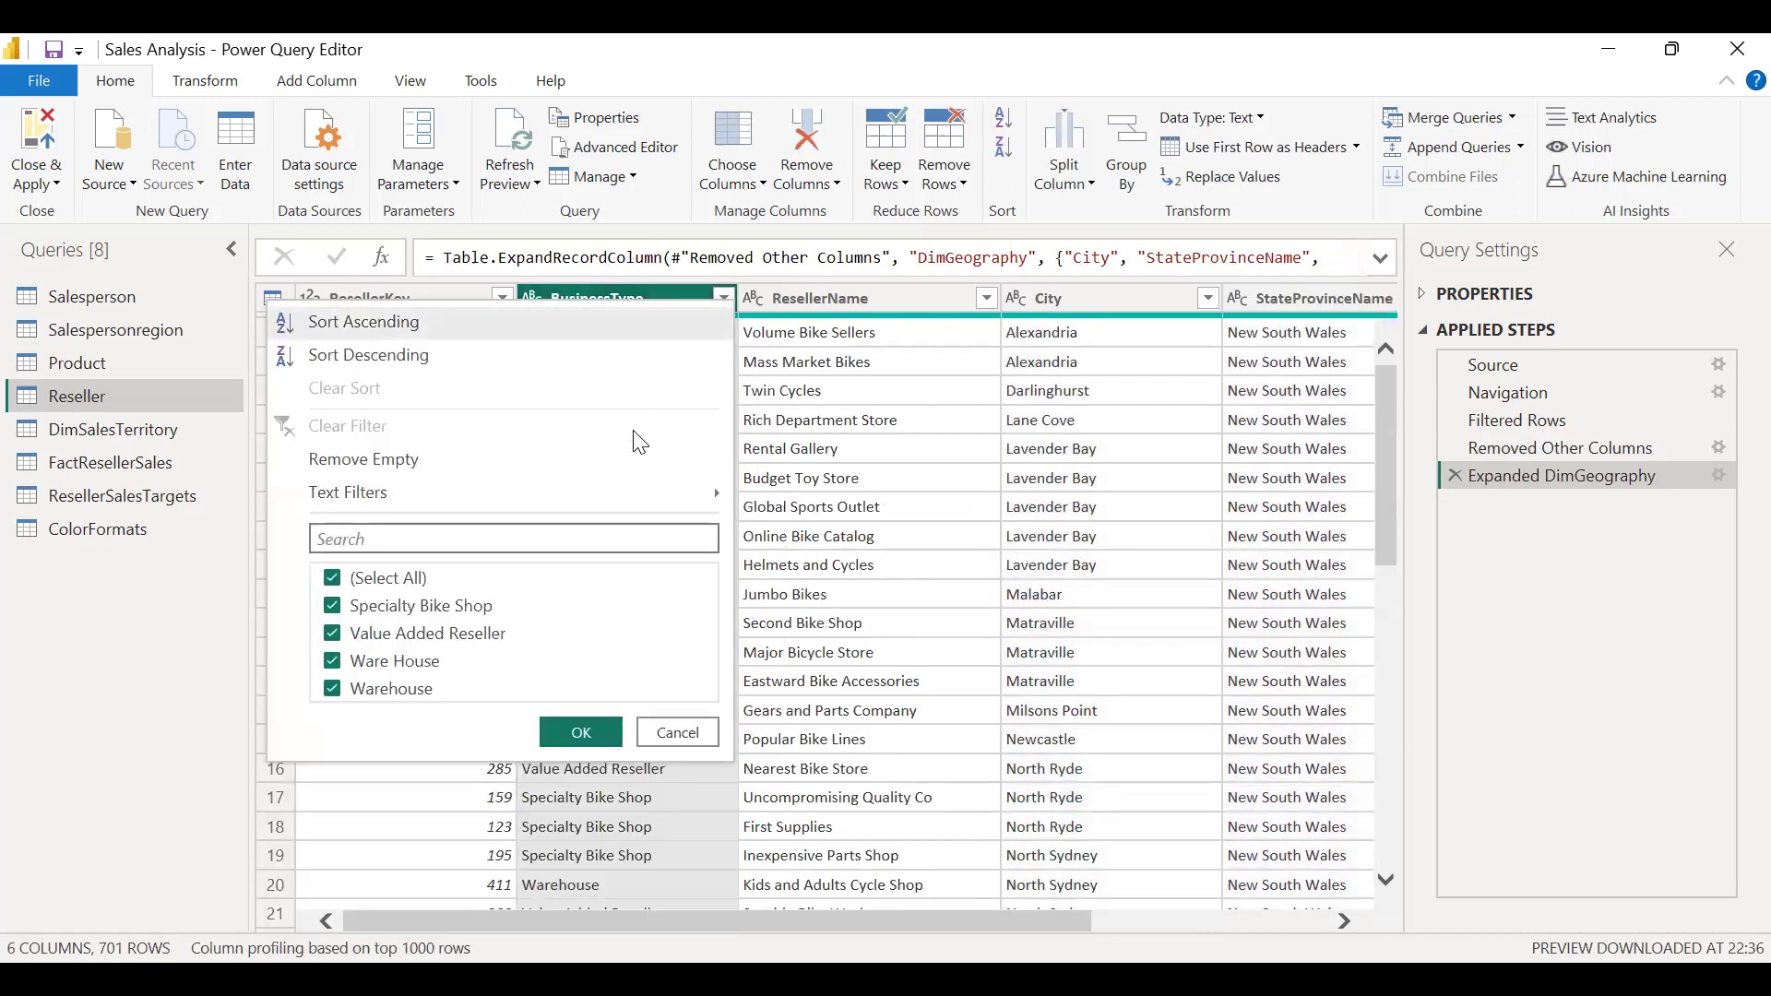
click(334, 662)
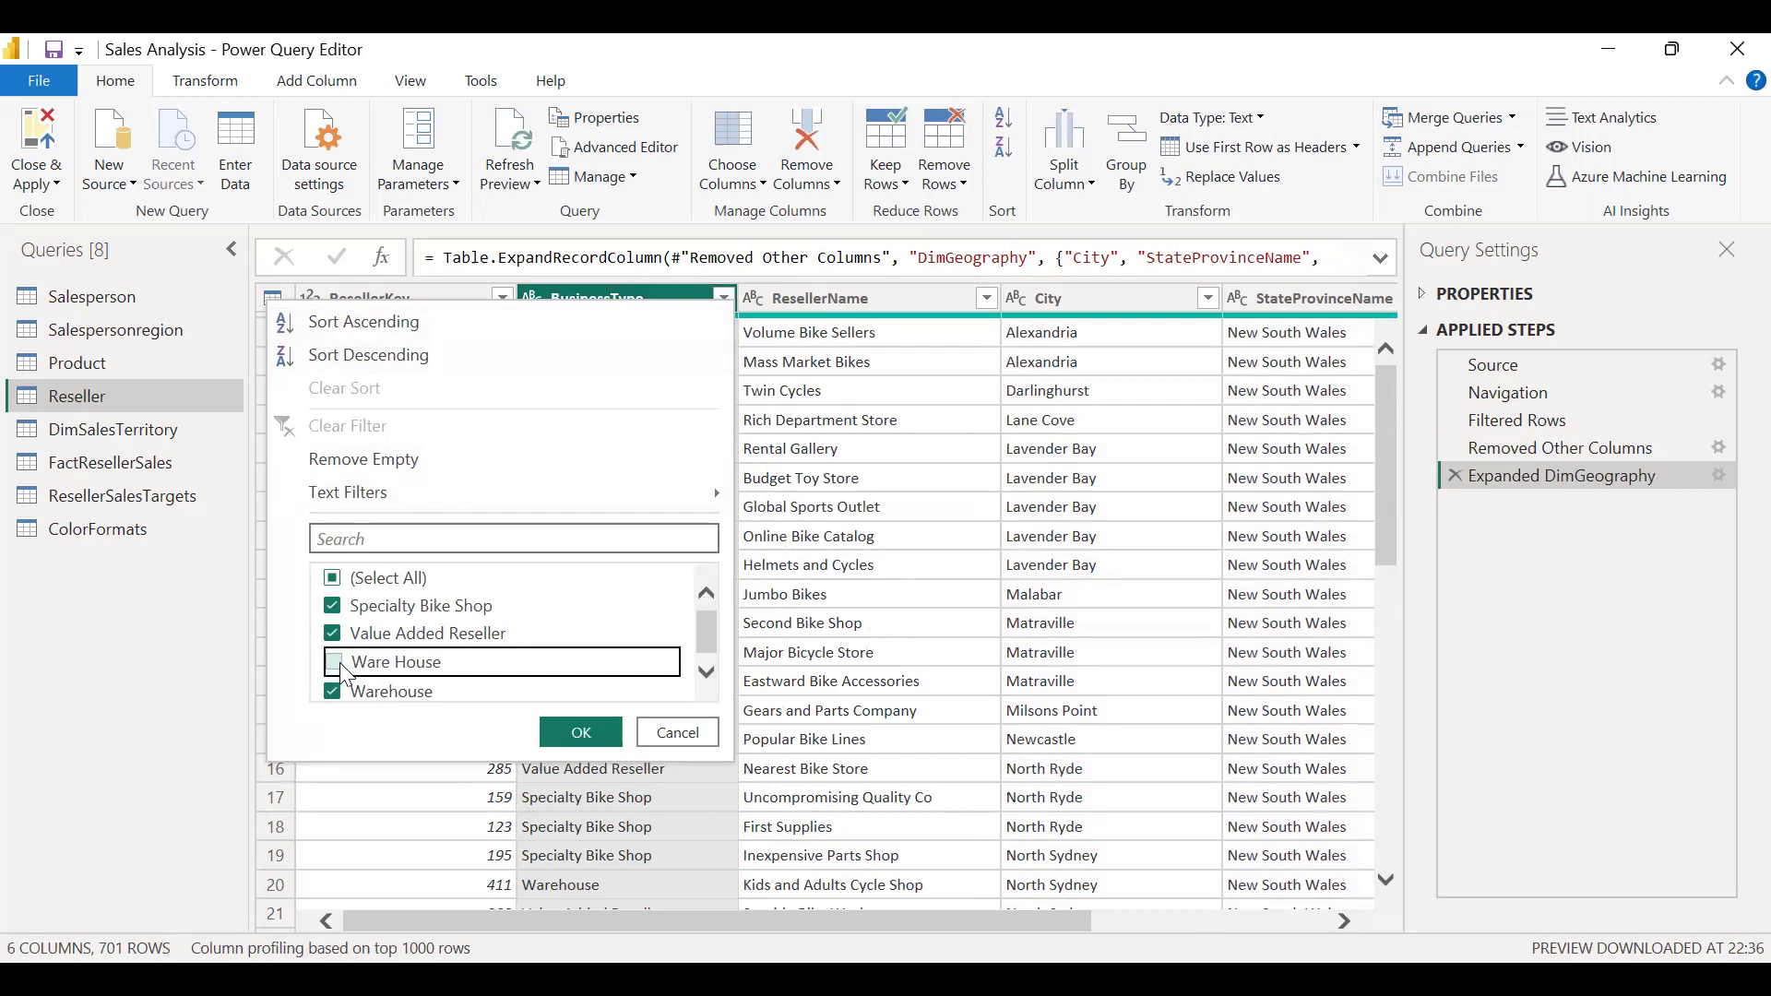
Step: Filter the BusinessType column of the Reseller query with the Ware House value deselected
click(341, 666)
click(581, 731)
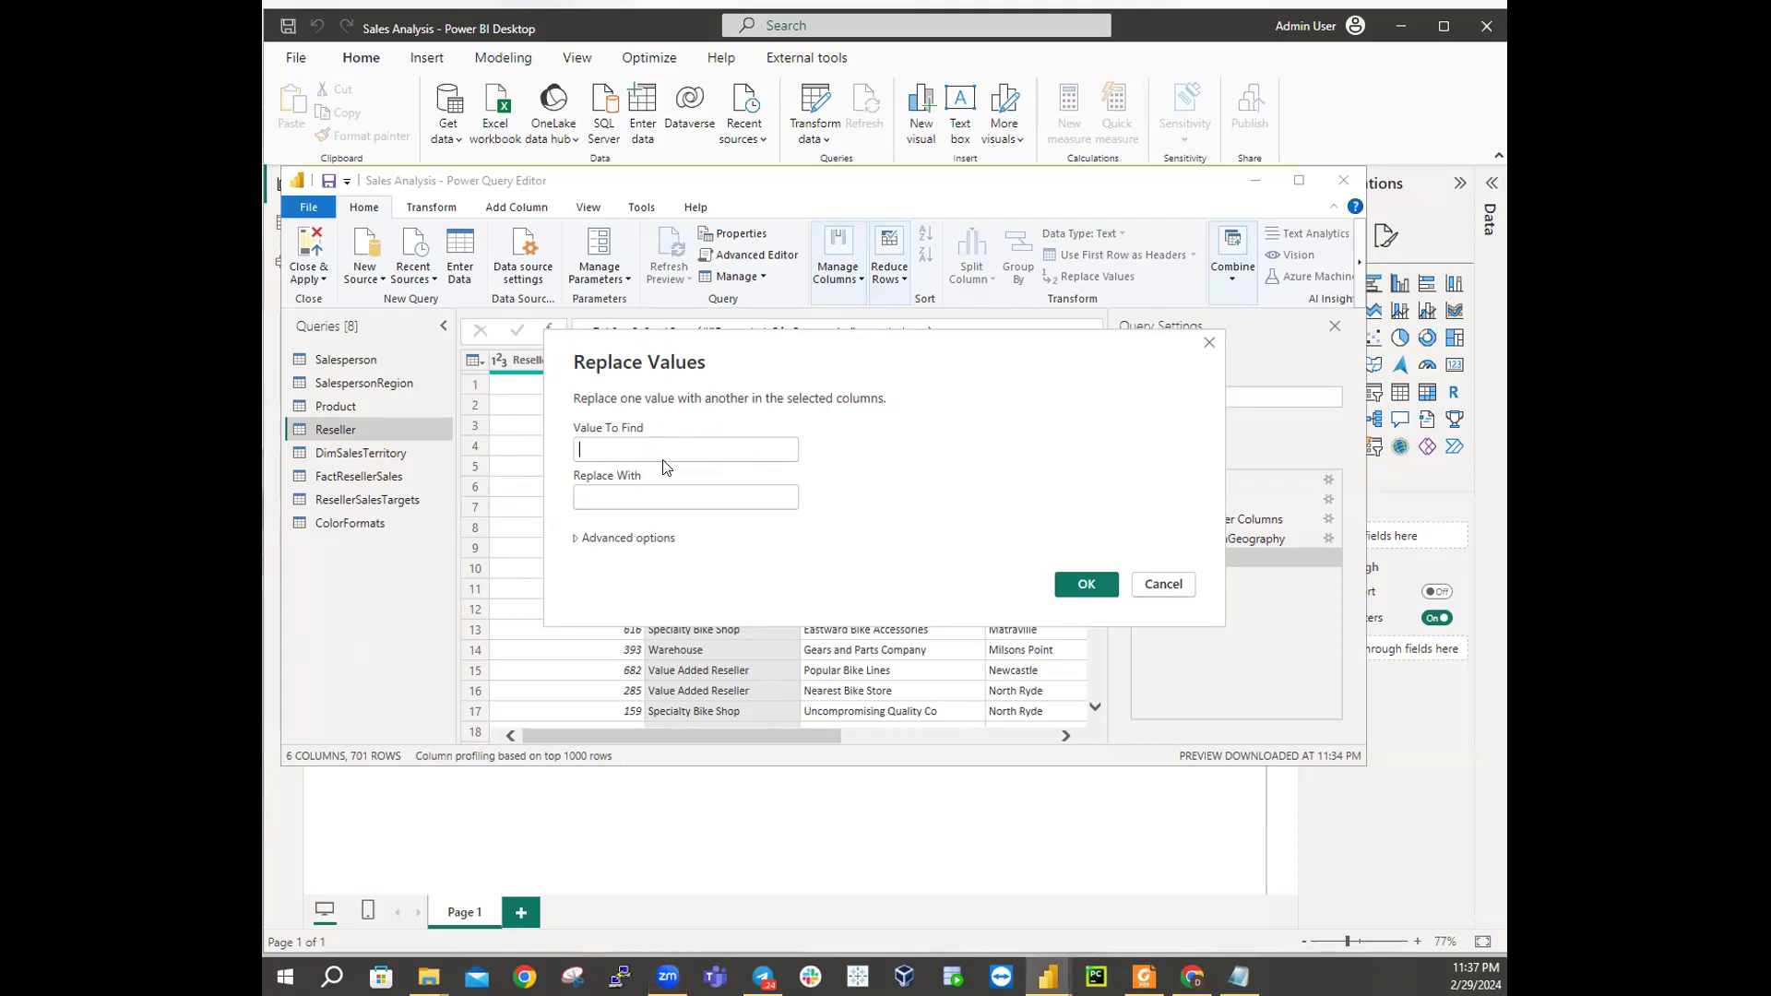
Step: Replace the value Ware House with Warehouse in the BusinessType column of the Reseller query
text(Ware )
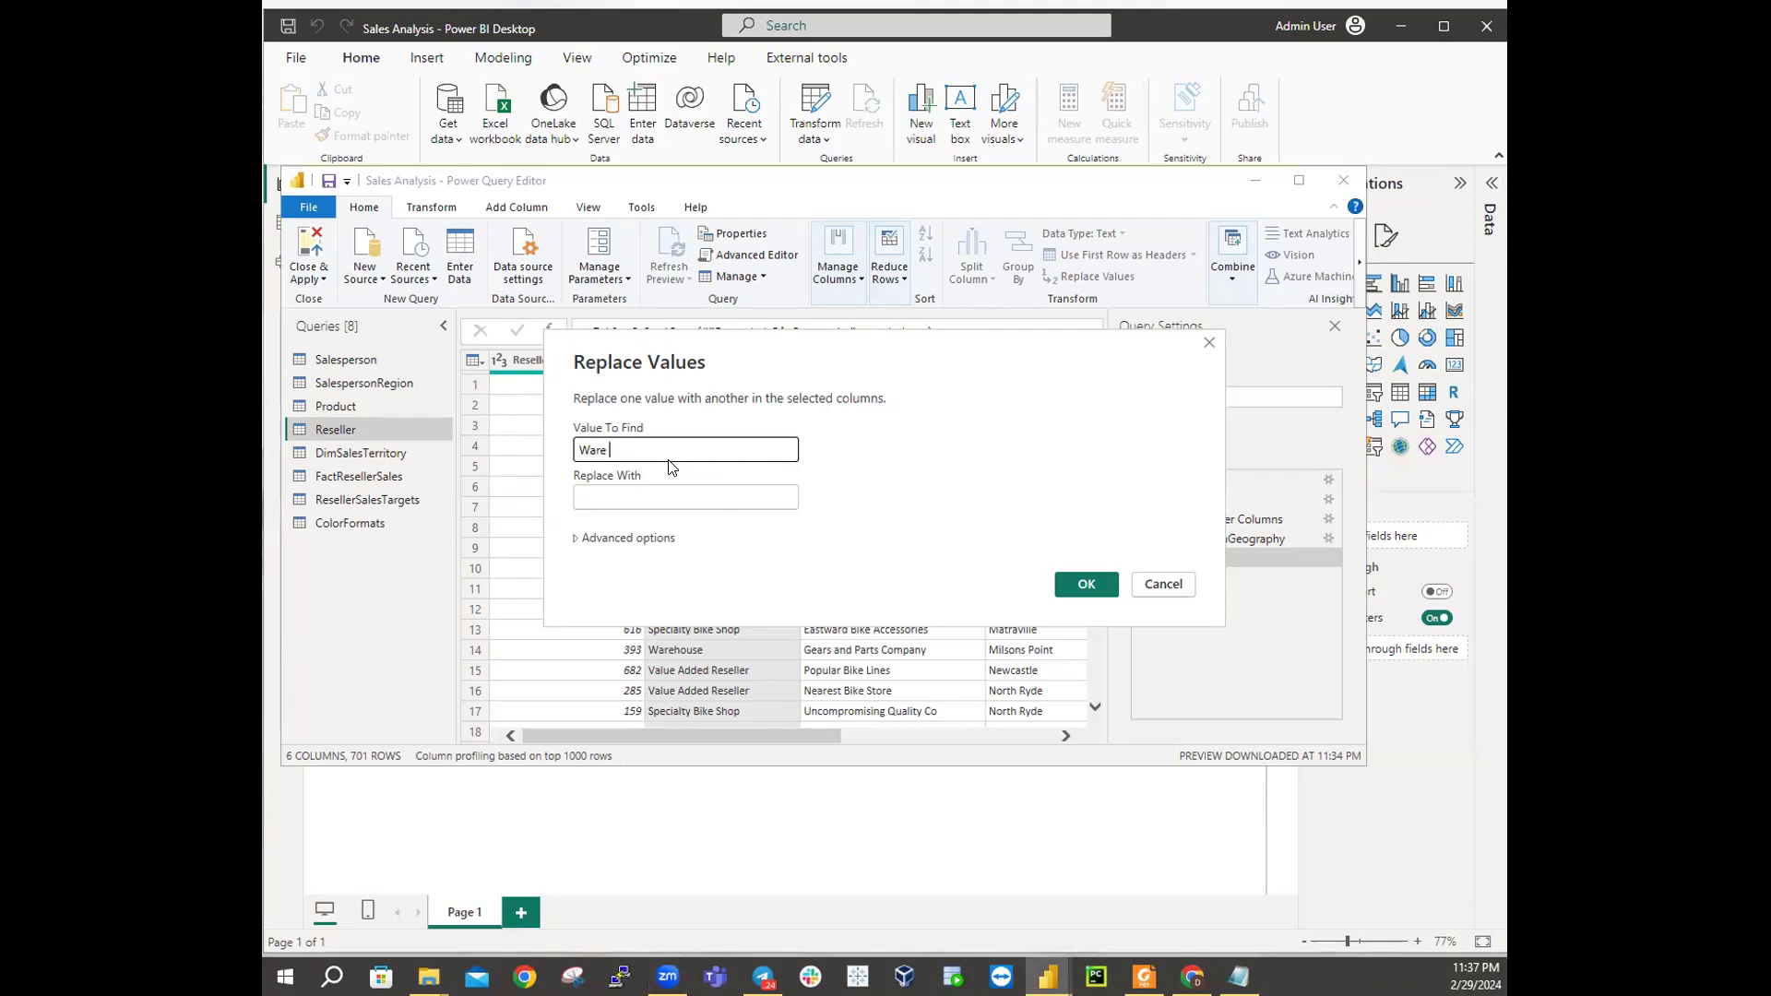
text(House)
click(642, 499)
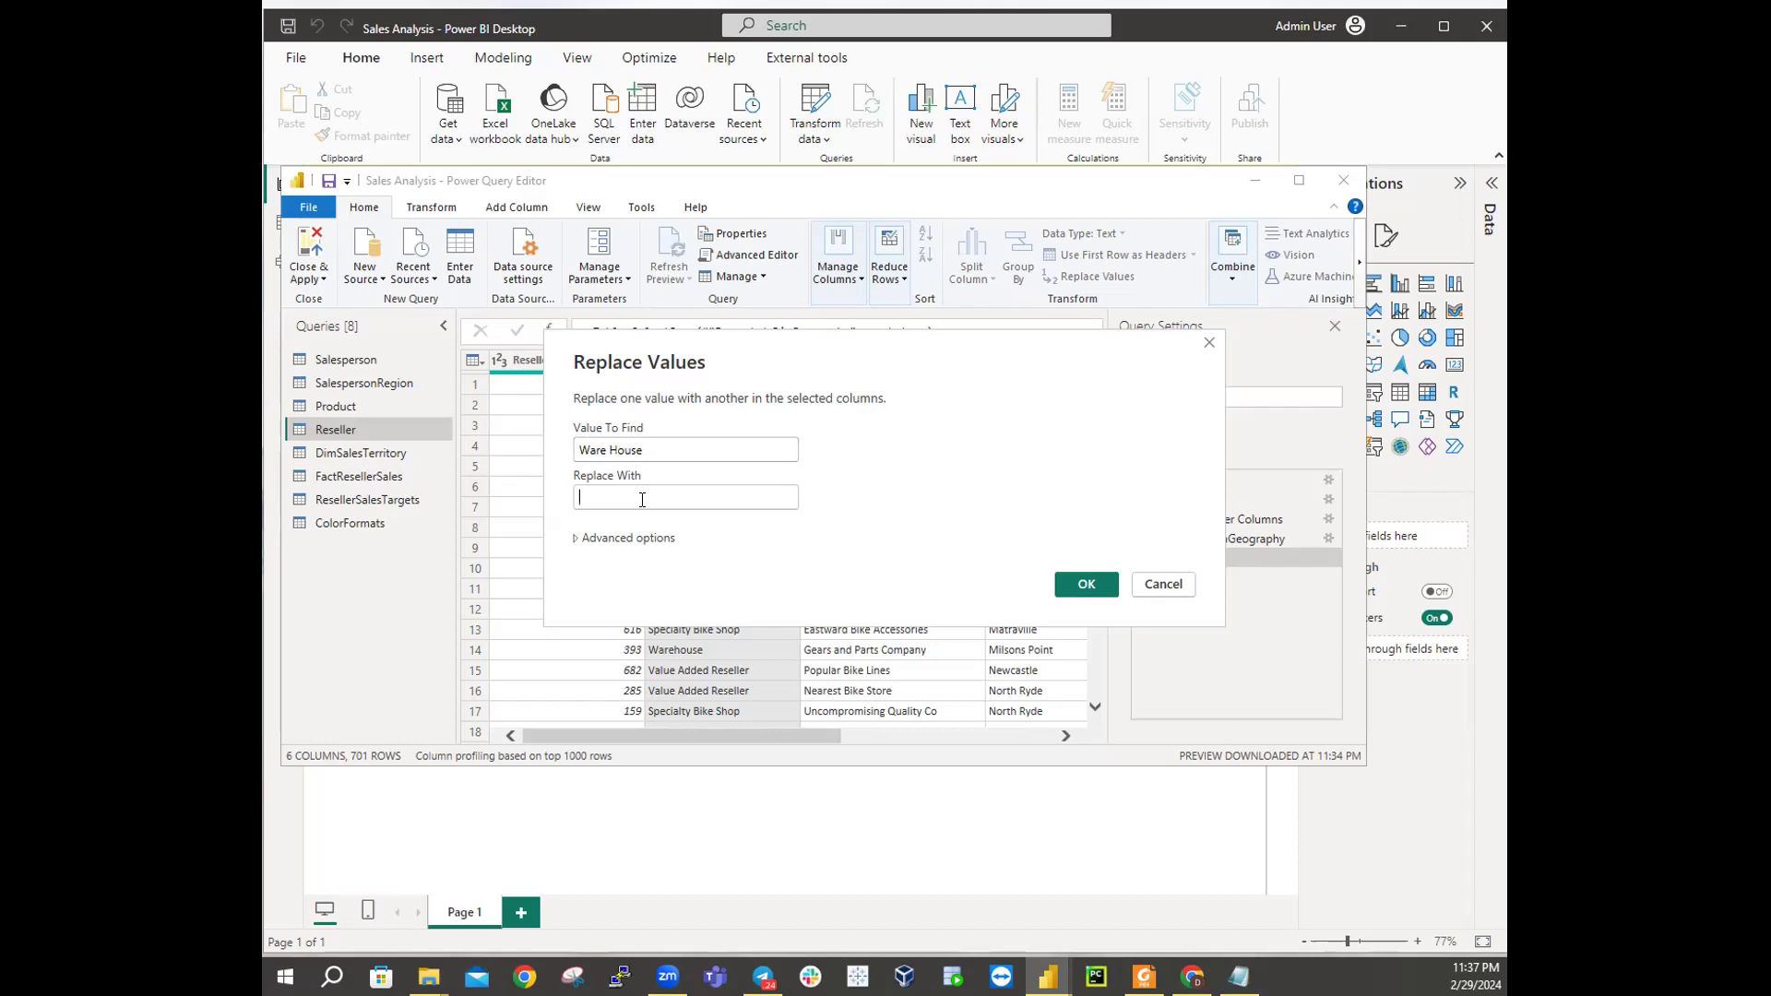
text(Ware)
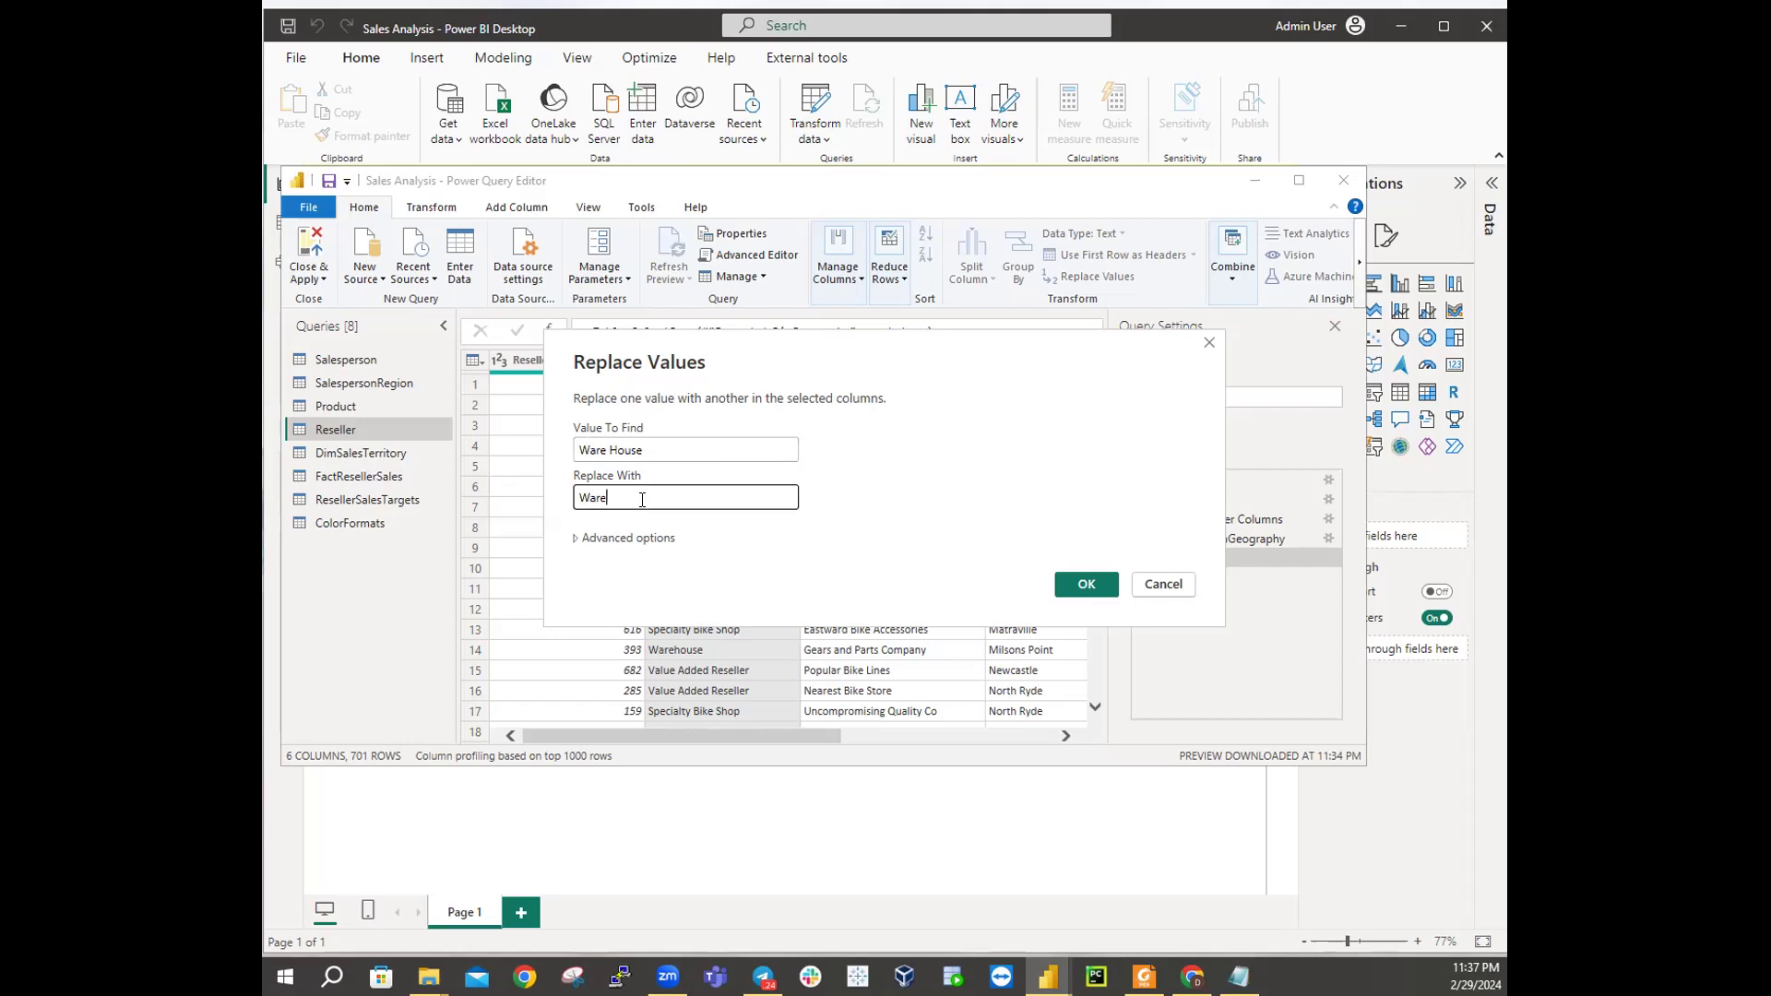
text(house)
click(1081, 586)
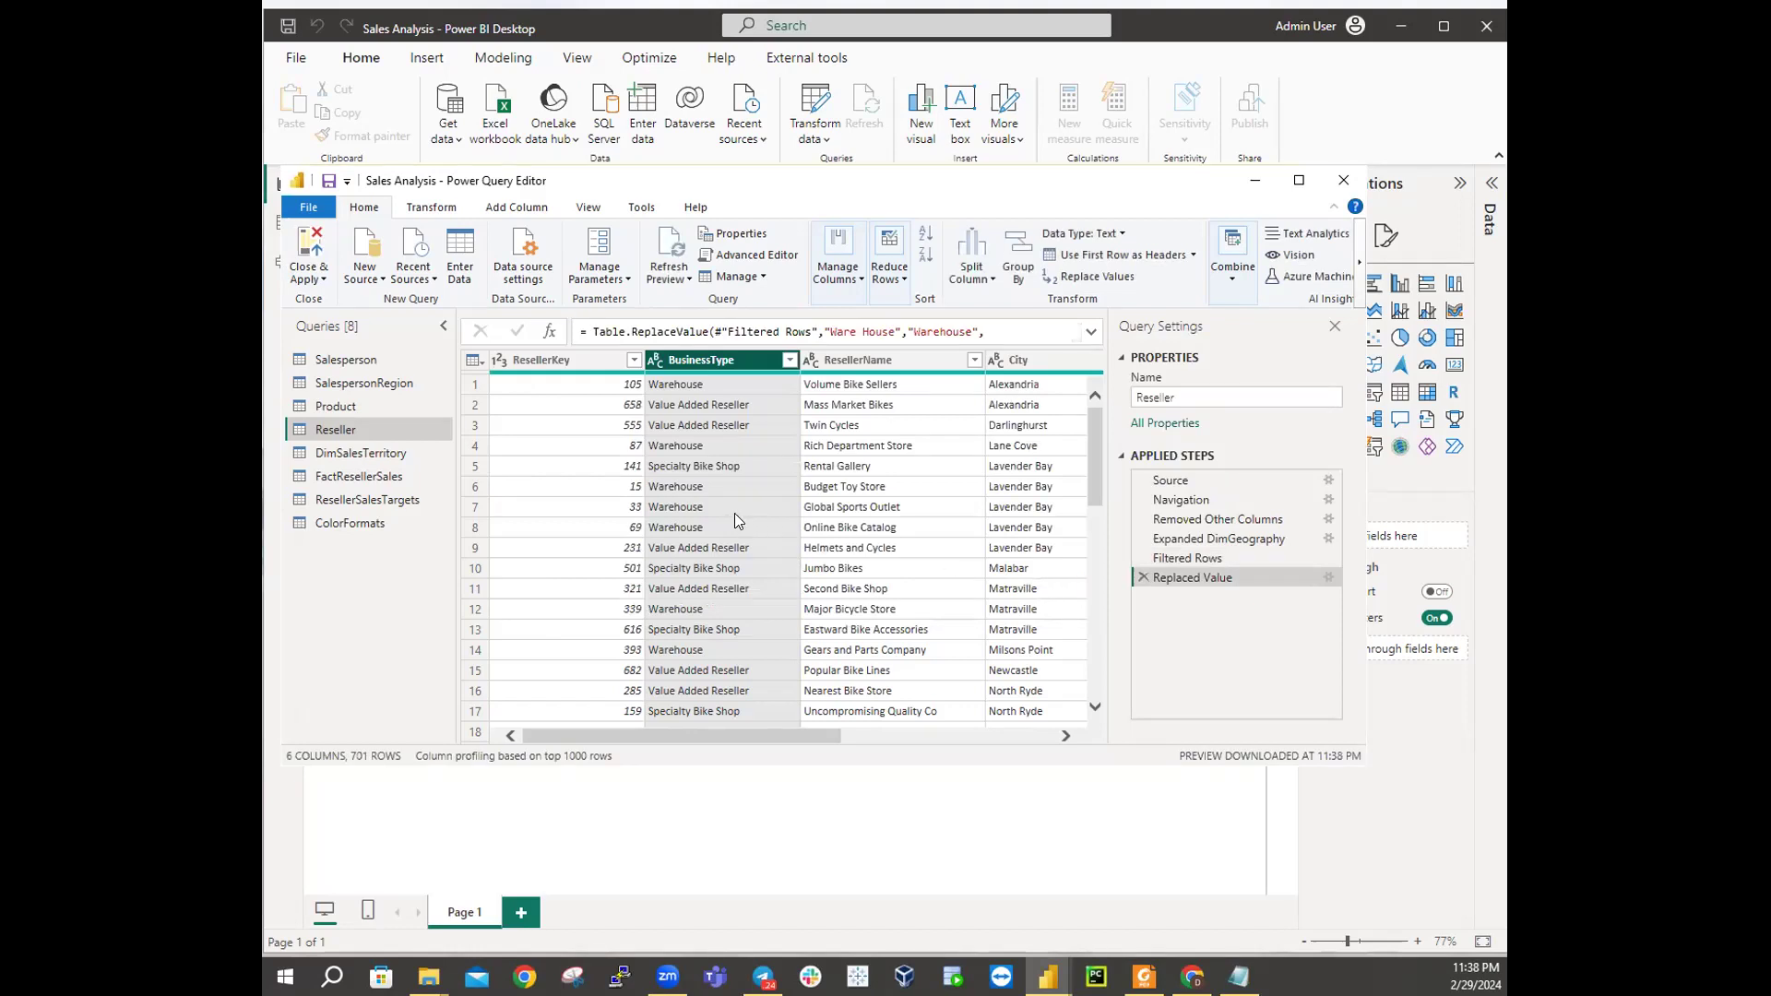
Step: Check the replaced values in the BusinessType column and rename the column to Business Type
scroll(710, 508, down, 6)
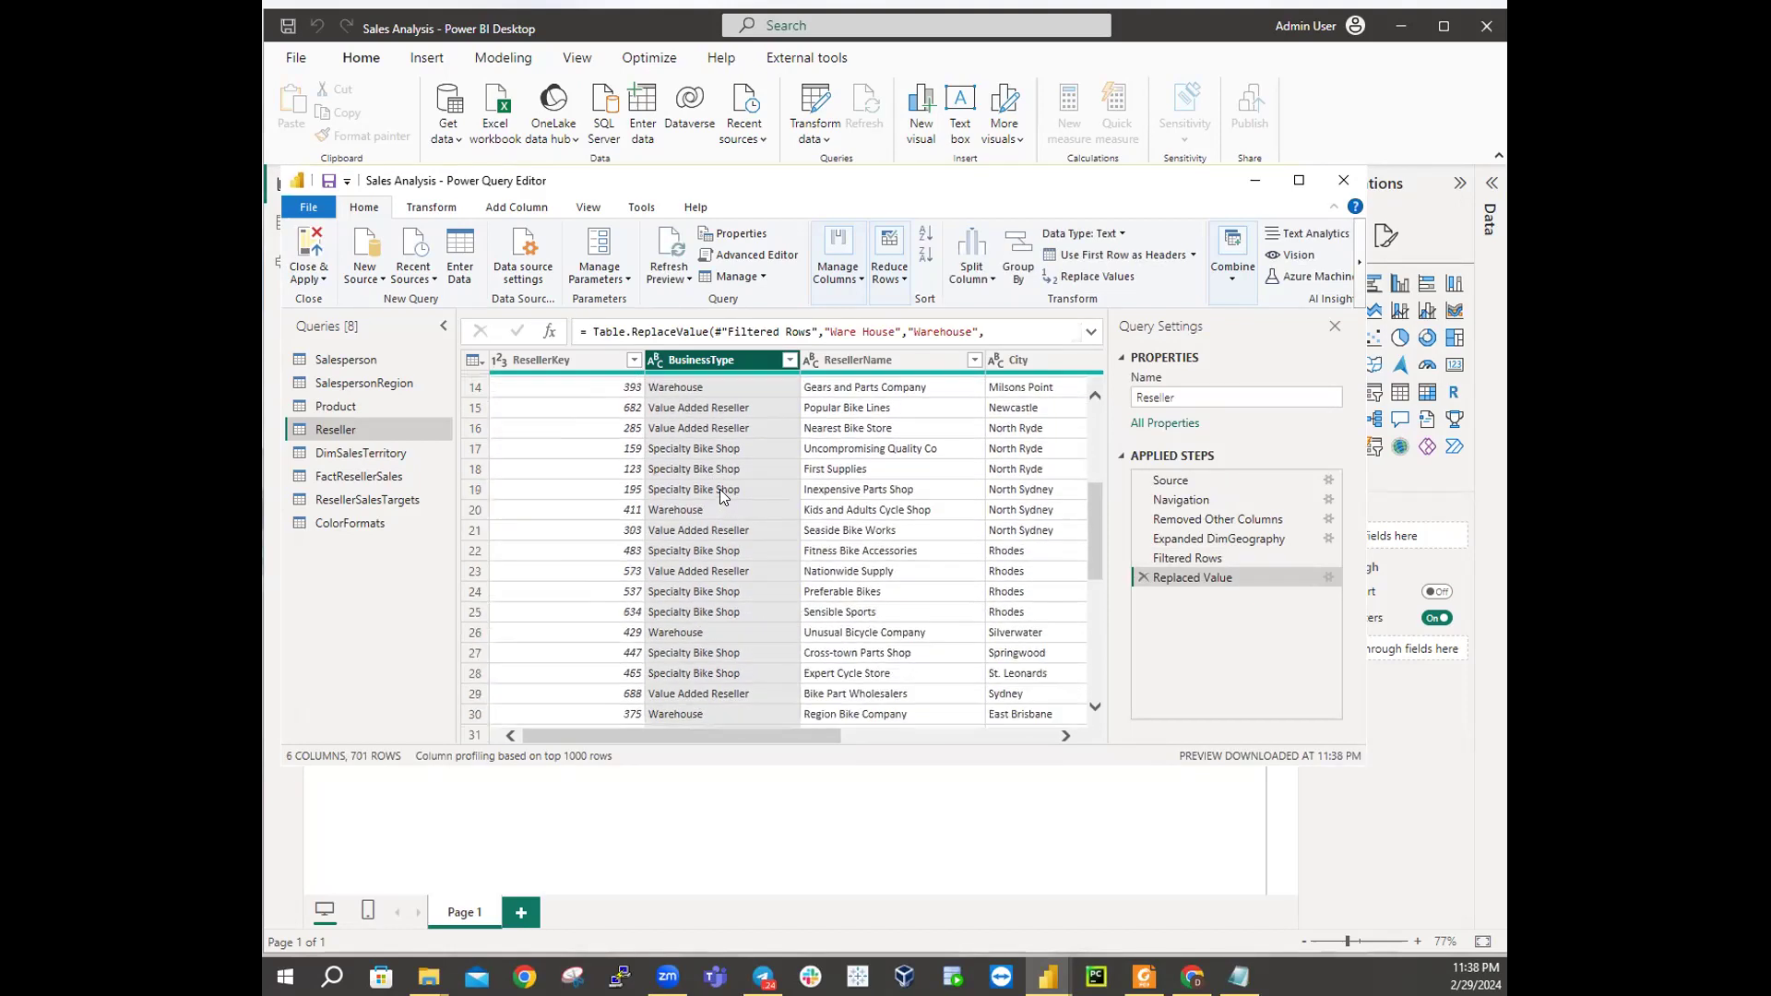
scroll(720, 491, down, 2)
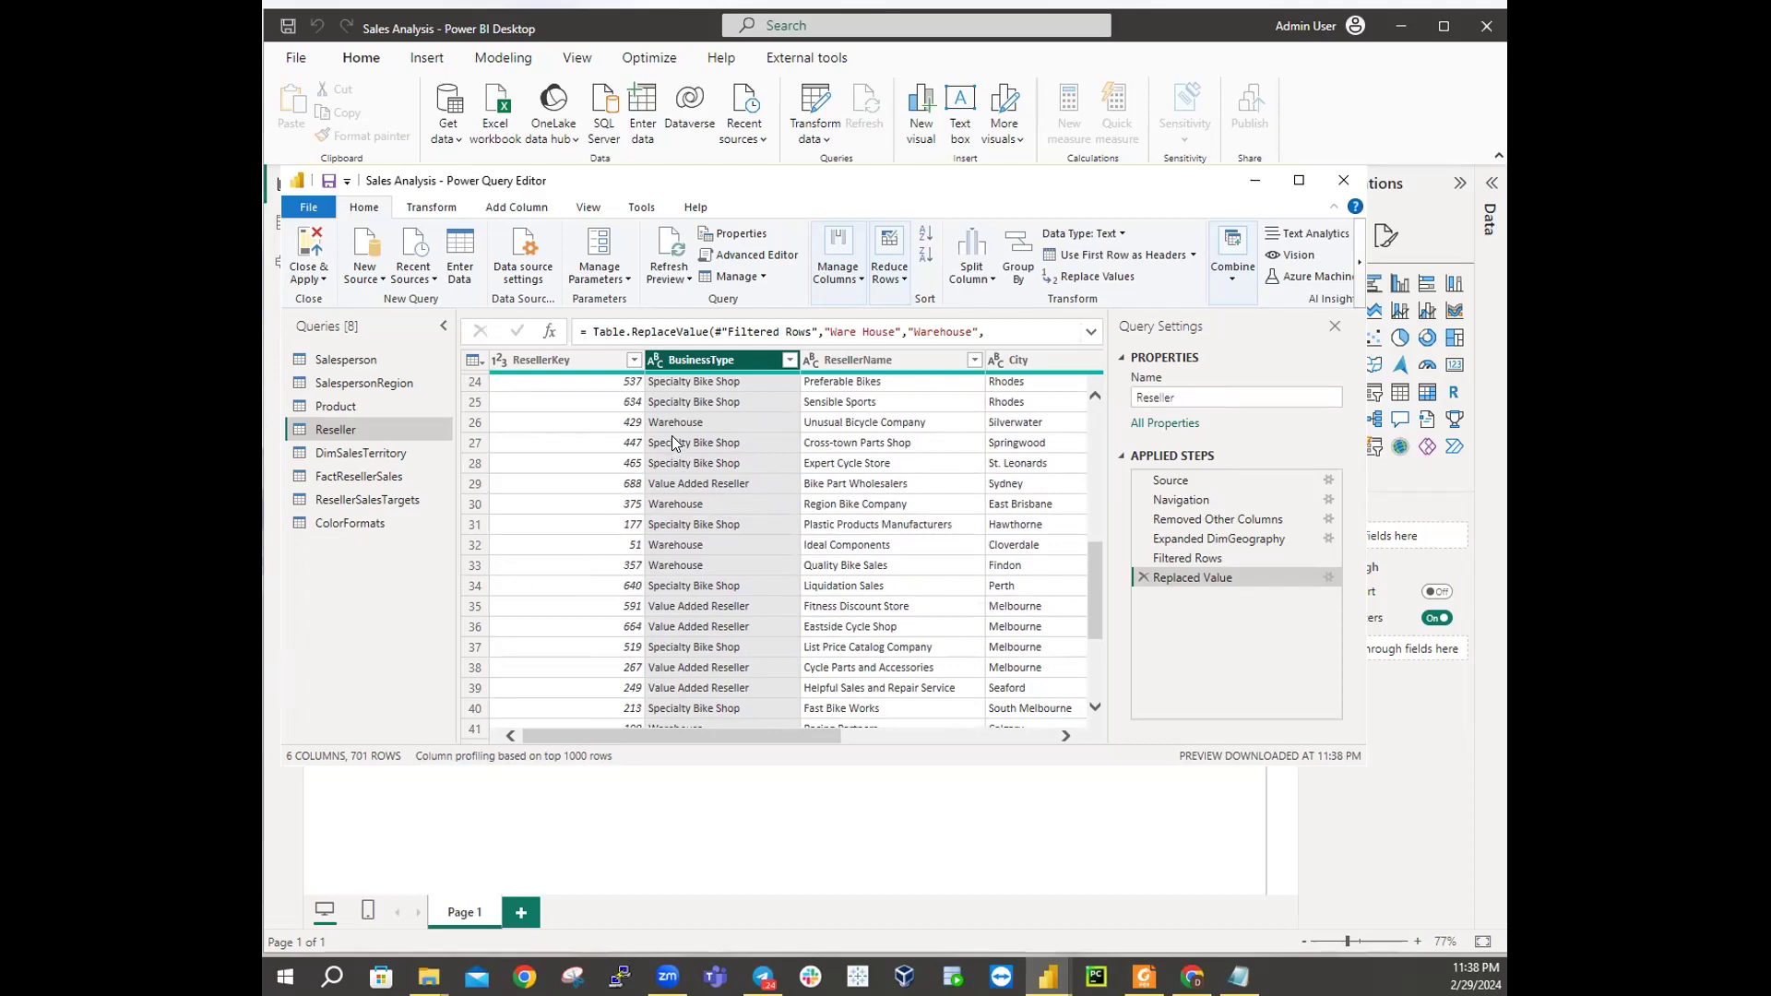
double_click(690, 358)
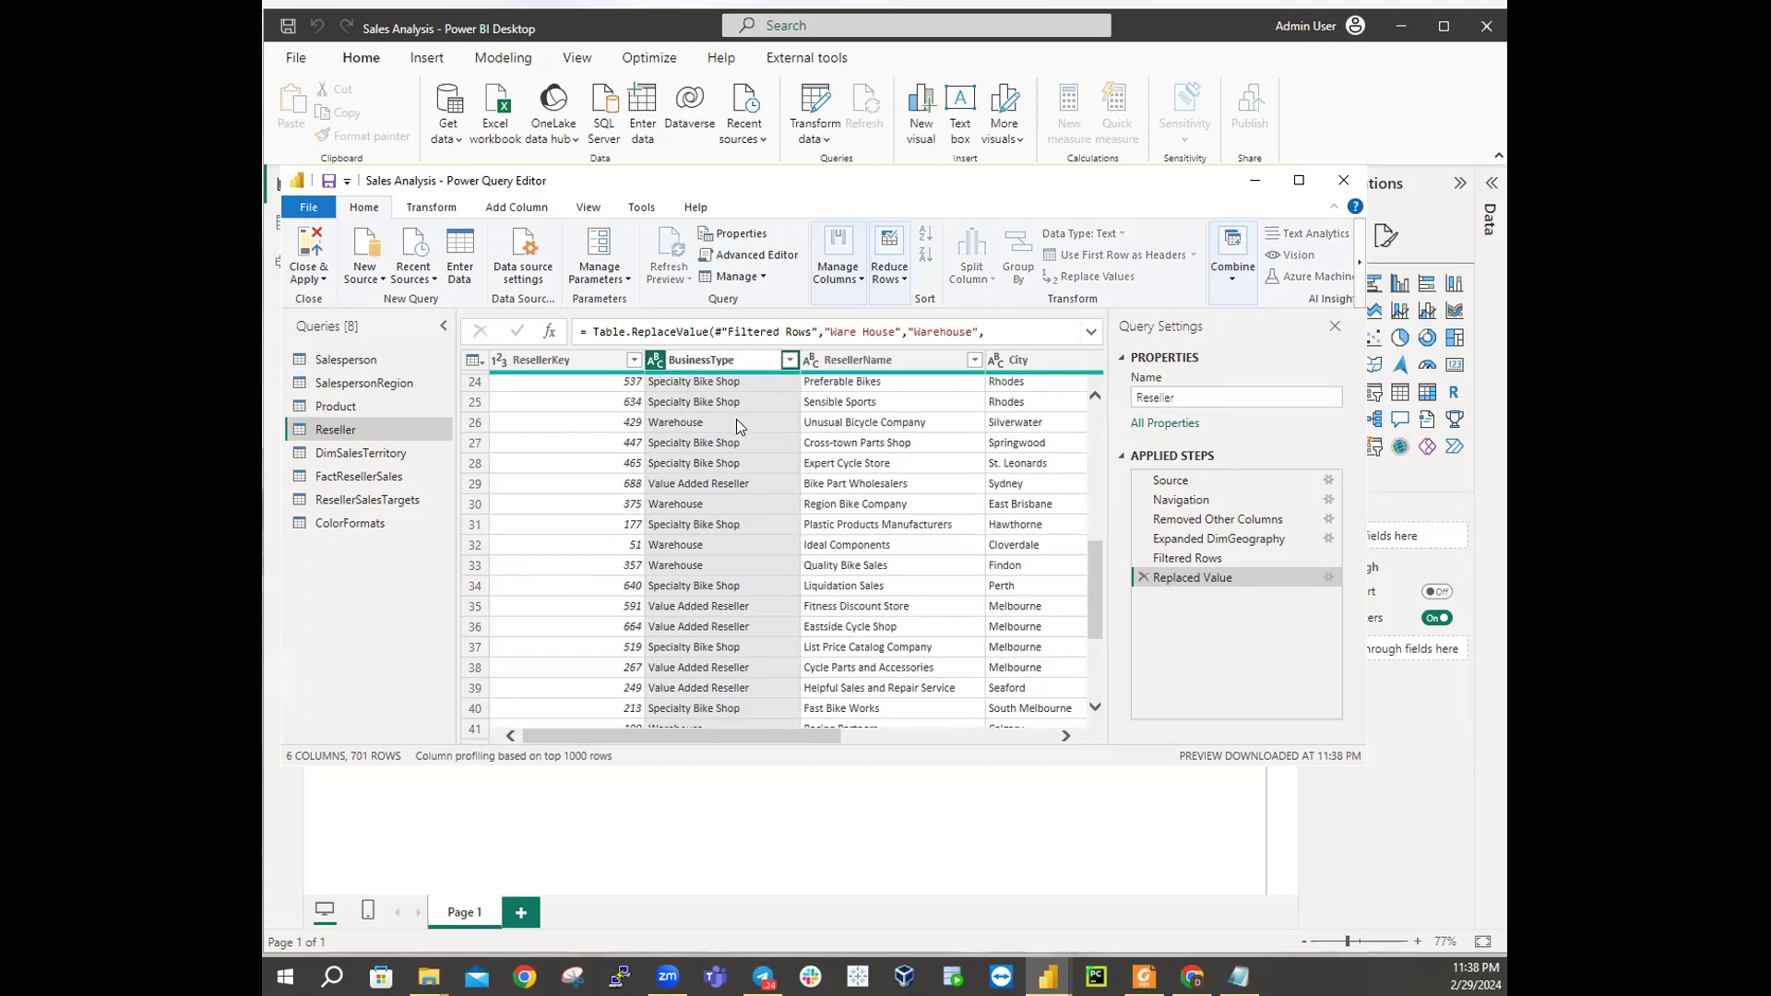
key(Return)
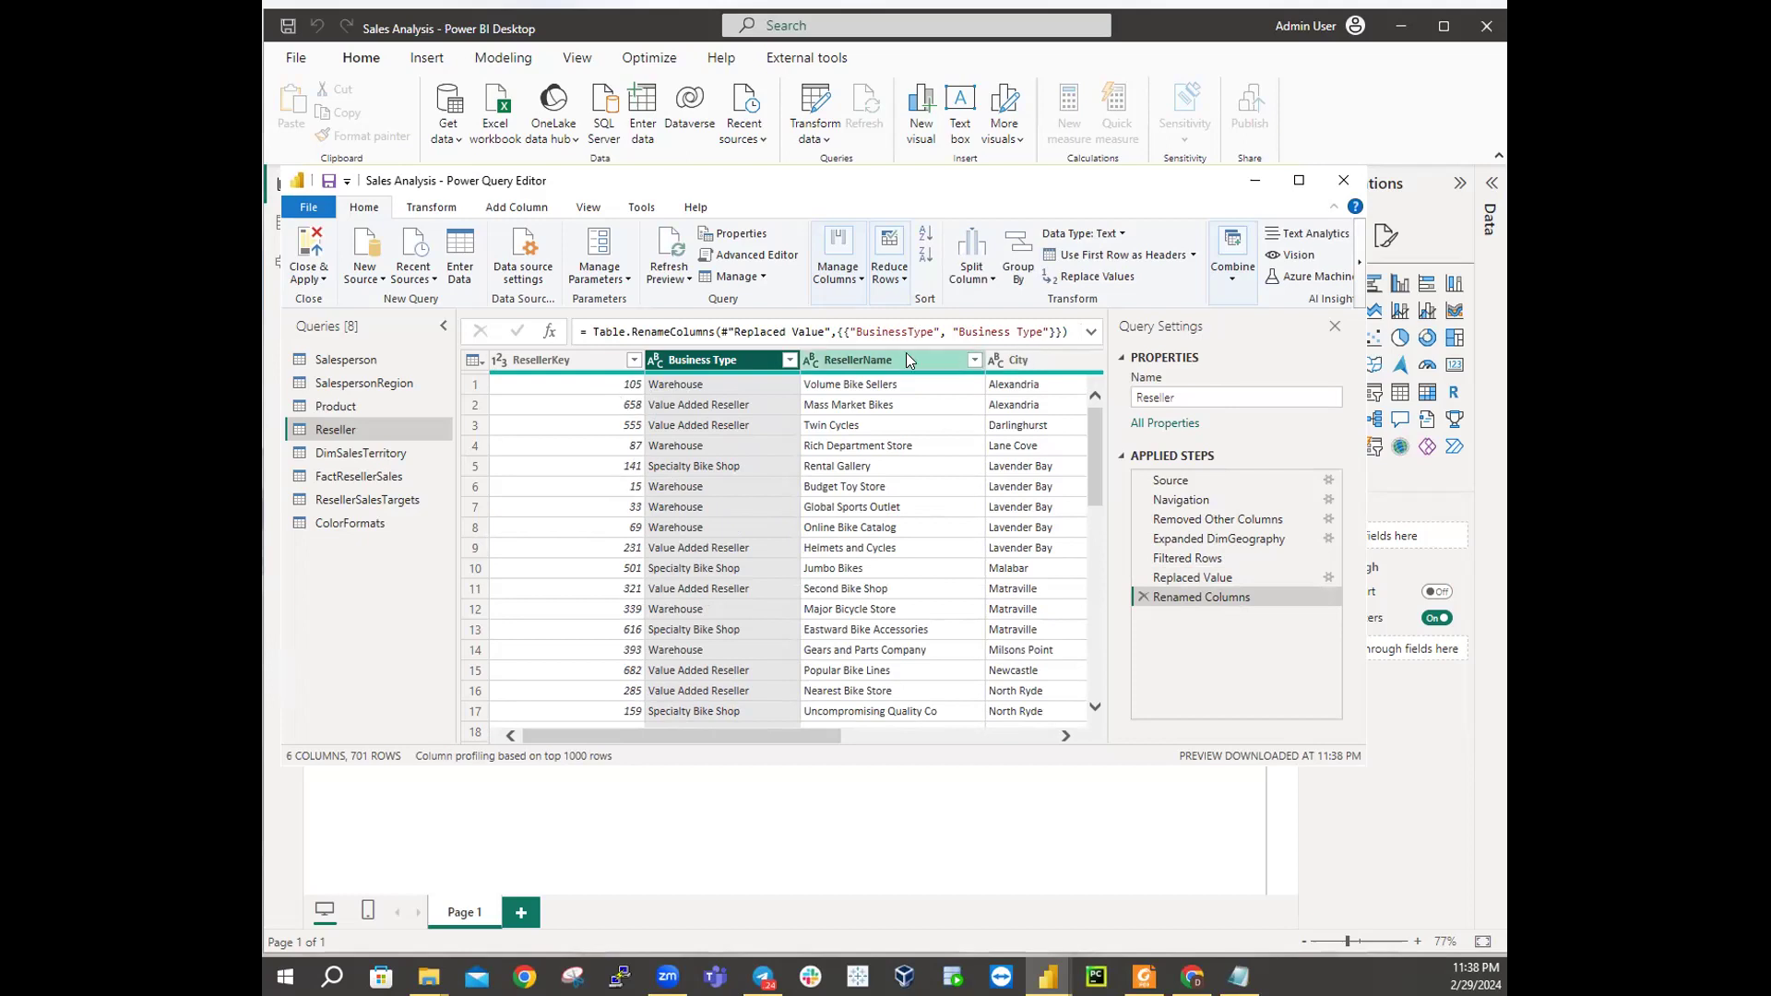
Step: Rename the ResellerName column of the Reseller query to Reseller
double_click(876, 361)
click(924, 363)
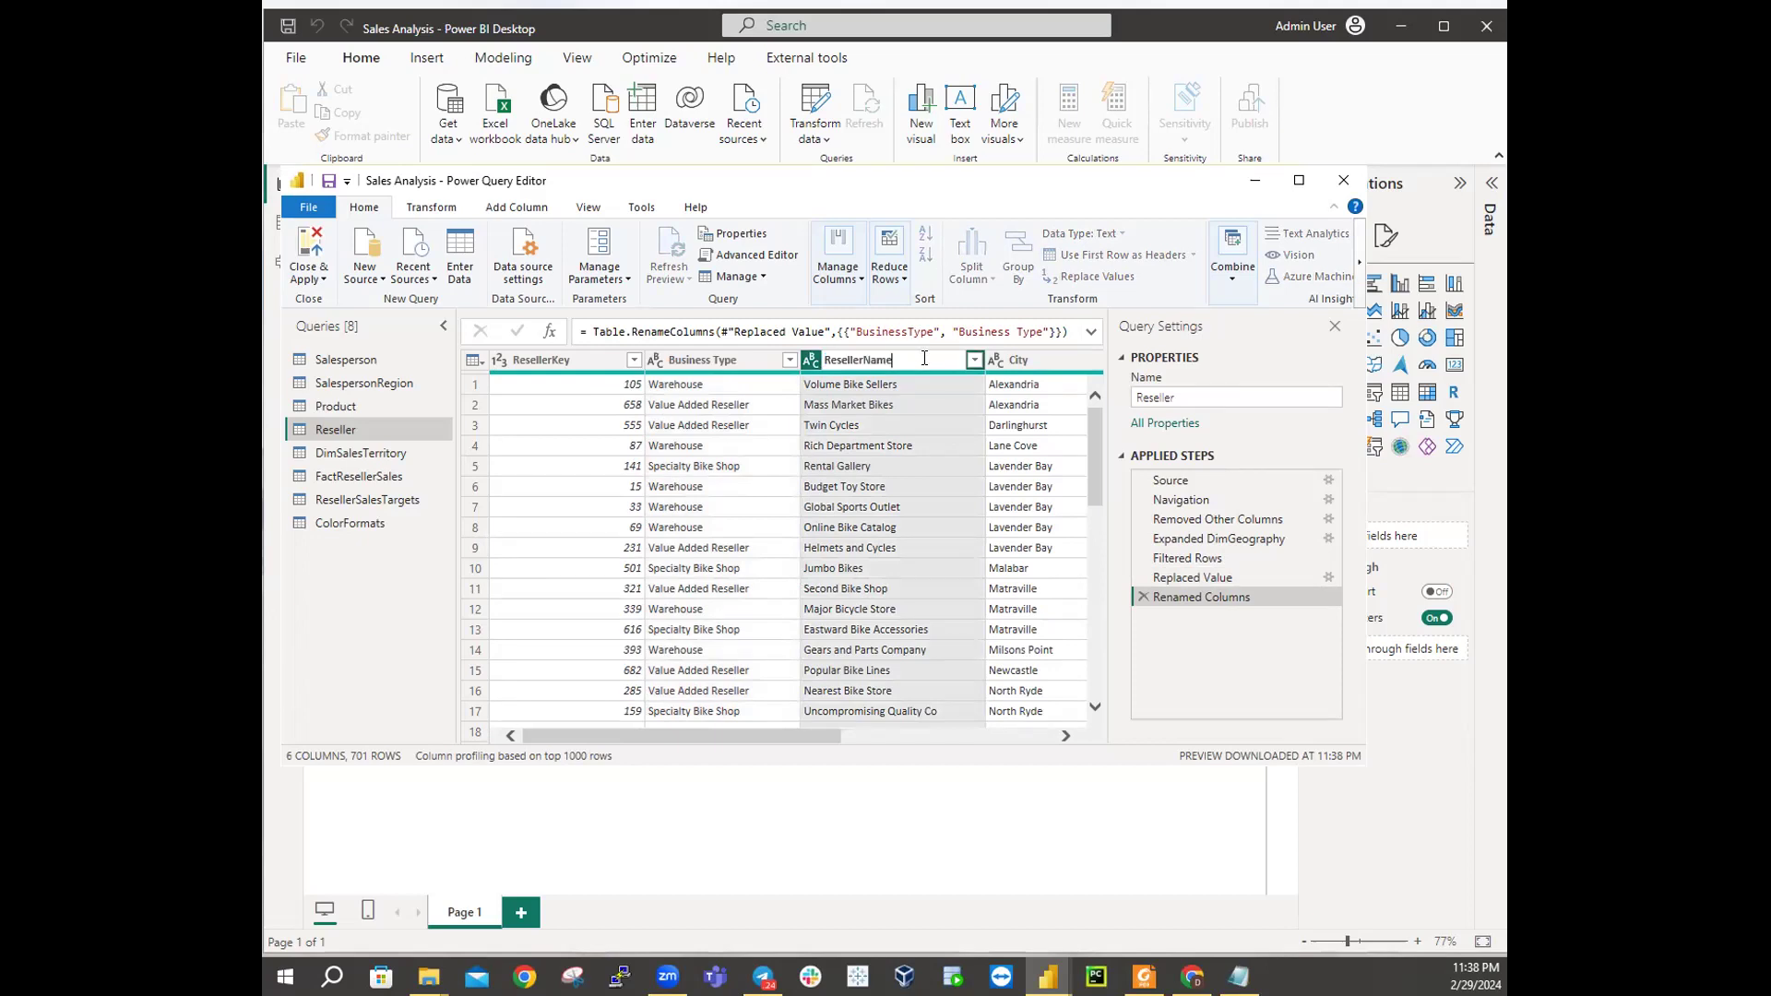
key(BackSpace)
key(BackSpace)
key(BackSpace)
key(BackSpace)
key(Return)
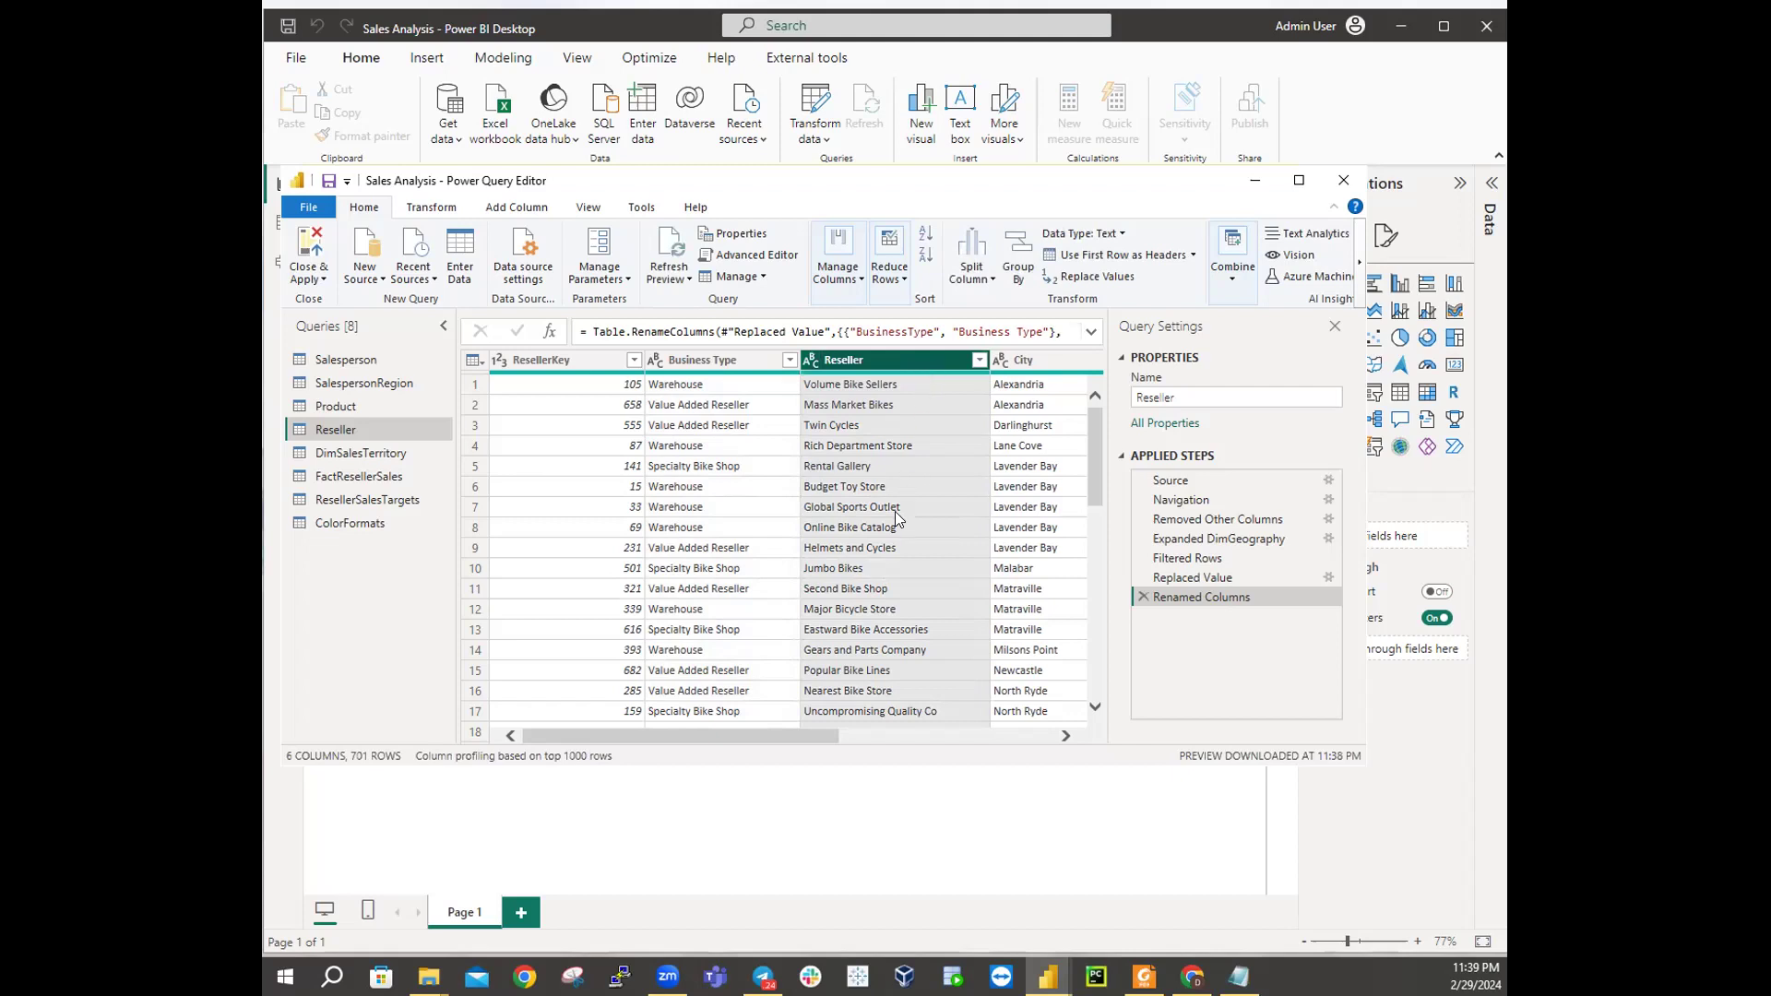
Step: Rename the StateProvinceName column of the Reseller query to State-Province
drag(806, 737, 983, 755)
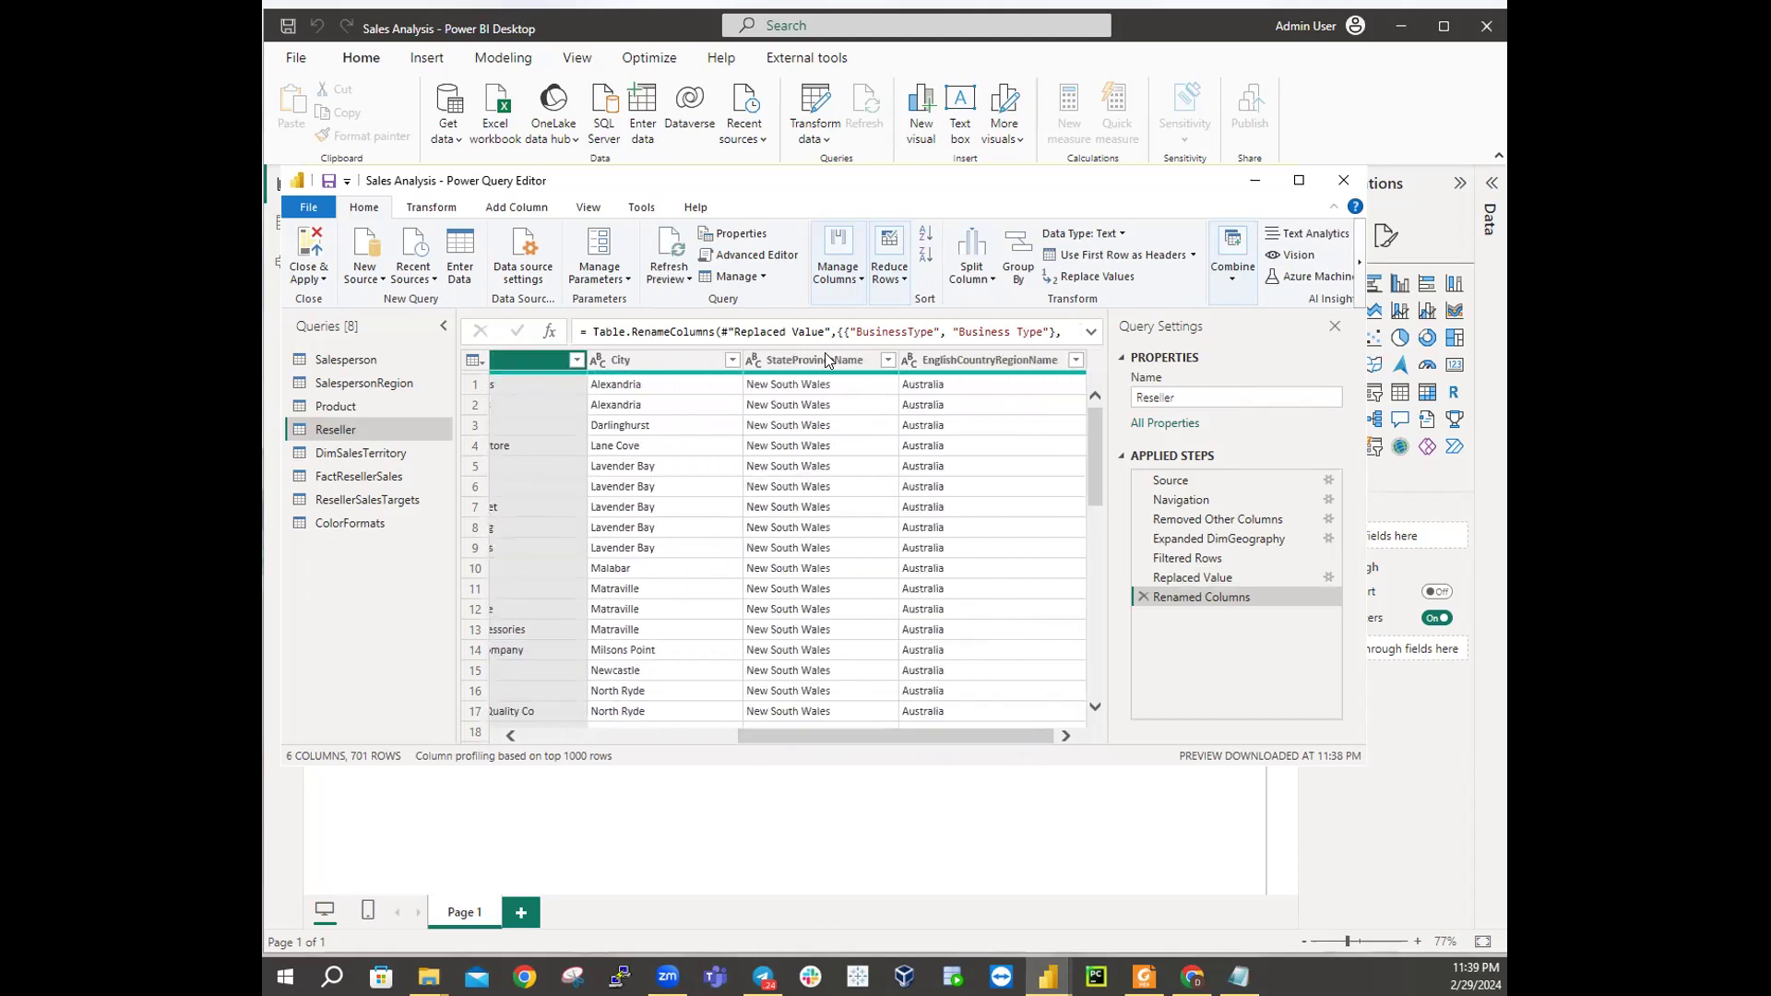
double_click(832, 358)
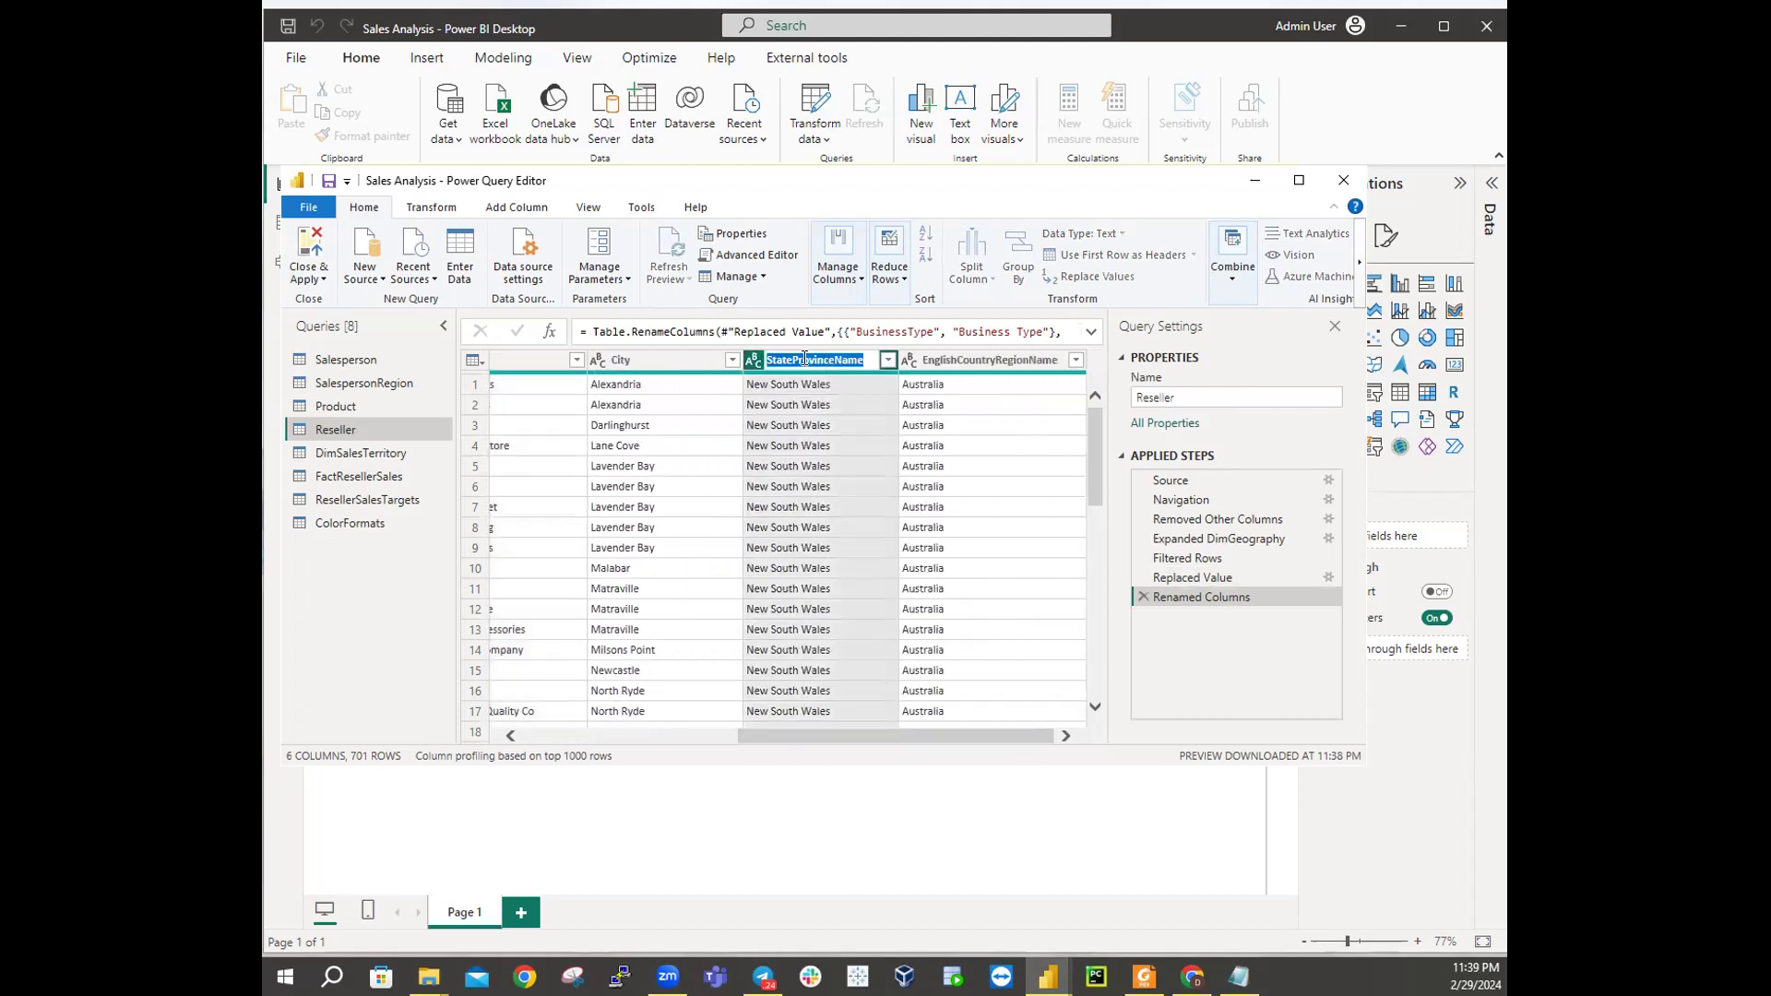
click(868, 360)
key(Return)
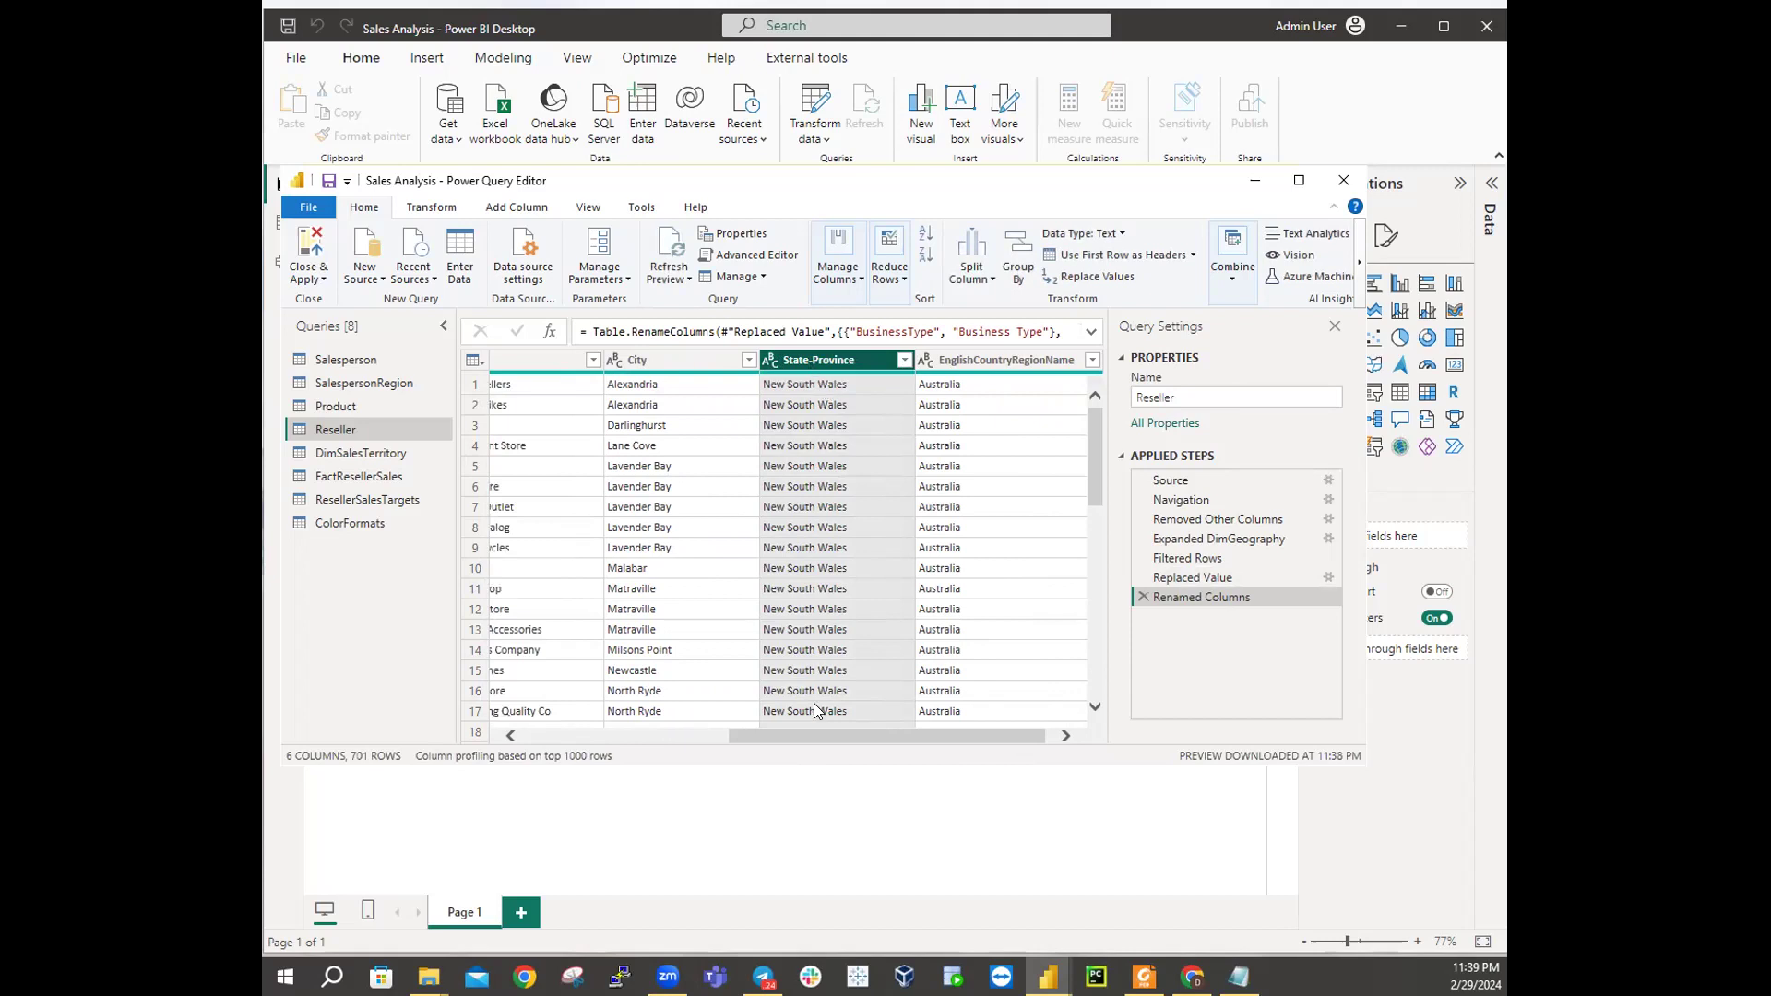
Step: Rename the EnglishCountryRegionName column of the Reseller query to Country-Region
scroll(832, 738, right, 1)
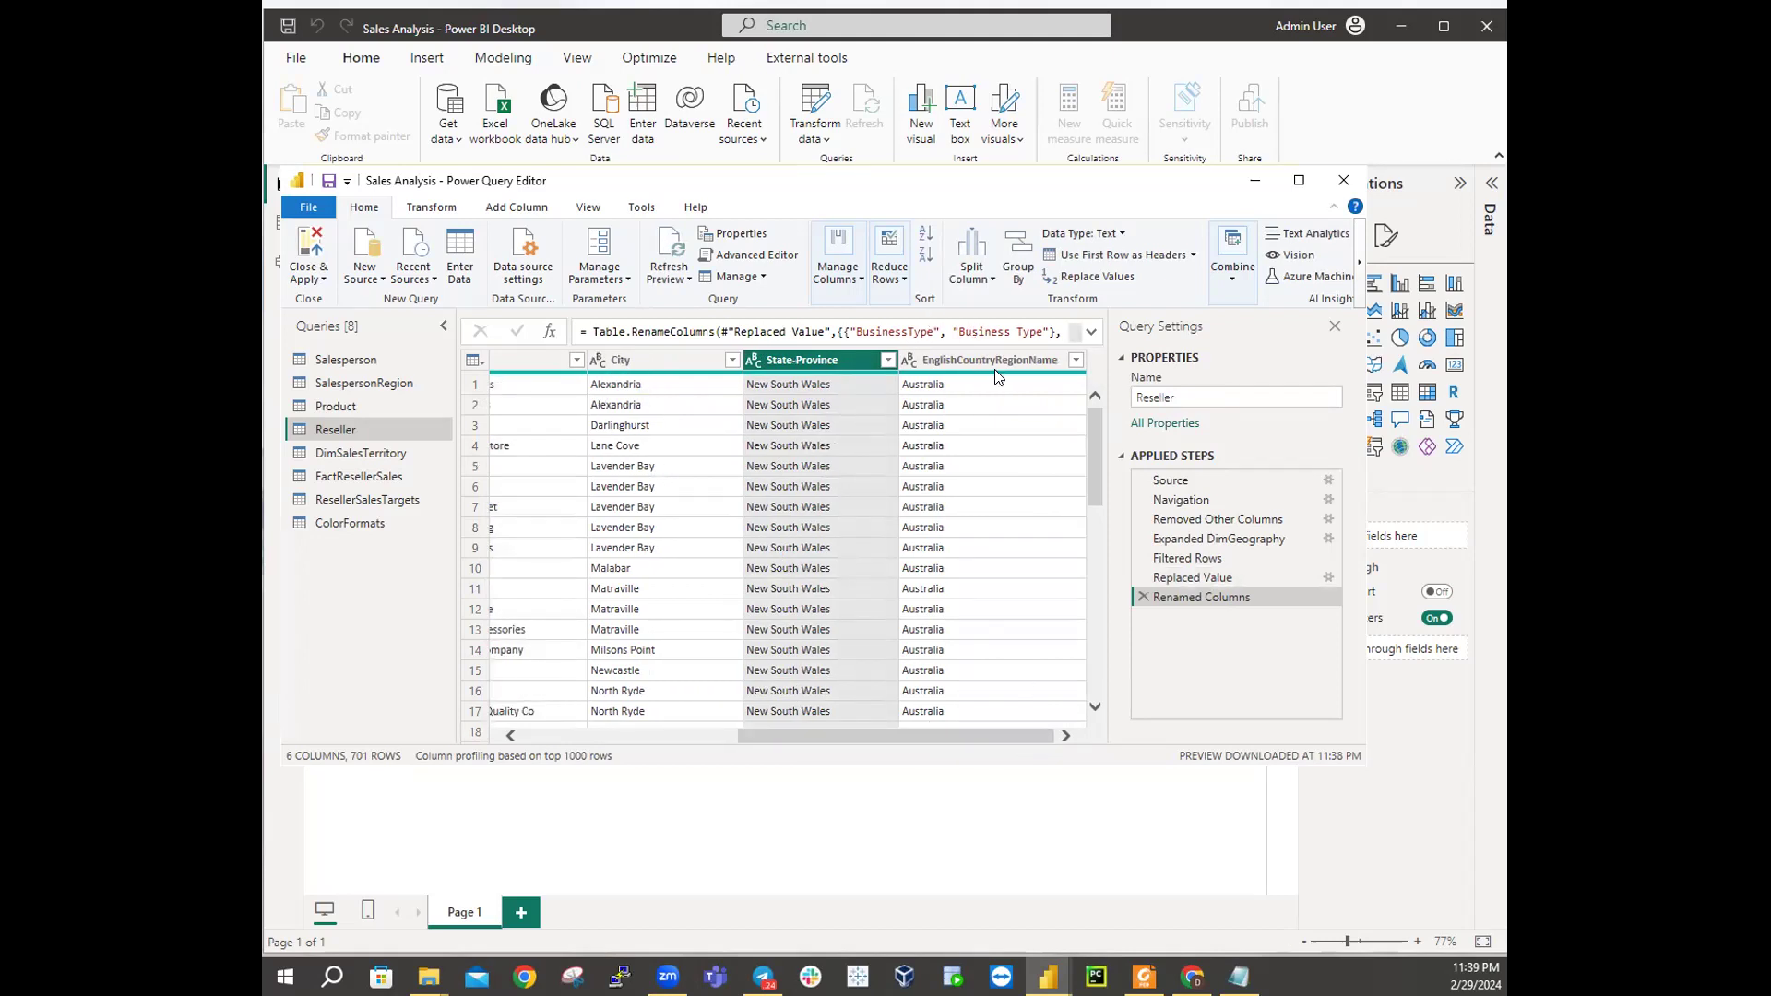
mouse_move(995, 373)
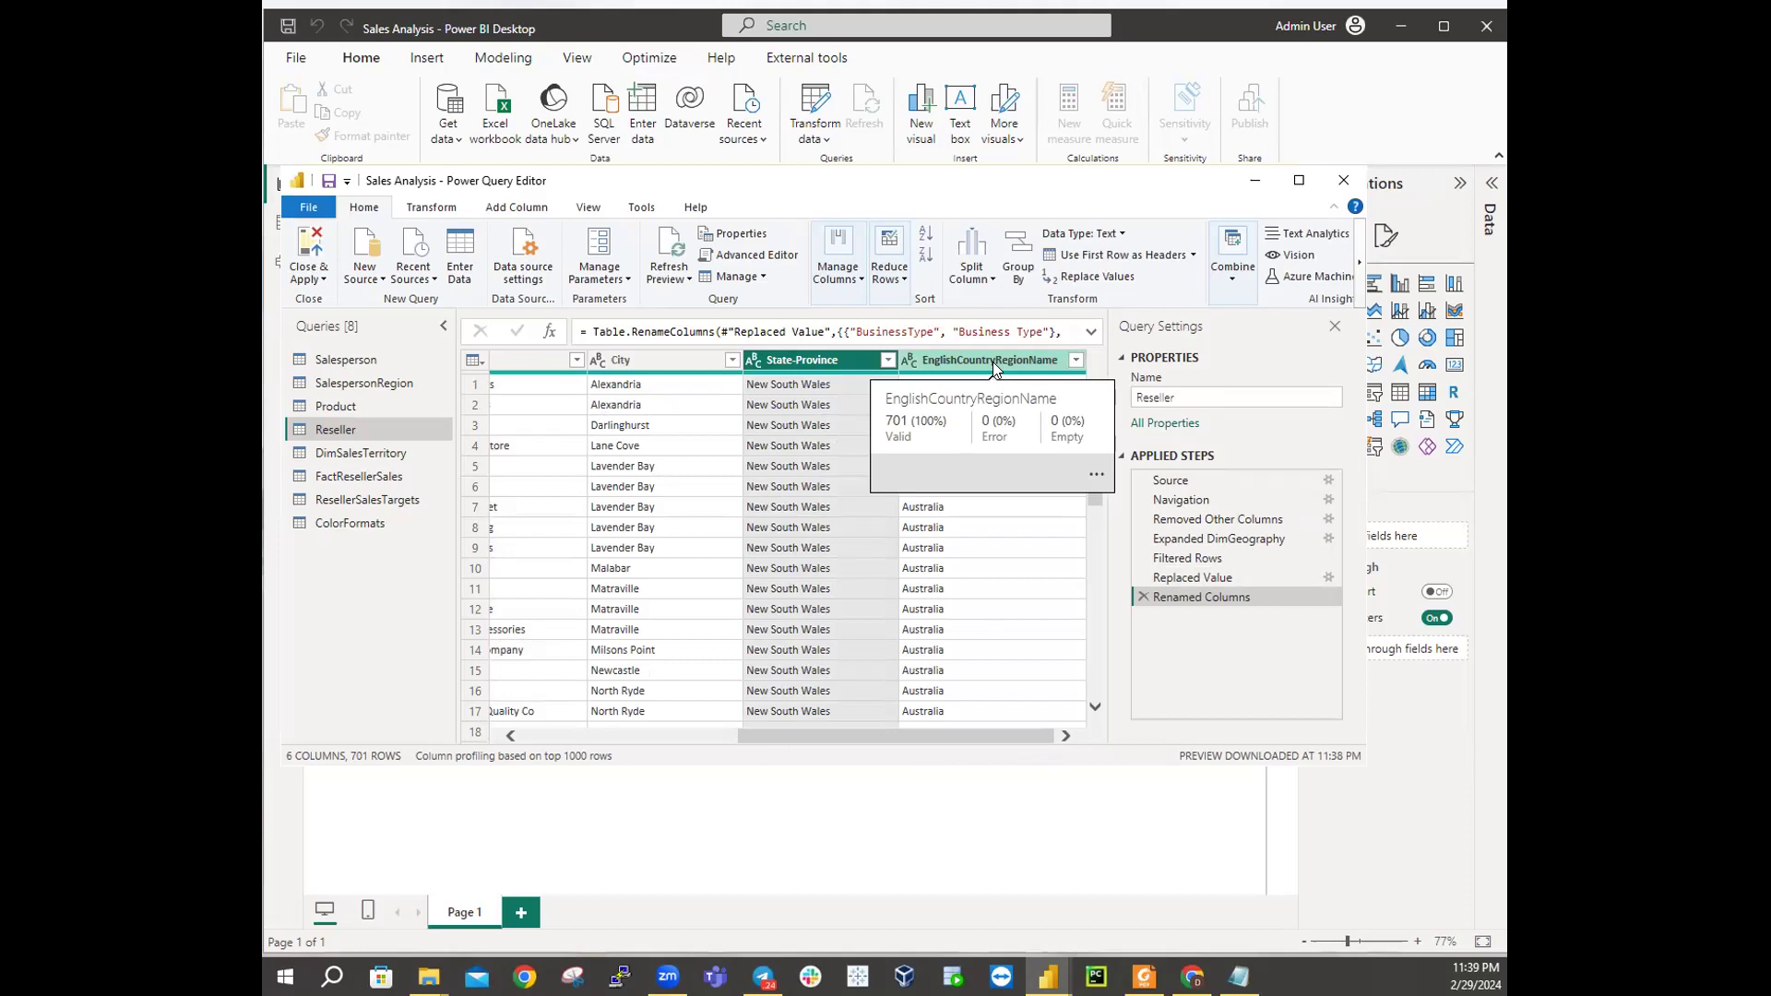
double_click(993, 358)
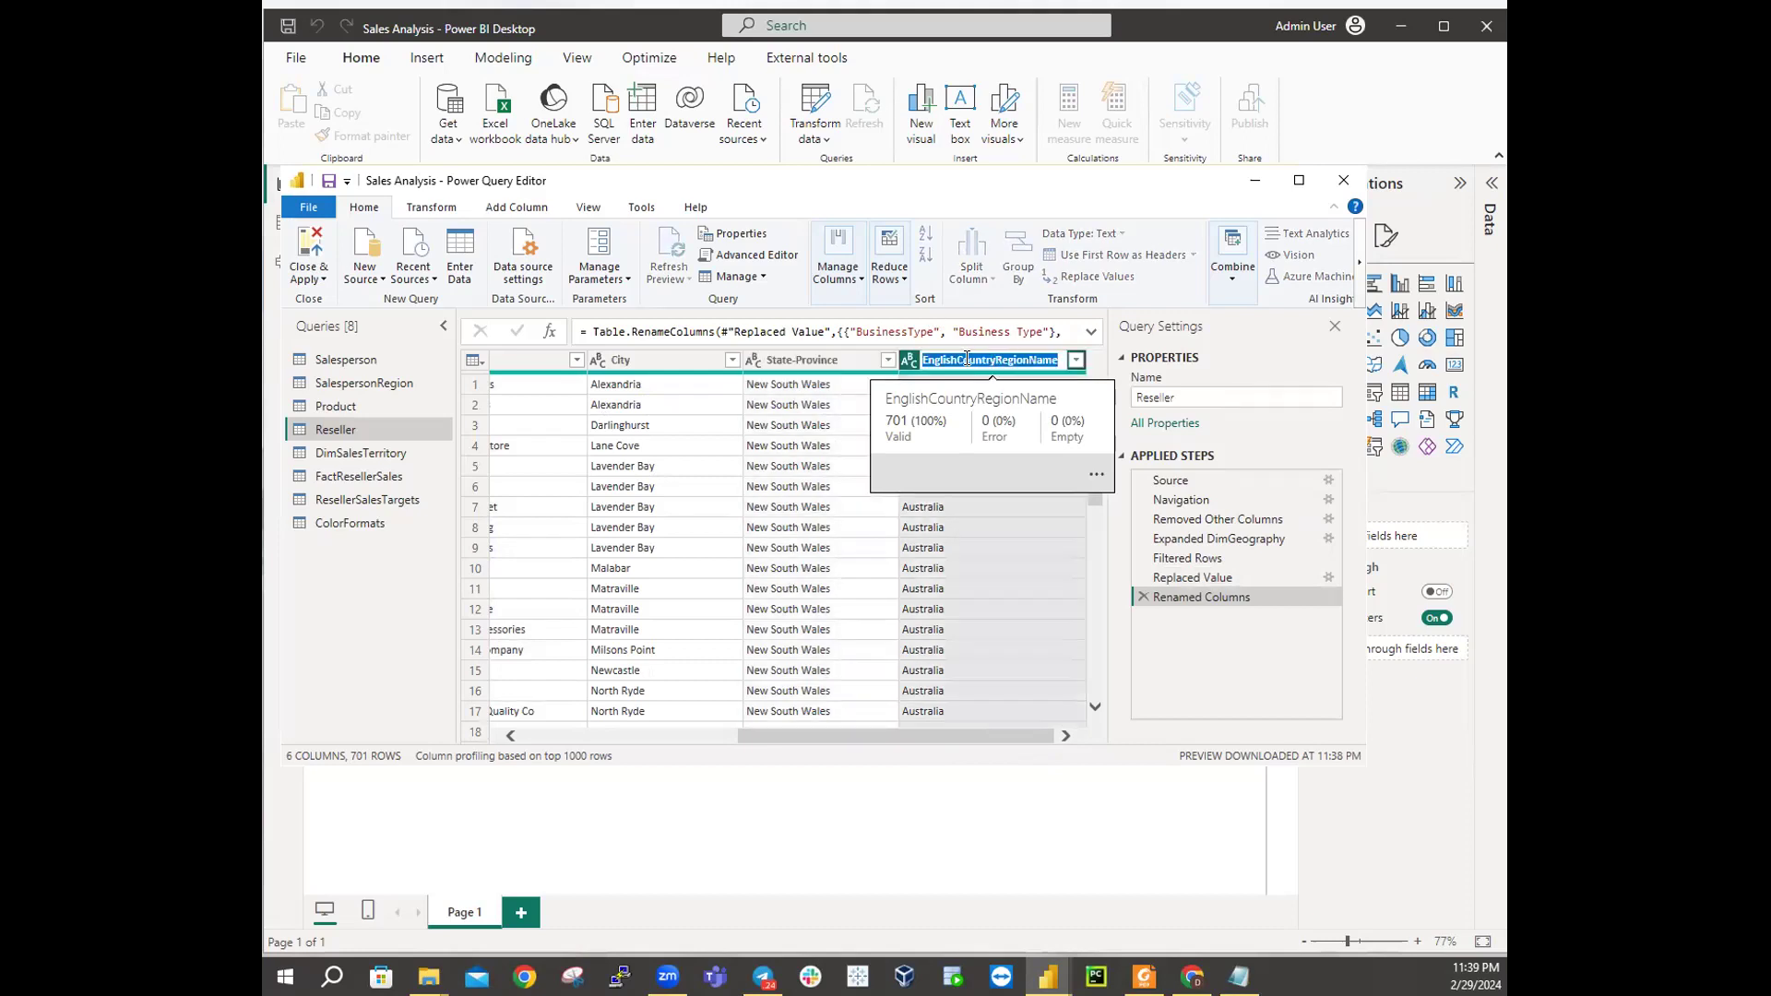
click(957, 359)
key(BackSpace)
key(BackSpace)
key(BackSpace)
key(BackSpace)
key(BackSpace)
key(BackSpace)
key(BackSpace)
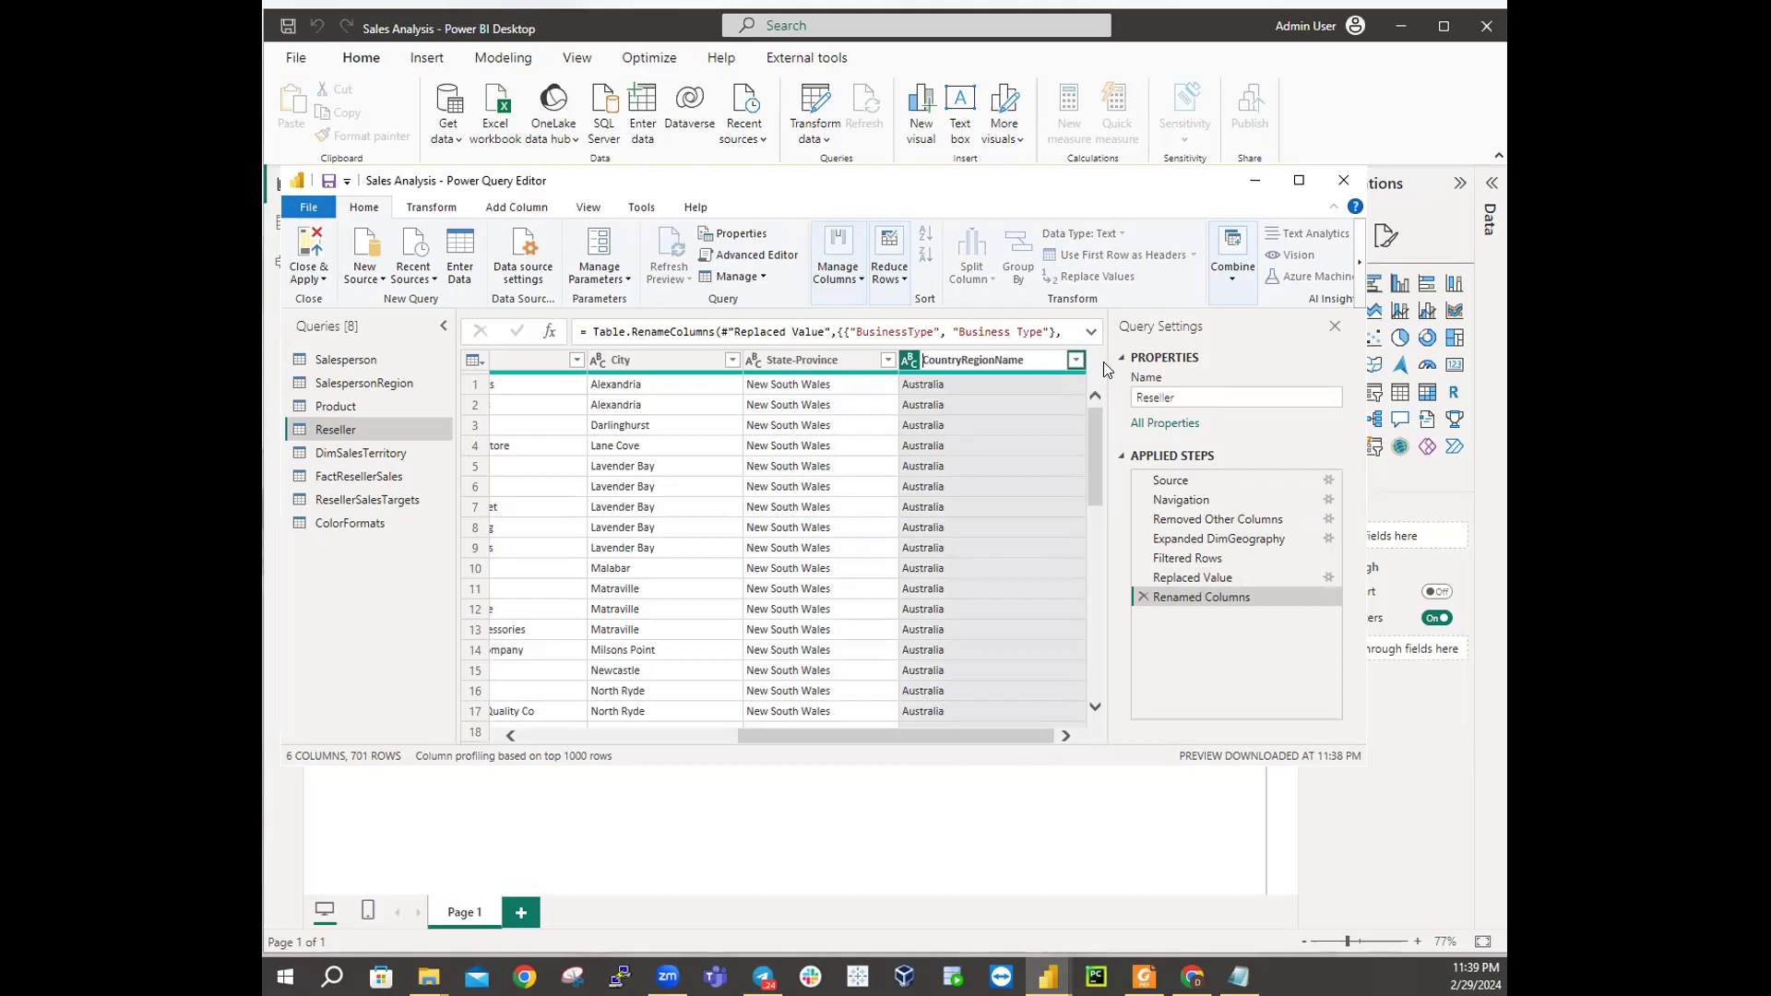
click(1033, 361)
key(BackSpace)
key(BackSpace)
key(BackSpace)
key(BackSpace)
key(Return)
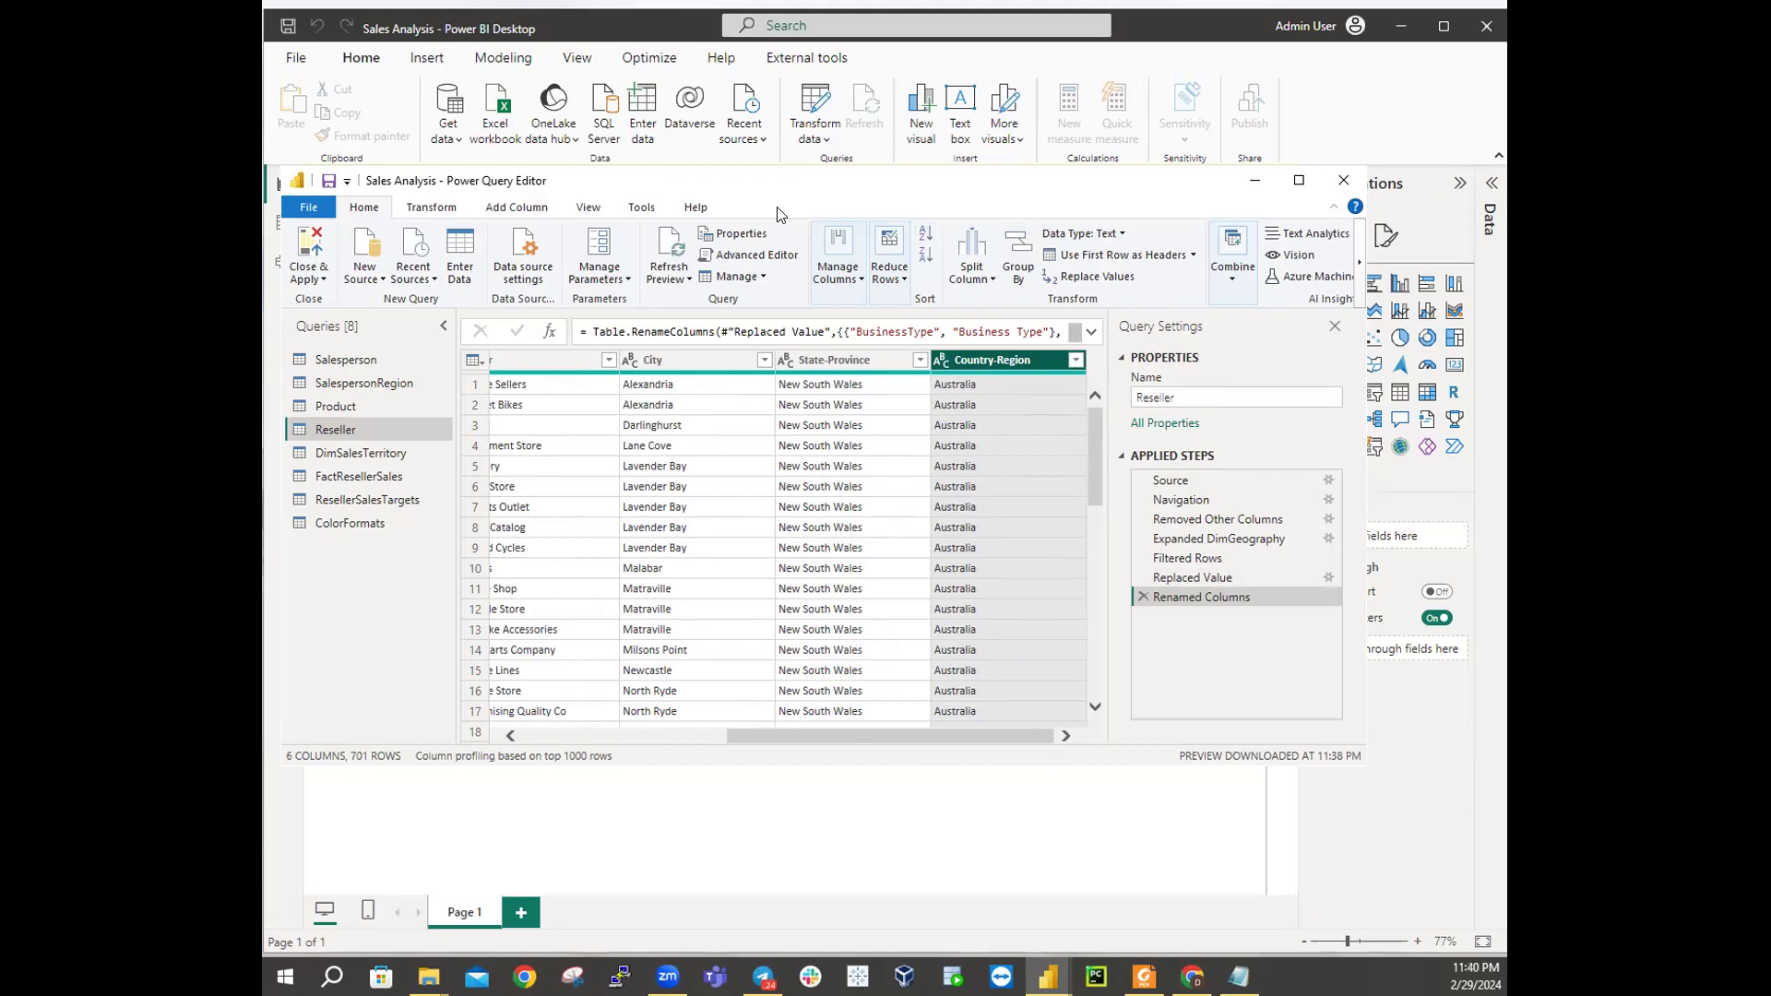
drag(773, 736, 516, 728)
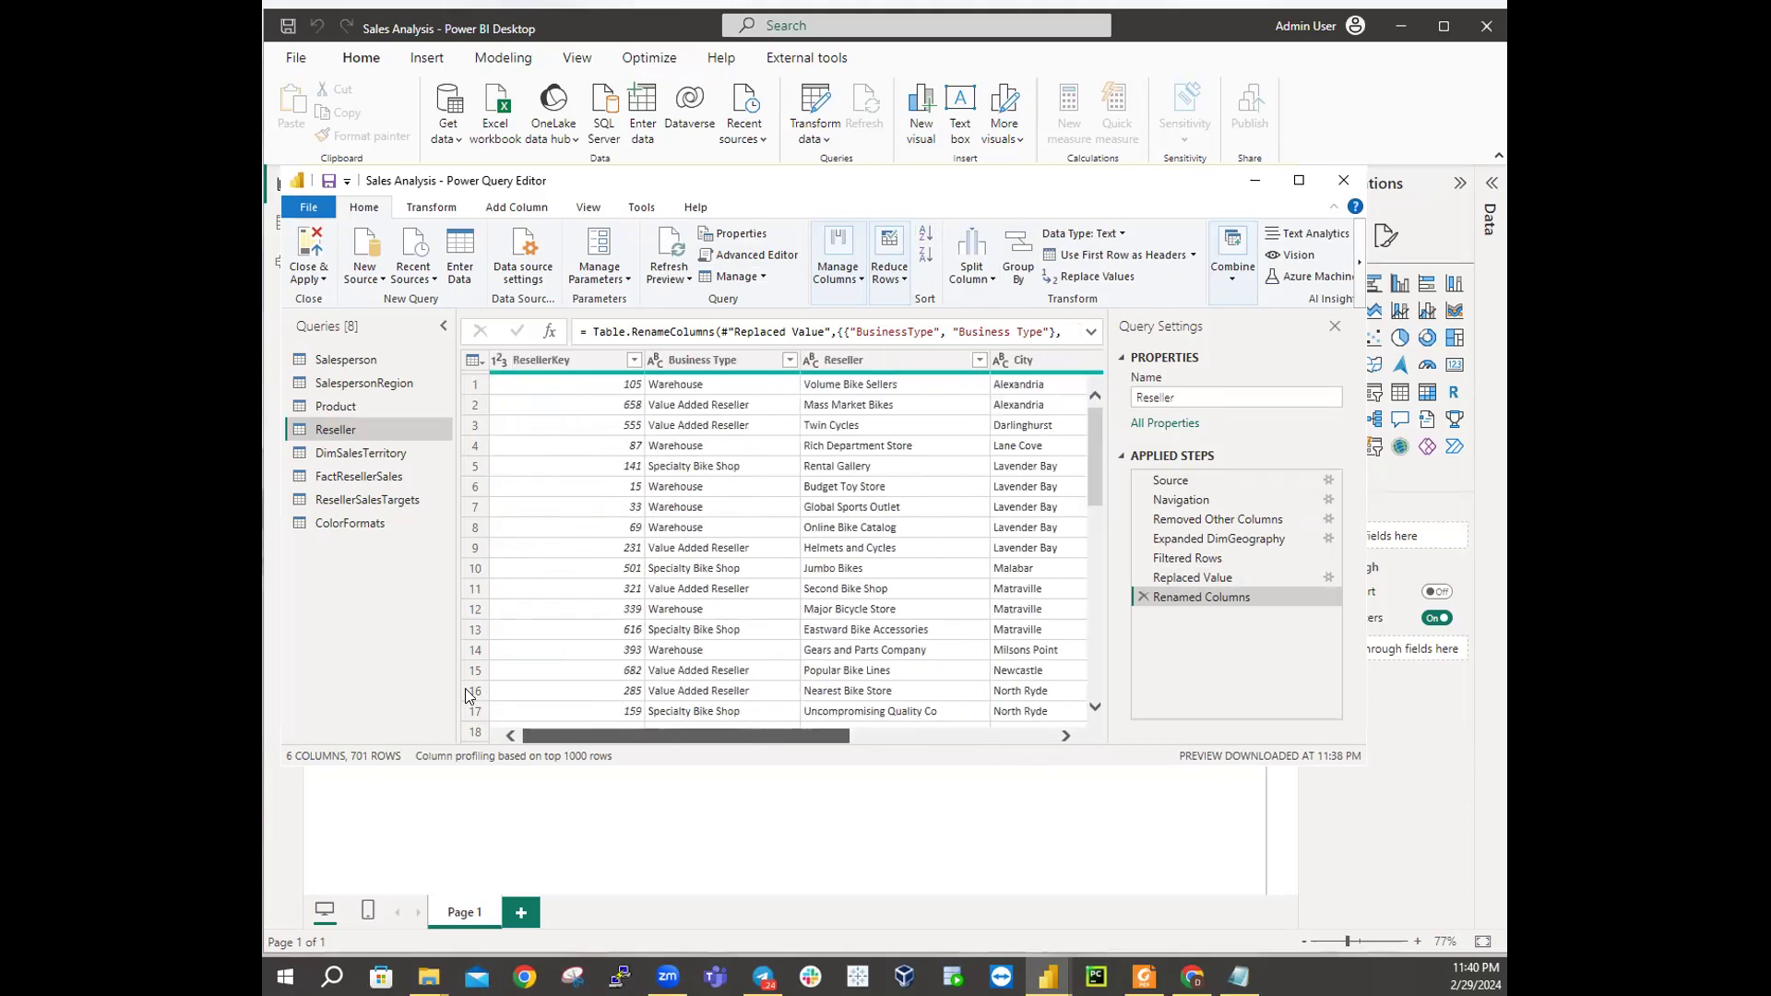
scroll(565, 701, right, 8)
scroll(792, 712, left, 5)
scroll(562, 699, left, 2)
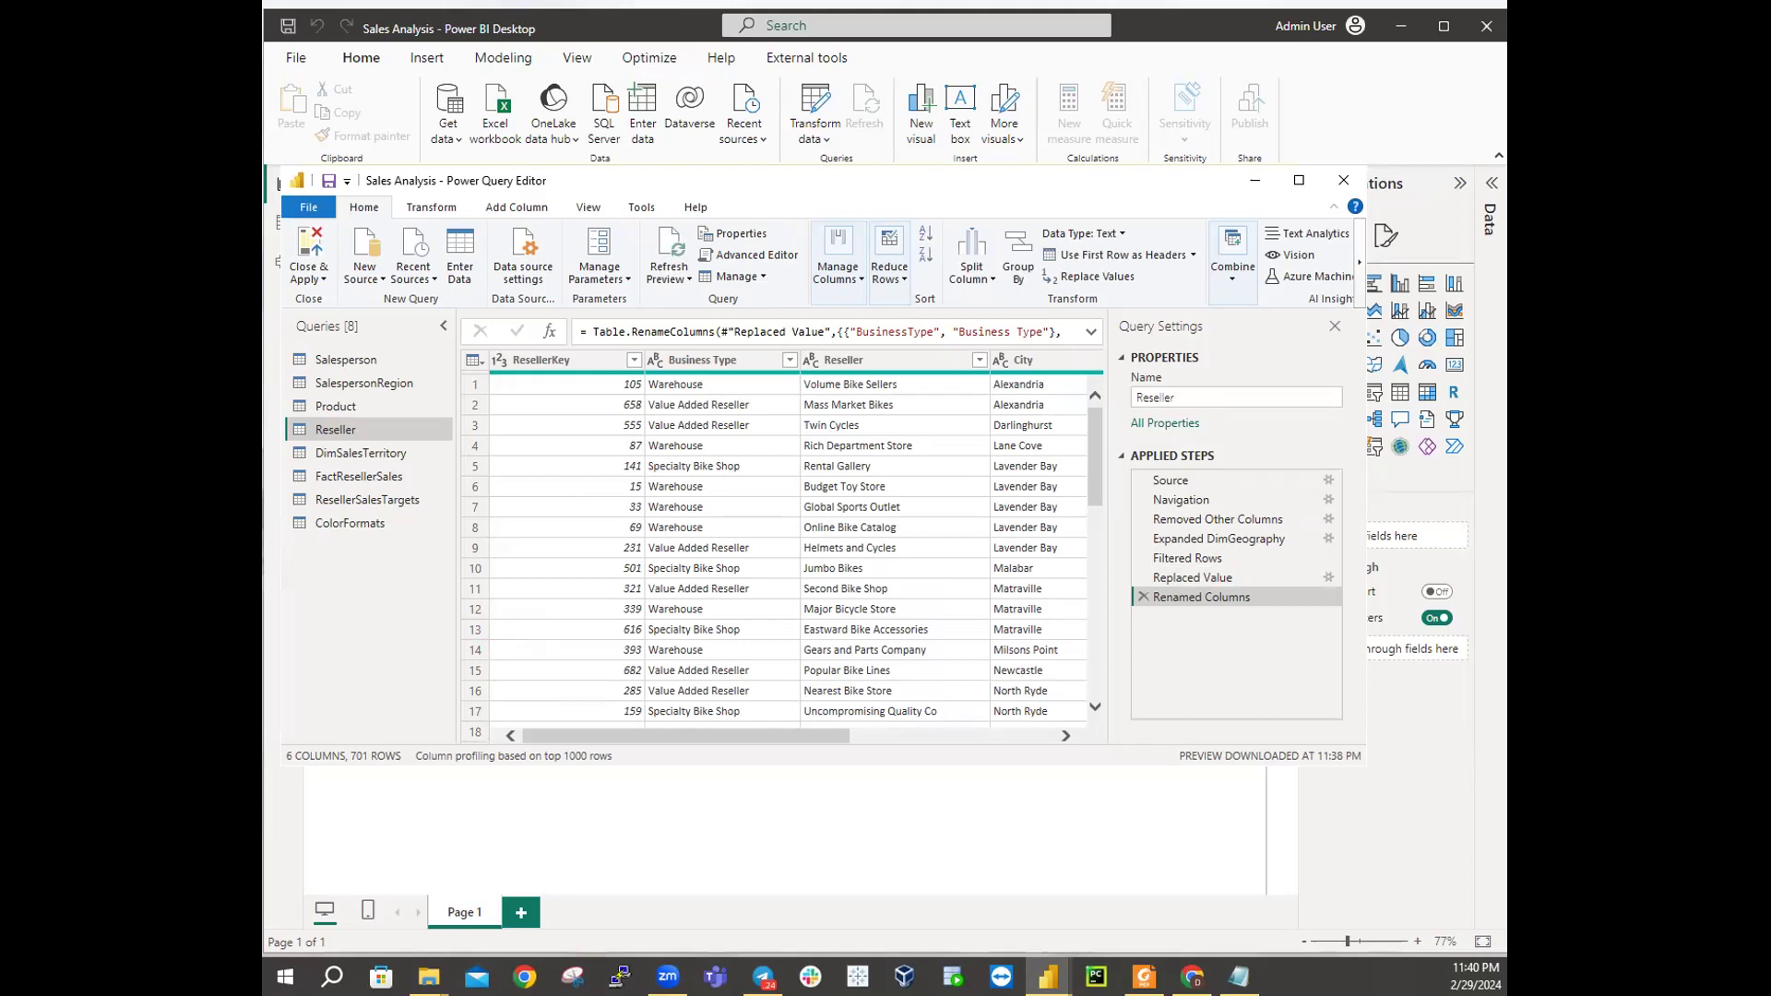
Step: Rename the DimSalesTerritory query to Region
right_click(356, 464)
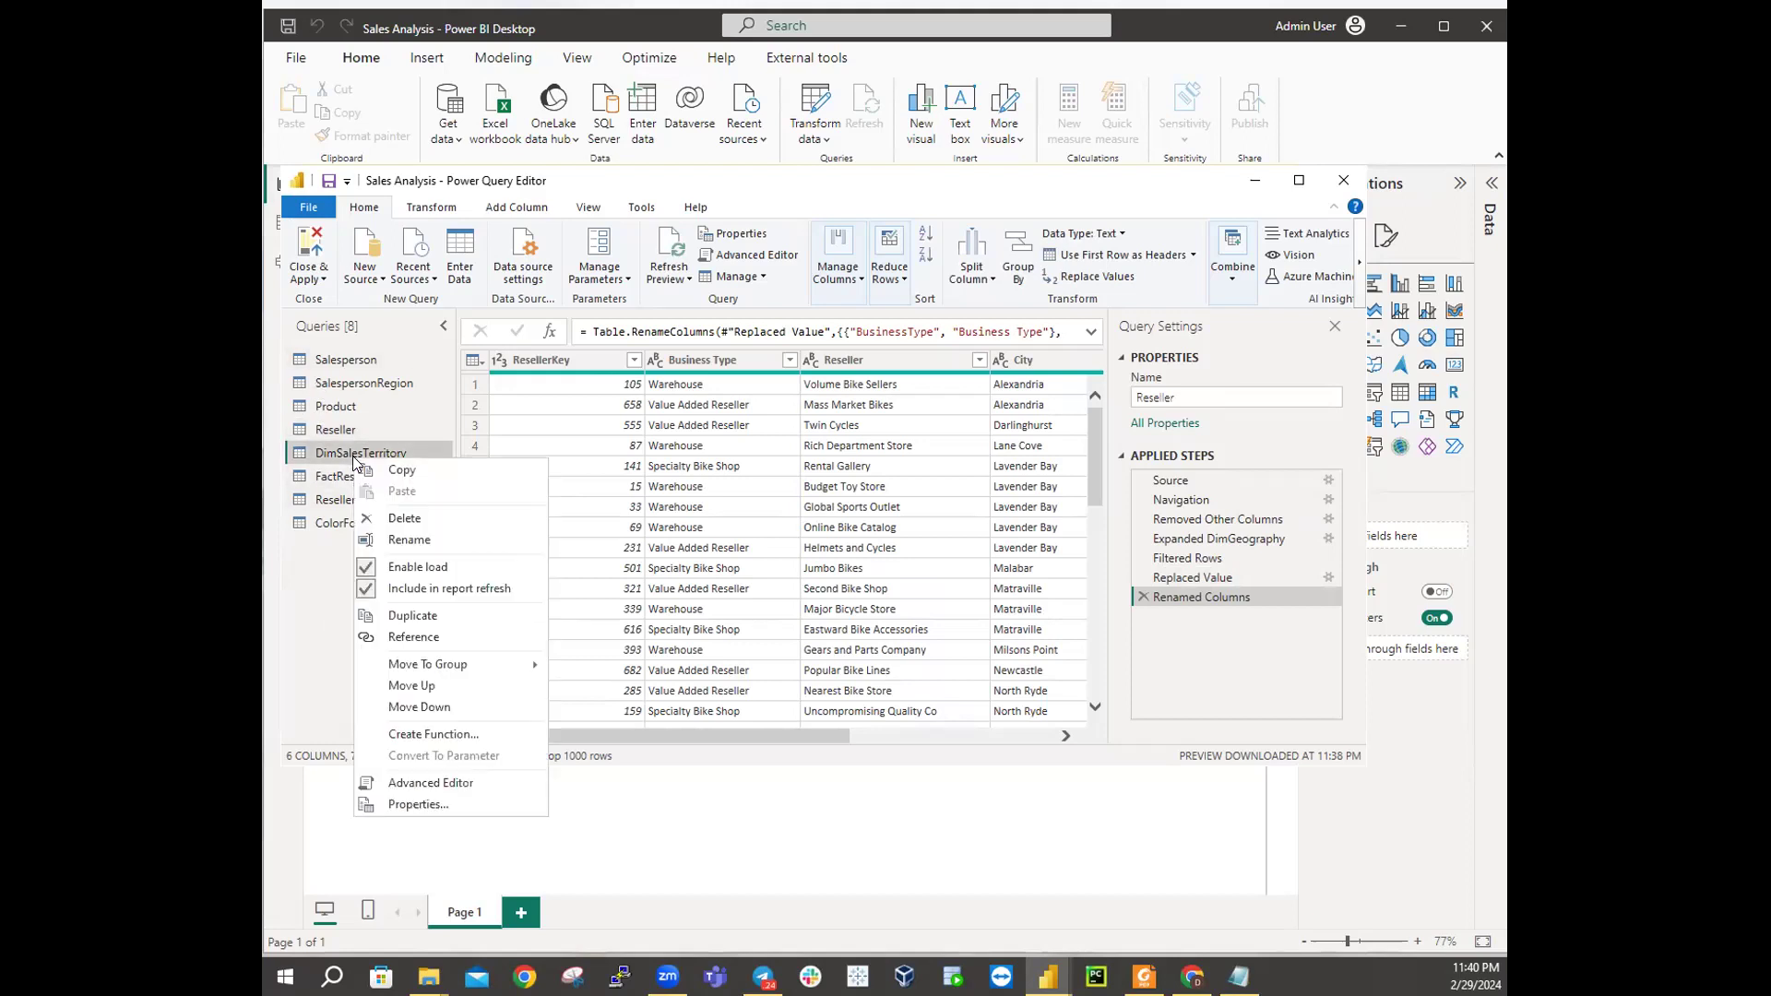
click(380, 539)
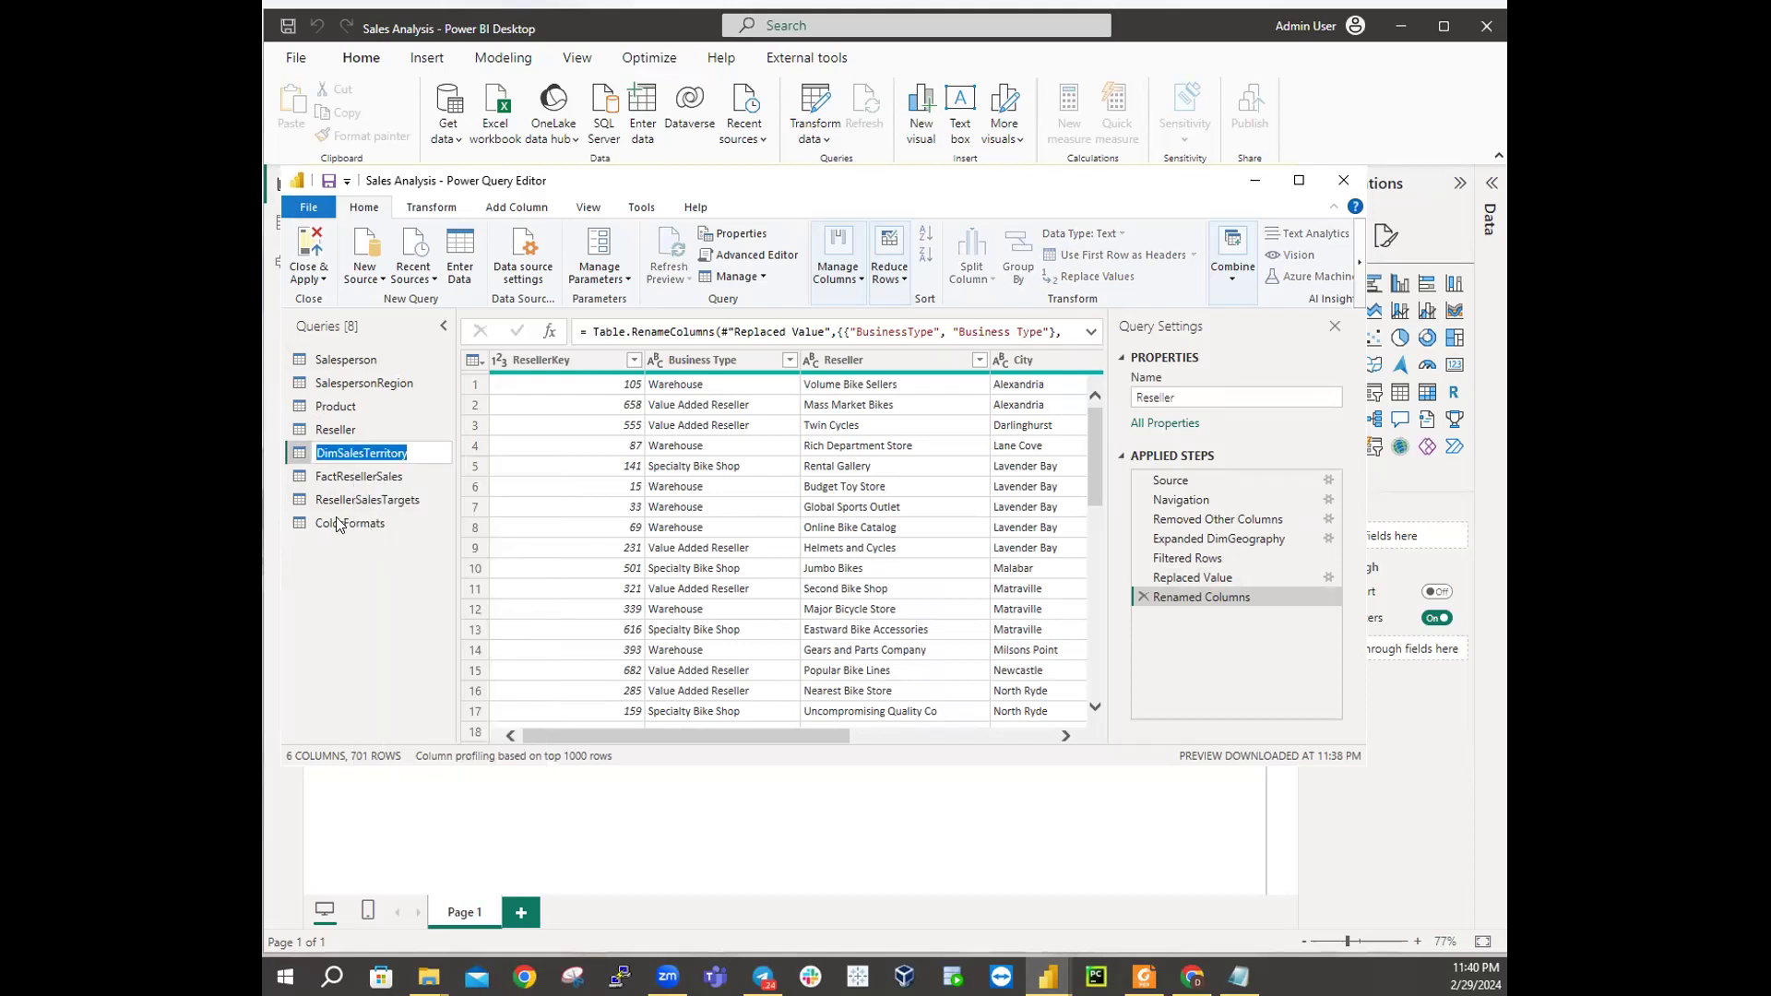
text(Region)
key(Return)
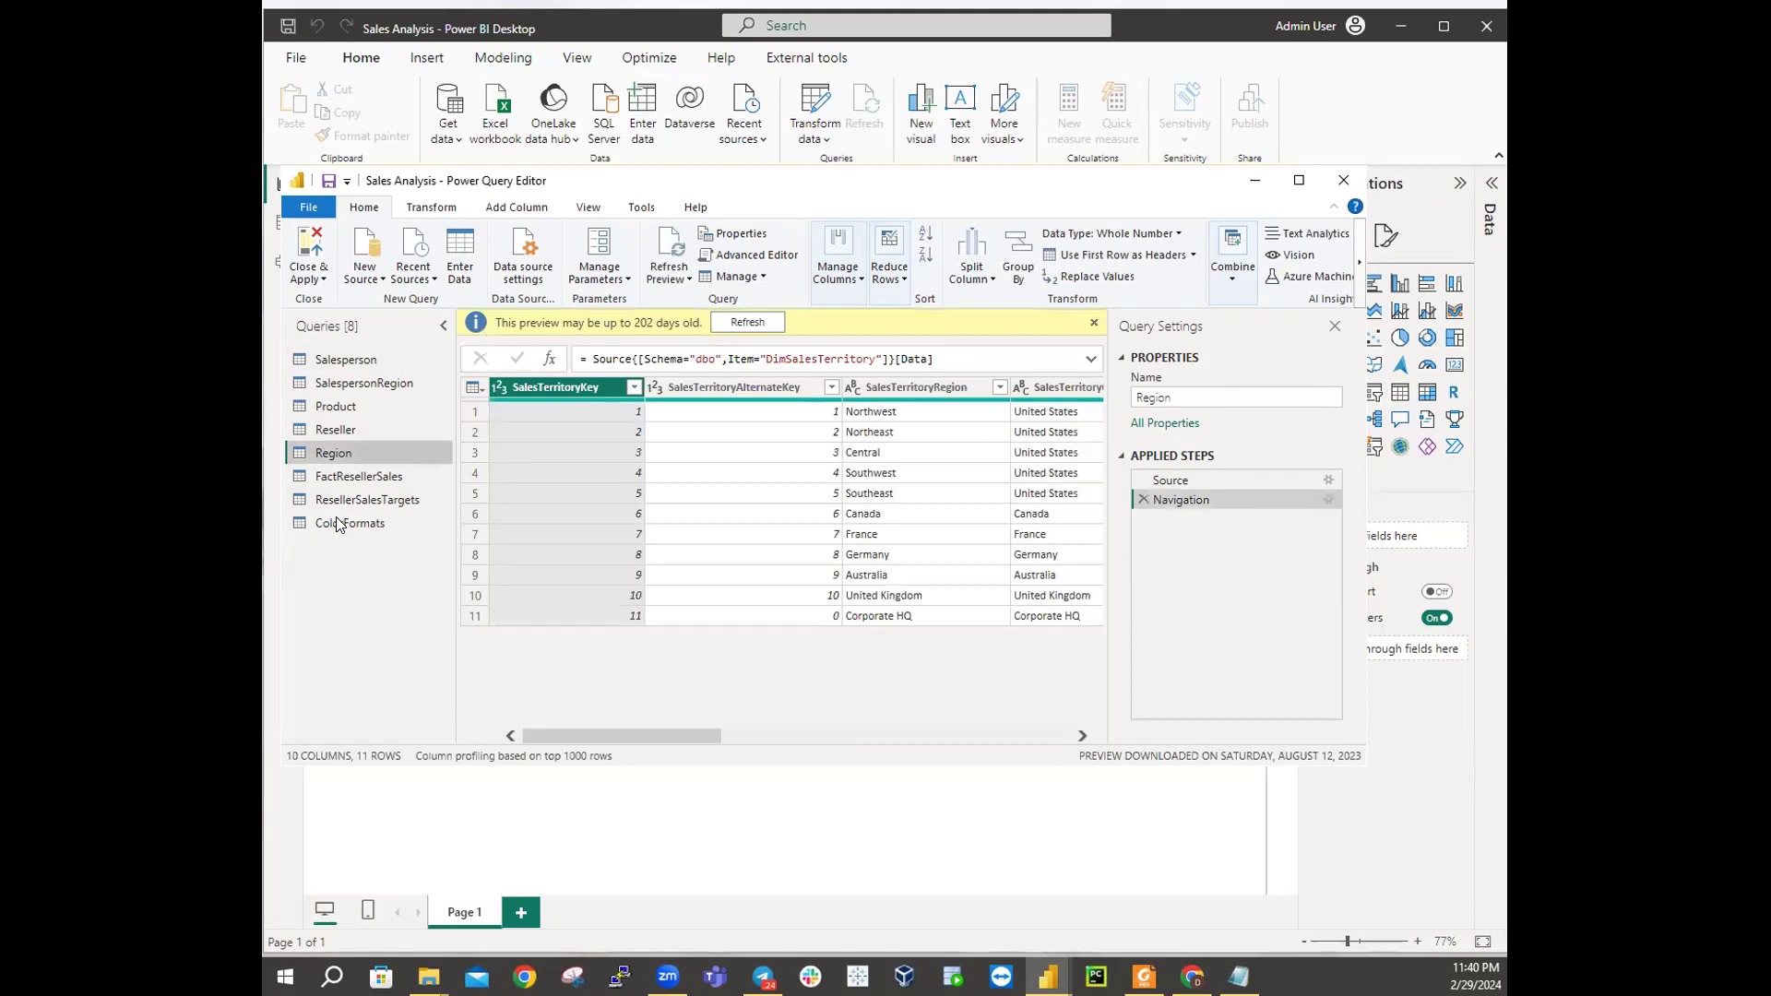
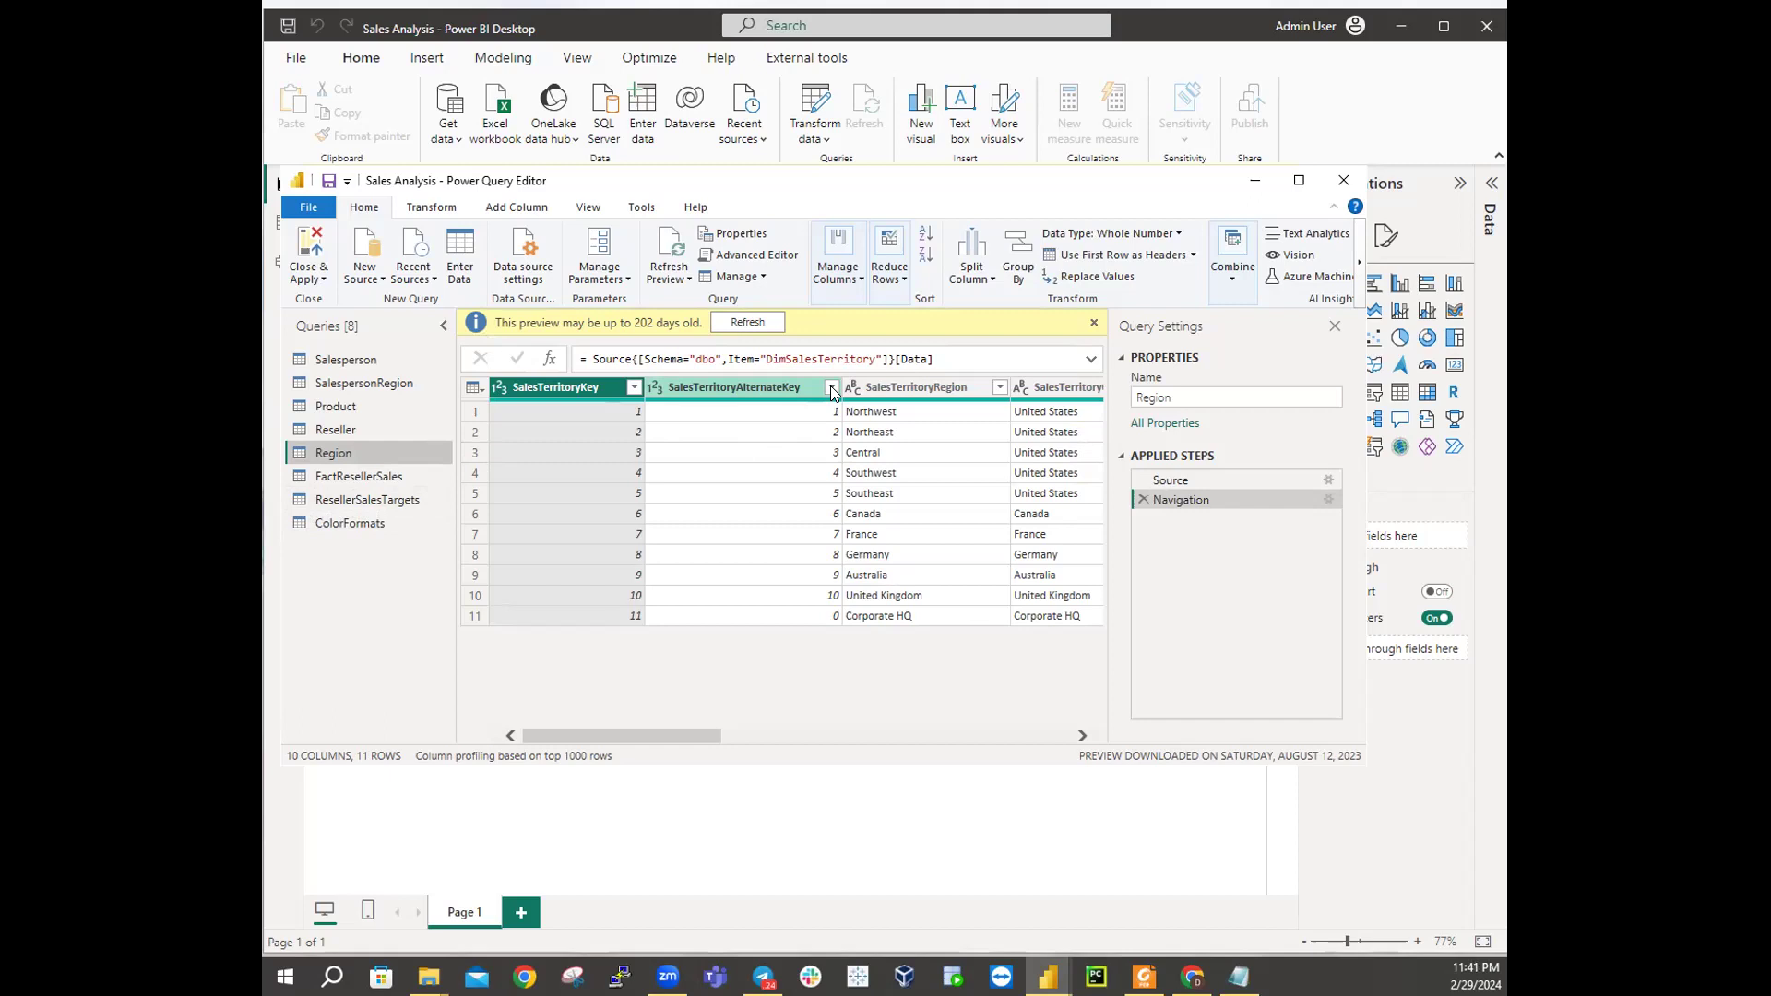
click(830, 385)
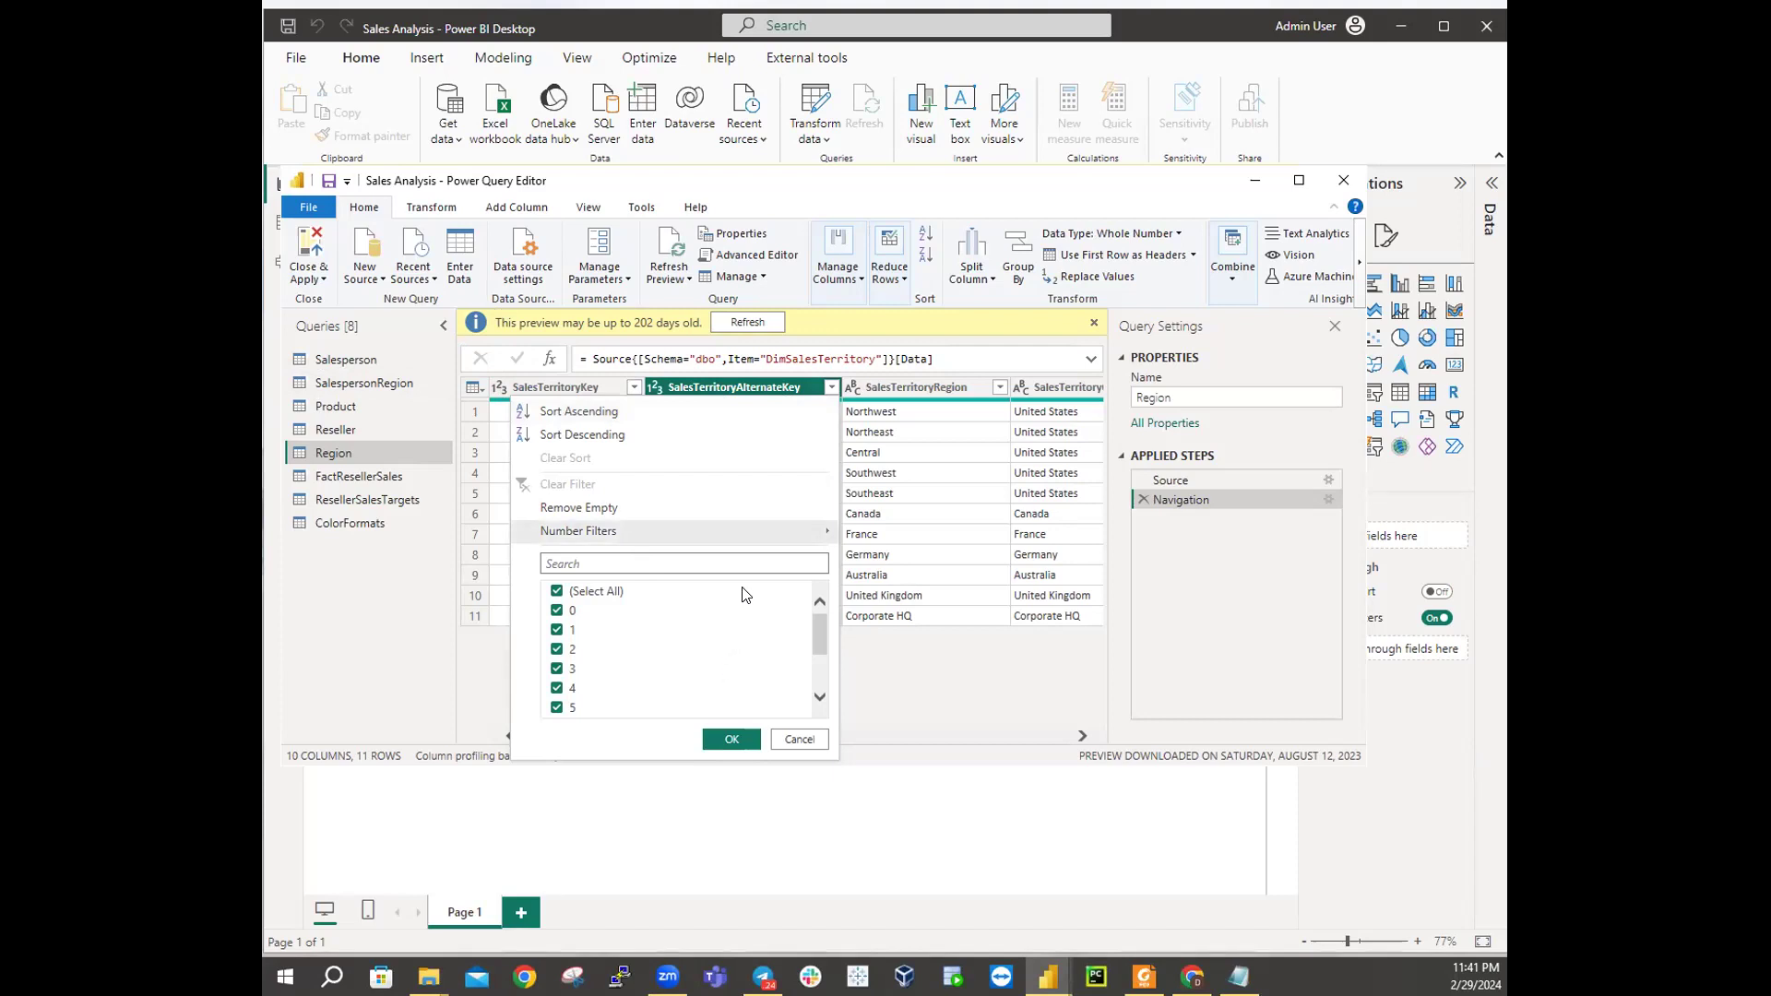
click(384, 280)
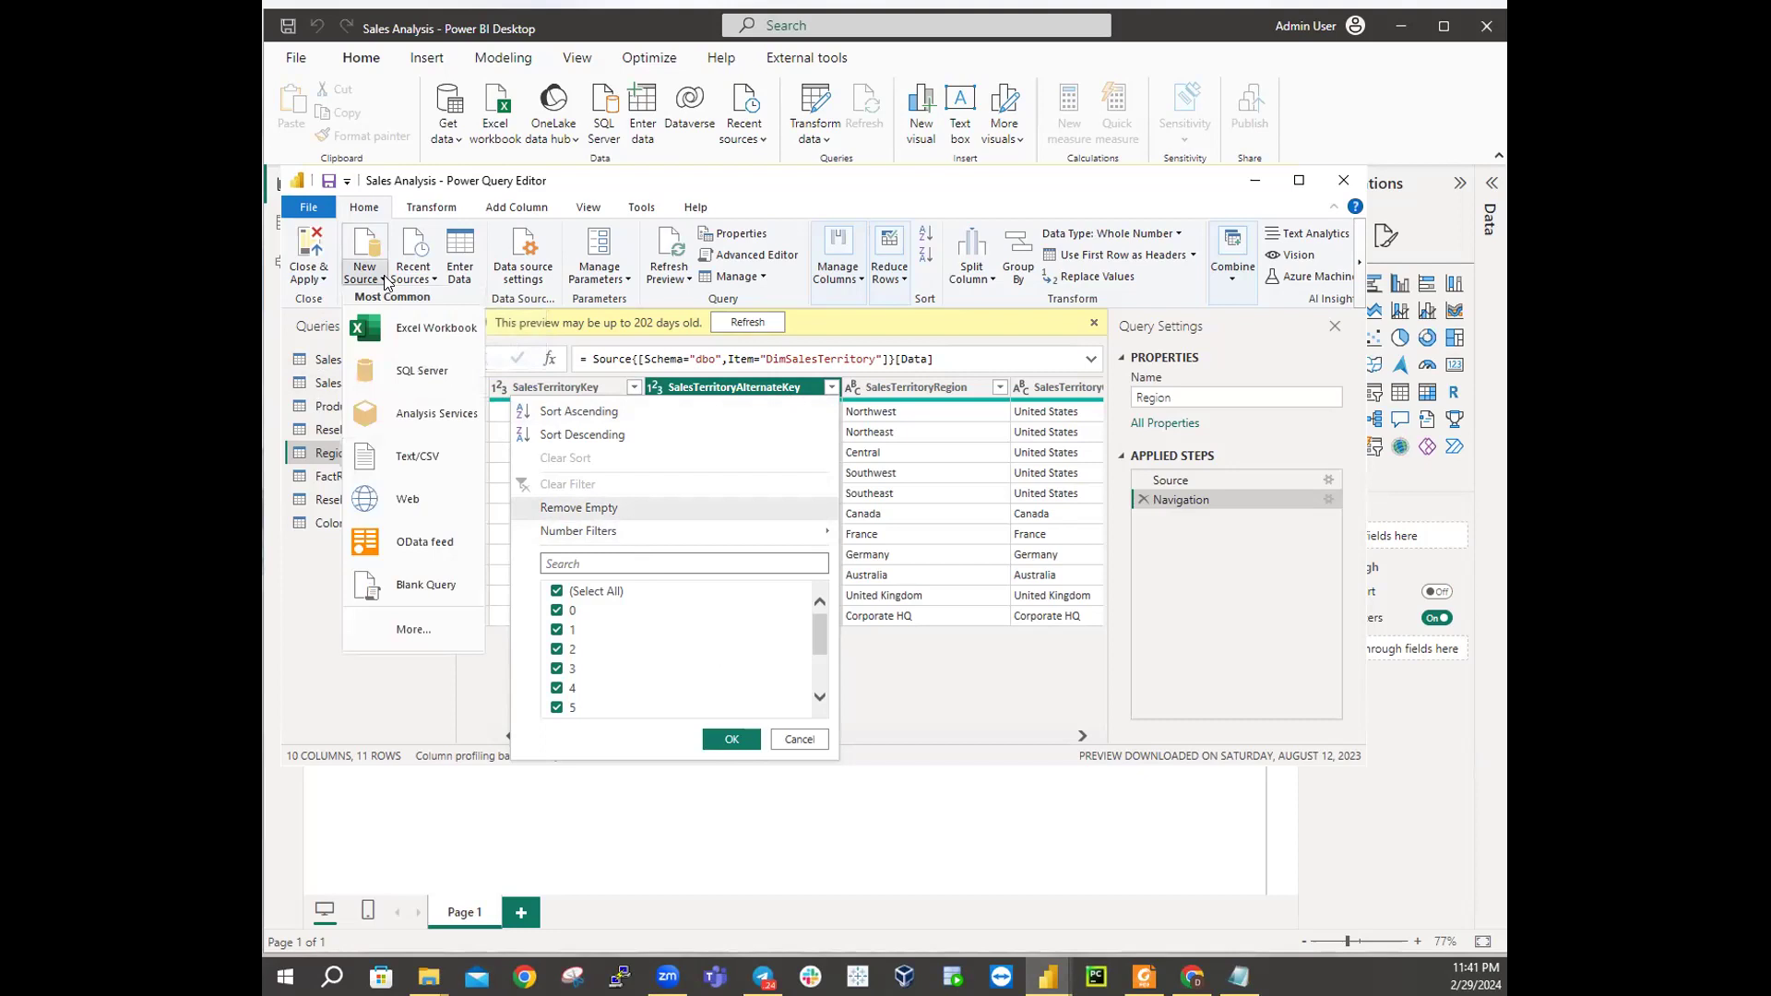
click(422, 373)
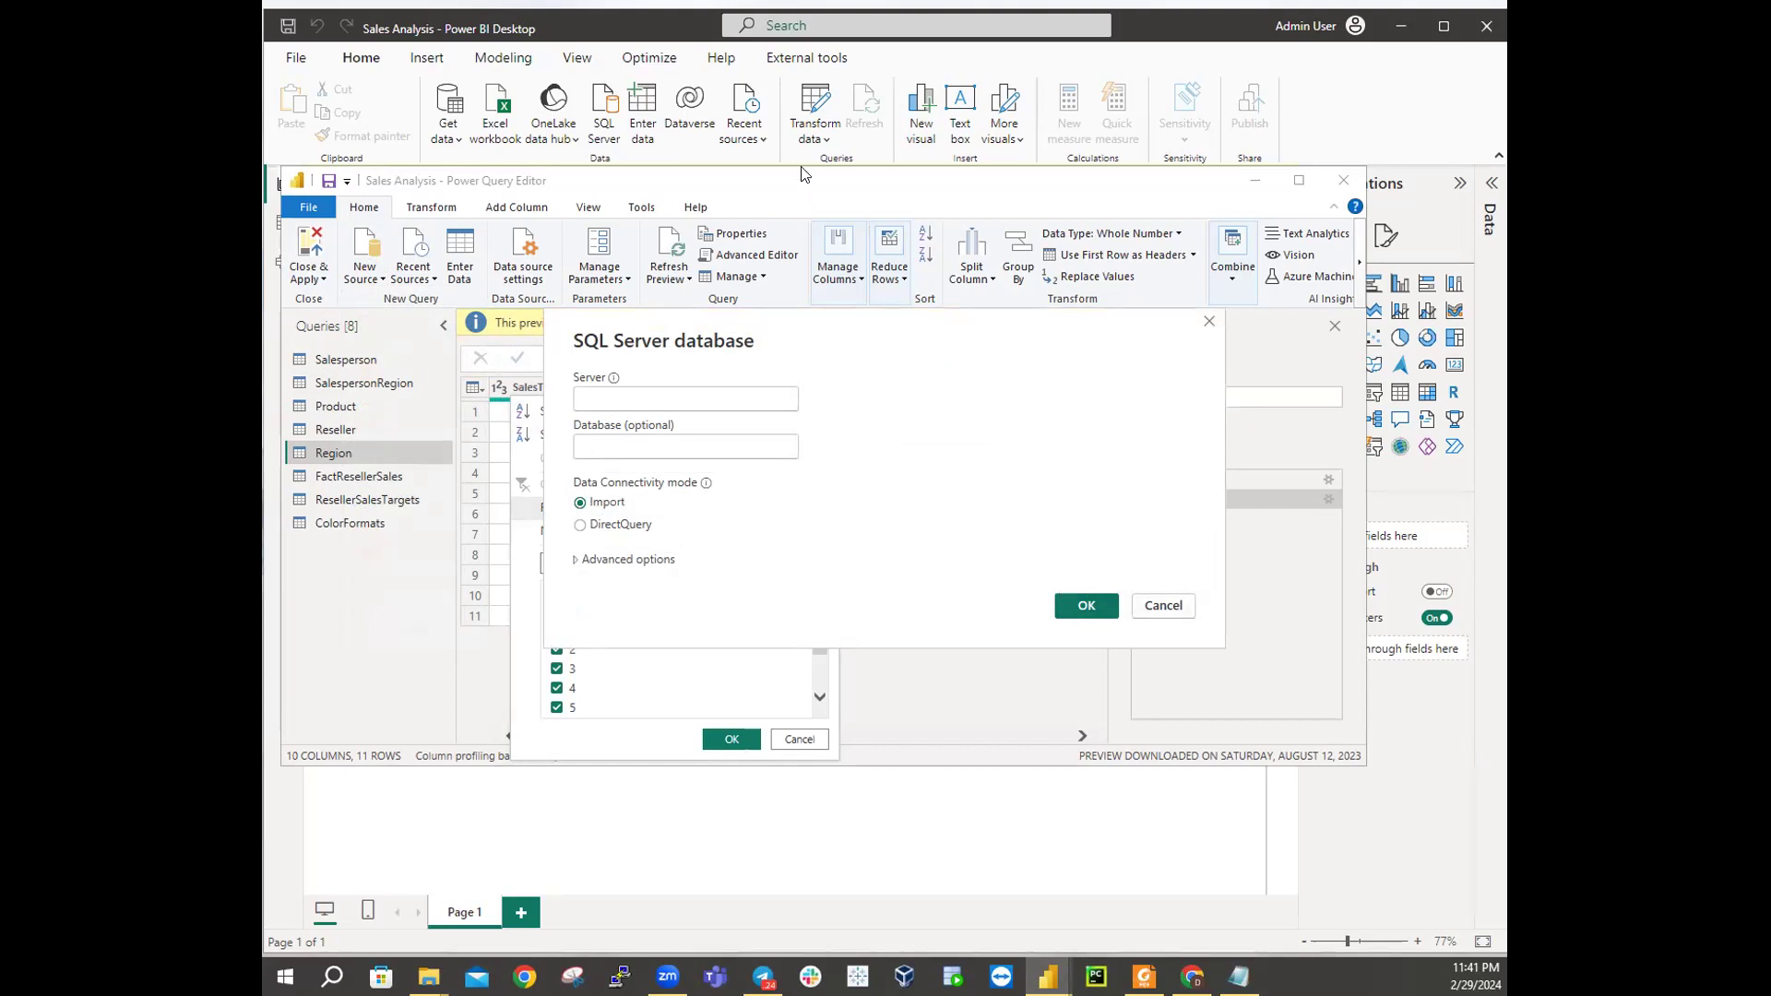
click(1164, 606)
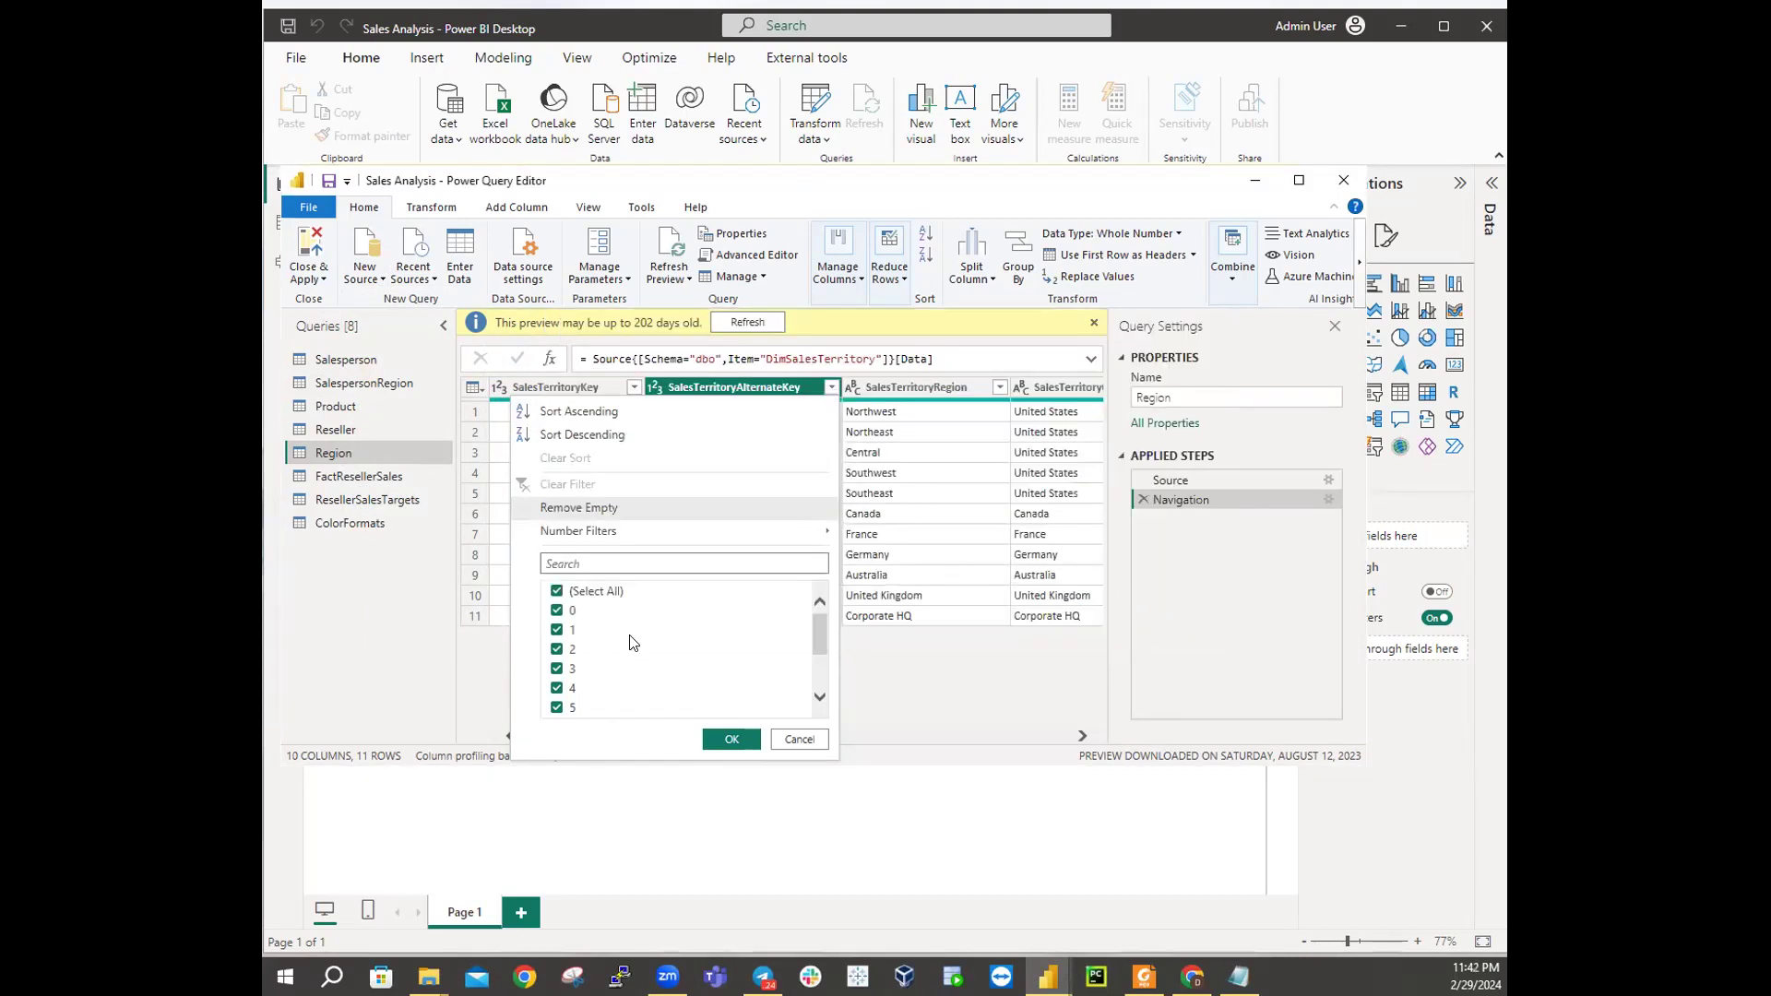
click(799, 739)
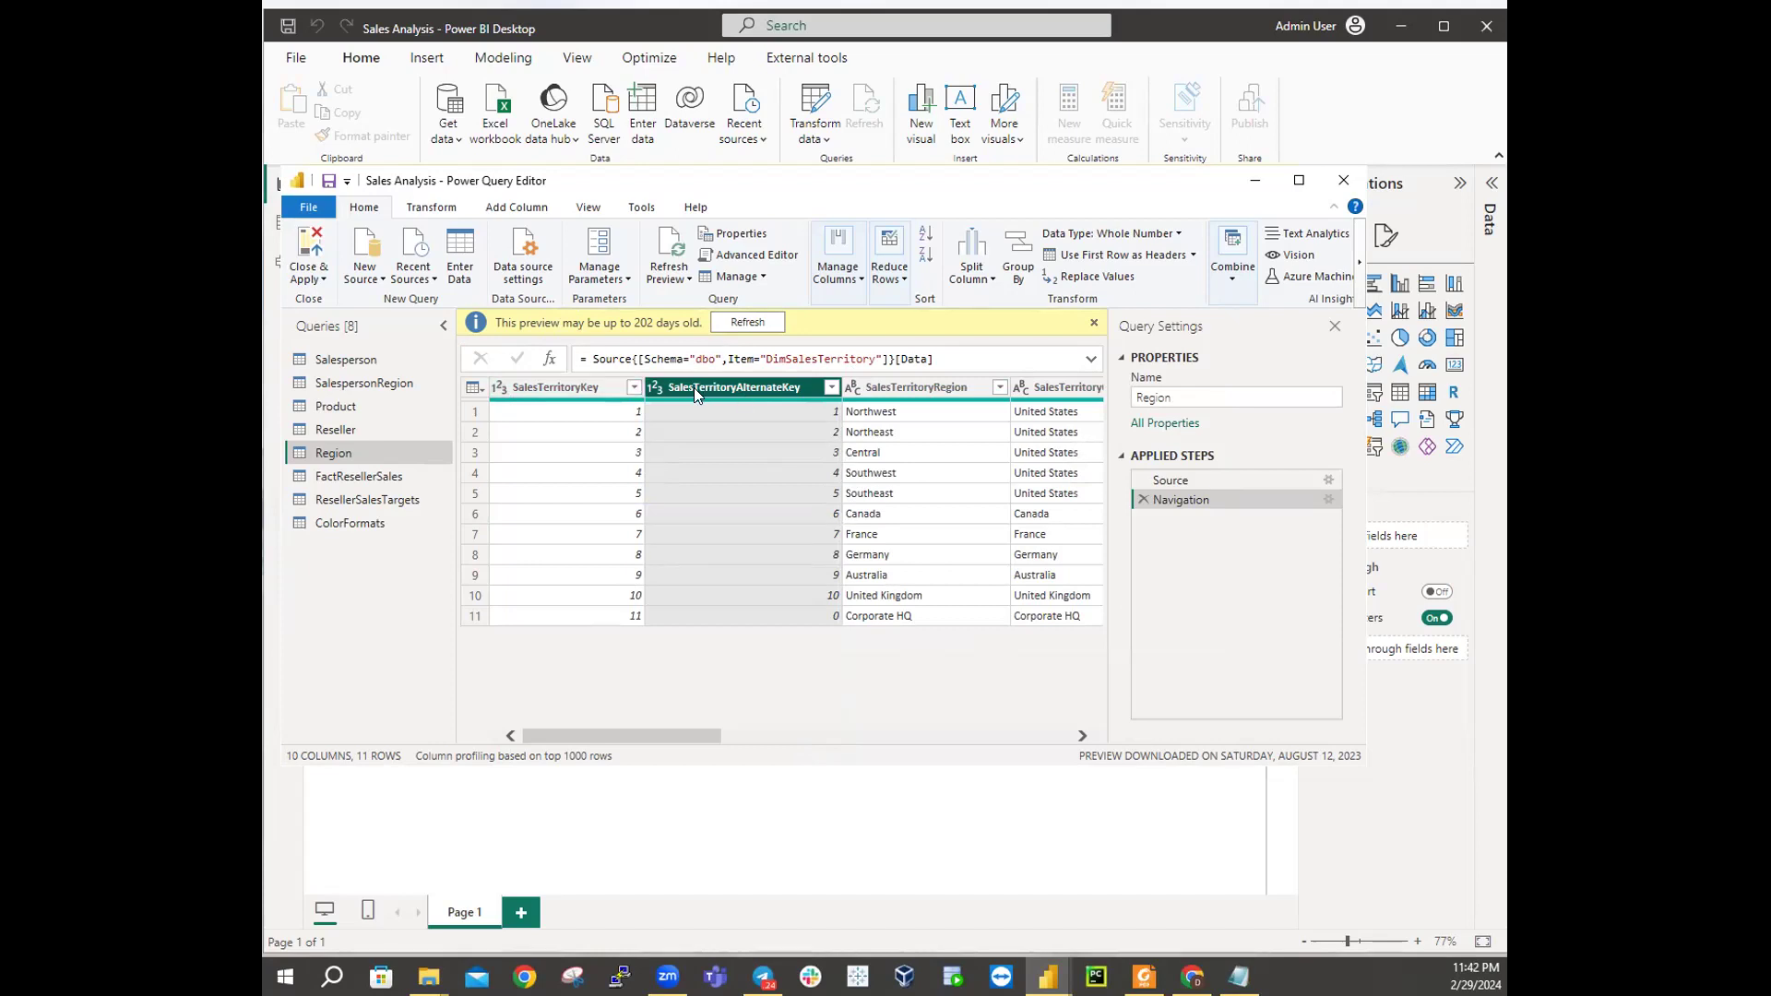
Step: Filter the SalesTerritoryAlternateKey column of the Region query to exclude the value 0
click(830, 389)
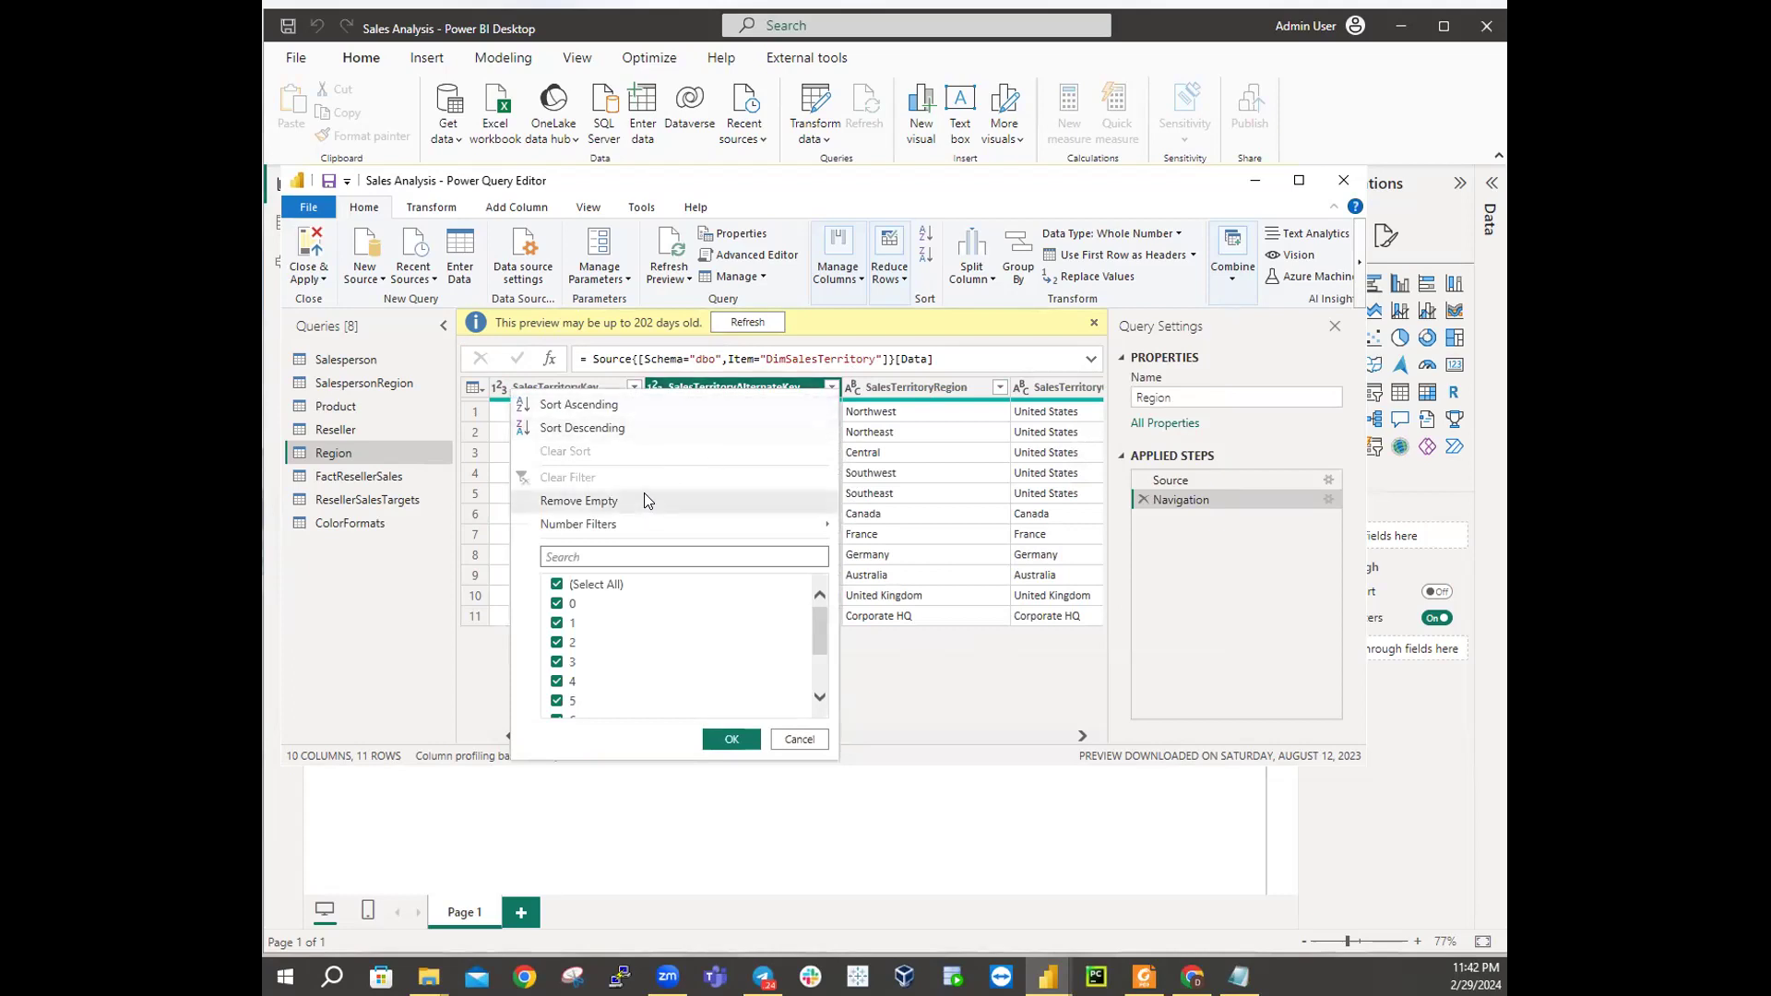
click(556, 605)
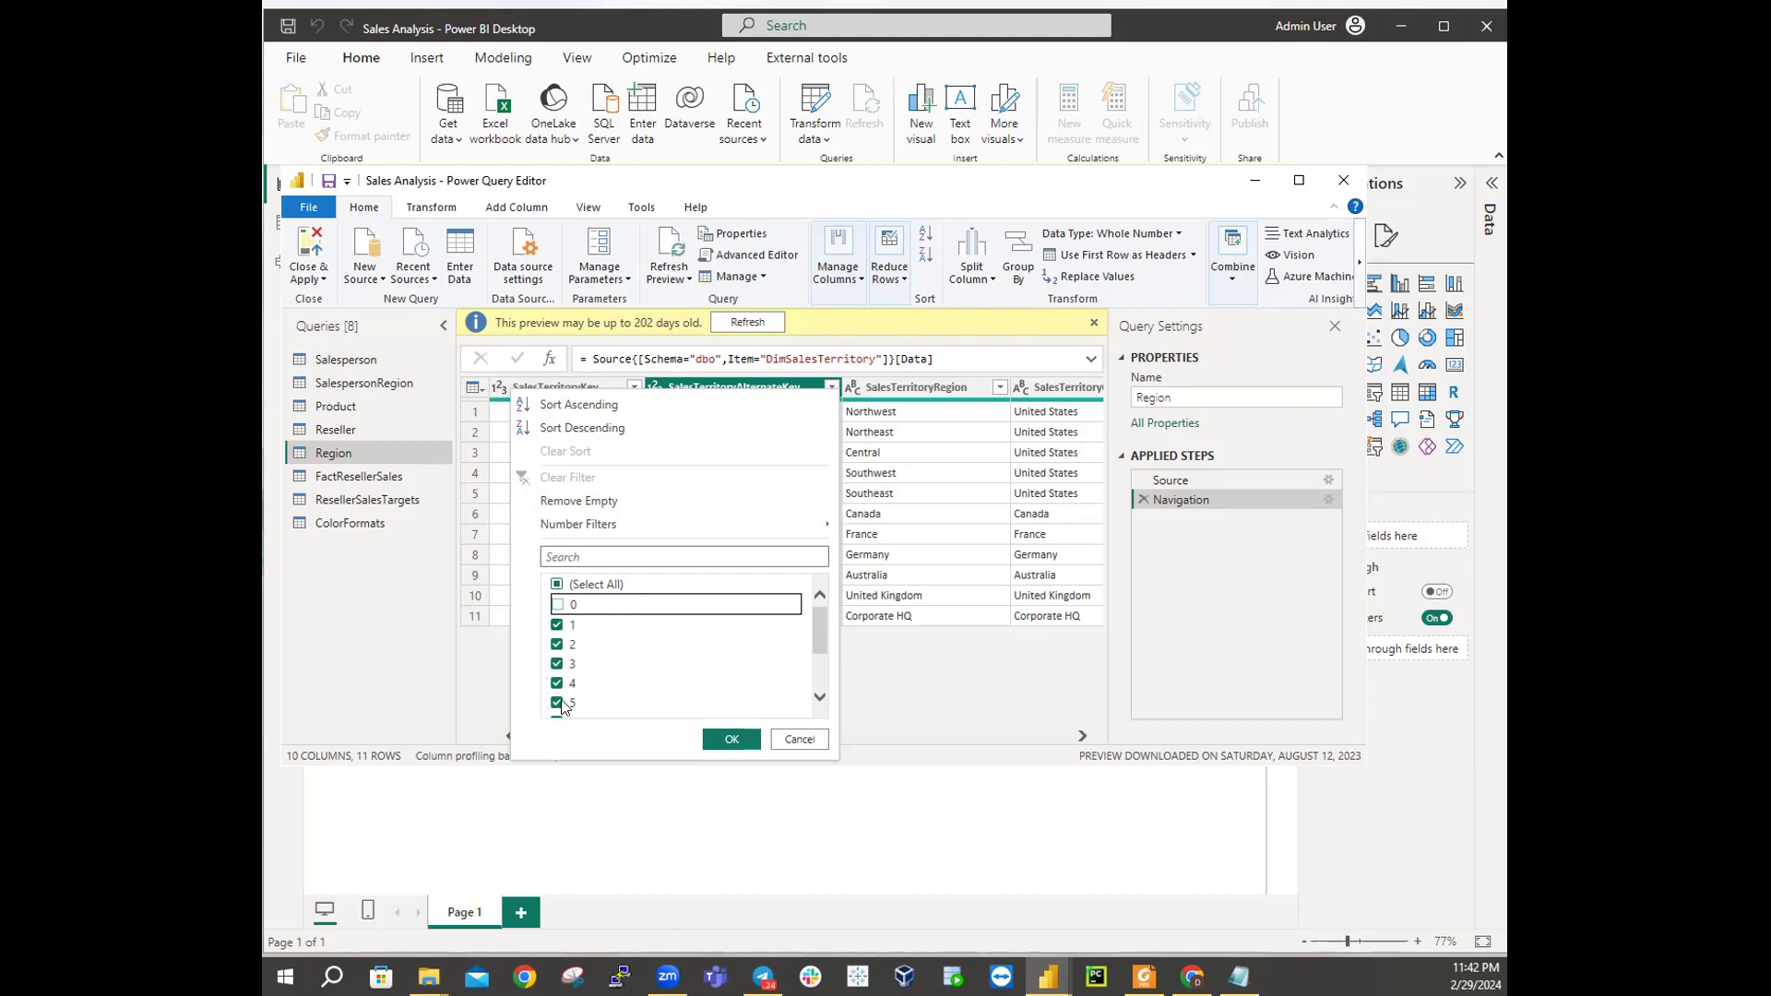
scroll(723, 661, down, 2)
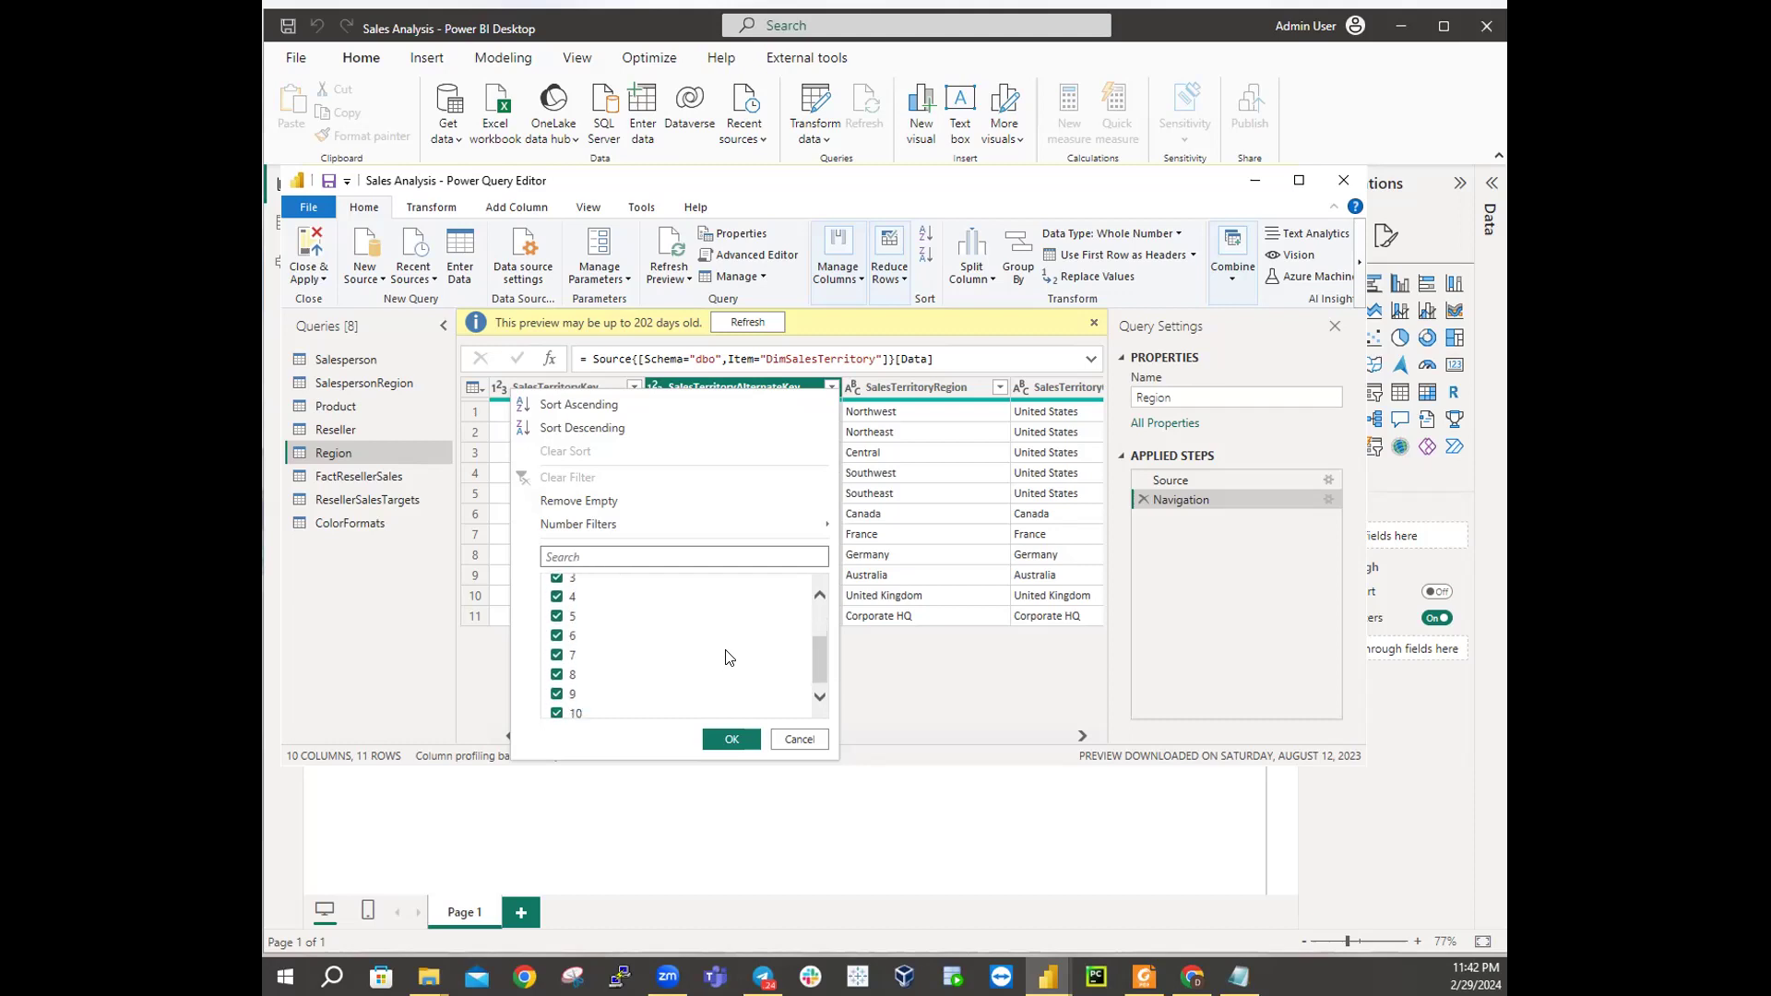
scroll(725, 657, up, 2)
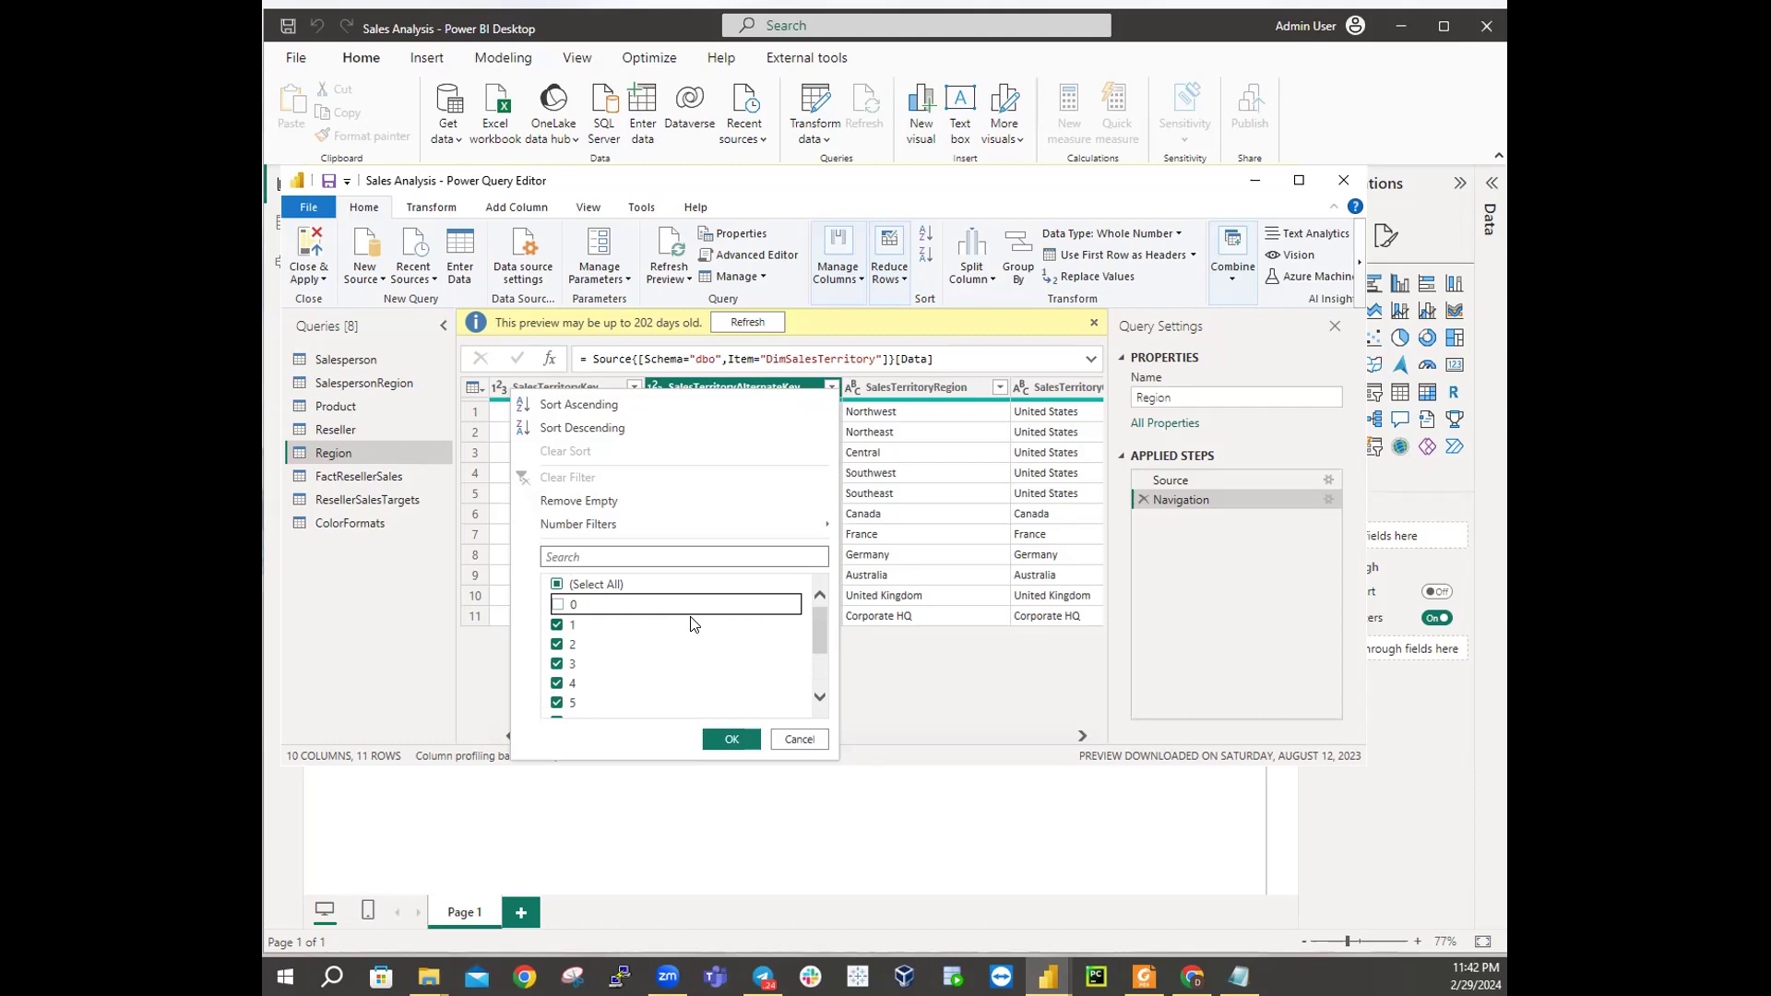
click(715, 738)
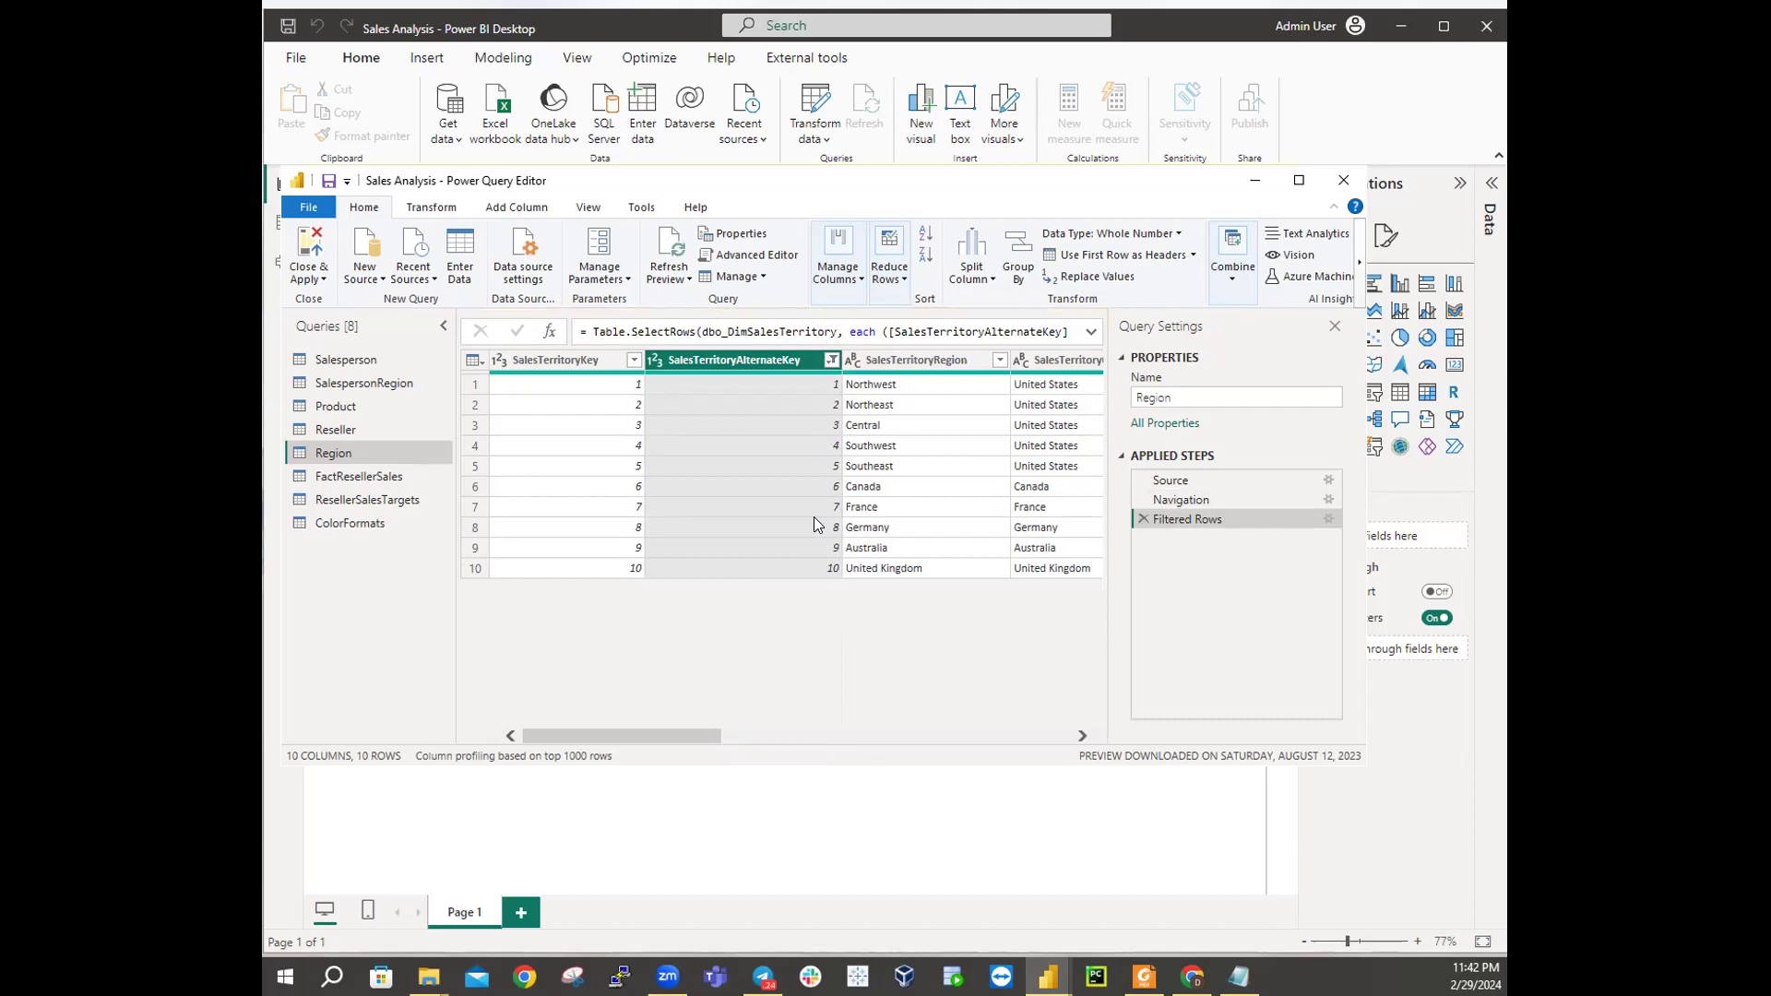
Step: Remove the Filtered Rows step of the Region query and filter SalesTerritoryAlternateKey again to exclude the value 0
click(1140, 519)
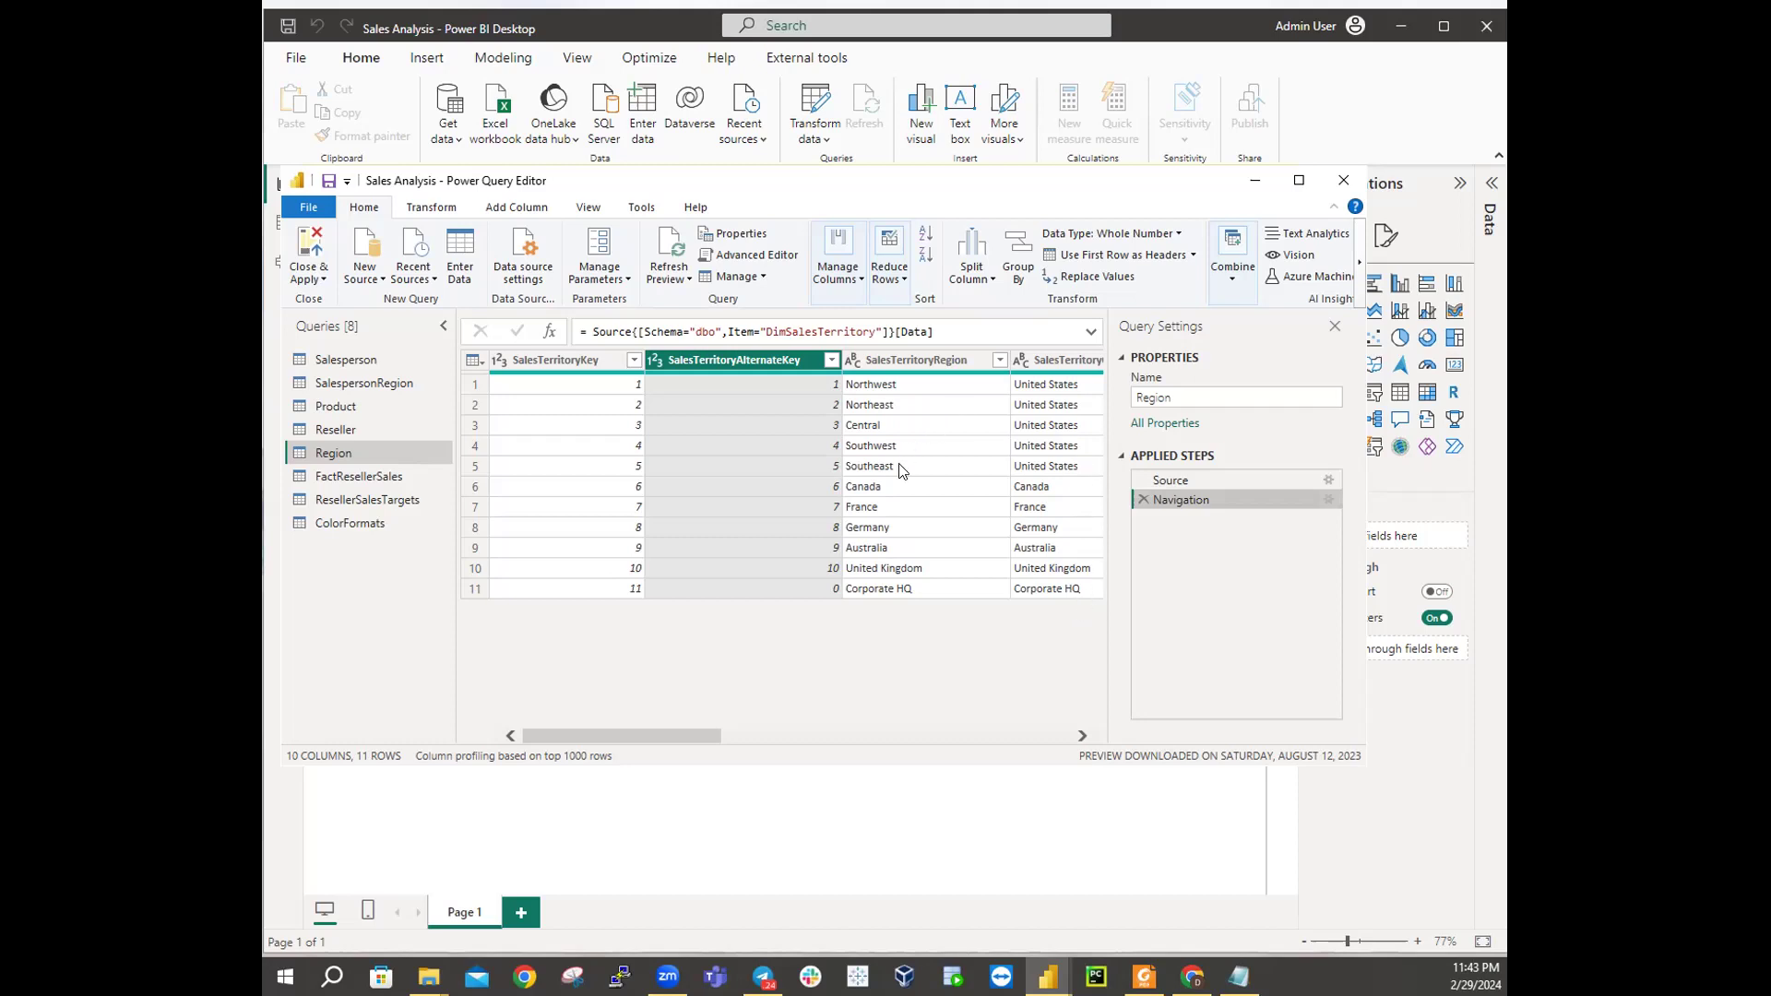
click(832, 360)
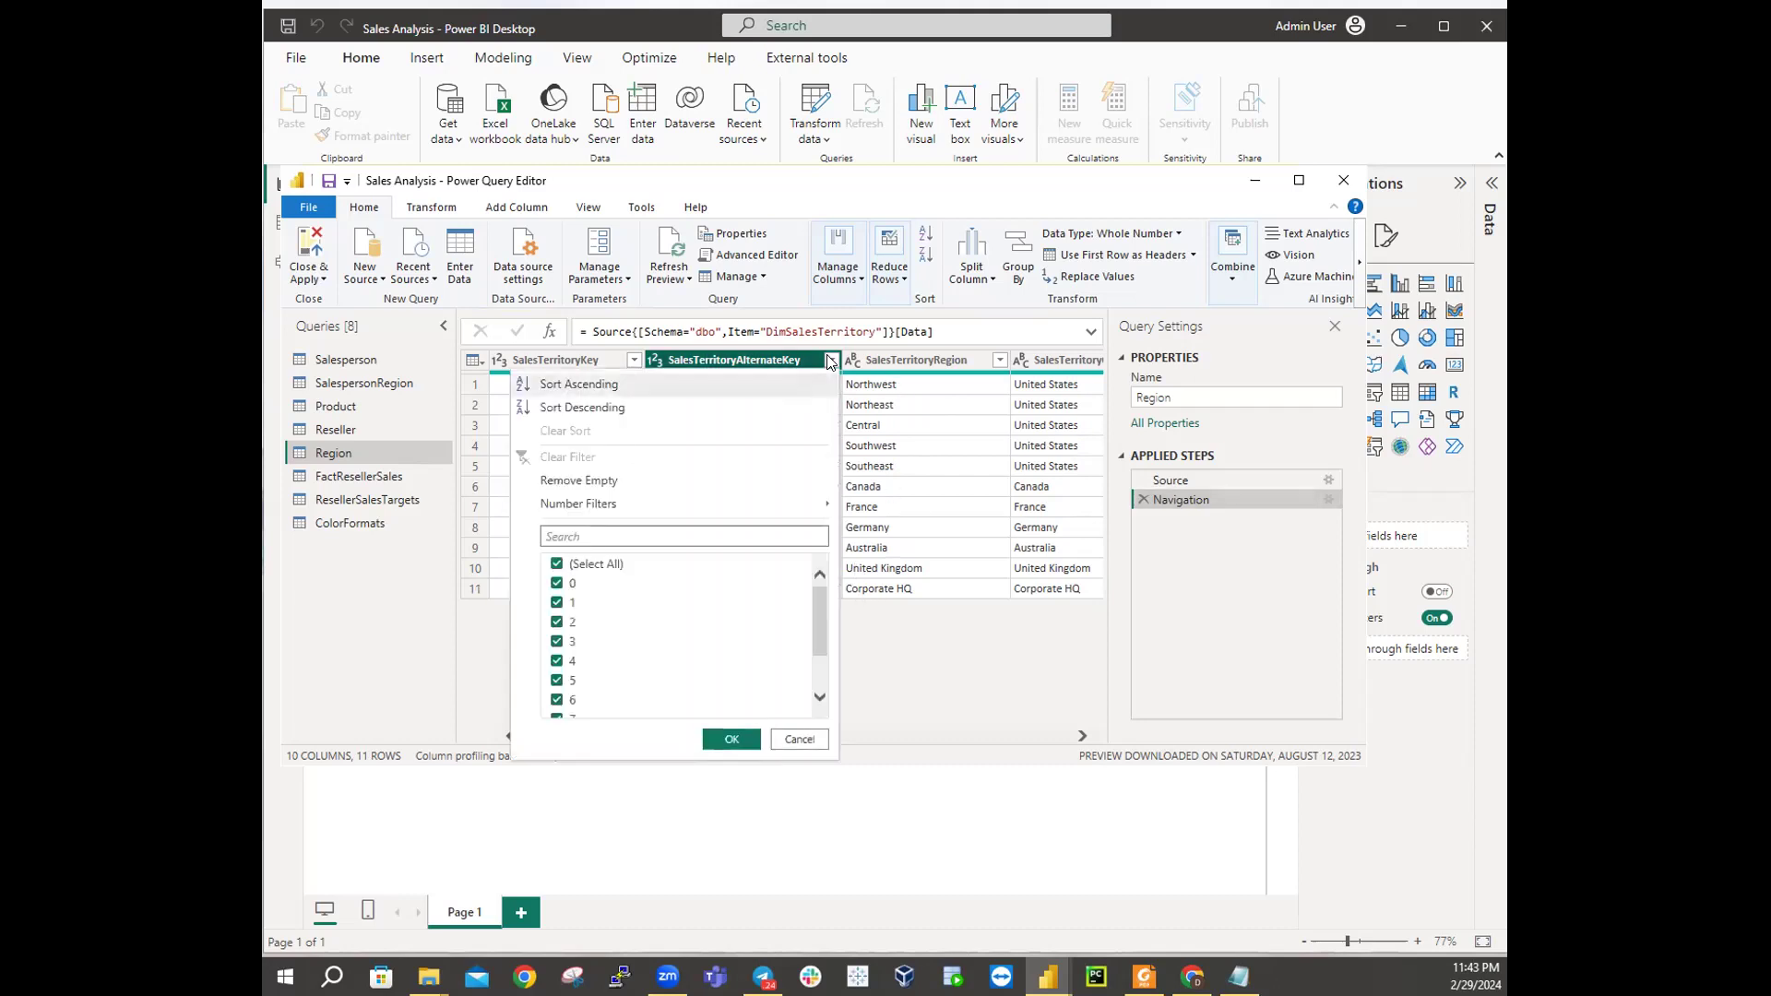
click(556, 585)
click(733, 740)
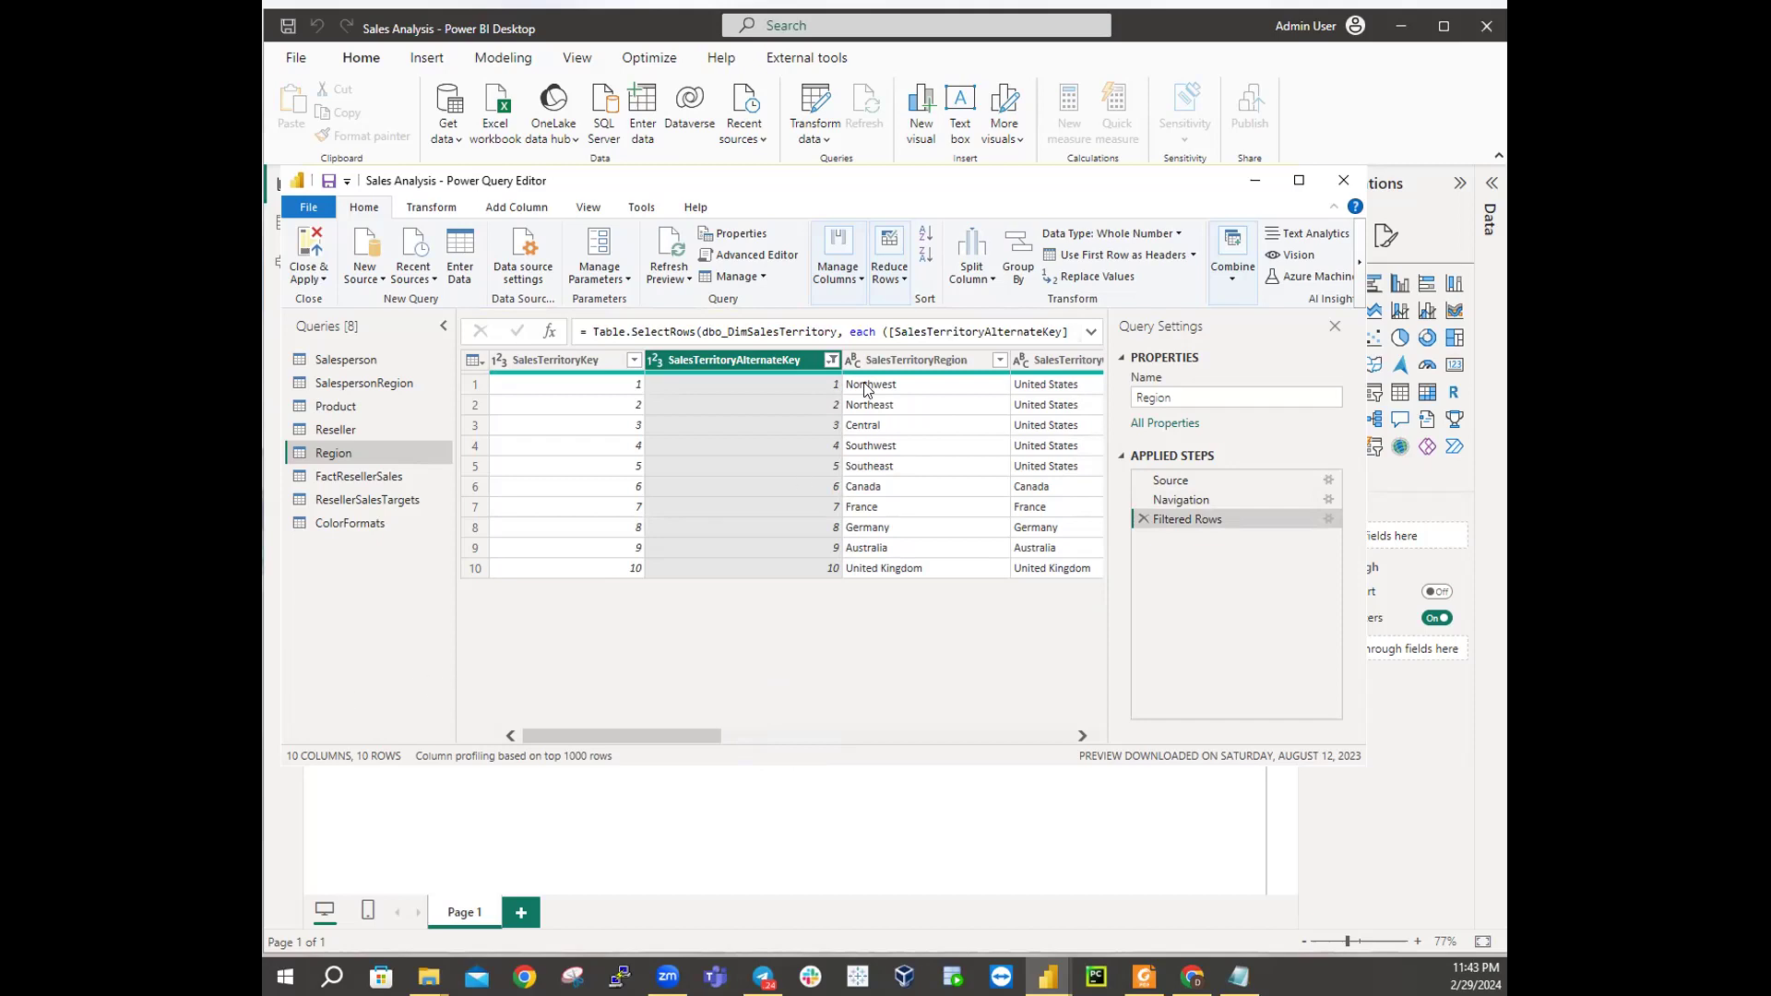
Step: Keep only the SalesTerritoryKey, SalesTerritoryRegion, SalesTerritoryCountry and SalesTerritoryGroup columns in the Region query
click(856, 282)
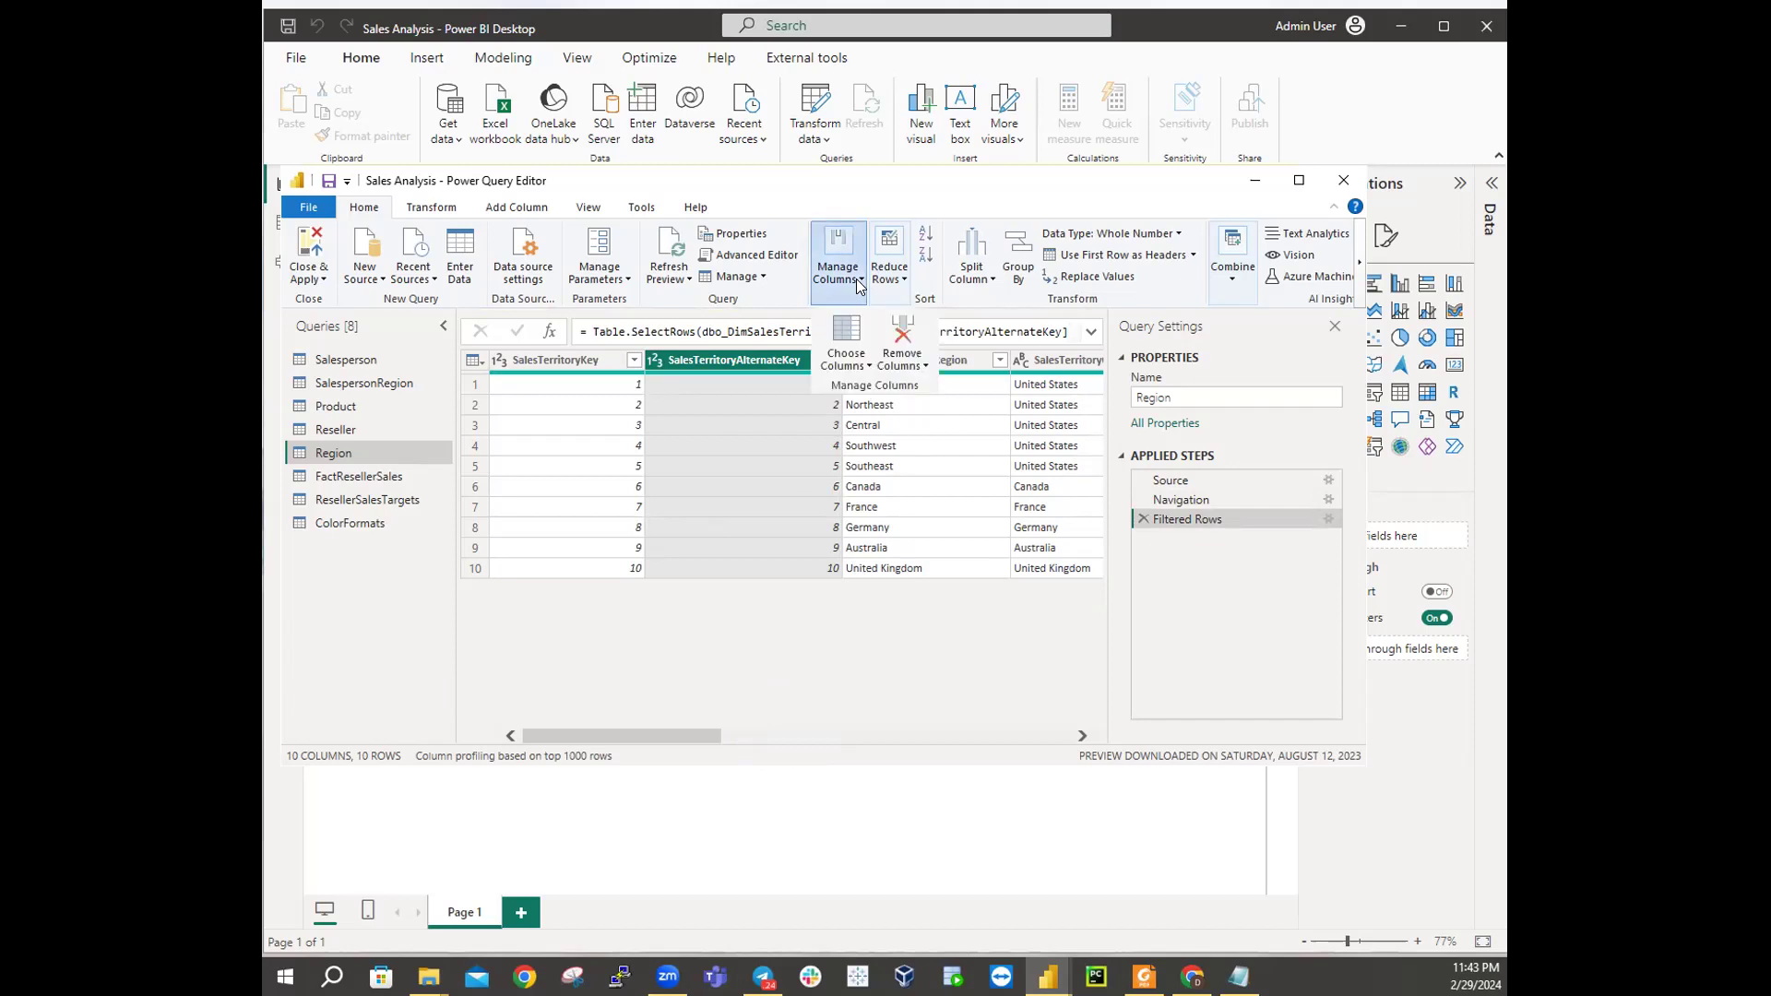
click(868, 367)
click(891, 387)
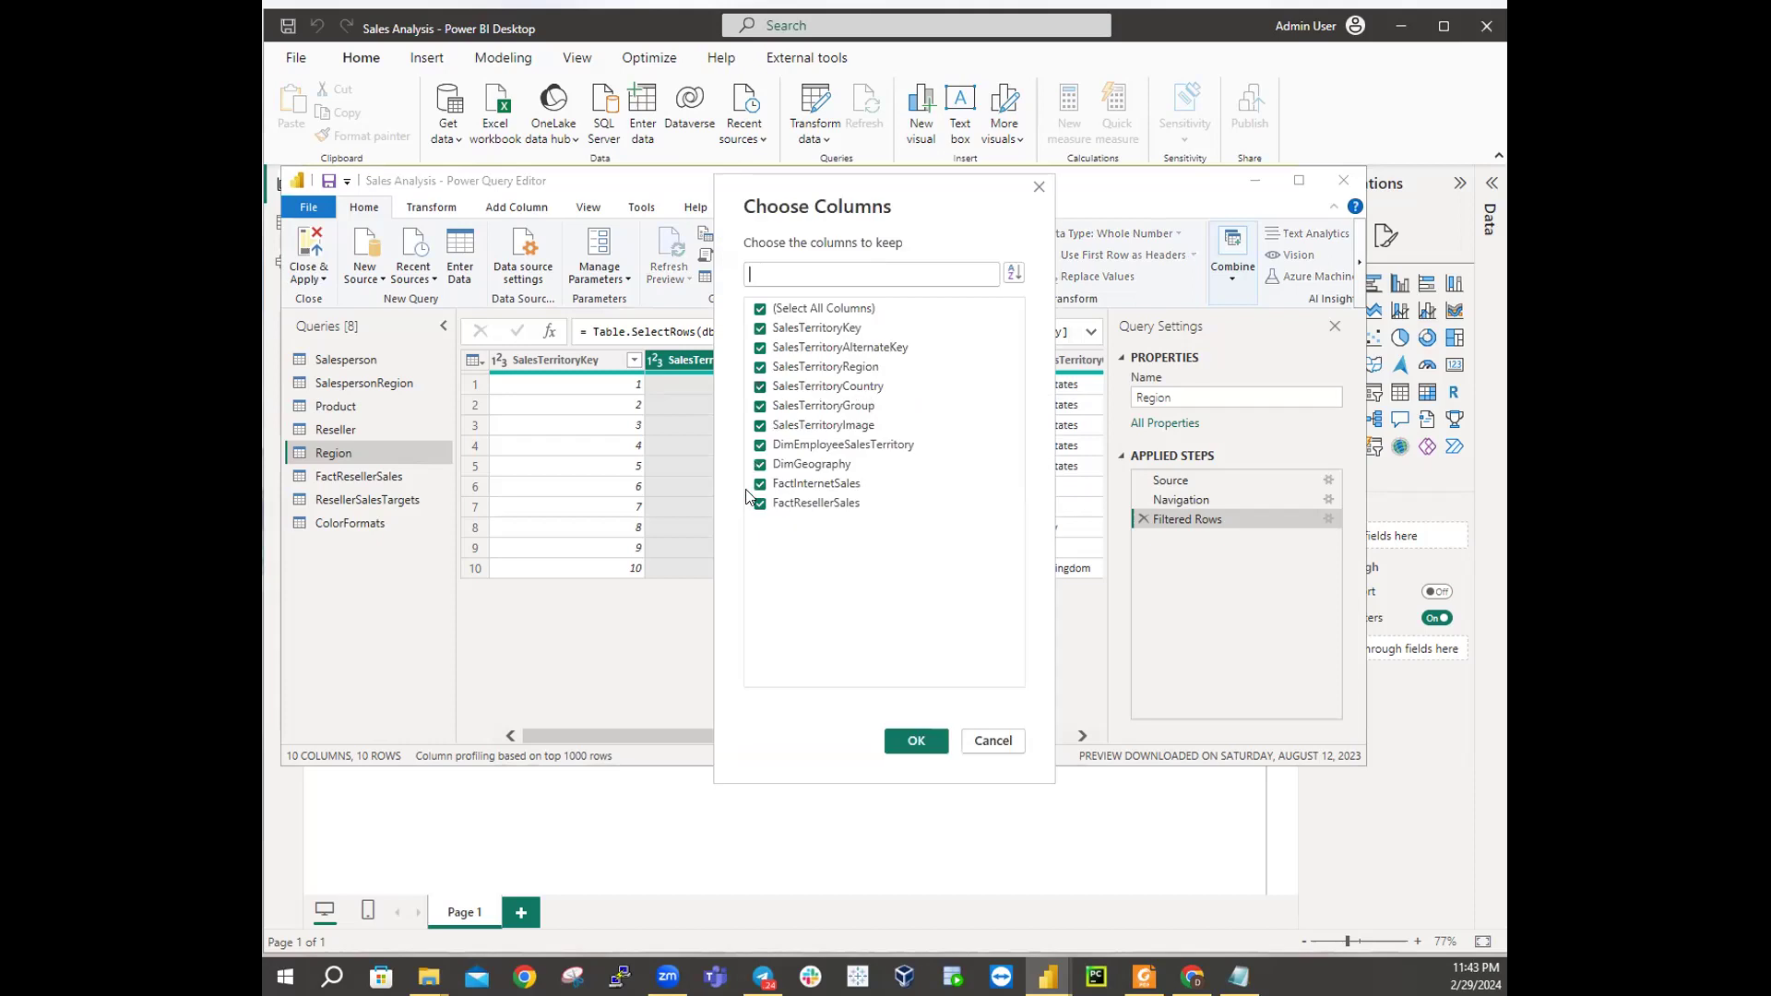
click(762, 310)
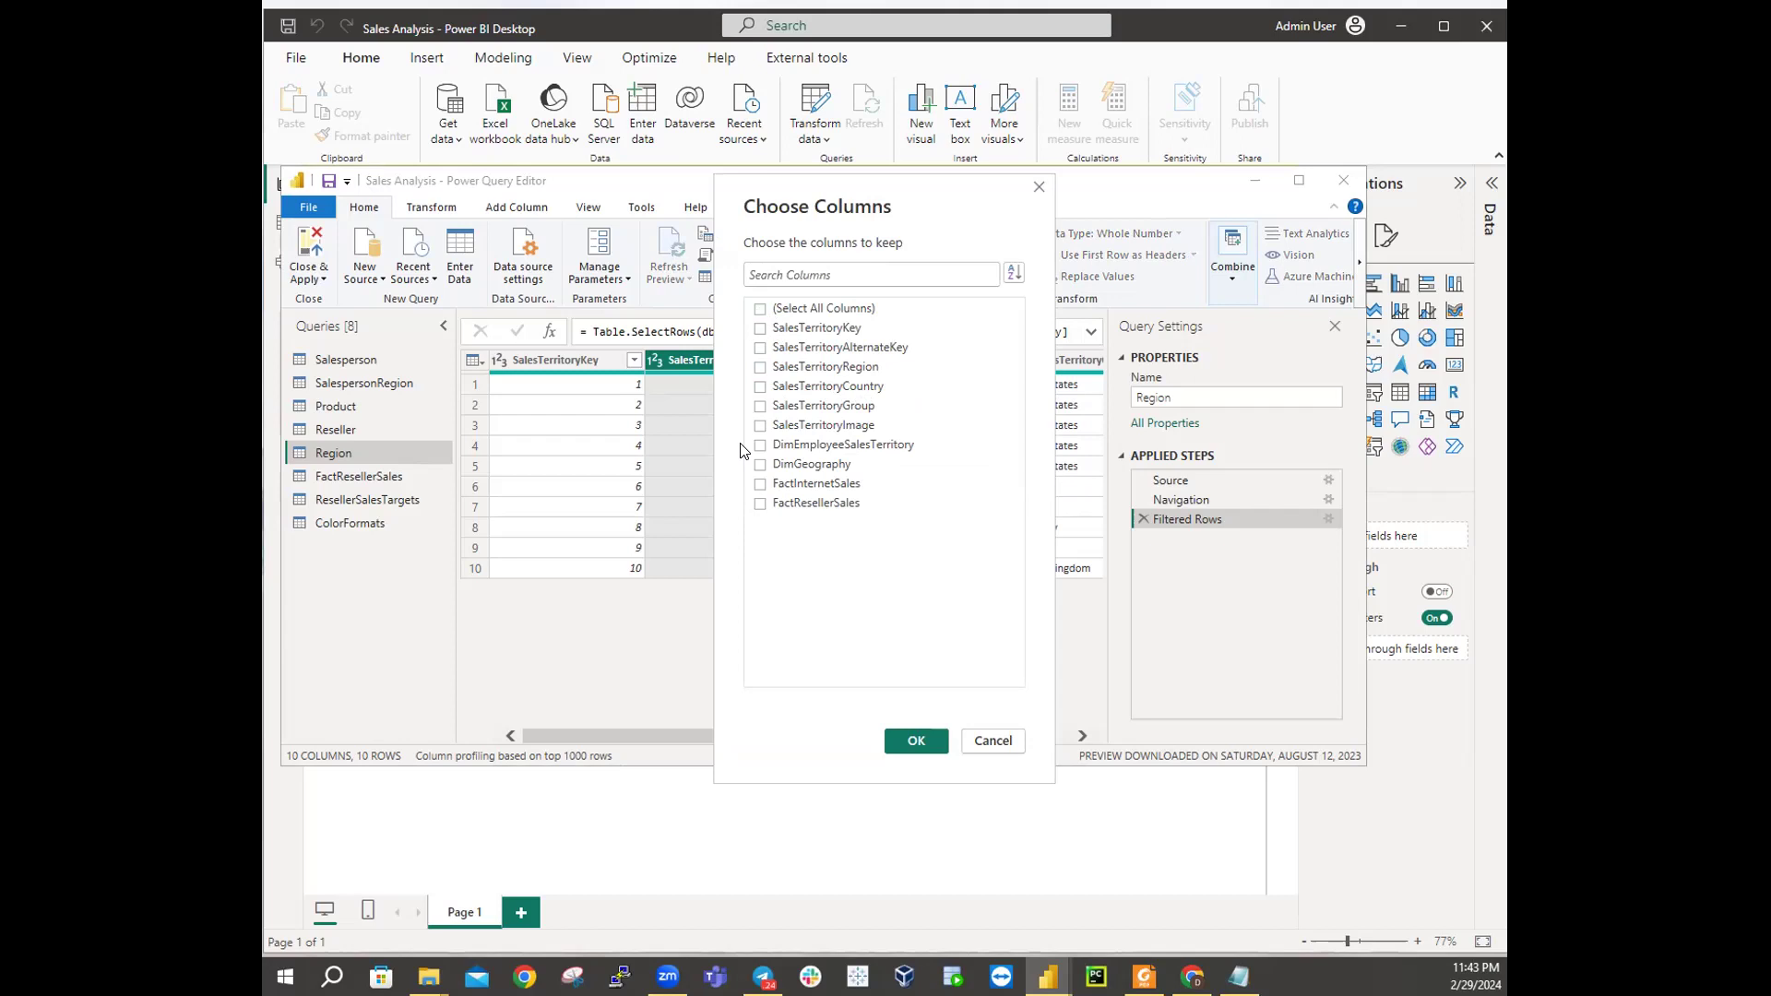
click(760, 329)
click(762, 369)
click(762, 388)
click(760, 407)
click(909, 737)
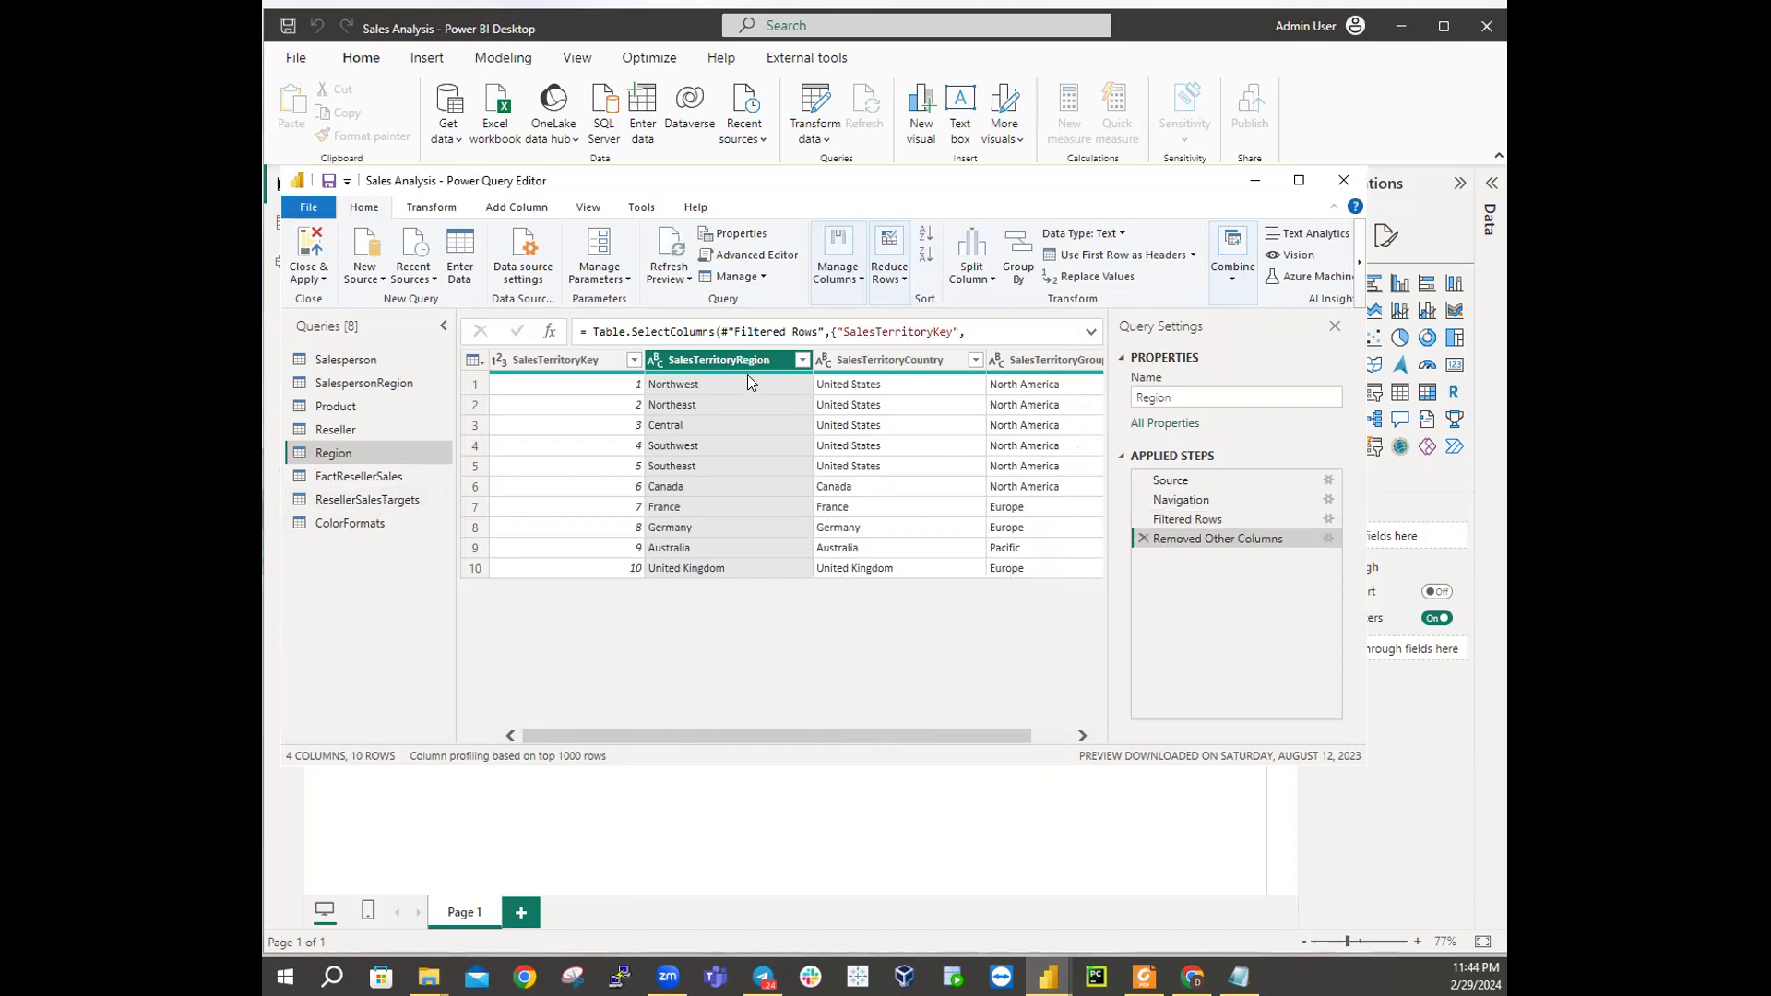
Step: Rename the SalesTerritoryRegion column of the Region query to Region
double_click(725, 362)
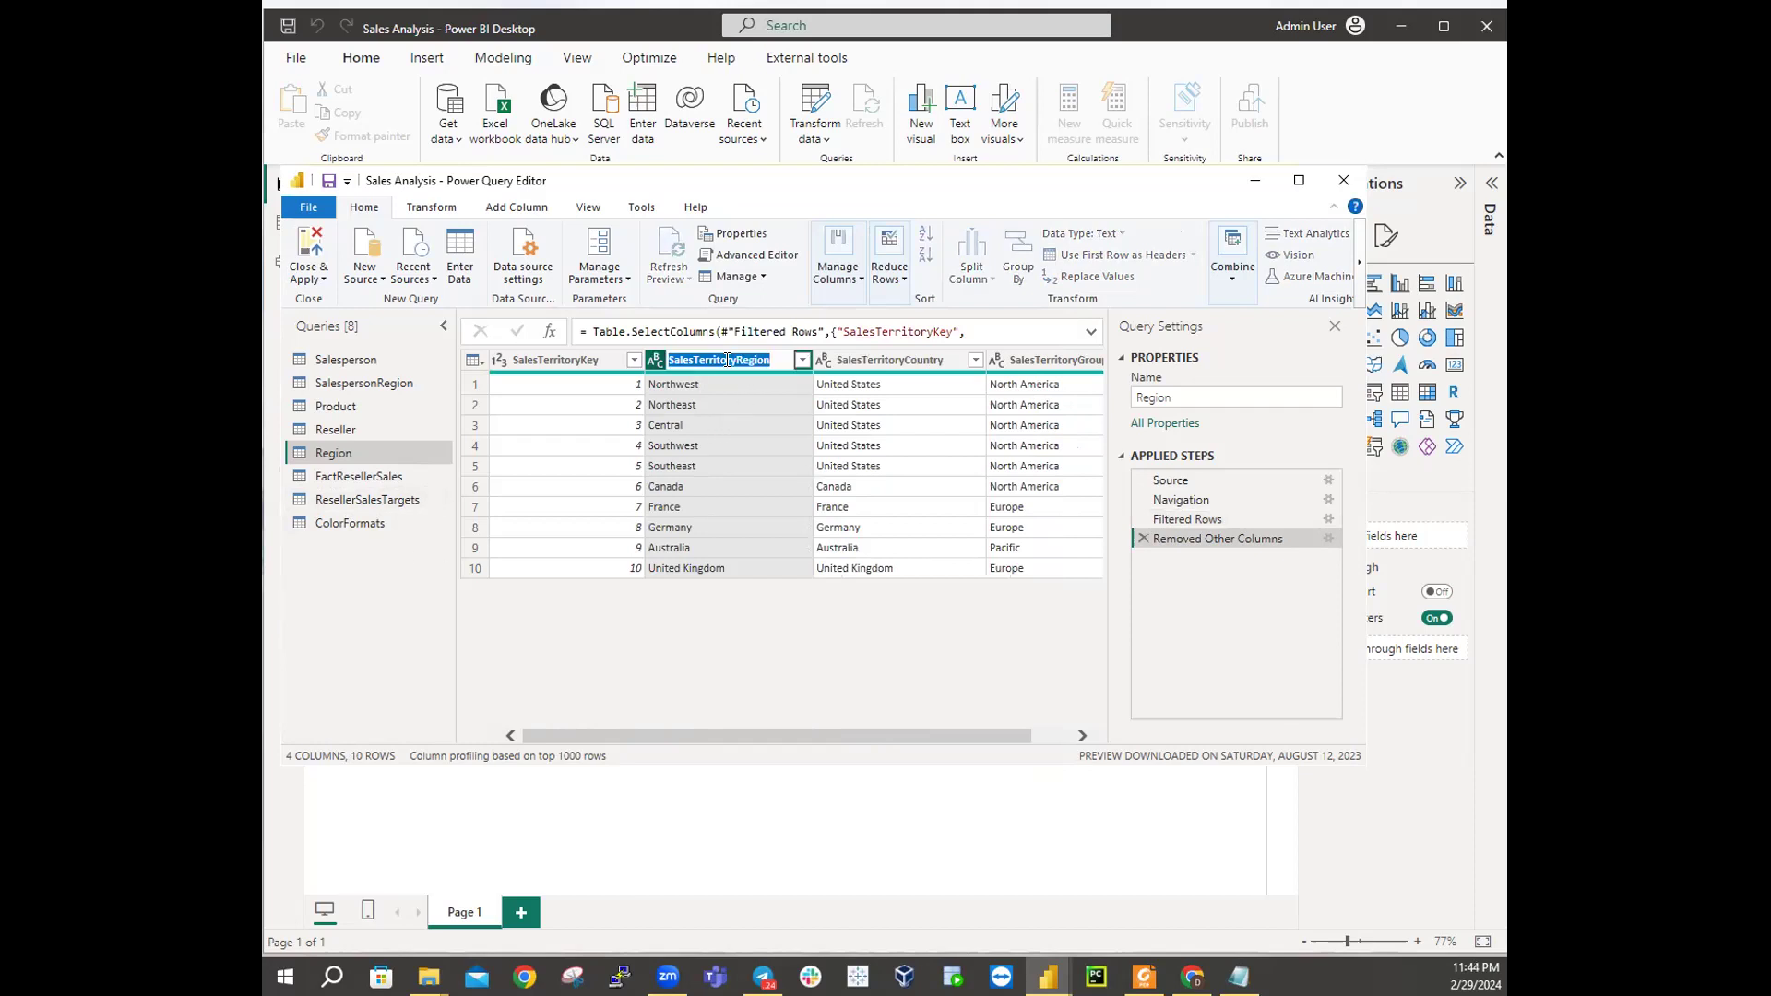
click(738, 359)
drag(738, 358, 649, 365)
click(740, 359)
key(BackSpace)
key(BackSpace)
key(BackSpace)
key(BackSpace)
key(BackSpace)
key(BackSpace)
key(BackSpace)
key(BackSpace)
key(BackSpace)
key(BackSpace)
key(BackSpace)
key(BackSpace)
key(BackSpace)
key(BackSpace)
key(Return)
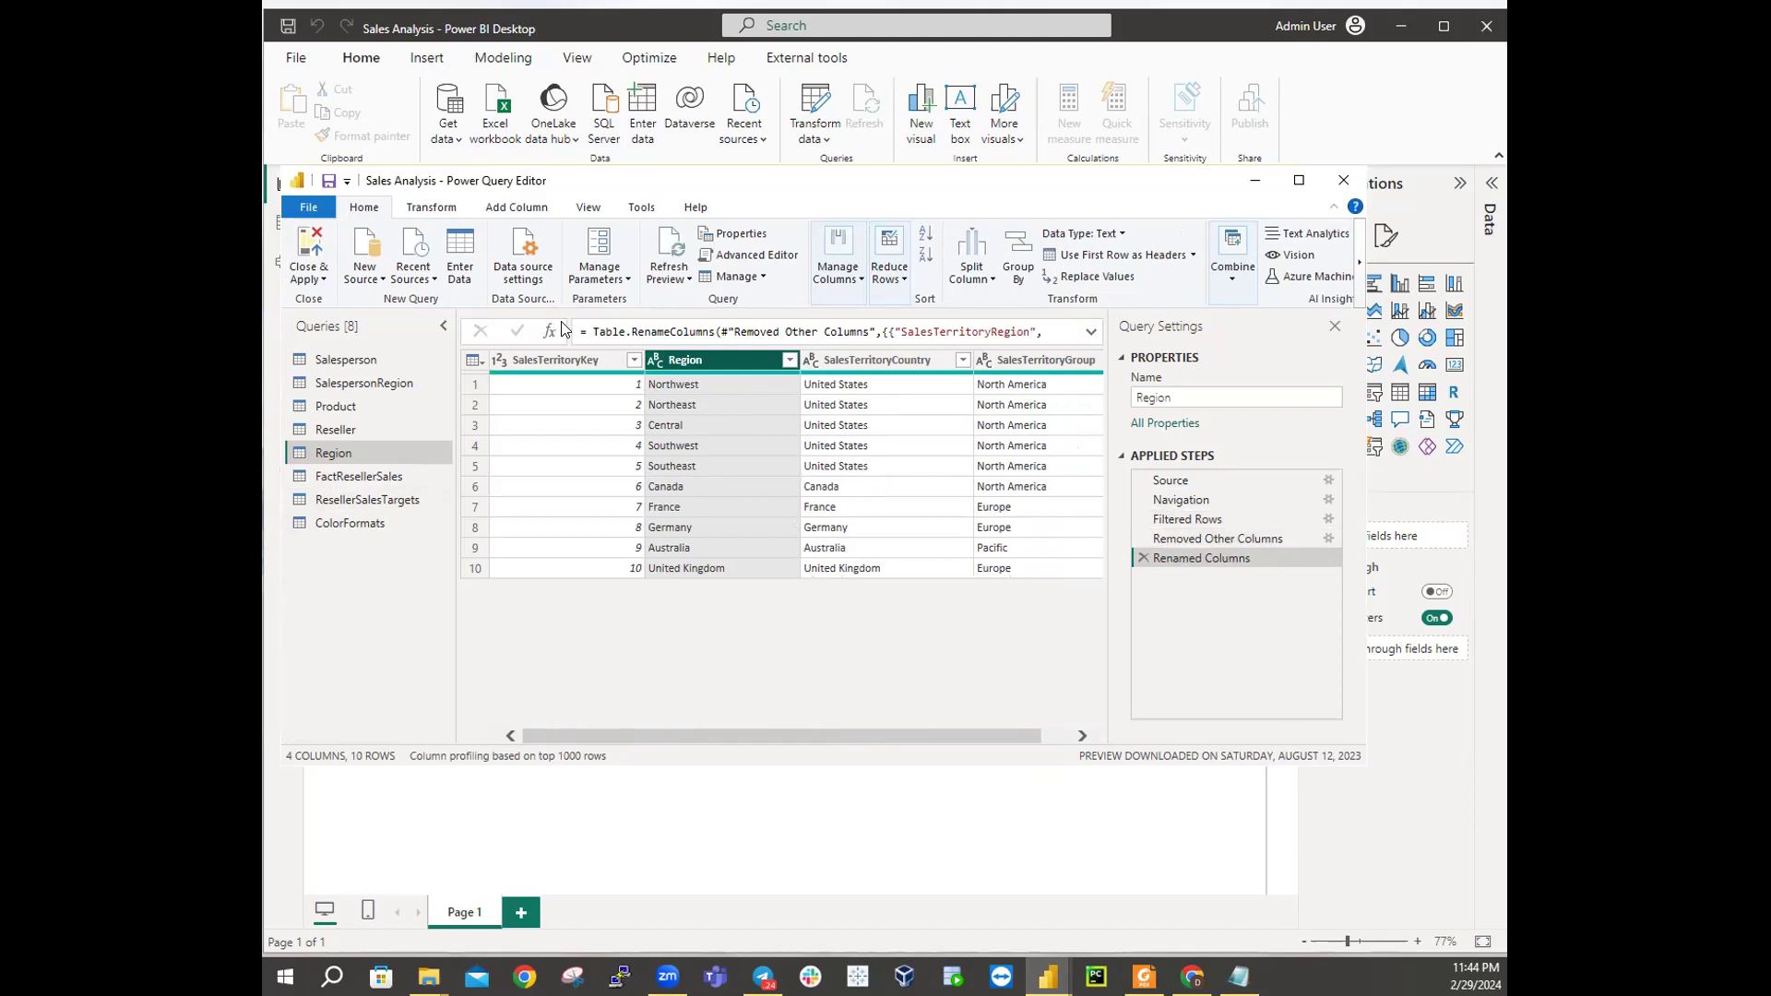
Step: Rename the SalesTerritoryCountry column of the Region query to Country
click(871, 361)
double_click(871, 360)
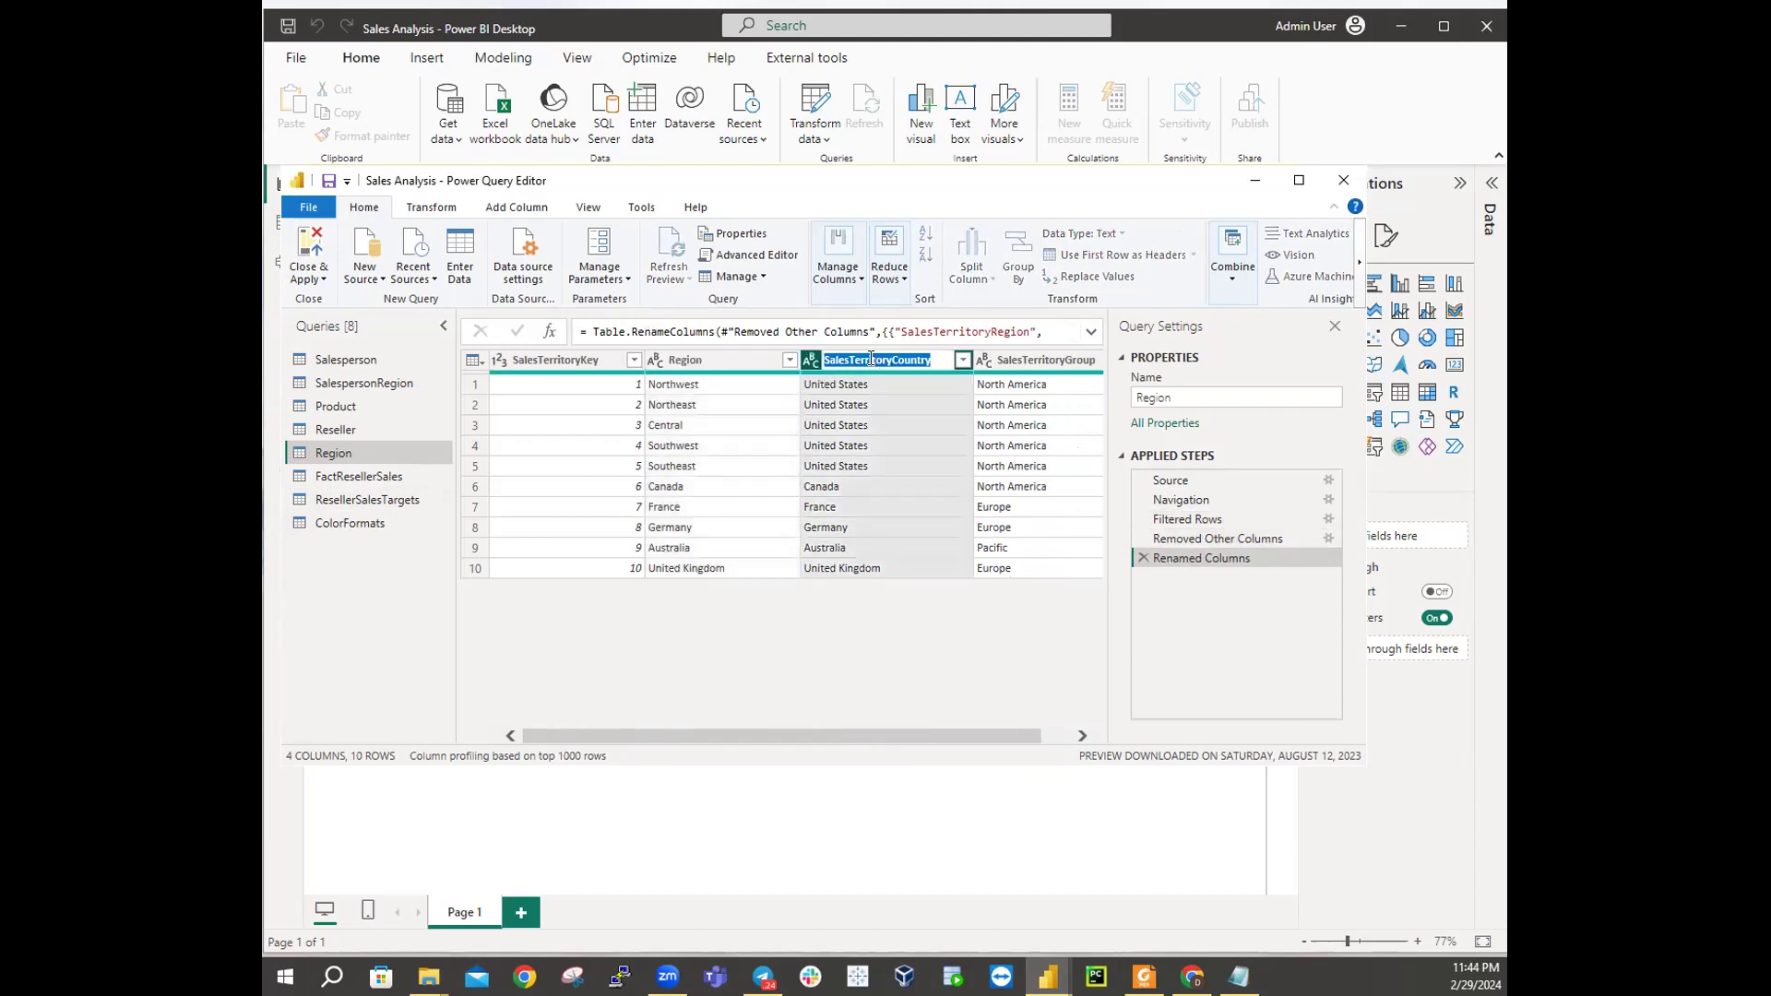
click(891, 360)
key(BackSpace)
key(BackSpace)
key(BackSpace)
key(BackSpace)
key(BackSpace)
key(BackSpace)
key(BackSpace)
key(BackSpace)
key(BackSpace)
key(BackSpace)
key(BackSpace)
key(BackSpace)
key(BackSpace)
key(BackSpace)
key(Return)
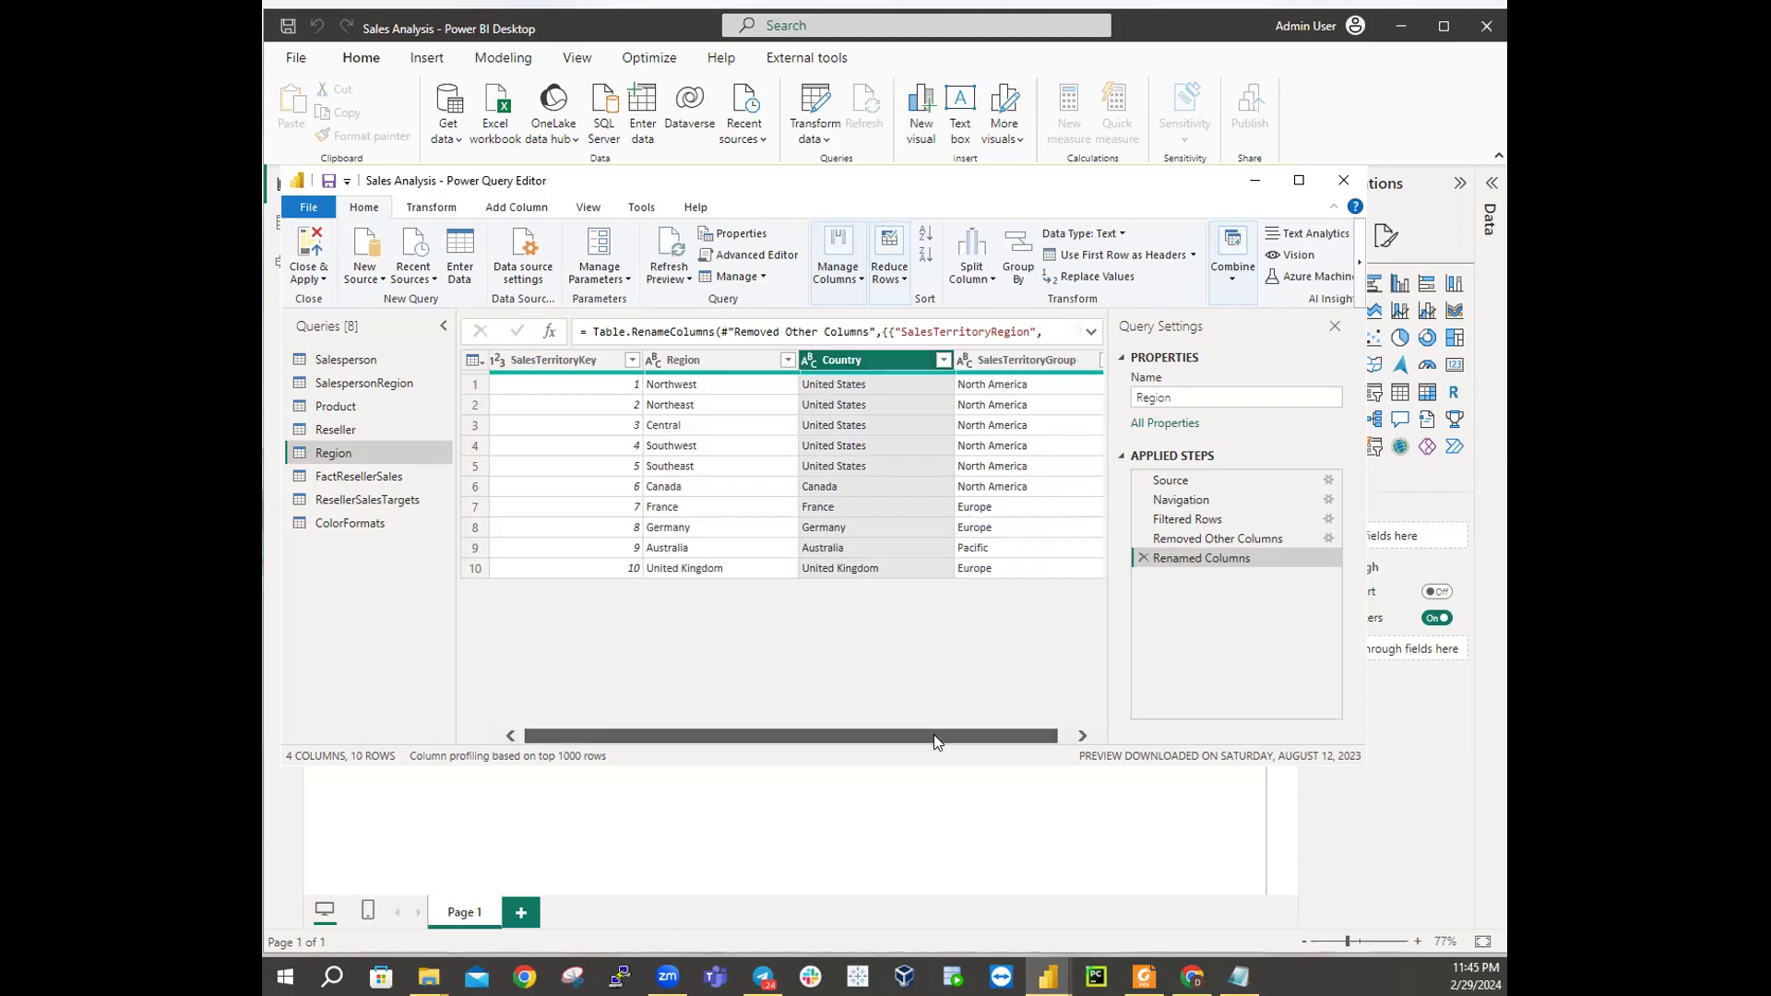
Step: Rename the SalesTerritoryGroup column of the Region query to Group
drag(934, 735, 950, 735)
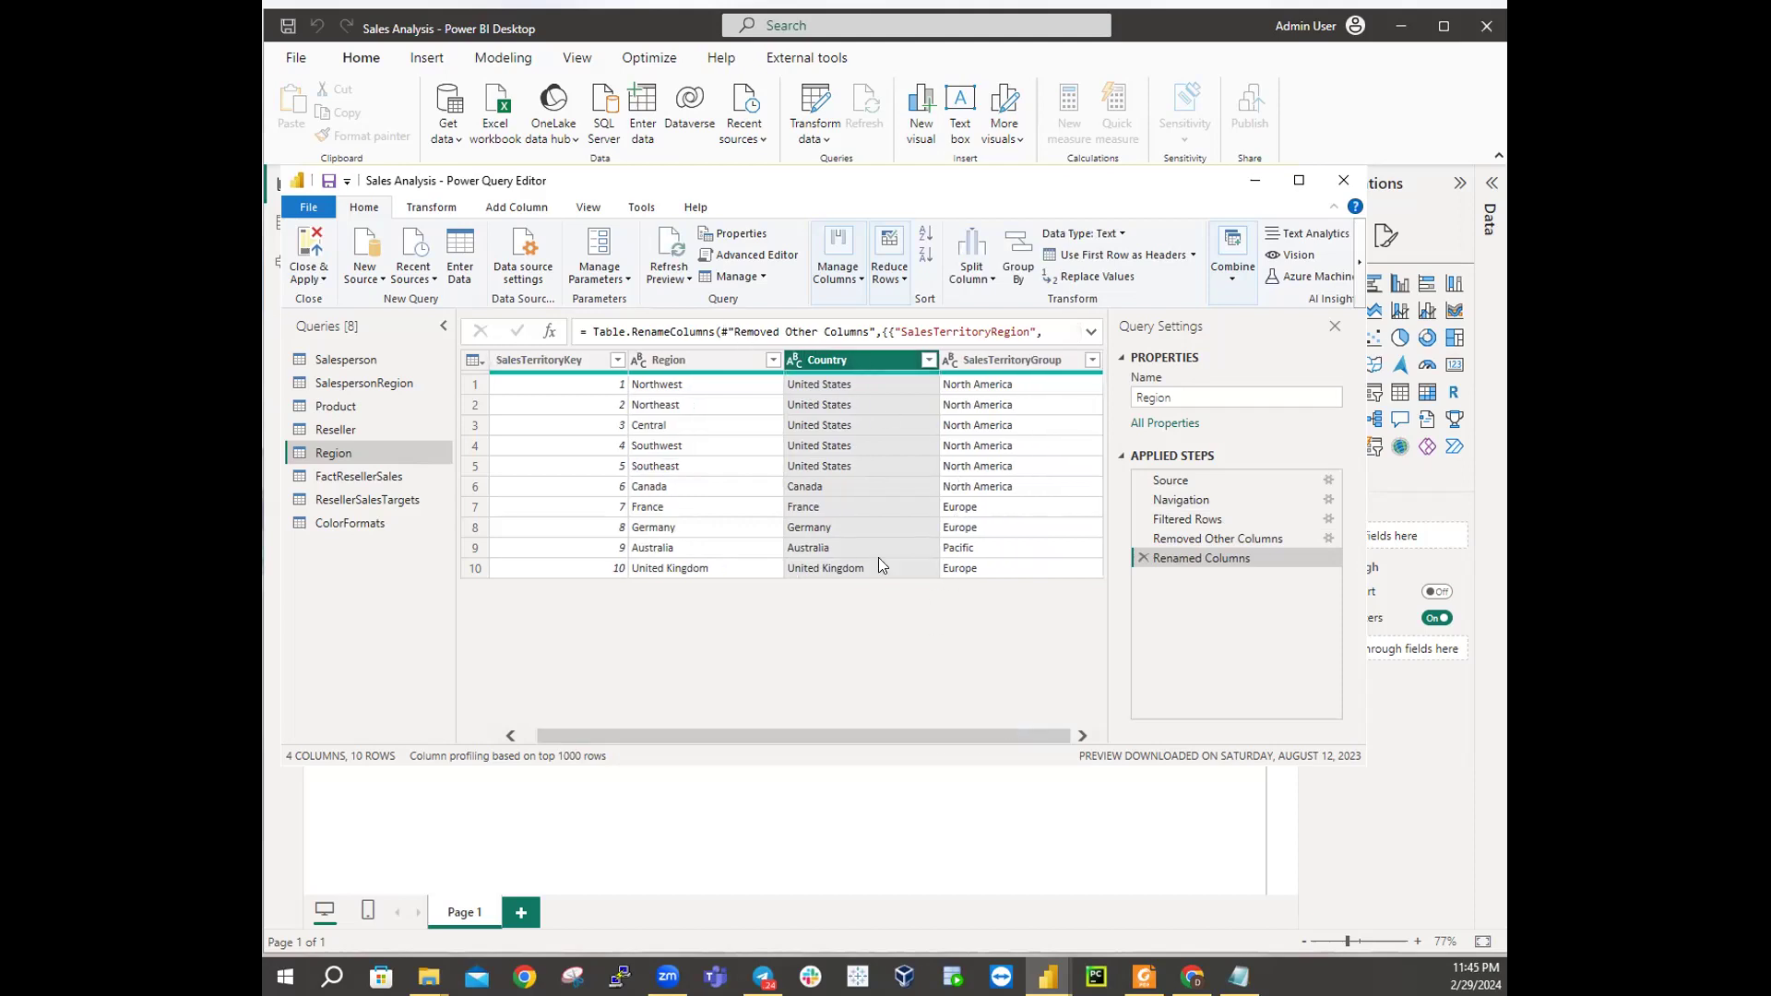
double_click(1014, 360)
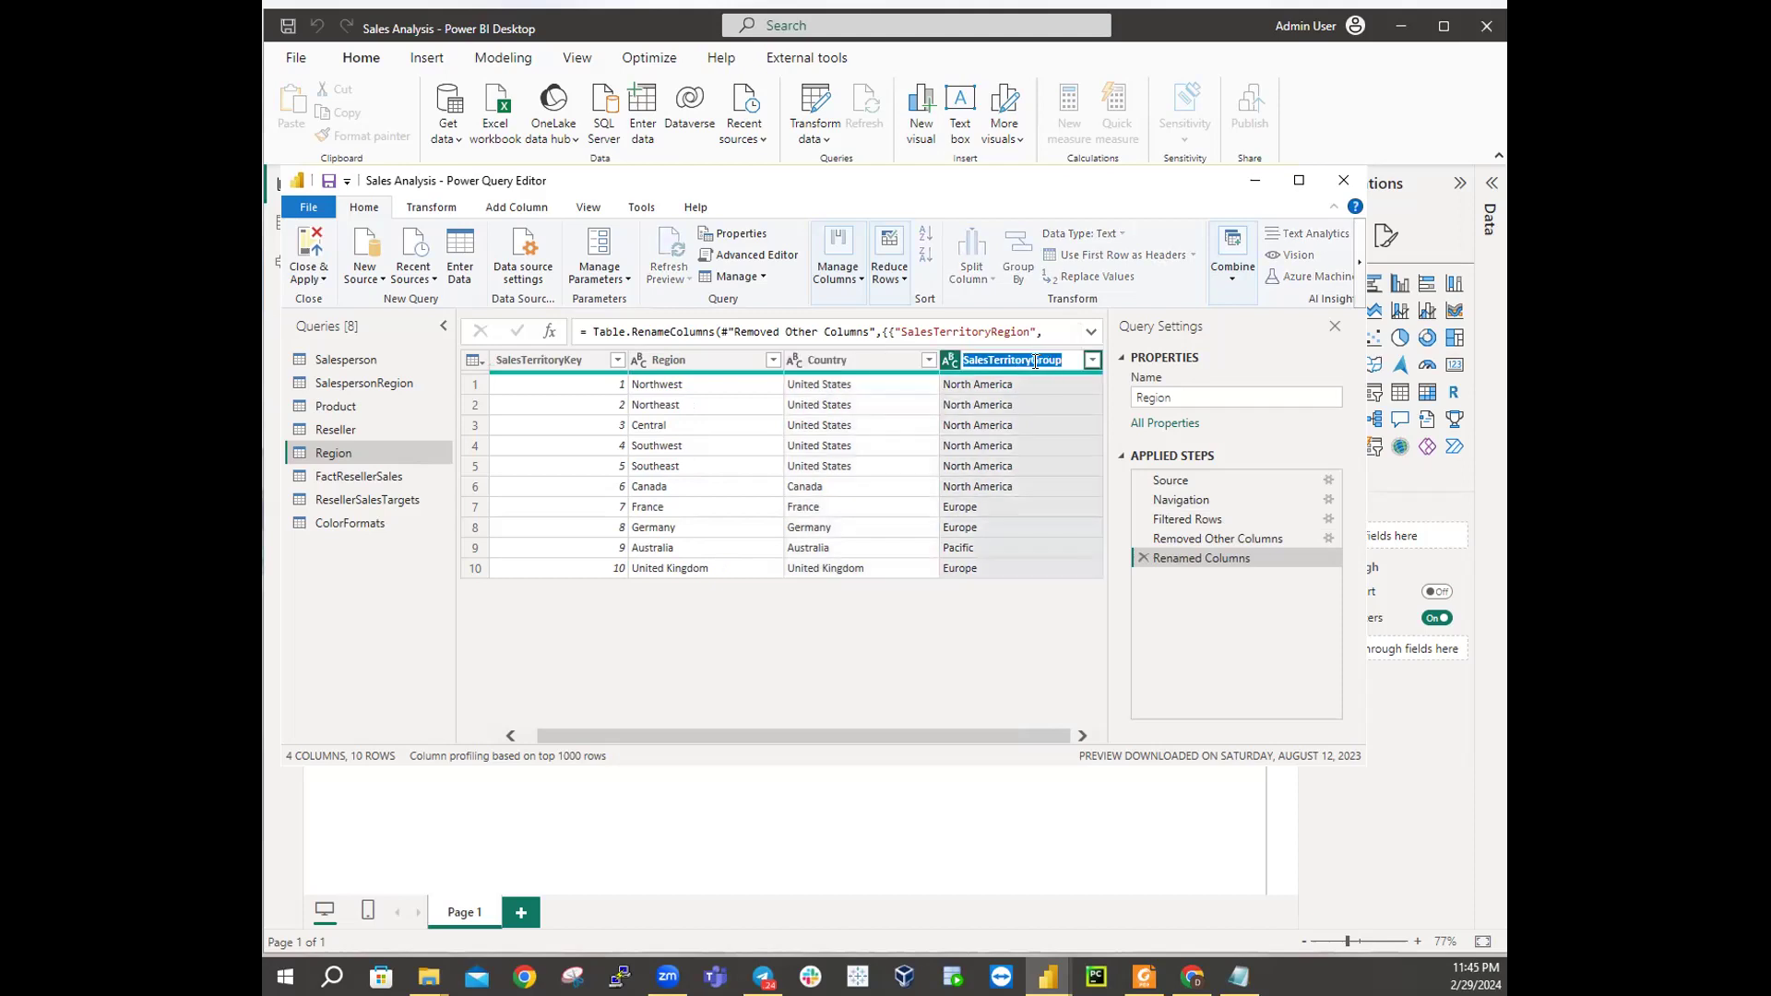
click(1032, 360)
key(BackSpace)
key(BackSpace)
key(BackSpace)
key(BackSpace)
key(BackSpace)
key(BackSpace)
key(BackSpace)
key(BackSpace)
key(BackSpace)
key(BackSpace)
key(BackSpace)
key(BackSpace)
key(BackSpace)
key(Return)
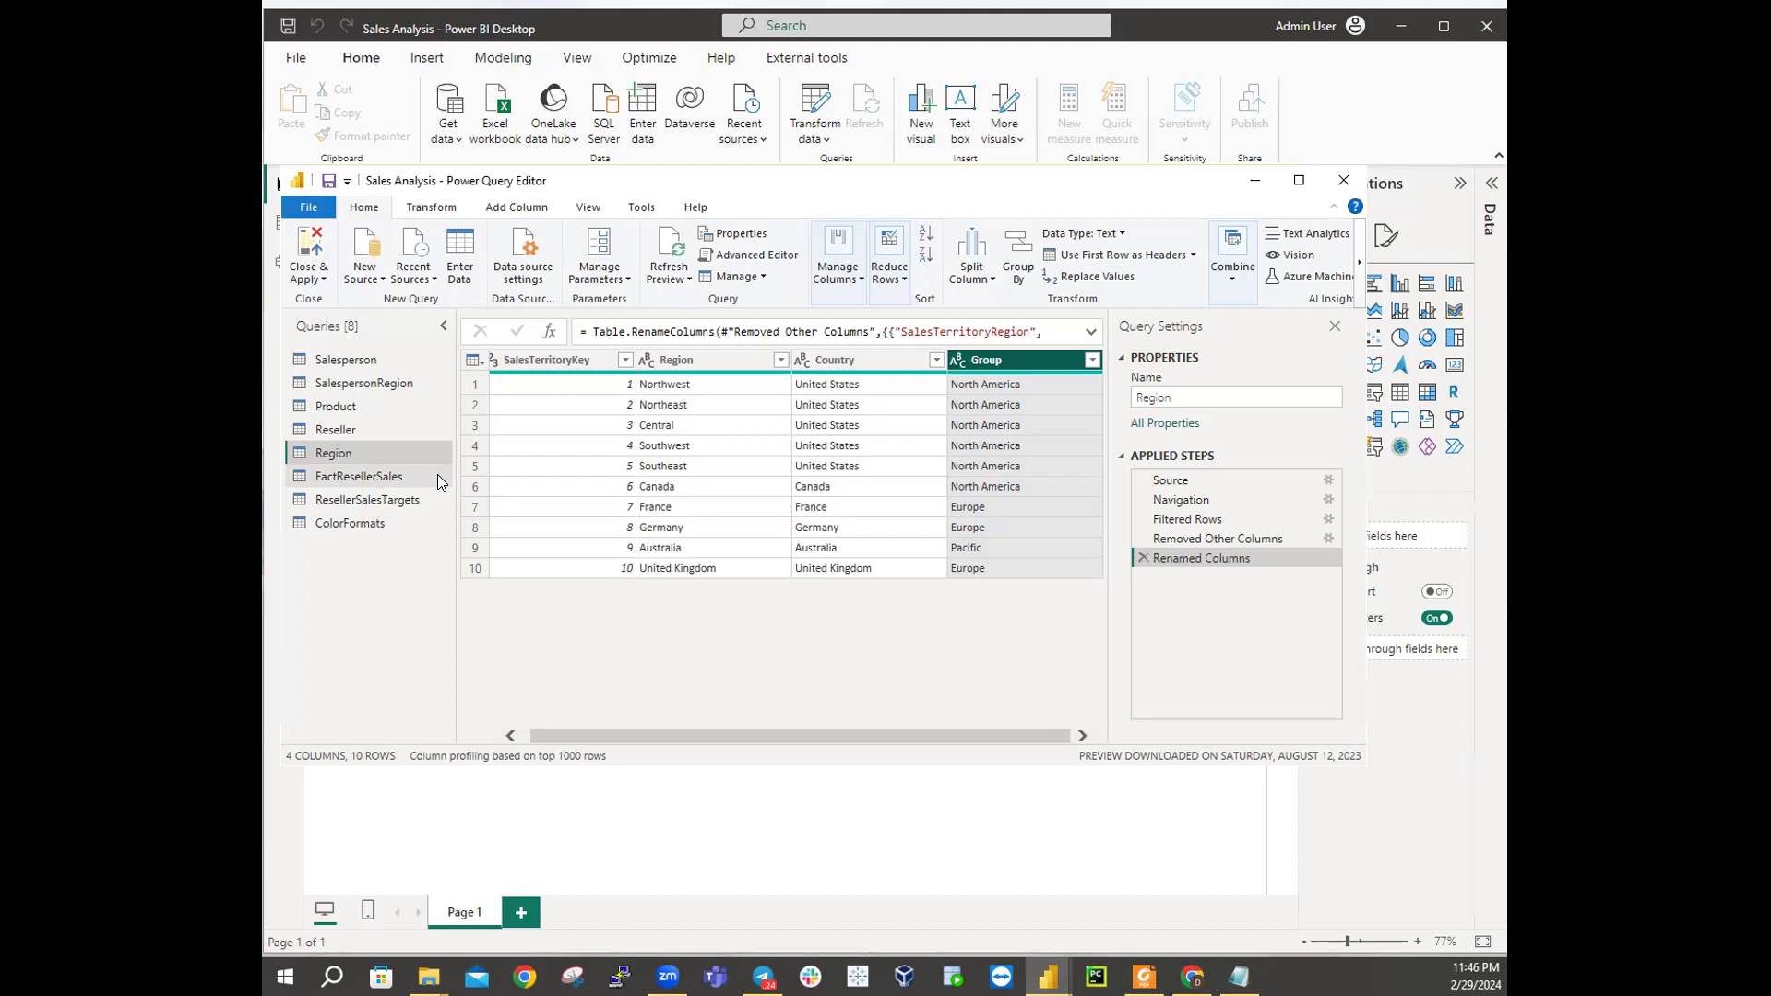
Step: Rename the FactResellerSales query to Sales
right_click(359, 481)
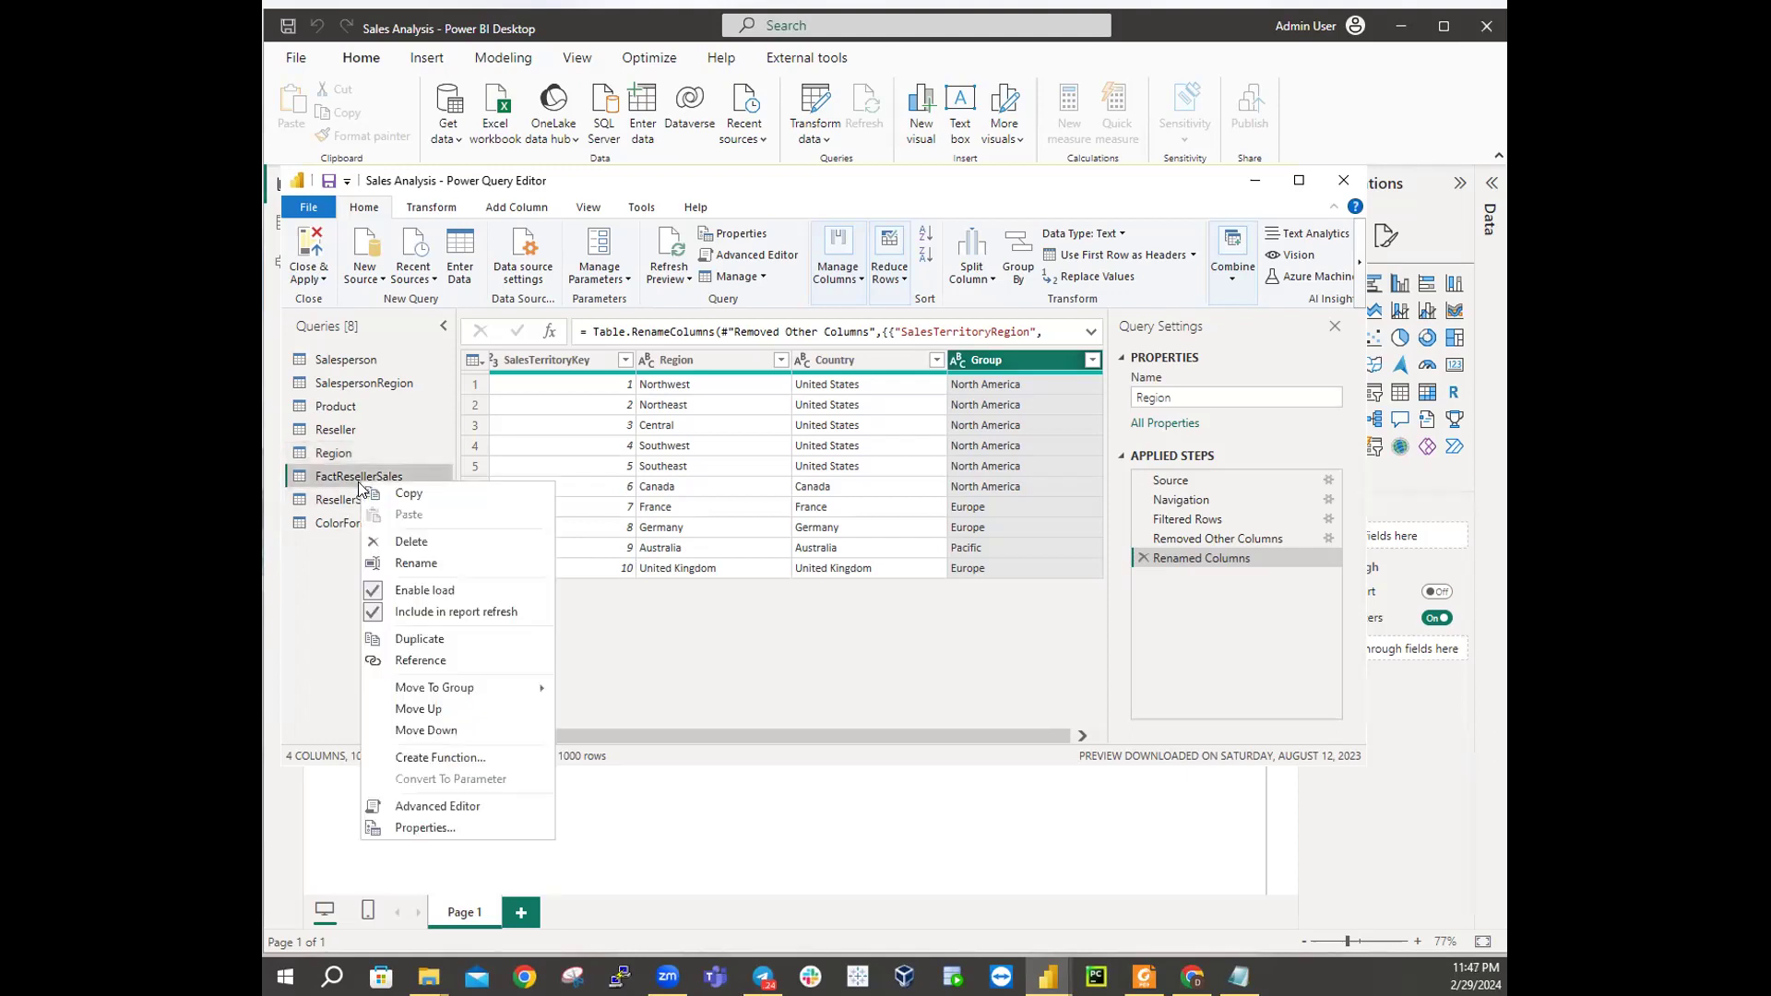
click(402, 563)
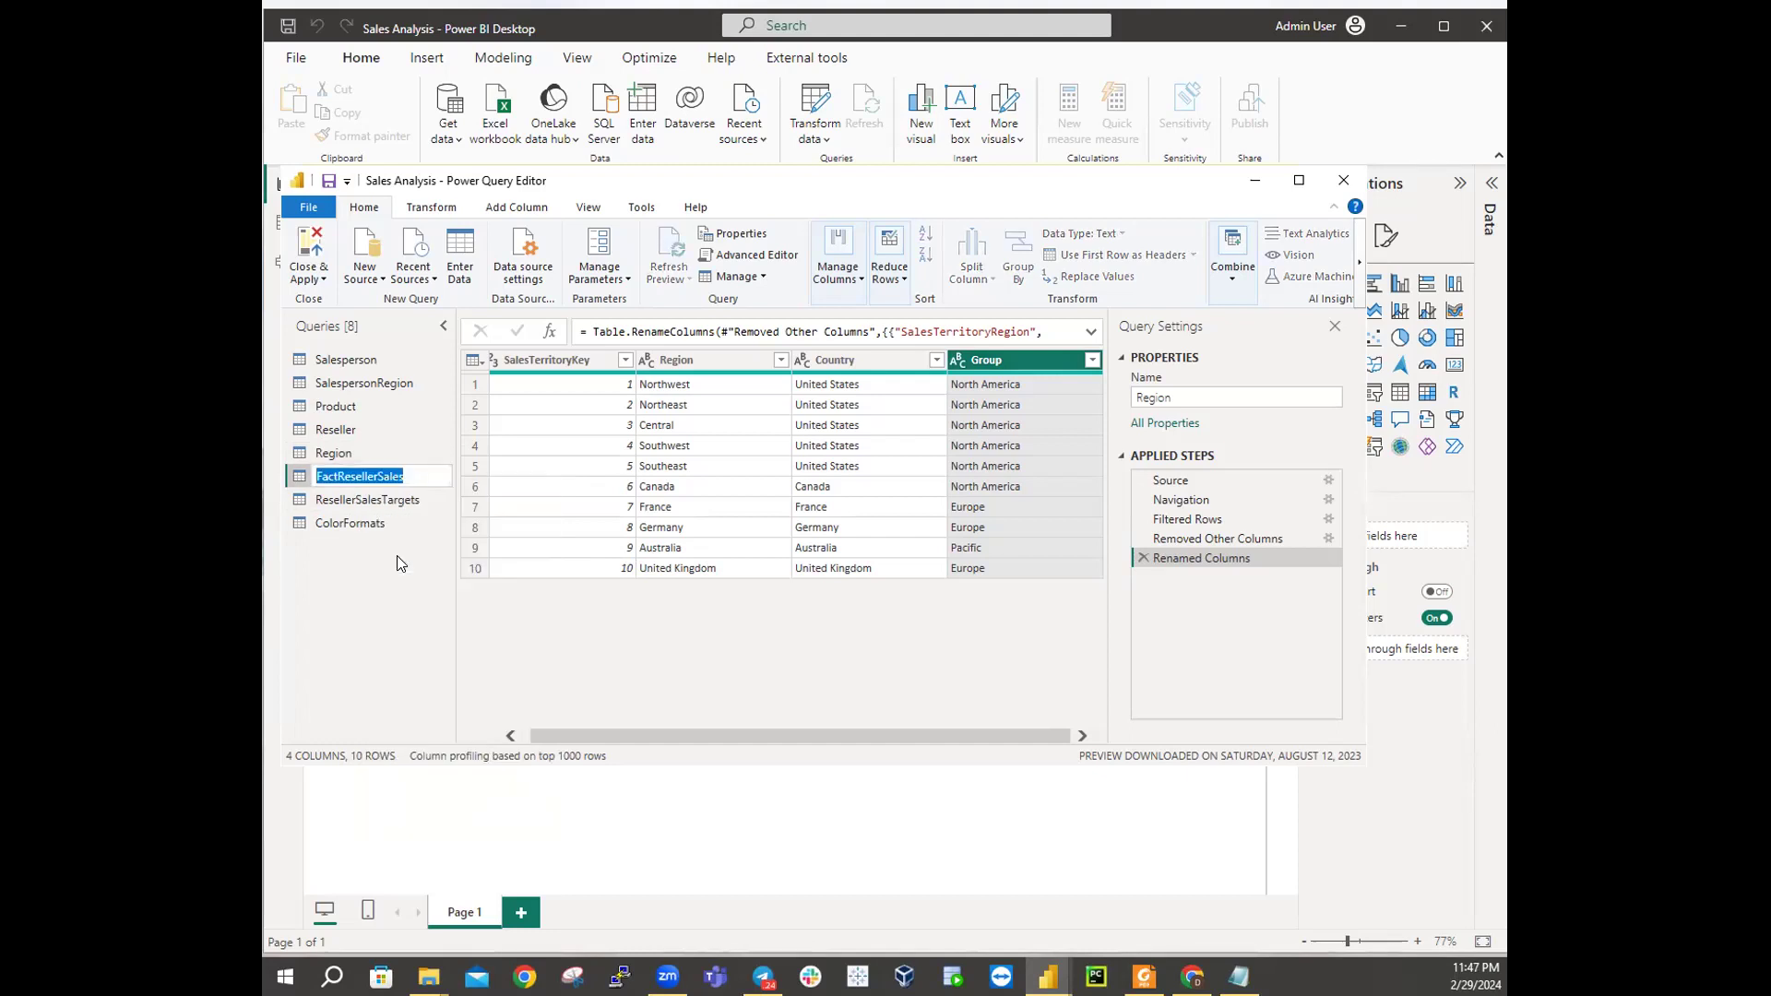
click(382, 474)
key(BackSpace)
key(BackSpace)
key(BackSpace)
key(BackSpace)
key(BackSpace)
key(BackSpace)
key(BackSpace)
key(BackSpace)
key(BackSpace)
key(BackSpace)
key(BackSpace)
key(BackSpace)
key(Return)
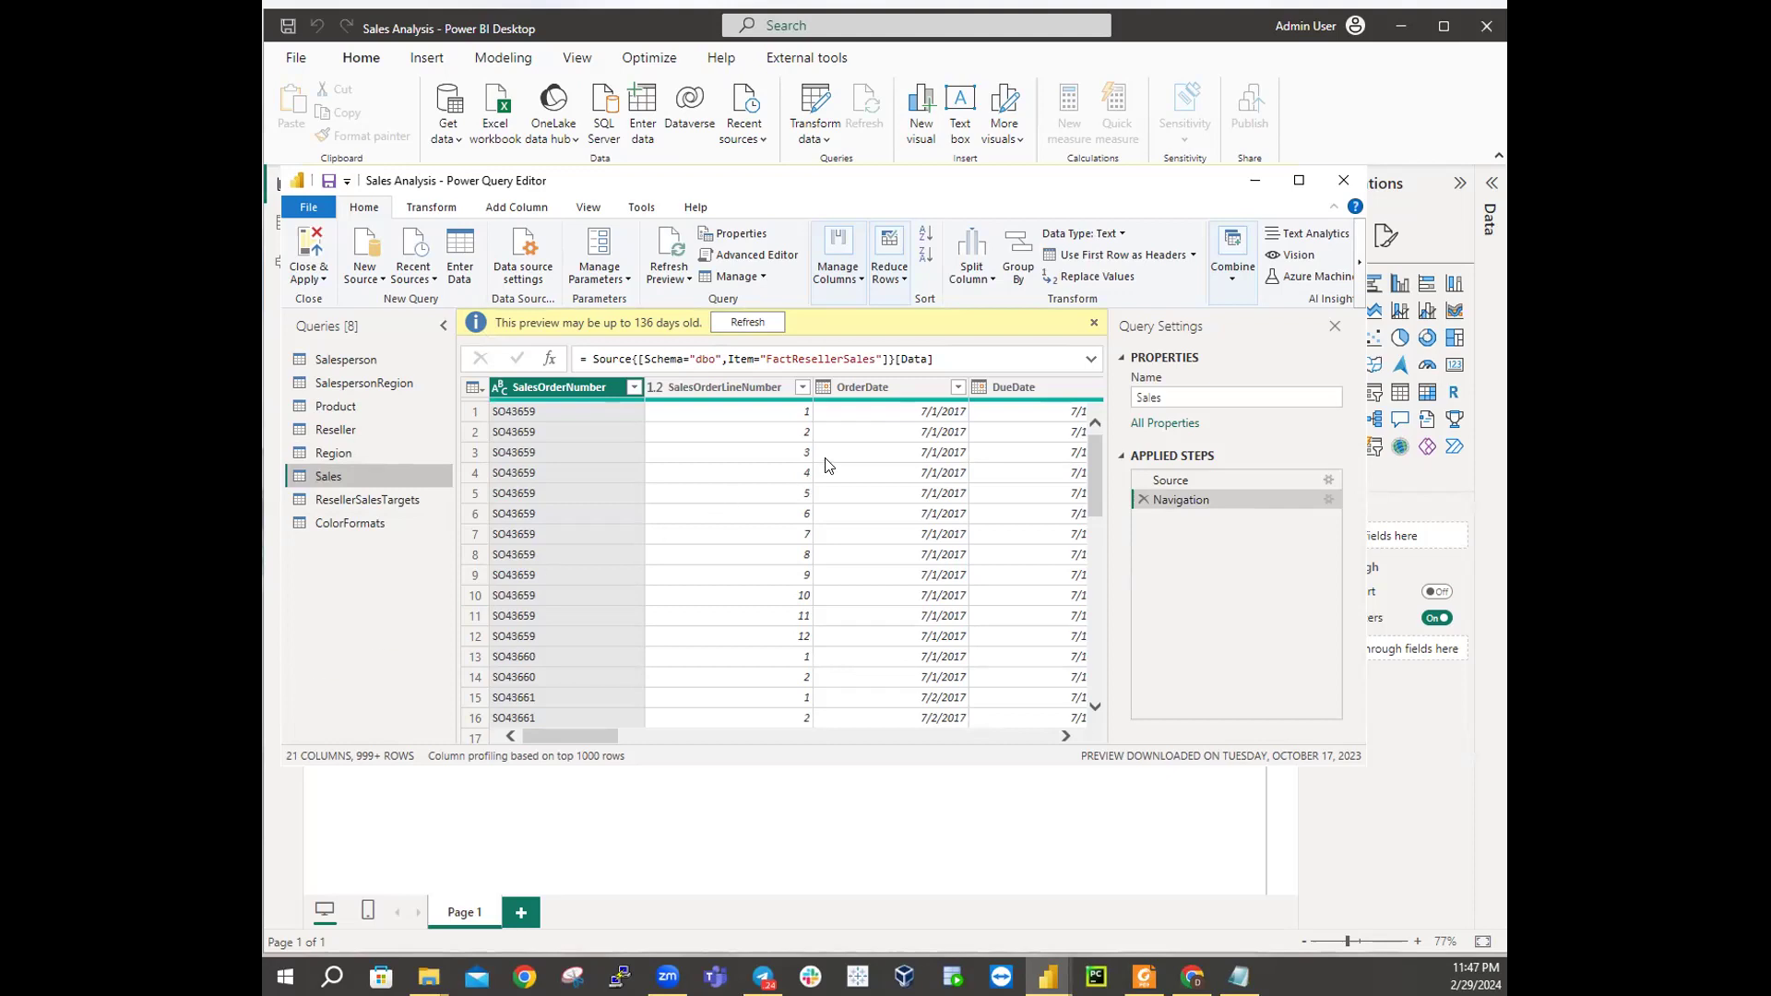
Step: In the Sales query, keep only SalesOrderNumber, OrderDate, ProductKey, ResellerKey, EmployeeKey, SalesTerritoryKey, OrderQuantity, UnitPrice, TotalProductCost, SalesAmount and DimProduct
click(852, 279)
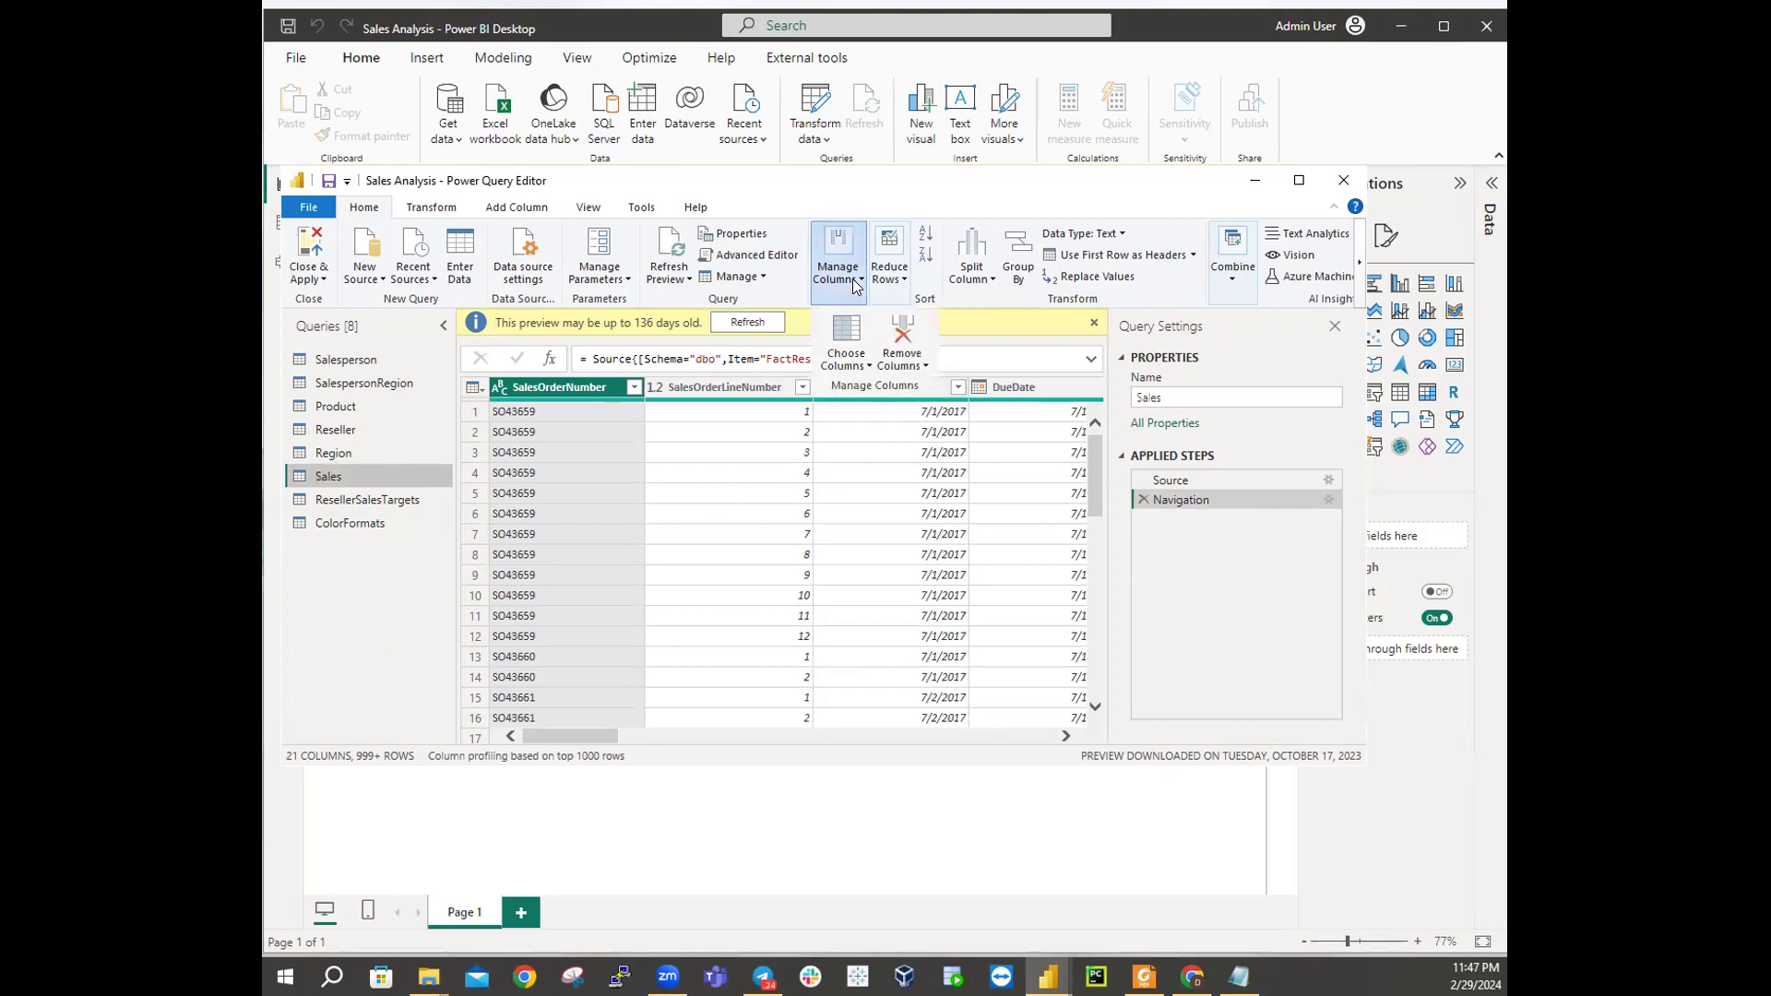
click(870, 366)
click(883, 387)
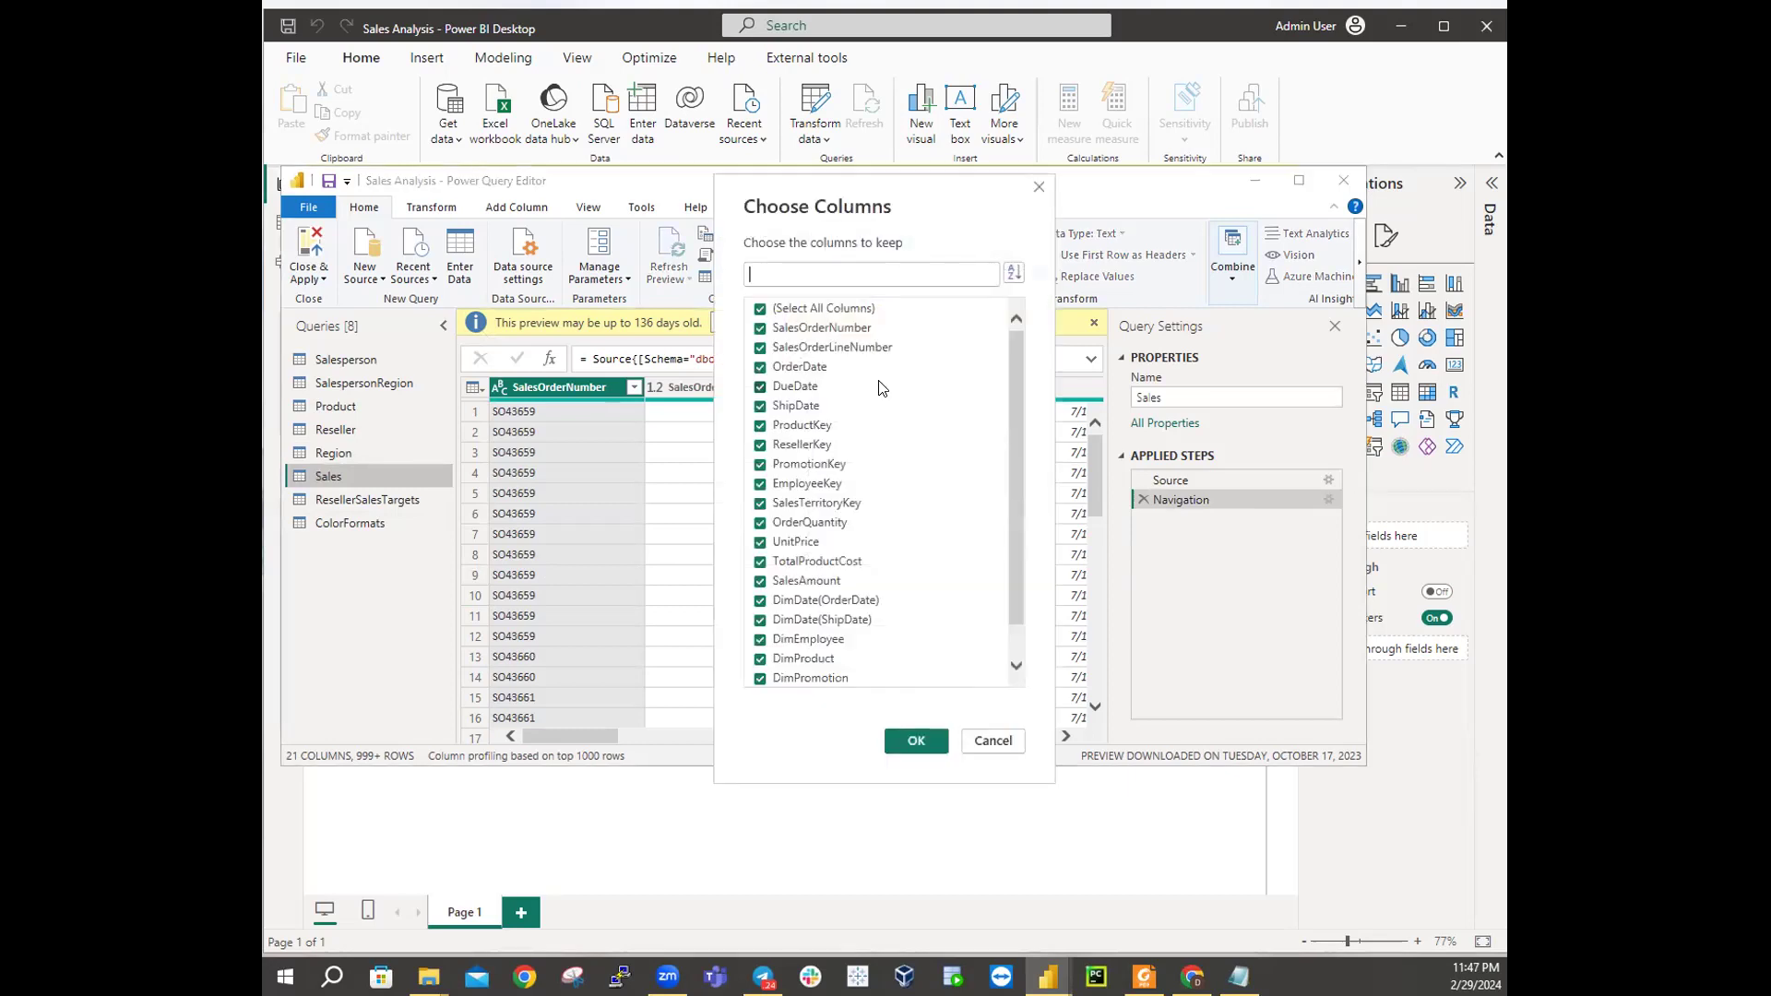
click(761, 309)
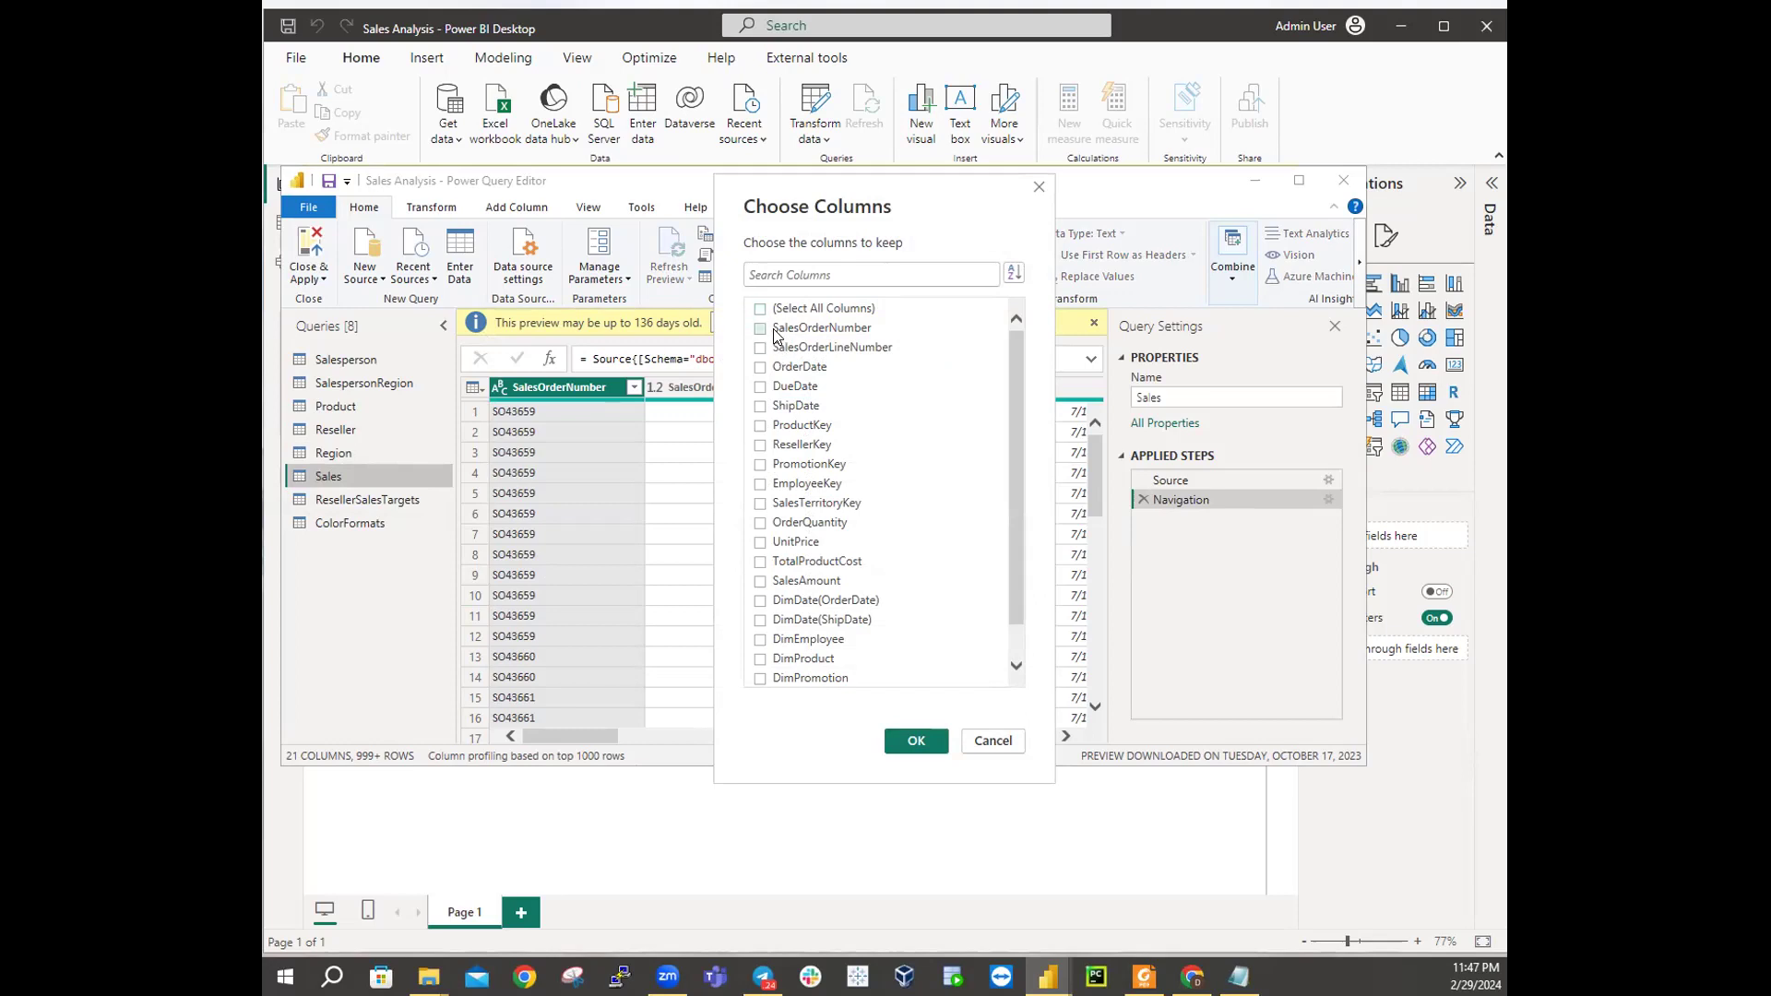
click(762, 330)
click(763, 369)
click(760, 447)
click(761, 485)
click(762, 504)
click(762, 523)
click(760, 543)
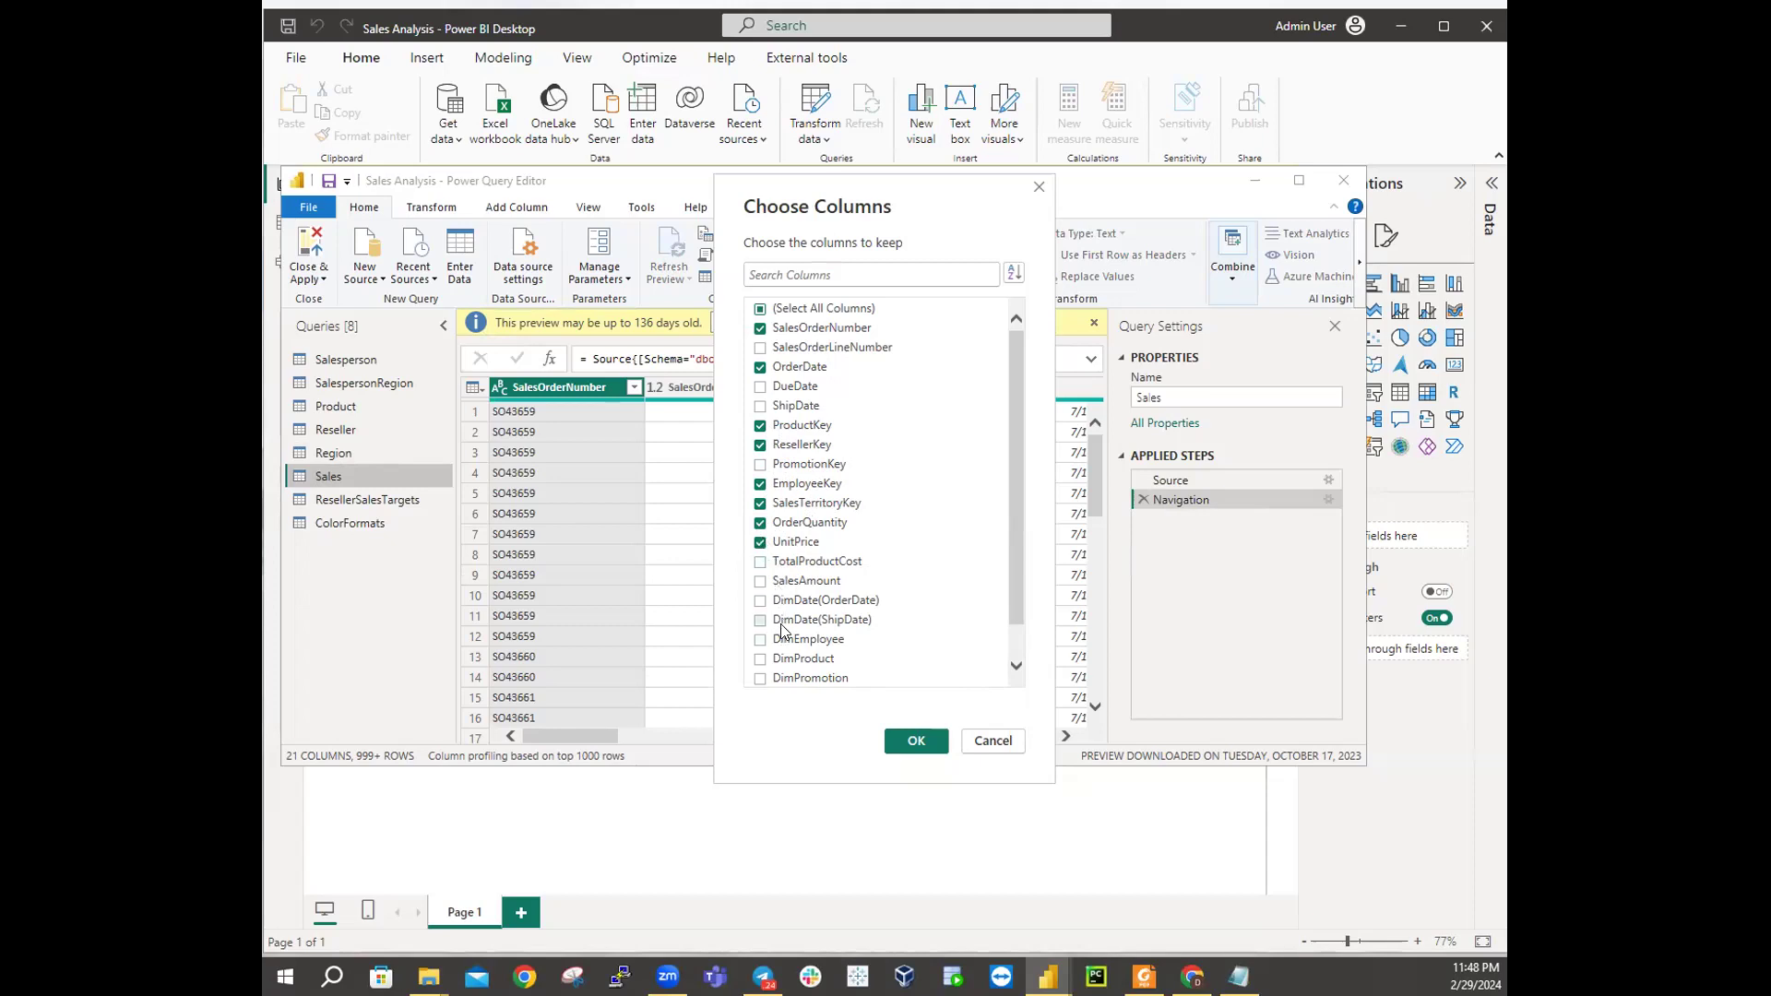
click(760, 562)
click(765, 583)
click(763, 660)
click(913, 740)
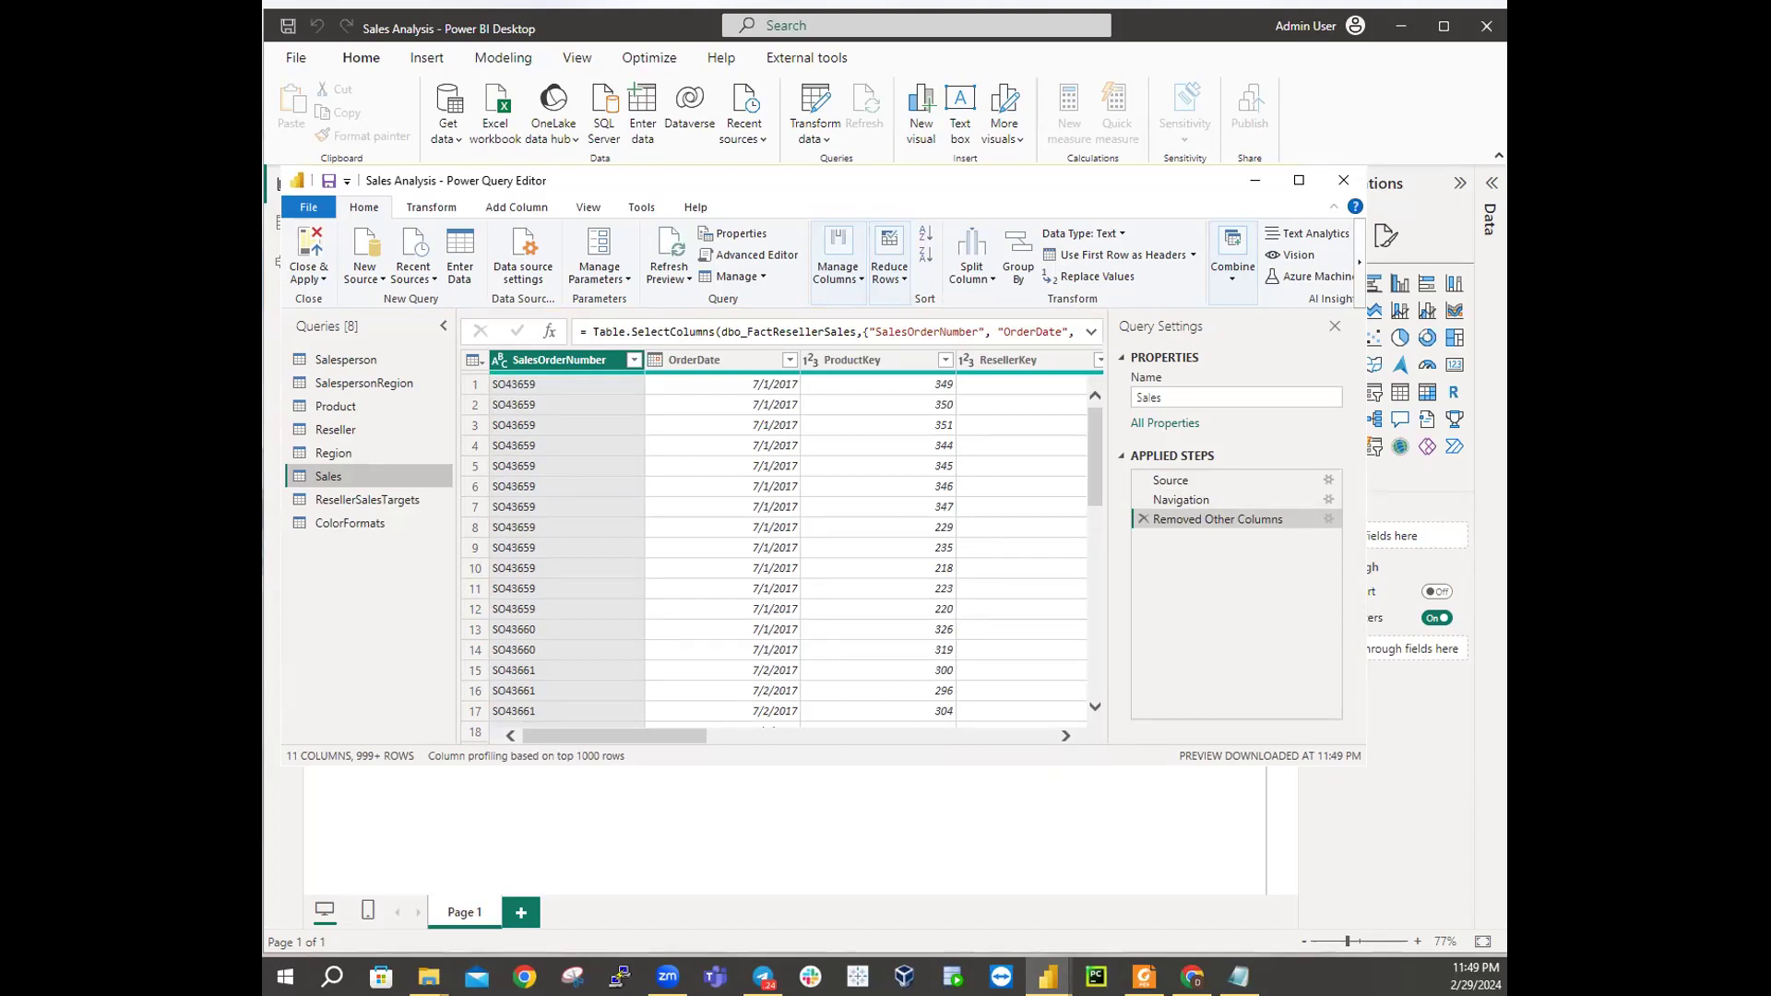
Step: Expand the DimProduct column of the Sales query to include only StandardCost, without the original column name as prefix
drag(622, 735, 1009, 736)
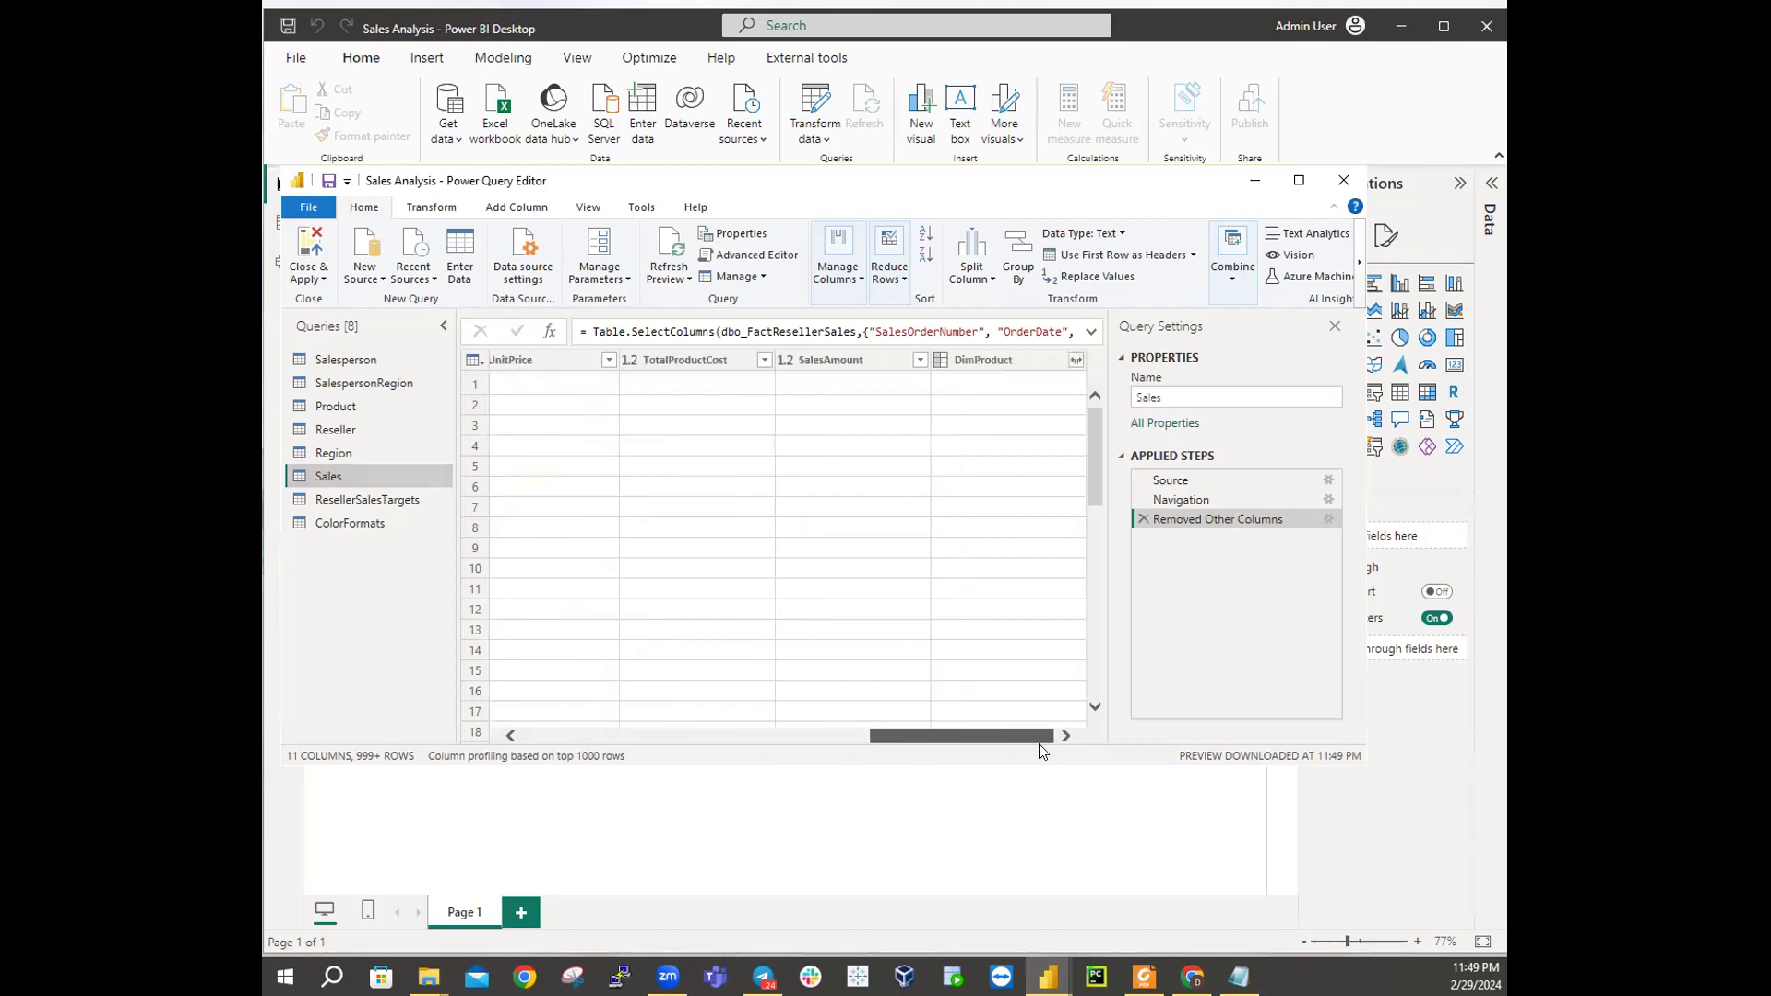
click(984, 361)
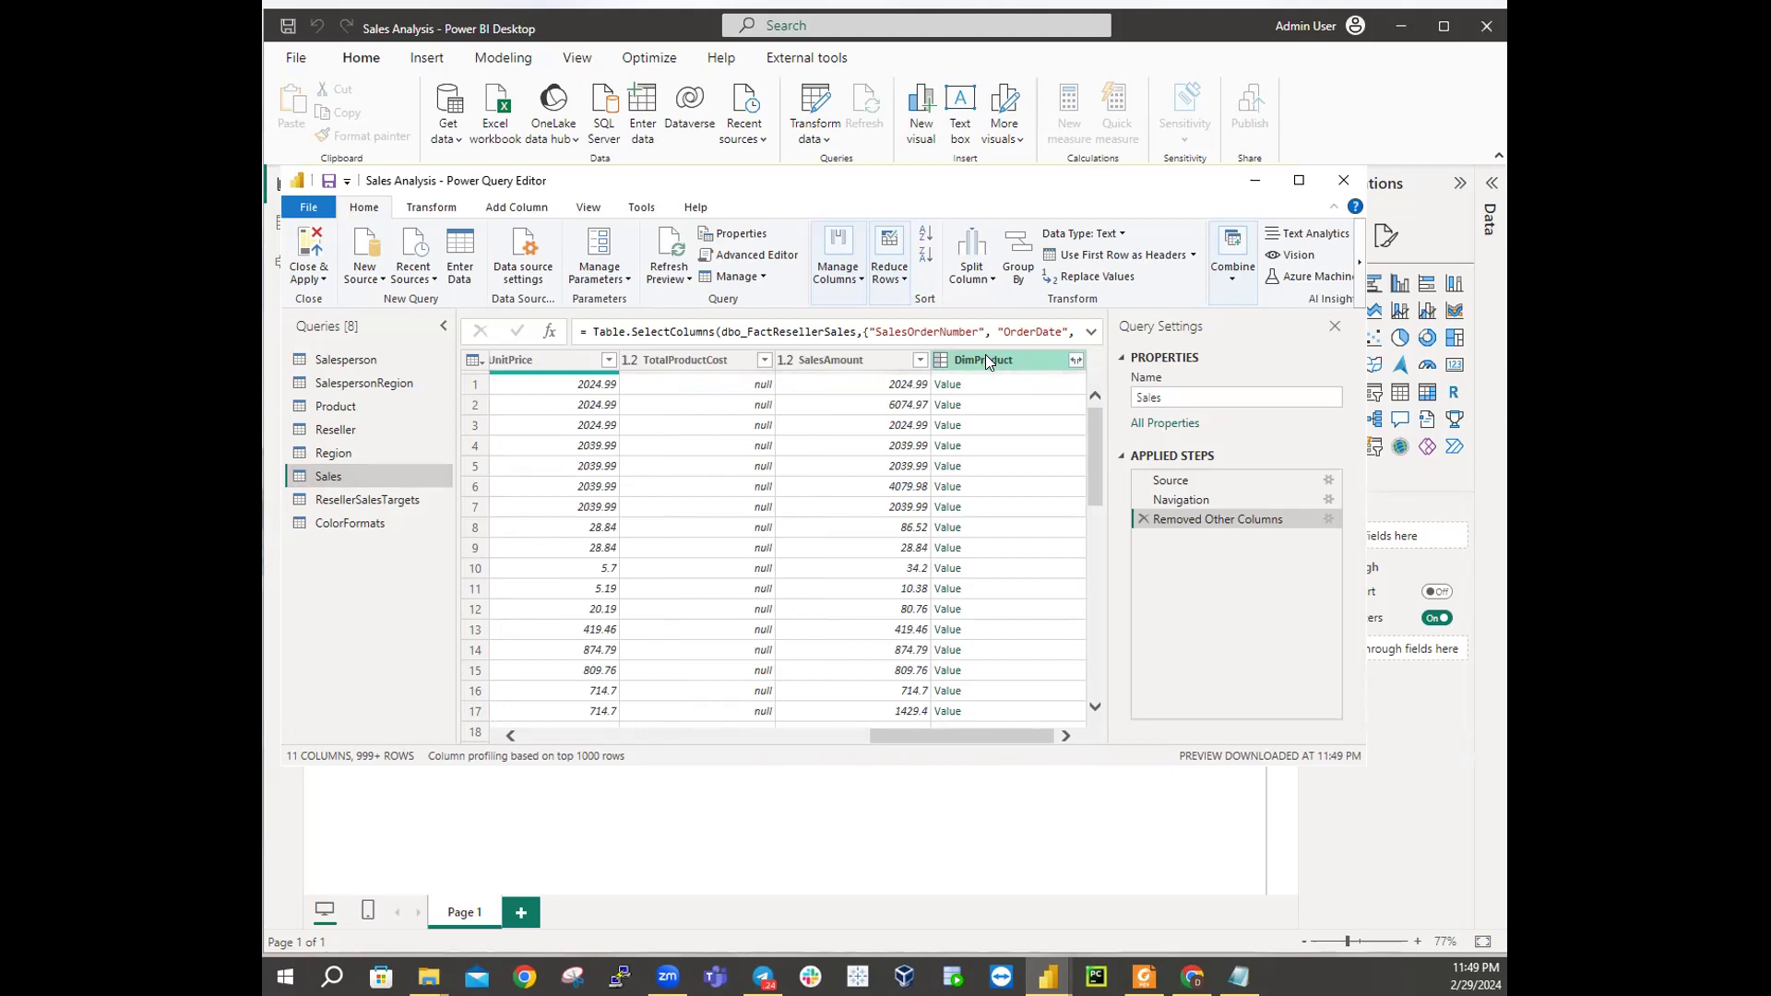
click(1076, 360)
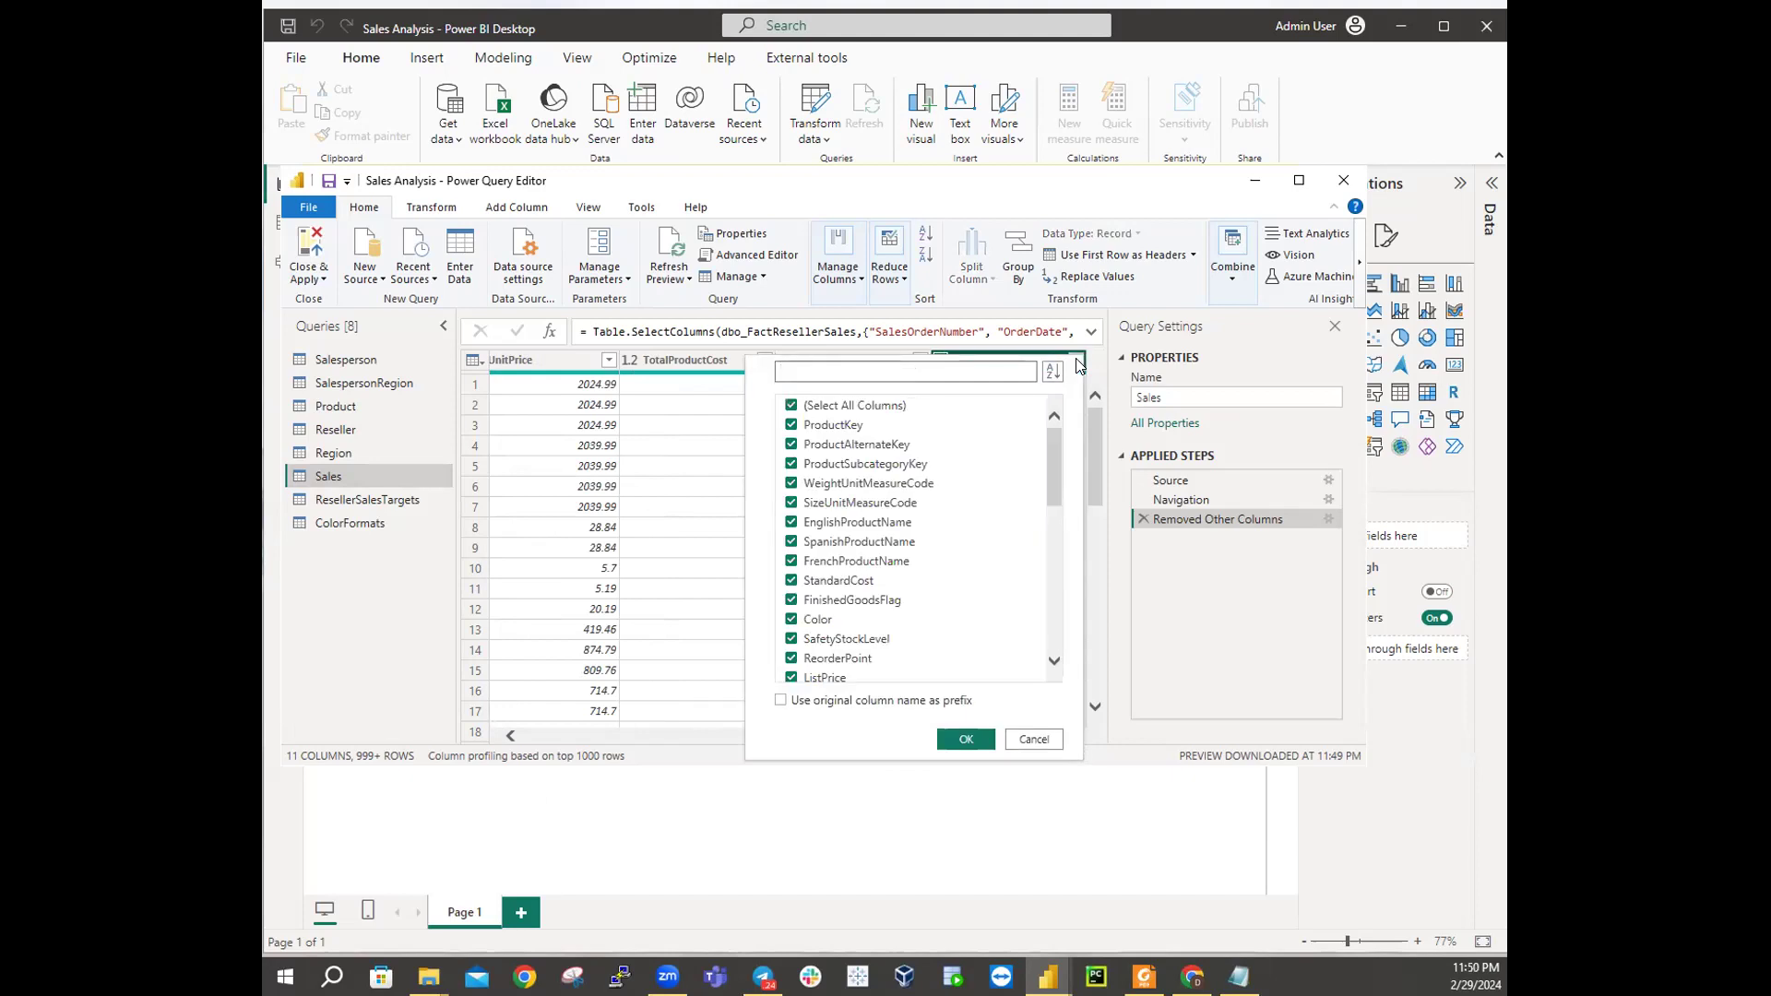
click(792, 407)
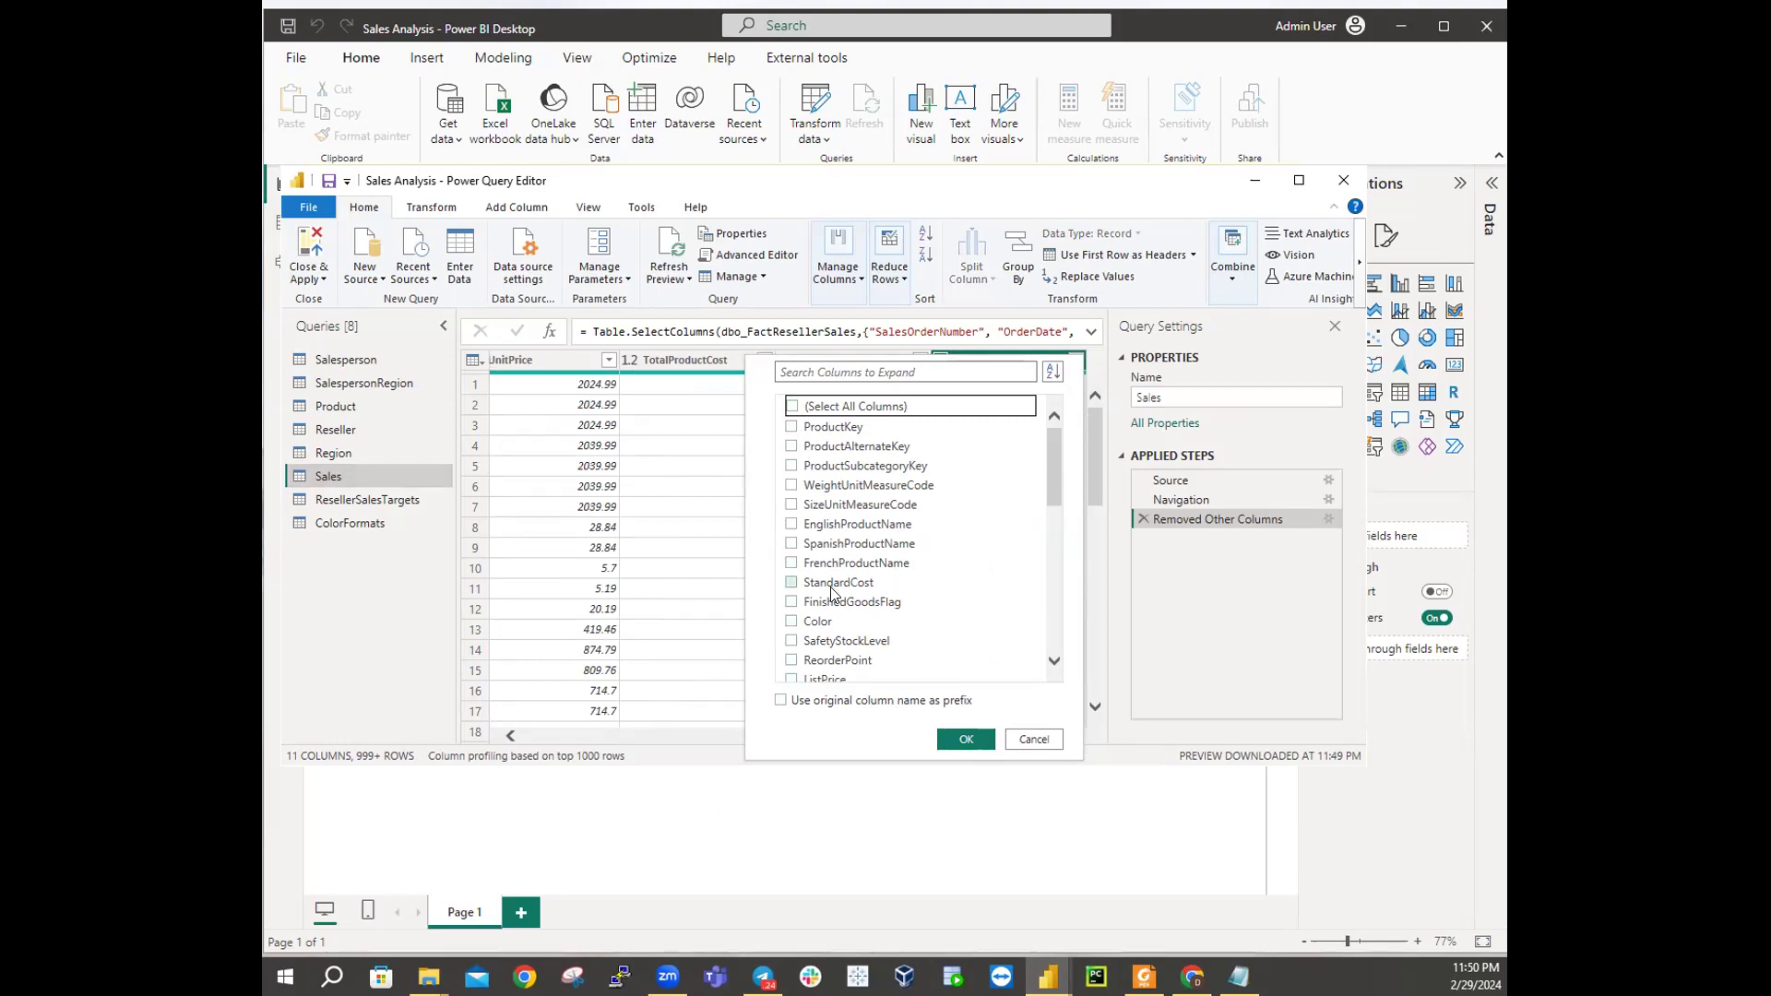
click(792, 583)
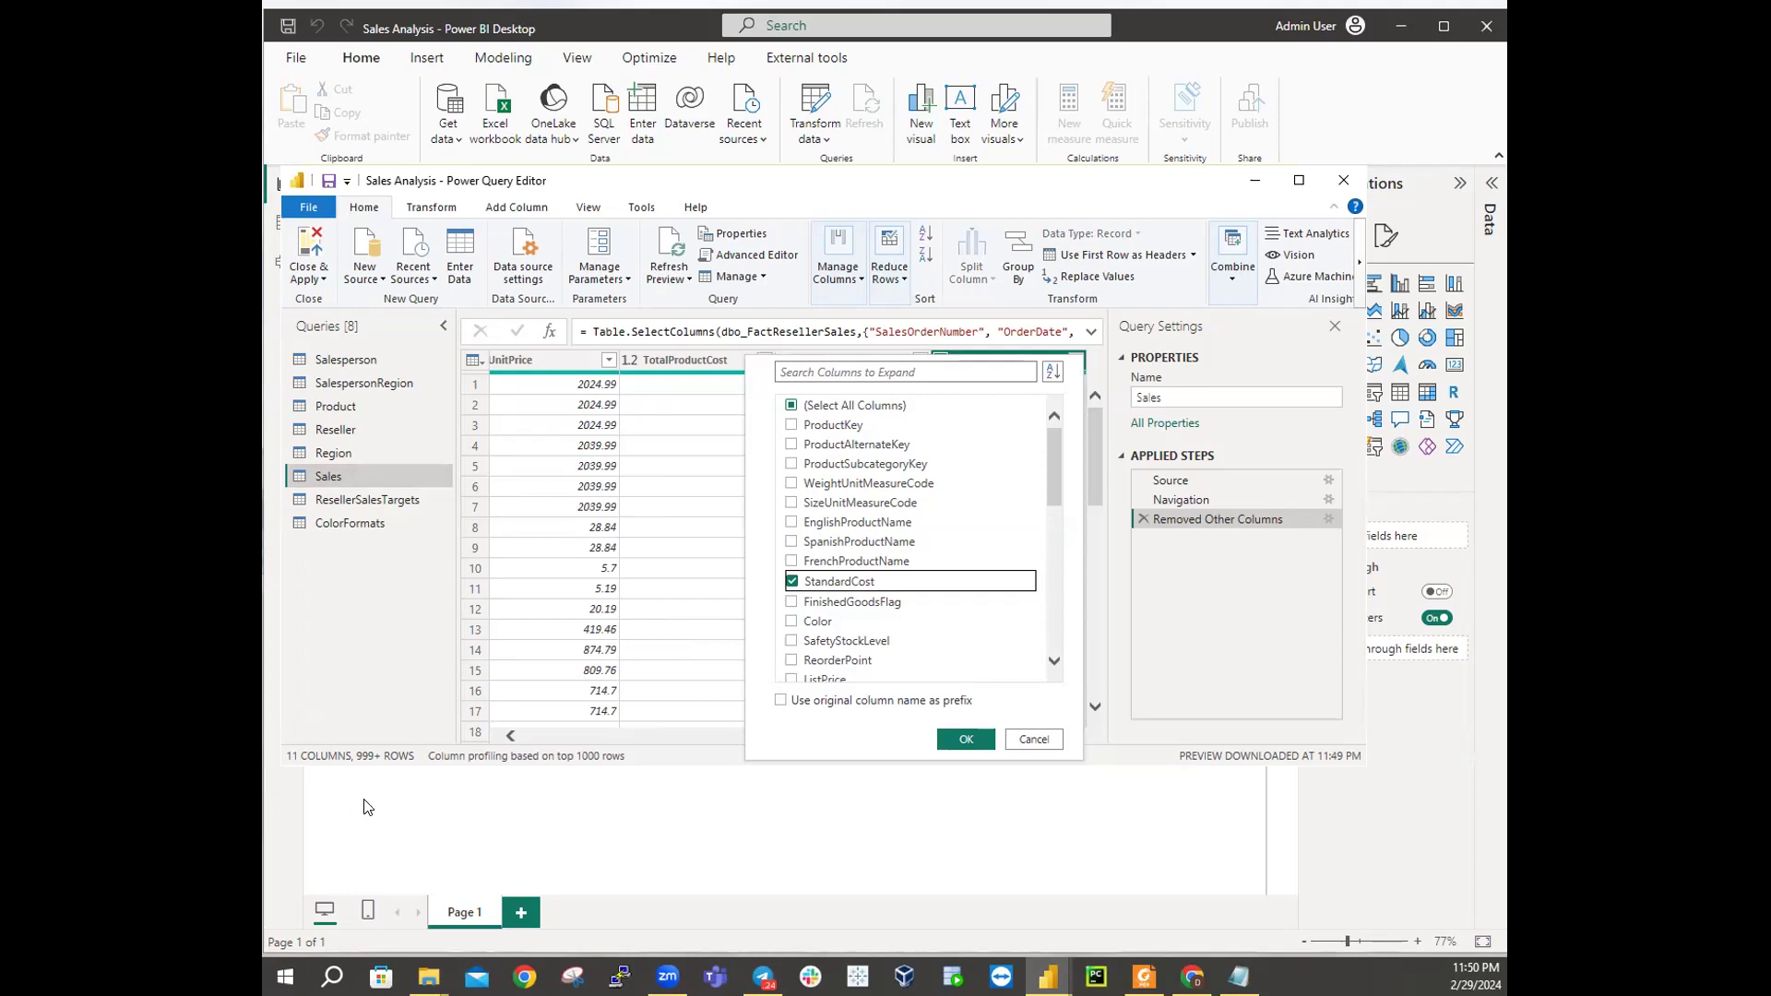
click(959, 740)
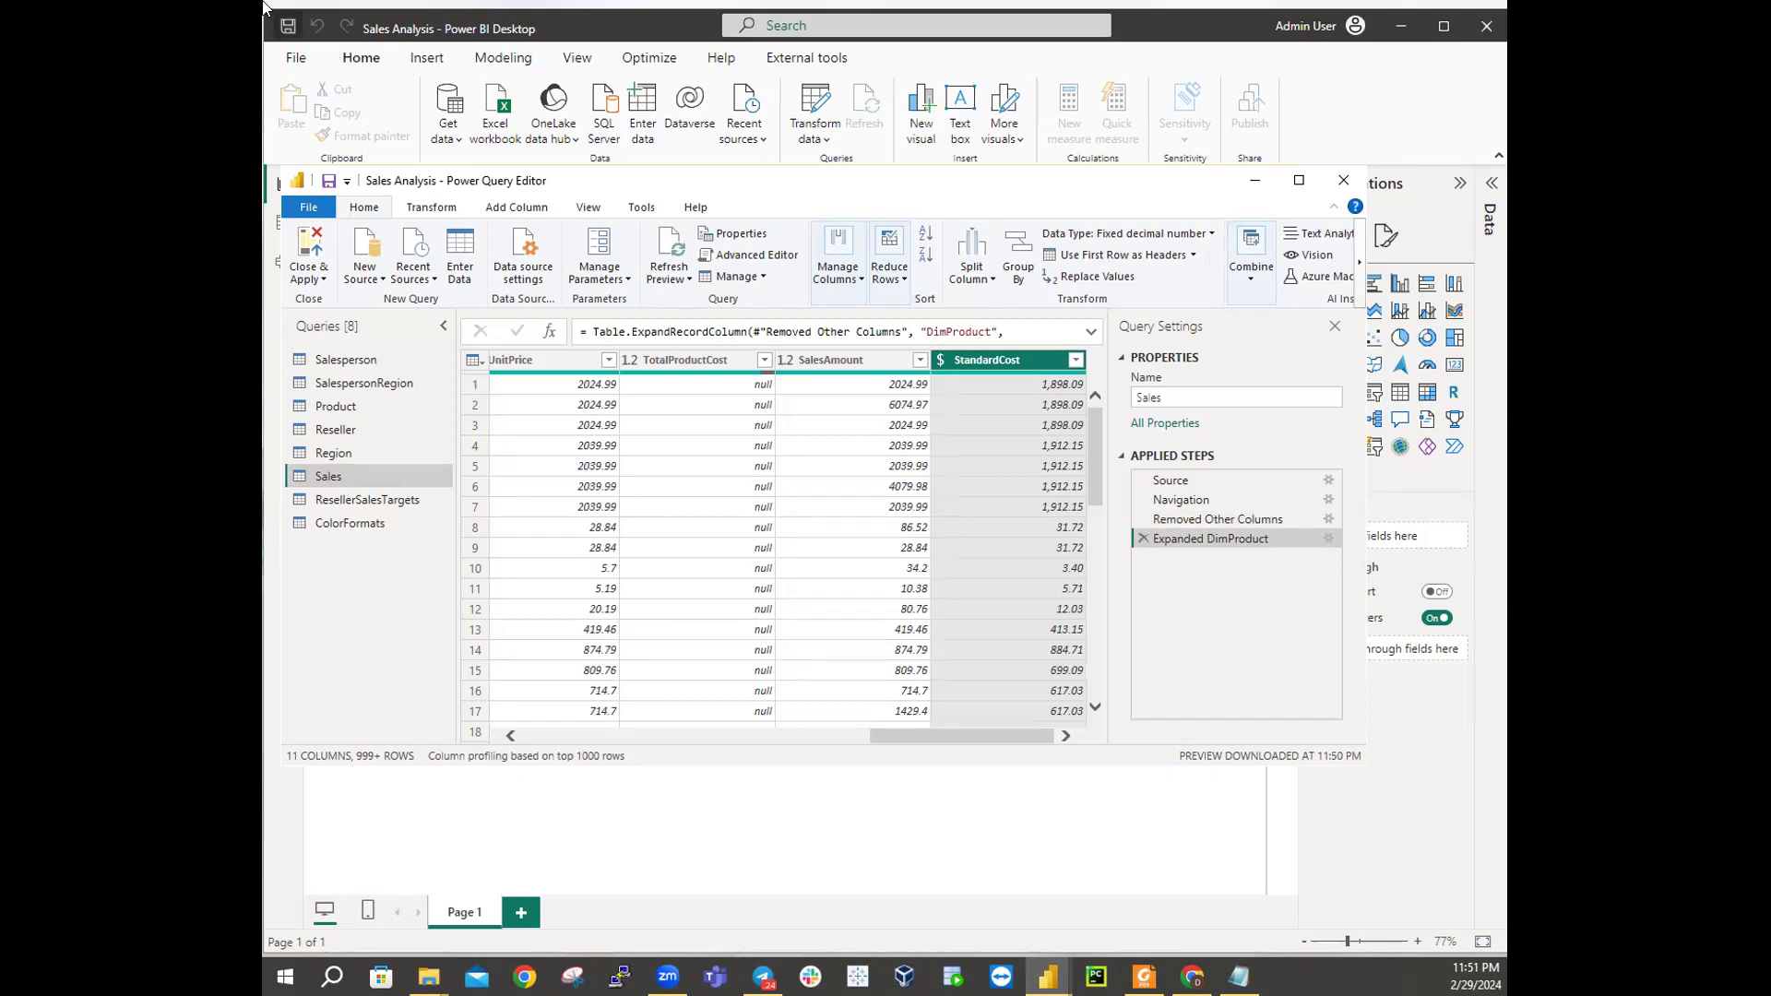
Step: Start a custom column in the Sales query and name it Cost
right_click(356, 211)
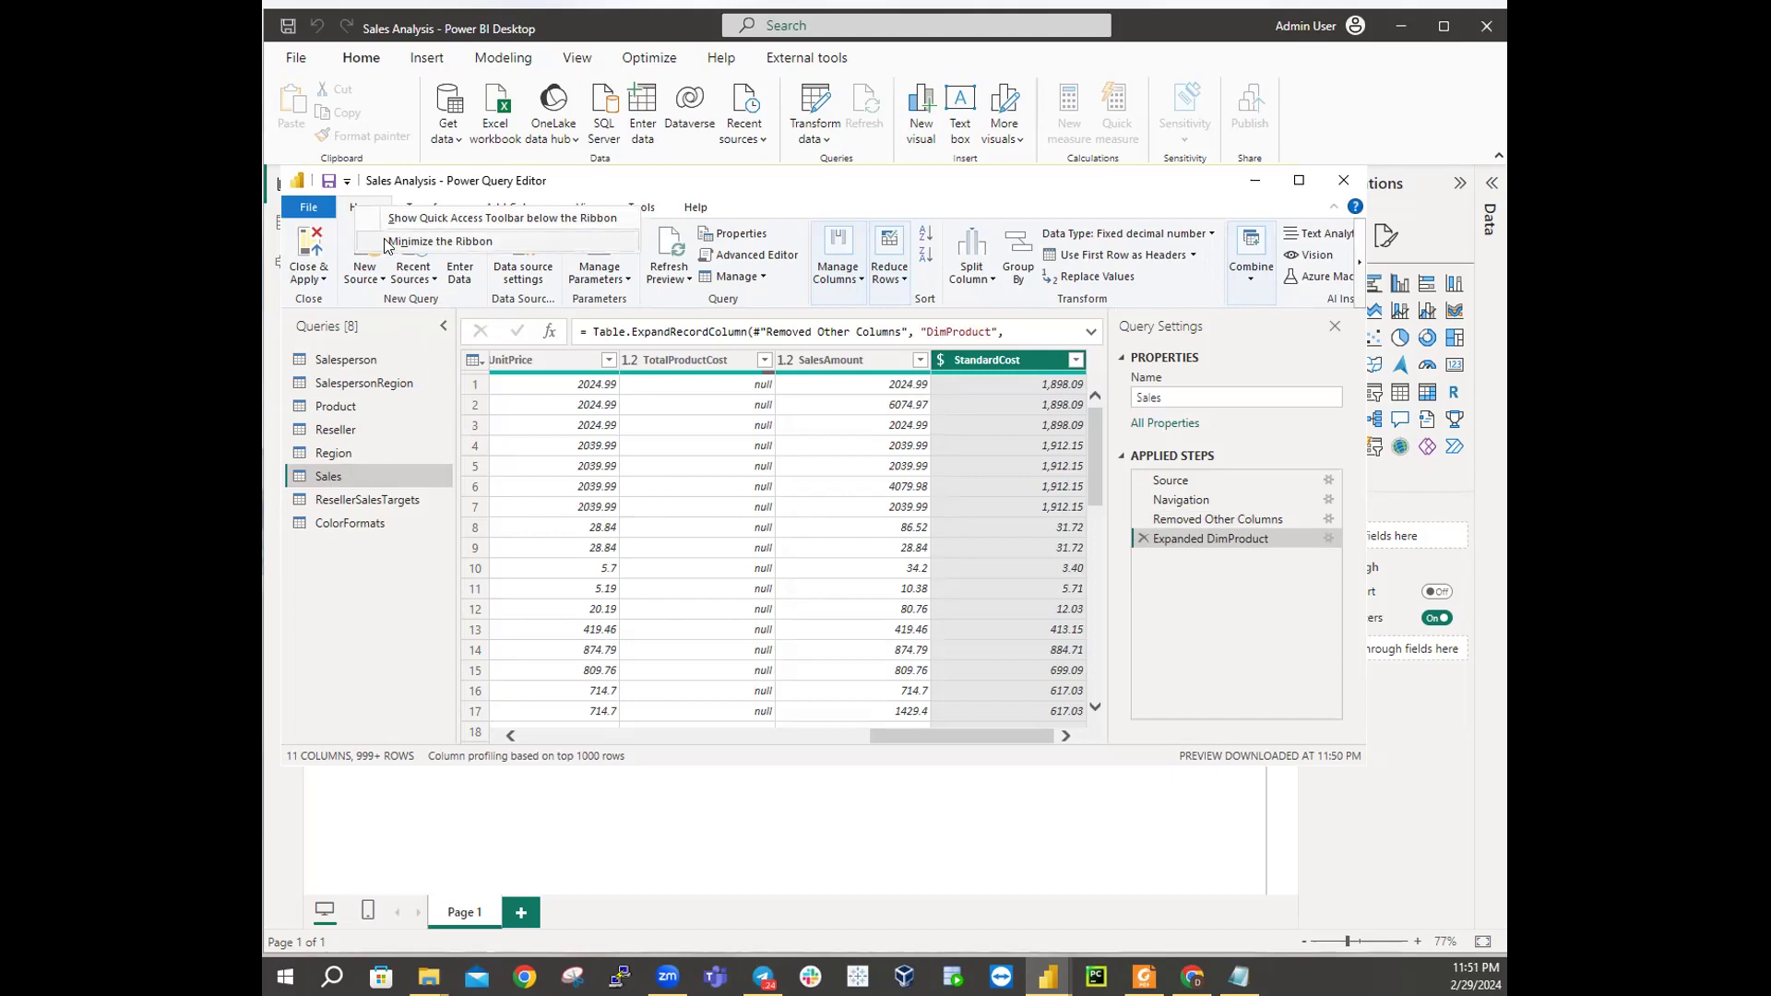
click(356, 212)
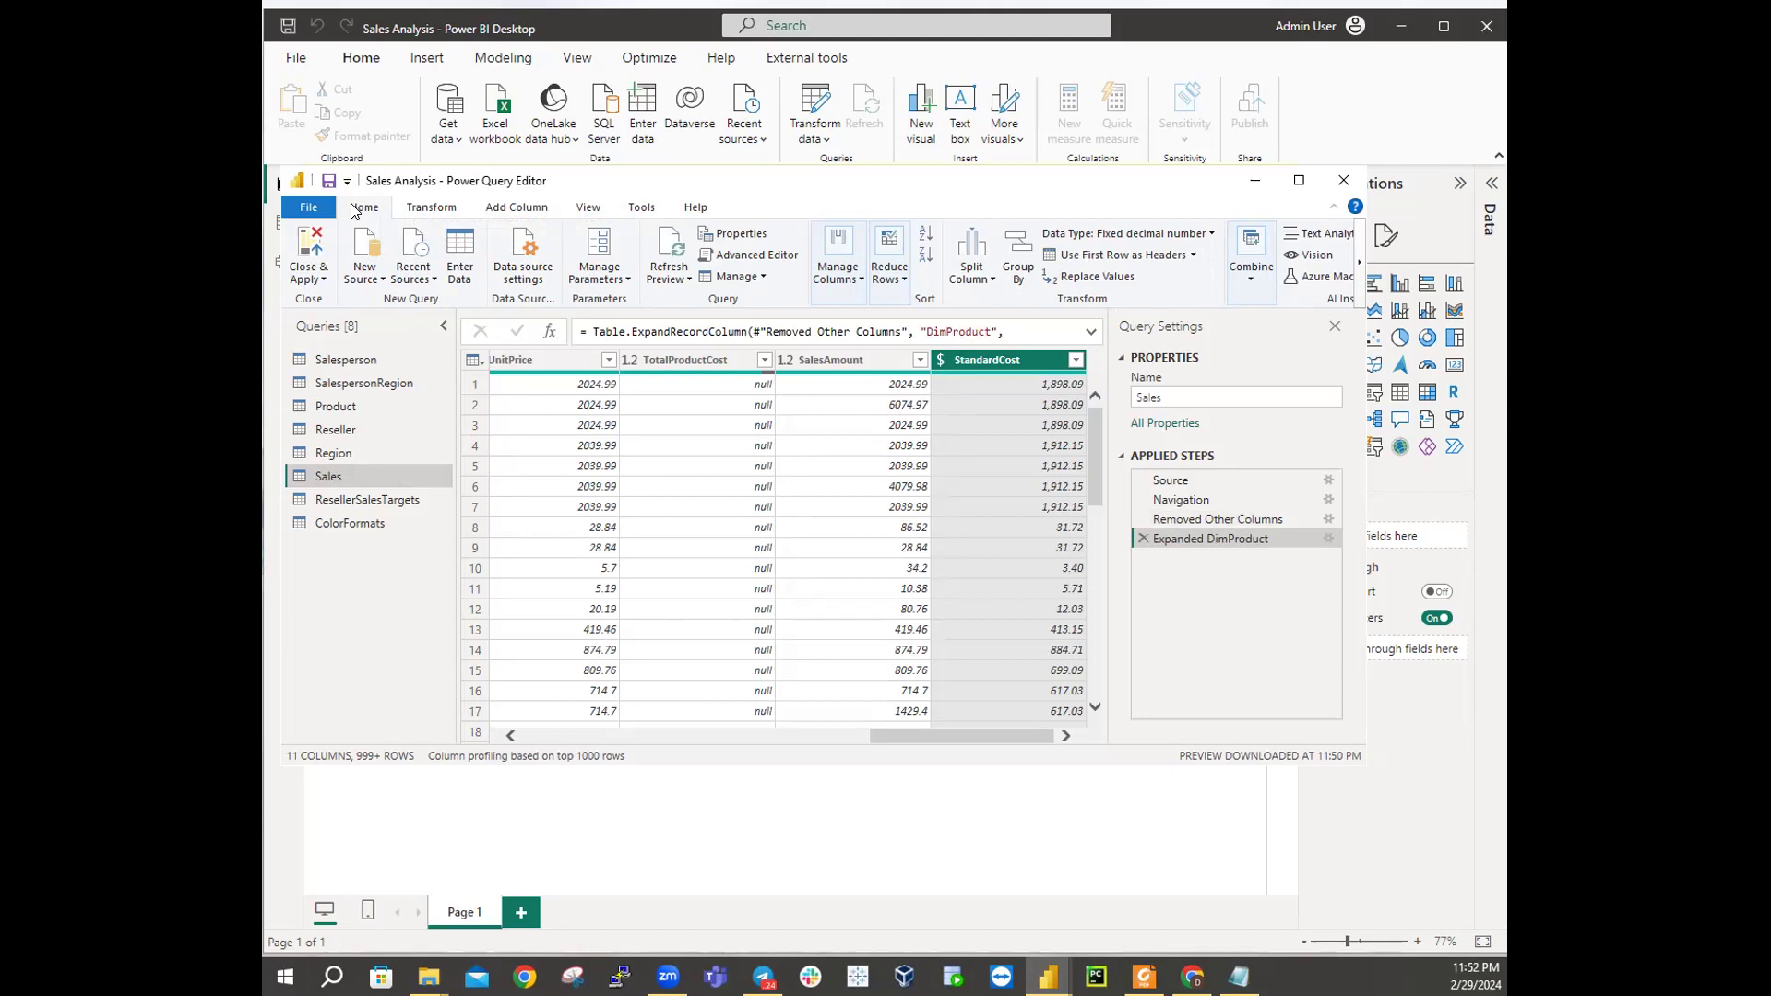
click(517, 208)
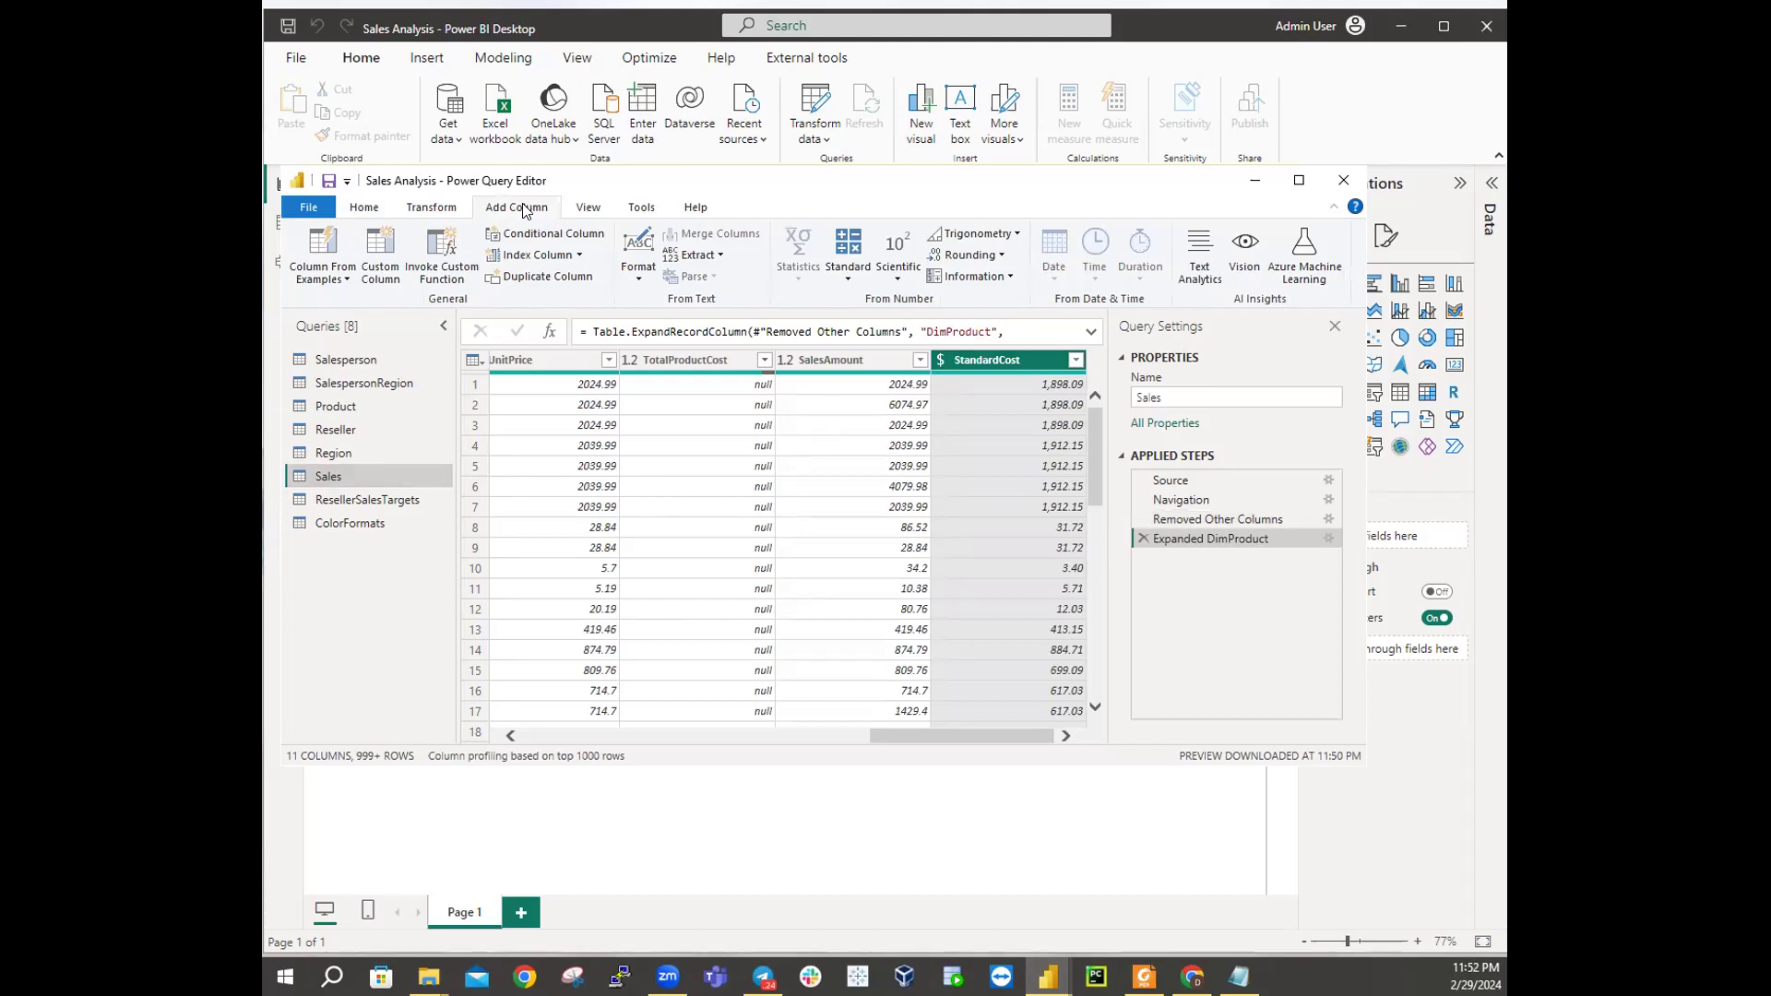
click(373, 263)
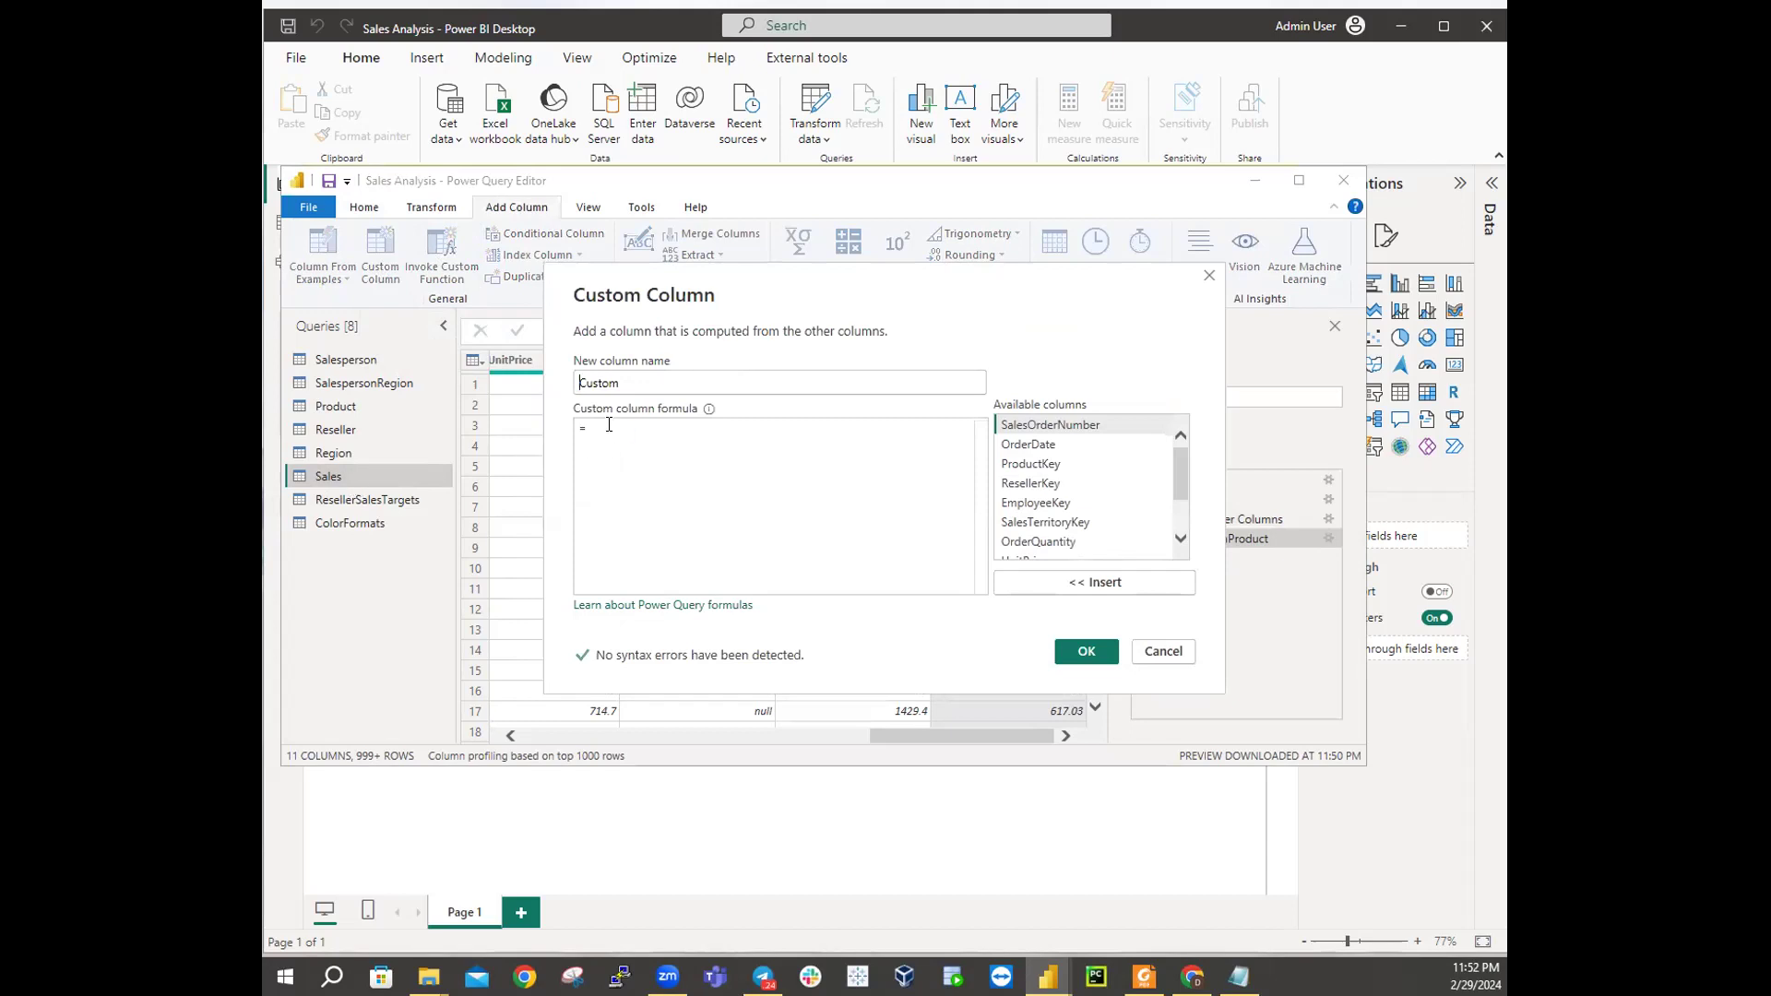
click(653, 391)
drag(653, 391, 474, 380)
text(Co)
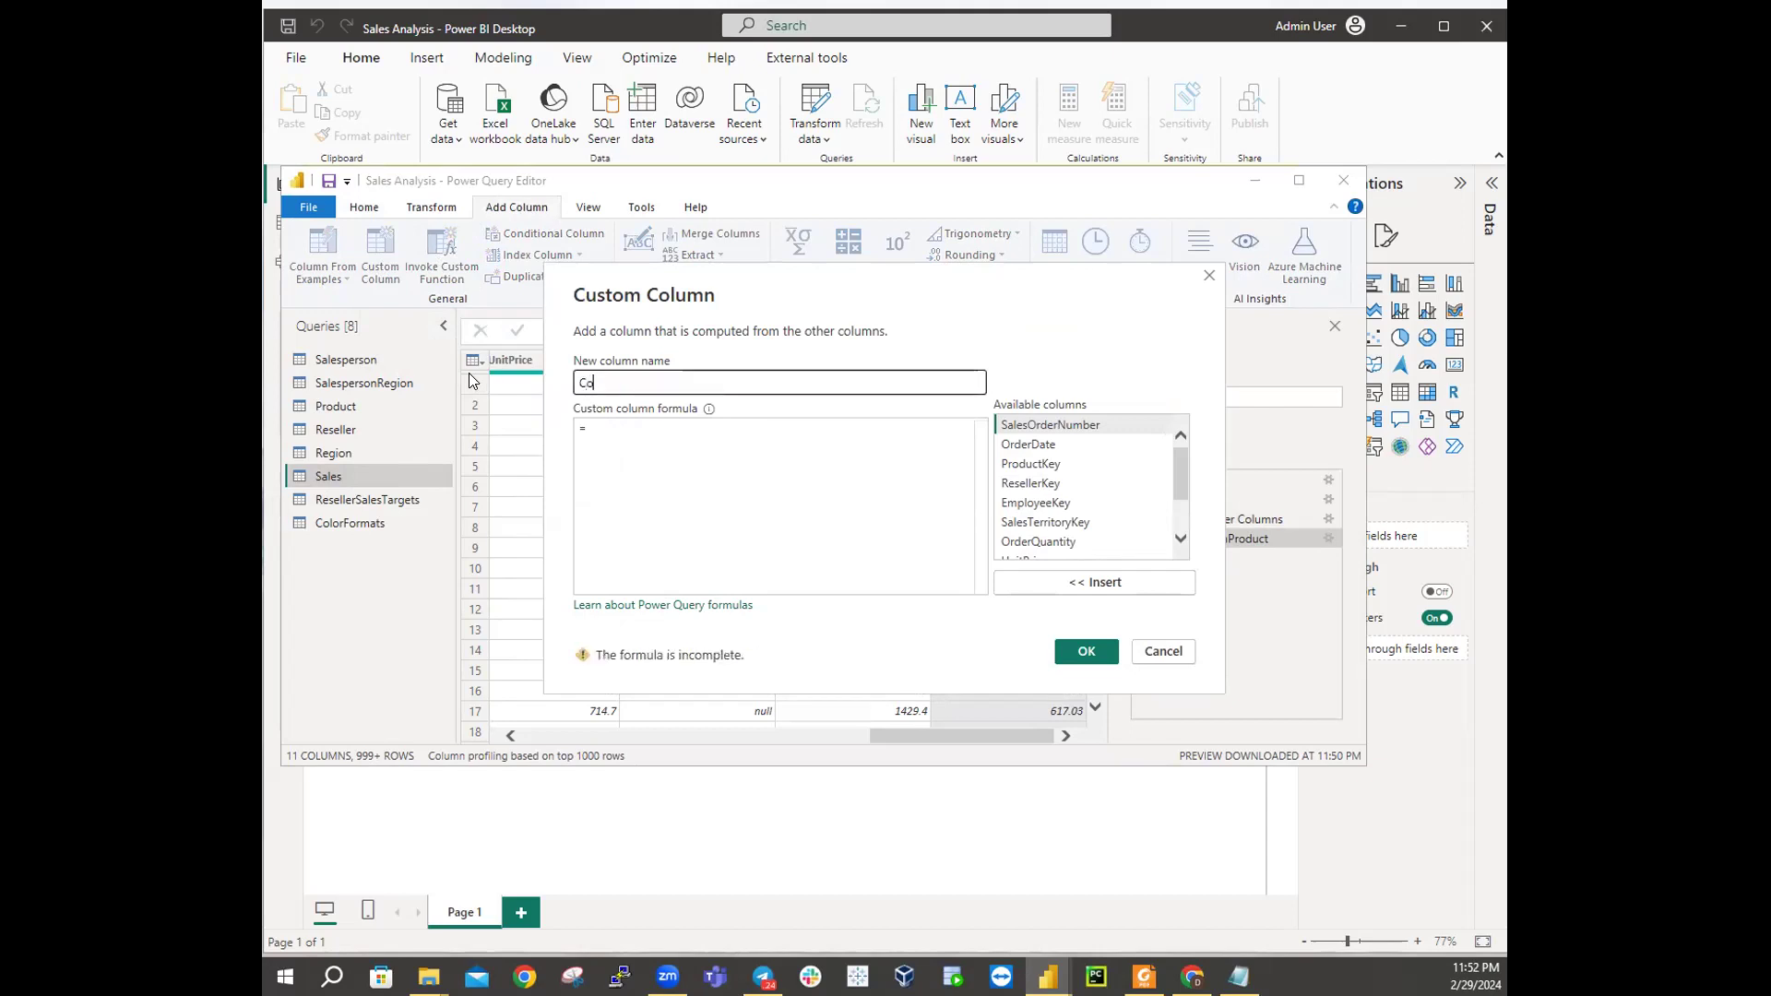
text(st)
Step: Switch to File Explorer and open Snippets.txt from the Assets folder of the PL300 lab 02-load-data-with-power-query-in-power-bi-desktop
mouse_move(429, 976)
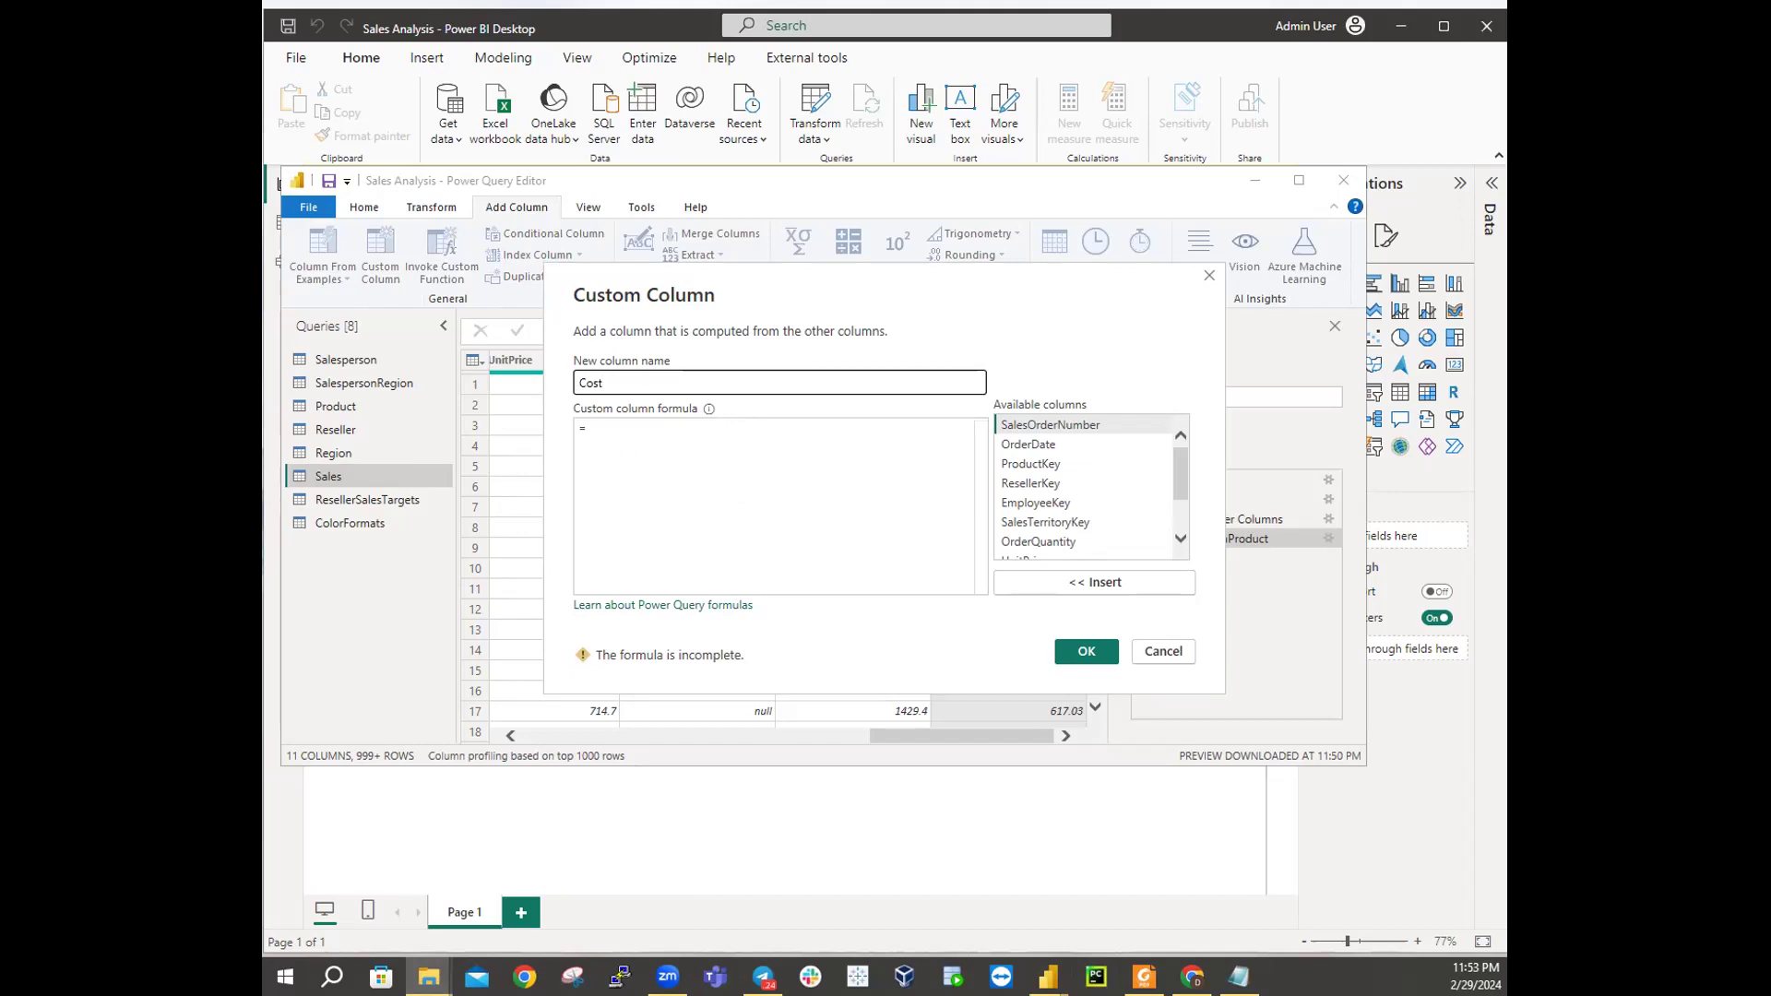
drag(685, 526, 856, 211)
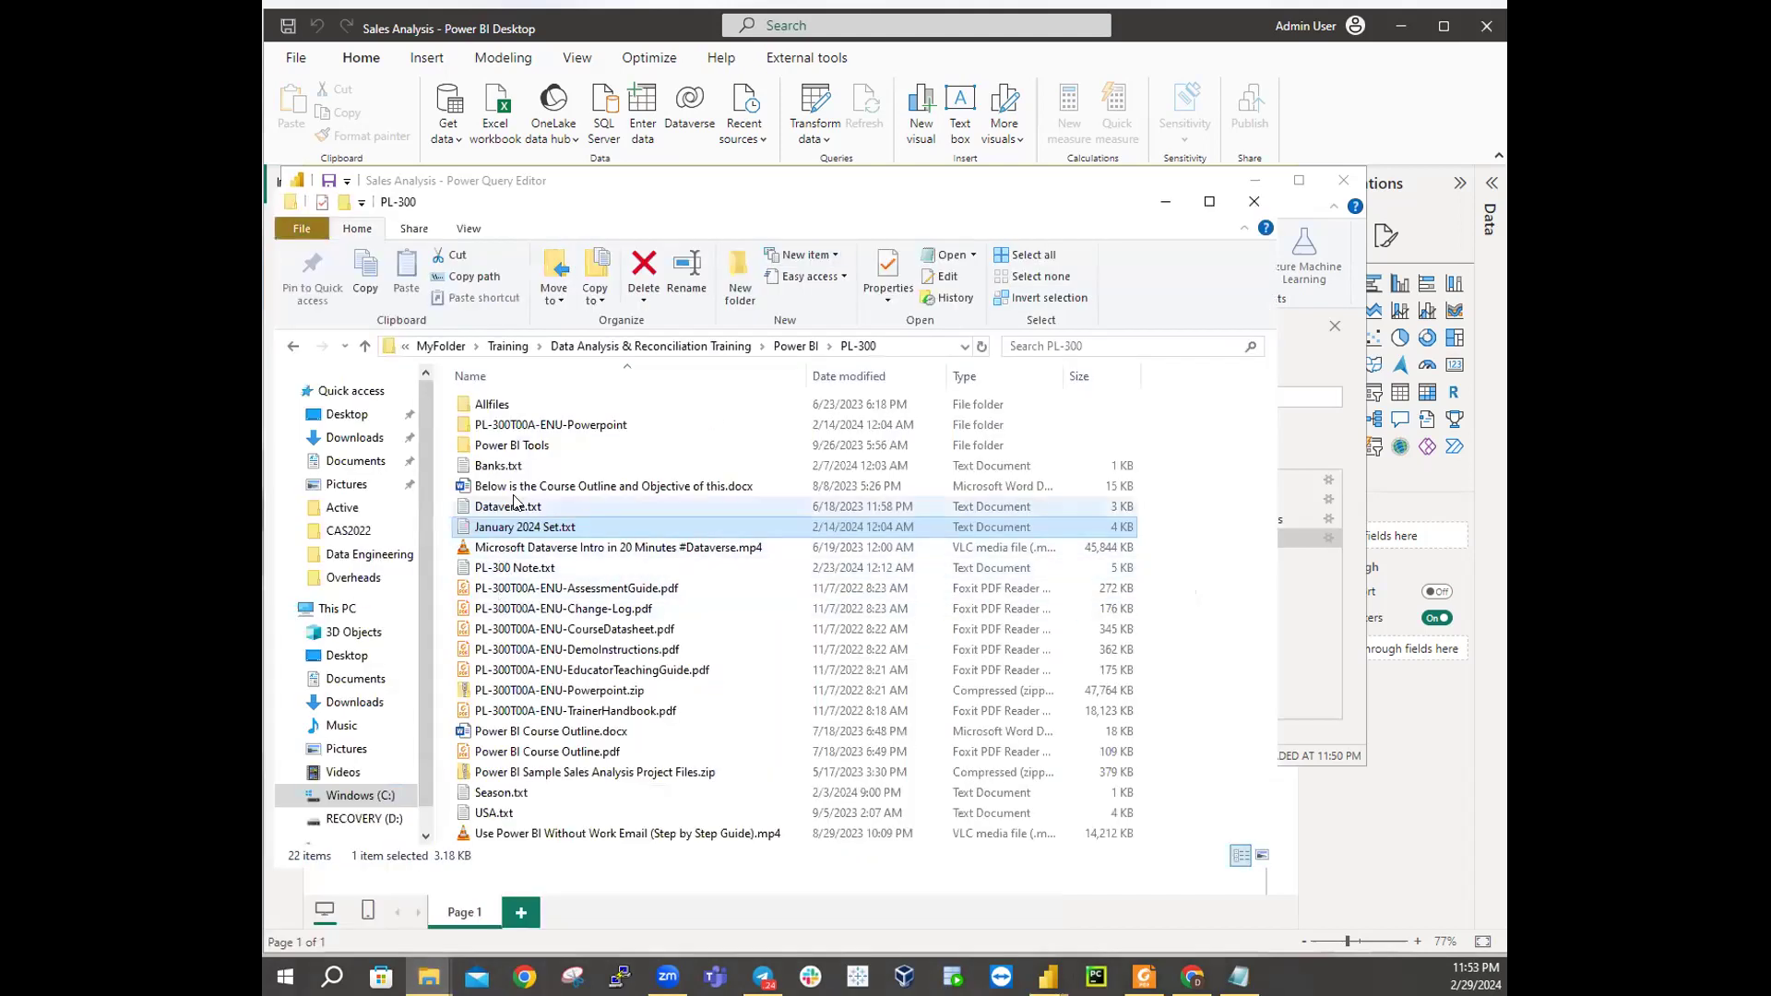
double_click(492, 406)
double_click(493, 406)
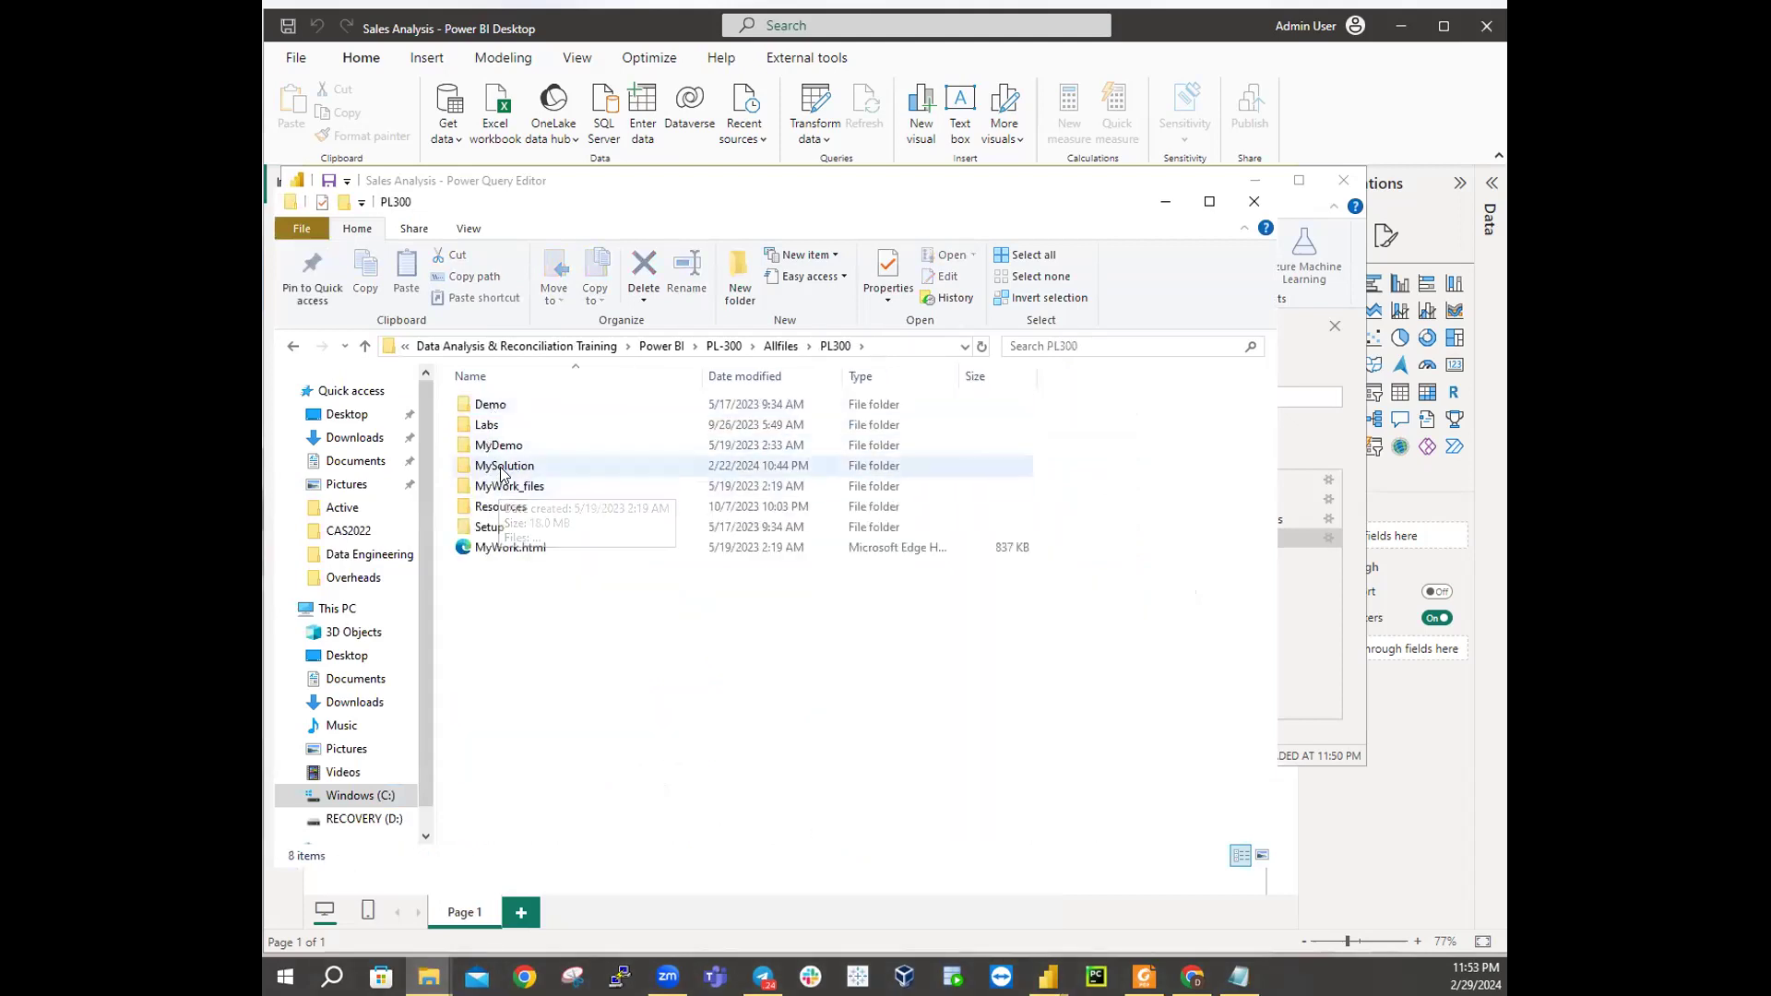
double_click(507, 508)
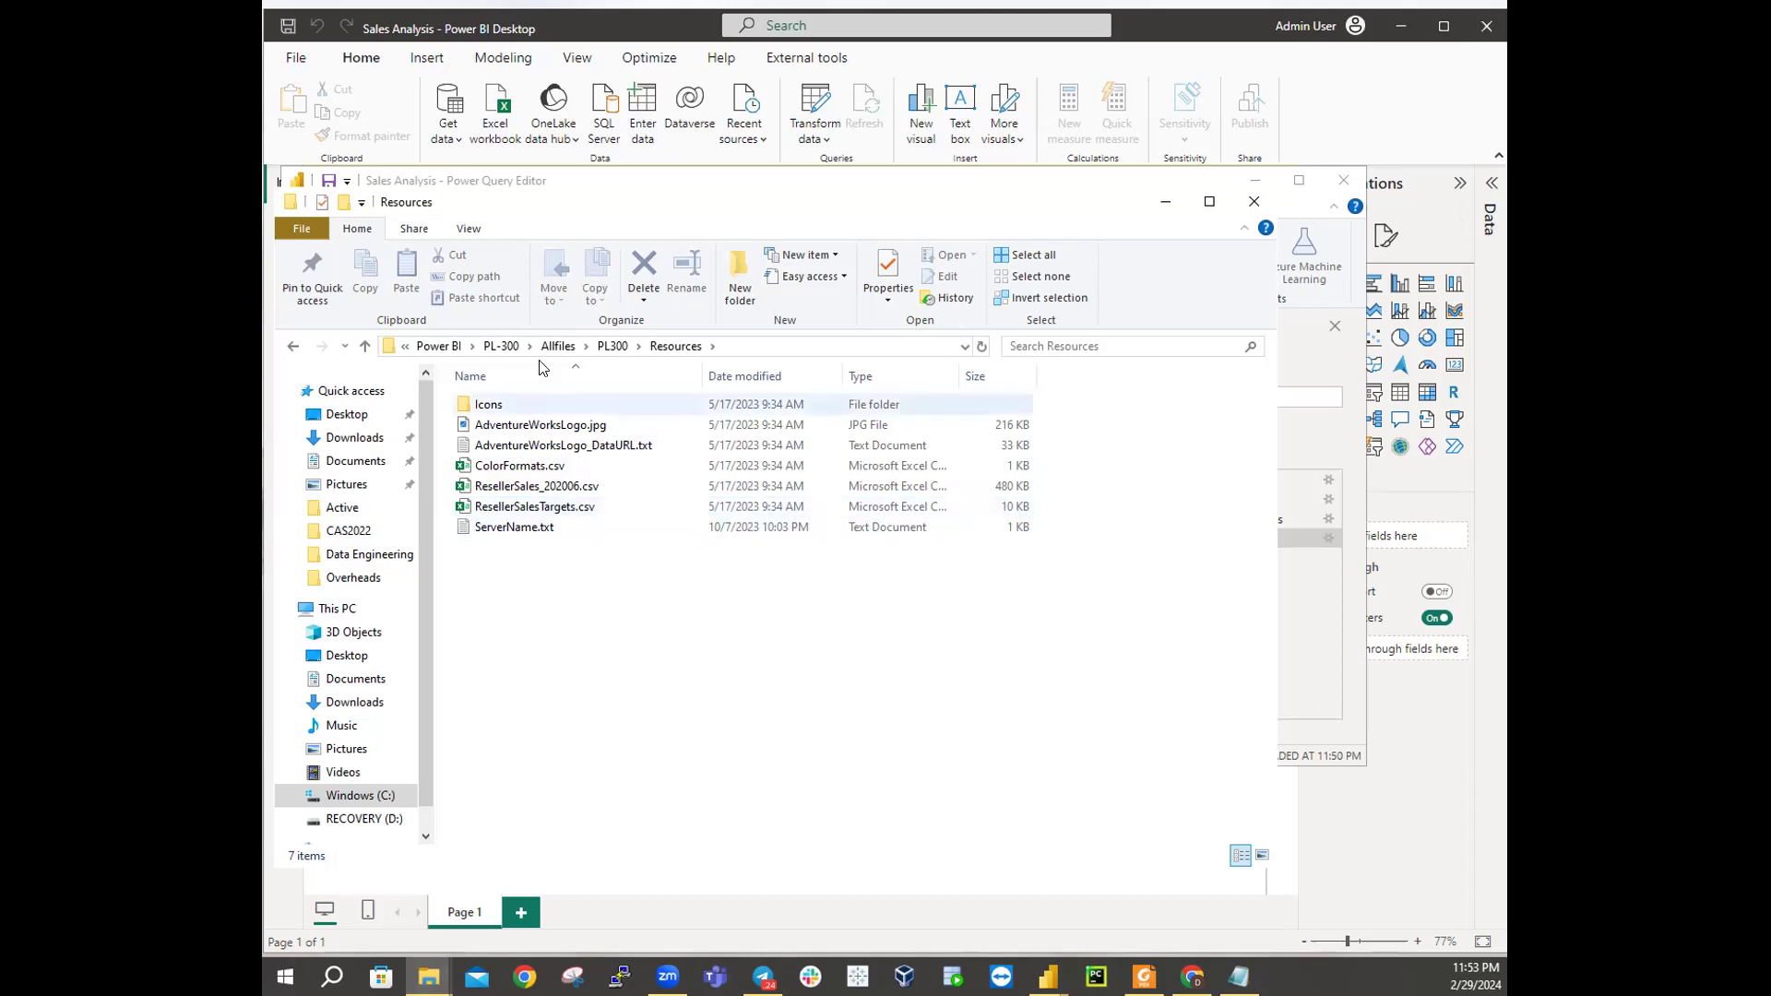
click(550, 352)
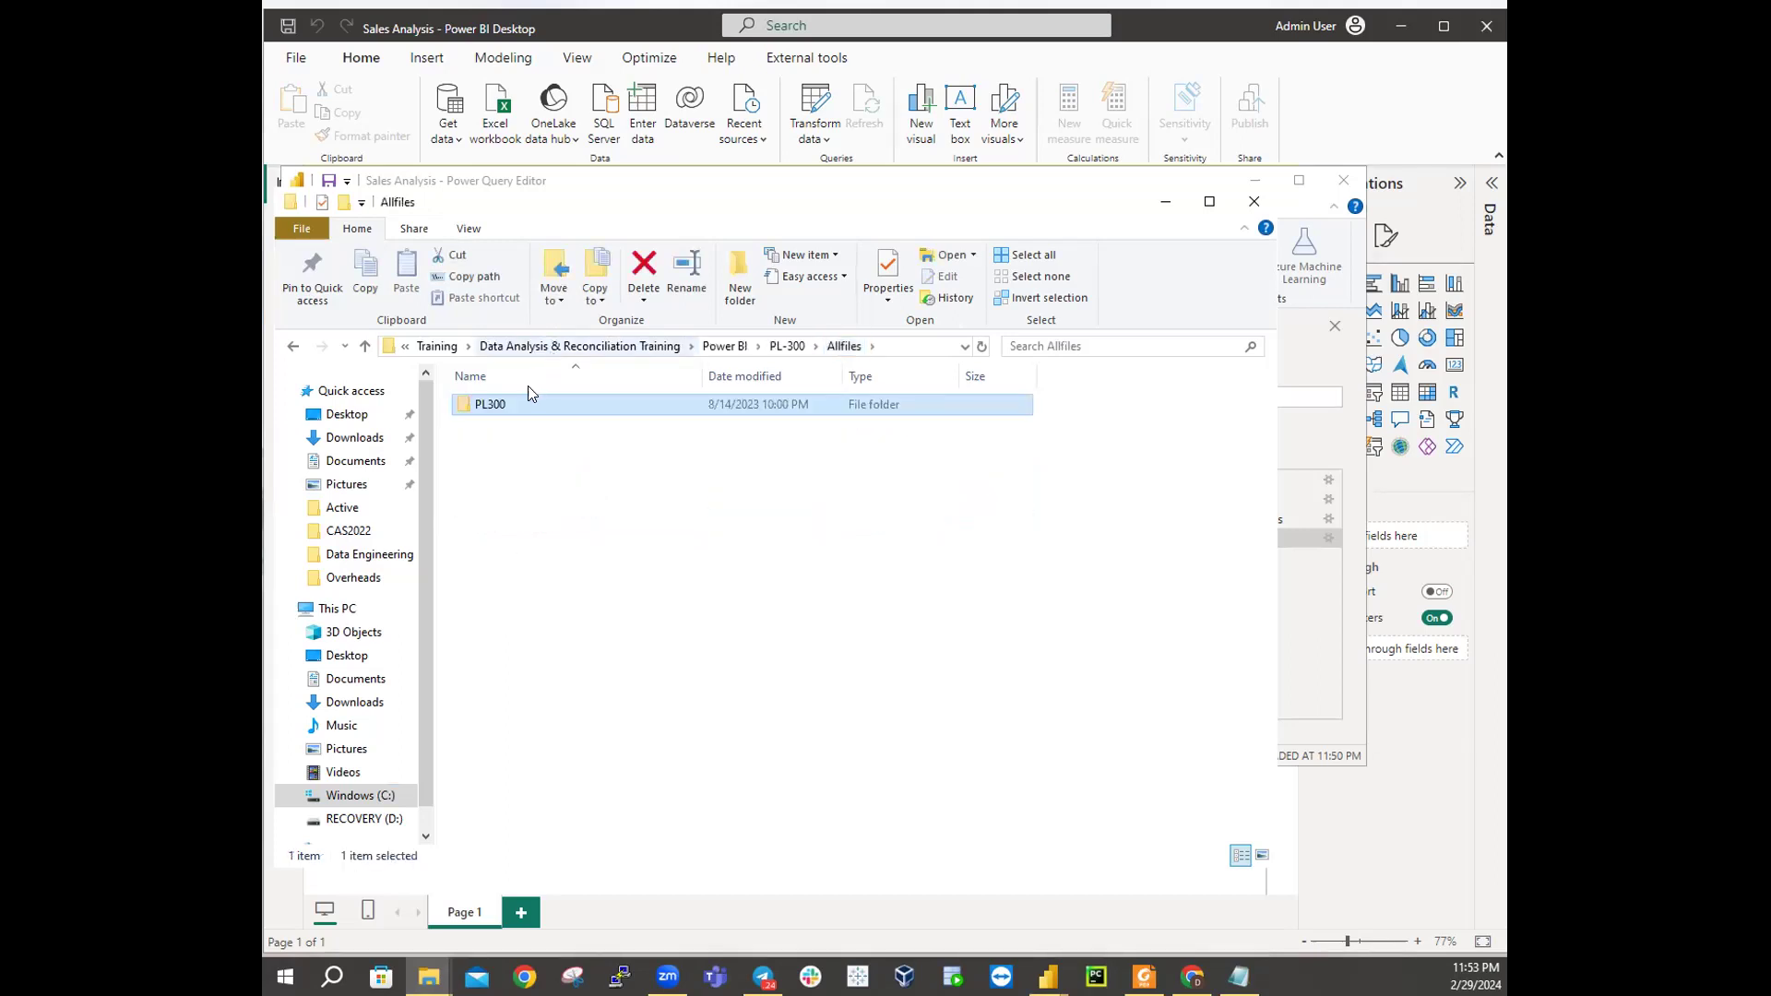
double_click(477, 405)
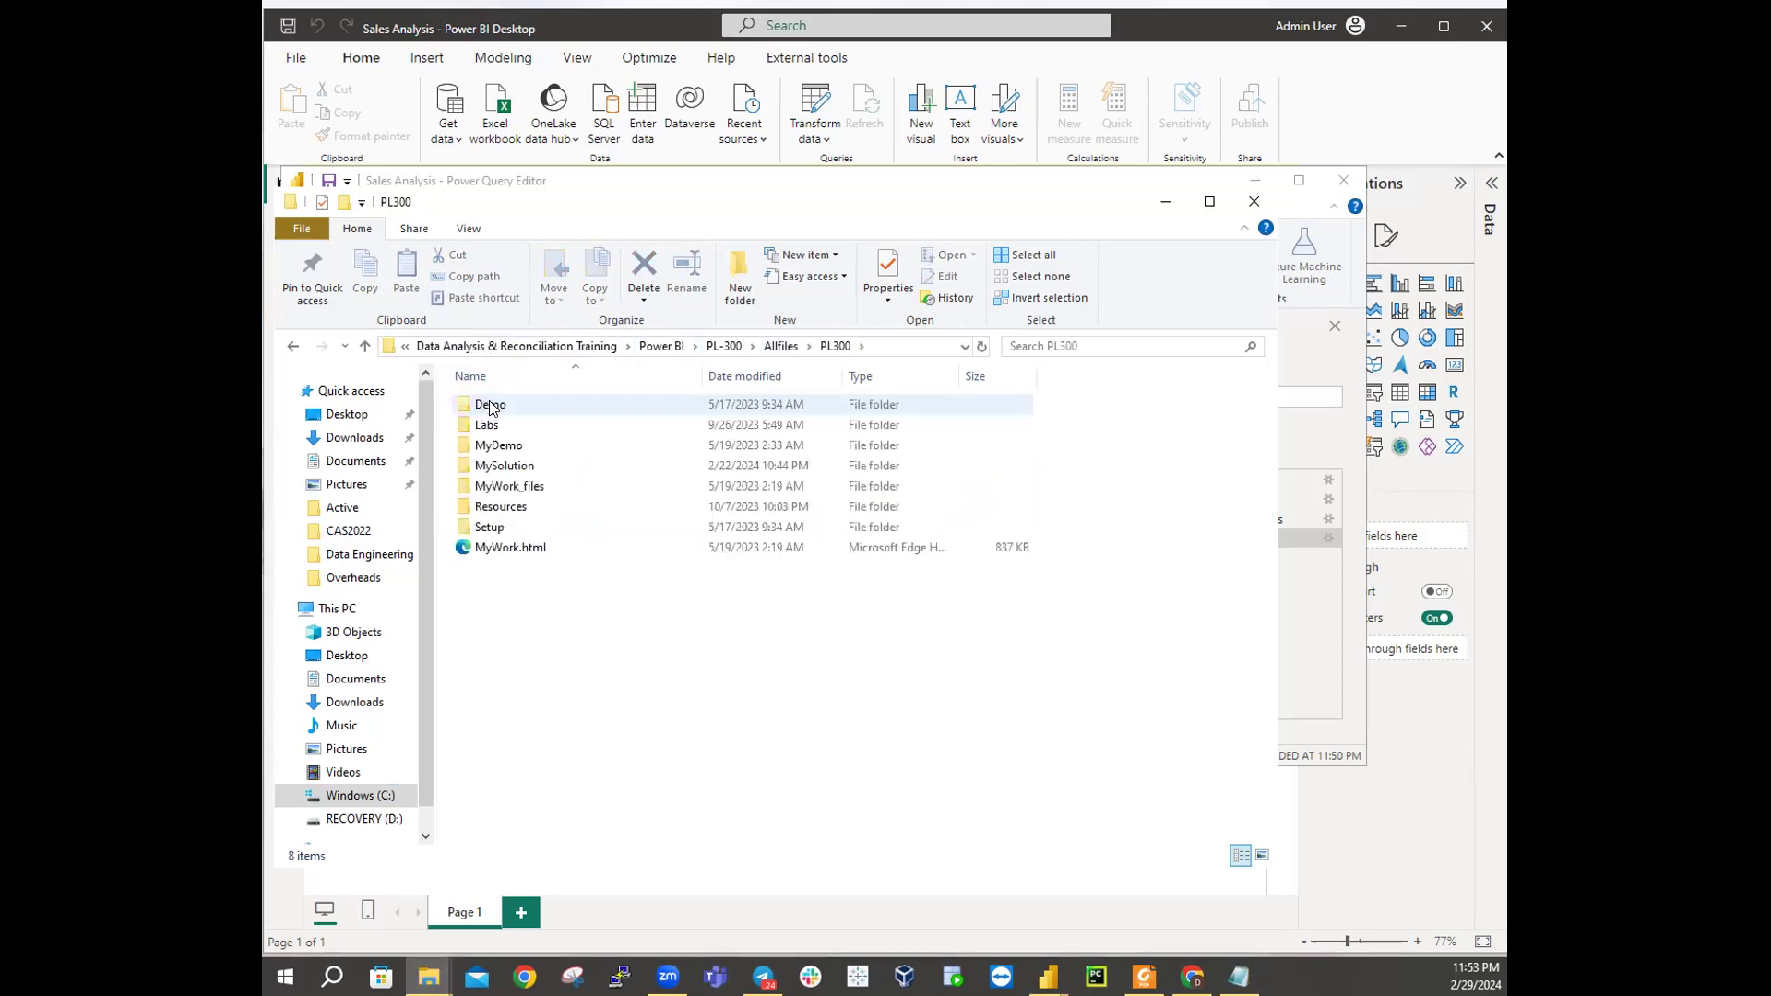
double_click(502, 424)
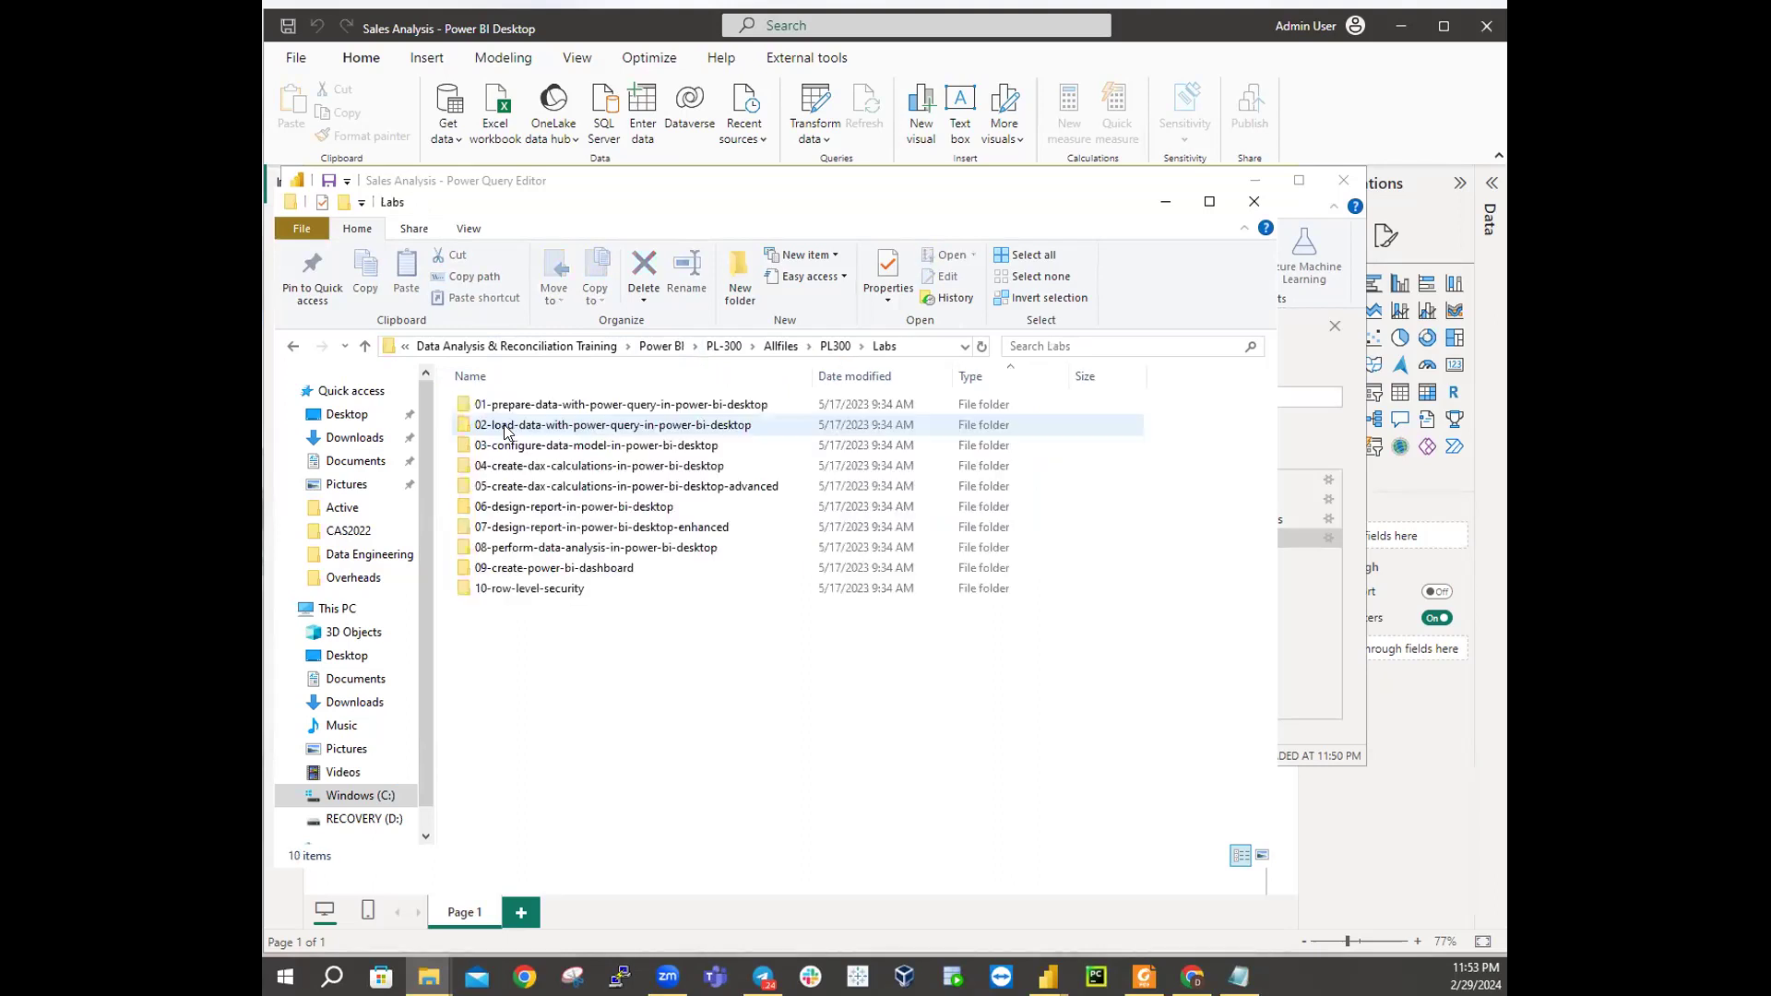
double_click(504, 426)
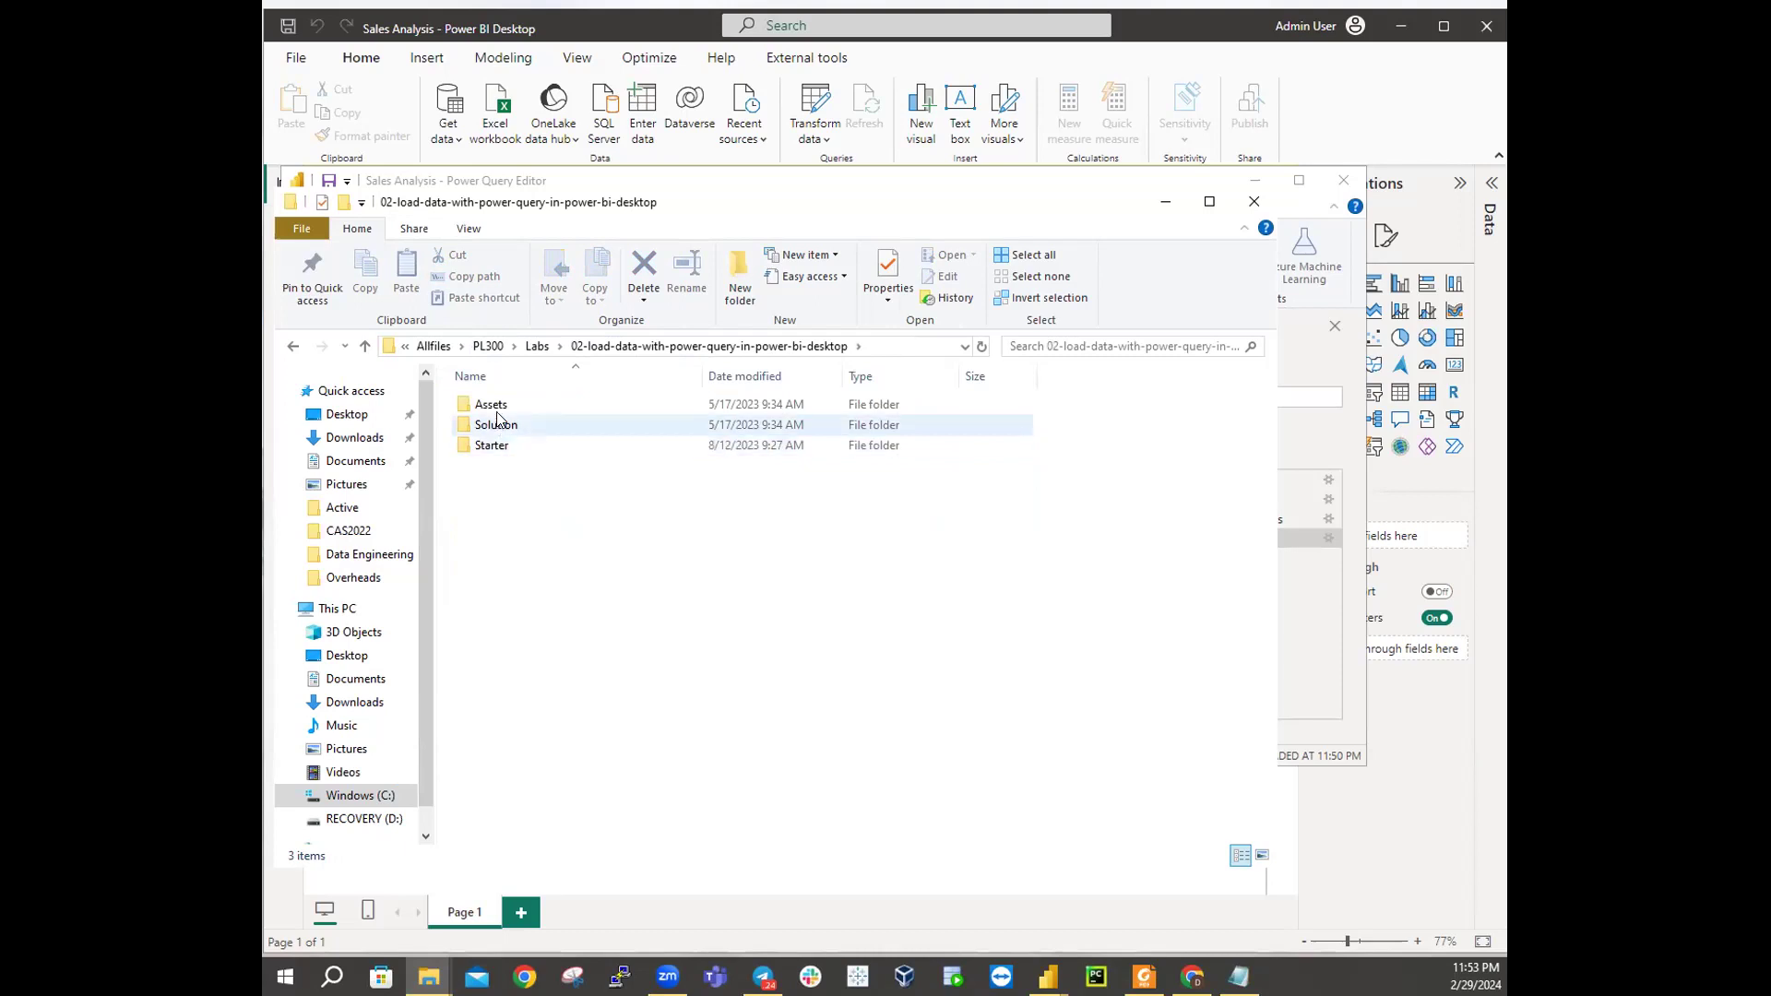
click(497, 409)
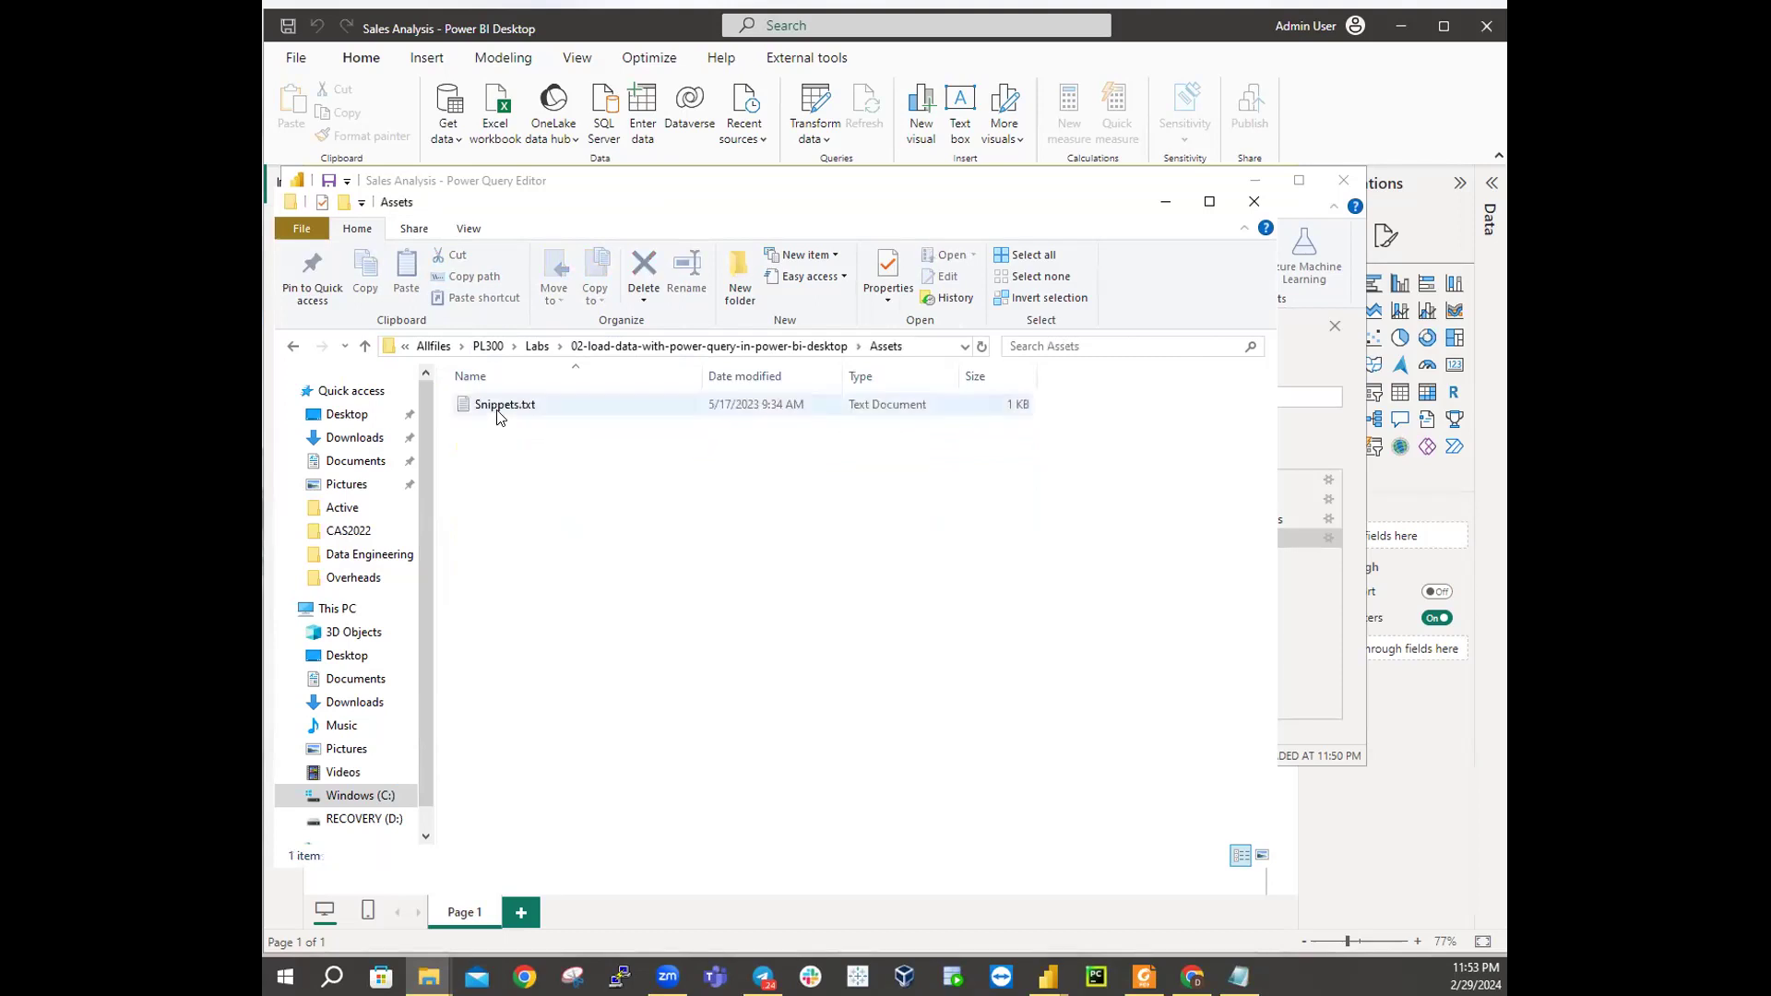
double_click(499, 406)
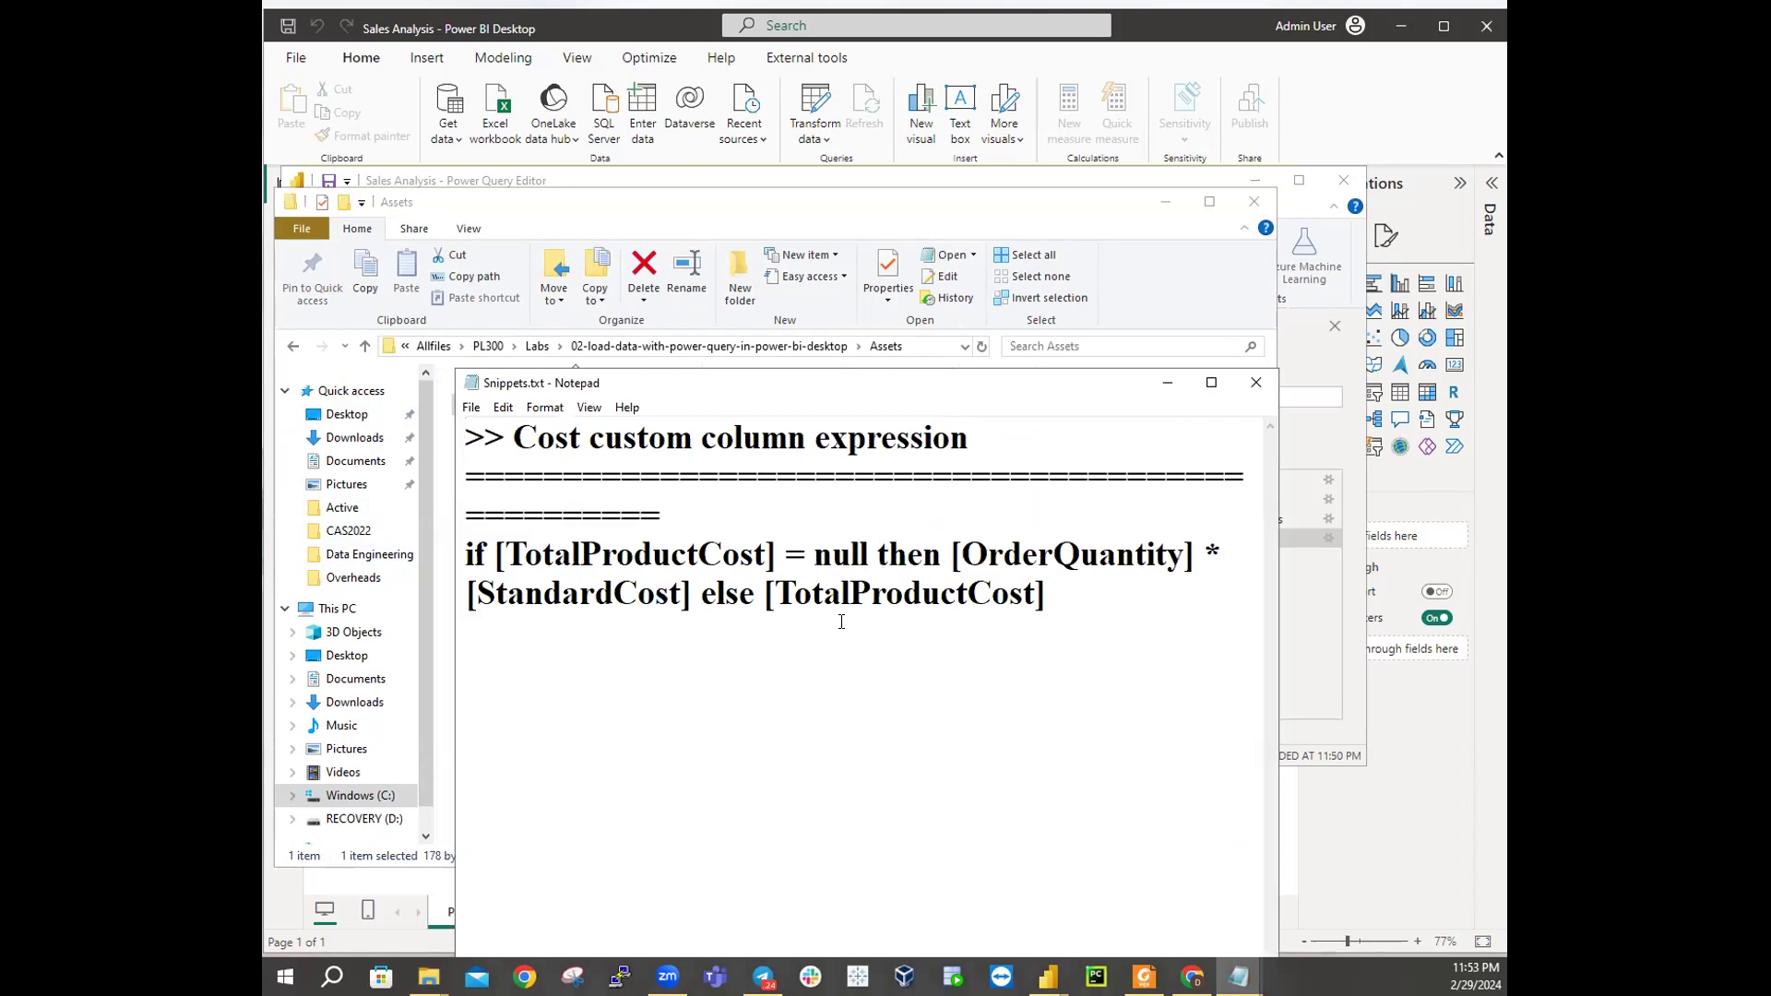
Step: Copy the Cost custom column expression from Snippets.txt and return to the Custom Column dialog in Power Query Editor
click(1051, 593)
drag(1051, 594, 464, 557)
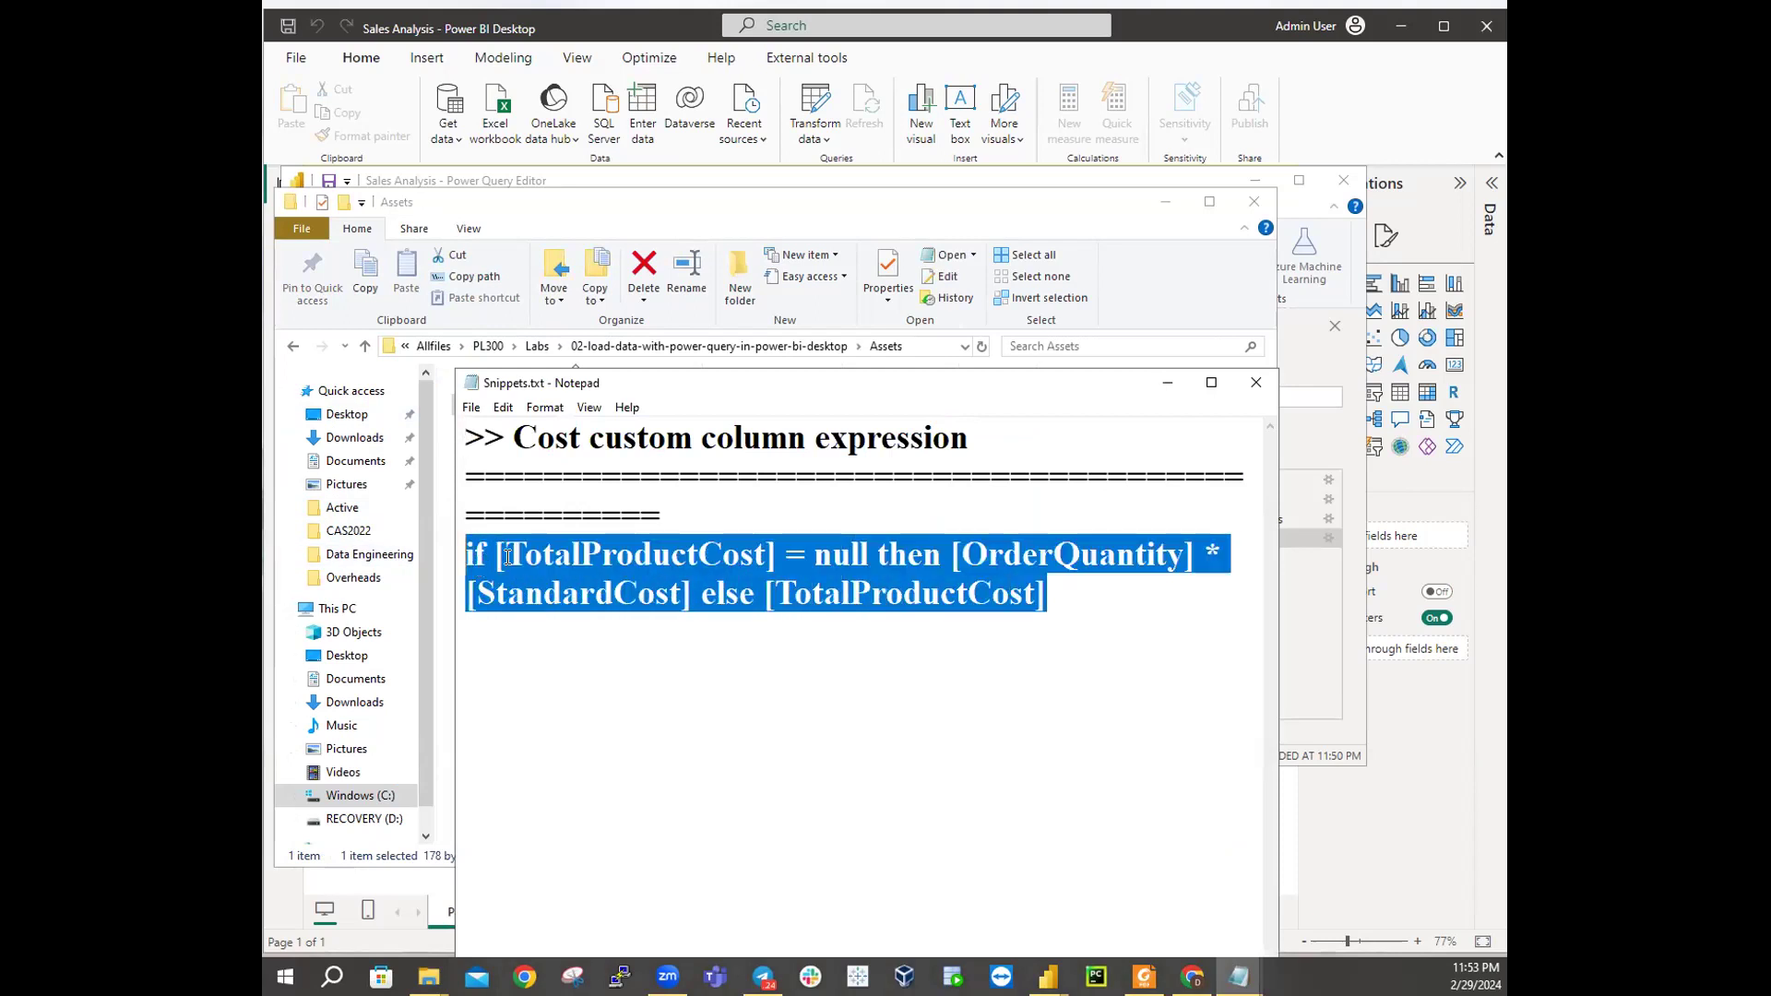
right_click(507, 559)
click(544, 618)
right_click(547, 589)
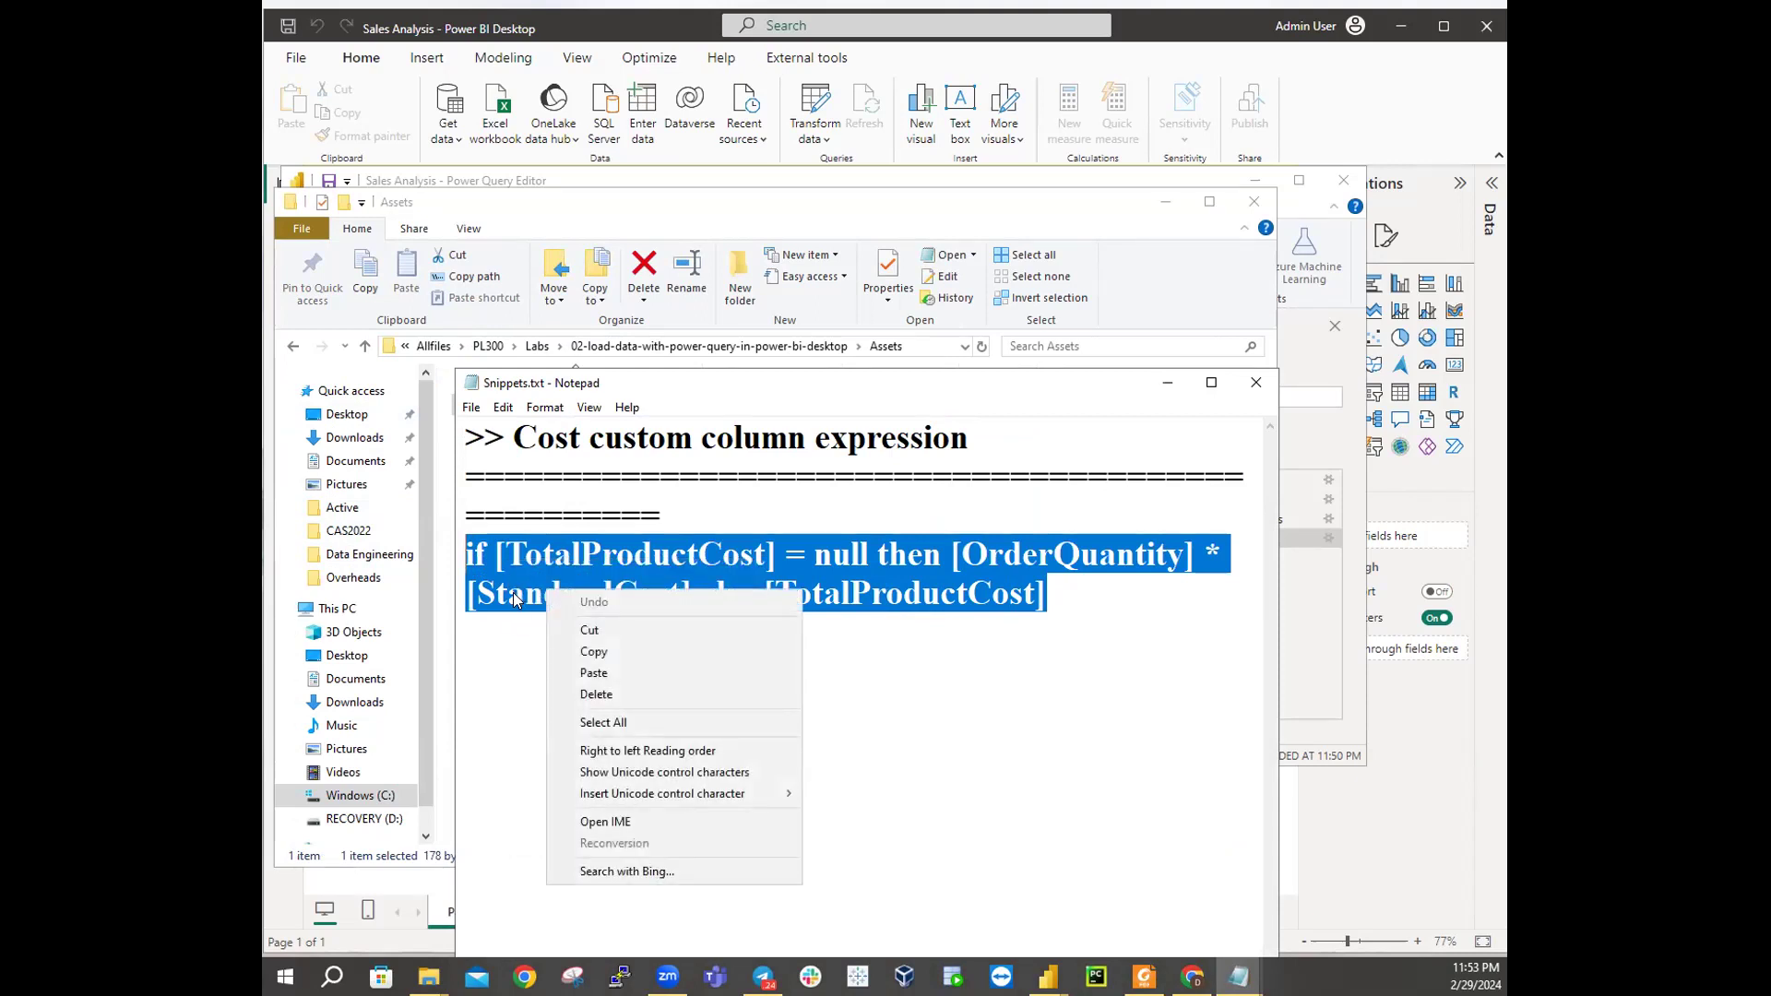
click(593, 651)
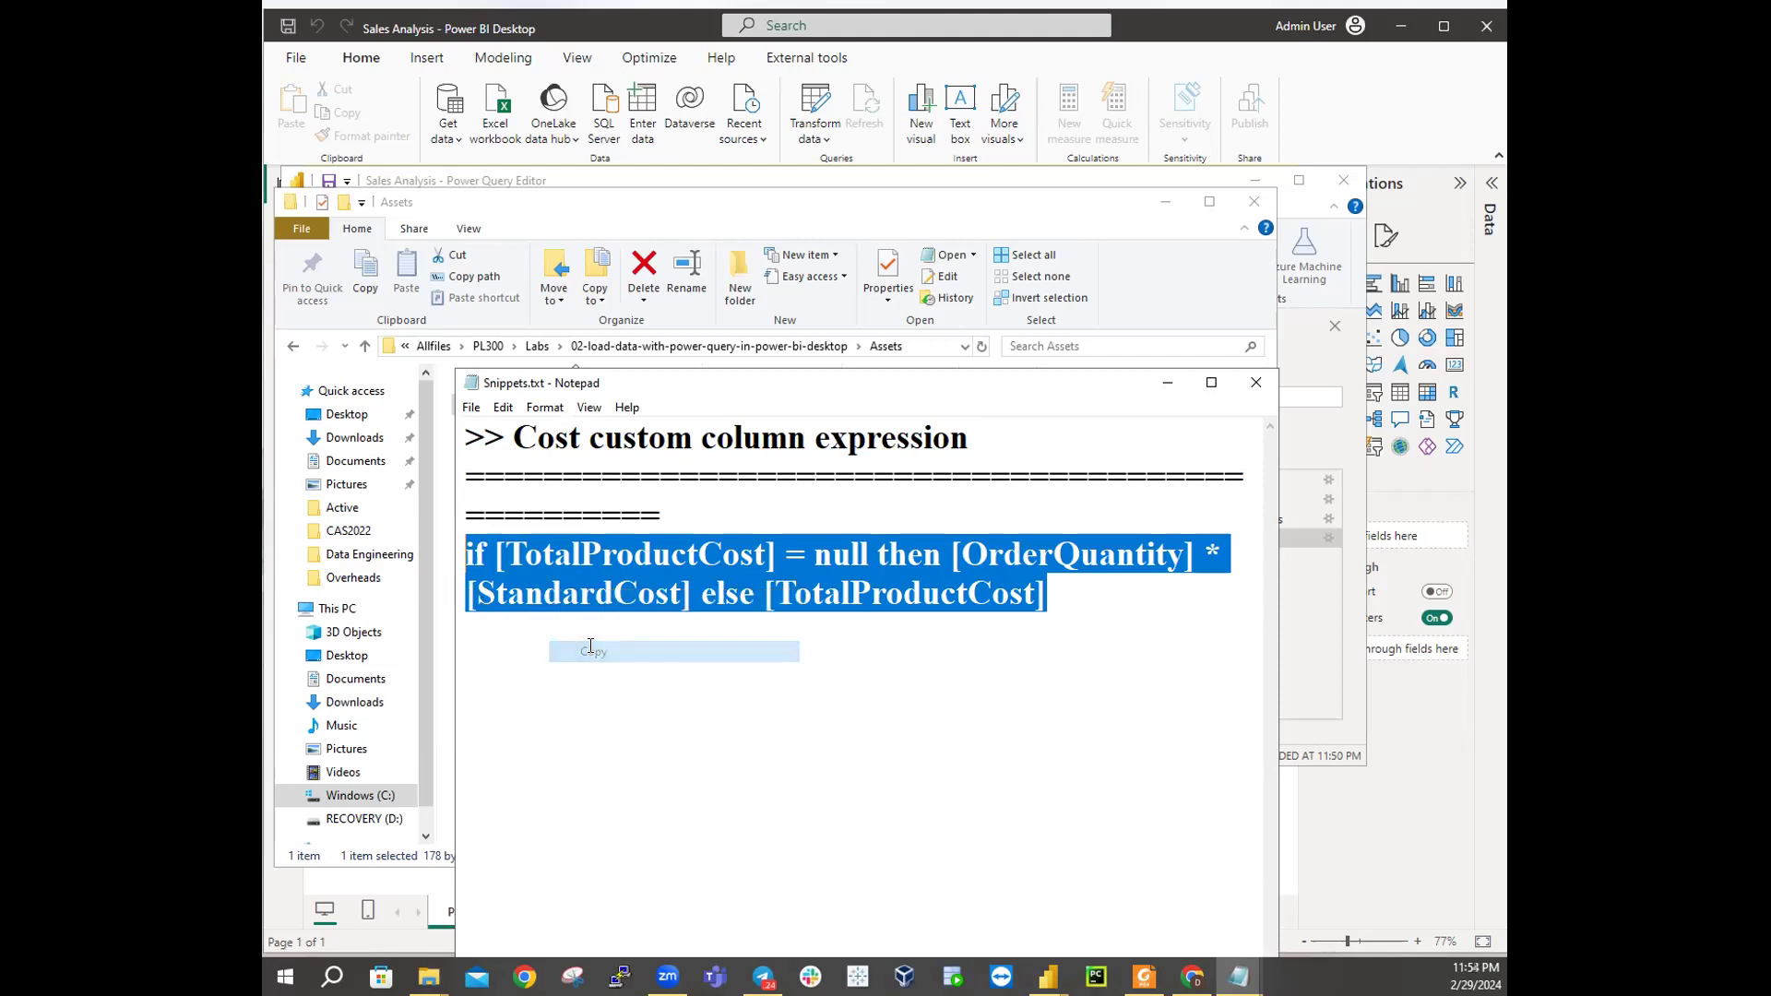
click(1168, 383)
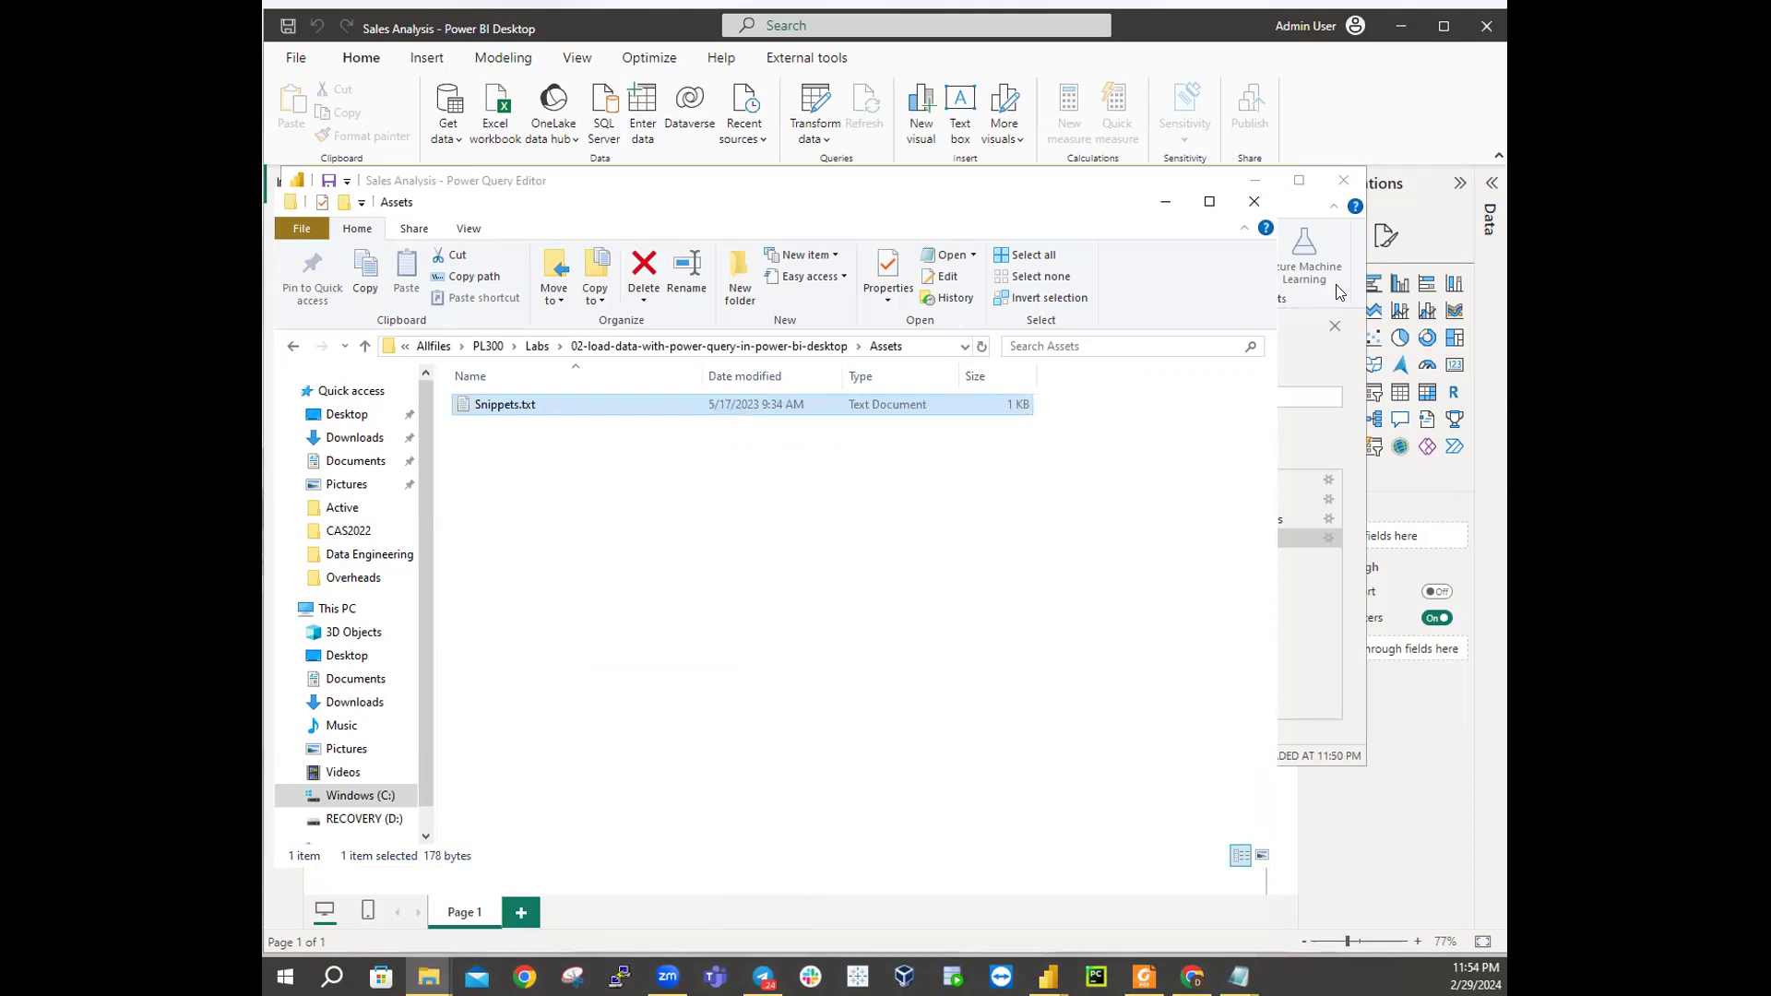
click(1173, 210)
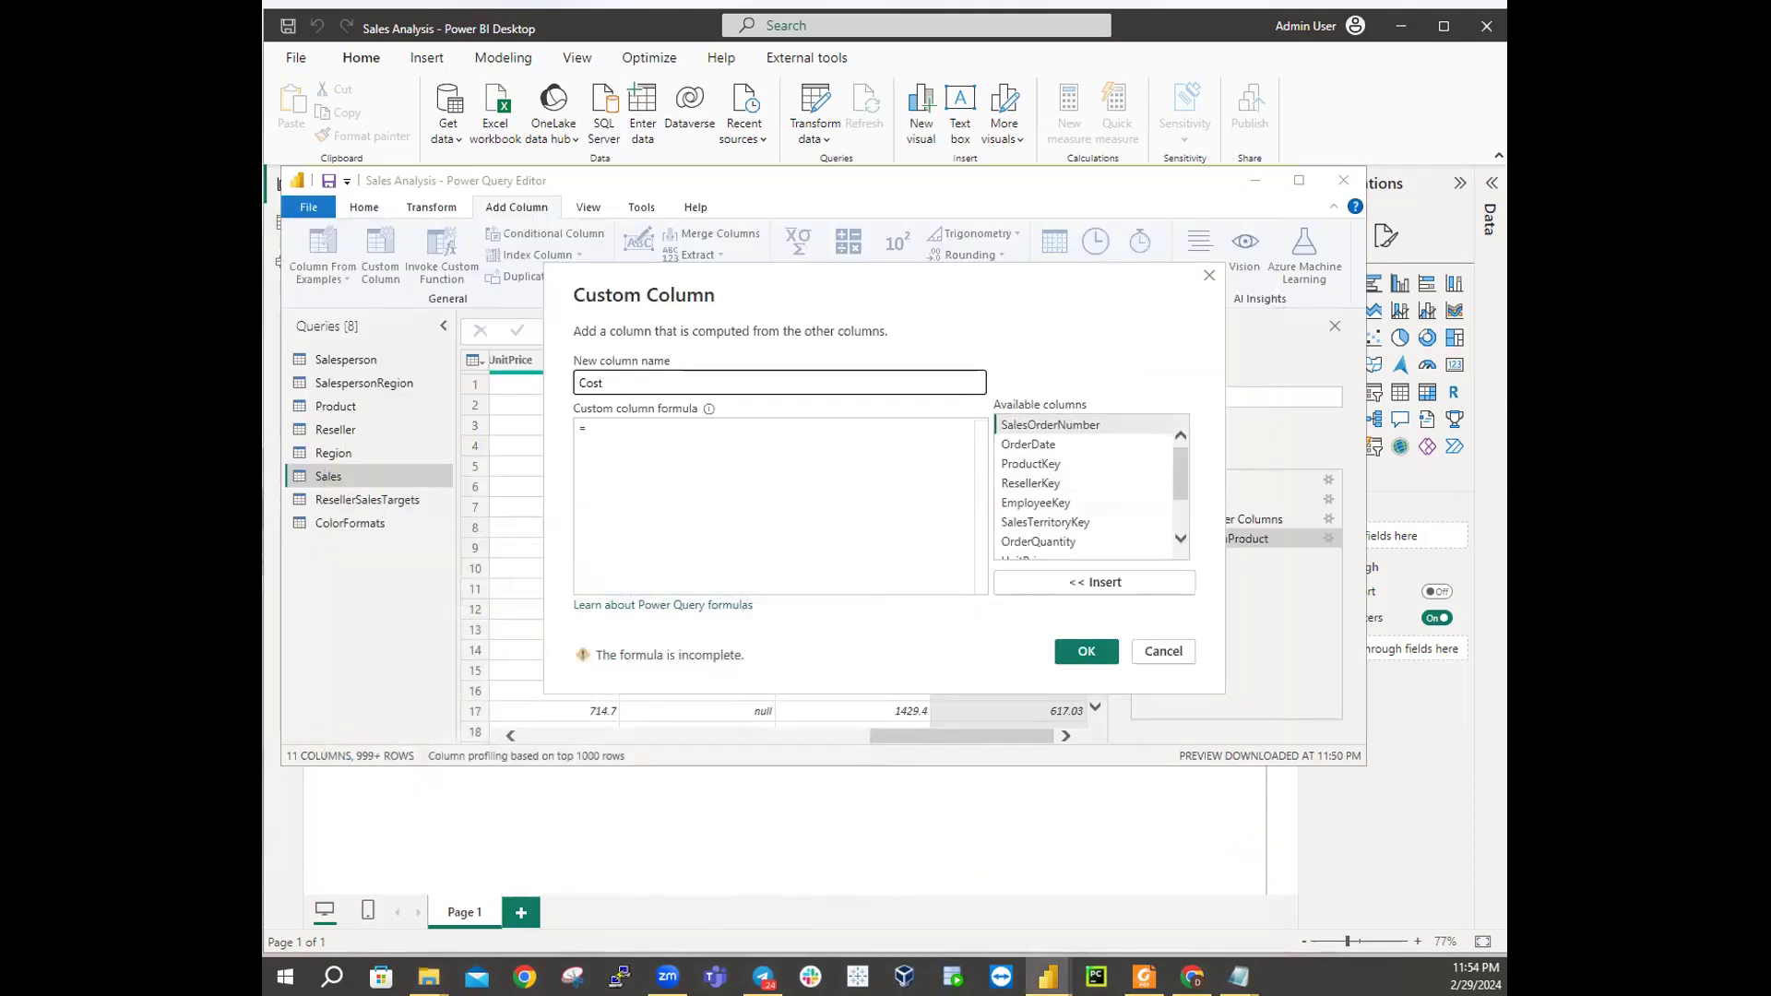
Step: Add the Cost column with the formula if [TotalProductCost] = null then [OrderQuantity] * [StandardCost] else [TotalProductCost]
click(622, 447)
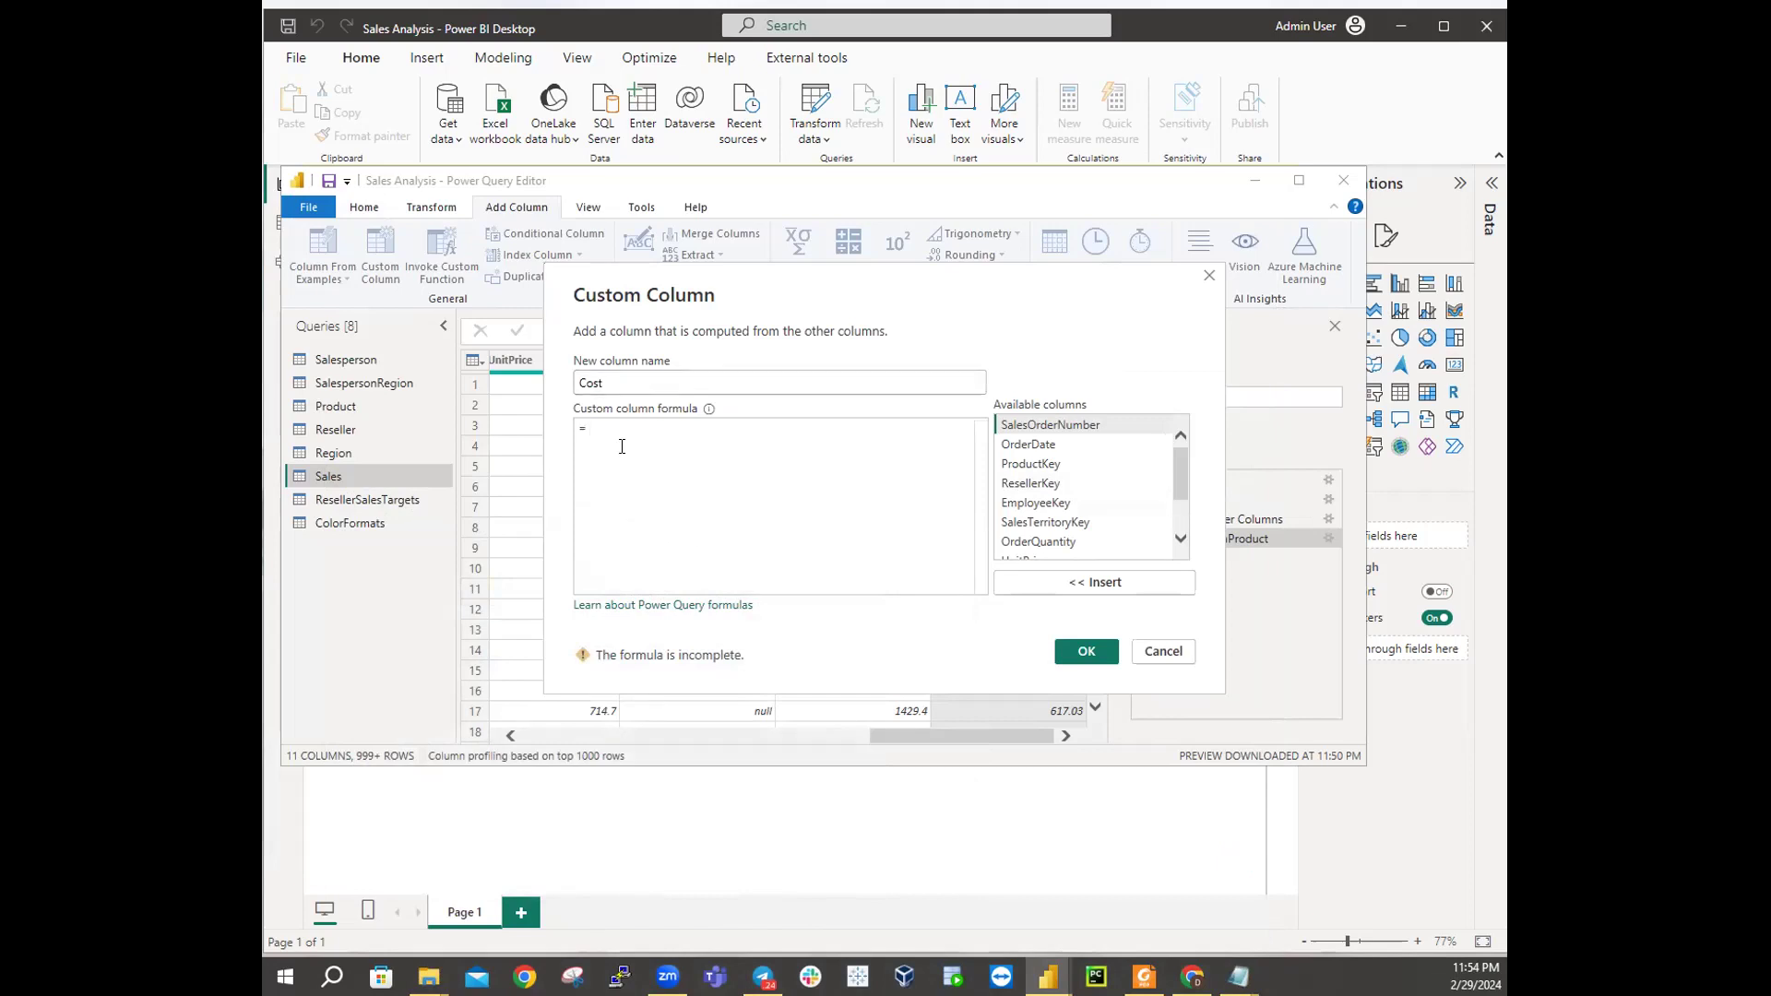
key(ctrl+v)
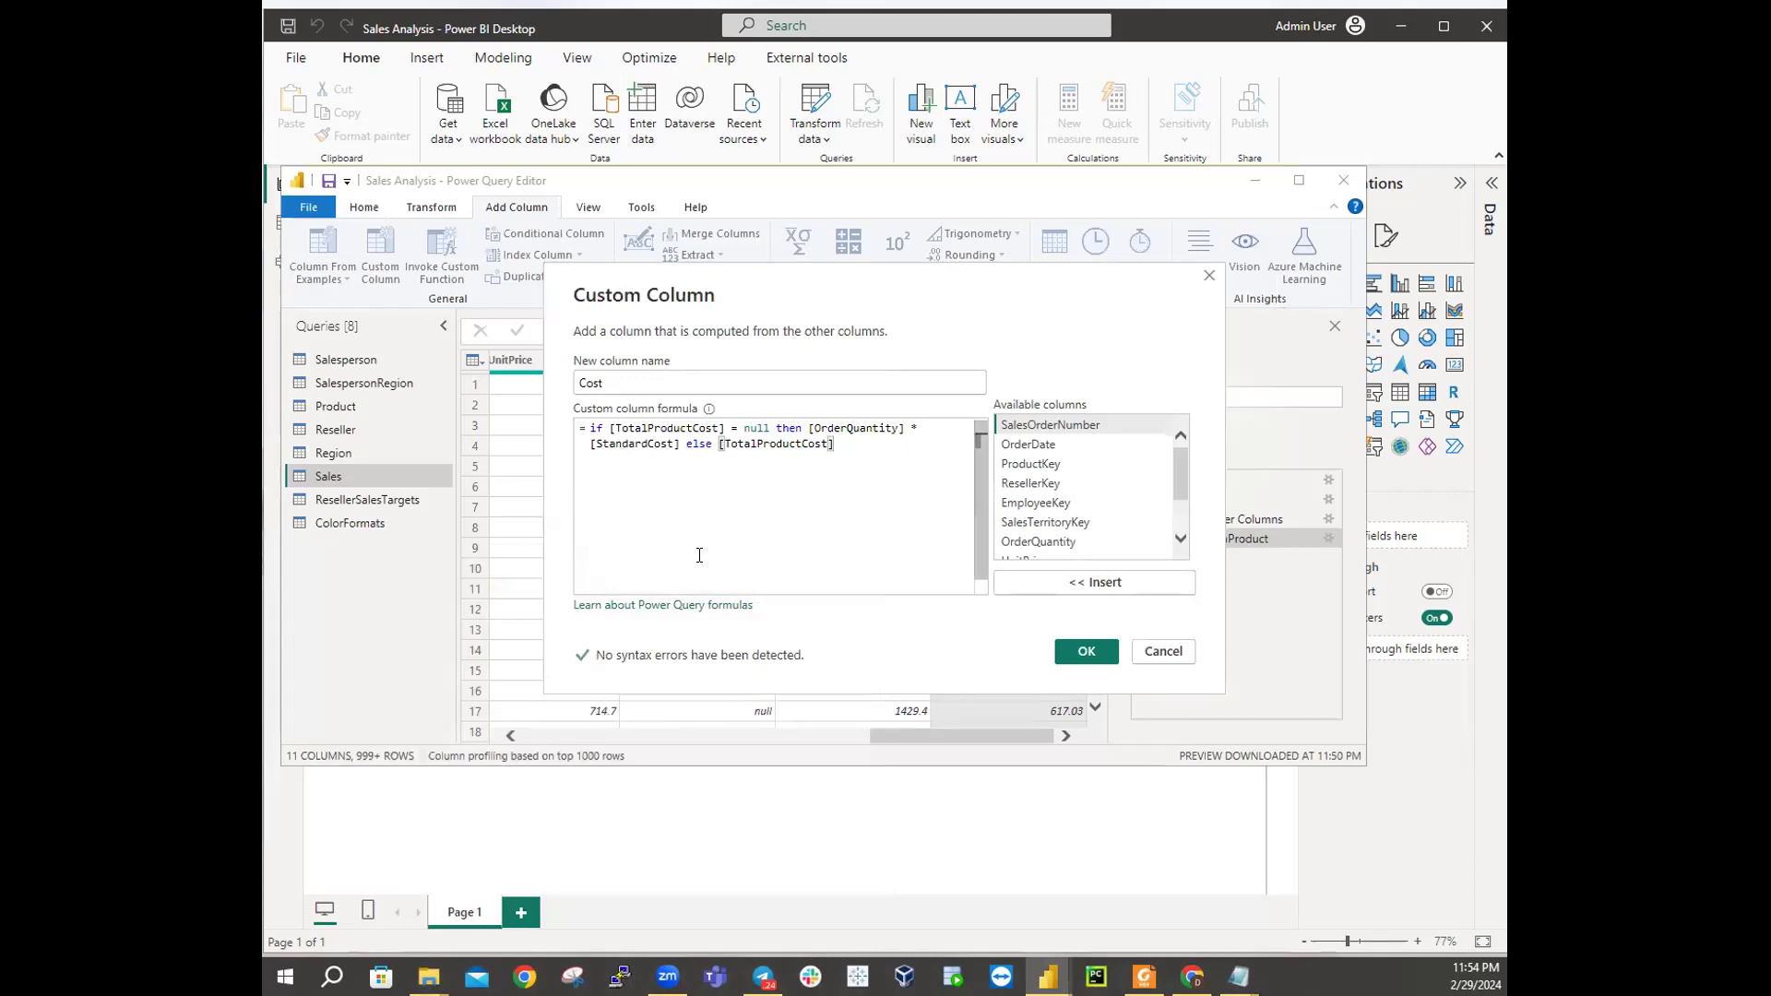
click(1072, 650)
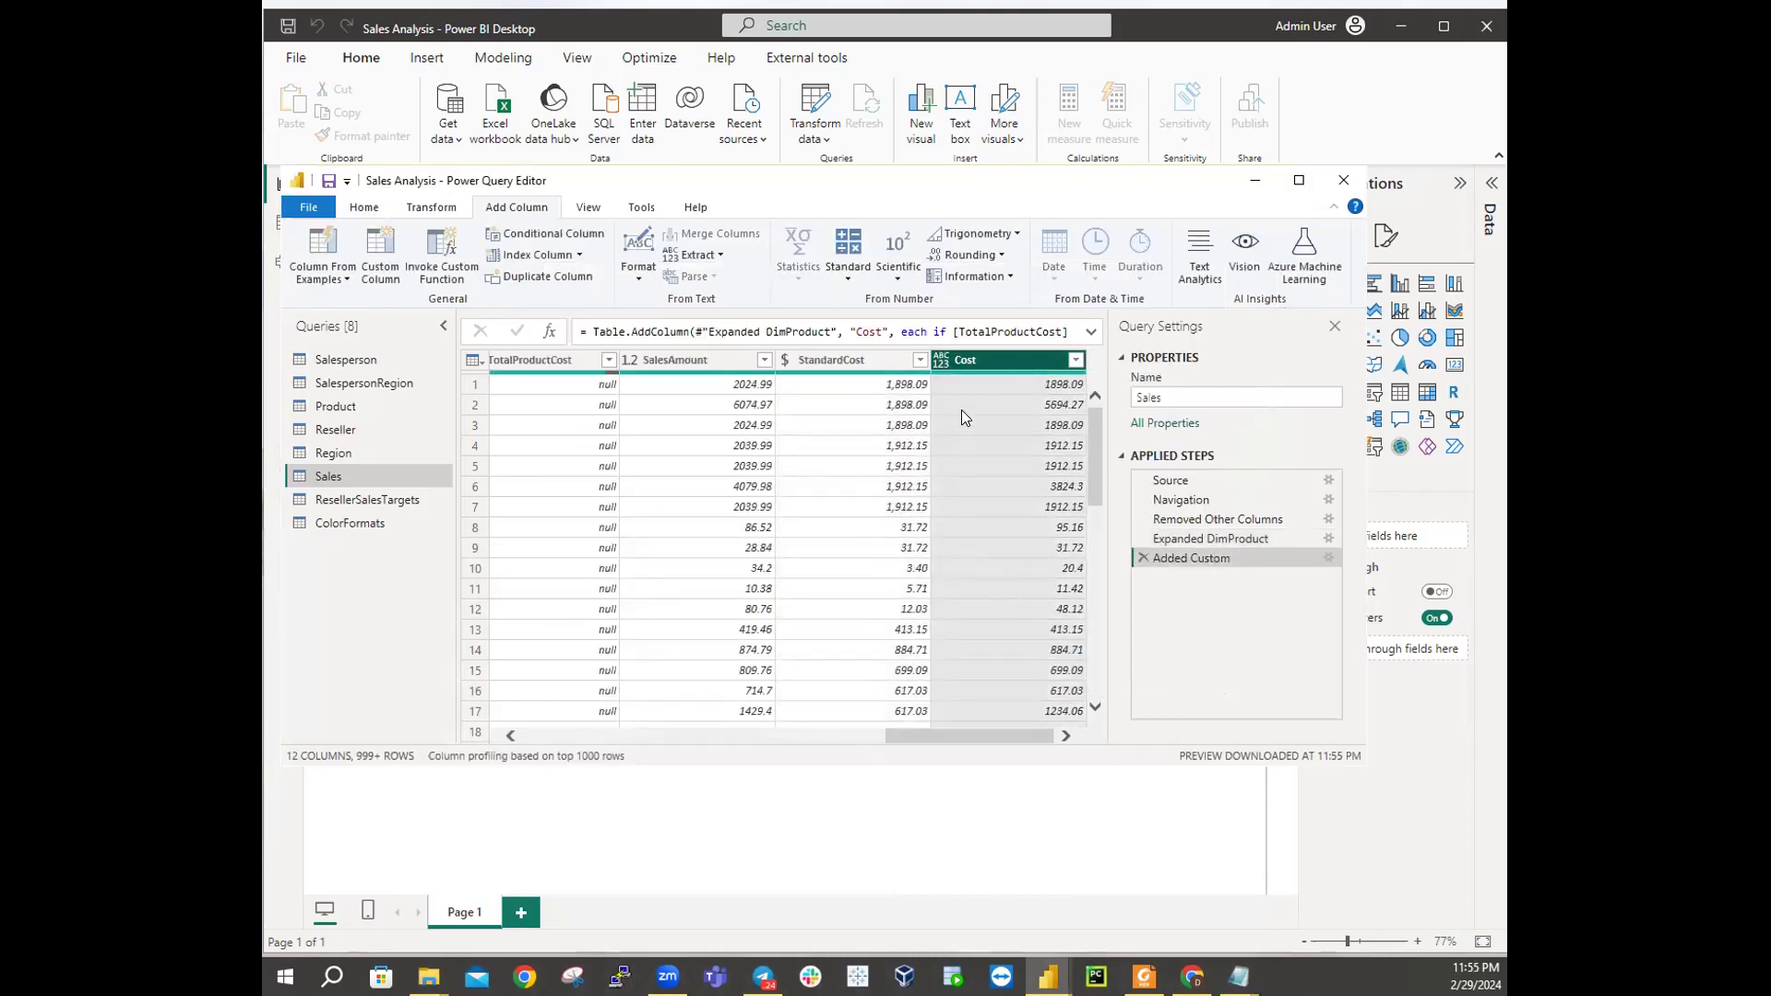
drag(886, 735, 1154, 736)
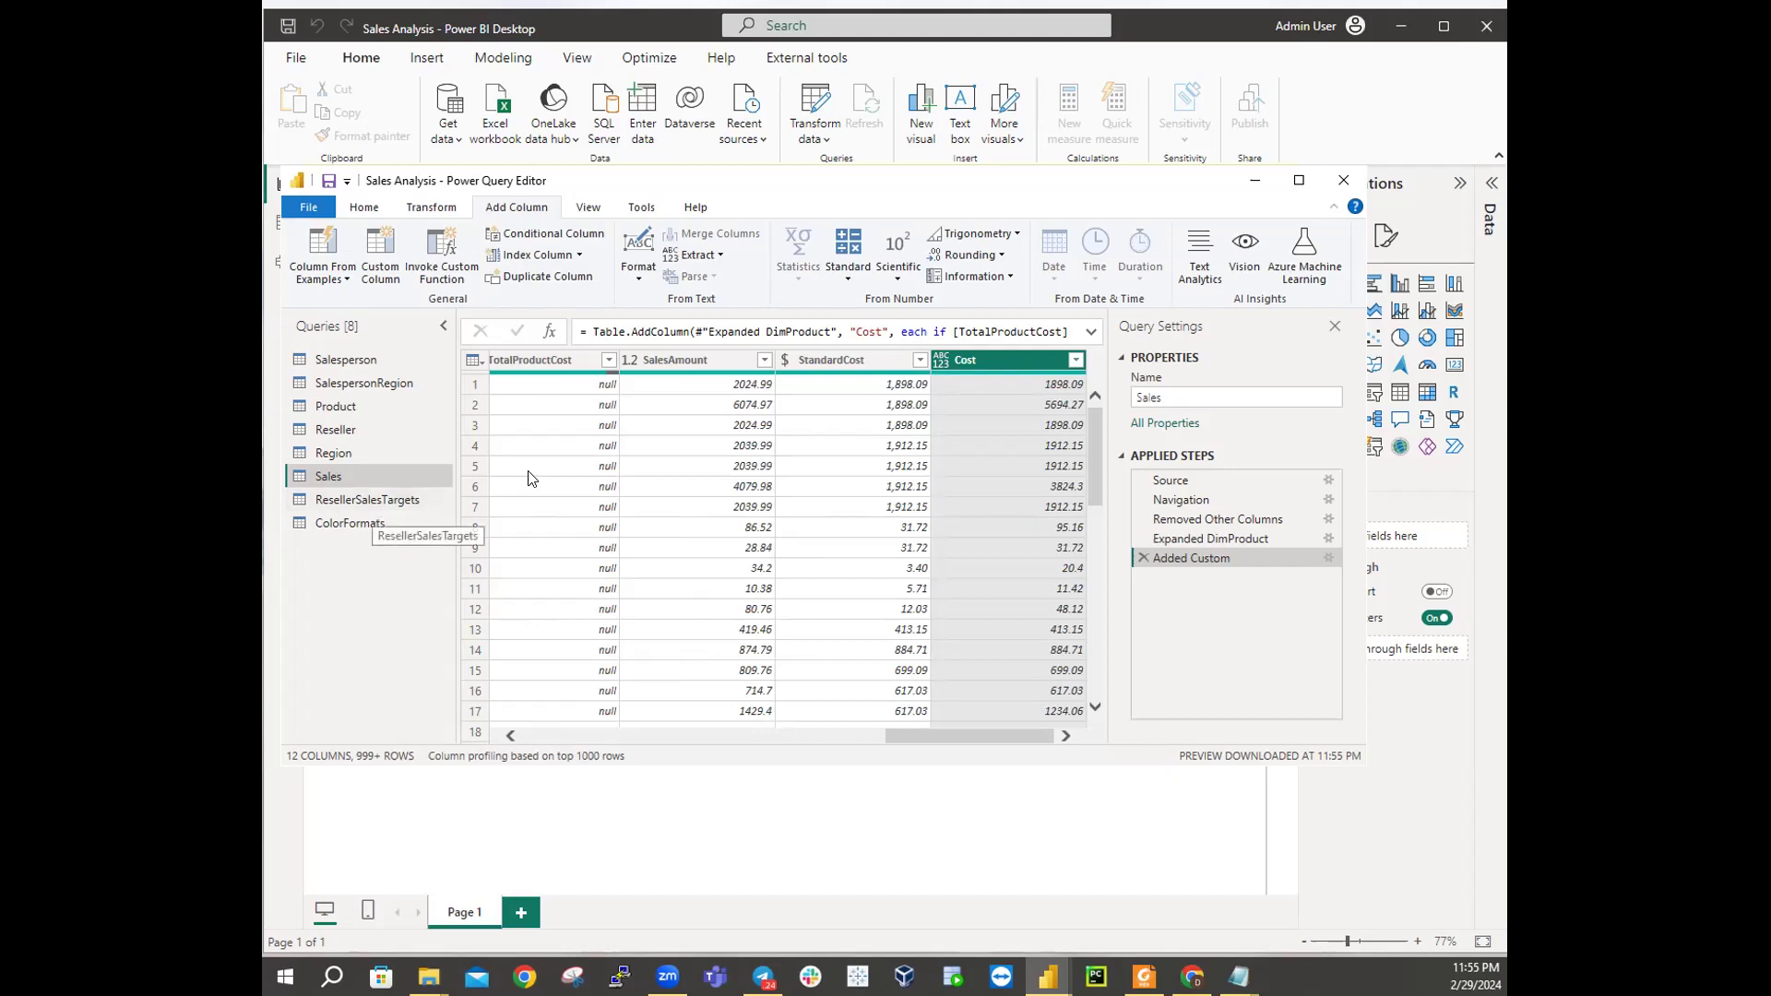
Step: Reopen Snippets.txt from the lab's Assets folder in File Explorer, review the Cost expression, and return to Power Query Editor
click(428, 976)
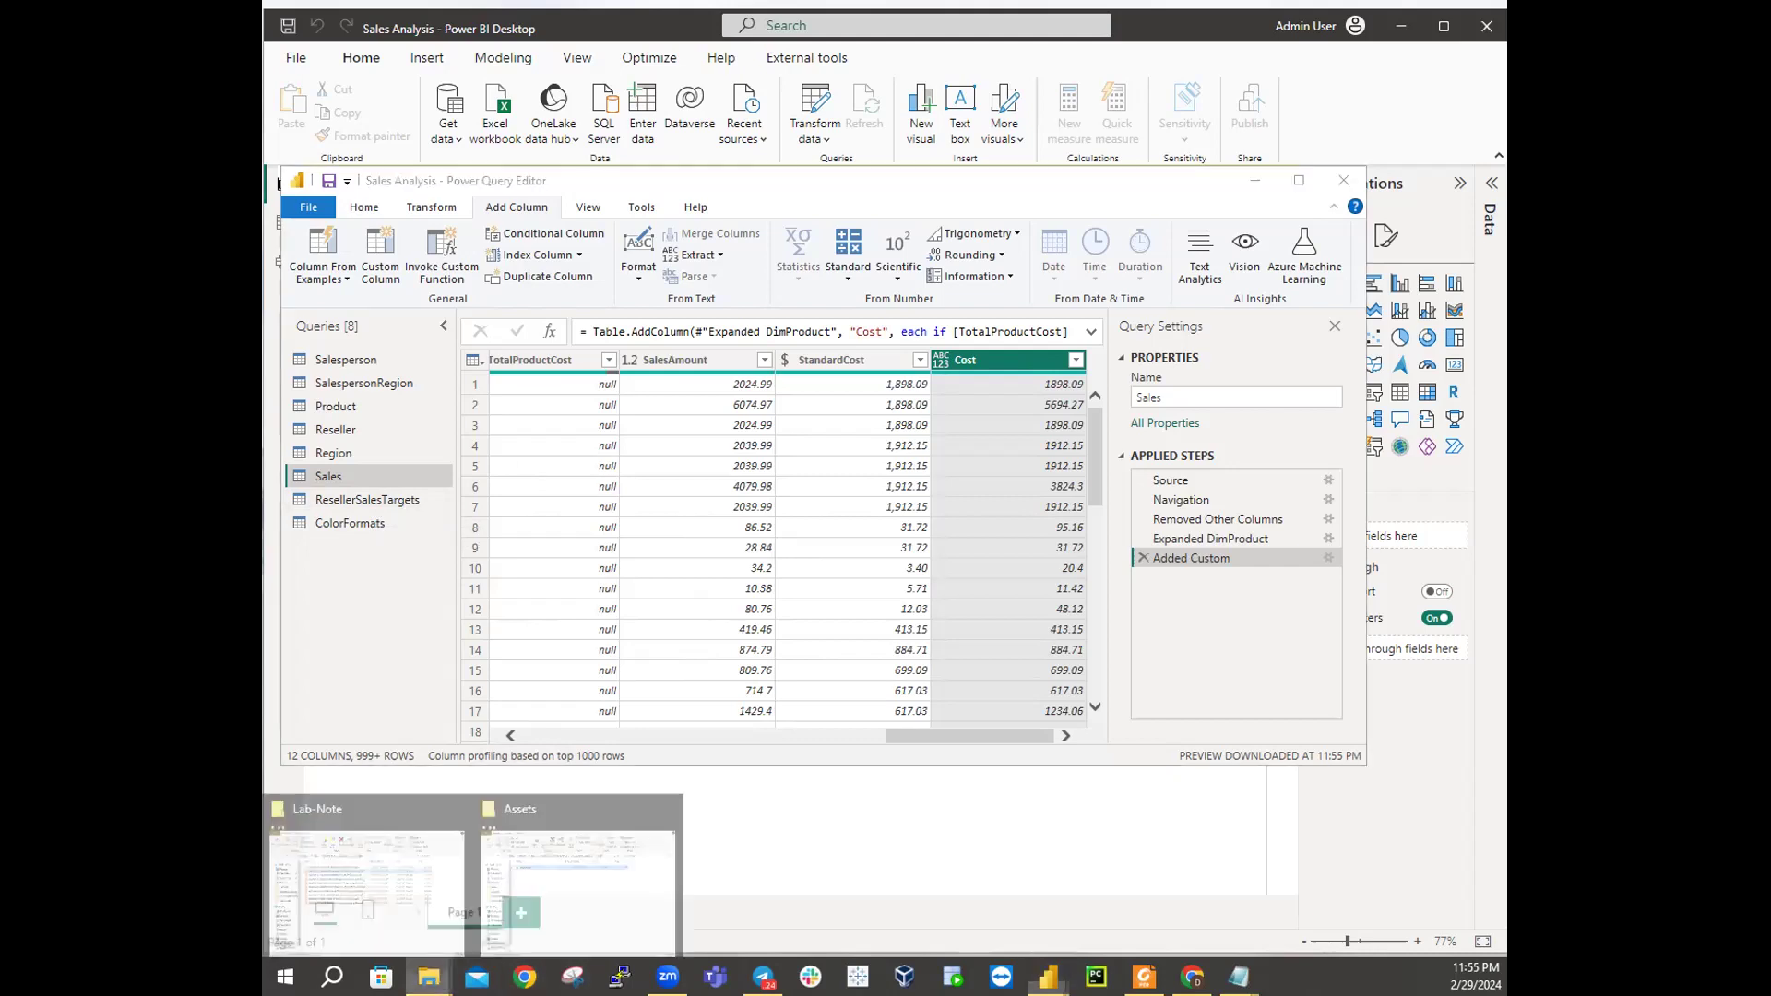
click(514, 862)
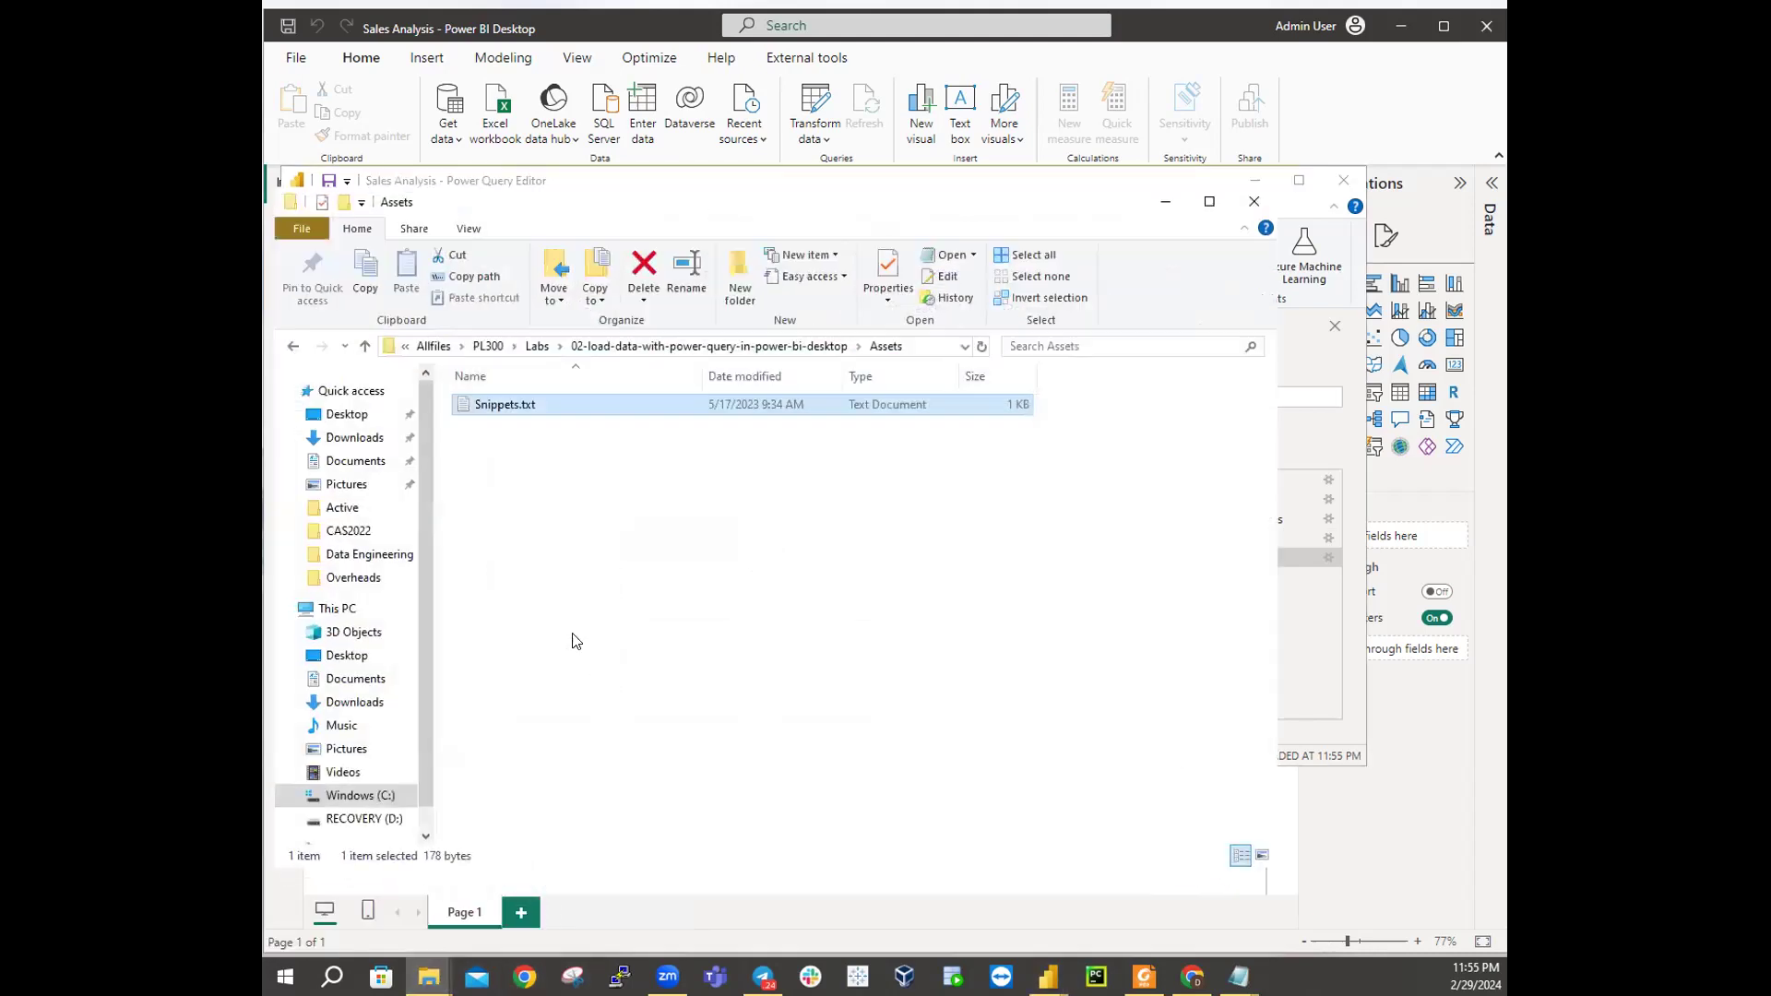
click(583, 348)
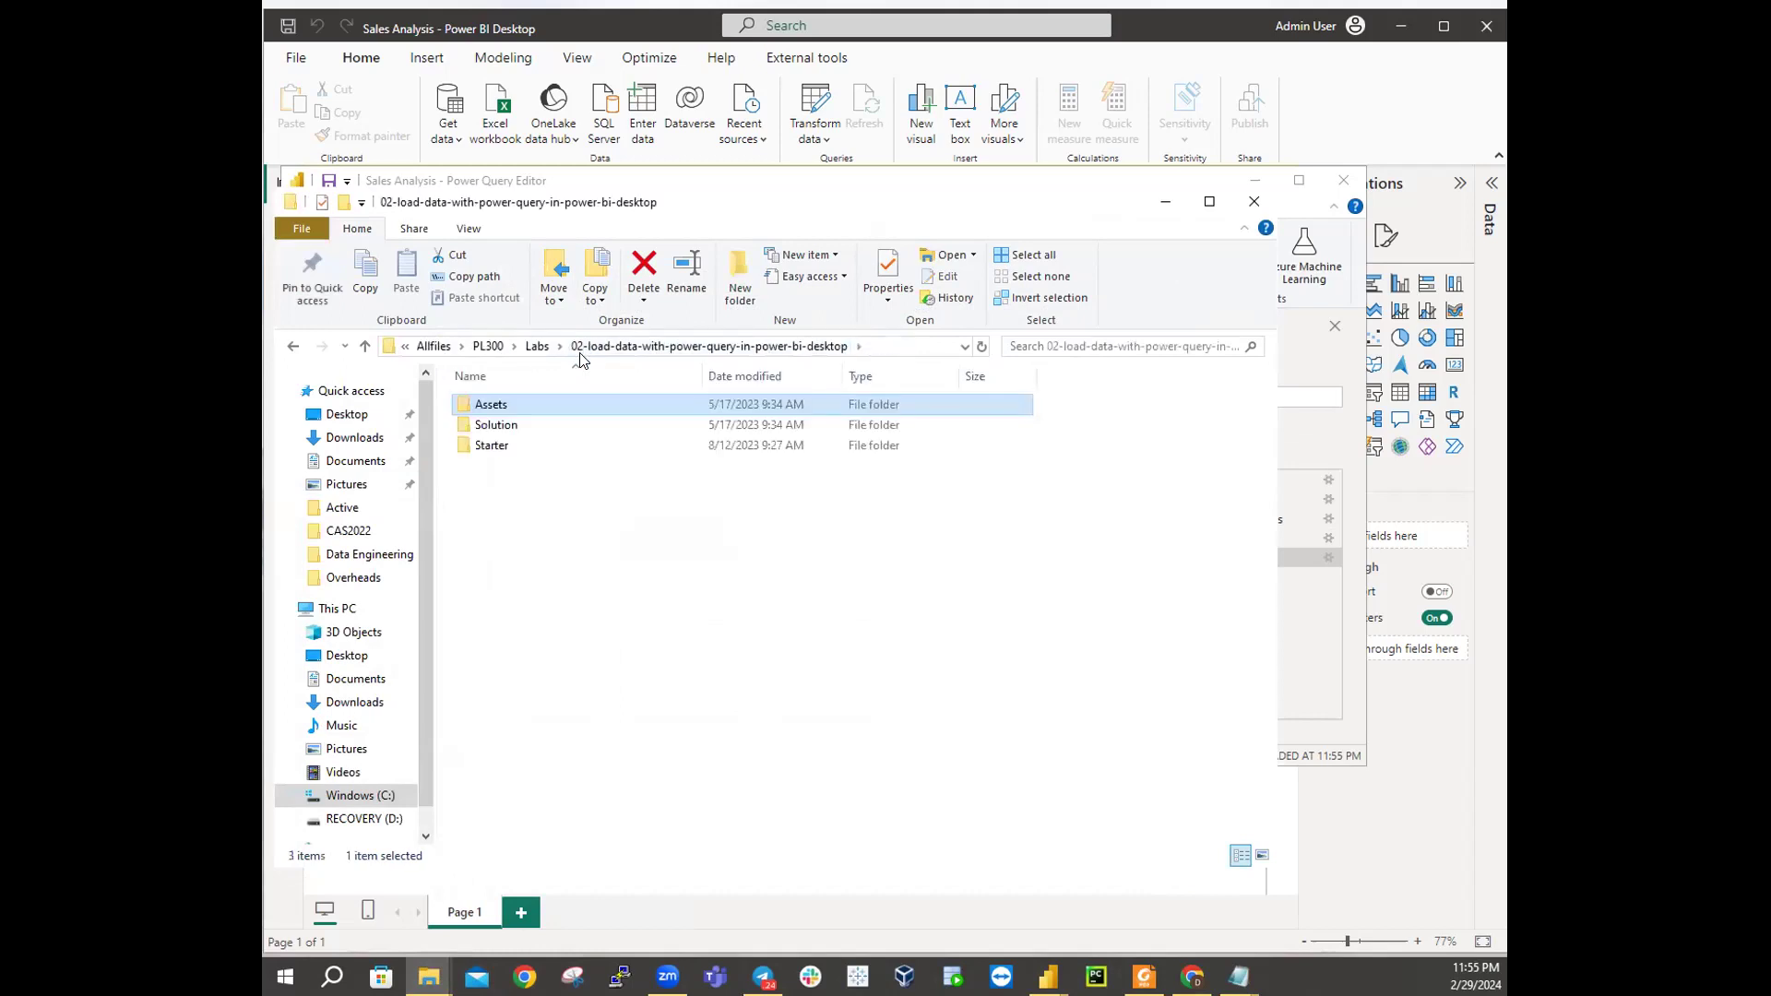
double_click(489, 406)
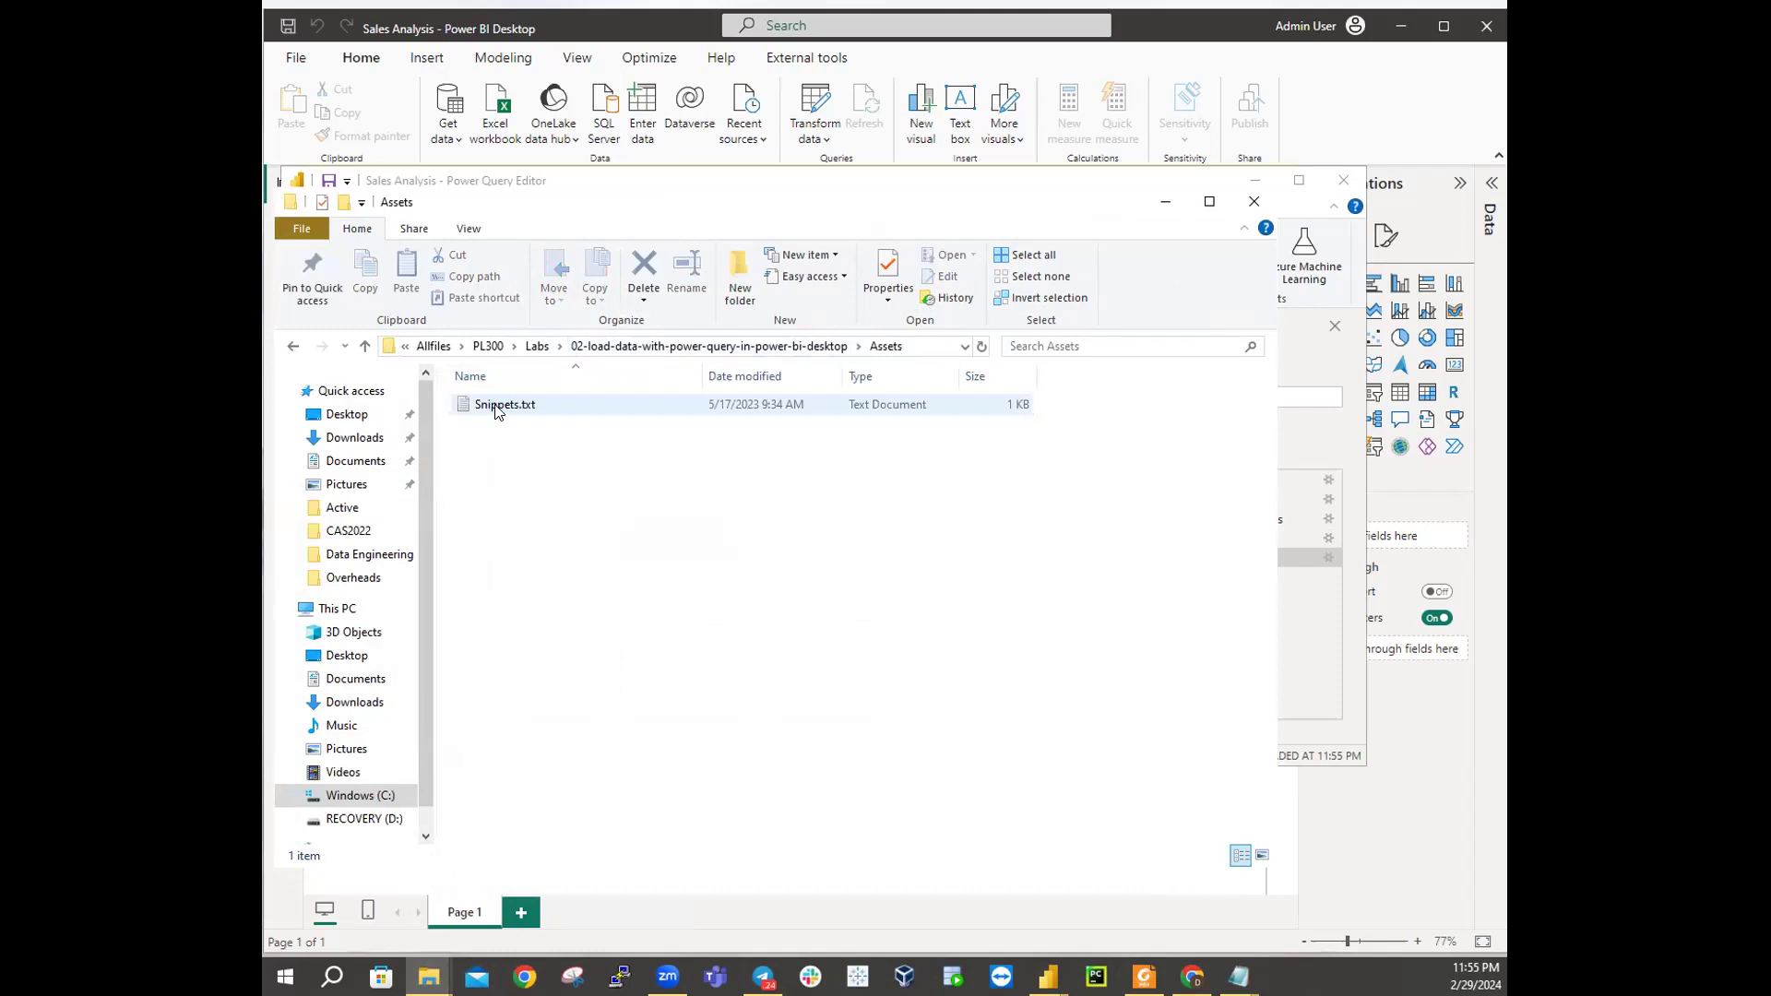
double_click(496, 408)
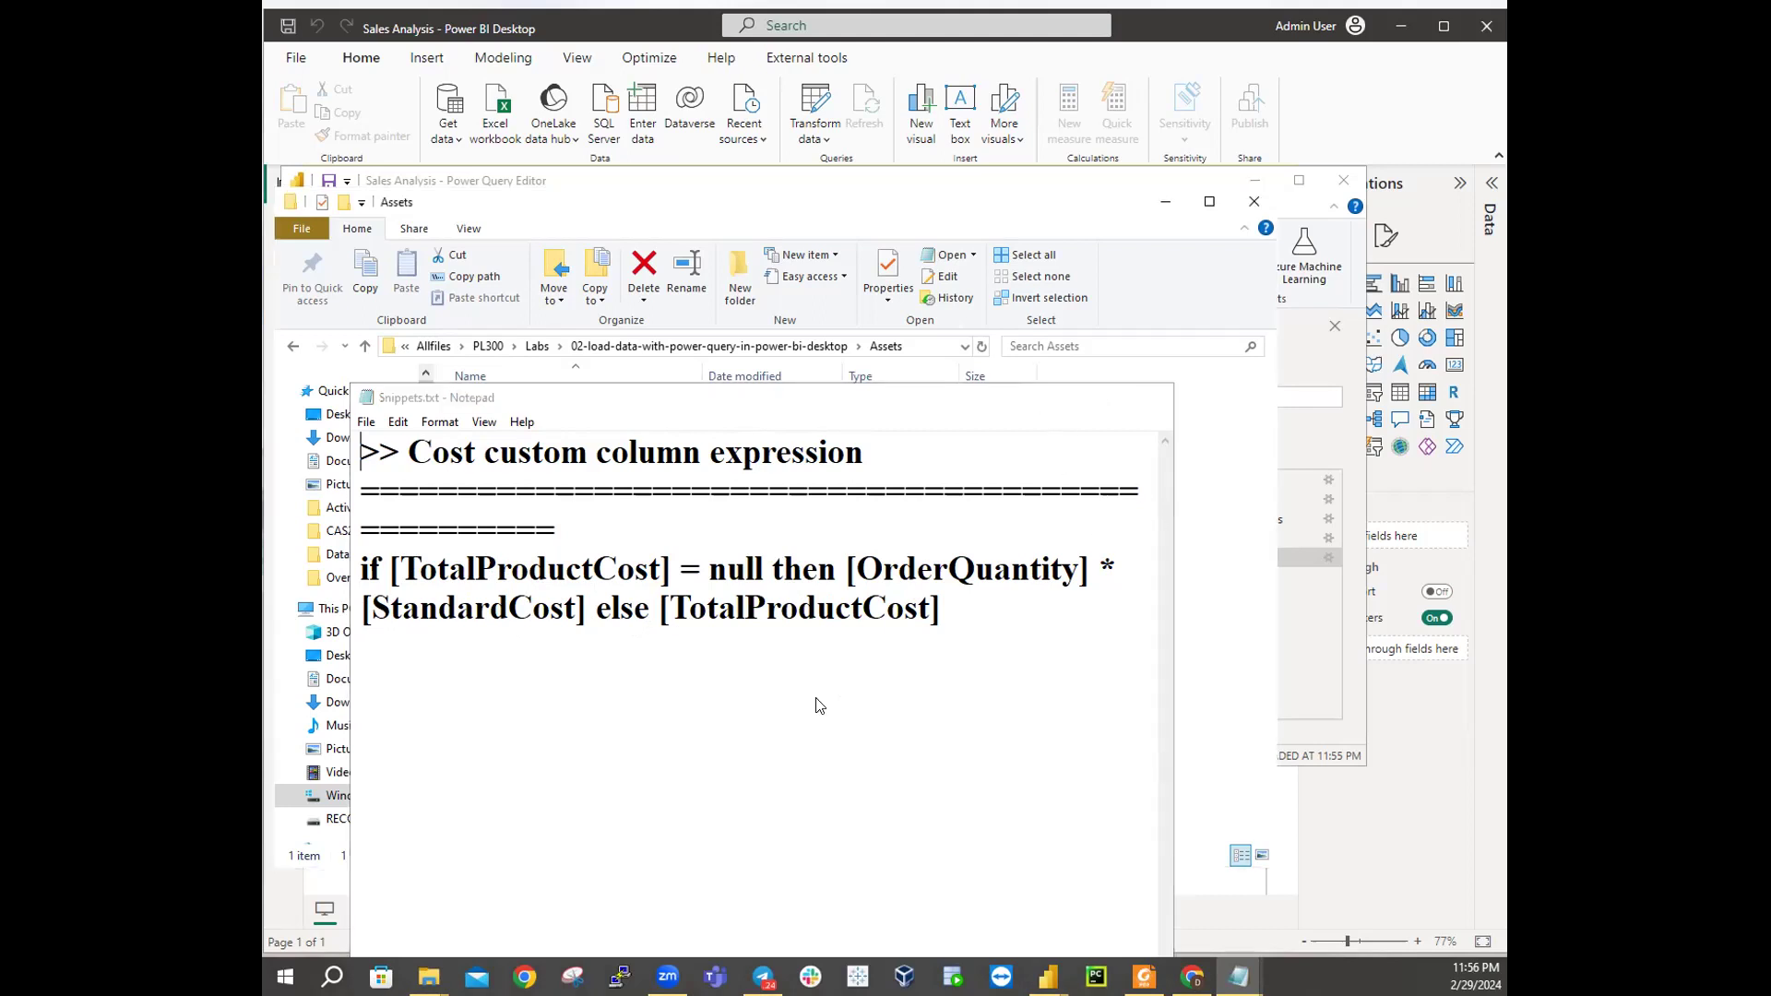
click(1061, 396)
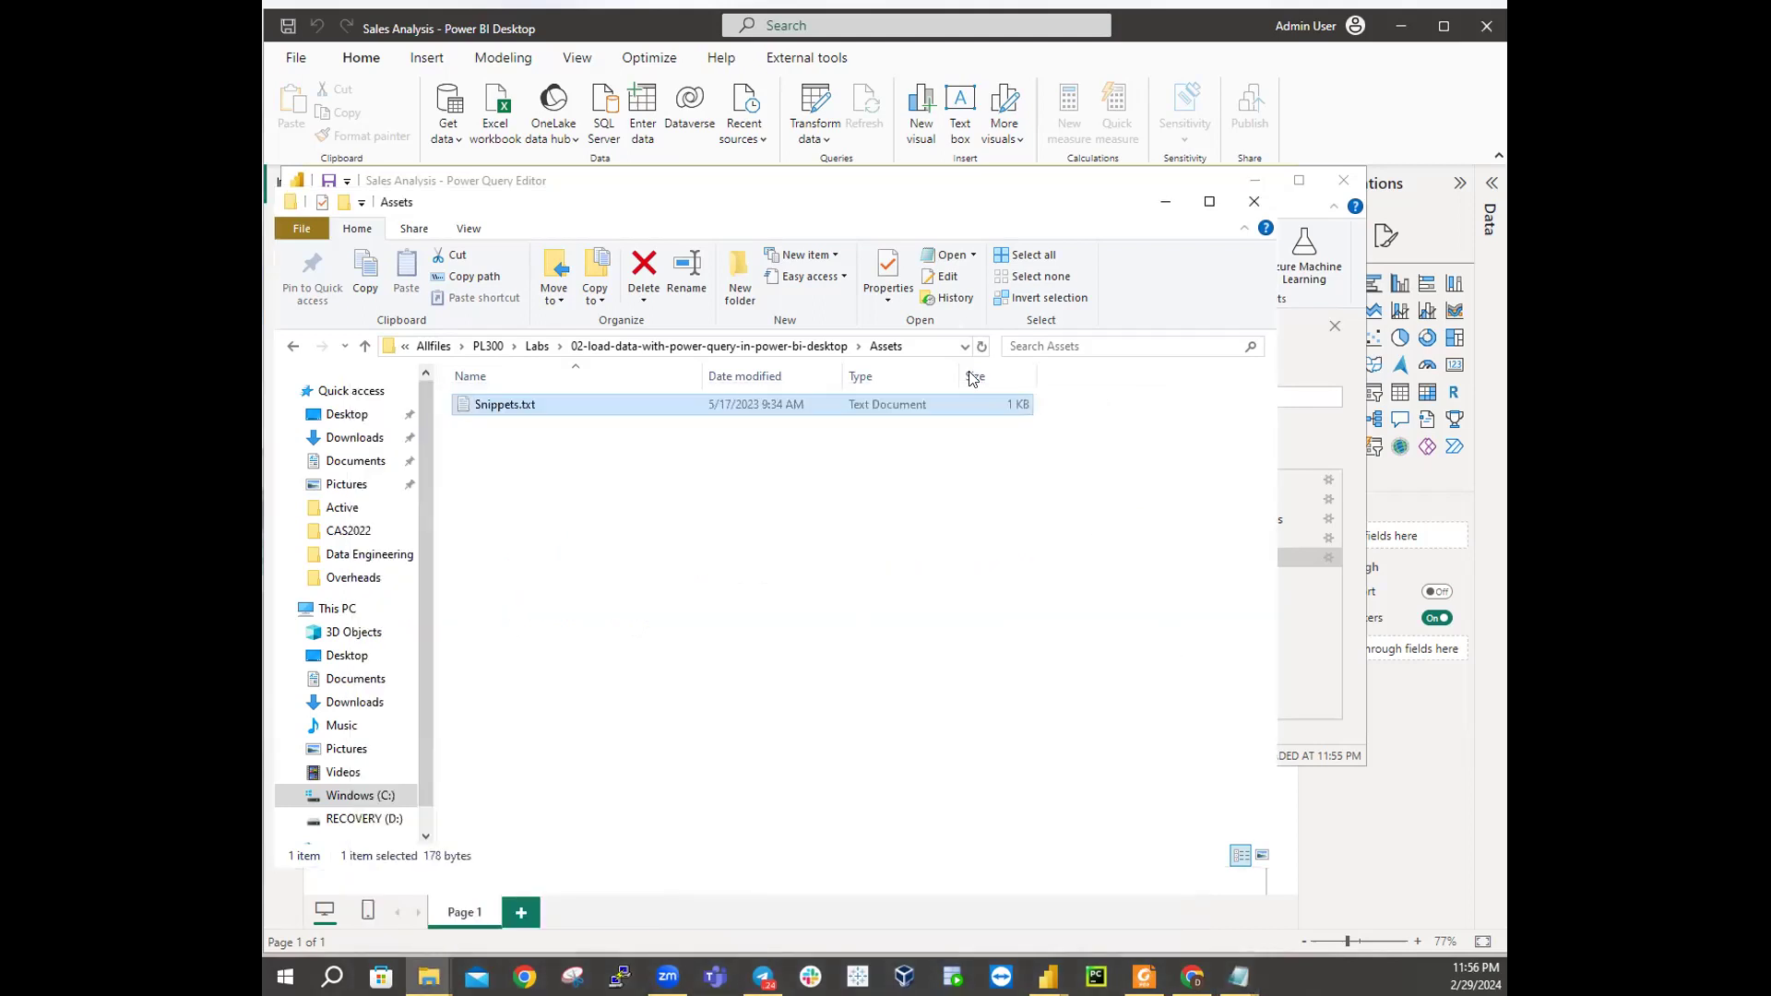
click(1168, 203)
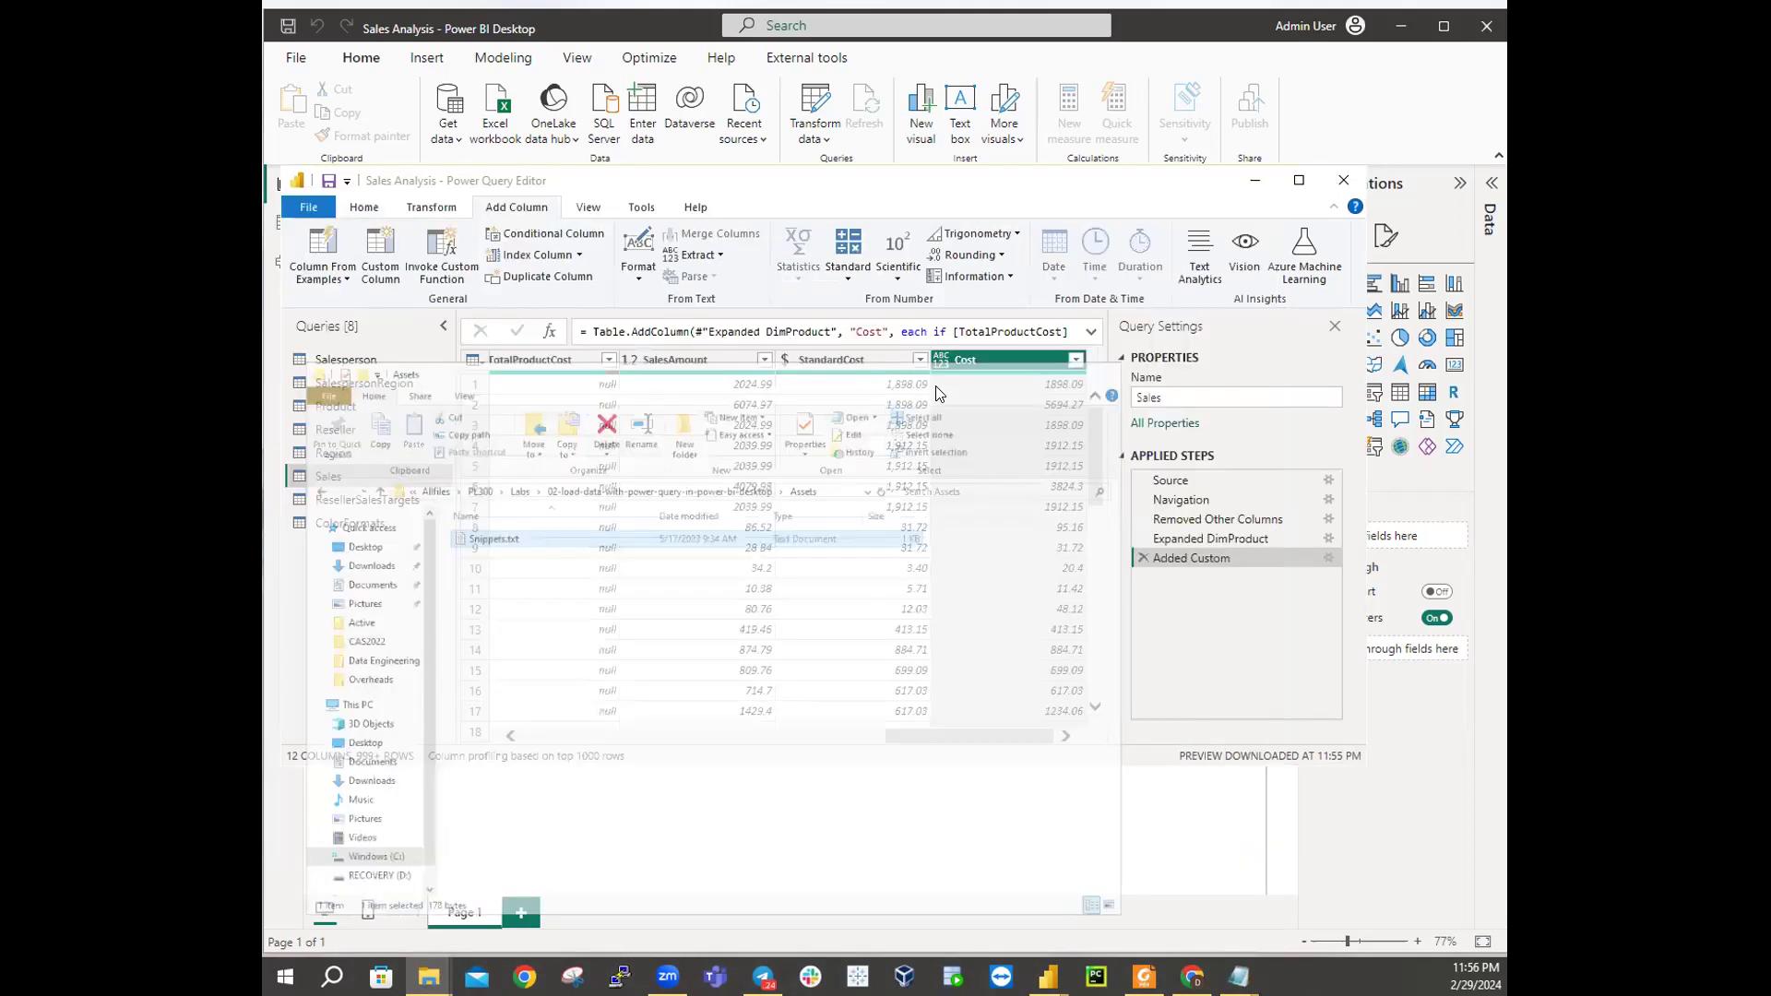
Step: Examine the rows and columns of the Sales query, comparing OrderQuantity, TotalProductCost and StandardCost with the new Cost column
scroll(1037, 409, down, 12)
scroll(1042, 400, up, 10)
scroll(1045, 399, up, 3)
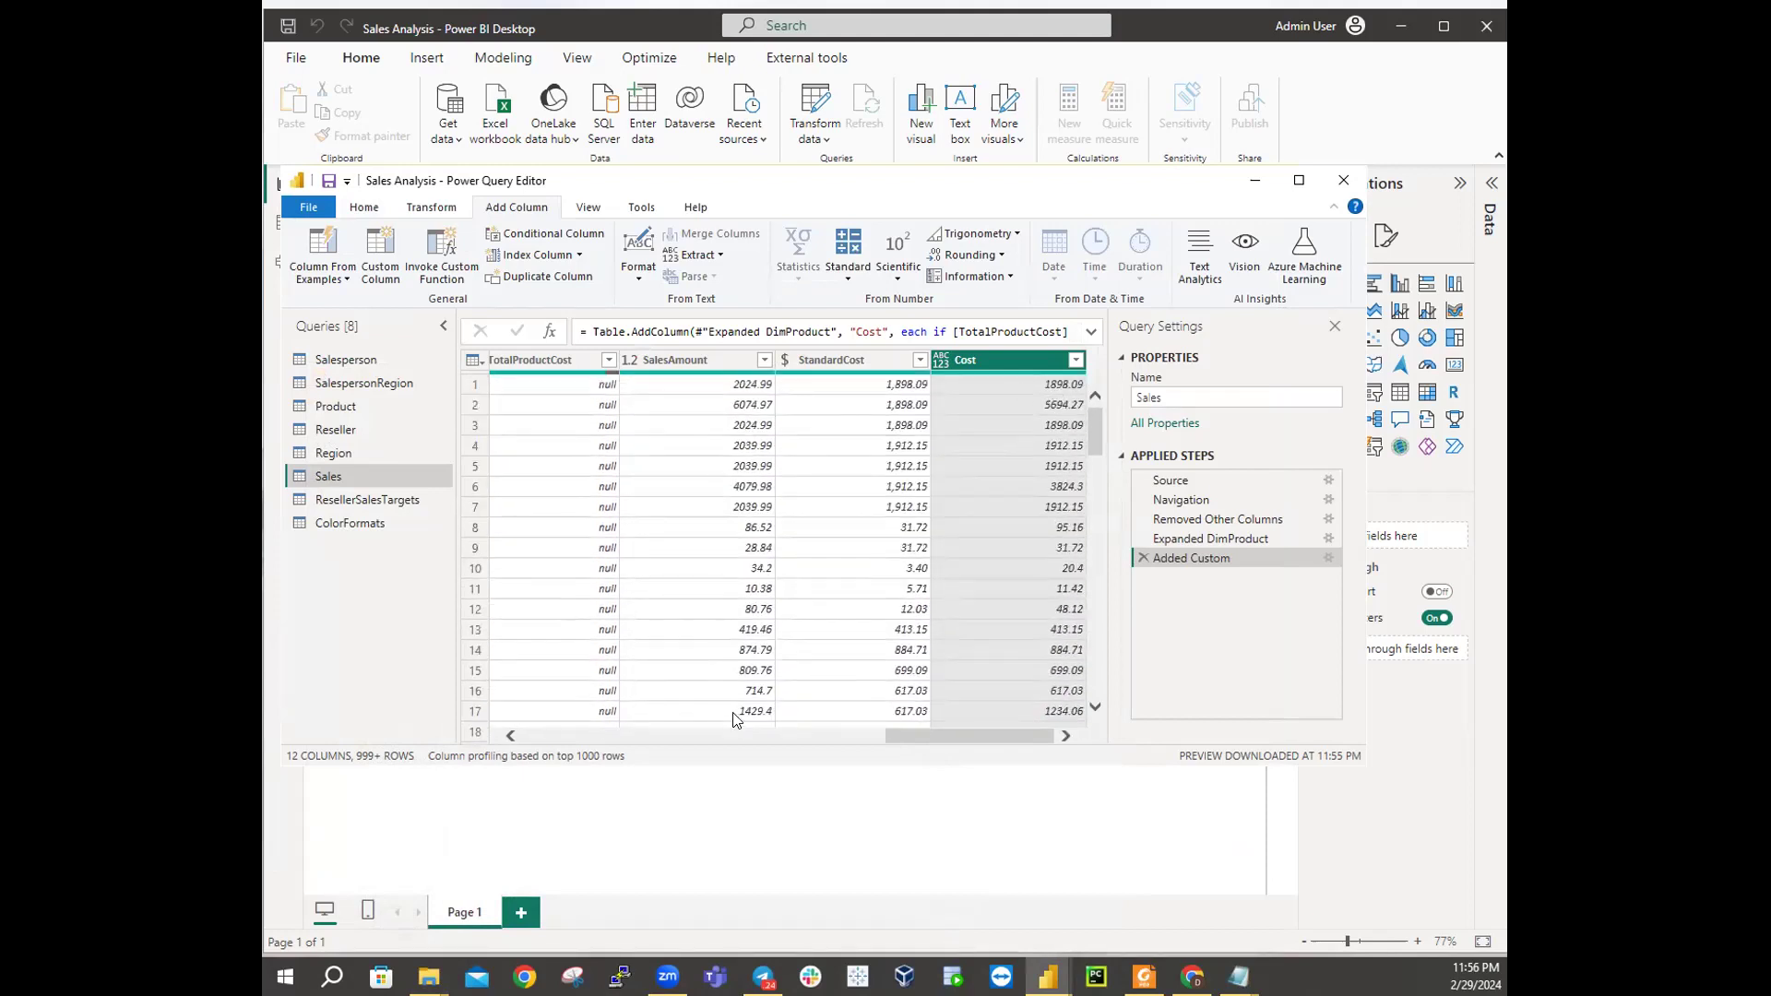
drag(917, 740, 414, 729)
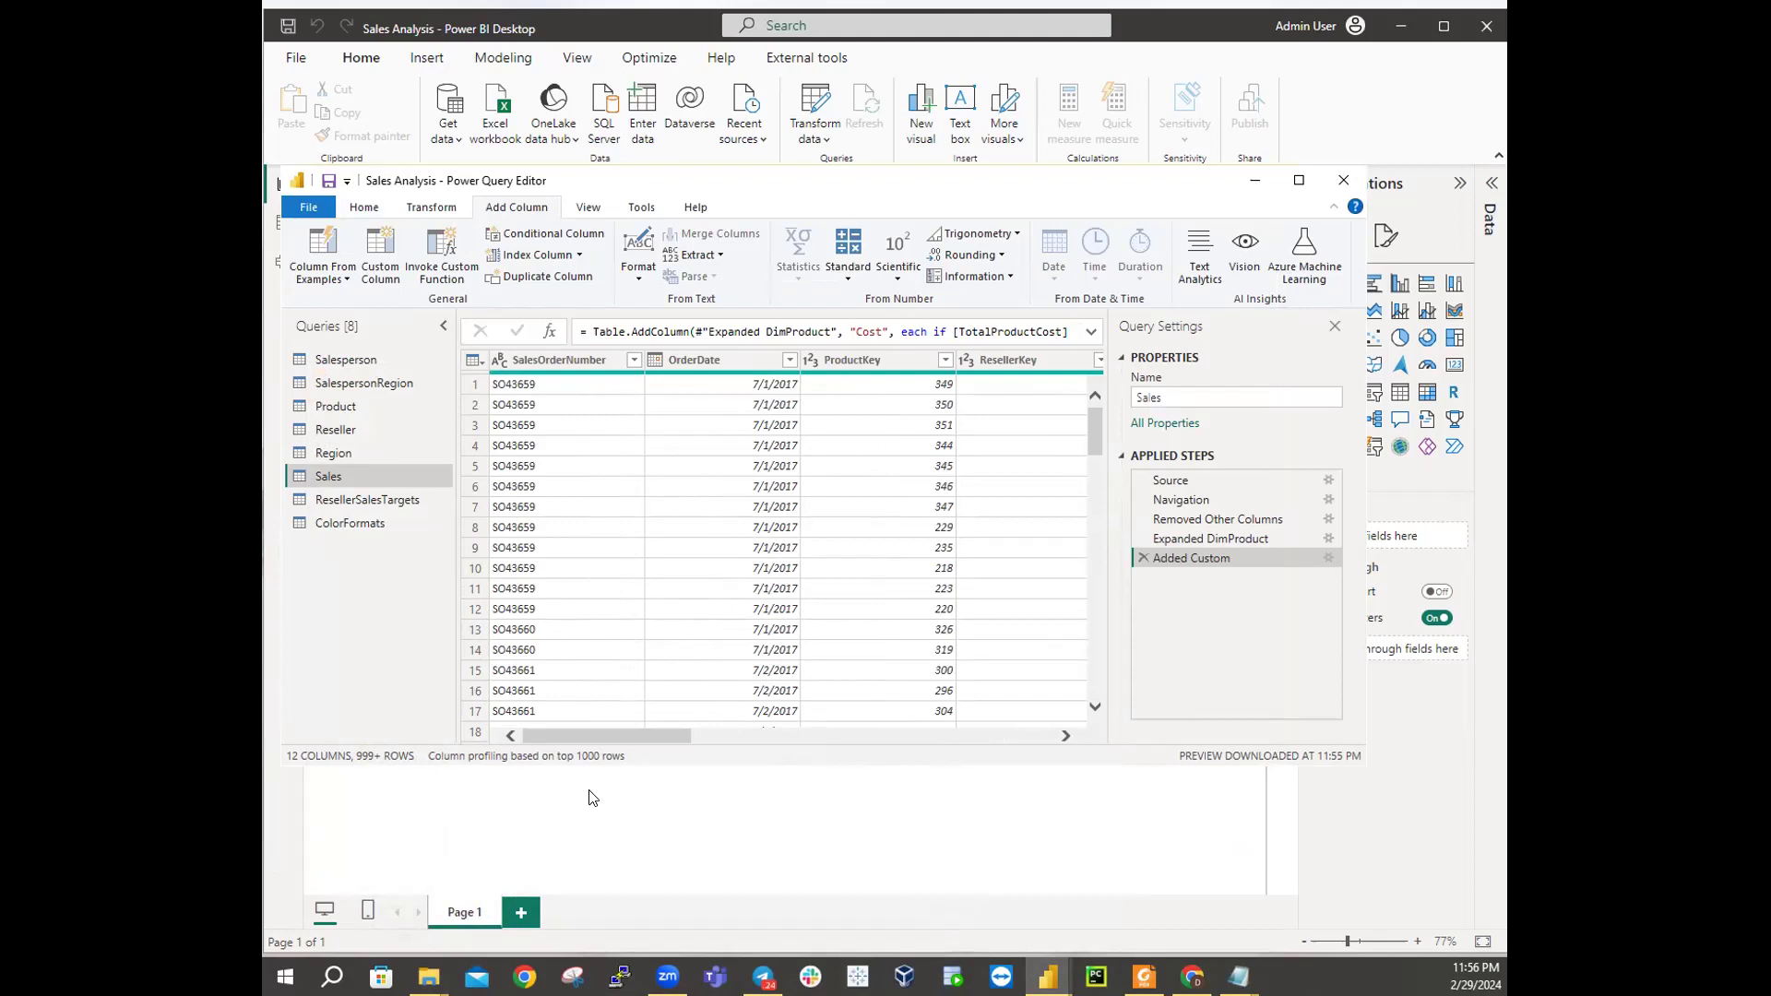
drag(600, 734, 756, 738)
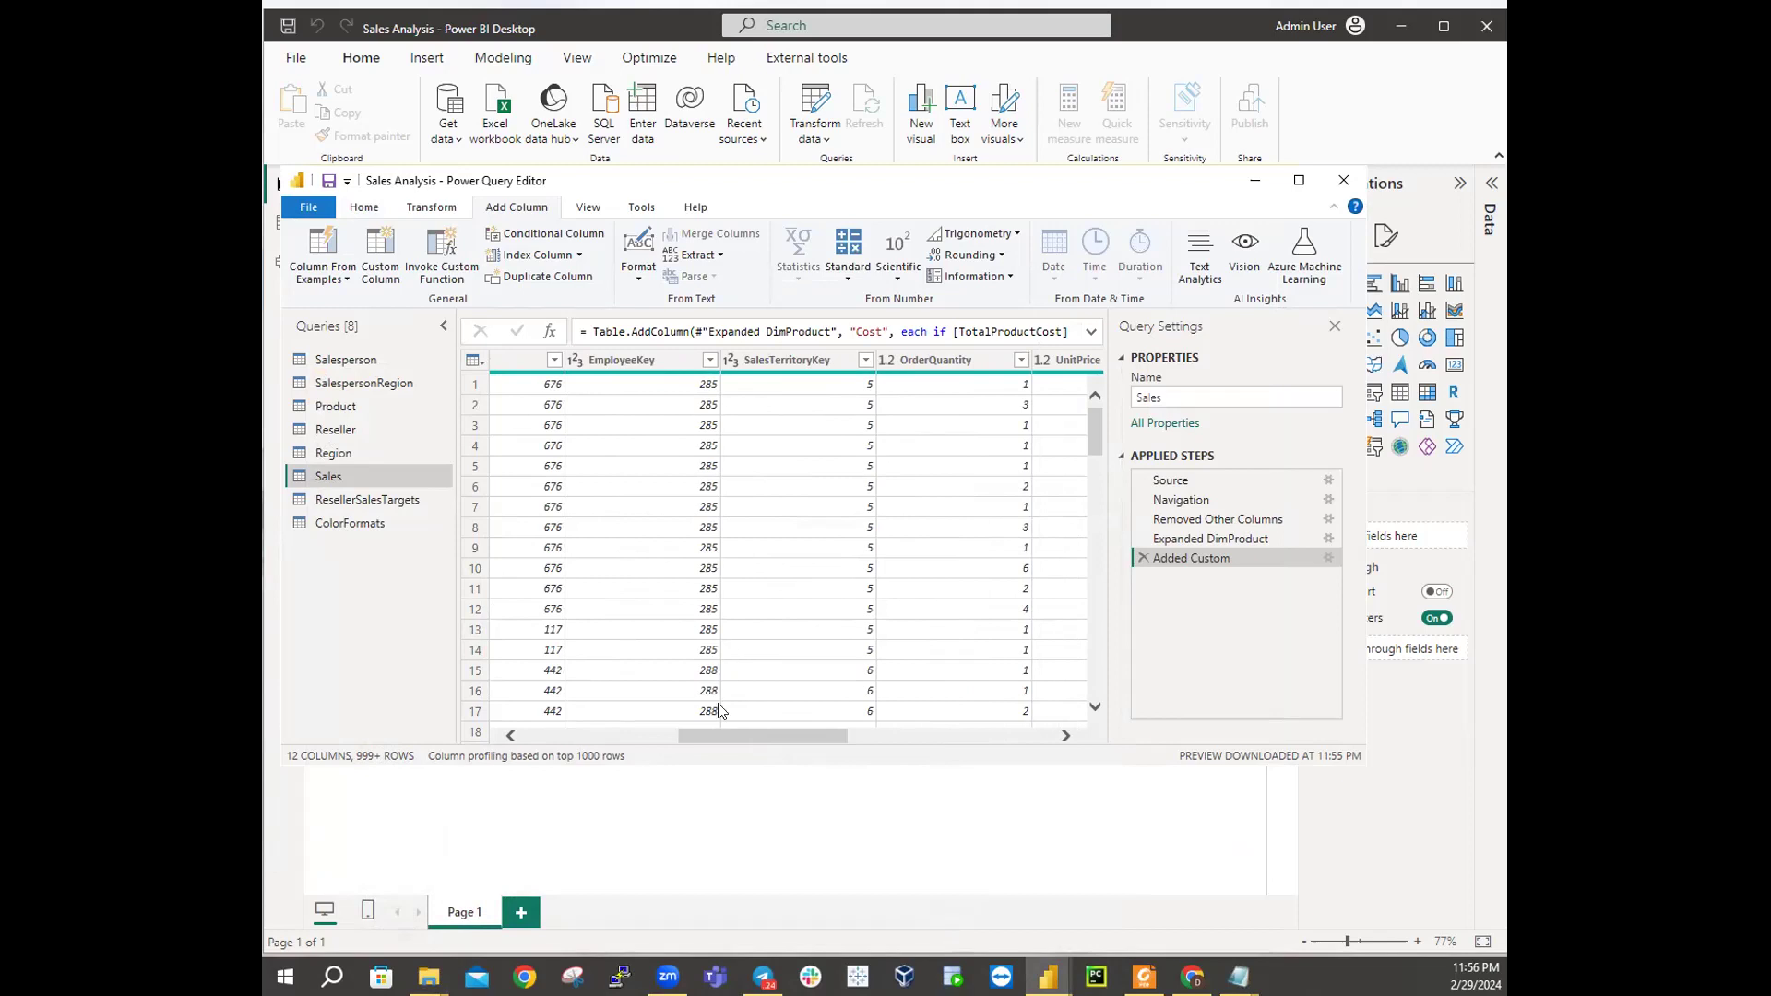
drag(790, 734, 830, 731)
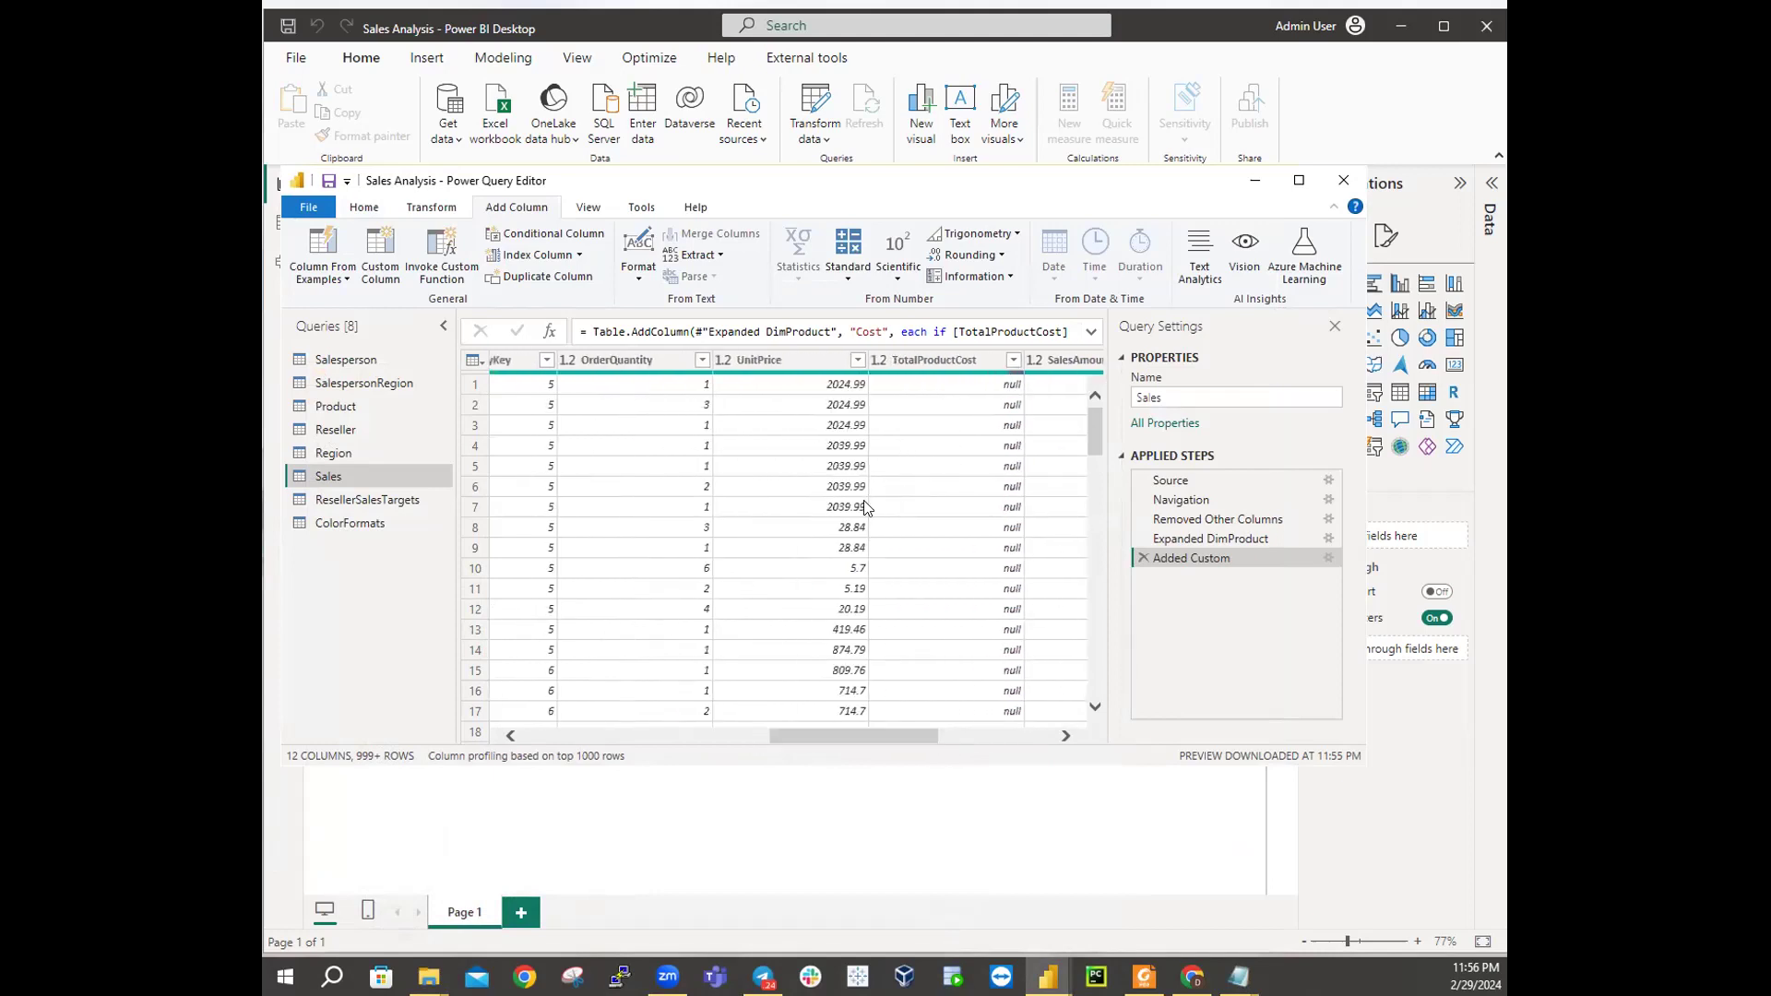
click(915, 359)
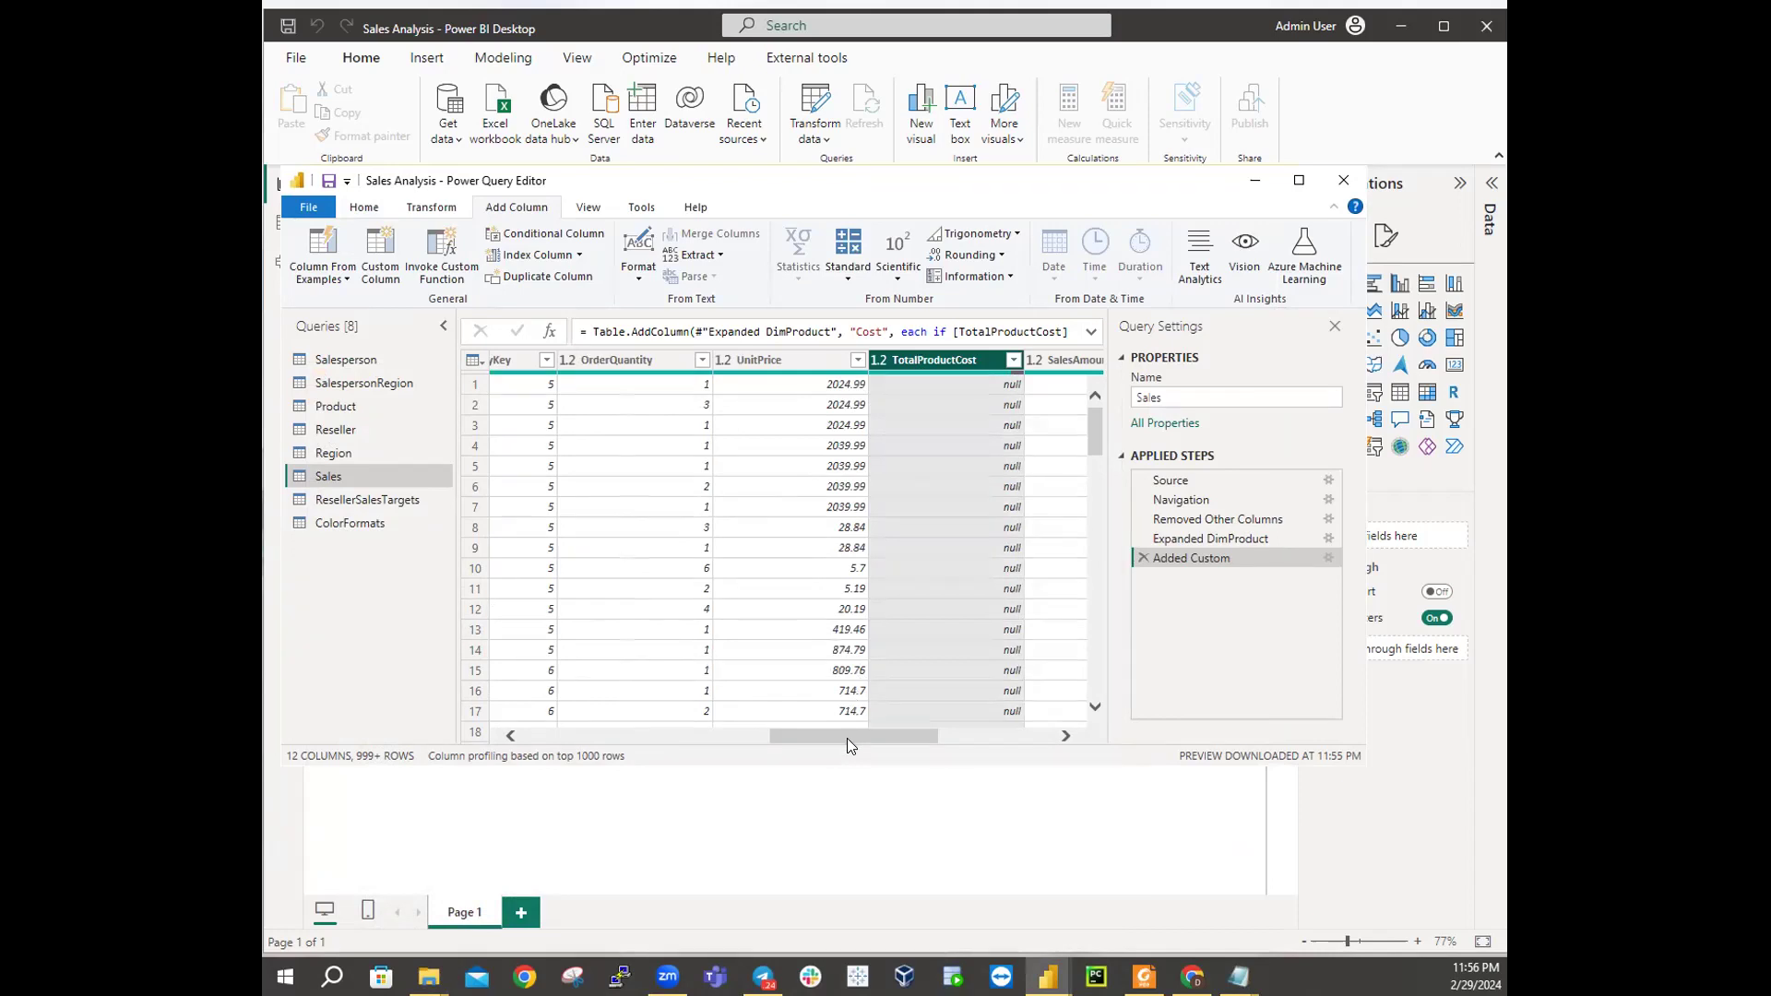
drag(847, 737, 959, 731)
drag(959, 735, 954, 724)
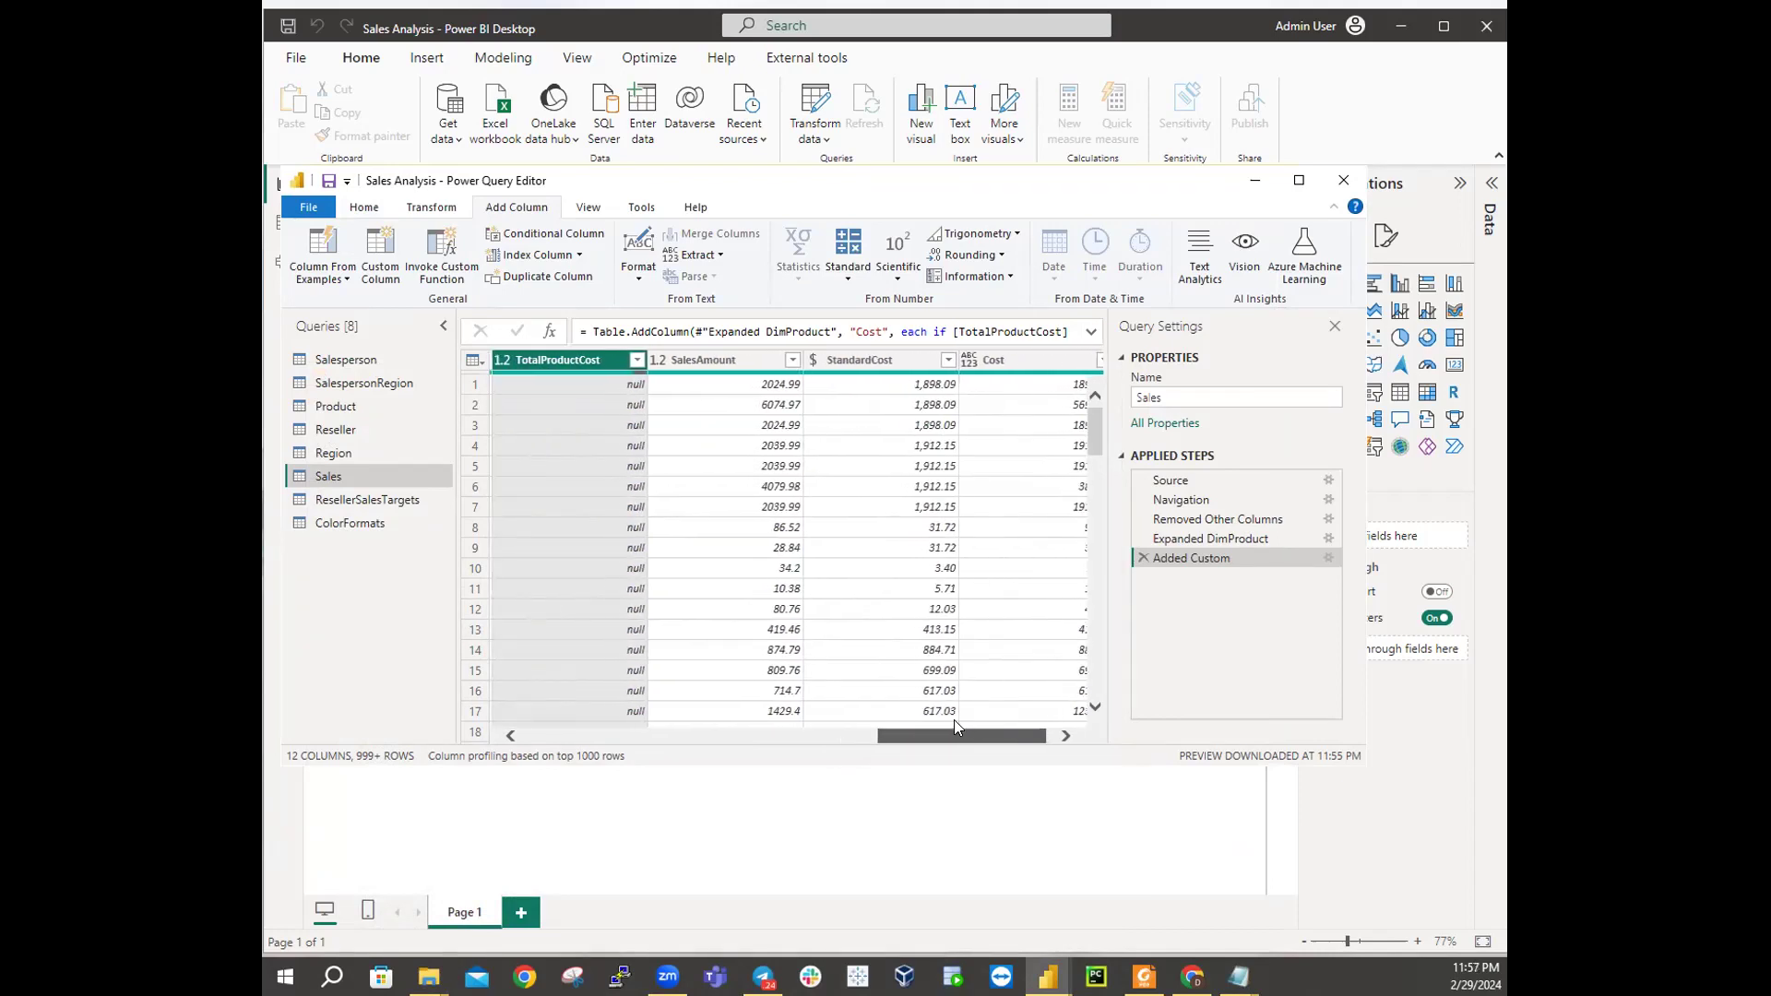
right_click(952, 712)
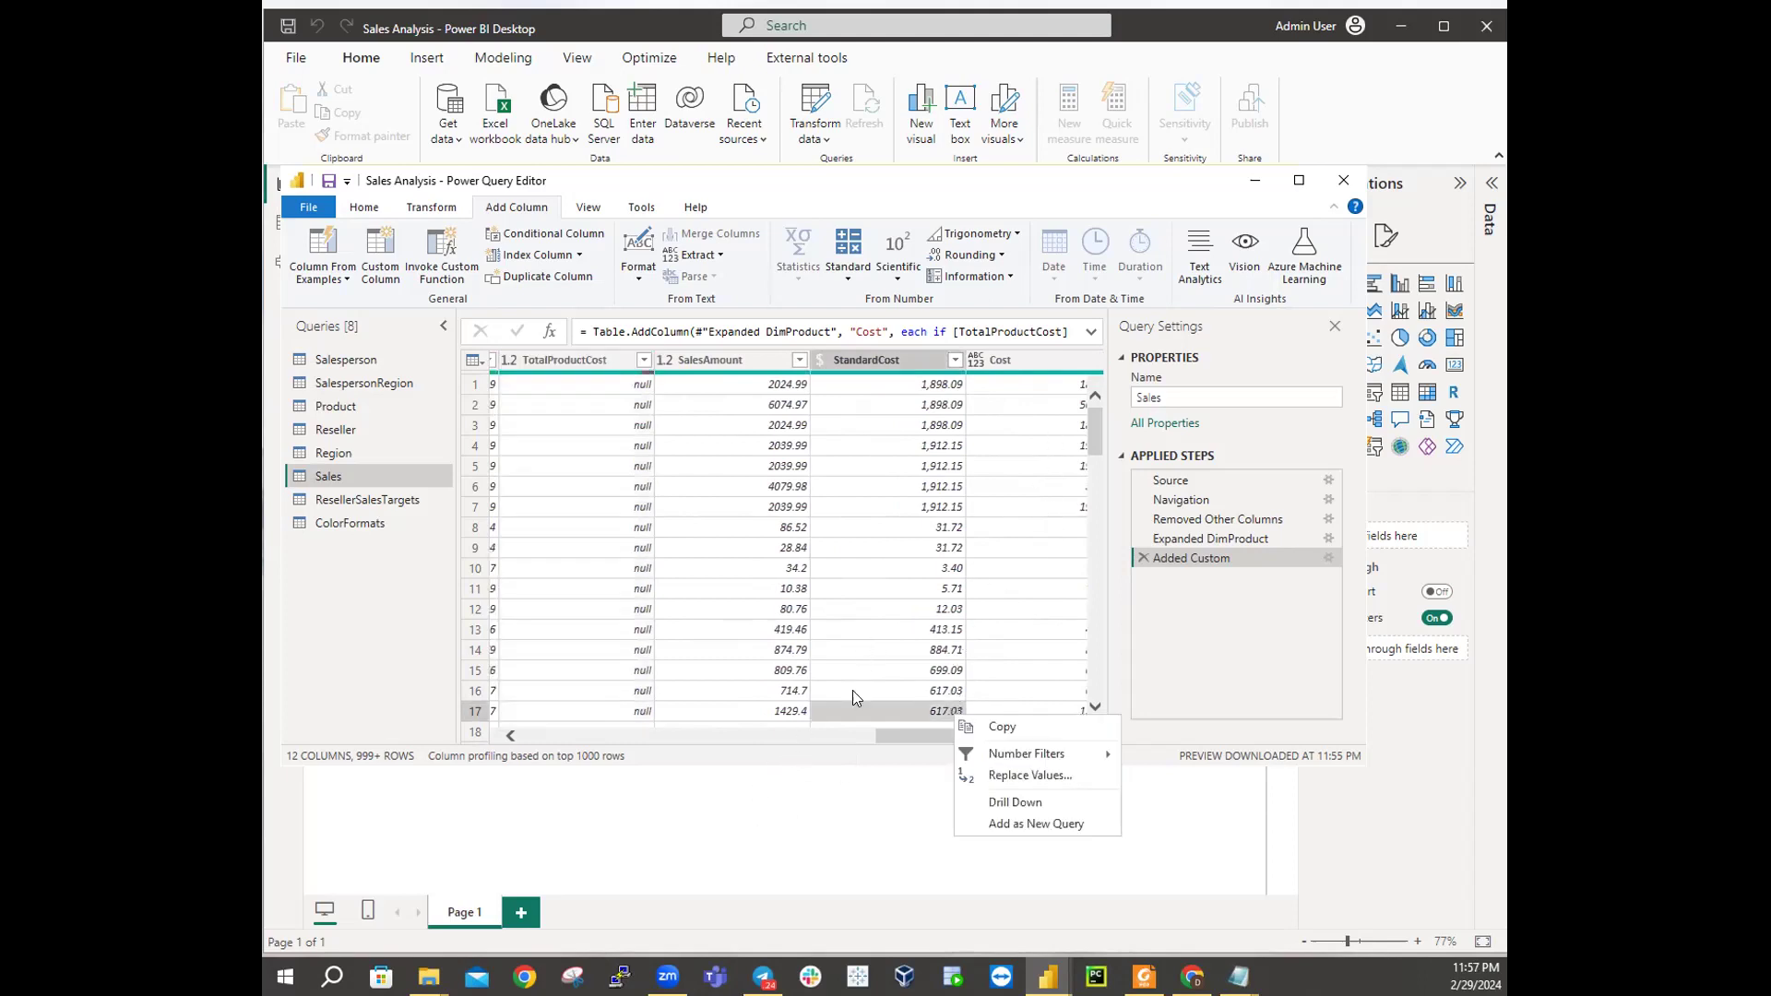
drag(887, 732, 939, 733)
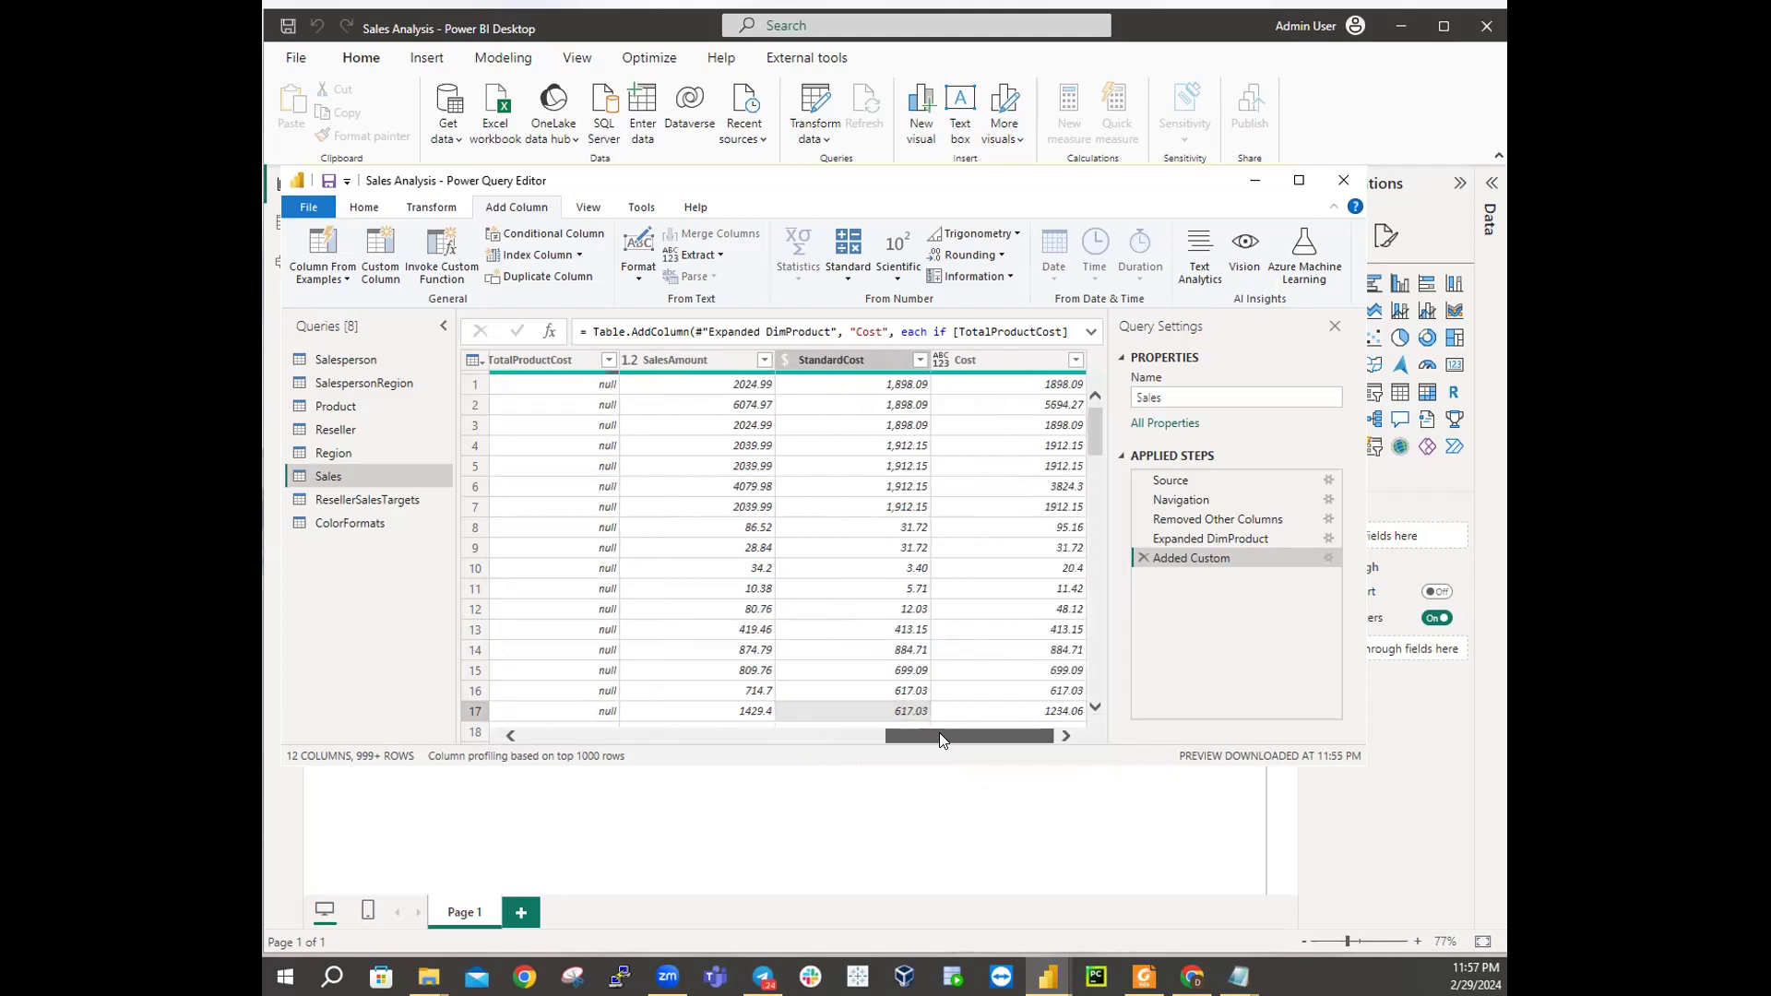
Step: Browse in File Explorer from PL300 to Labs, 02-load-data-with-power-query-in-power-bi-desktop, Assets, view Snippets.txt, and return to Power Query Editor
click(429, 976)
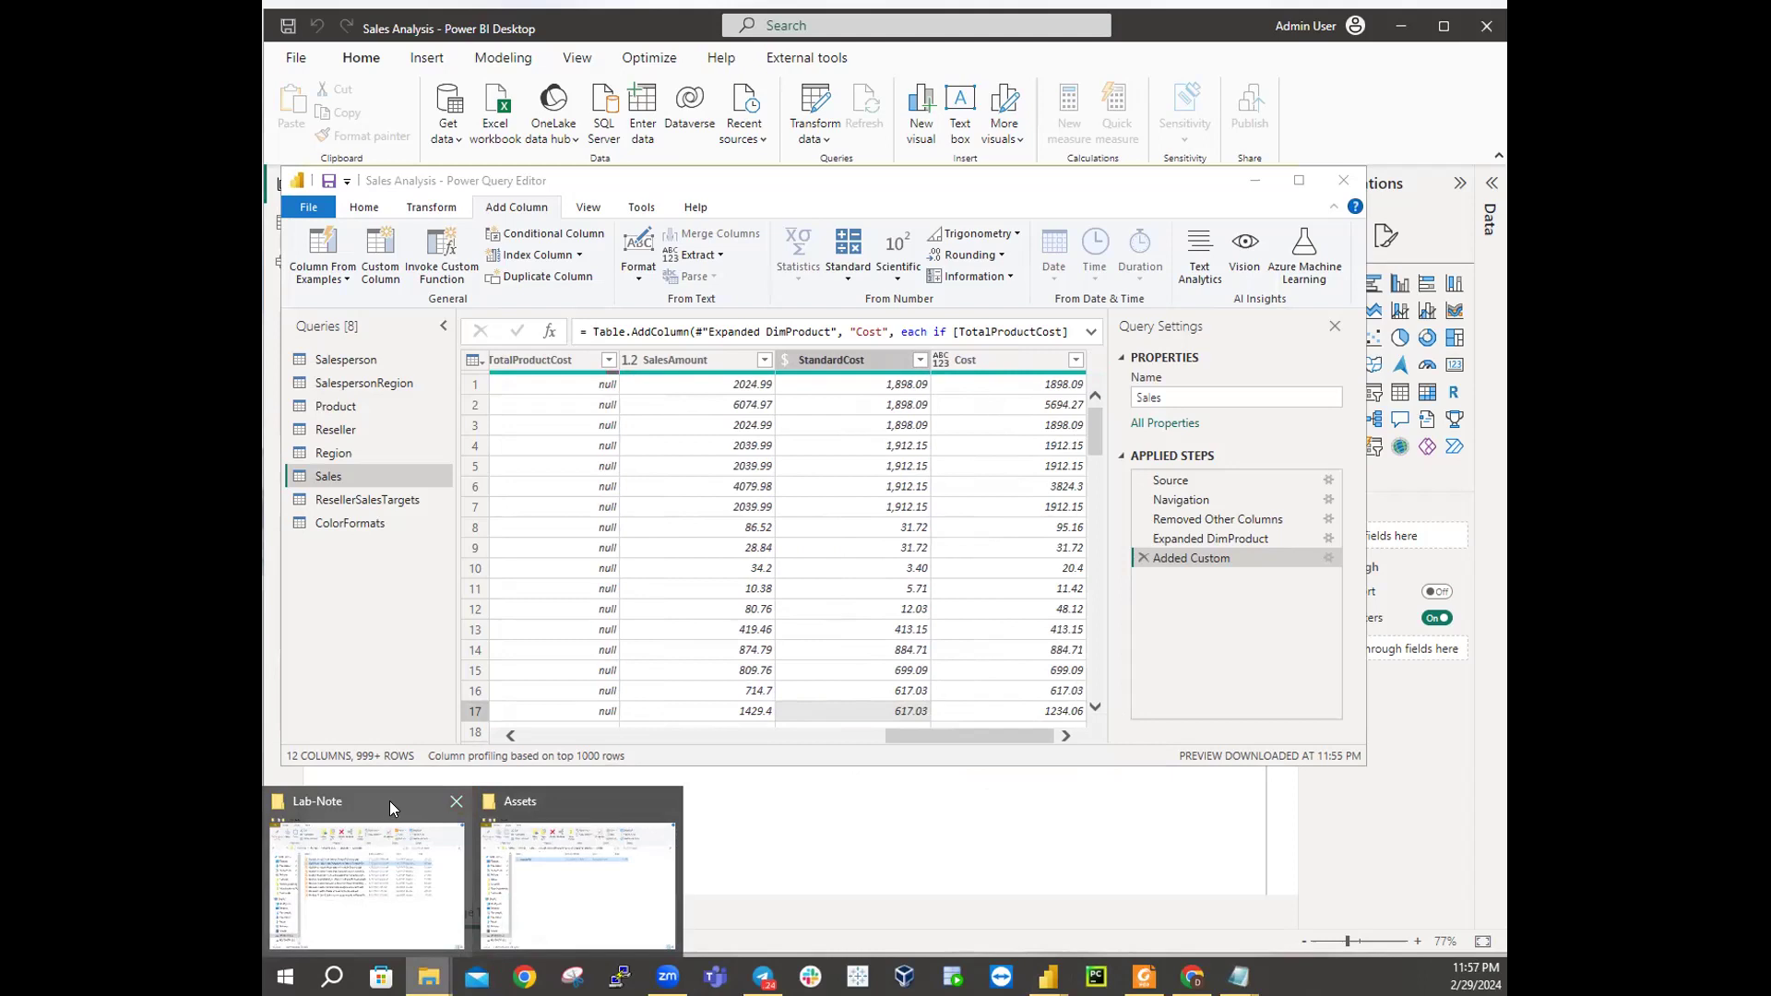
click(531, 805)
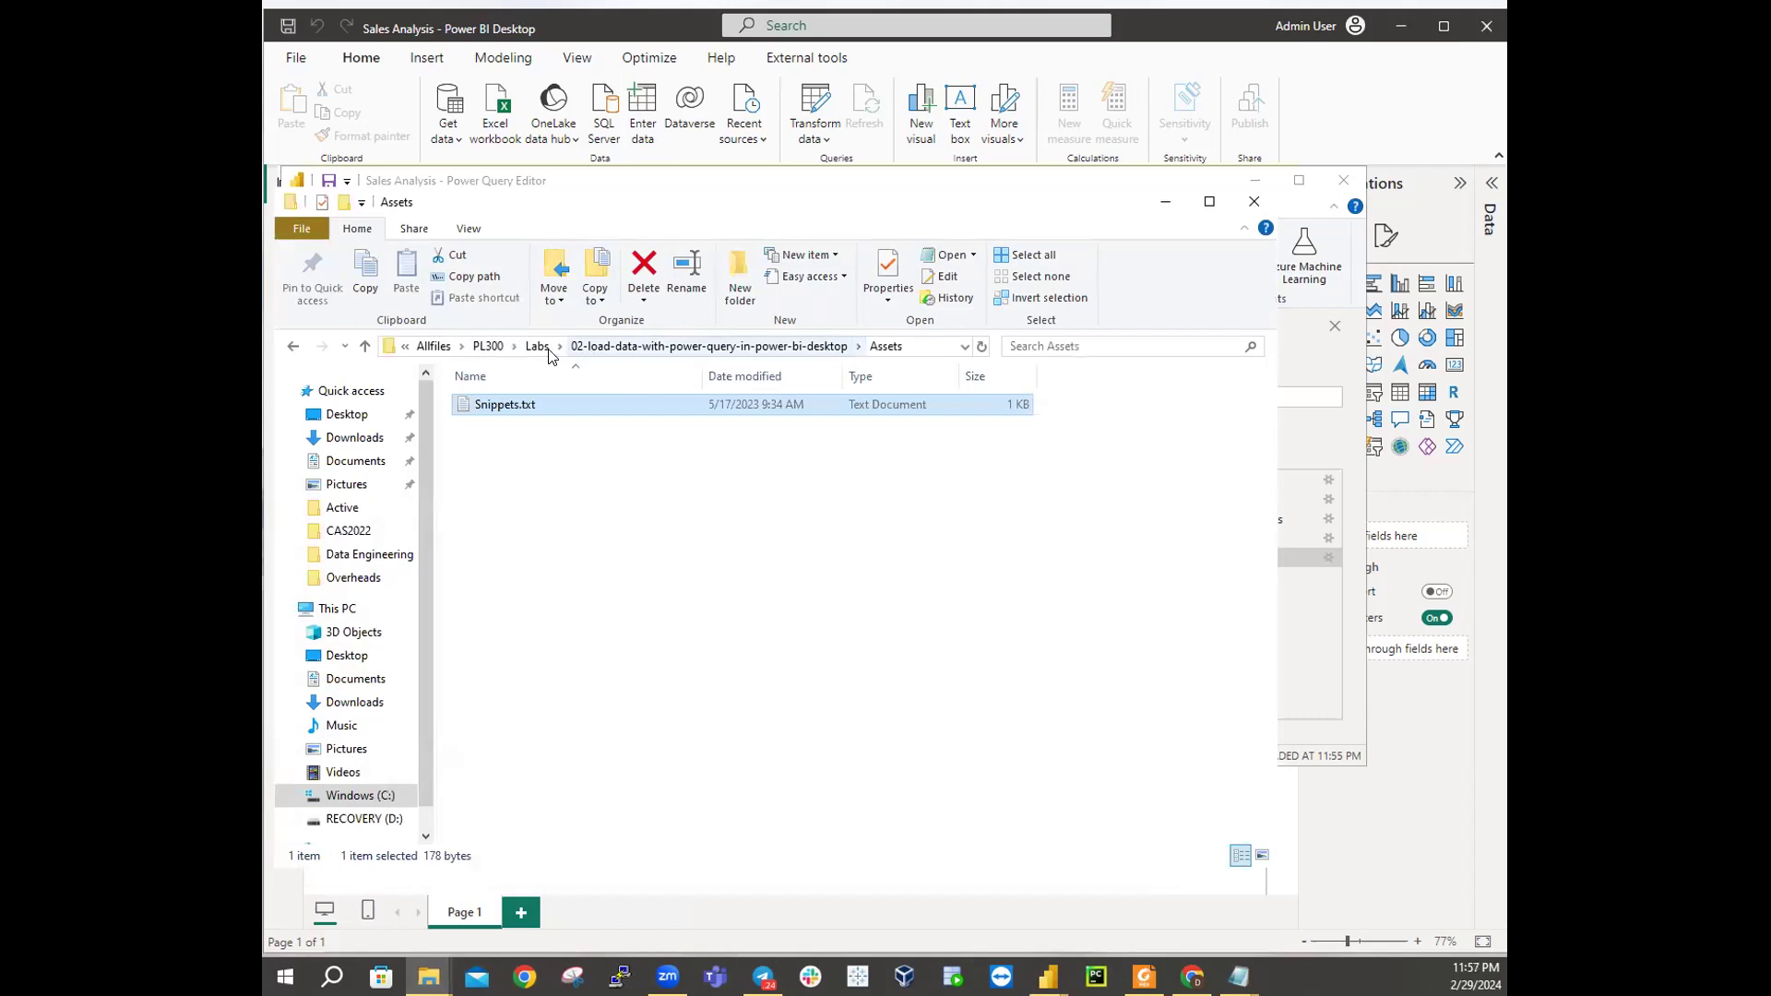
click(488, 347)
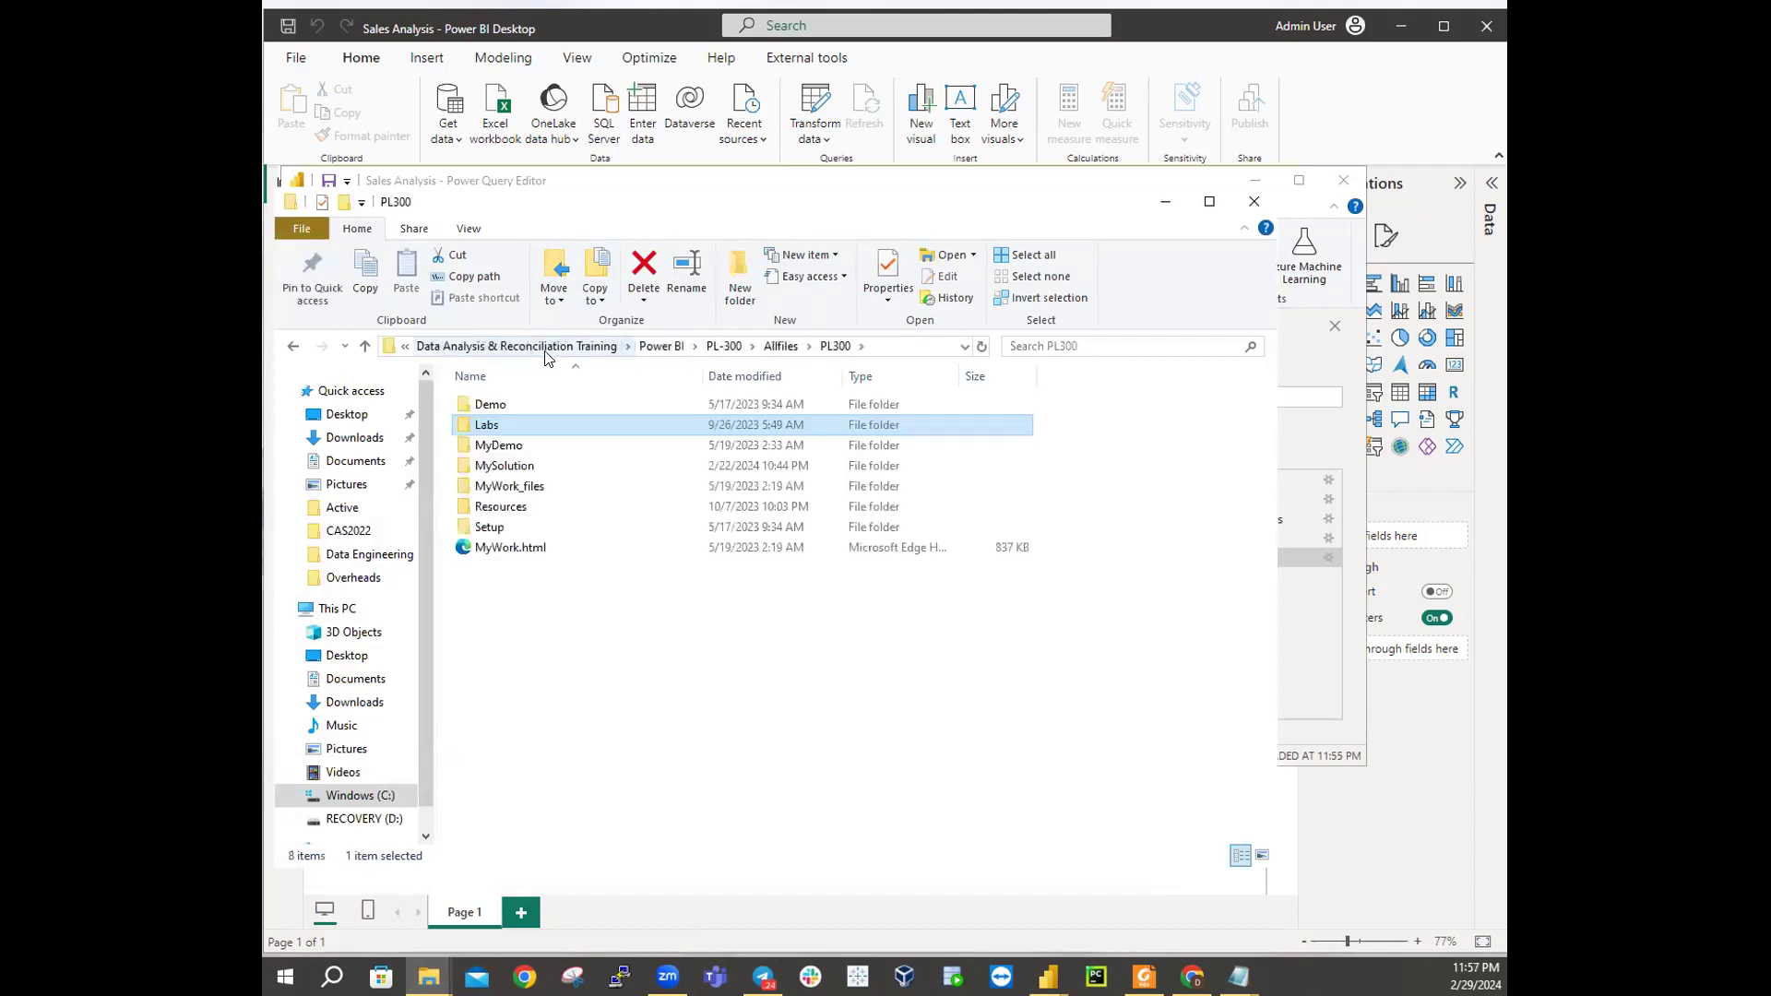
click(781, 347)
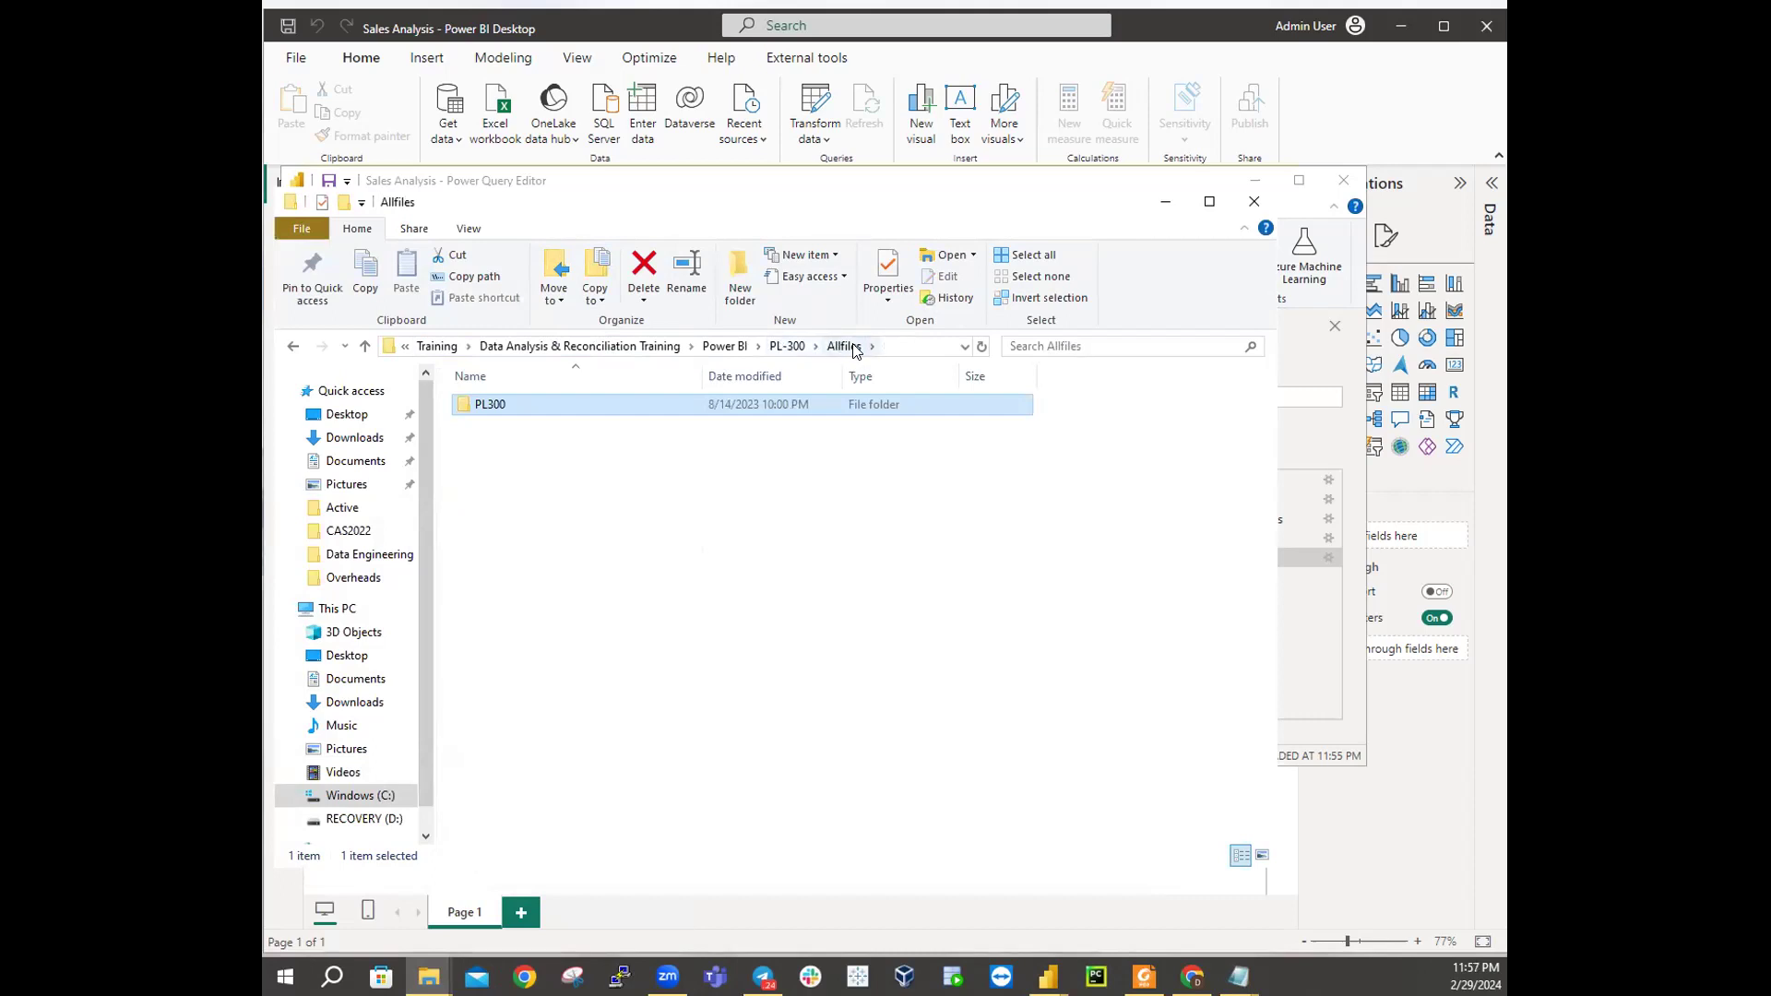
double_click(495, 412)
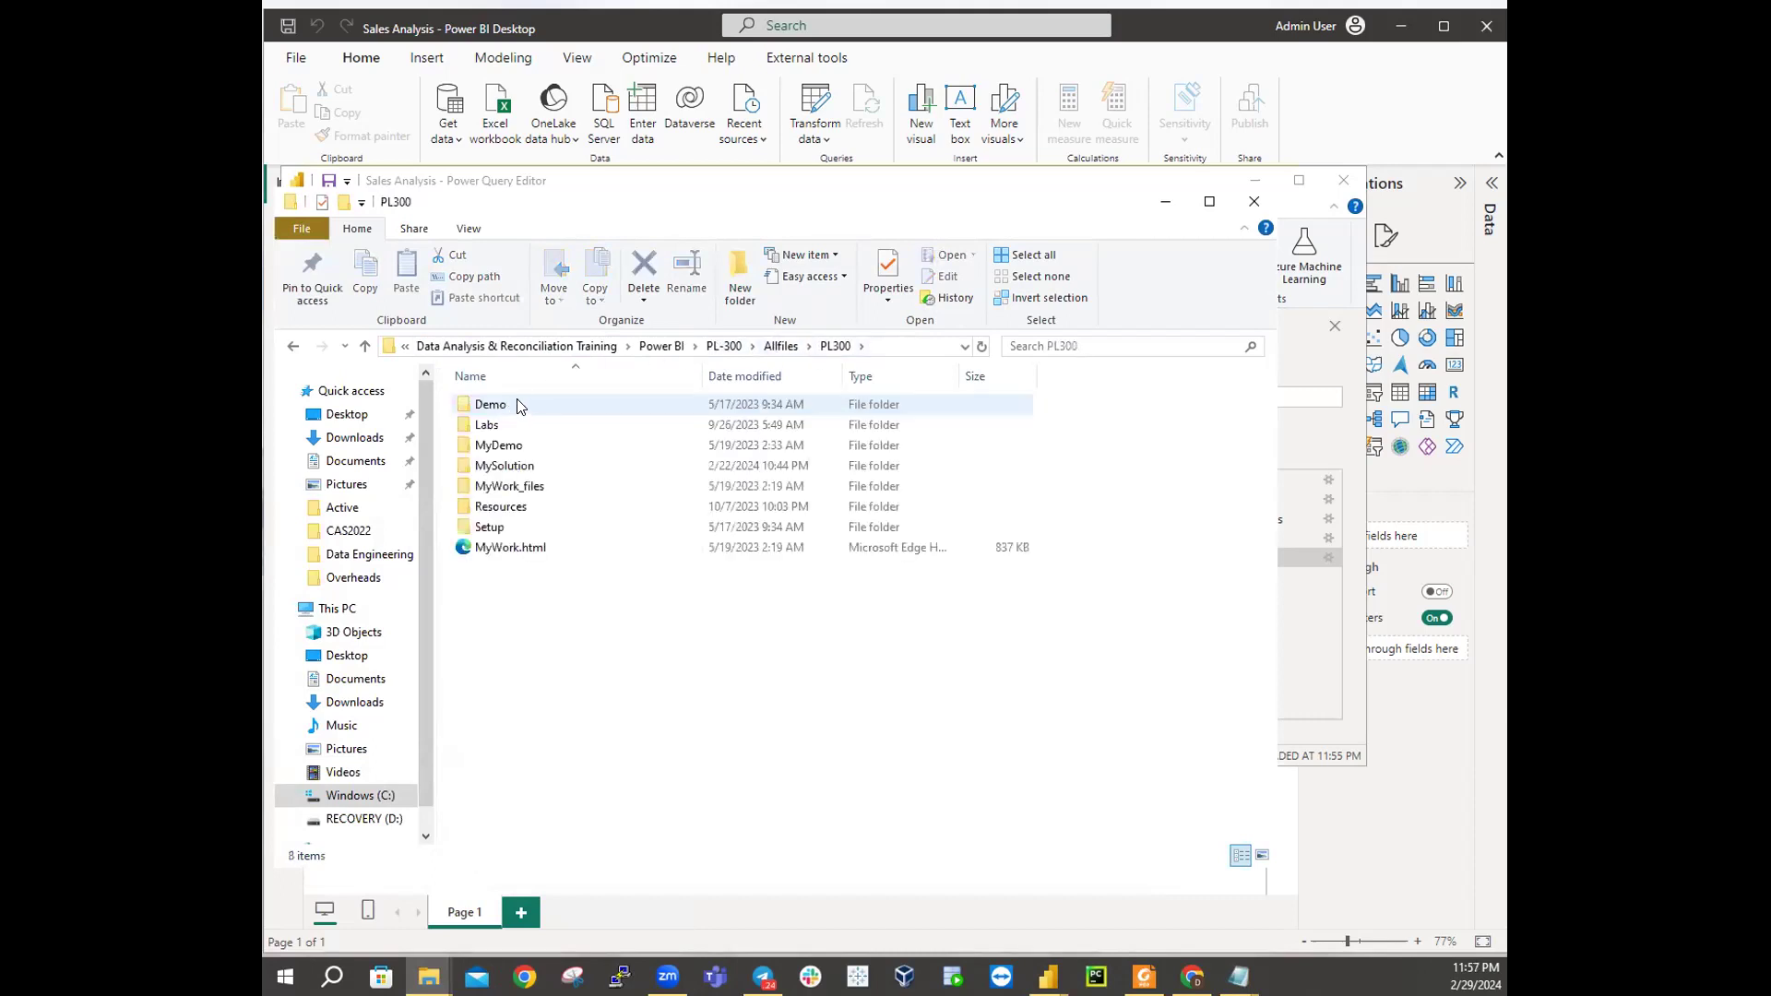
double_click(476, 425)
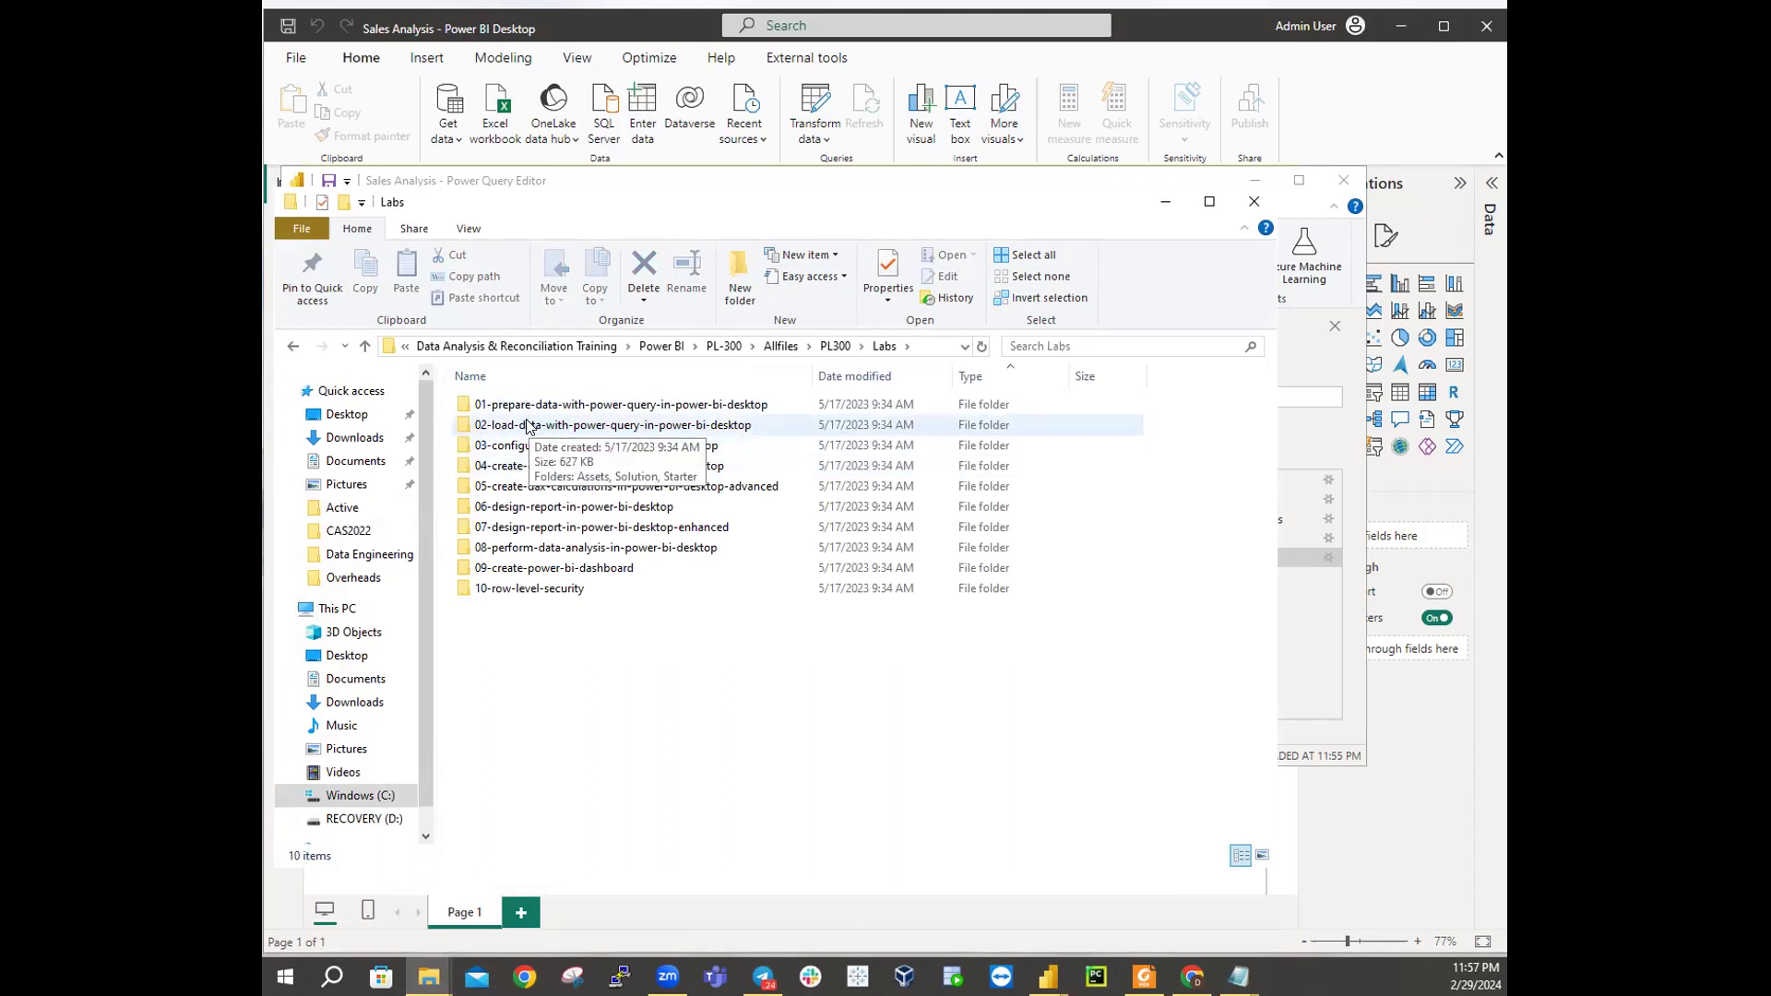
double_click(523, 425)
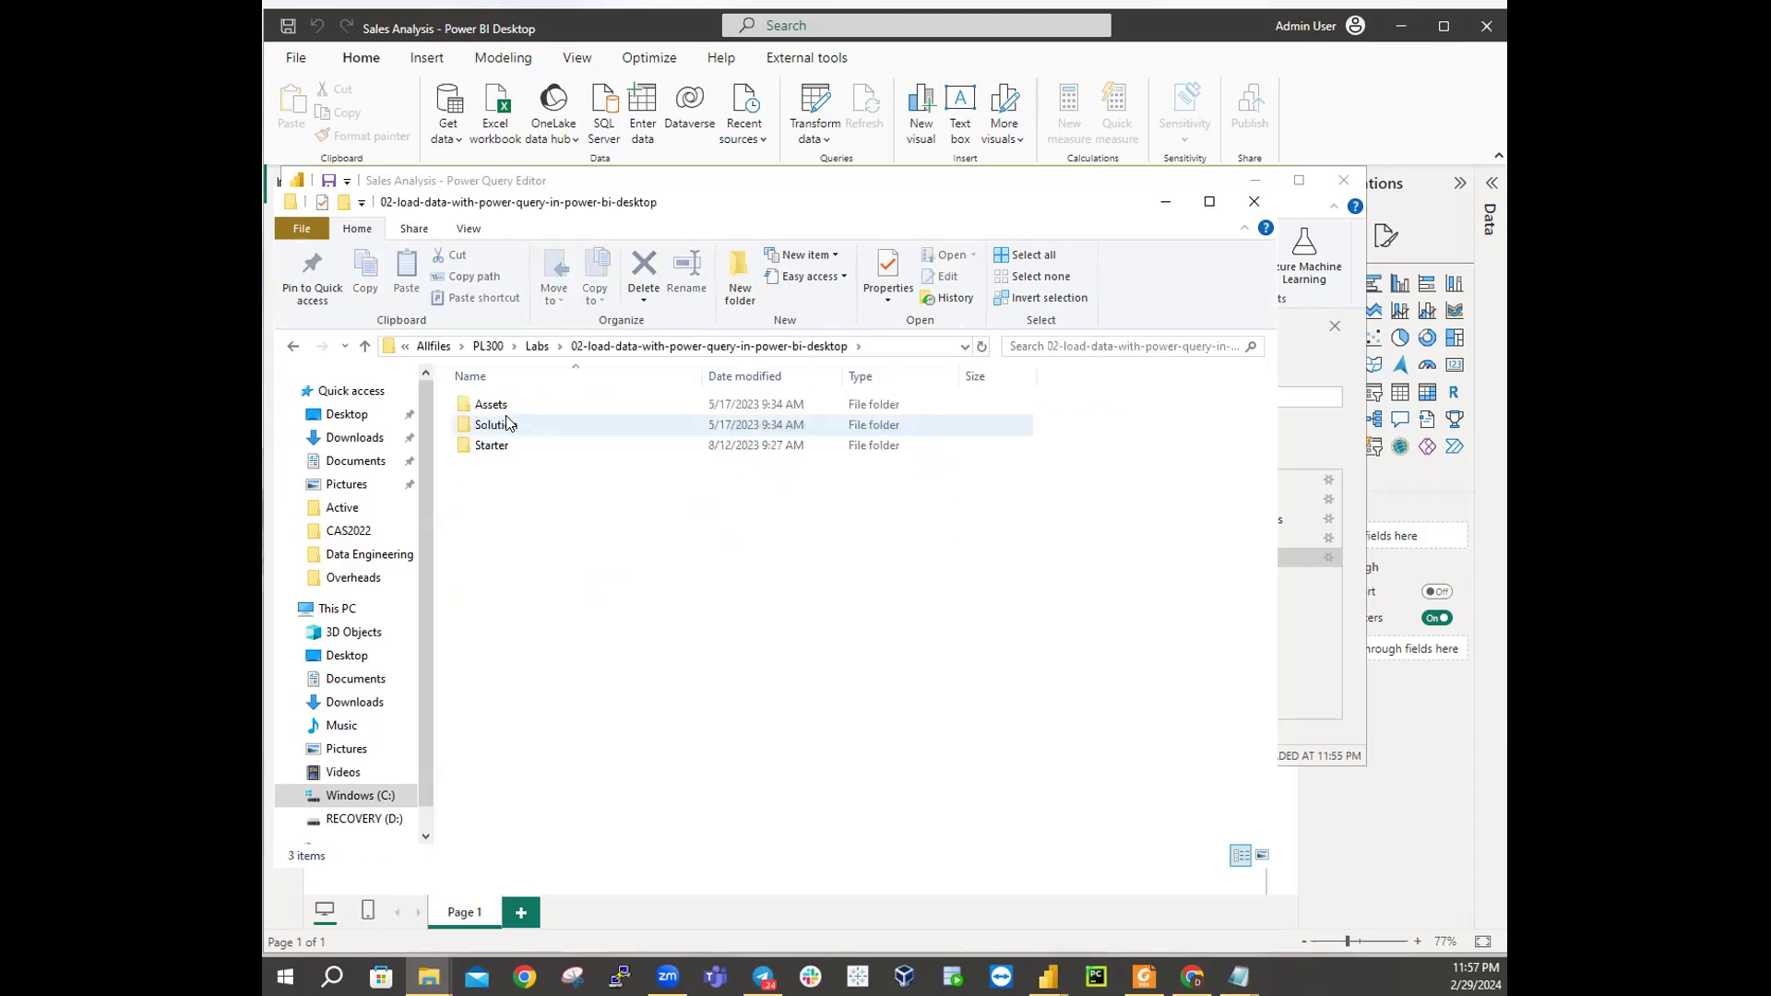
double_click(479, 406)
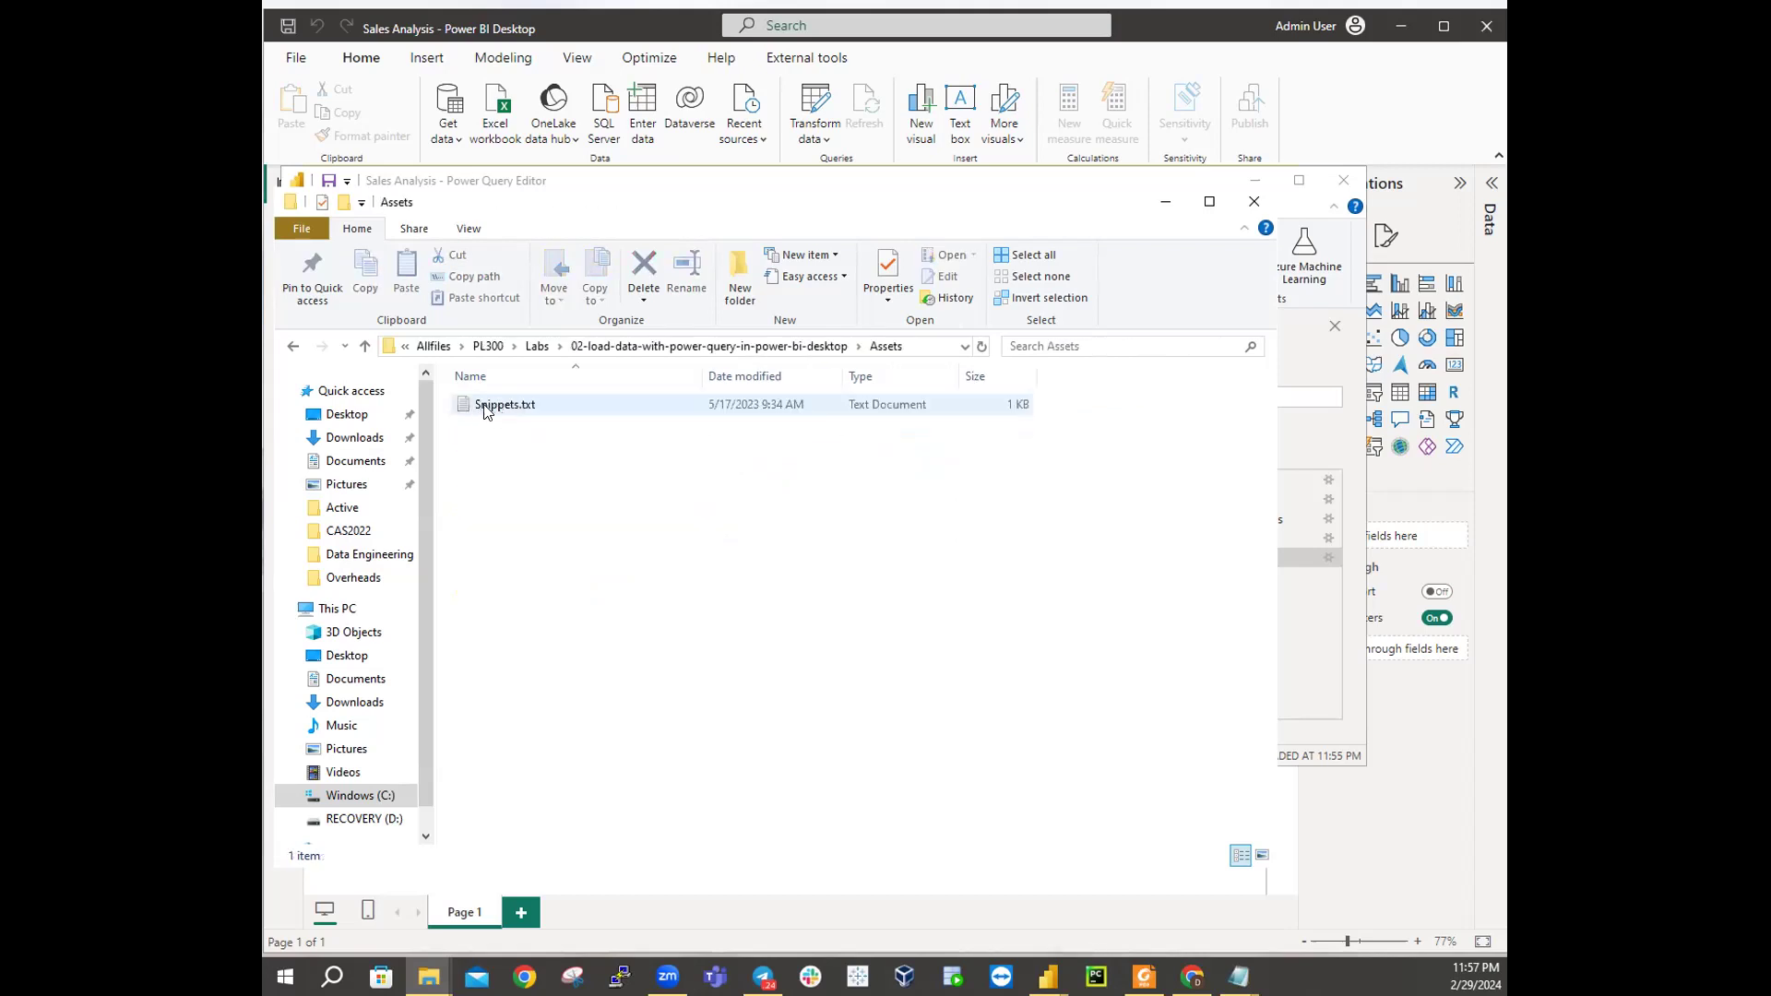
click(498, 407)
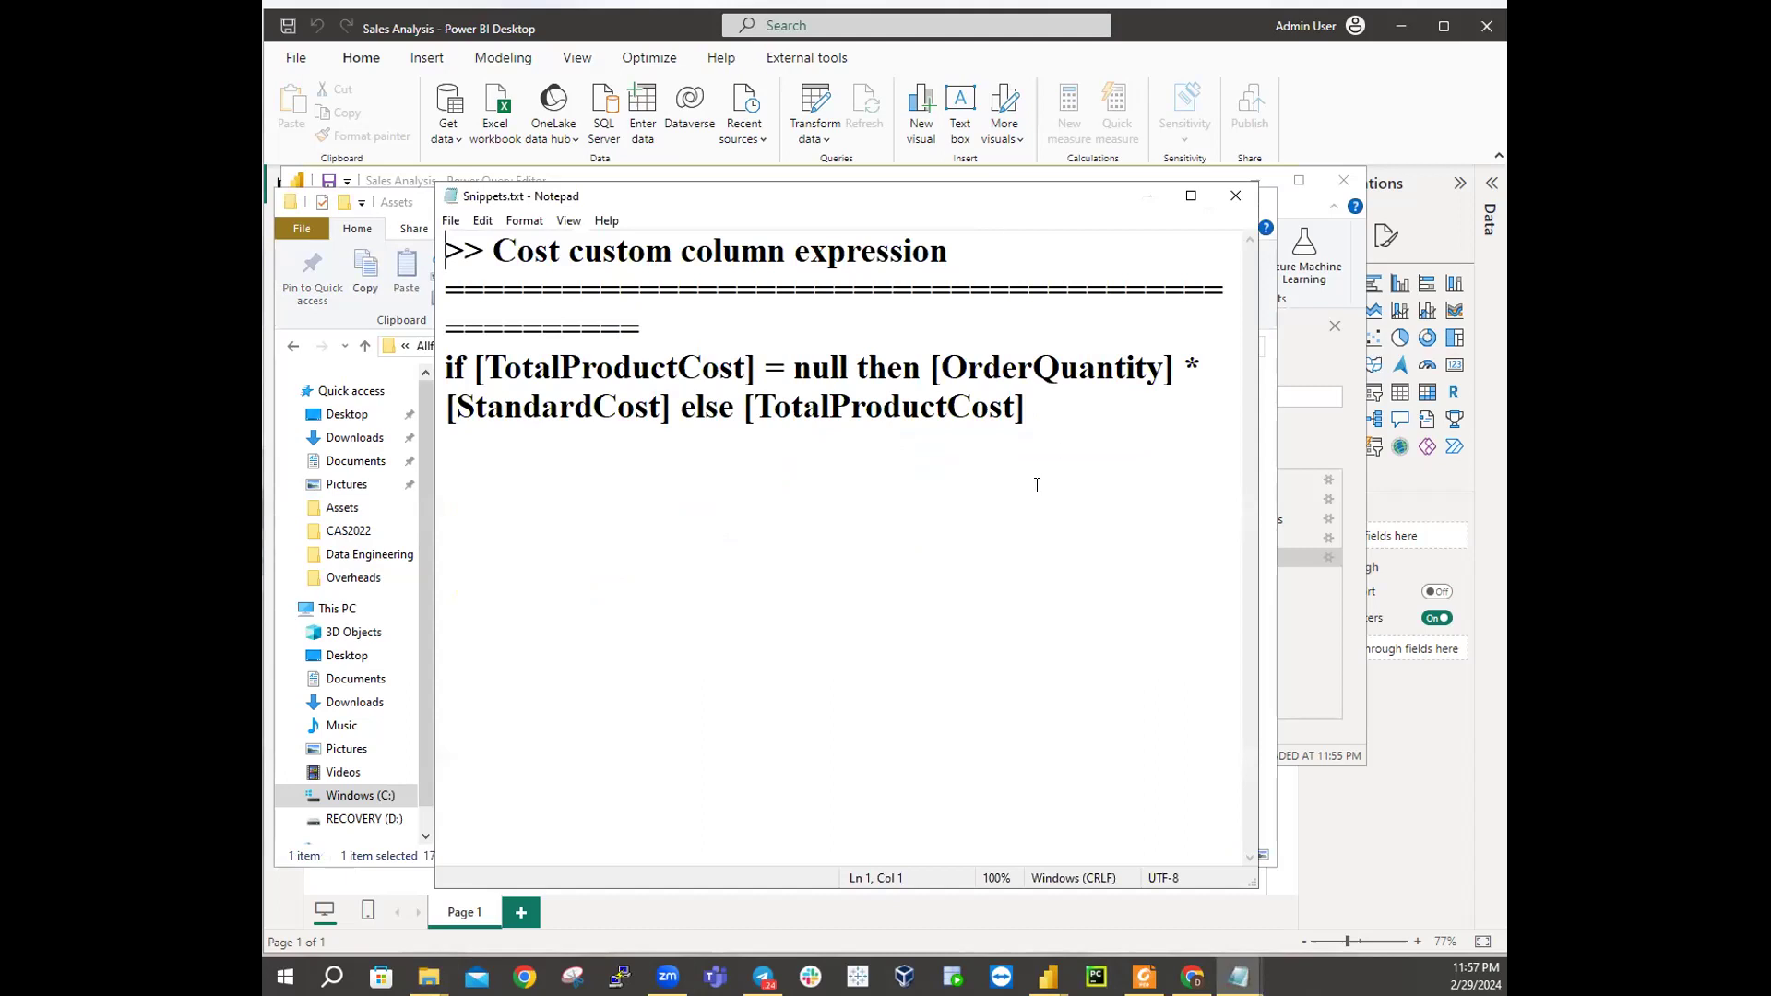
click(1146, 195)
click(1164, 201)
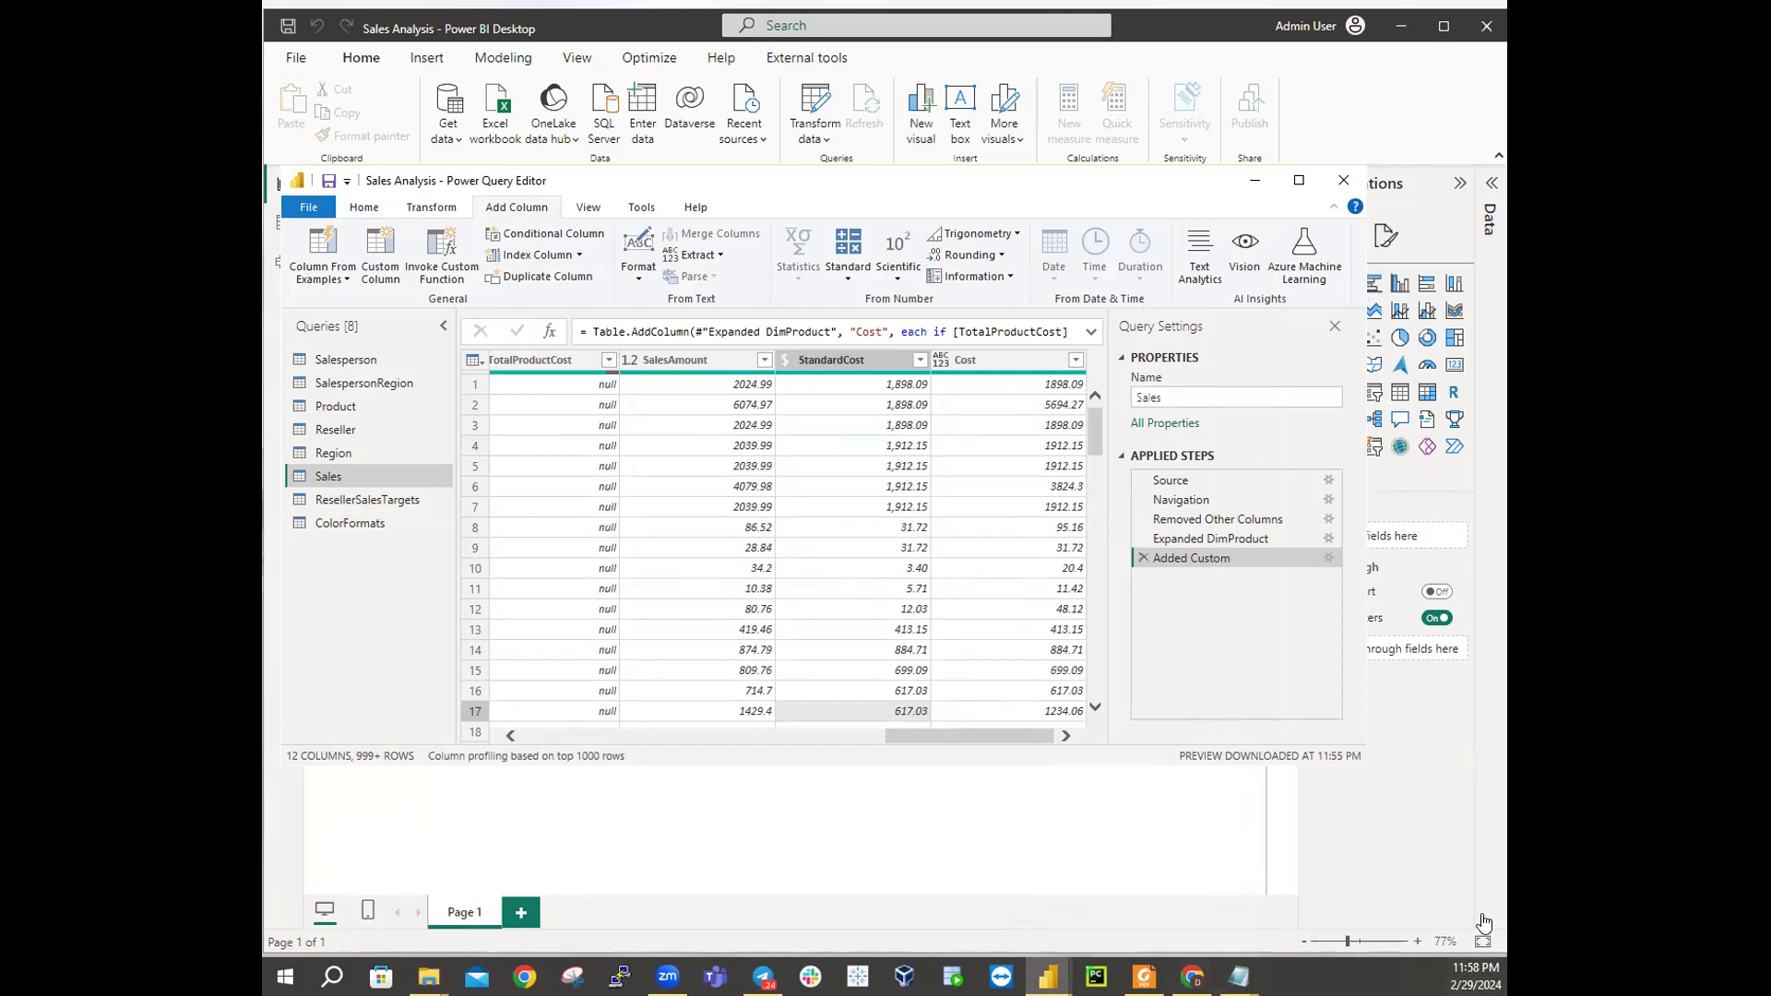
Step: Bring up the already open Snippets.txt, highlight the Cost custom column expression, and return to Power Query Editor
click(1246, 968)
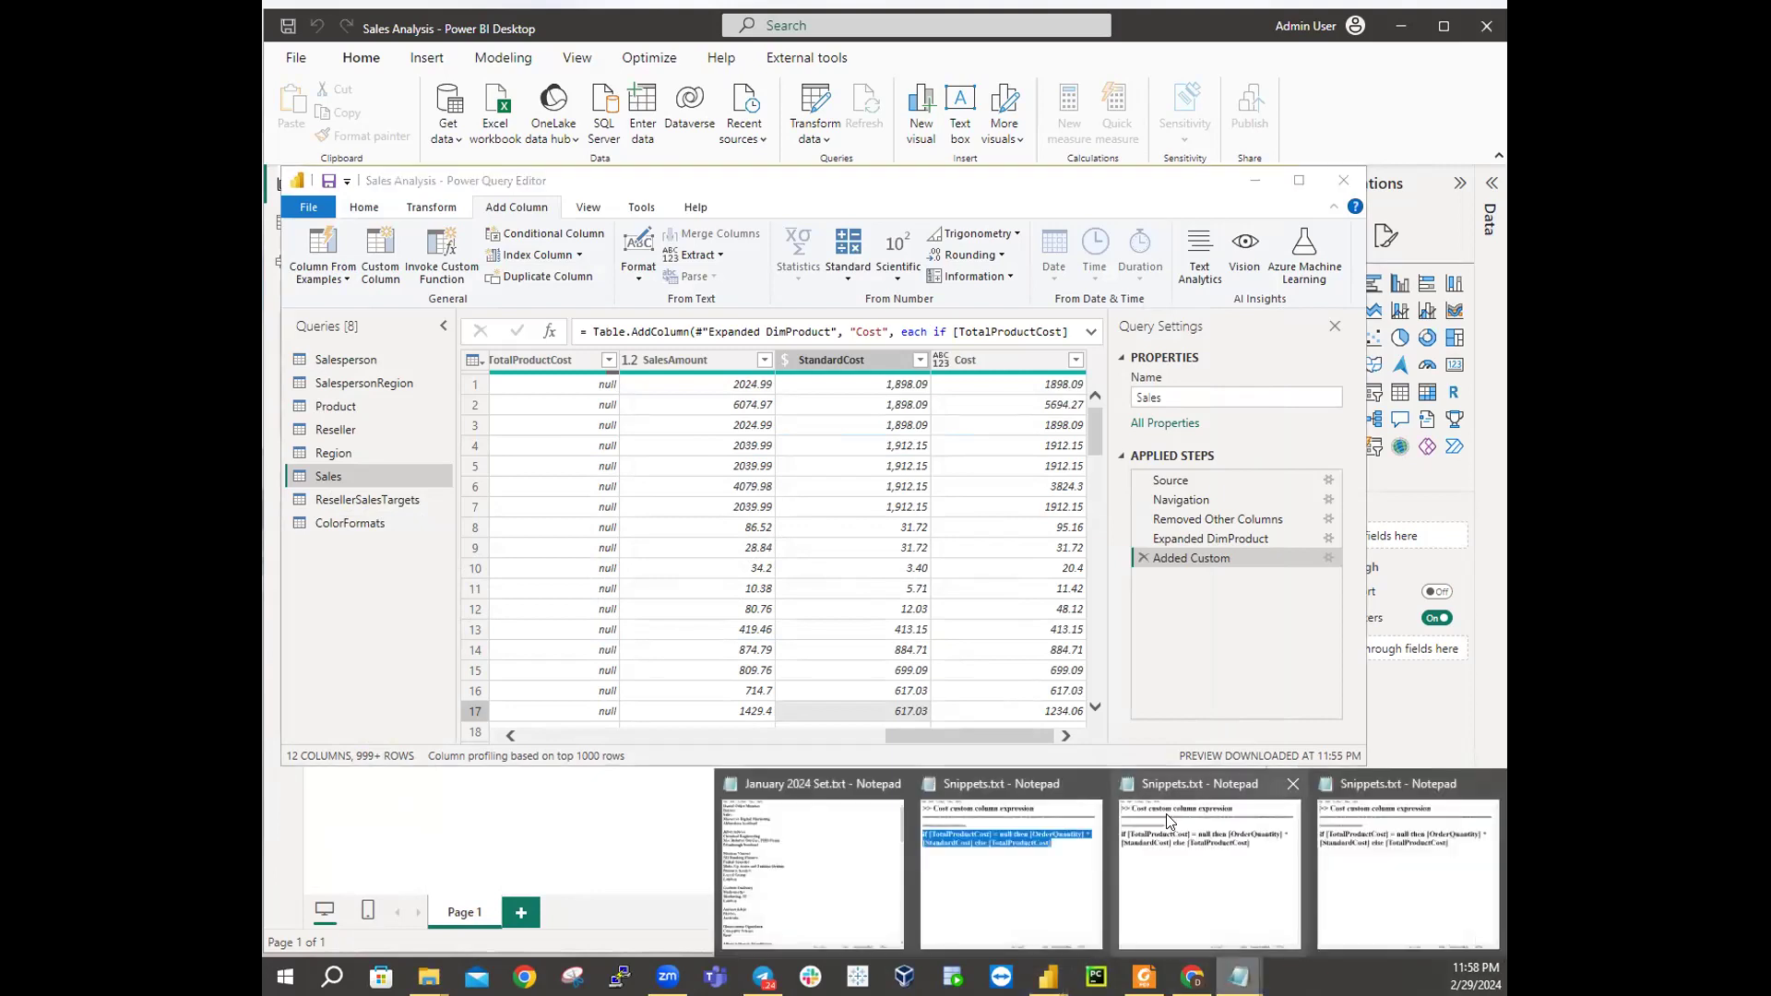
click(1054, 847)
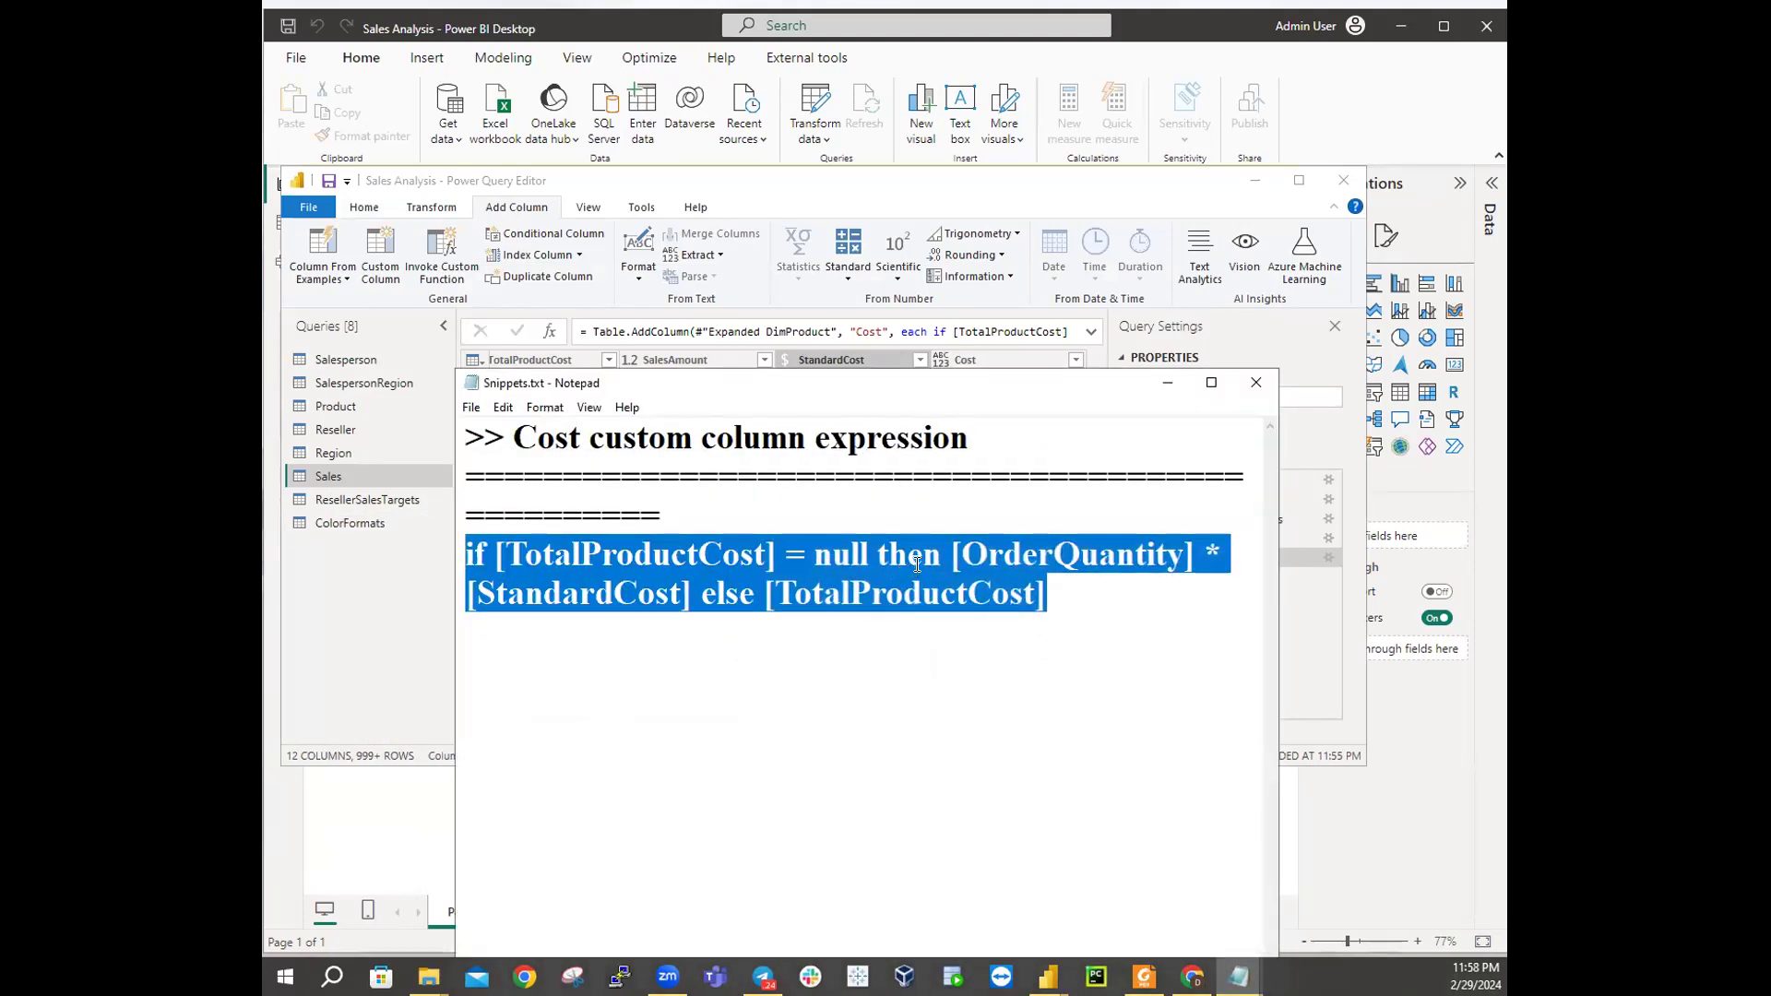
drag(1052, 590, 443, 540)
click(1167, 382)
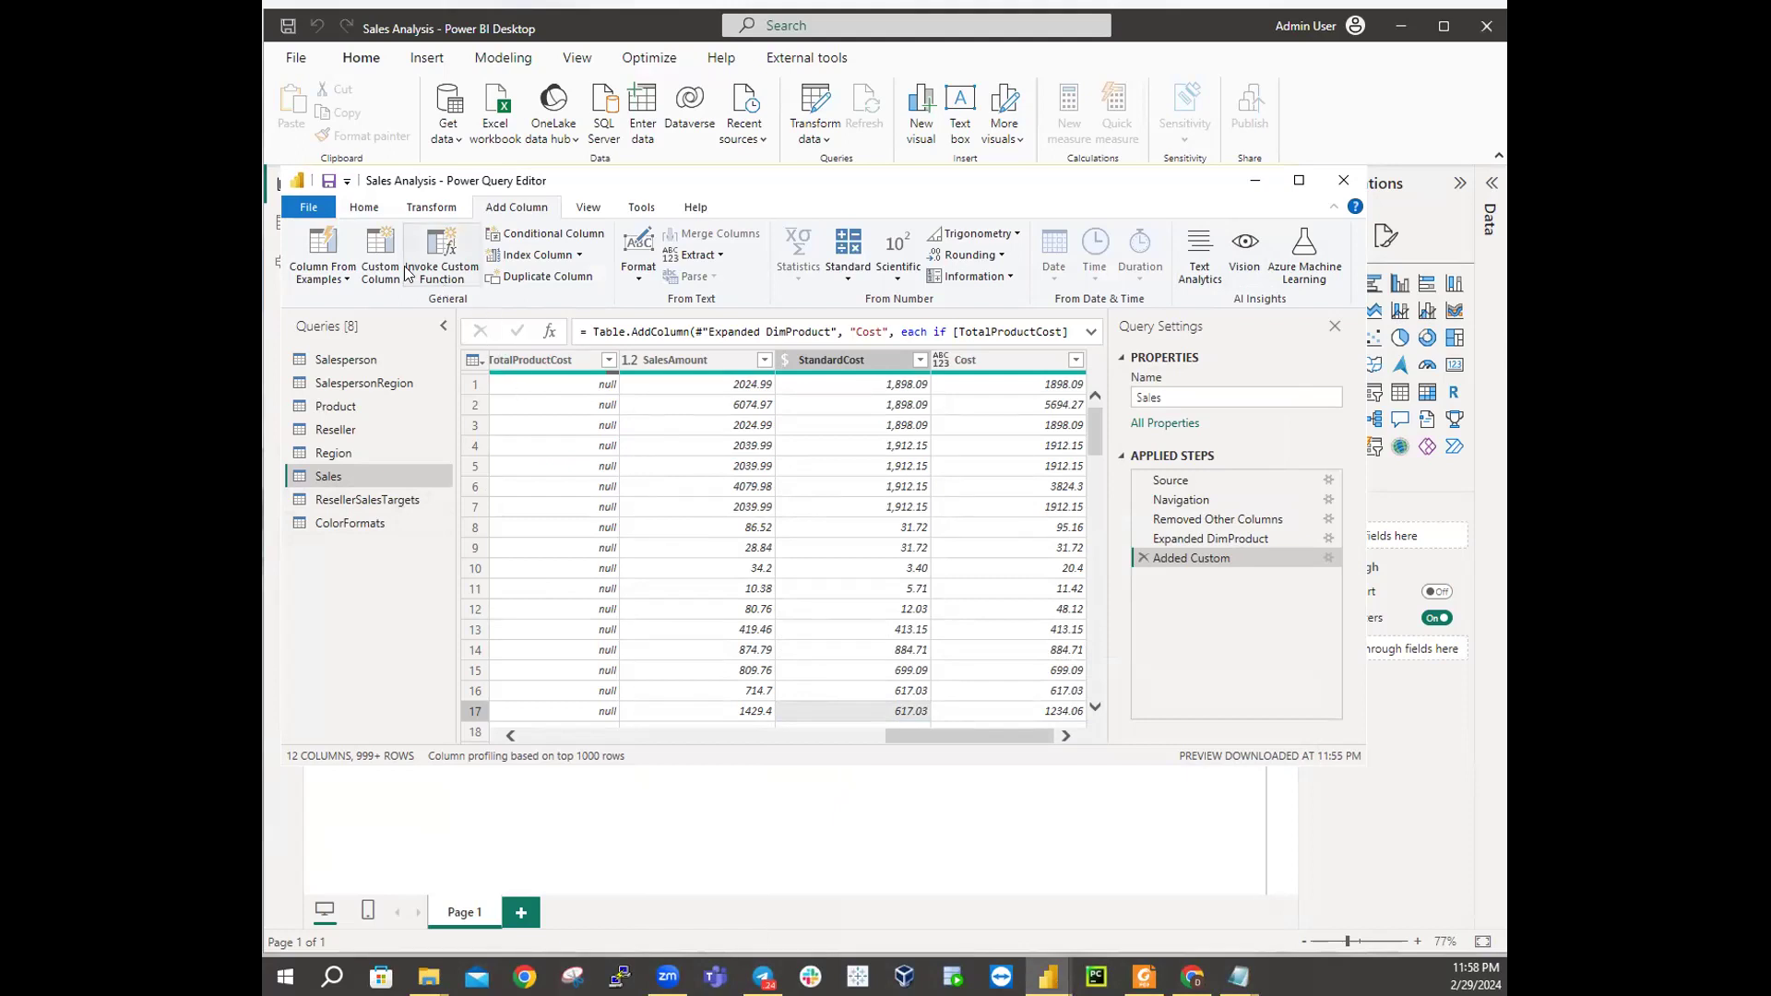
click(375, 241)
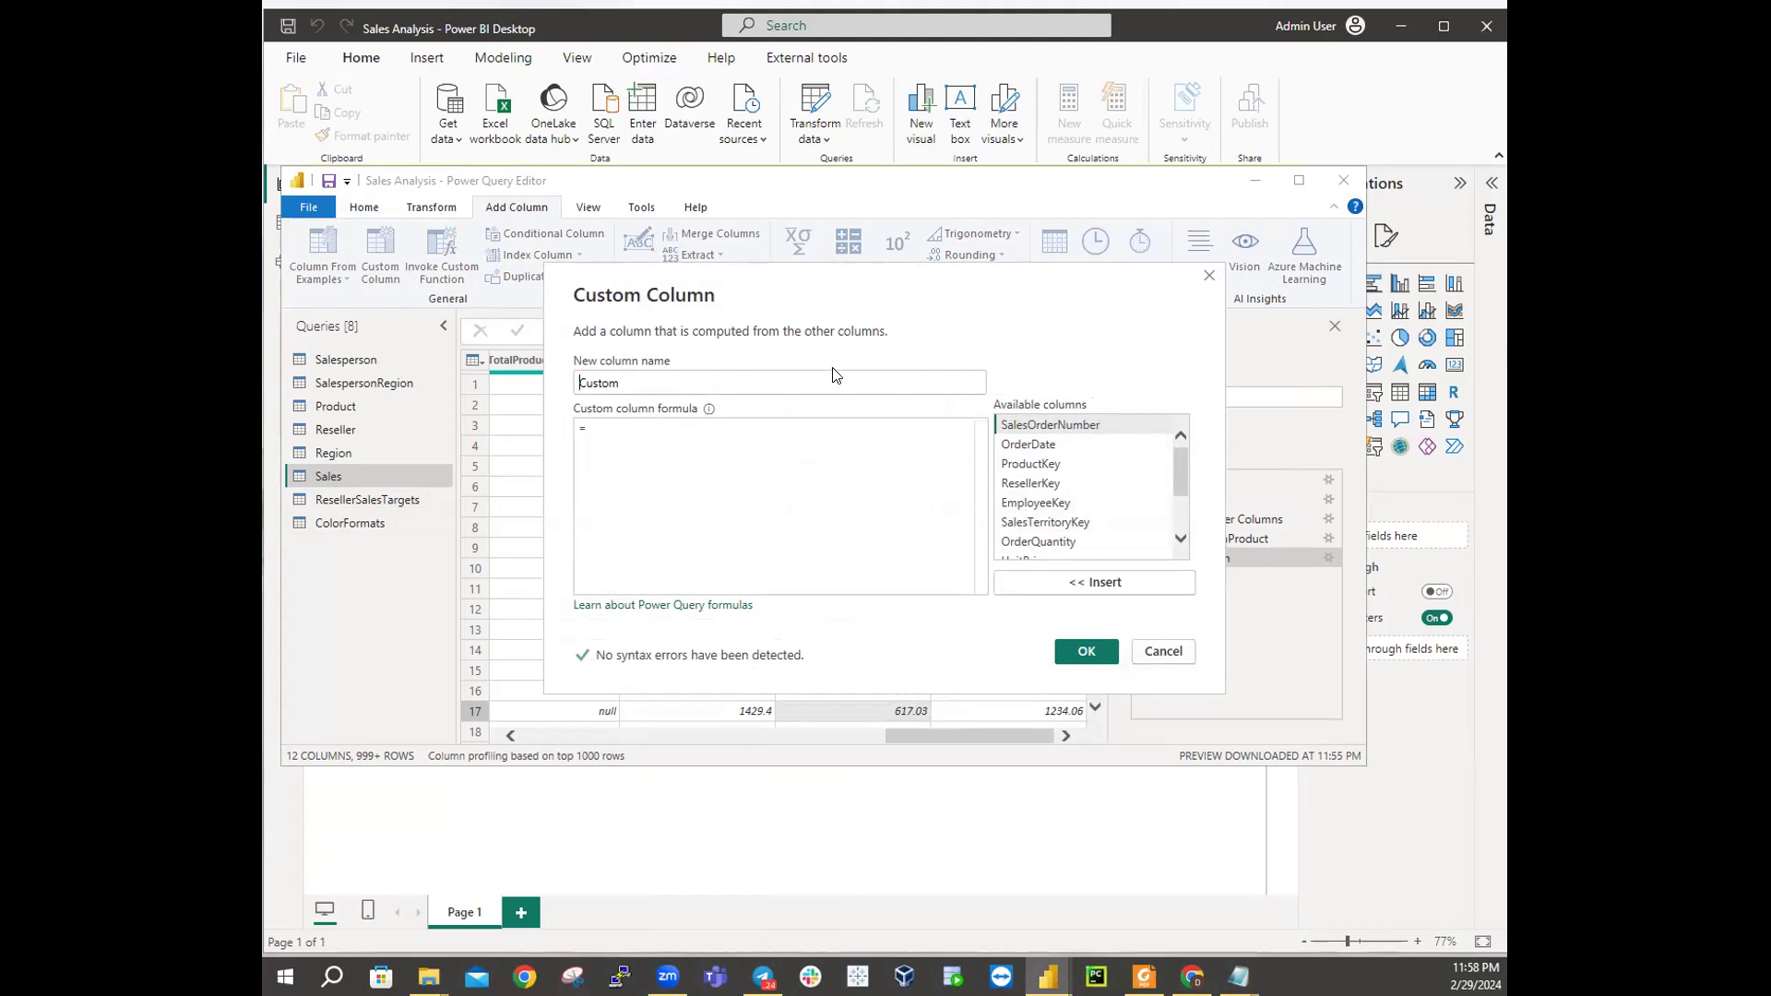
drag(614, 383, 541, 384)
click(612, 428)
click(1160, 652)
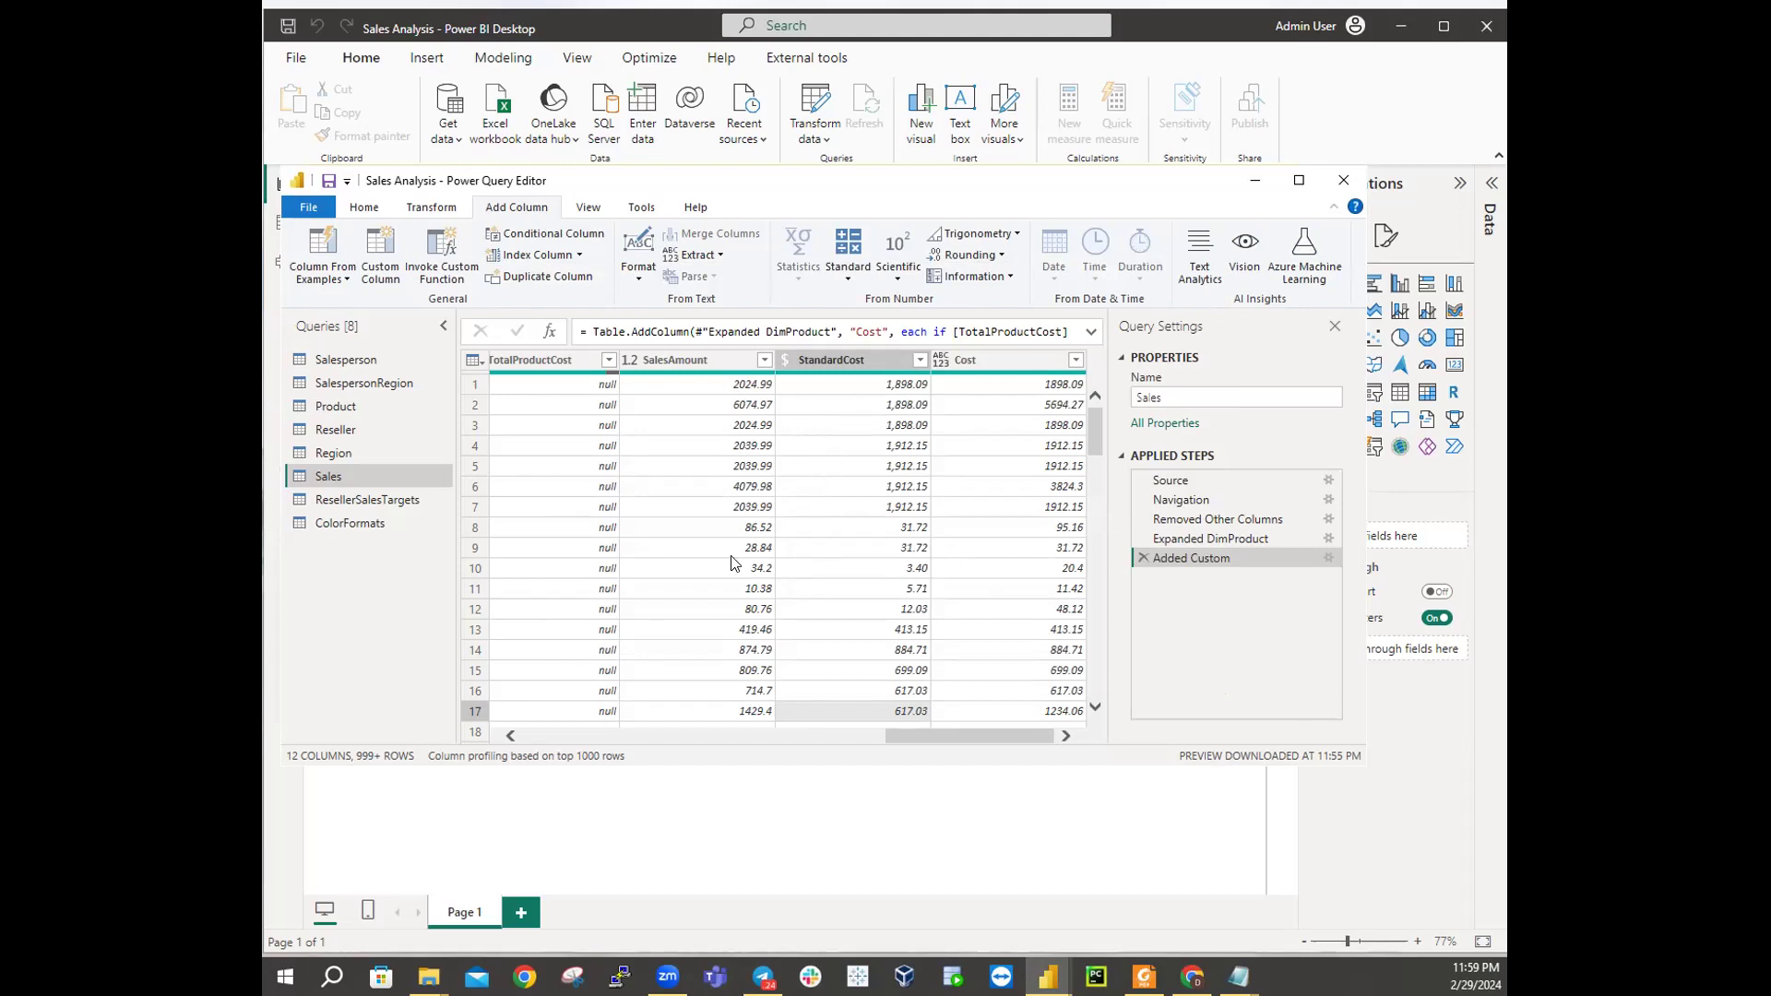
Step: Remove the TotalProductCost and StandardCost columns together from the Sales query
click(535, 735)
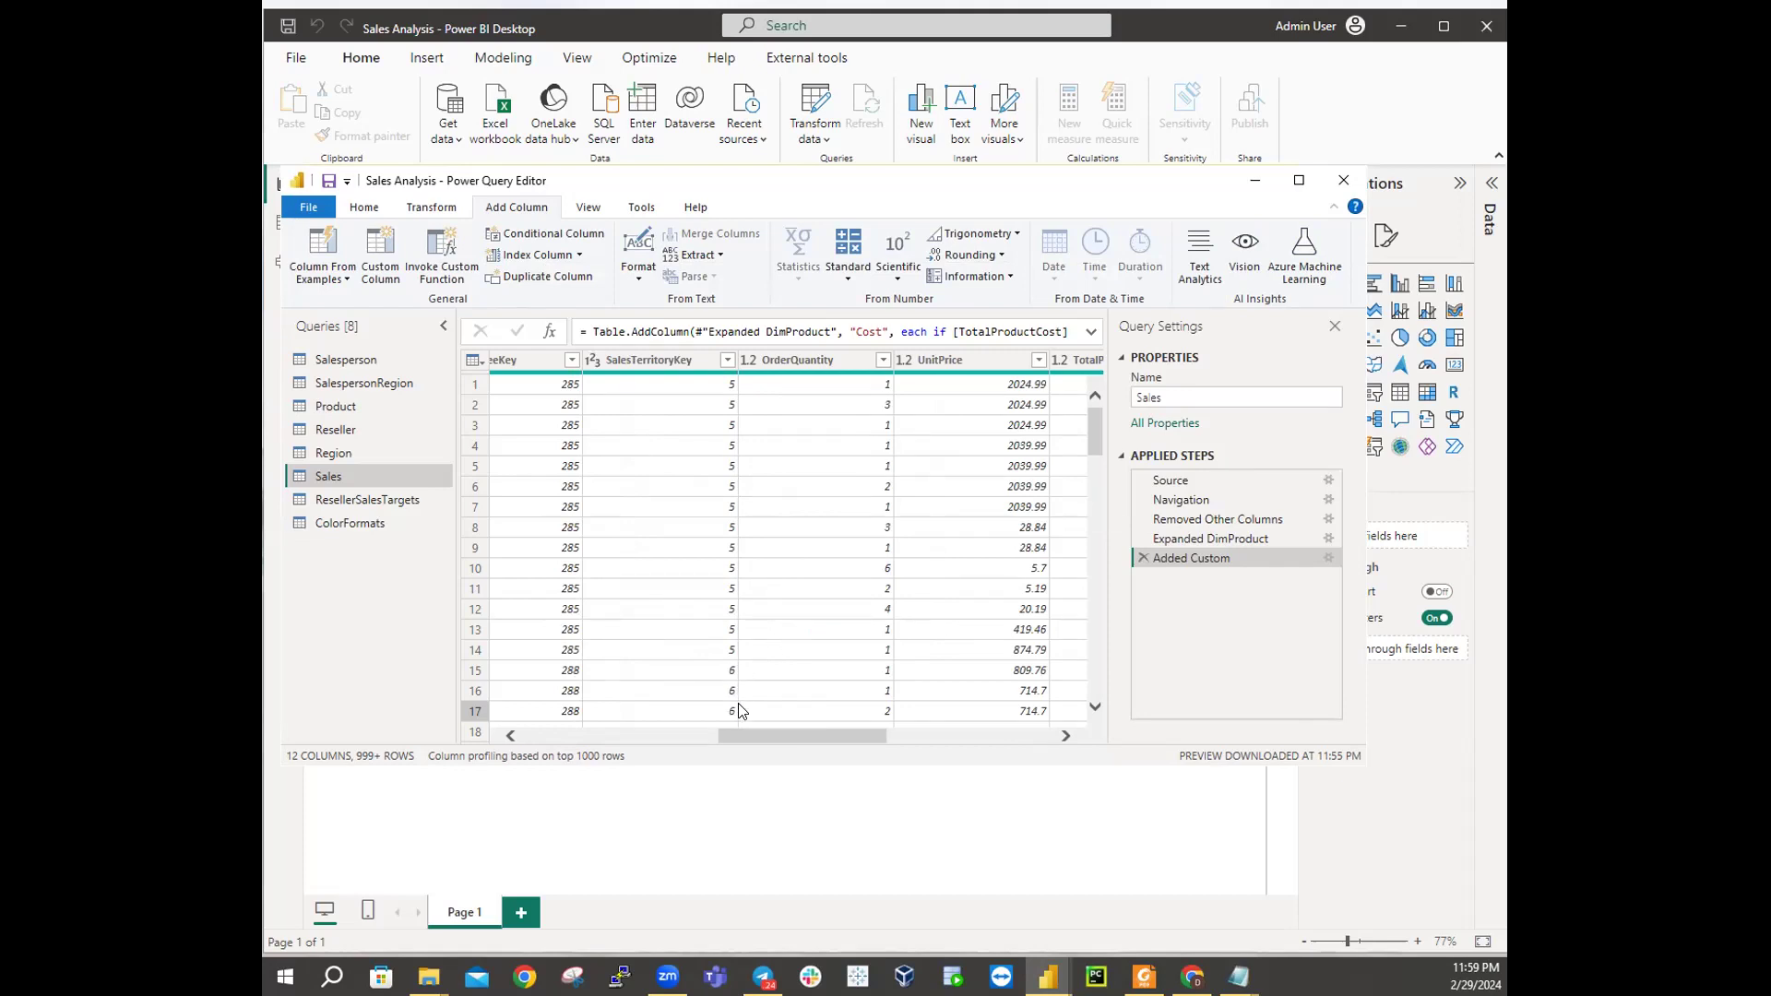
drag(755, 735, 902, 734)
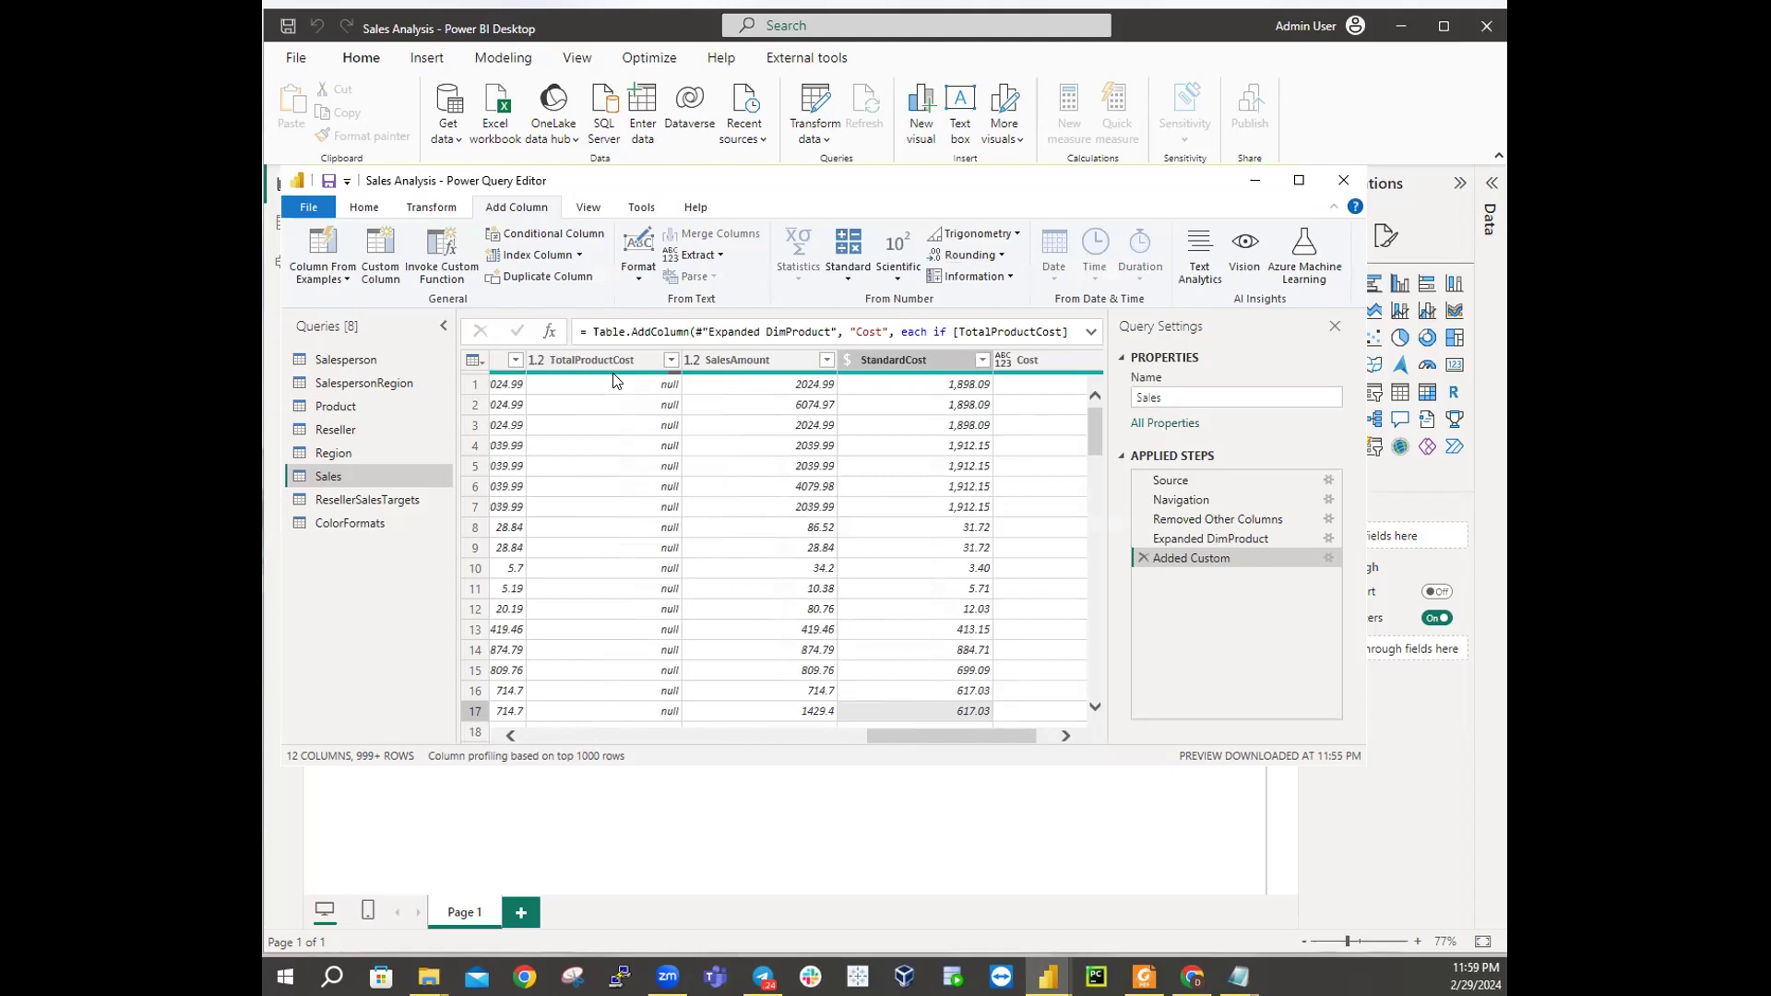
mouse_move(616, 380)
drag(901, 737, 806, 741)
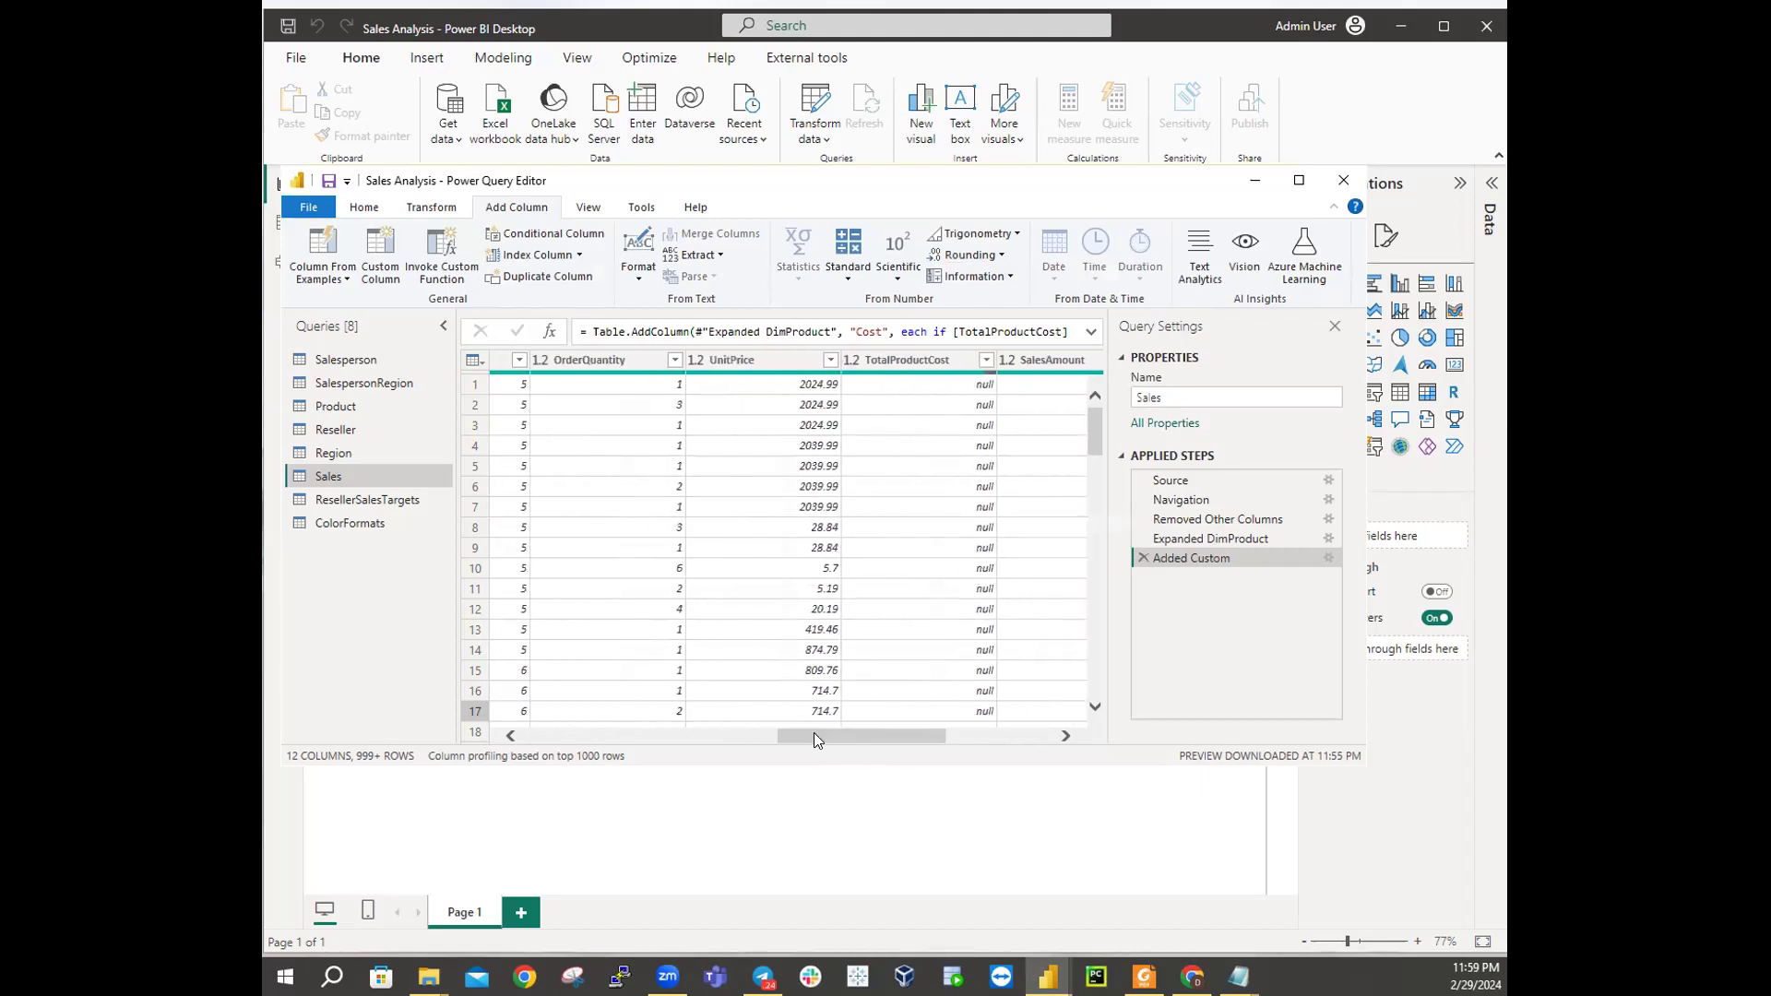
click(919, 360)
click(919, 360)
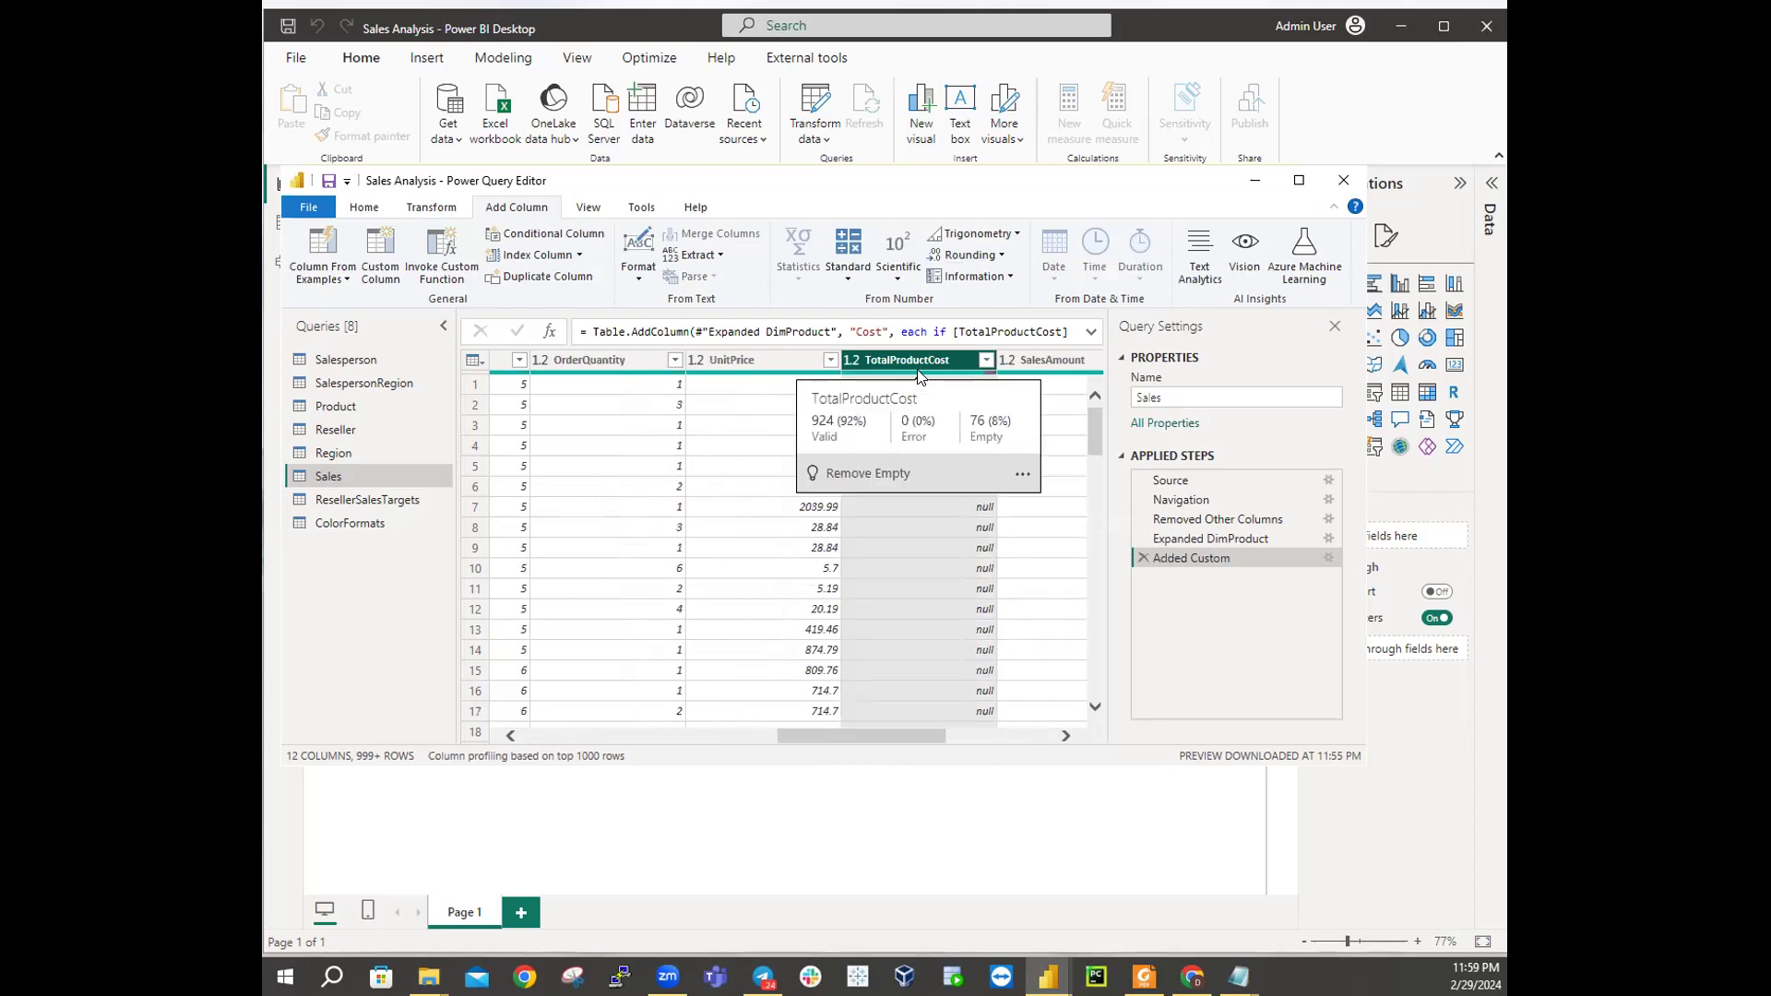
drag(885, 738, 989, 736)
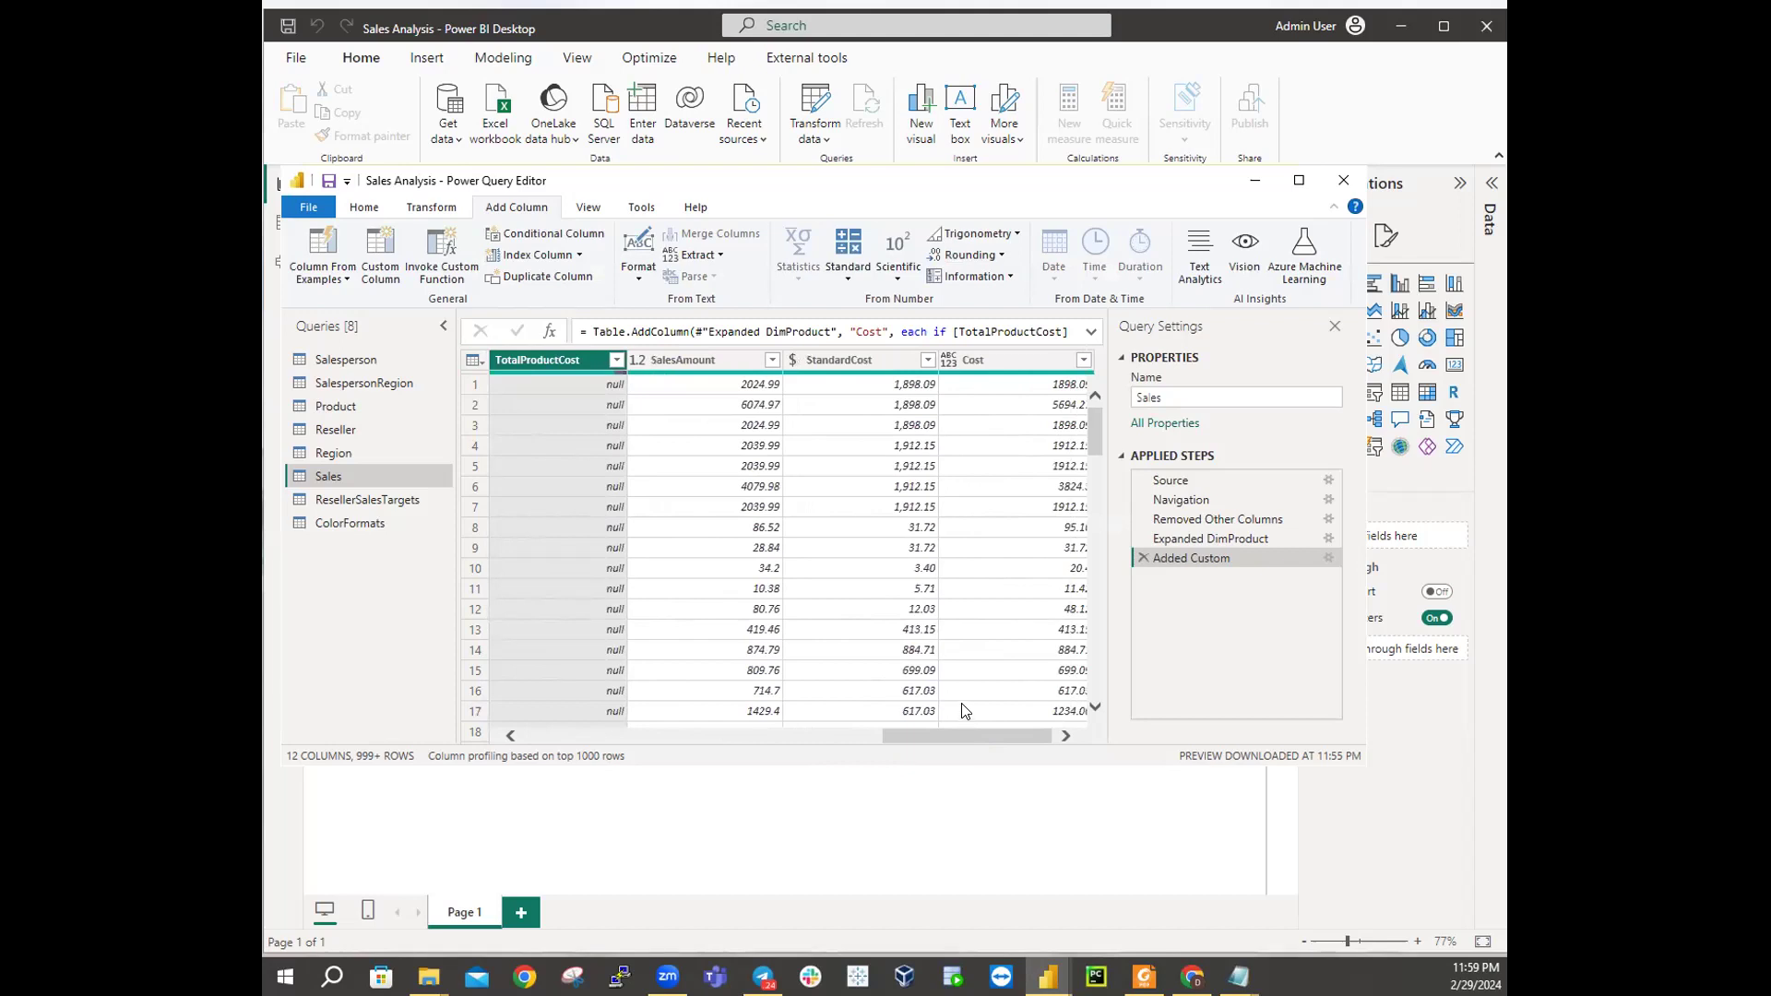
click(853, 363)
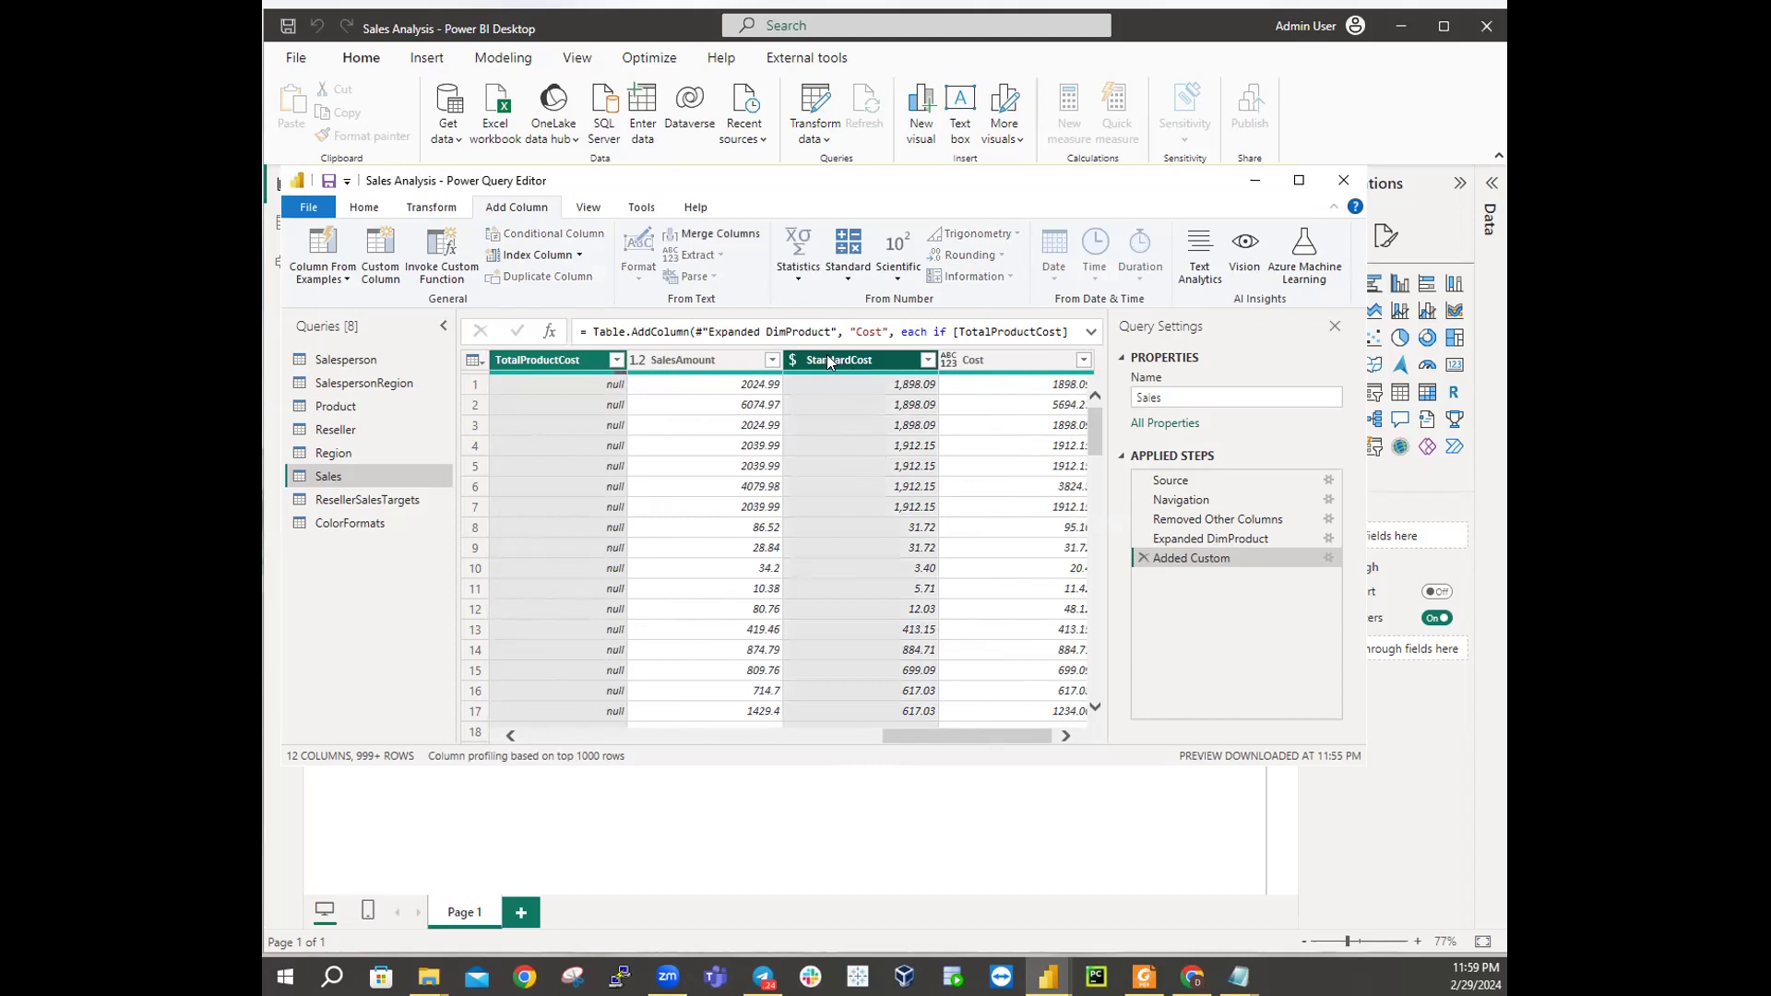
right_click(827, 362)
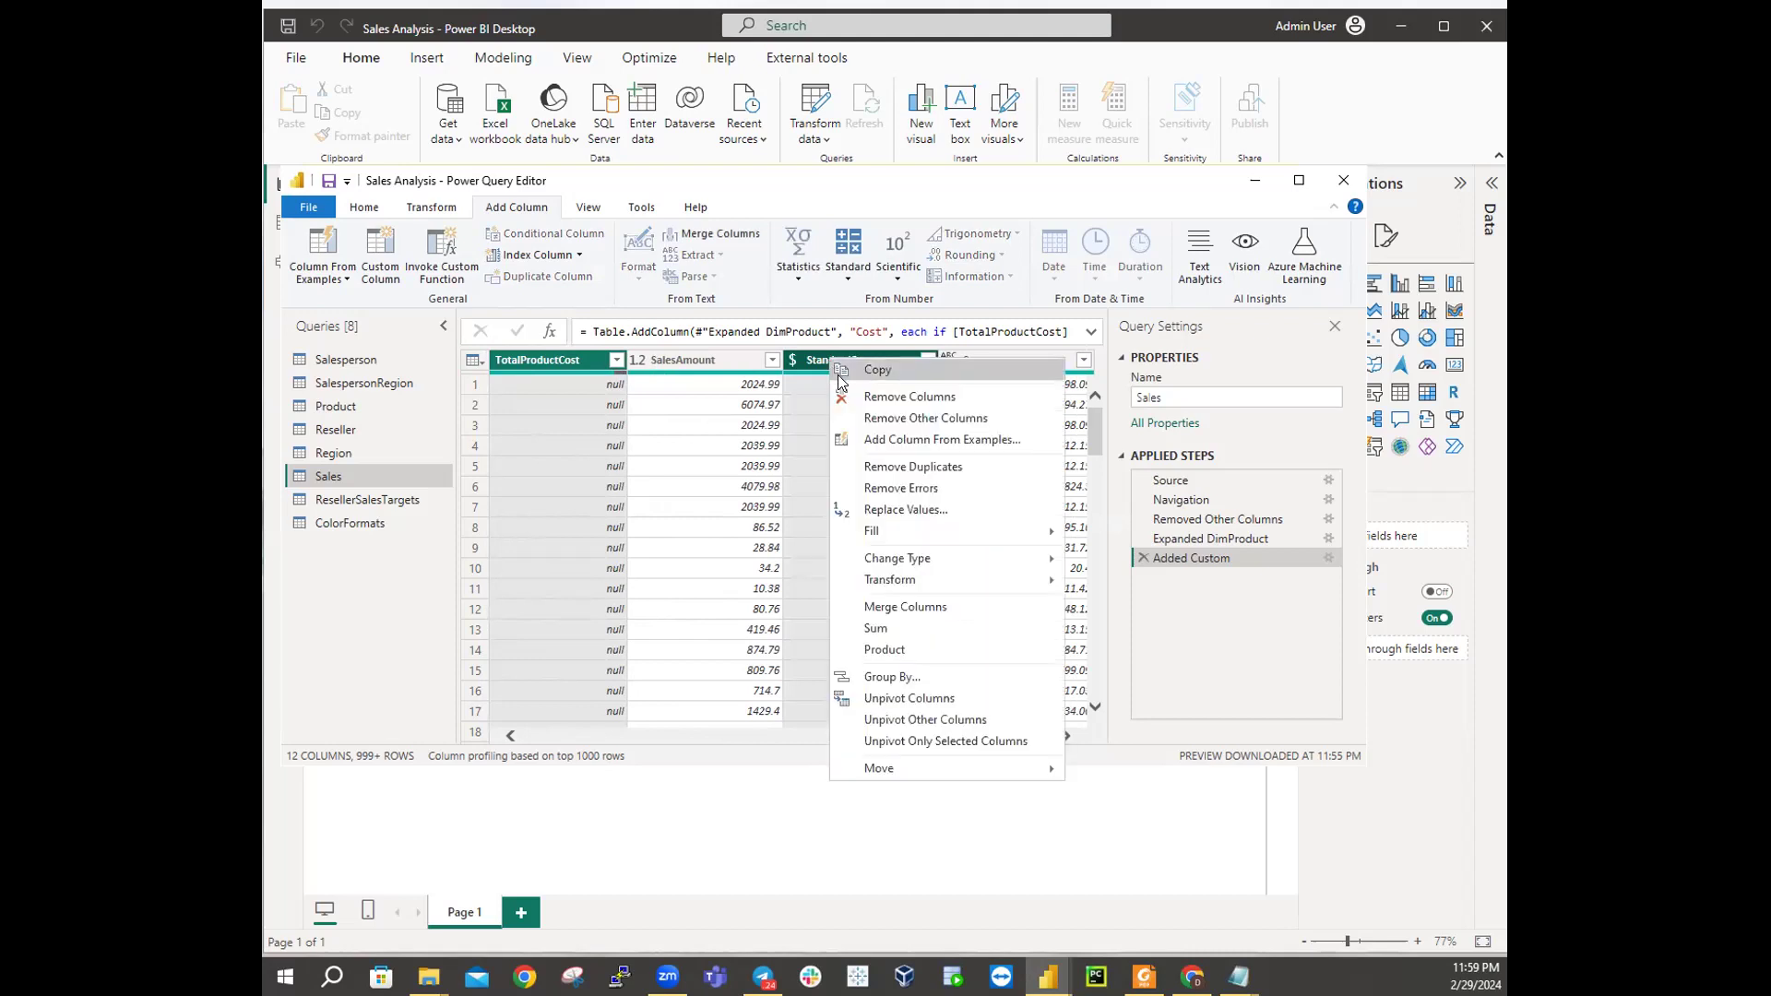
click(876, 401)
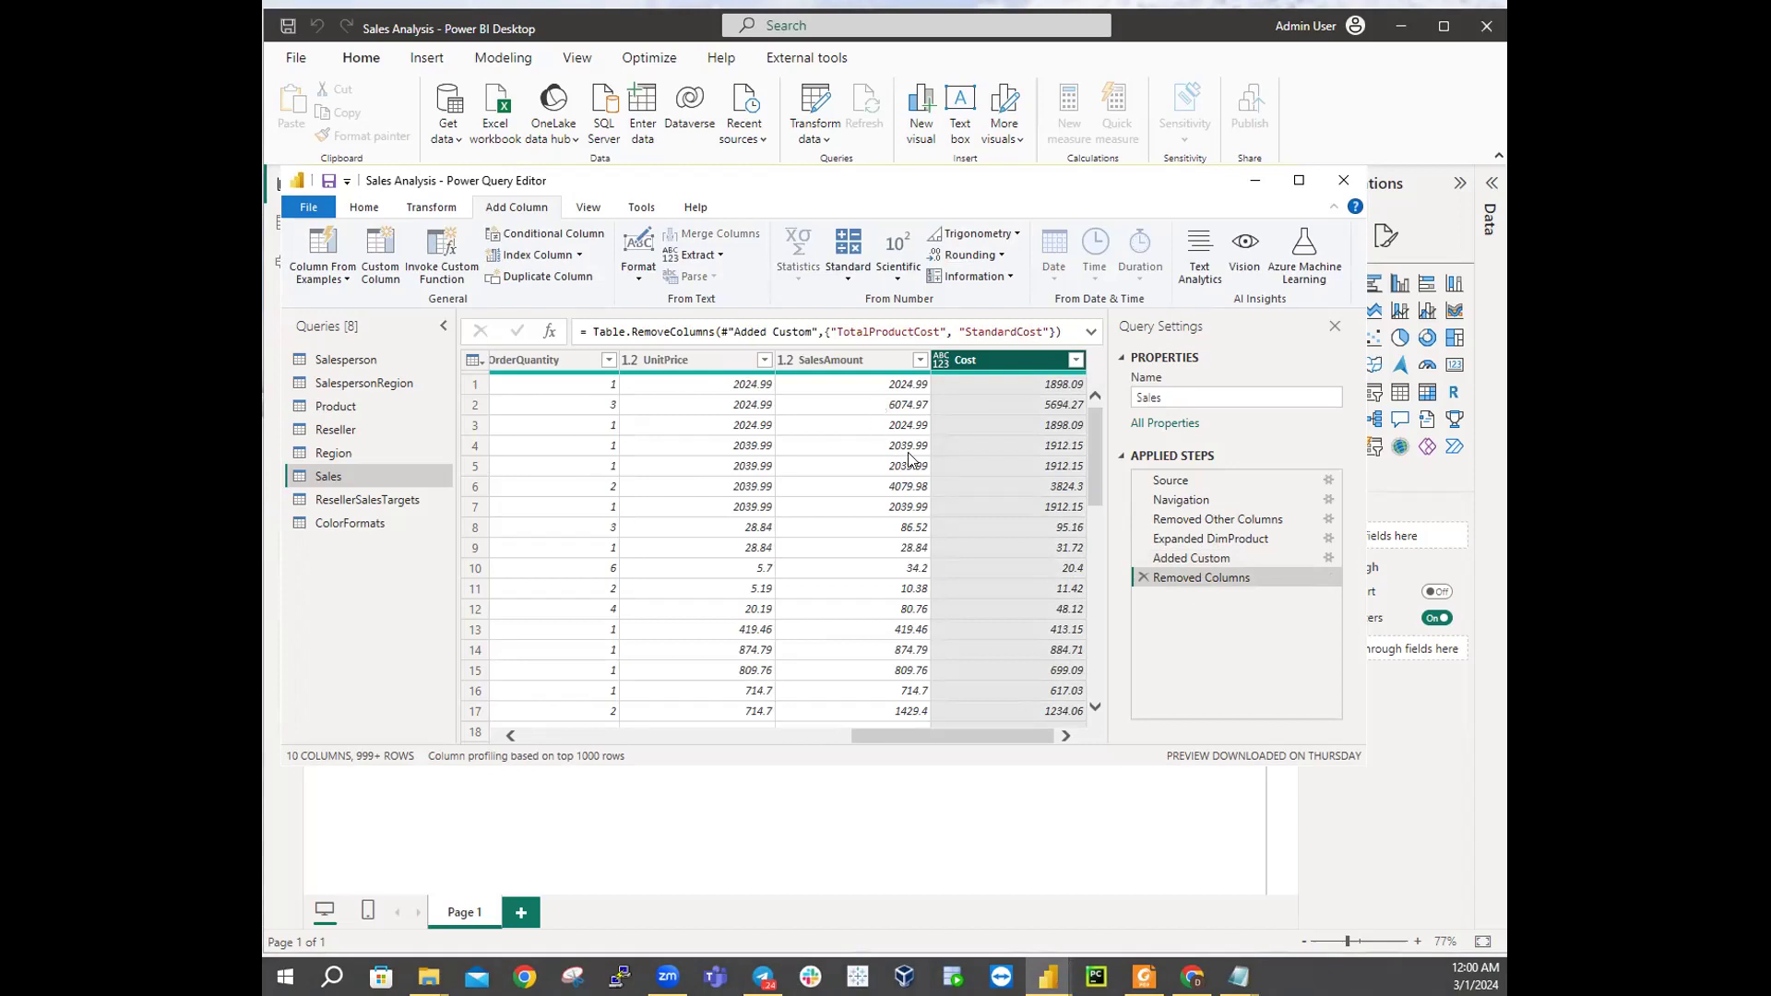
Step: Rename the OrderQuantity column of the Sales query to Quantity
drag(928, 728, 989, 741)
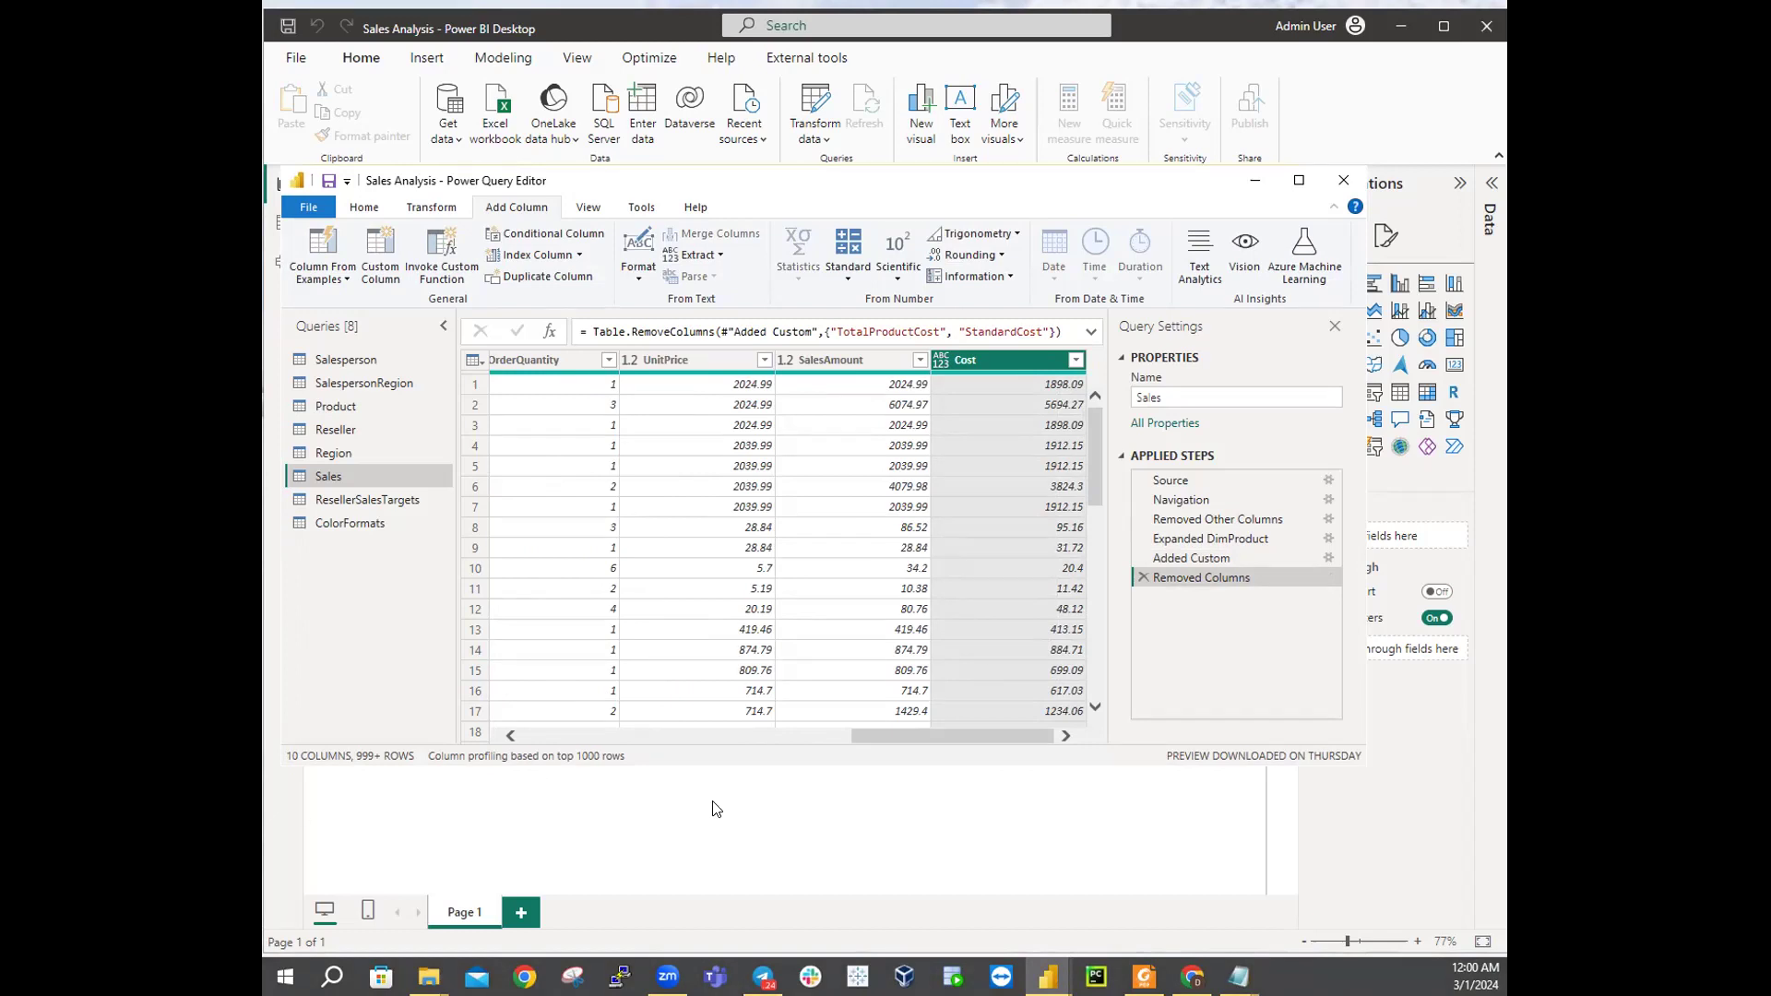
drag(919, 742, 789, 736)
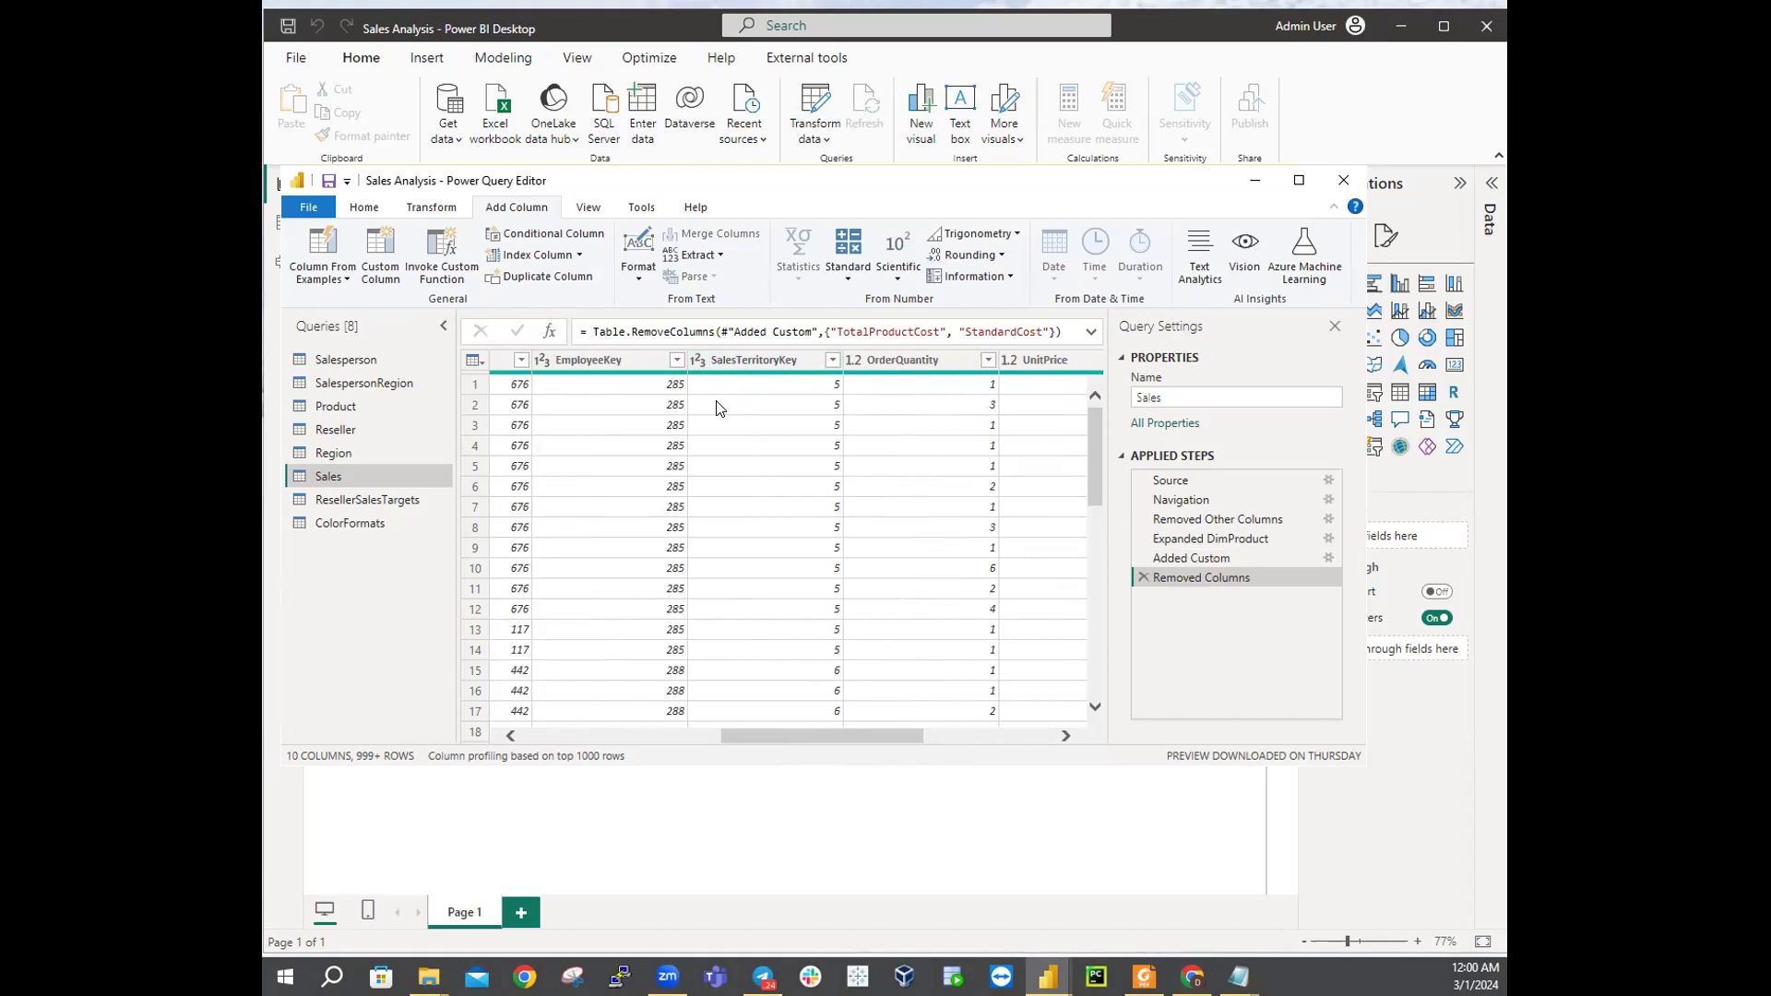
right_click(906, 364)
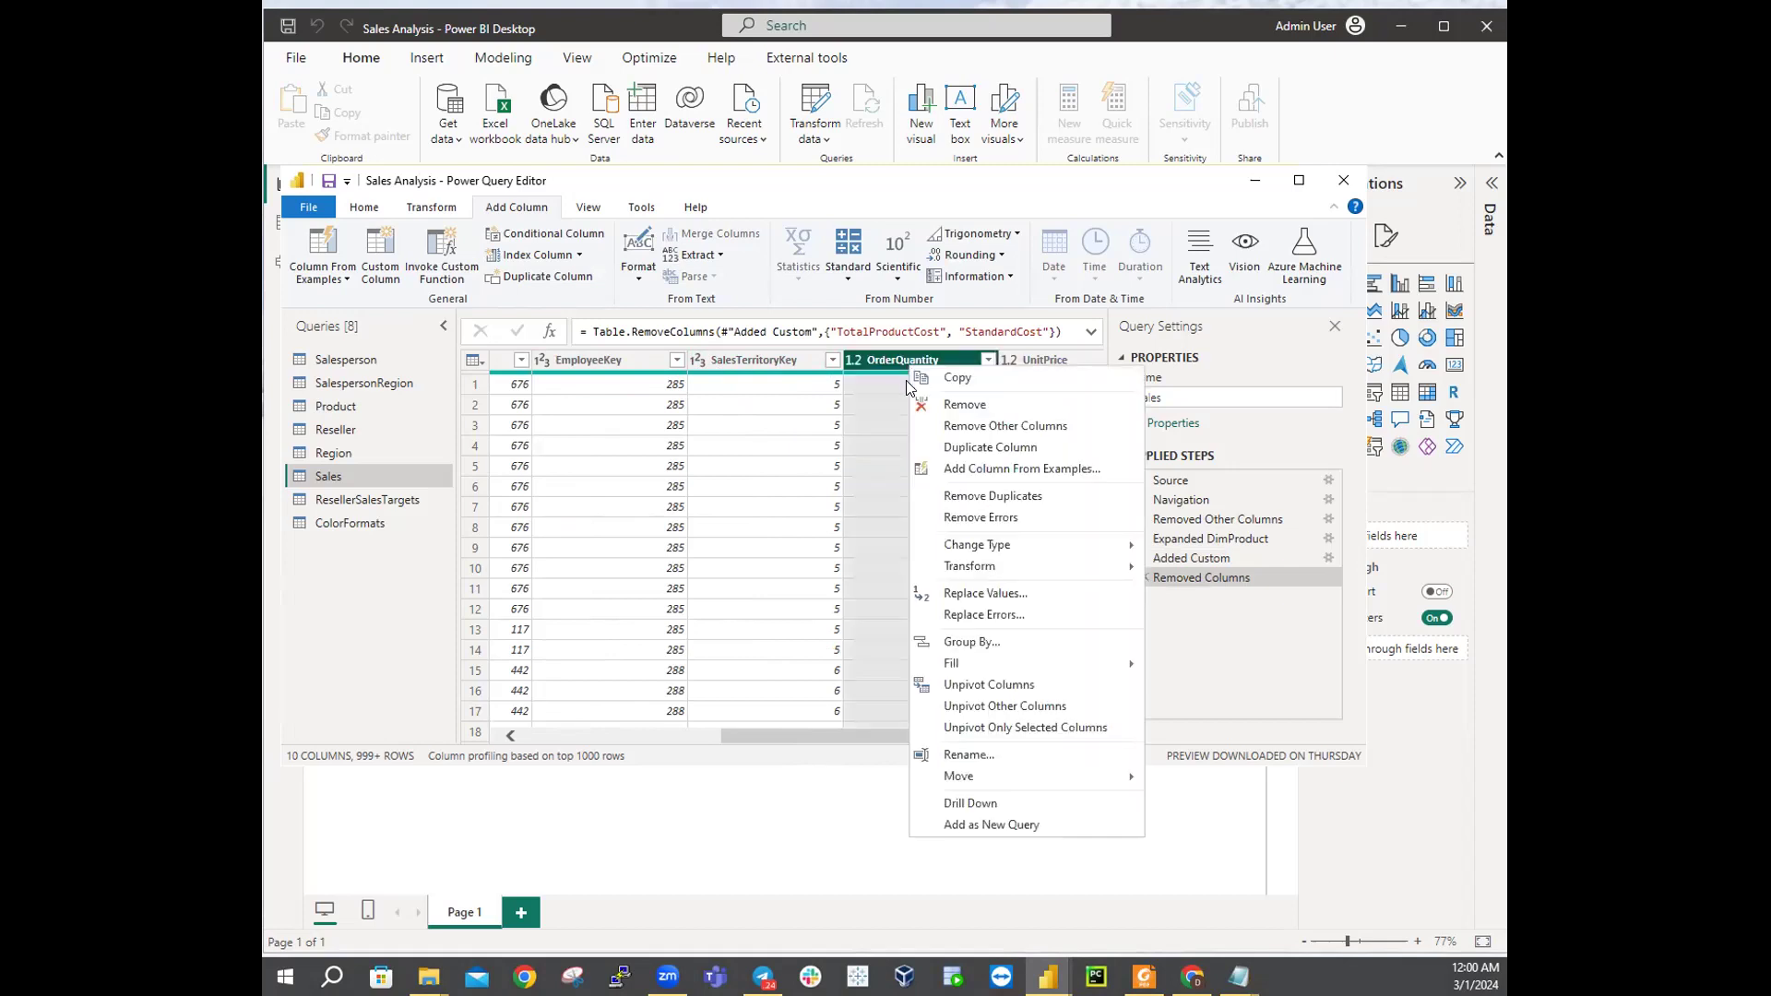
click(995, 753)
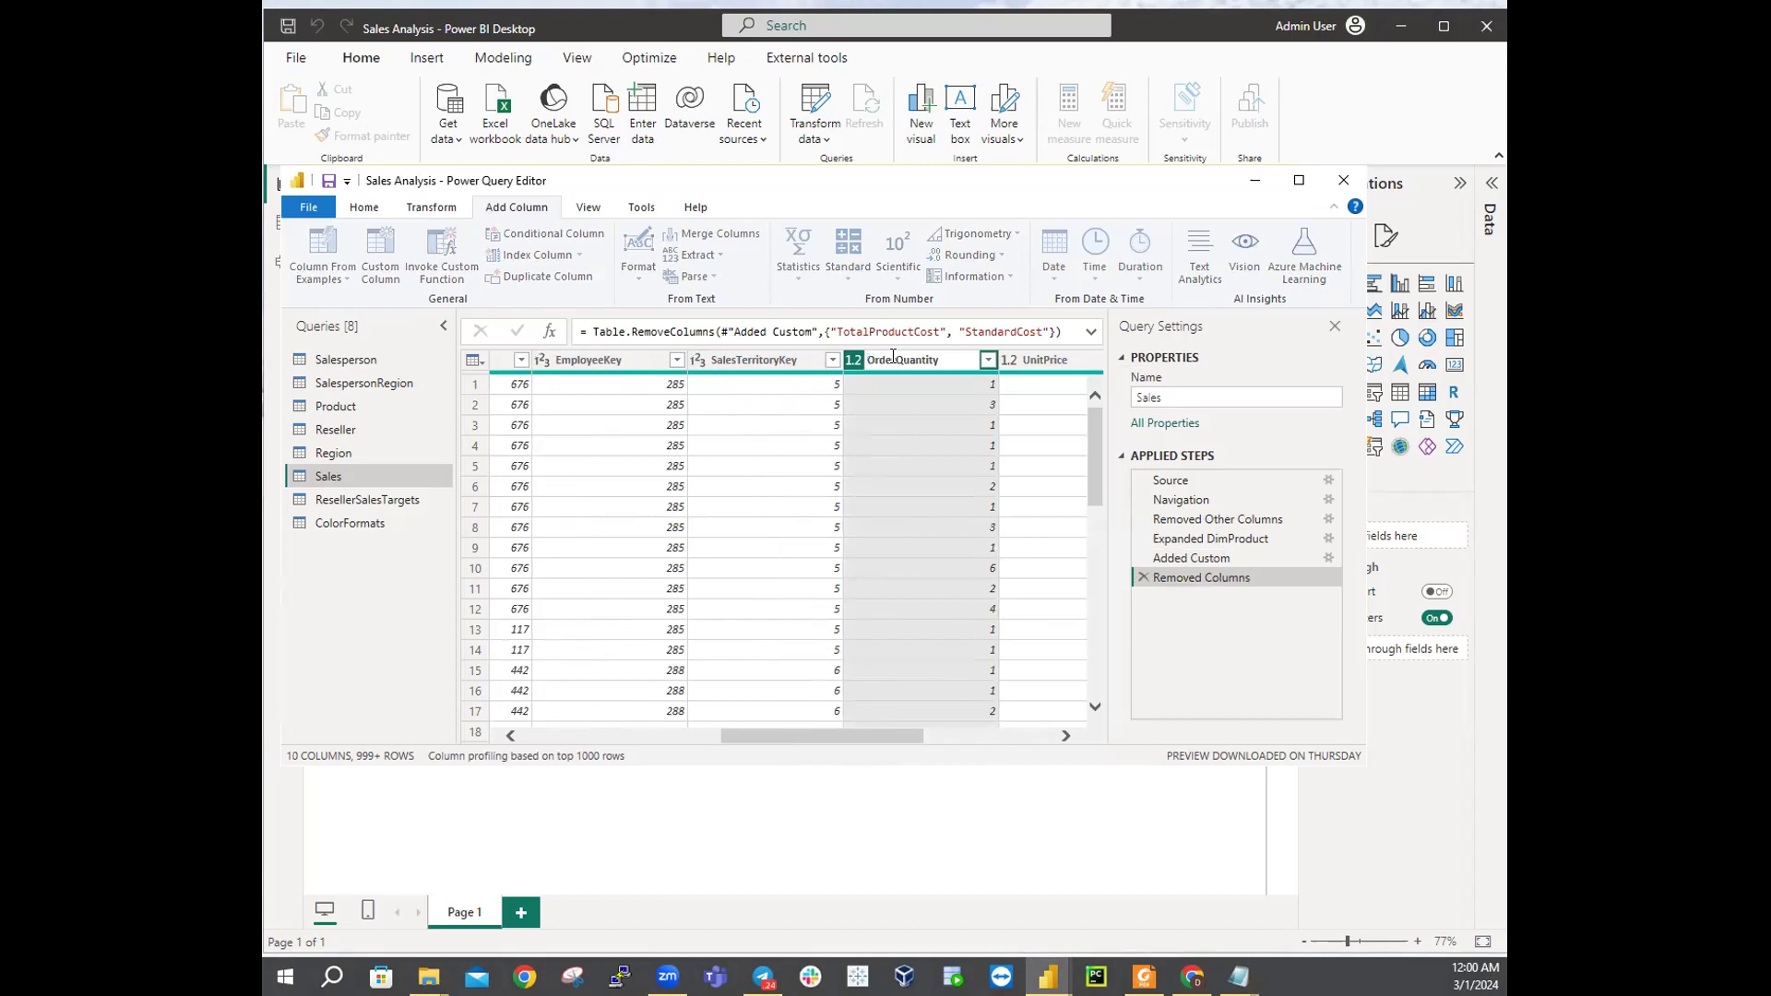
key(BackSpace)
key(BackSpace)
key(BackSpace)
key(BackSpace)
text(Order)
key(Return)
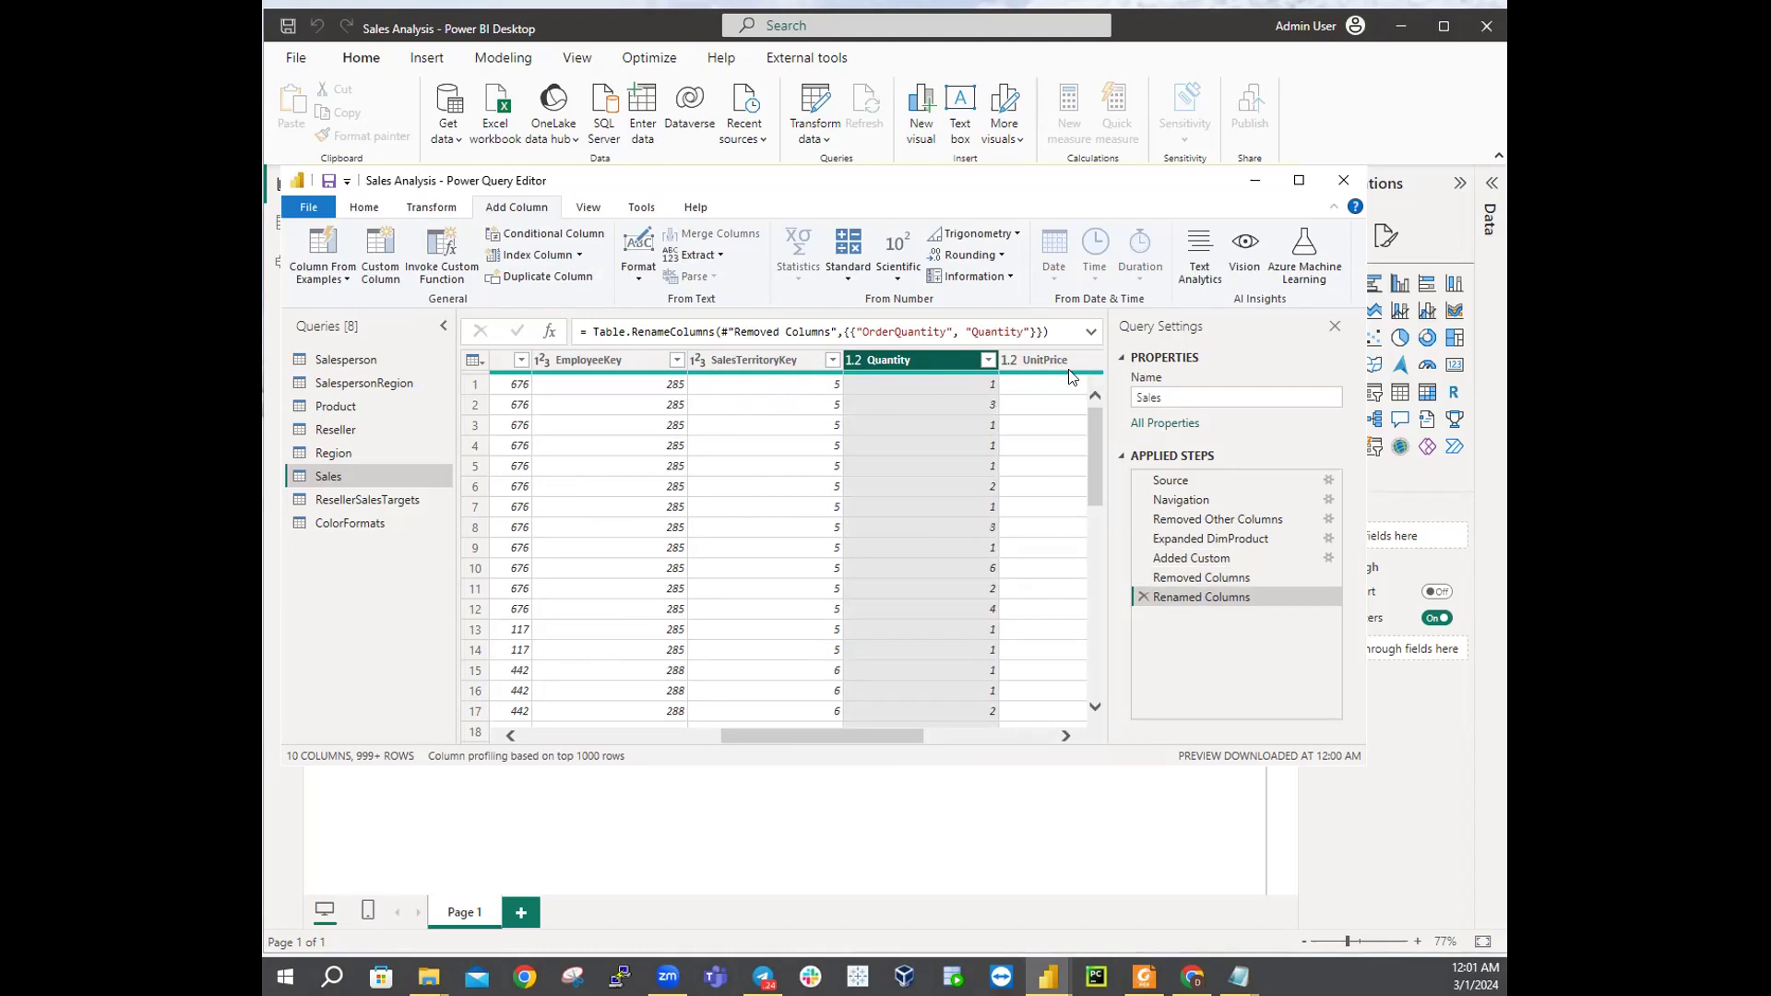
Step: Rename the UnitPrice column of the Sales query to Unit Price
click(1048, 363)
double_click(1045, 363)
click(979, 359)
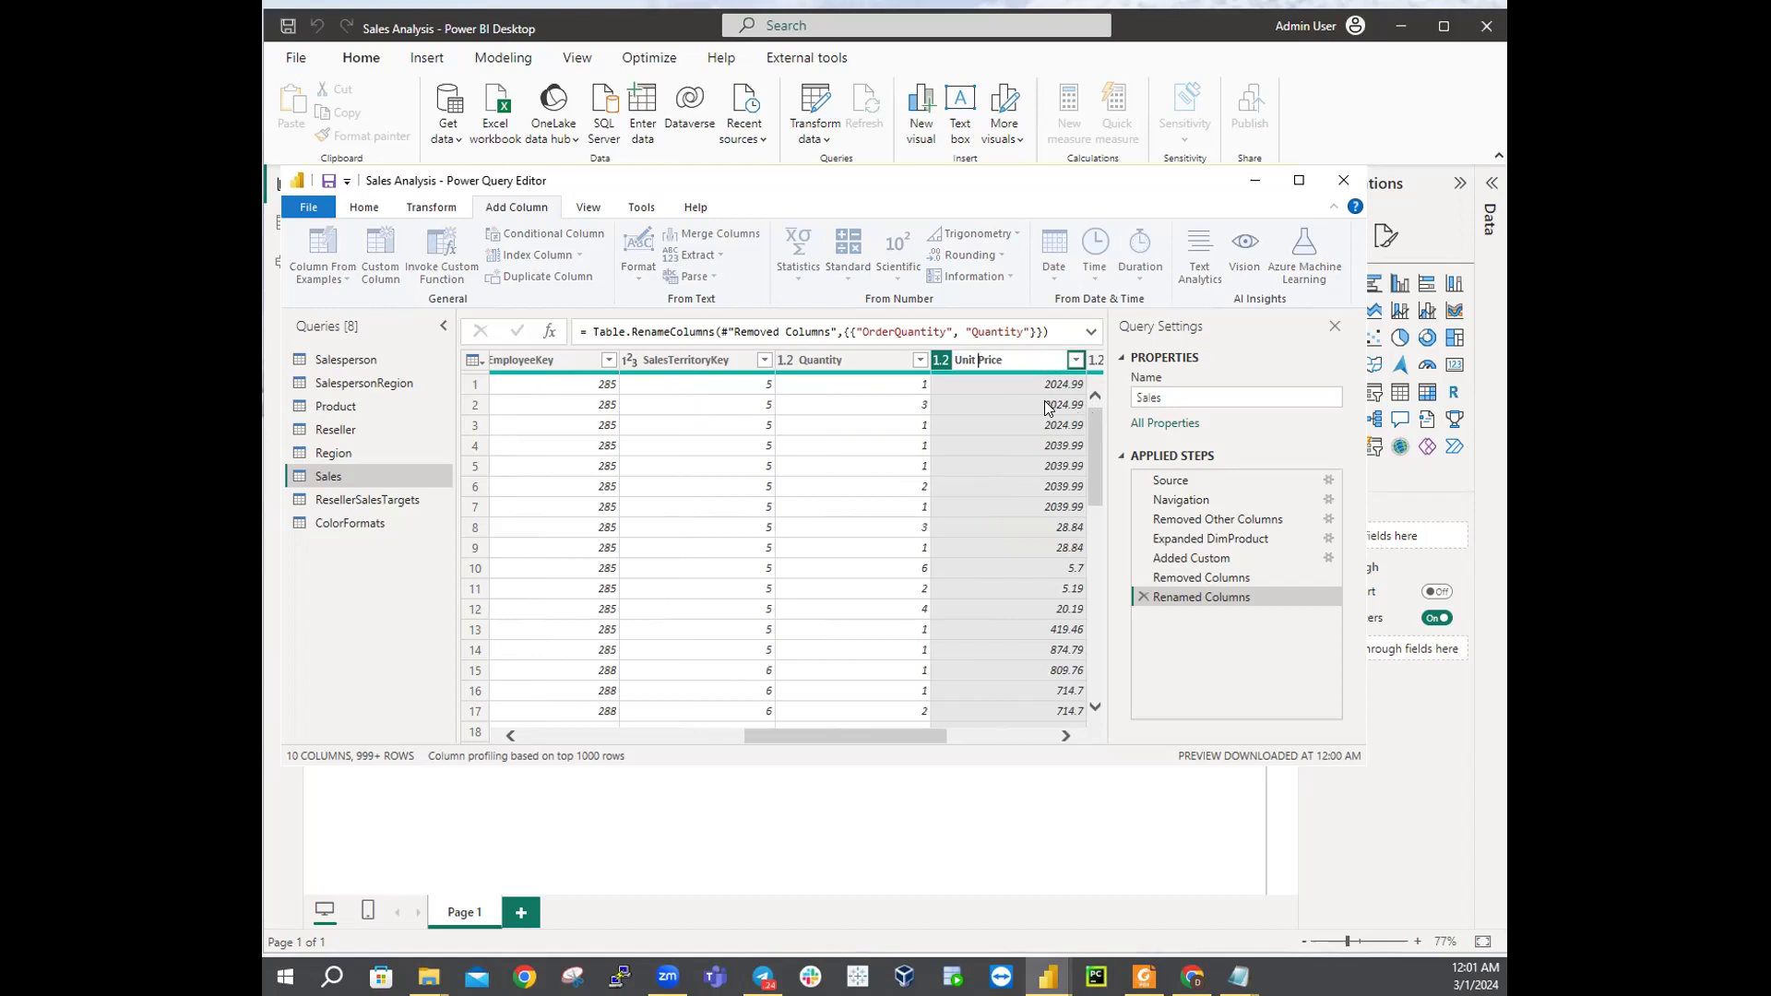
key(Return)
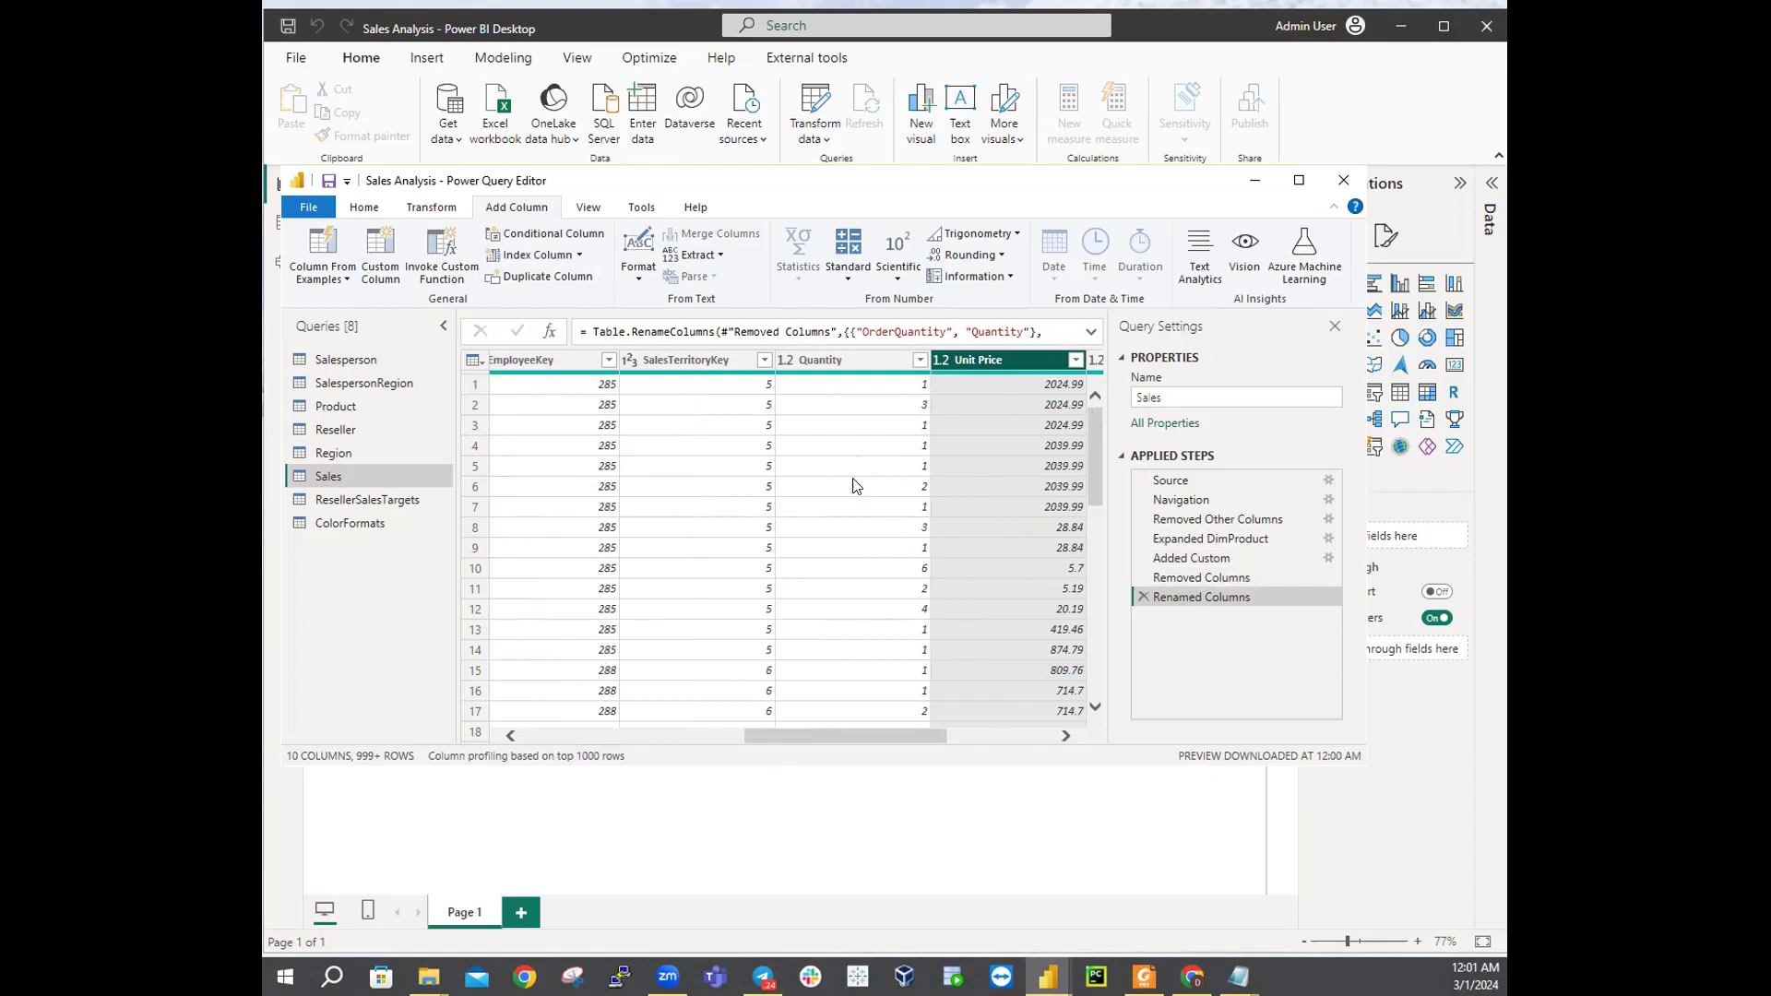
Step: Rename the SalesAmount column of the Sales query to Sales
drag(874, 729, 1040, 727)
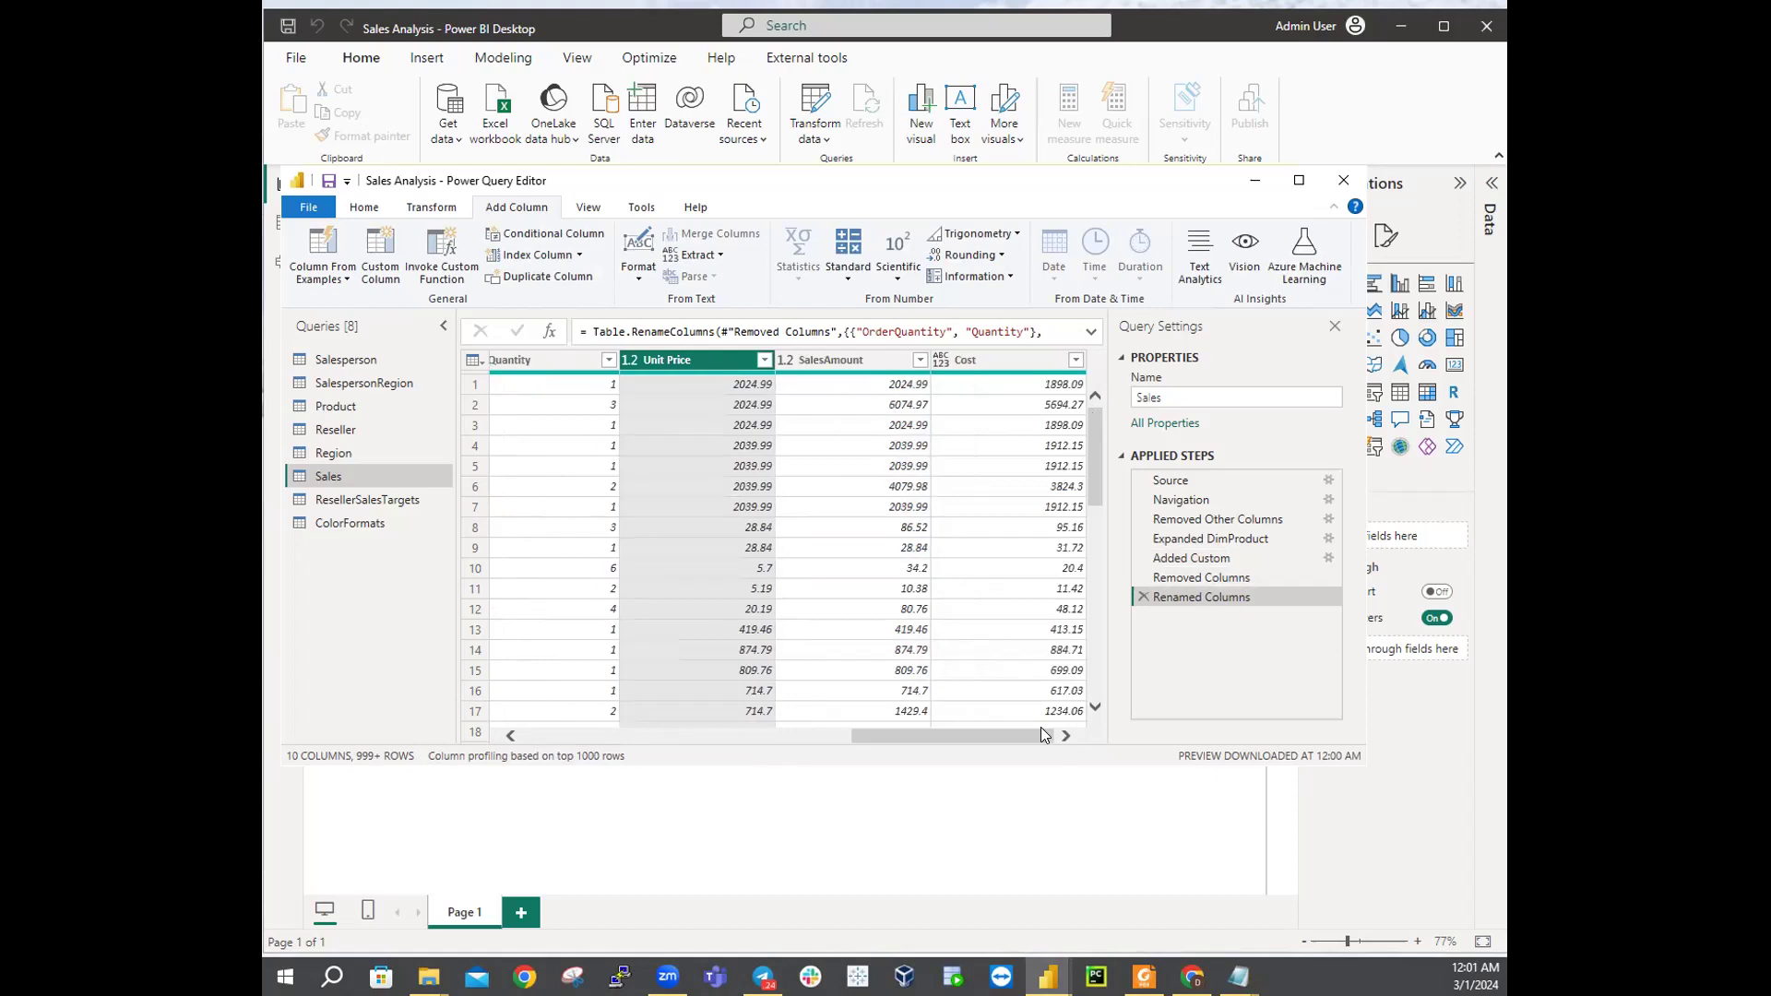
right_click(806, 417)
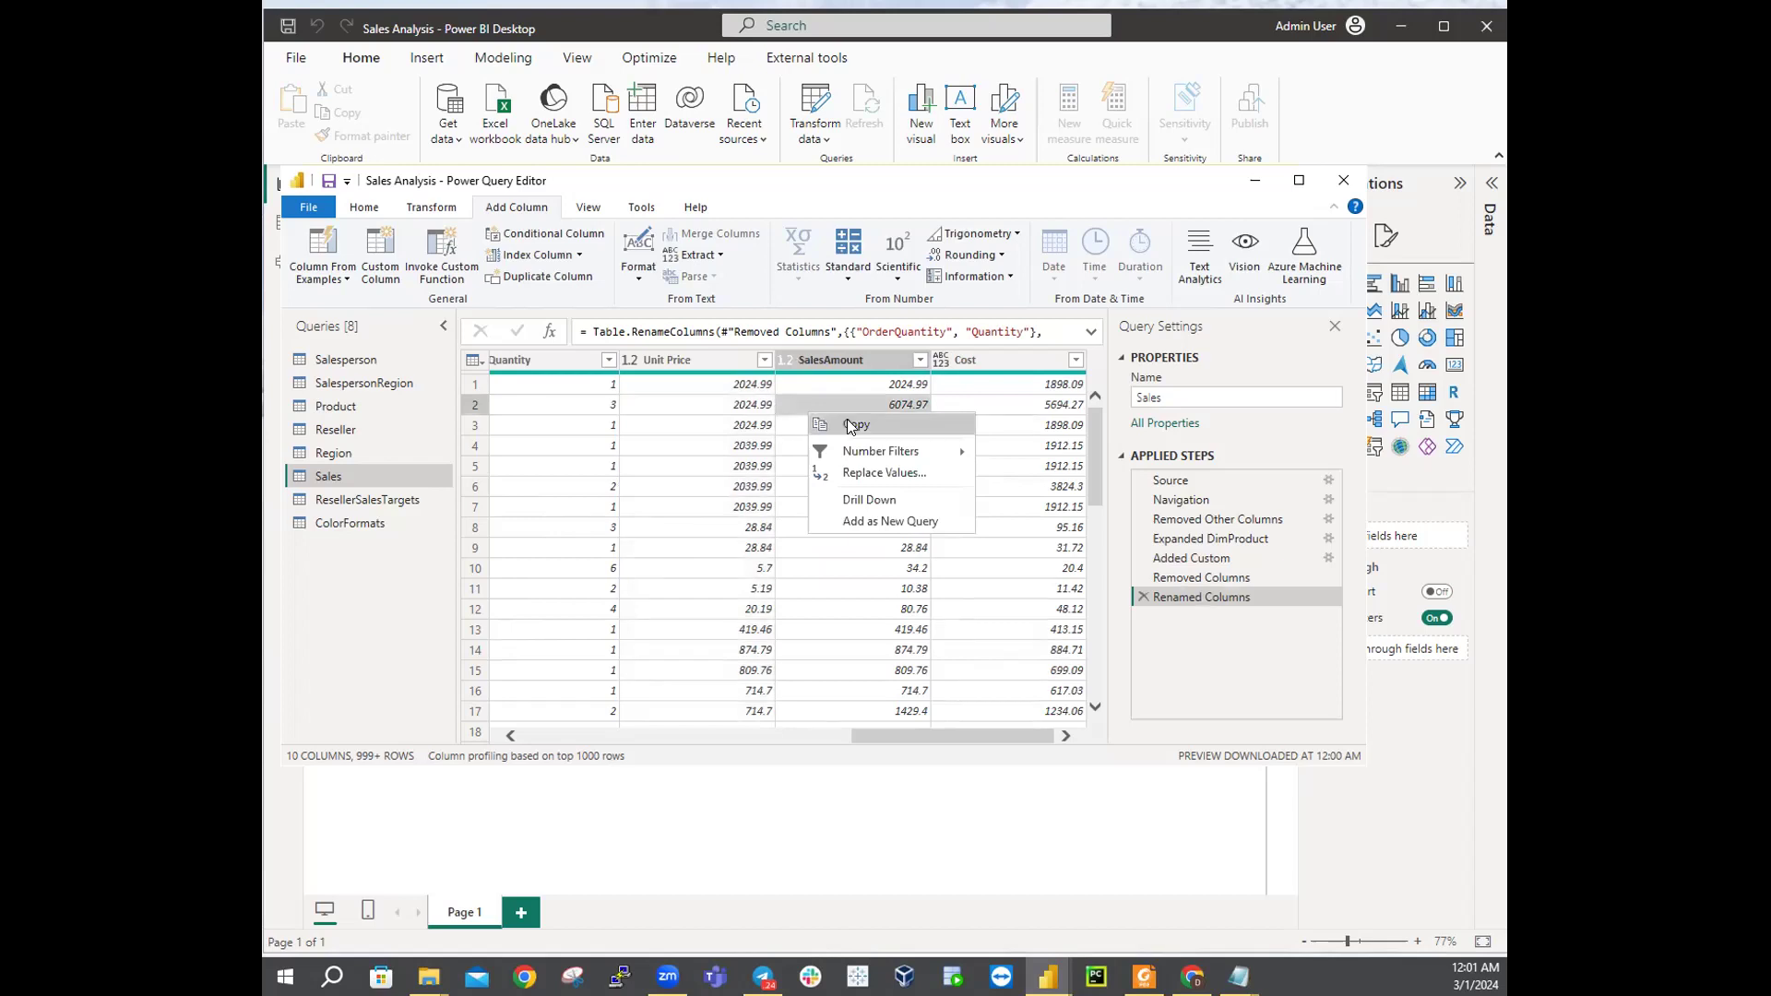
click(830, 359)
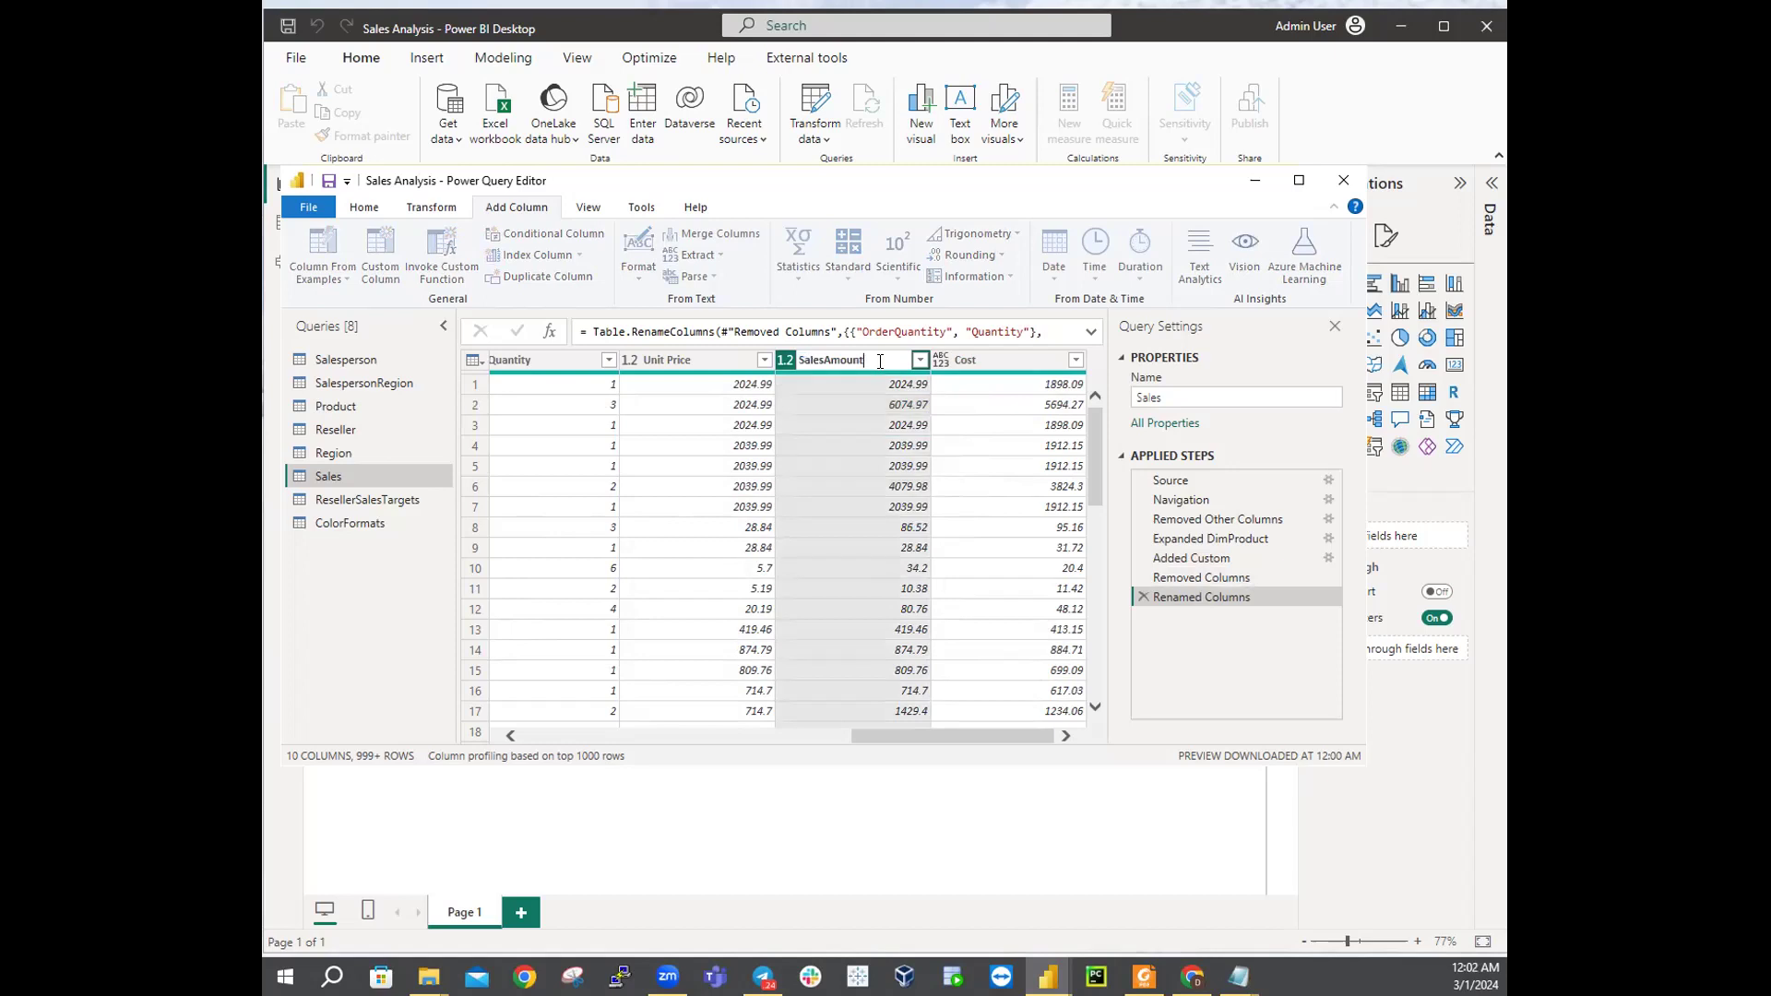
key(BackSpace)
key(BackSpace)
key(BackSpace)
key(BackSpace)
key(BackSpace)
key(Return)
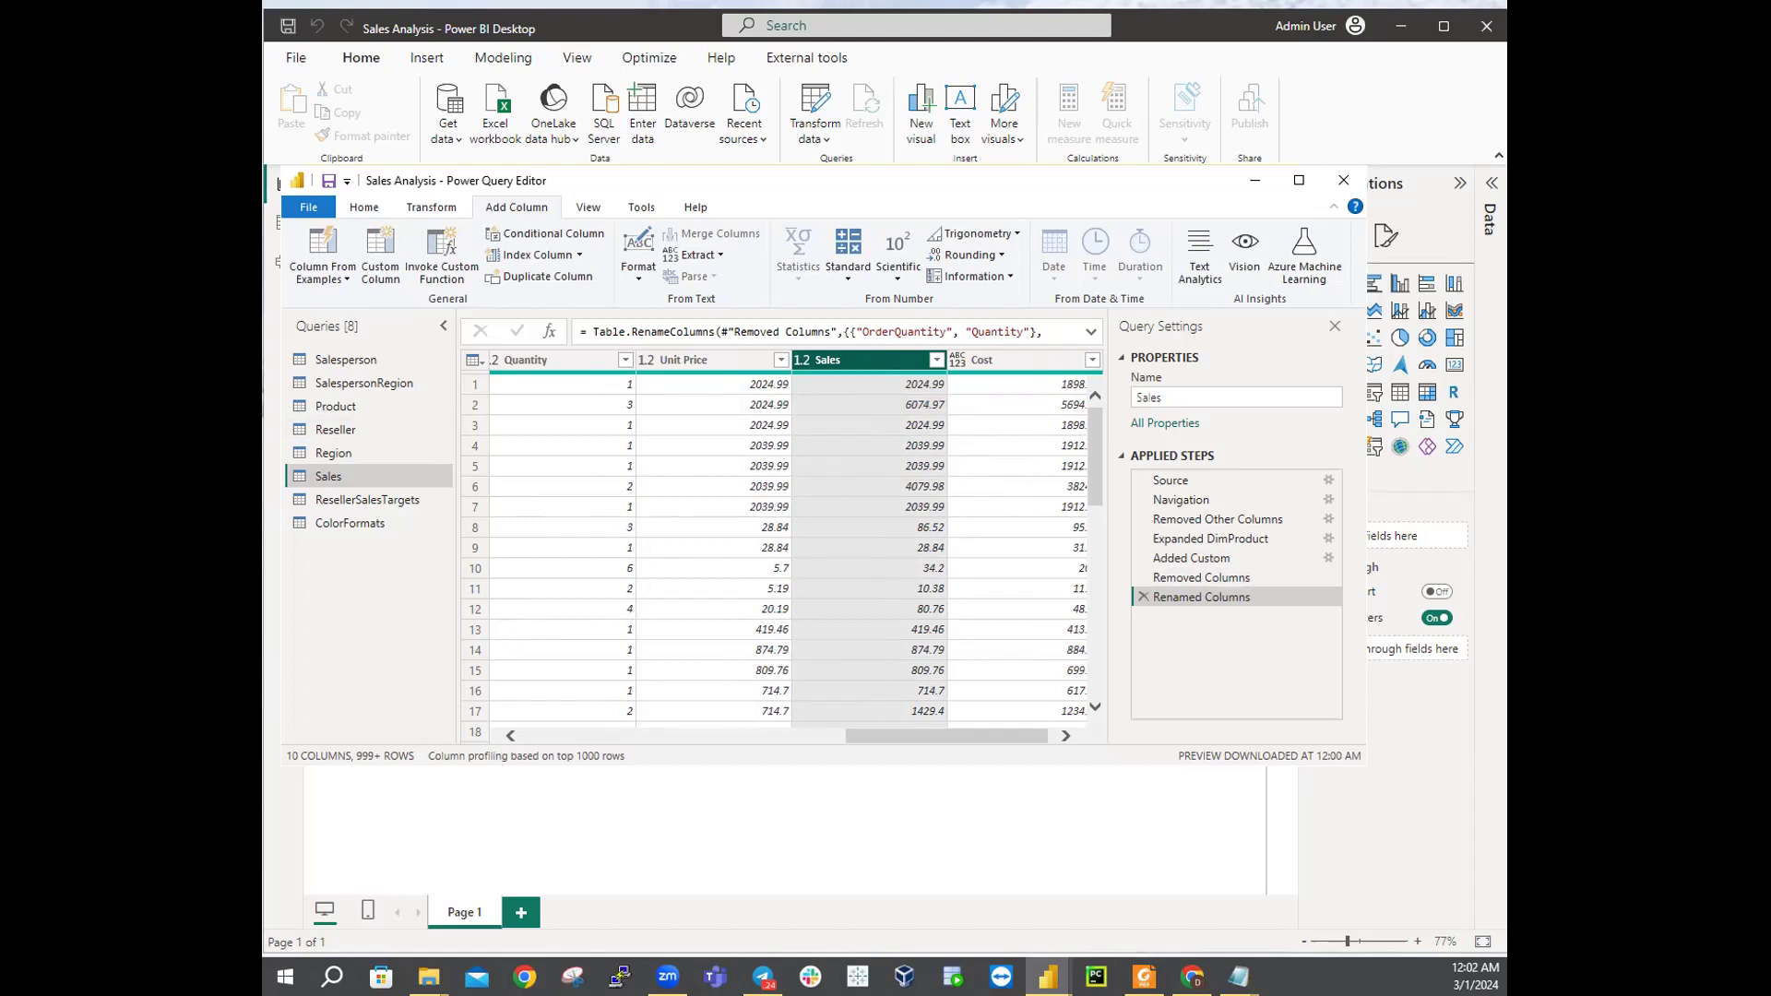
key(alt+Tab)
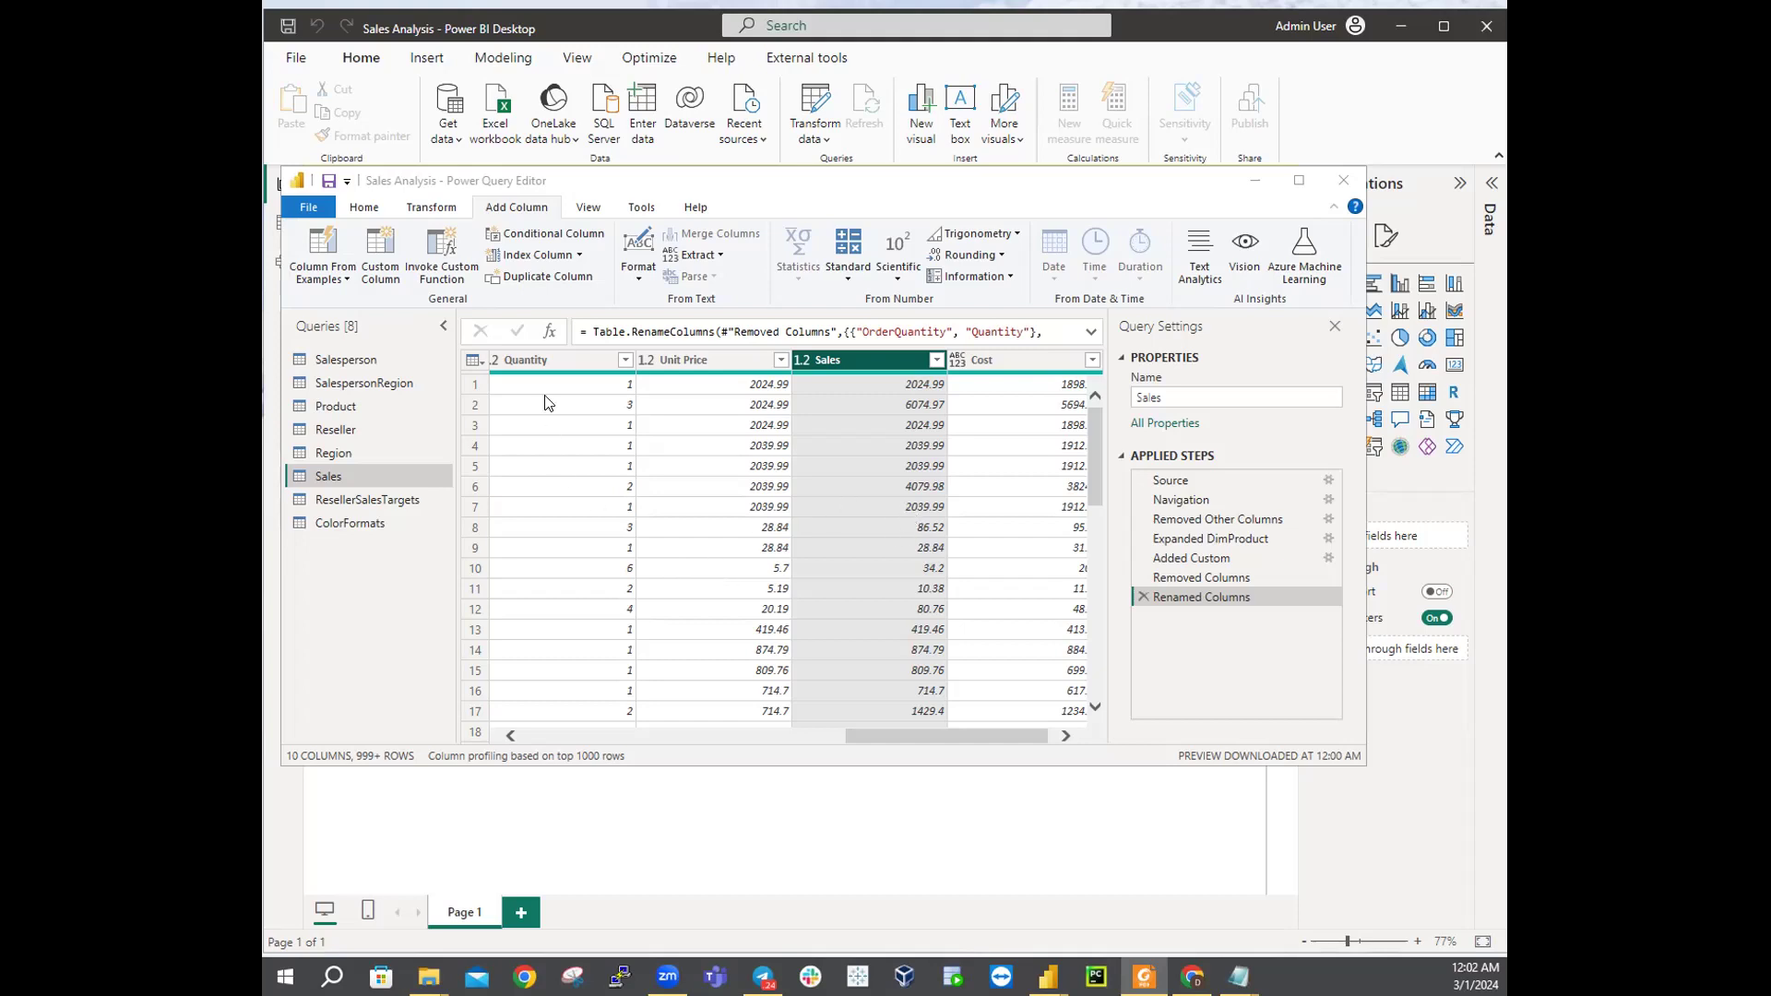
Step: Change the data type of the Sales query's Quantity column to Whole Number
drag(874, 745, 686, 732)
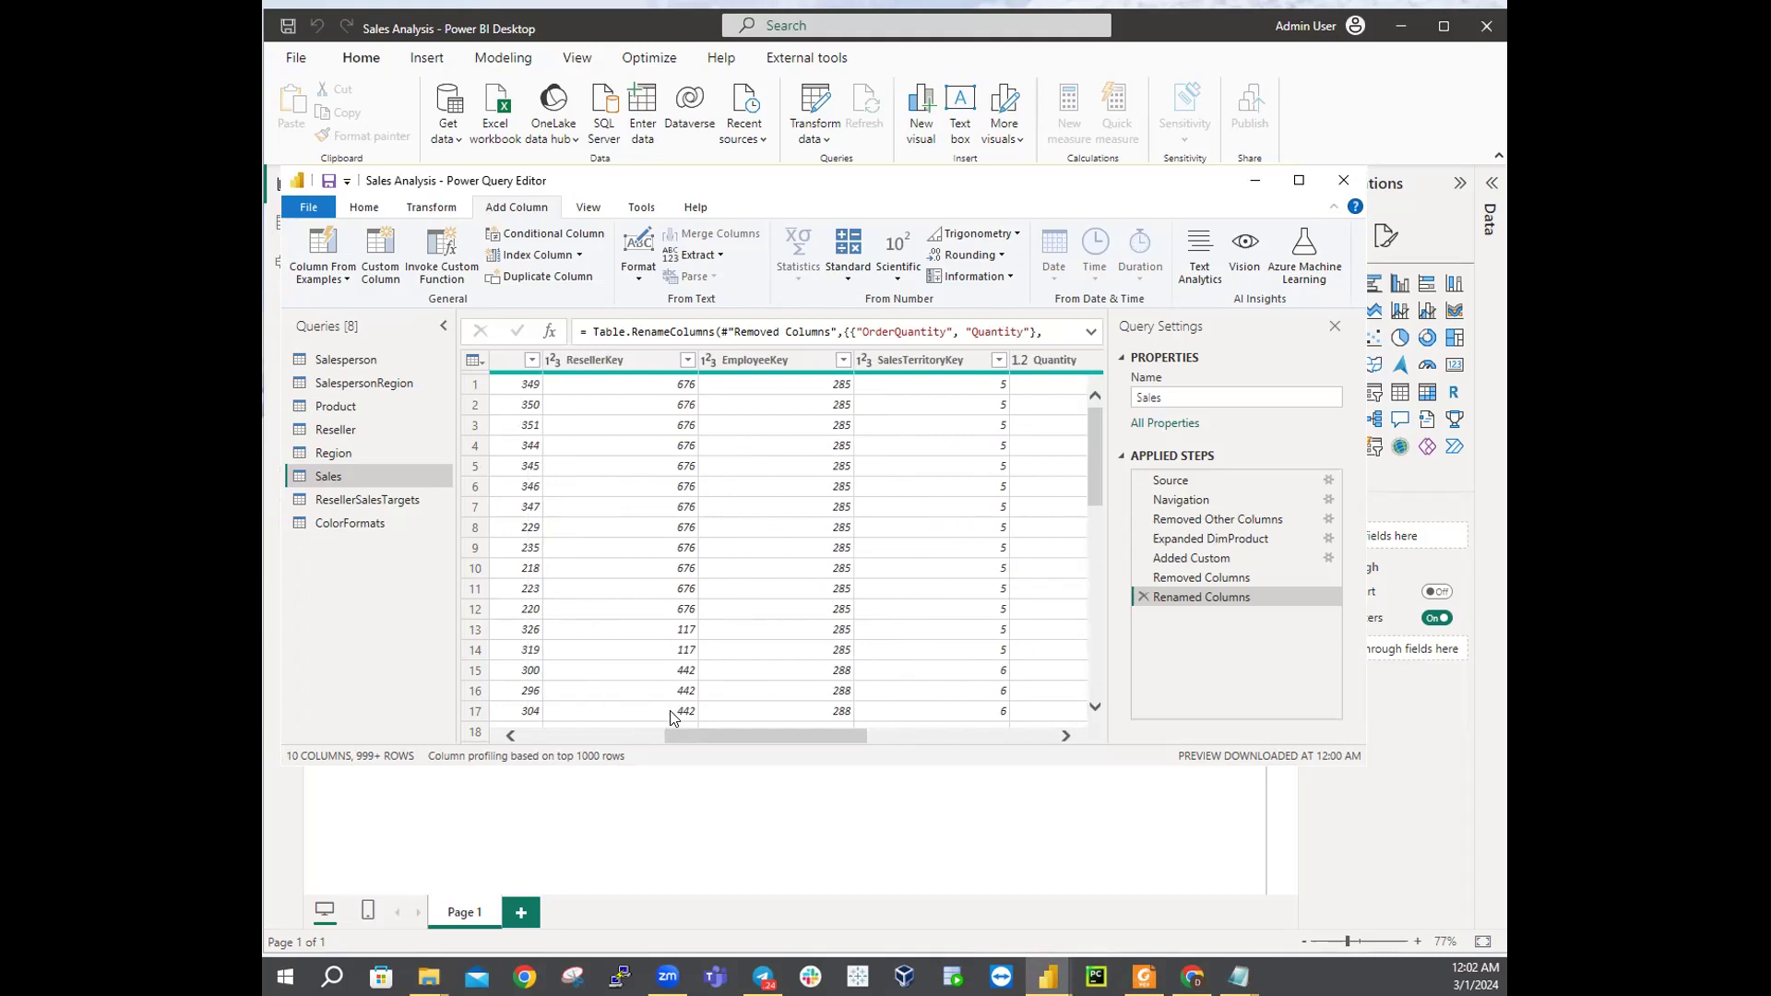
right_click(636, 698)
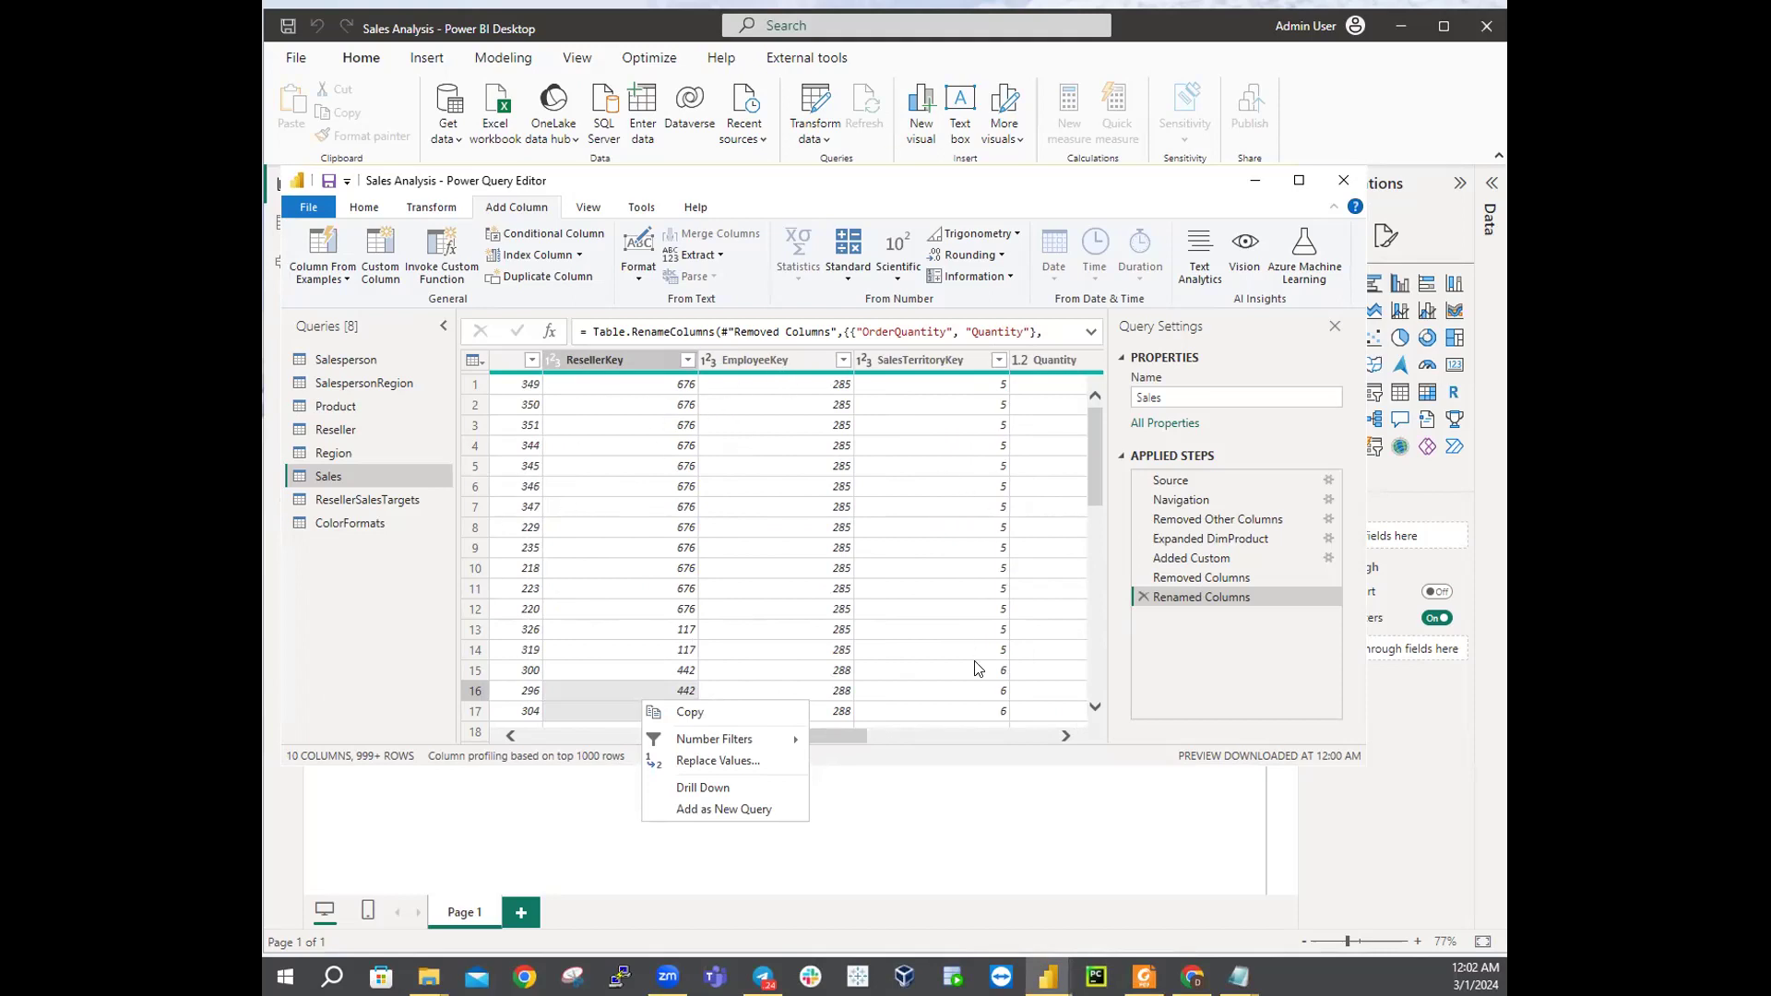
drag(851, 736, 934, 736)
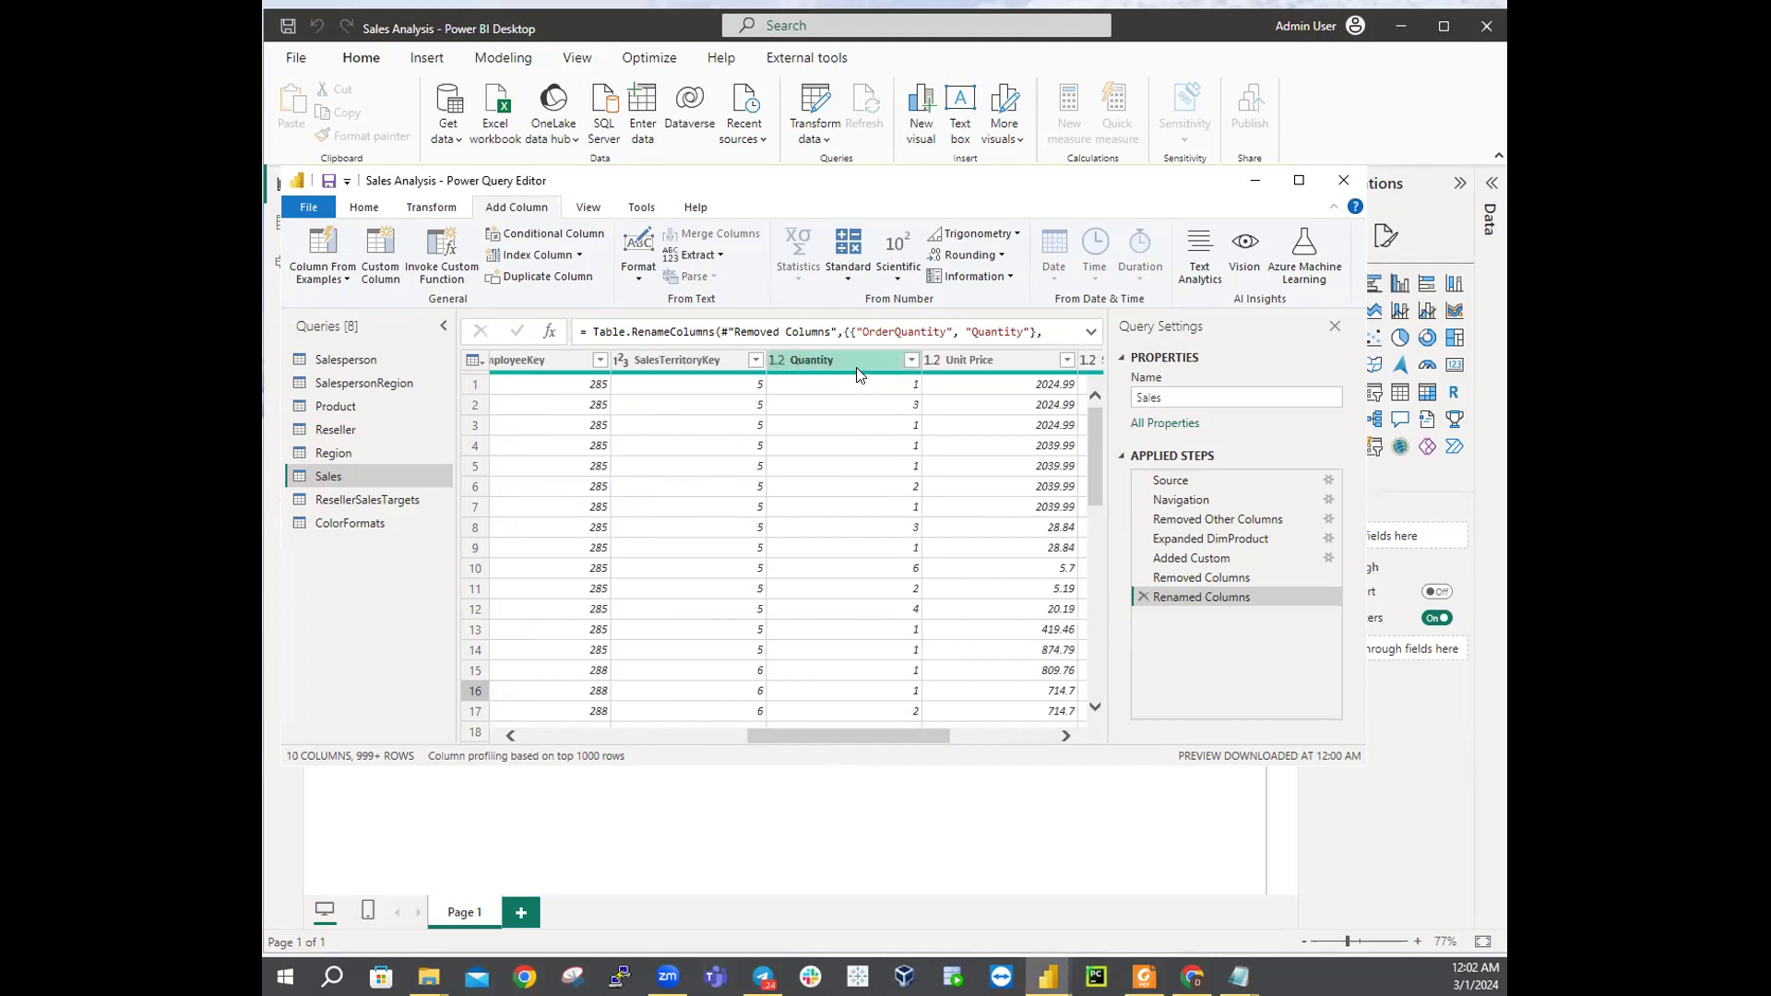
scroll(899, 502, down, 7)
scroll(899, 502, down, 5)
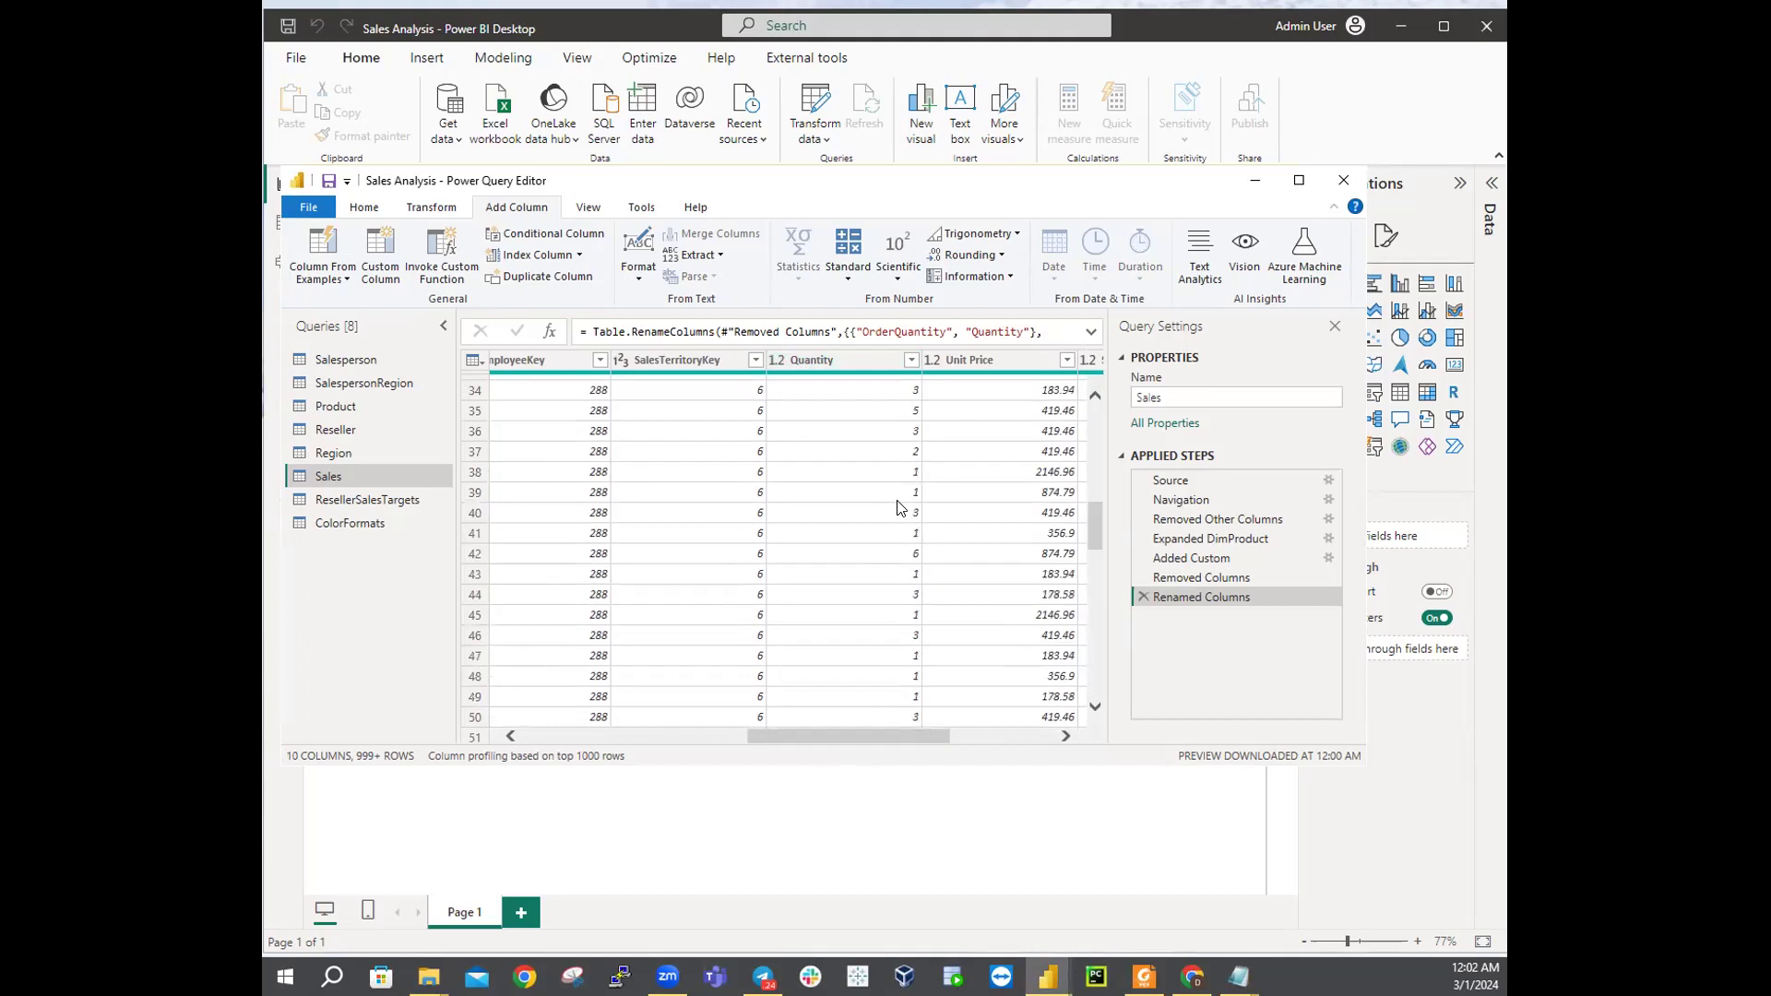
scroll(913, 407, up, 11)
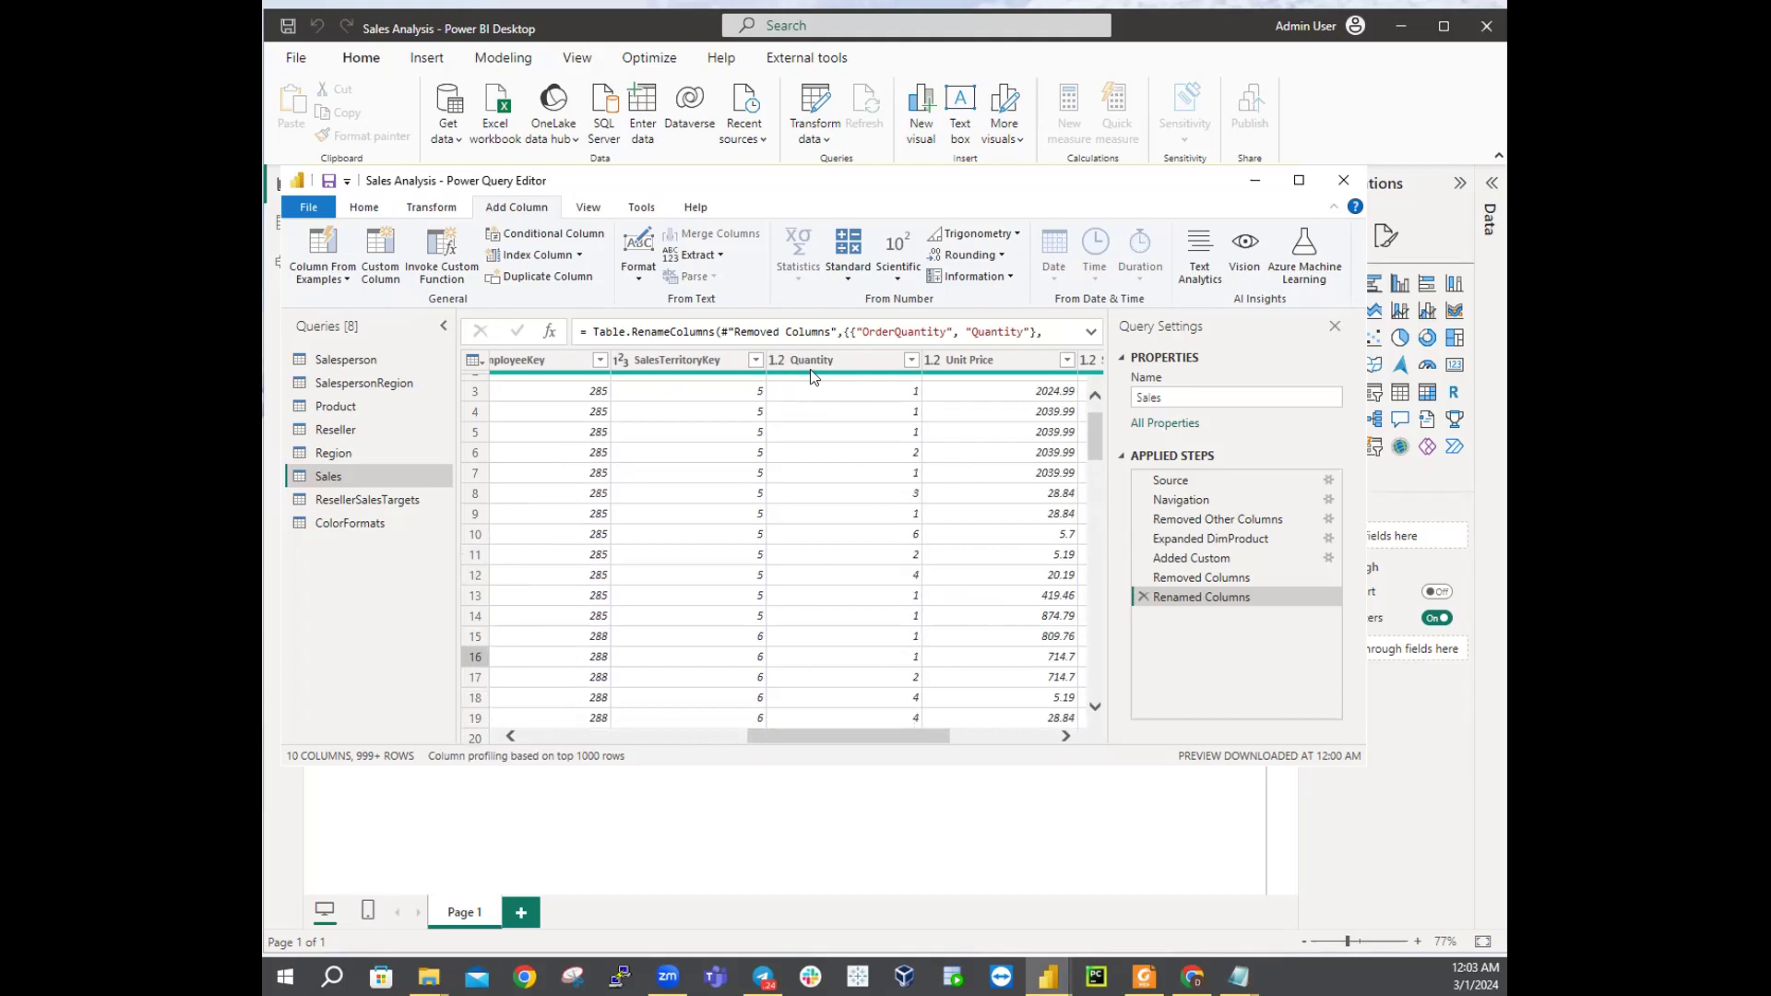
click(776, 362)
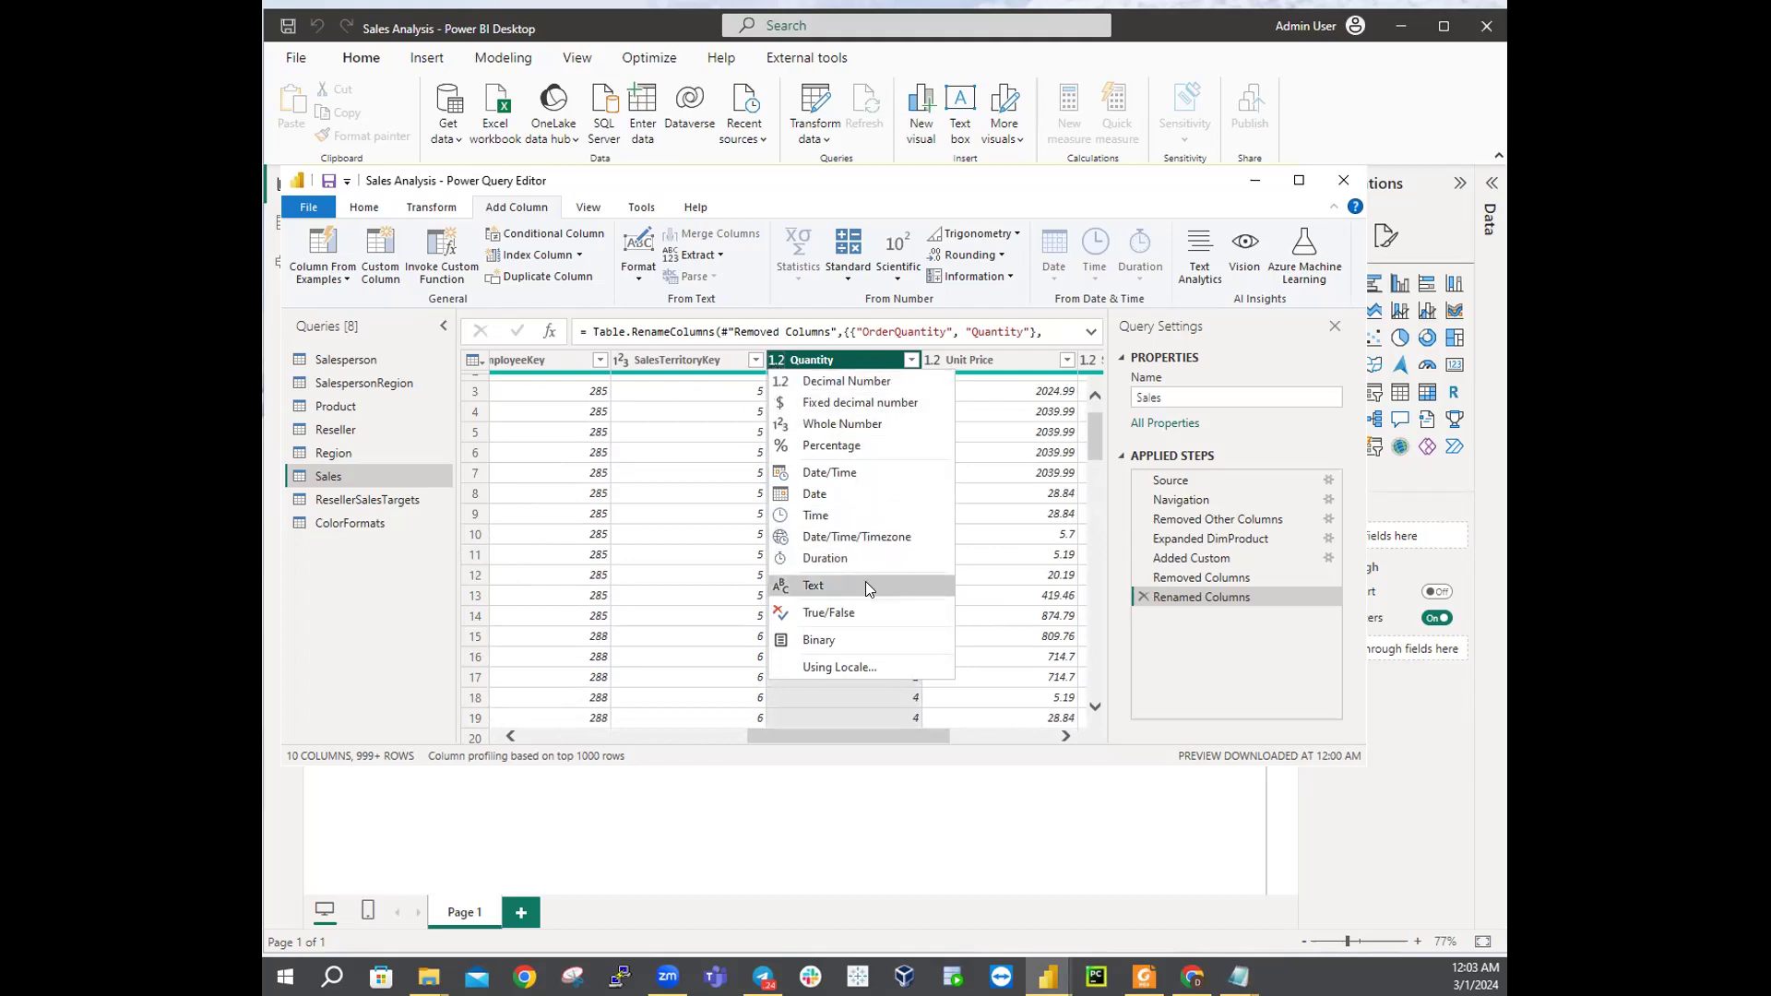
click(850, 424)
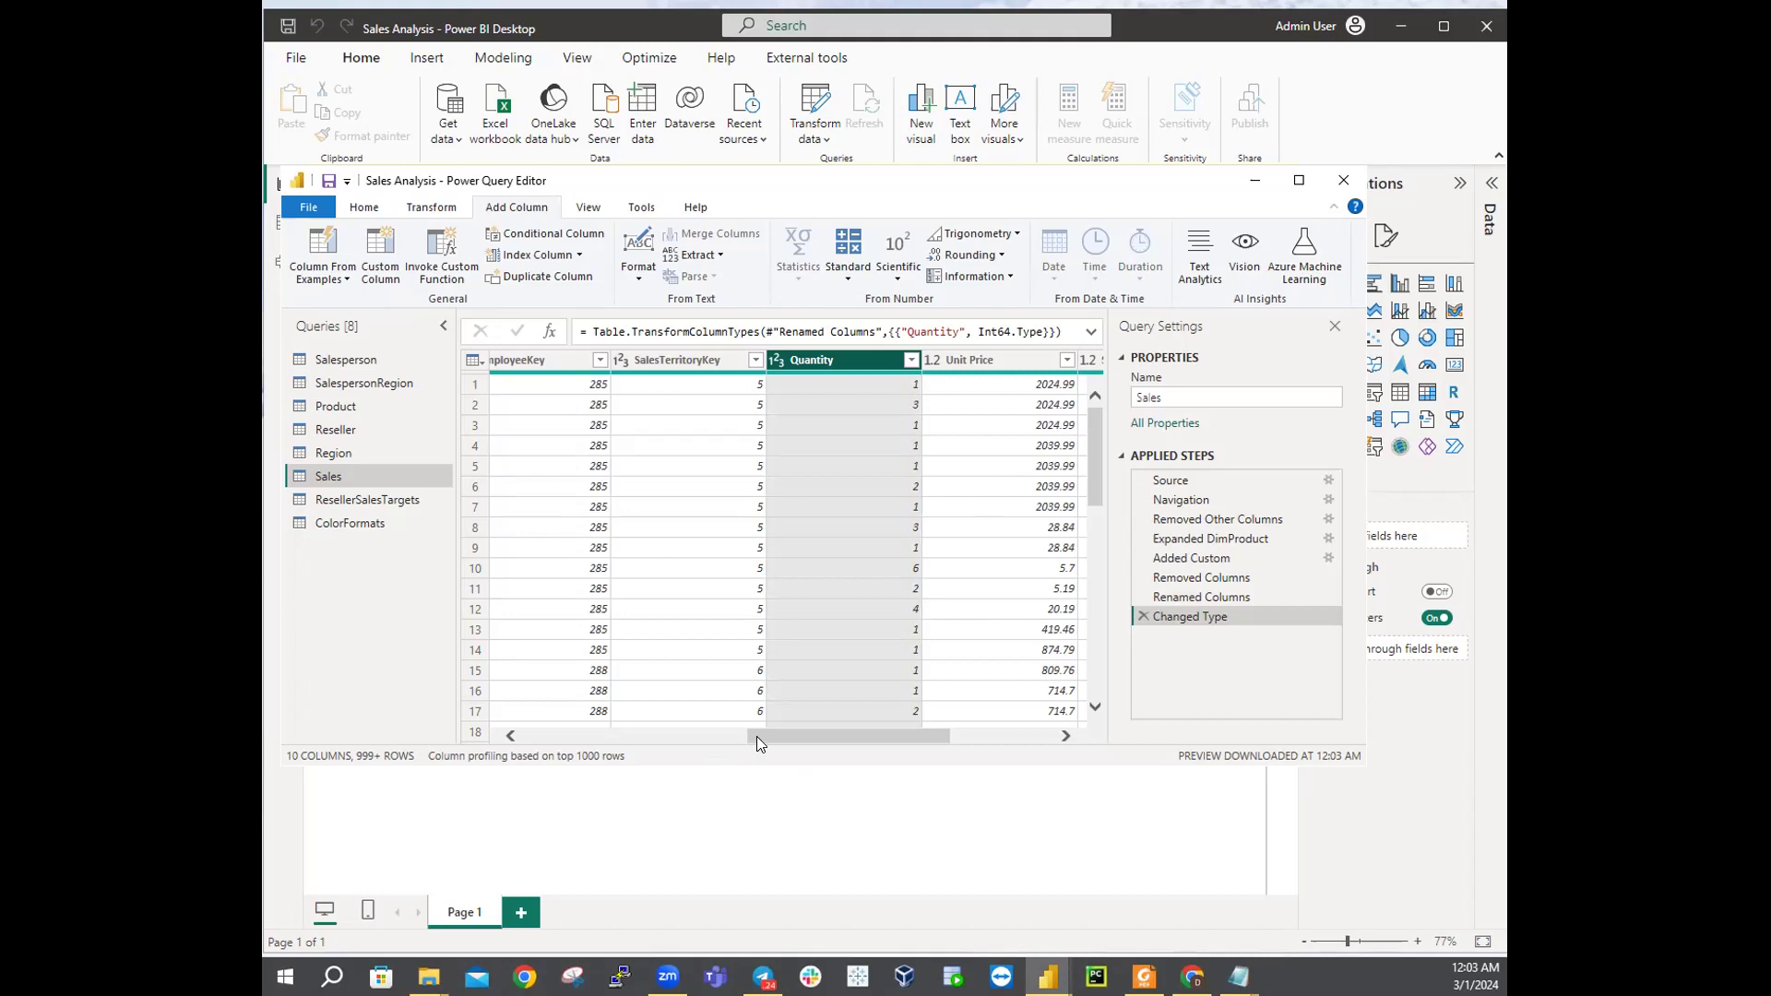
Step: Change the data type of the Sales query's Unit Price column to Fixed decimal number
drag(756, 736, 910, 745)
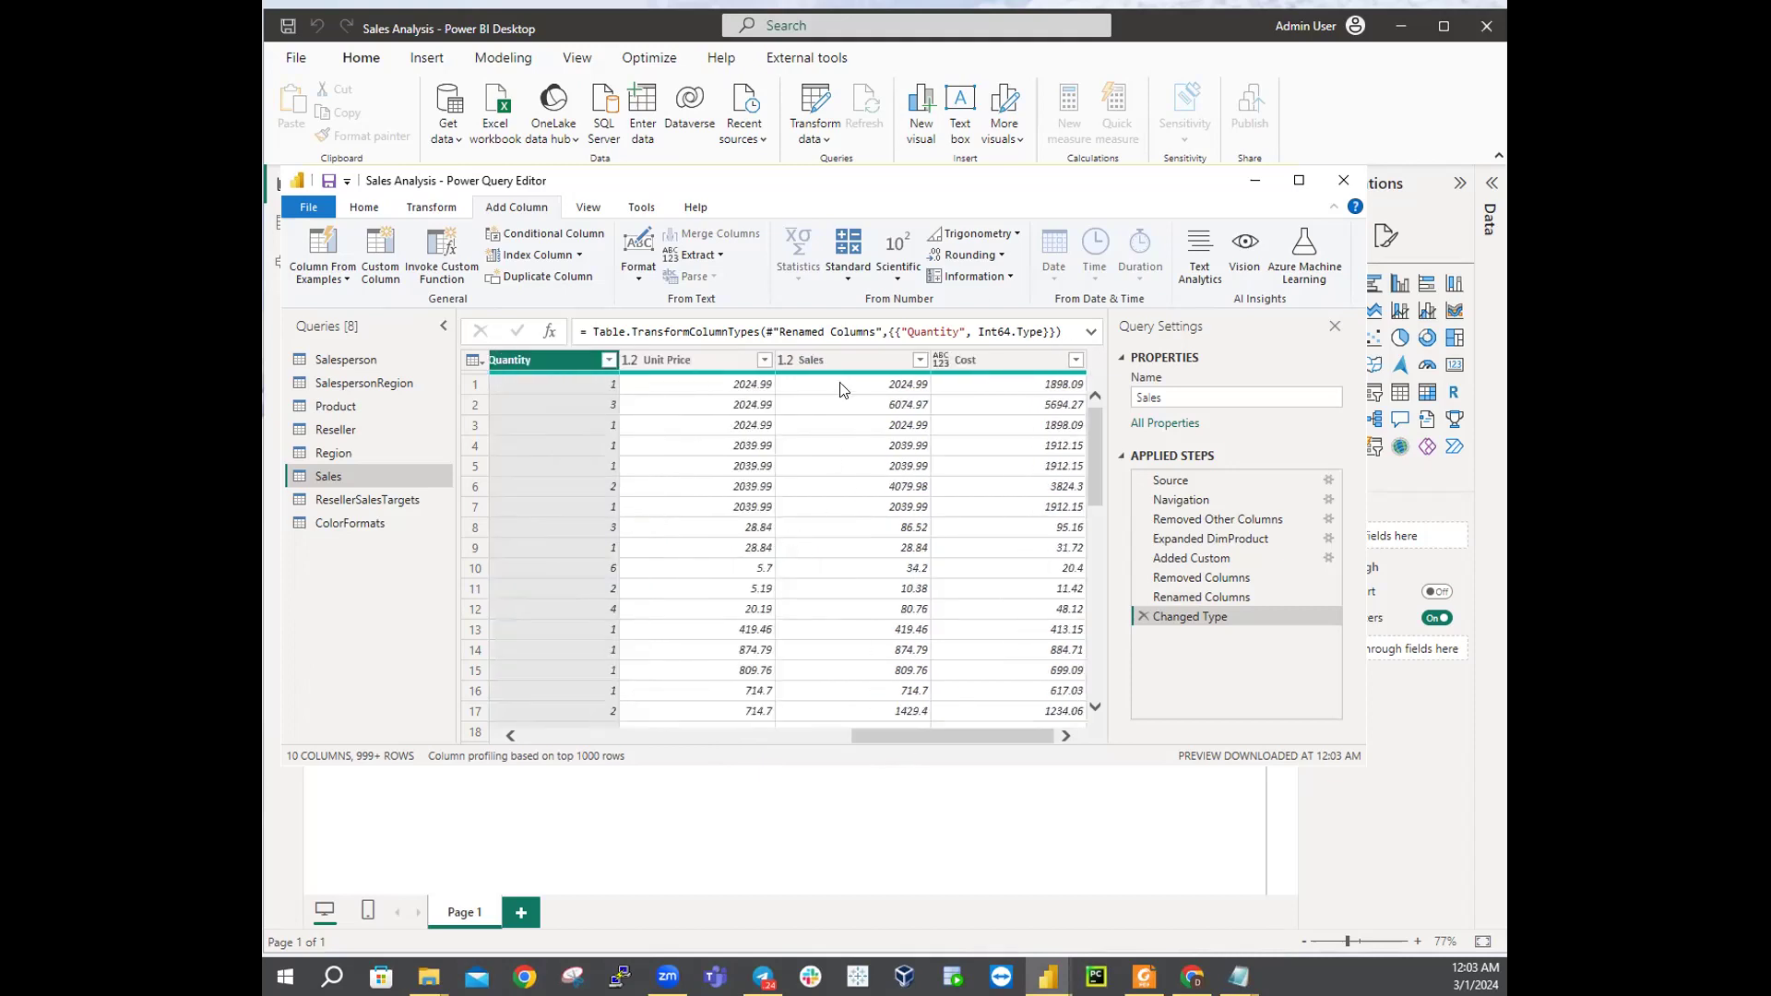
click(821, 360)
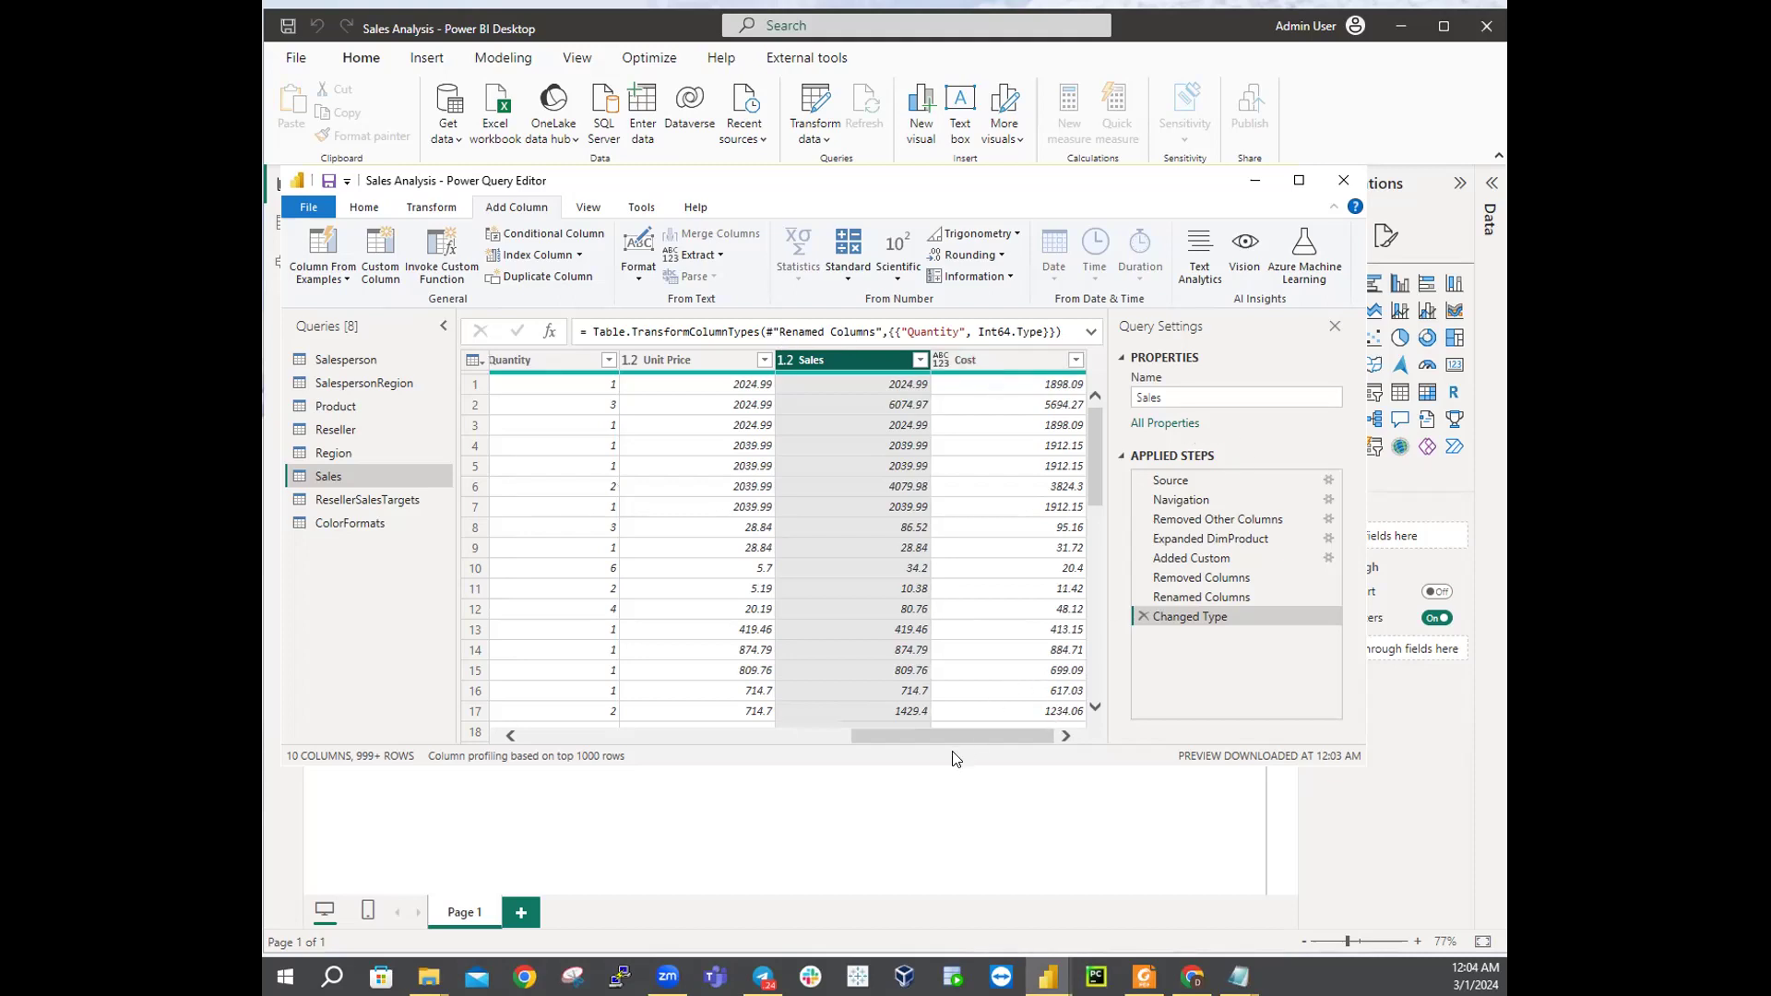
drag(952, 736, 602, 736)
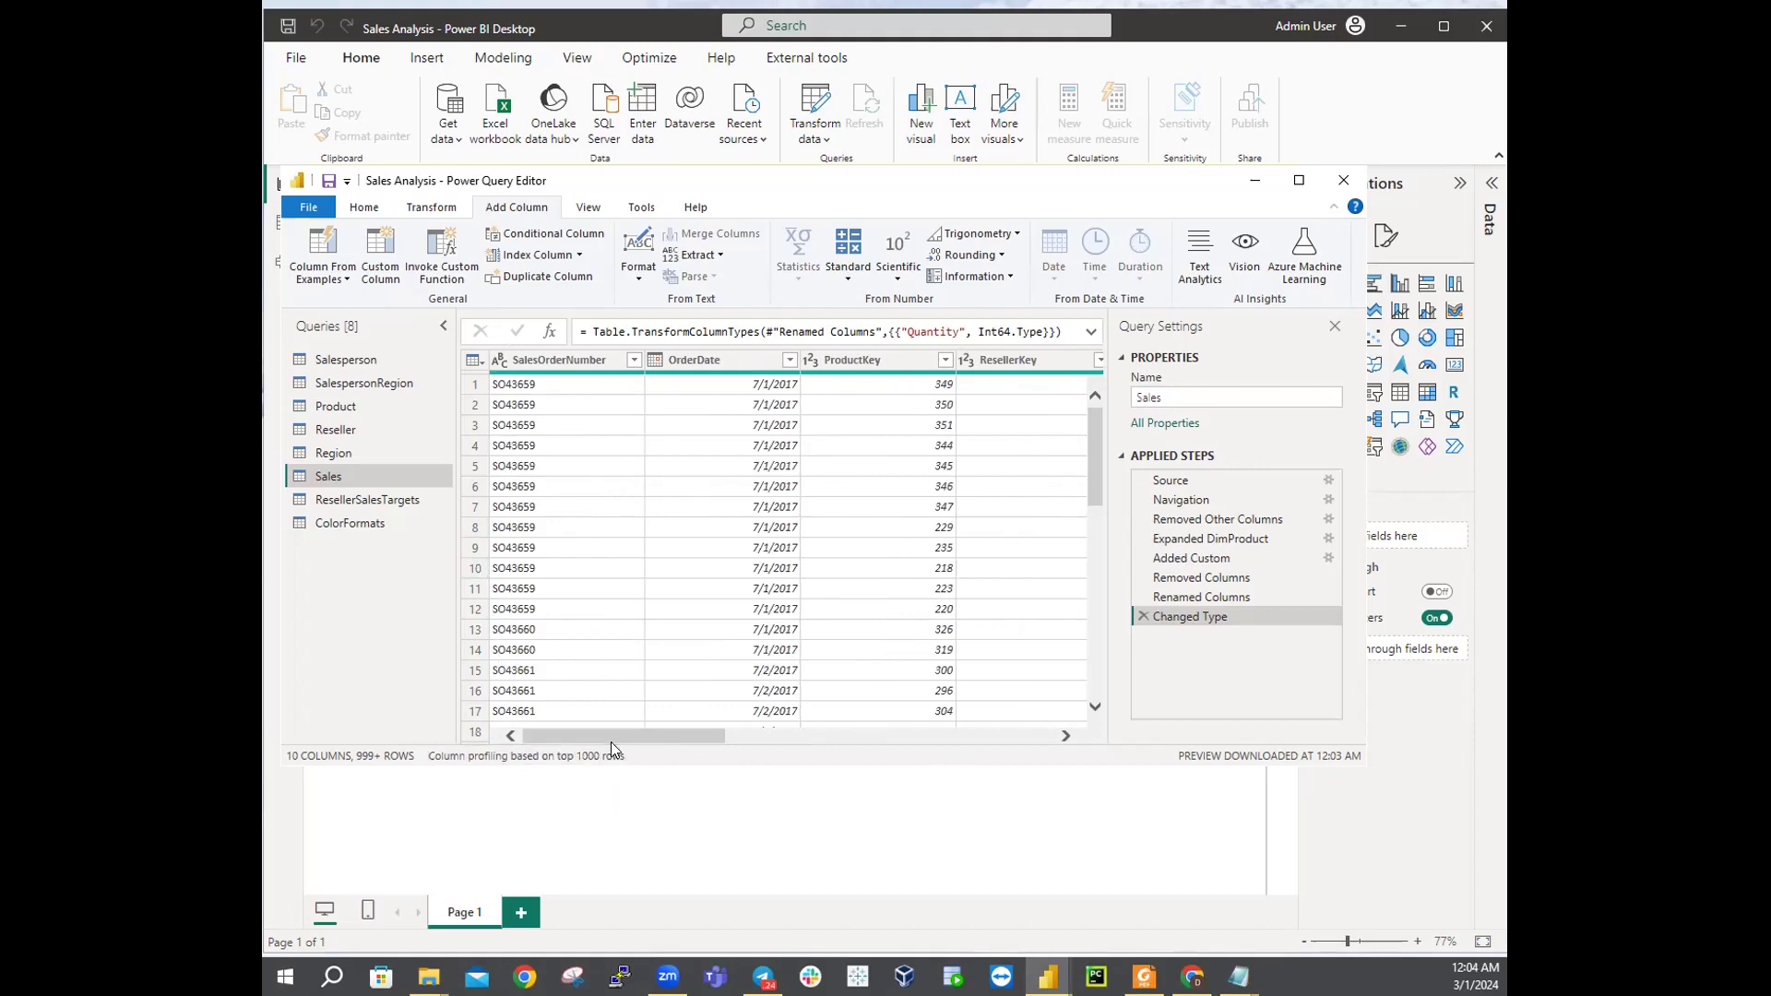
drag(611, 736, 993, 766)
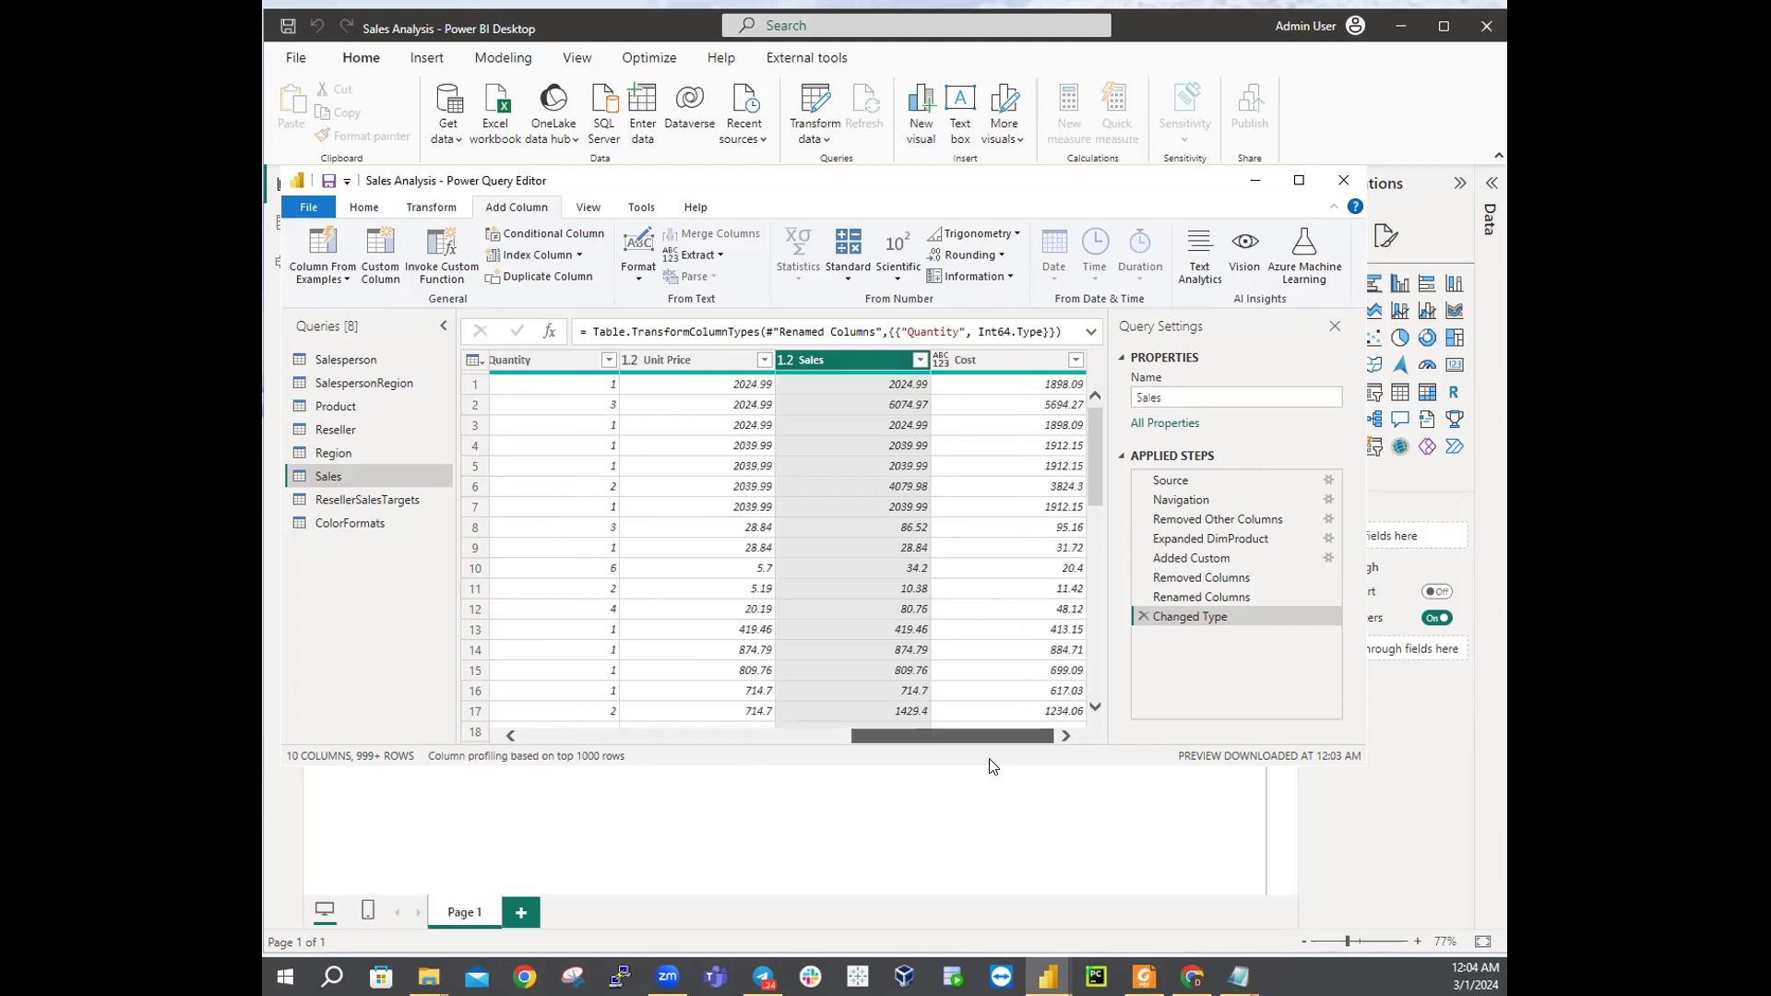
drag(992, 765, 943, 760)
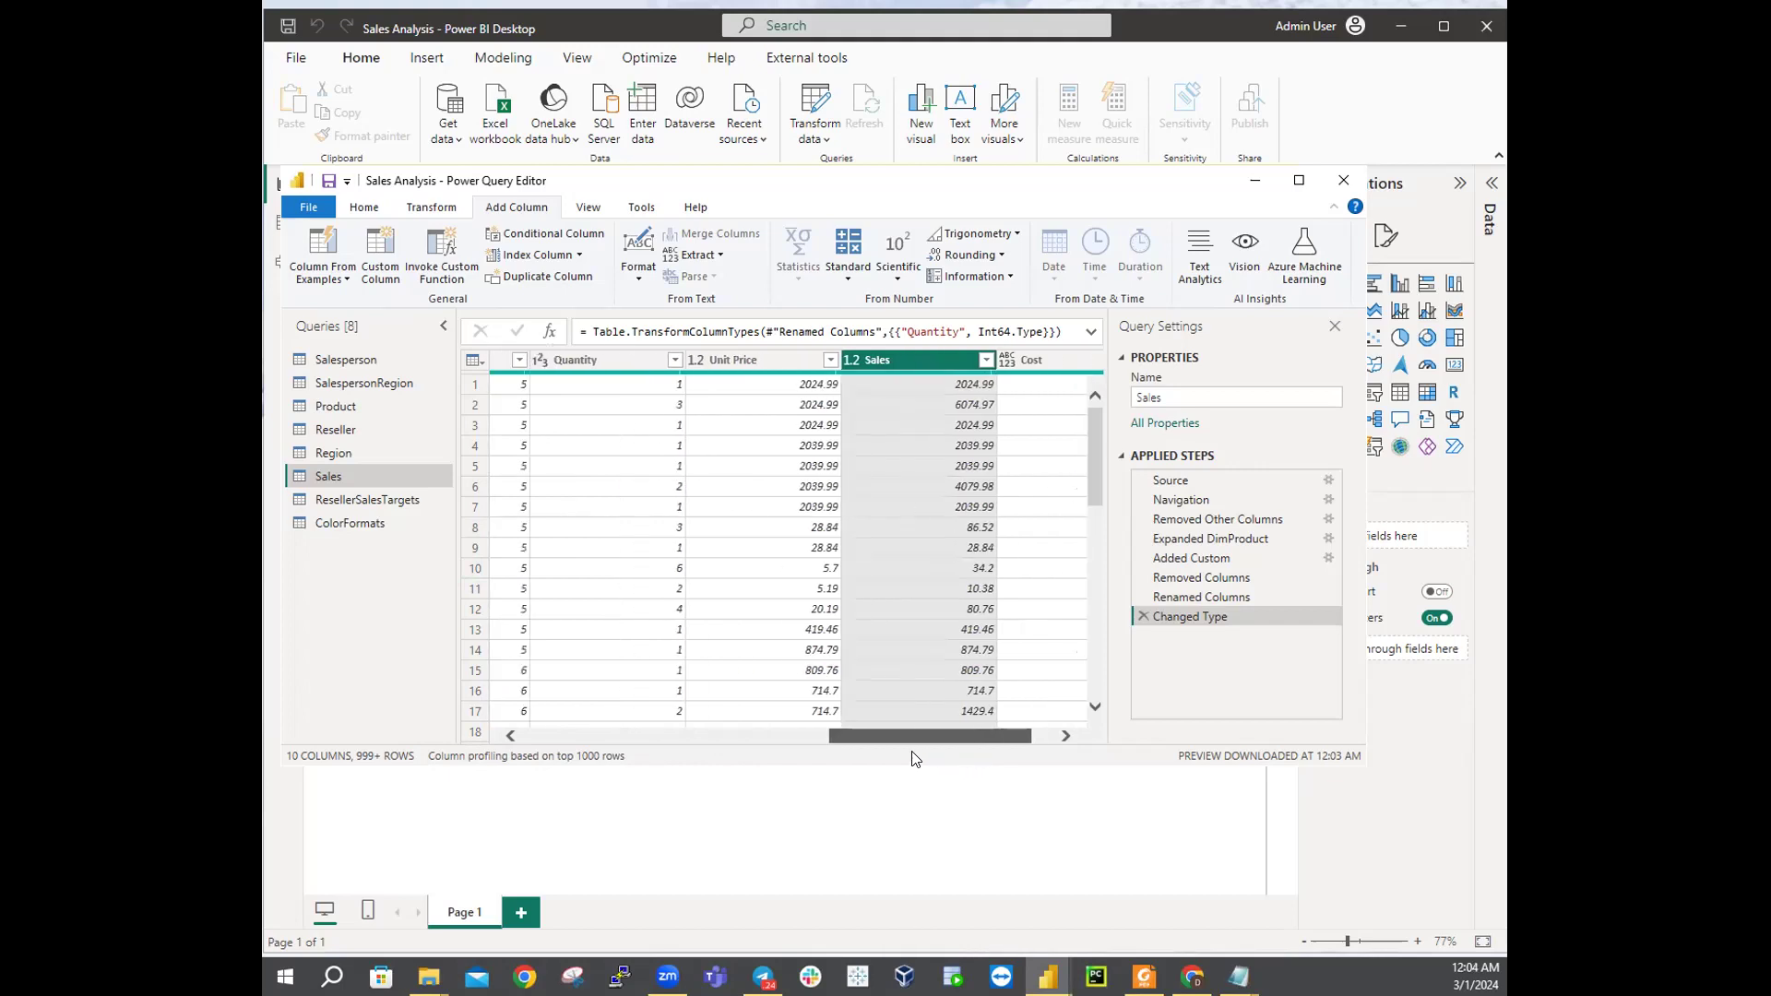
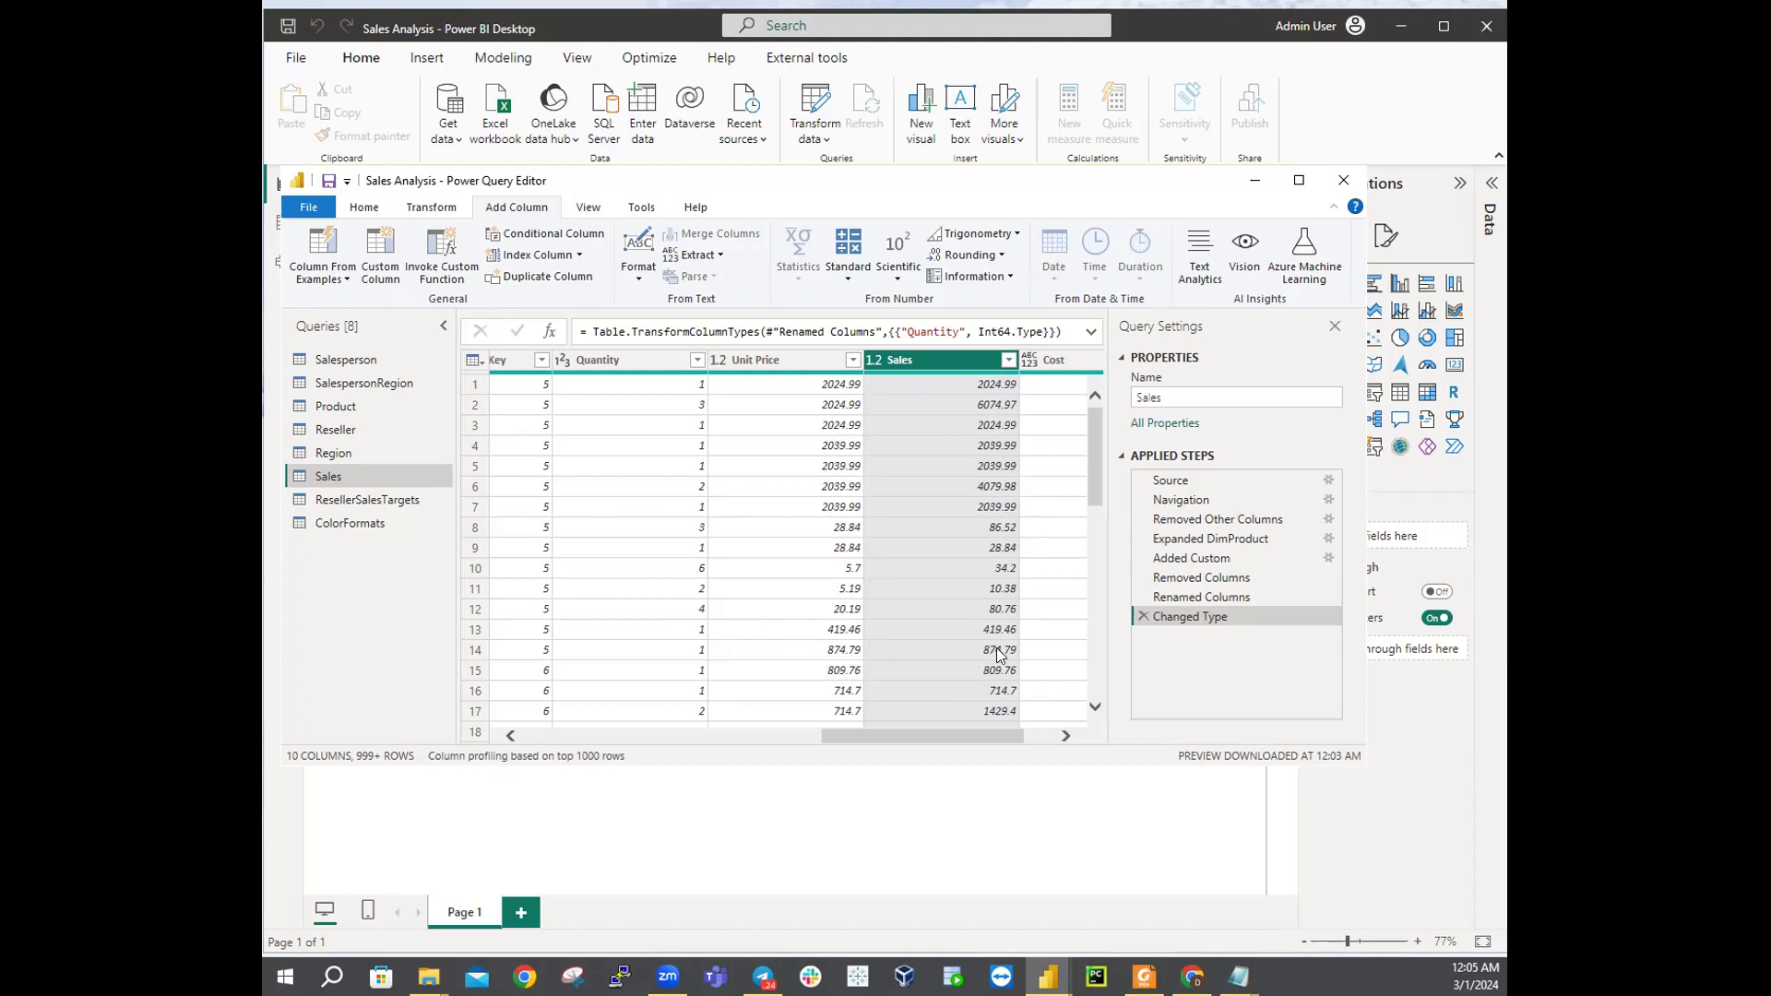
mouse_move(999, 734)
mouse_down()
mouse_move(1091, 747)
mouse_move(936, 743)
mouse_move(1015, 735)
mouse_up()
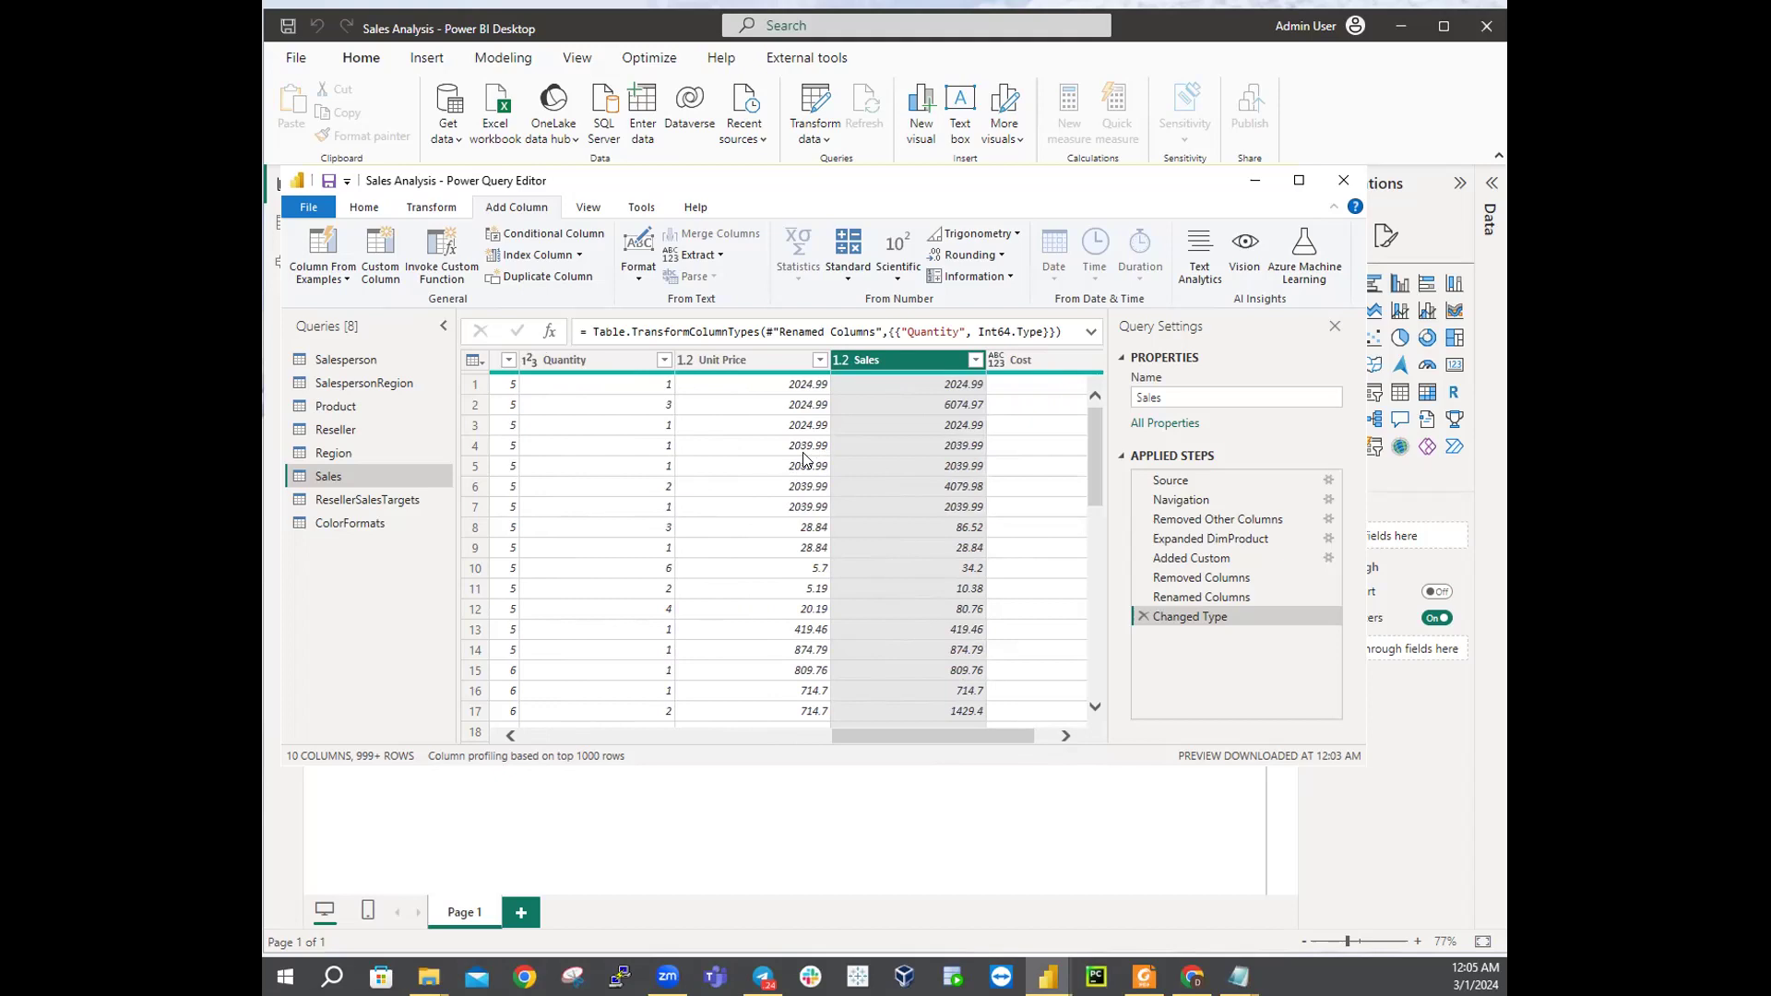
click(818, 360)
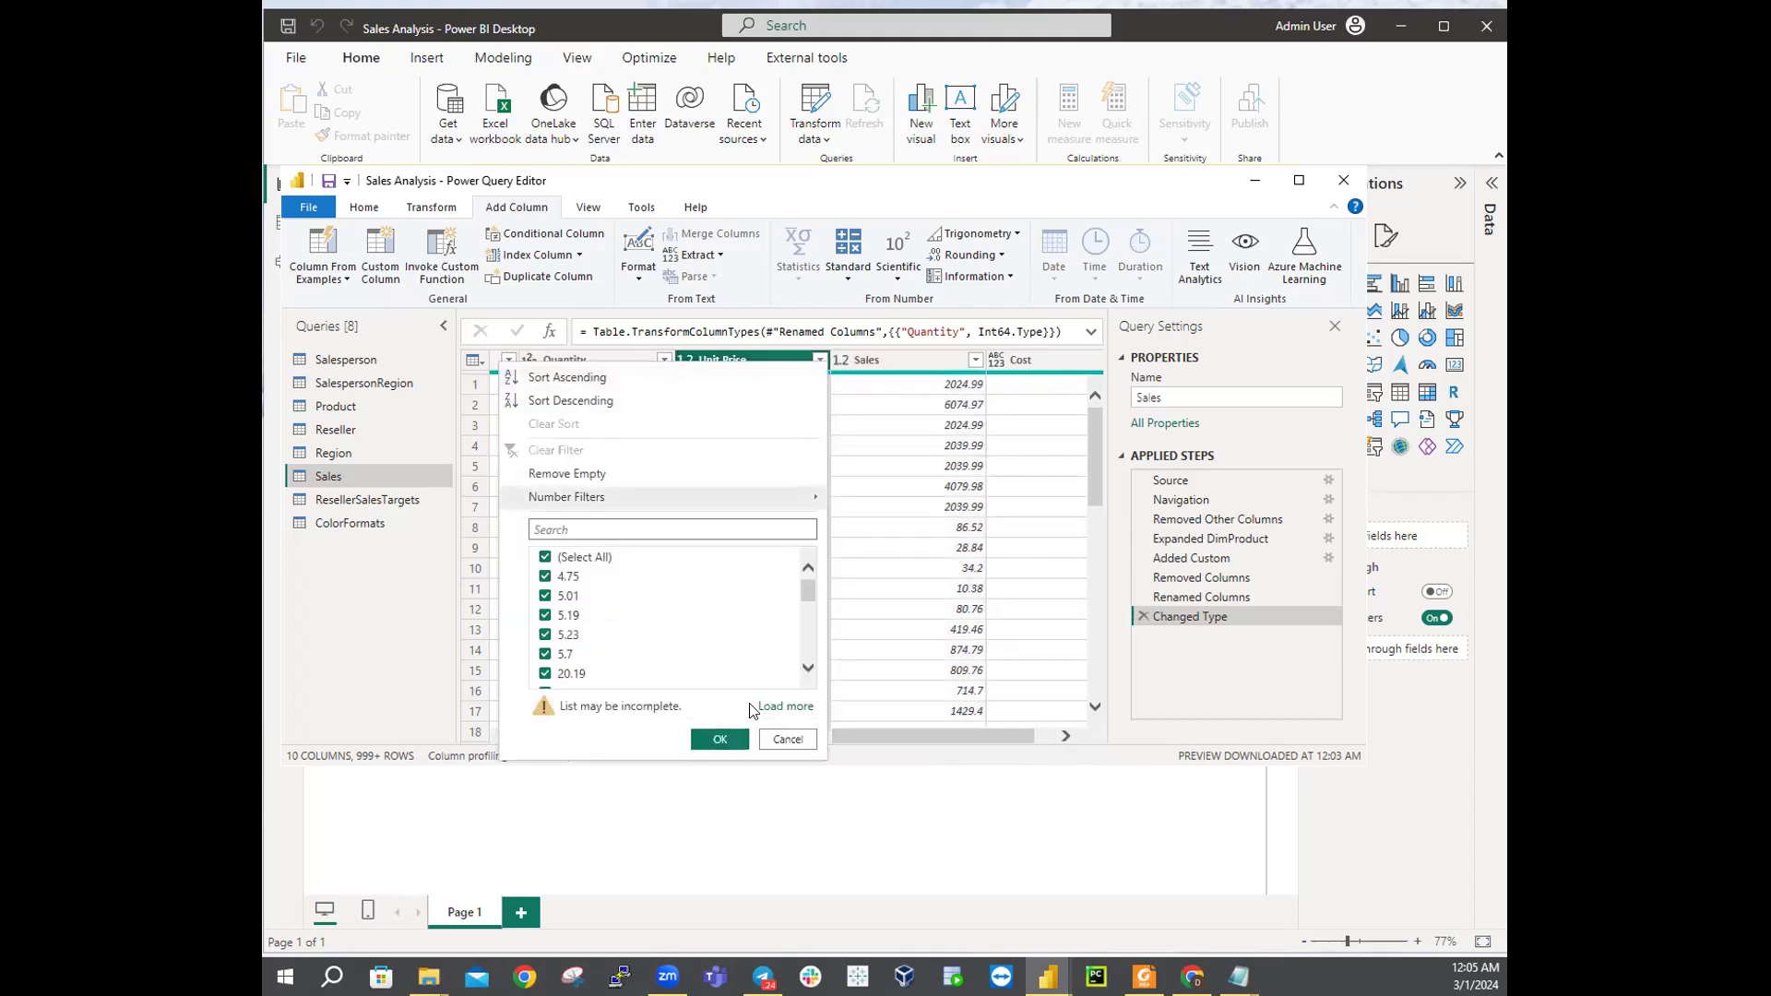
click(784, 738)
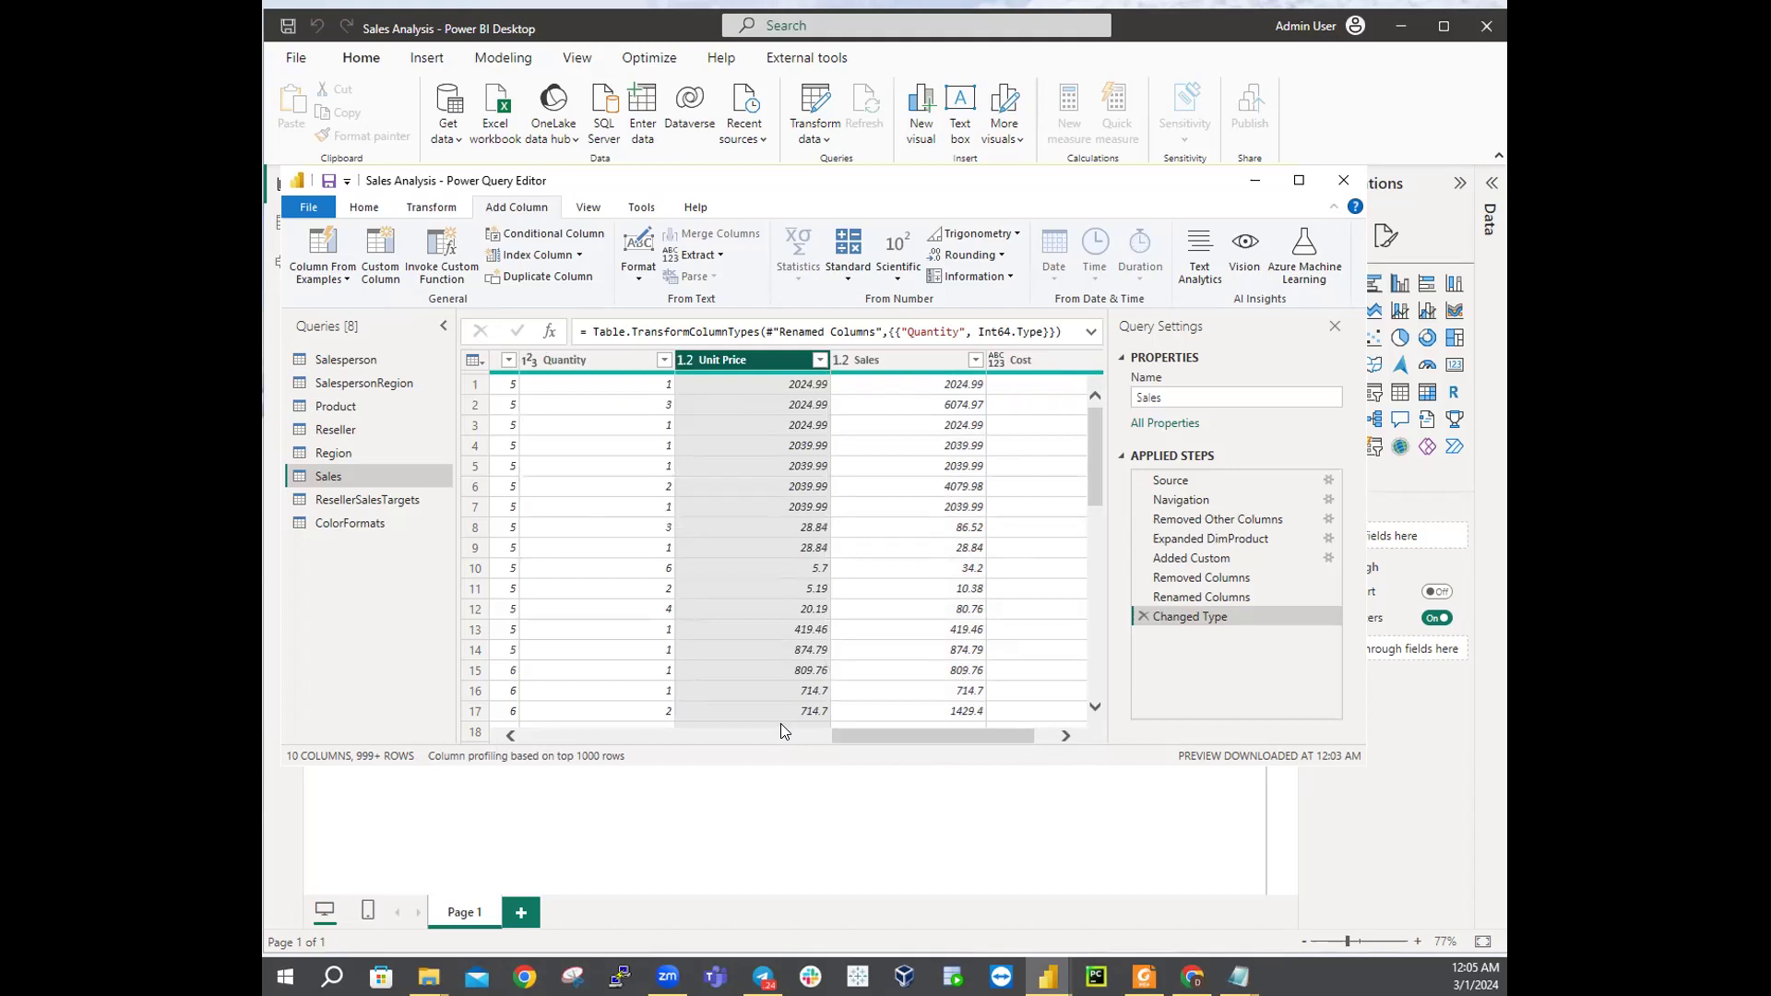
click(682, 361)
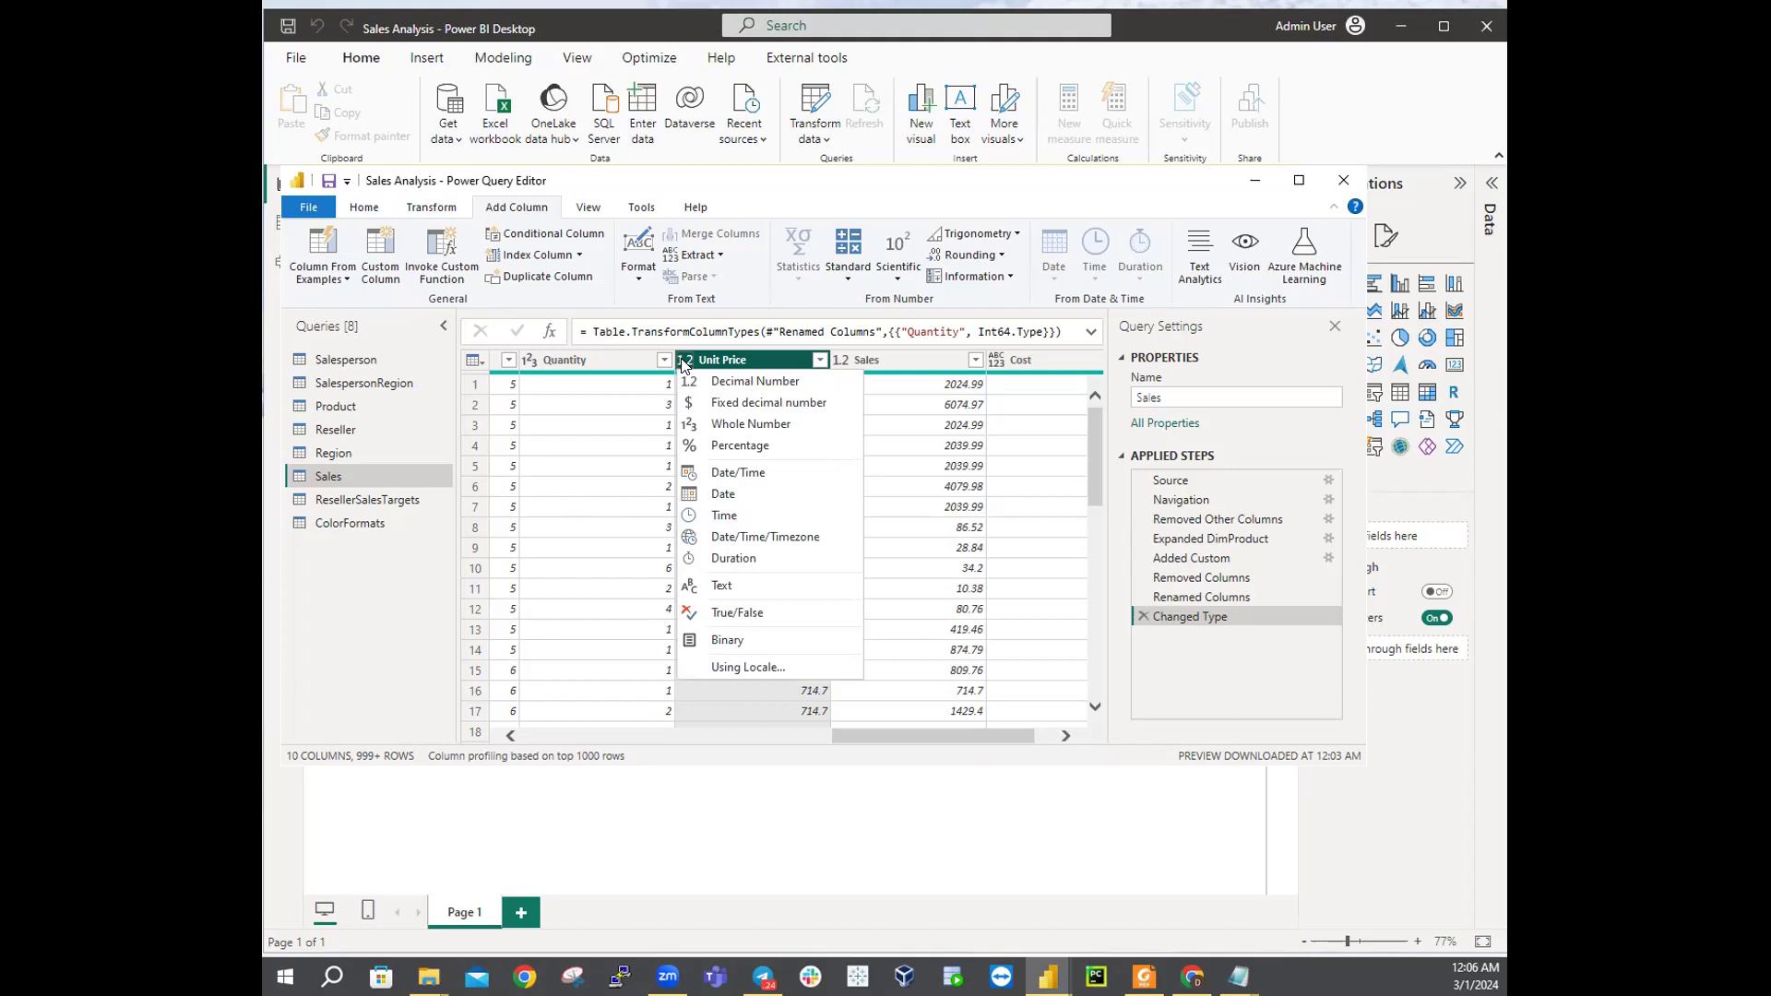
click(737, 406)
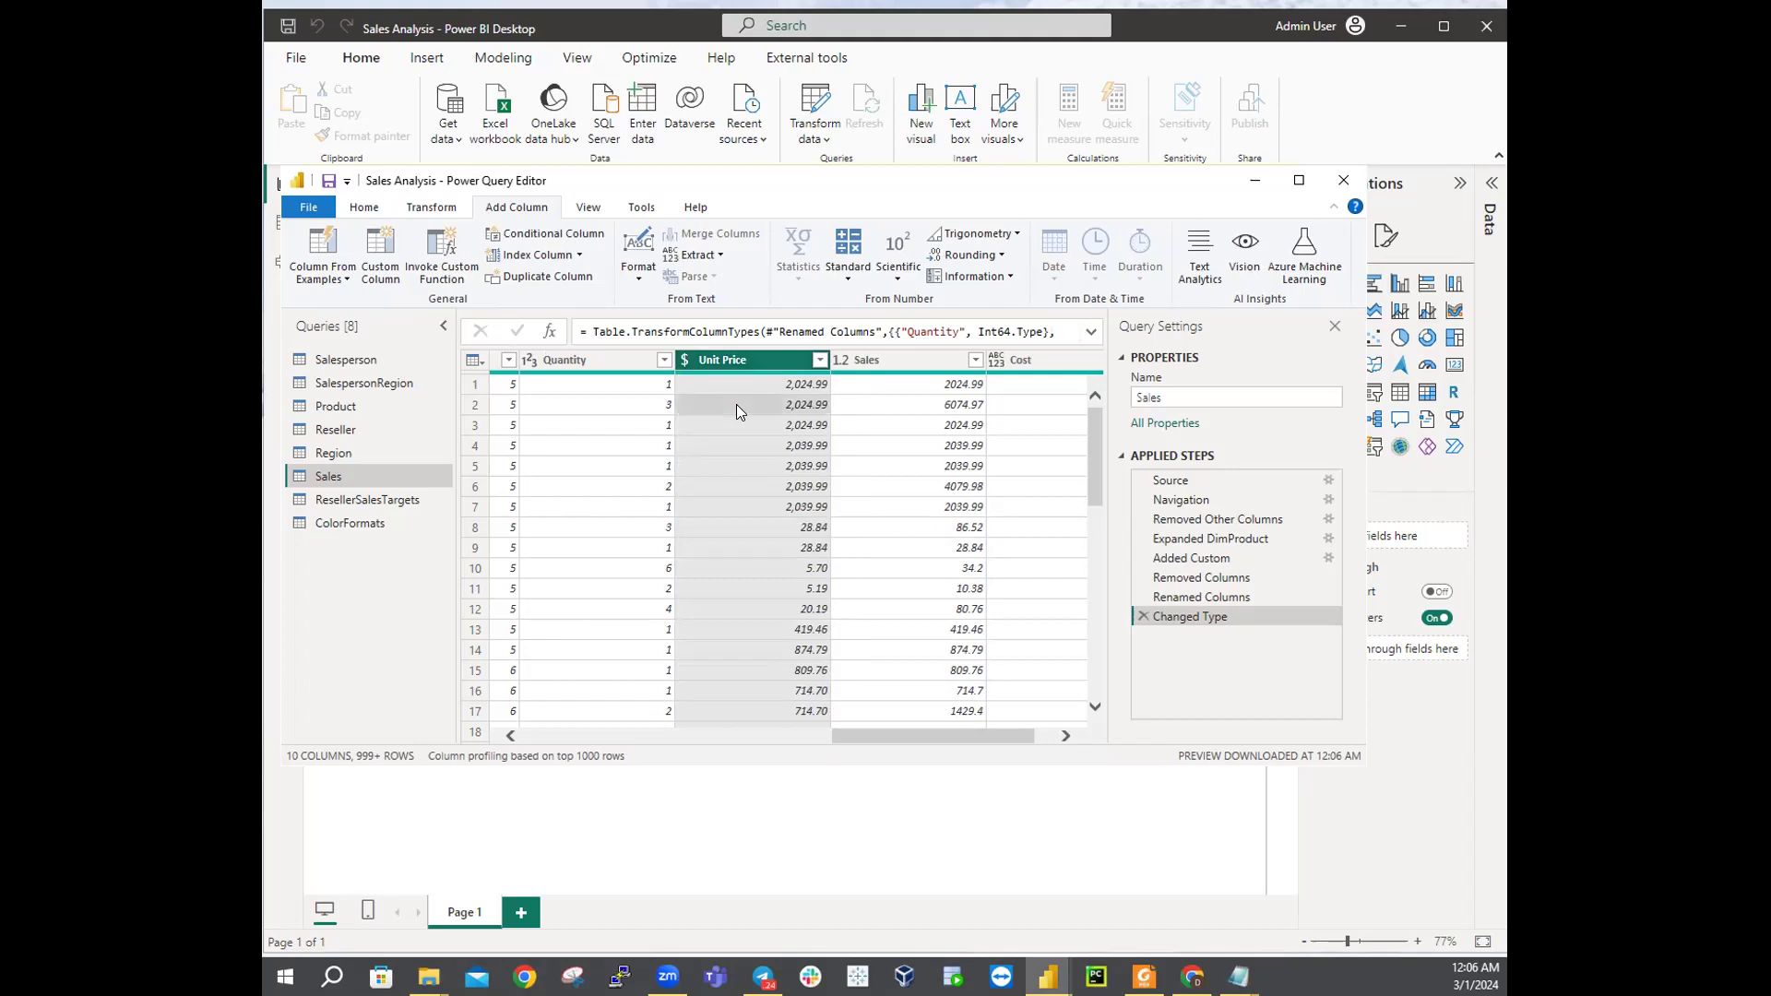
right_click(736, 404)
click(751, 374)
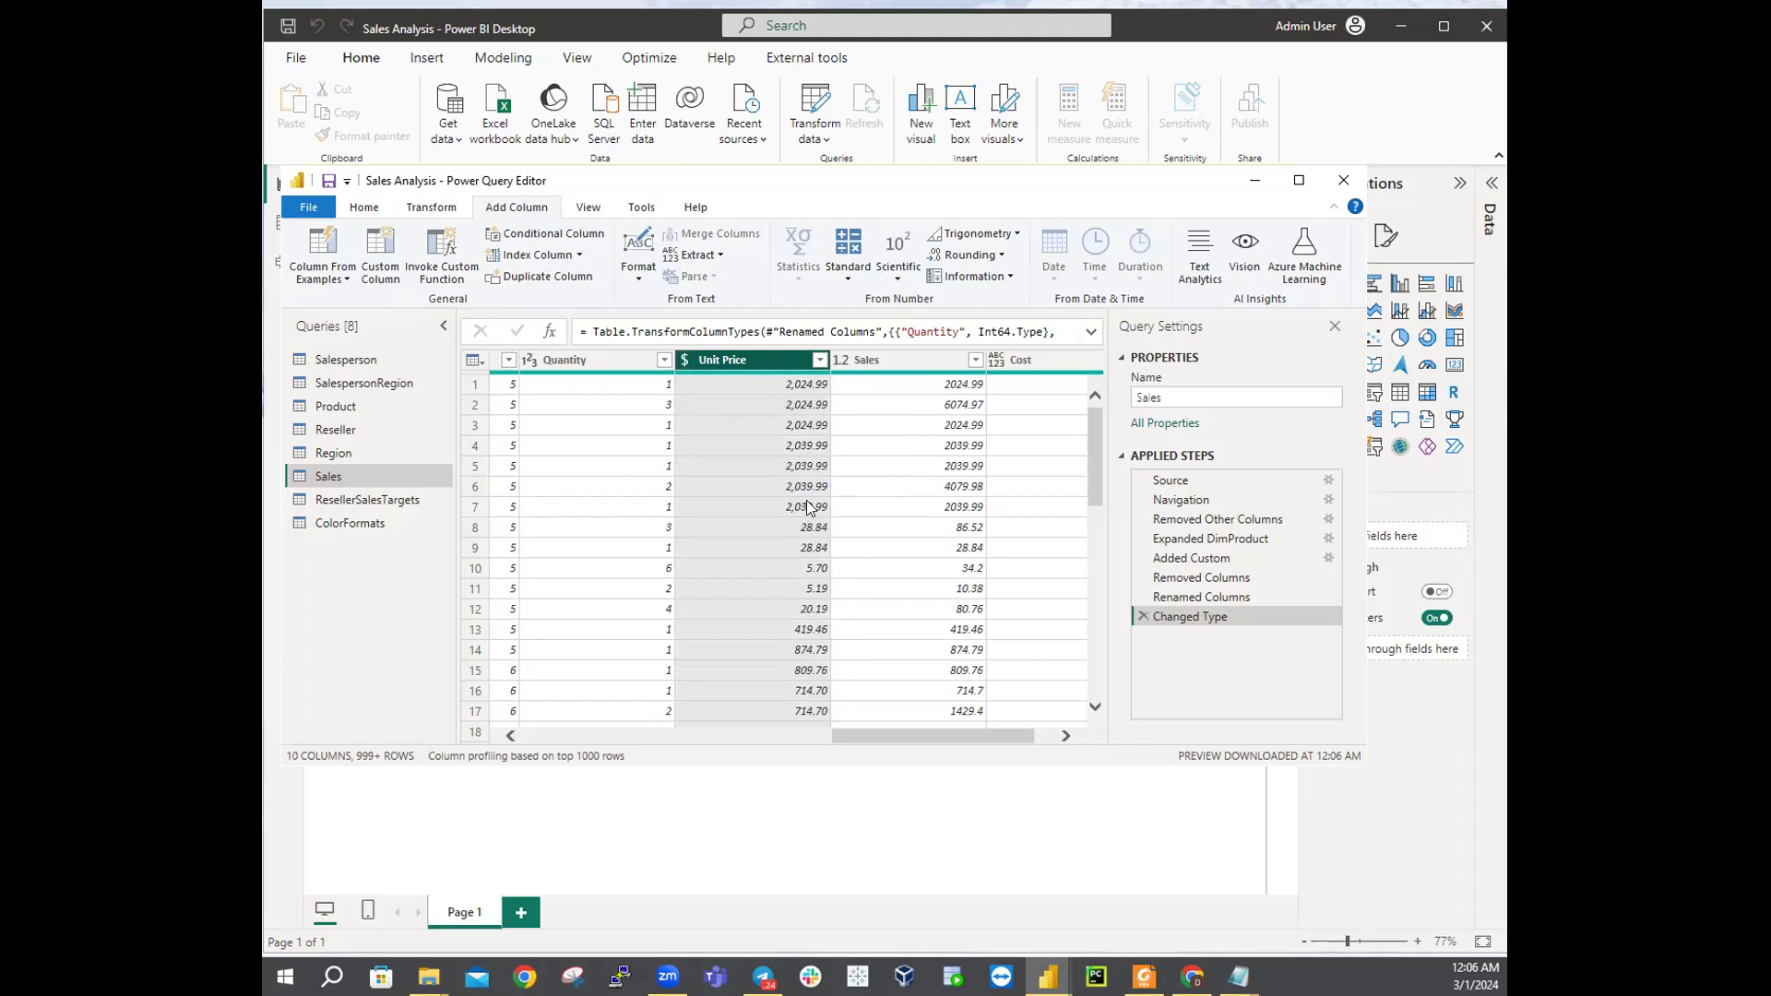
Step: Change the data type of the Sales query's Sales and Cost columns to Fixed decimal number
click(842, 362)
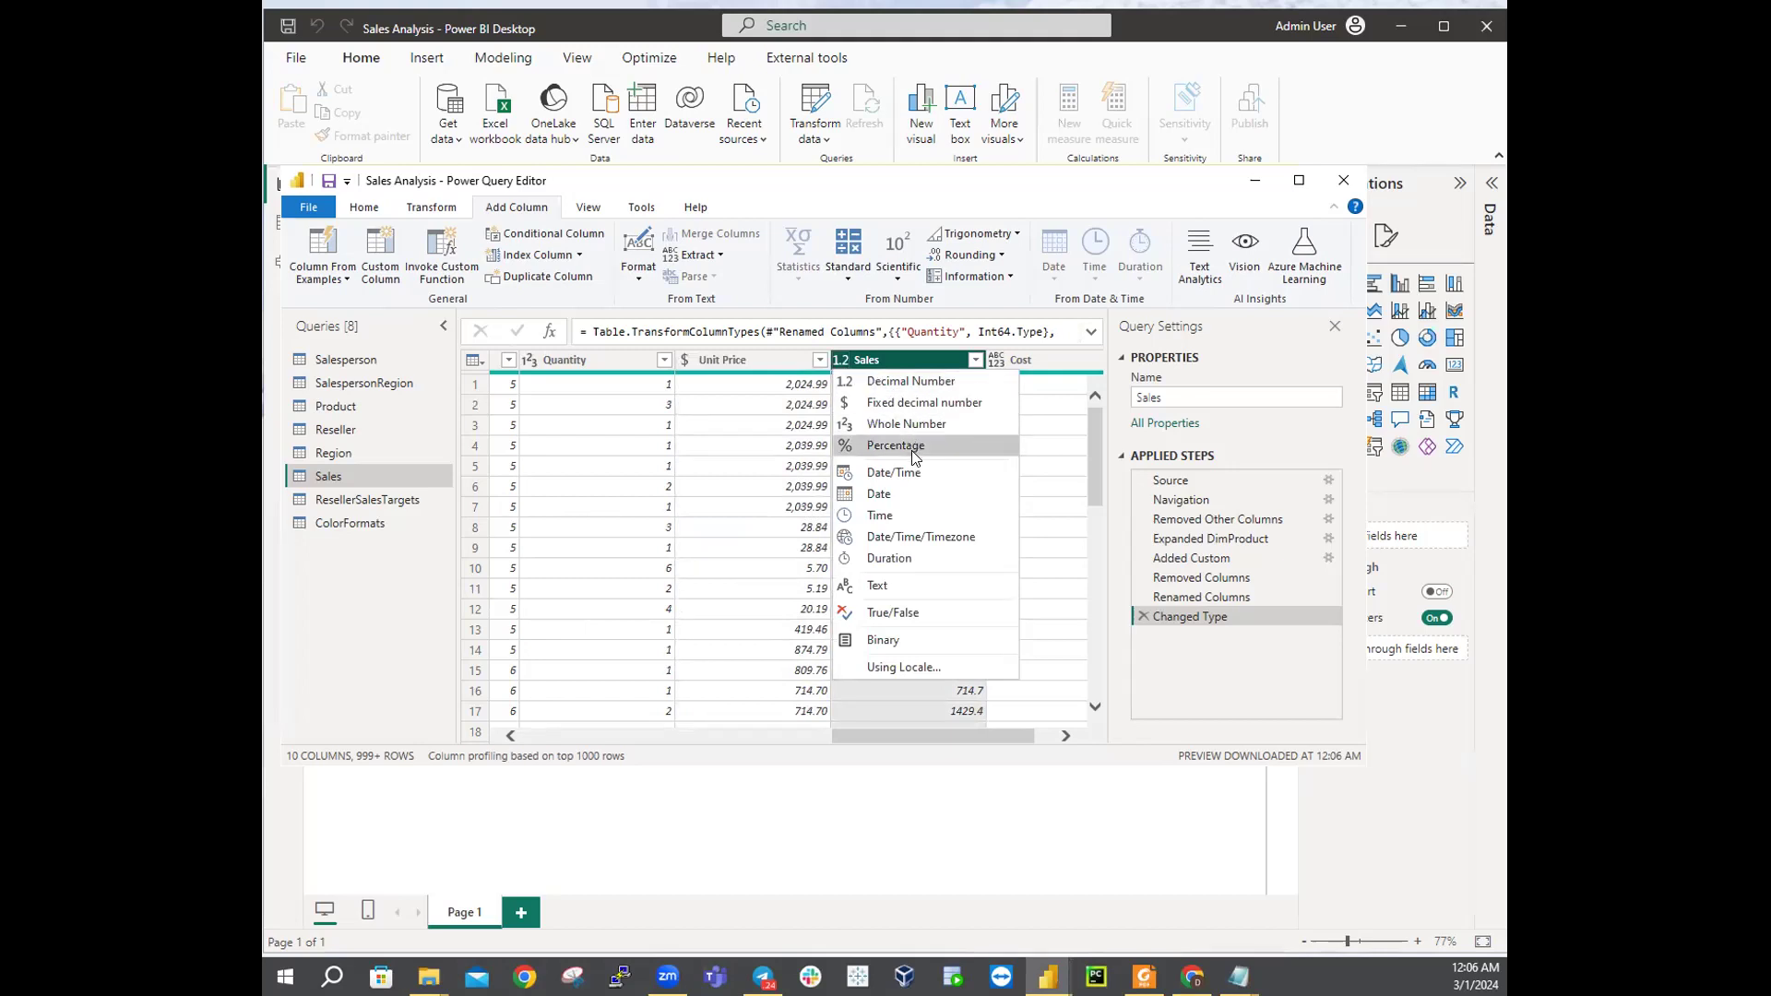
click(926, 397)
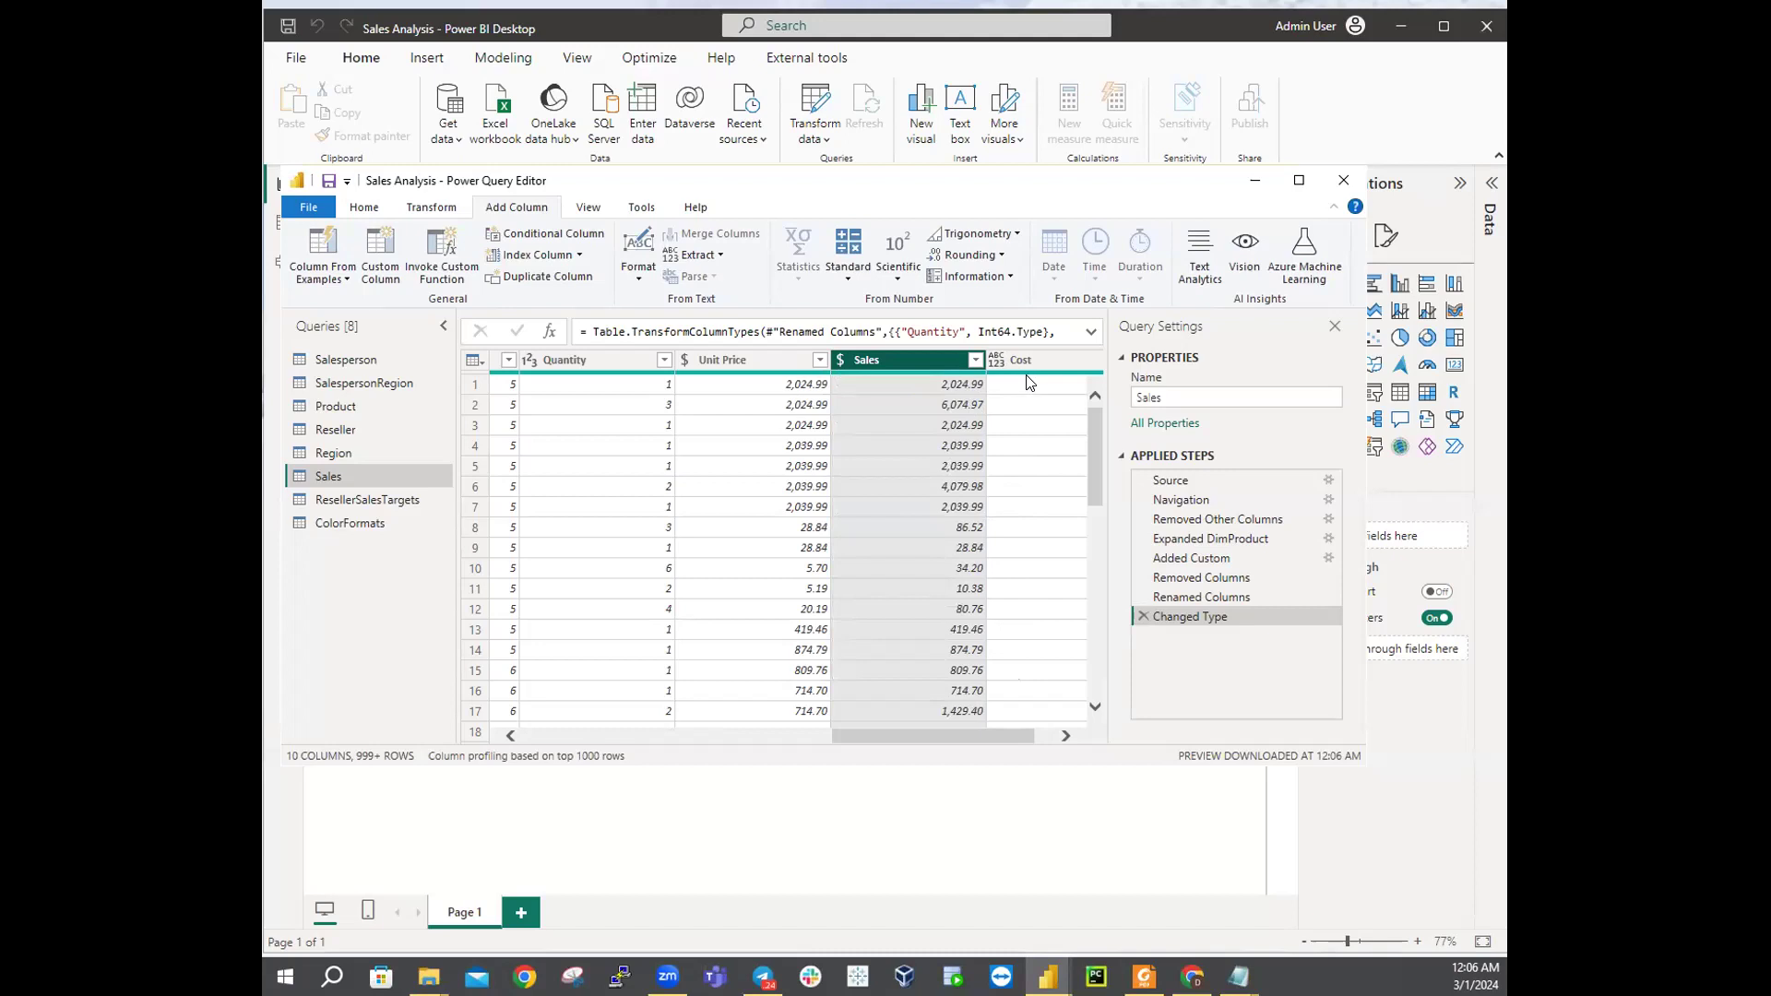
drag(987, 735, 1121, 631)
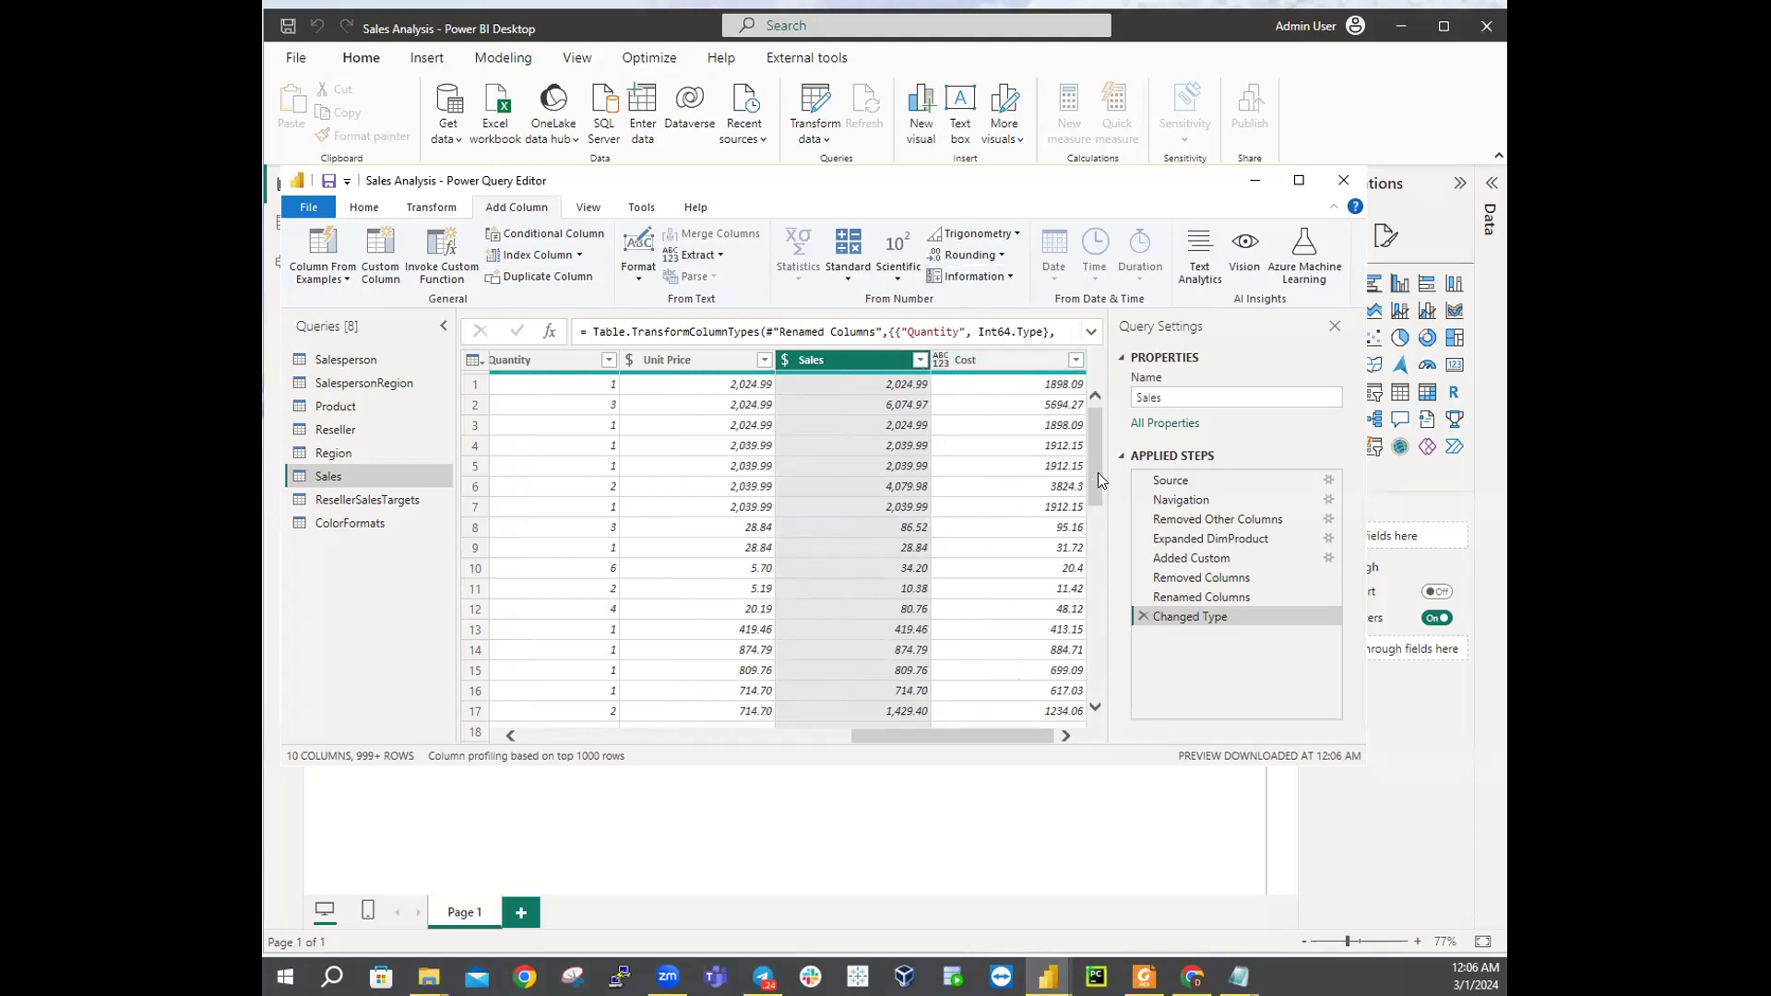
click(939, 363)
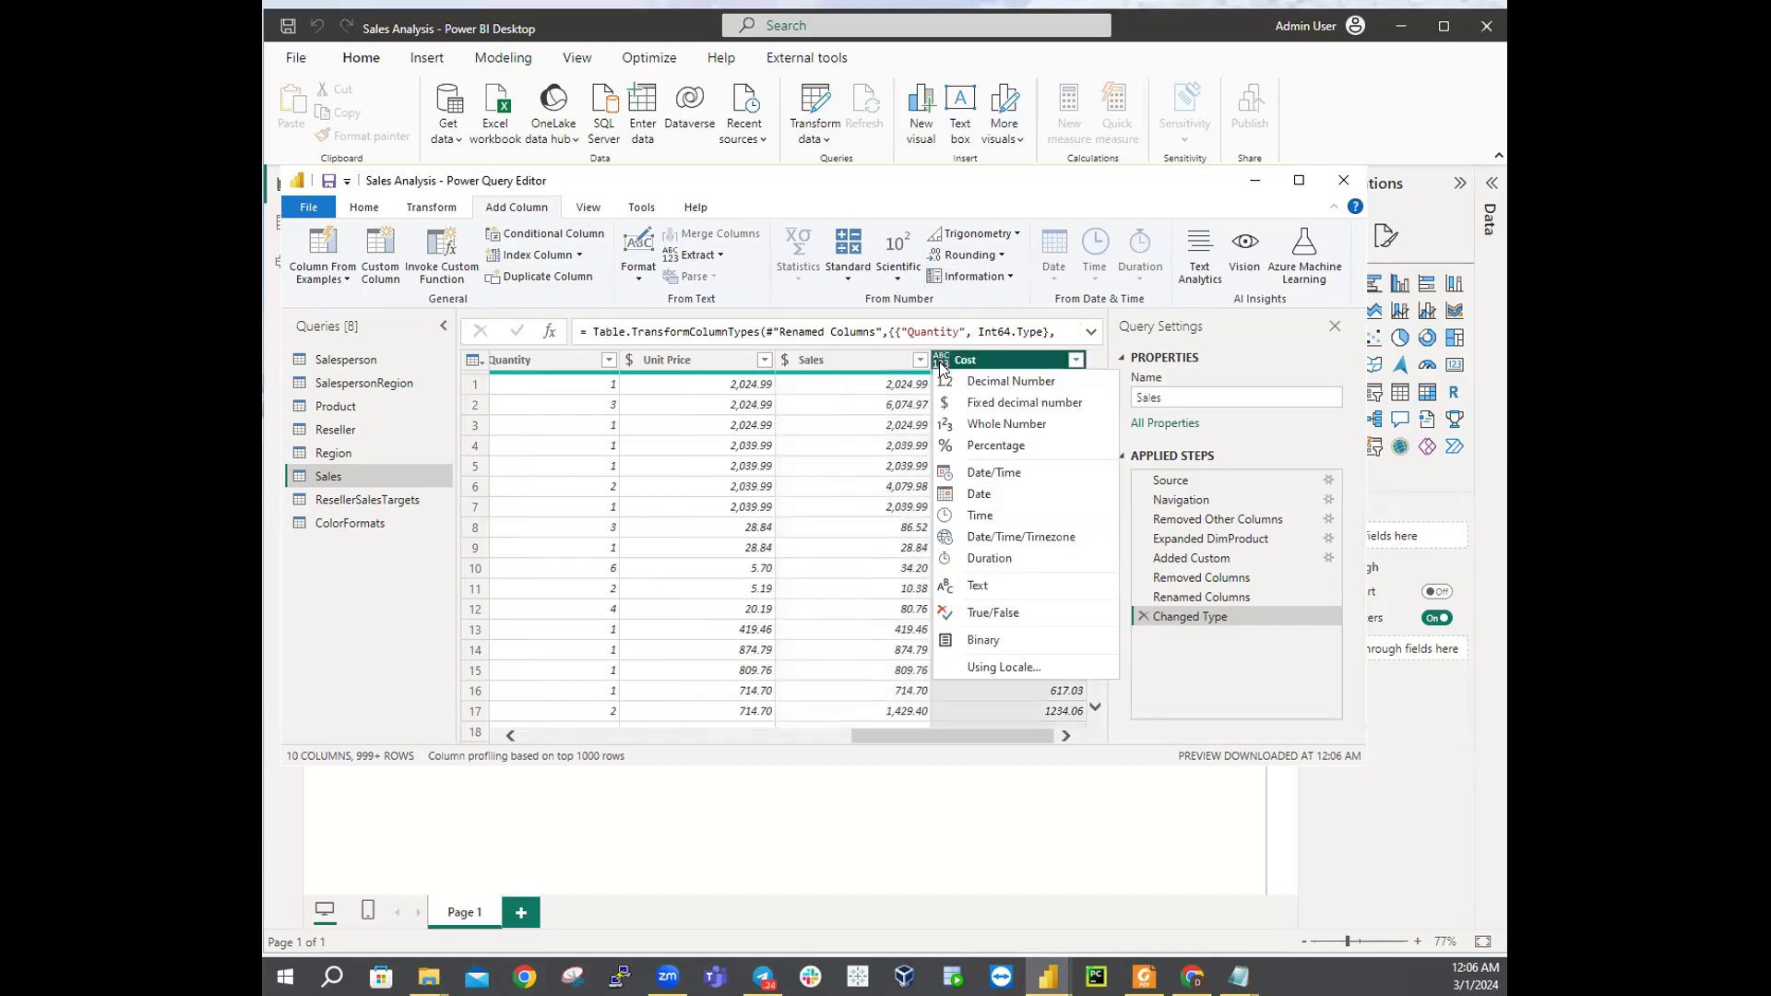
click(978, 400)
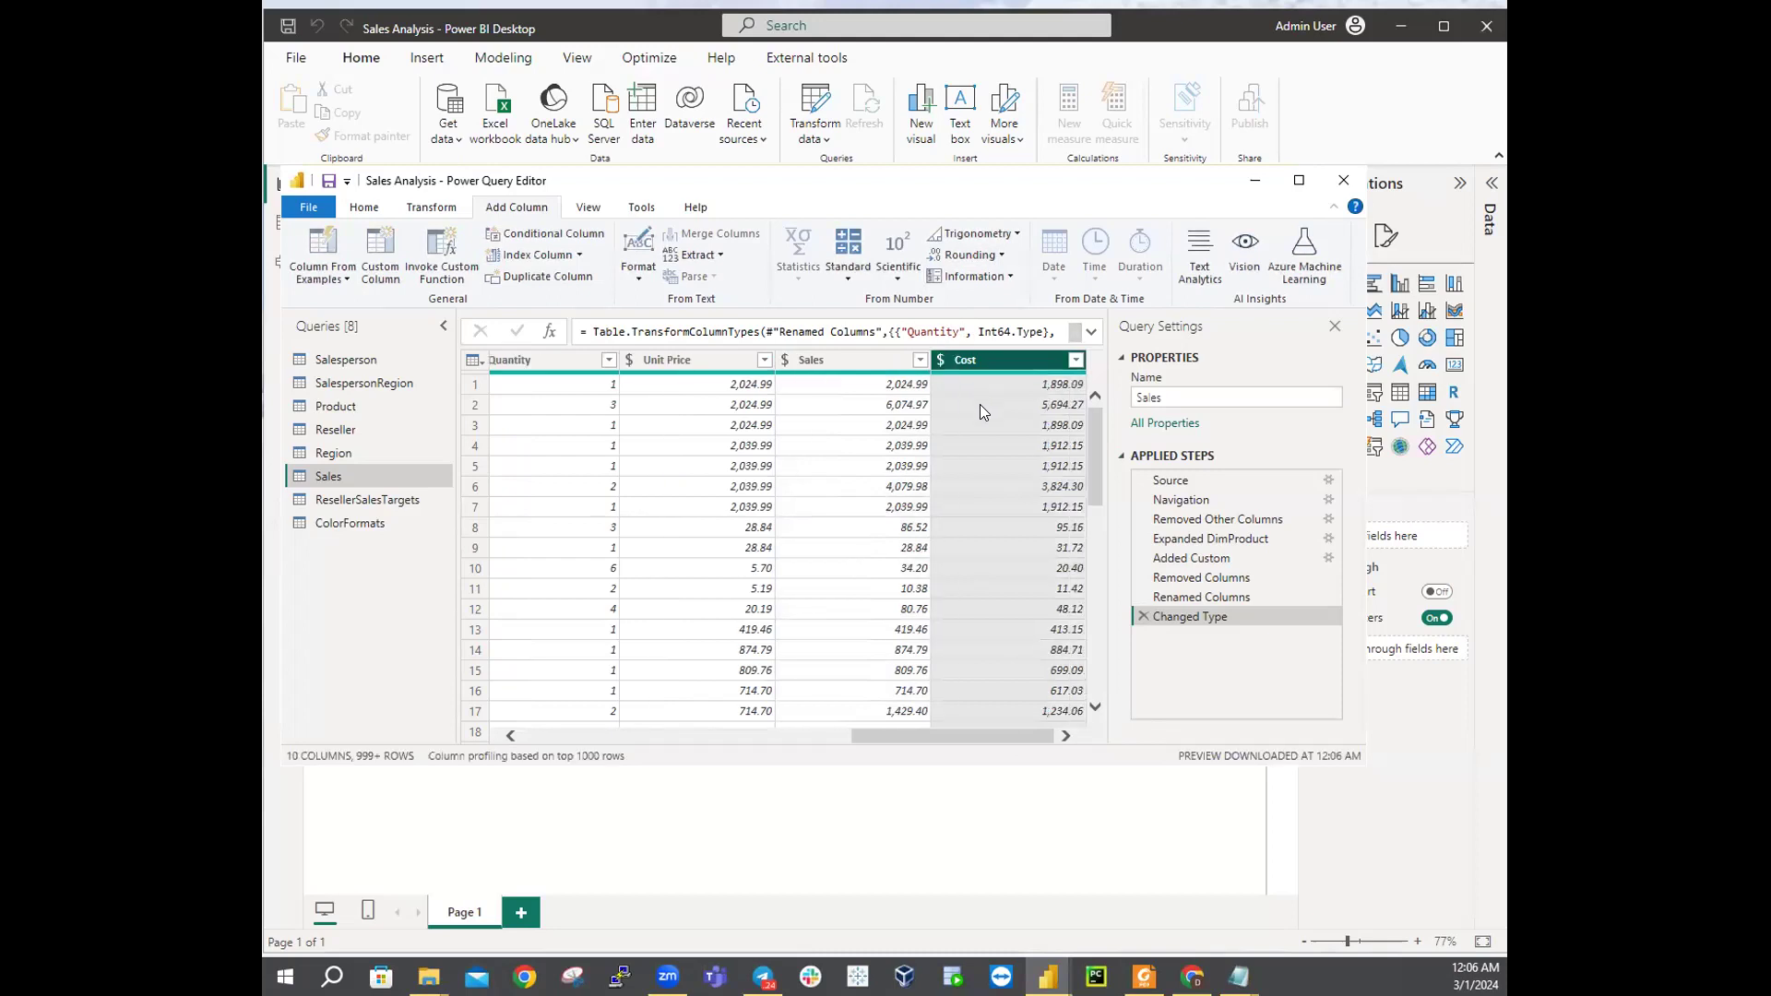
Step: Review the columns and rows of the Sales query and check the data type of its Cost column
drag(1023, 729, 908, 721)
scroll(937, 575, down, 10)
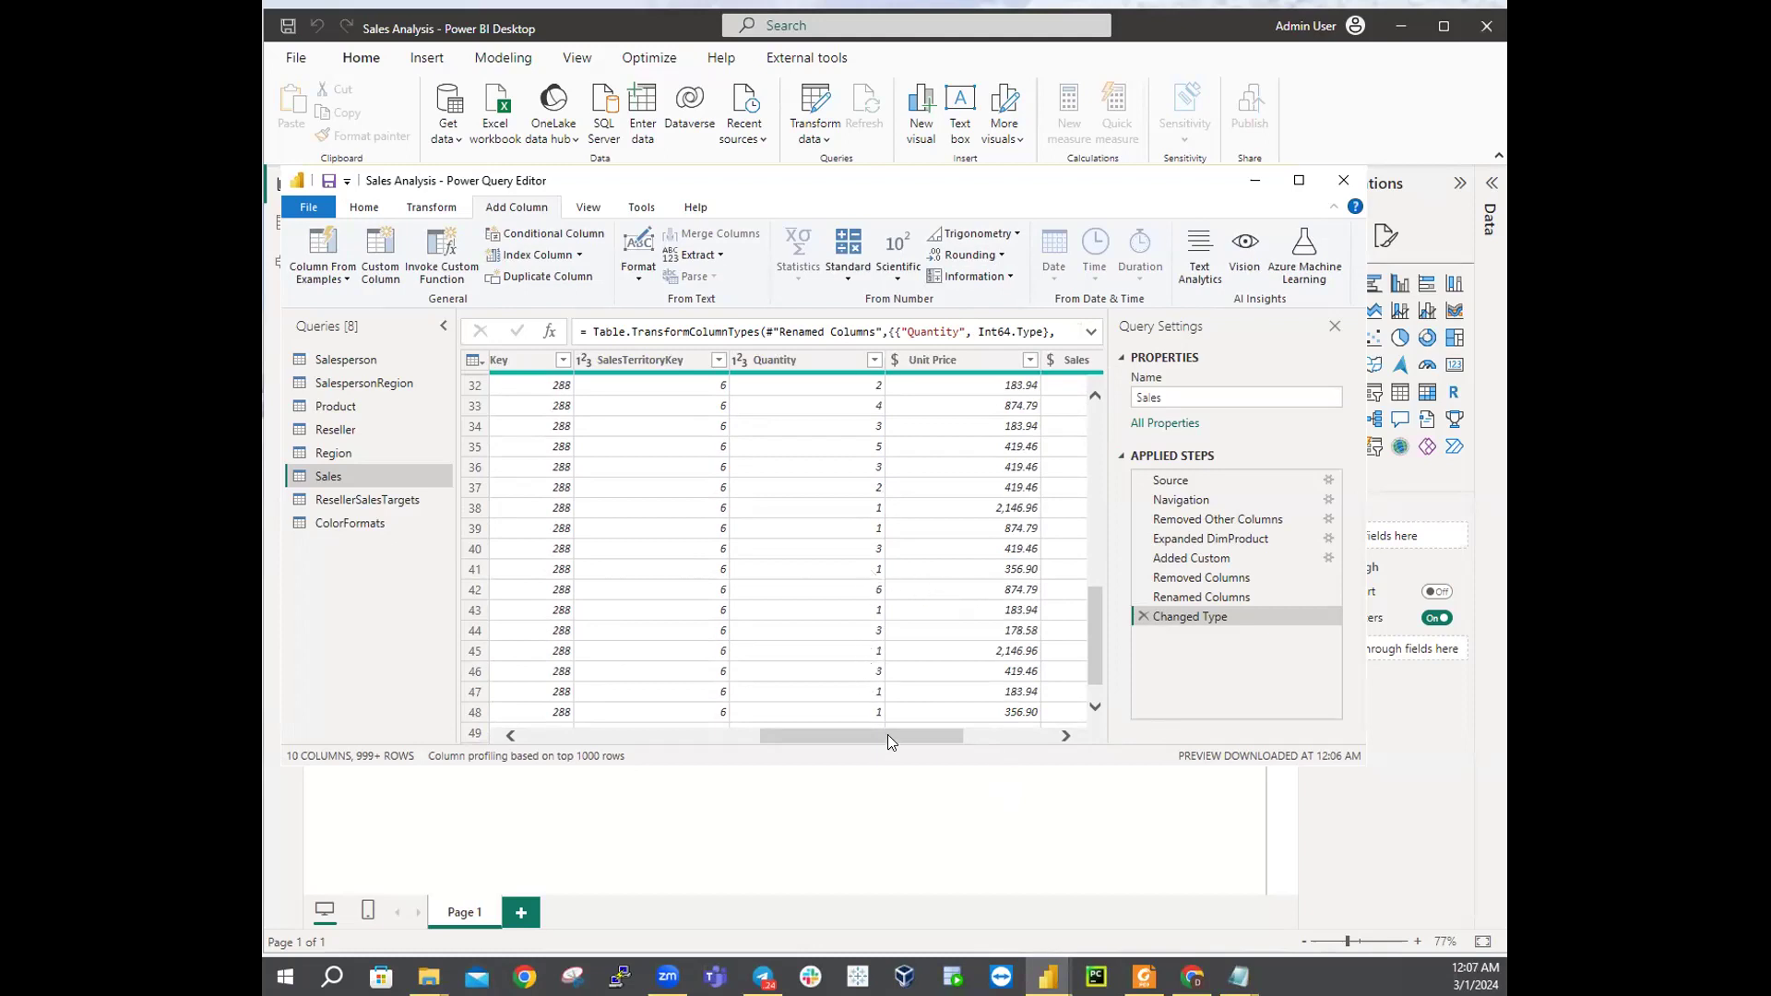
drag(887, 735, 1030, 745)
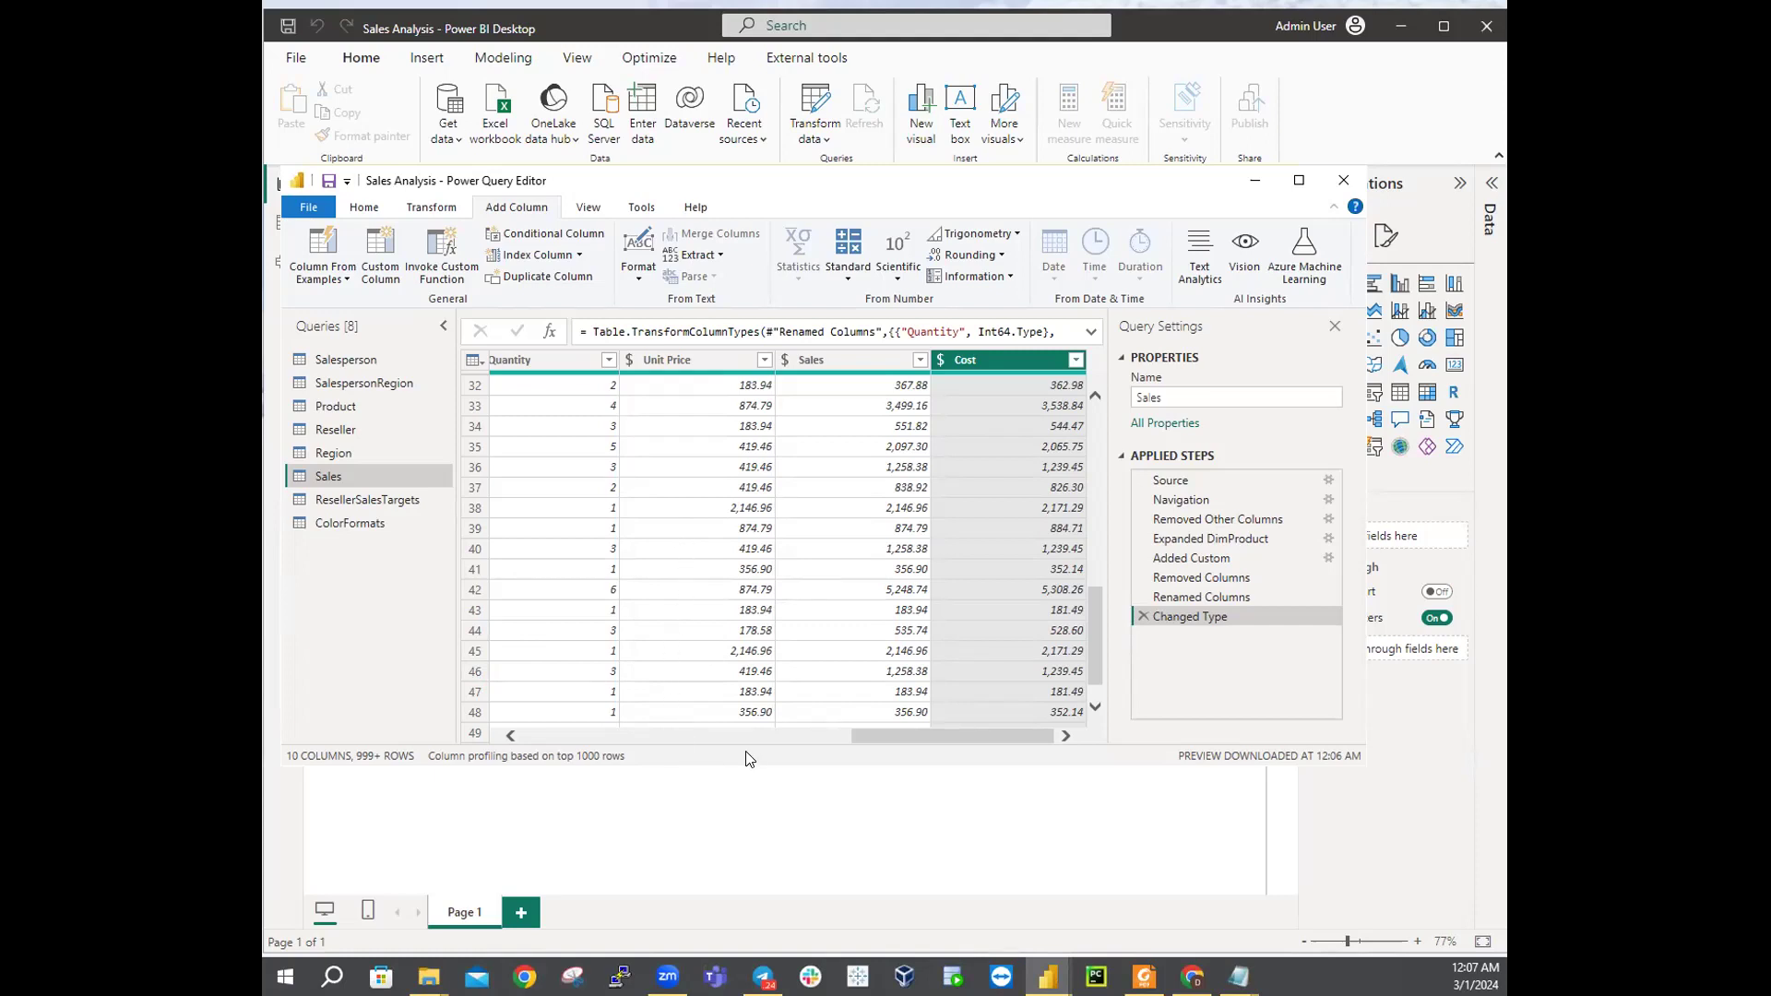
drag(882, 728, 498, 719)
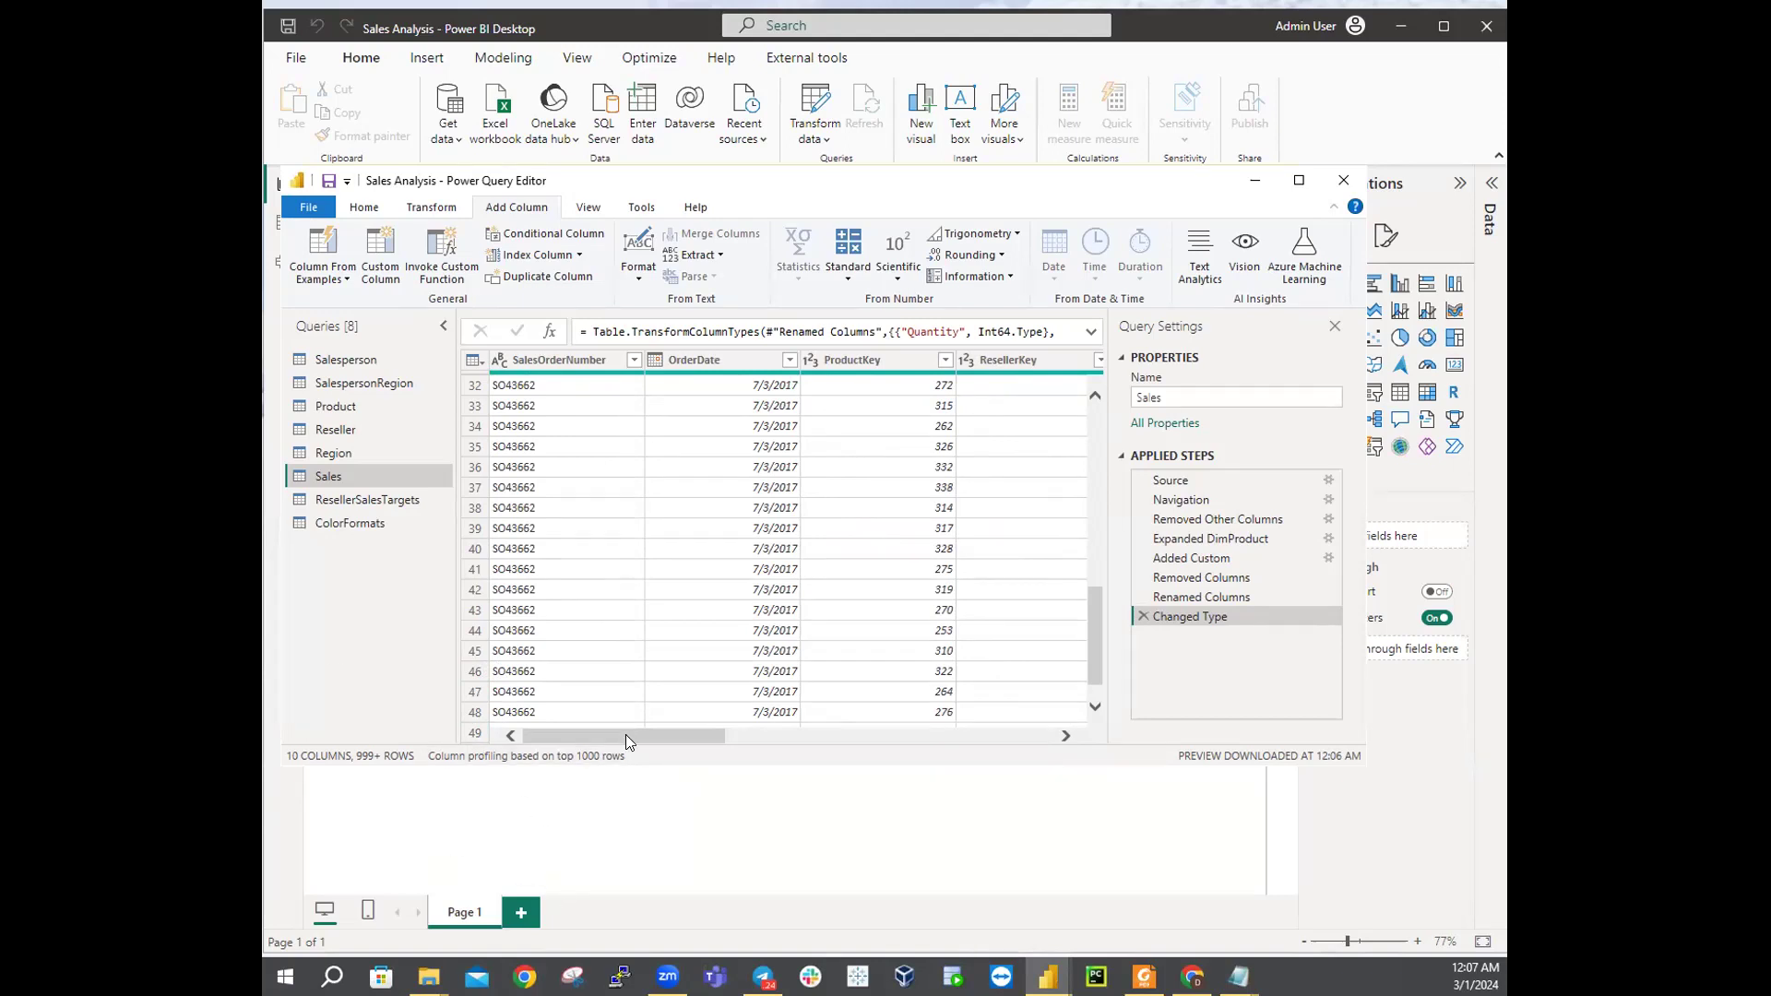
drag(625, 735, 1254, 821)
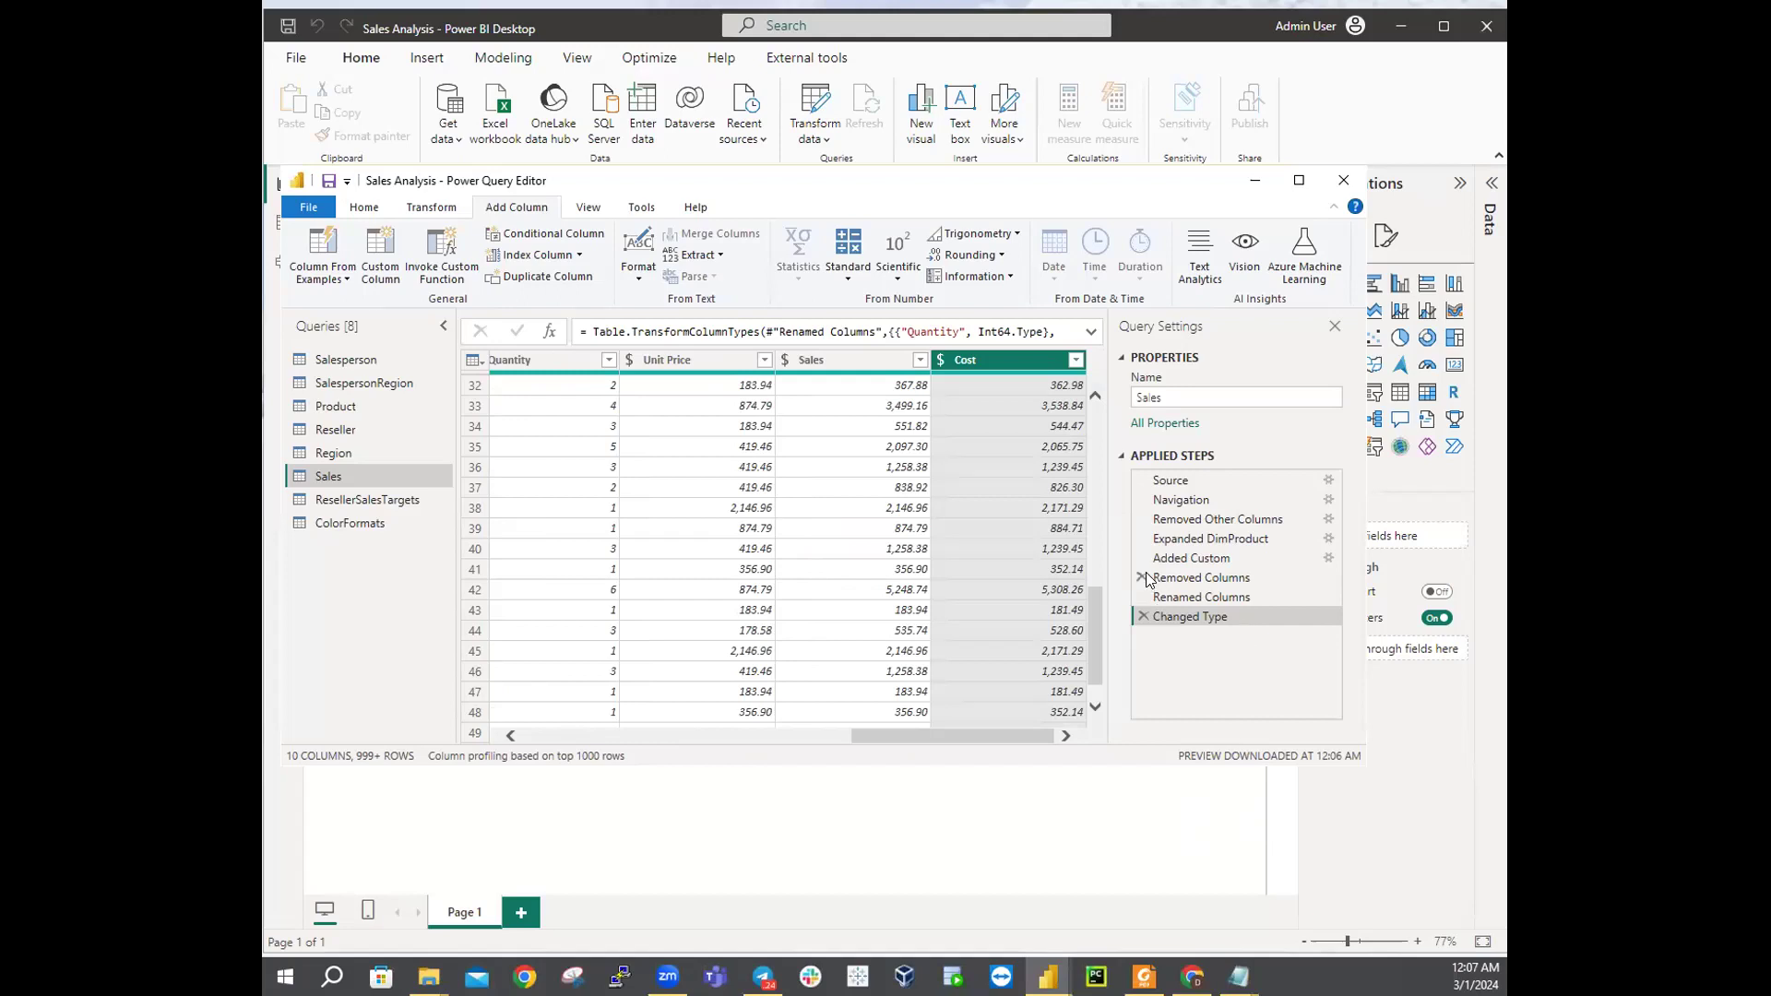
click(940, 359)
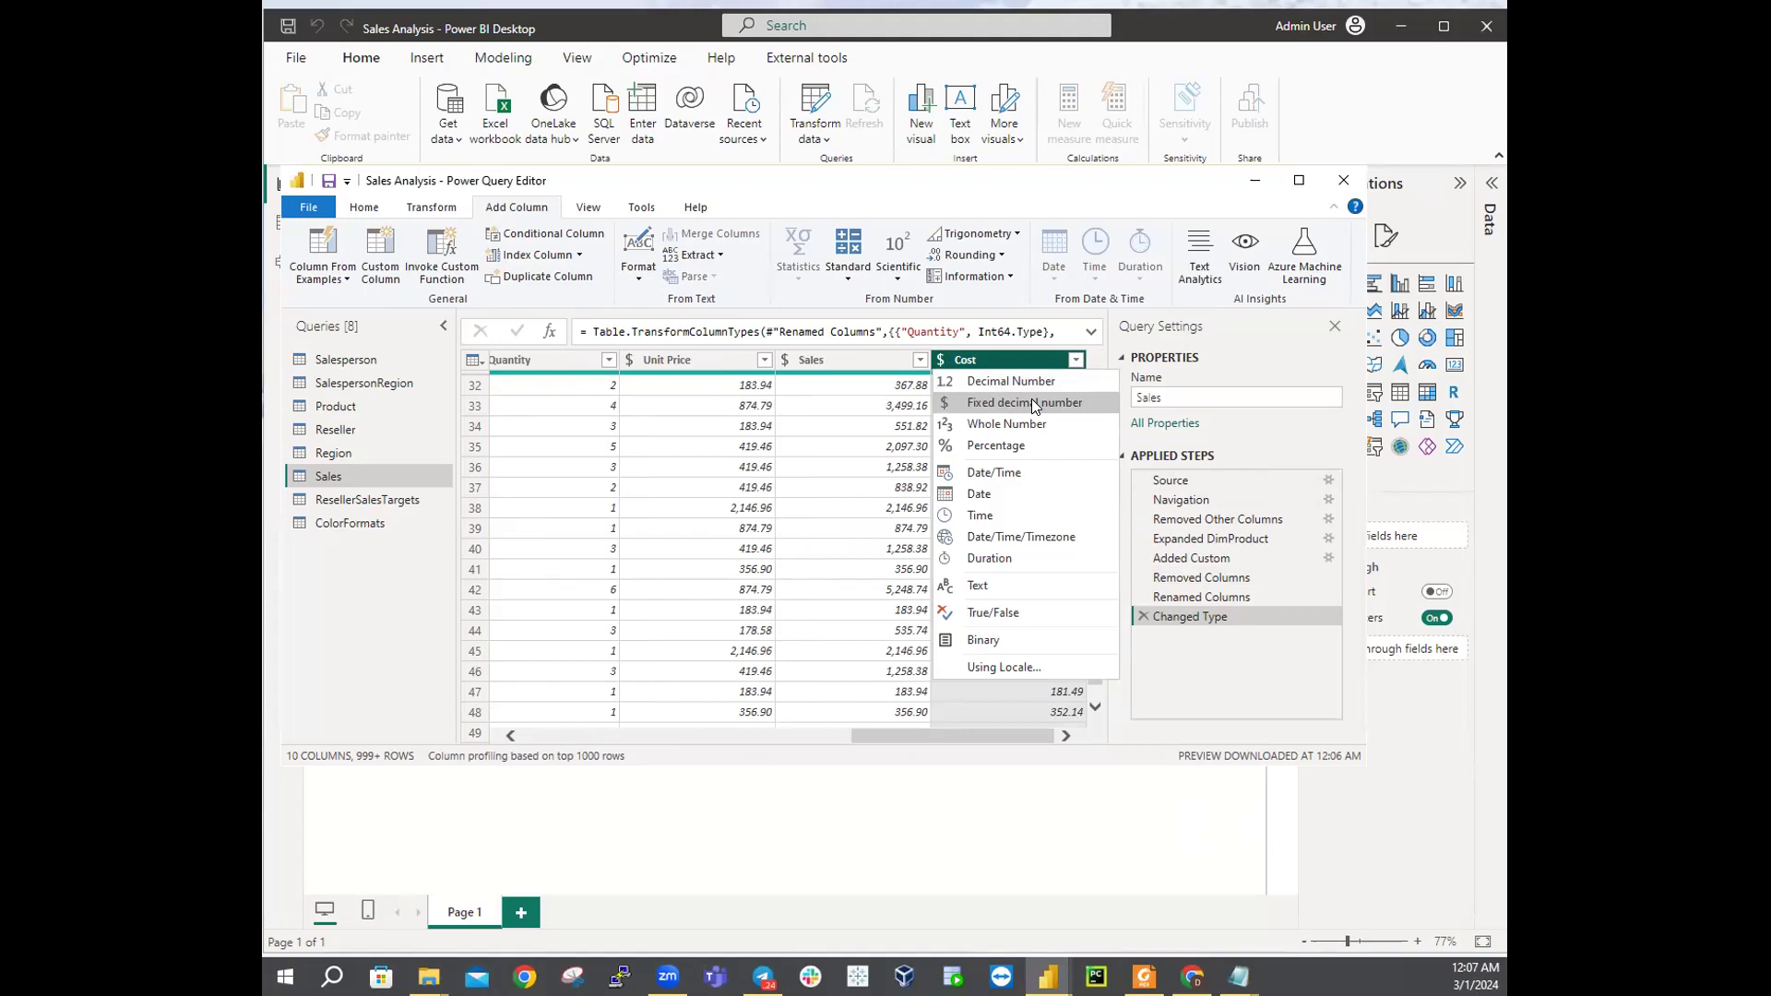
click(1024, 359)
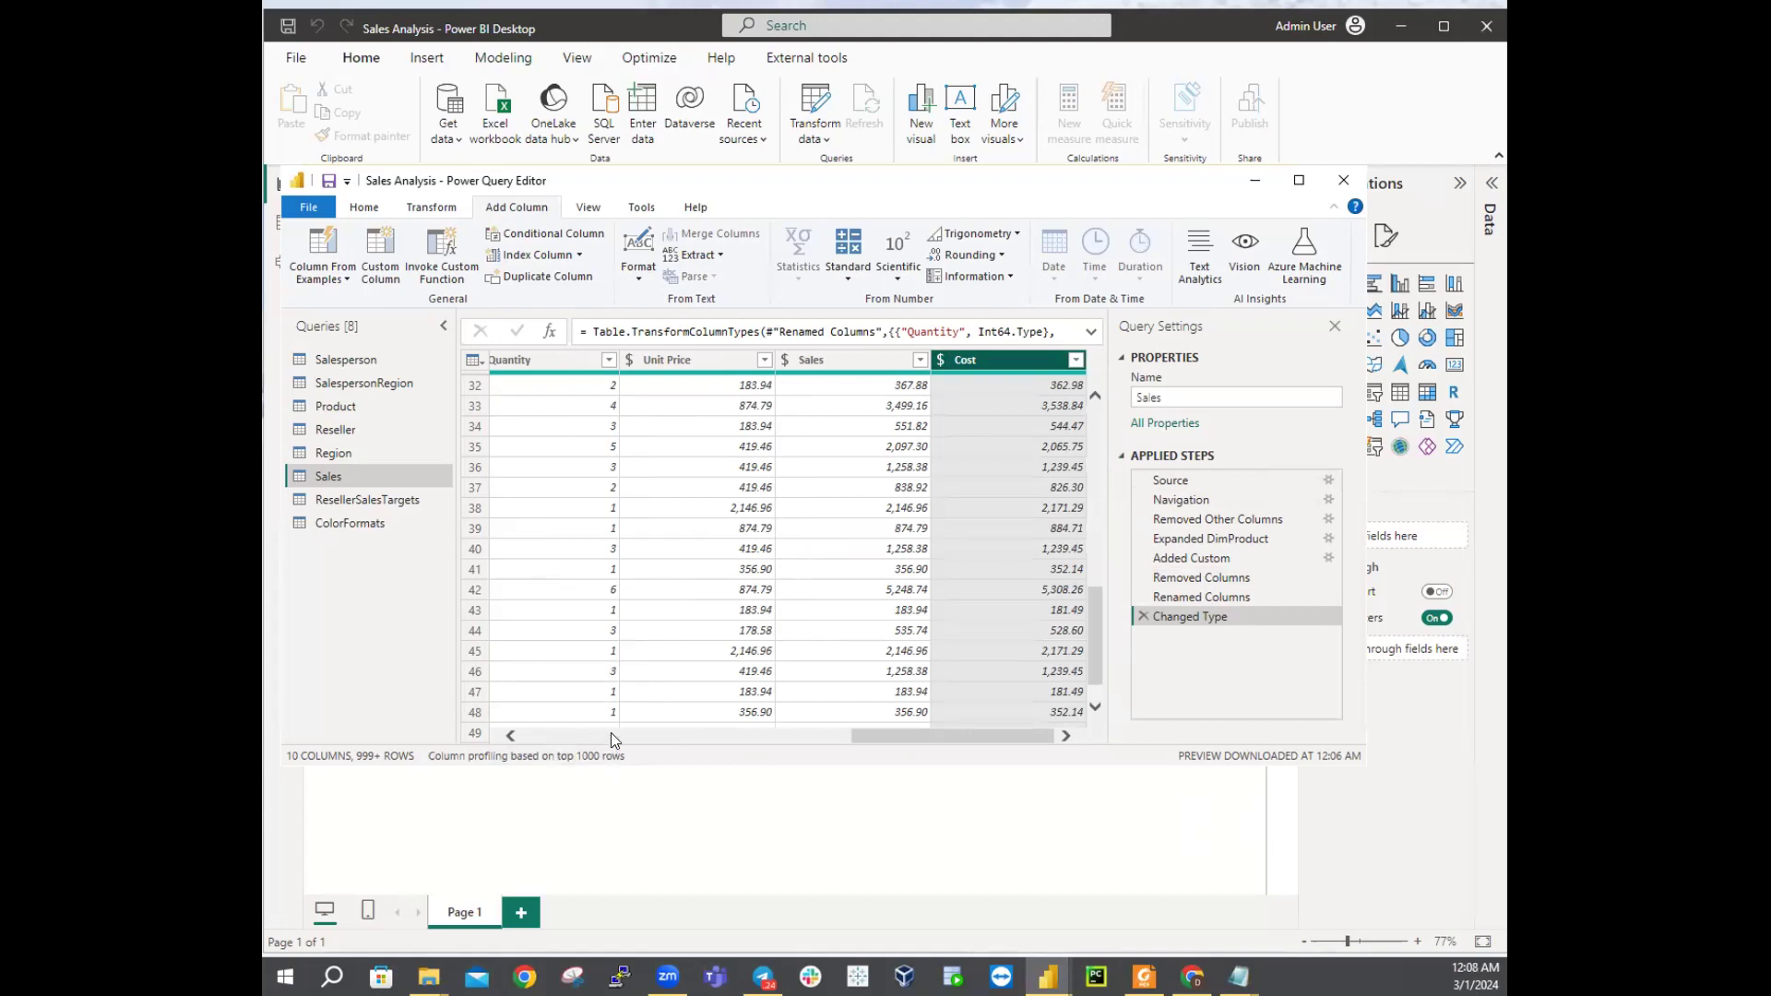
drag(841, 740, 487, 725)
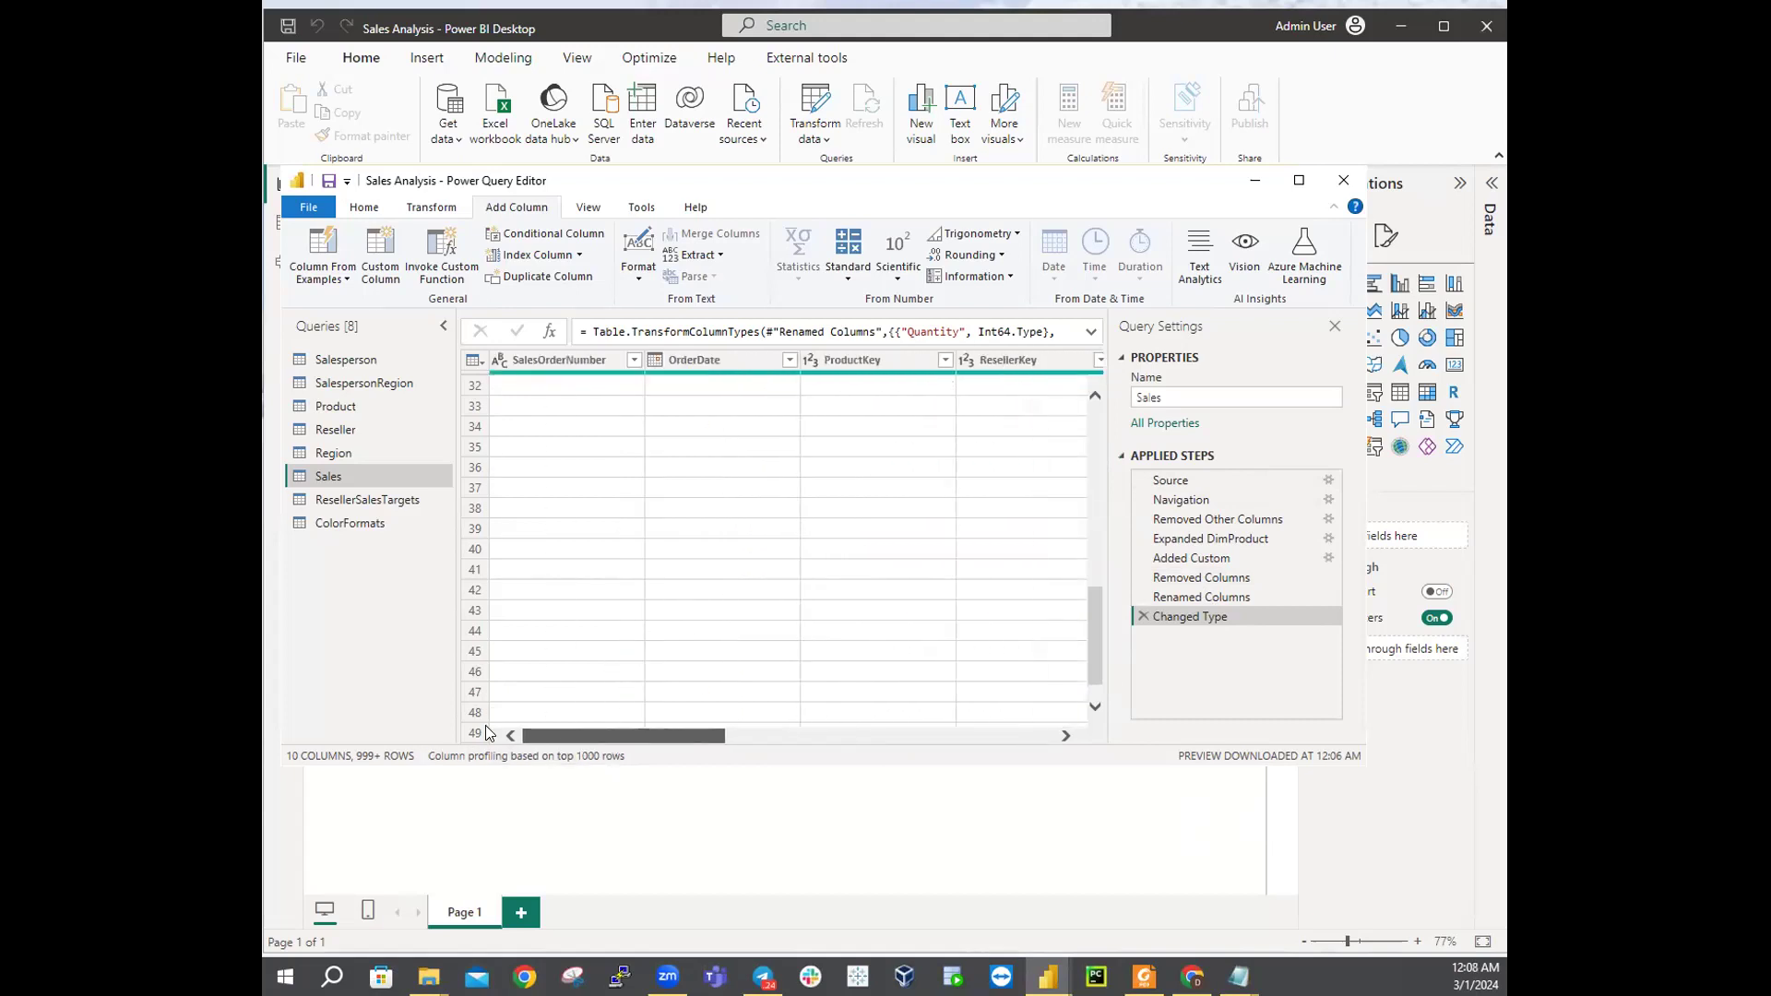
scroll(534, 643, down, 1)
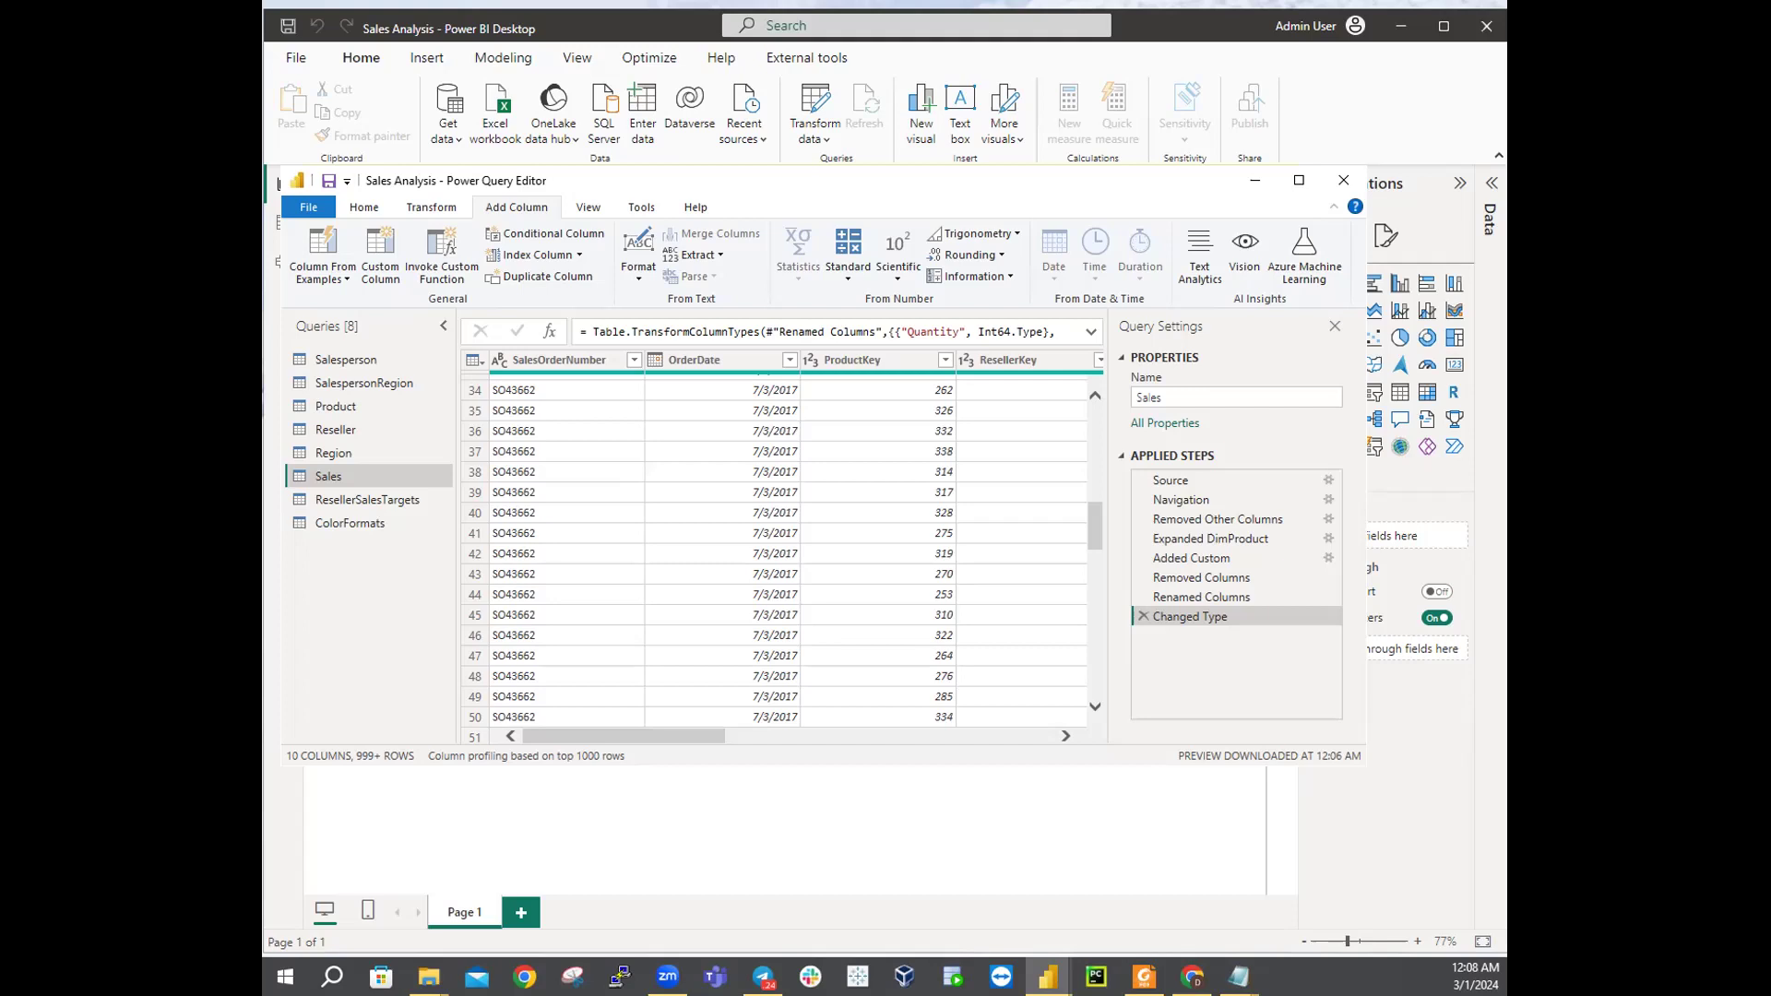
Step: Rename the ResellerSalesTargets query as Targets
right_click(372, 503)
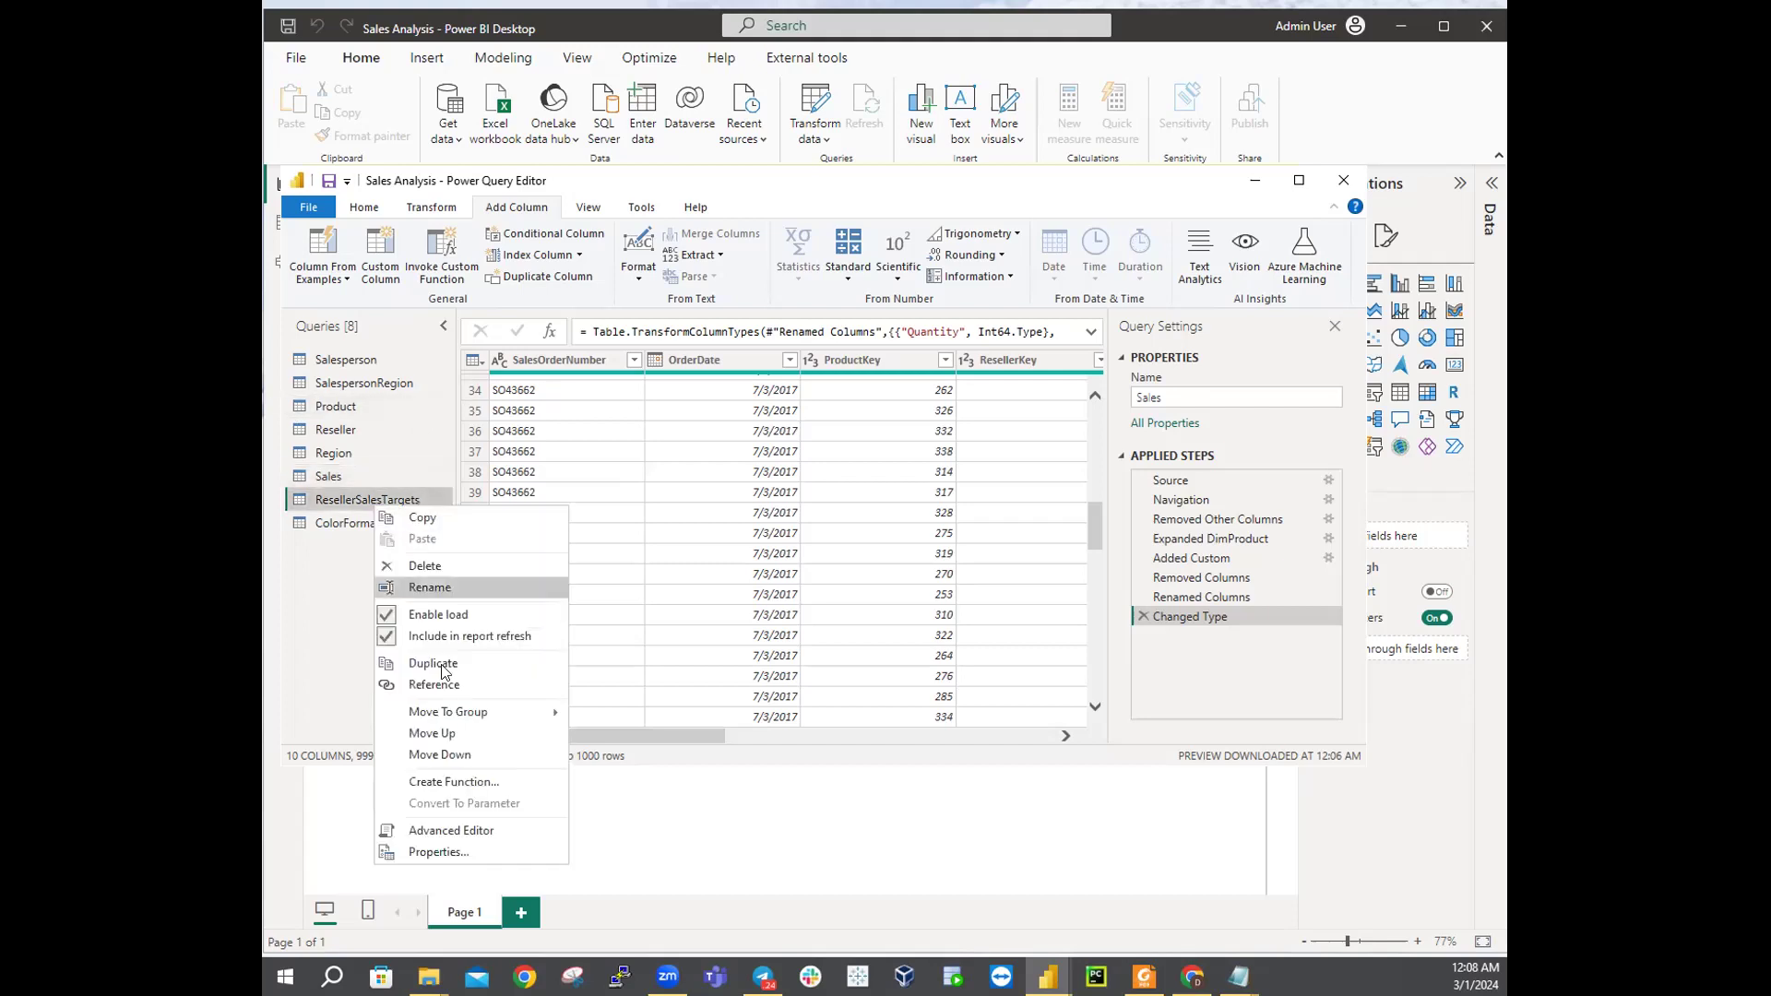
click(457, 588)
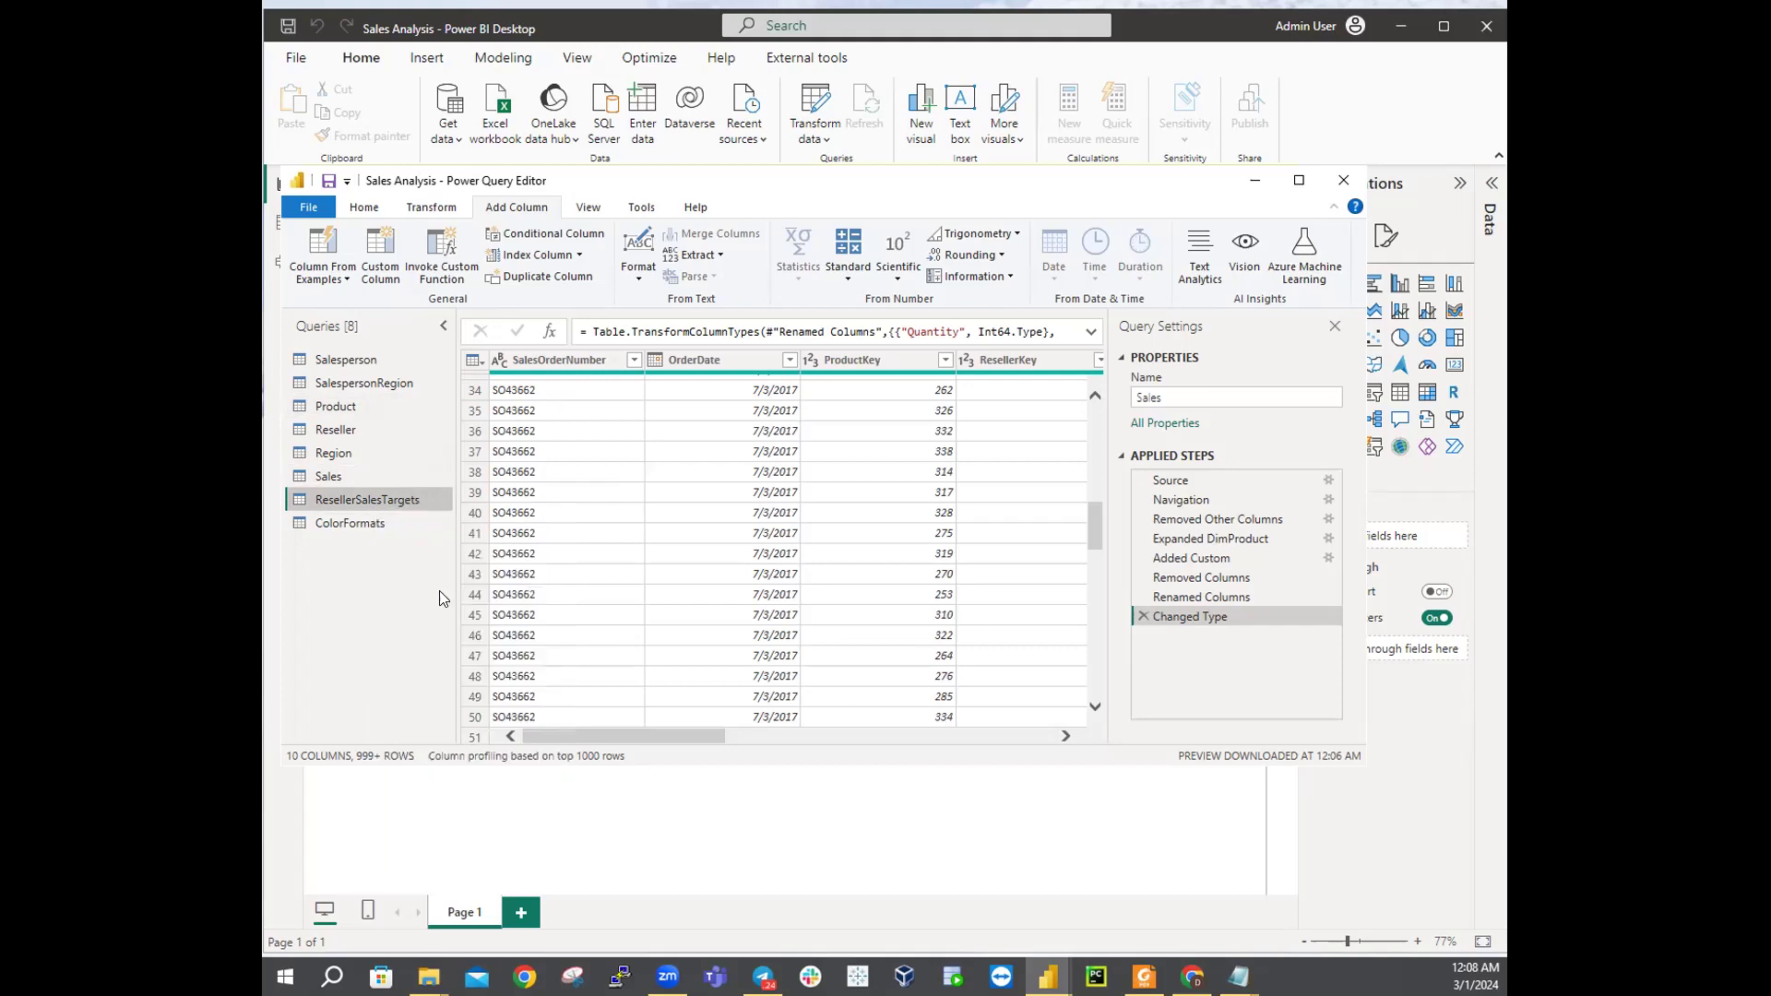
click(386, 497)
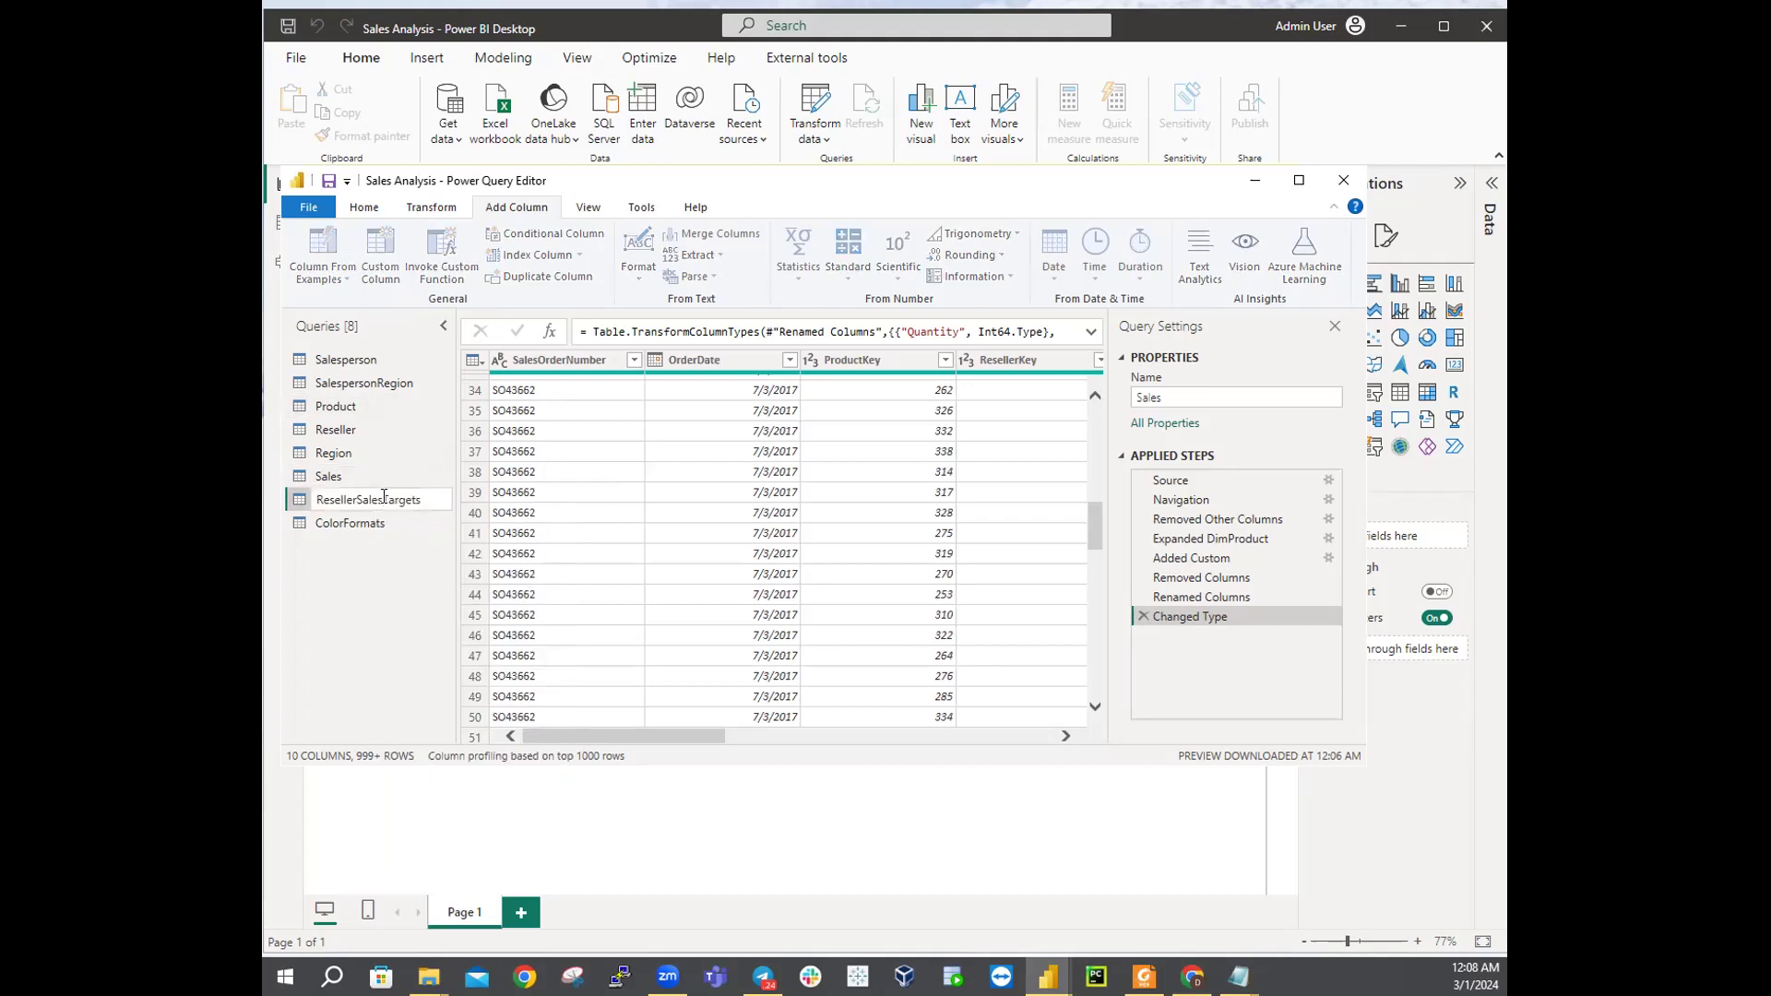
right_click(386, 499)
right_click(346, 509)
click(330, 585)
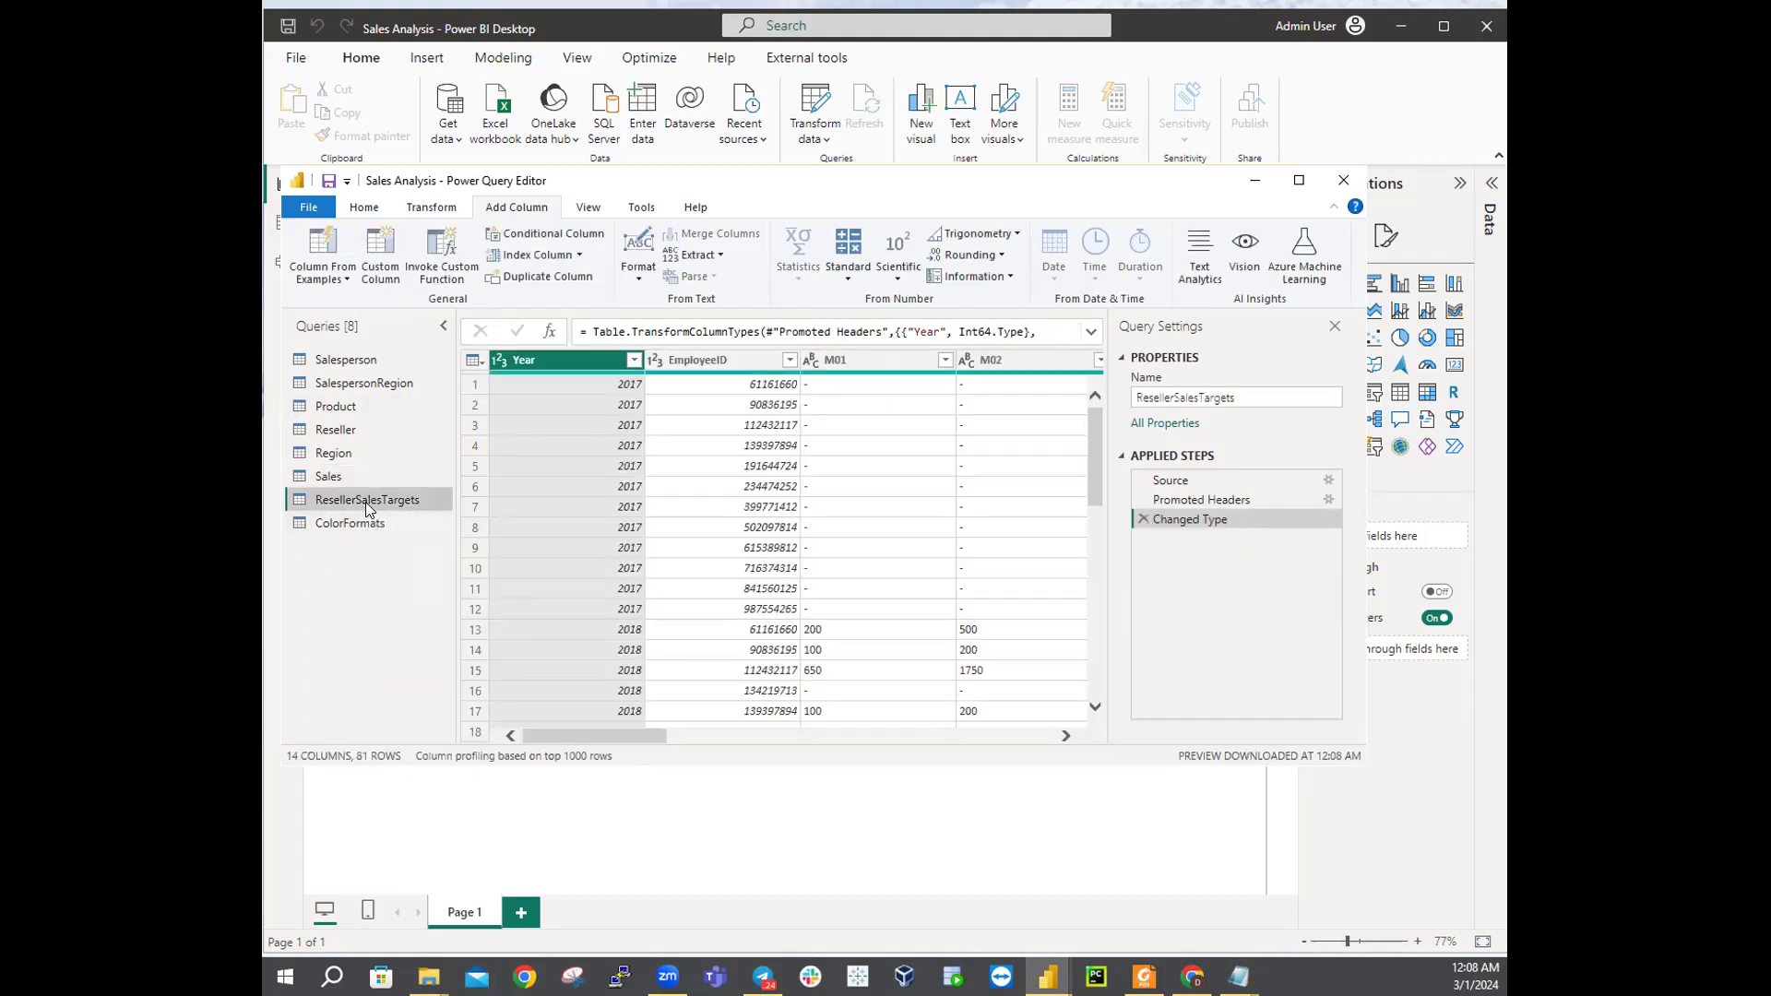
double_click(365, 502)
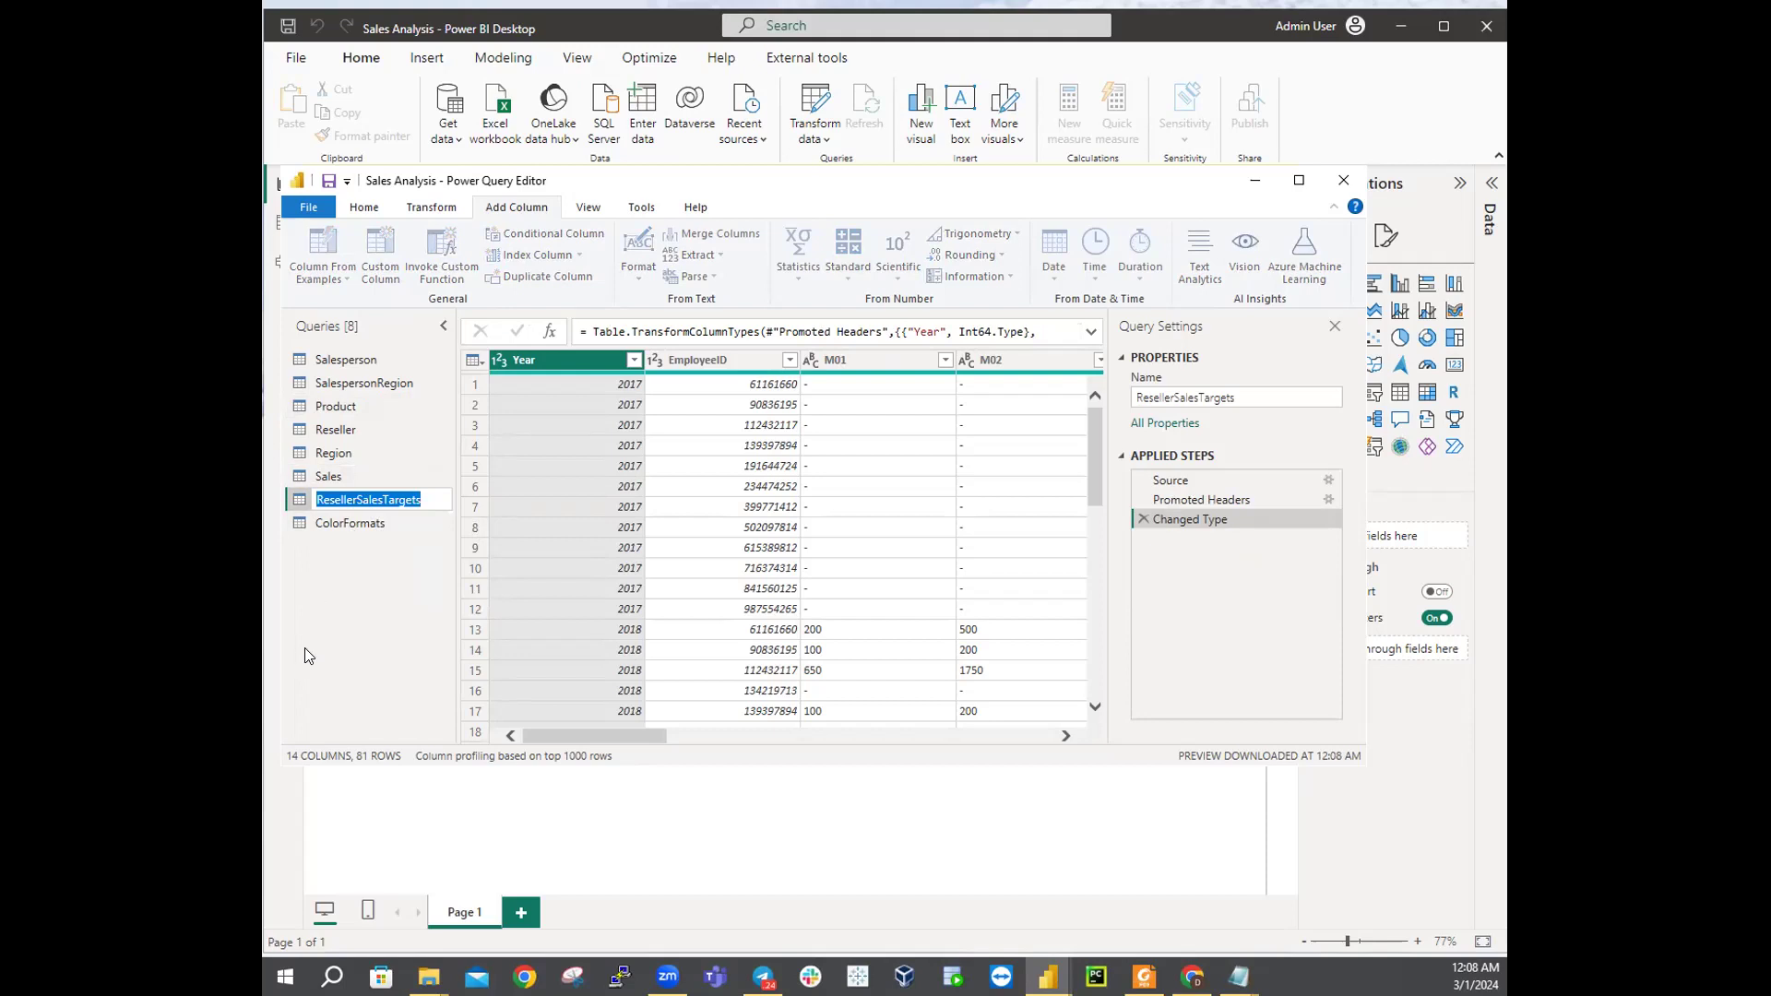
click(383, 498)
drag(383, 498, 306, 499)
click(386, 498)
right_click(386, 498)
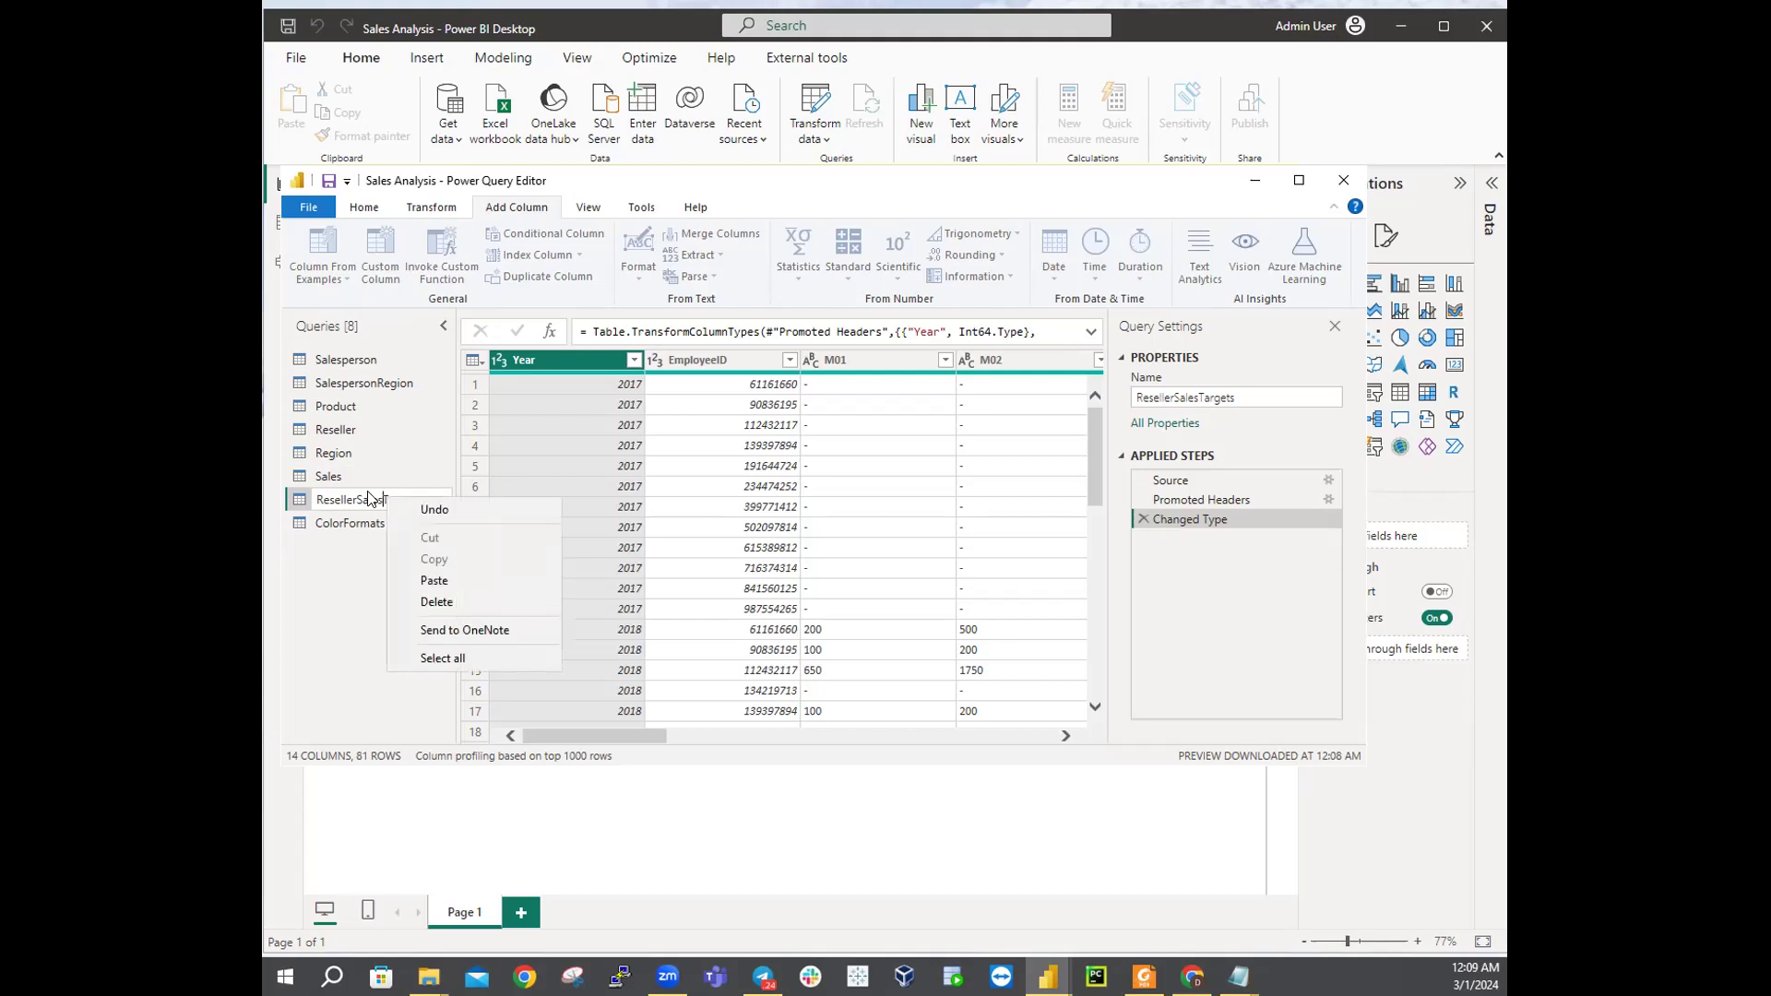
click(350, 499)
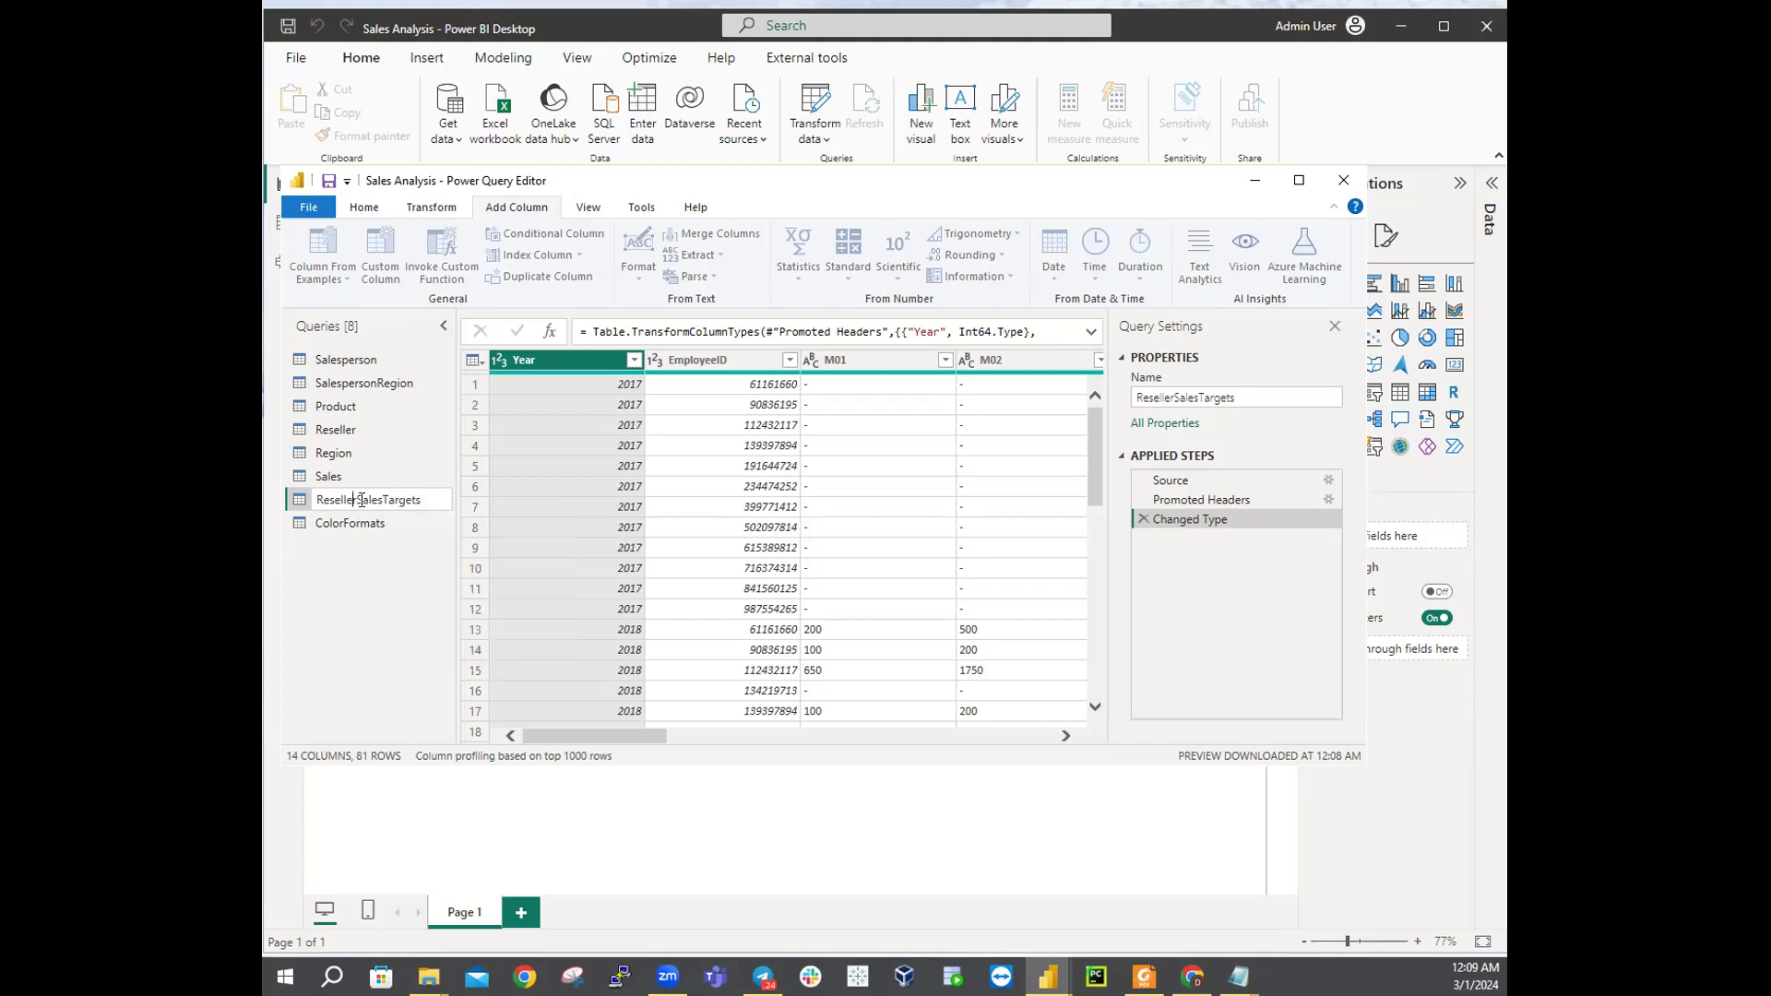
double_click(369, 499)
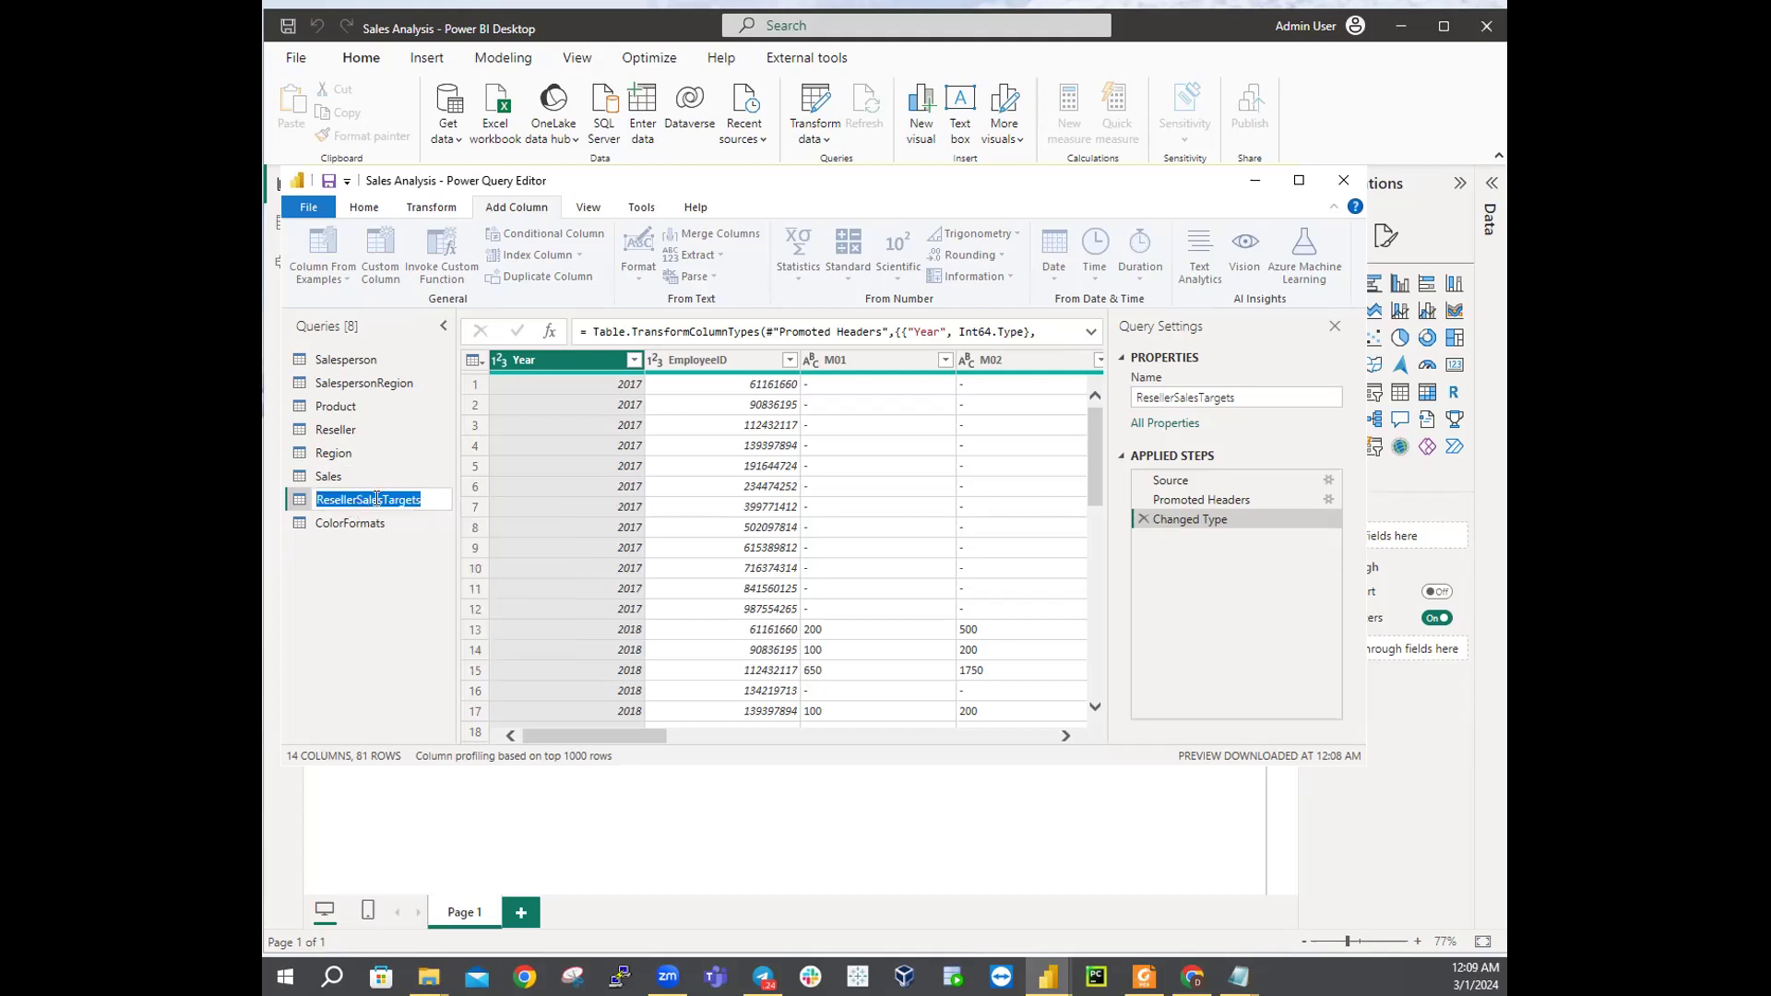
click(383, 499)
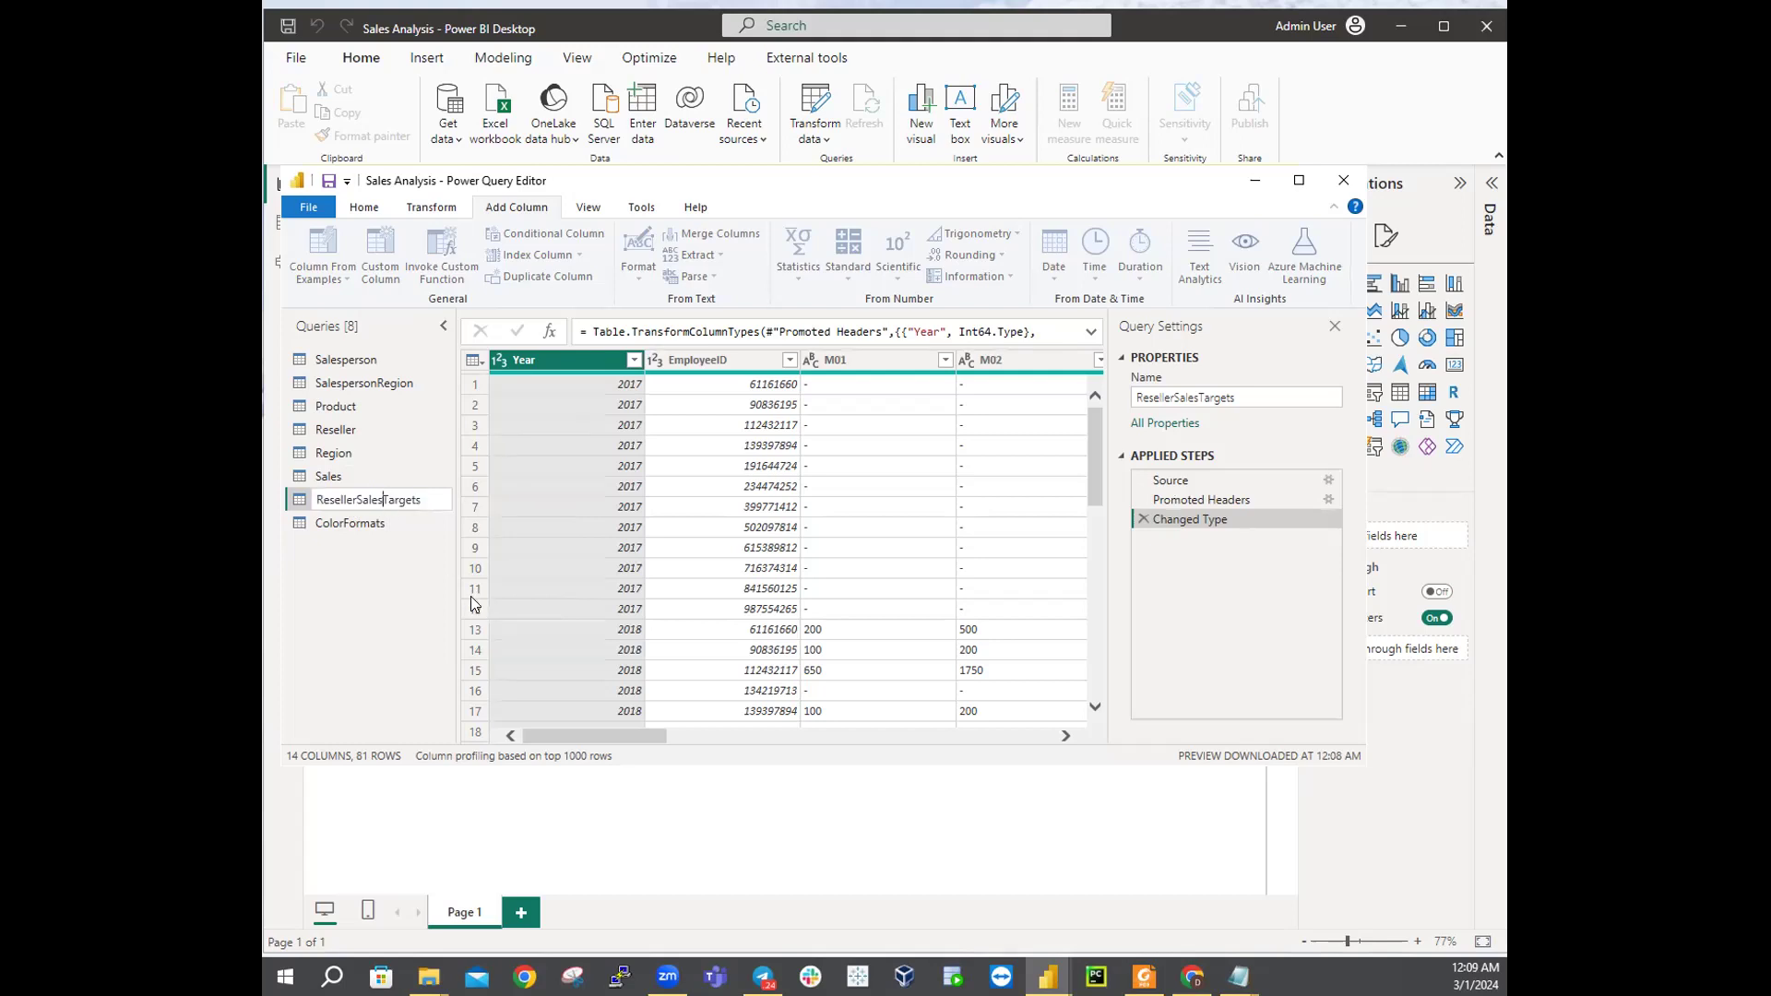
key(BackSpace)
key(BackSpace)
key(BackSpace)
key(BackSpace)
key(BackSpace)
key(BackSpace)
key(BackSpace)
key(BackSpace)
key(BackSpace)
key(BackSpace)
key(BackSpace)
key(BackSpace)
key(BackSpace)
key(Return)
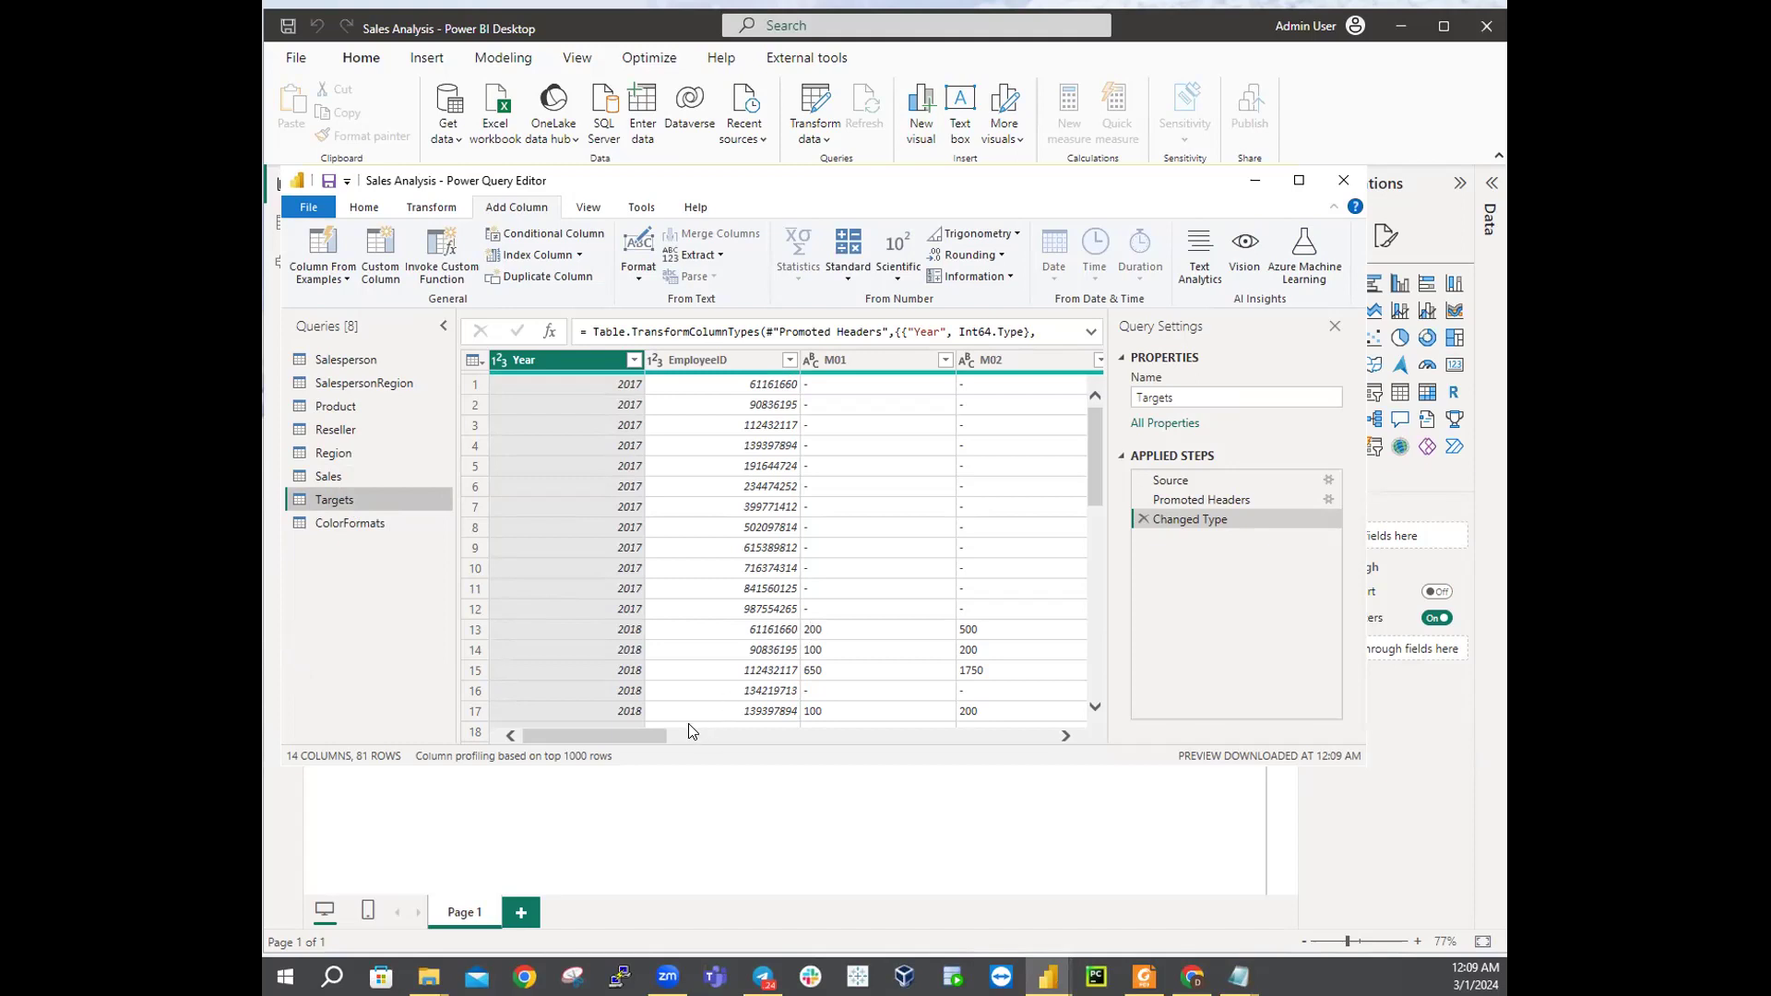
Step: Unpivot all columns of the Targets query other than Year and EmployeeID
drag(590, 730, 703, 712)
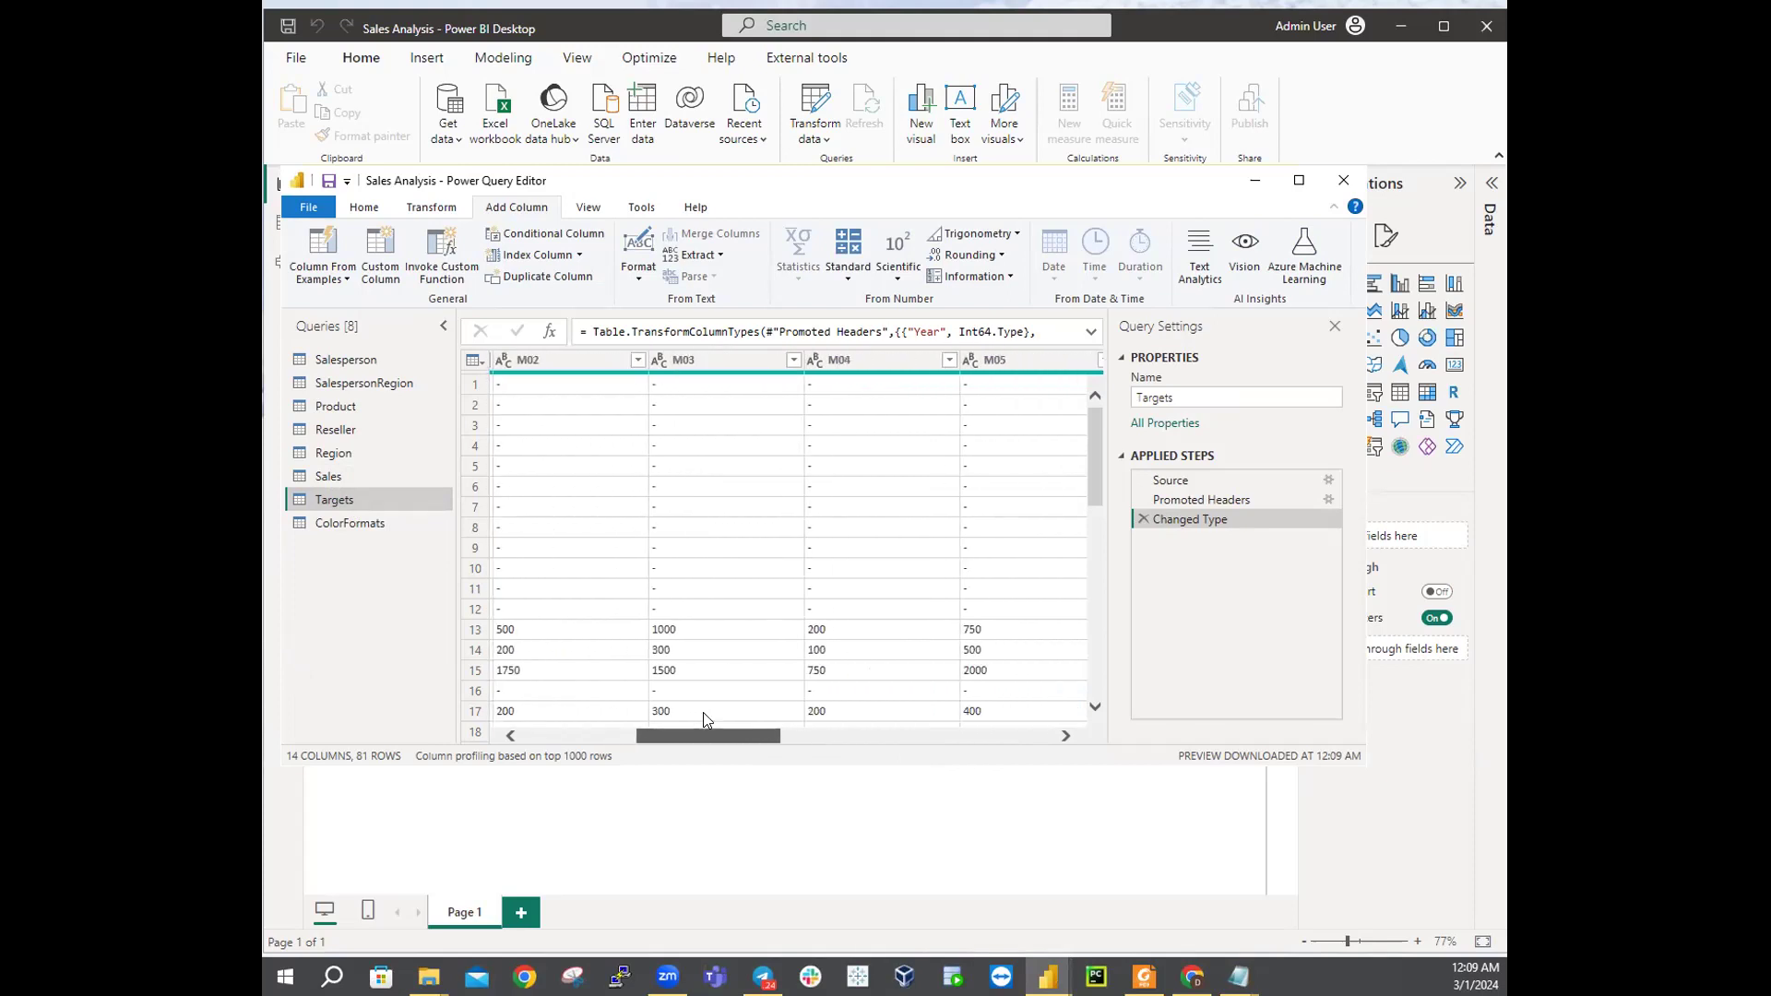
drag(703, 712, 636, 715)
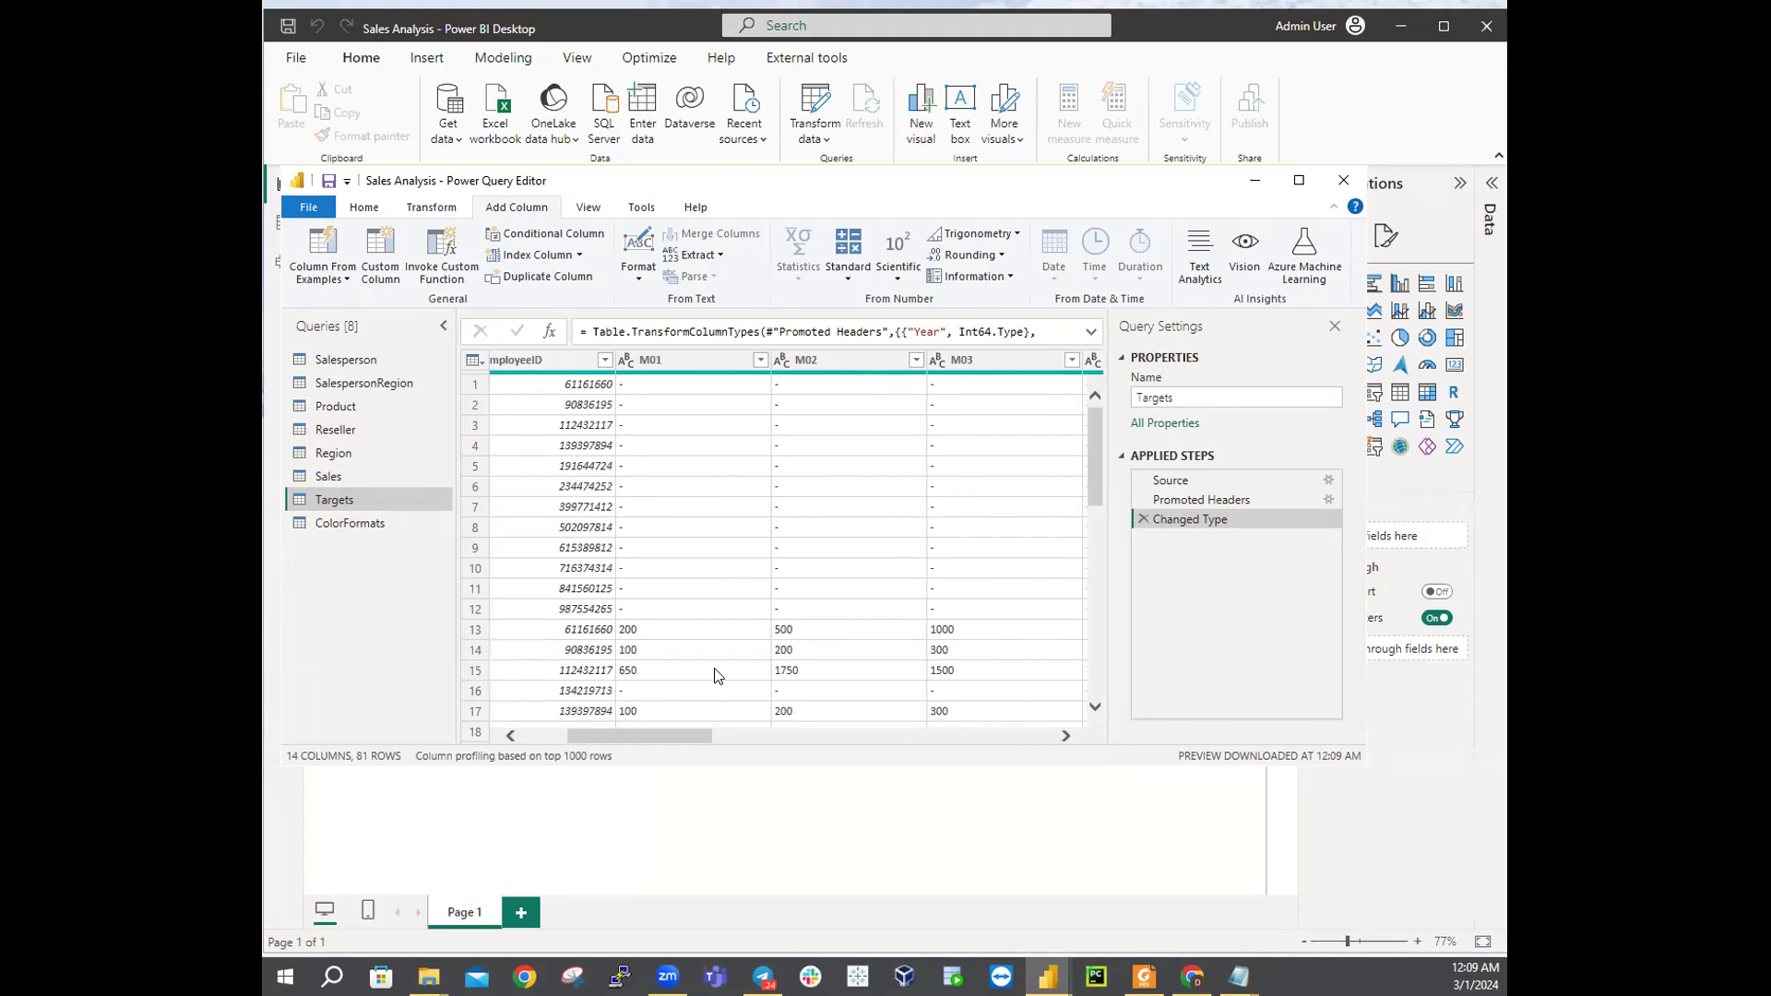
scroll(872, 595, down, 10)
scroll(875, 624, down, 10)
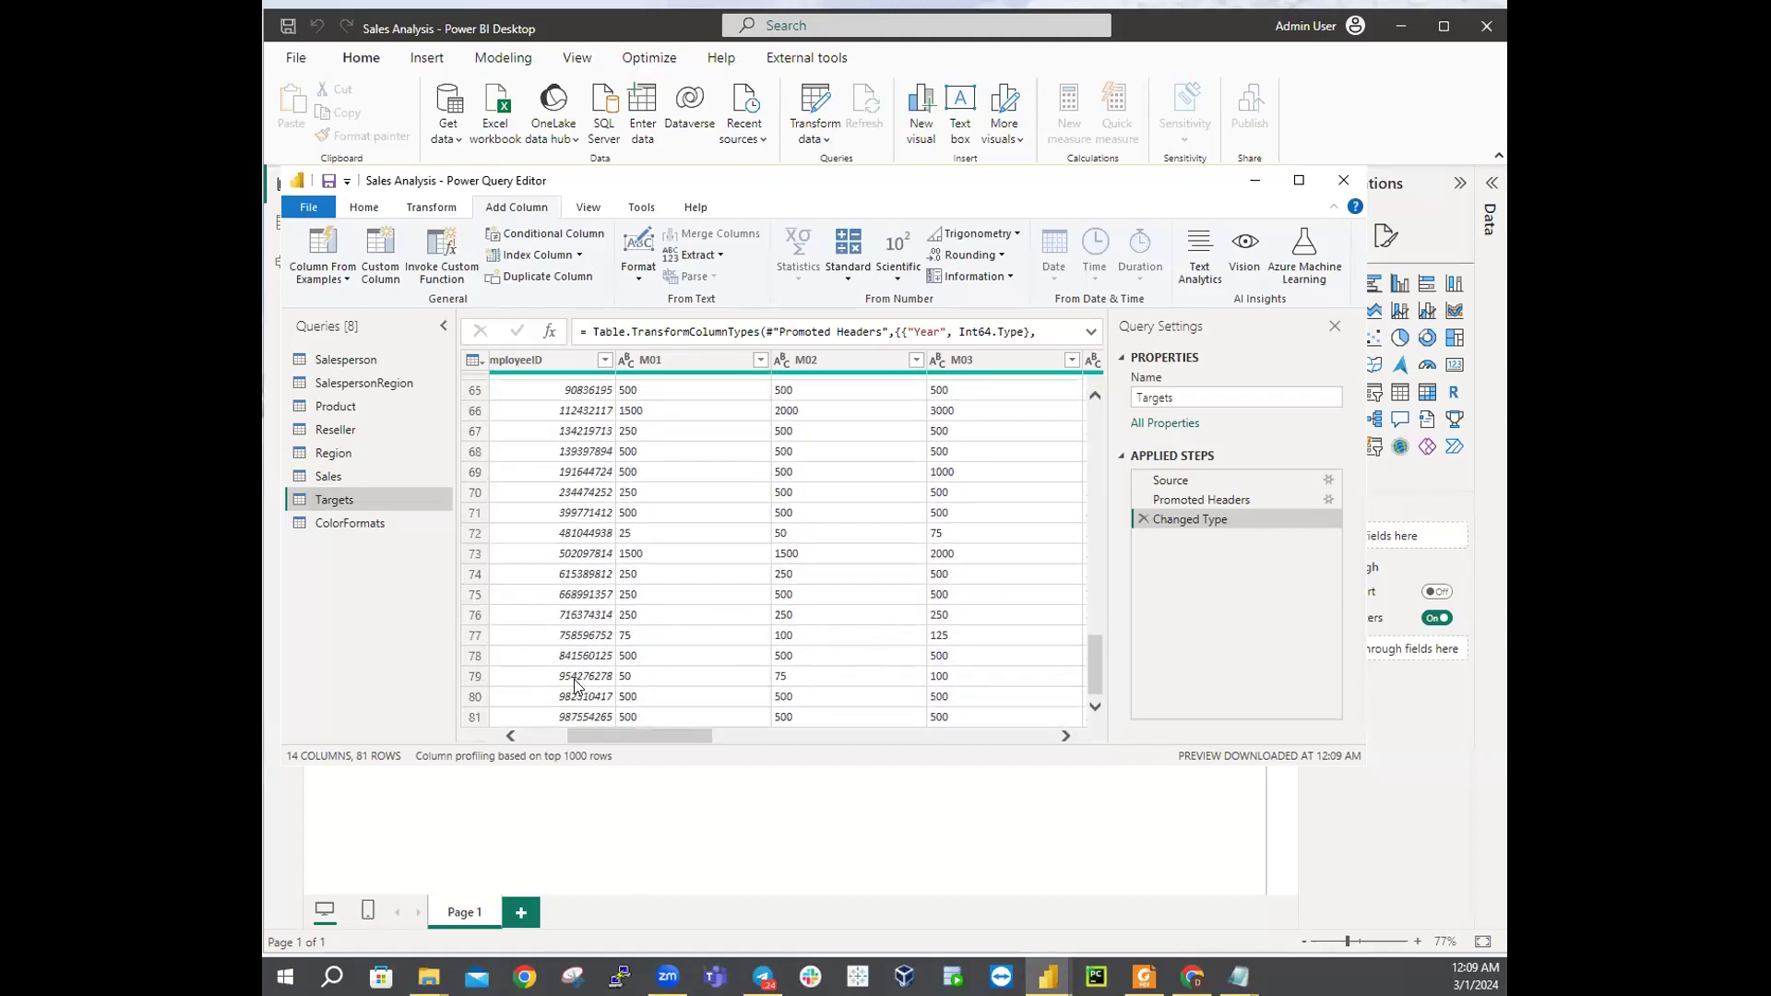
drag(609, 733, 433, 701)
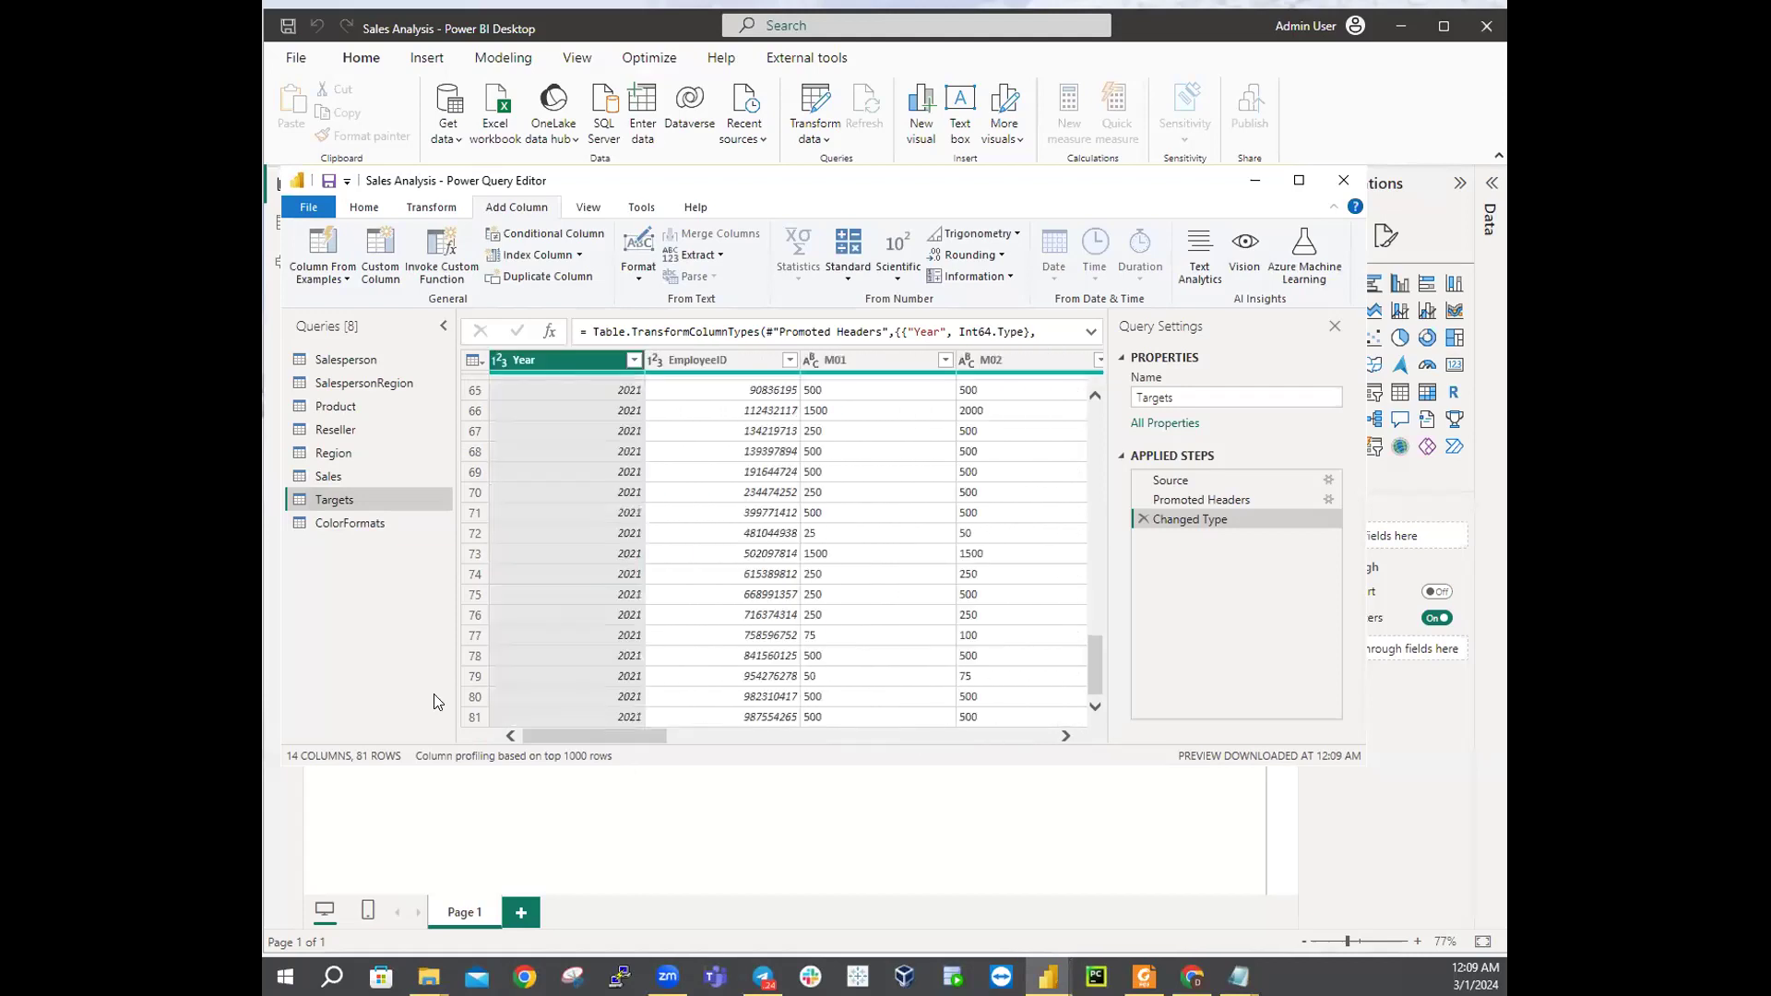
right_click(429, 645)
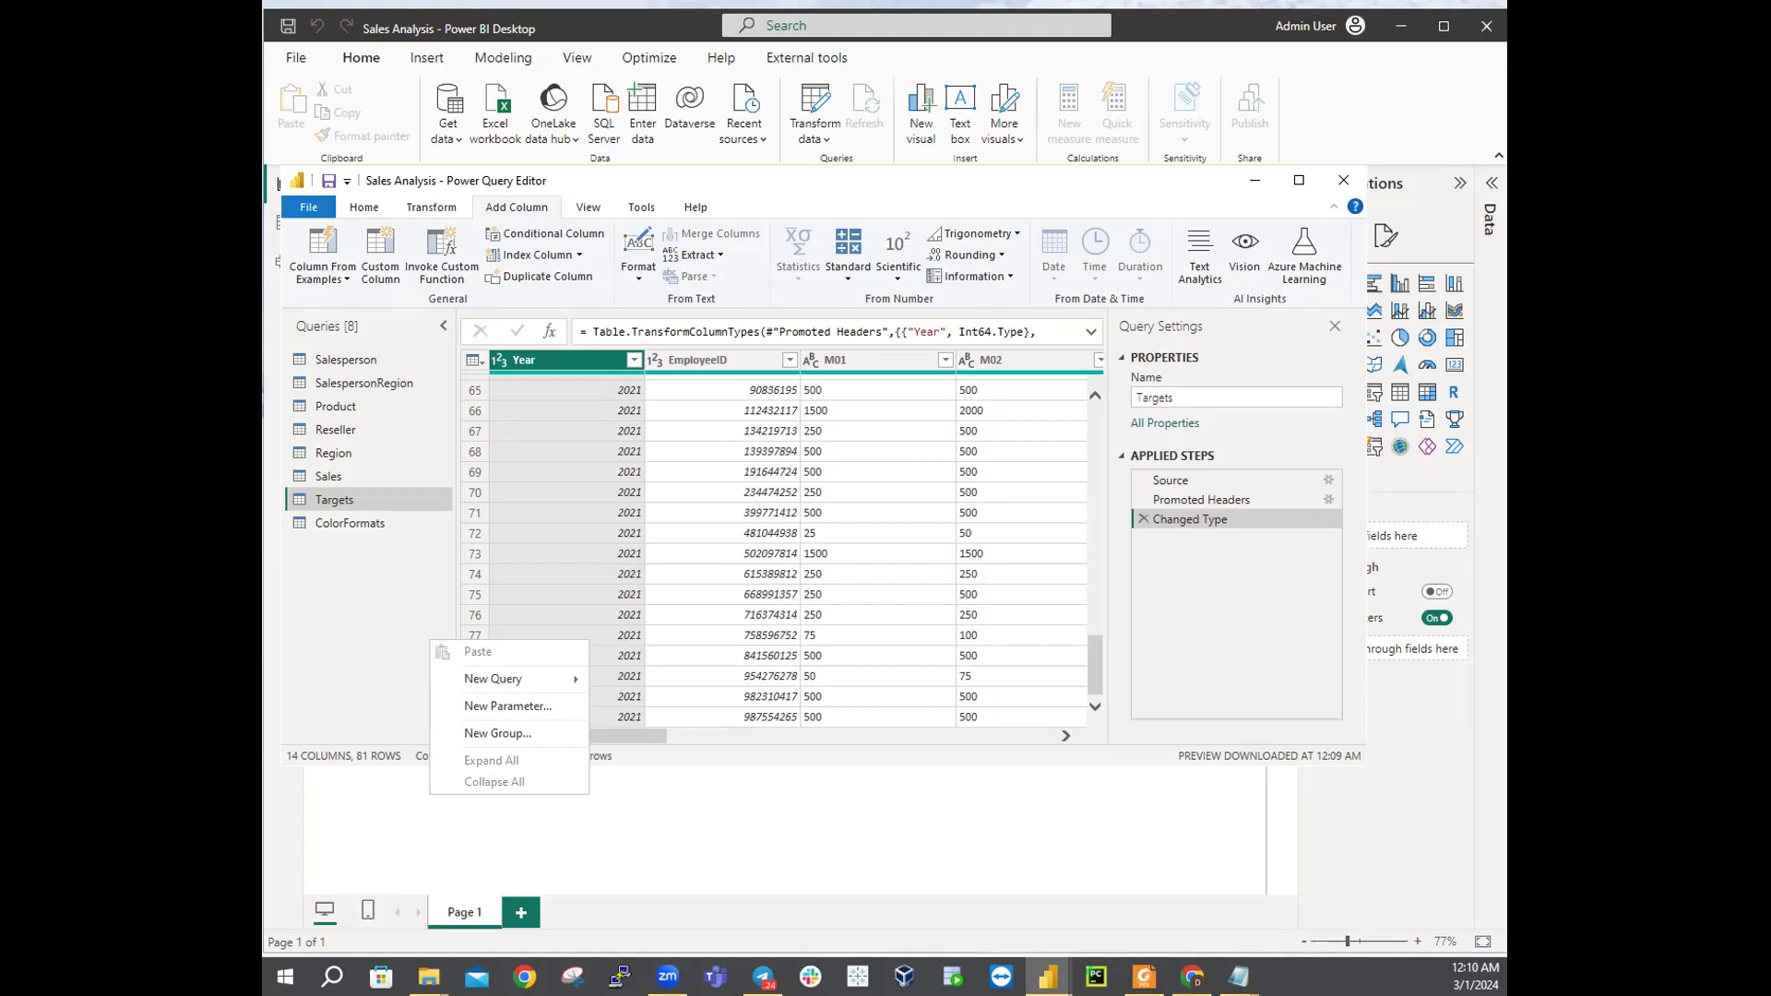
click(574, 360)
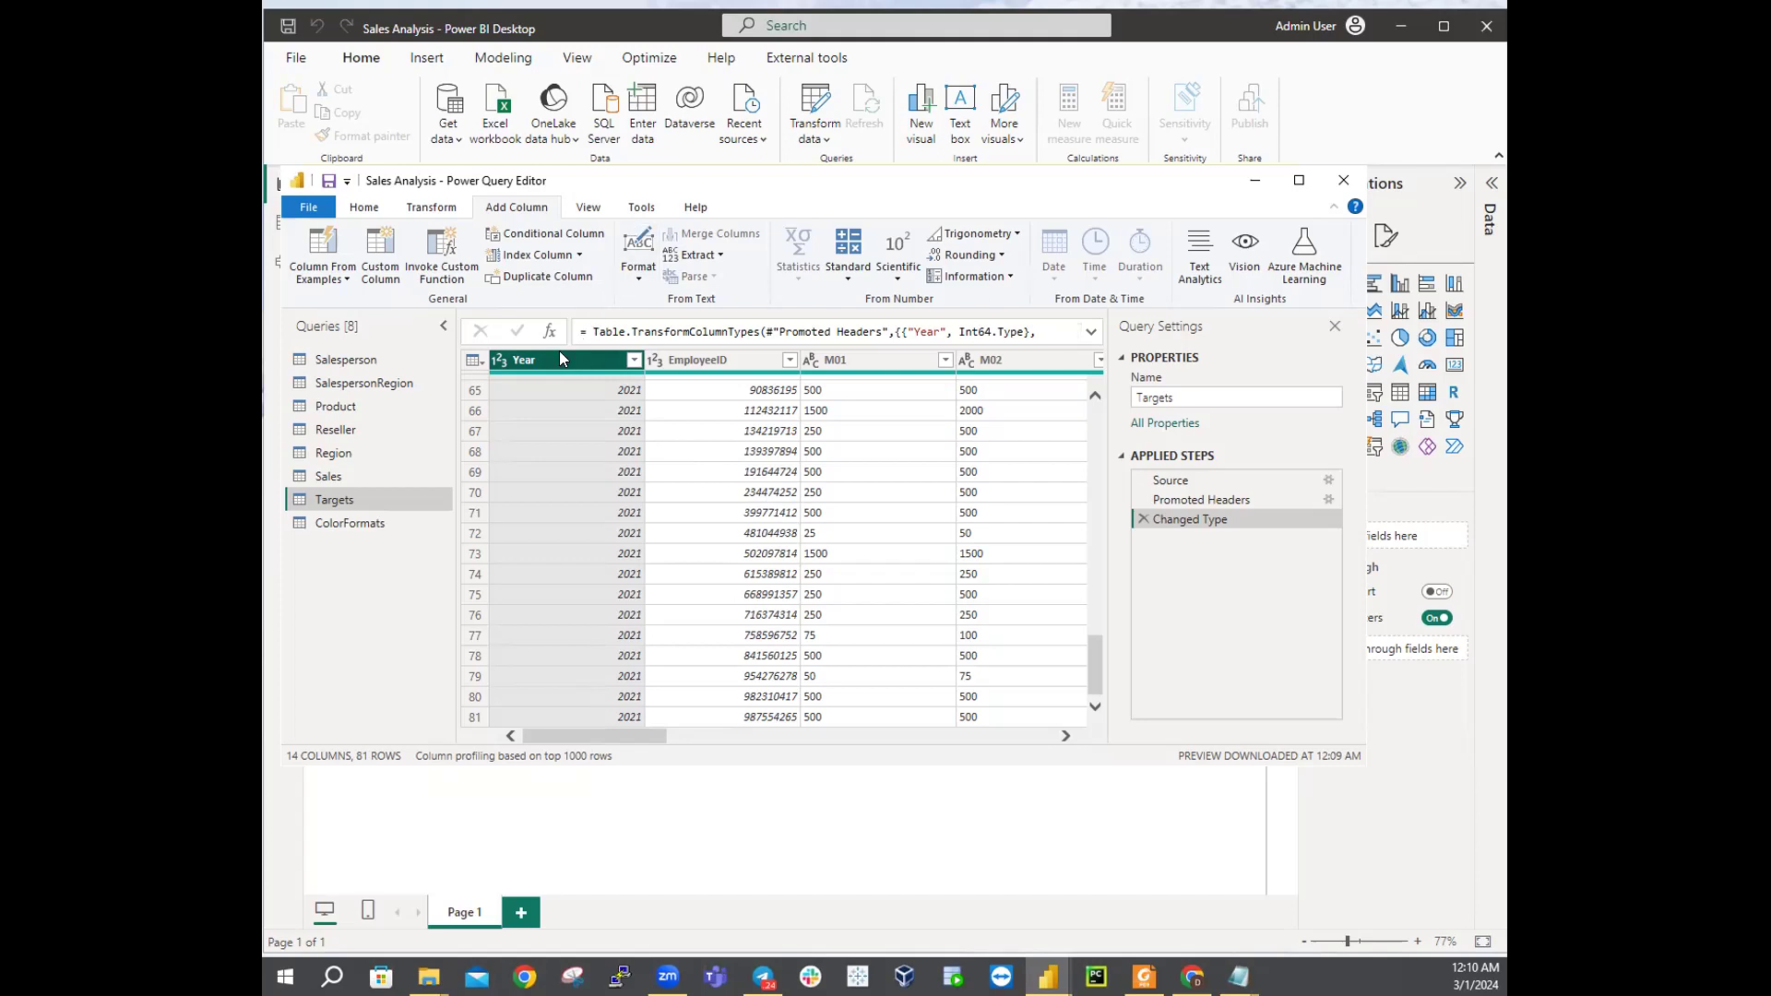
ctrl+click(685, 353)
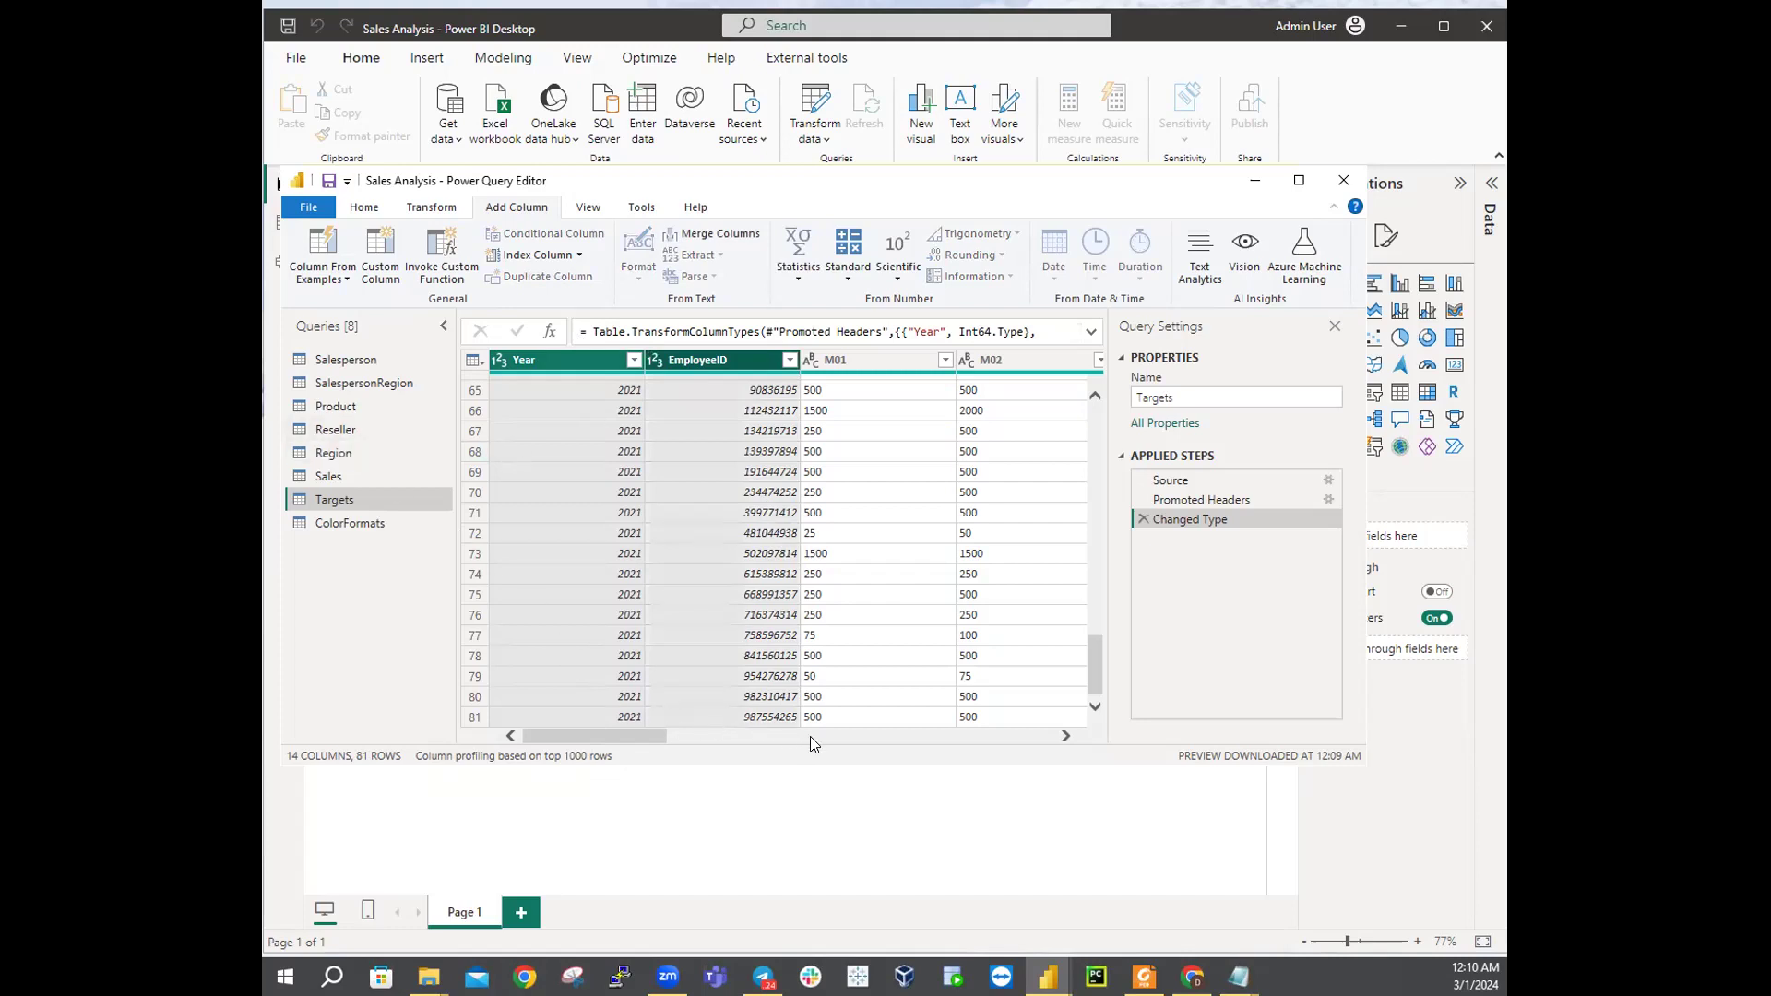
drag(603, 735, 399, 720)
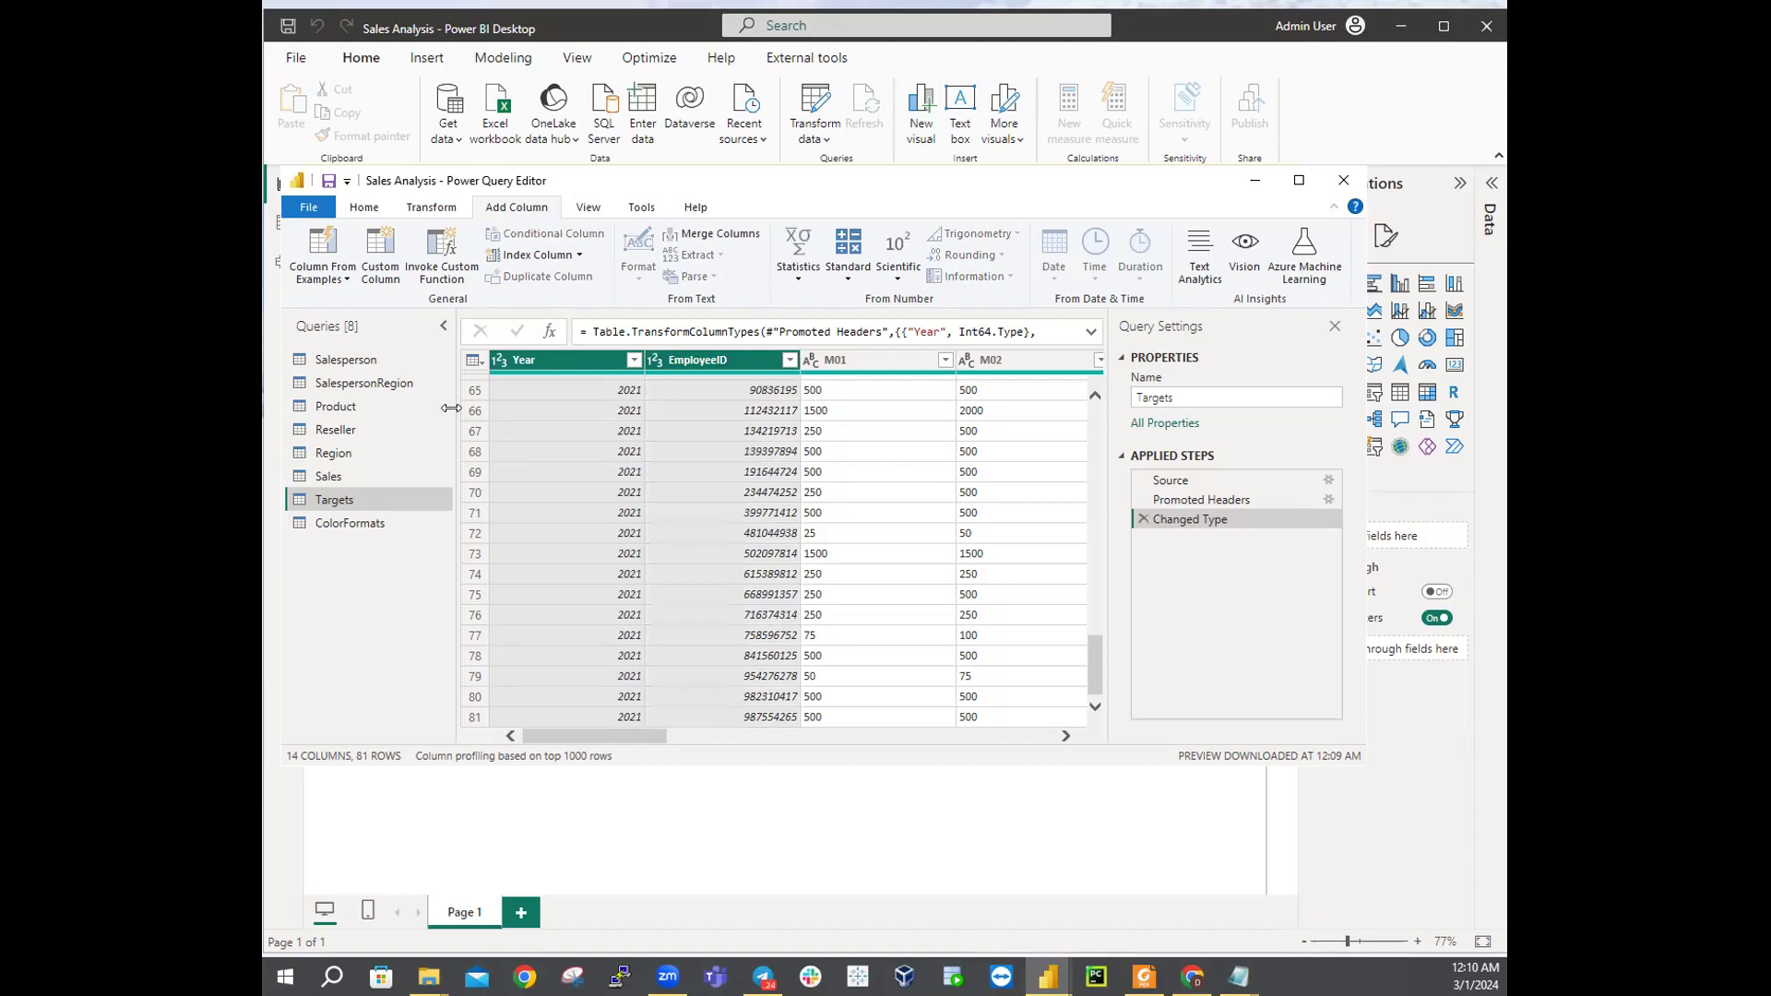
right_click(698, 363)
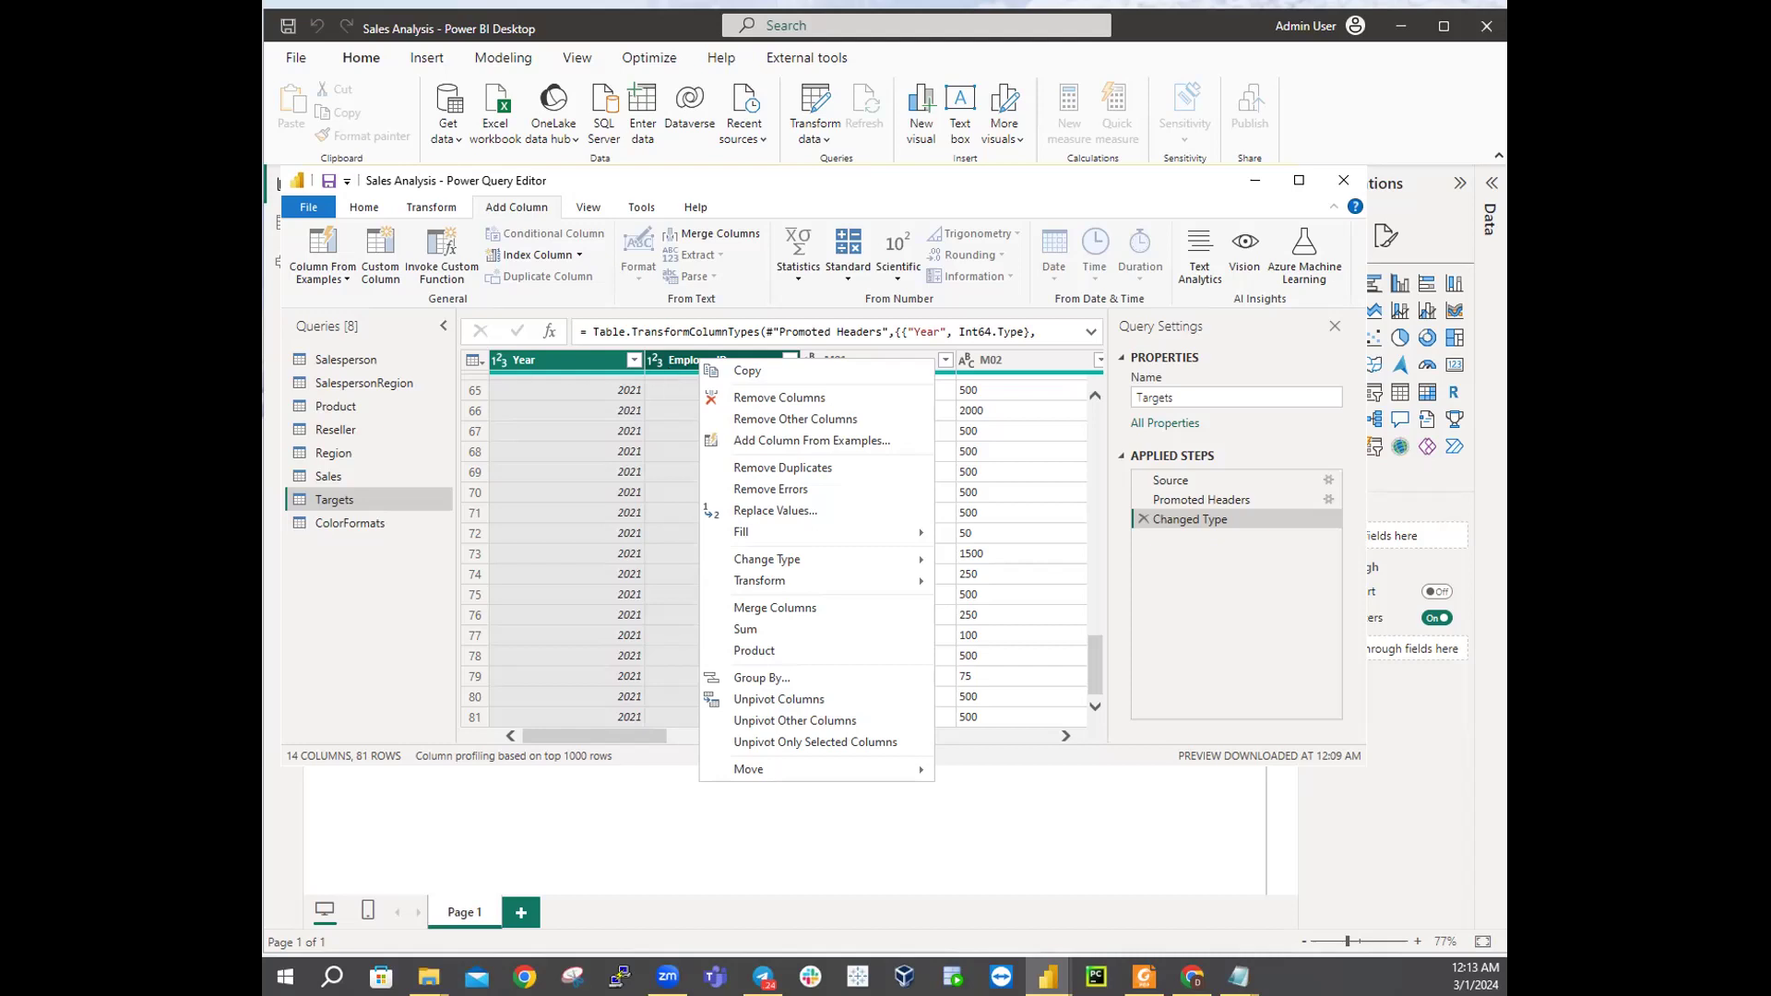
click(760, 721)
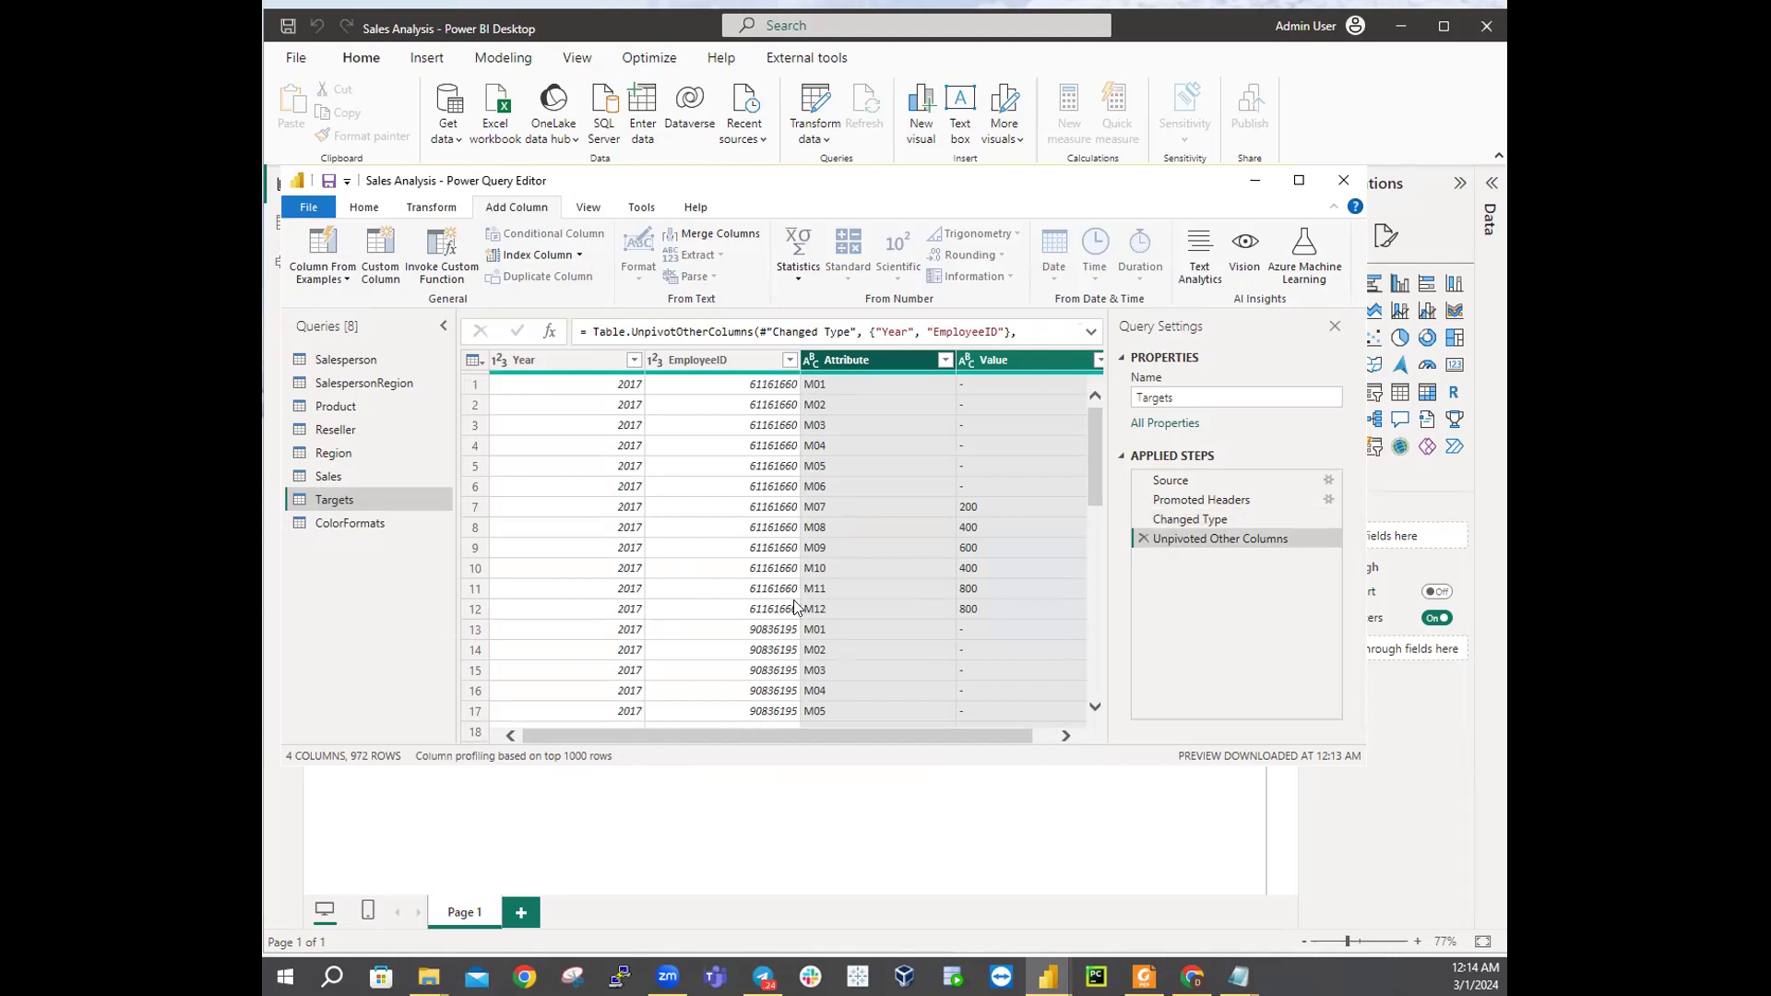
Step: Filter the Value column of the Targets query to exclude the rows containing a hyphen (-)
drag(753, 728, 963, 618)
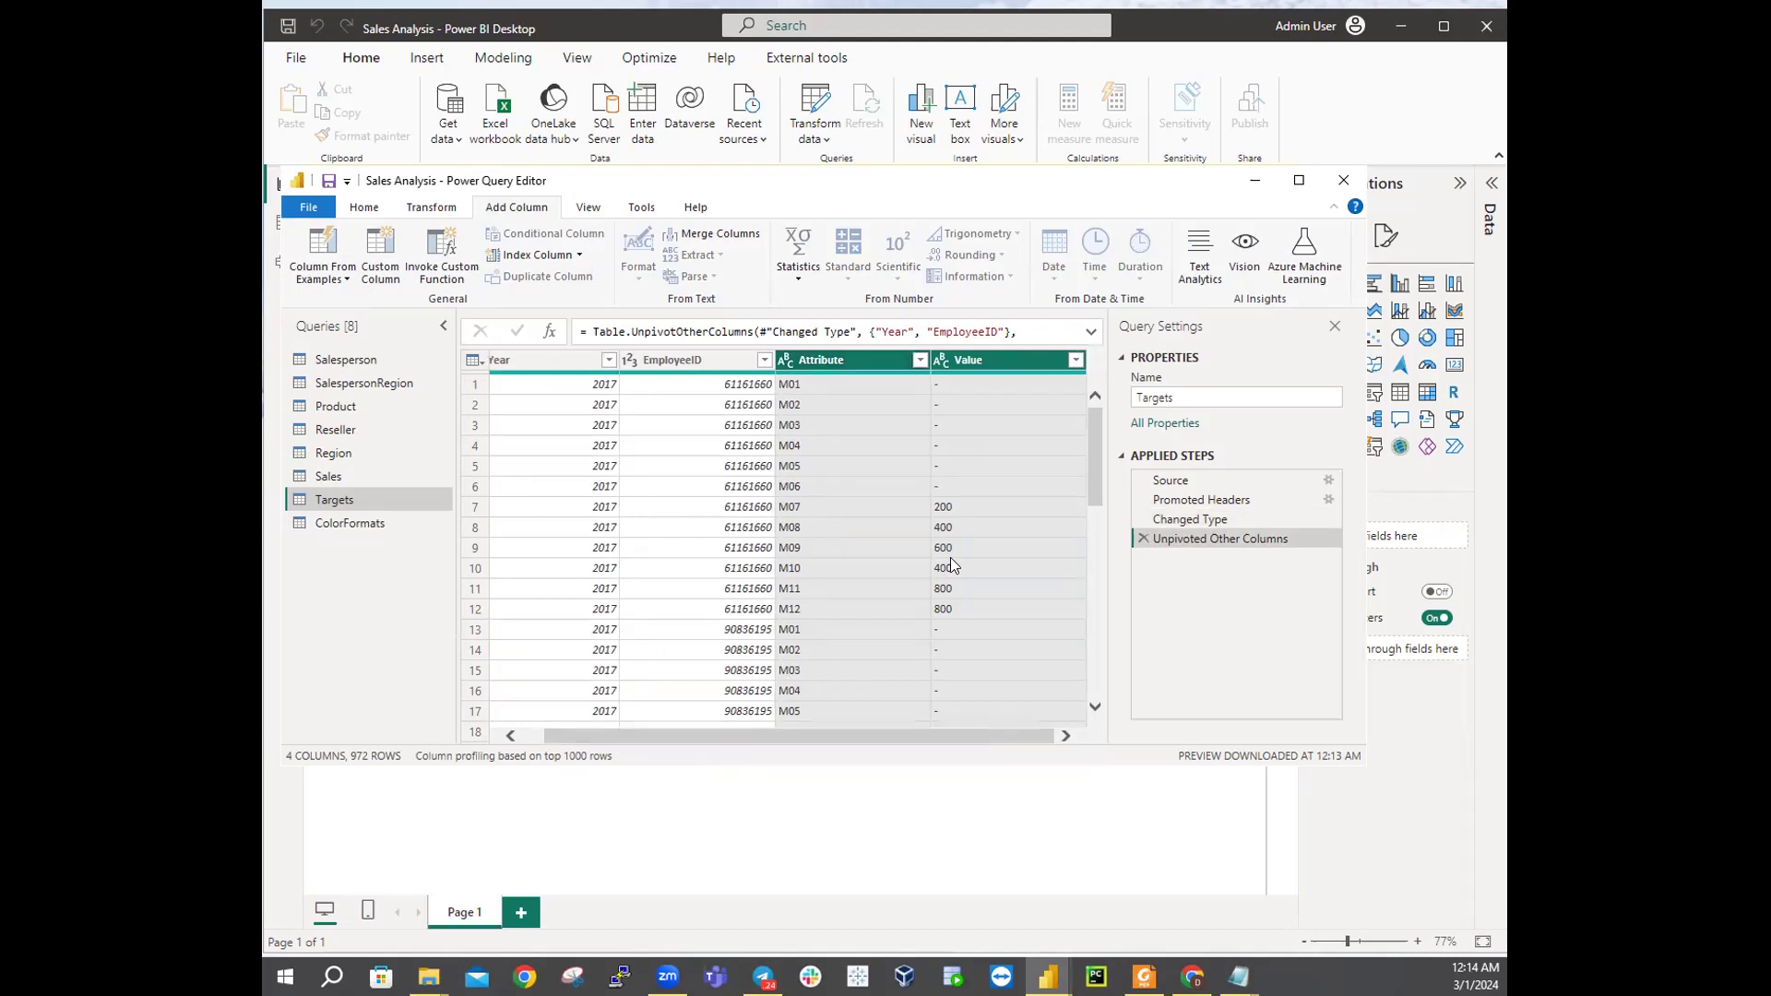
scroll(934, 452, down, 20)
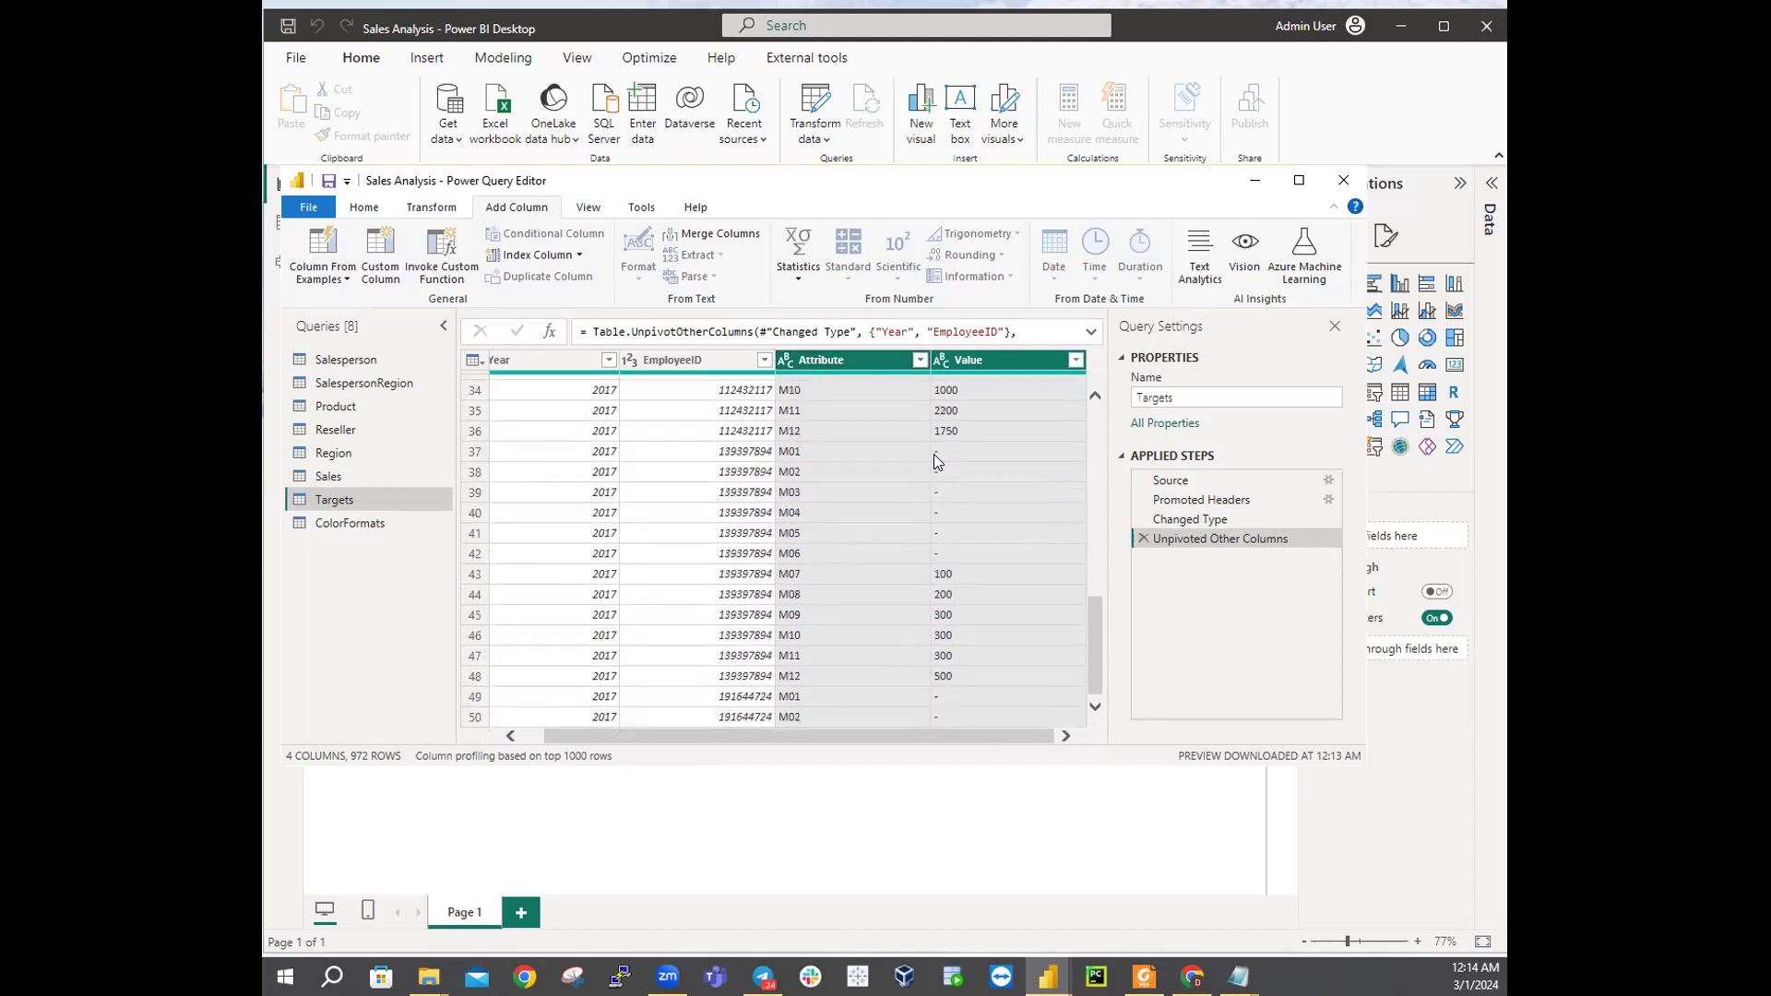
scroll(934, 454, up, 15)
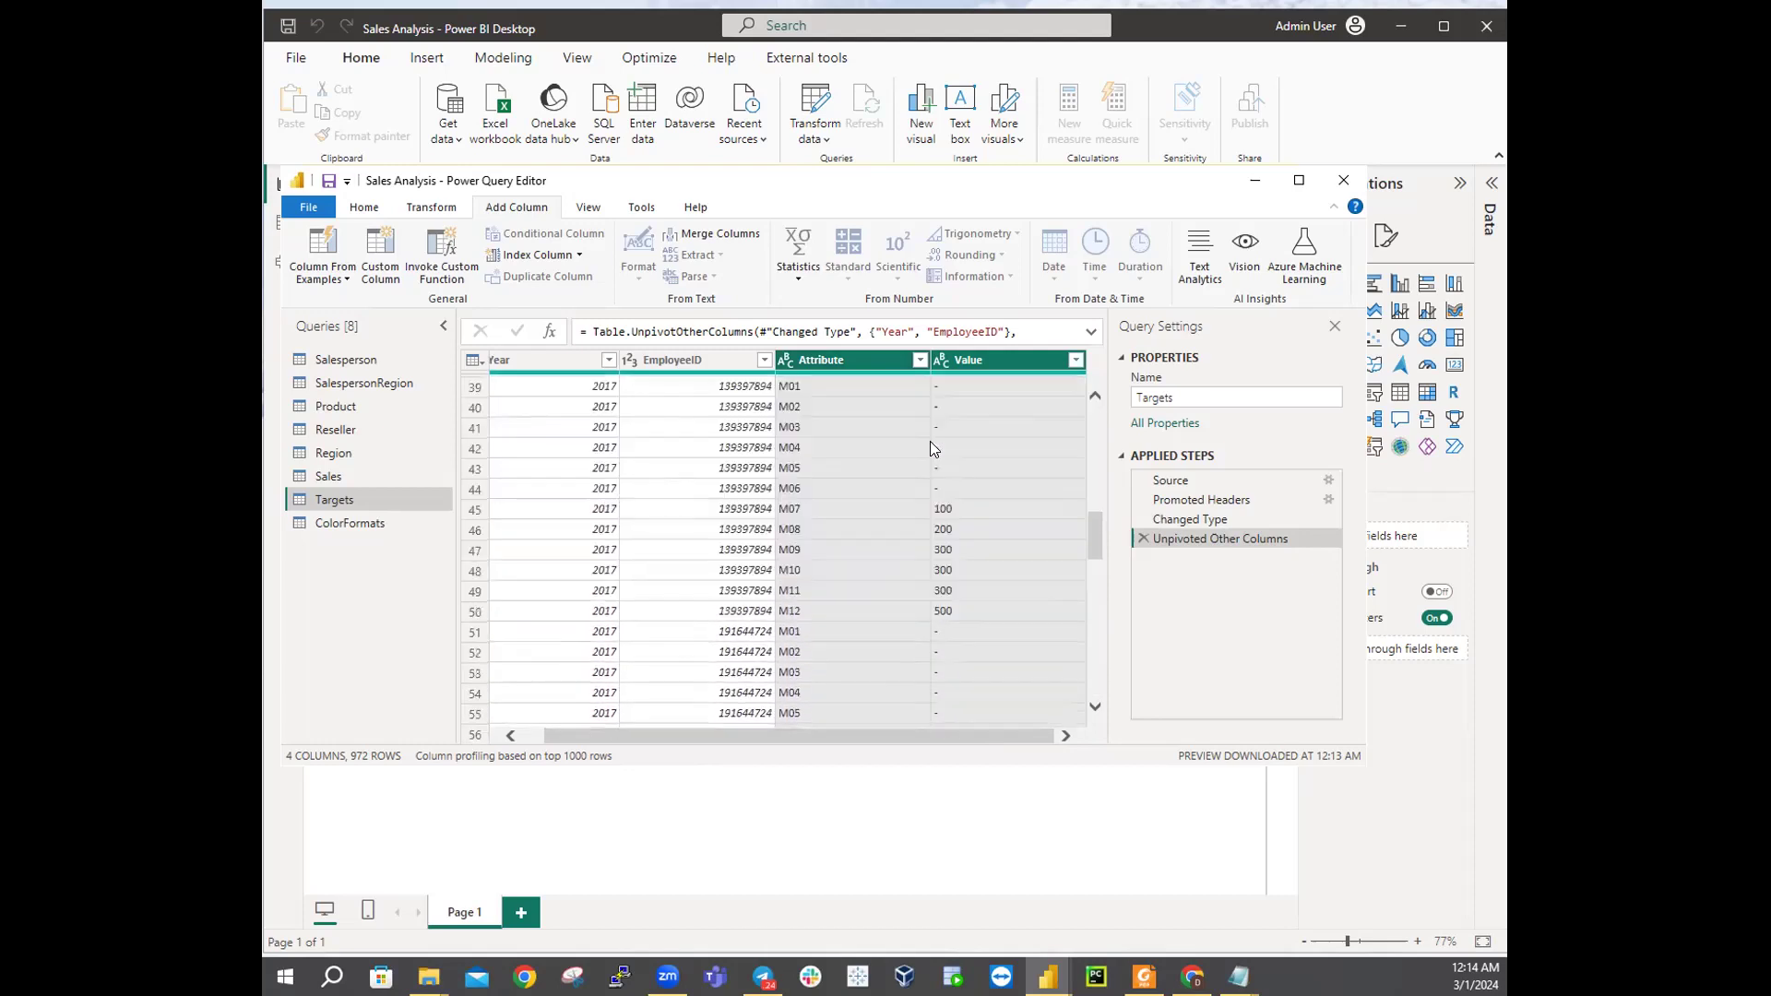
scroll(930, 441, up, 5)
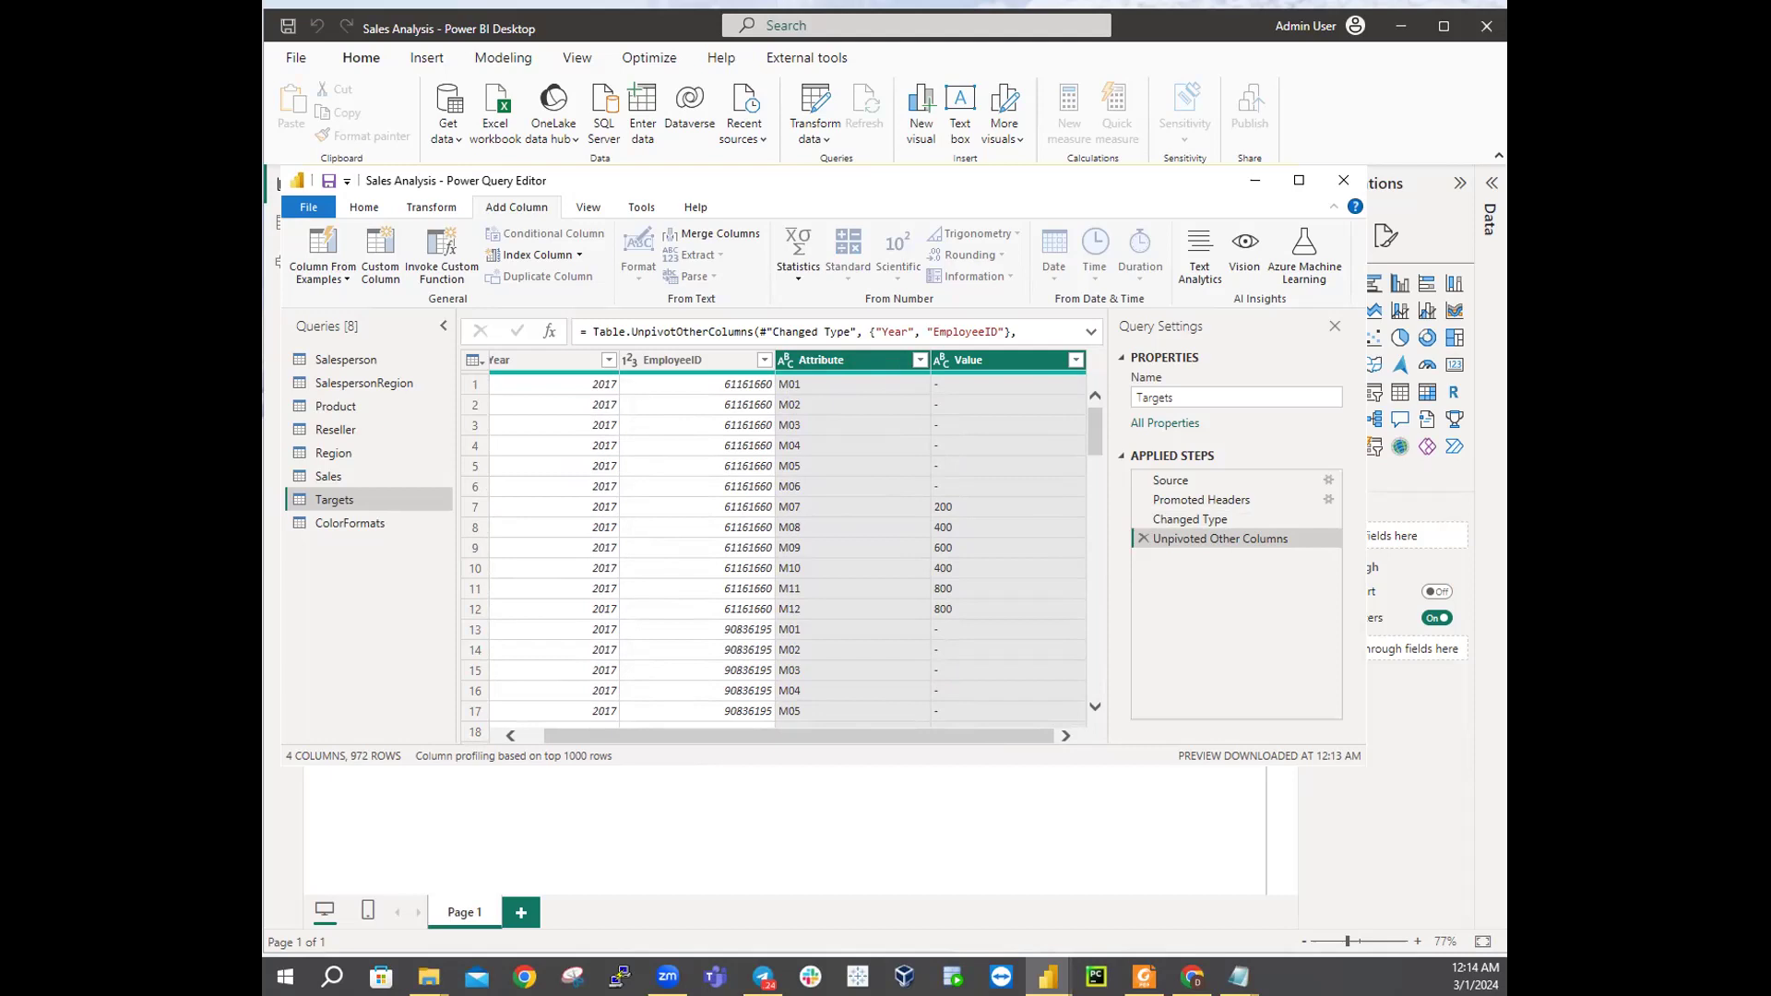
click(1013, 445)
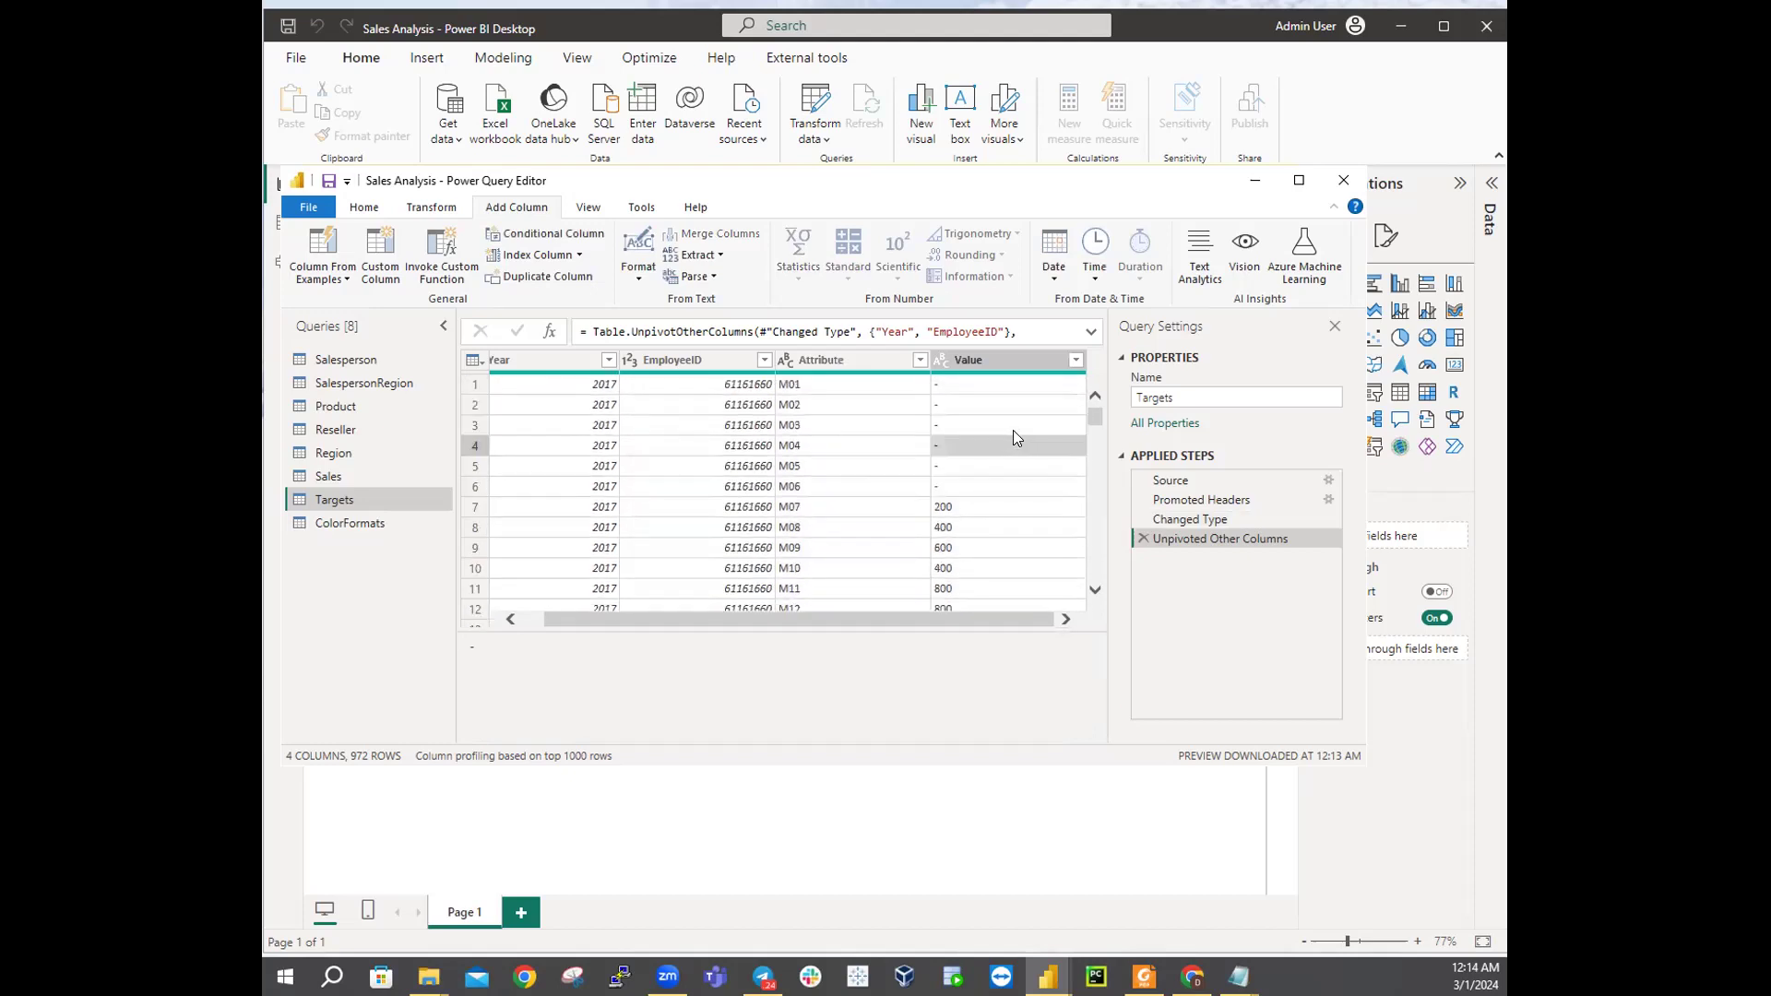
click(1075, 360)
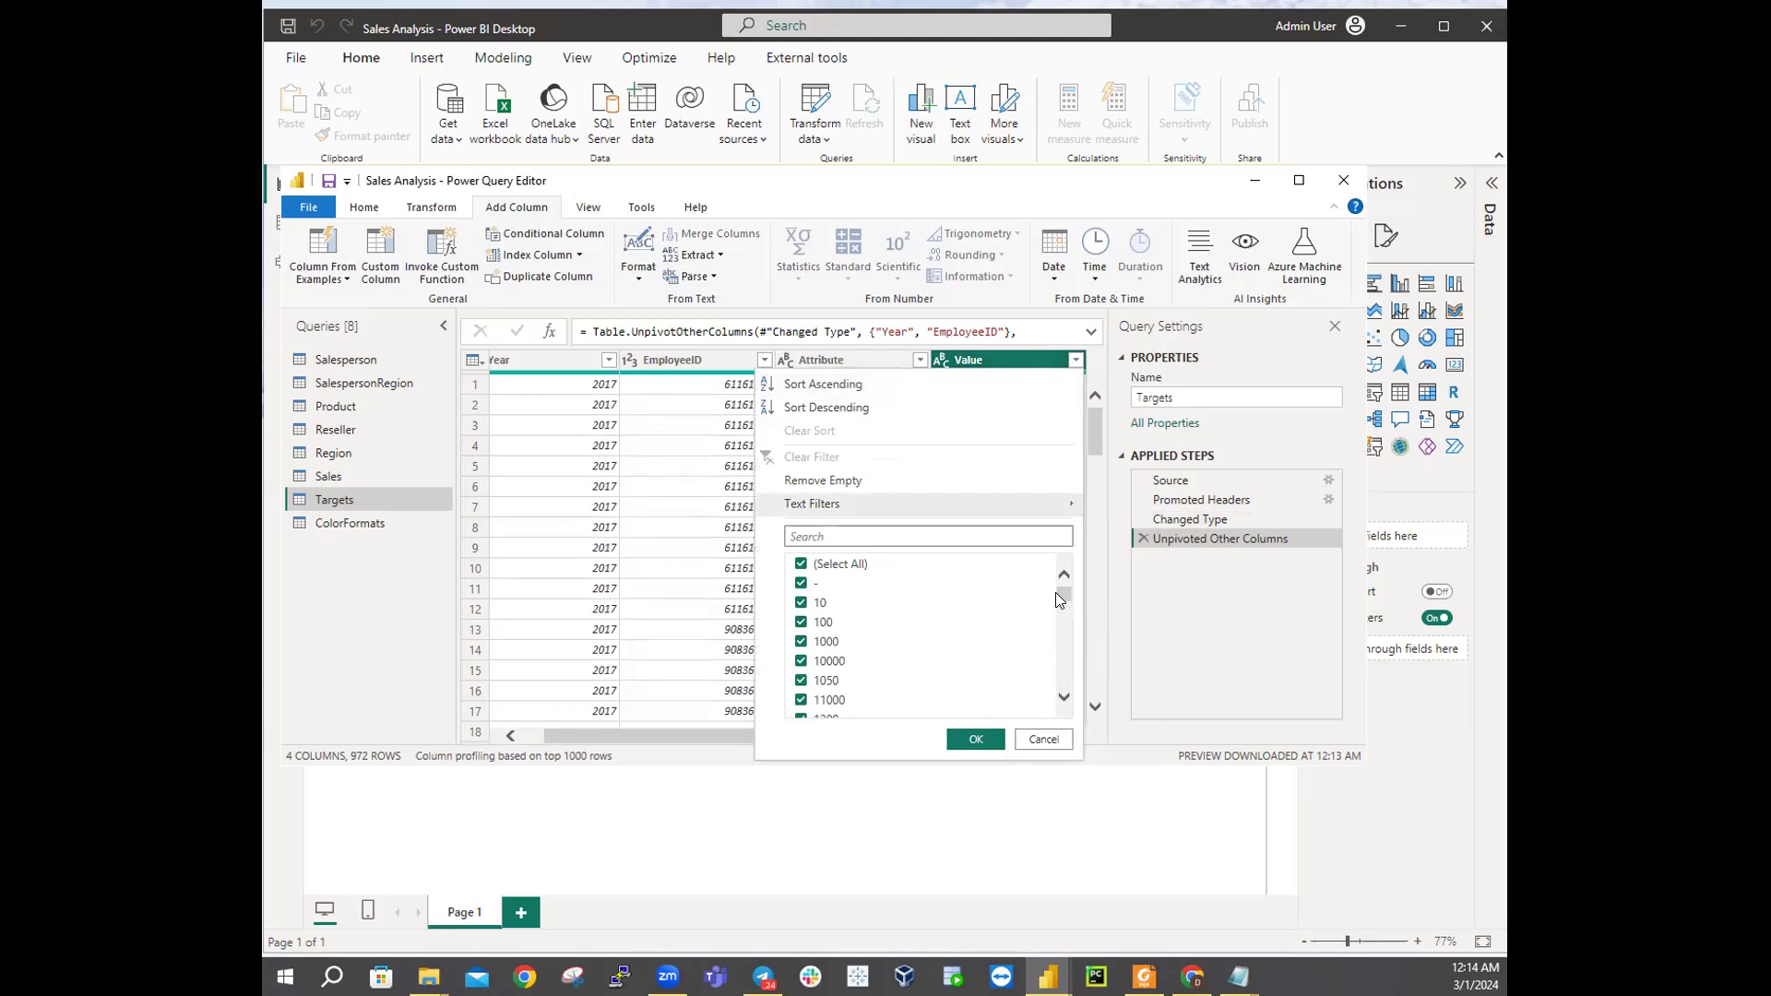
drag(1063, 595, 1064, 653)
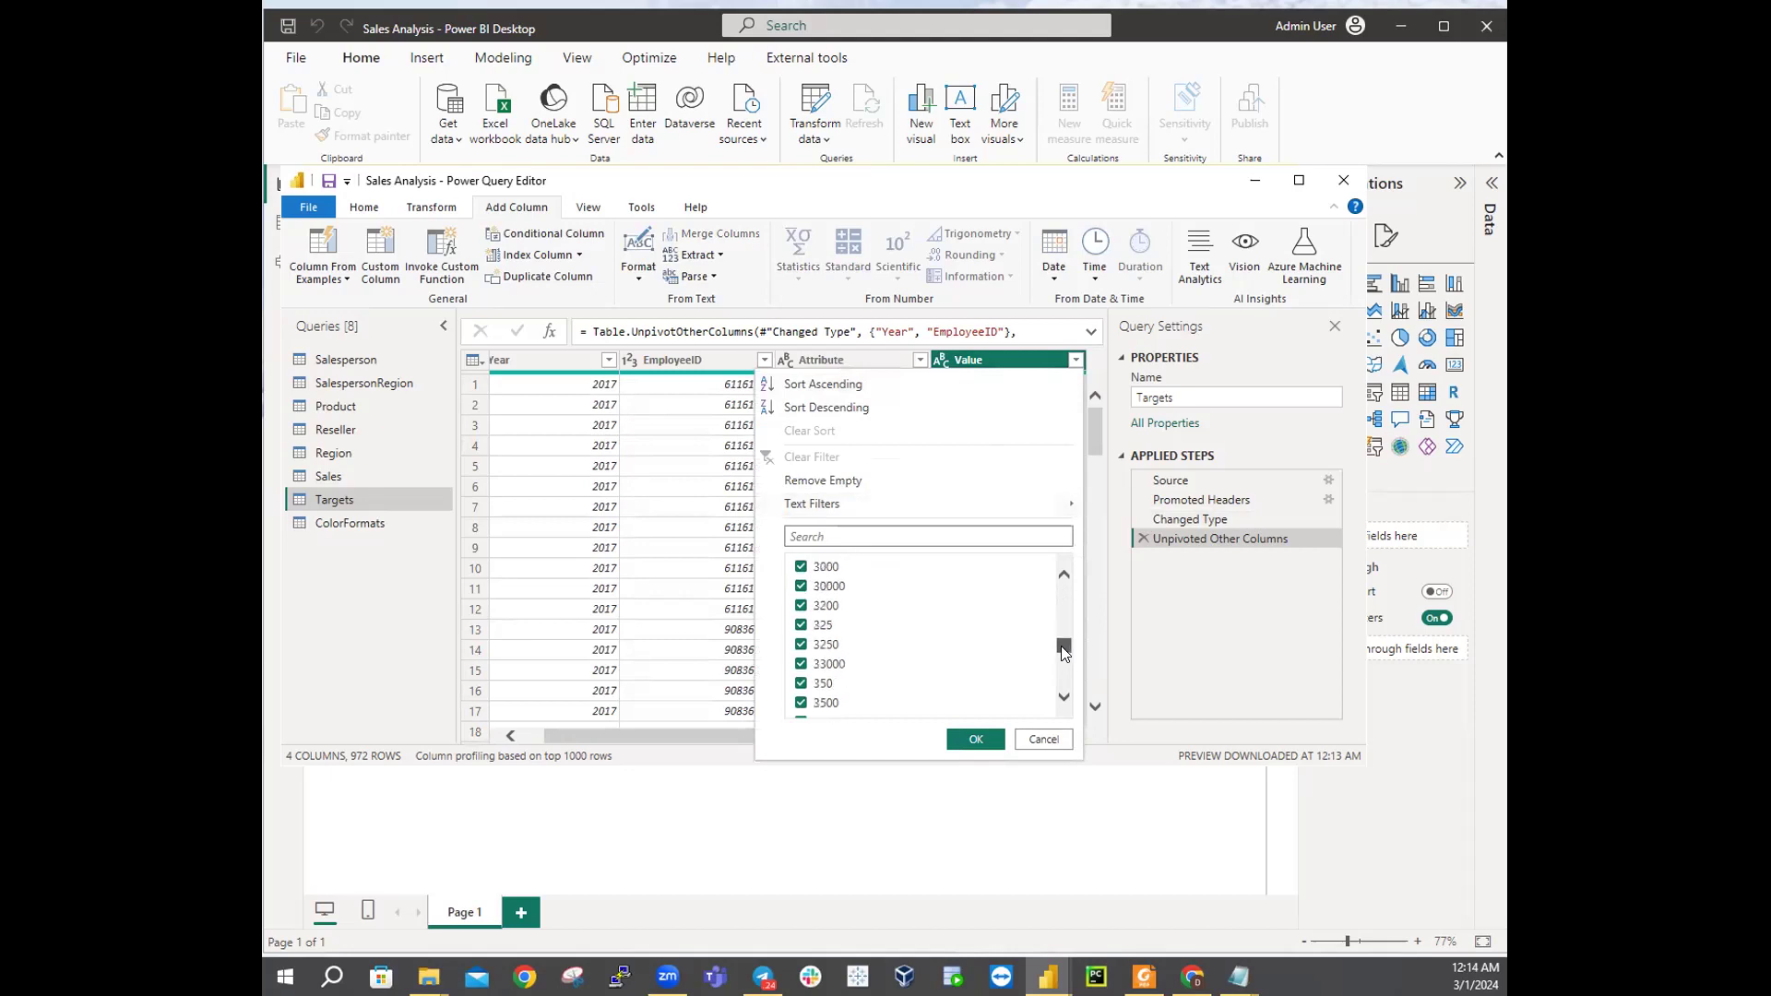
drag(1064, 653, 1057, 564)
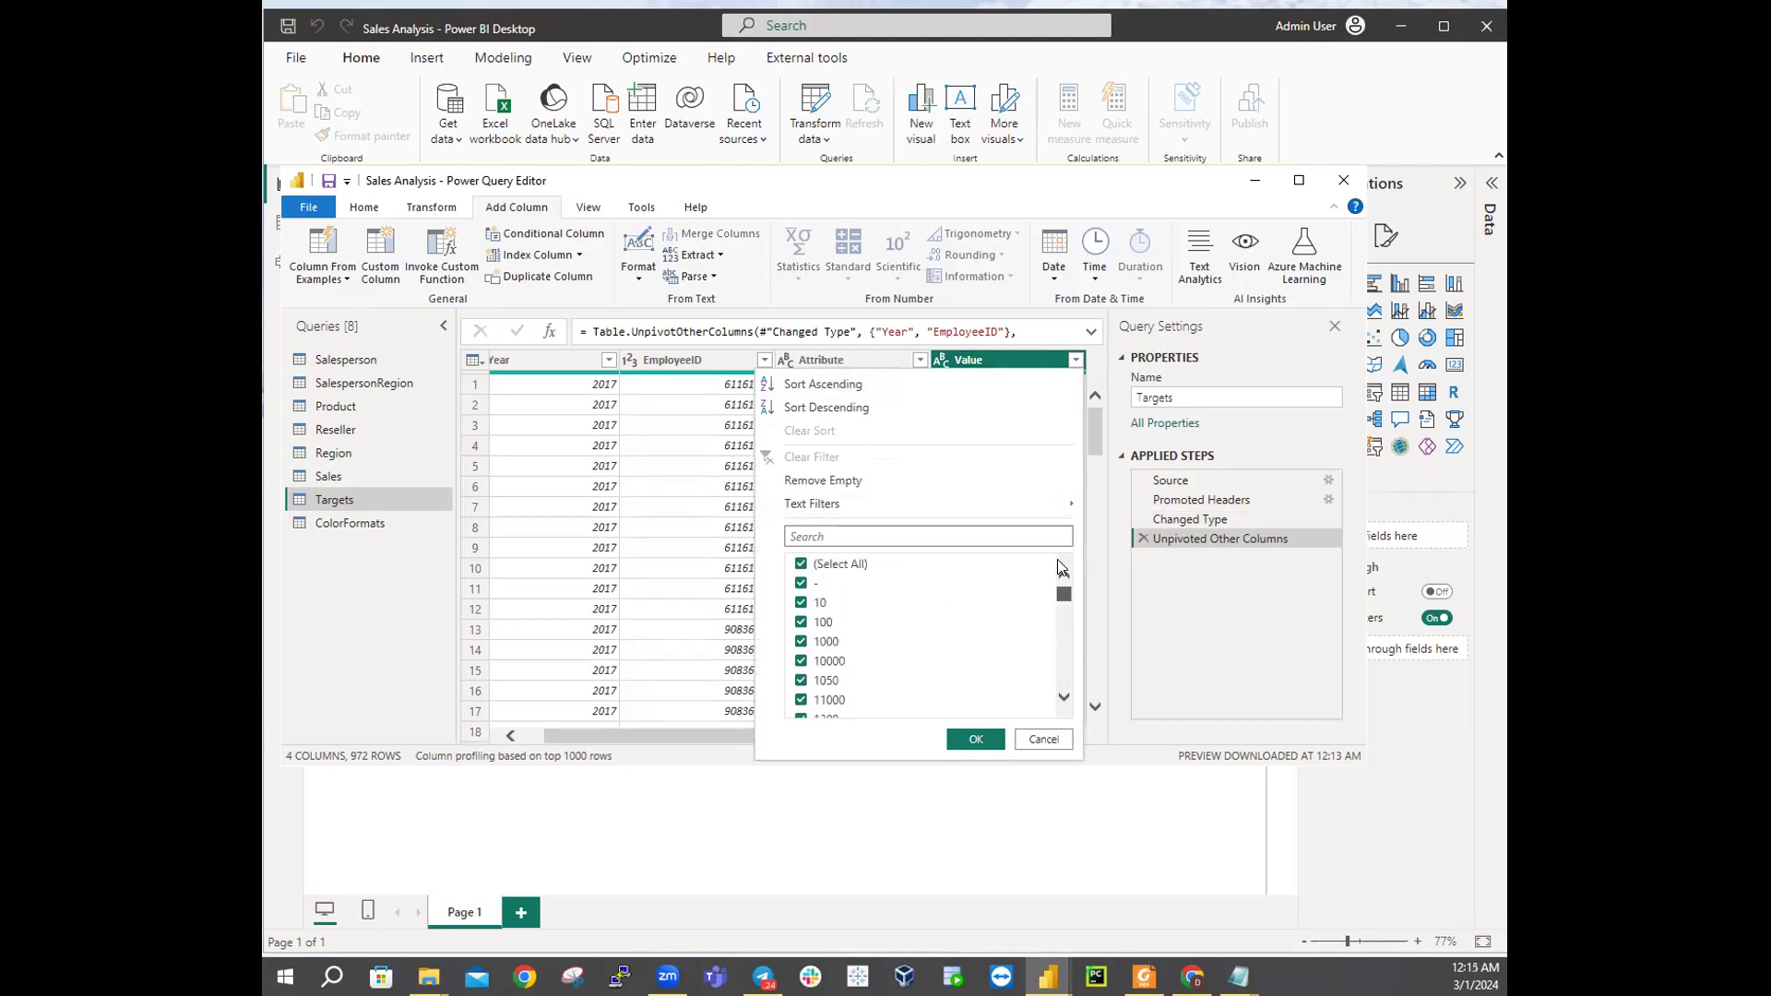
click(802, 584)
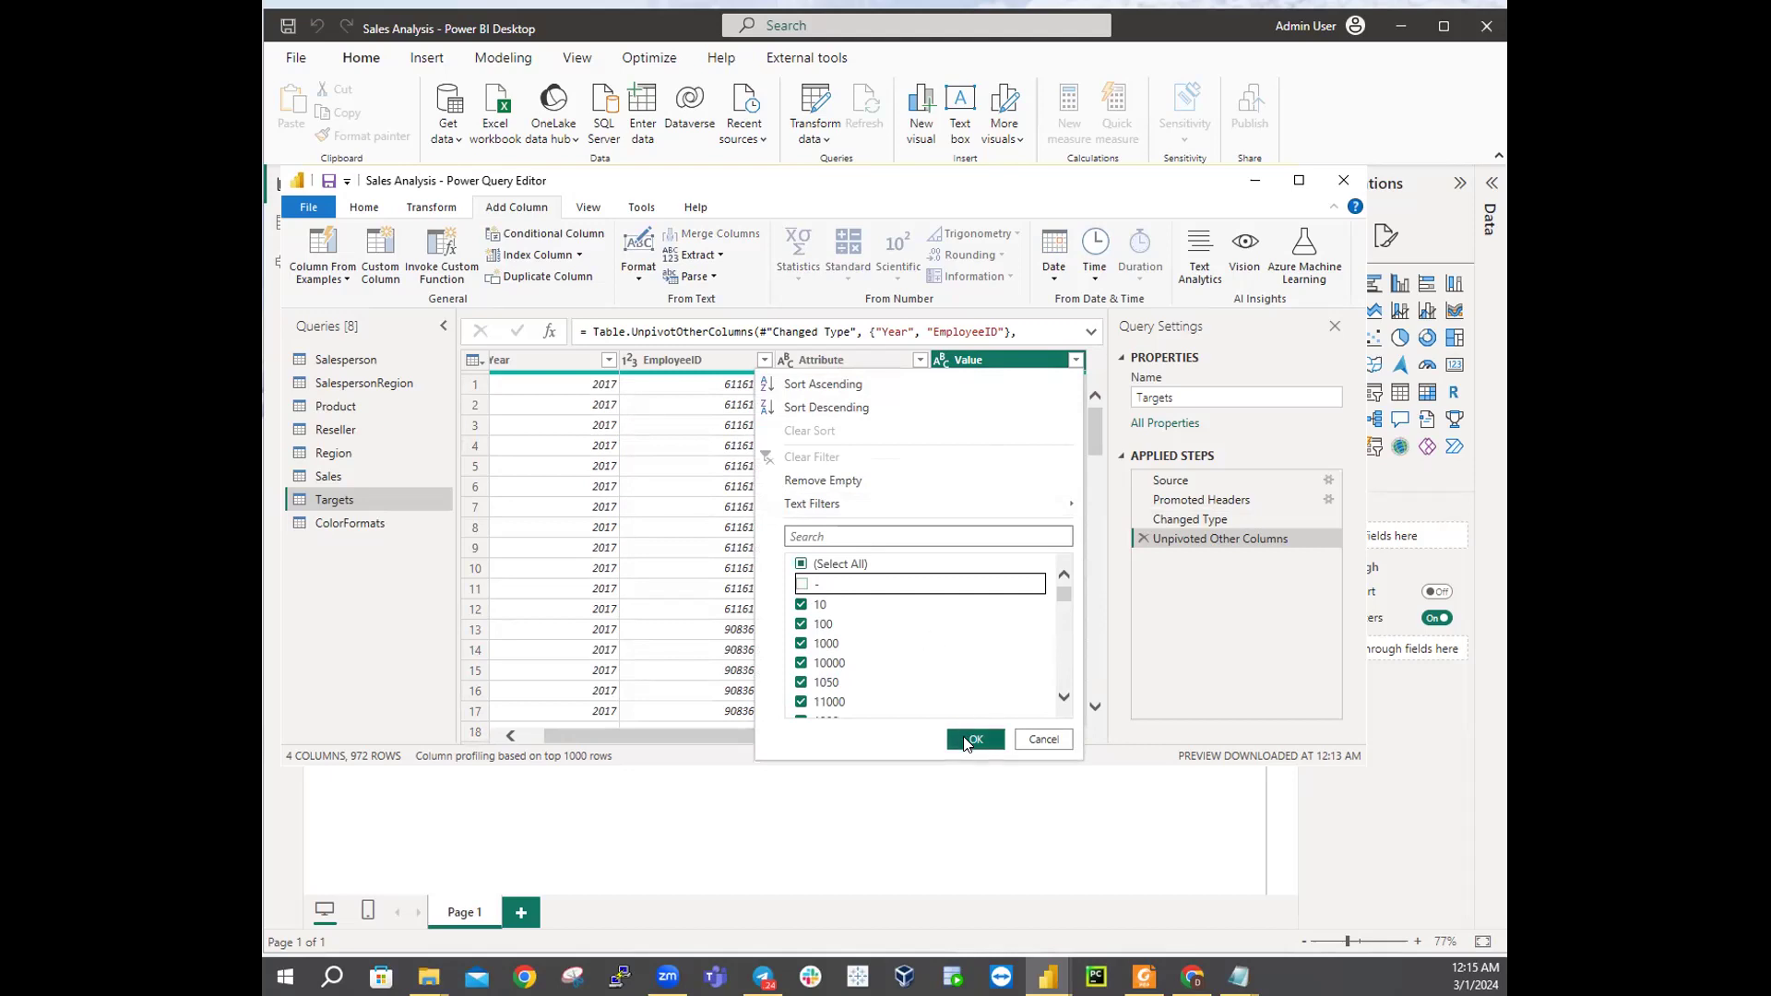
click(973, 741)
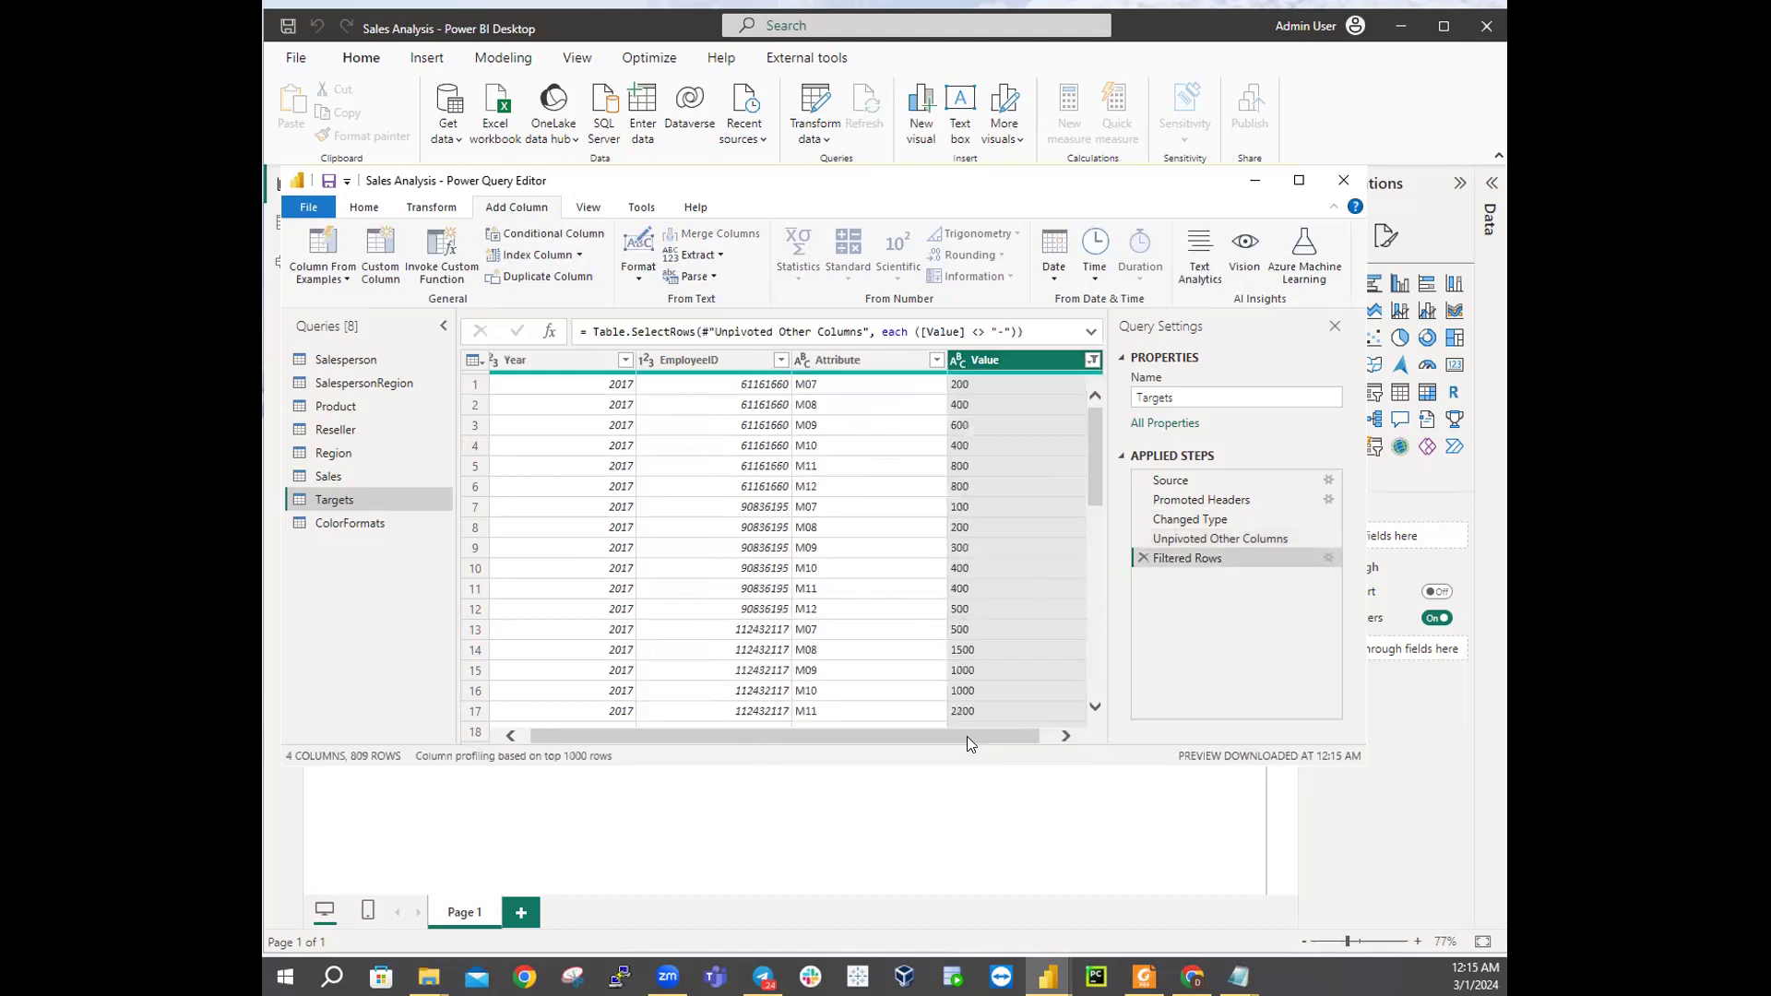
drag(936, 736, 635, 716)
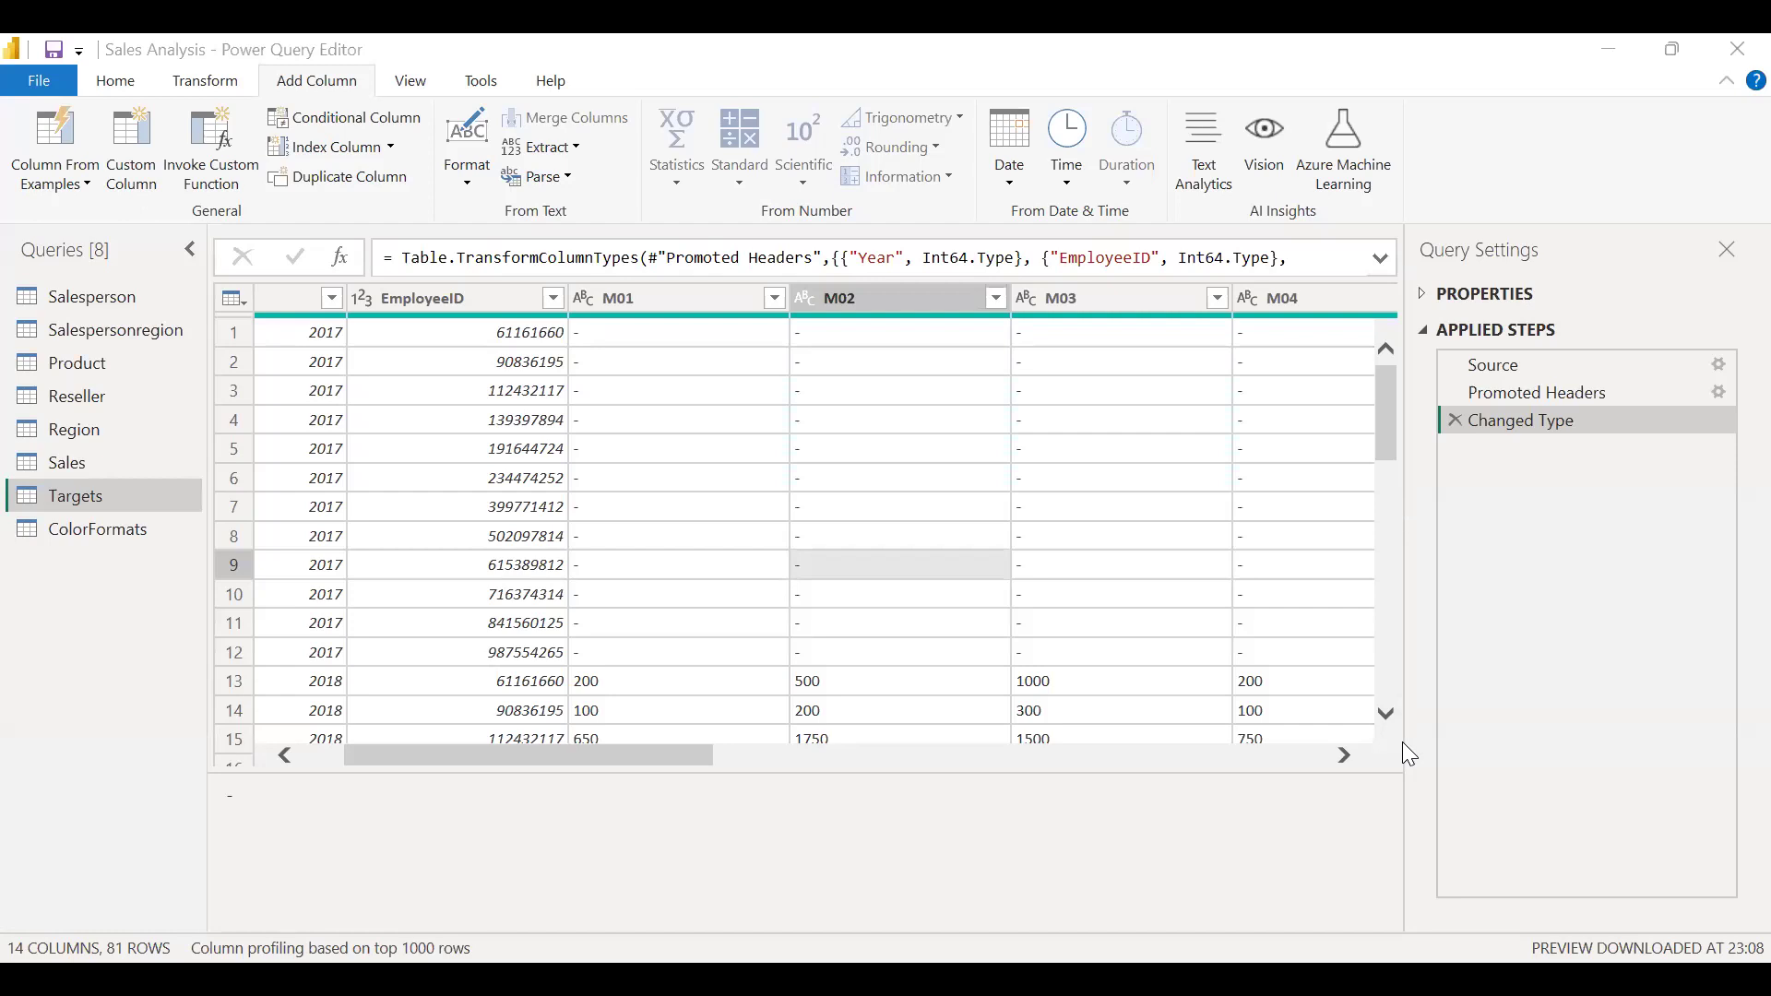
Step: Try to unpivot the Year and EmployeeID columns of the Targets query, and remove that applied step
drag(659, 754, 495, 790)
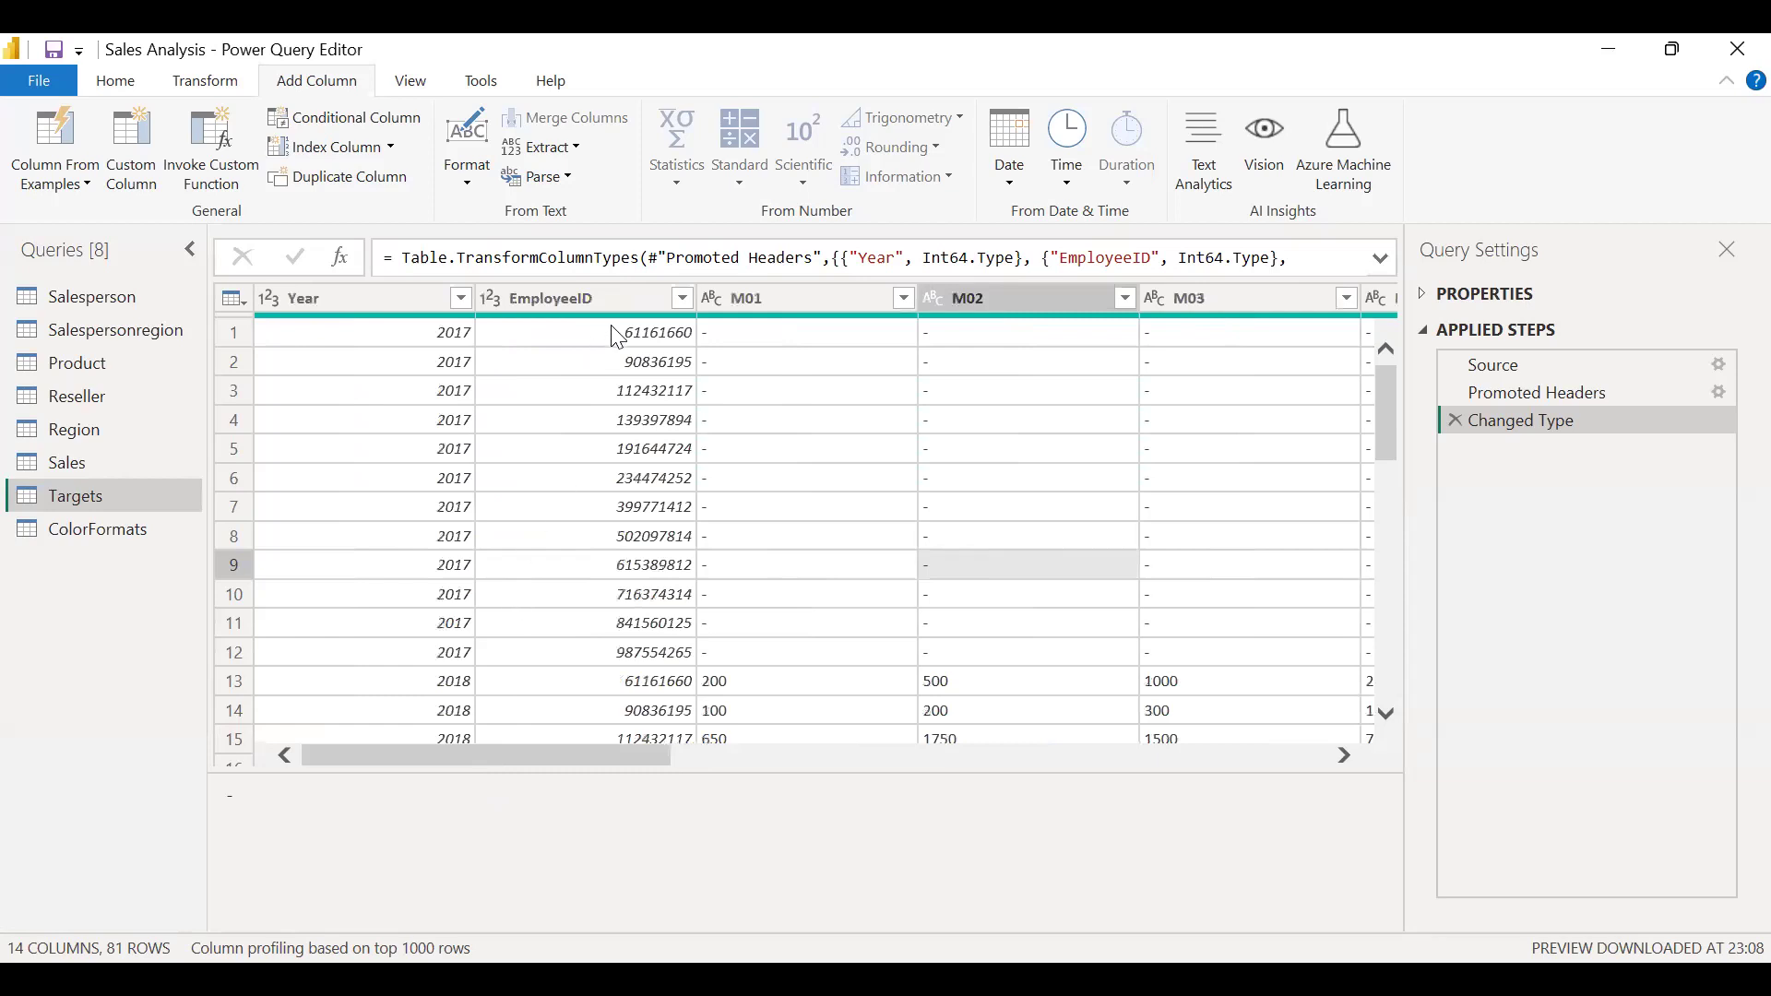
click(460, 298)
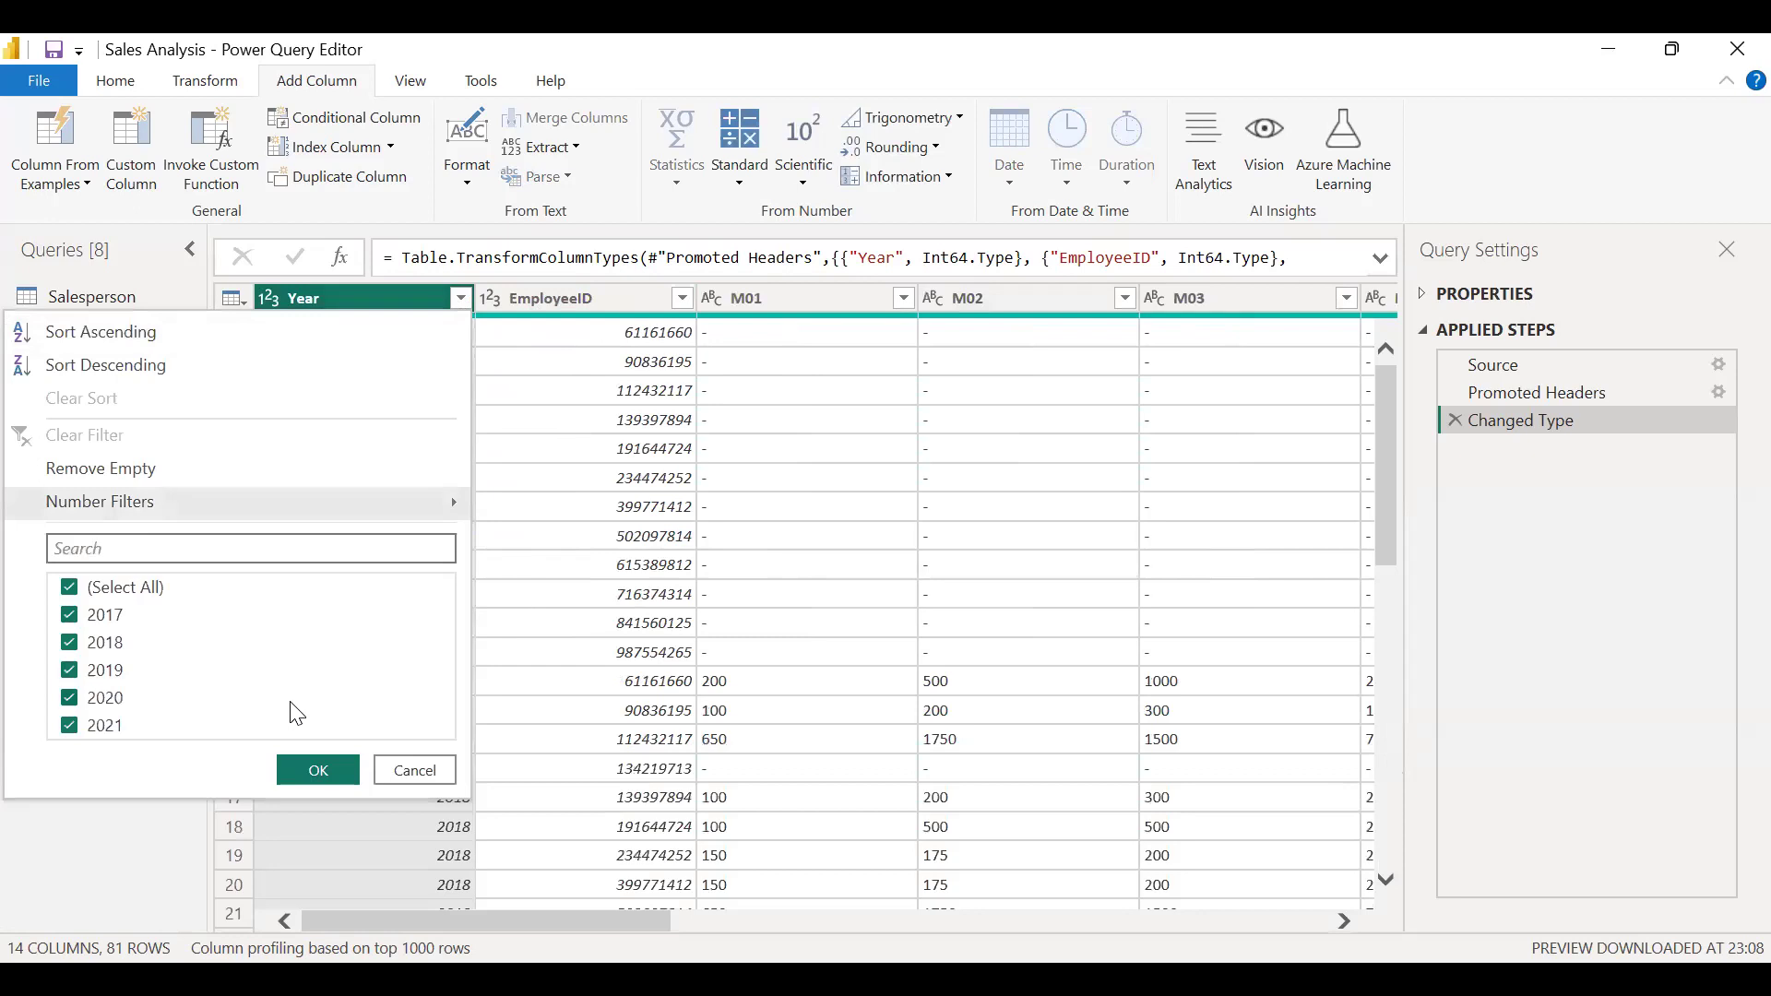
click(523, 449)
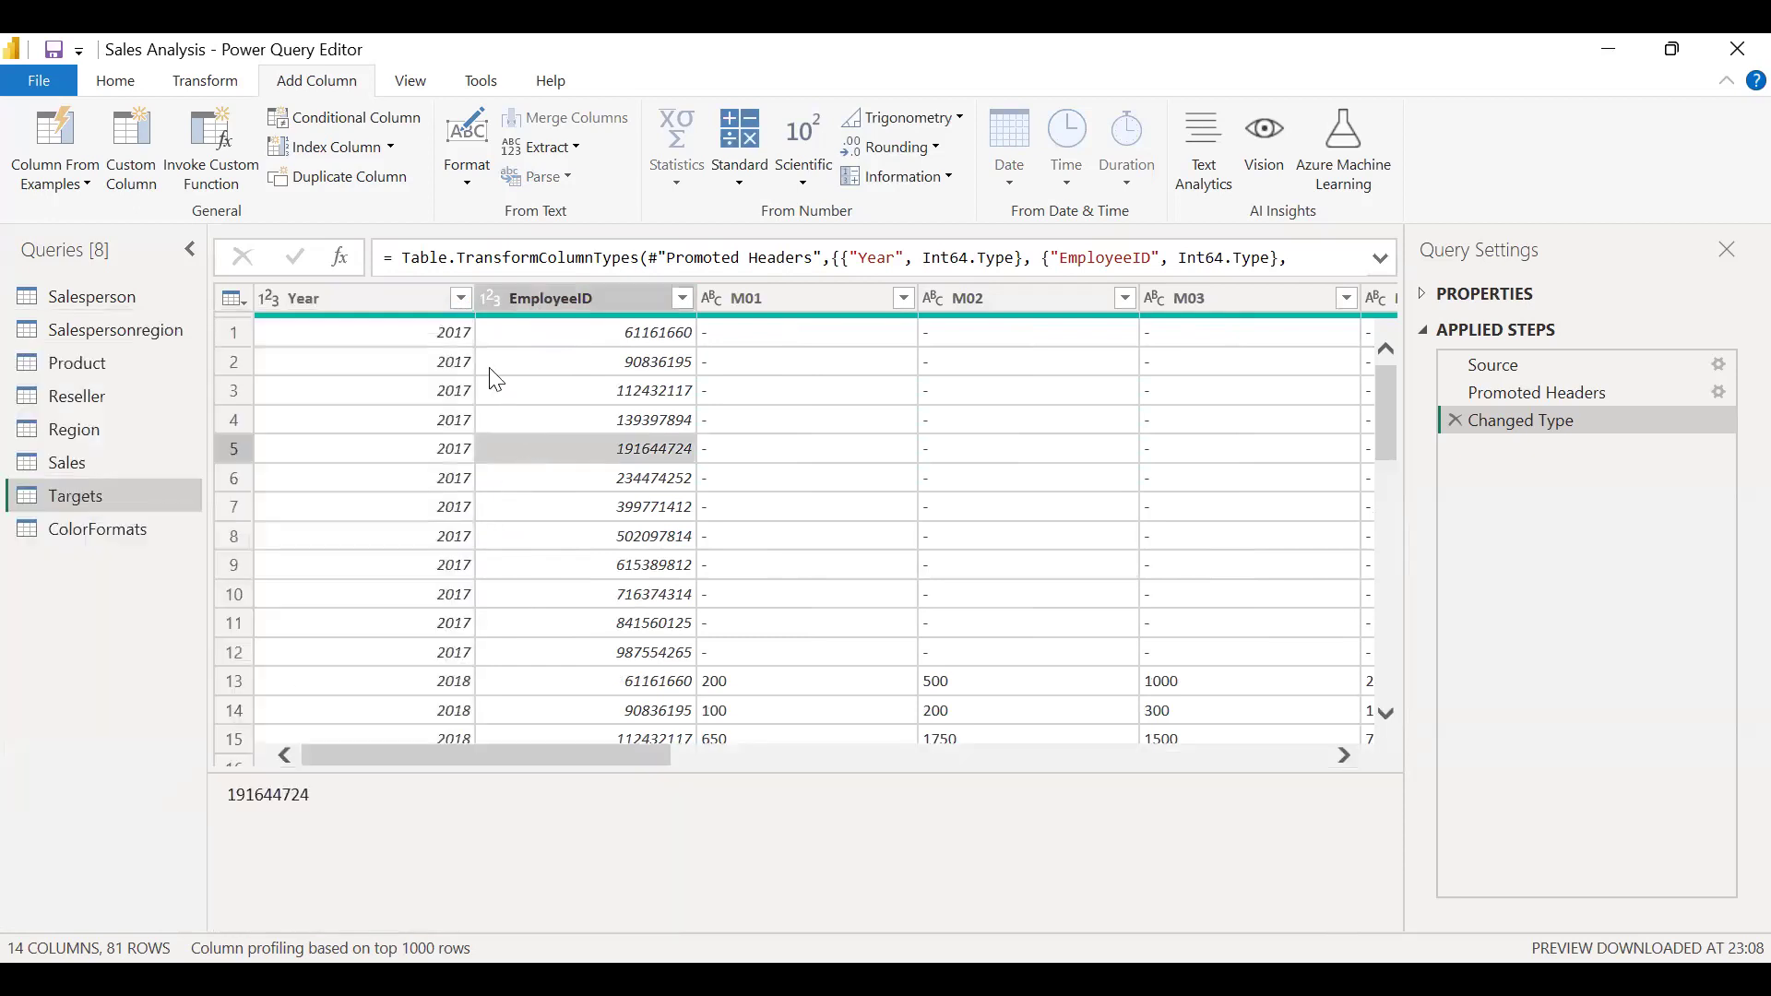
click(408, 300)
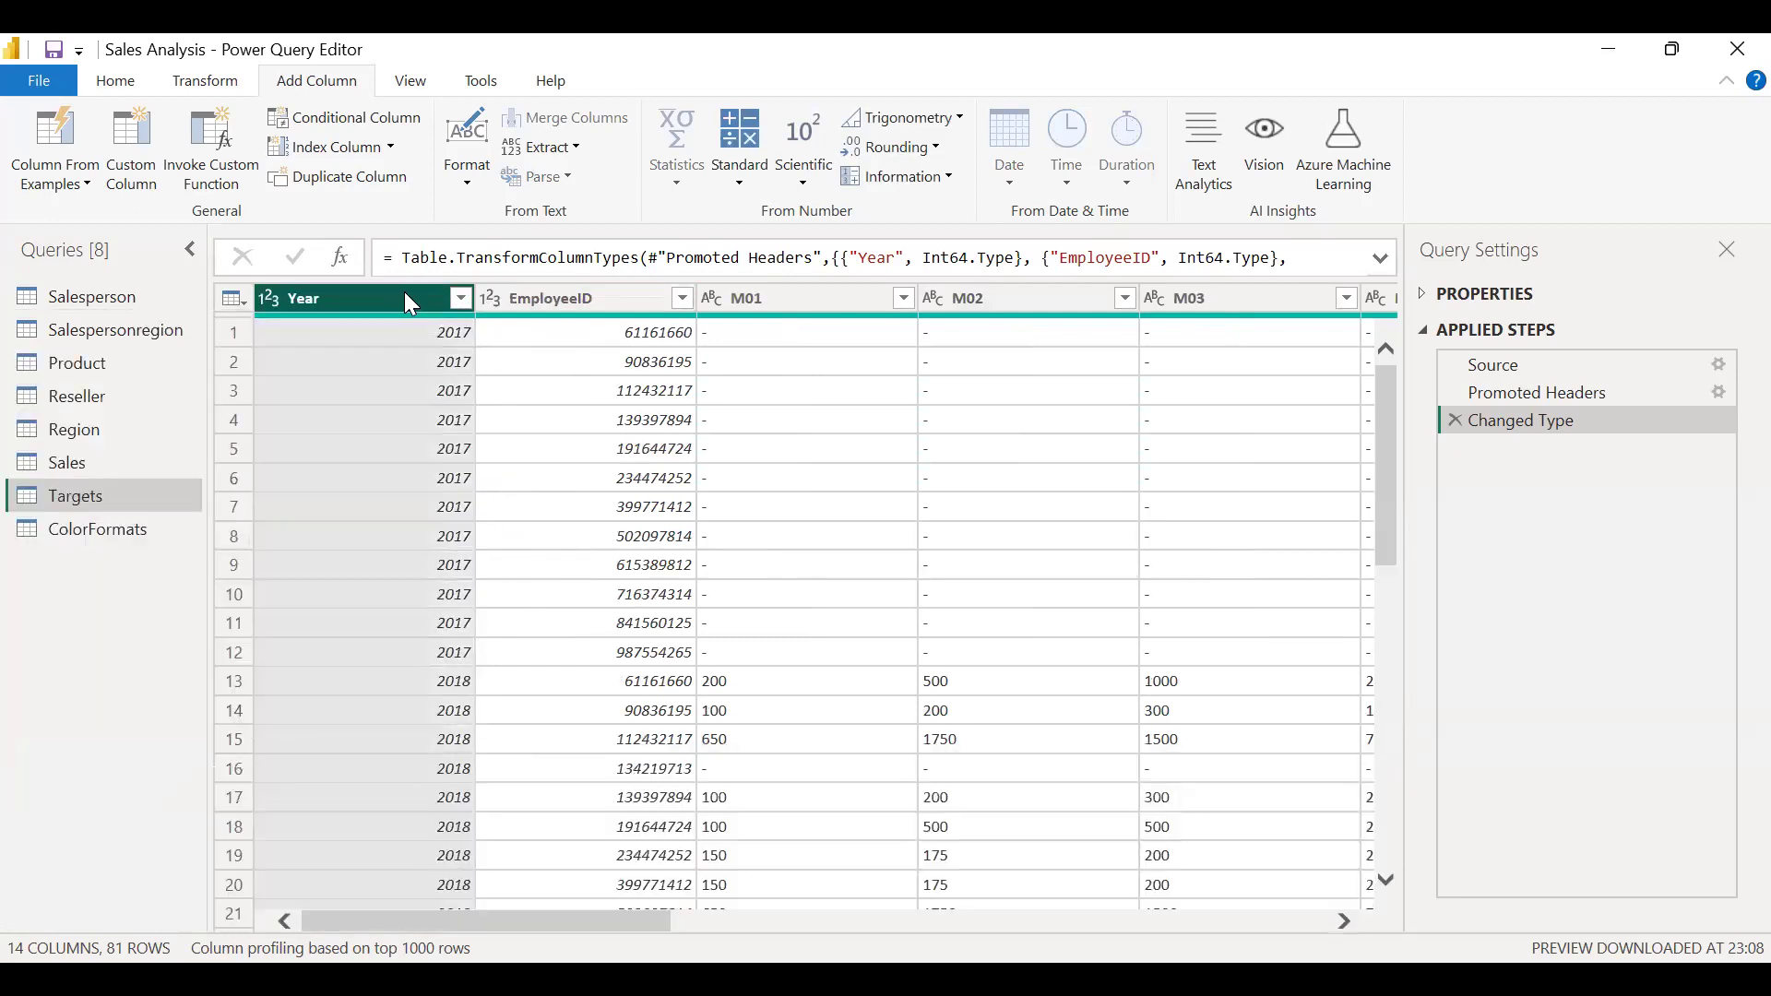
ctrl+click(557, 291)
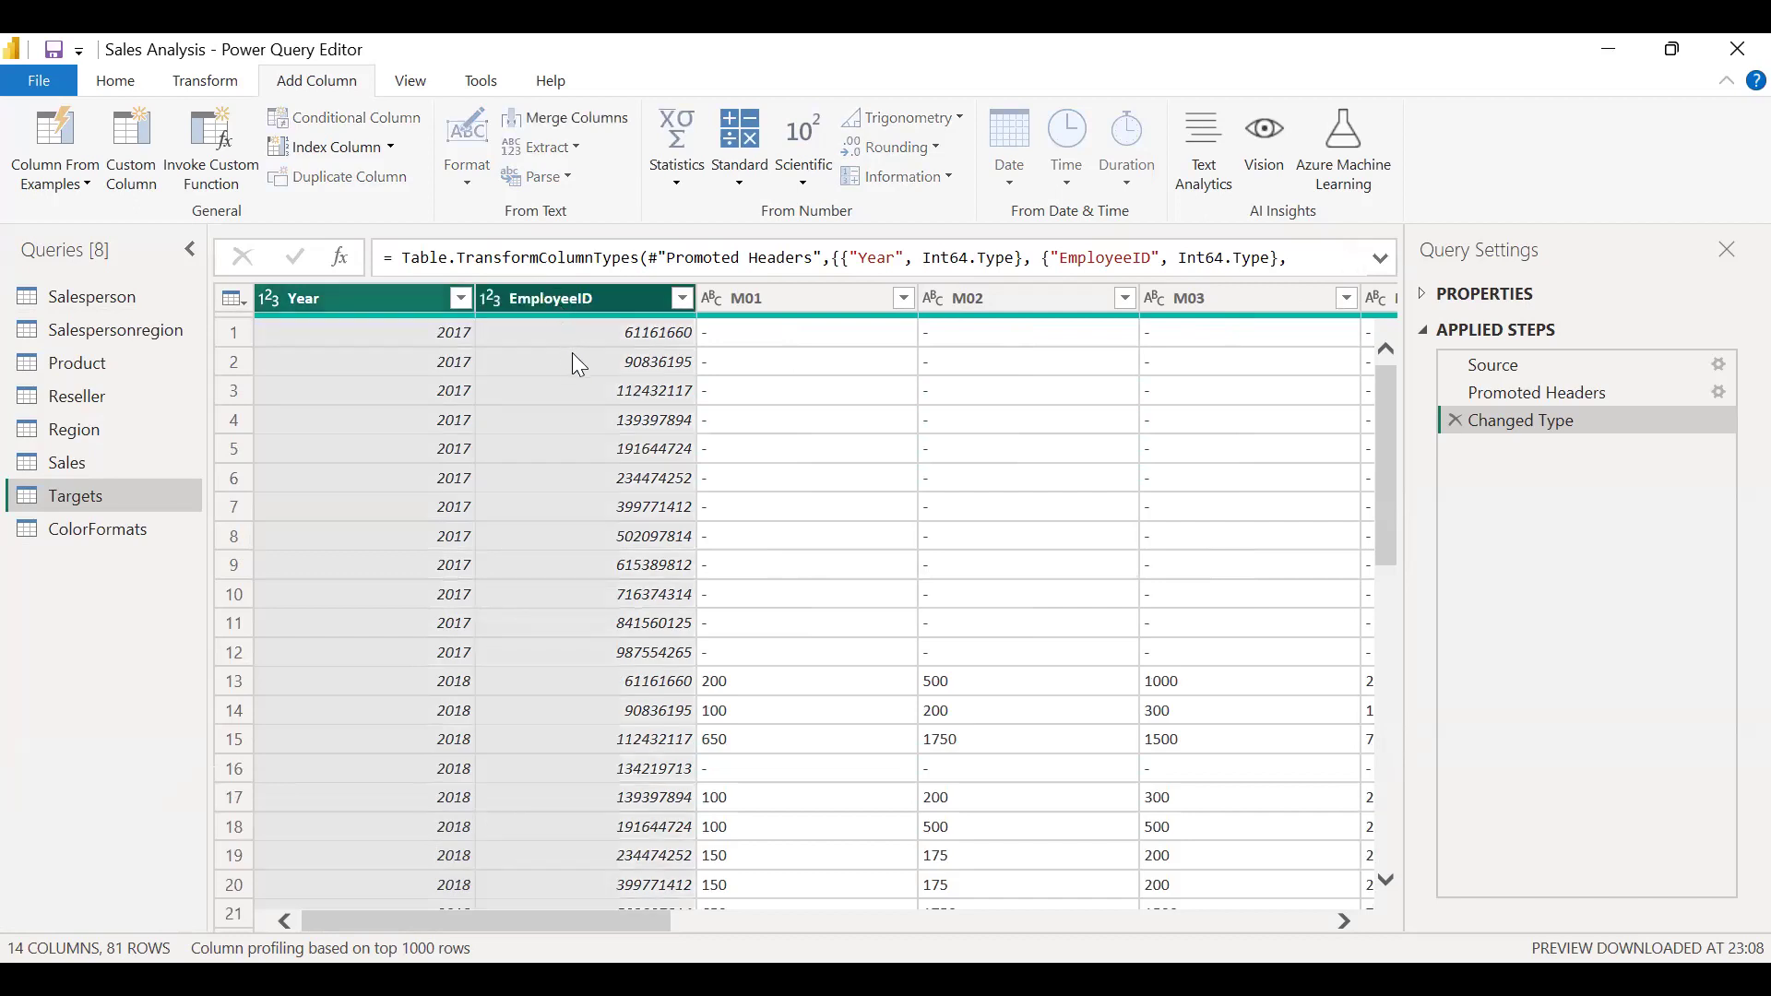
right_click(641, 313)
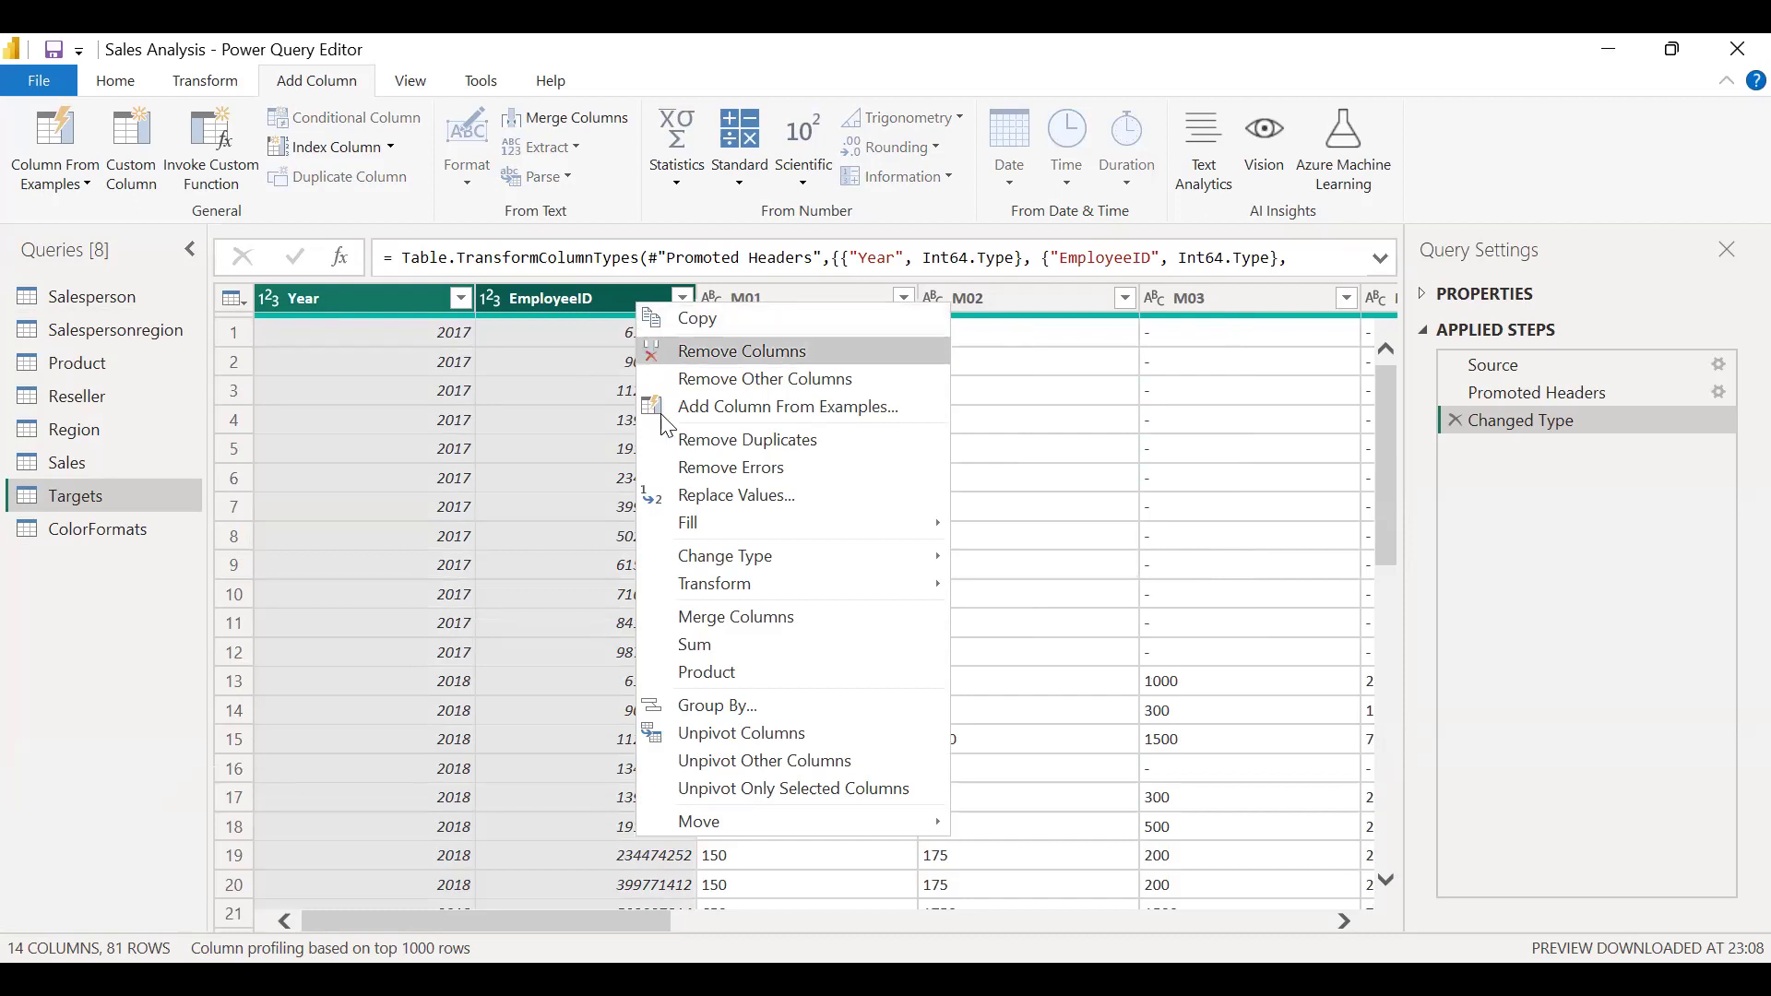
click(743, 737)
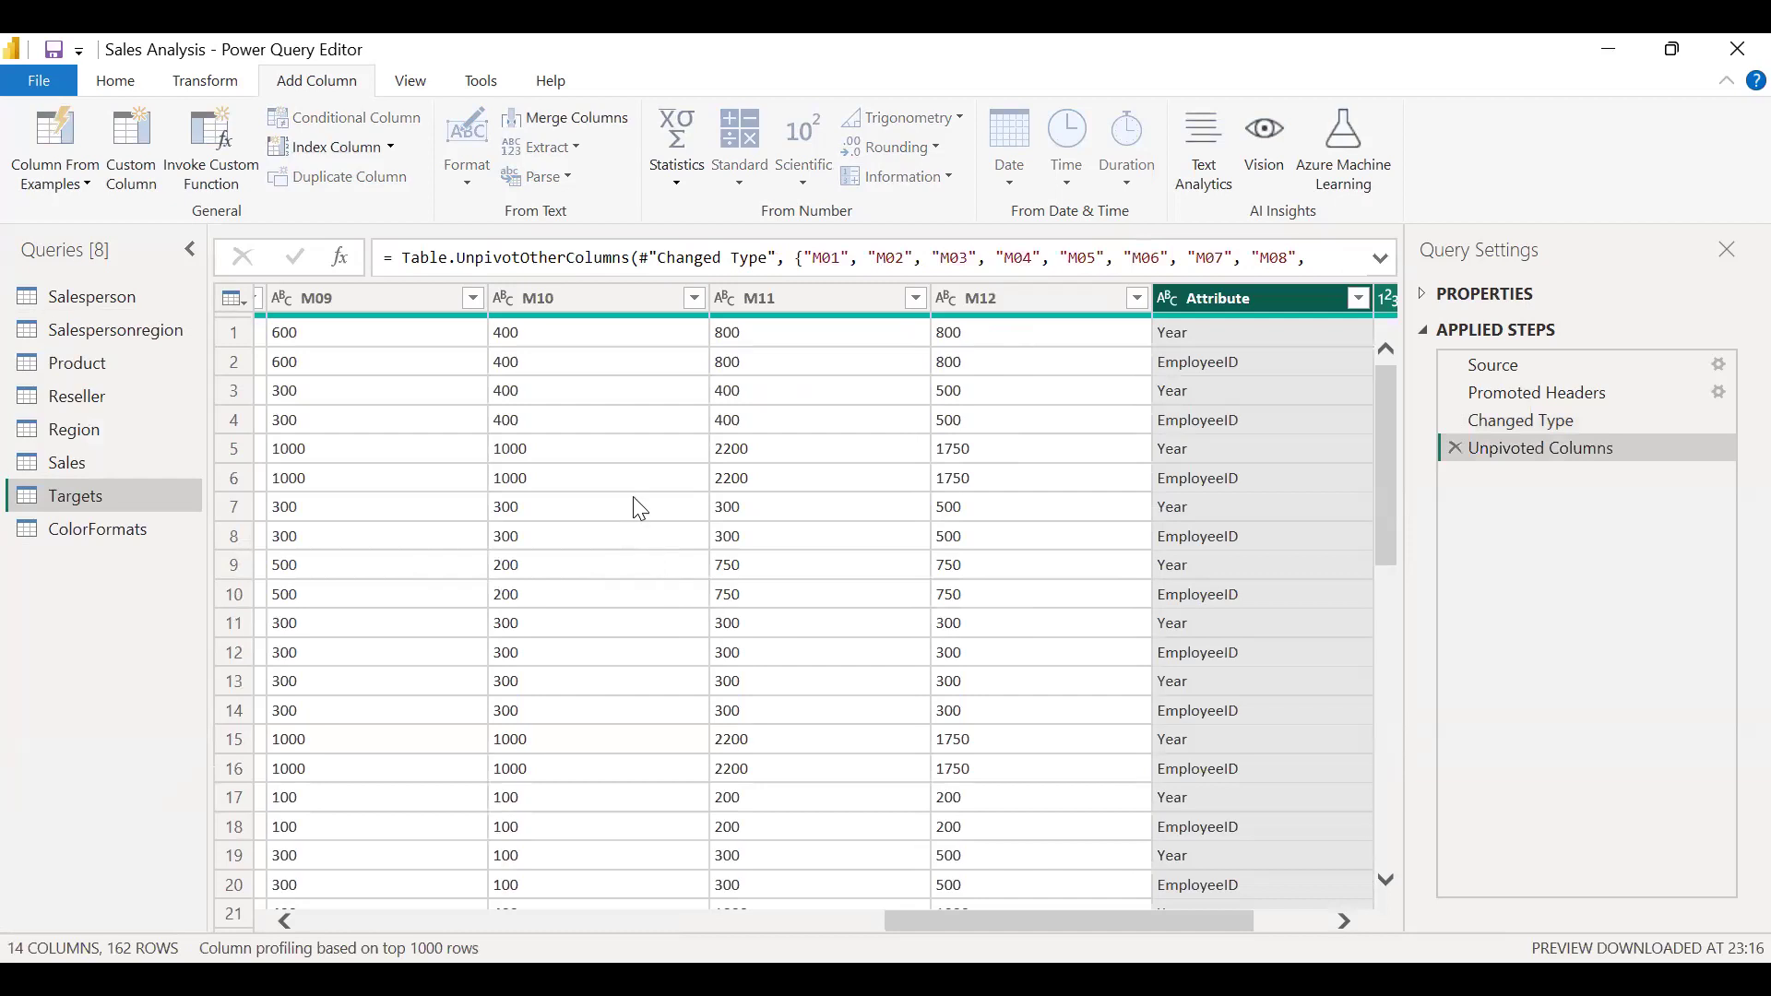
click(1455, 448)
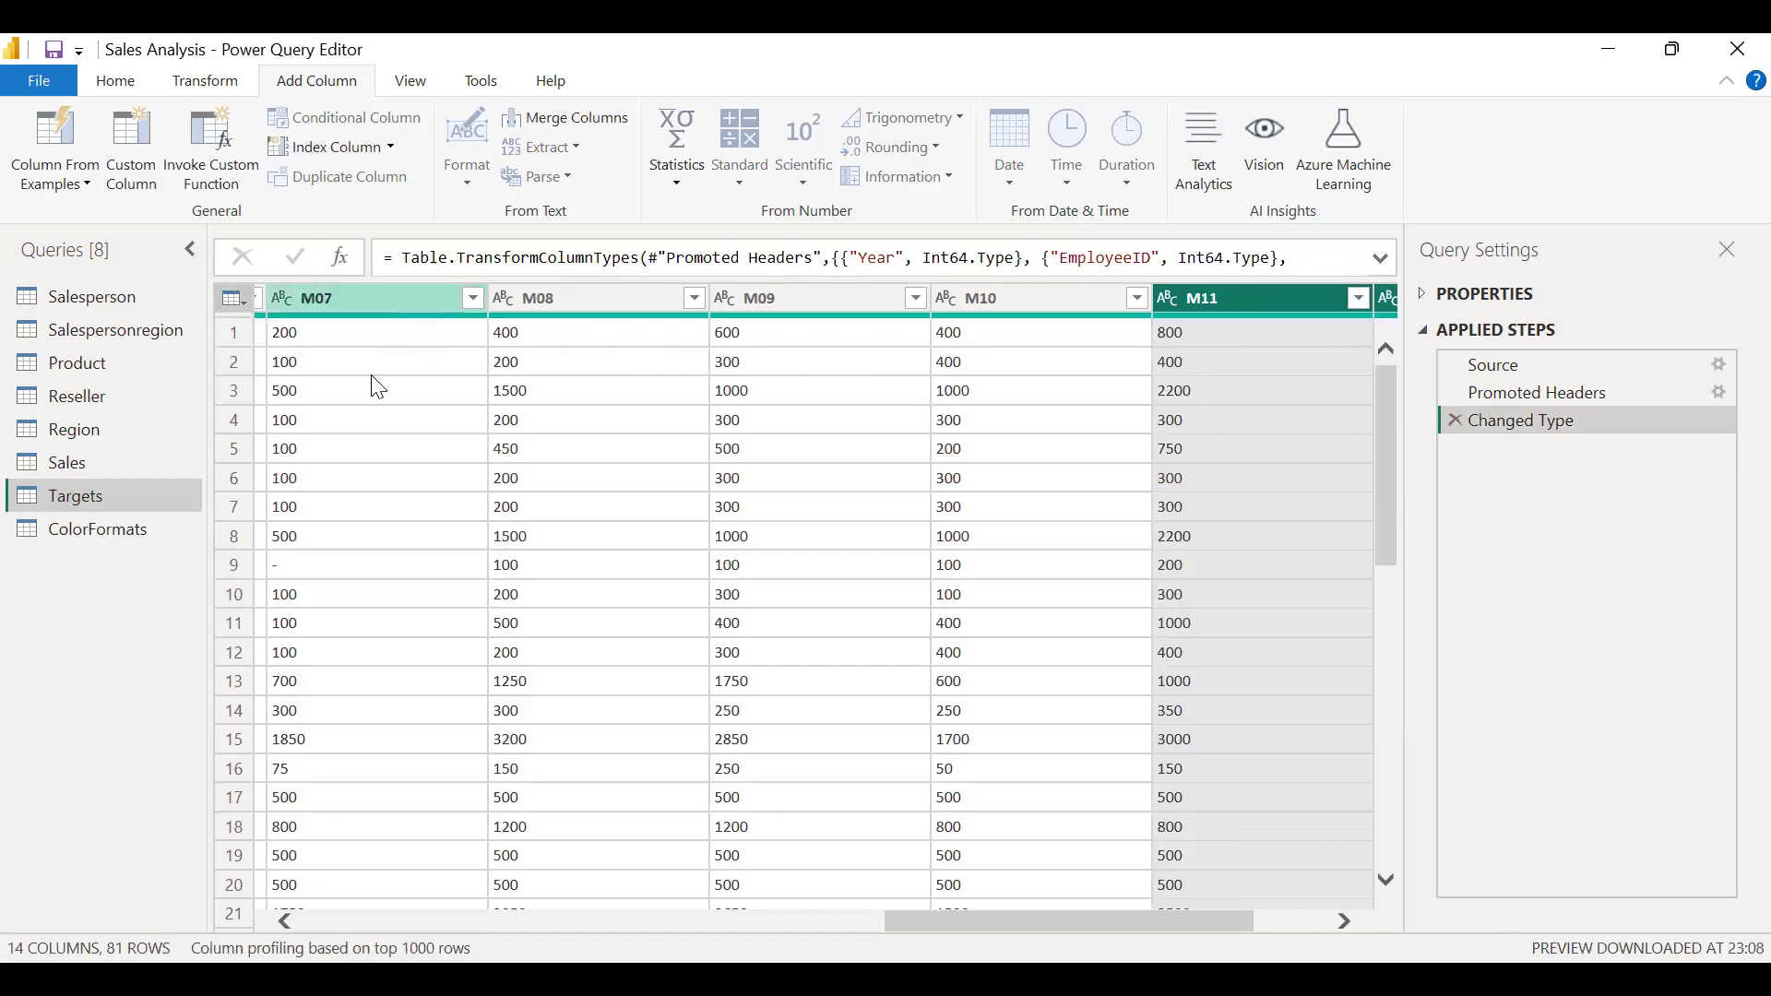
Step: Unpivot all columns of the Targets query except Year and EmployeeID
drag(910, 923, 95, 894)
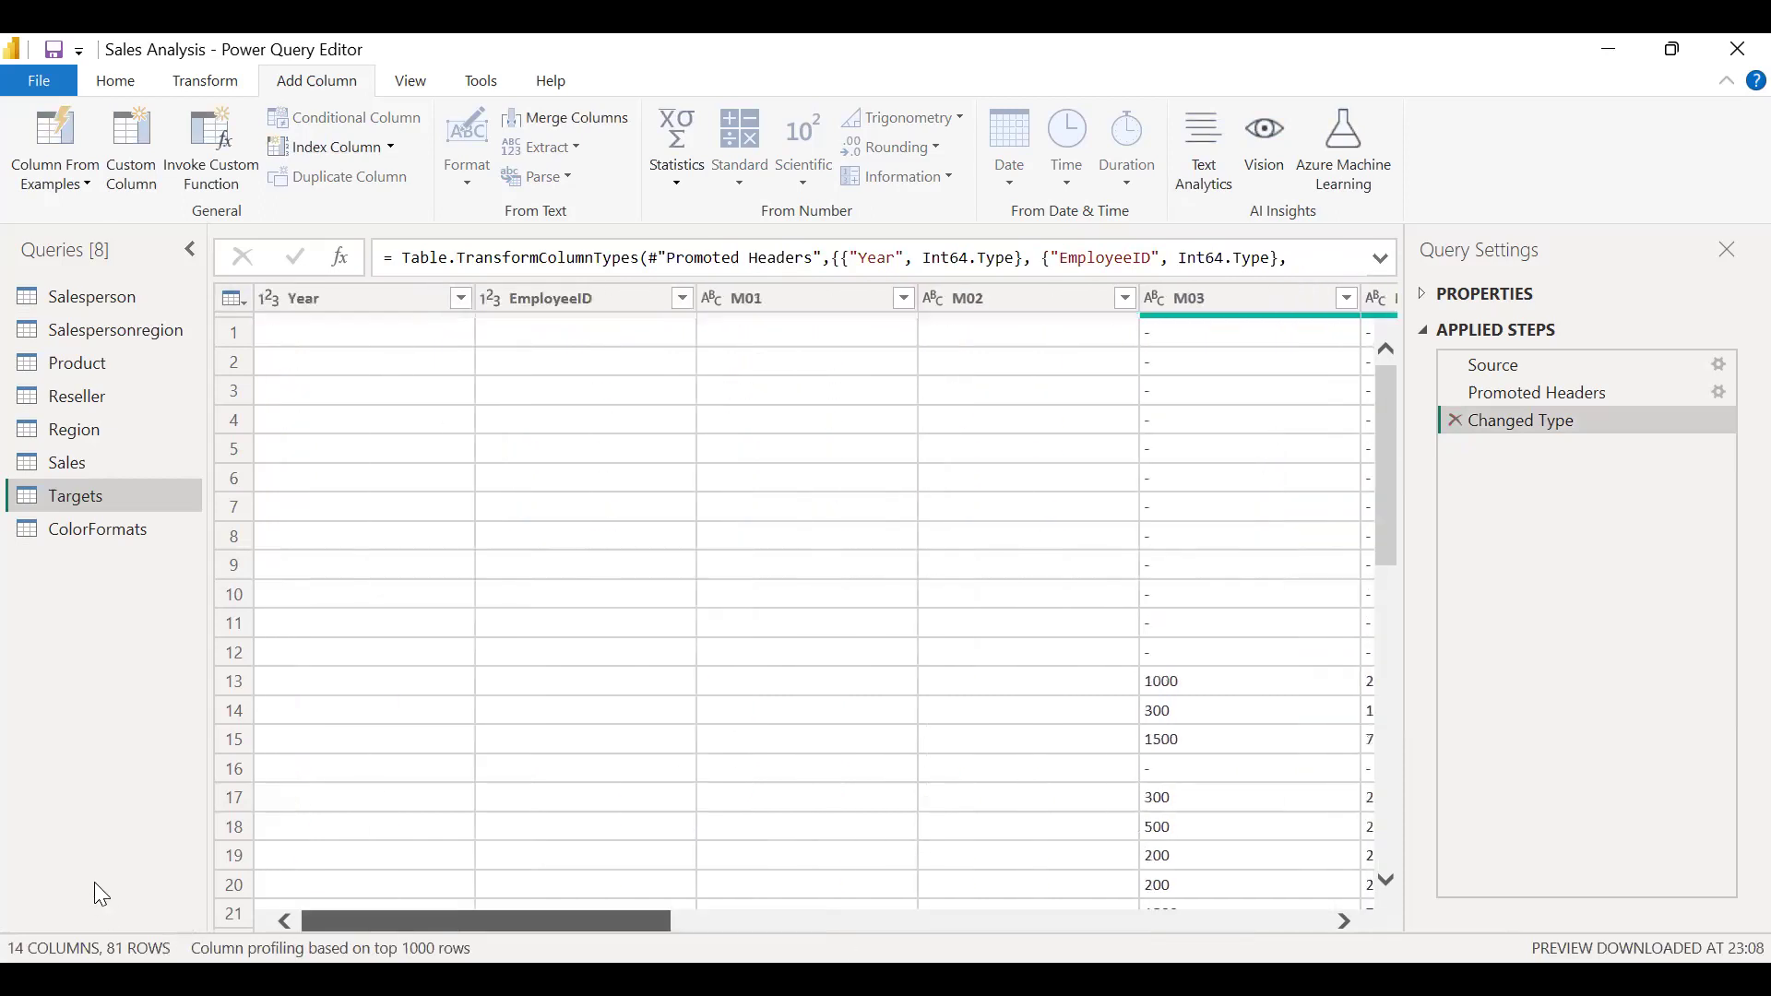
click(378, 297)
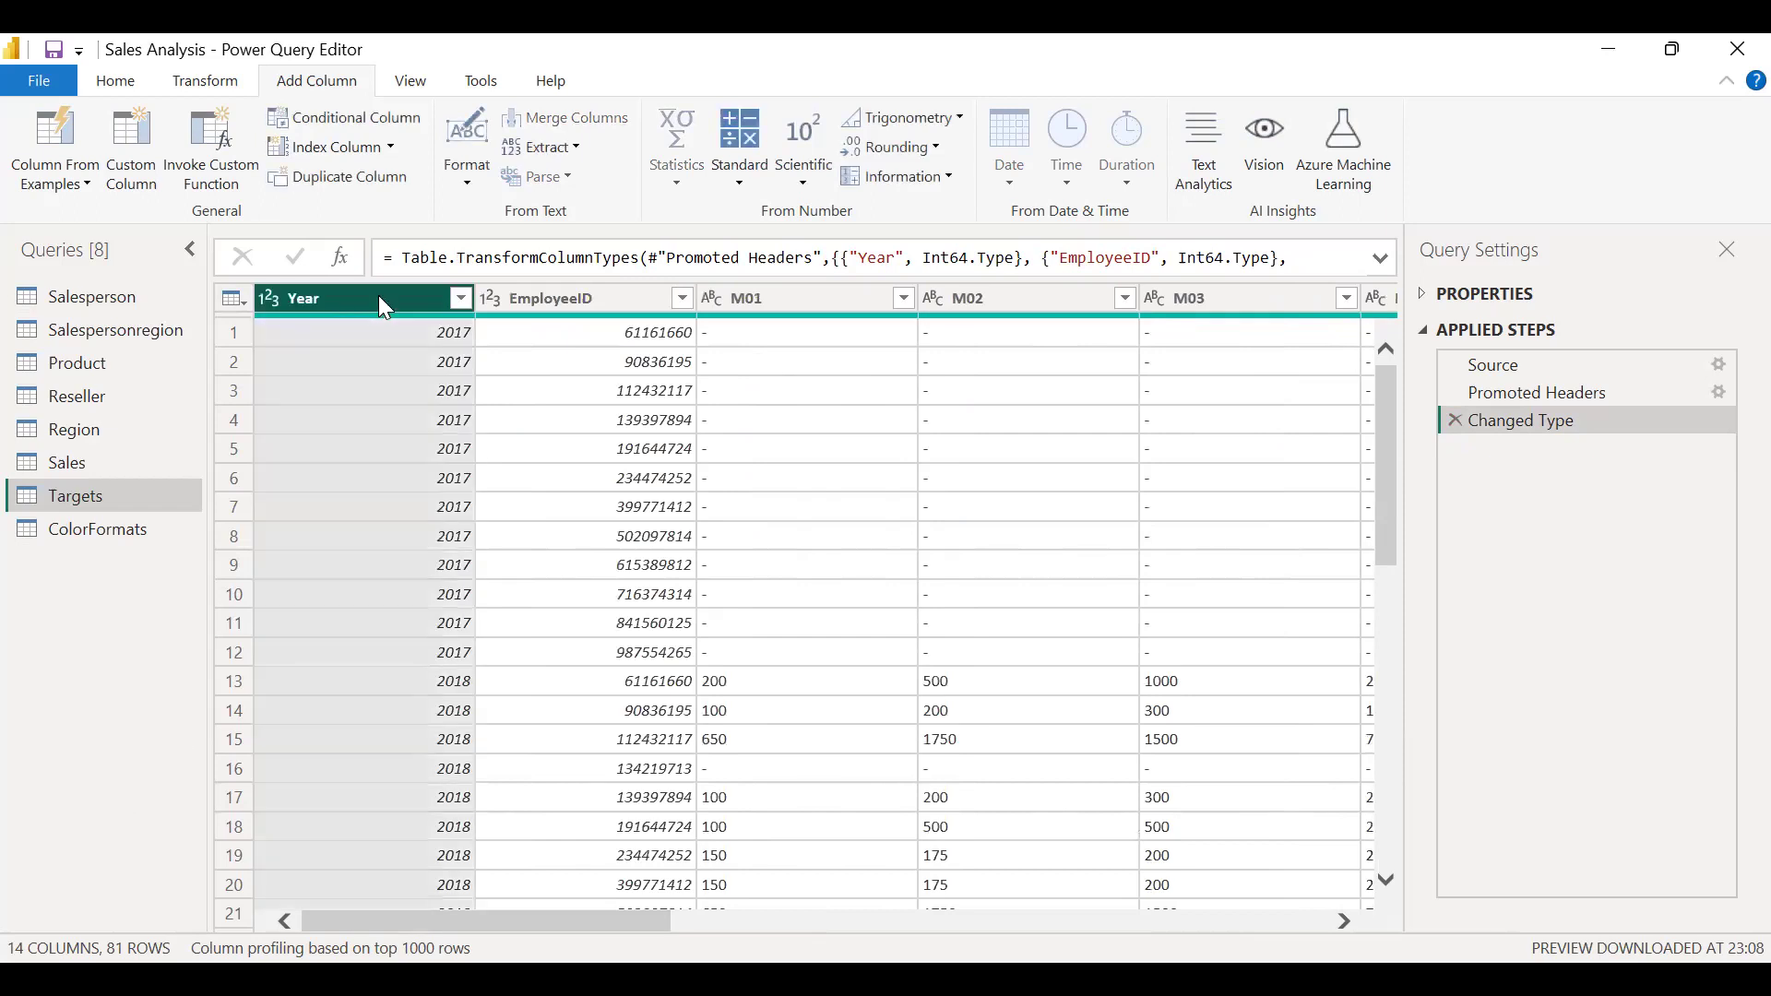
ctrl+click(563, 292)
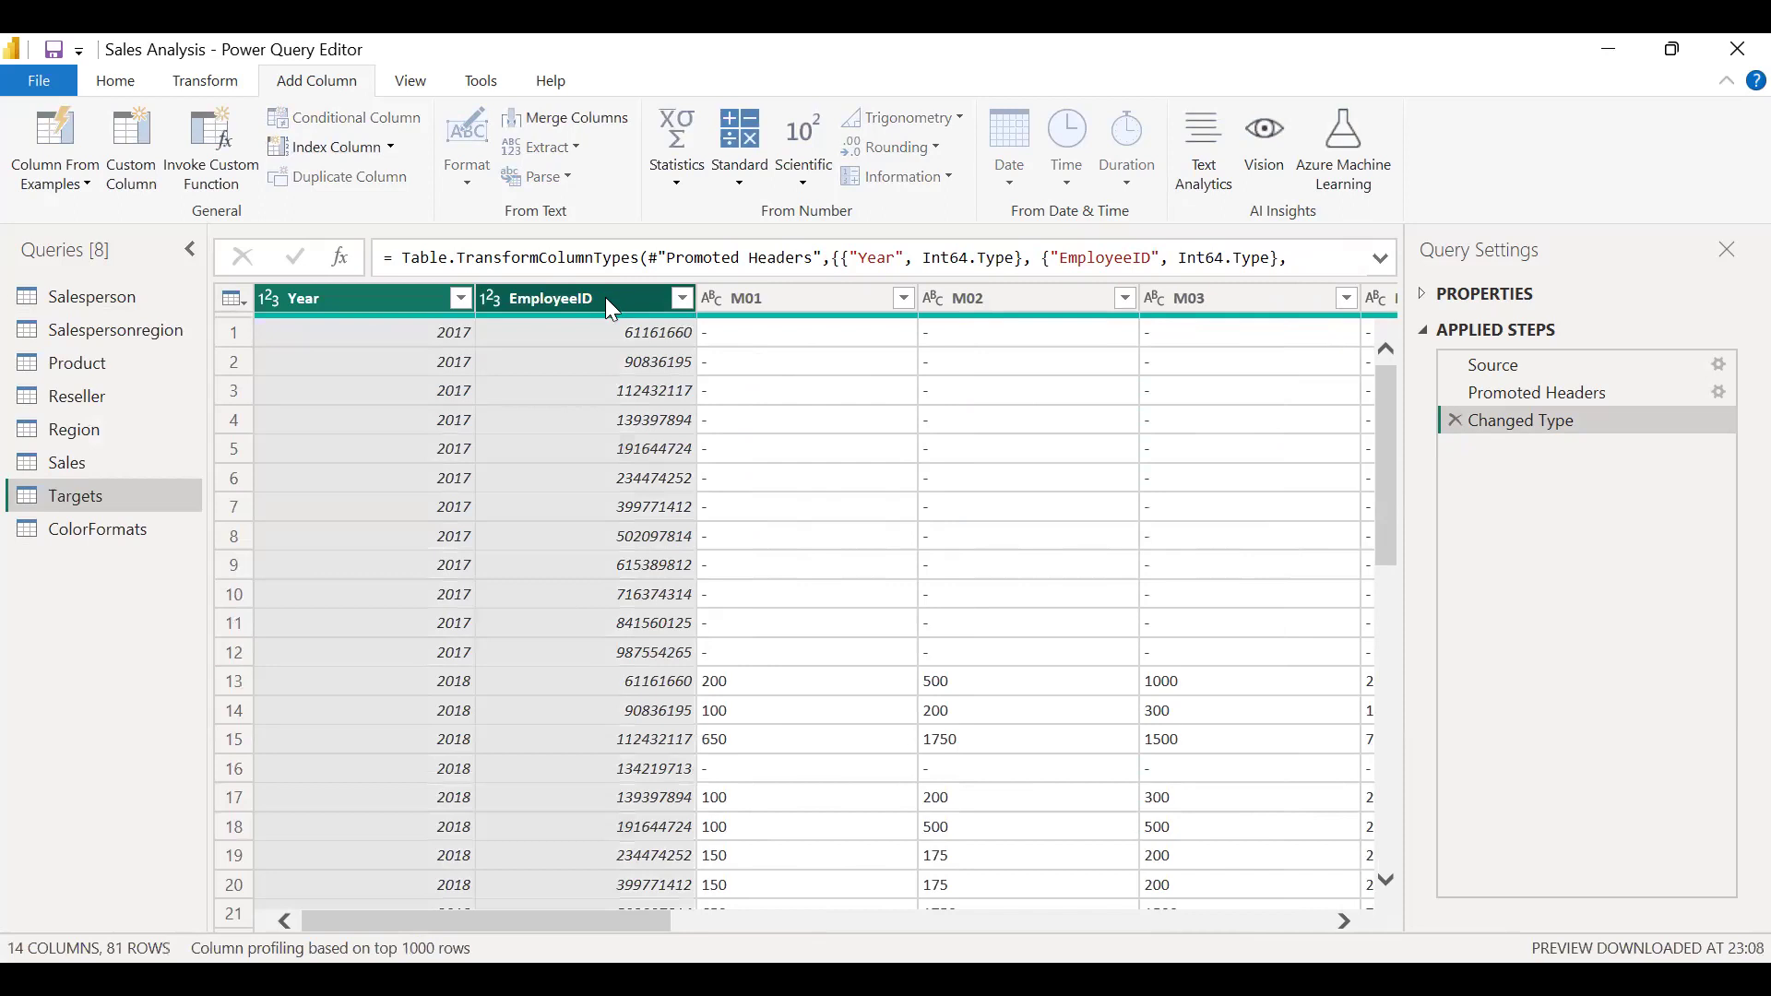
right_click(607, 292)
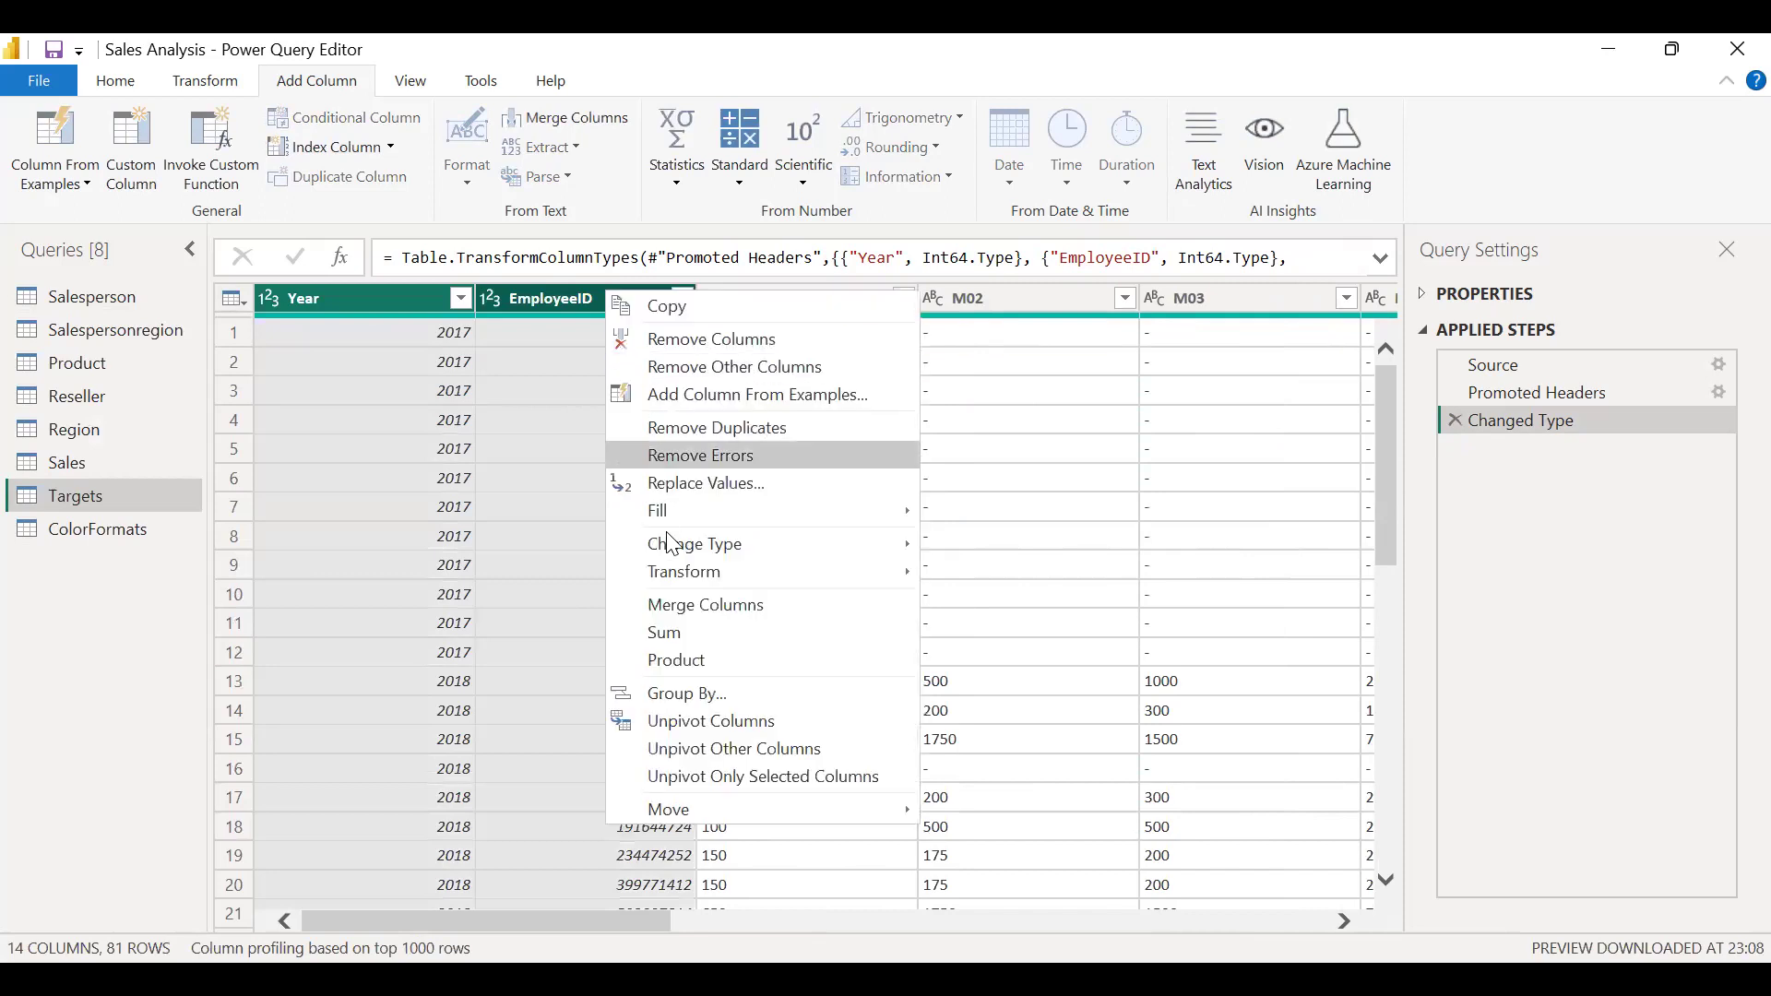
click(677, 749)
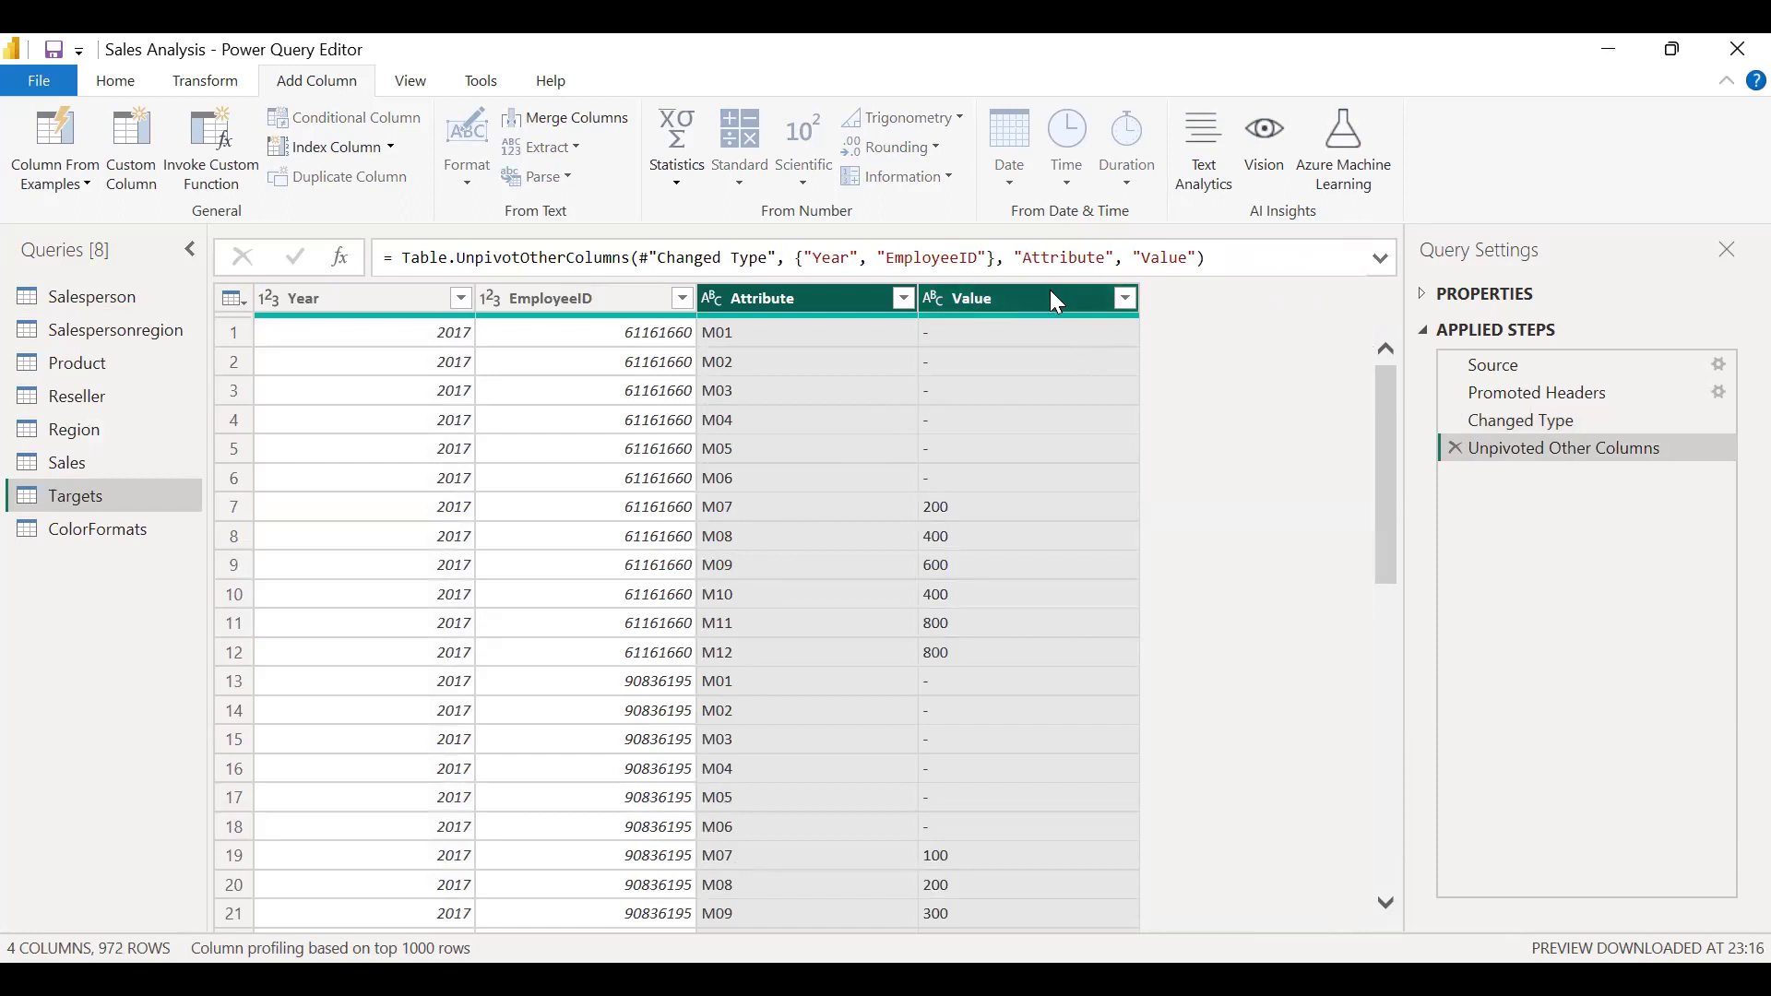
Step: Filter the Value column of the Targets query to exclude the rows containing a hyphen (-)
click(1124, 301)
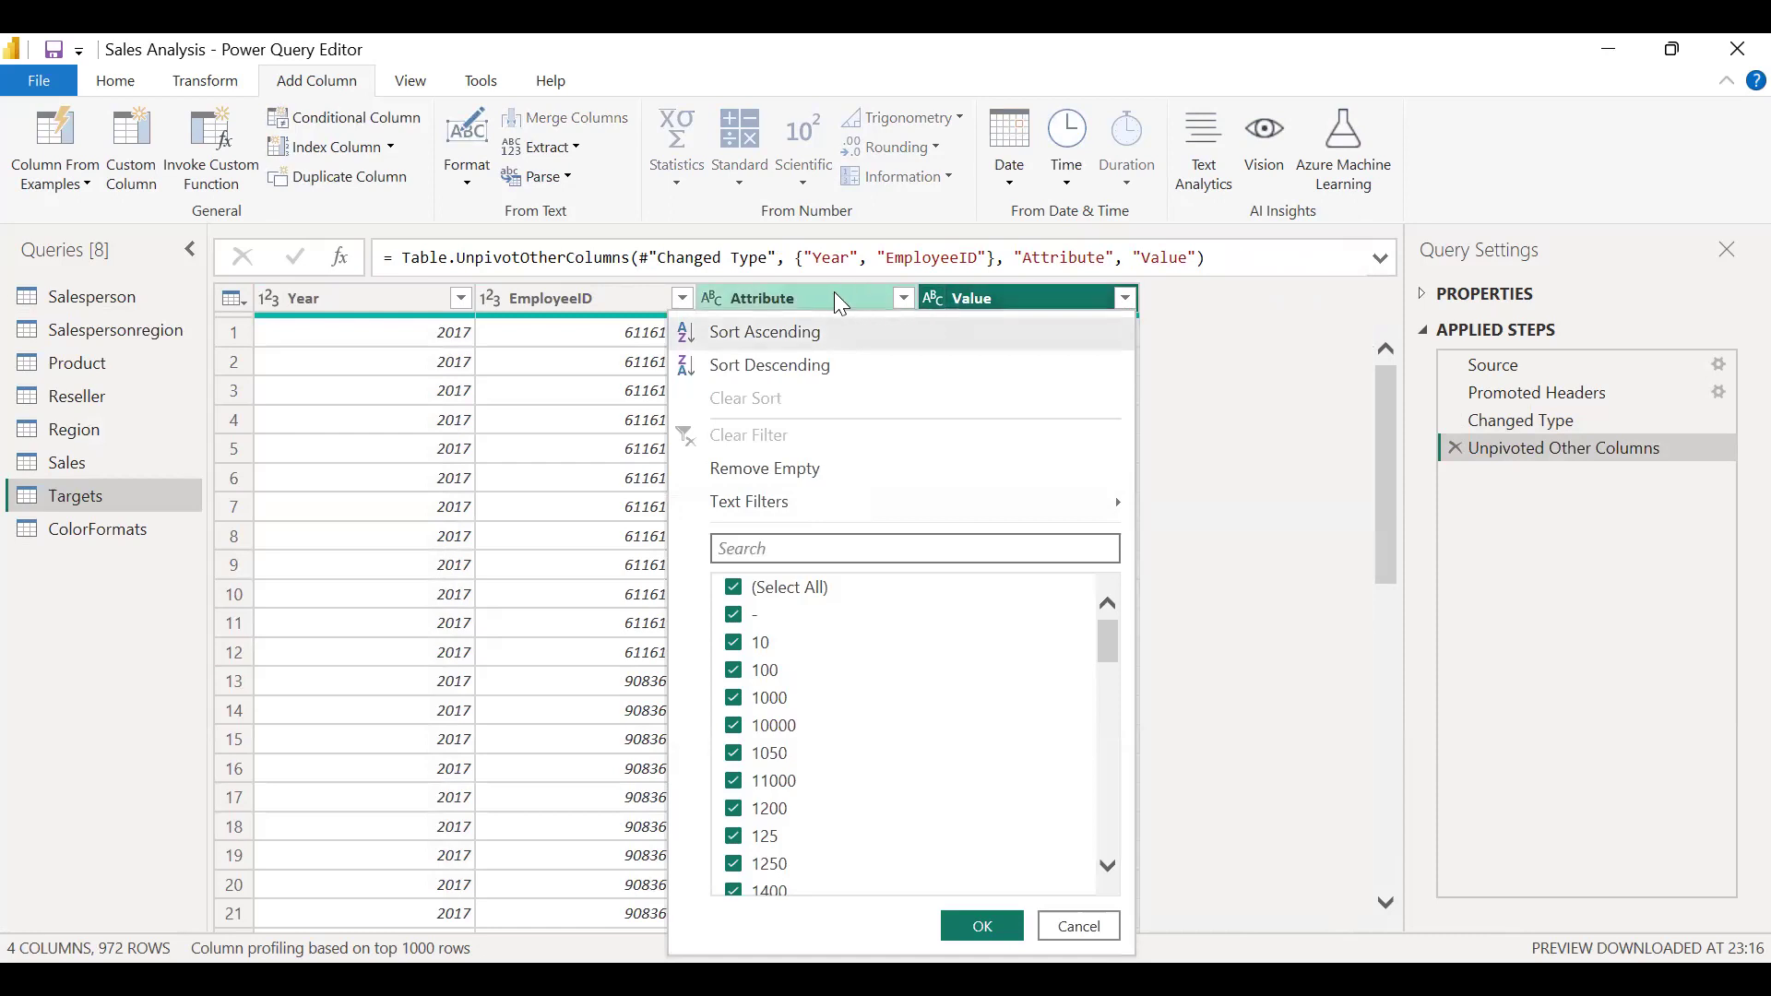
click(1203, 327)
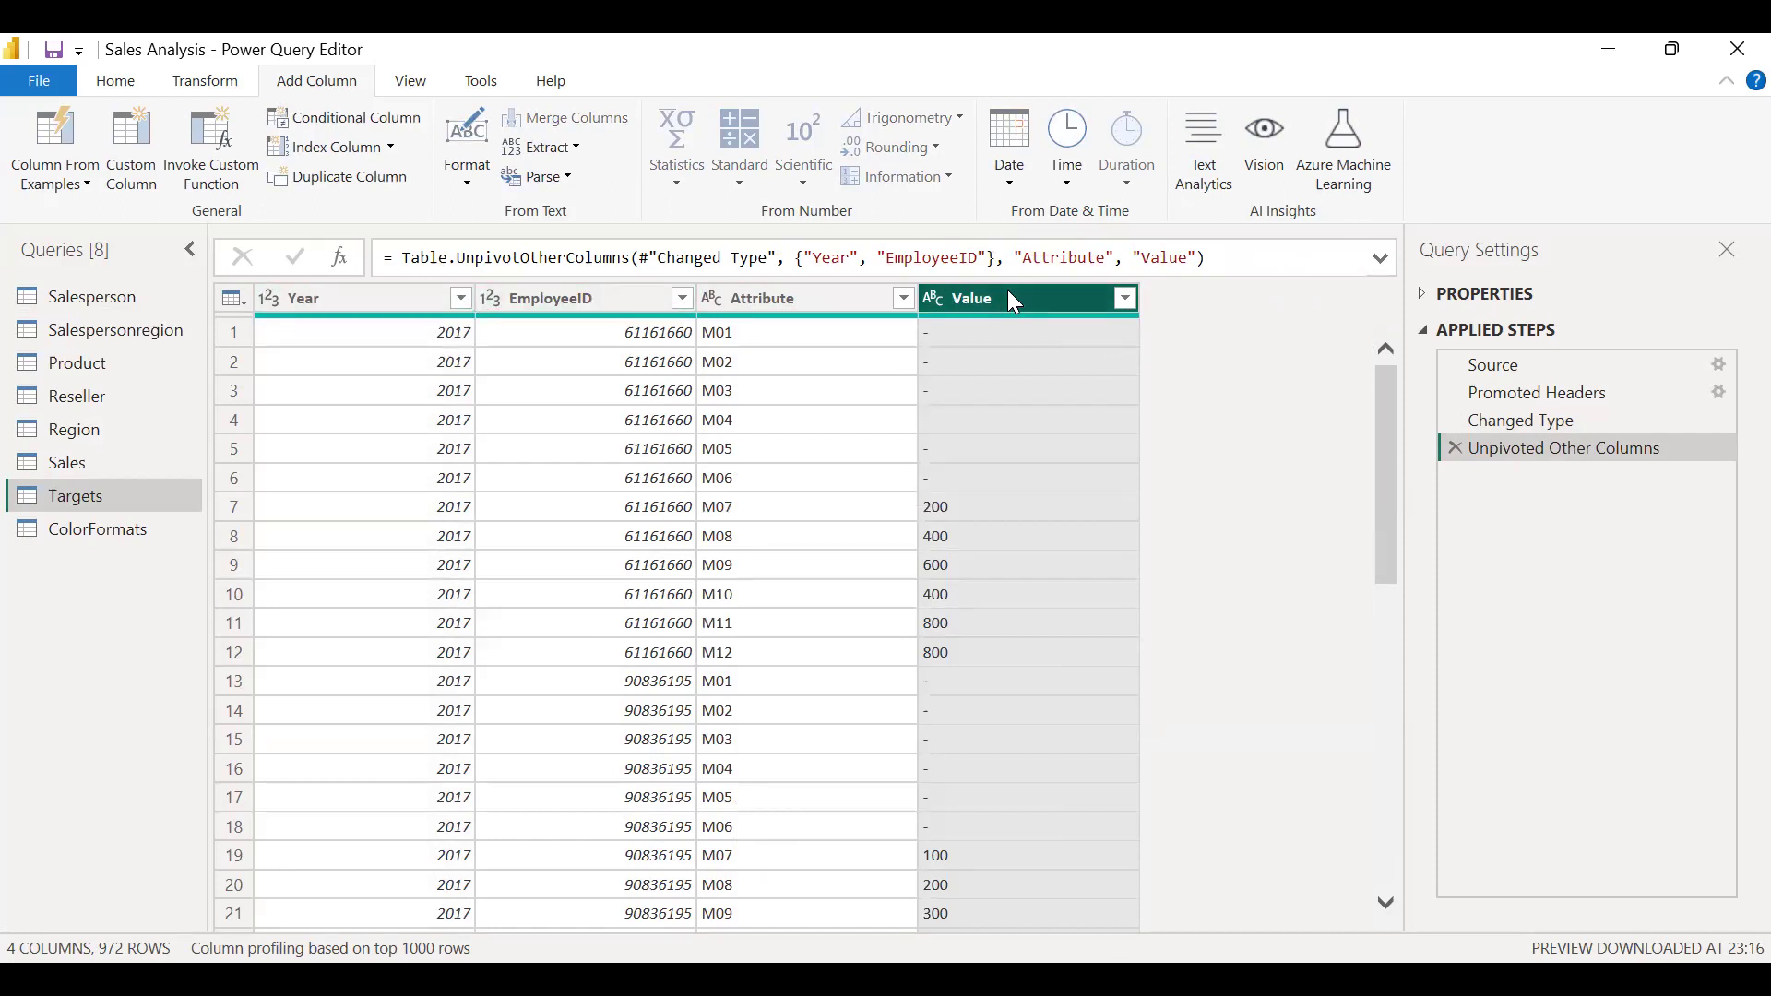
click(1126, 298)
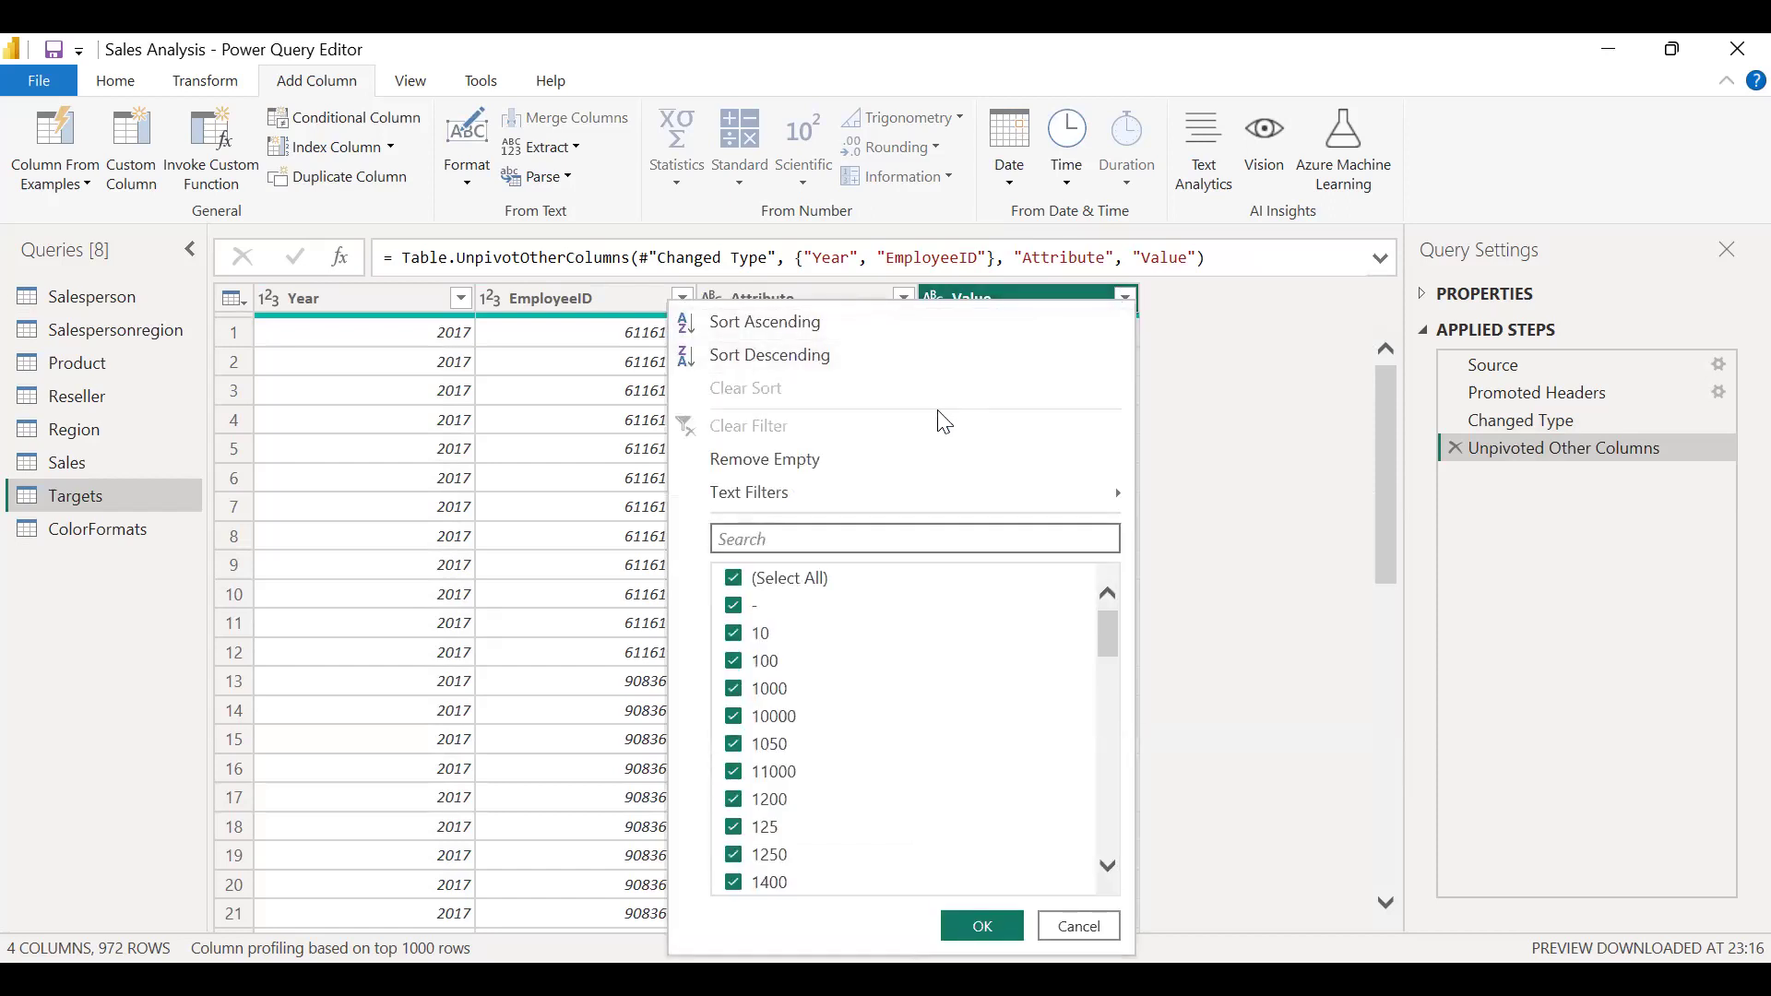
click(735, 578)
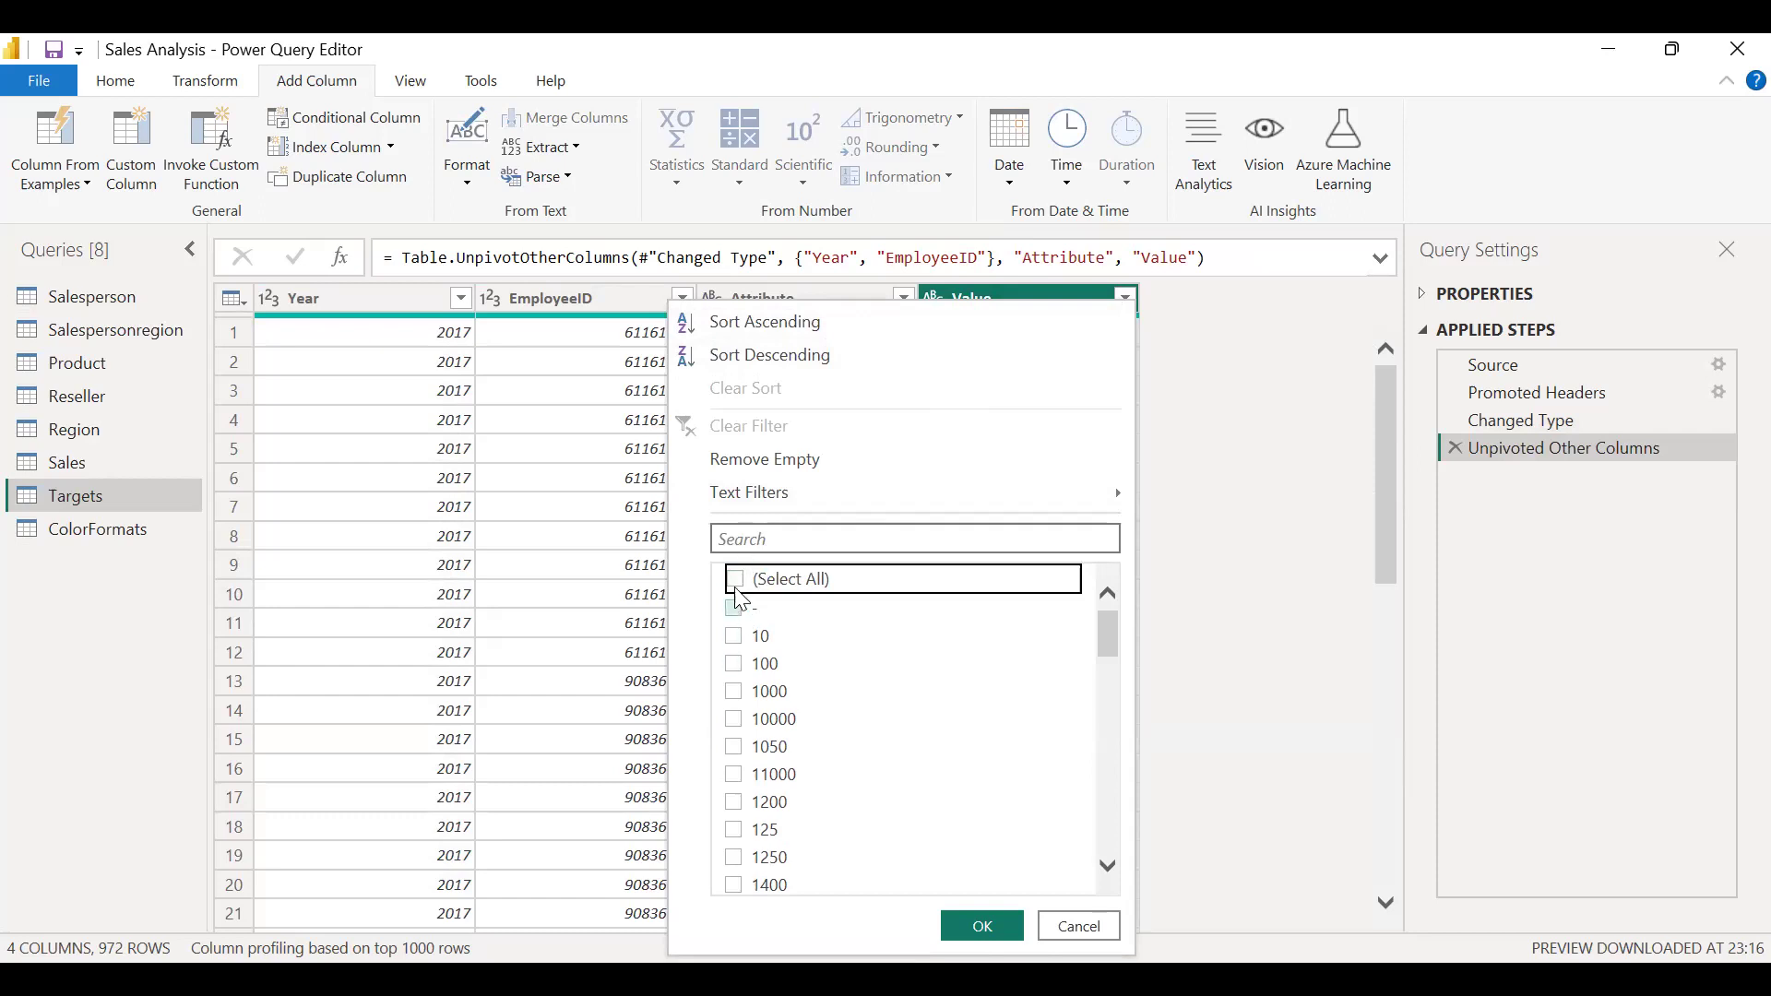
click(737, 578)
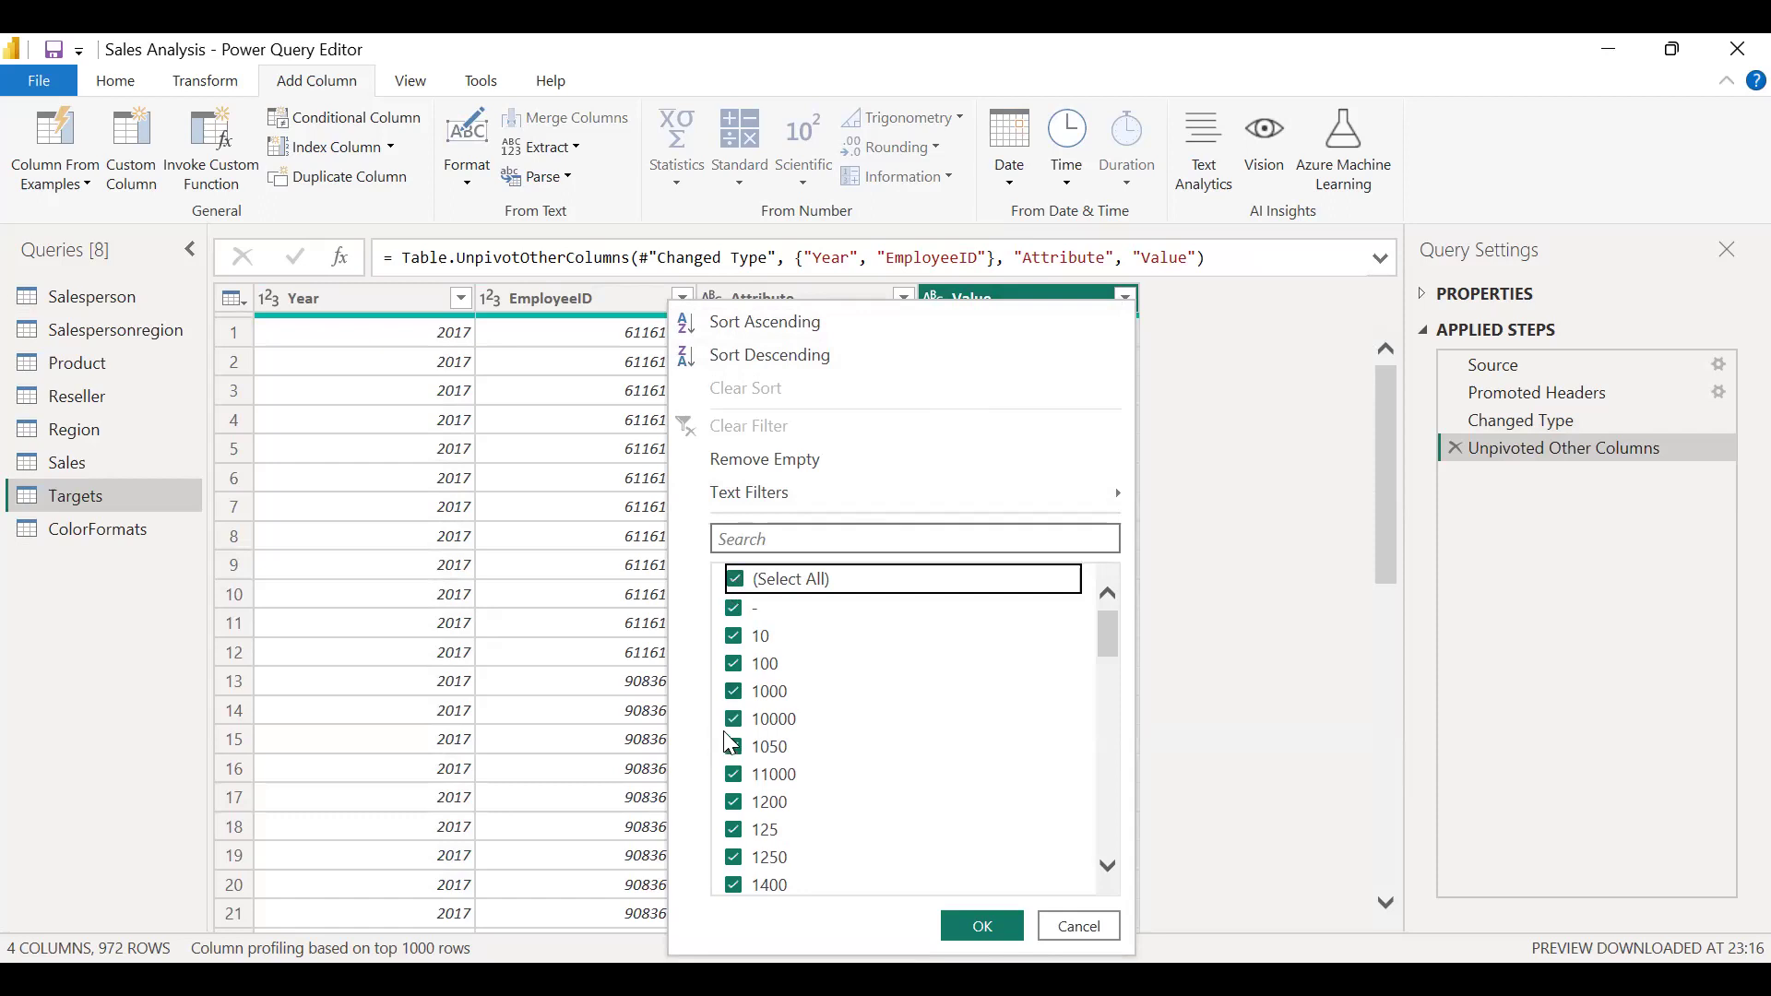
click(735, 609)
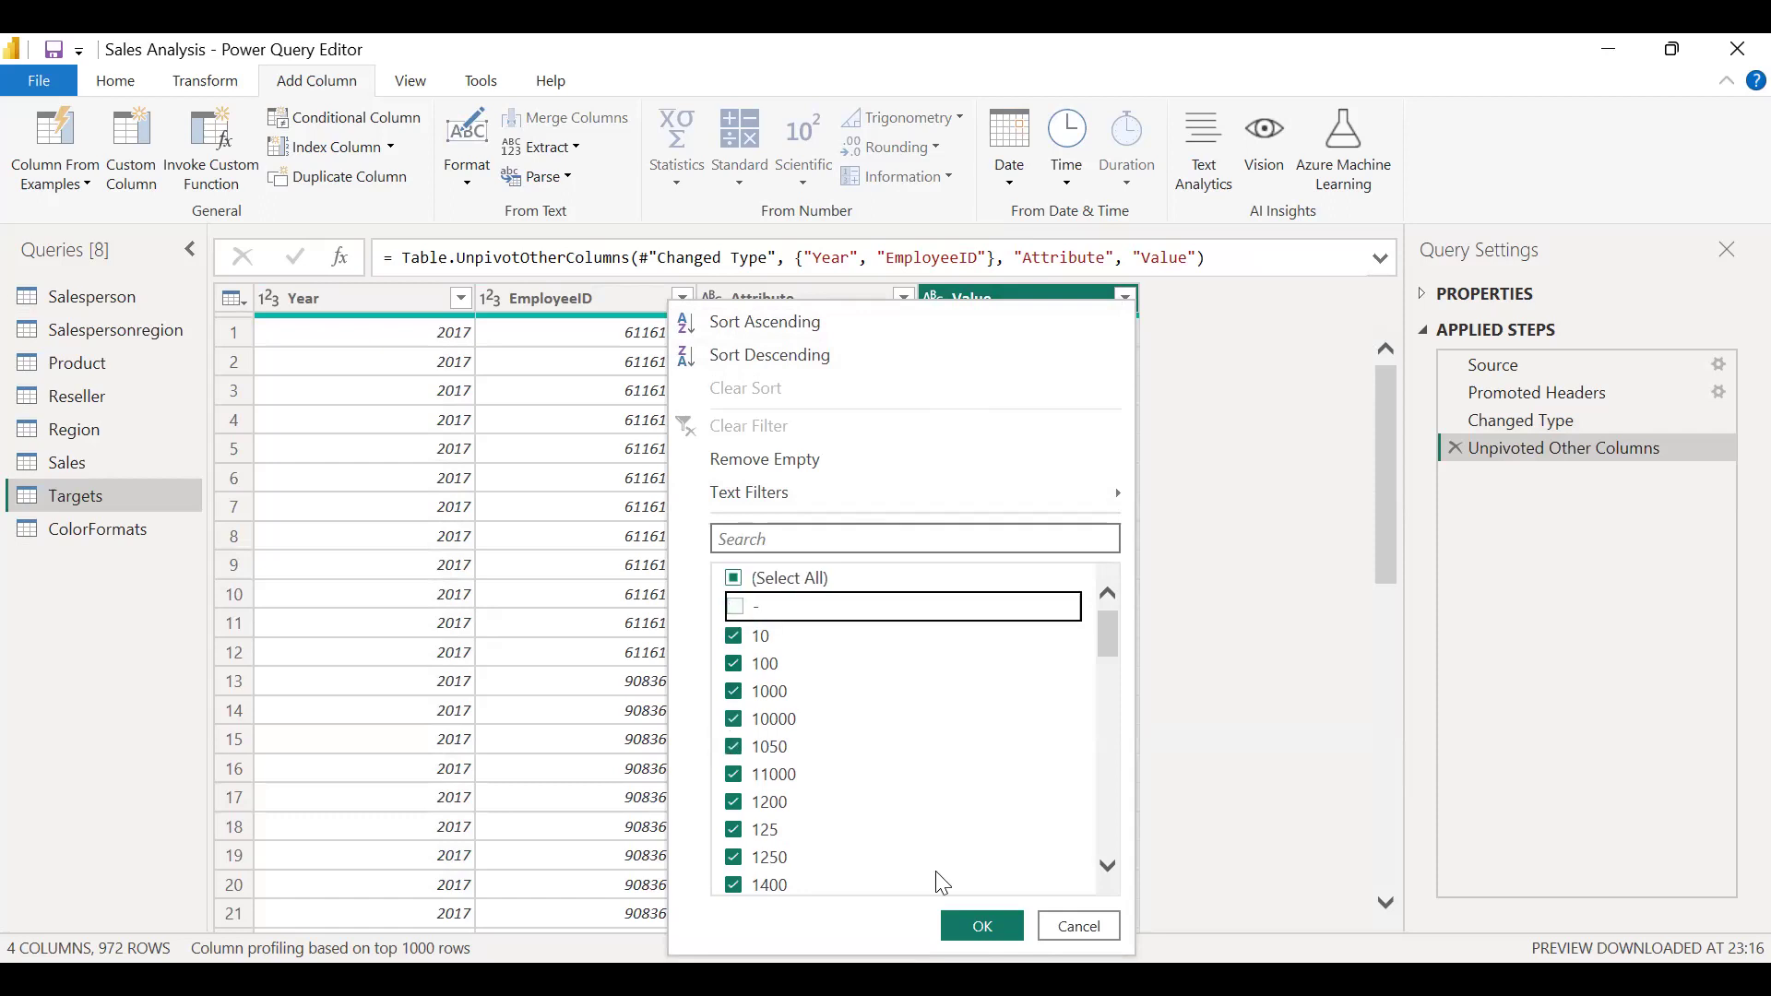
click(969, 925)
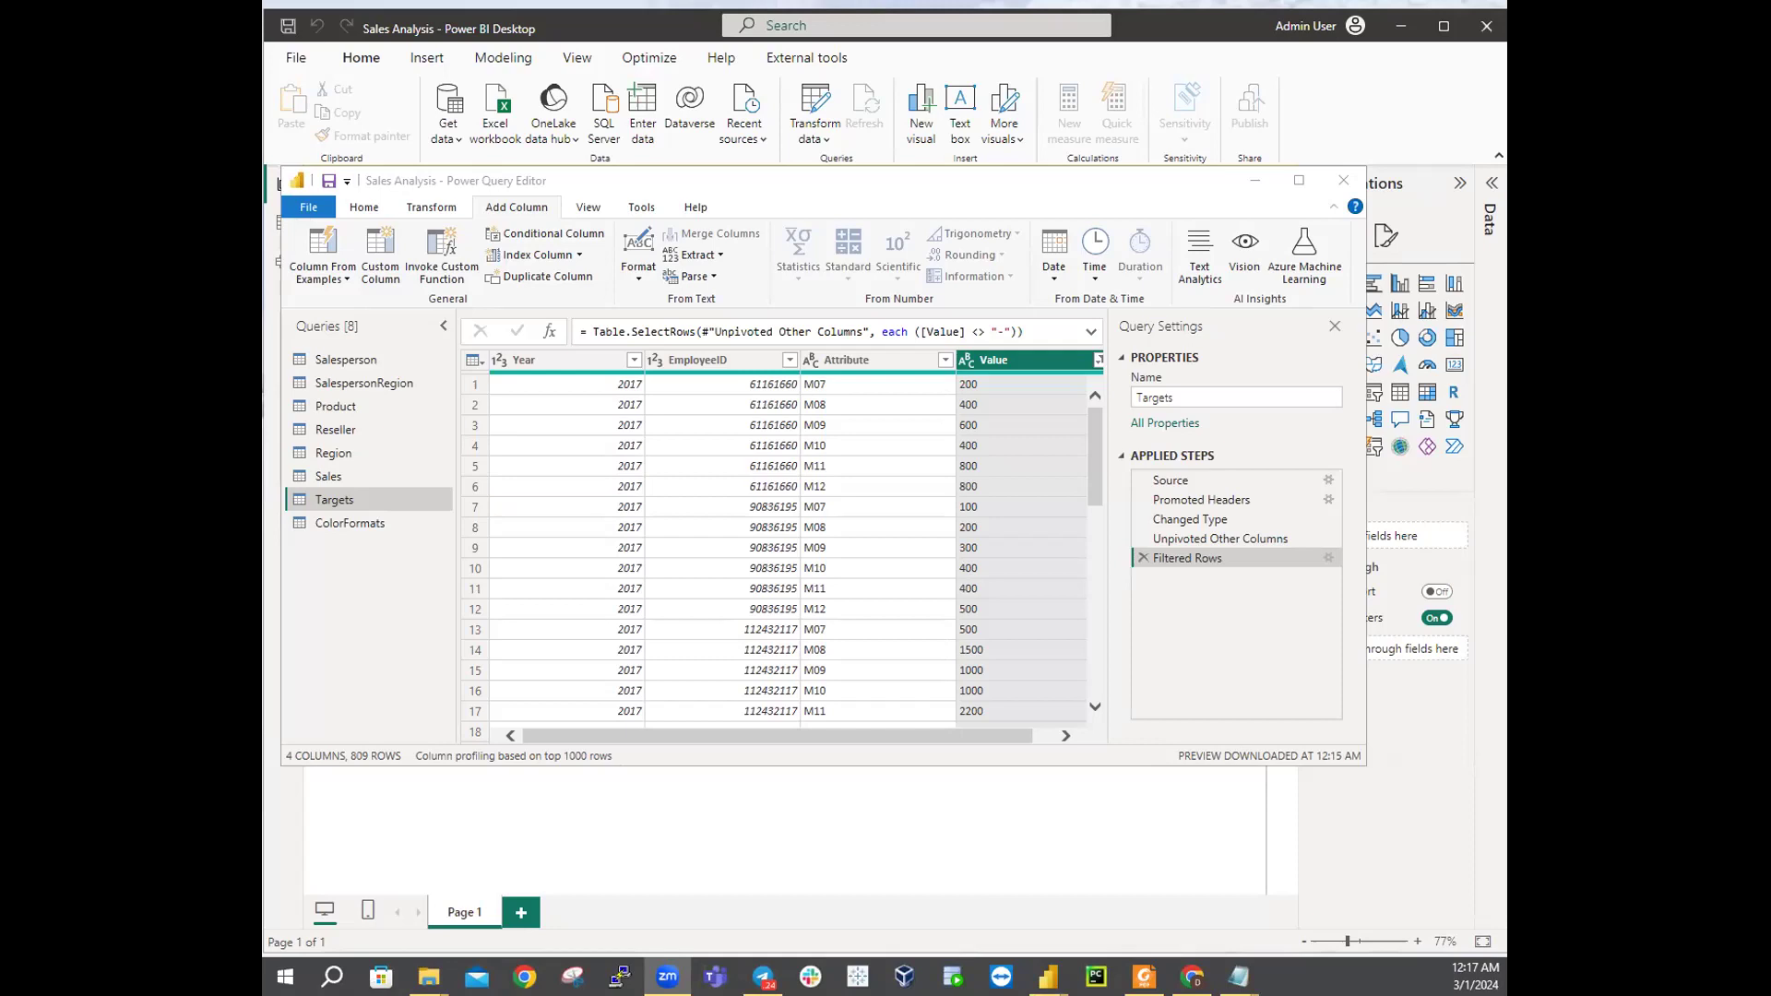
Step: Rename the Attribute column of the Targets query as MonthNumber and the Value column as Target
double_click(853, 359)
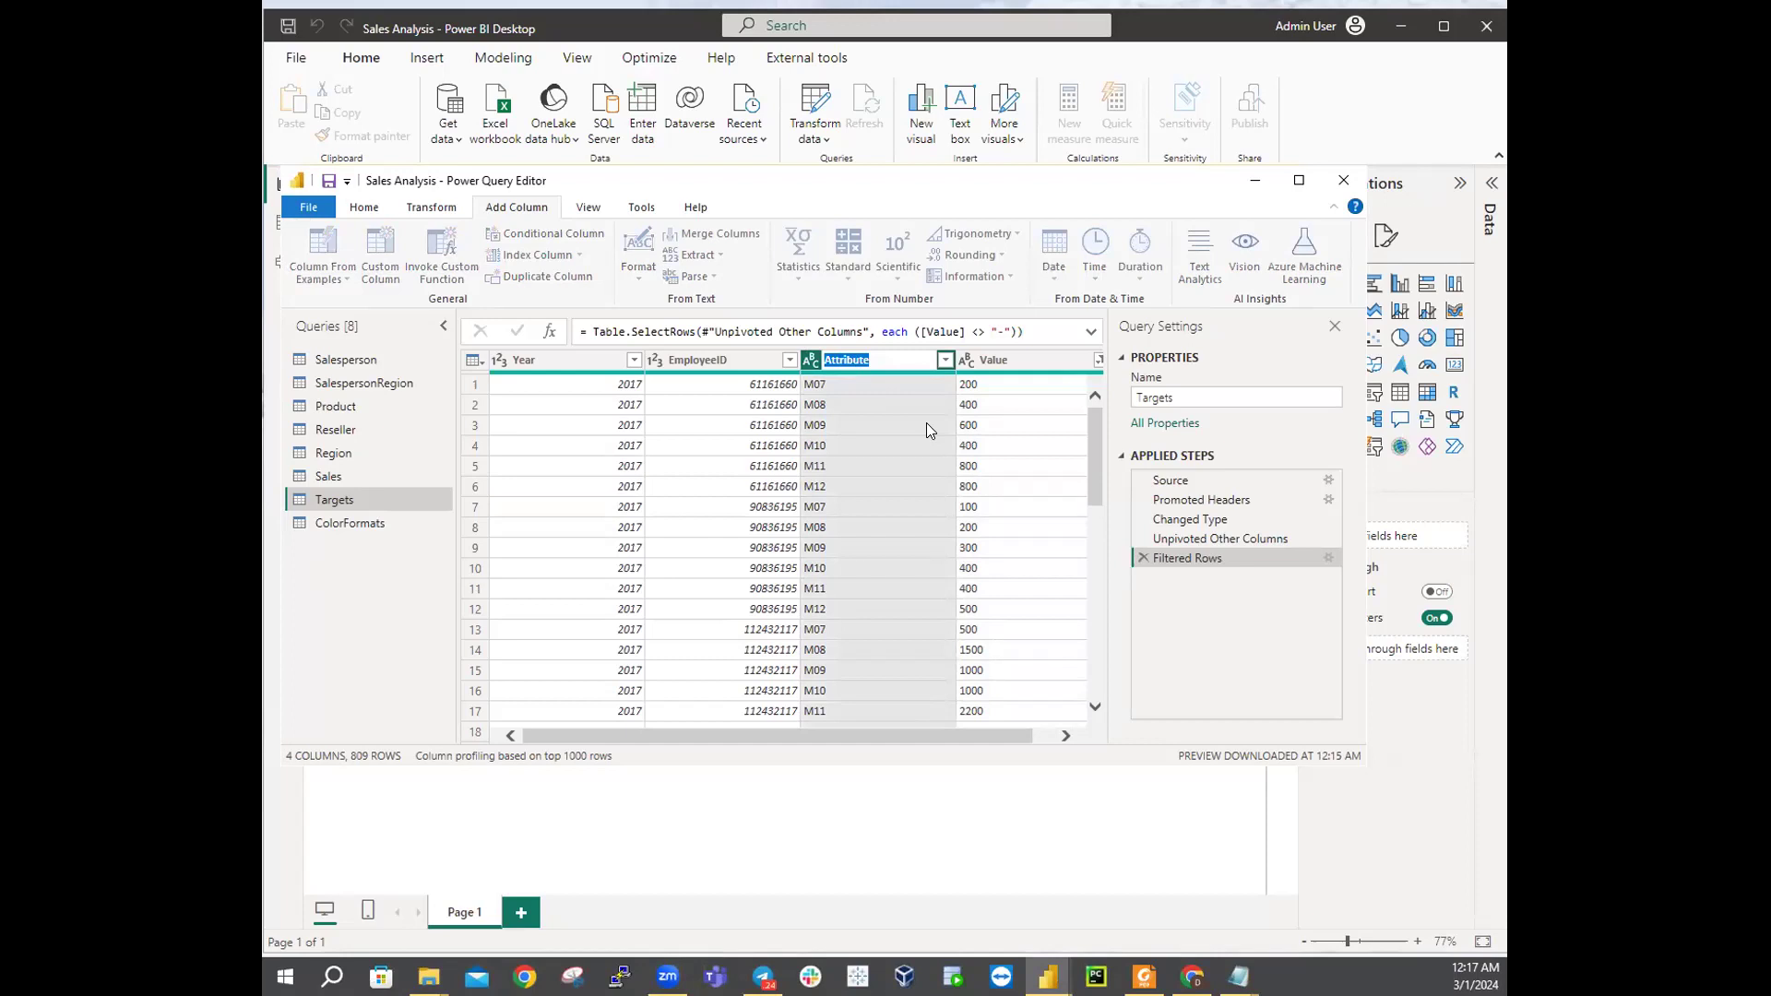
text(MonthNumber)
key(Return)
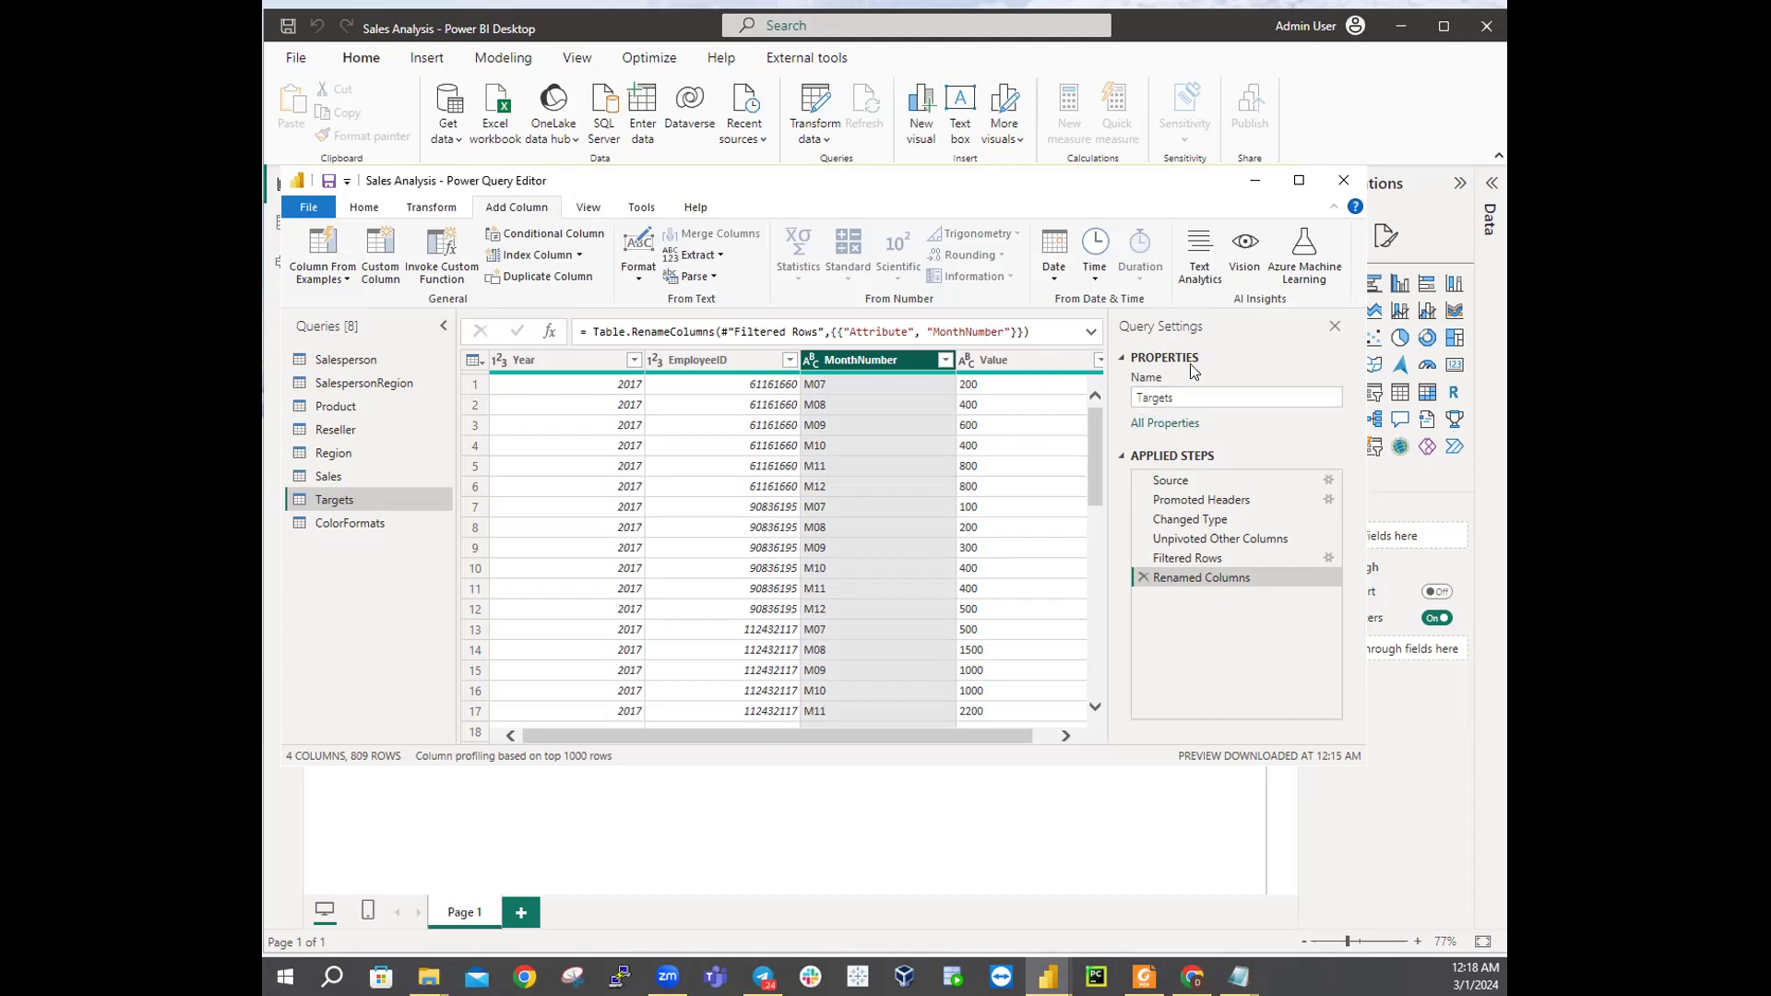
click(1018, 364)
double_click(1022, 367)
text(Targ)
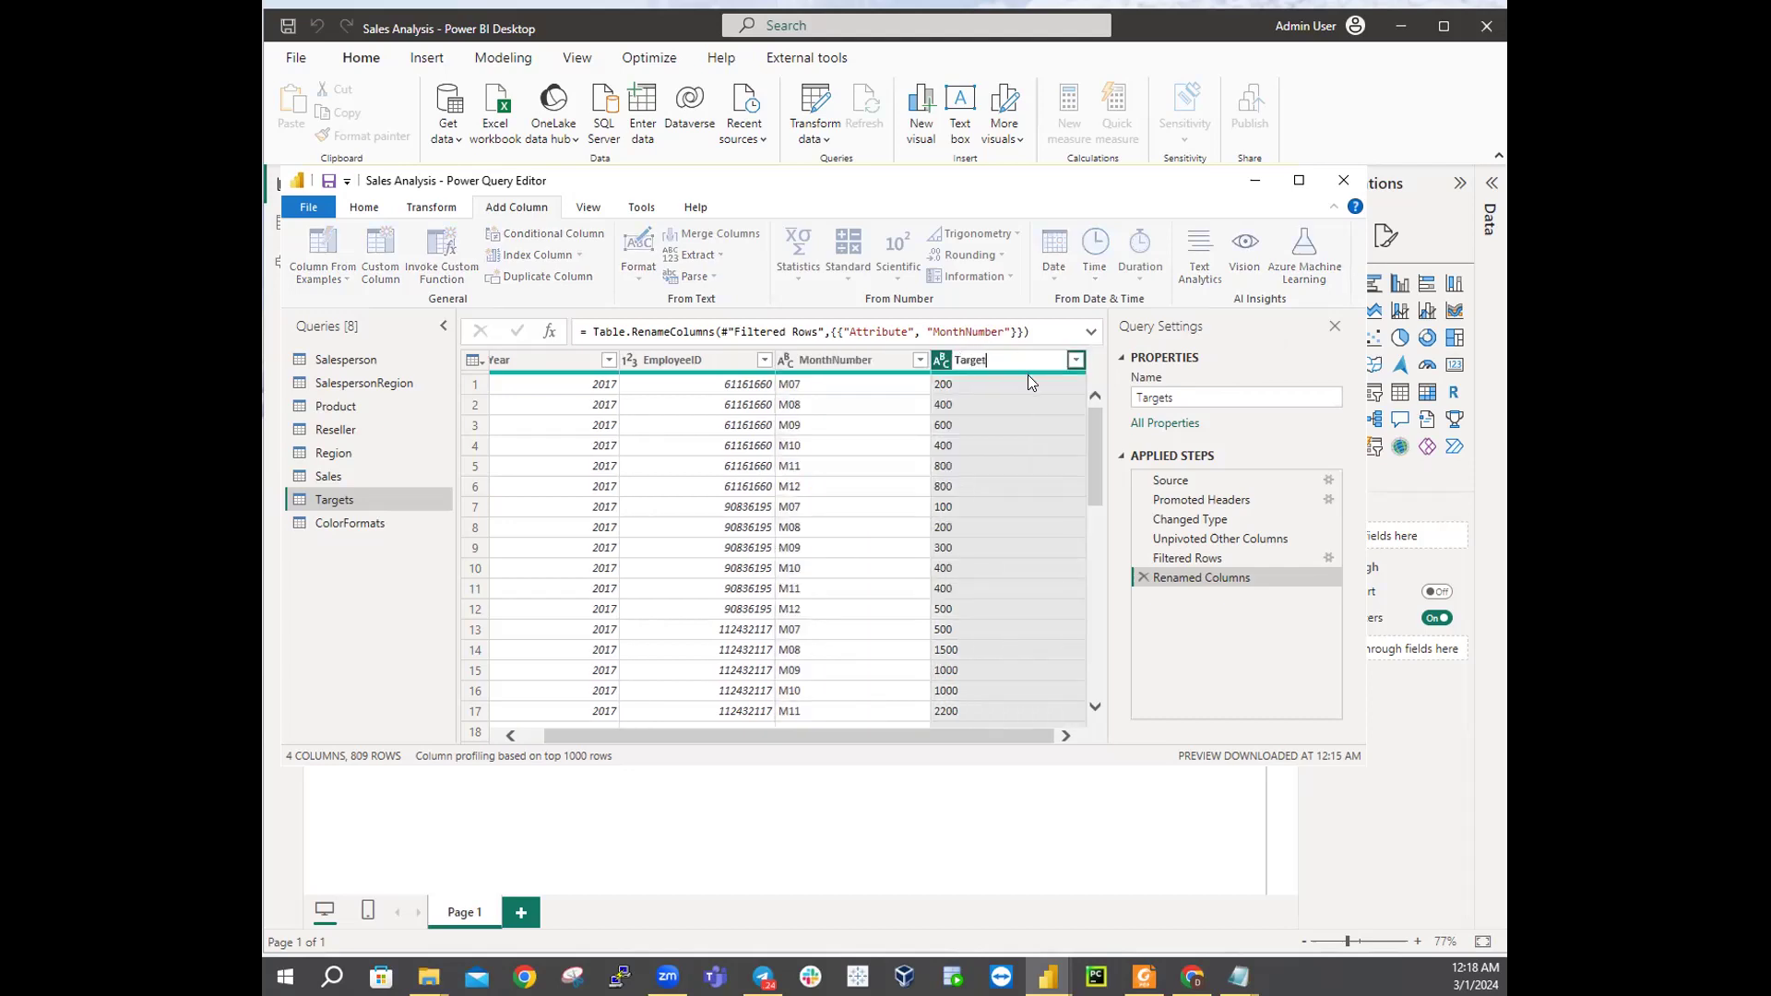
text(et)
key(Return)
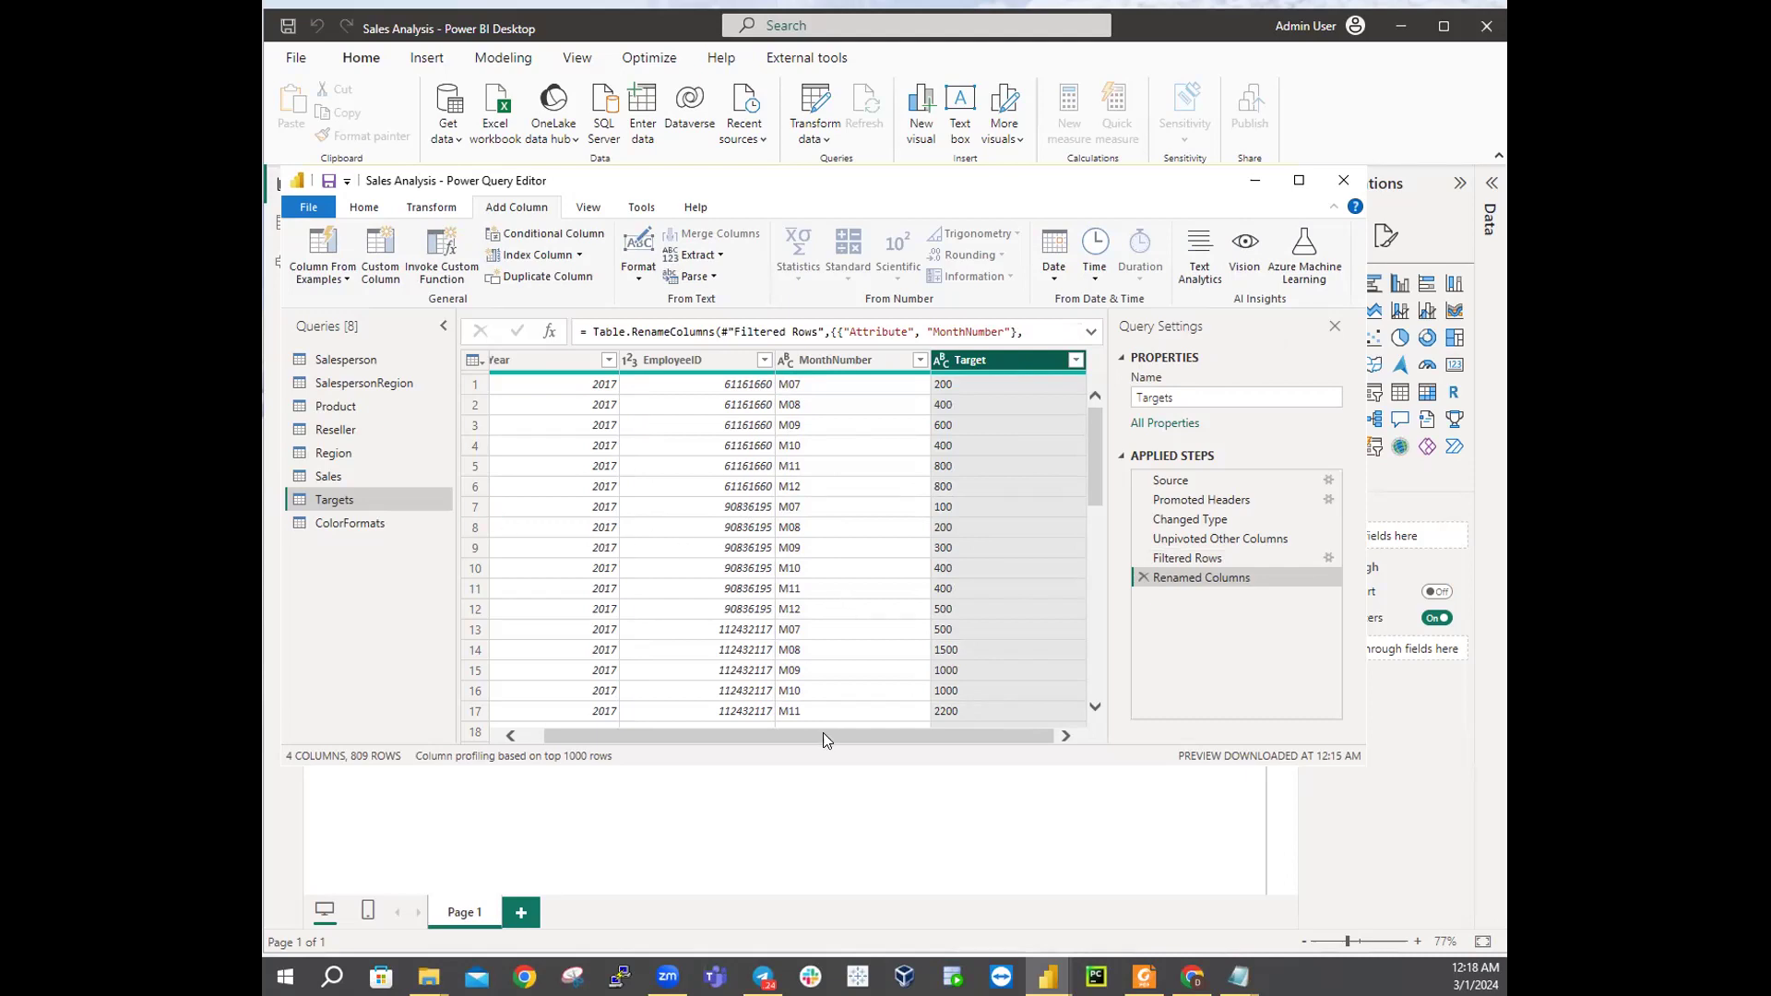
Step: Replace the letter M in the MonthNumber column with an empty value
drag(891, 736, 583, 712)
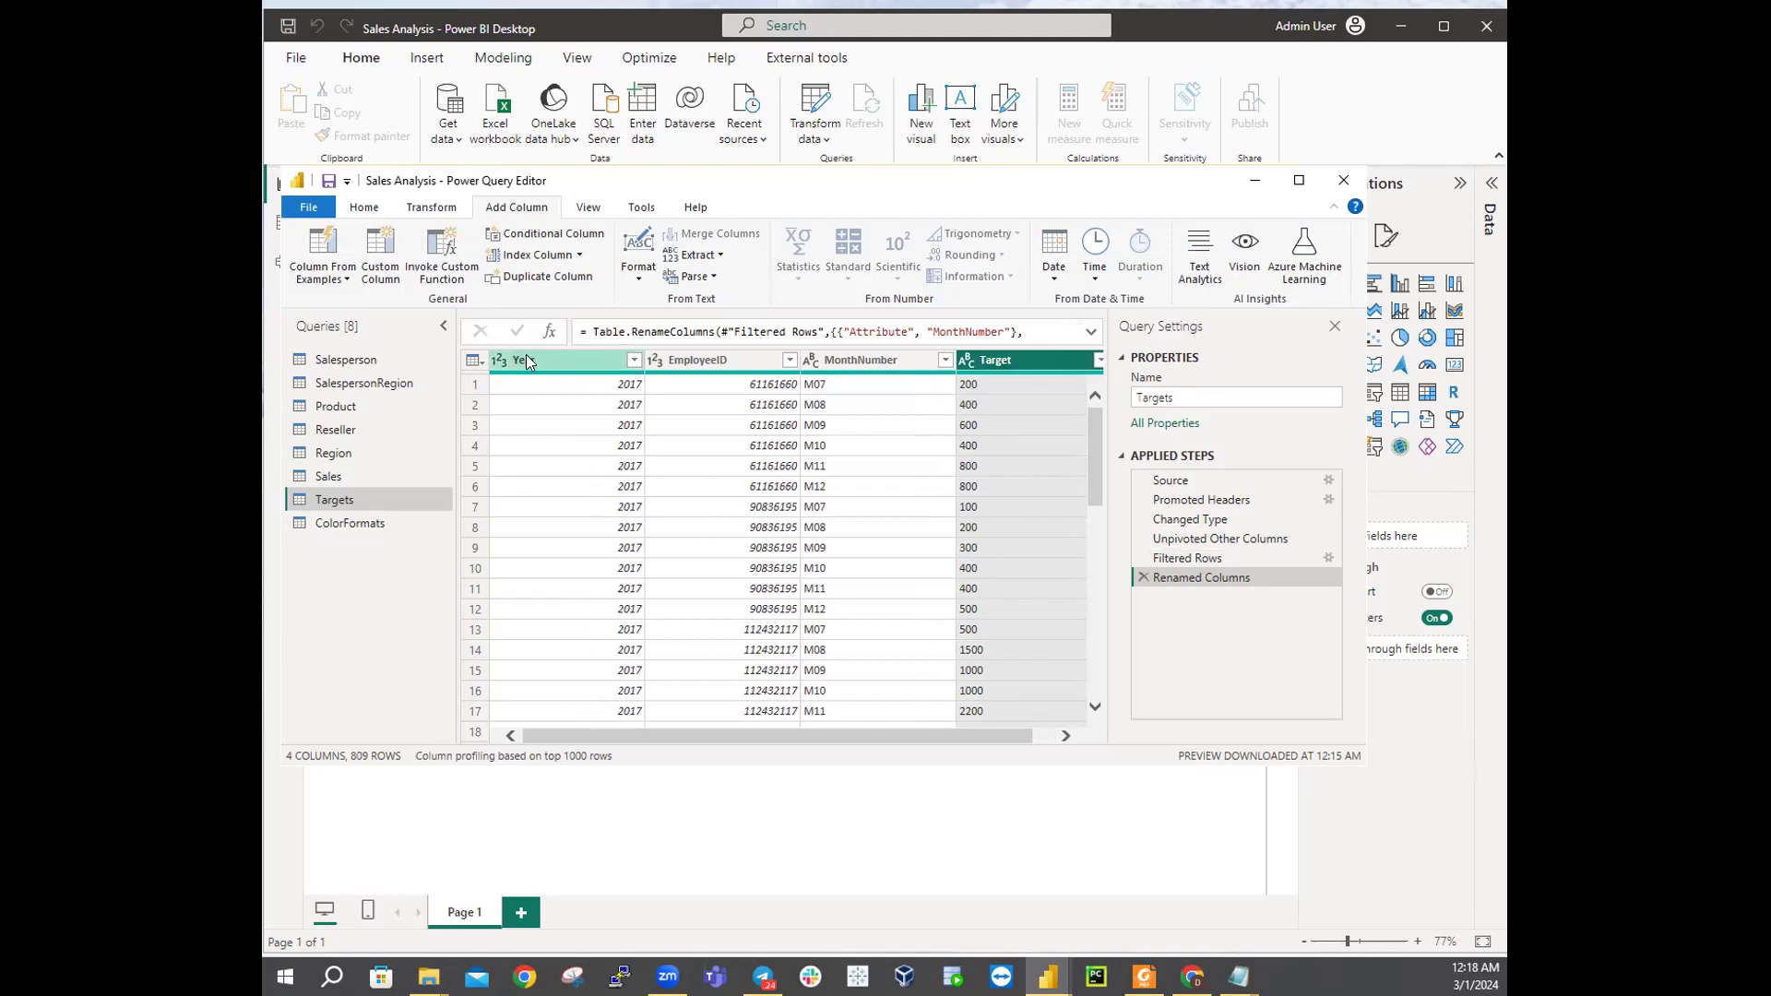
mouse_move(909, 381)
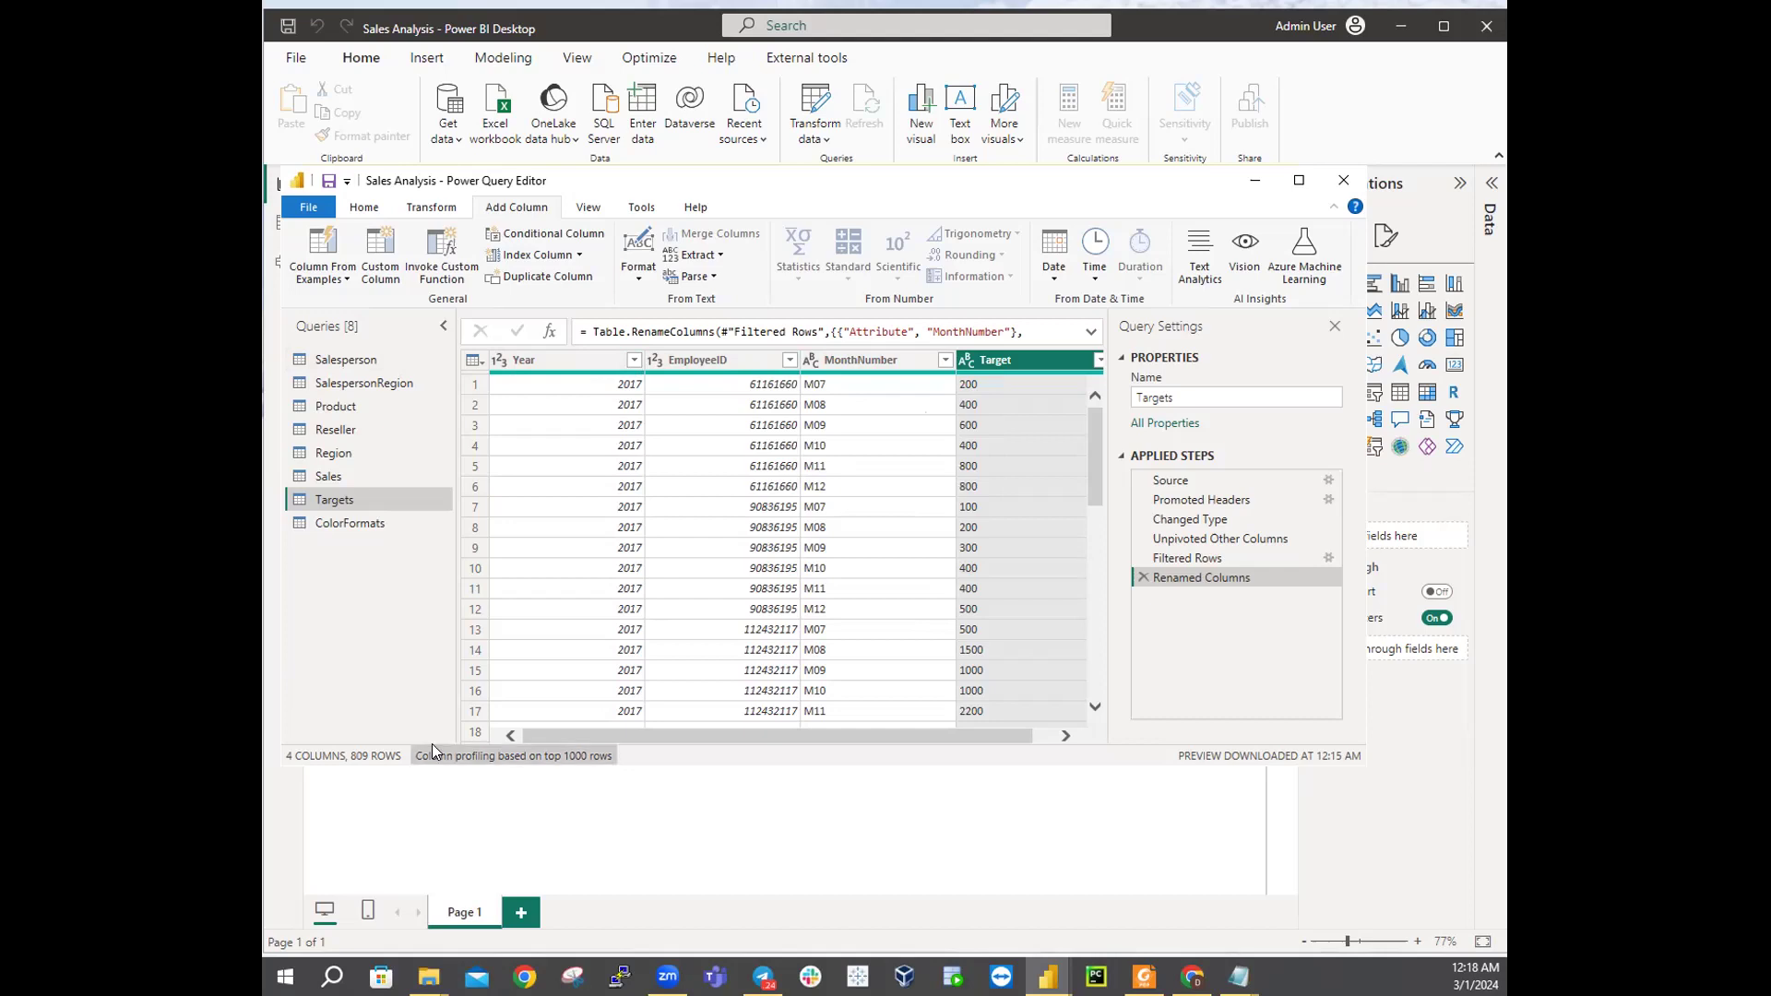
right_click(839, 367)
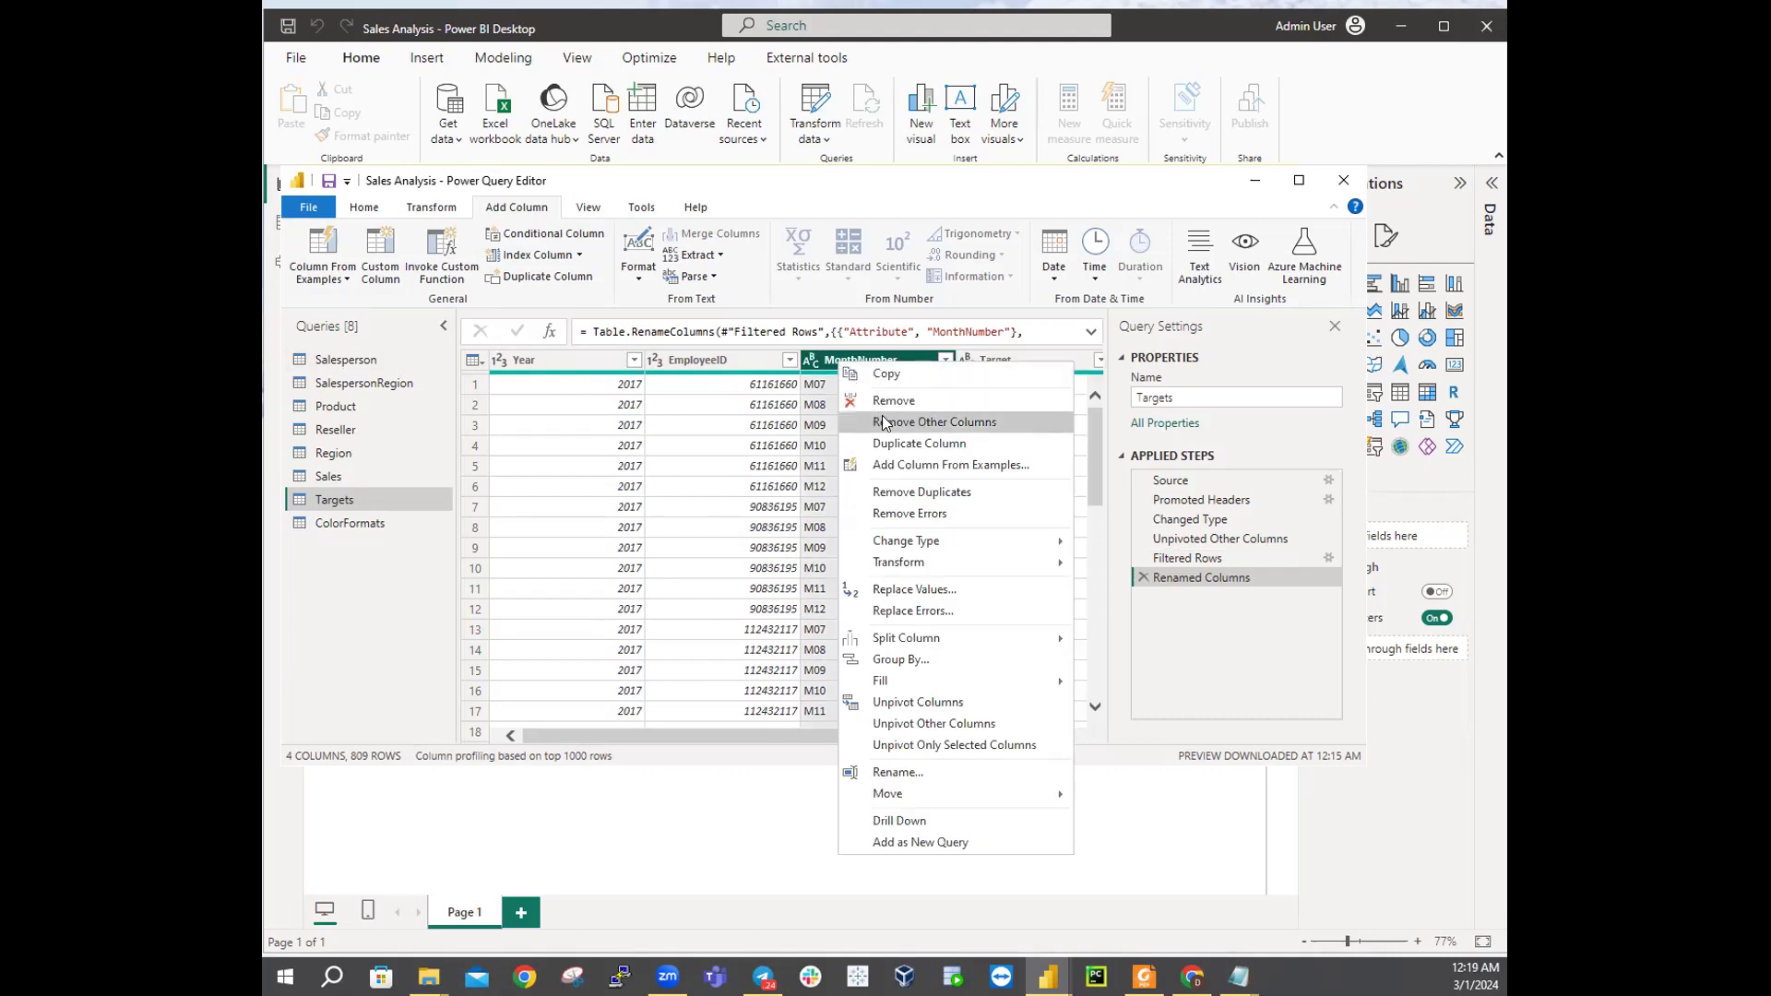
click(933, 590)
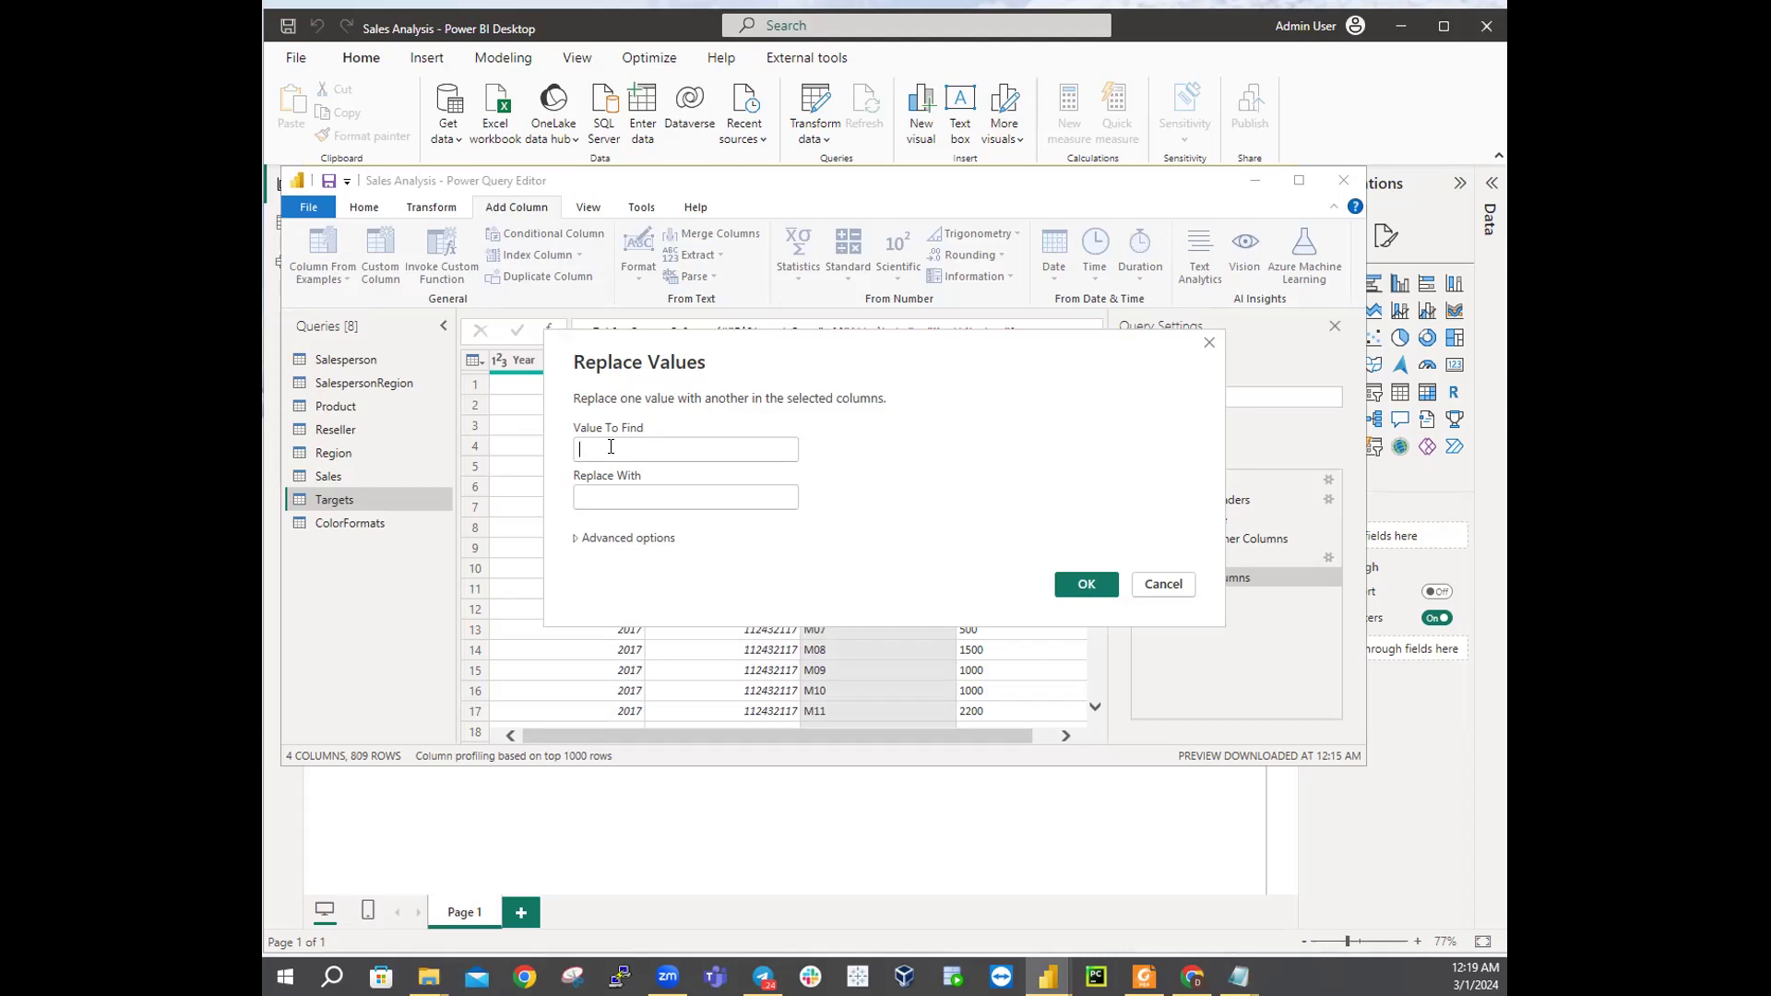
text(M)
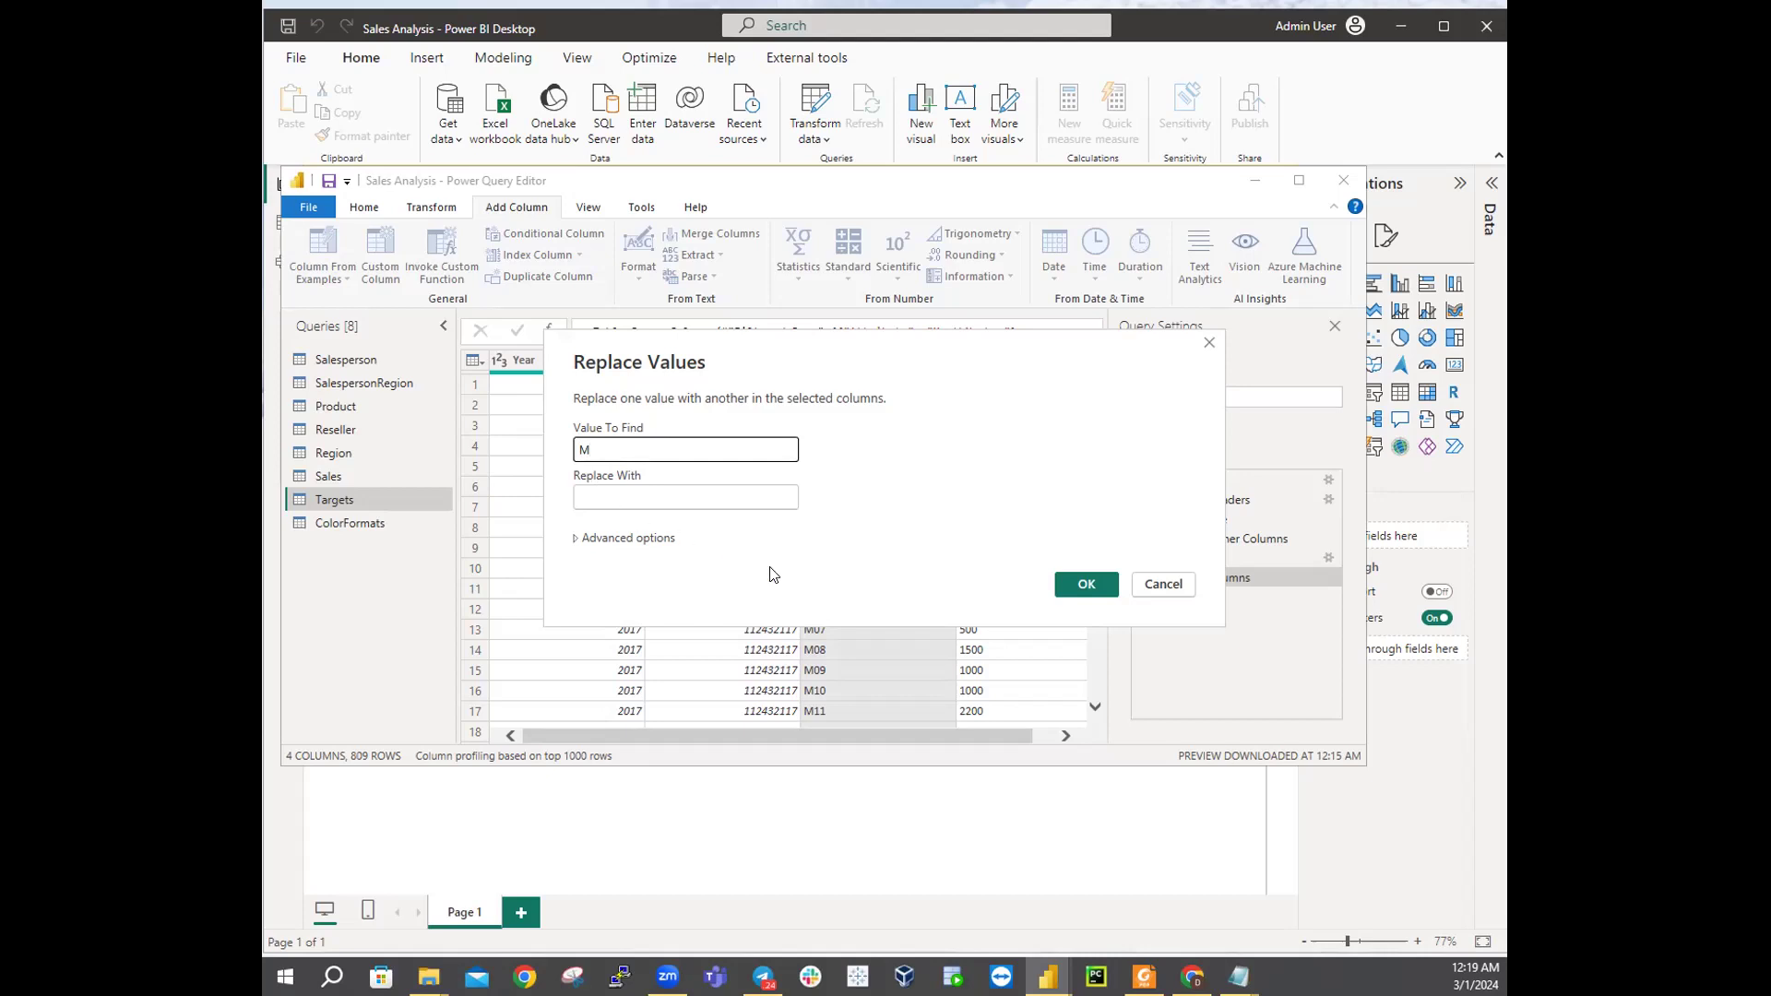
click(1062, 586)
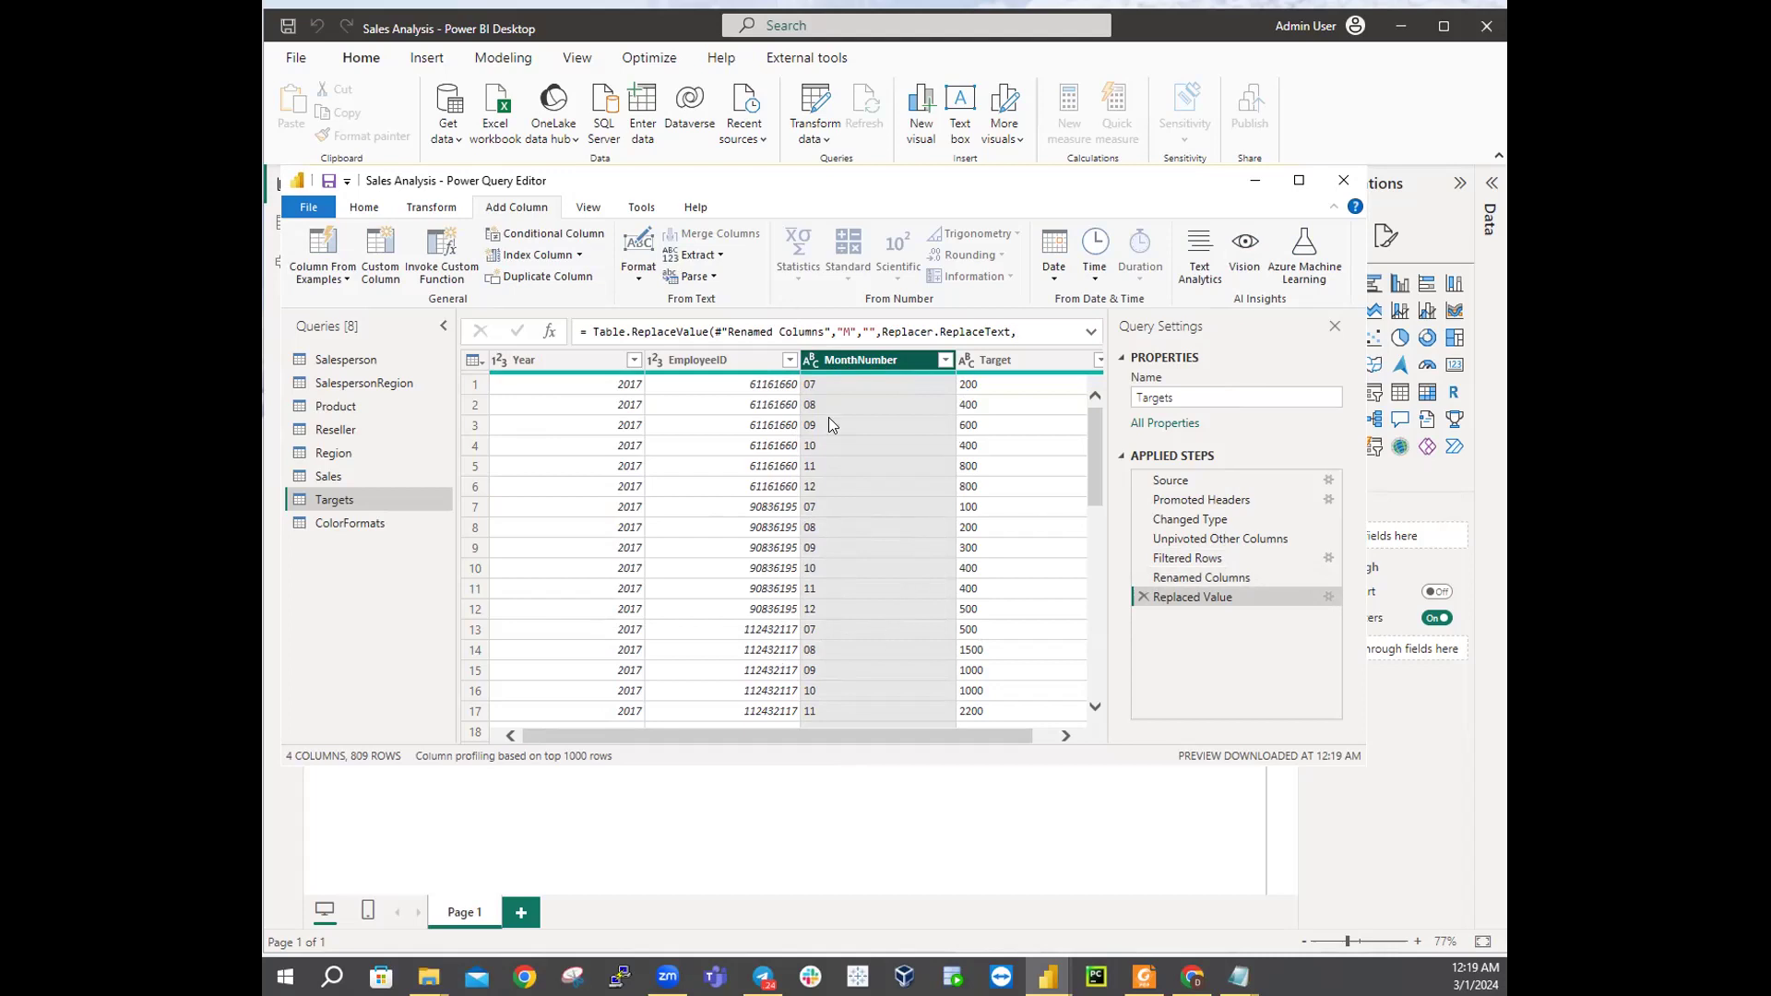
Step: Change the data type of the MonthNumber column to Whole Number
click(811, 360)
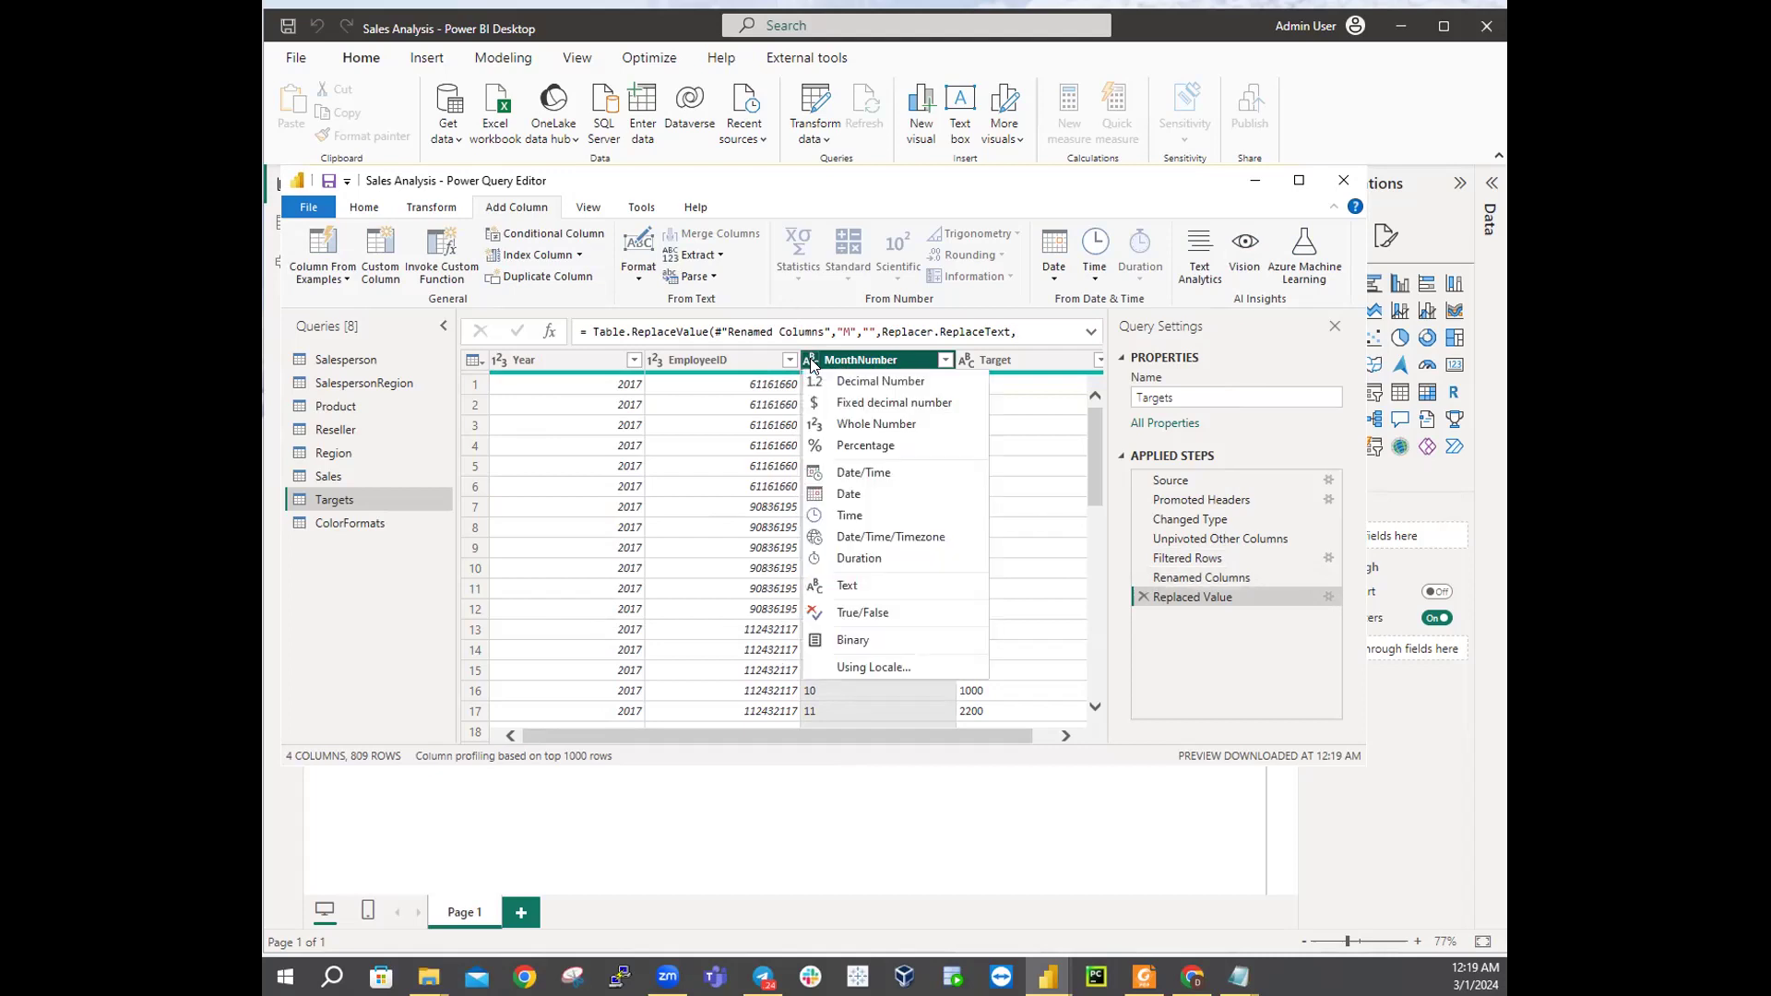
click(902, 423)
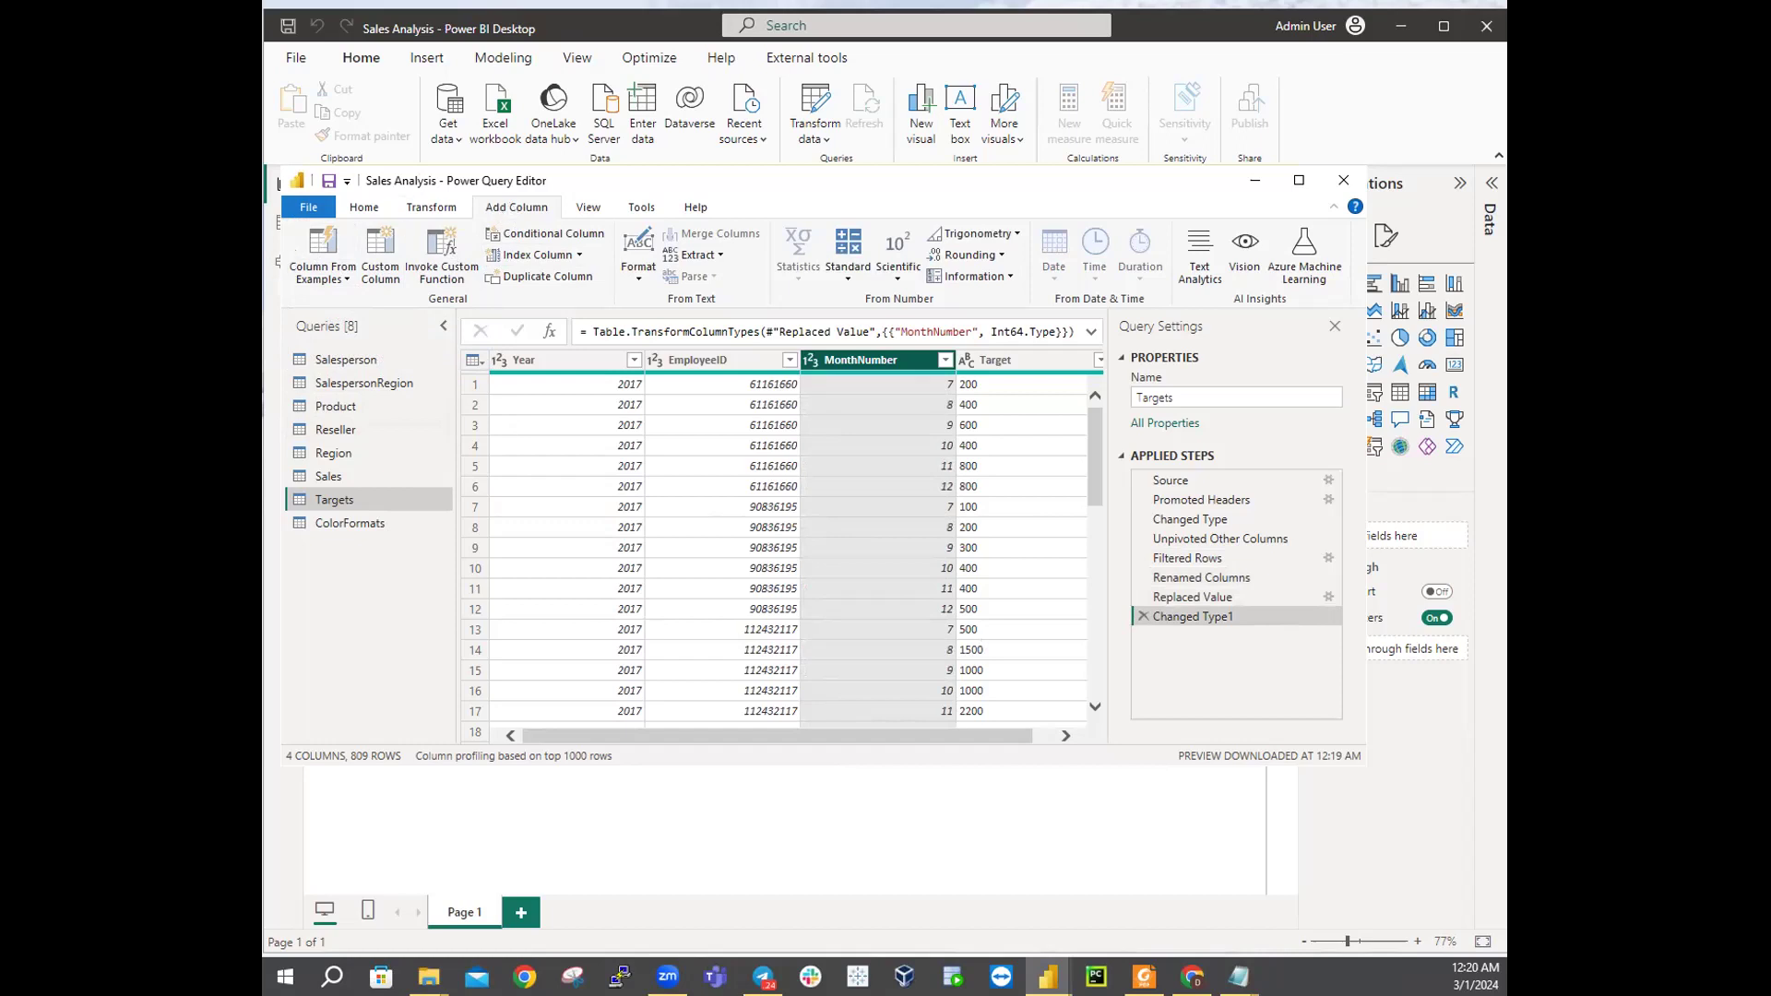
click(320, 261)
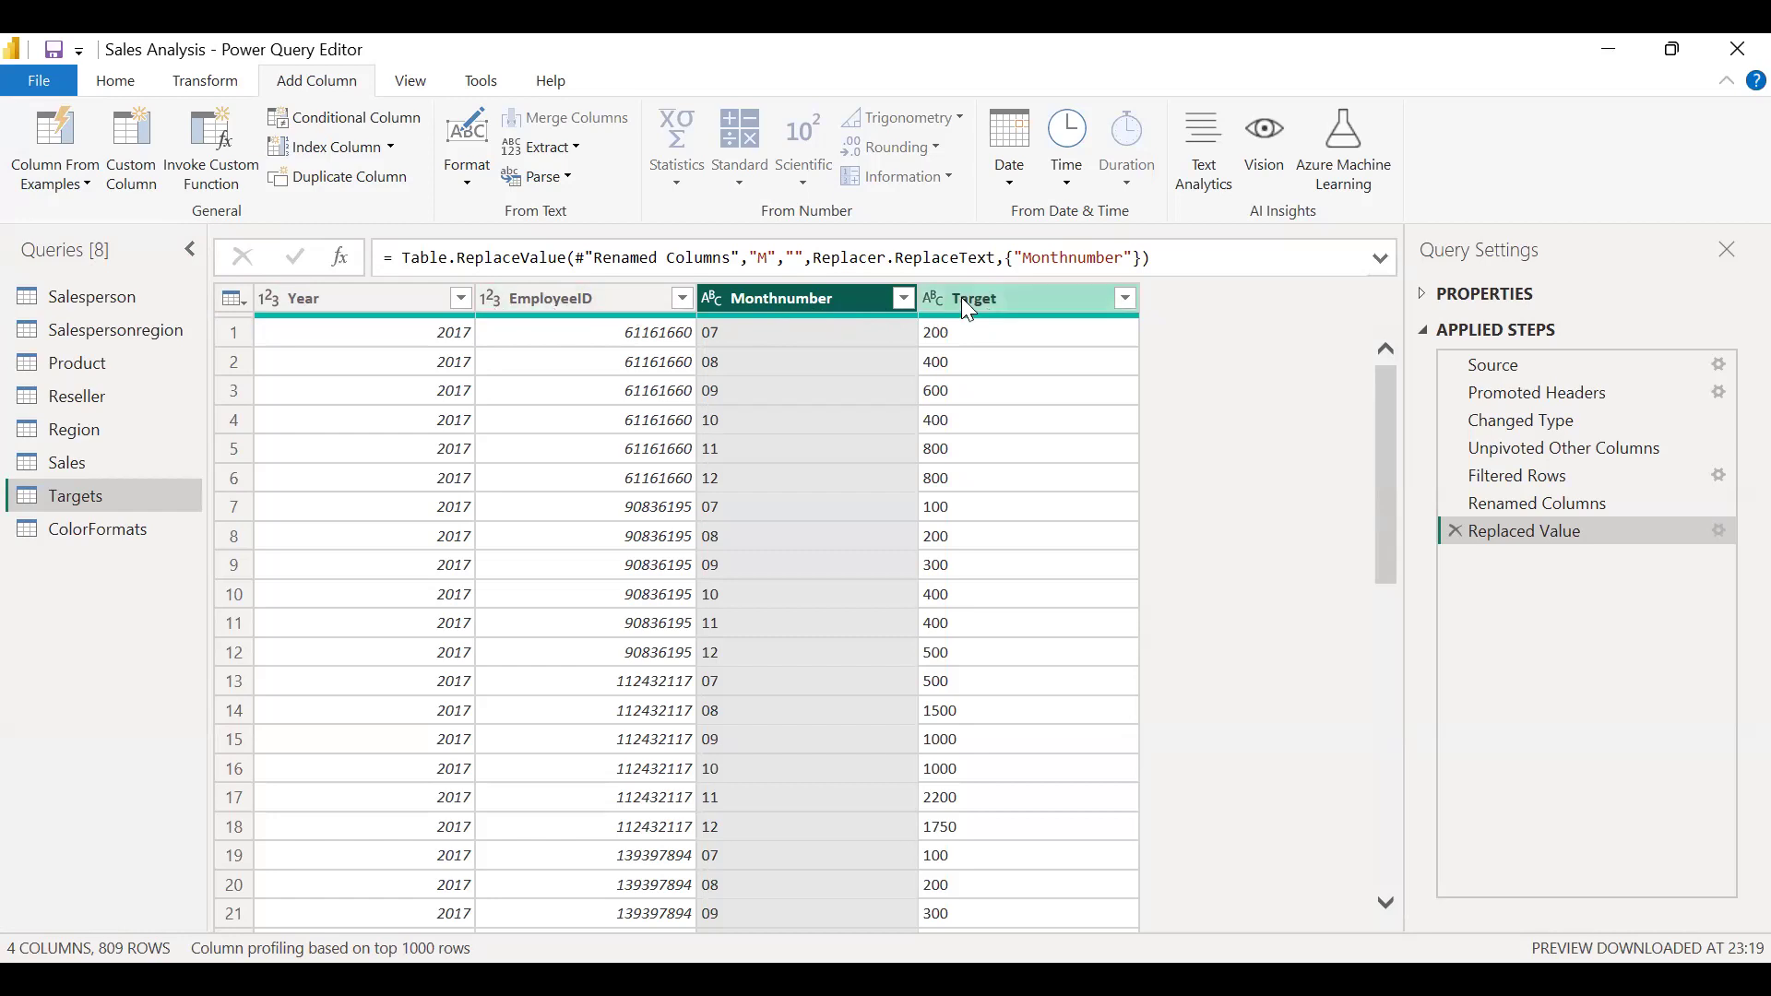
Step: Convert the text values of the Monthnumber column in the Targets query to Whole Number and check its list of distinct values
click(938, 299)
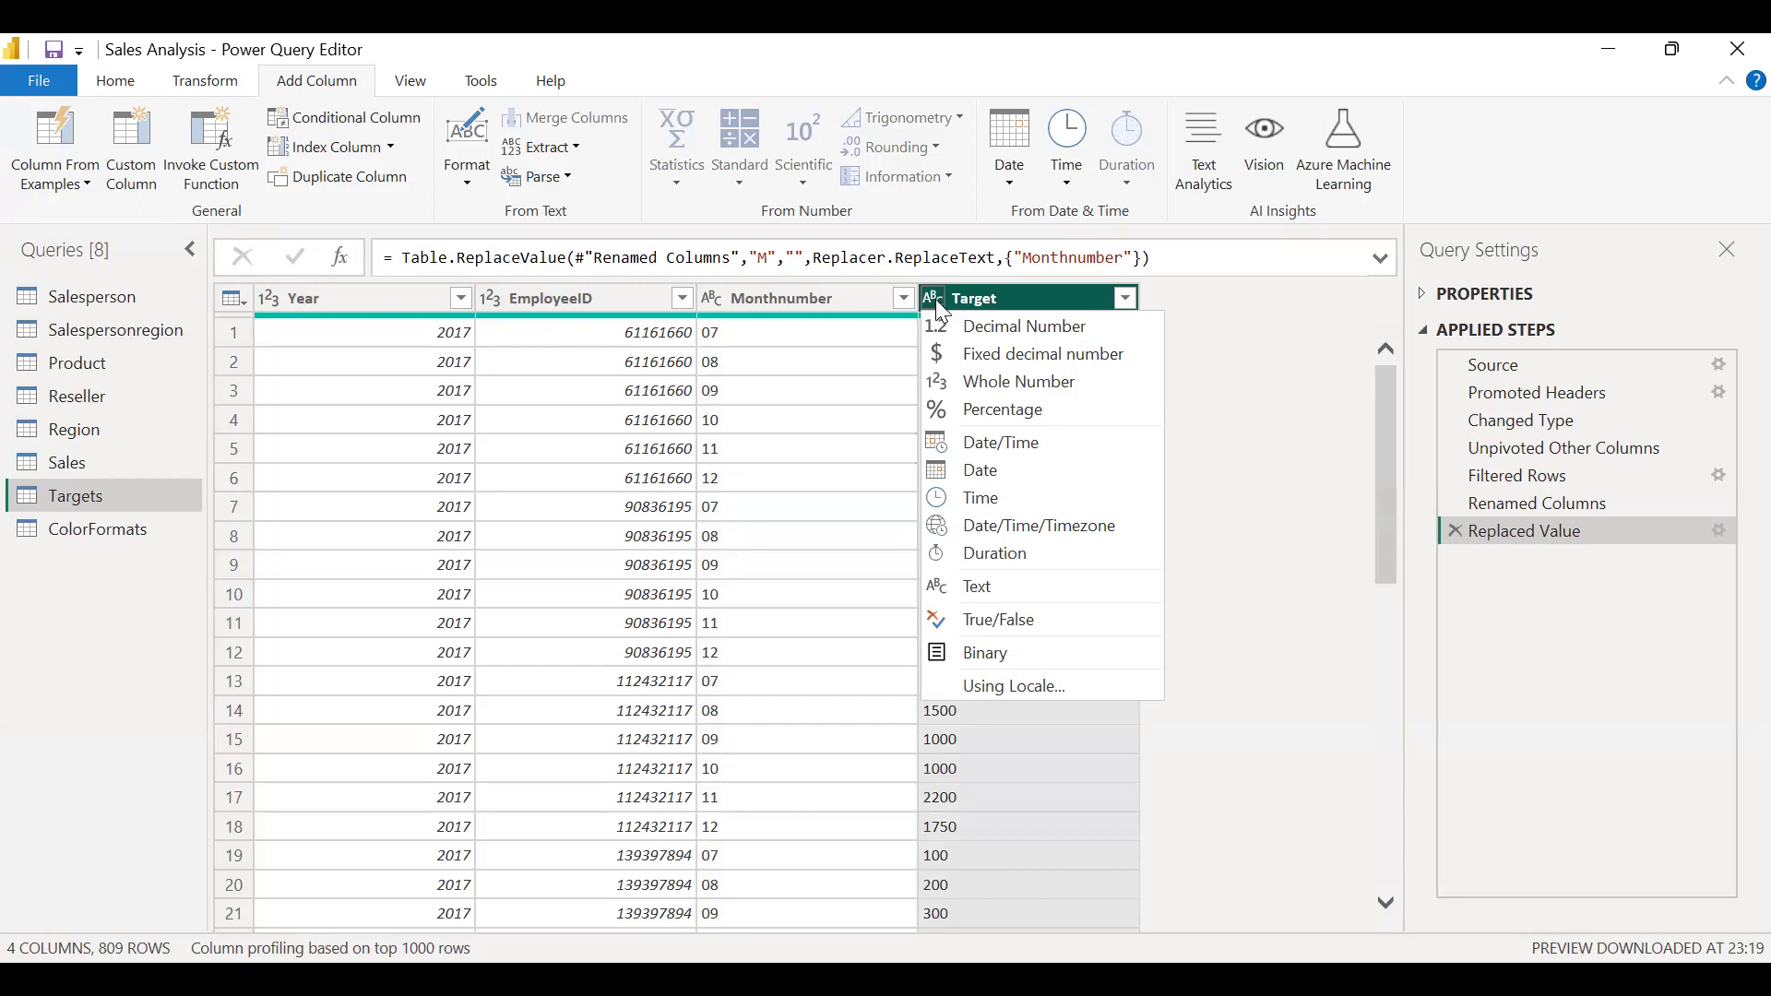
click(782, 297)
click(709, 300)
click(712, 302)
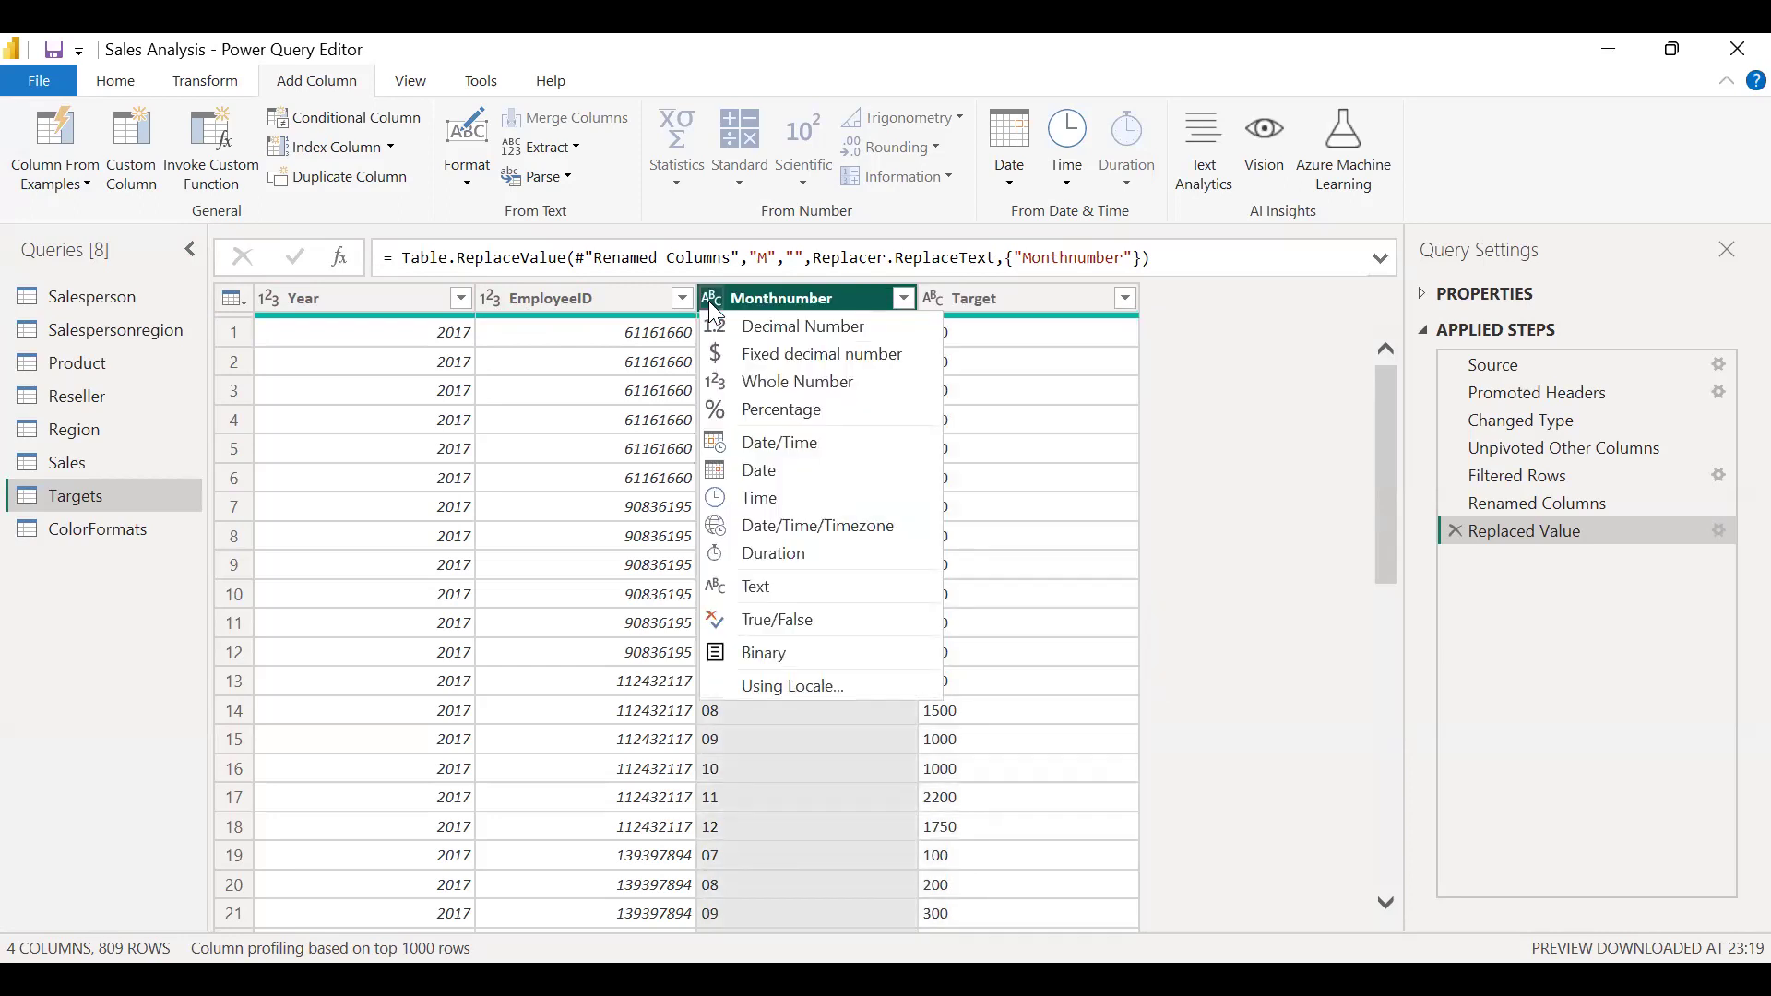
click(751, 389)
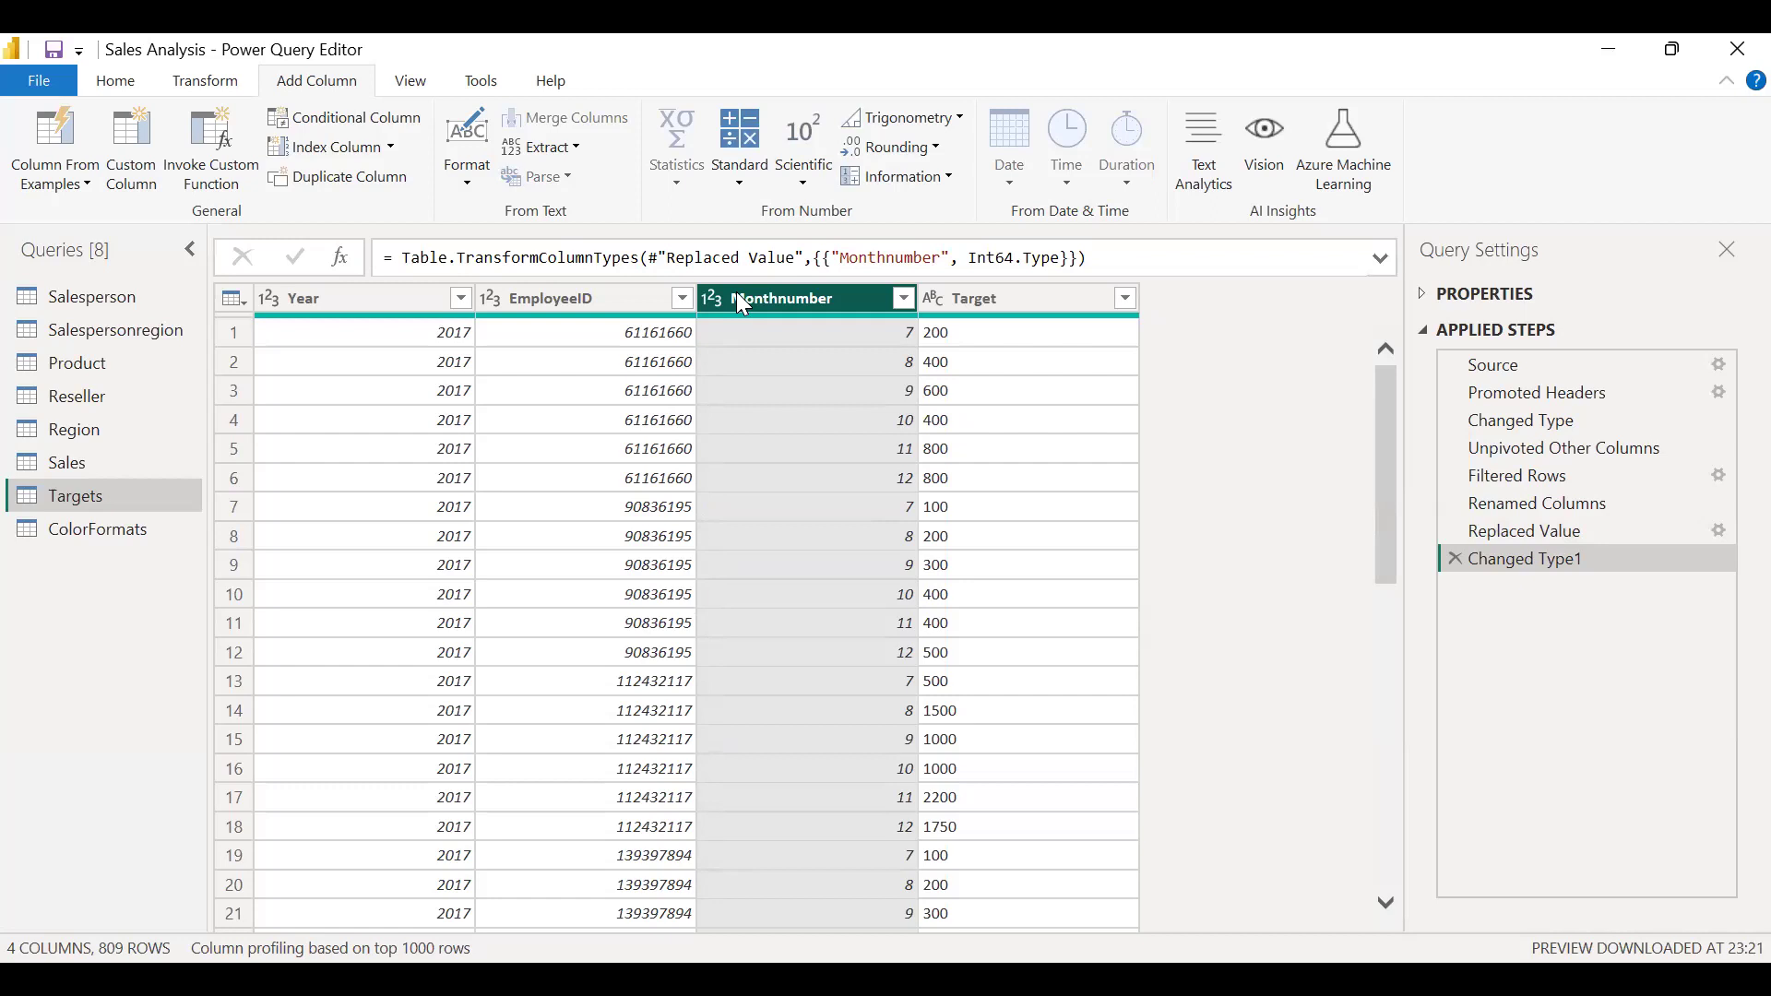
click(906, 299)
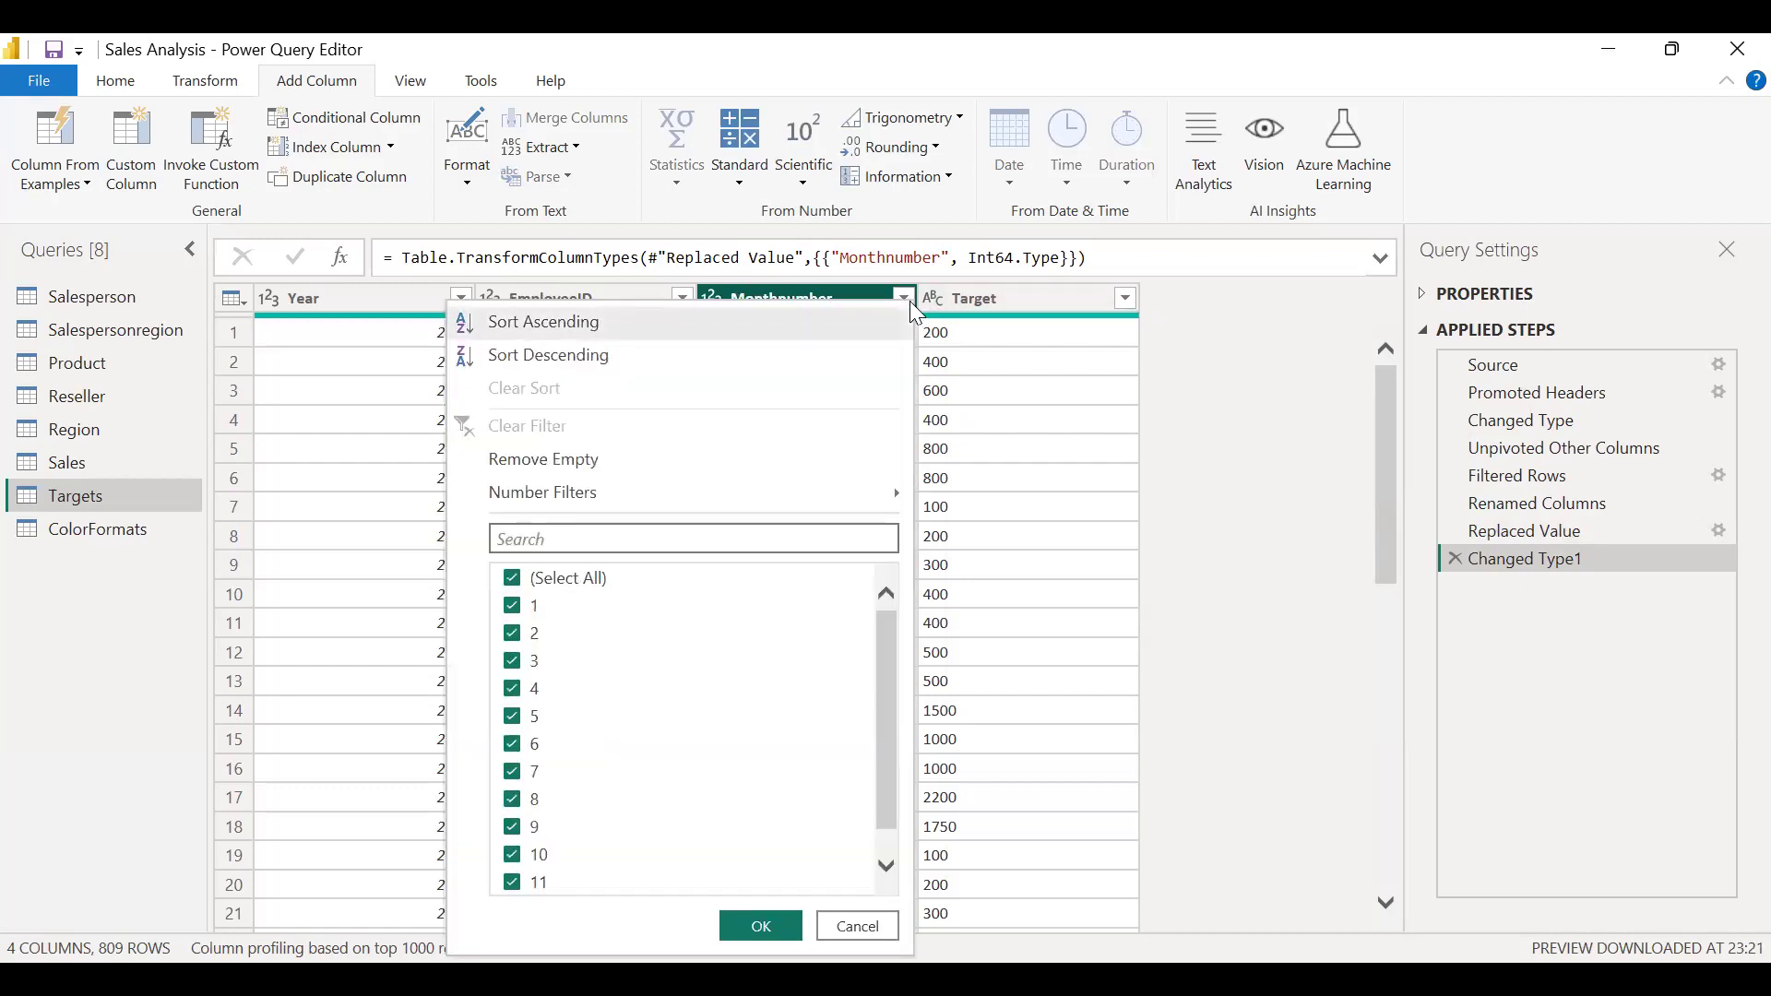
click(1188, 310)
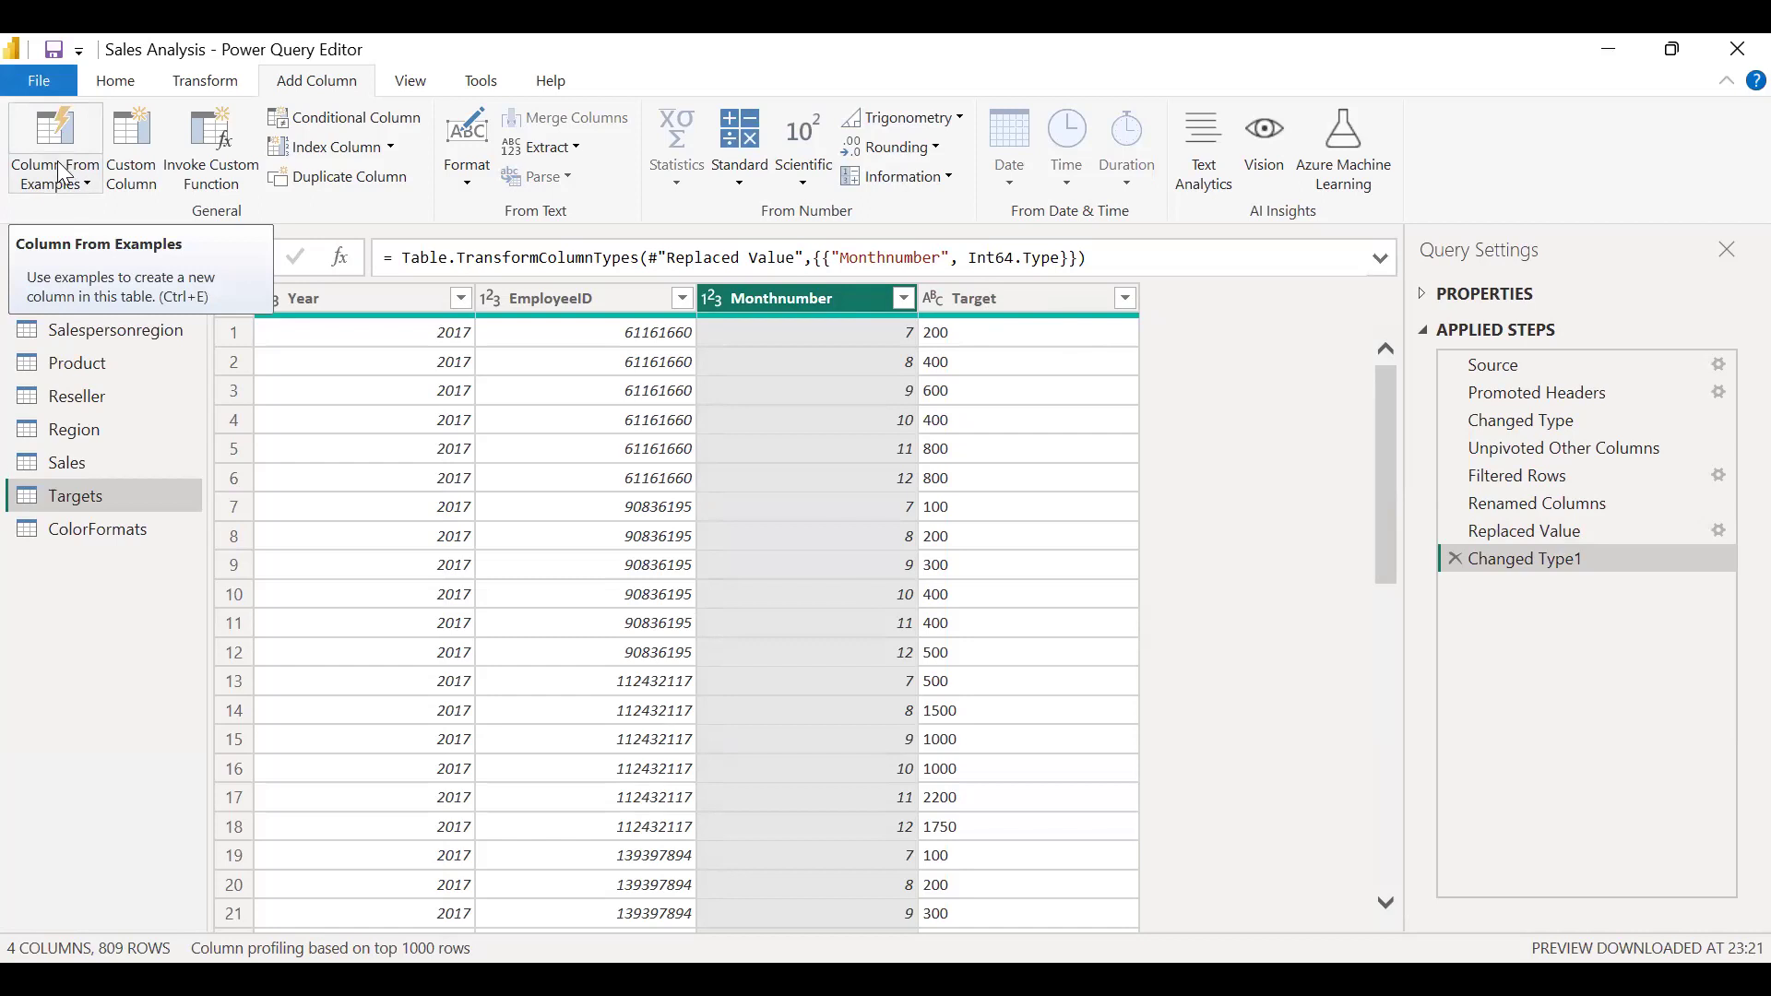
Step: Start a new column from examples in the Targets query and enter 7/1/2017 as the sample value for the first row
click(49, 134)
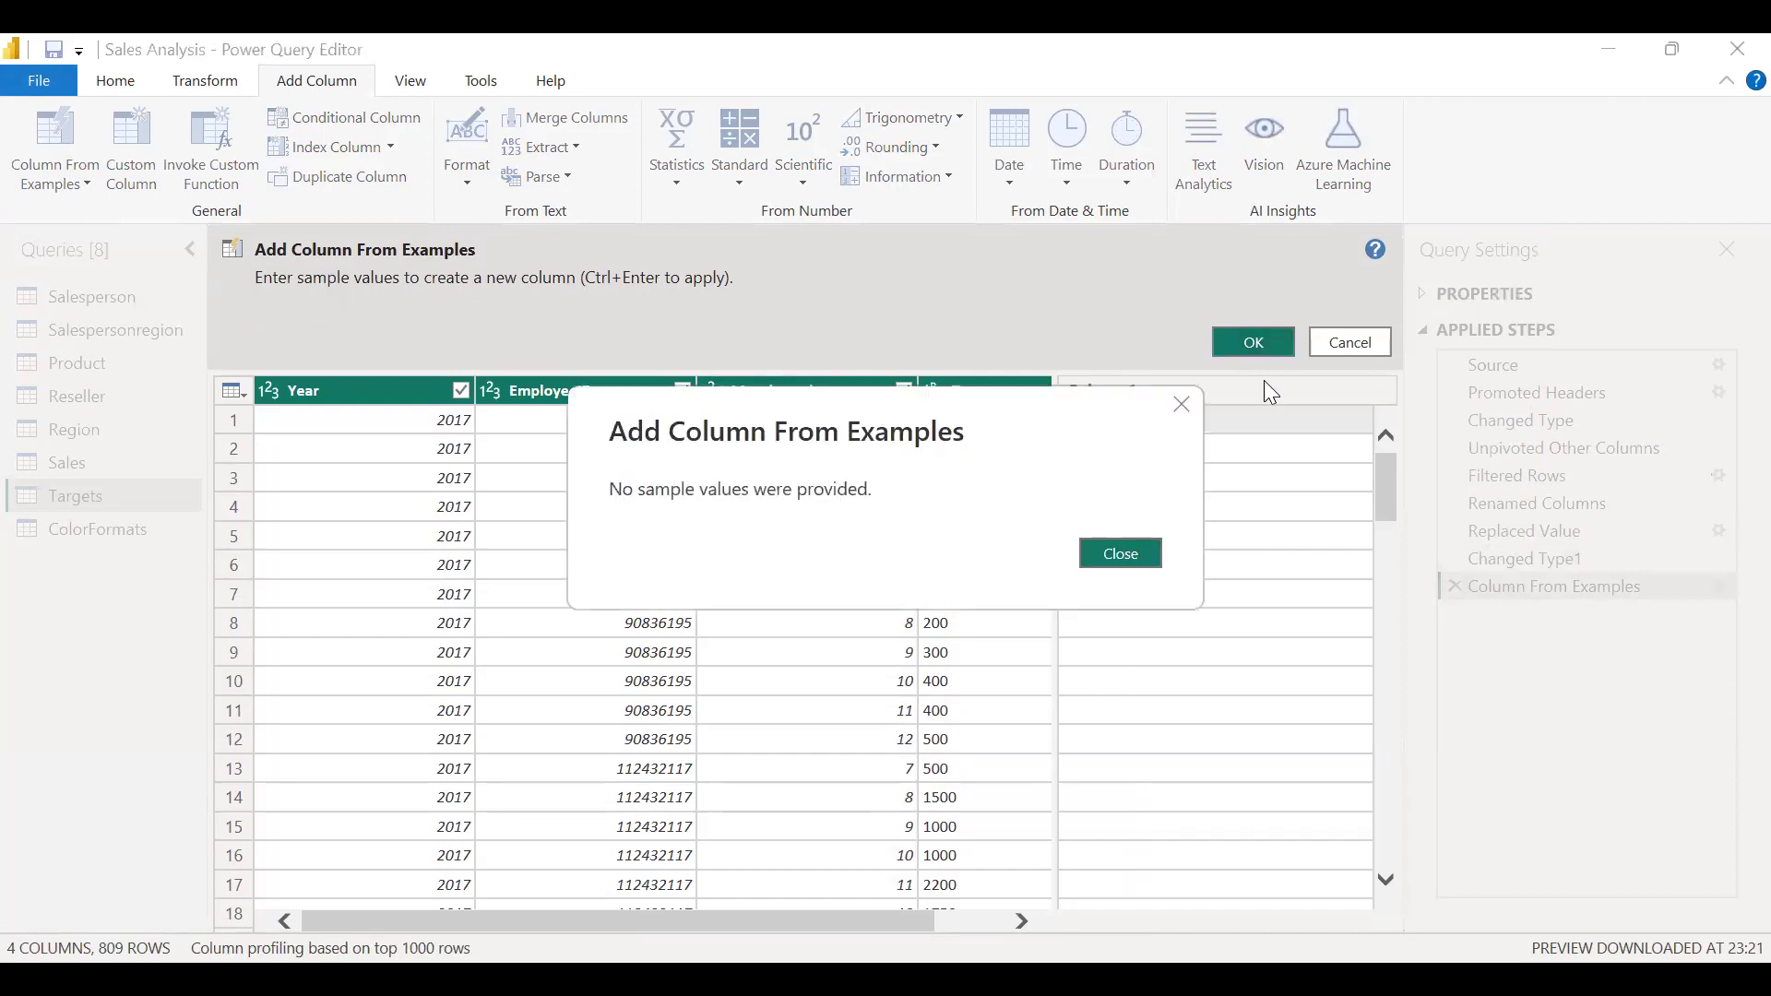
click(1150, 554)
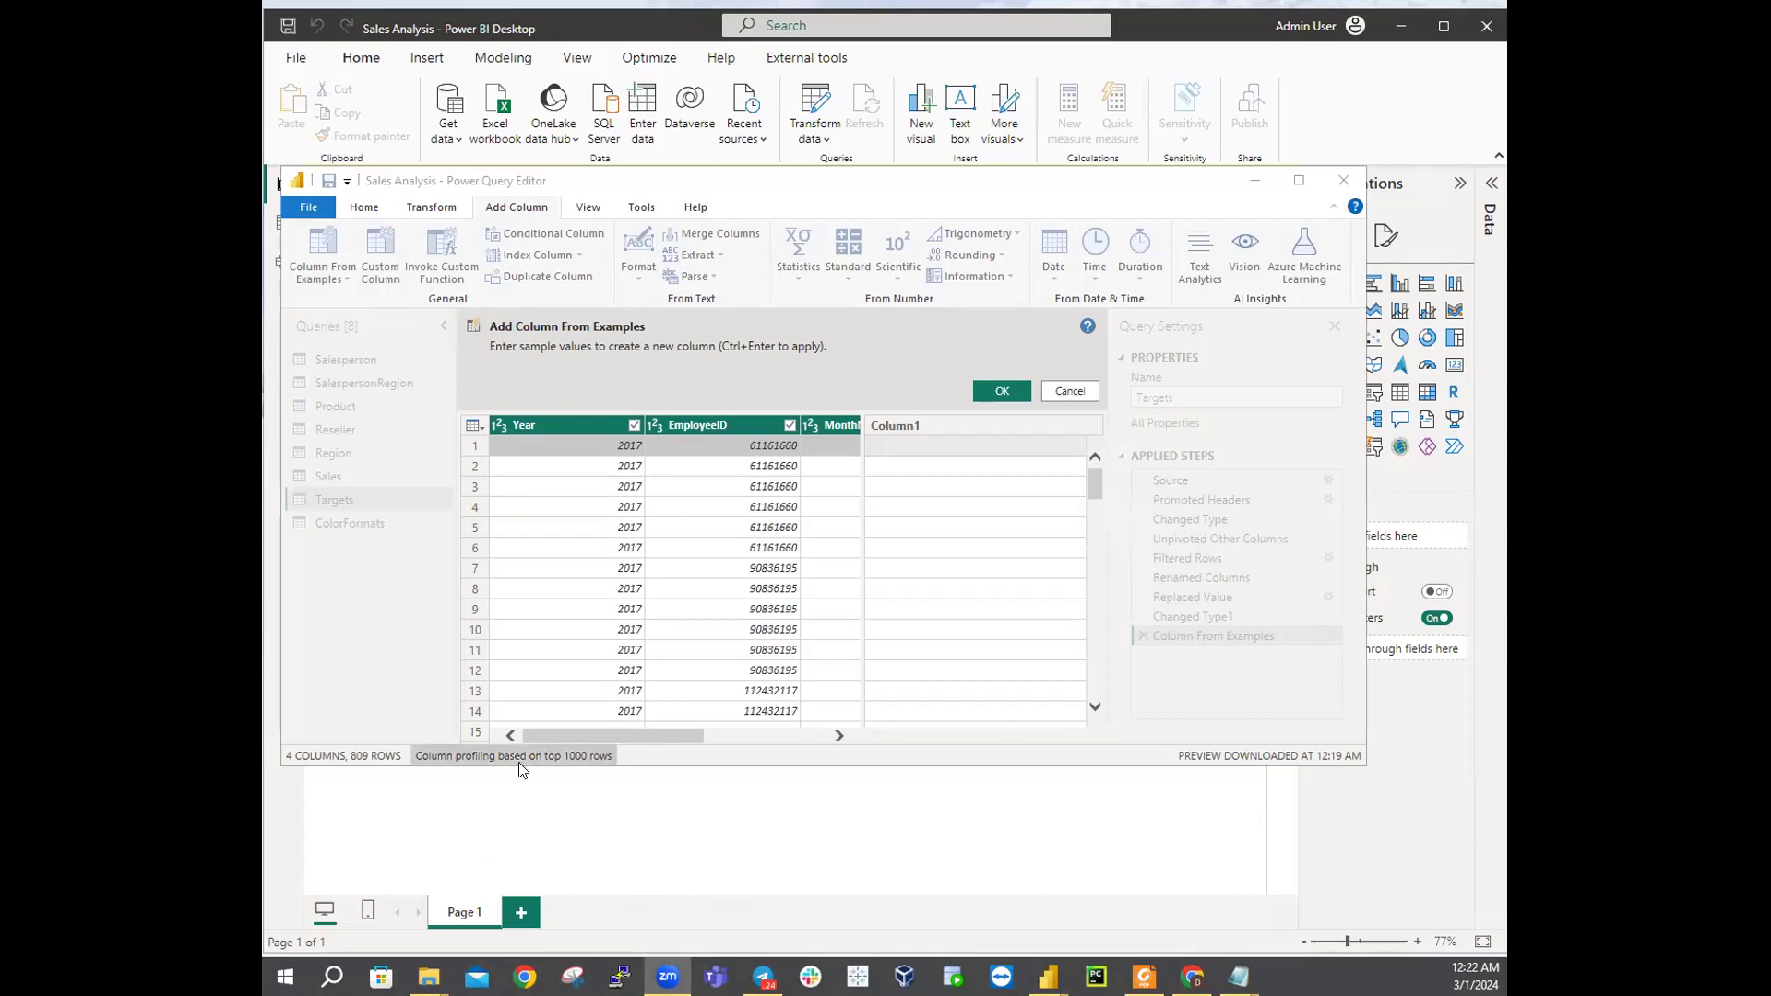
click(583, 736)
mouse_move(583, 734)
mouse_down()
mouse_move(803, 758)
mouse_move(569, 747)
mouse_up()
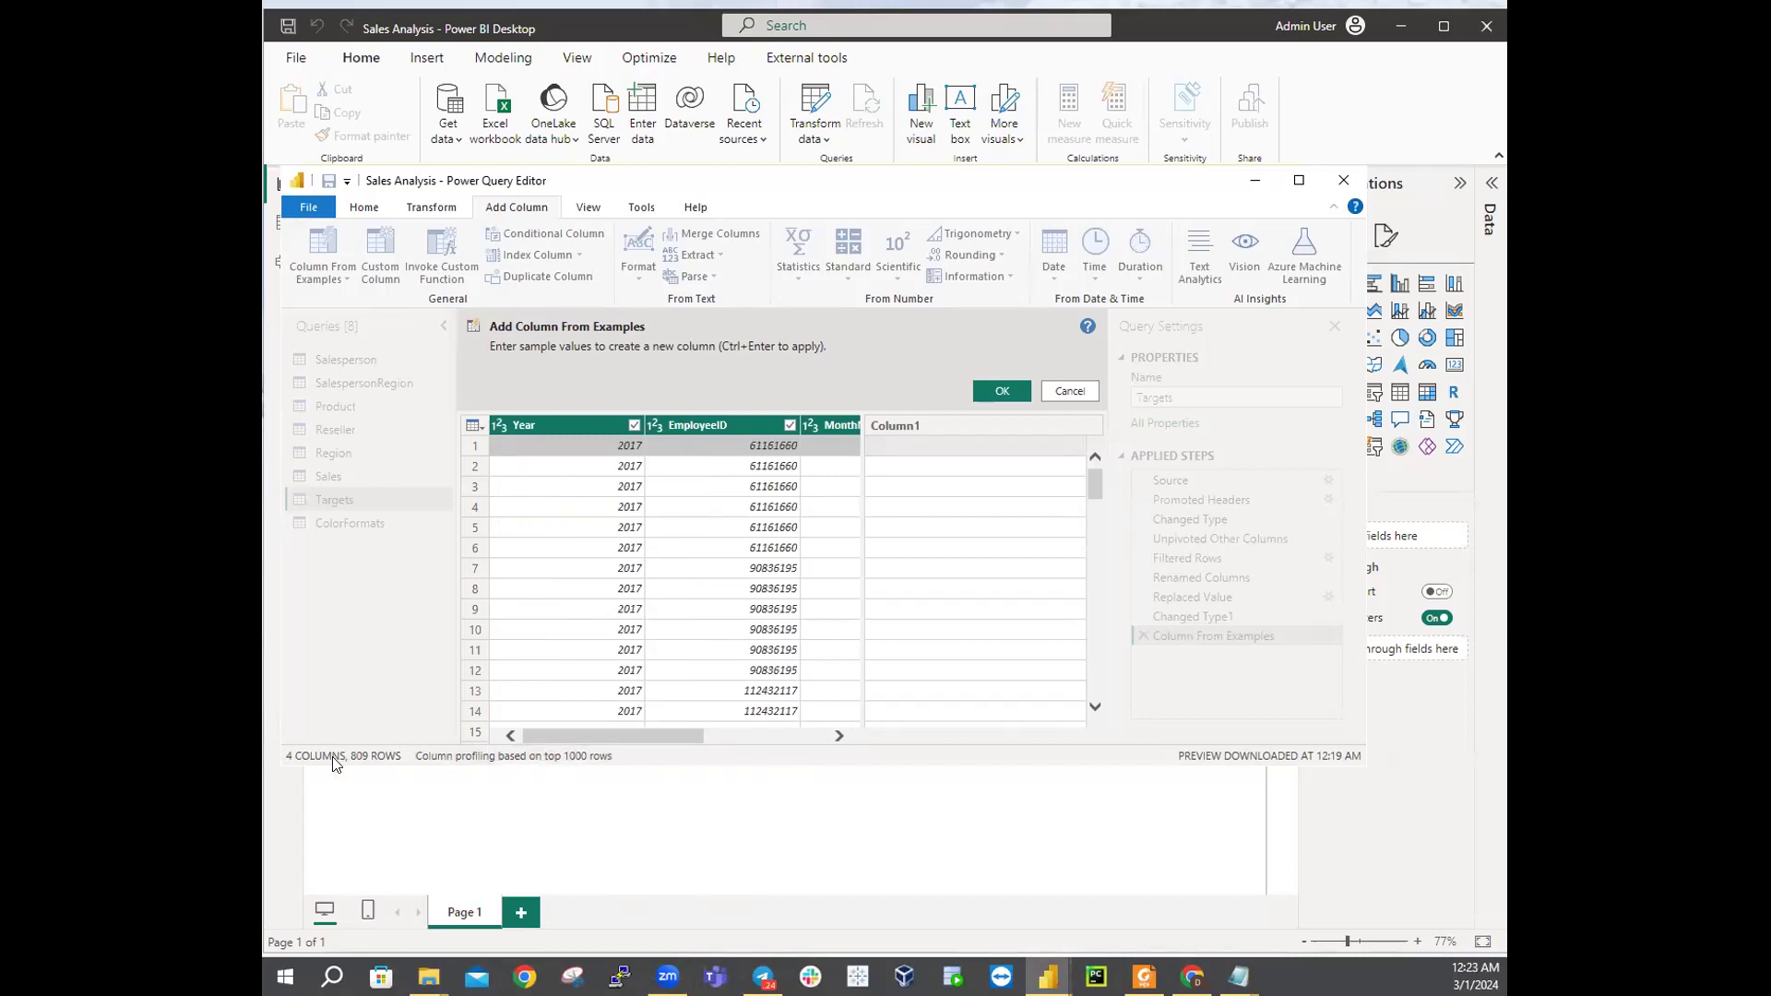
click(939, 449)
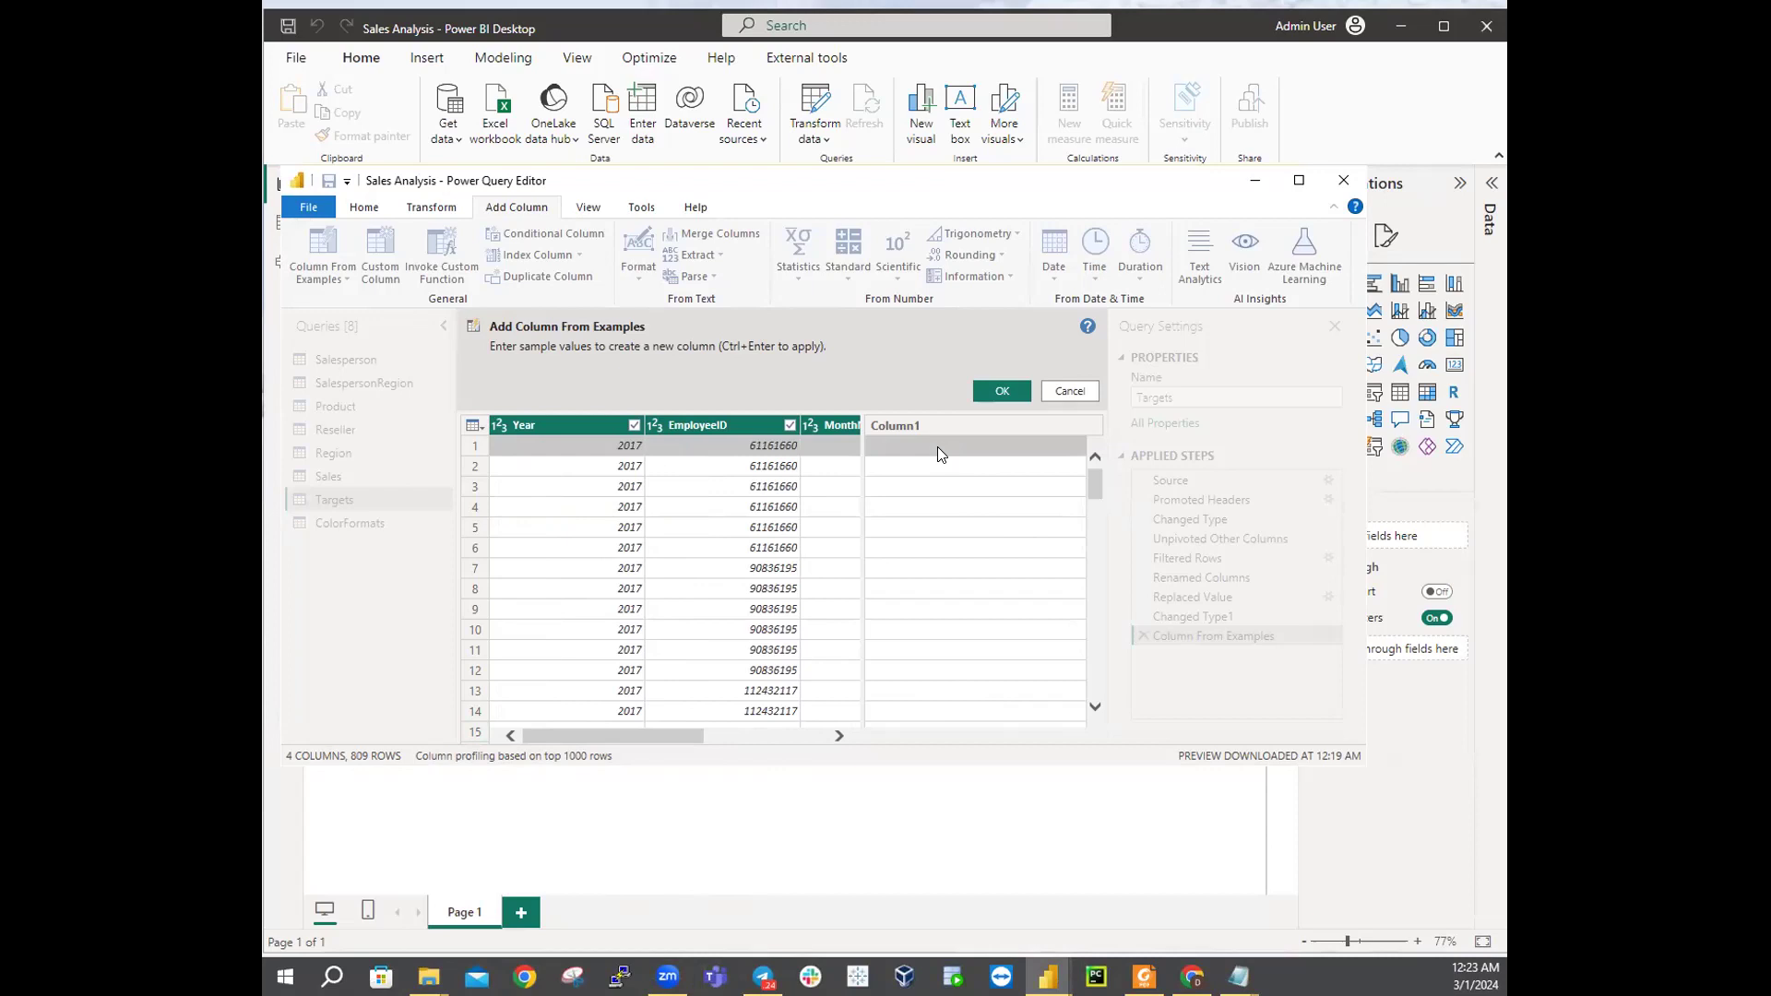
text(7)
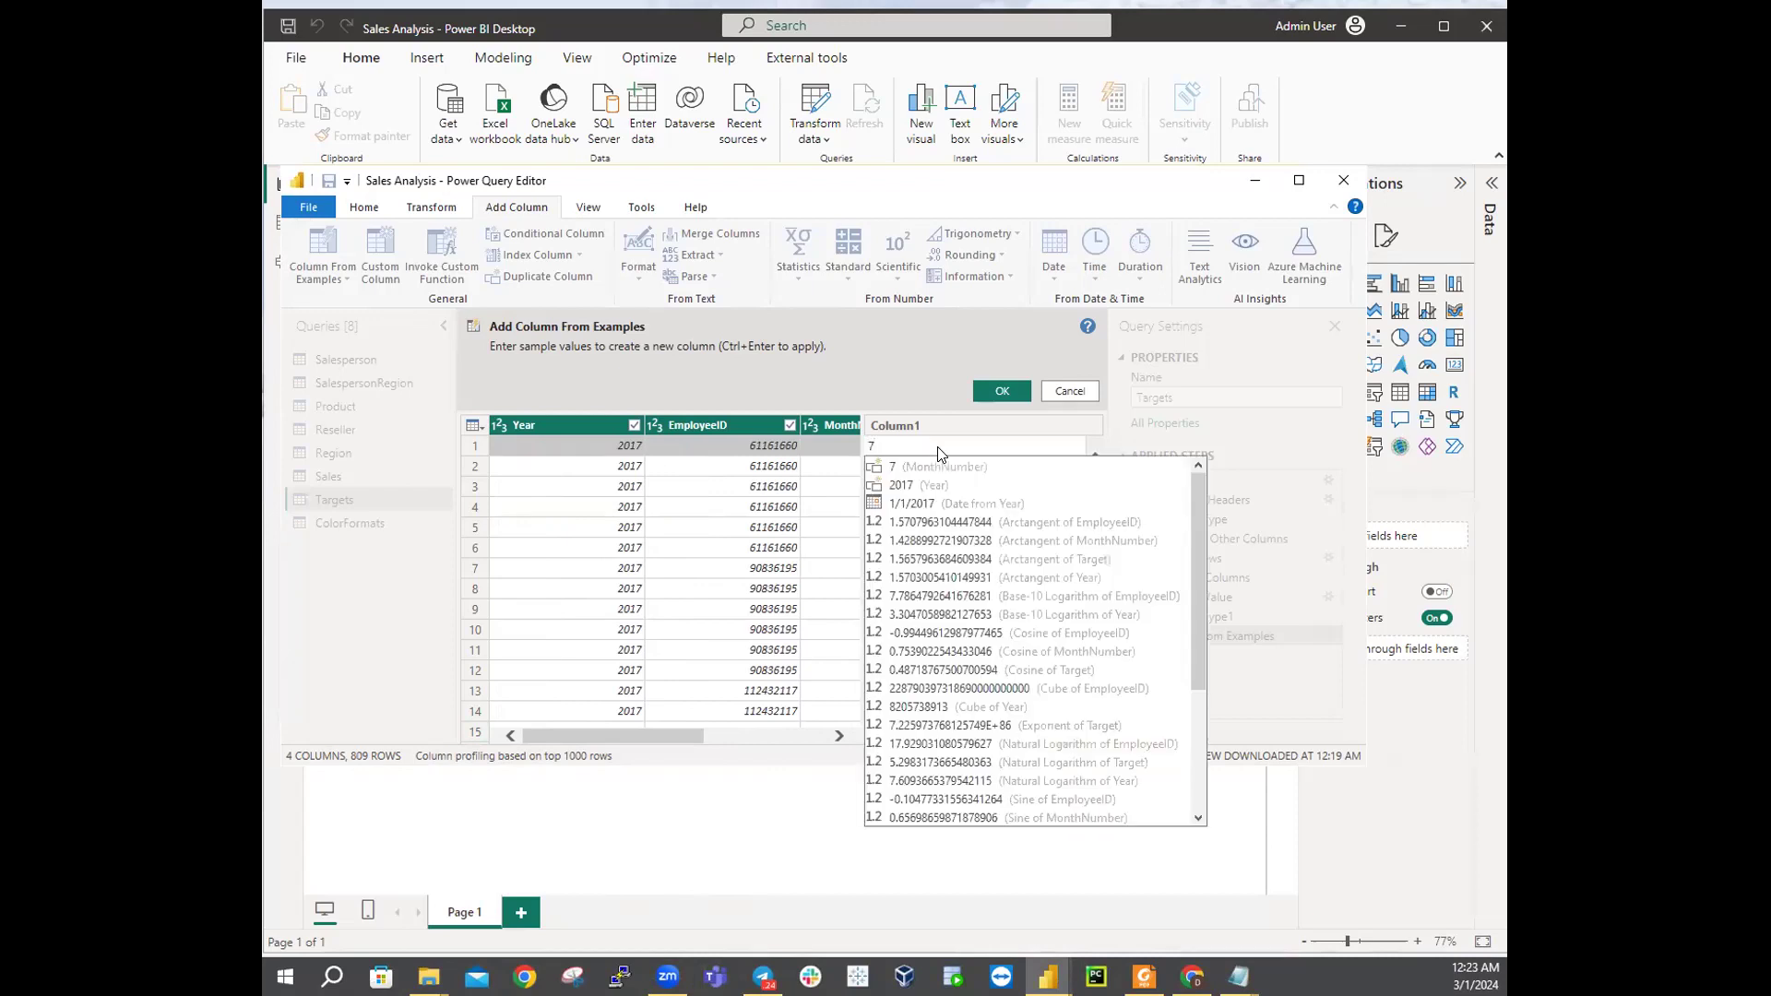
text(/)
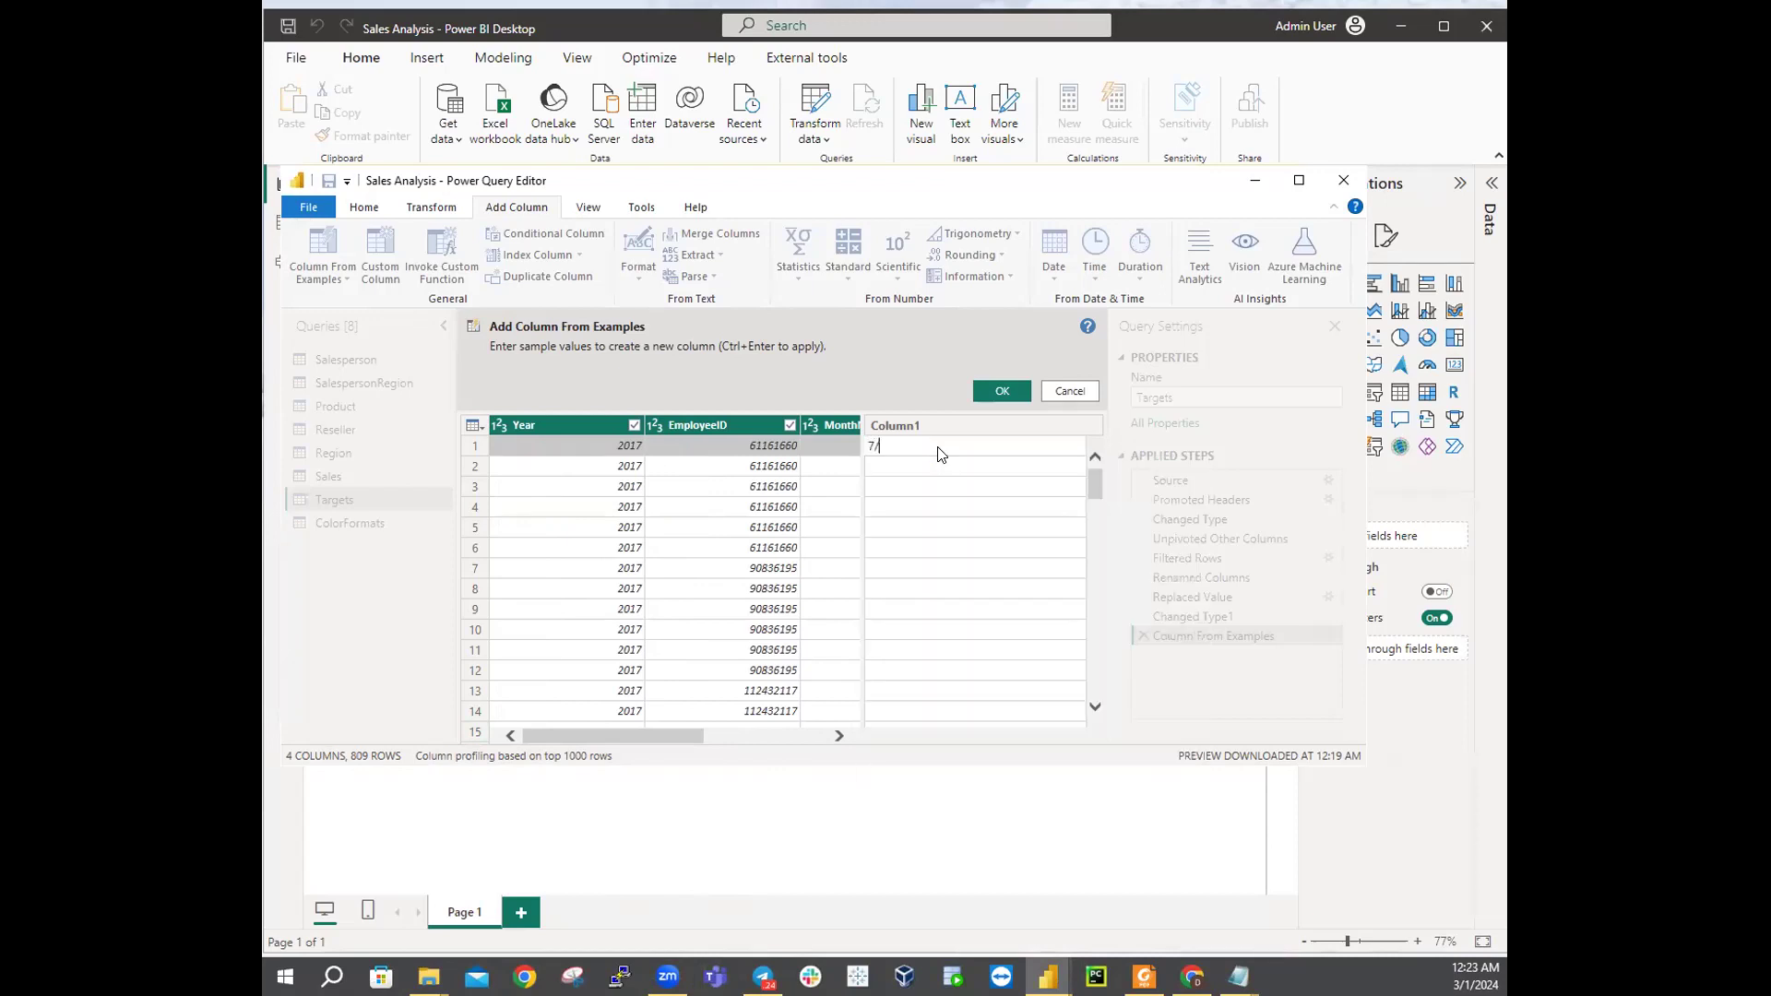
text(1/2017)
key(Return)
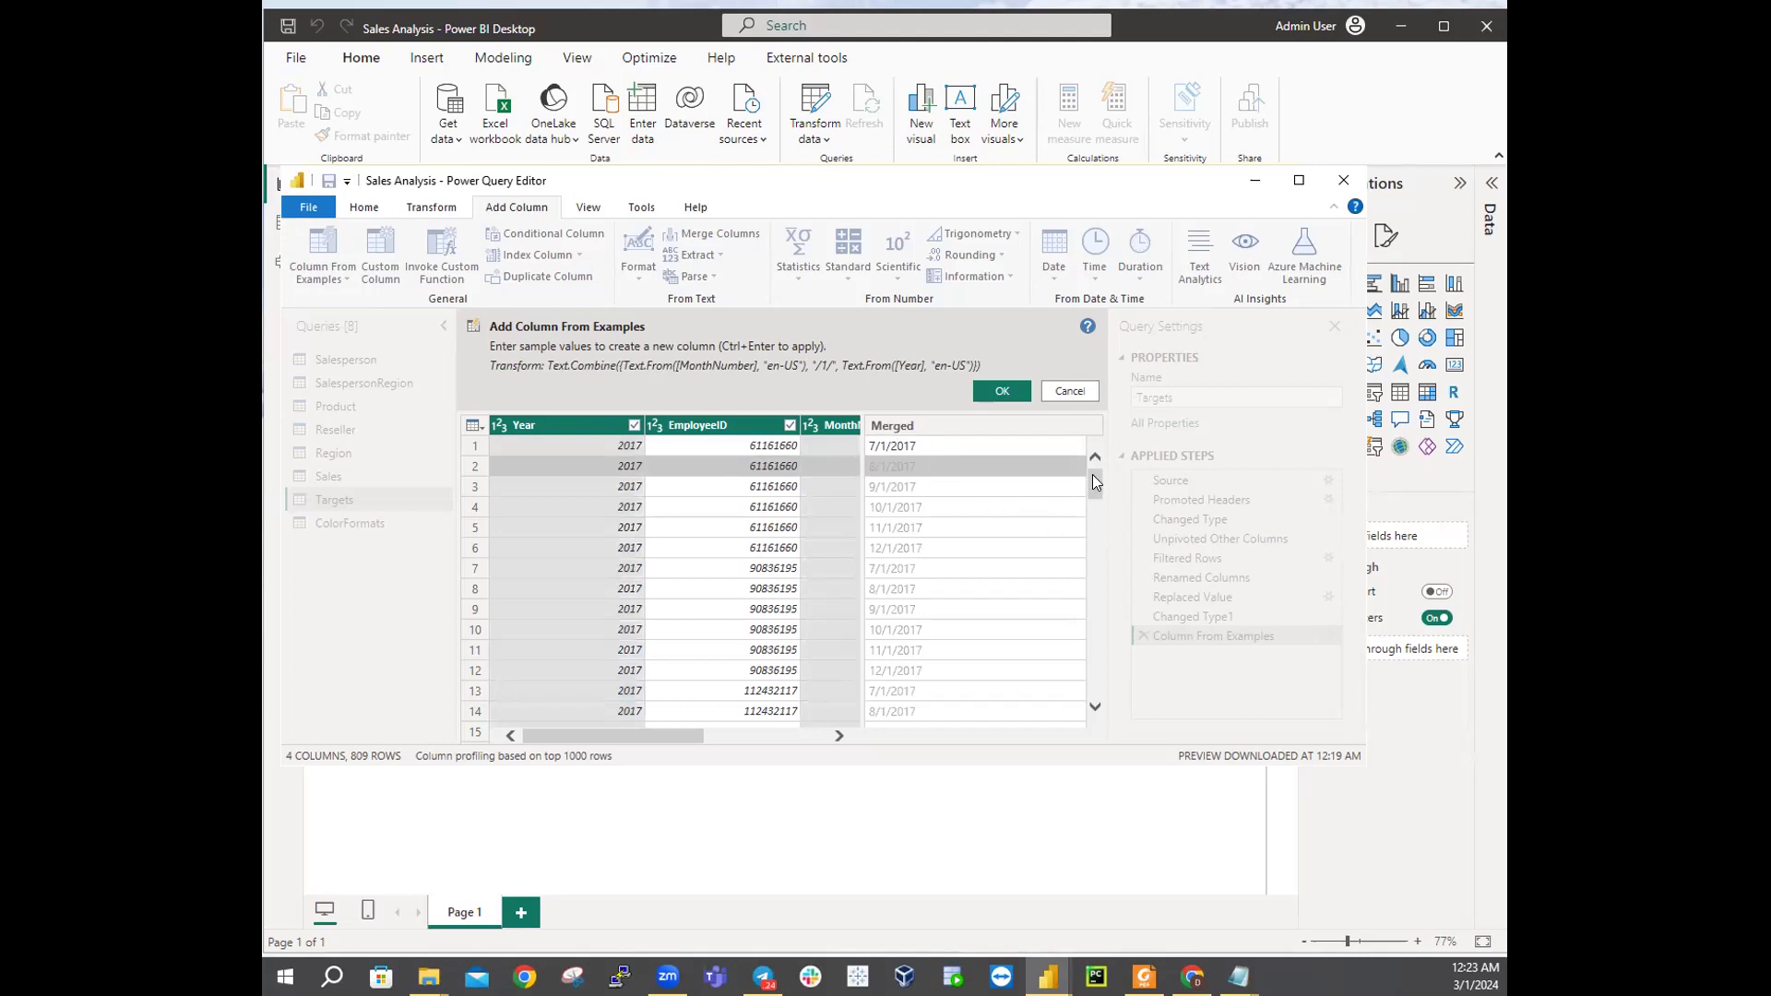
Step: Compare the suggested dates with the source columns and add the example-based column to the Targets query
drag(1094, 480, 1097, 406)
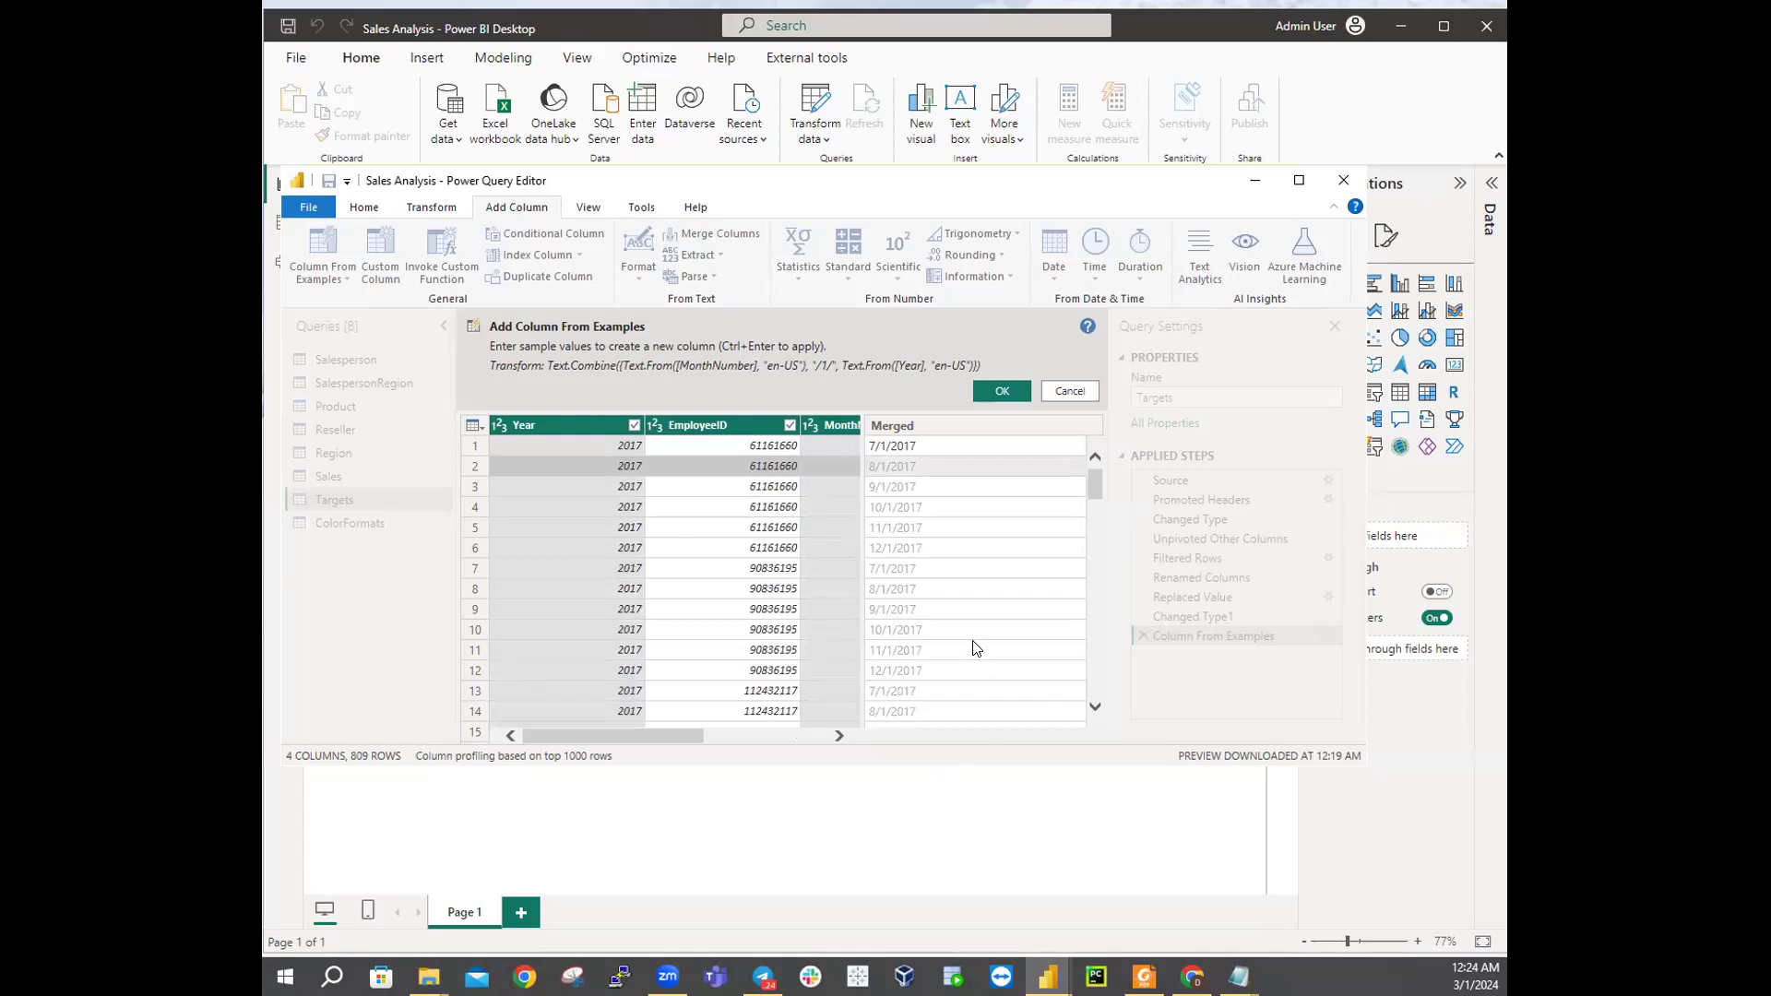
drag(715, 736, 779, 735)
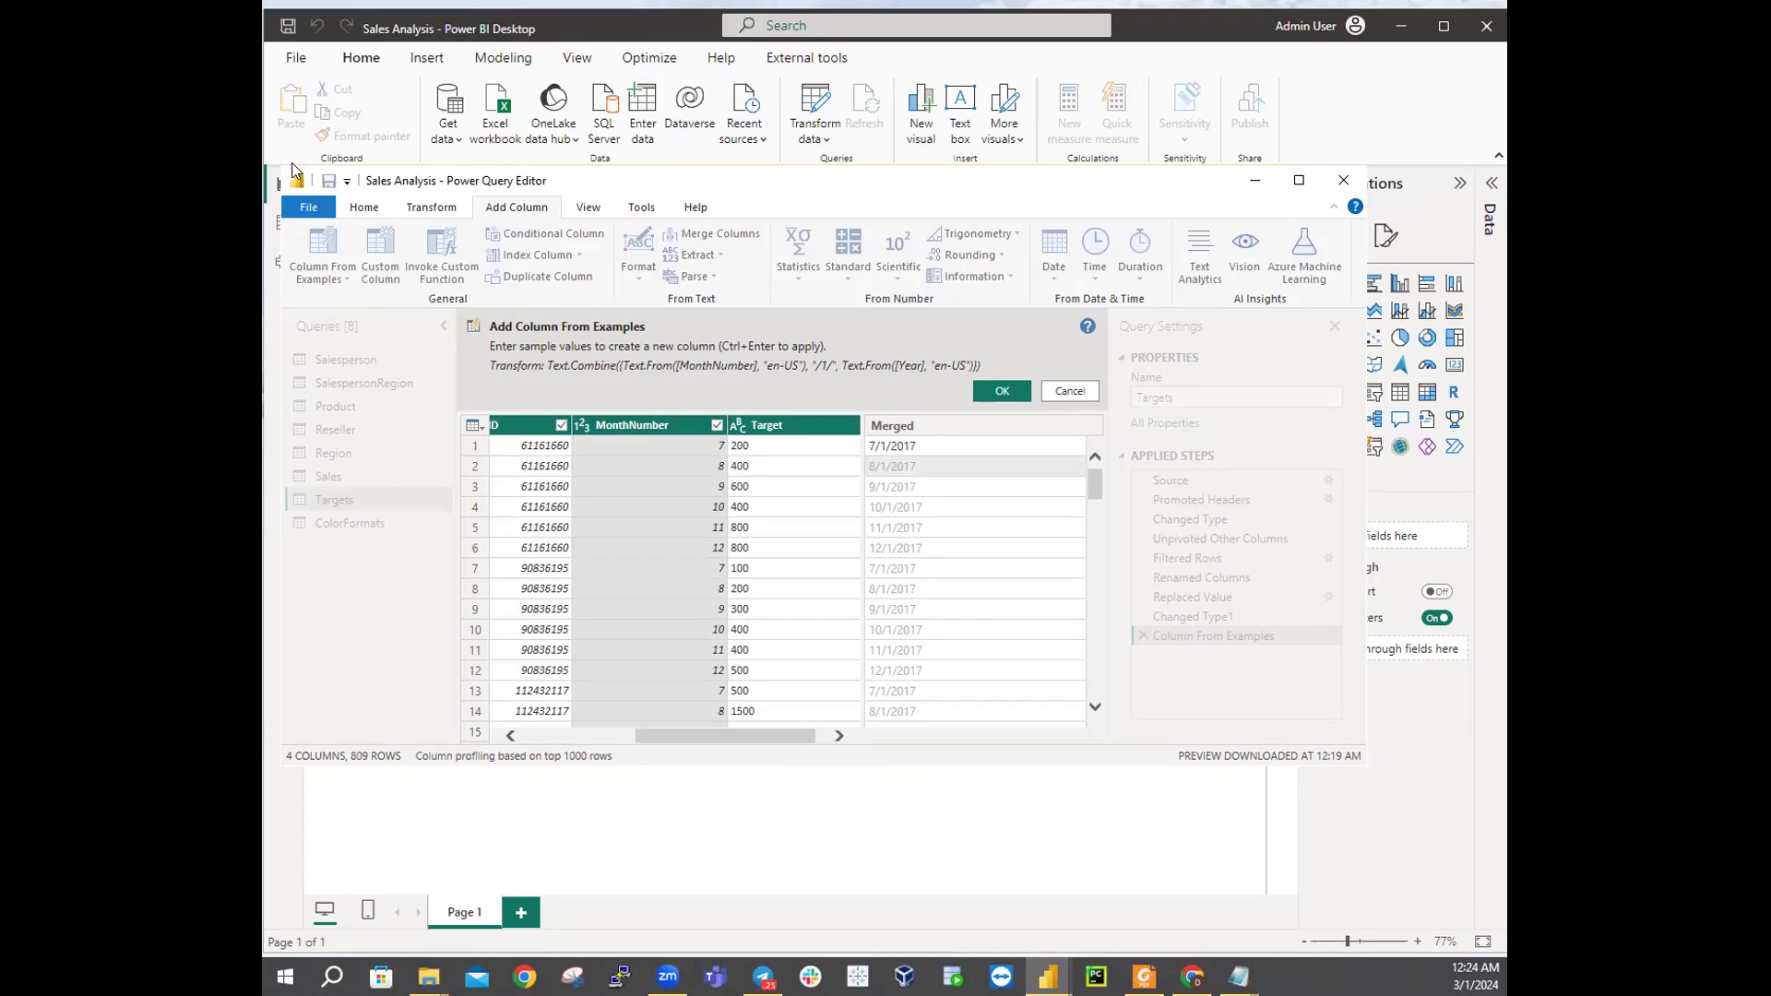
drag(663, 732, 537, 717)
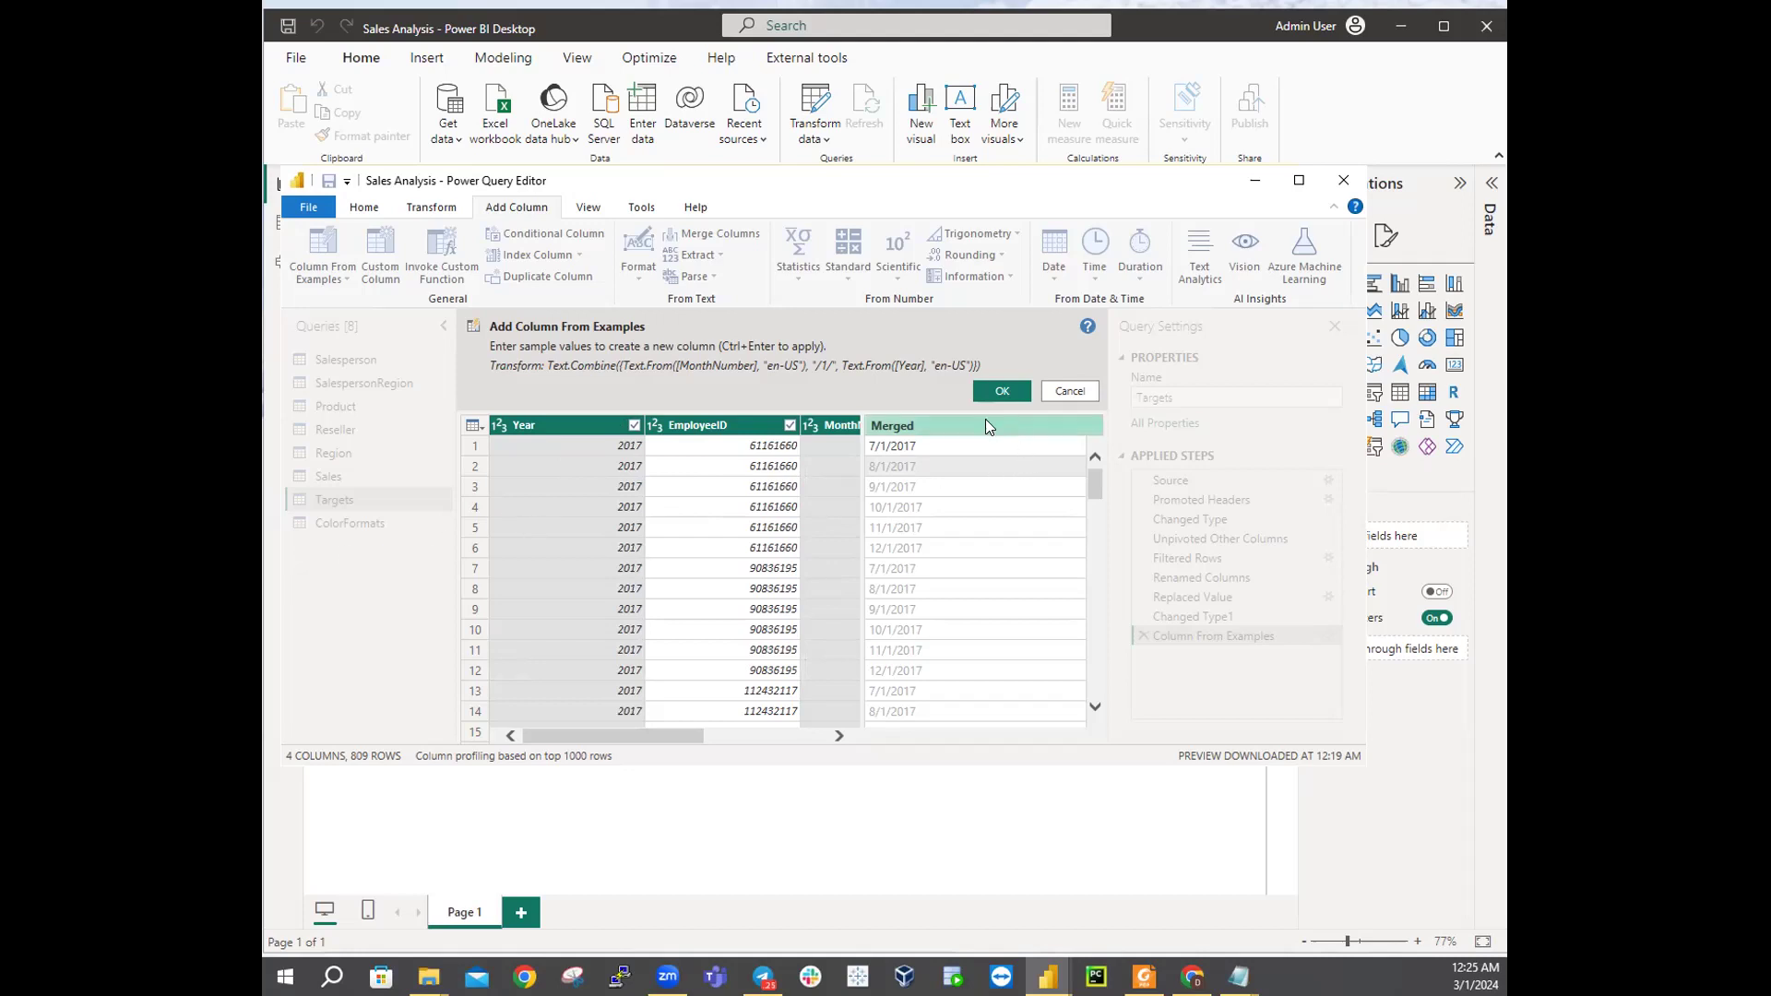
click(985, 390)
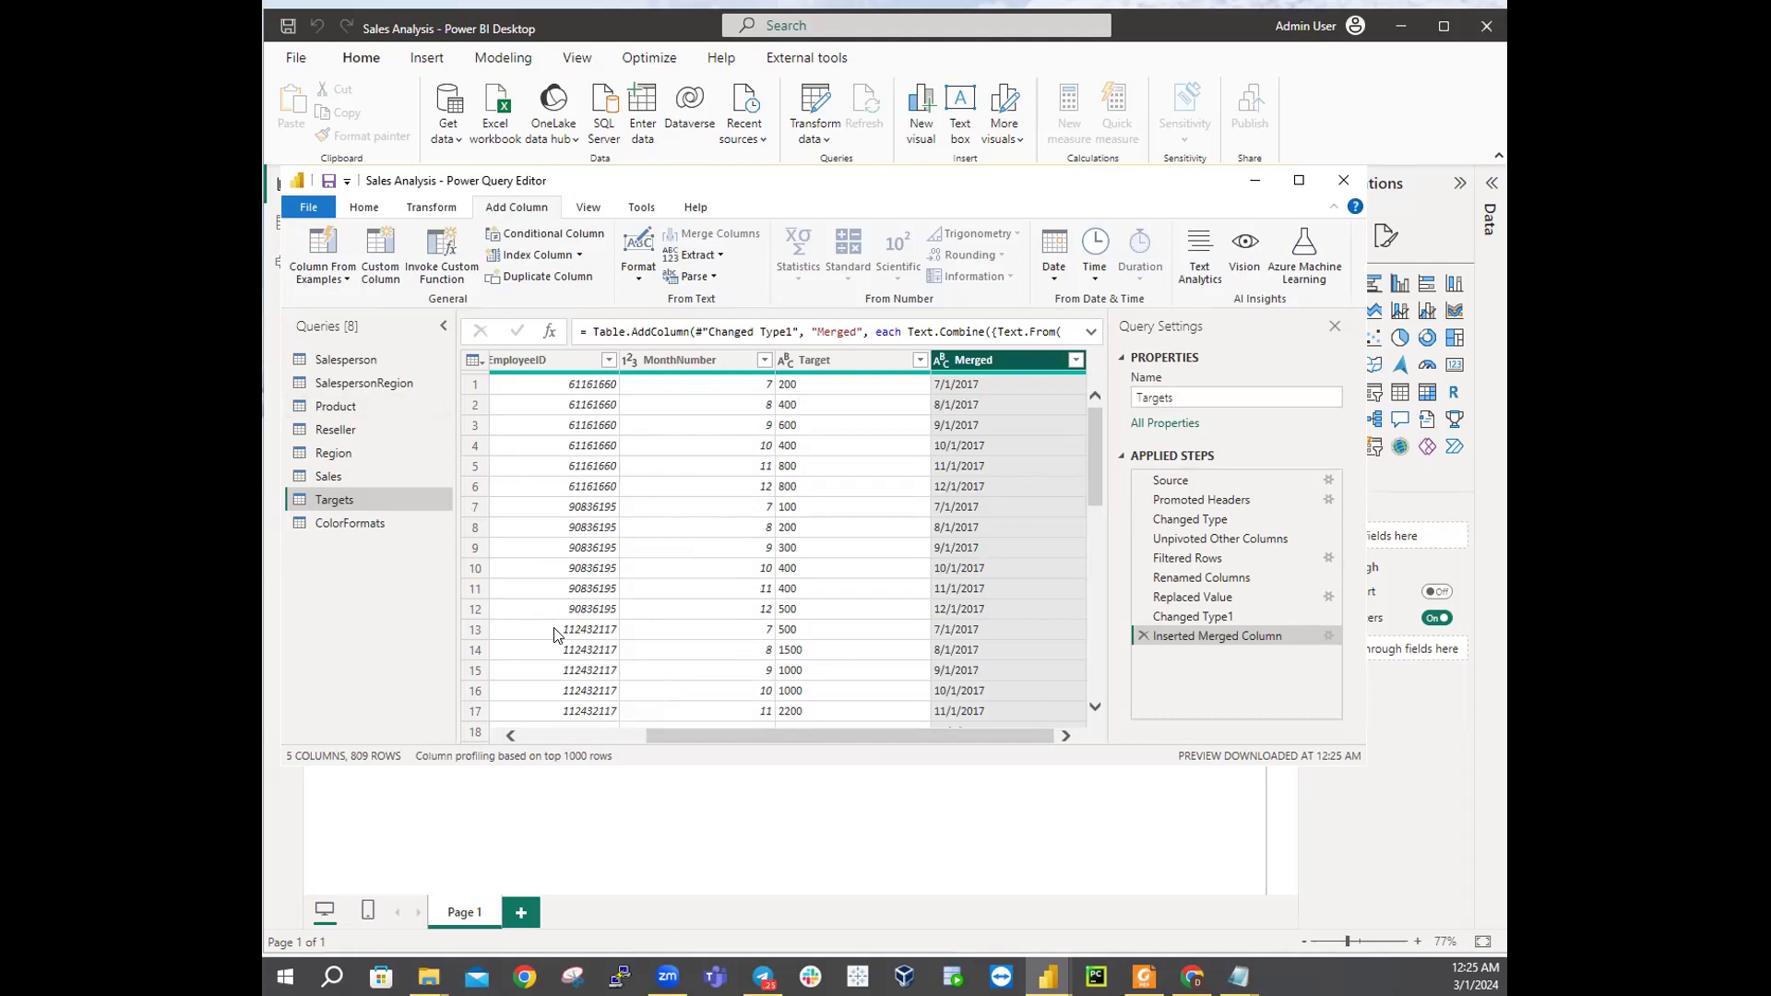
Step: Rename the Merged column of the Targets query as TargetMonth
double_click(994, 358)
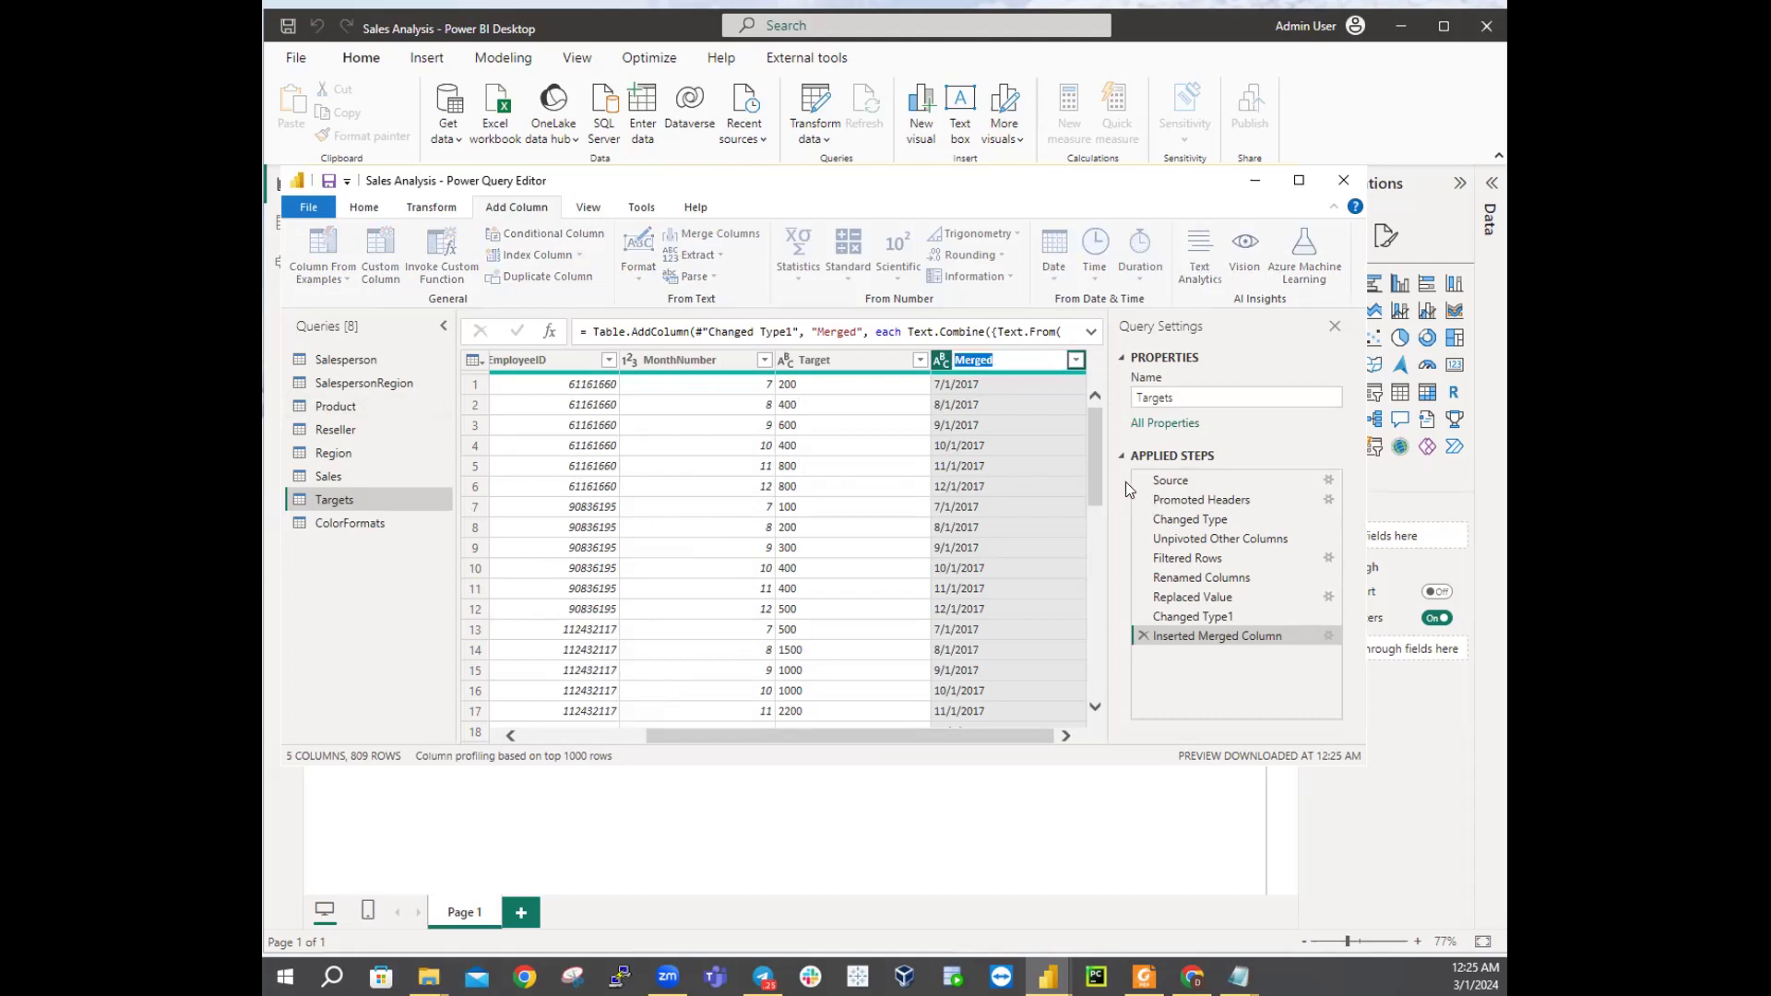
text(arge)
text(t)
text(Month)
text(T)
key(Return)
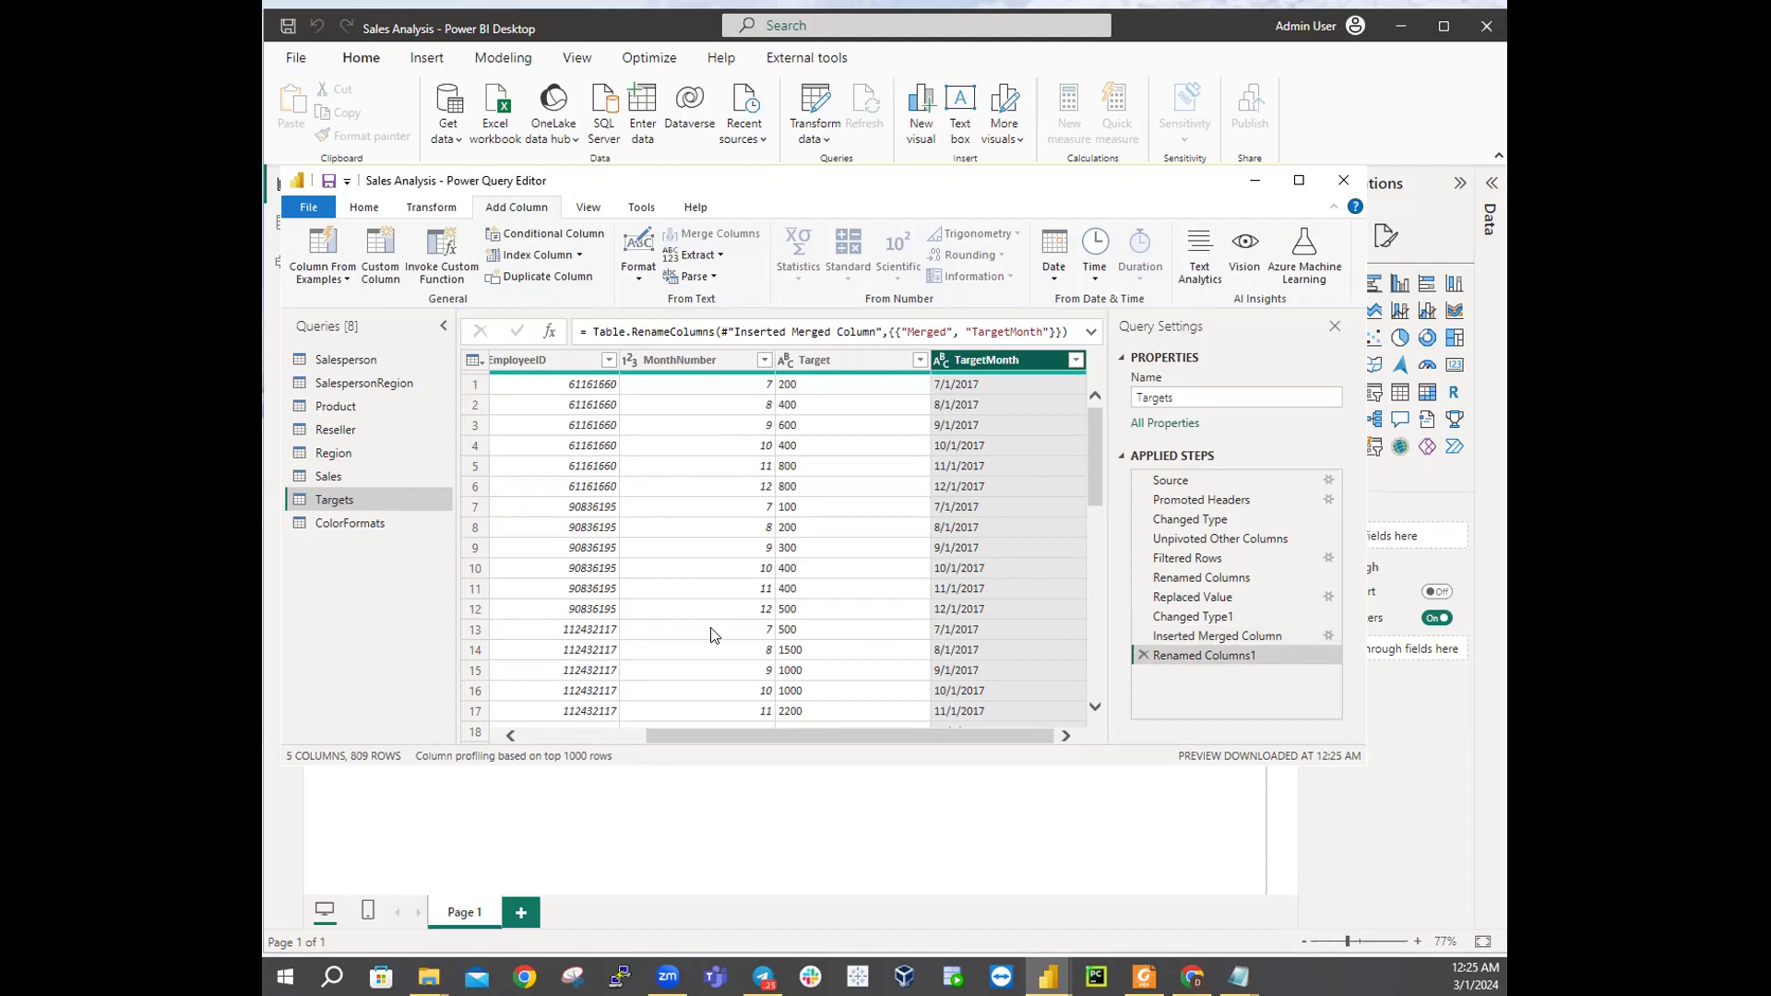
Step: Remove the Year and MonthNumber columns from the Targets query
drag(791, 738, 598, 728)
click(540, 360)
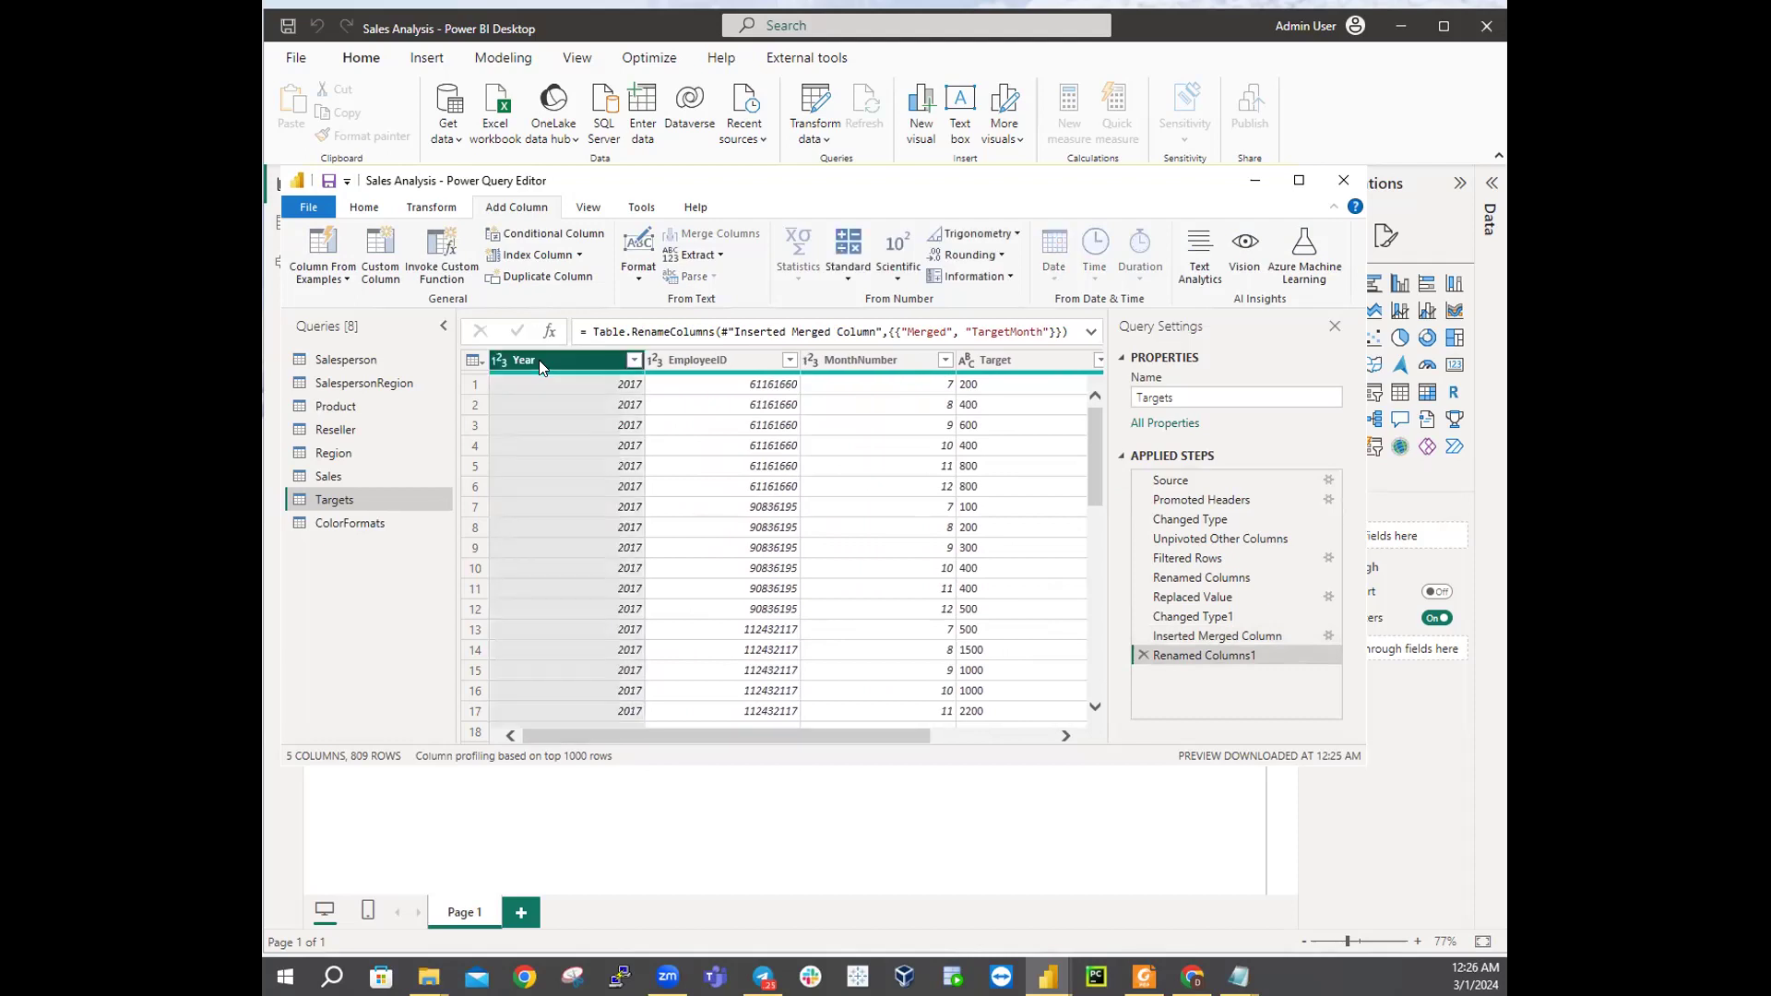
ctrl+click(882, 360)
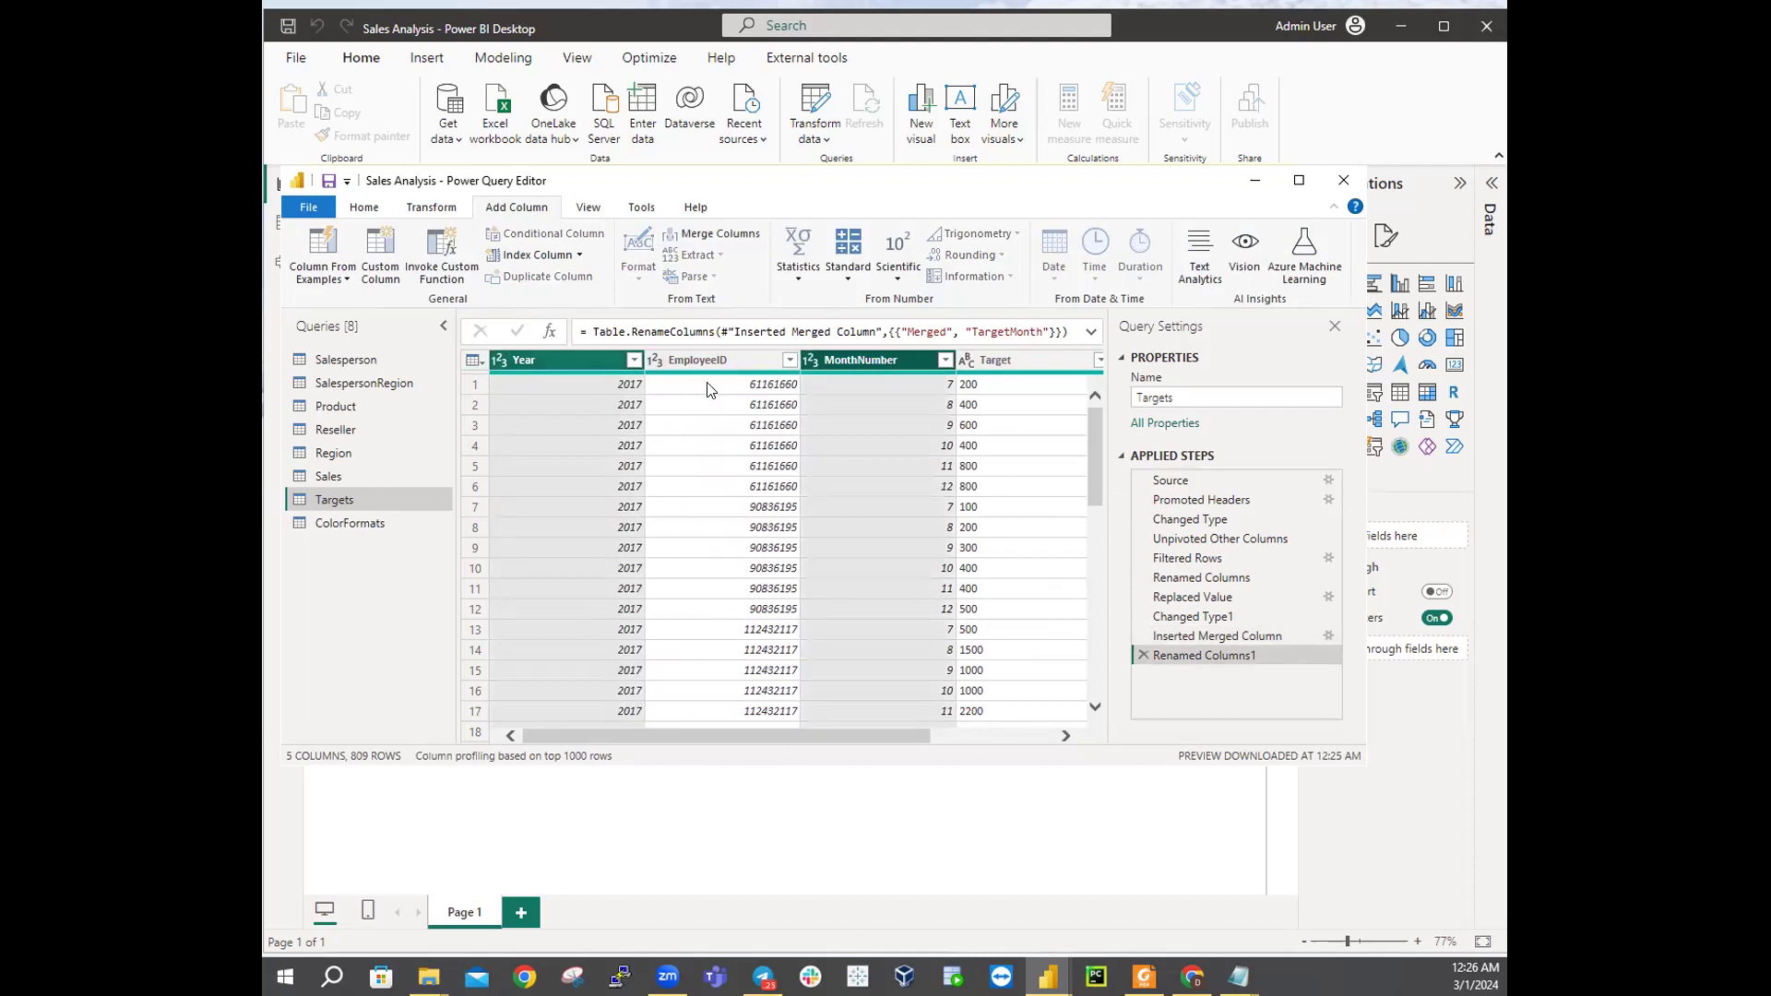
right_click(865, 357)
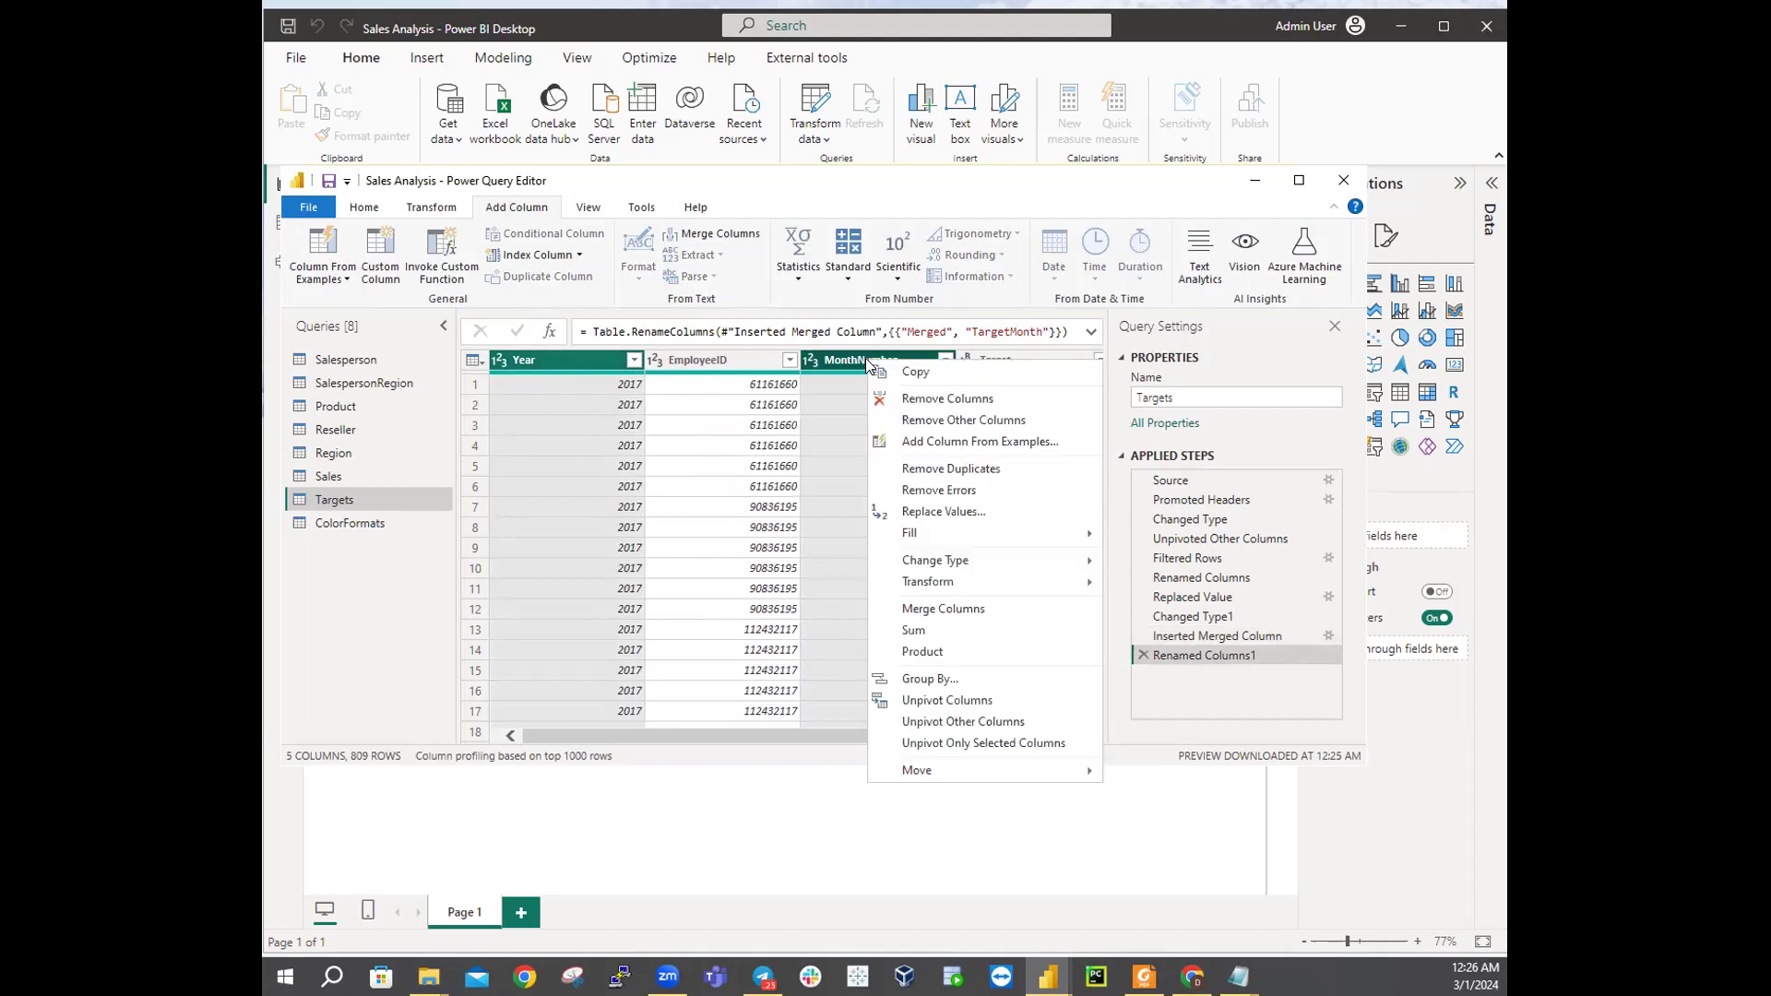
click(943, 402)
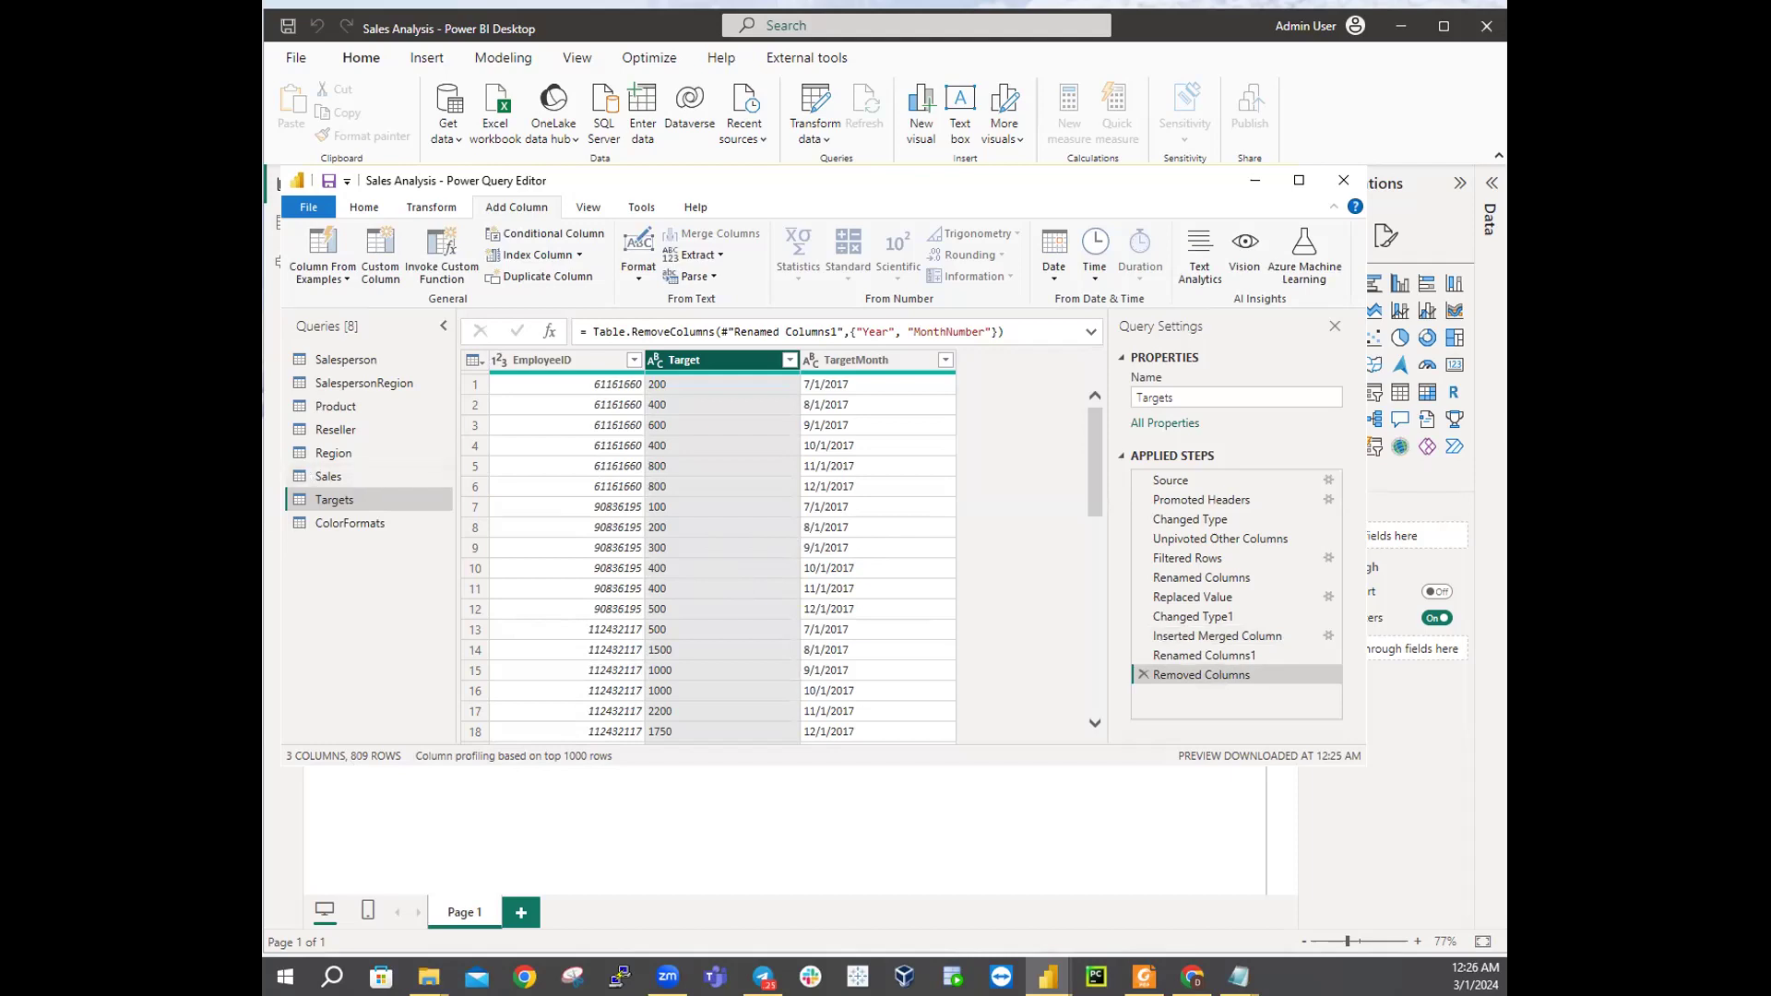
Step: Set the data type of the Target column to Fixed decimal number and that of the TargetMonth column to Date
click(652, 363)
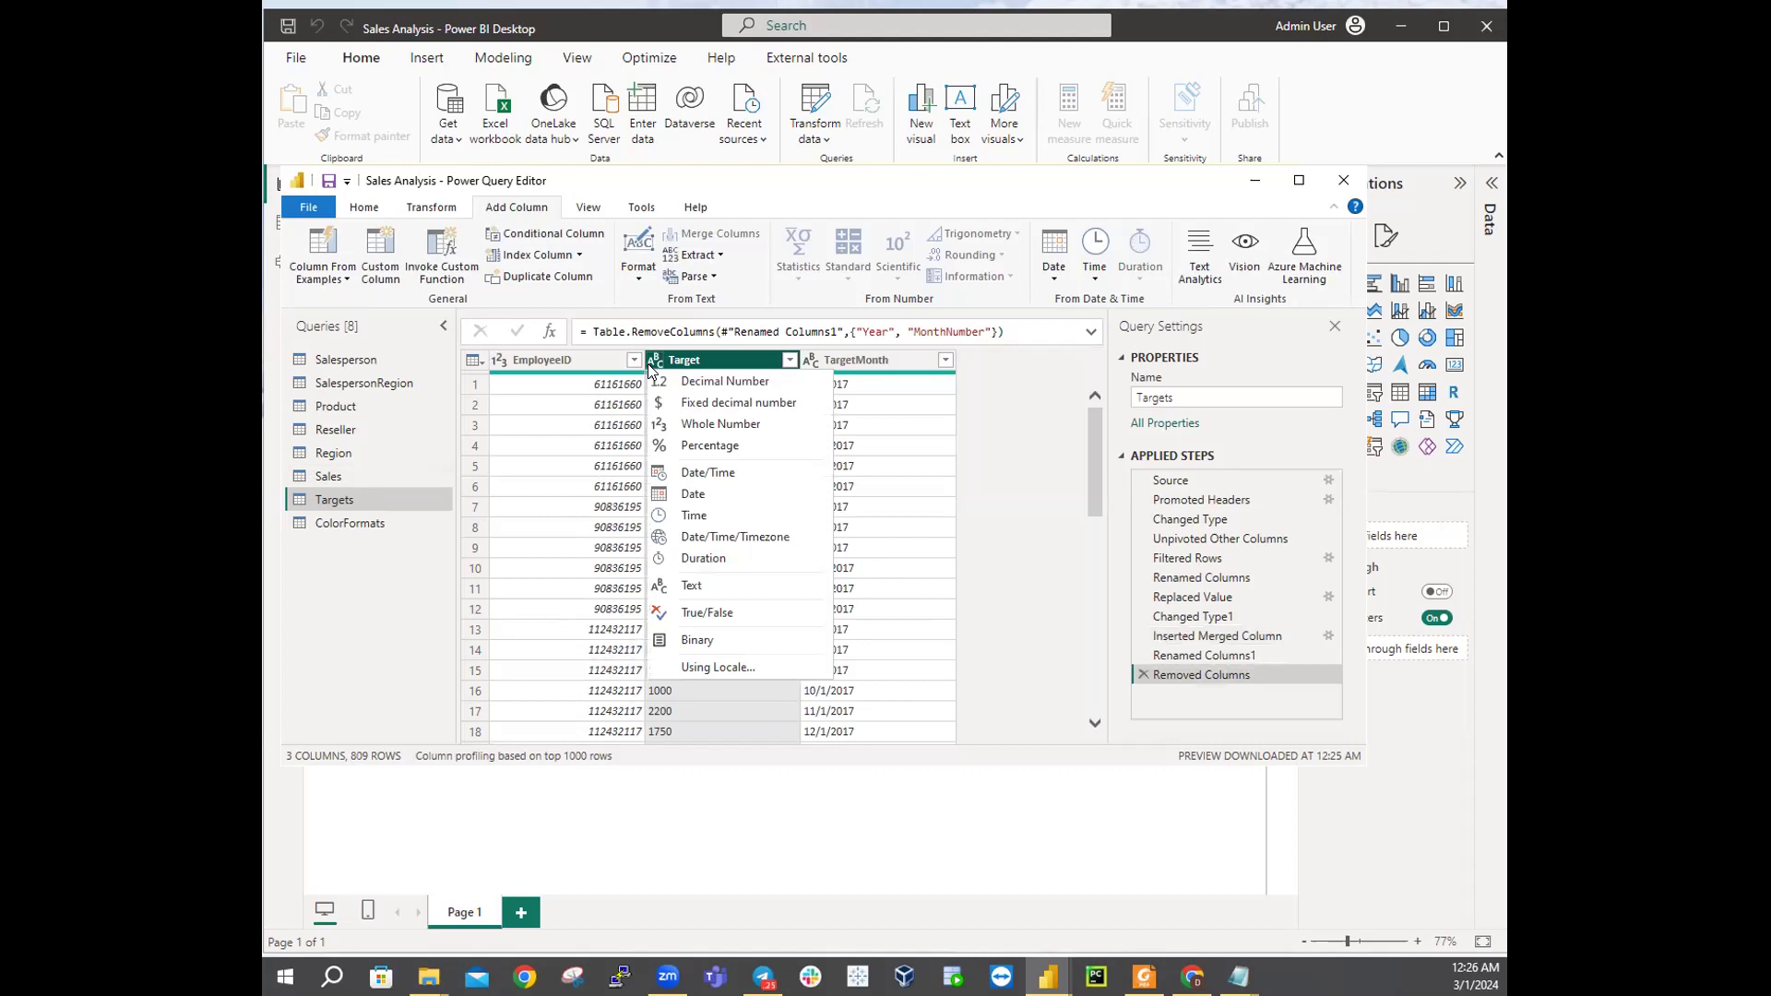
click(690, 399)
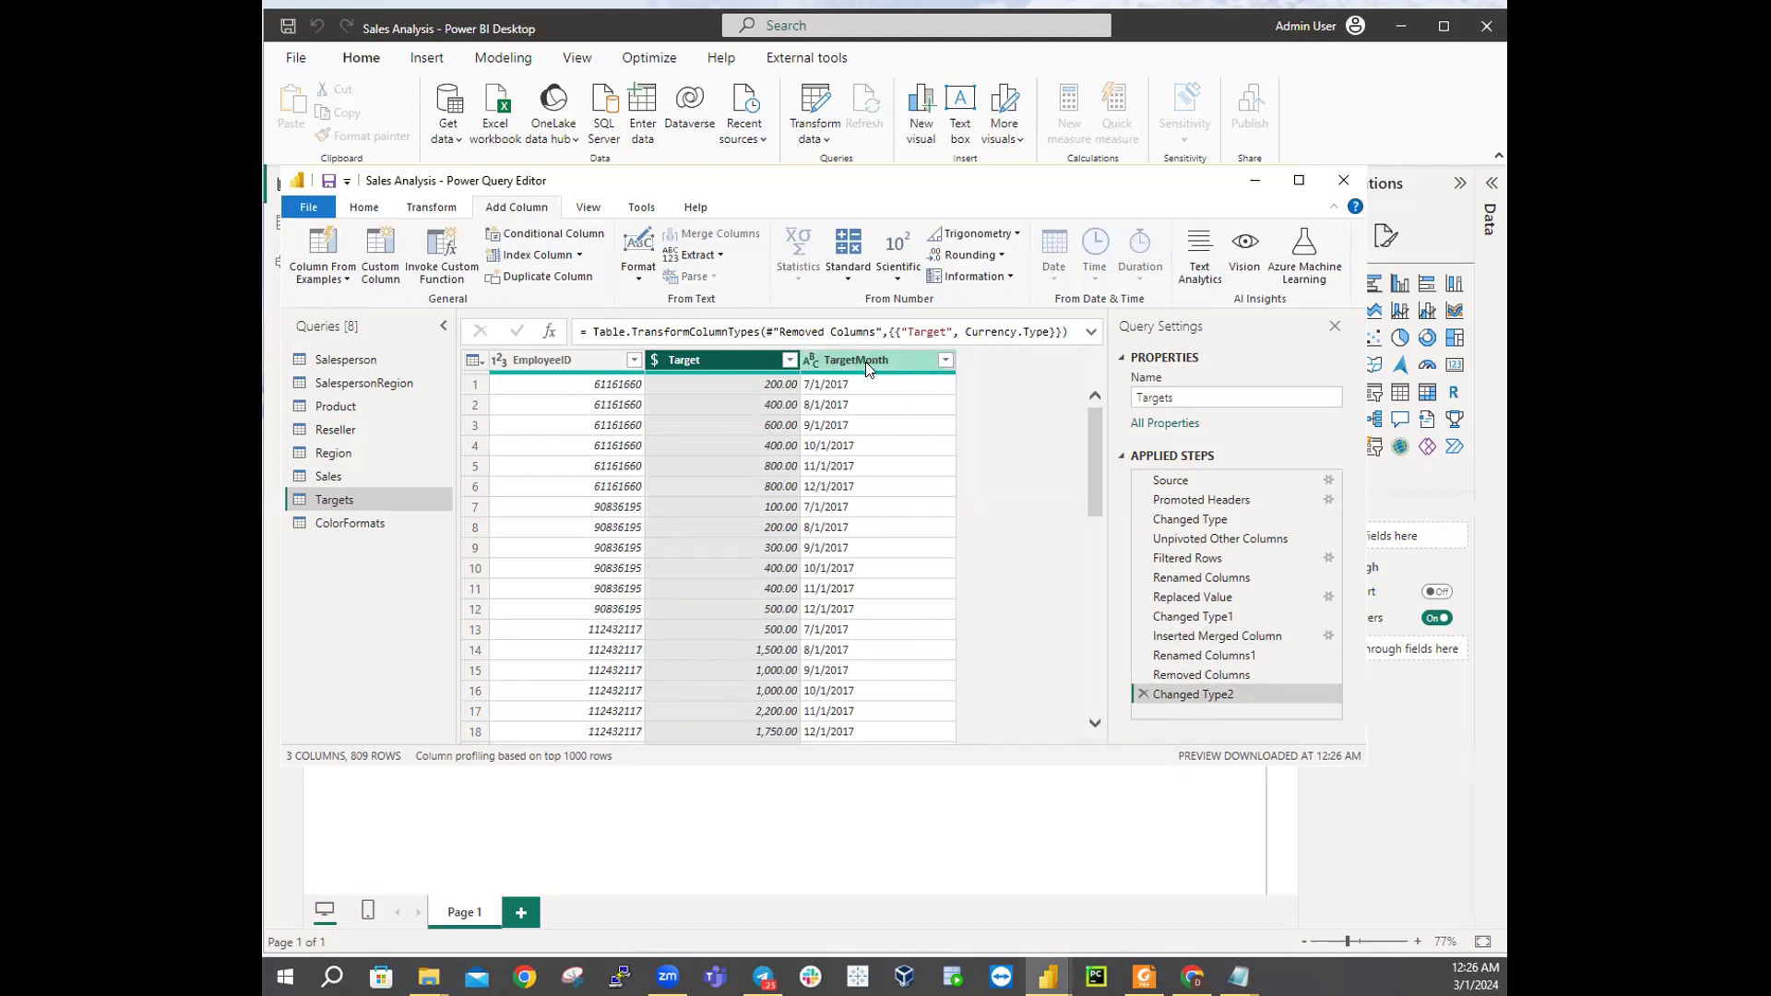
click(808, 358)
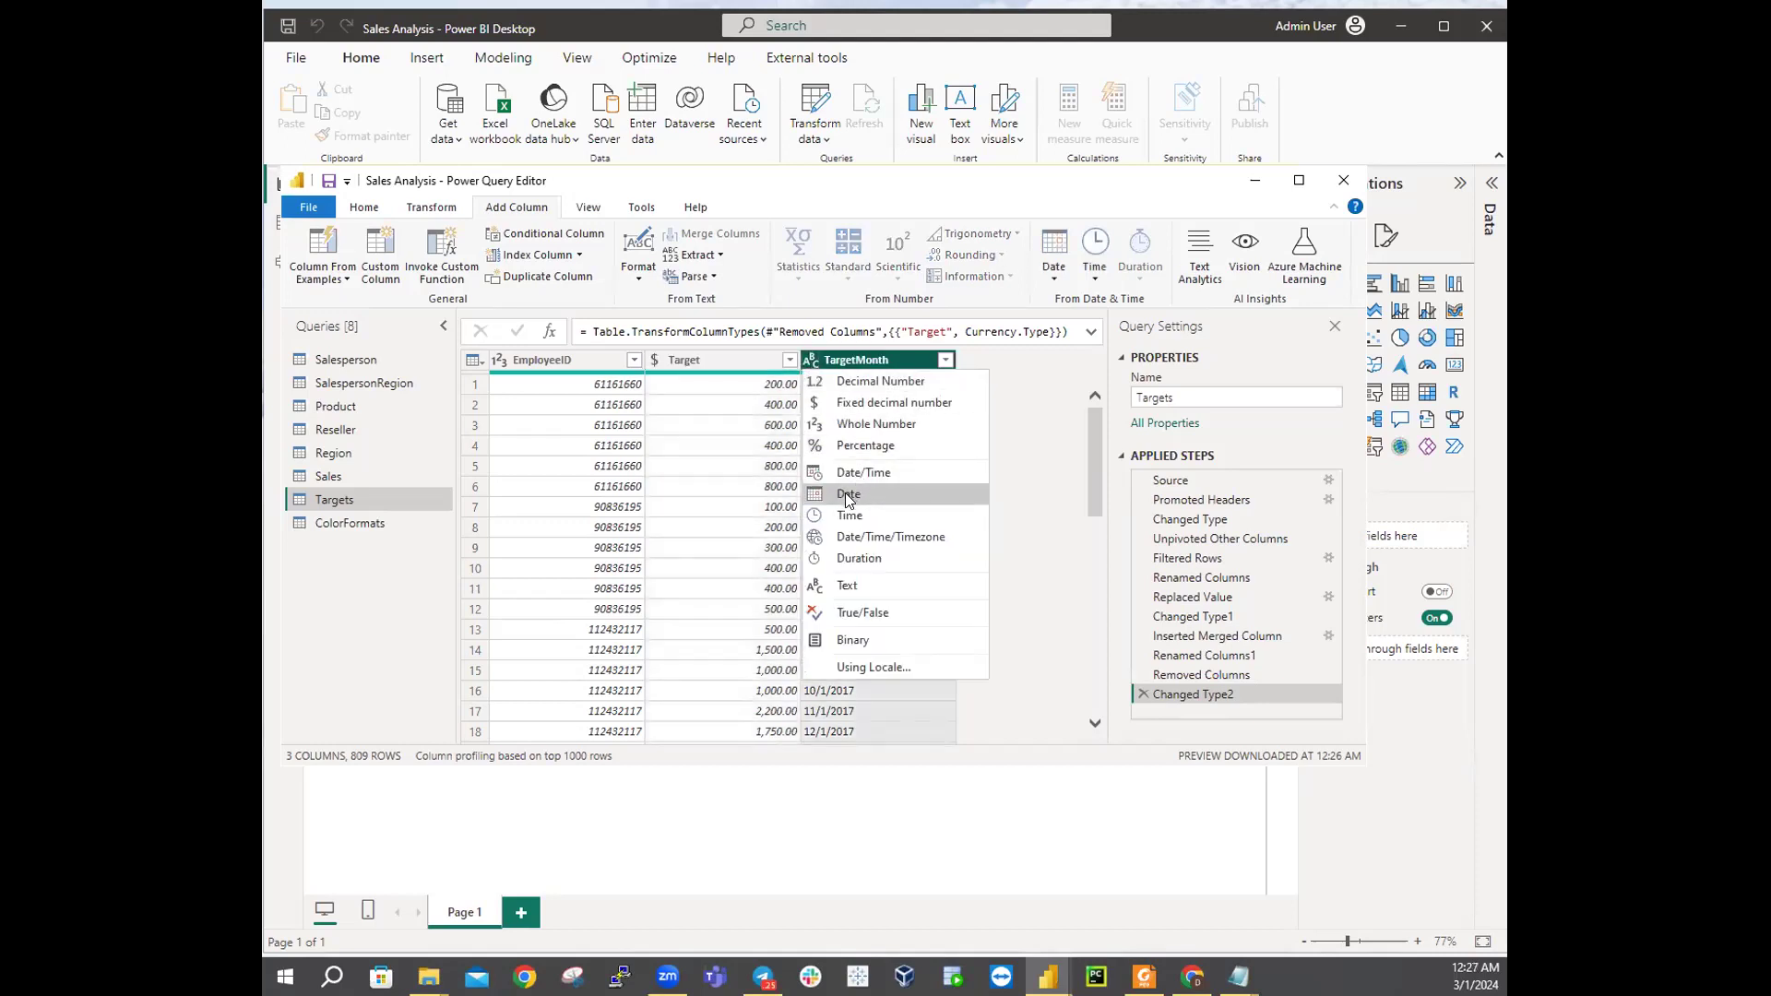
click(845, 492)
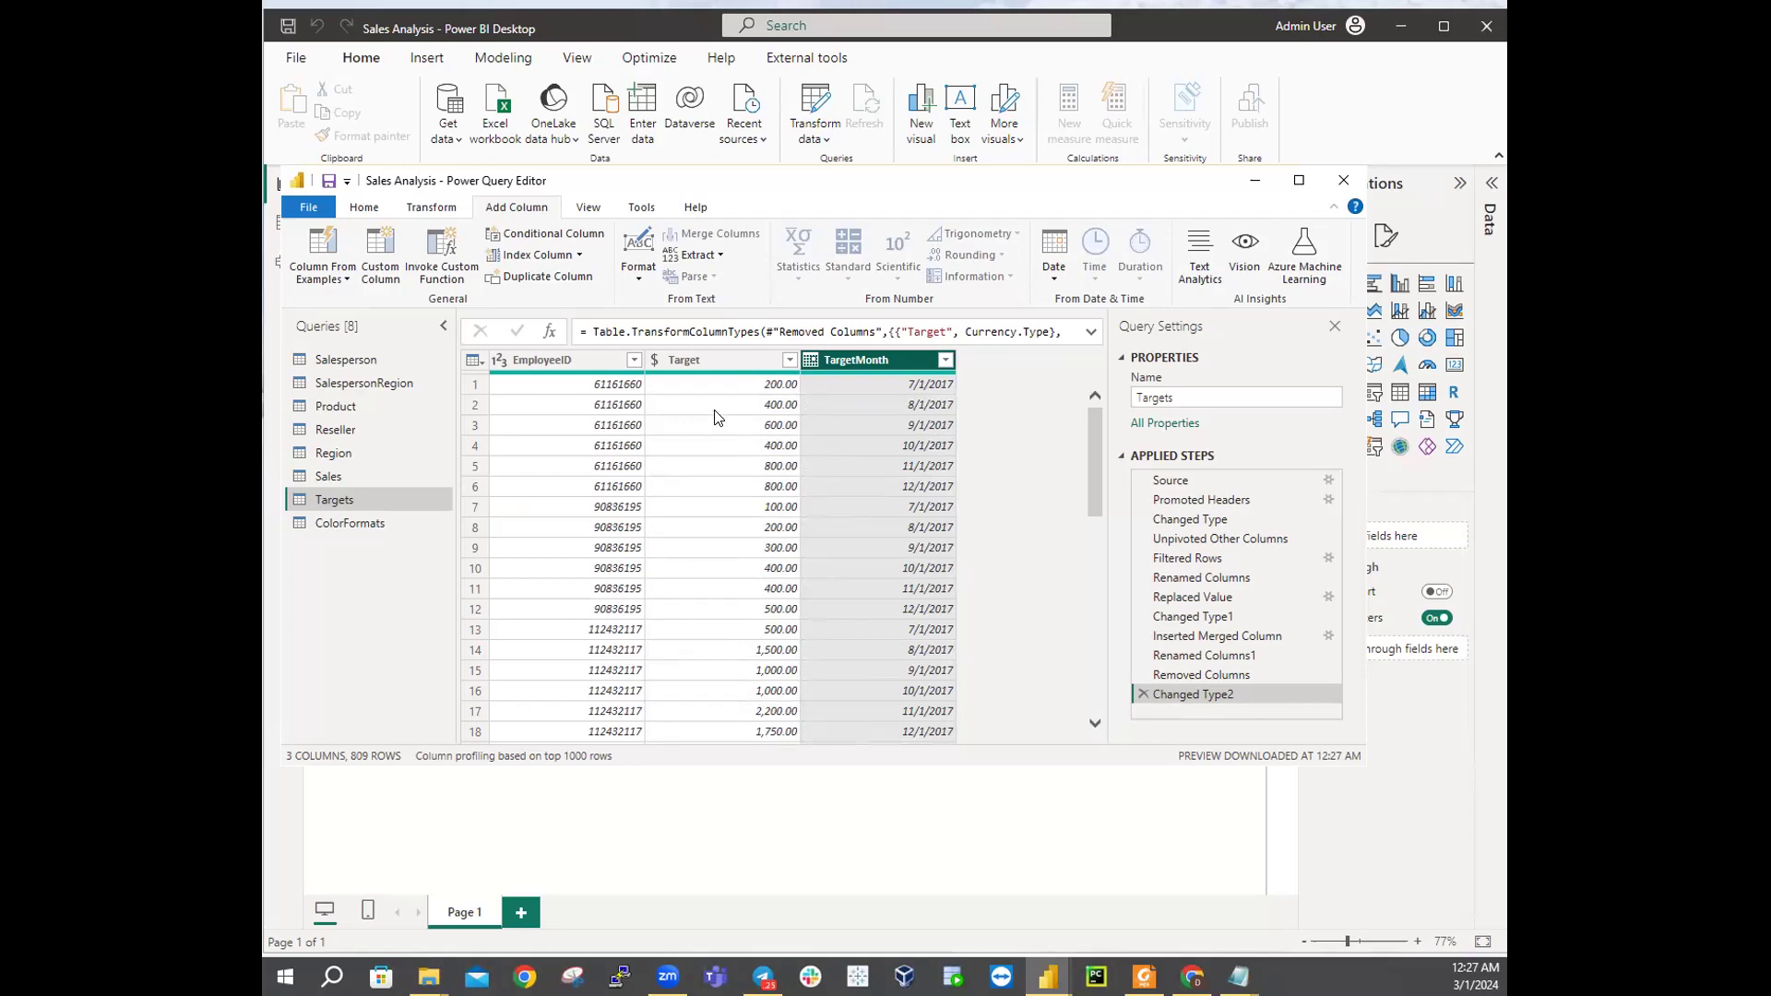
scroll(734, 441, down, 7)
scroll(734, 443, up, 7)
Step: Multiply every value in the Target column by 1000, transforming the column in place
click(736, 365)
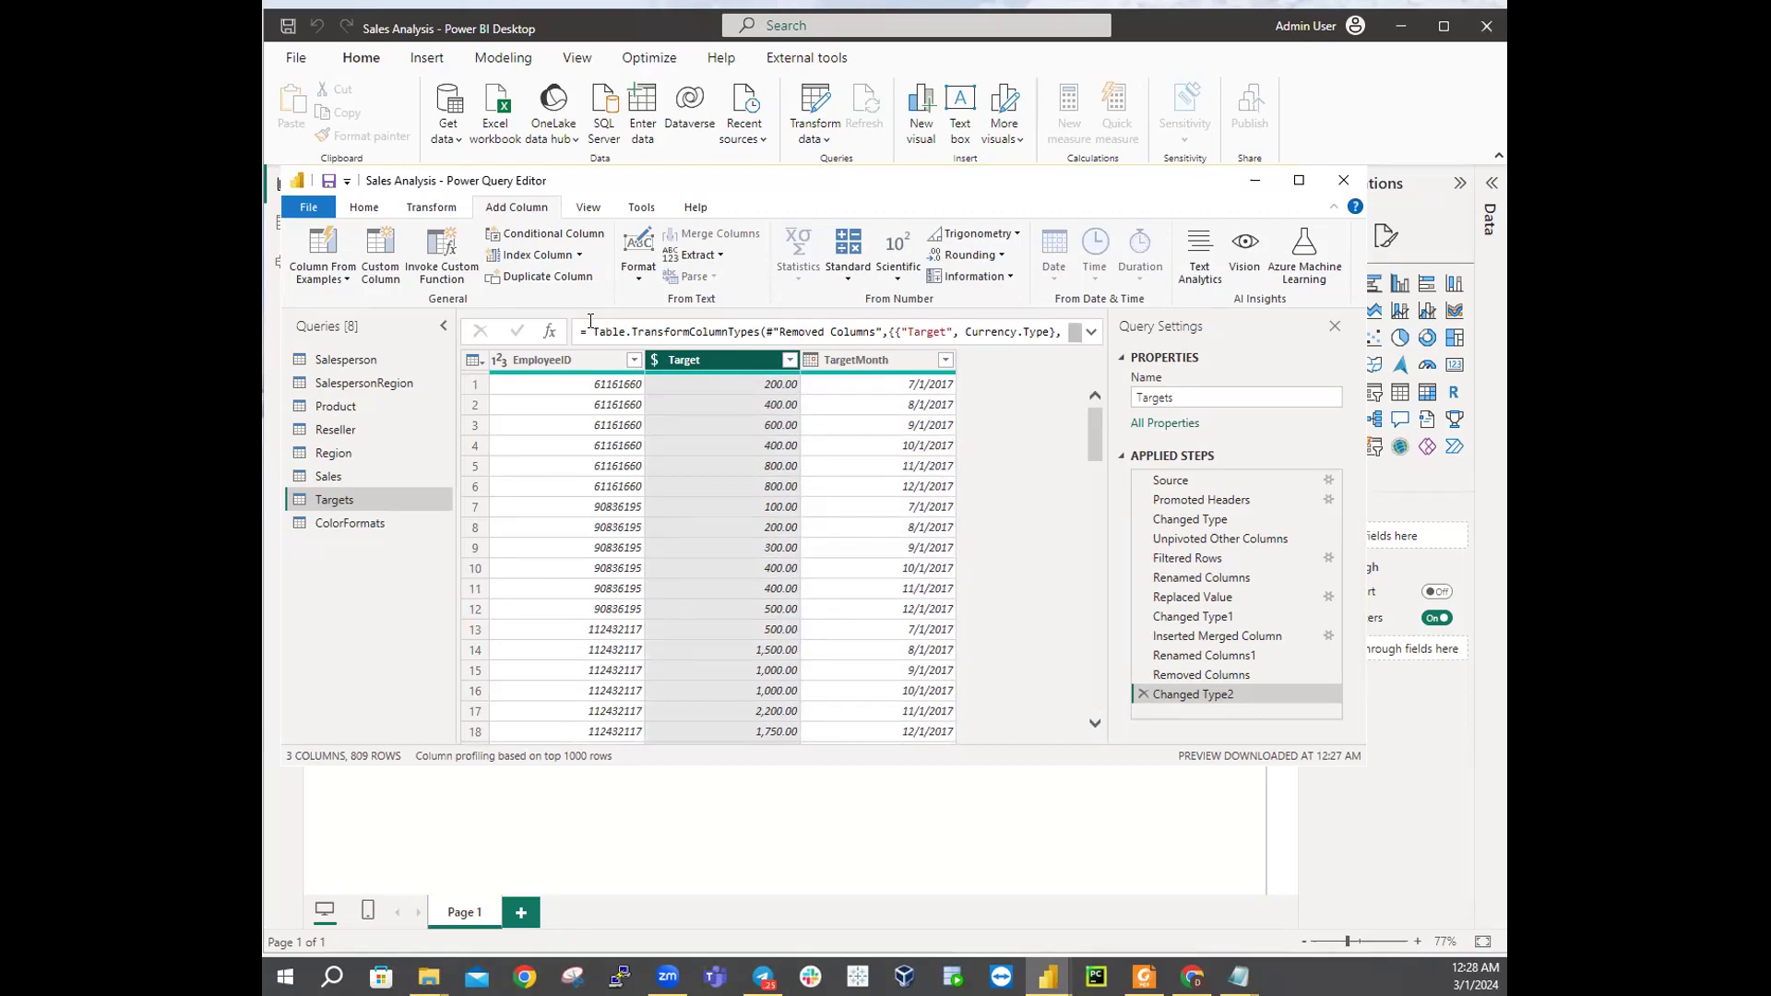
click(410, 208)
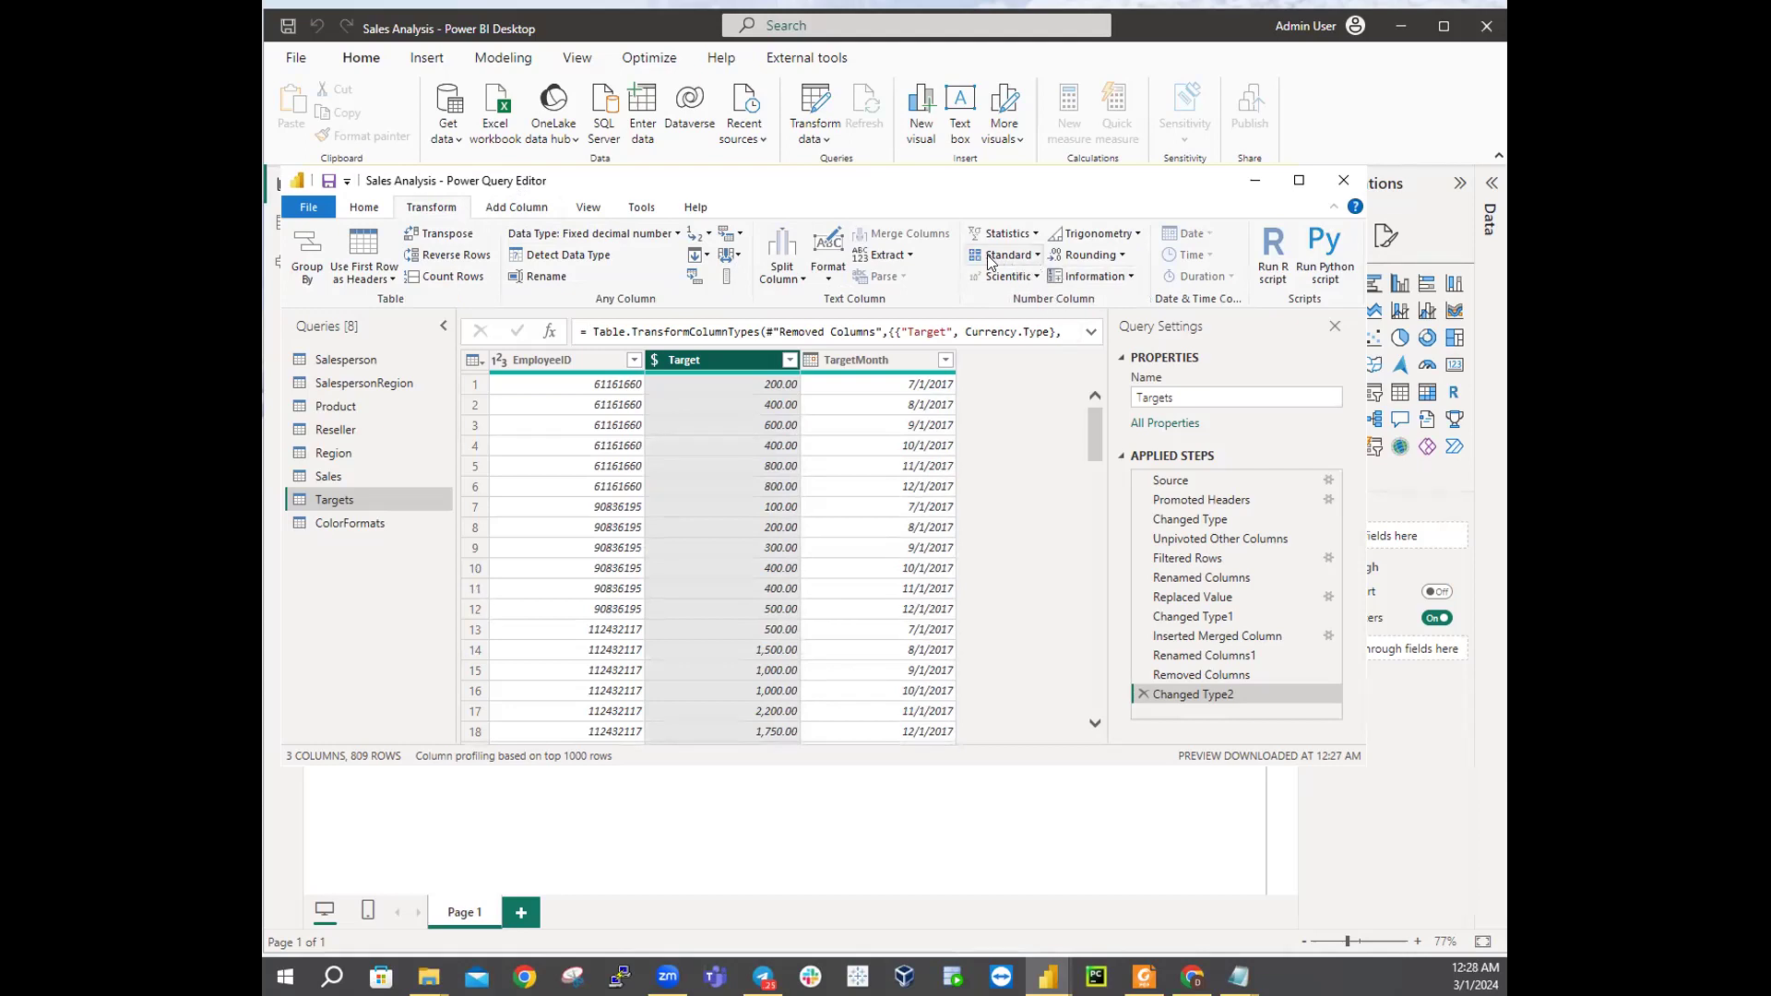
click(1035, 261)
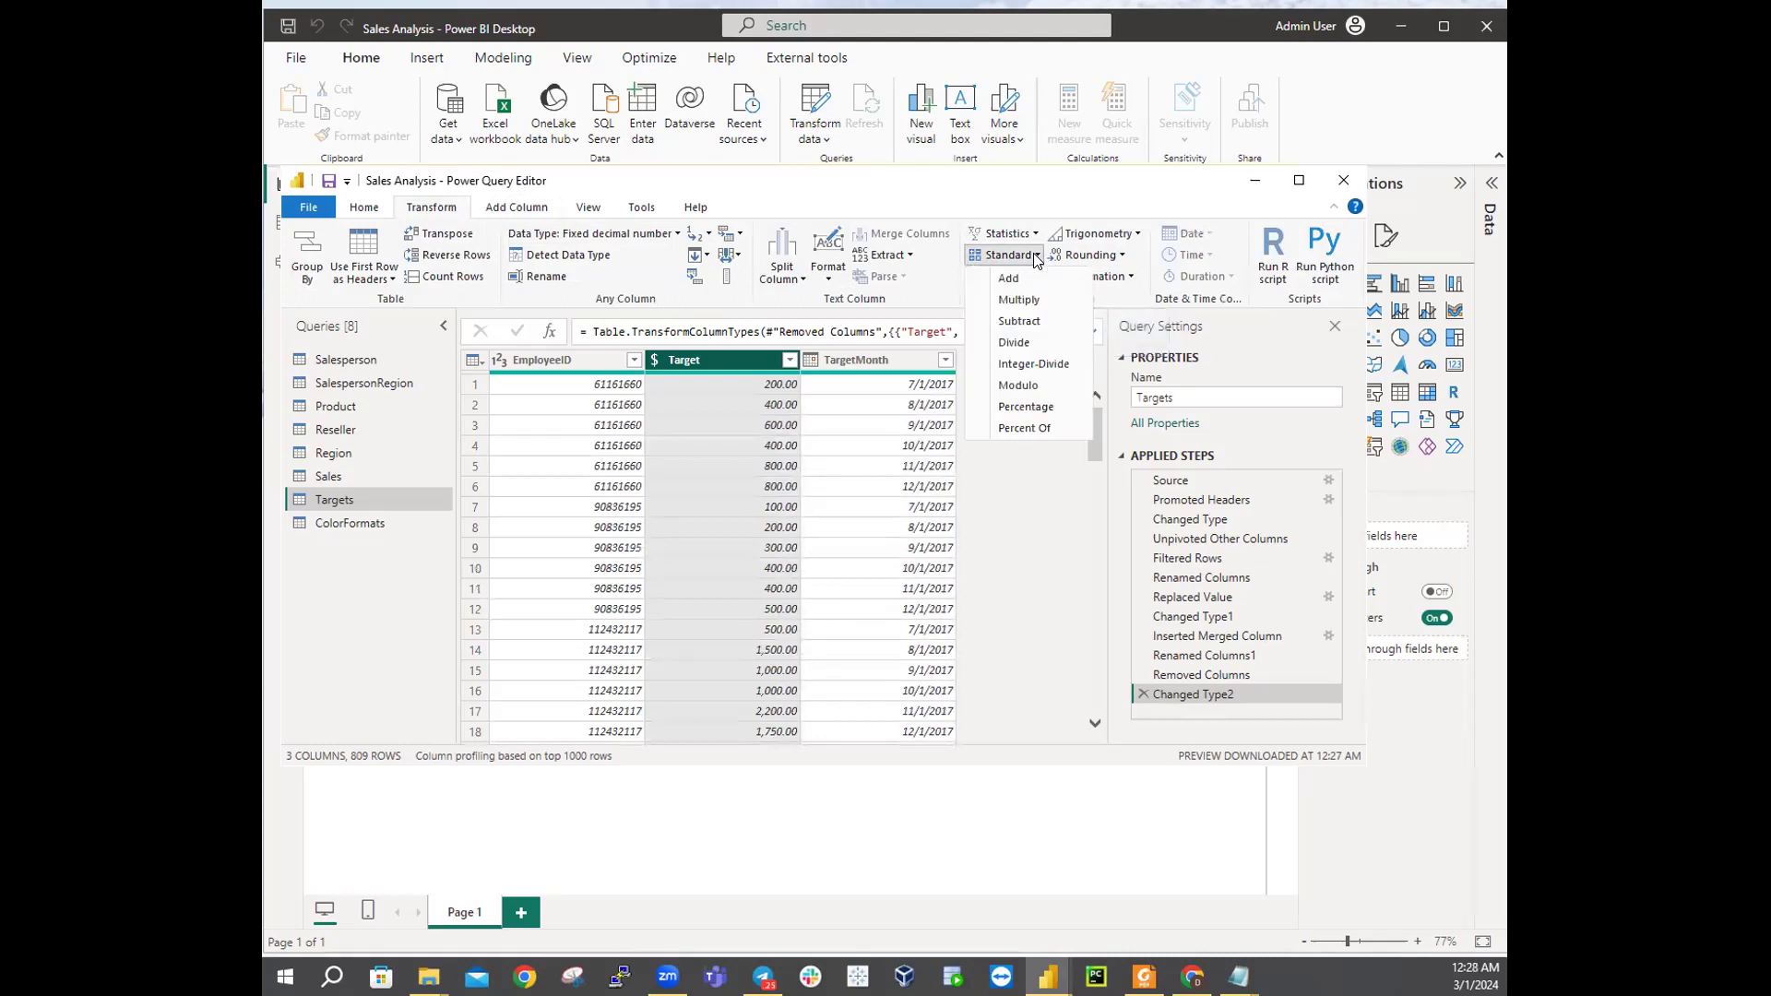
click(1030, 304)
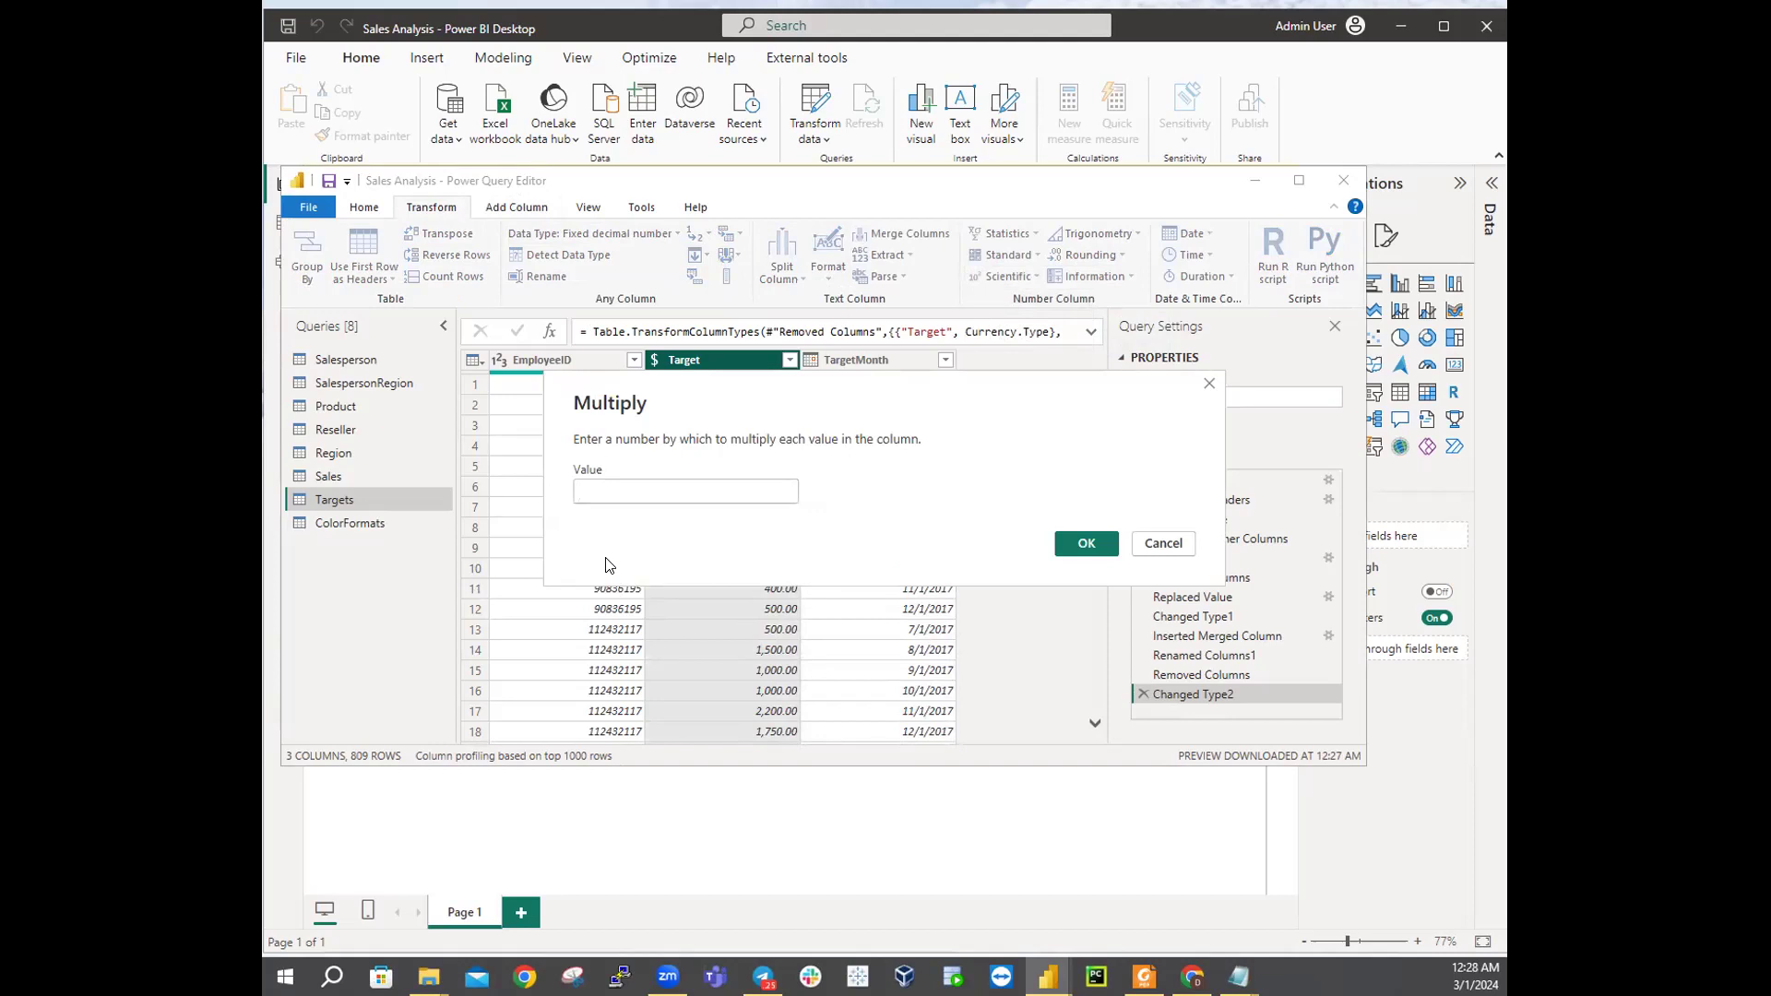
text(1)
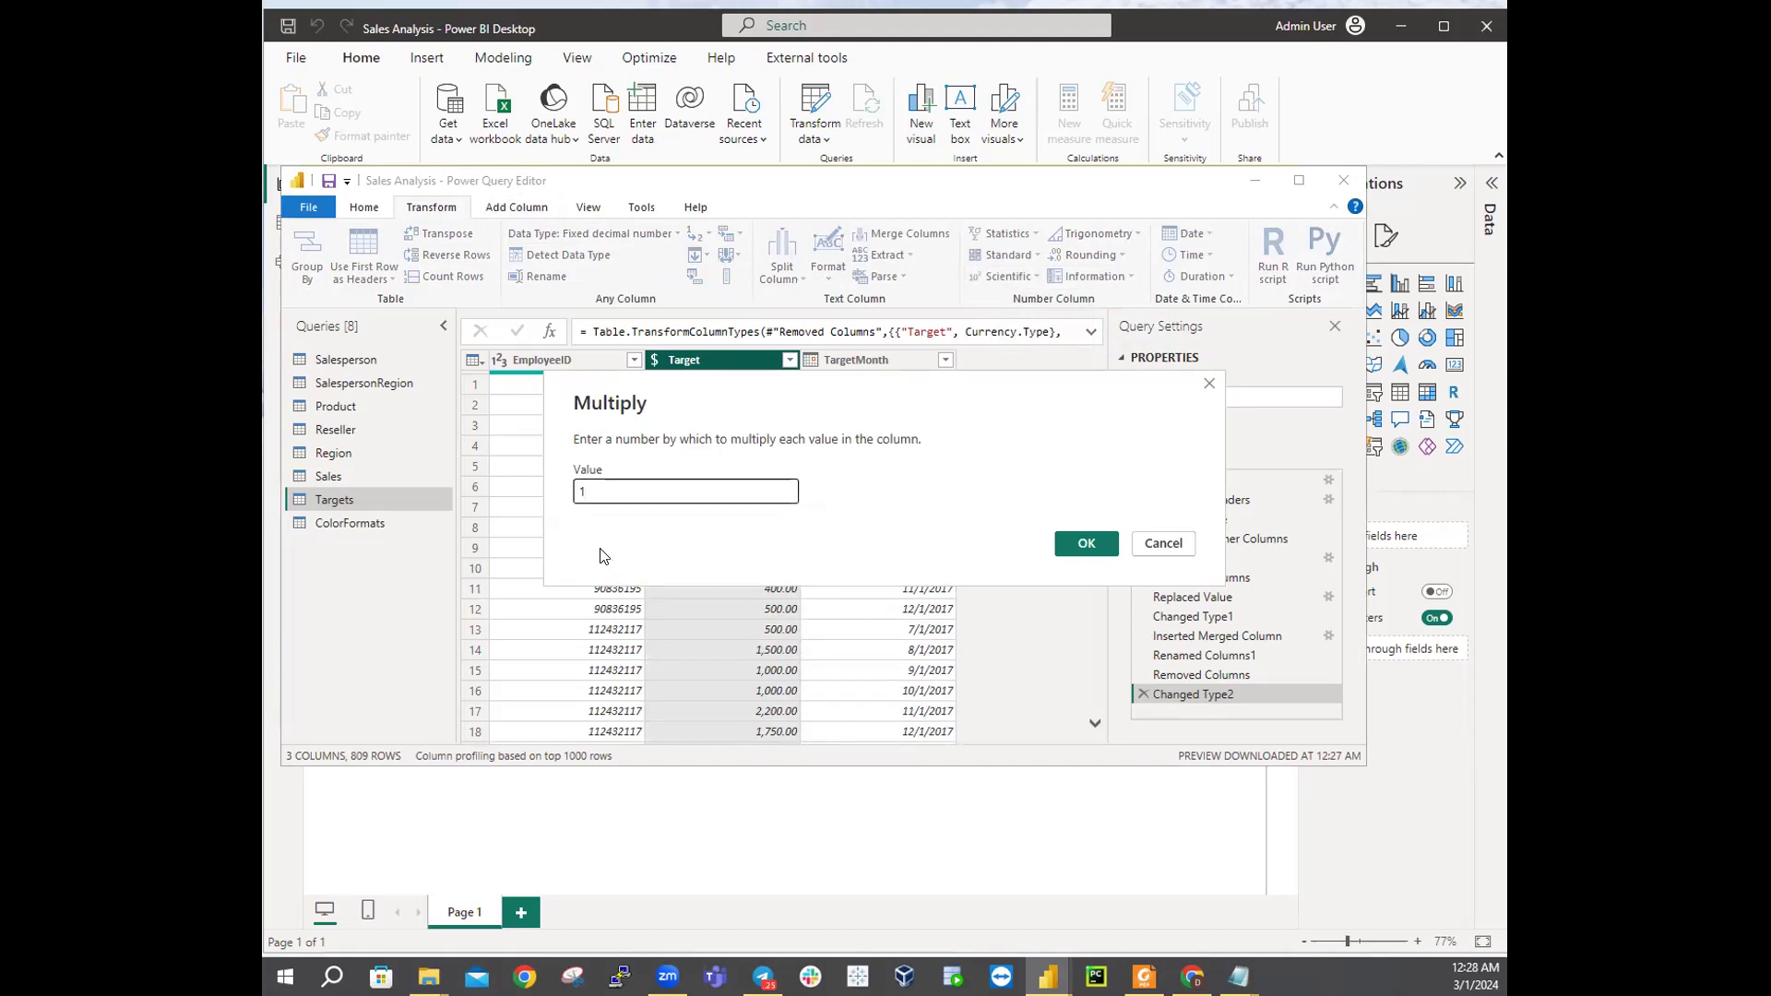
text(000)
click(1079, 552)
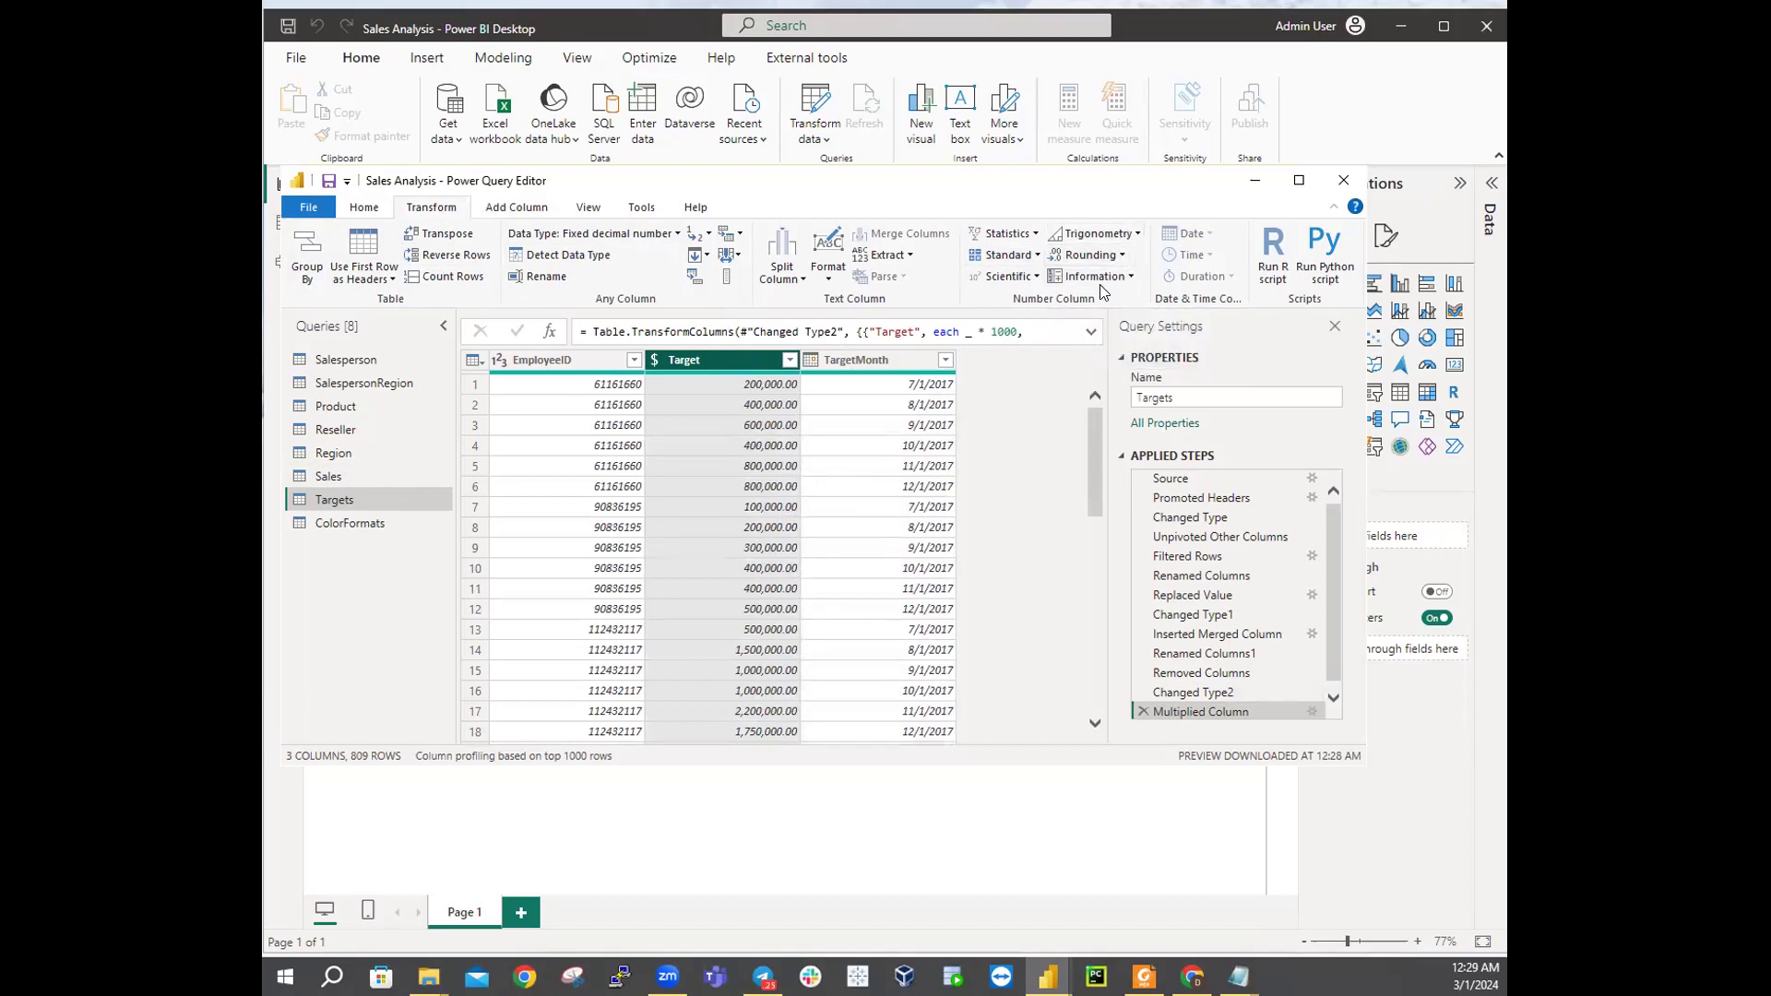
click(1037, 258)
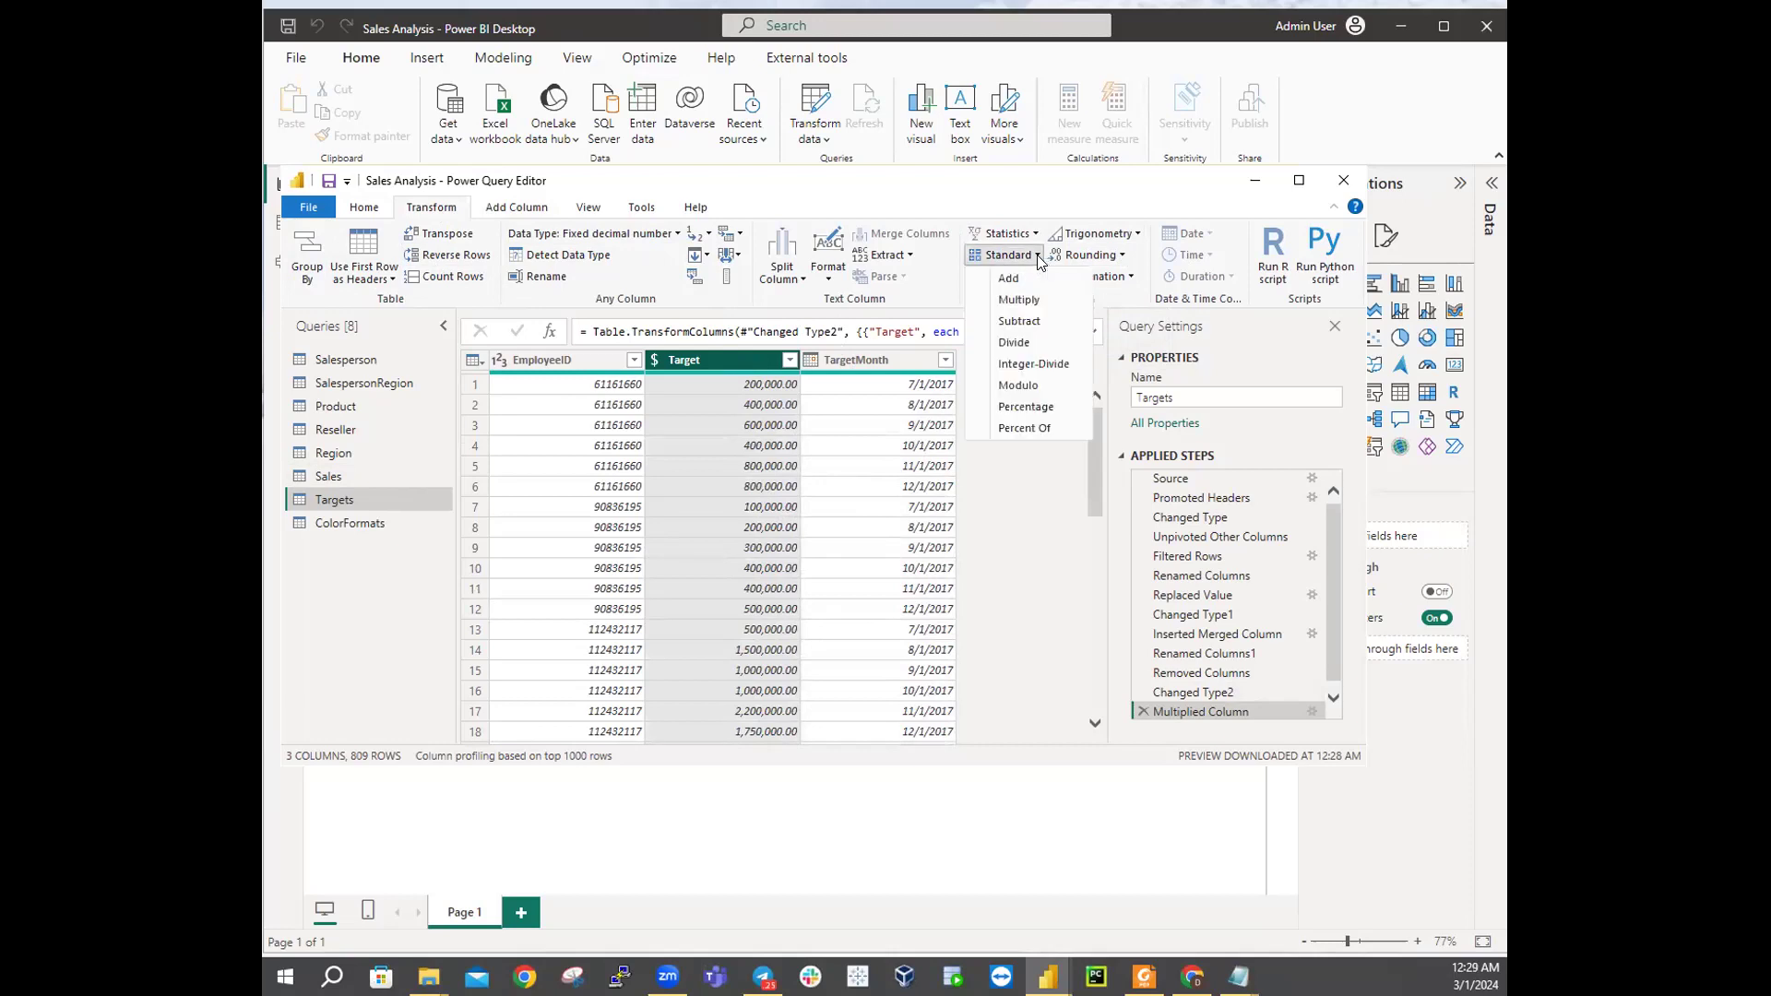
click(1017, 302)
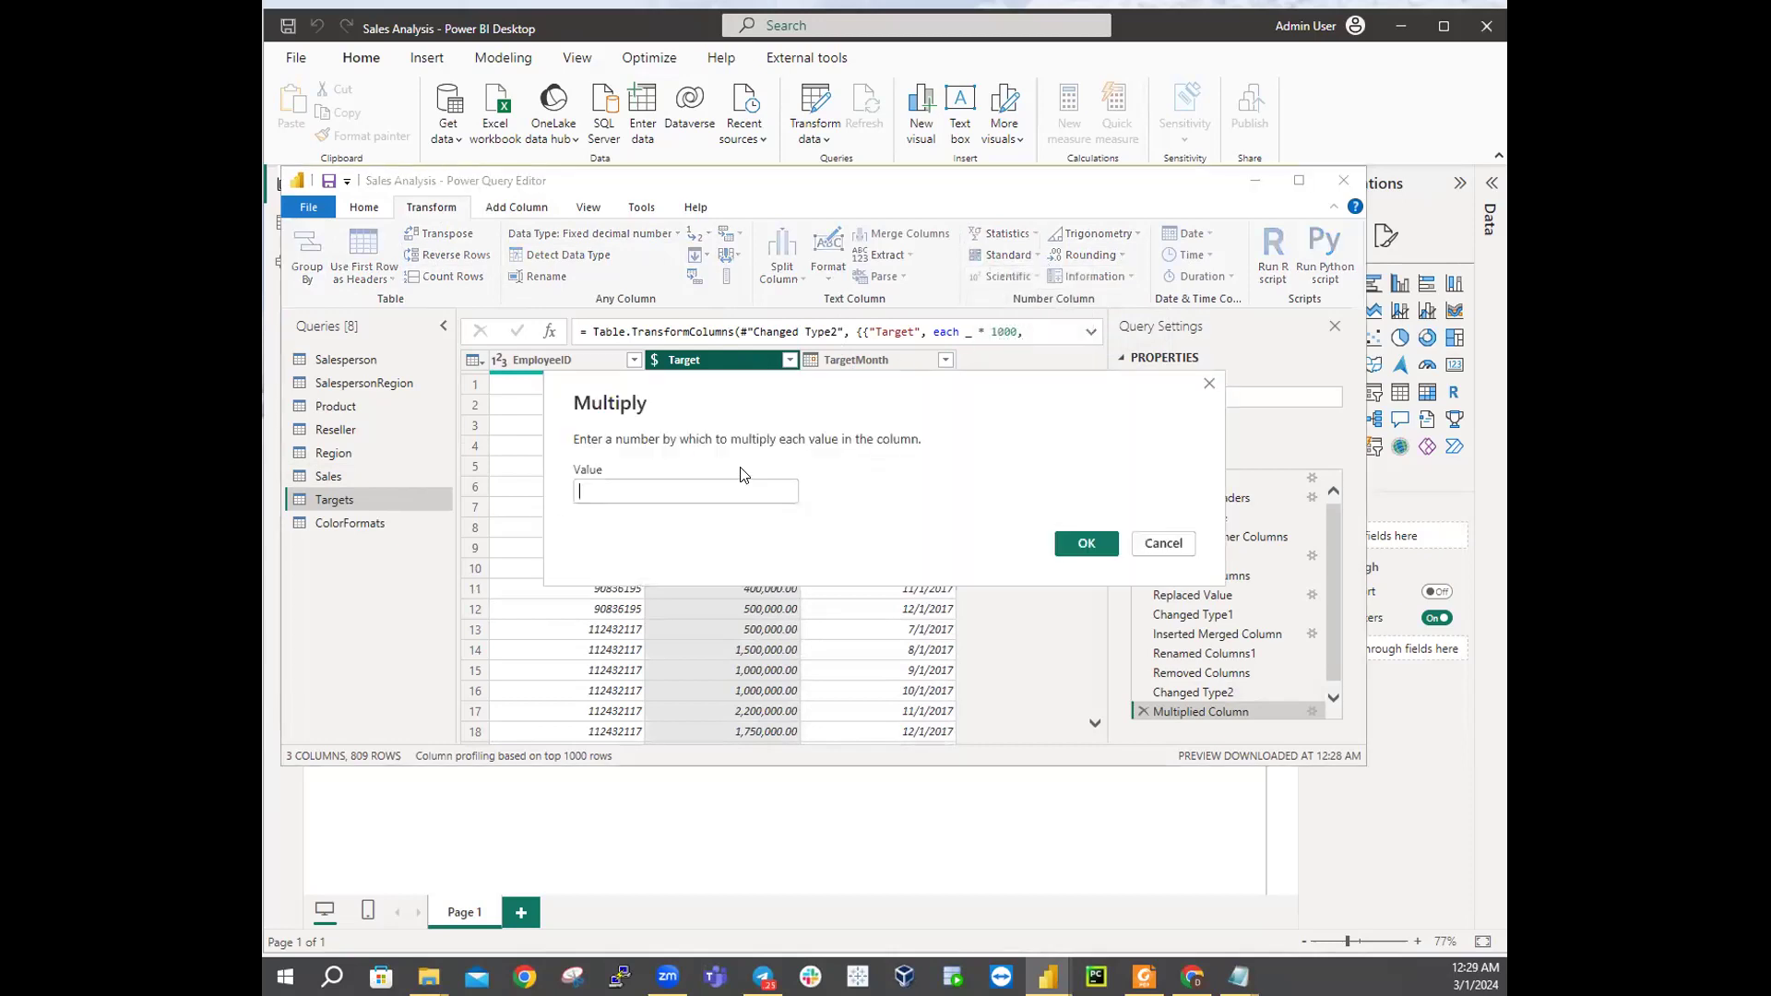
click(1157, 545)
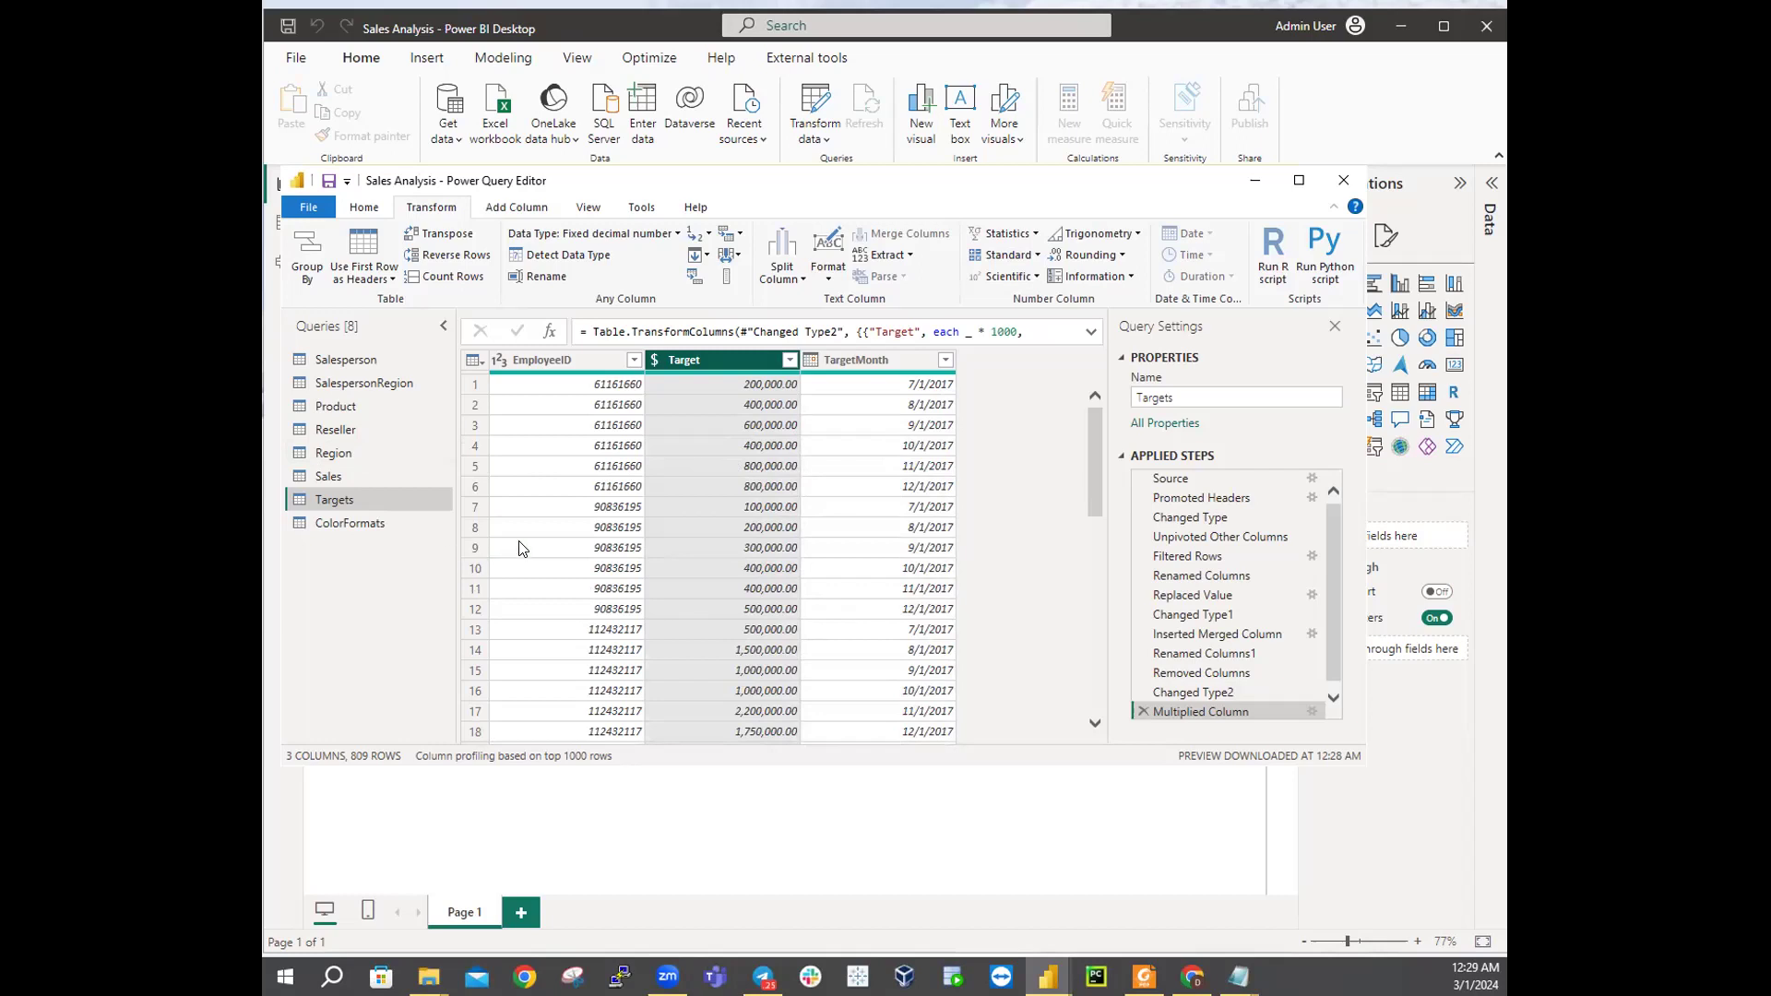
Step: Promote the first row of the ColorFormats query to column headers
scroll(520, 549, down, 2)
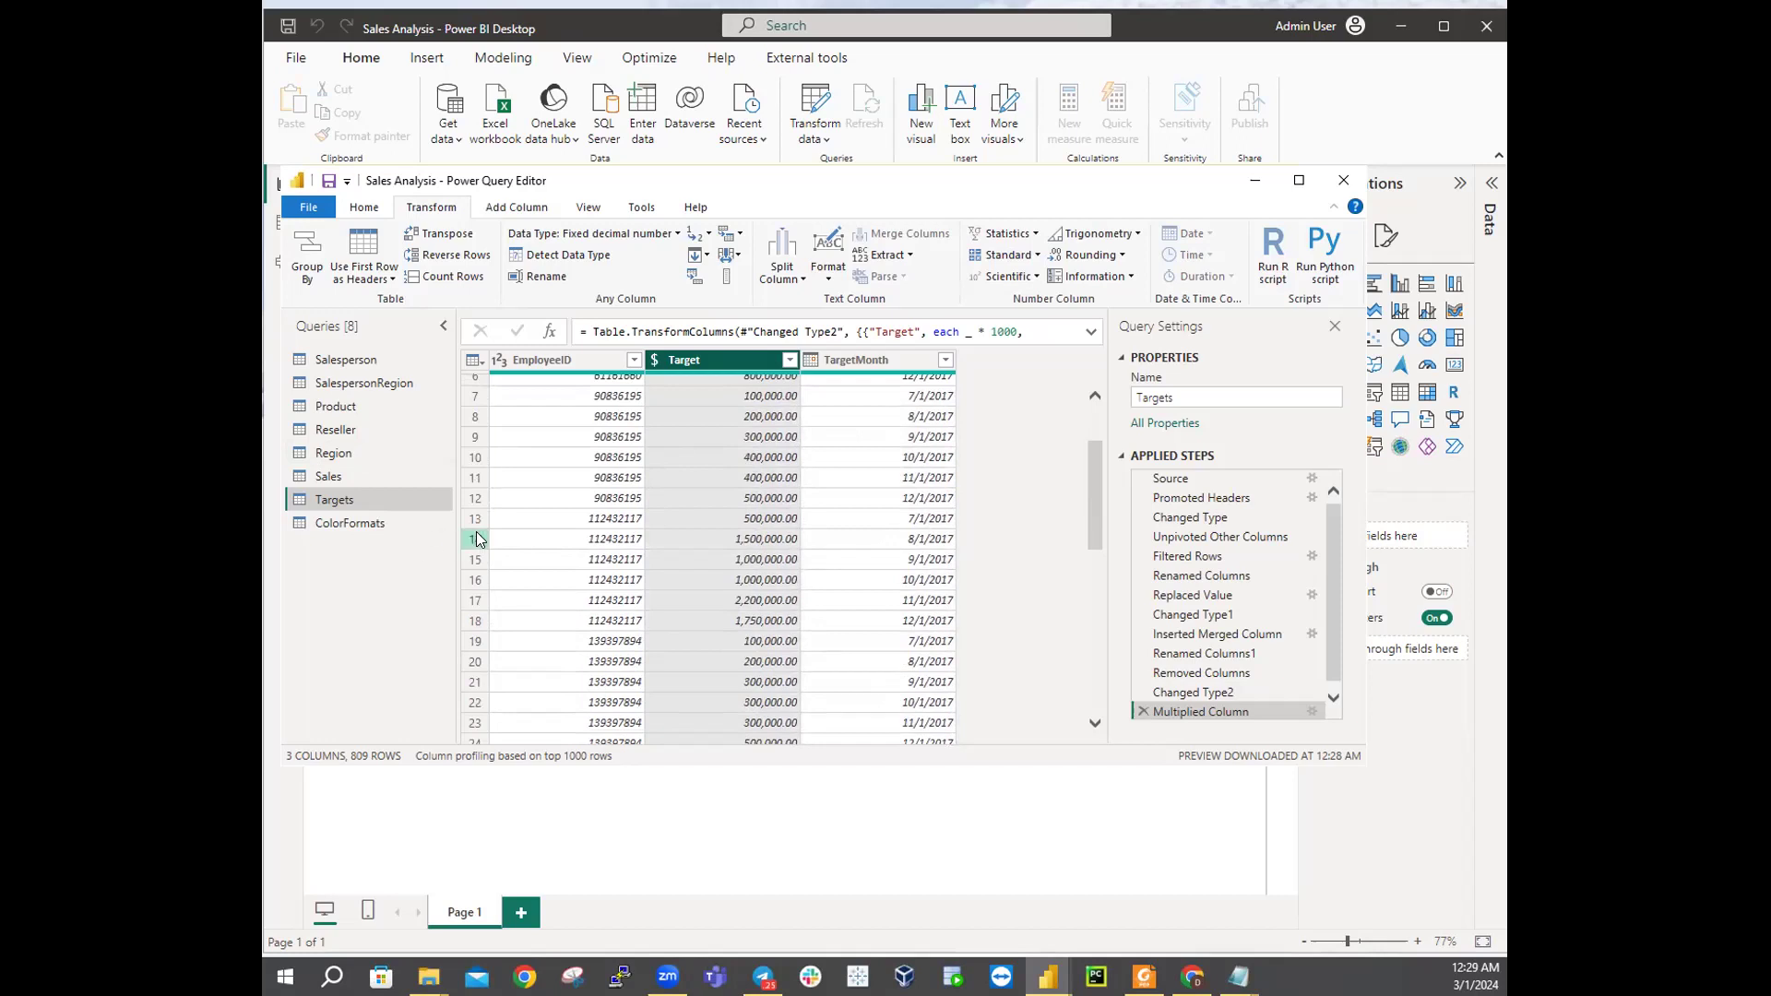
click(361, 529)
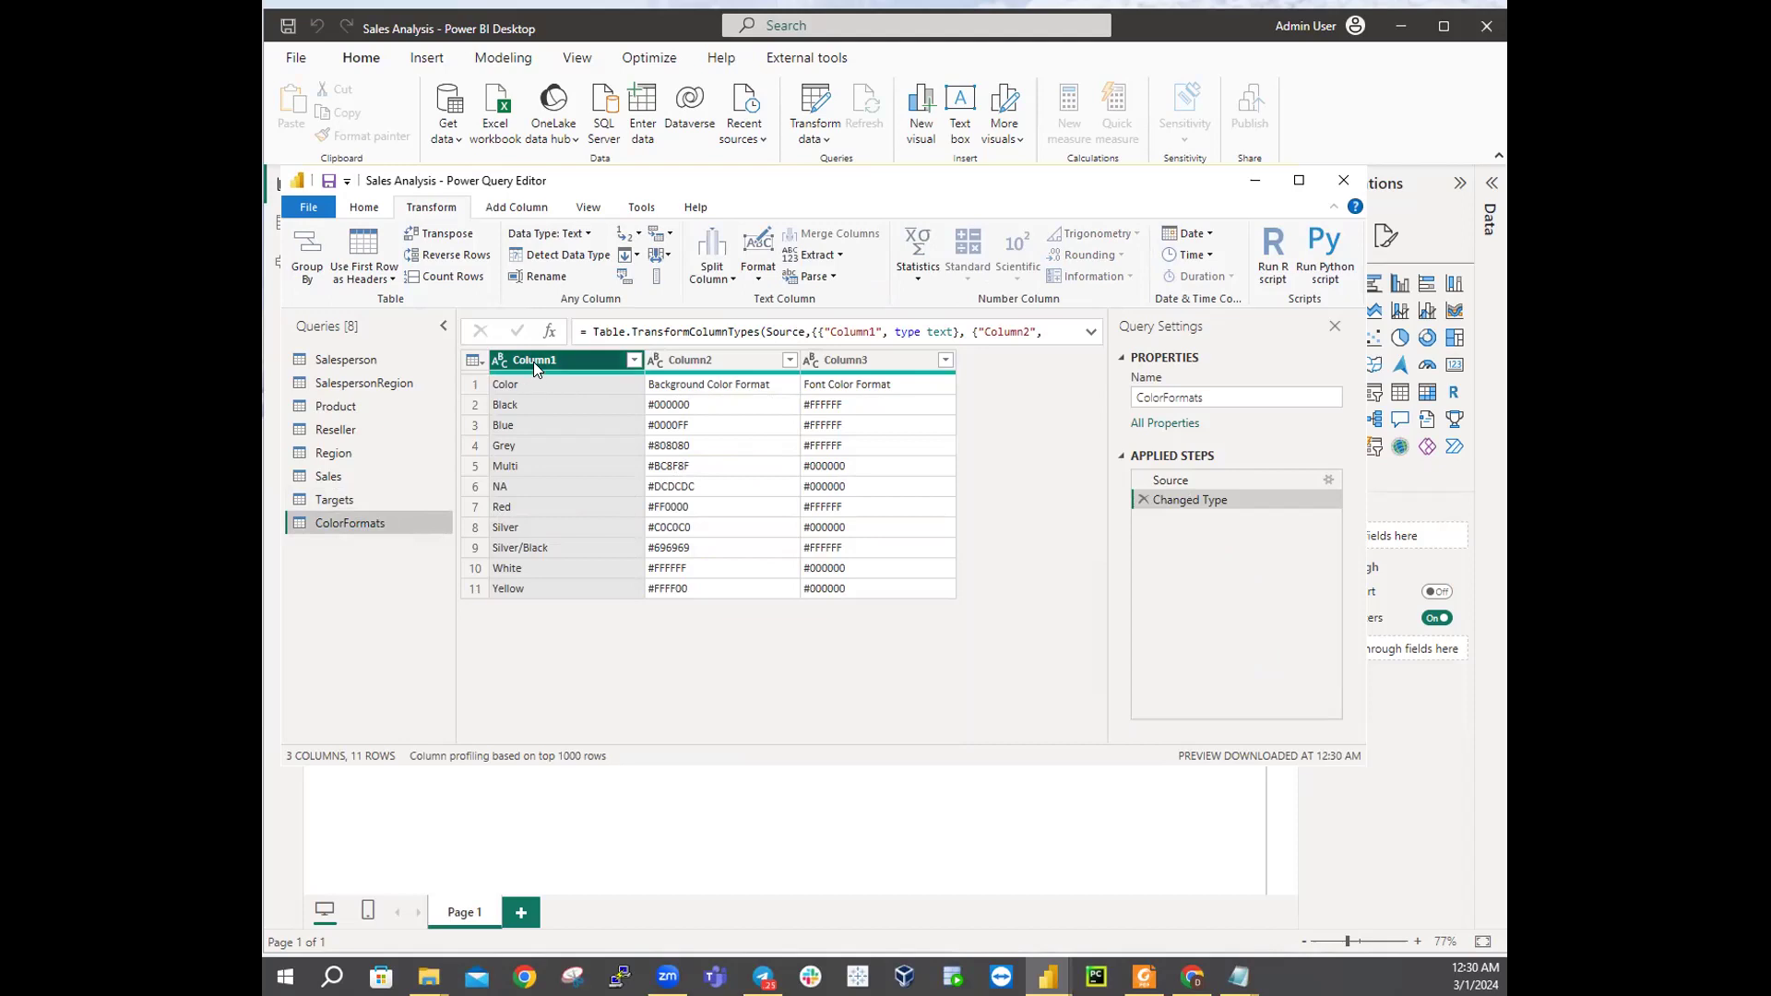
mouse_move(797, 378)
click(363, 208)
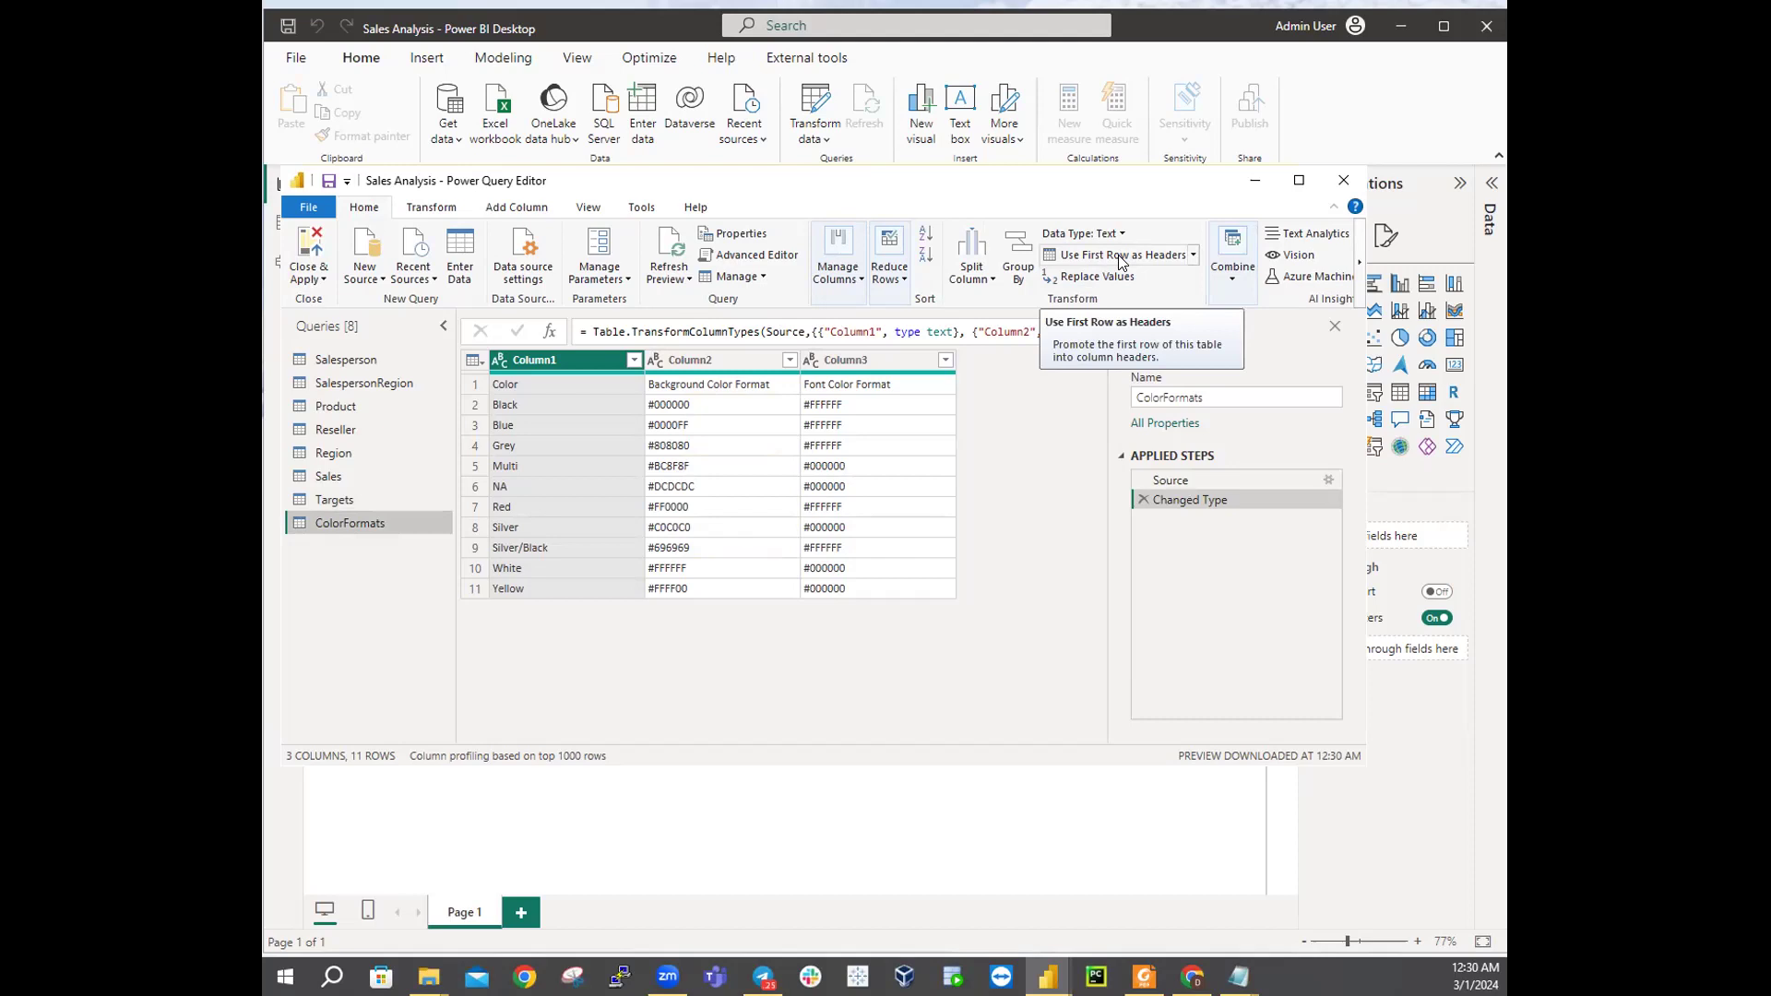
click(1192, 256)
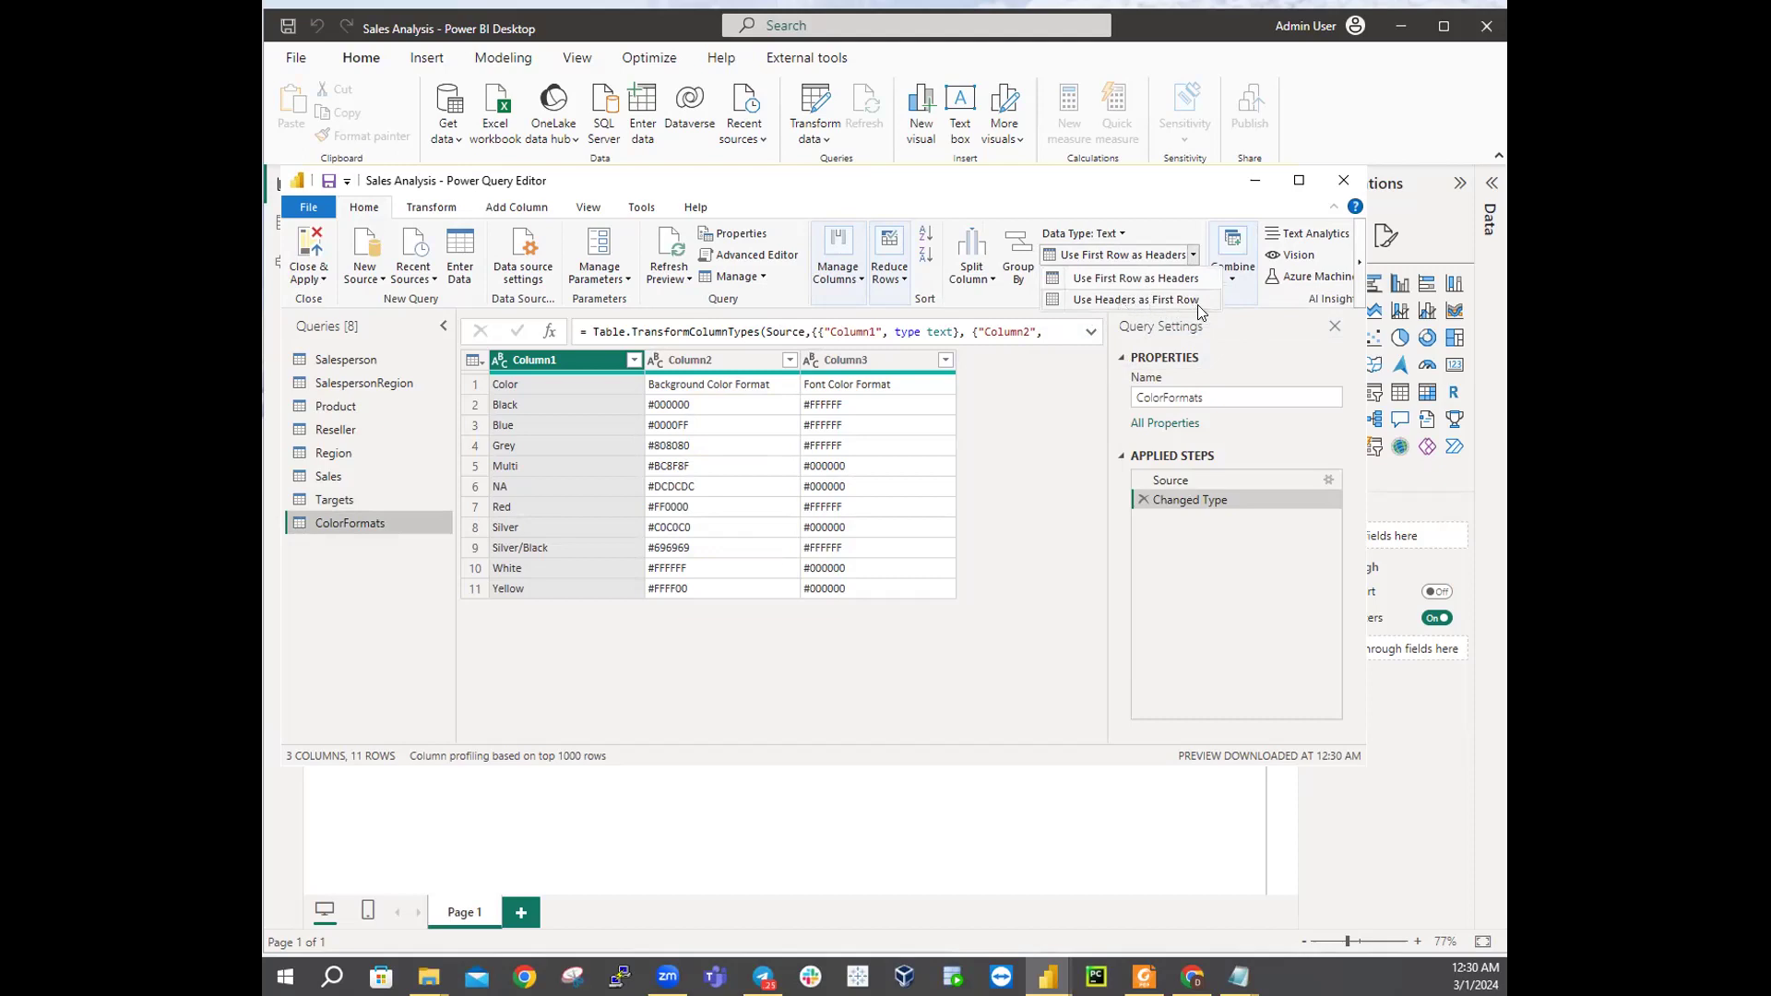
click(1148, 279)
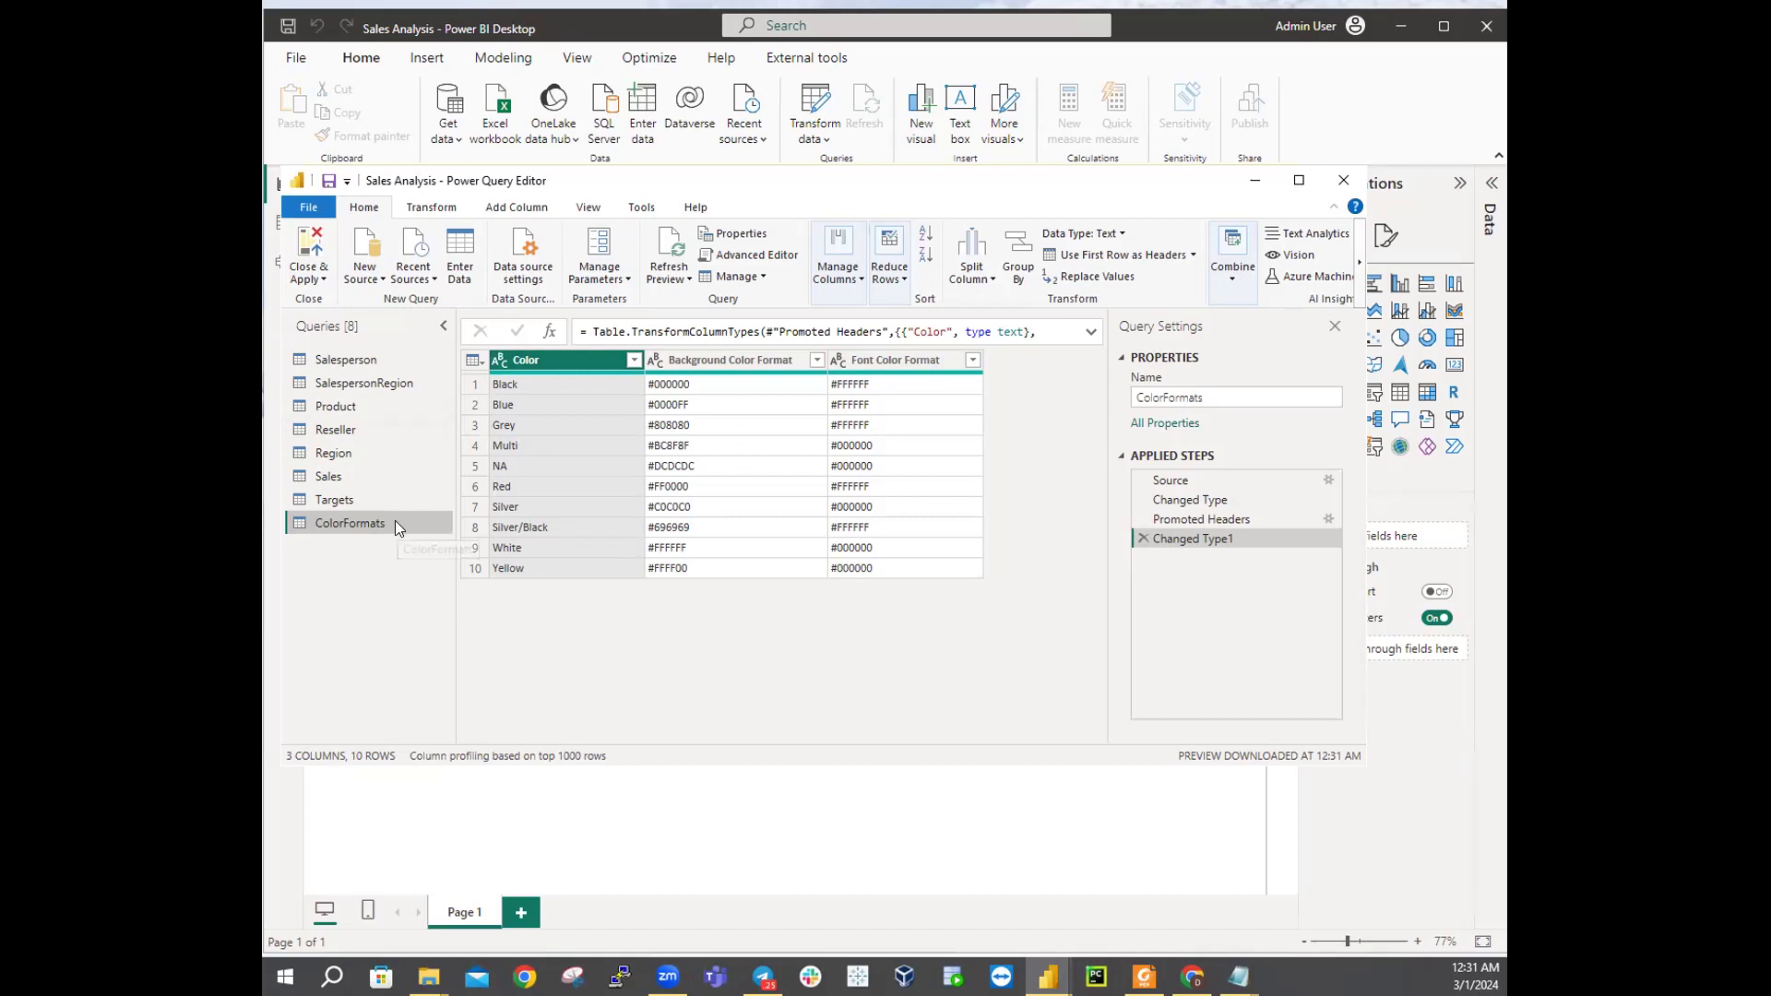
Step: Open the Product query and look over its columns
click(334, 406)
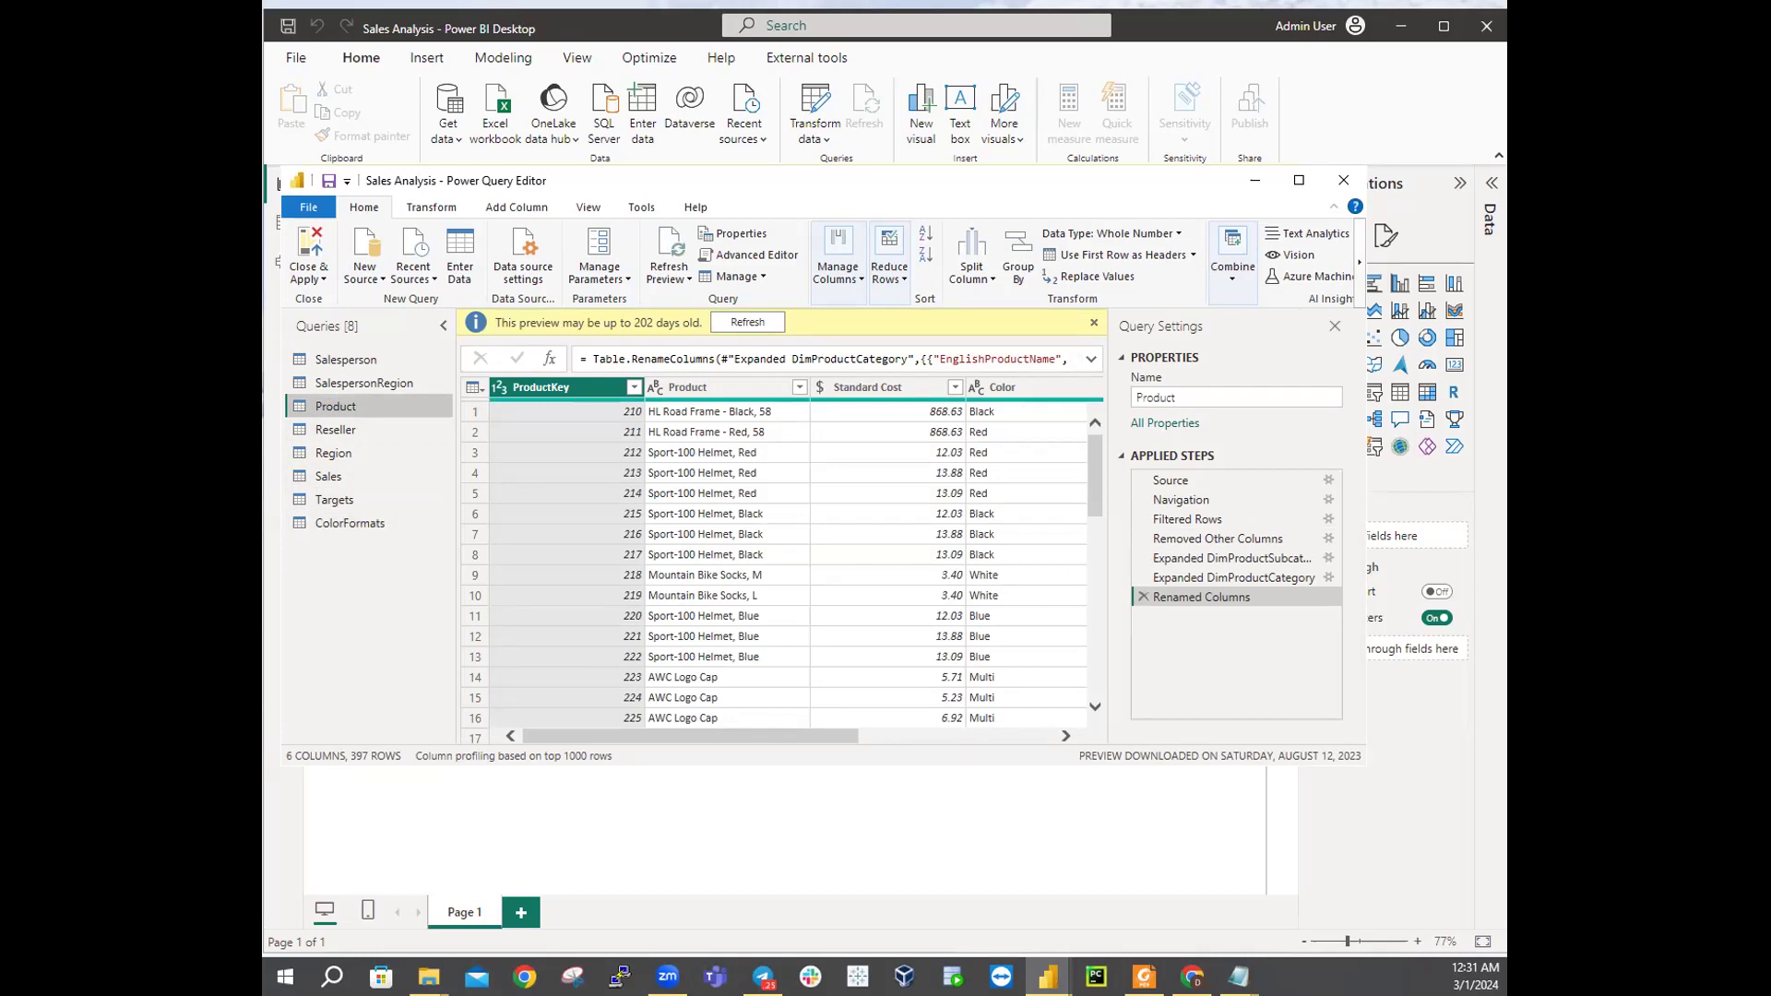
drag(673, 736, 363, 717)
click(1234, 285)
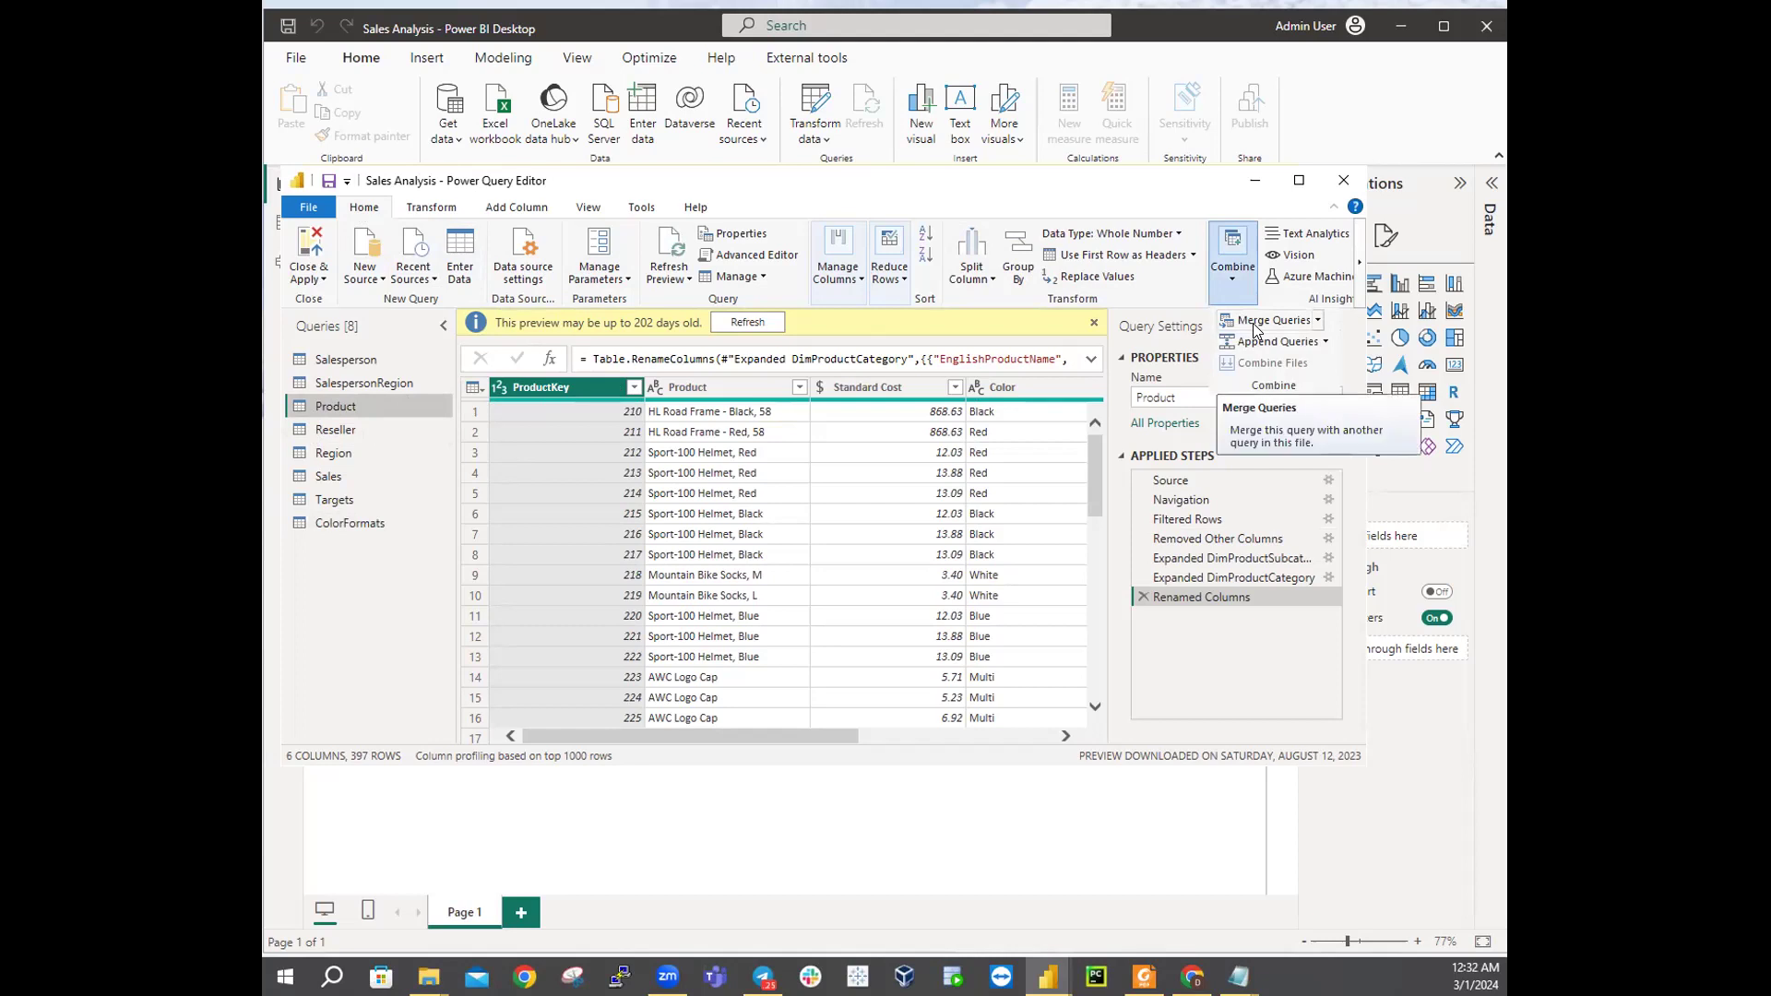
click(1254, 320)
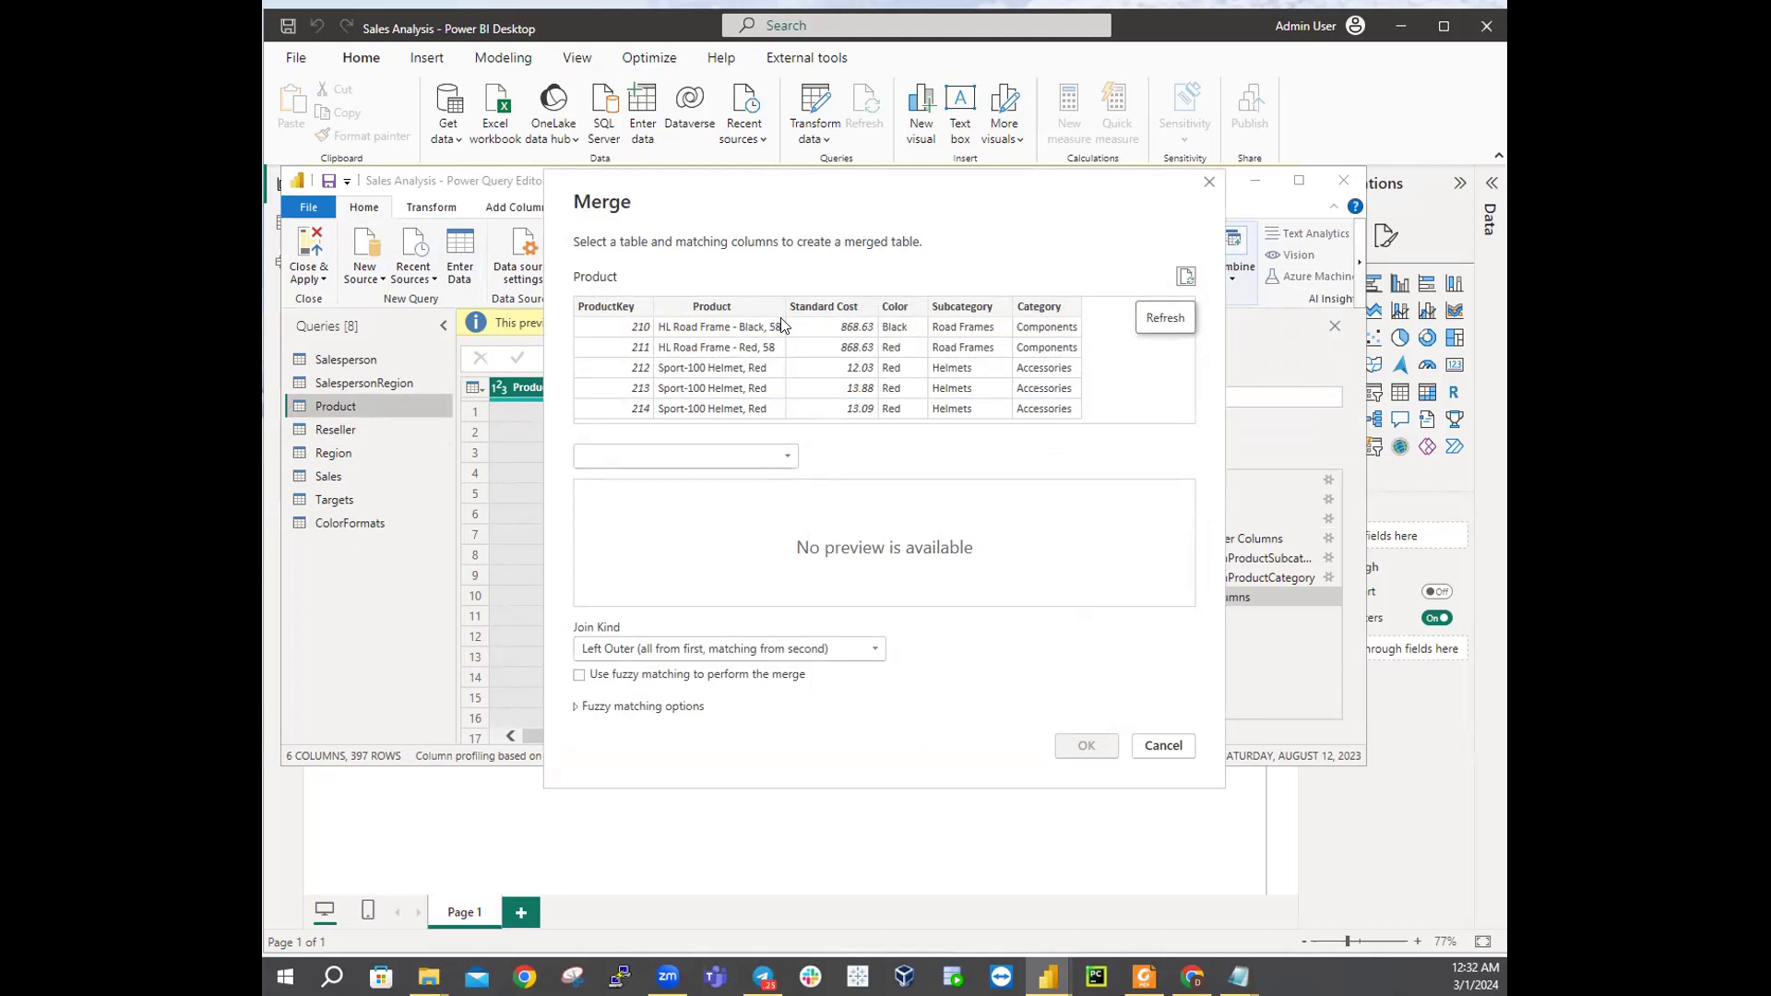
click(886, 307)
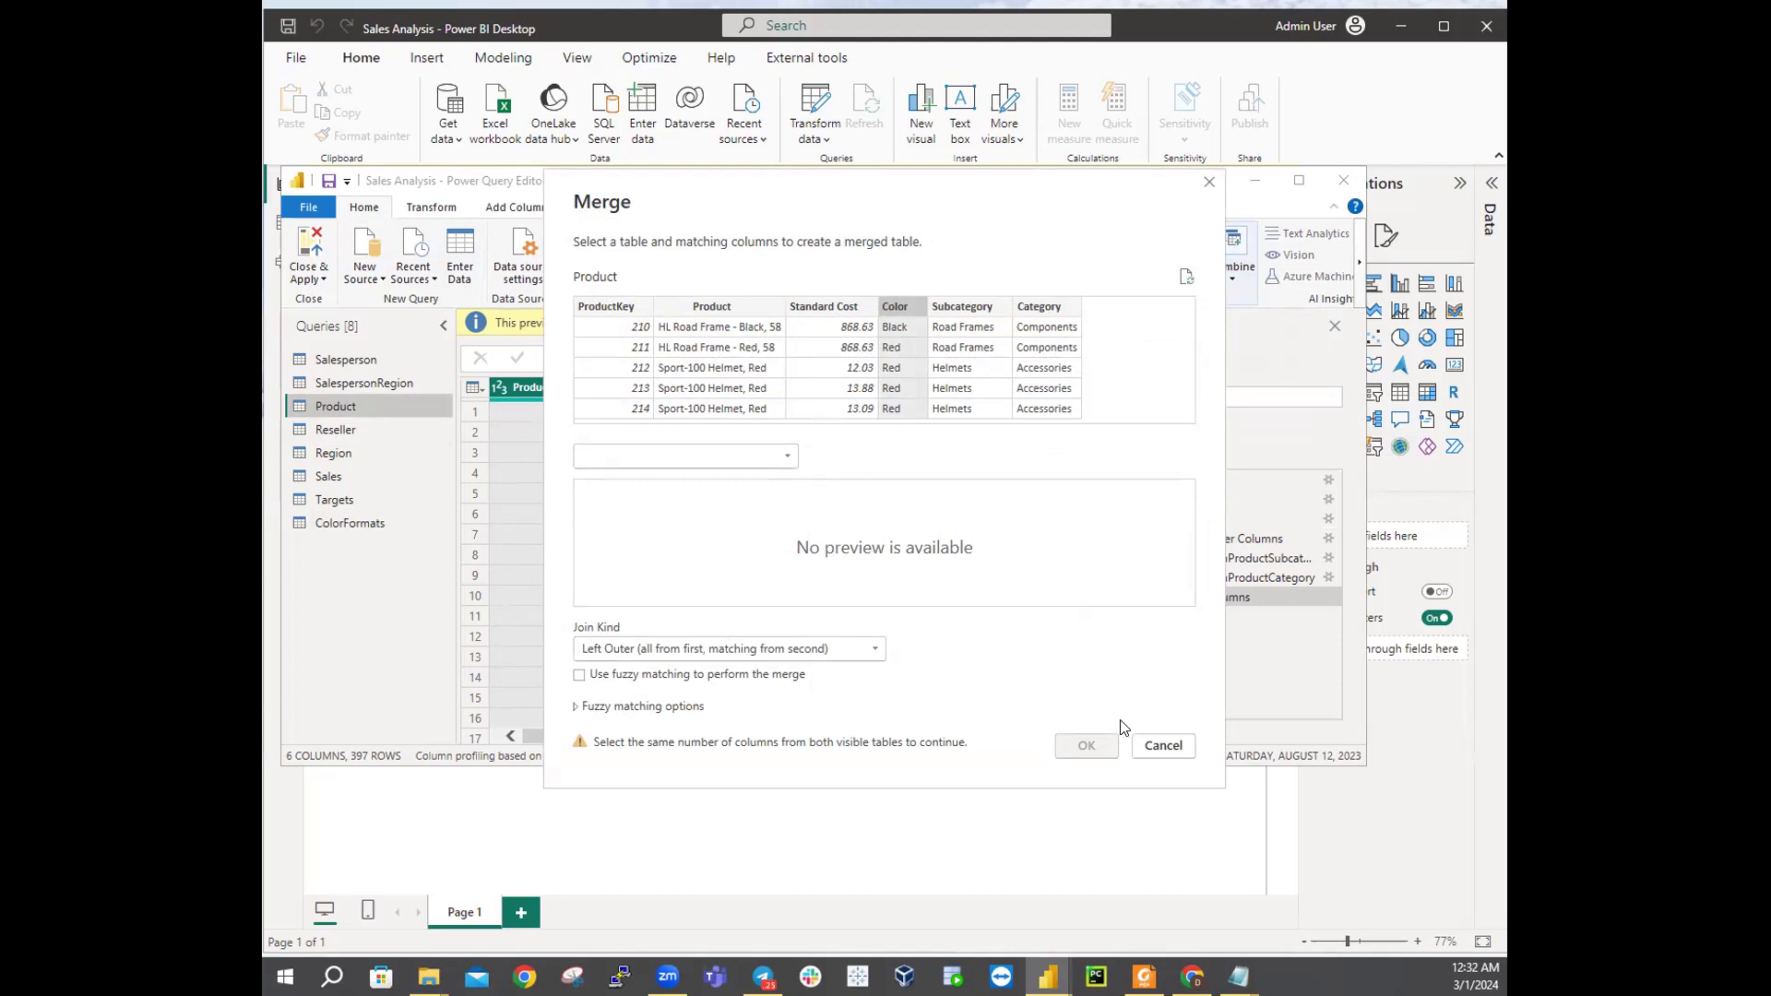
click(1152, 744)
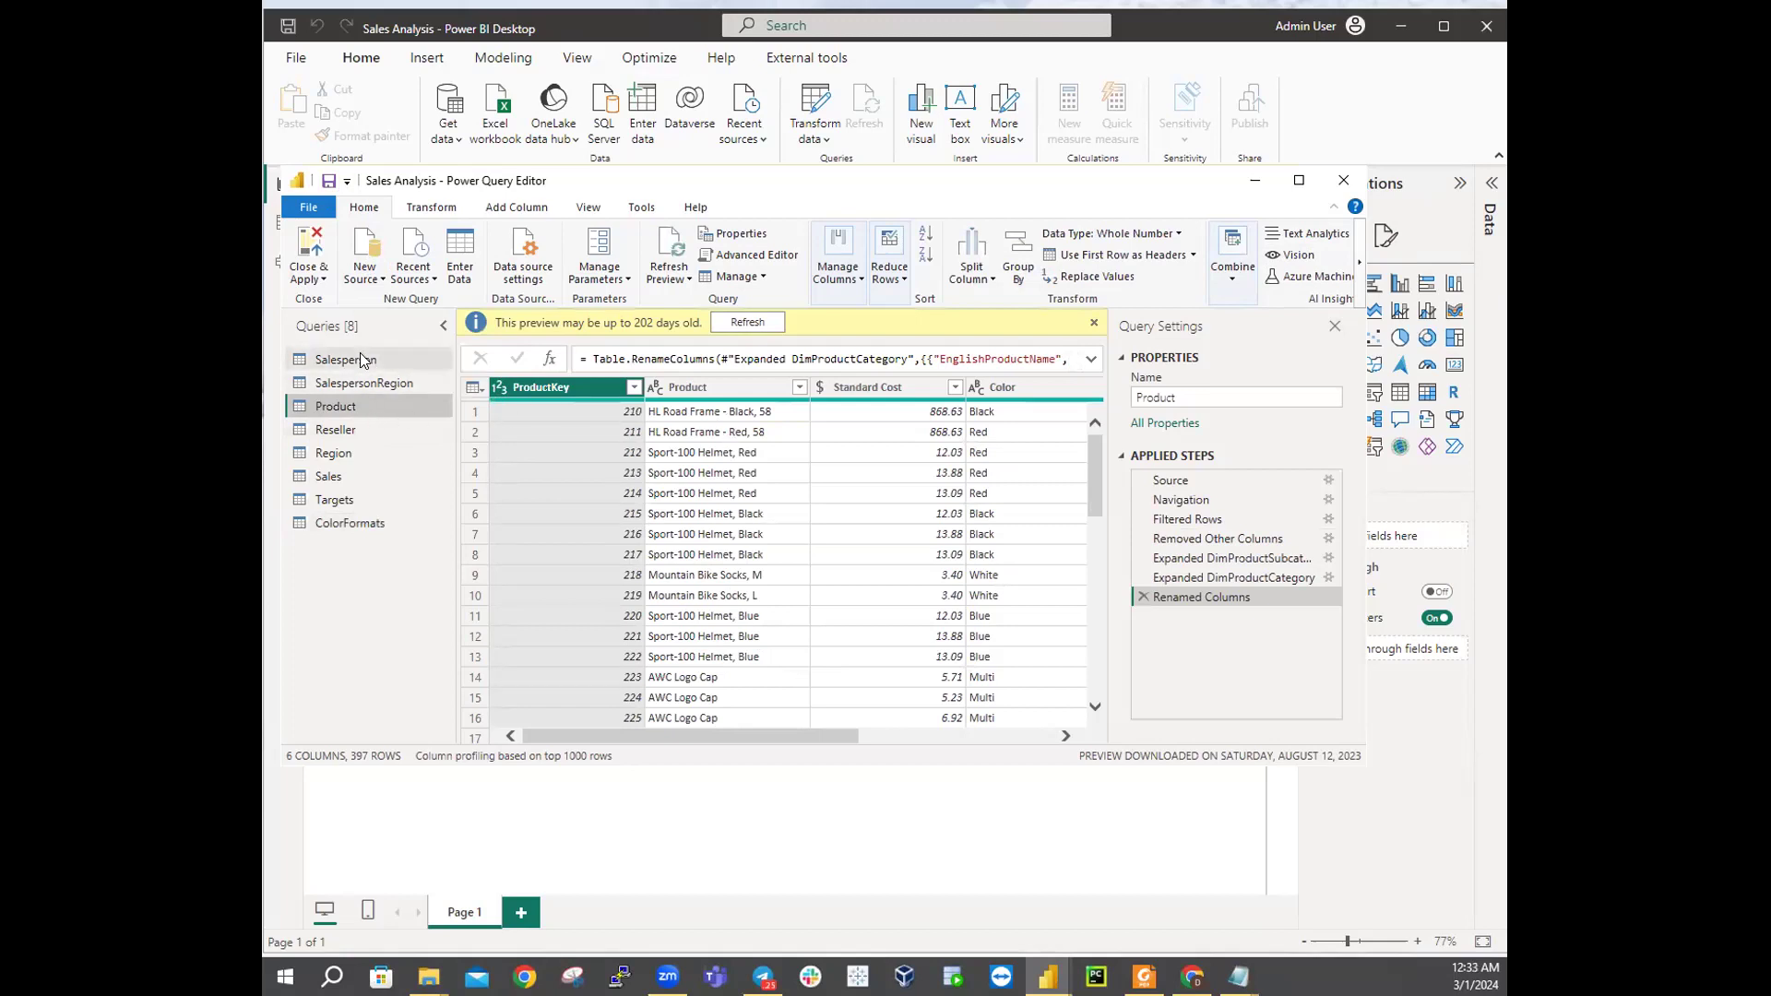
click(347, 387)
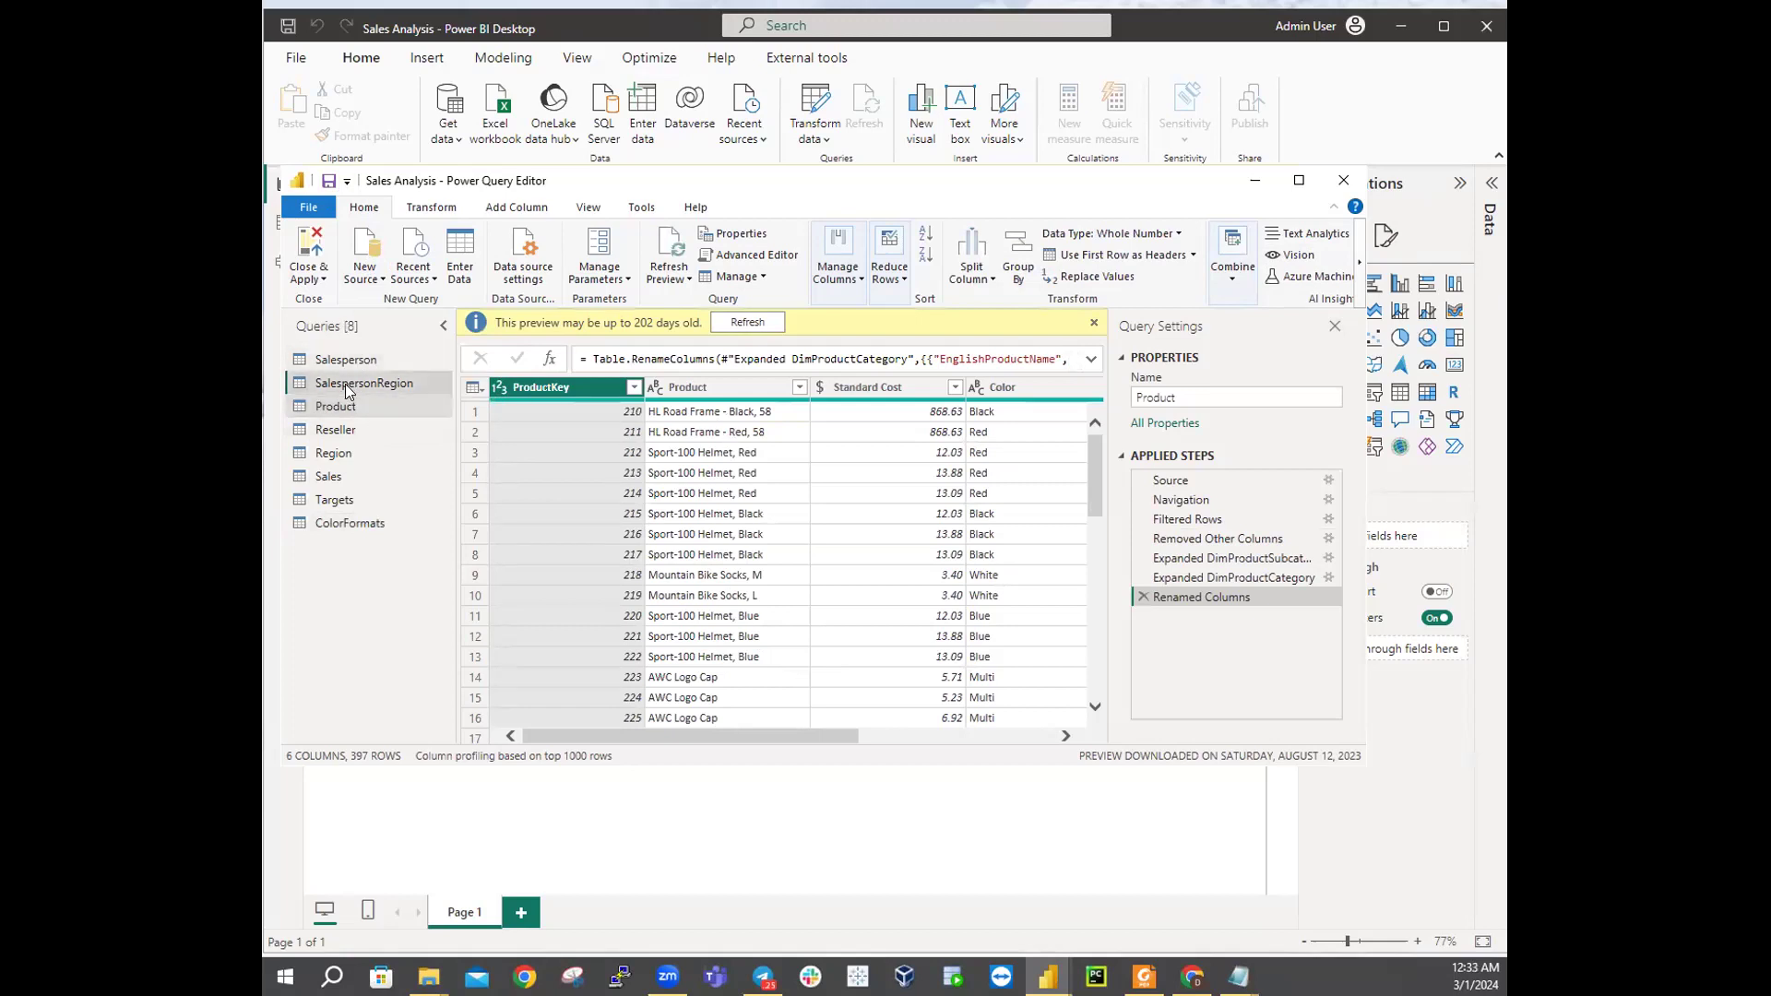
click(346, 523)
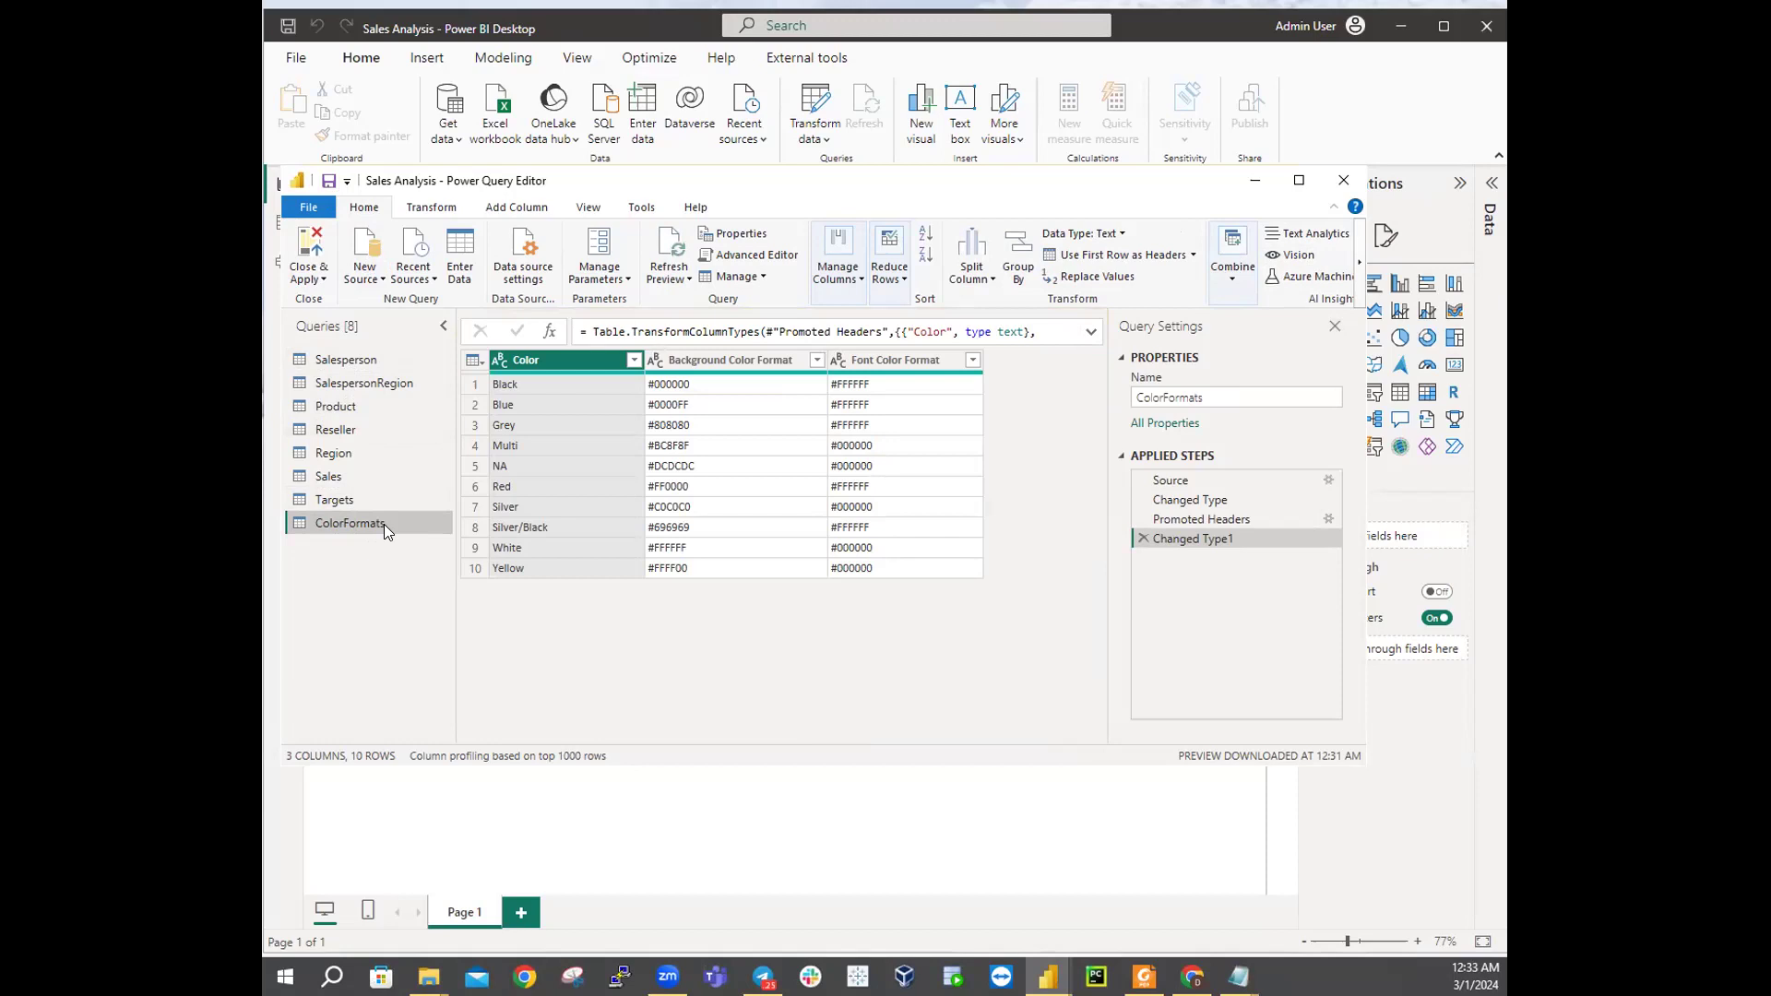
click(335, 403)
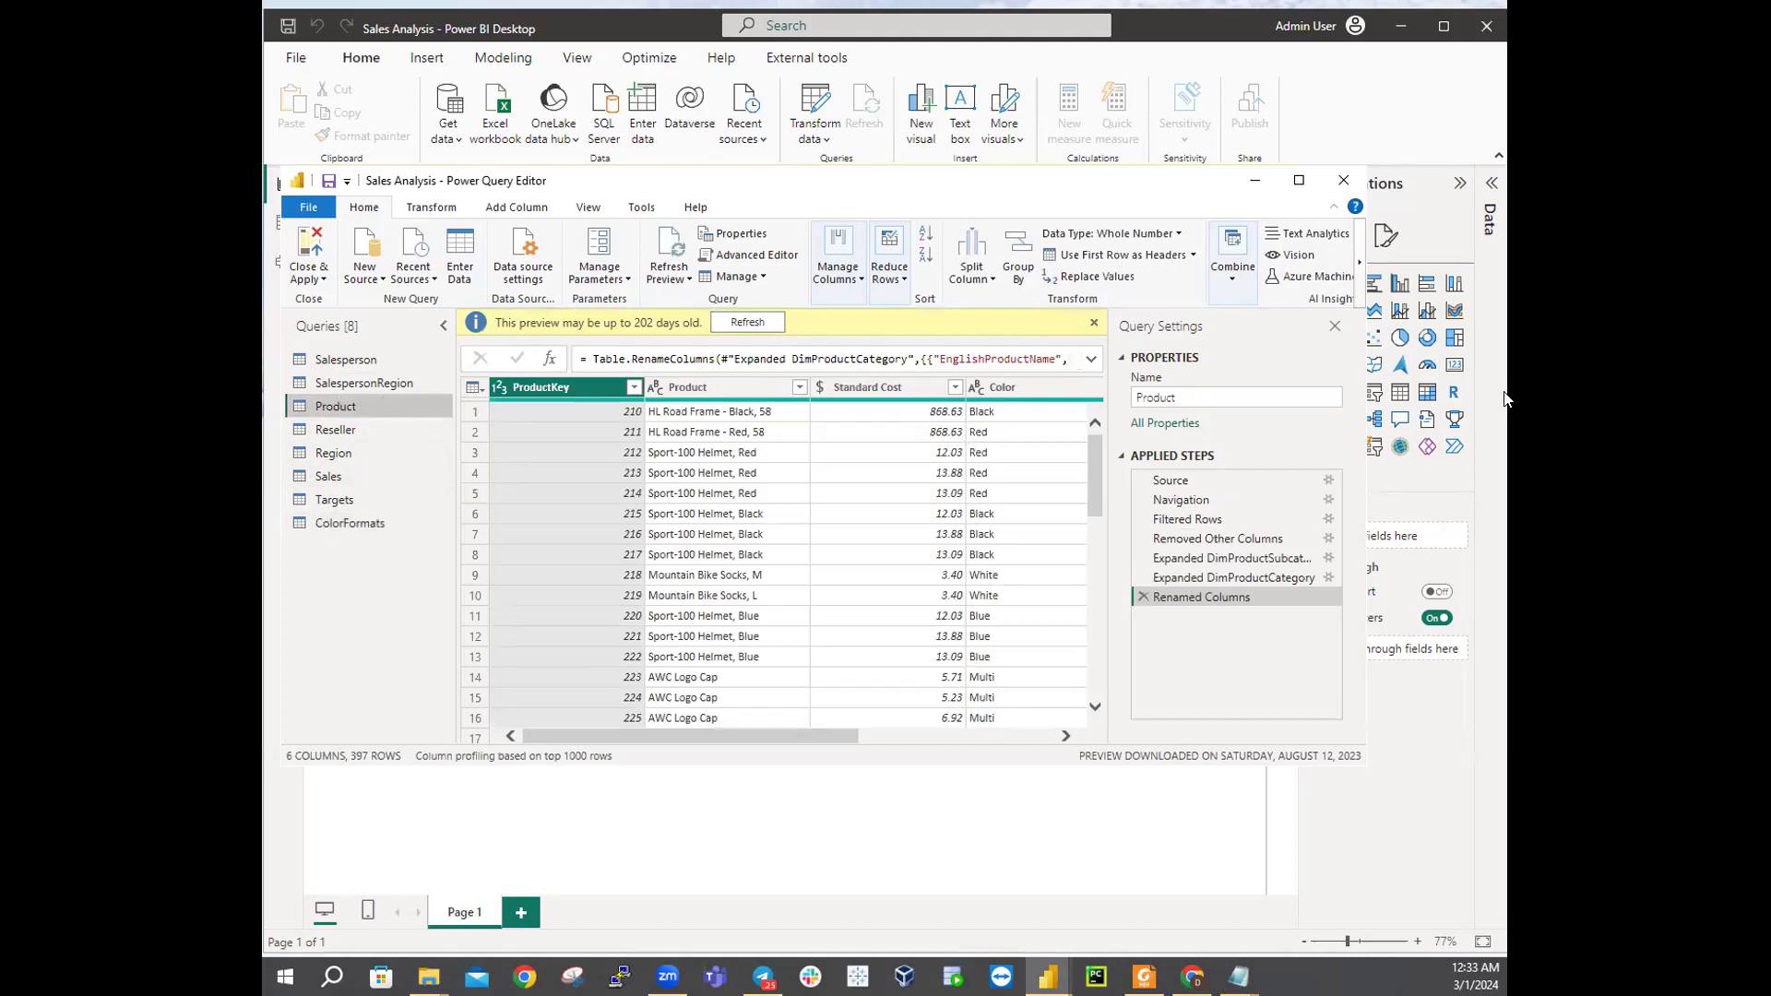
click(1234, 284)
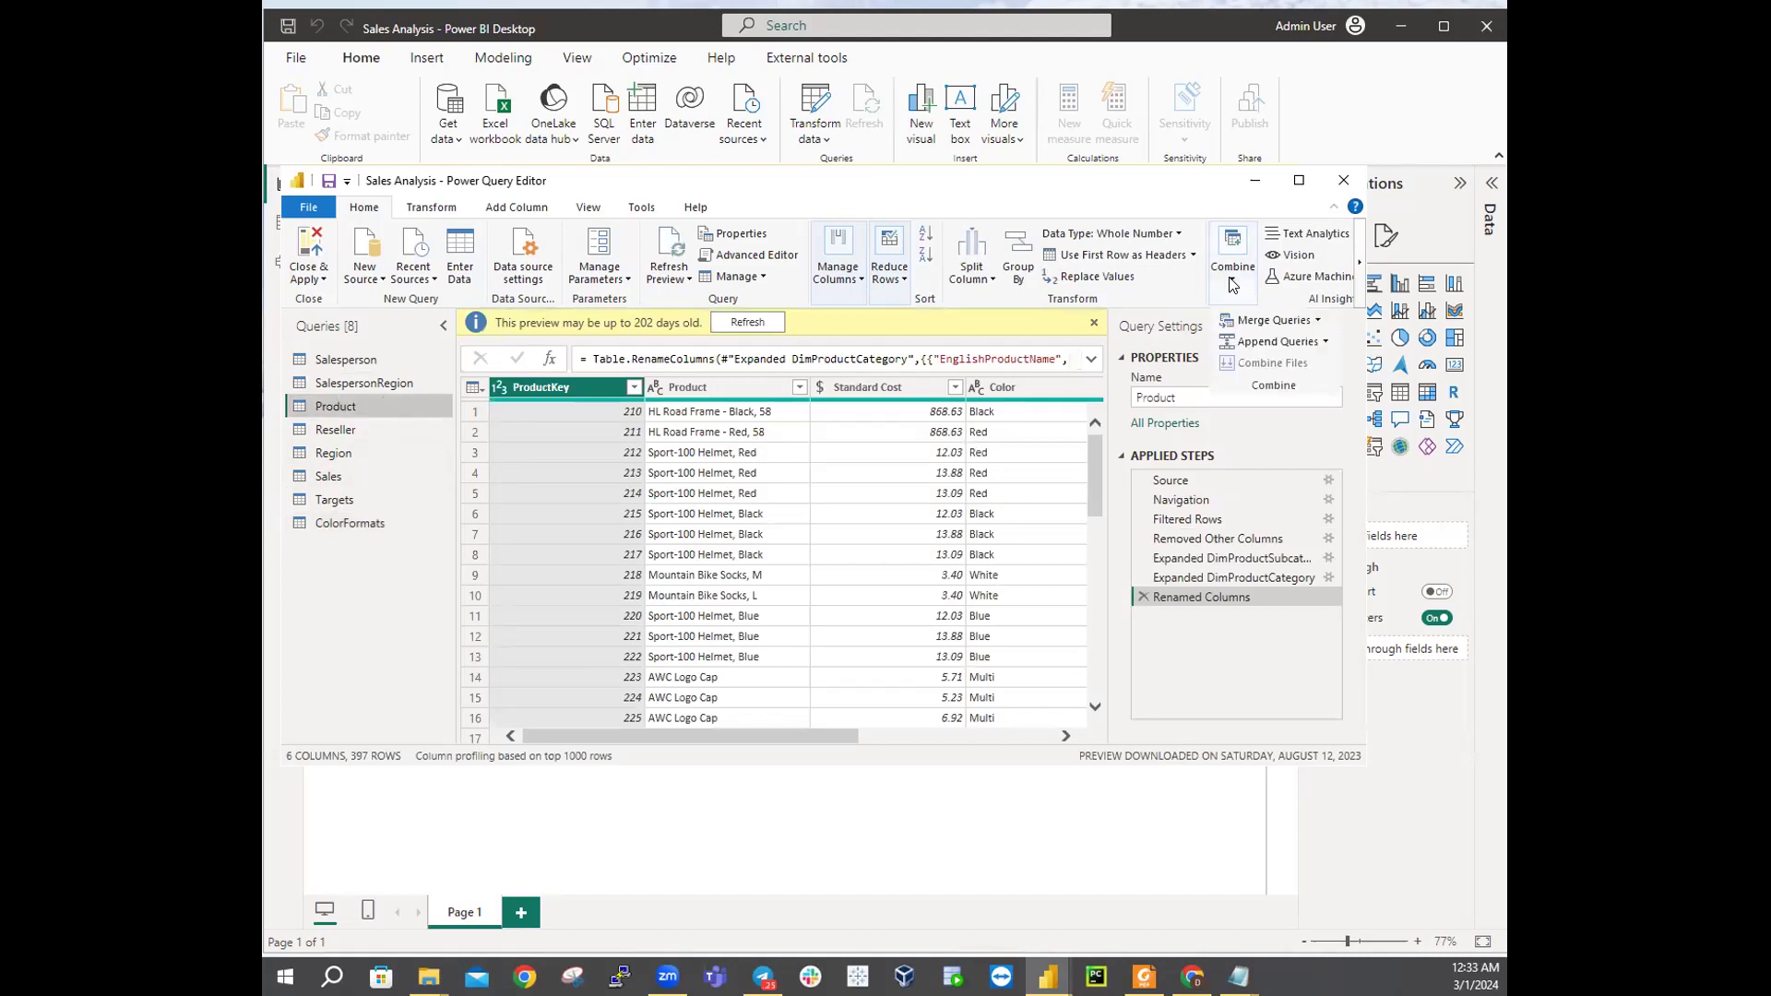
click(1273, 321)
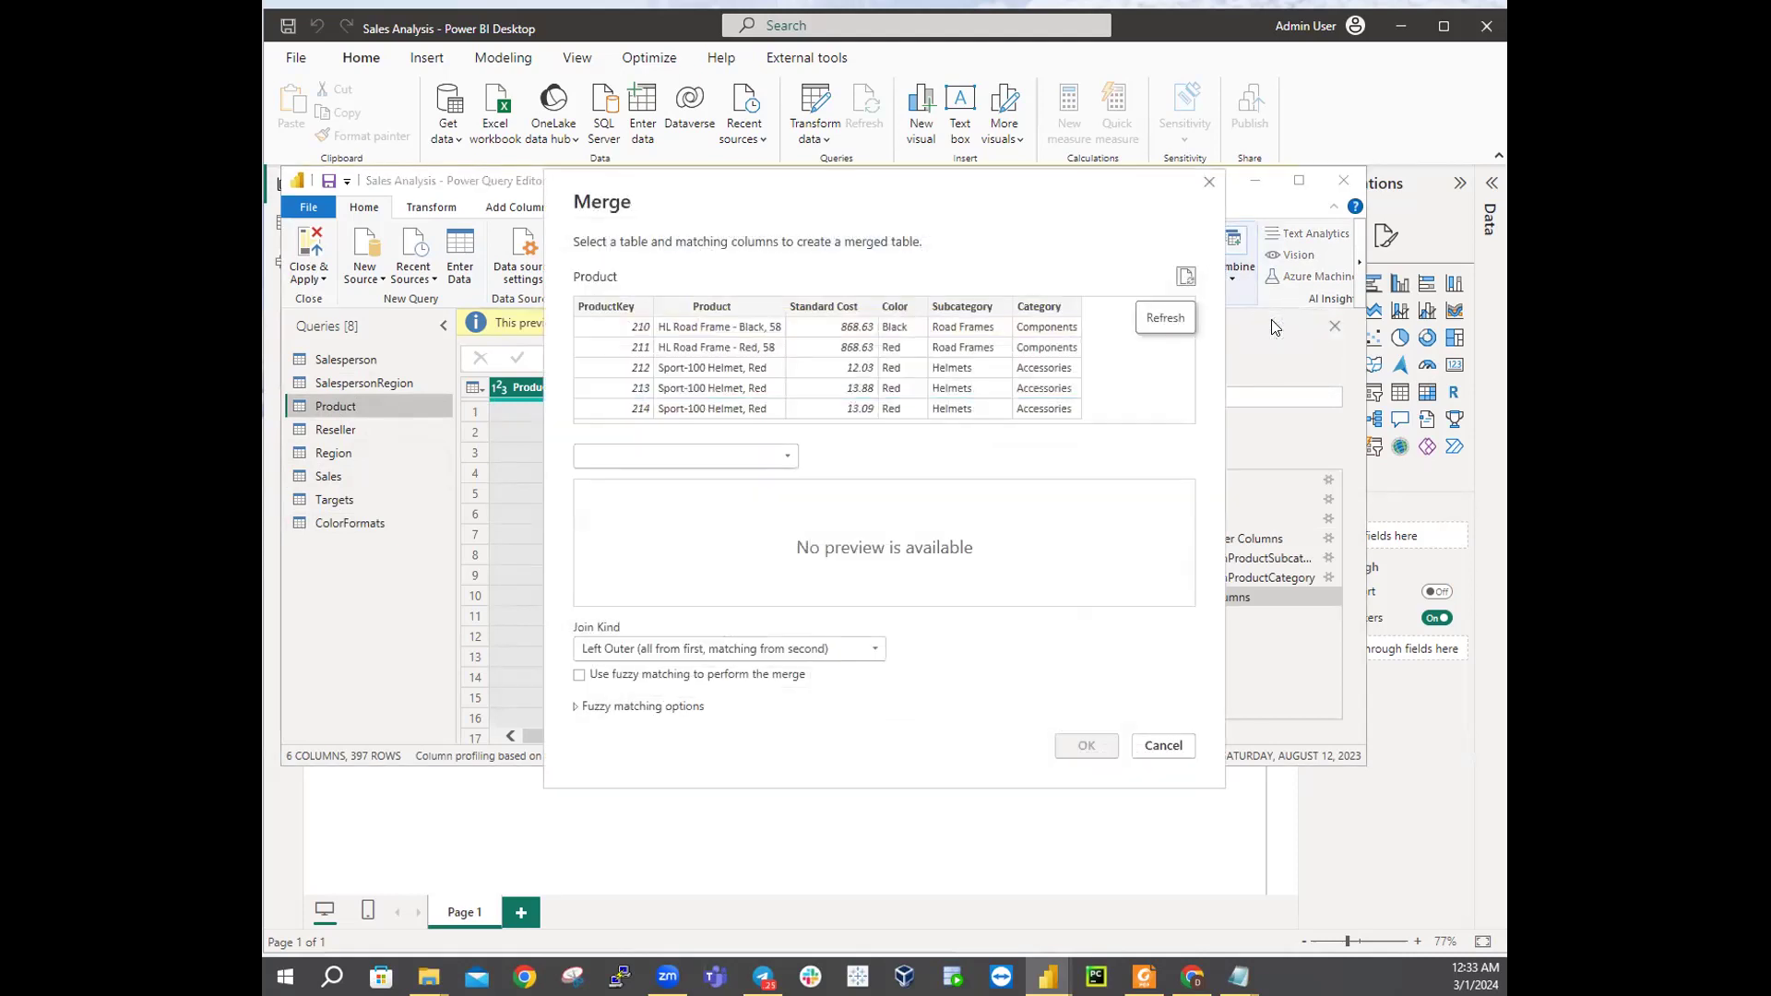
click(1161, 745)
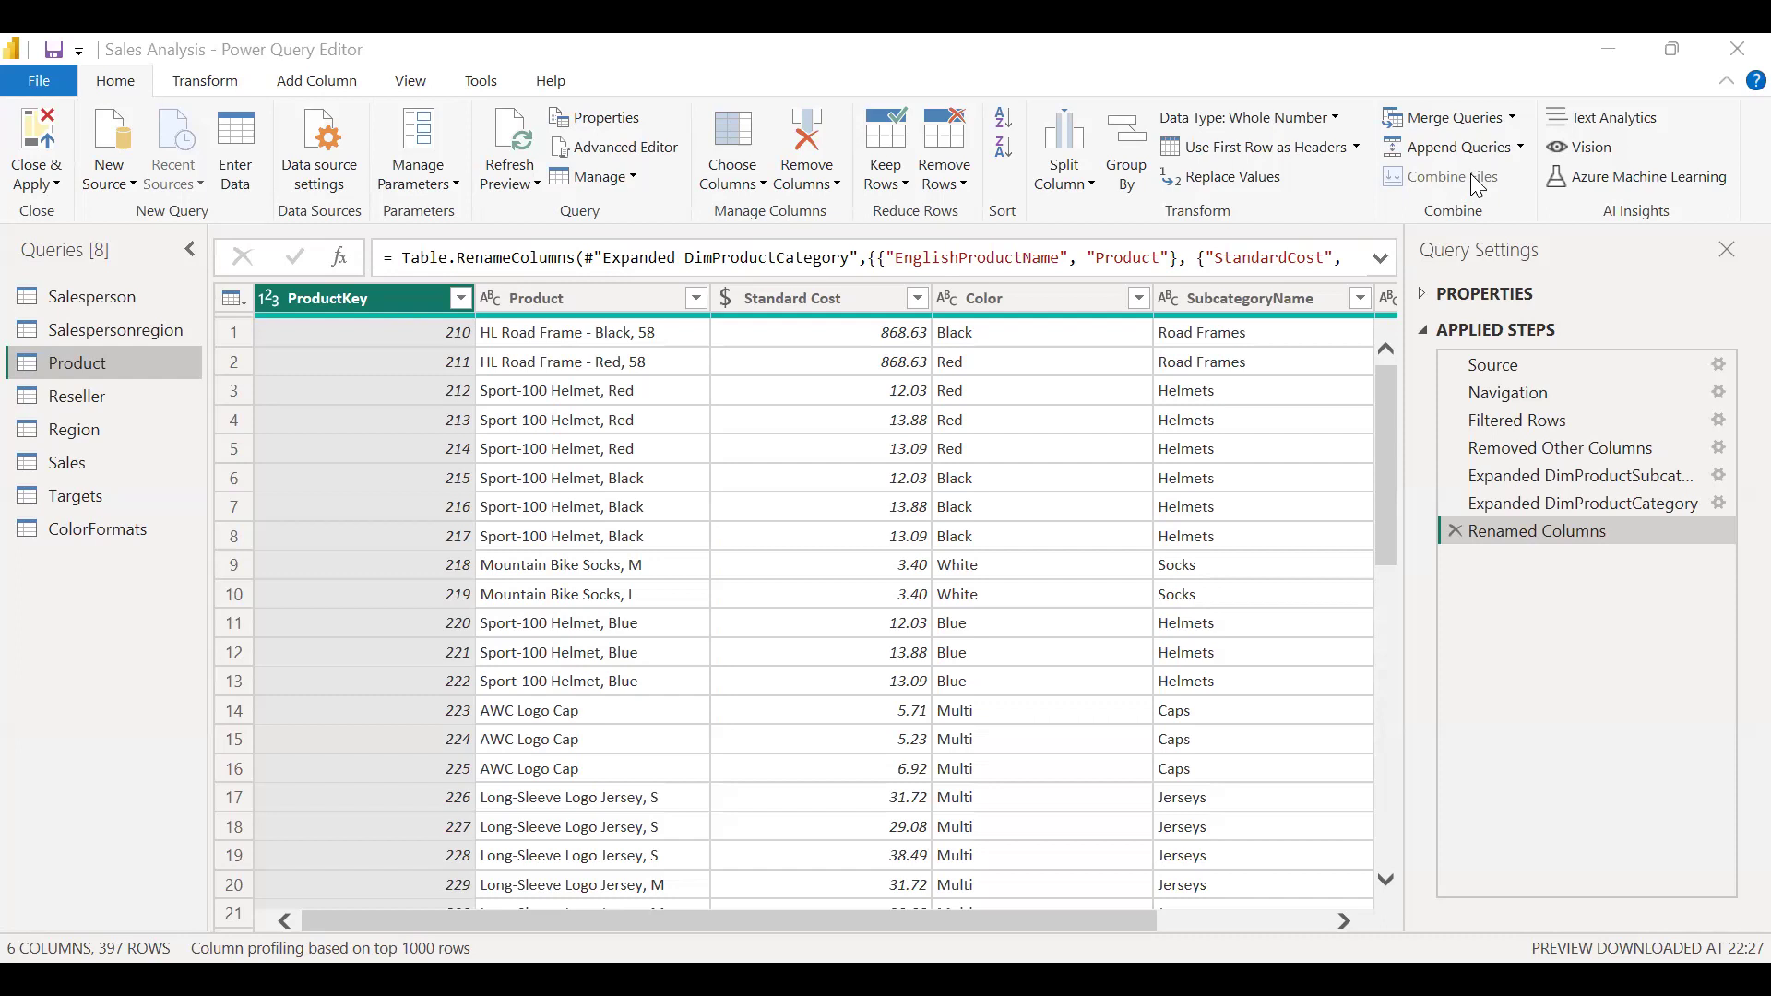
click(1374, 197)
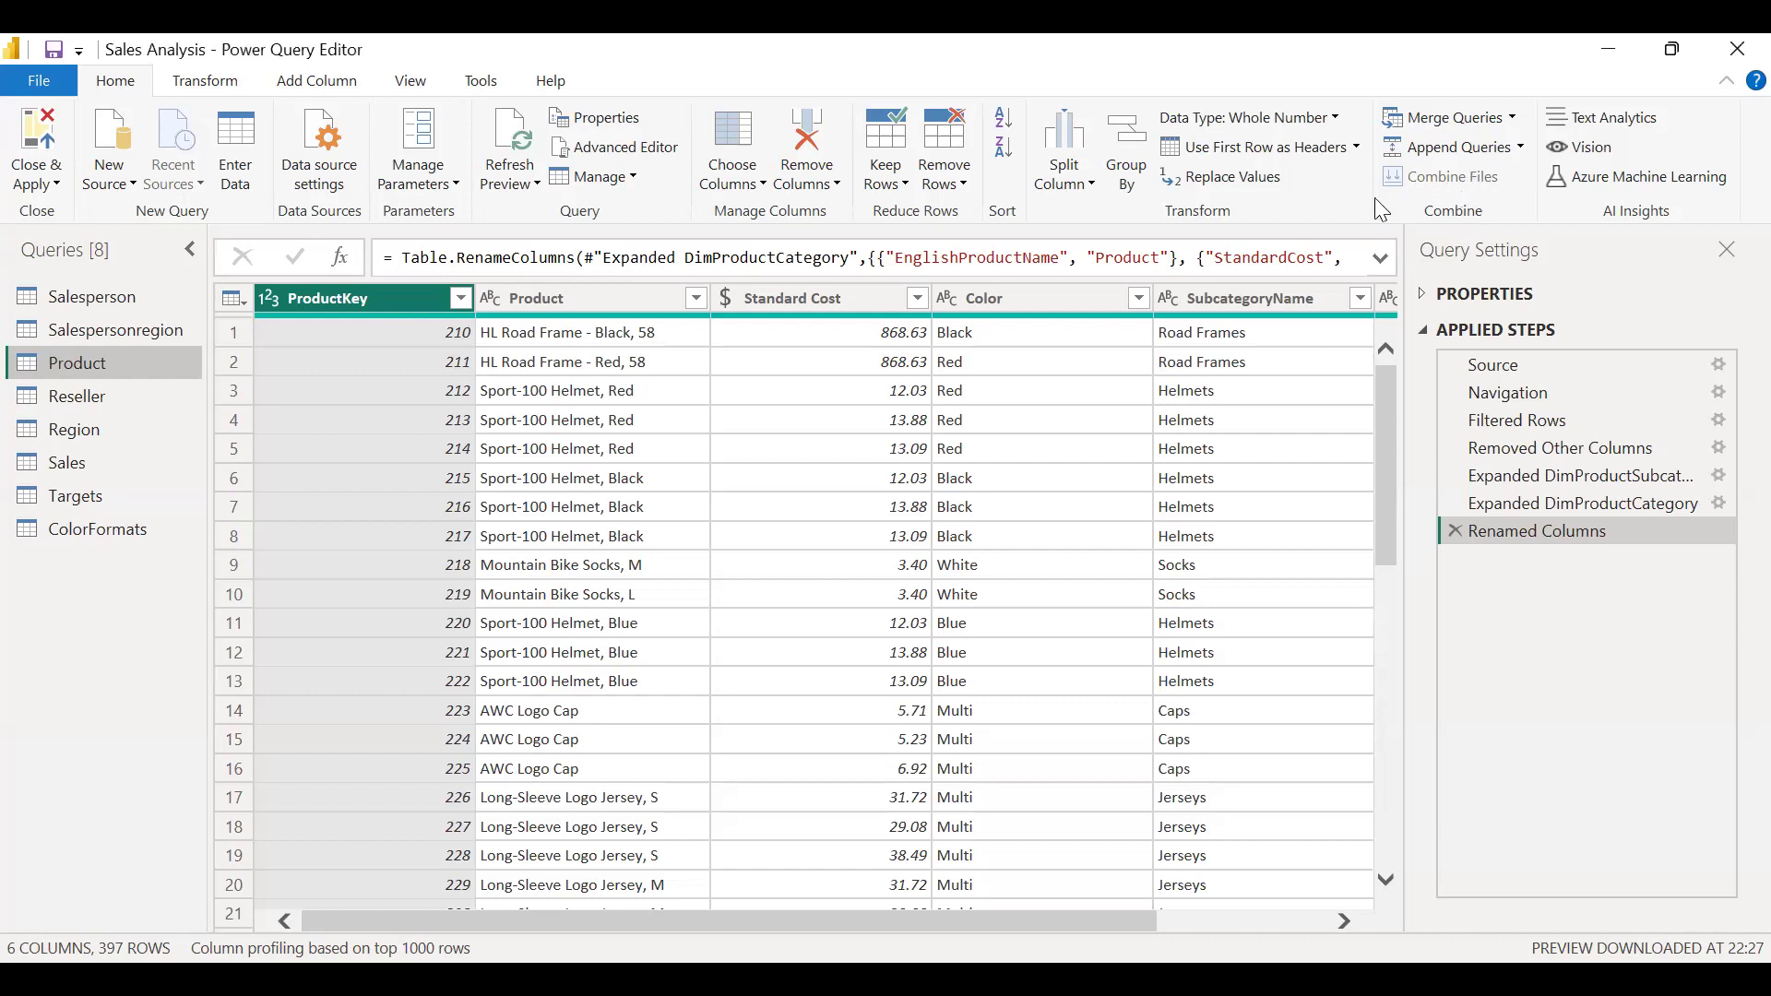
right_click(1287, 210)
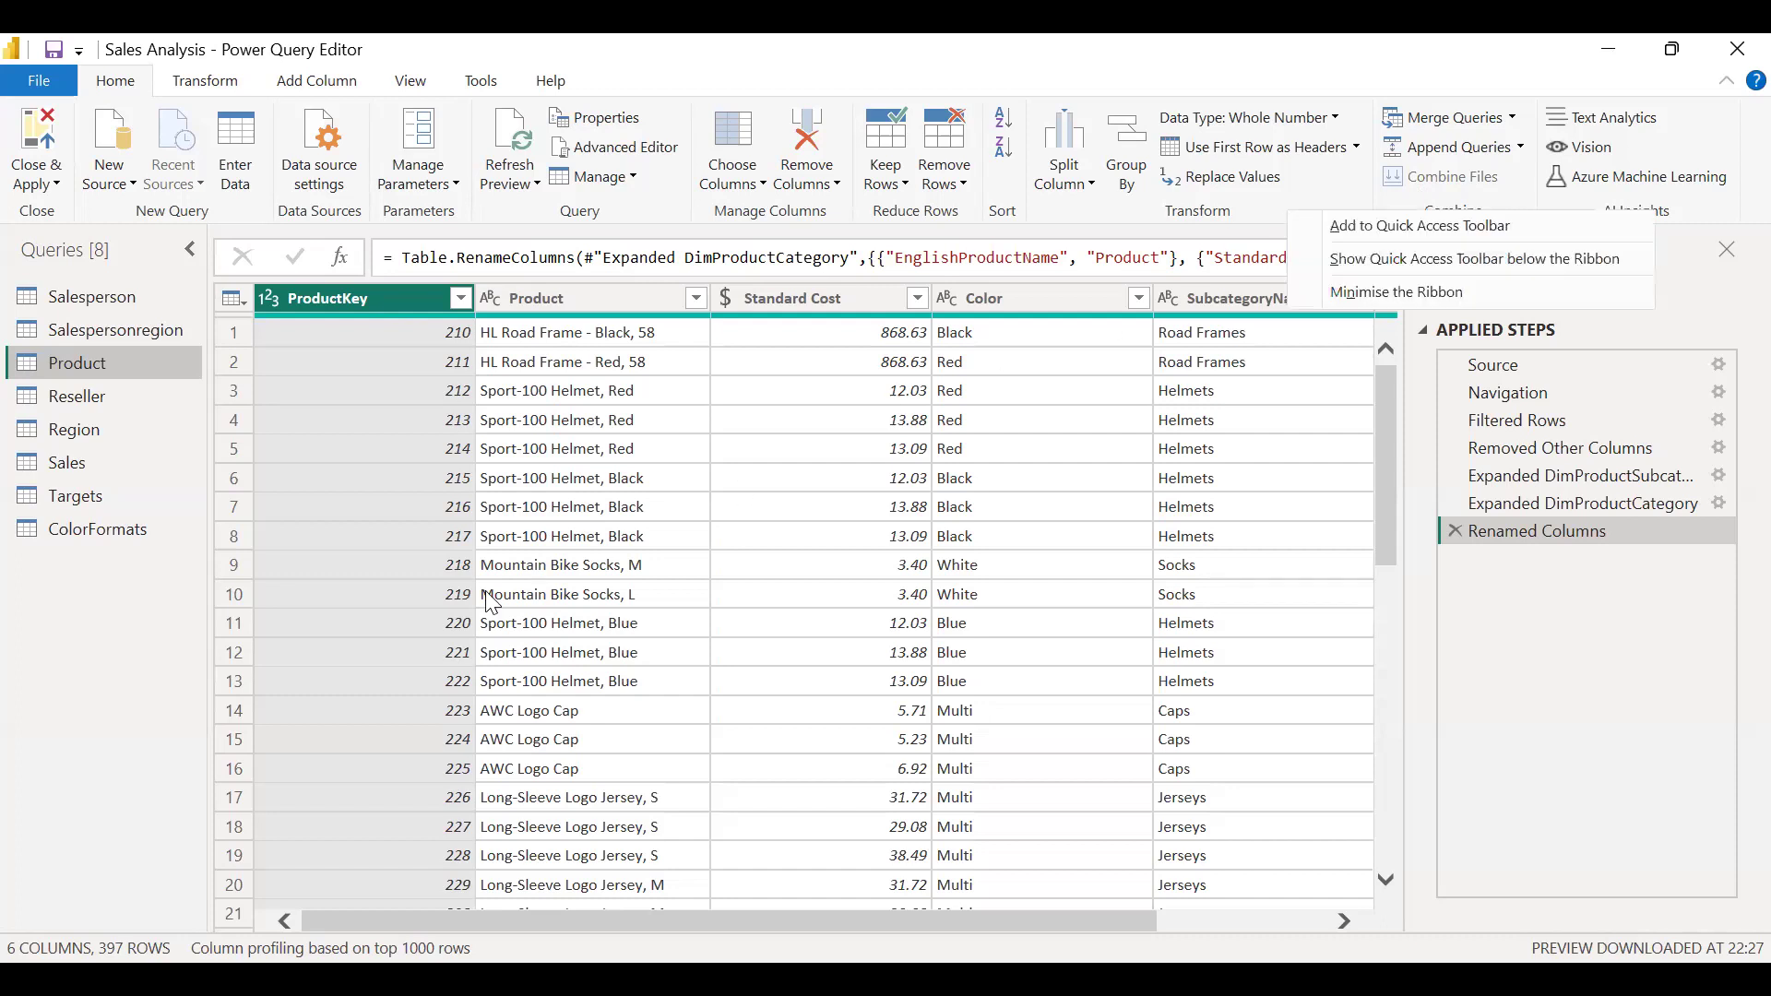
click(155, 716)
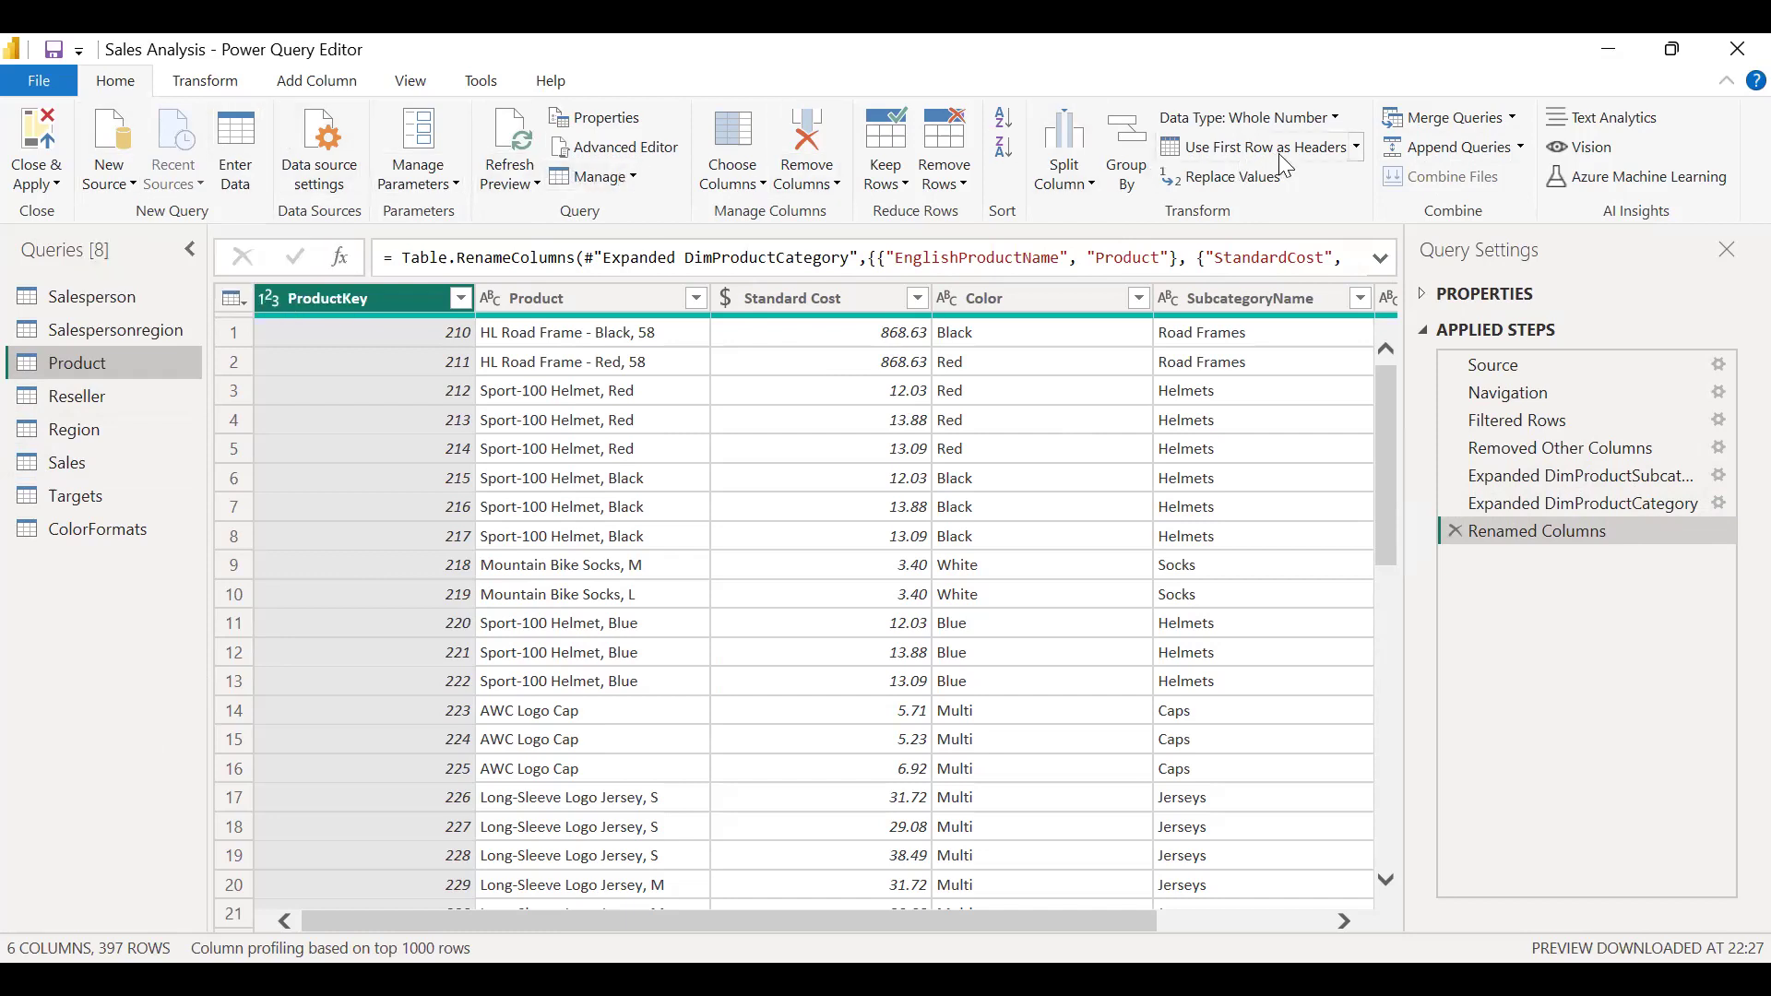
click(1514, 119)
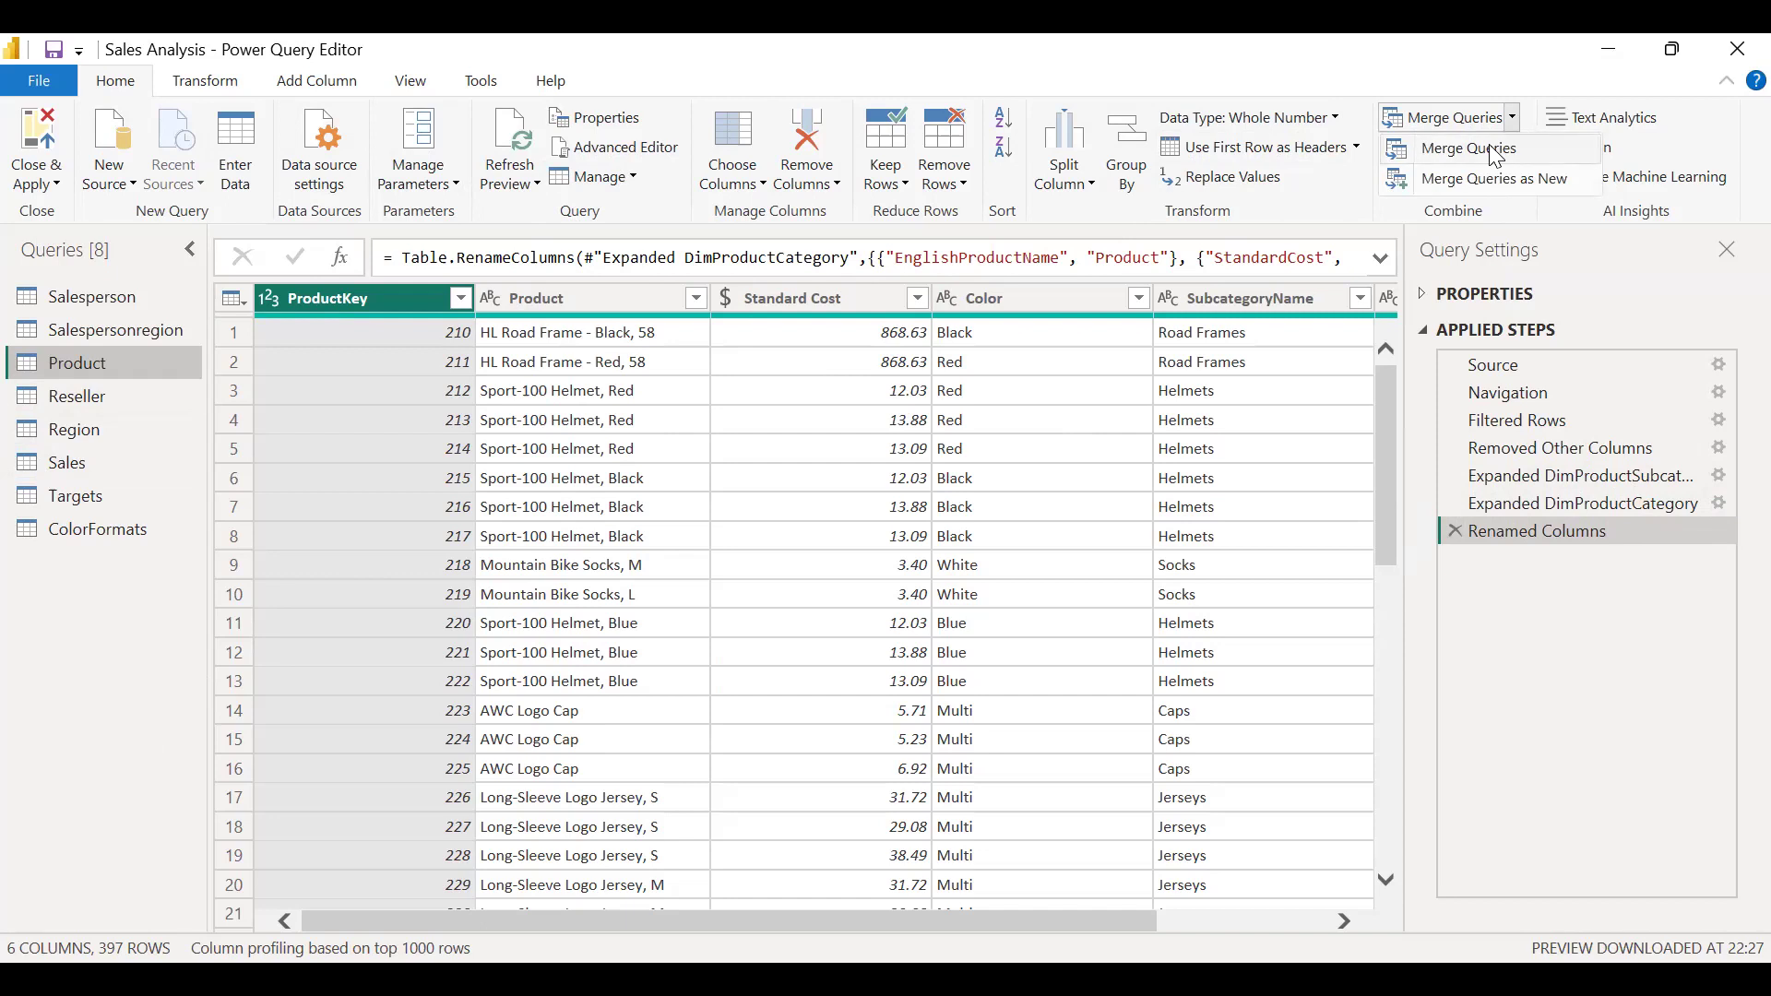
click(1495, 149)
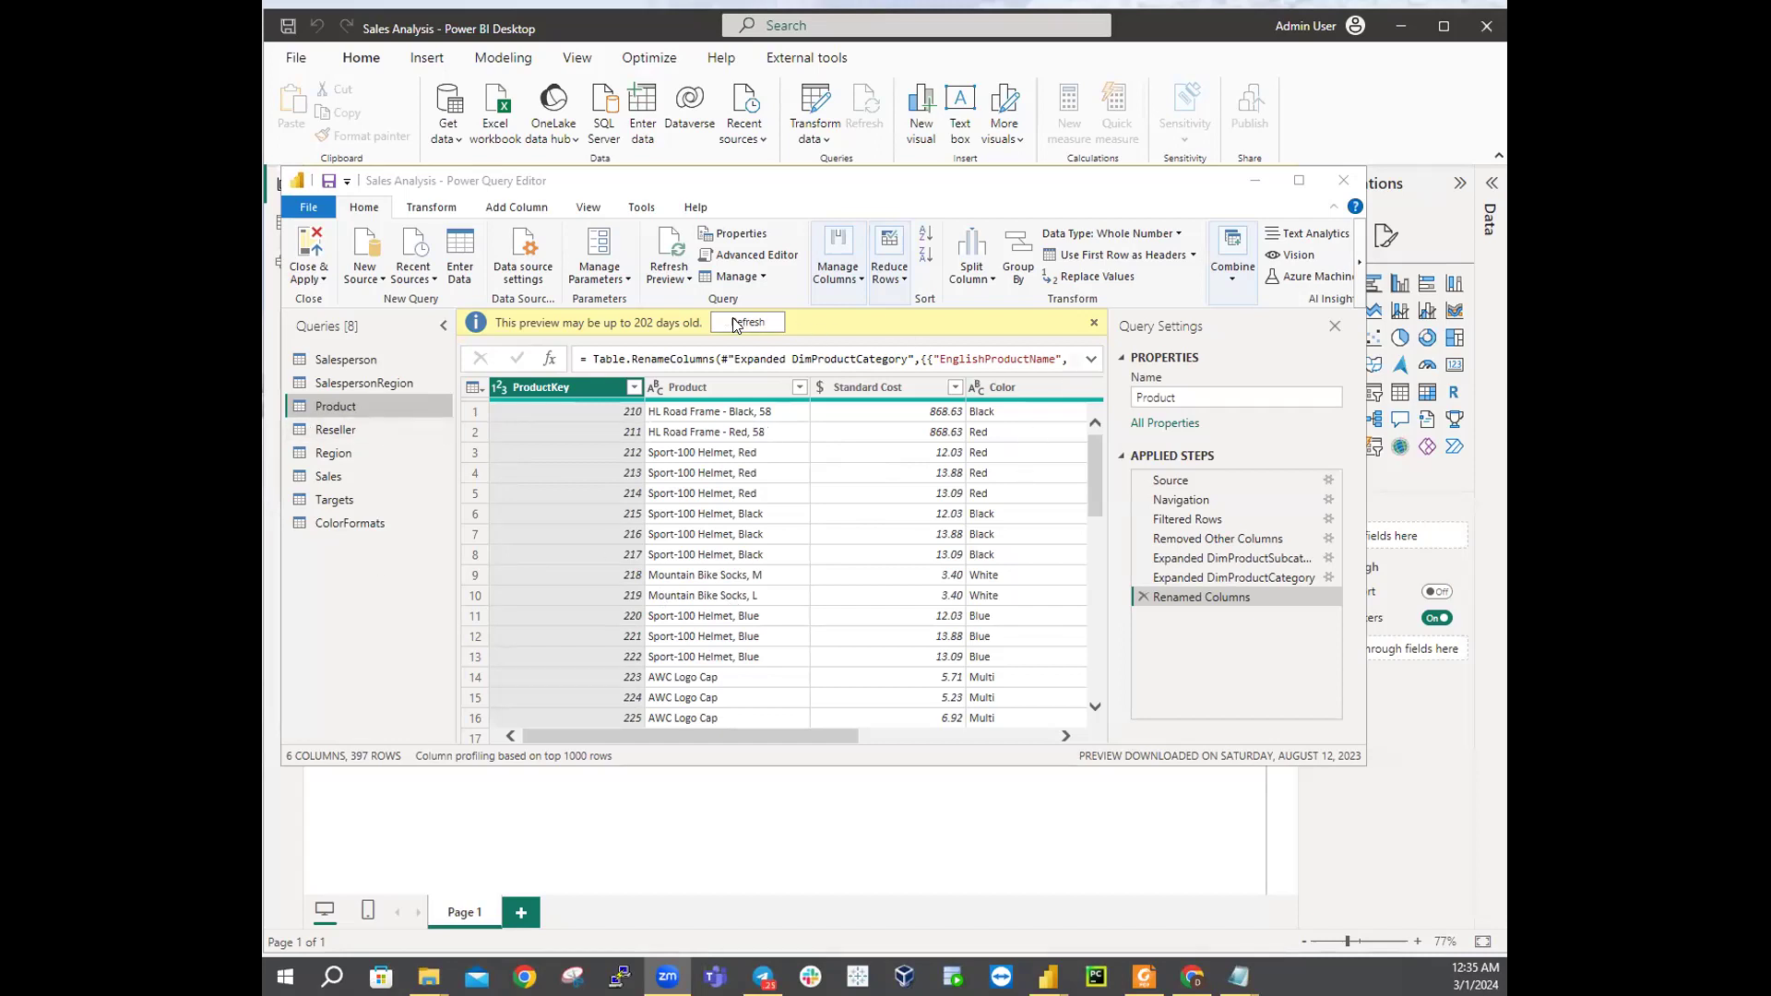
Step: Merge the Product query with ColorFormats, matching on the Color column of both tables with a Left Outer join
click(1233, 282)
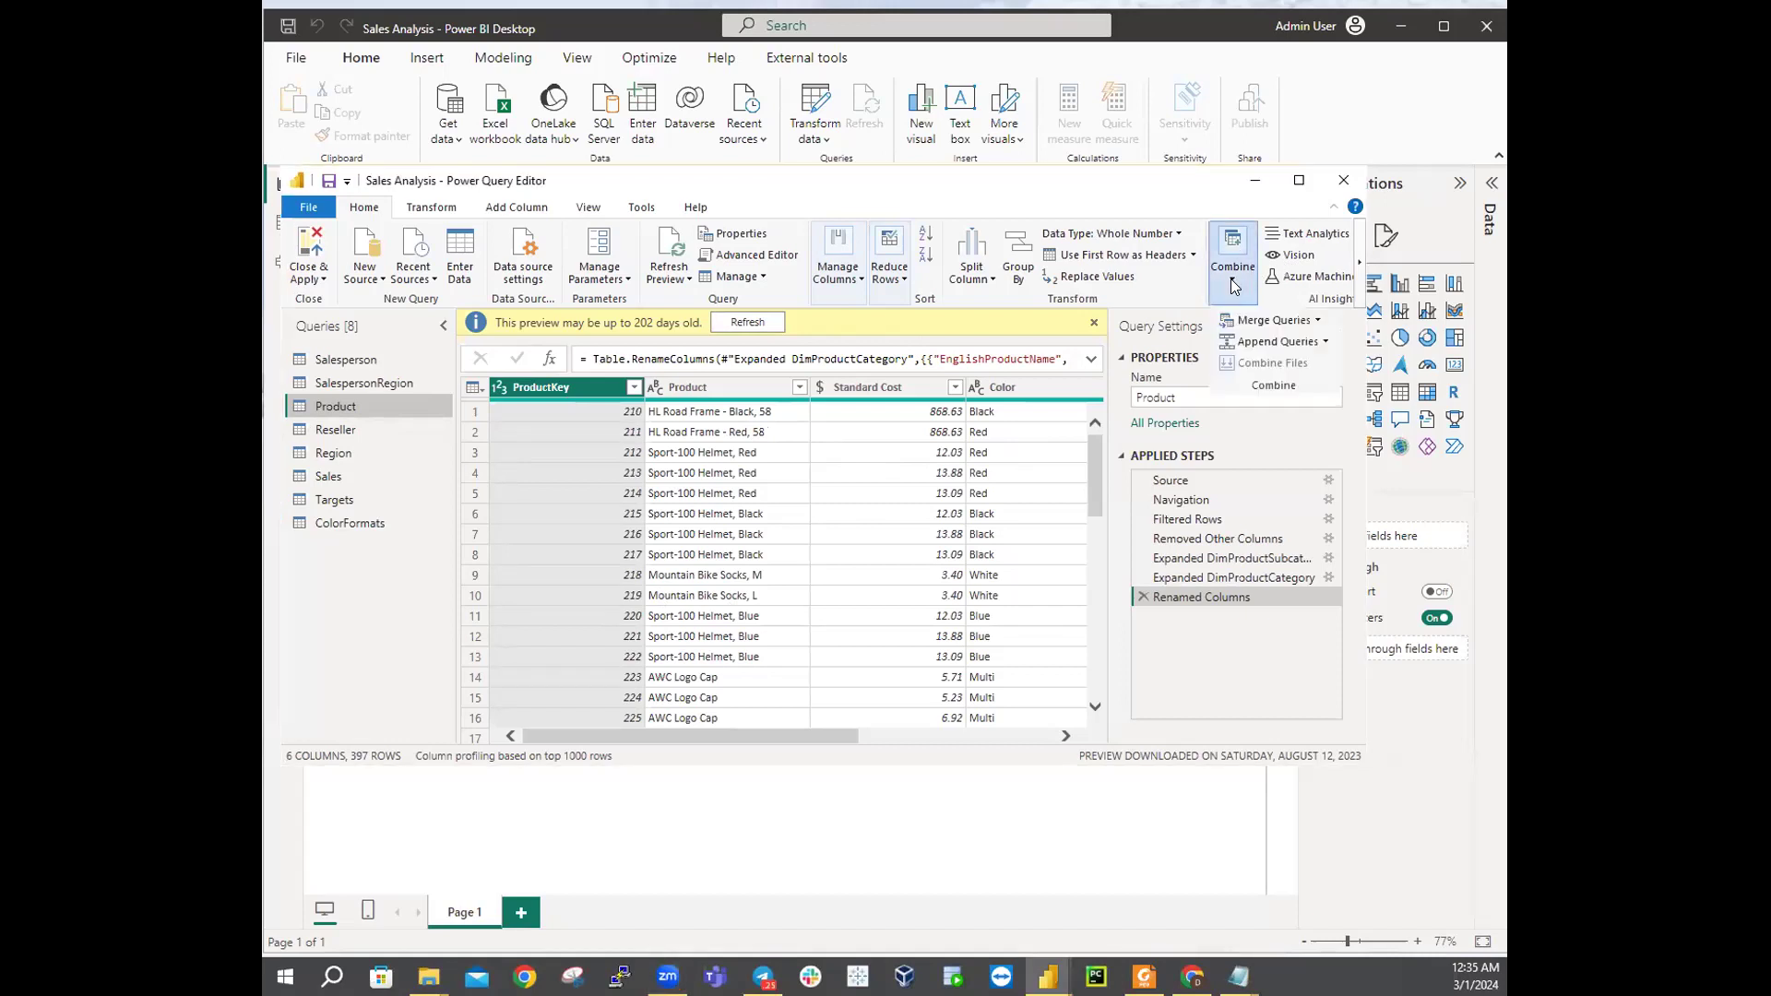
click(1257, 320)
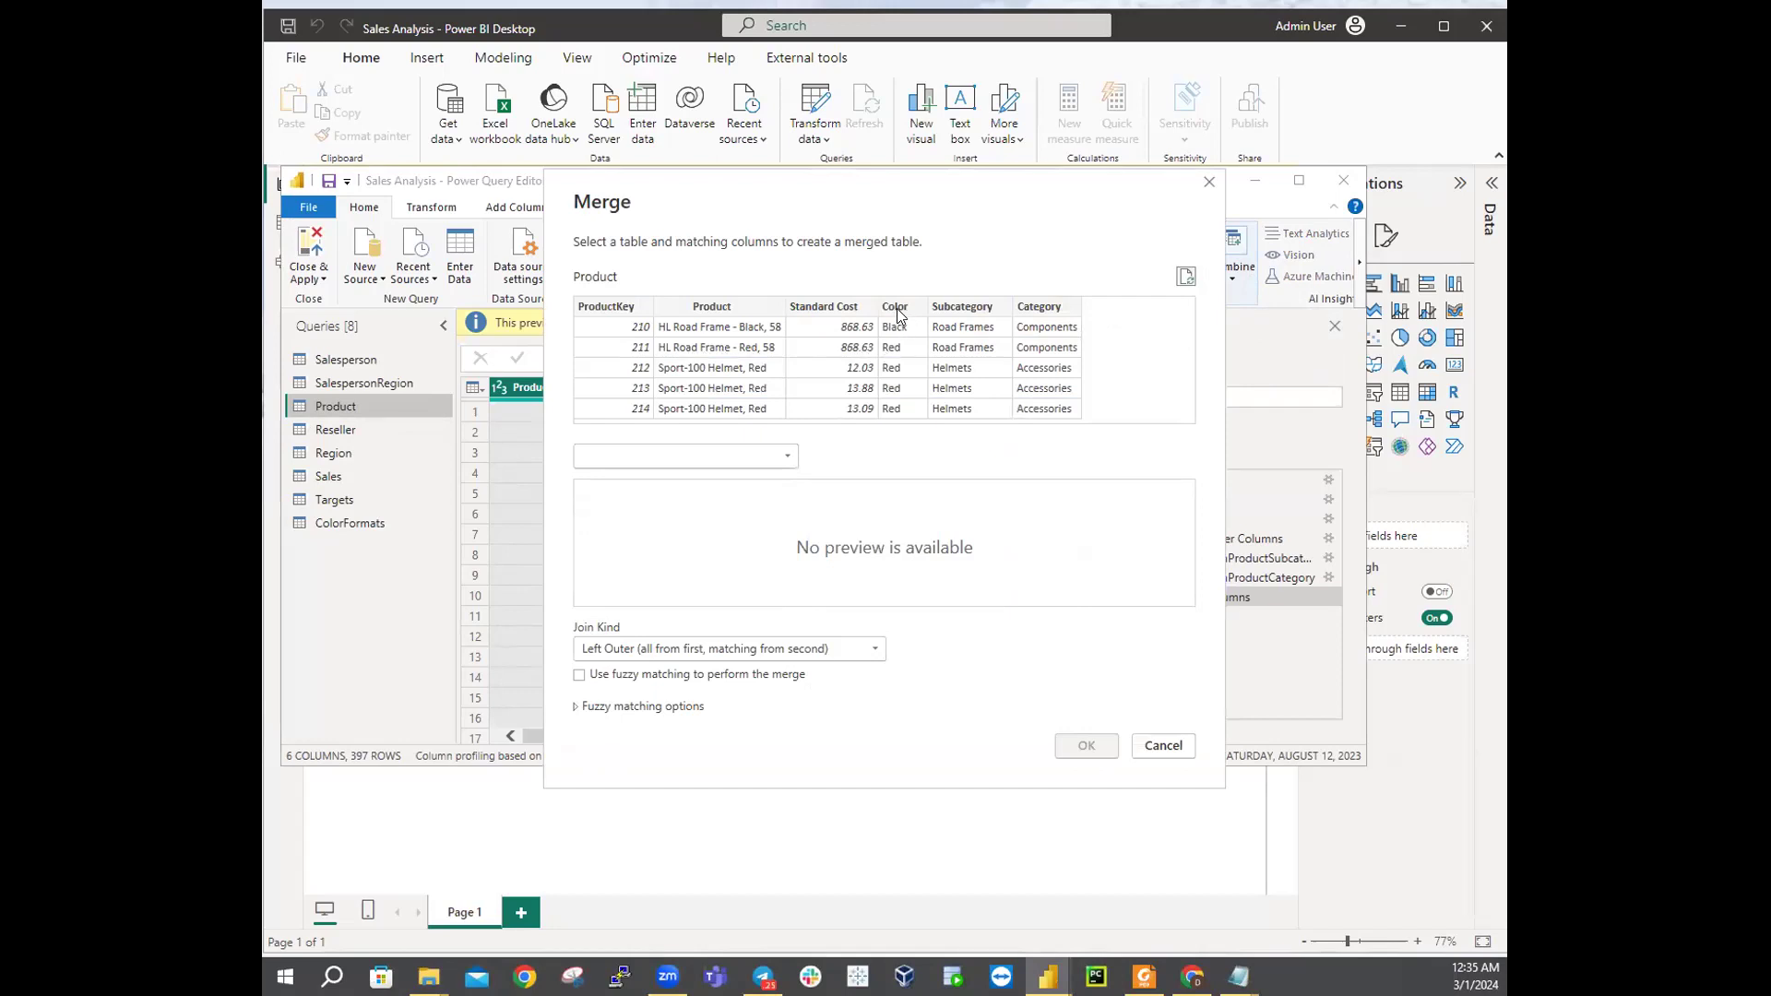
click(898, 310)
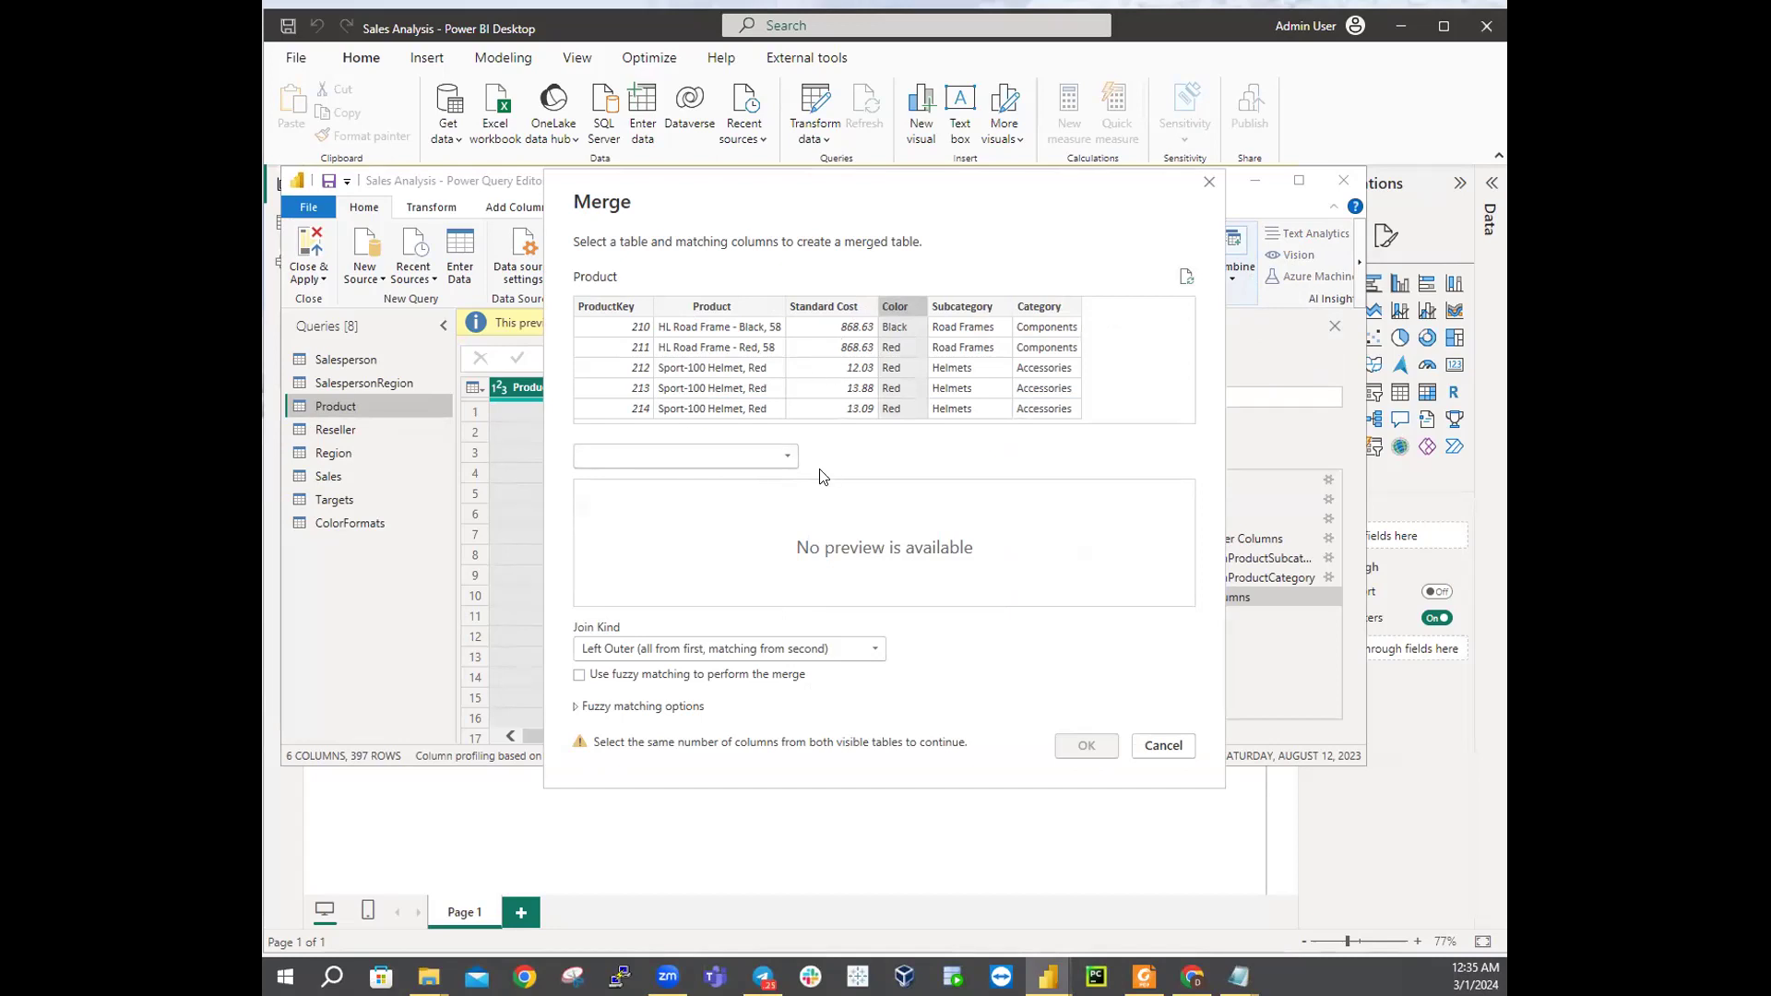
click(785, 459)
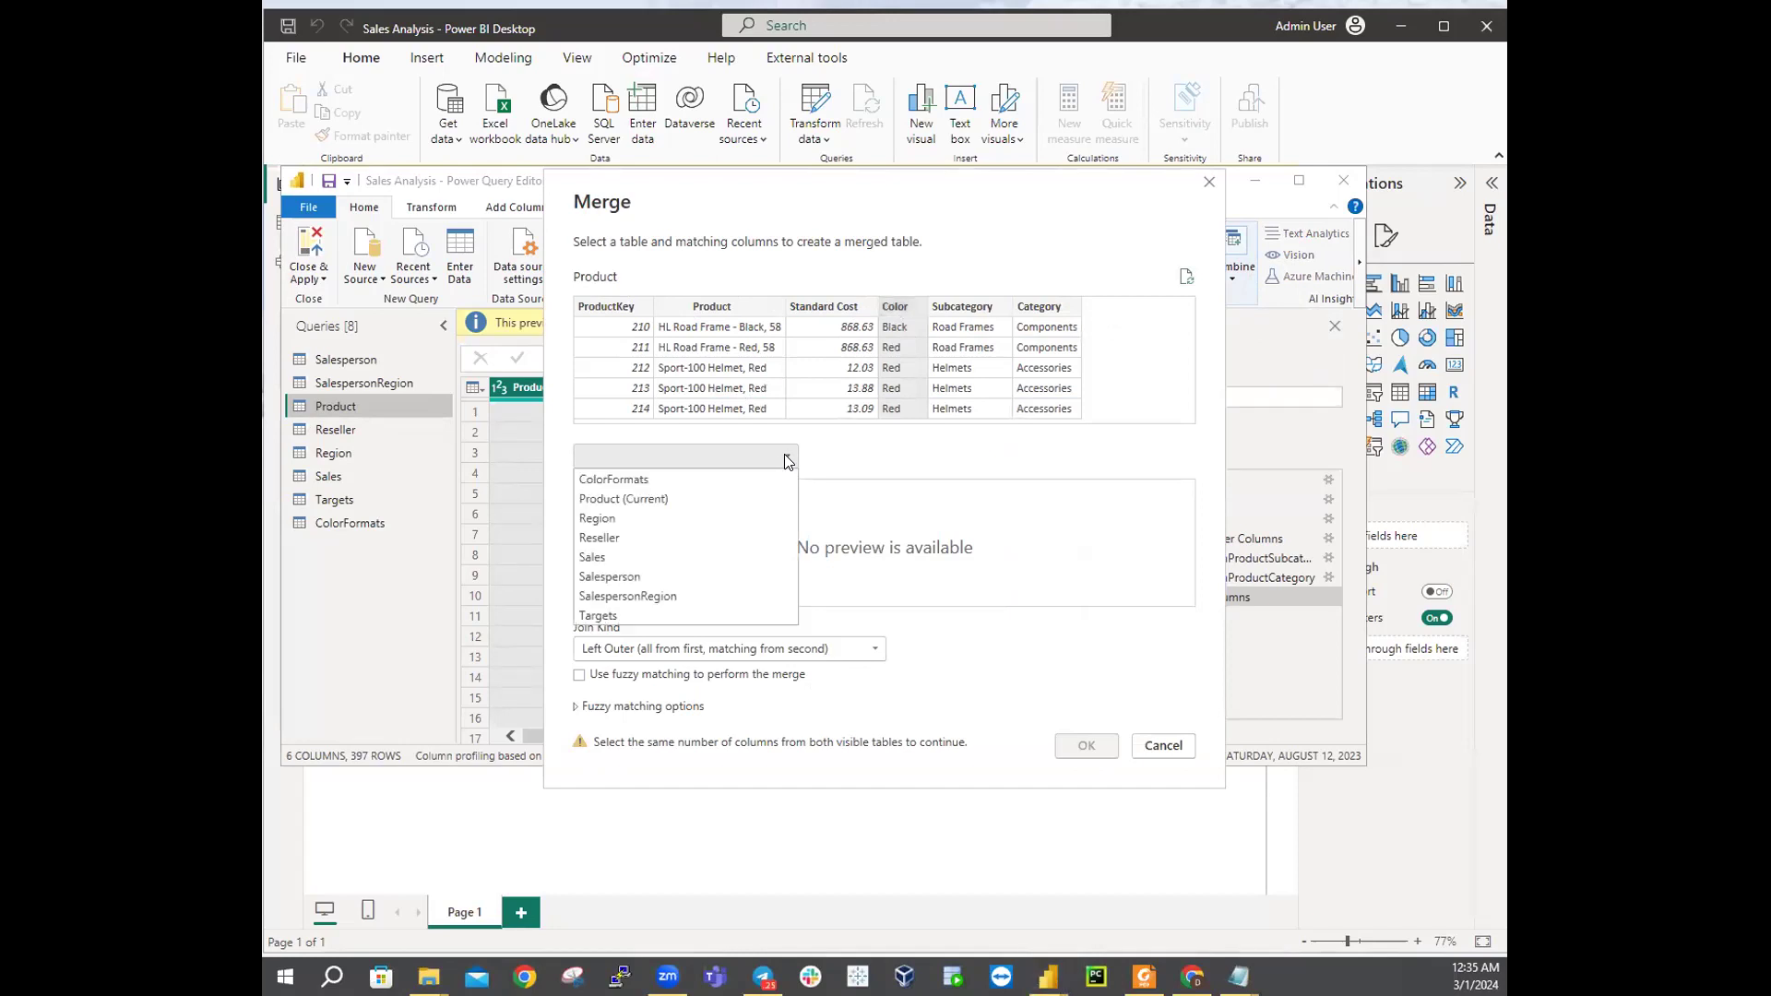
click(640, 478)
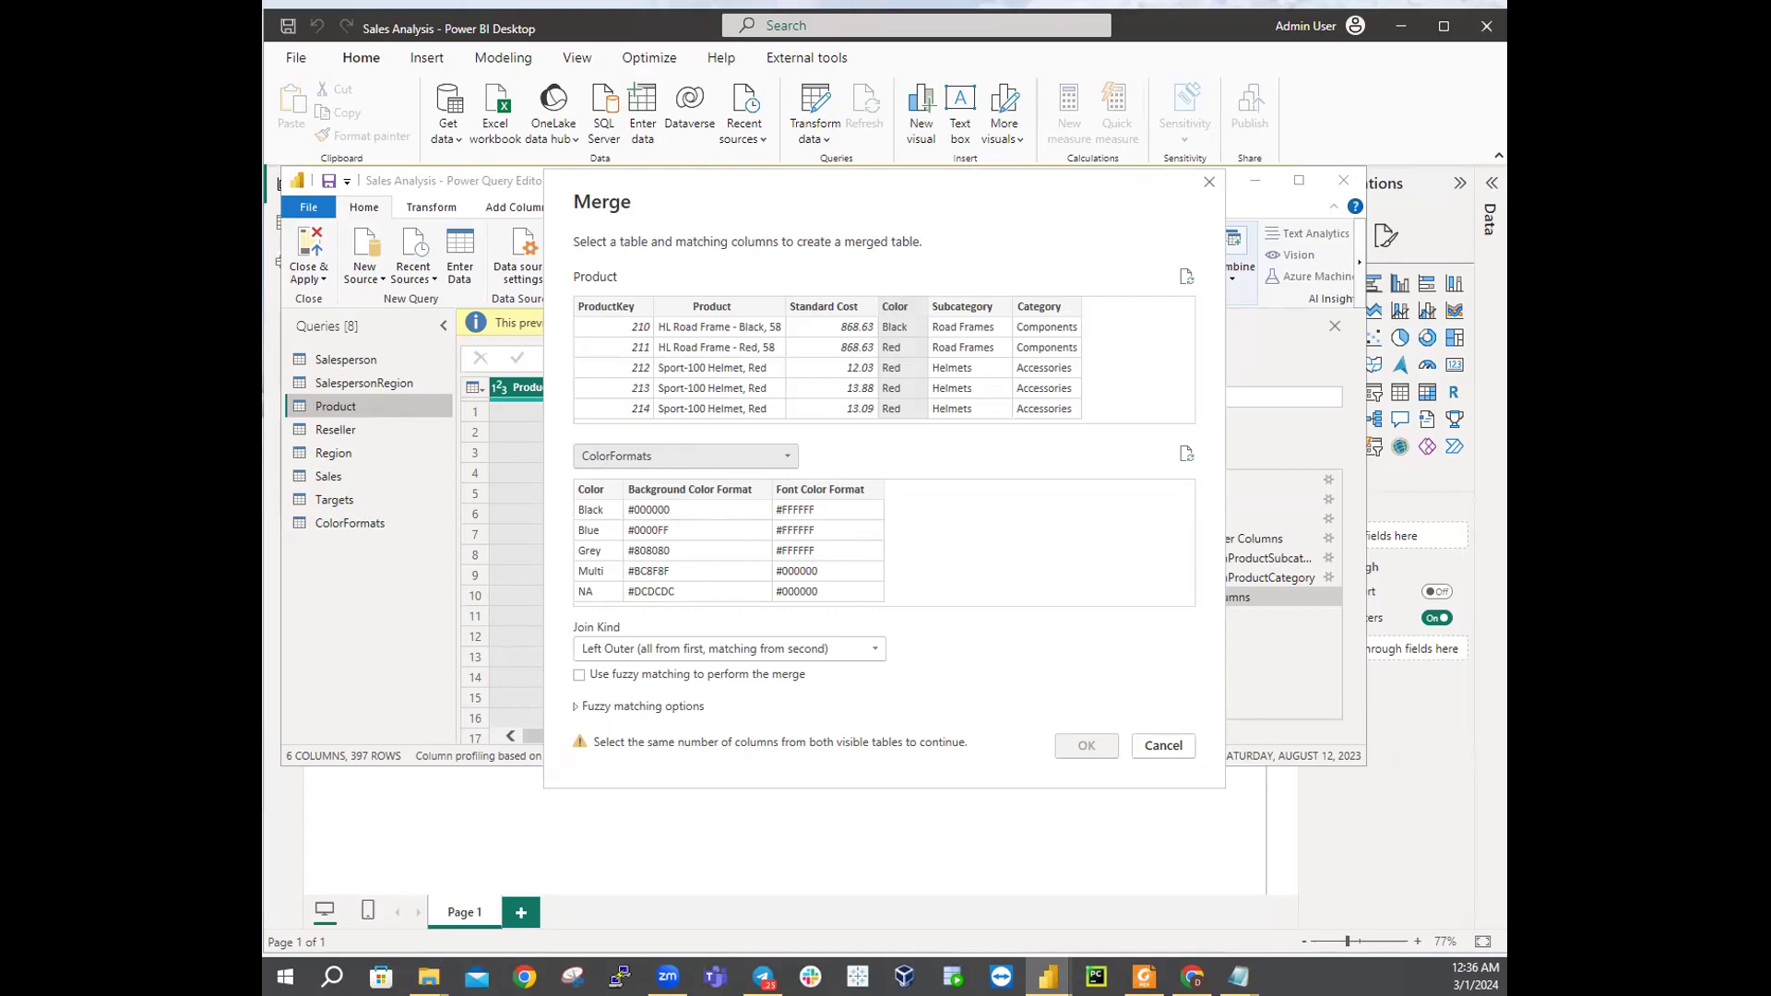
click(591, 490)
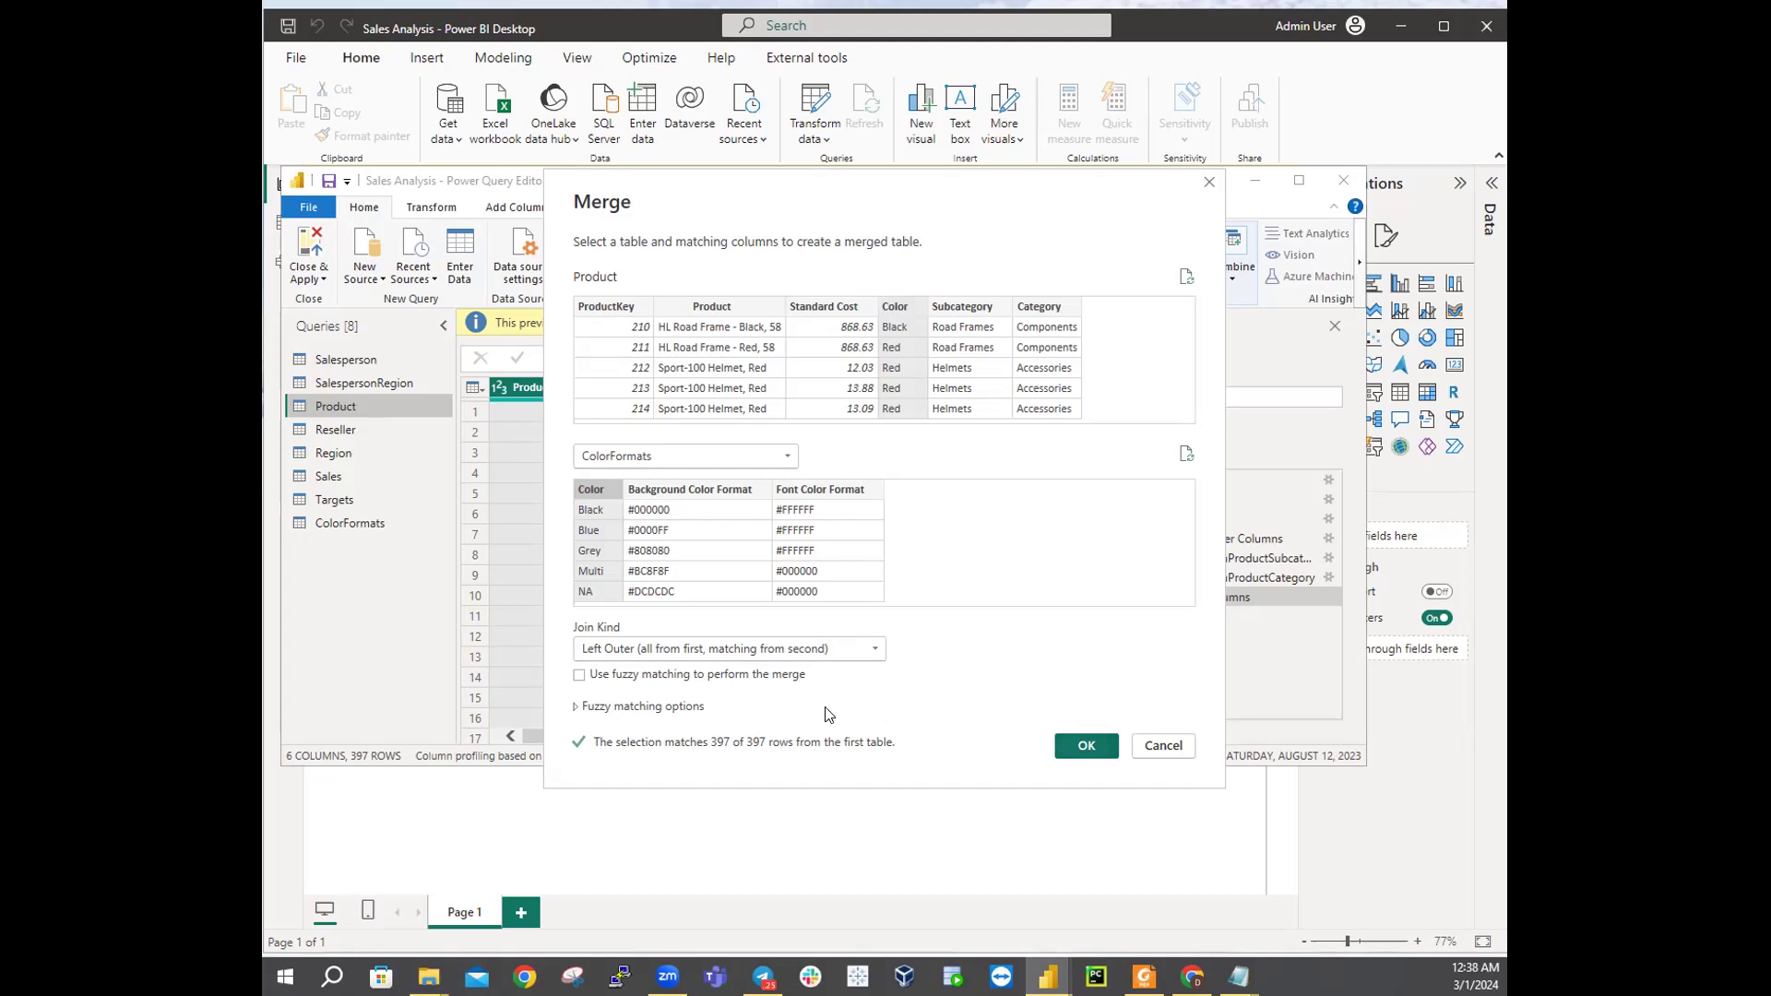
click(801, 649)
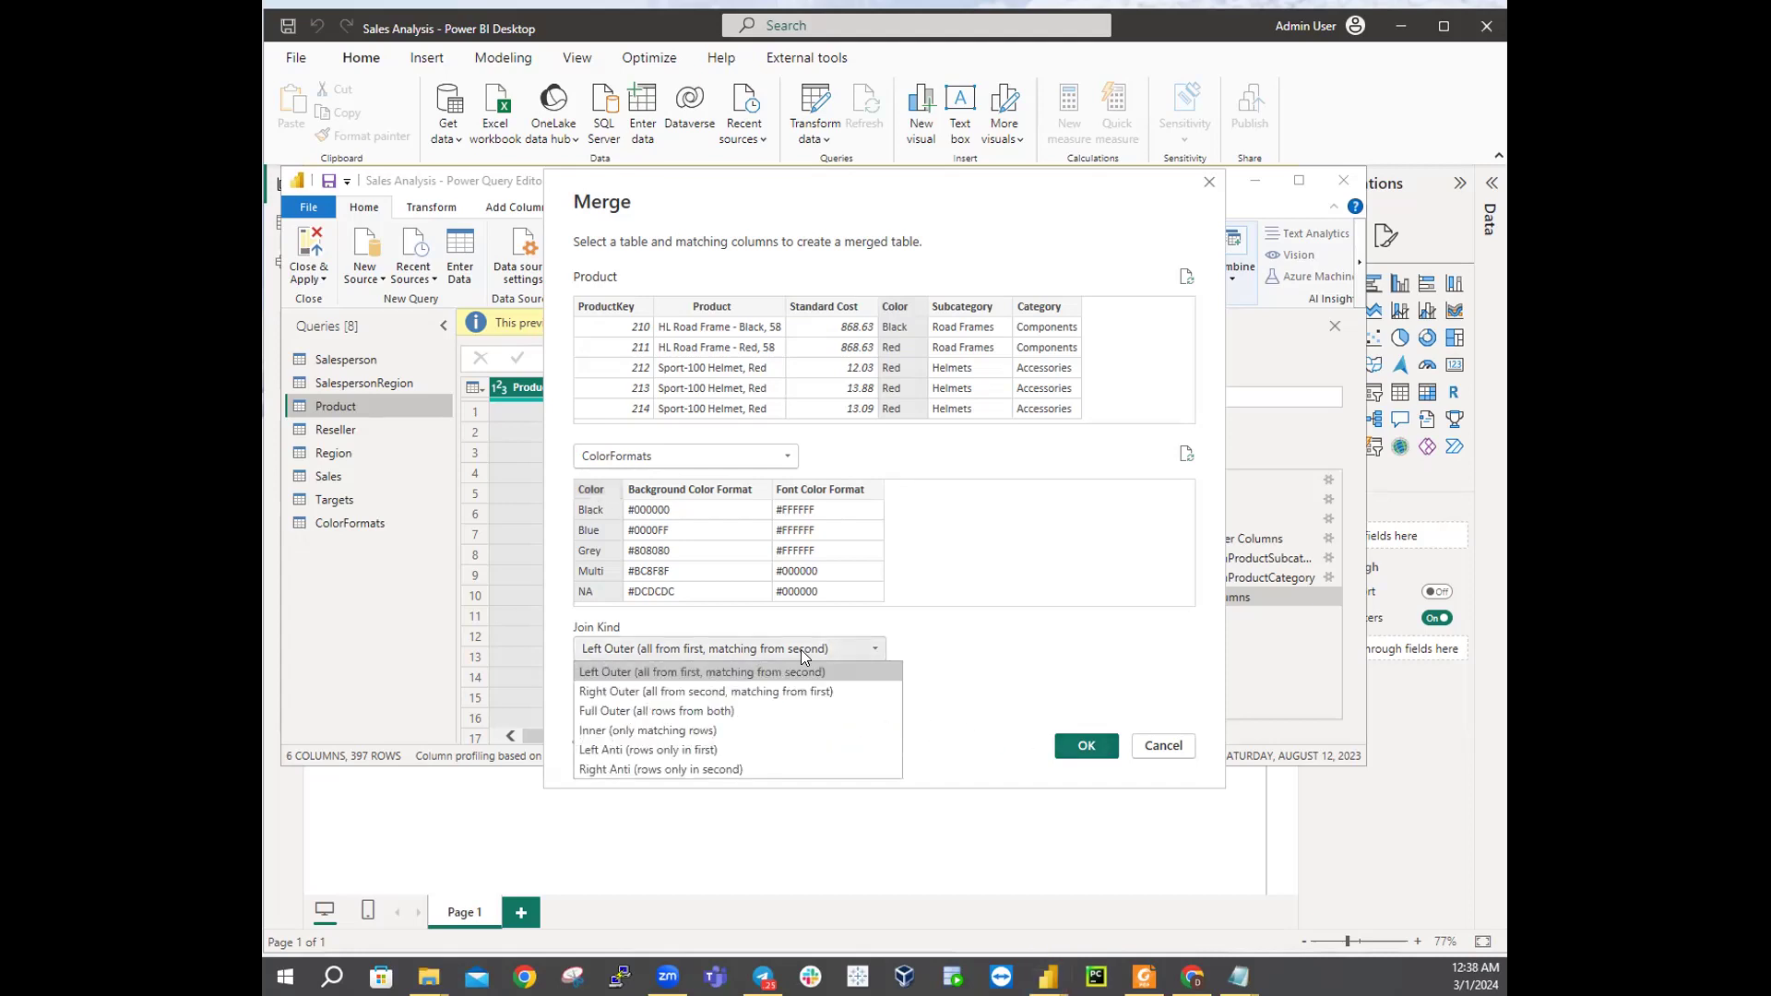
click(800, 649)
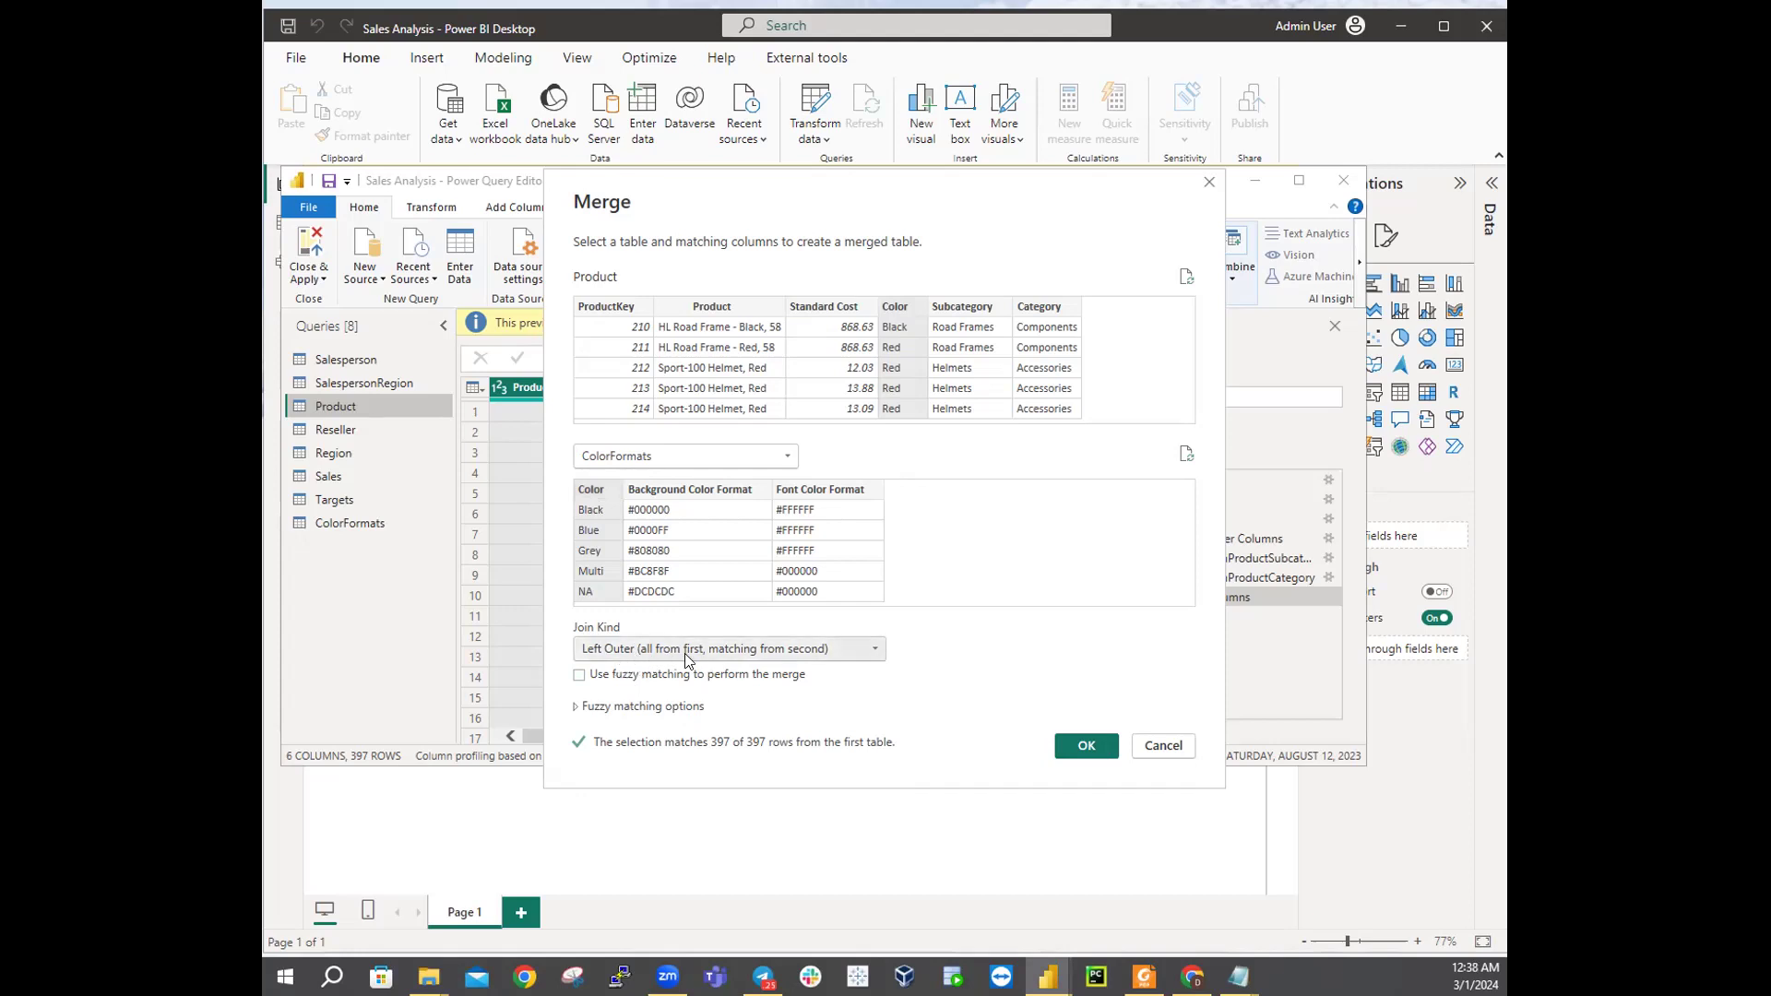
click(1088, 746)
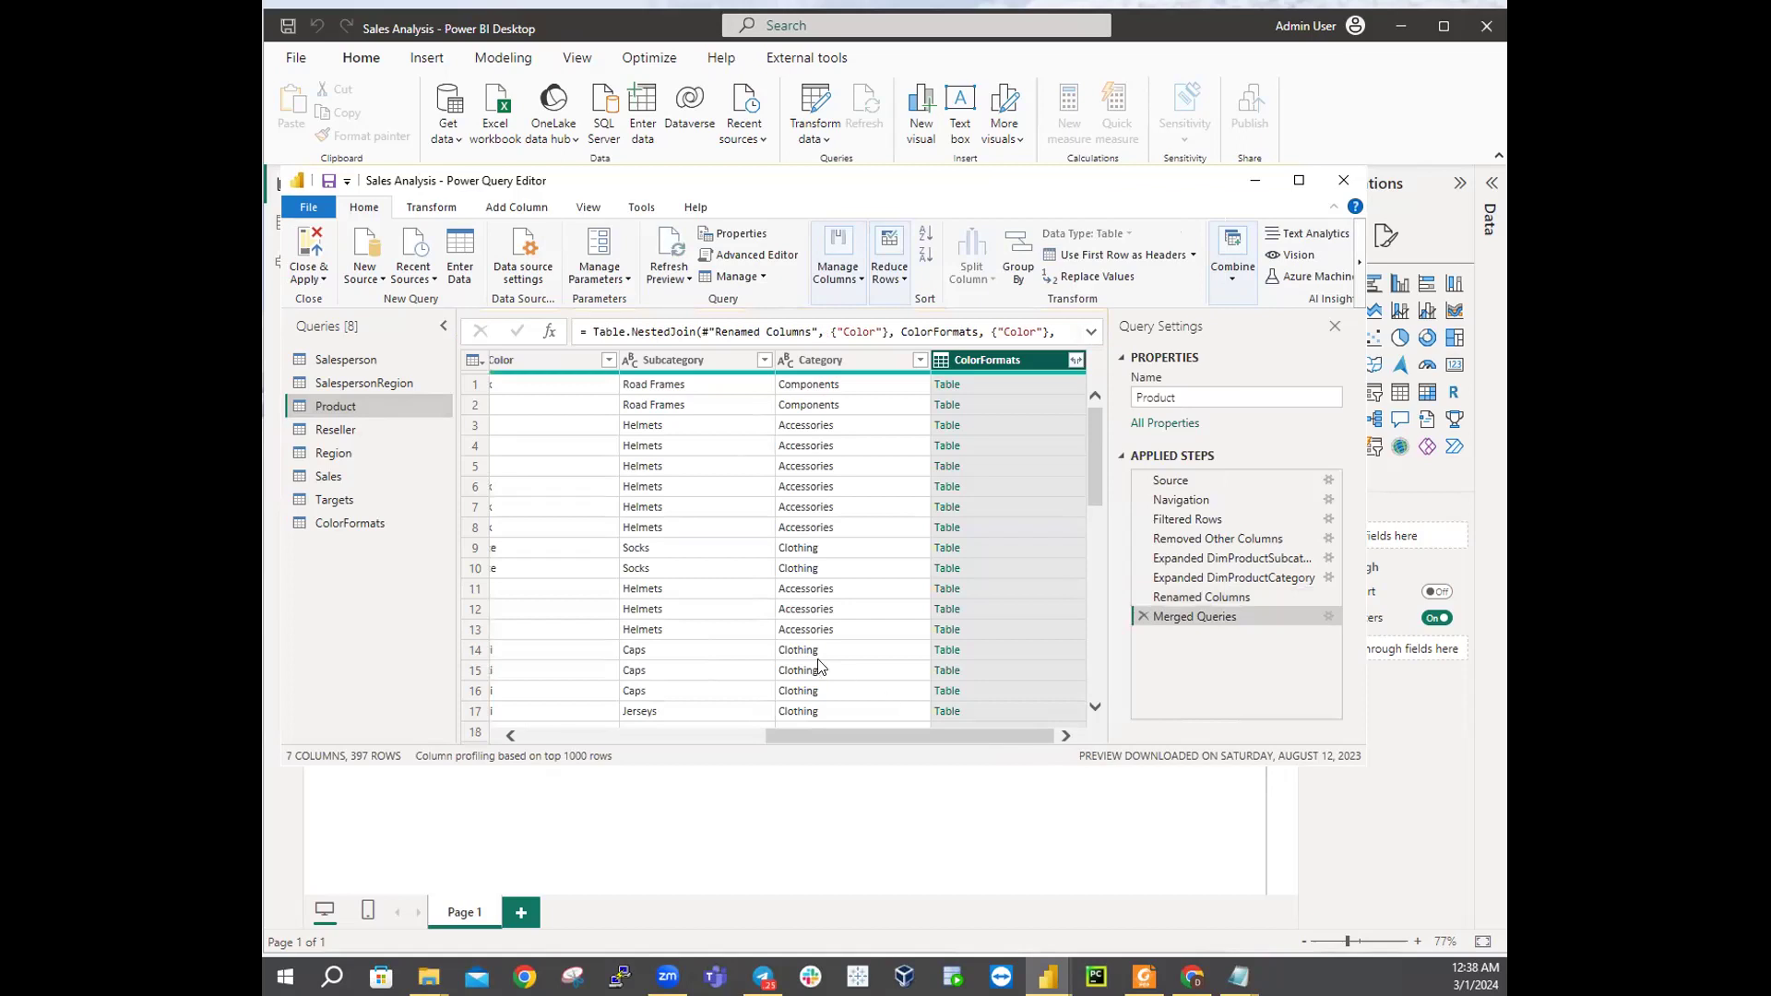
Step: Expand the merged ColorFormats column to only Background Color Format and Font Color Format, without the original column name as prefix
scroll(795, 579, down, 1)
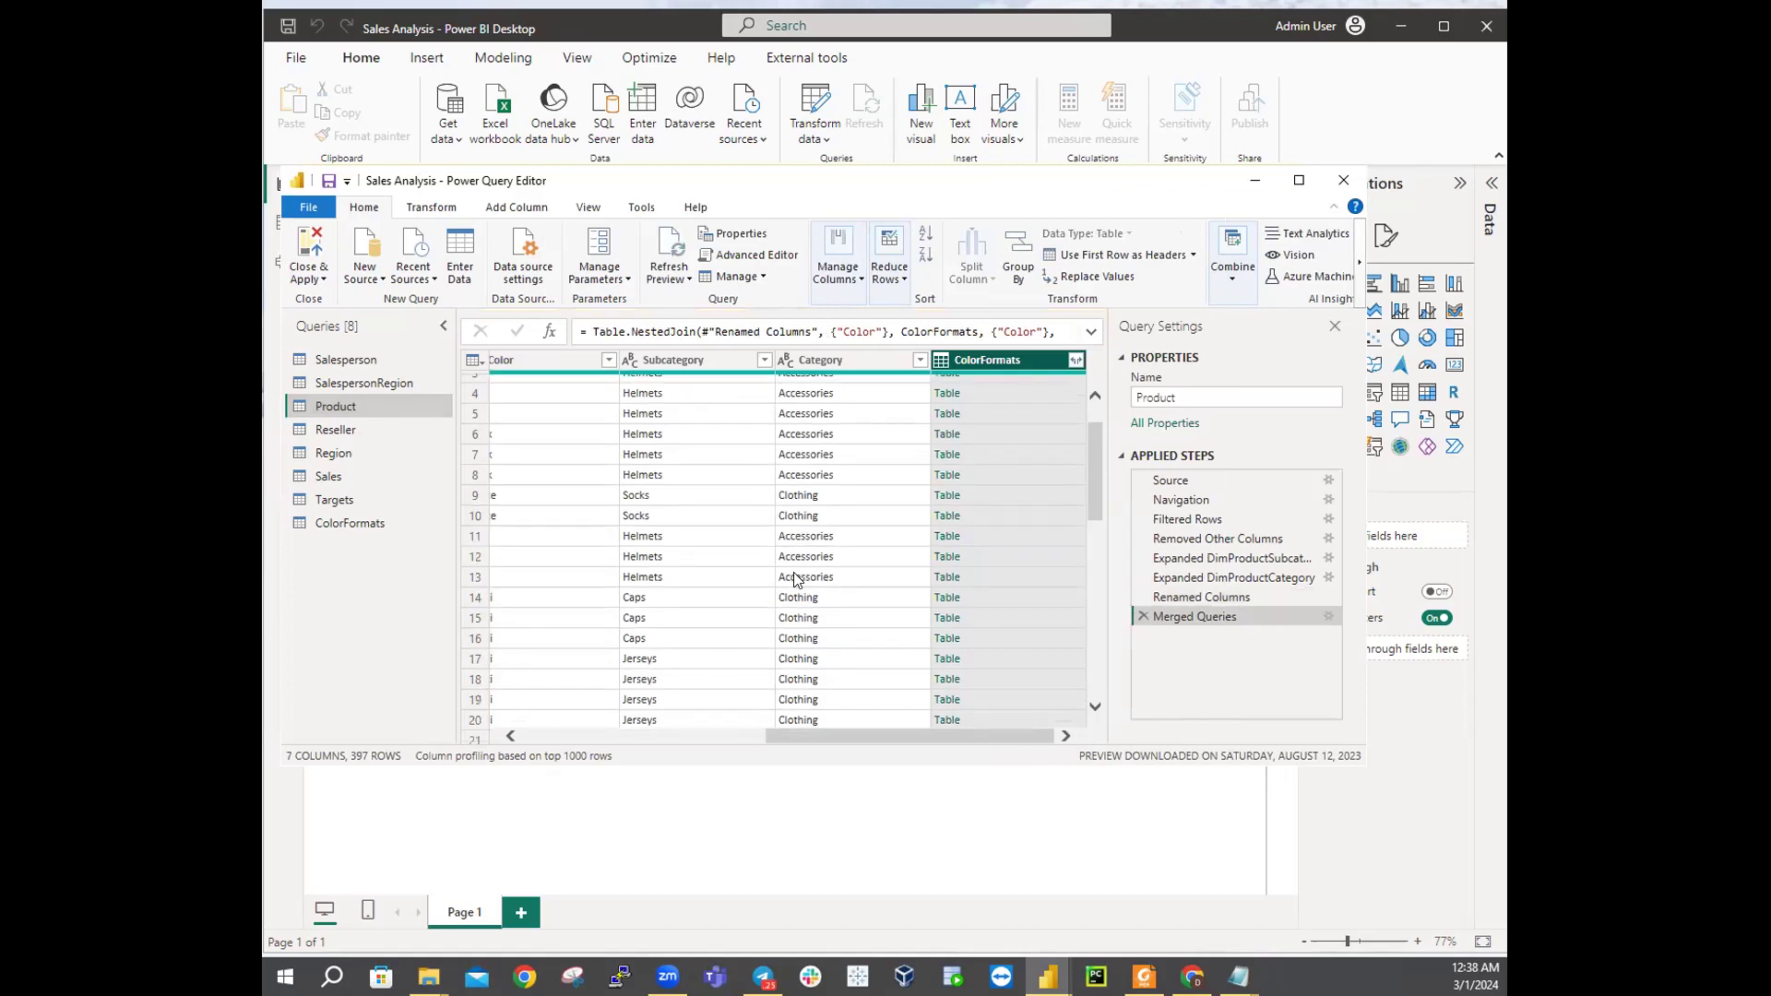
scroll(795, 579, up, 1)
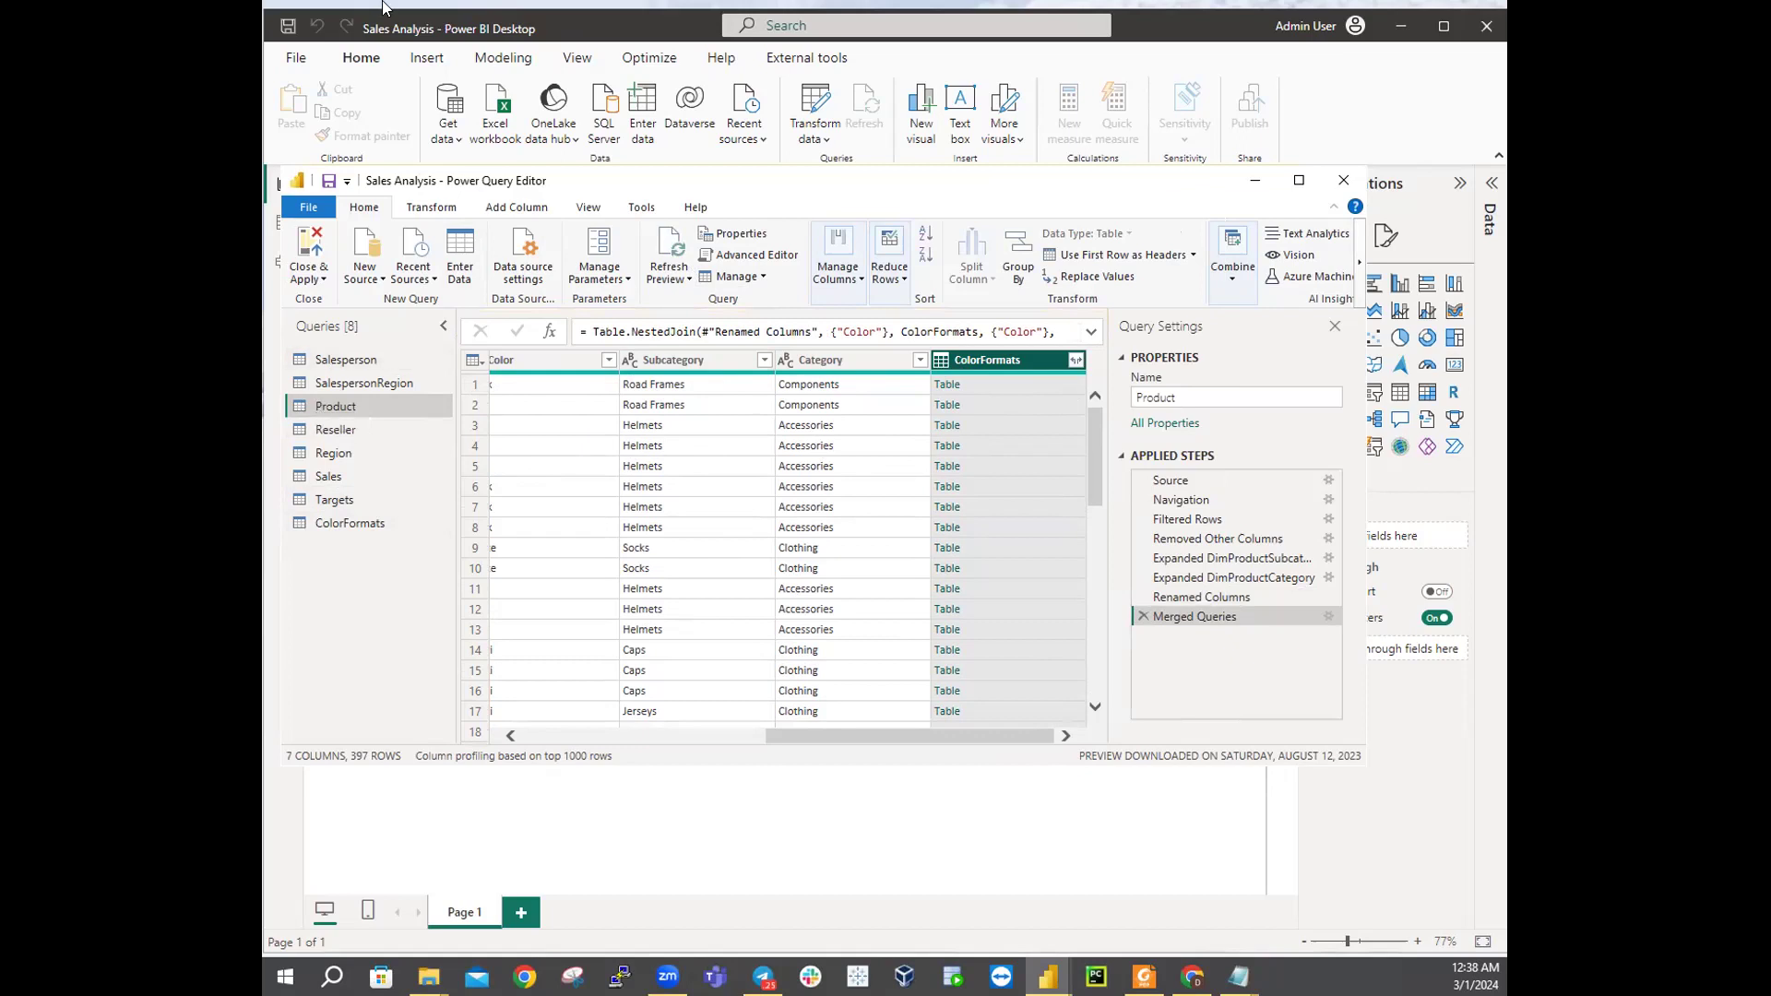
click(1075, 361)
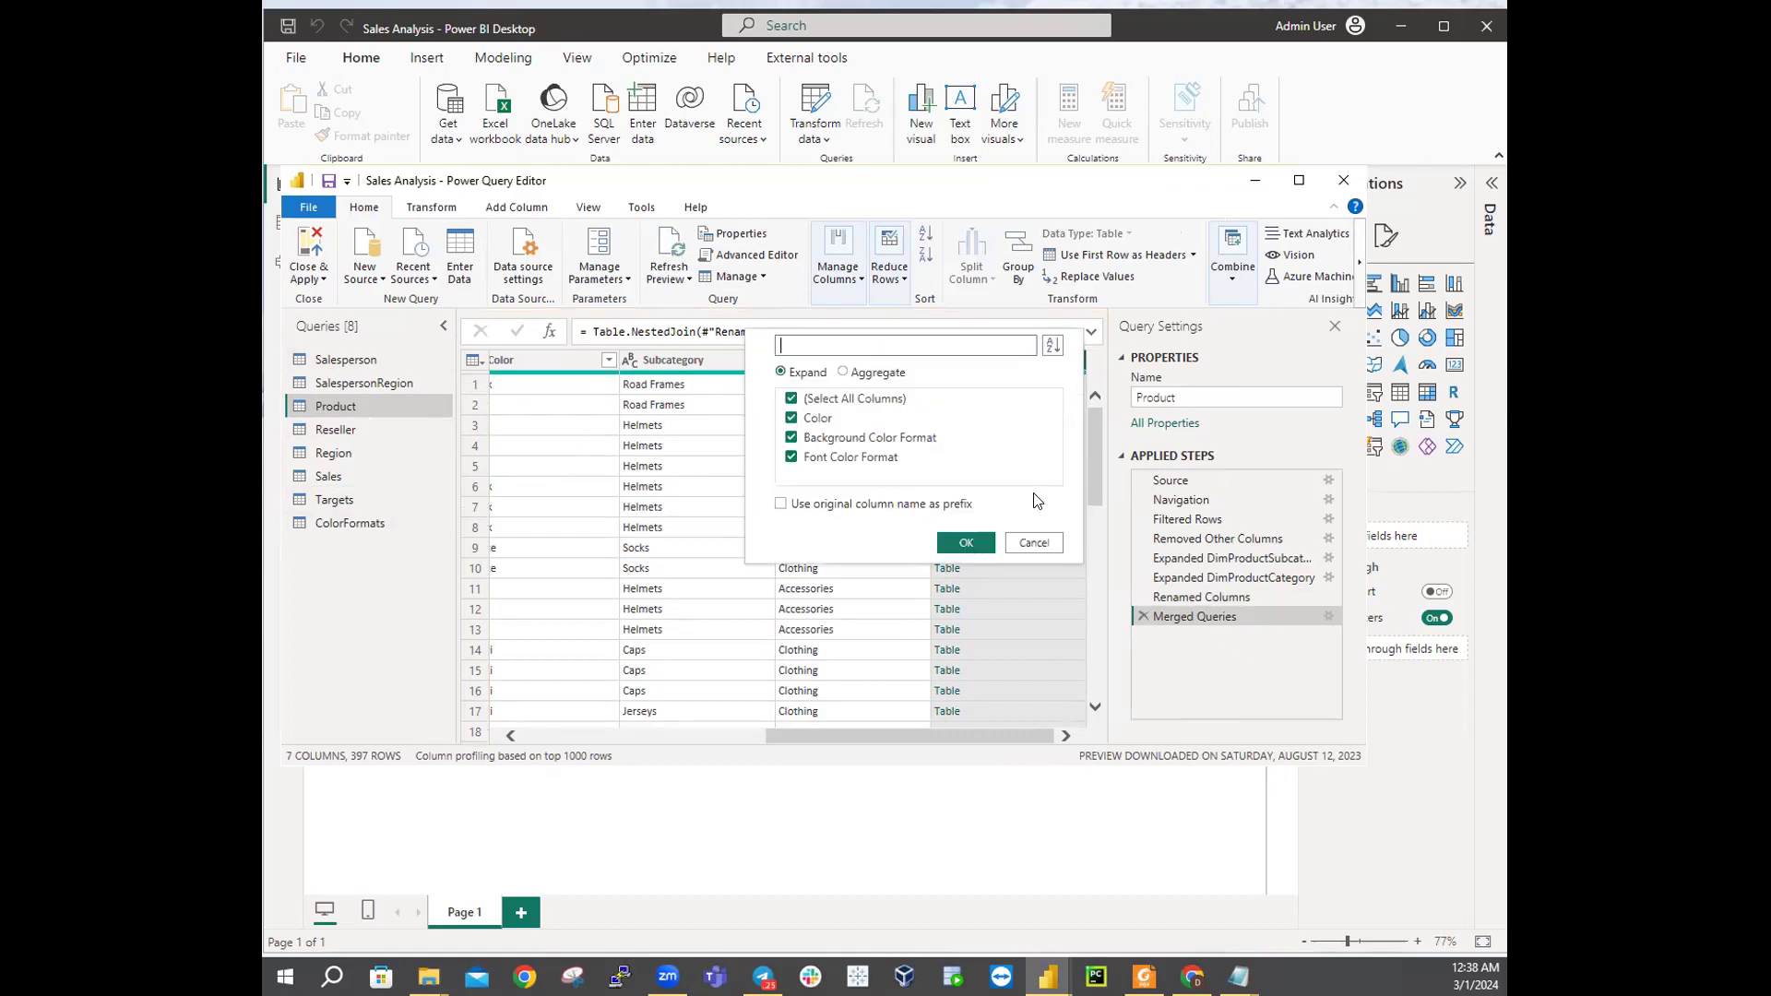
click(1034, 543)
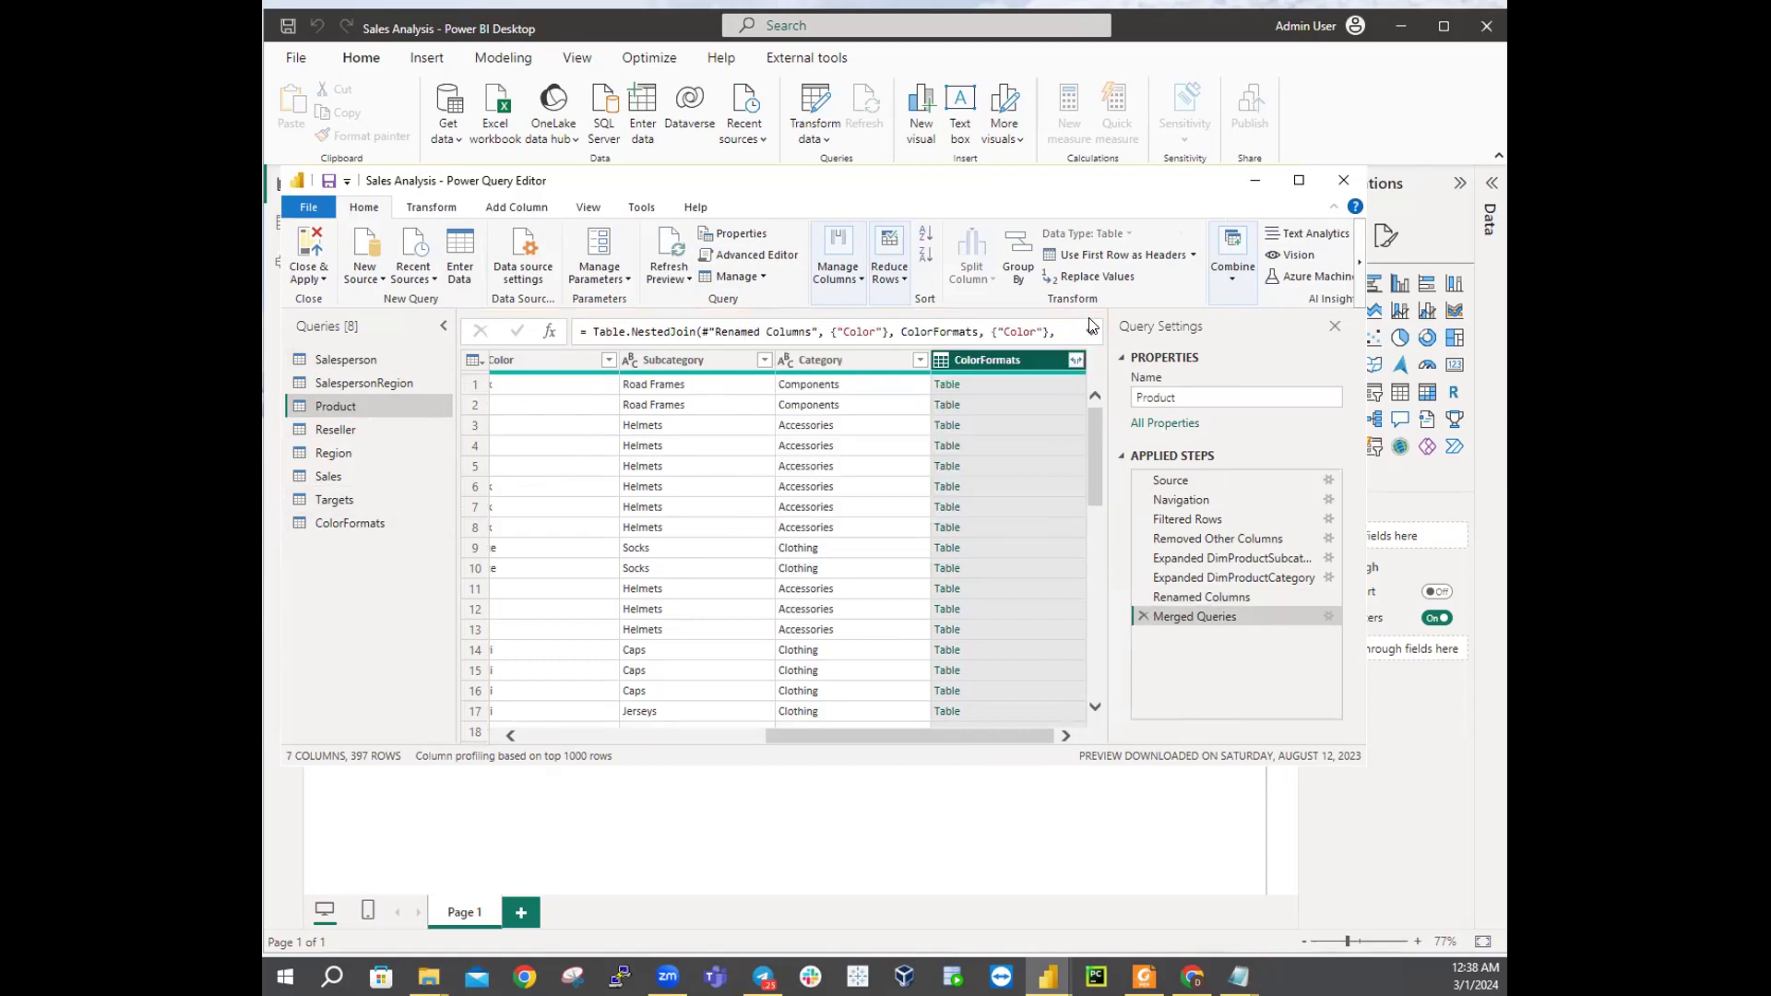
click(1076, 362)
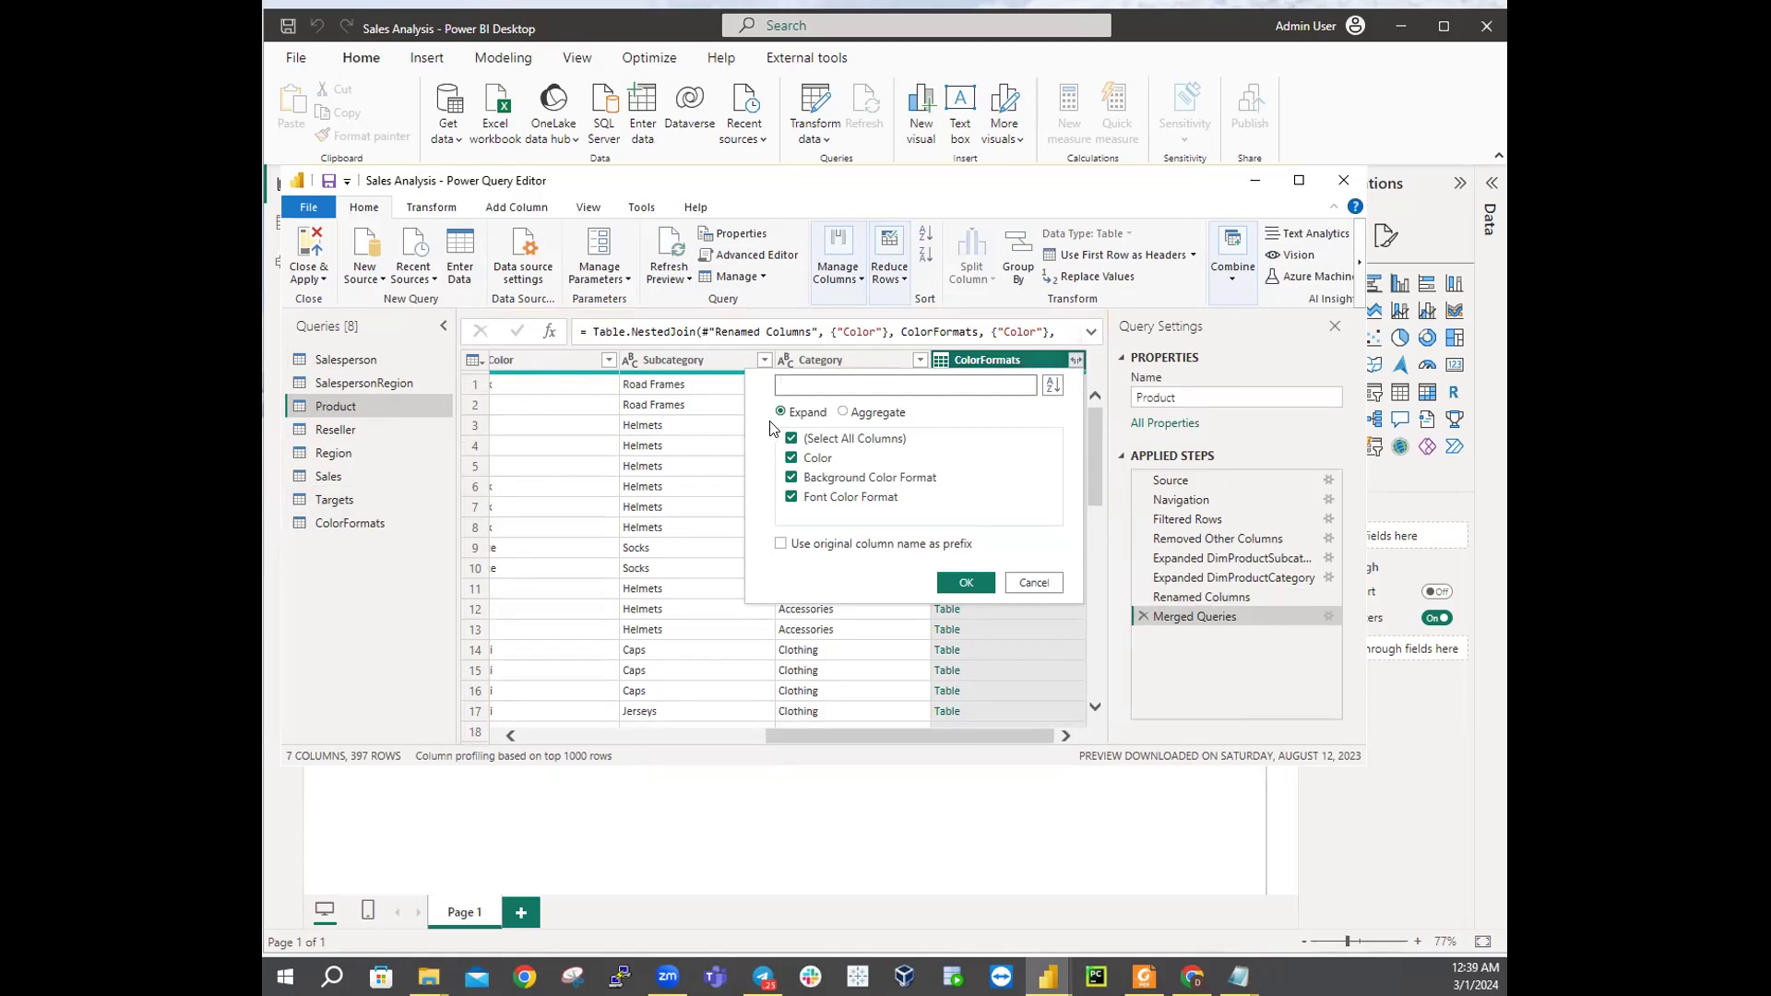
click(791, 440)
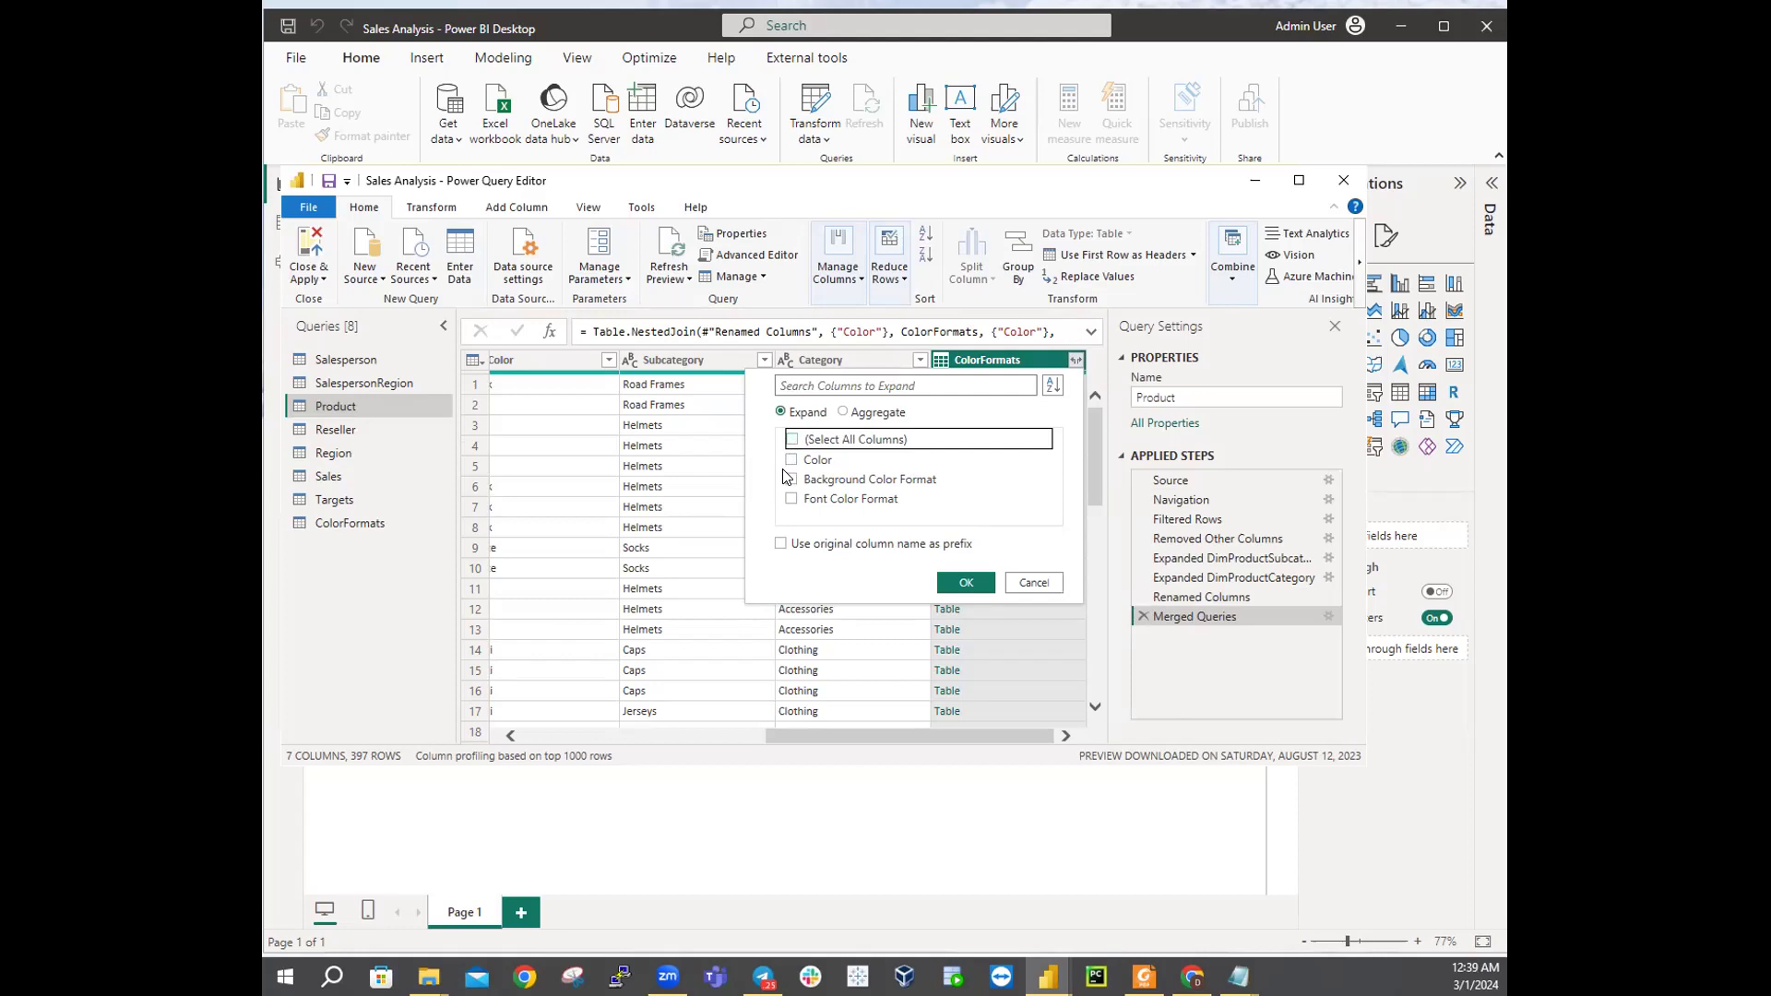
click(791, 478)
click(790, 500)
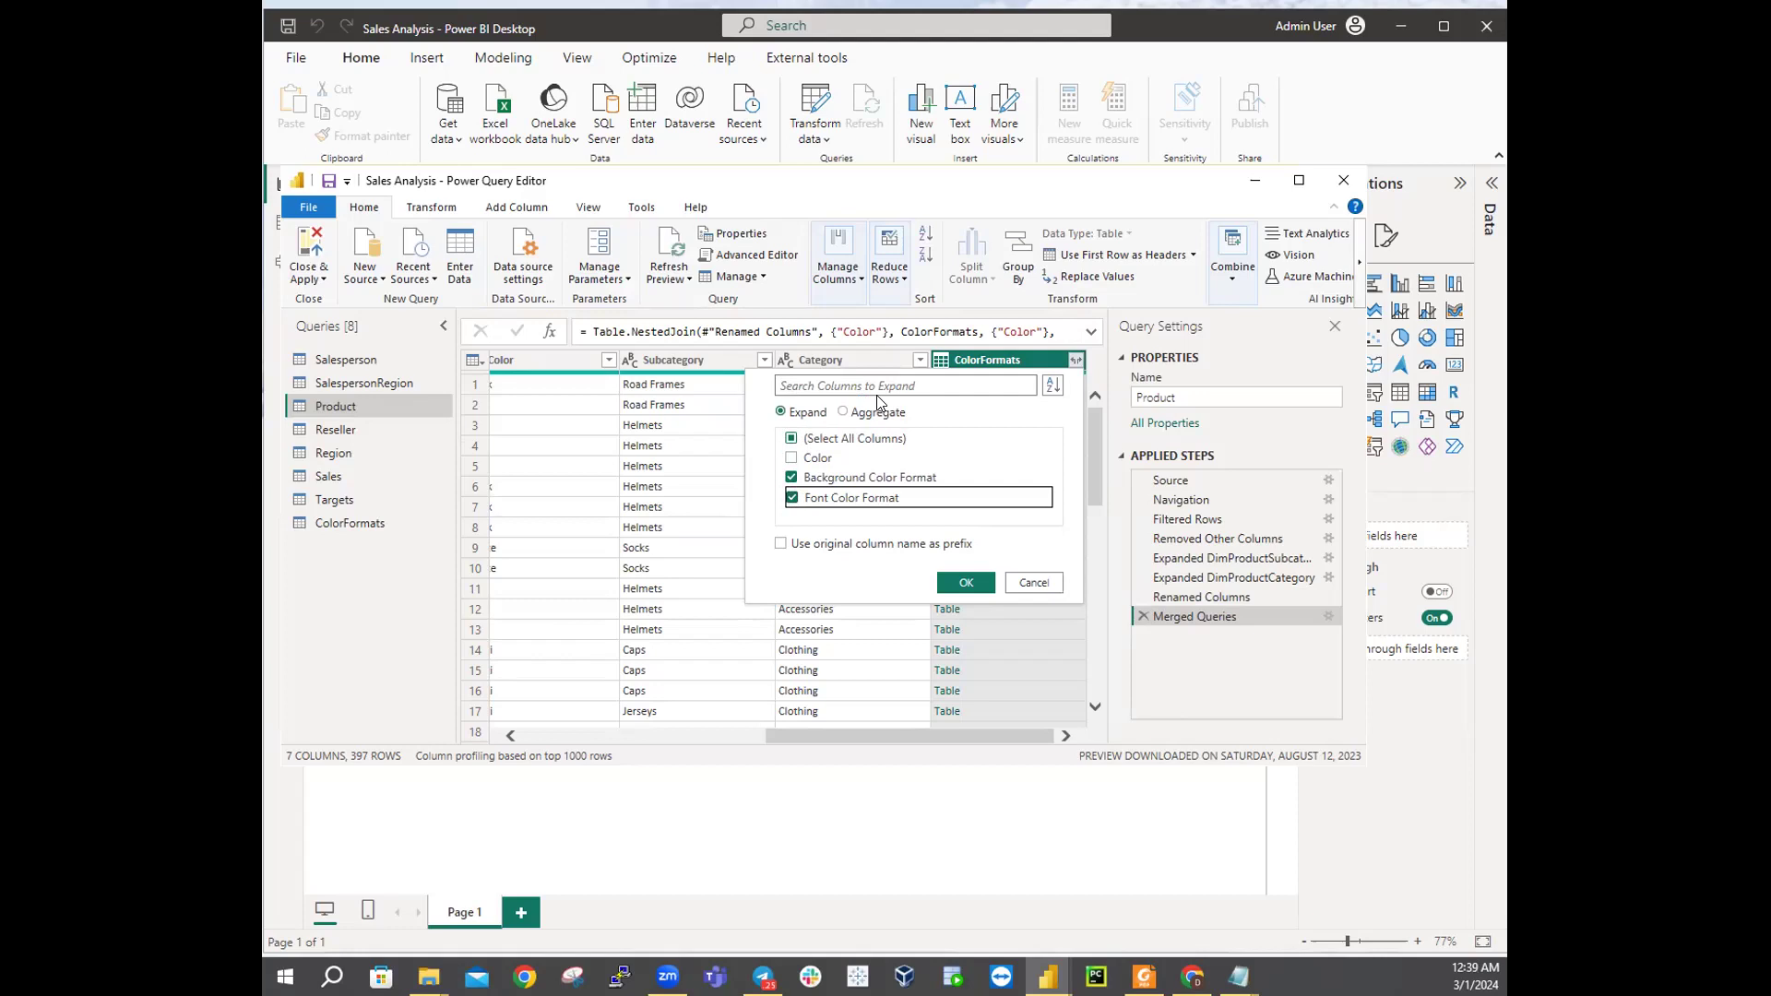
click(956, 591)
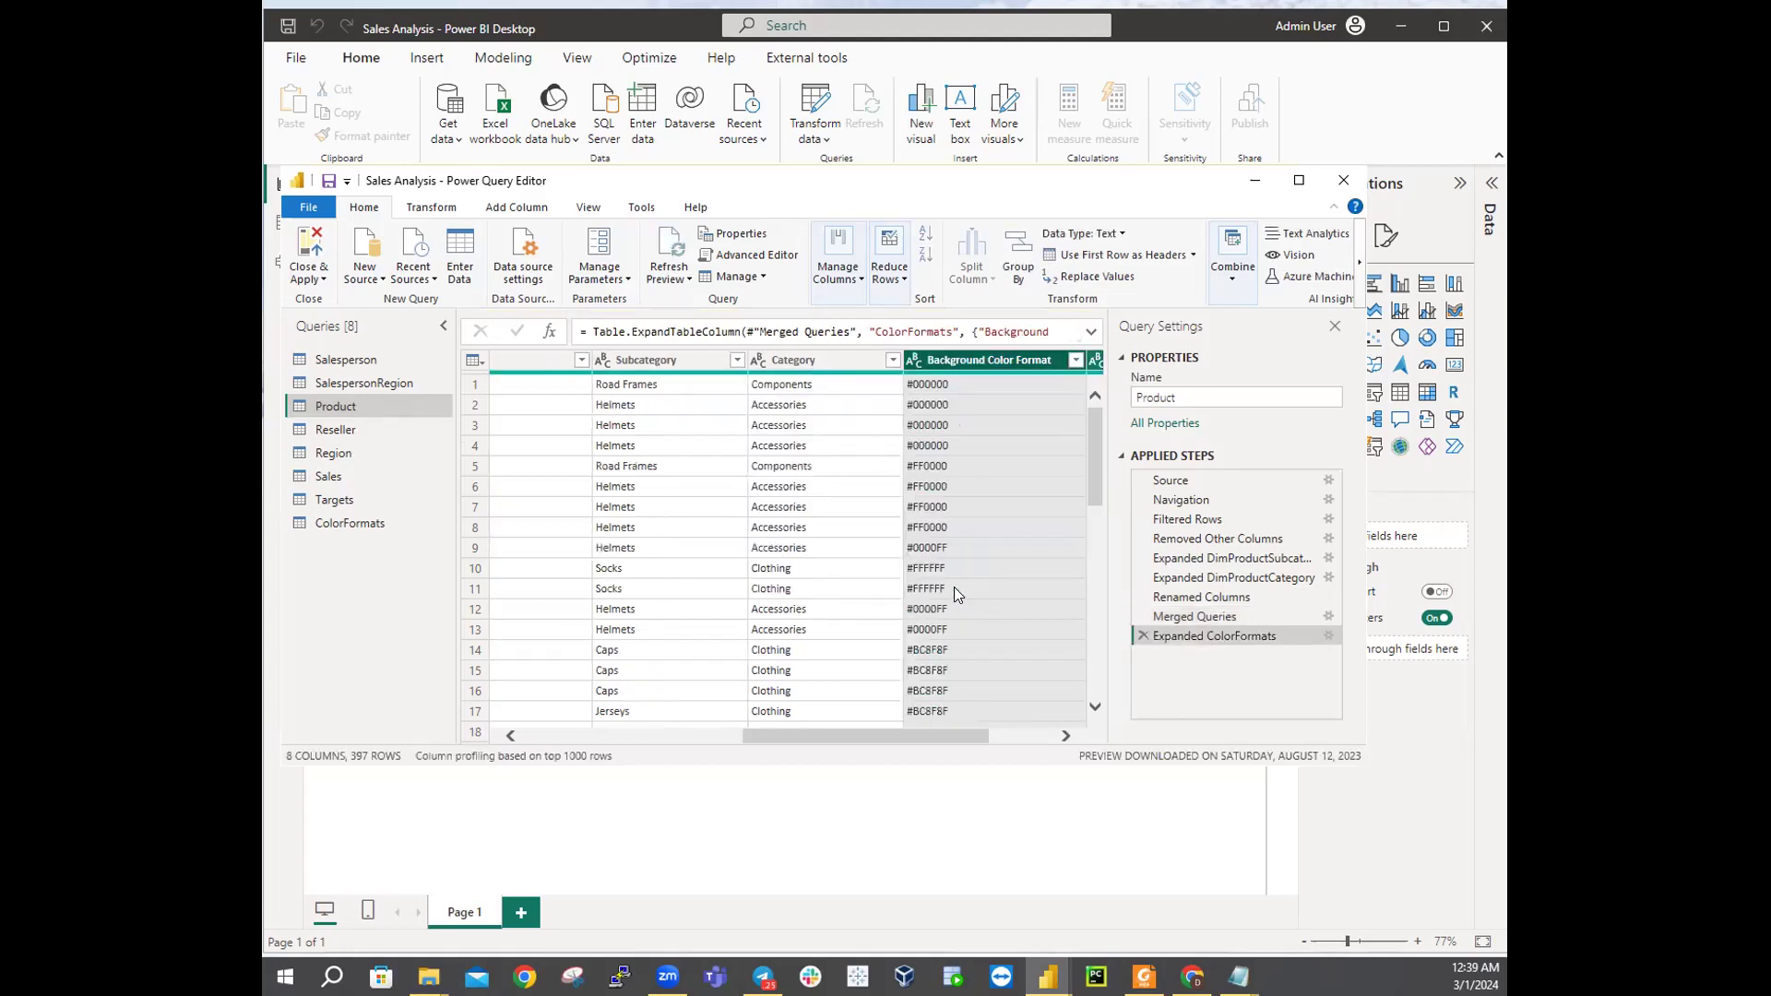
click(843, 725)
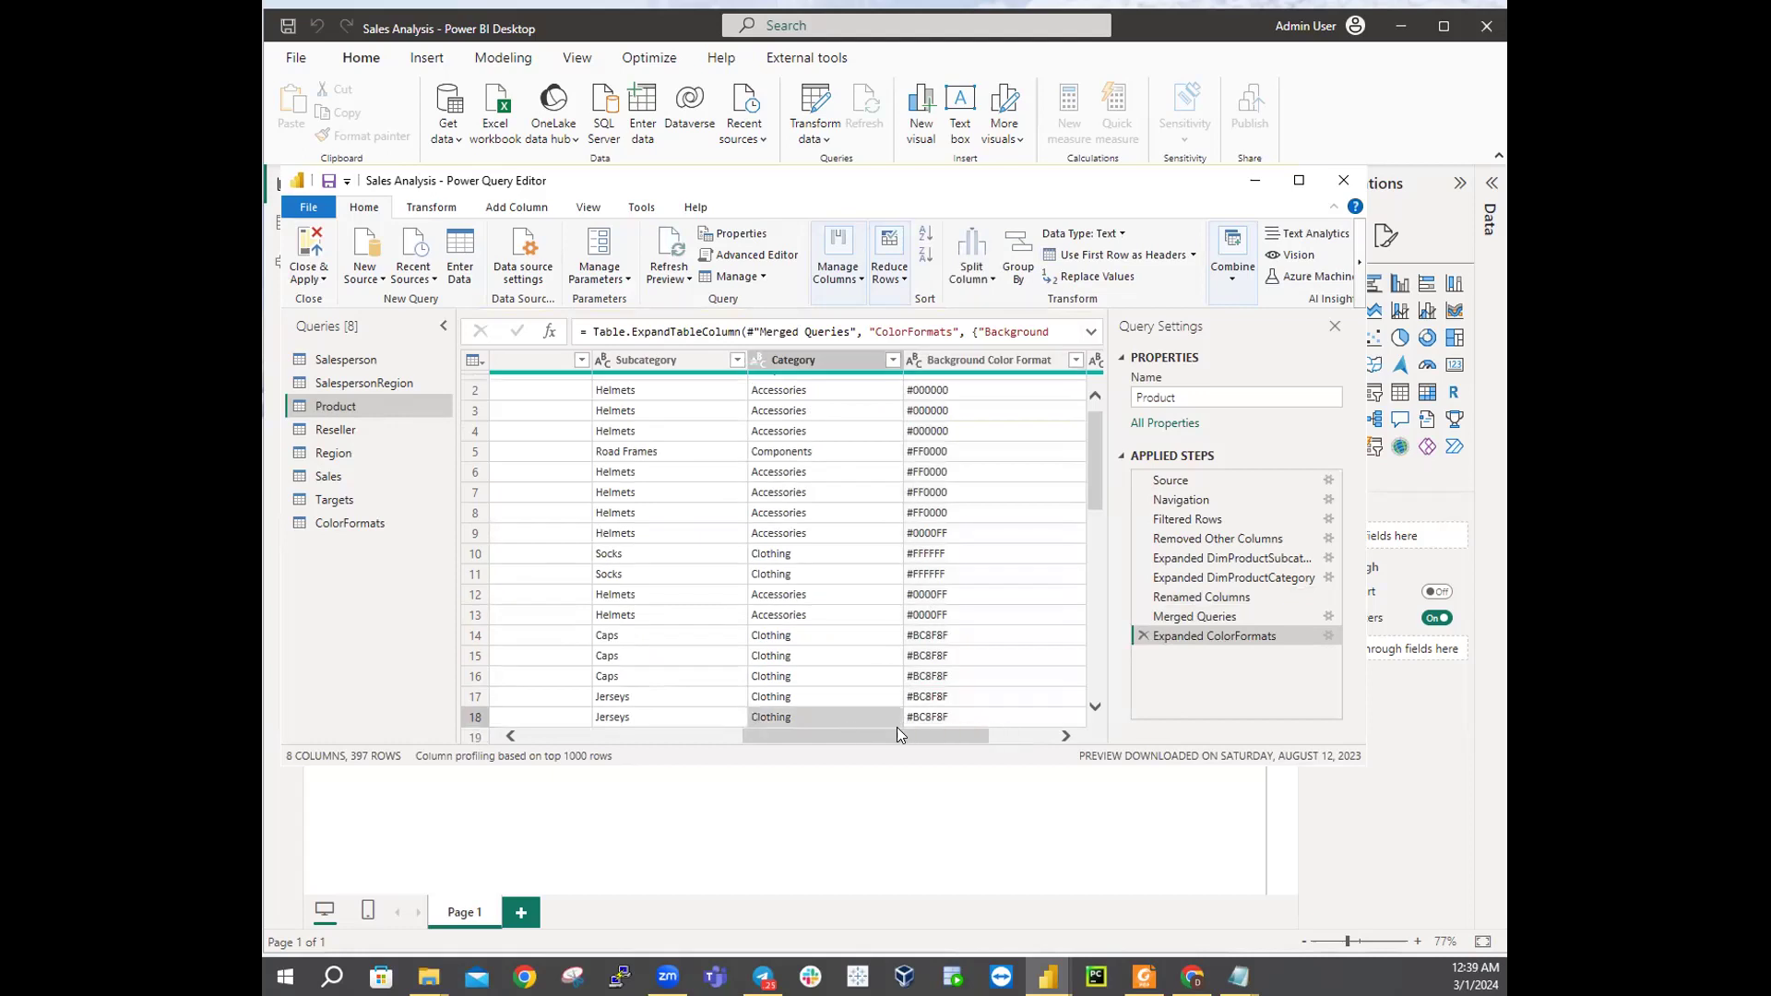
drag(858, 731, 762, 723)
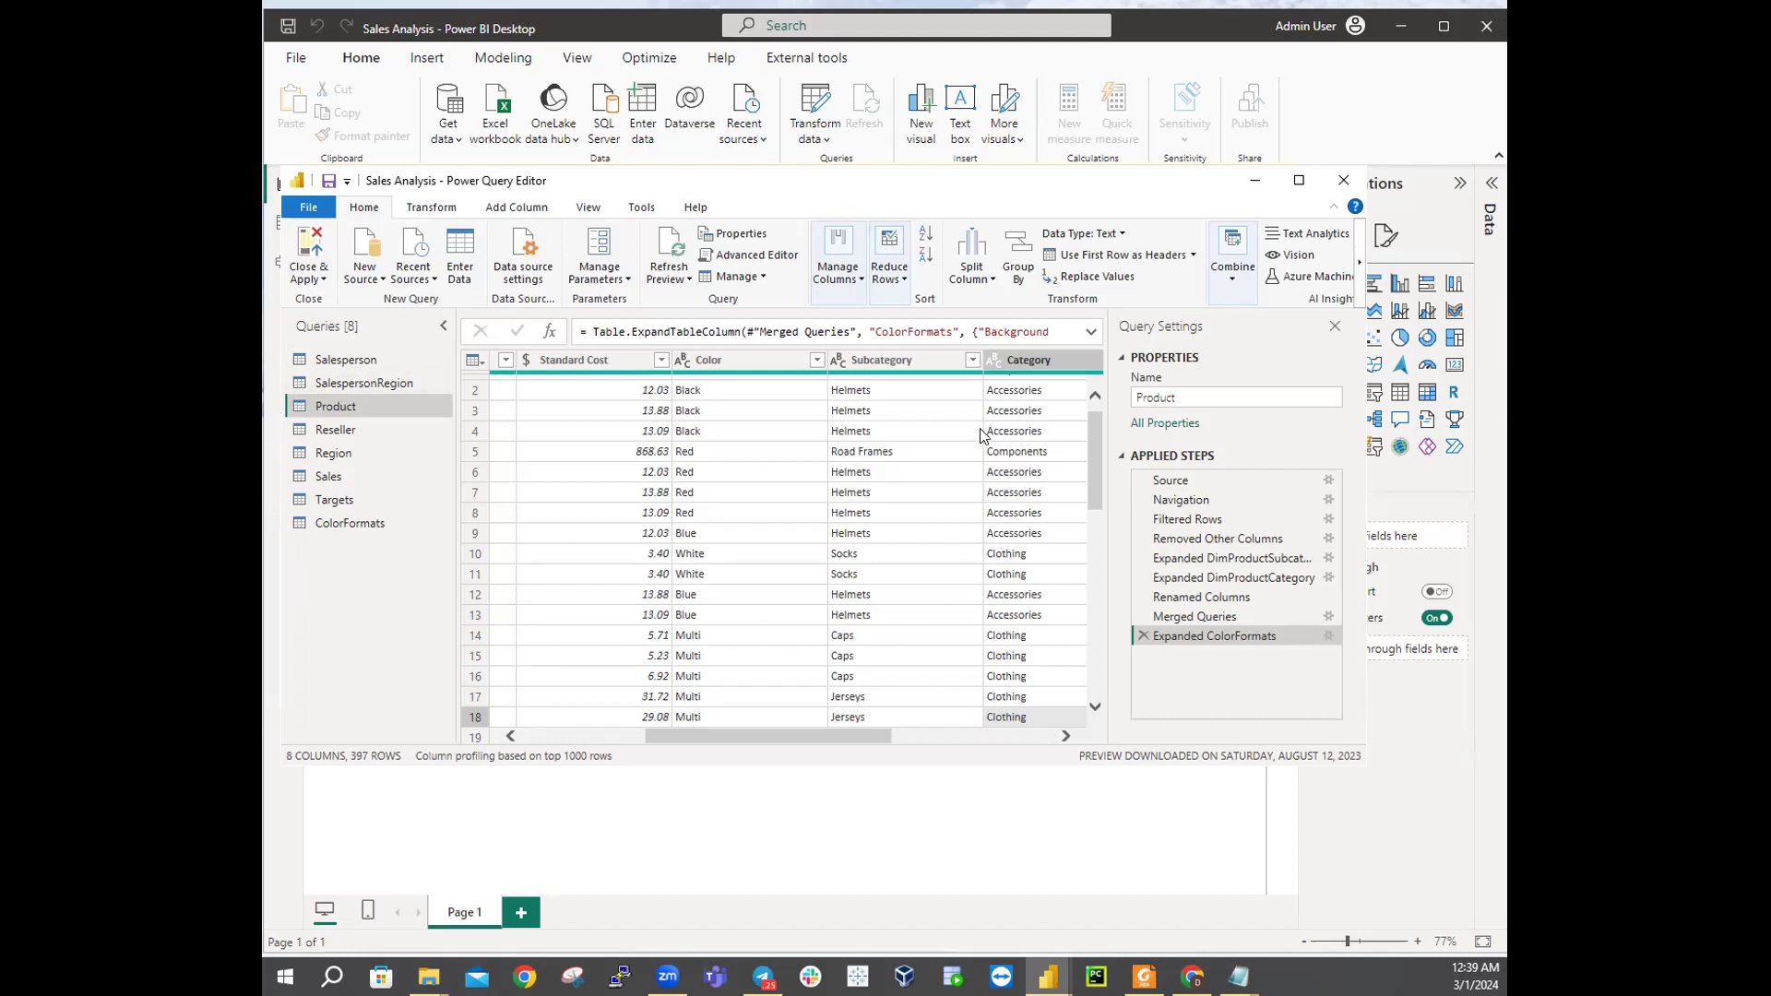
drag(762, 736, 923, 736)
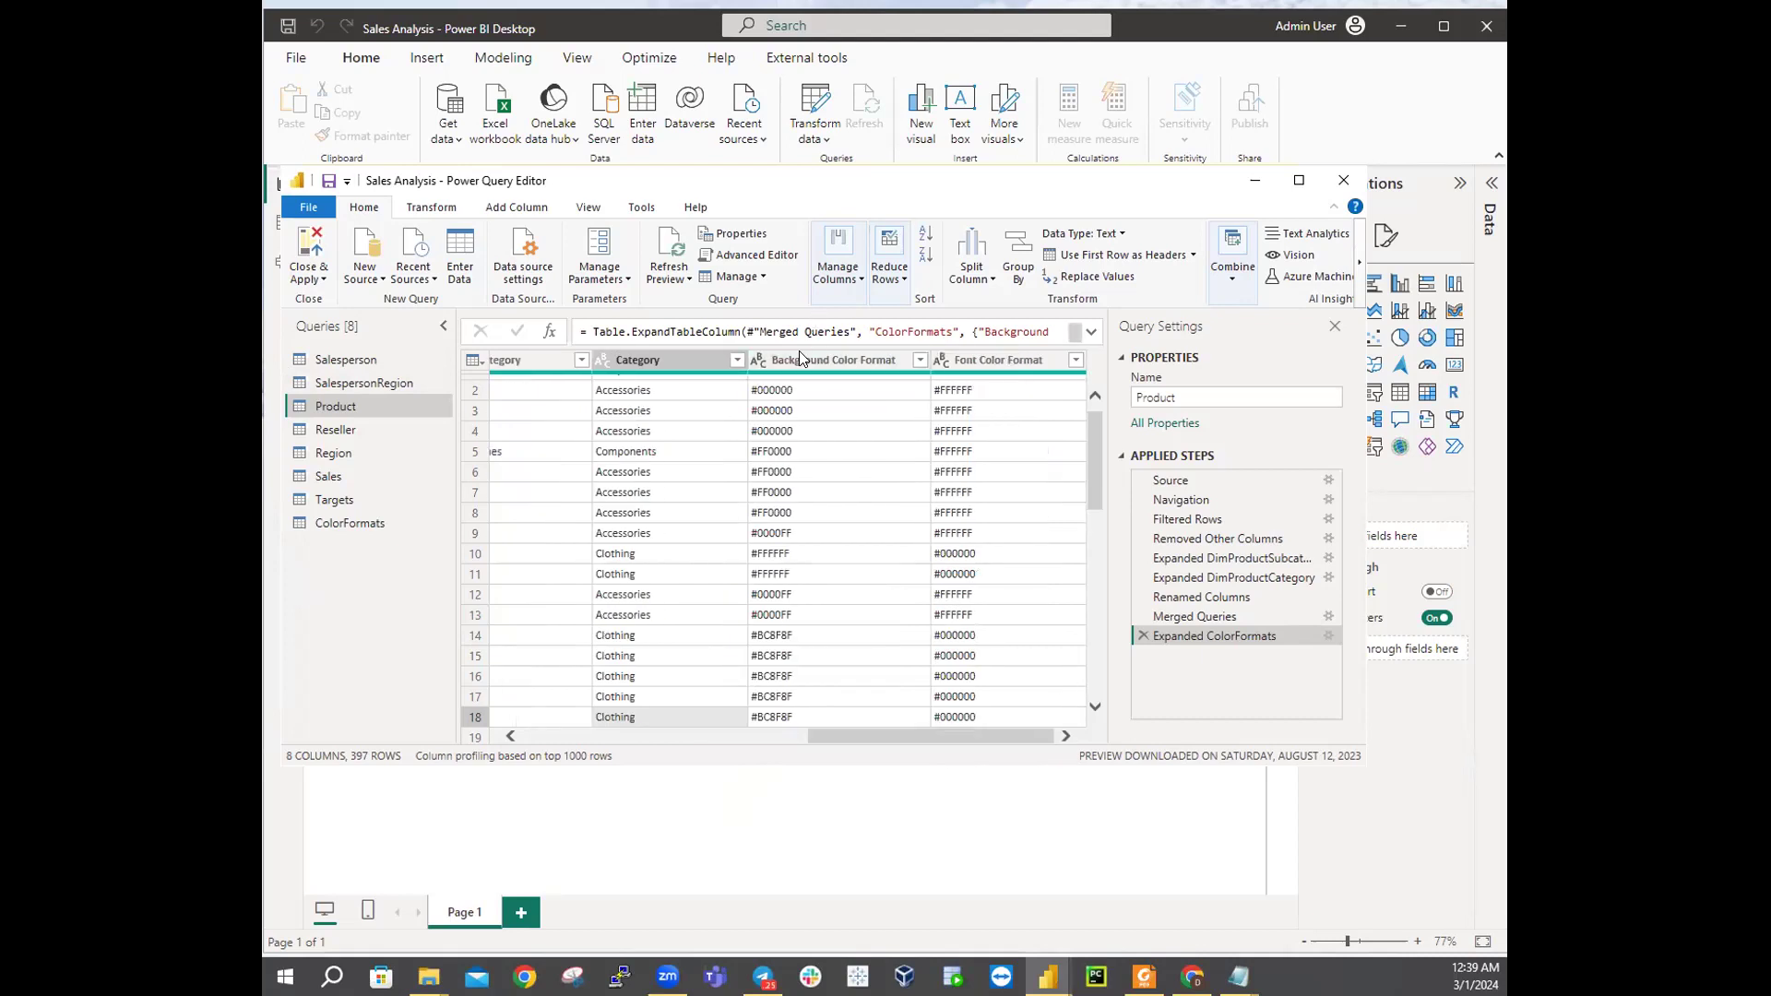
Step: Disable loading of the ColorFormats query to the report in its query properties
click(350, 523)
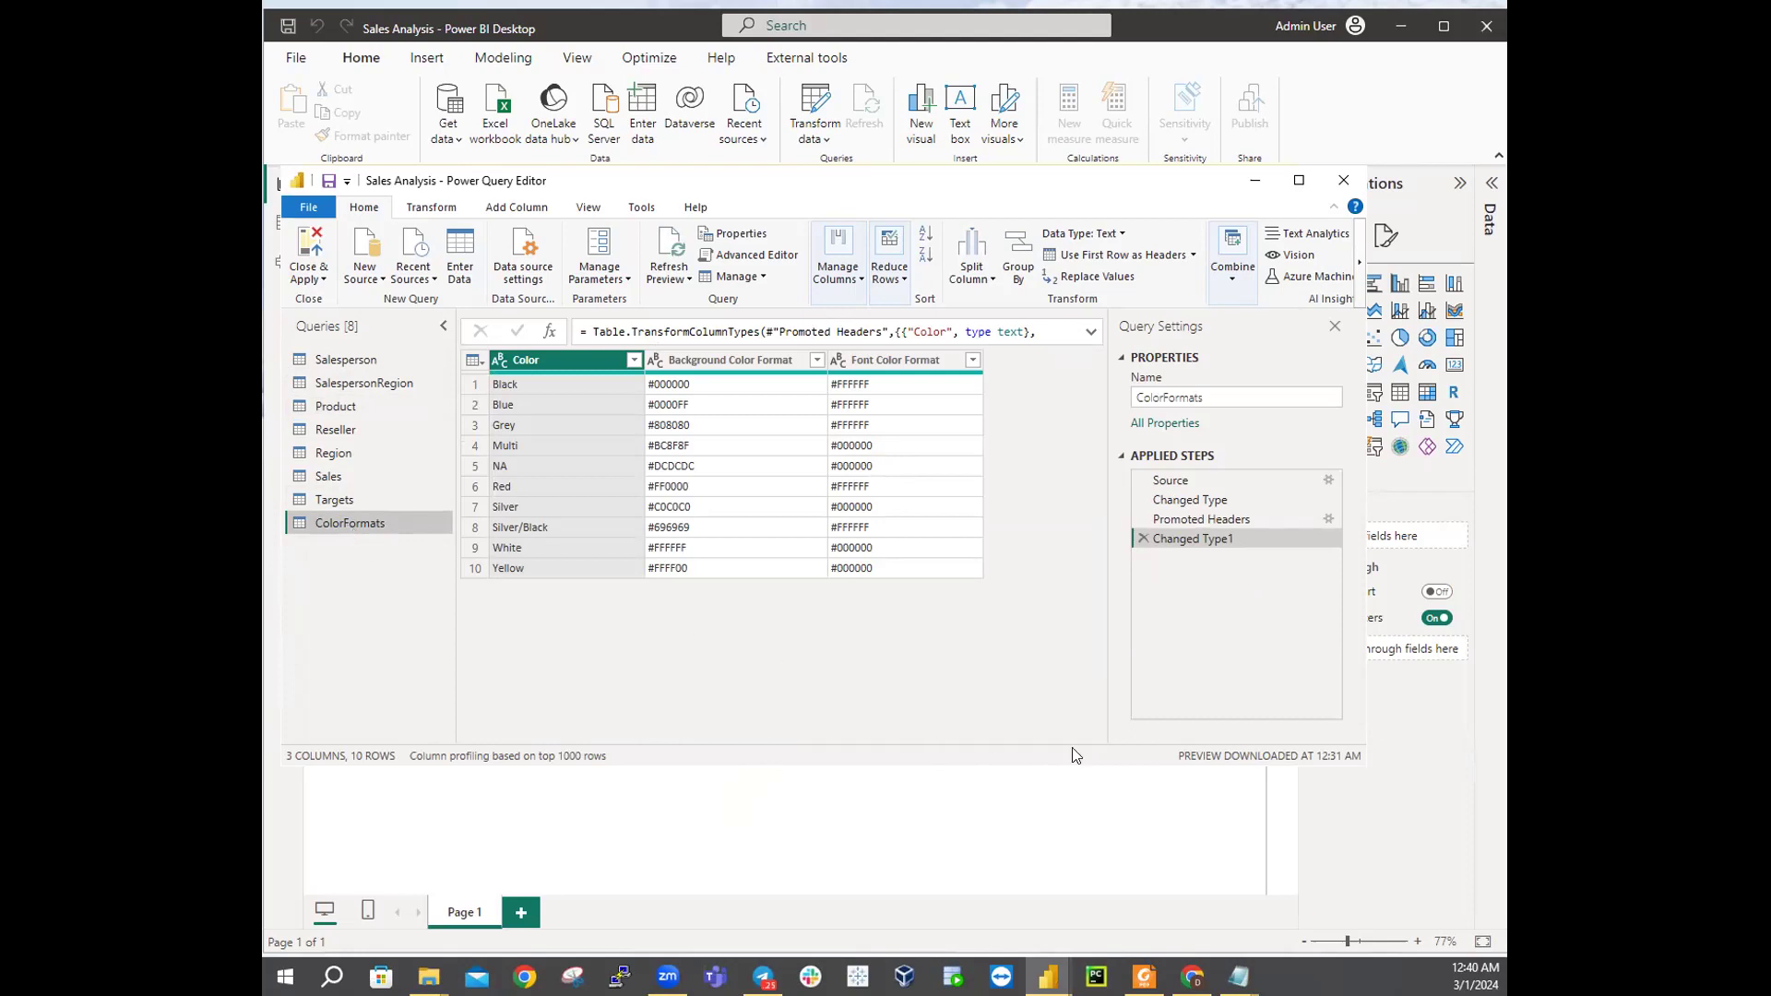
click(1168, 424)
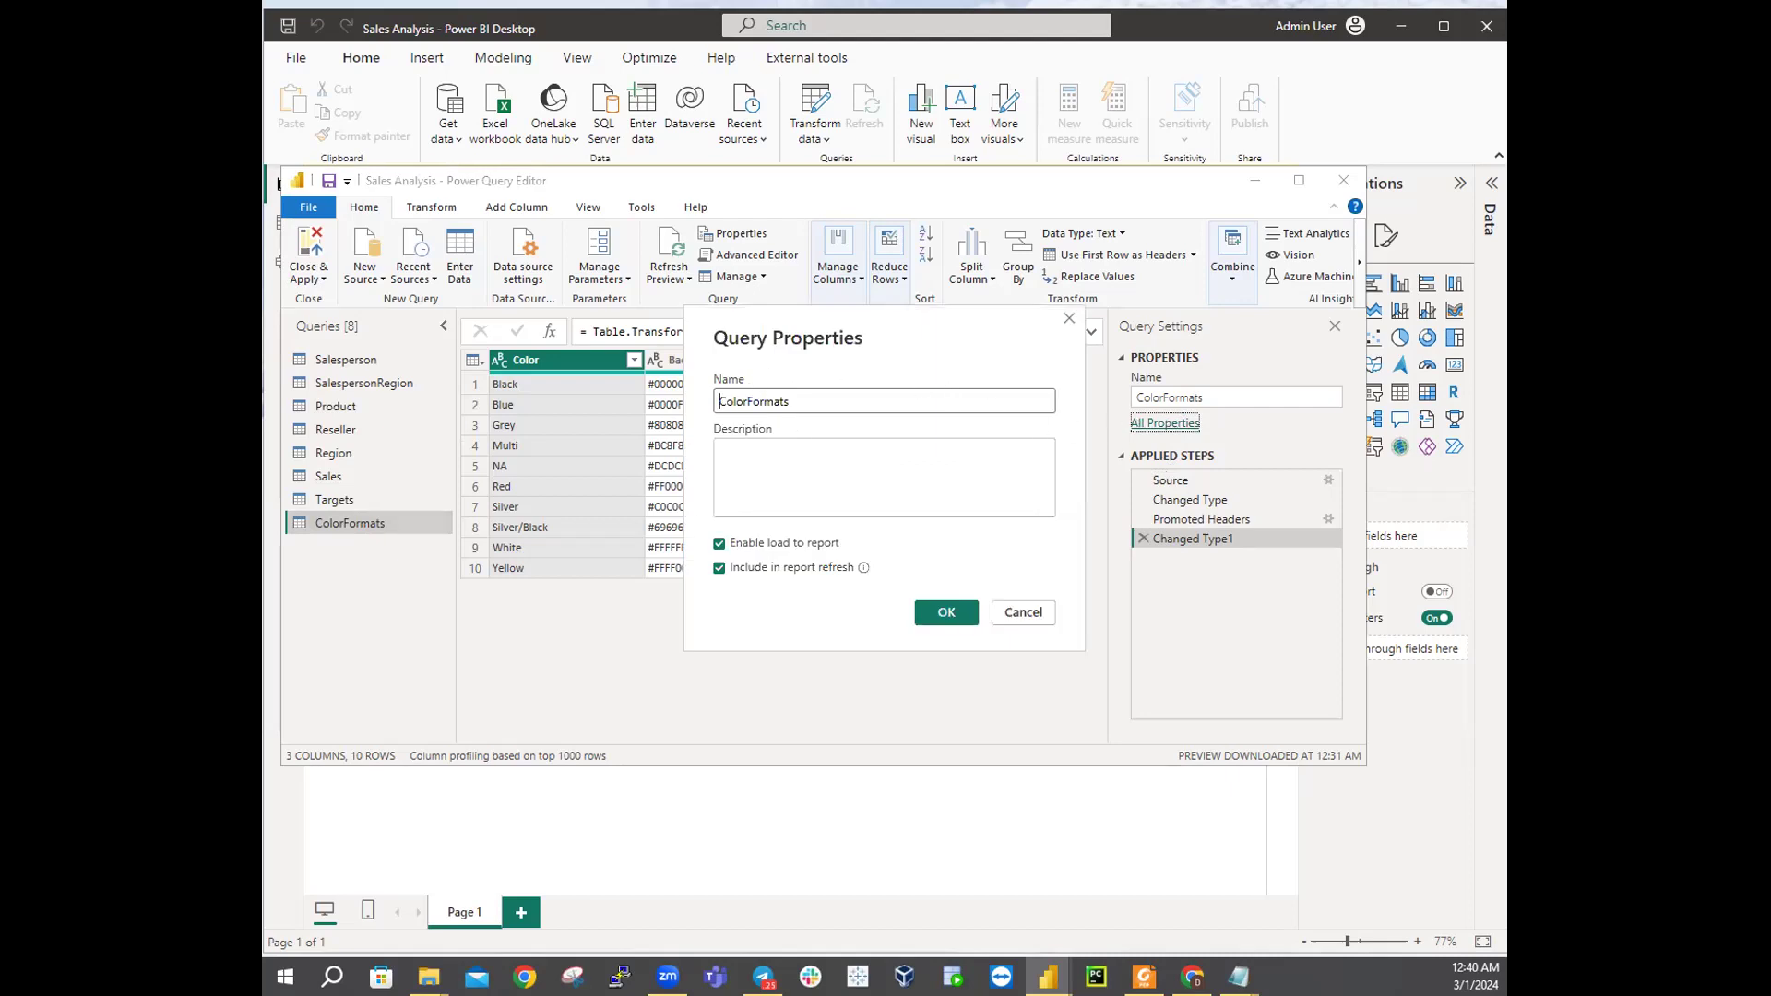
click(720, 544)
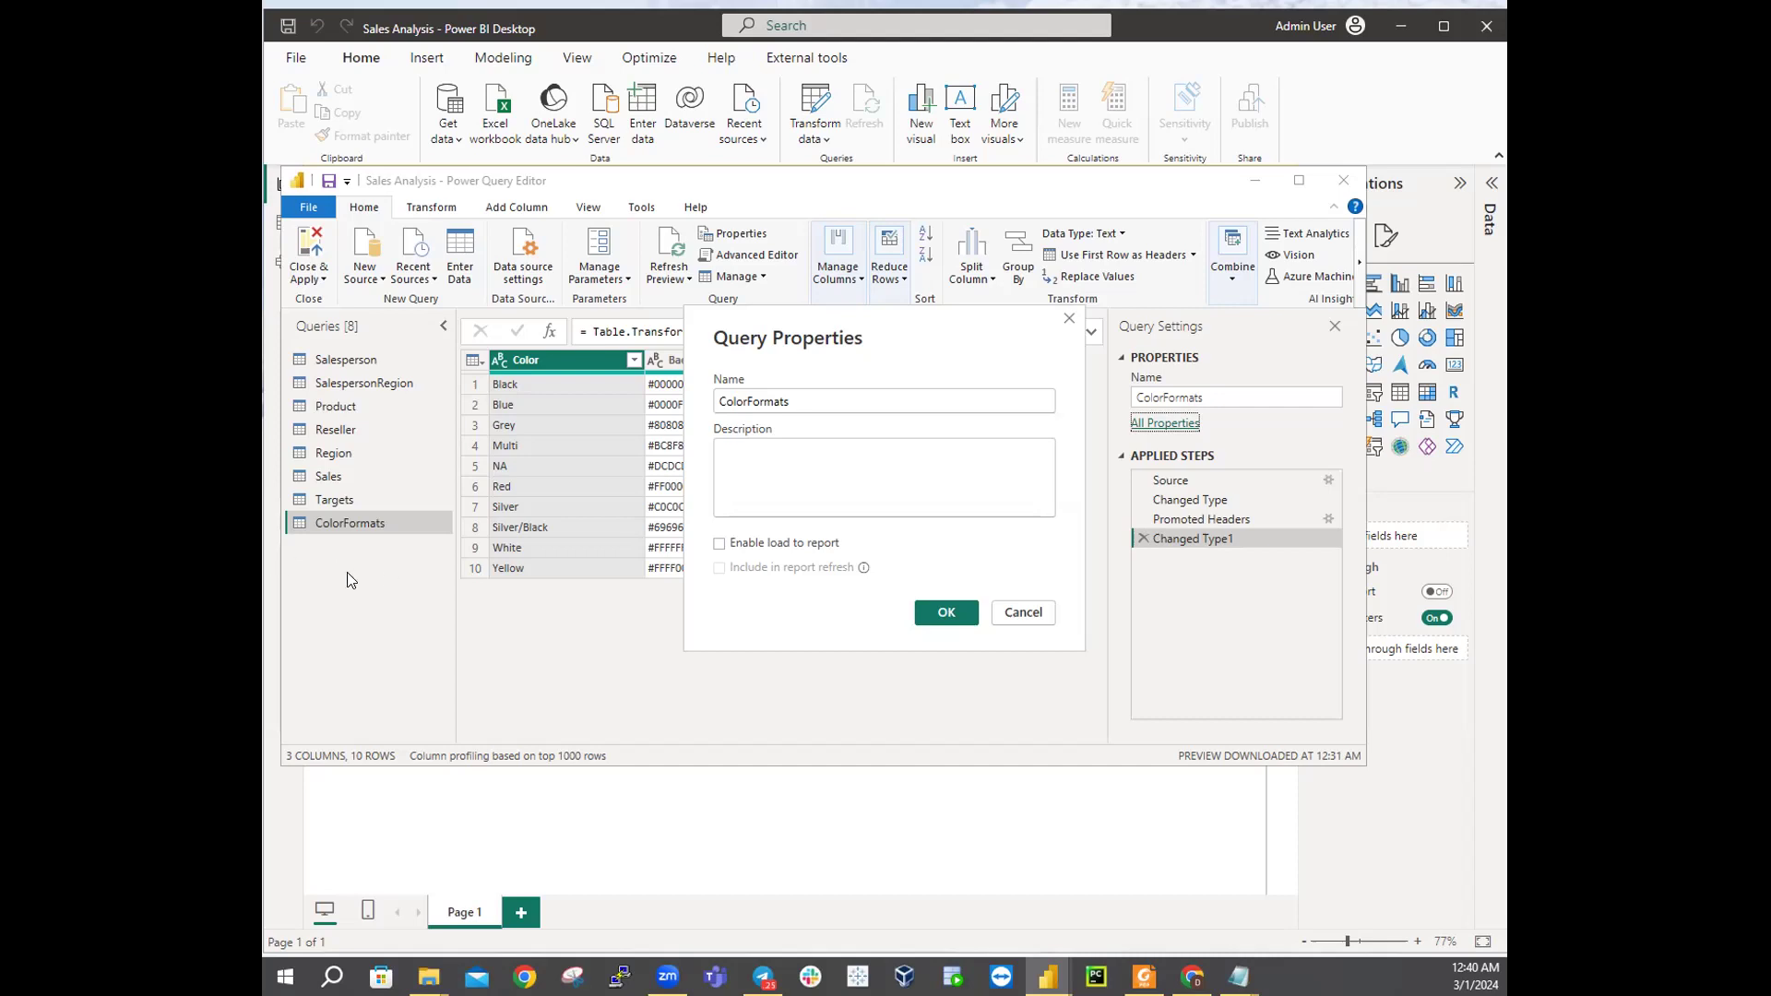
click(941, 614)
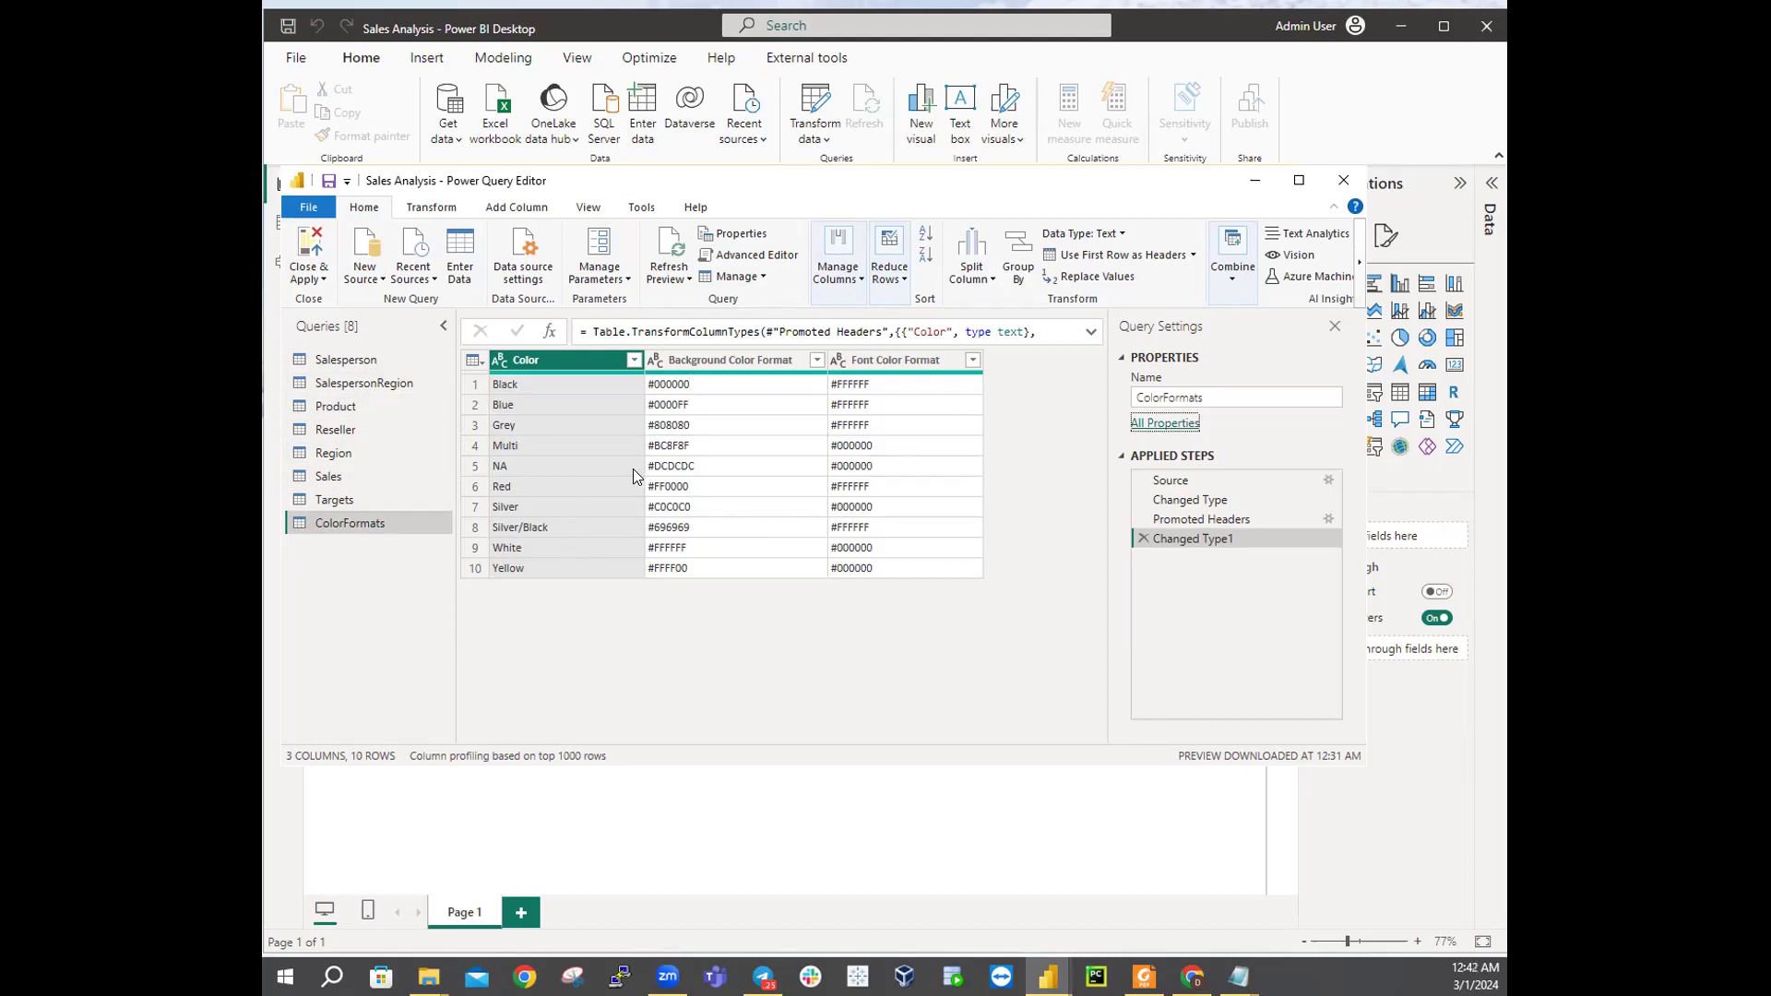
Step: Close the Power Query Editor with all query changes applied to the model and save the Sales Analysis report
click(307, 241)
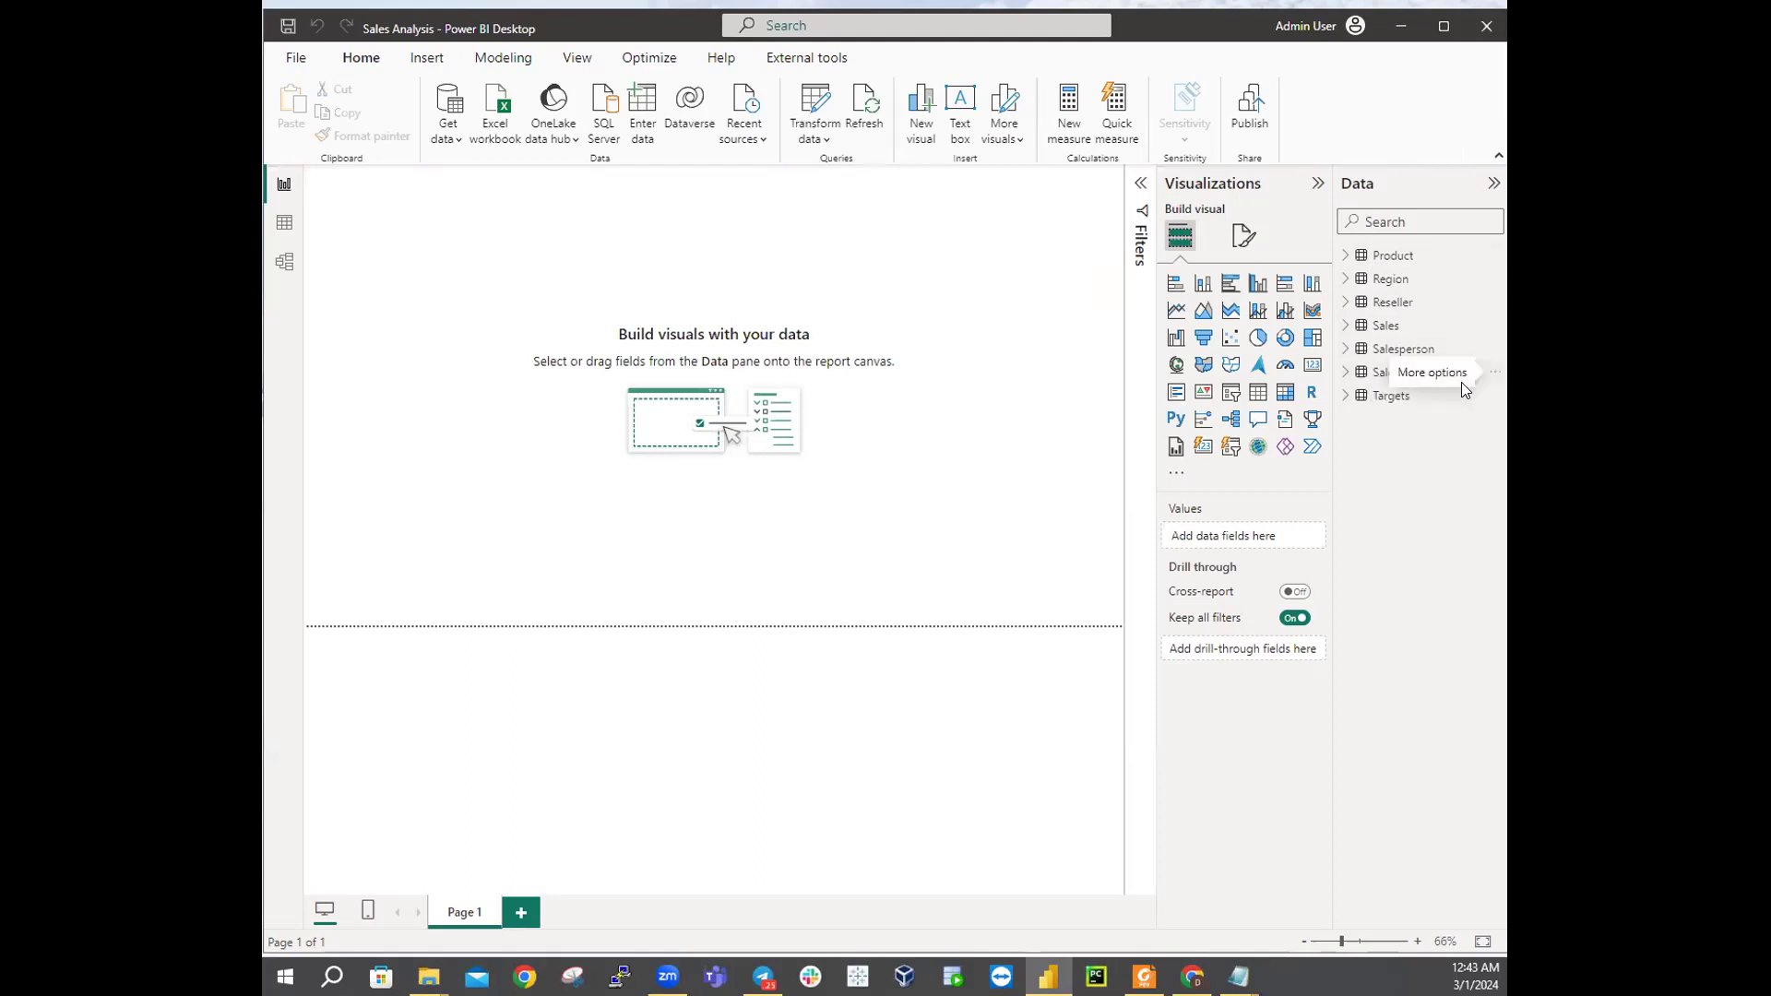
mouse_move(1406, 398)
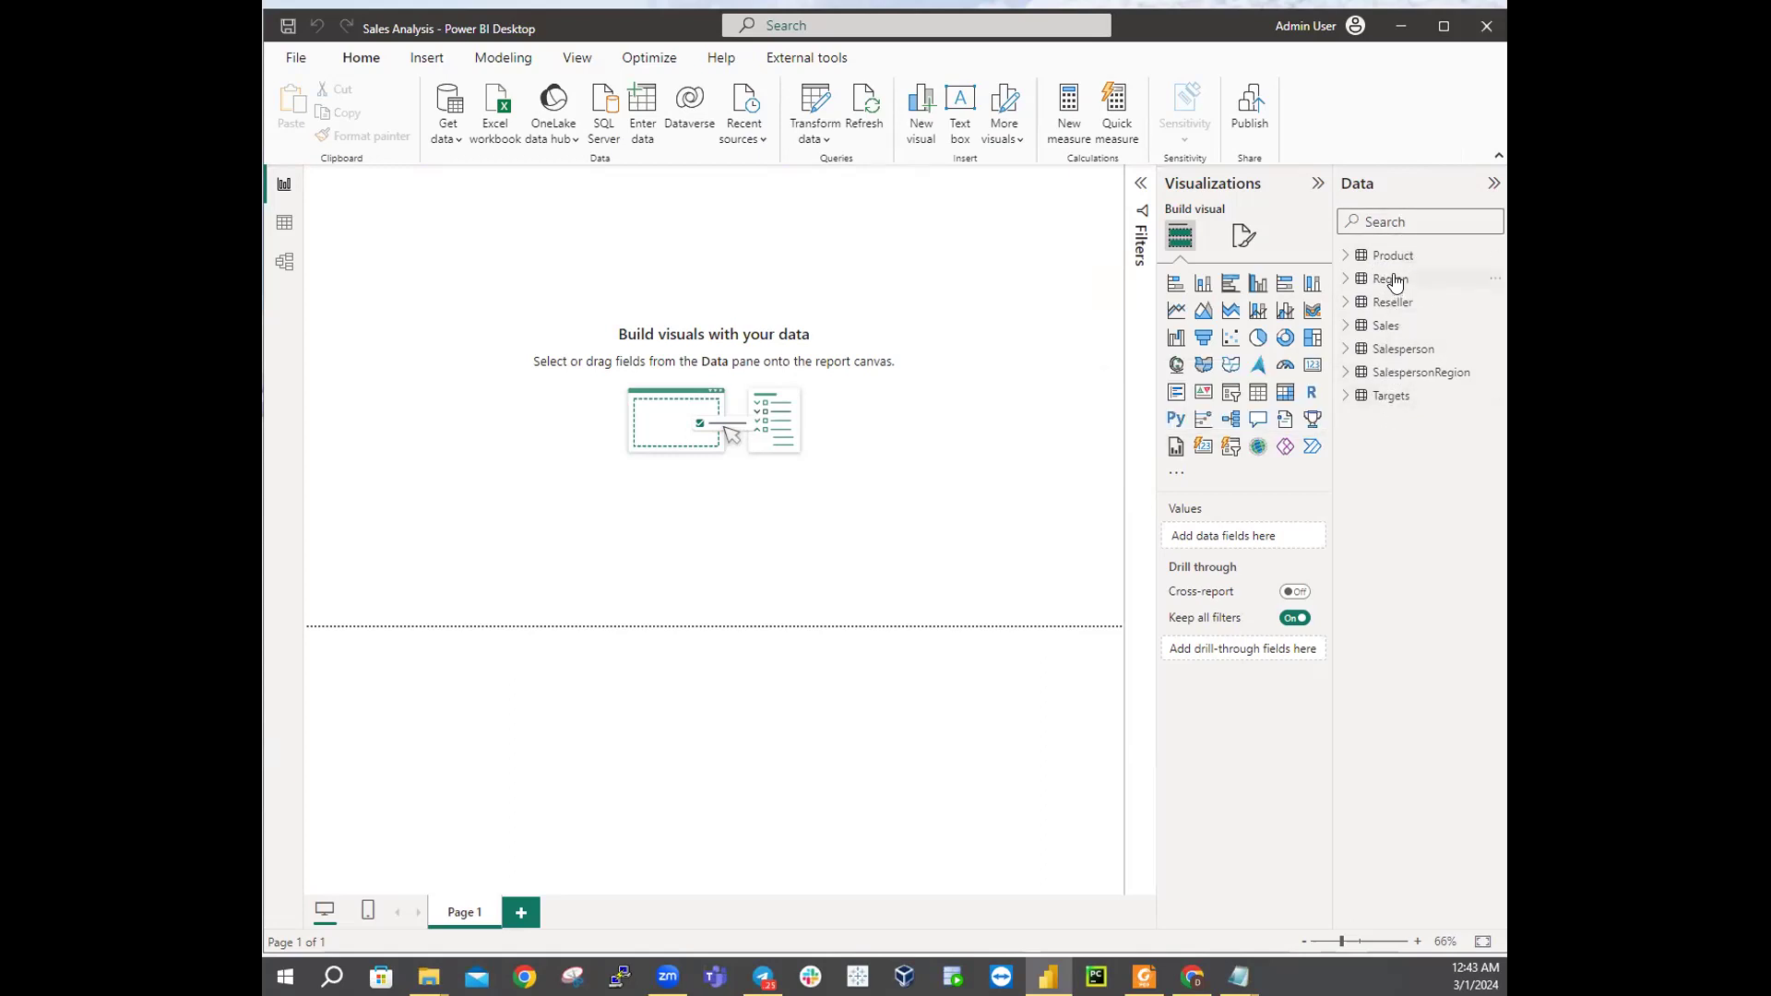
mouse_move(1394, 282)
click(296, 57)
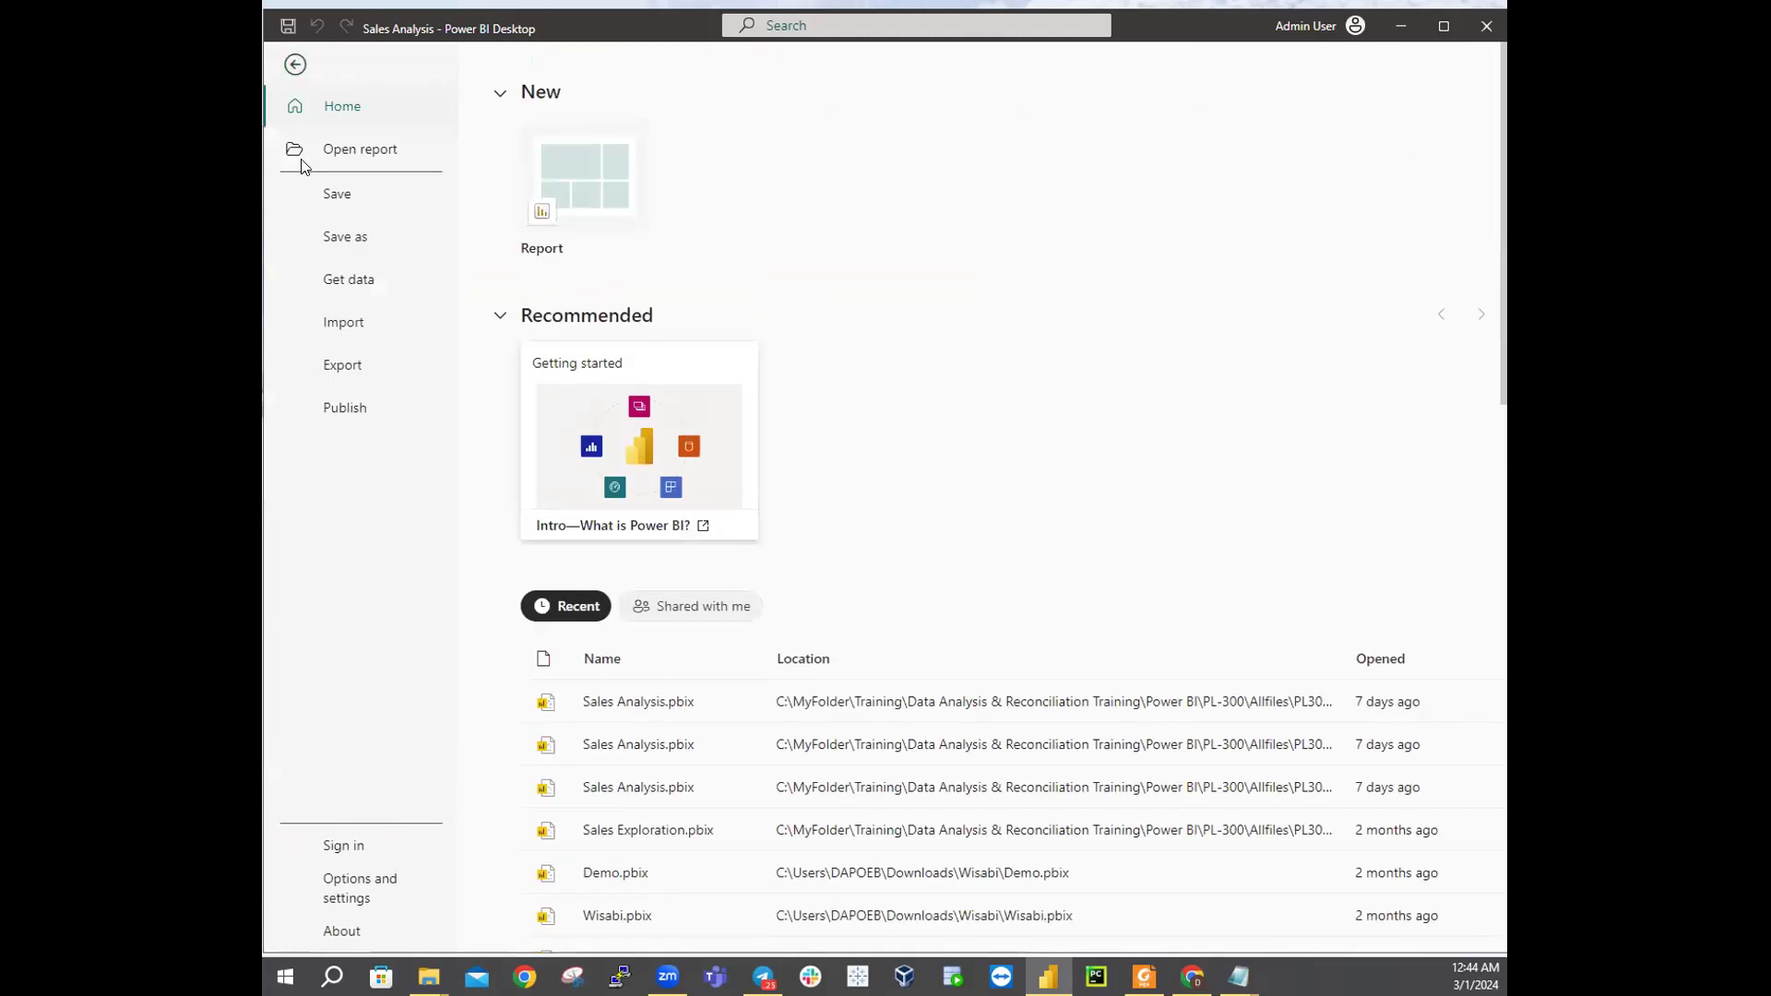
click(323, 190)
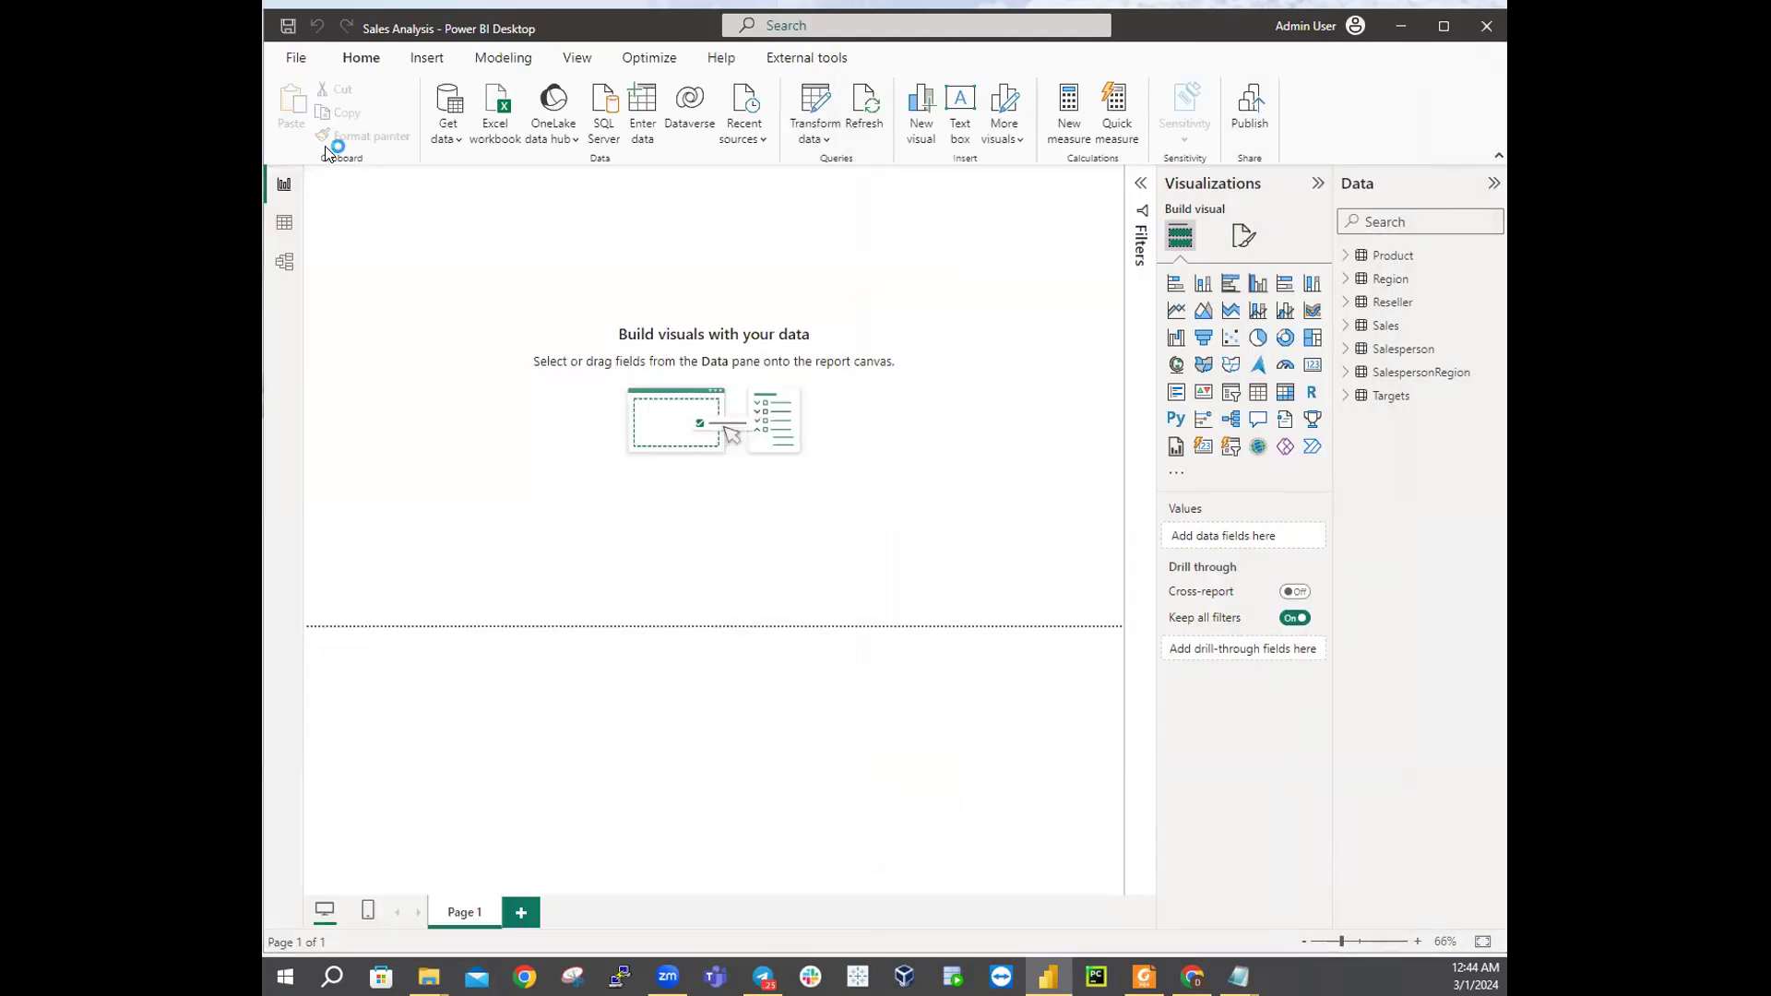